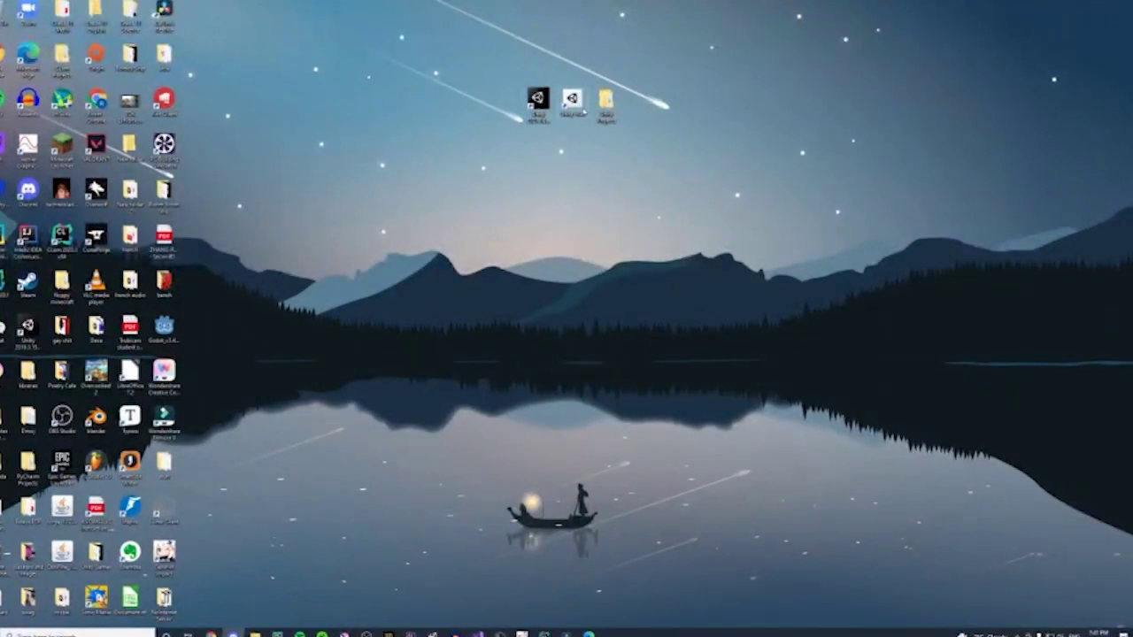
- Open Unity Hub from the desktop and show its project list in a maximized window
double_click(581, 108)
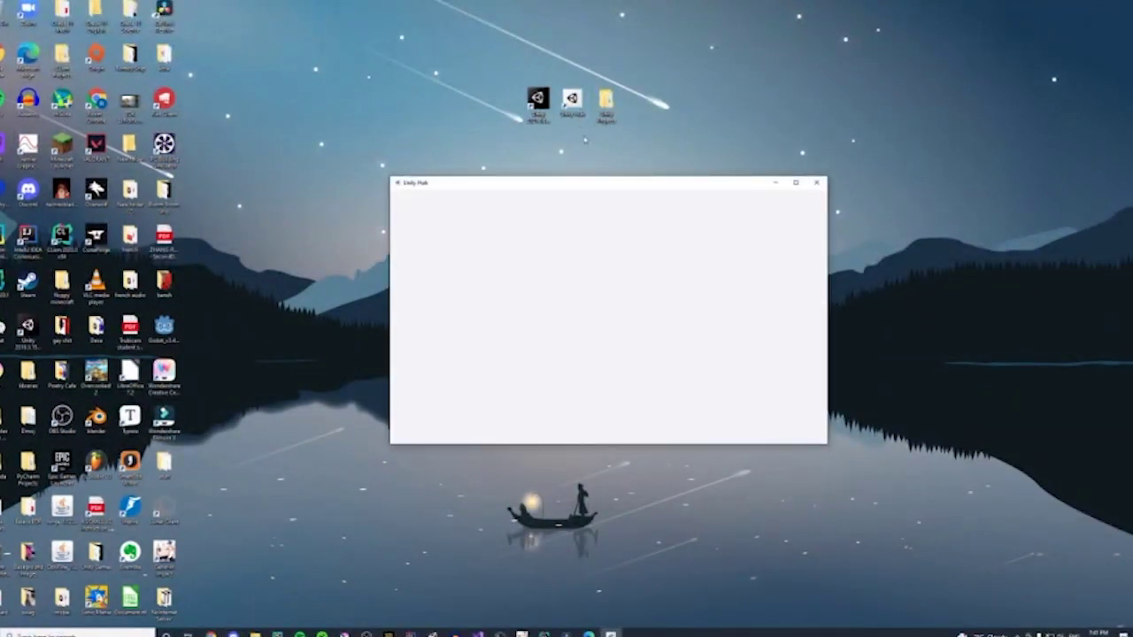
click(796, 183)
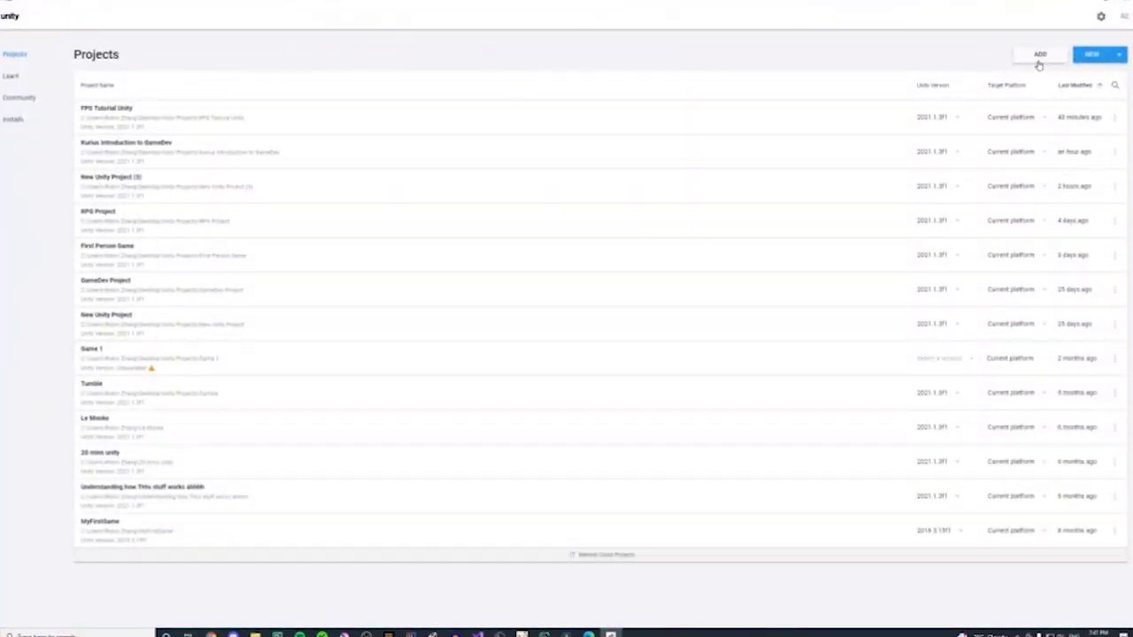
click(1105, 2)
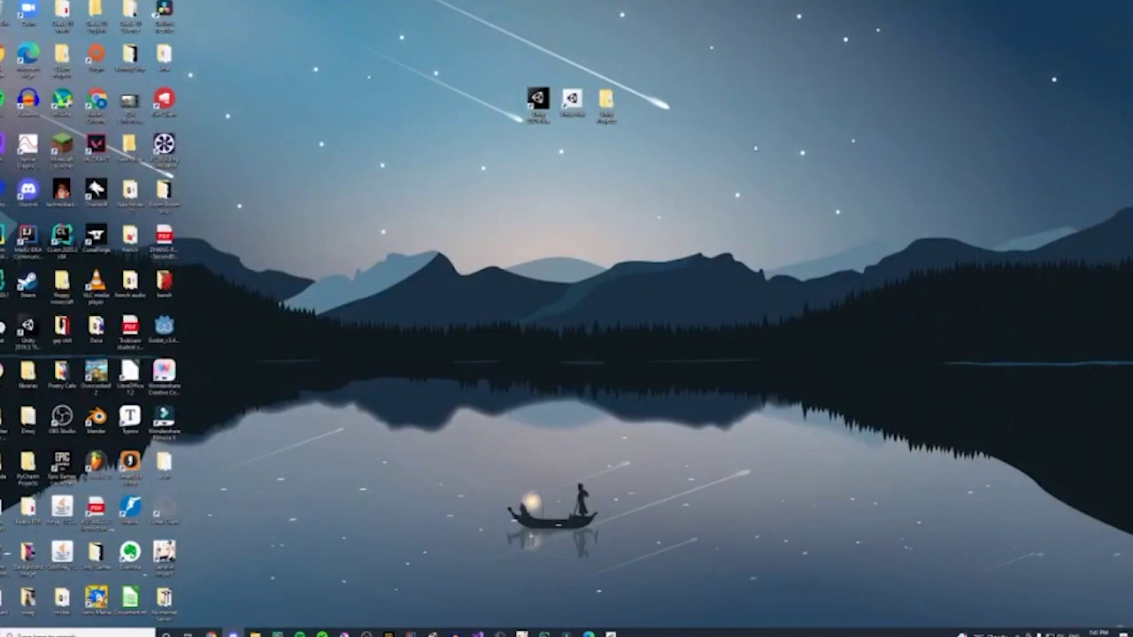
double_click(574, 105)
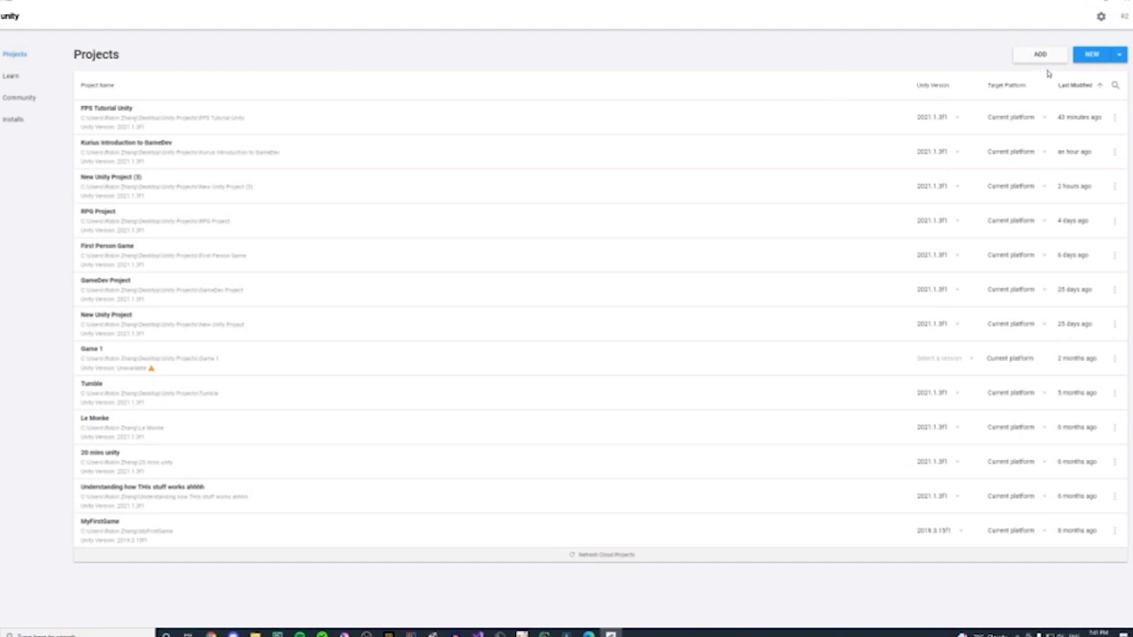
click(1124, 16)
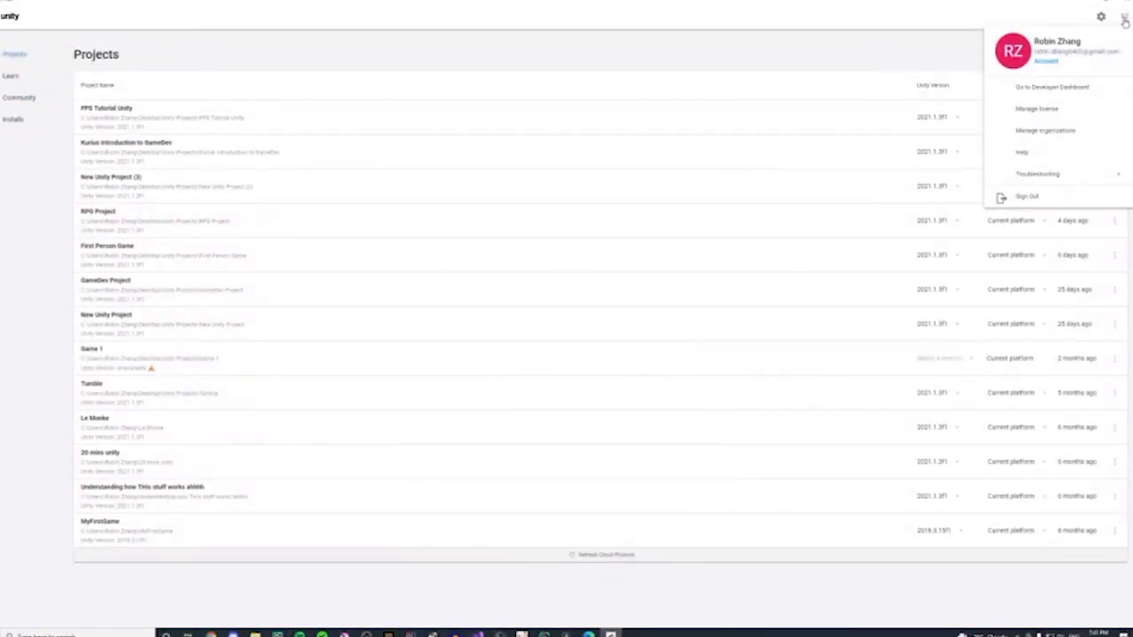
mouse_move(1050, 168)
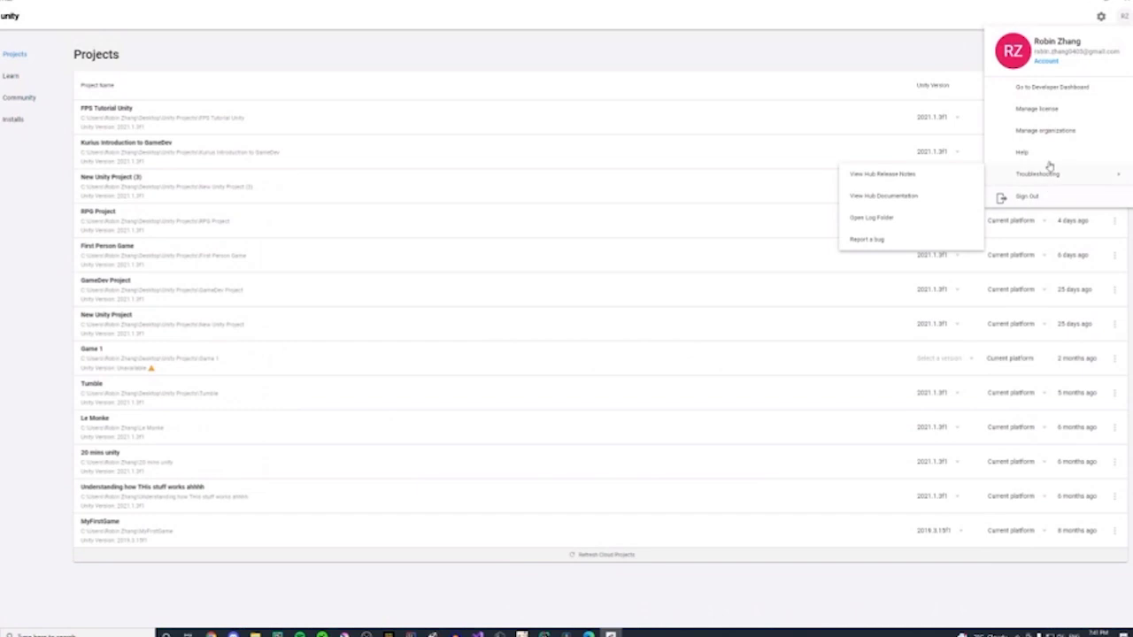
click(725, 93)
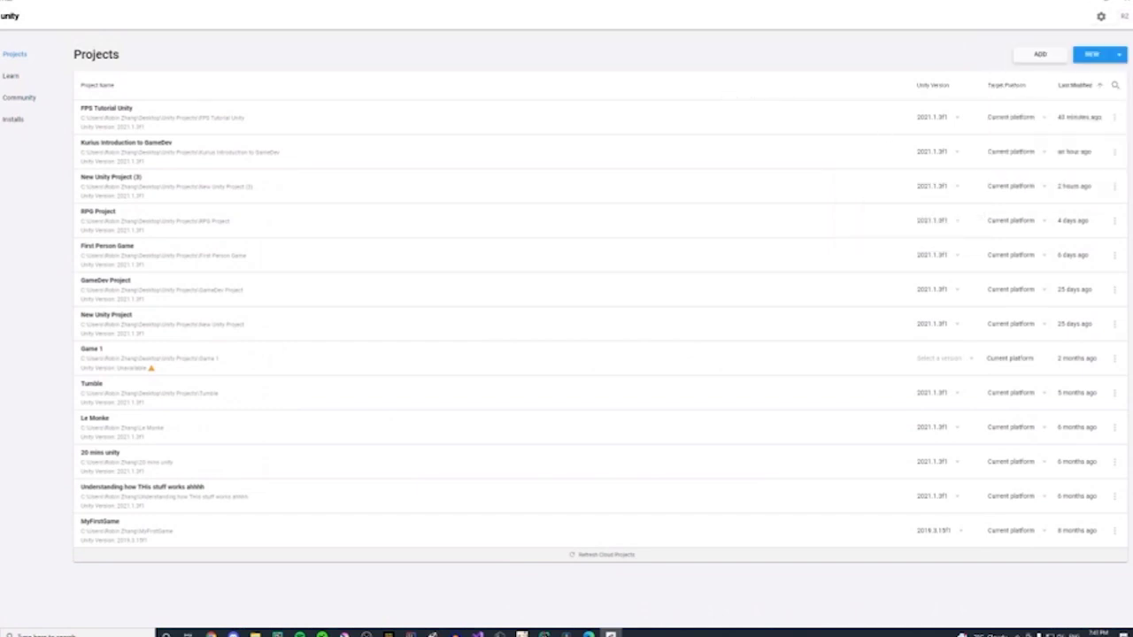
- Start a new project with the 3D template and name it "Kurius Workshop"
click(1091, 56)
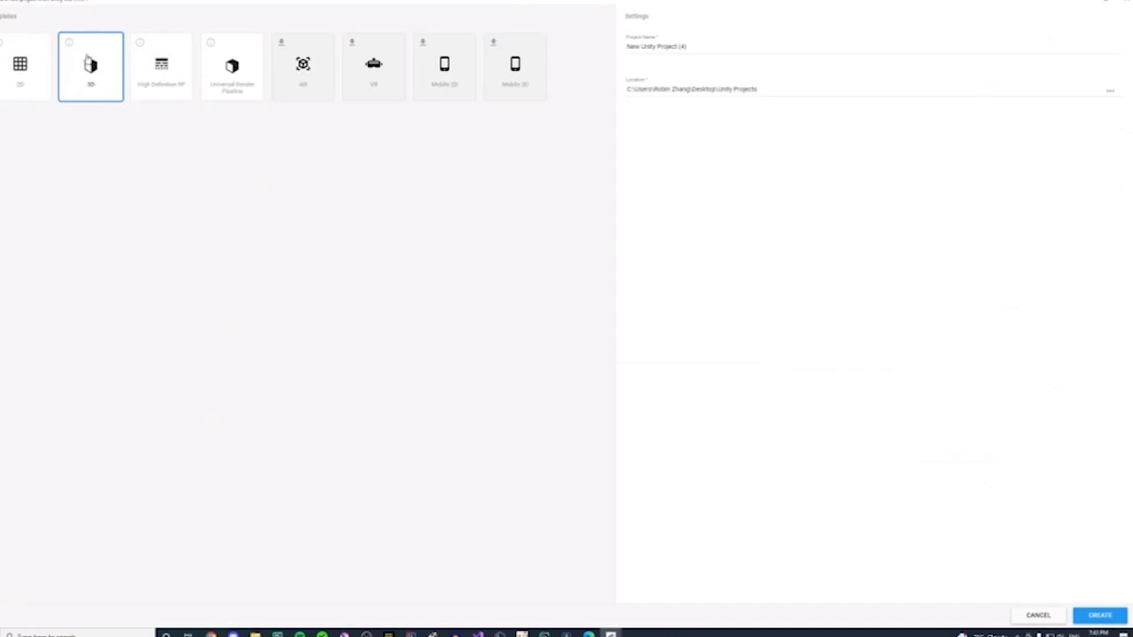
triple_click(693, 50)
text(Kur)
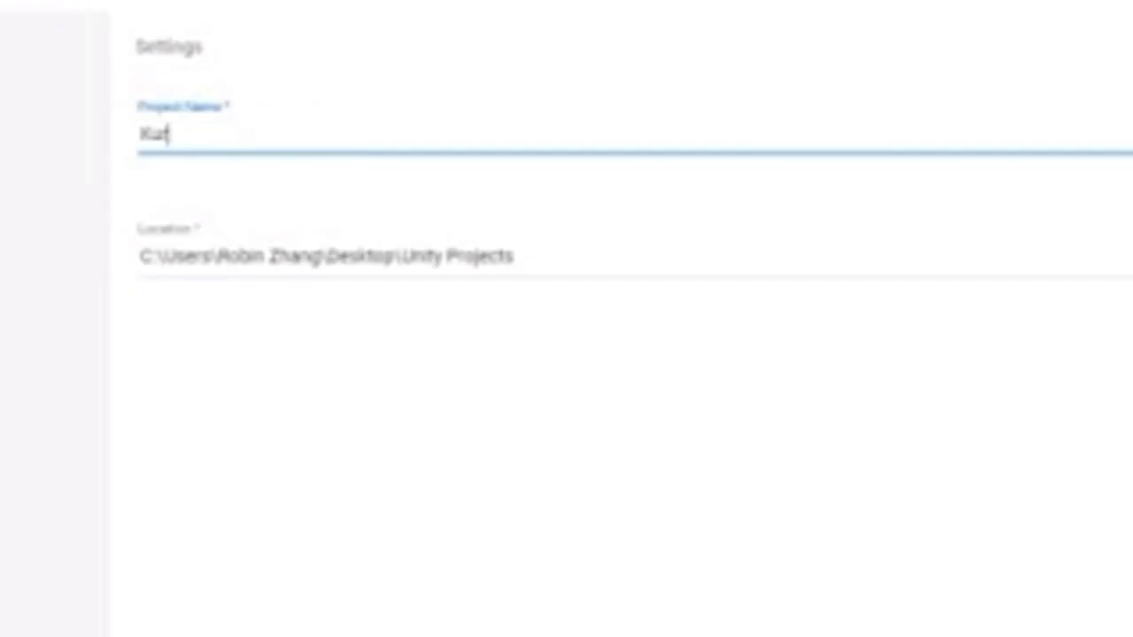
text(tus WOrkshop)
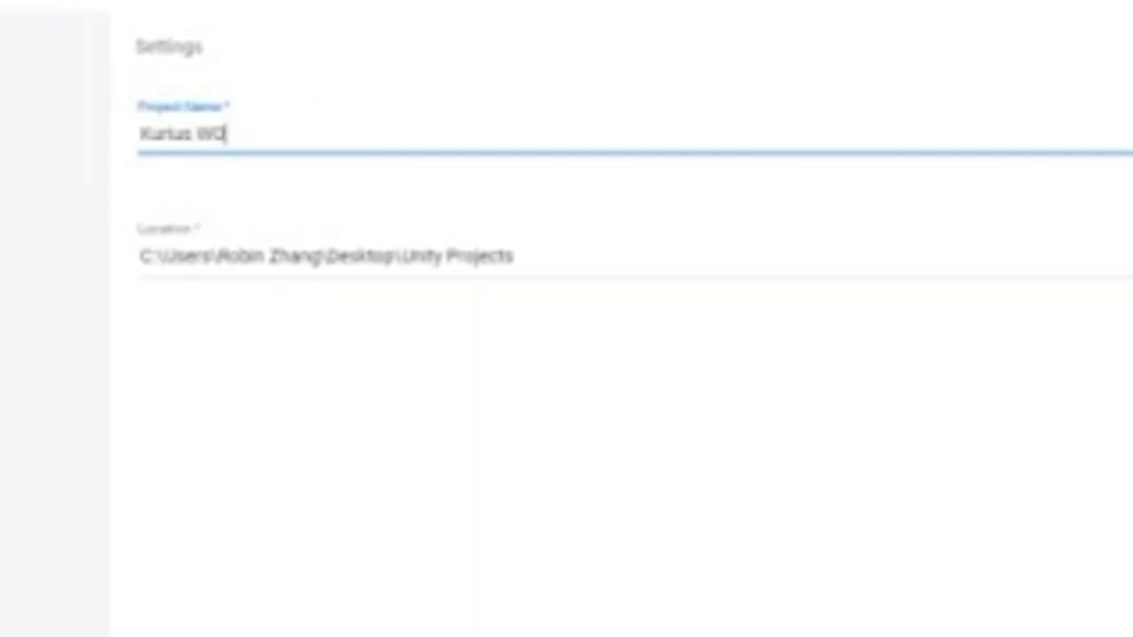
click(226, 134)
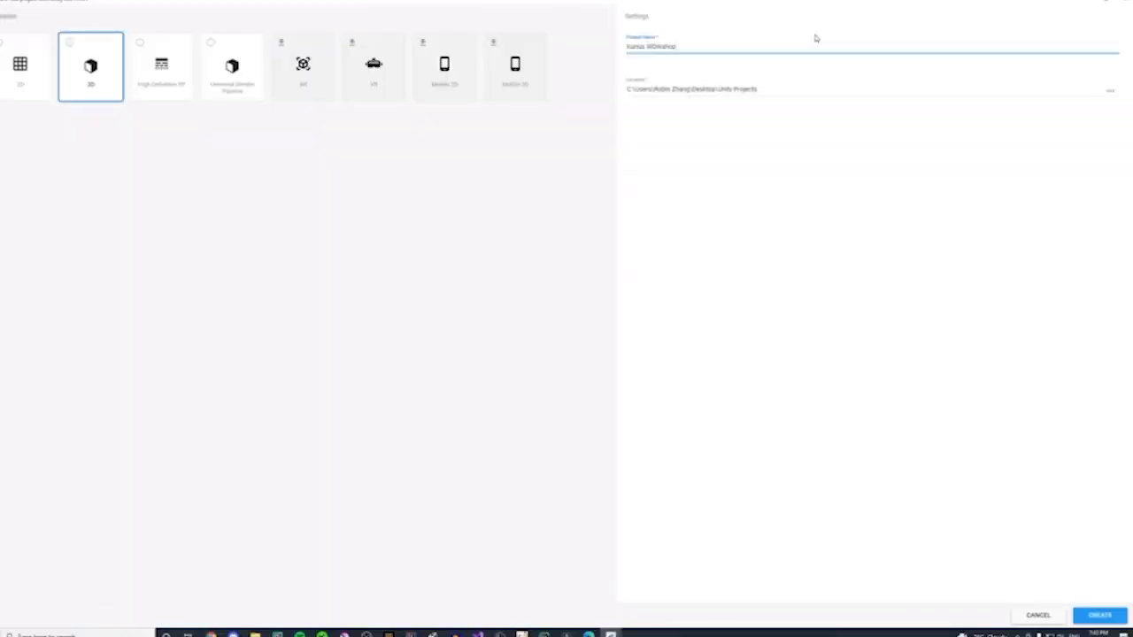
key(Delete)
text(orkshop)
click(762, 92)
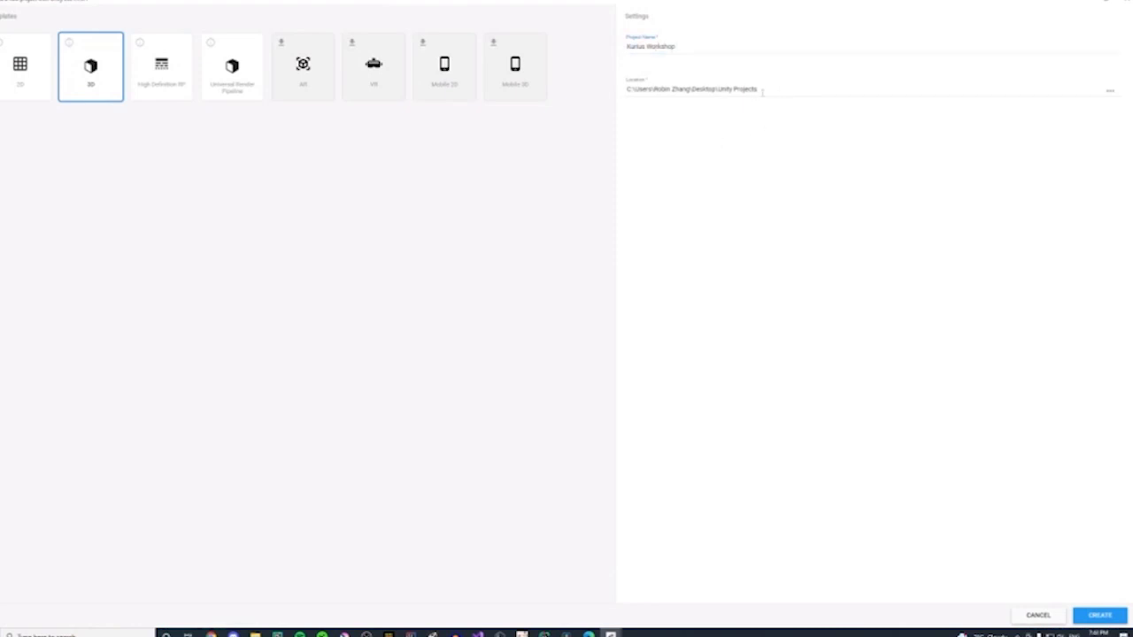
click(1109, 91)
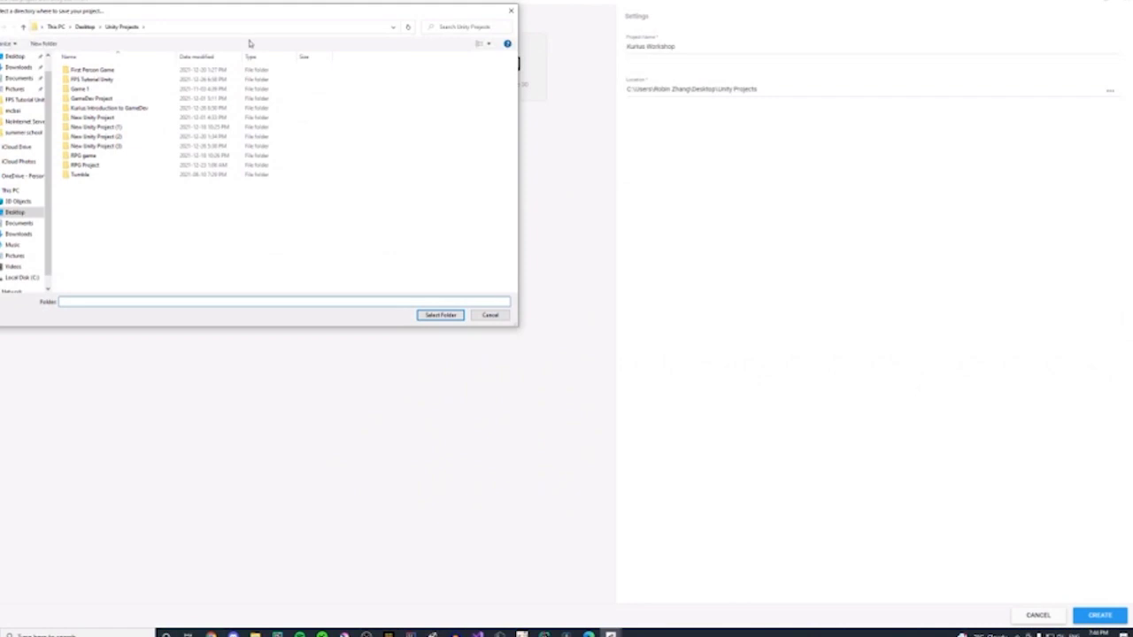
click(85, 26)
scroll(150, 177, down, 5)
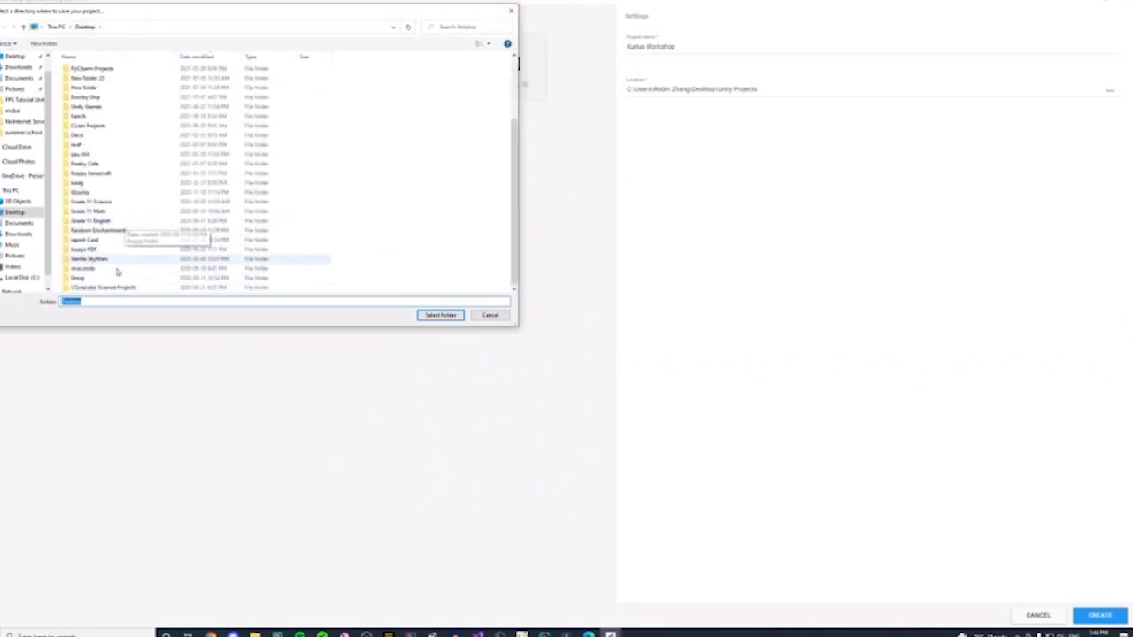
scroll(151, 143, up, 5)
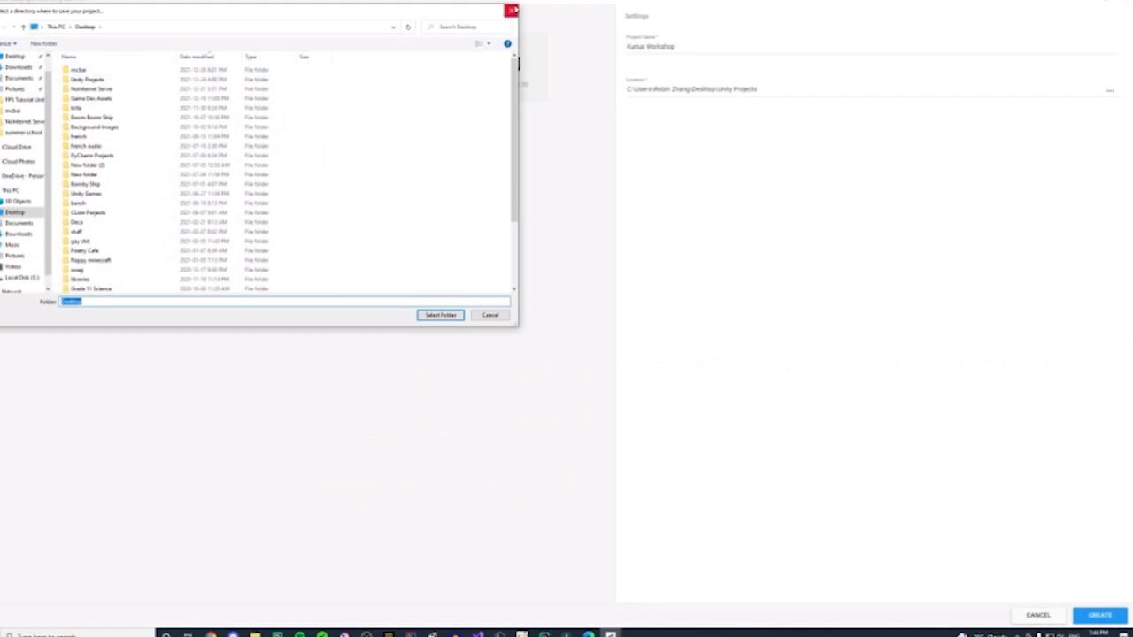
click(511, 10)
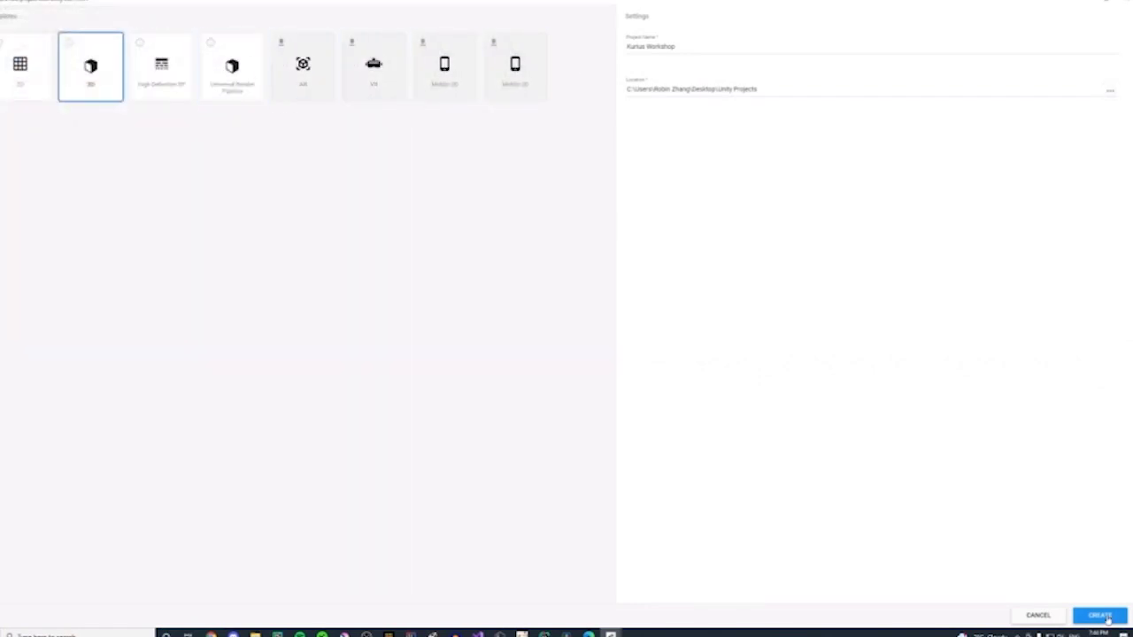
- Create the project and expand SampleScene in the hierarchy to list its objects
click(1101, 616)
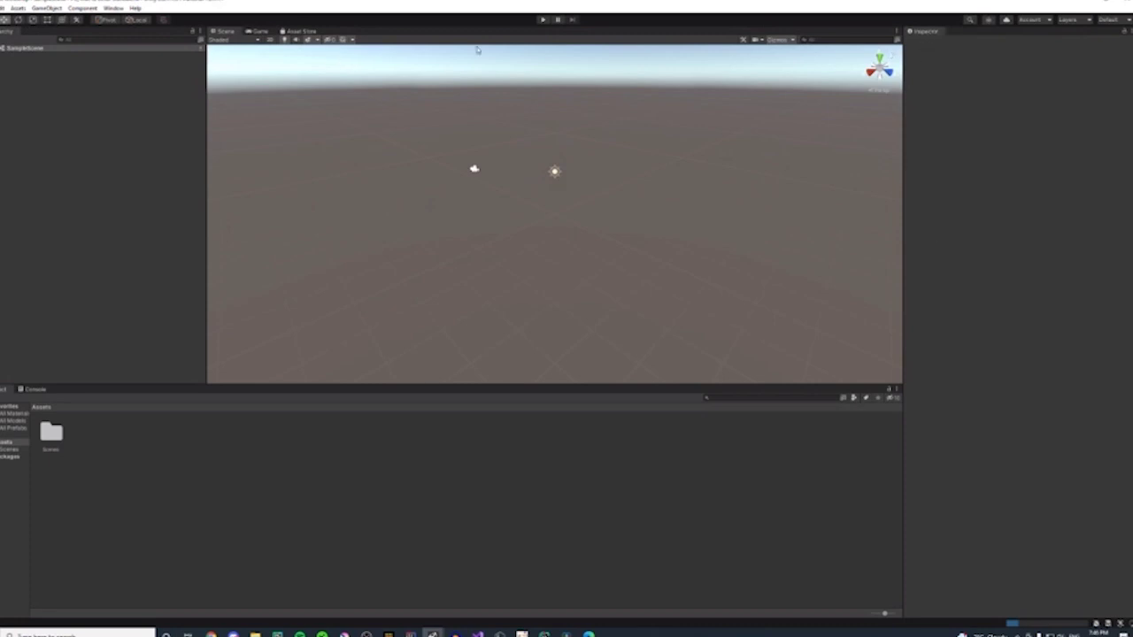
drag(625, 228, 590, 244)
click(3, 48)
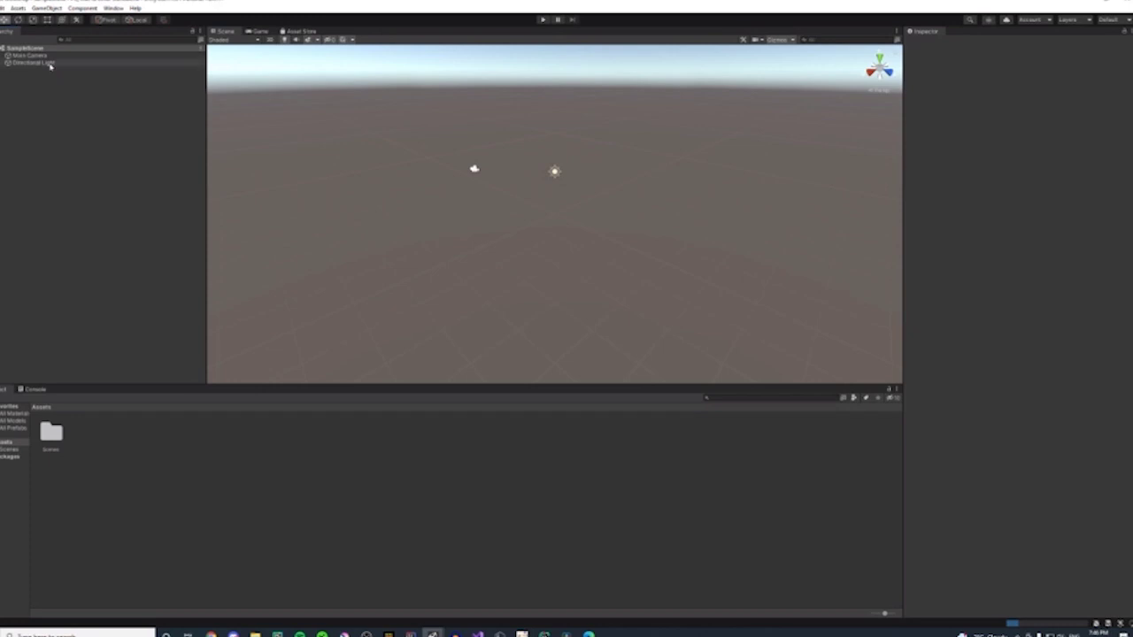
- View the Main Camera's properties and look through the object types that can be added to the hierarchy
click(35, 55)
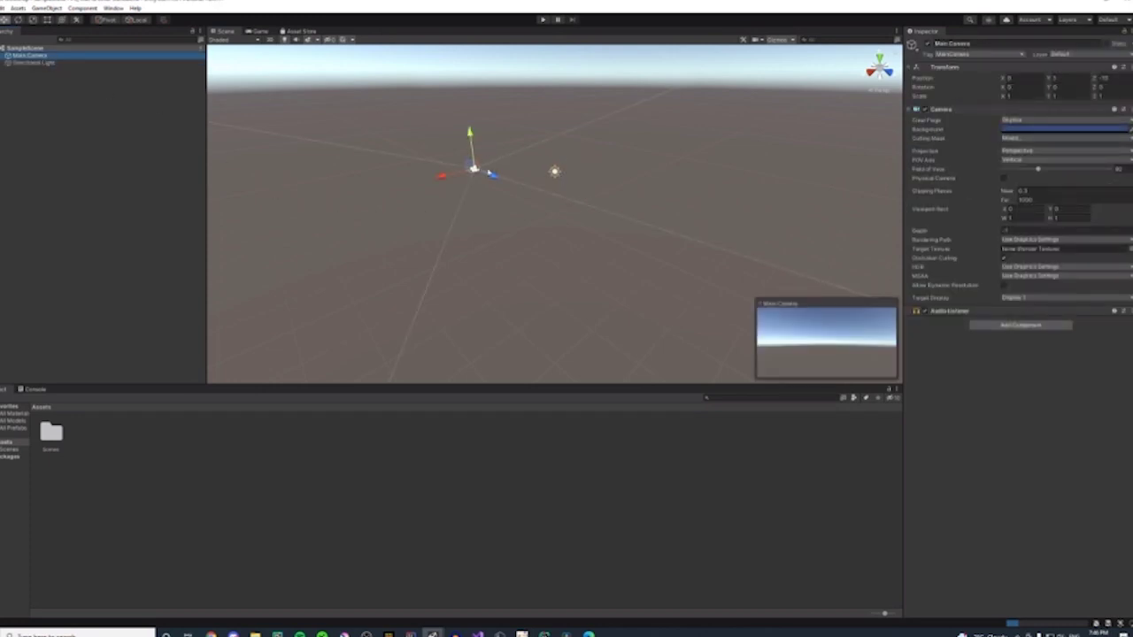
click(77, 79)
right_click(105, 152)
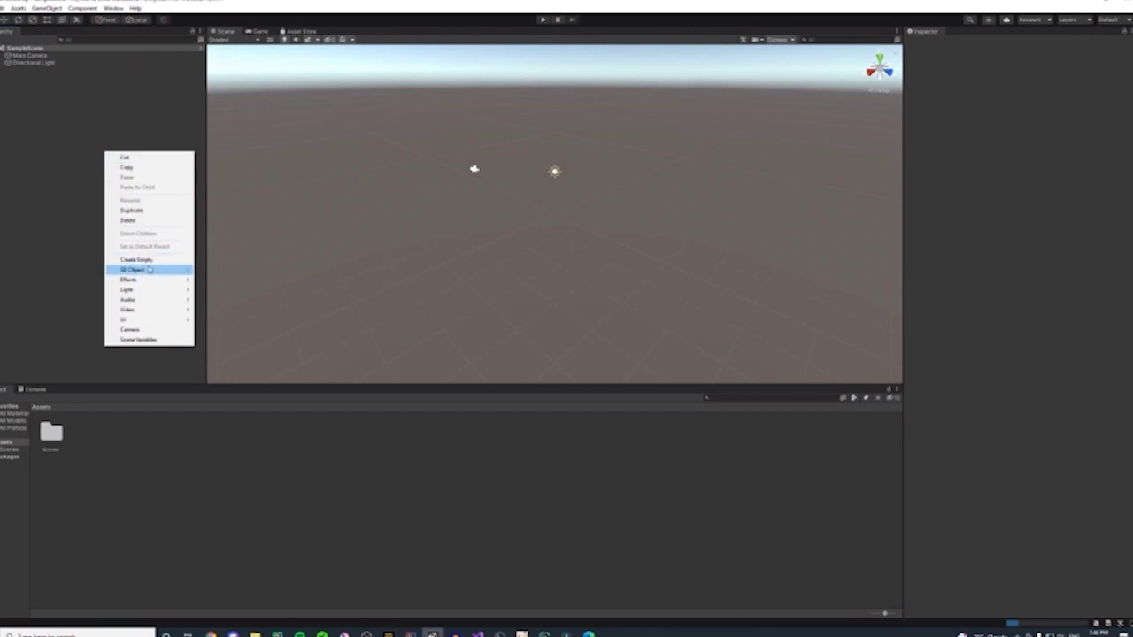
mouse_move(149, 270)
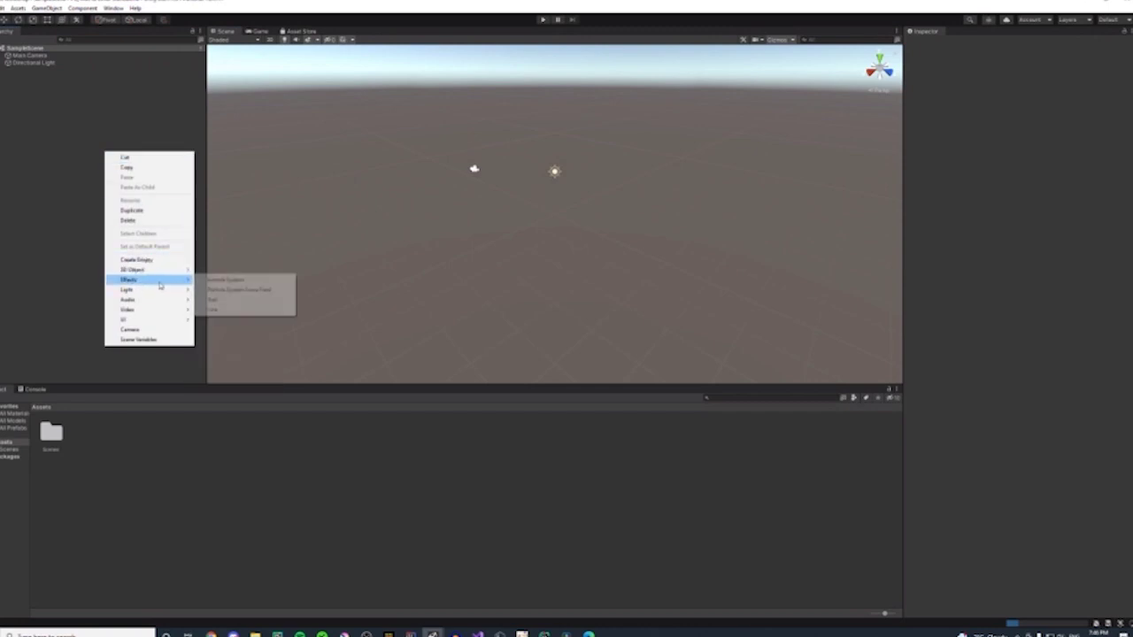
click(29, 185)
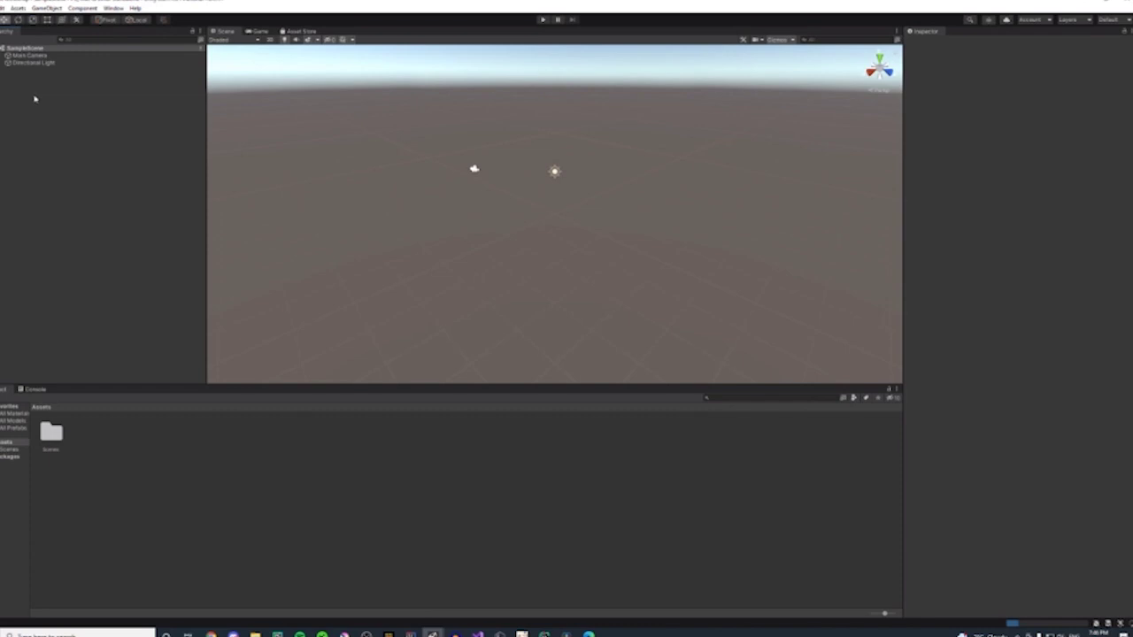
- Compare the Scene view with the Game view, selecting the Main Camera to see its preview
click(258, 32)
click(227, 31)
click(258, 32)
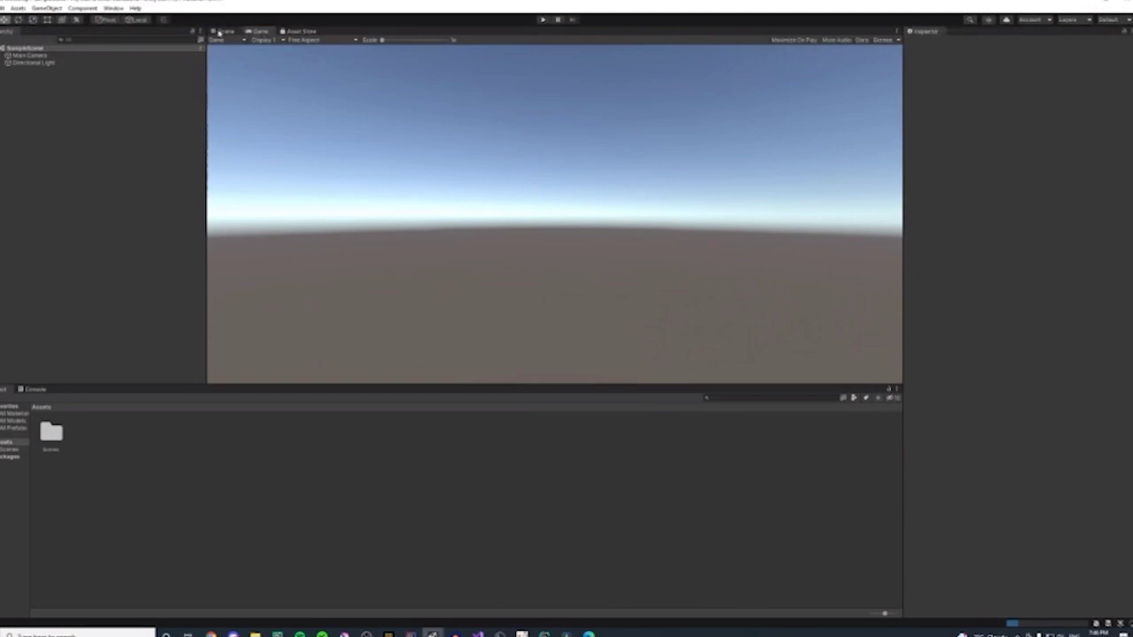
double_click(46, 56)
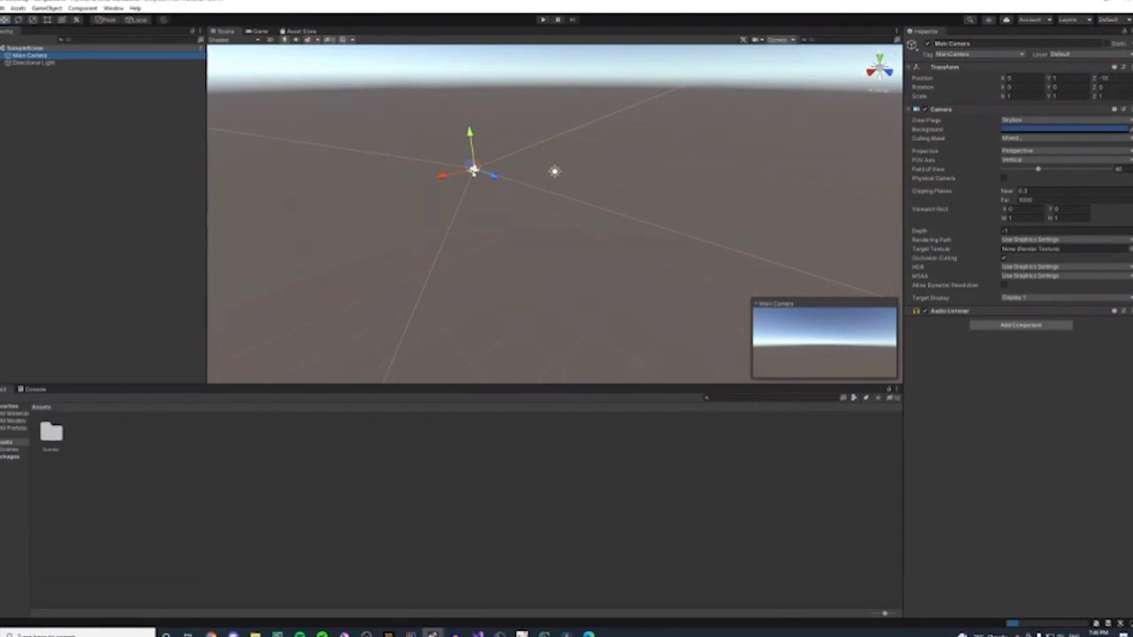
click(259, 31)
click(221, 31)
click(258, 31)
click(223, 31)
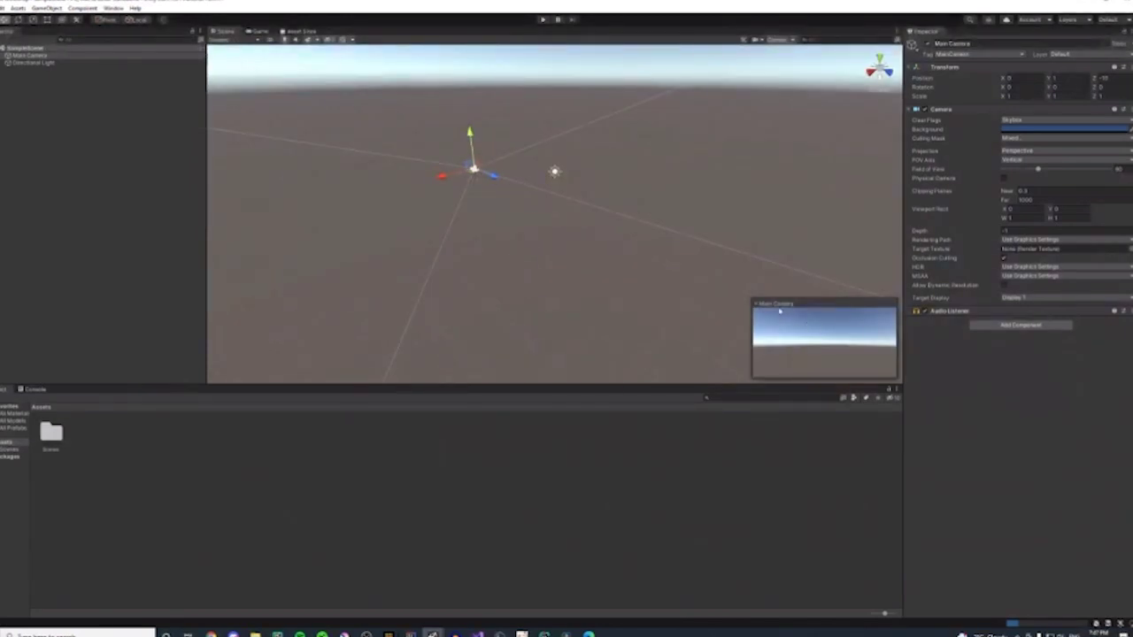
- Examine the properties of the Main Camera and the Directional Light by selecting each of them in turn
click(42, 55)
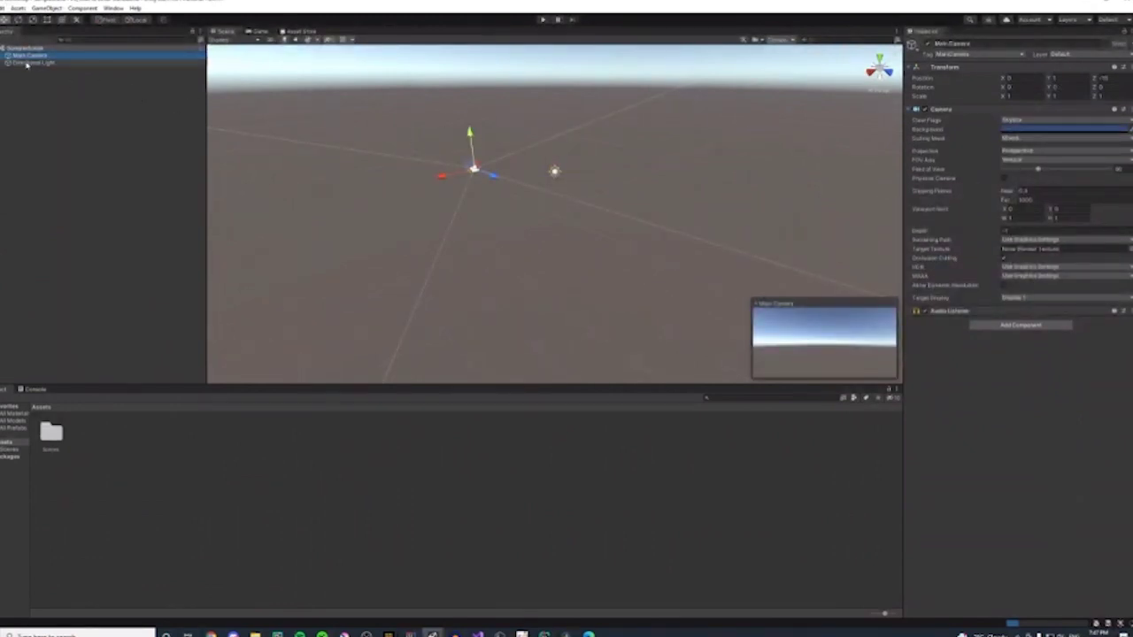
click(26, 63)
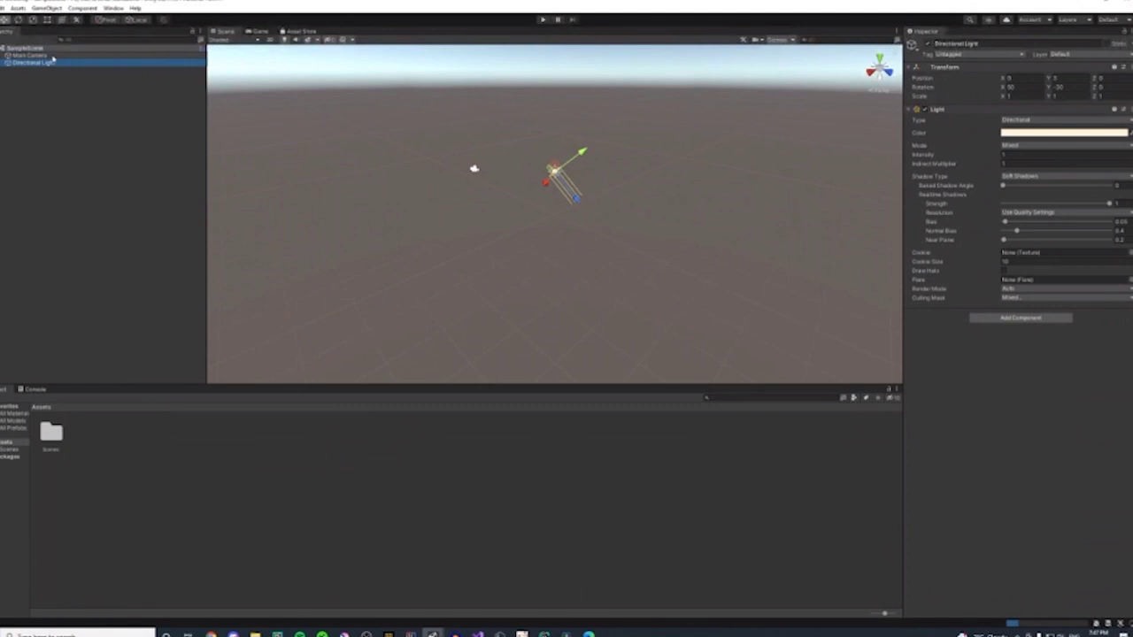
click(474, 169)
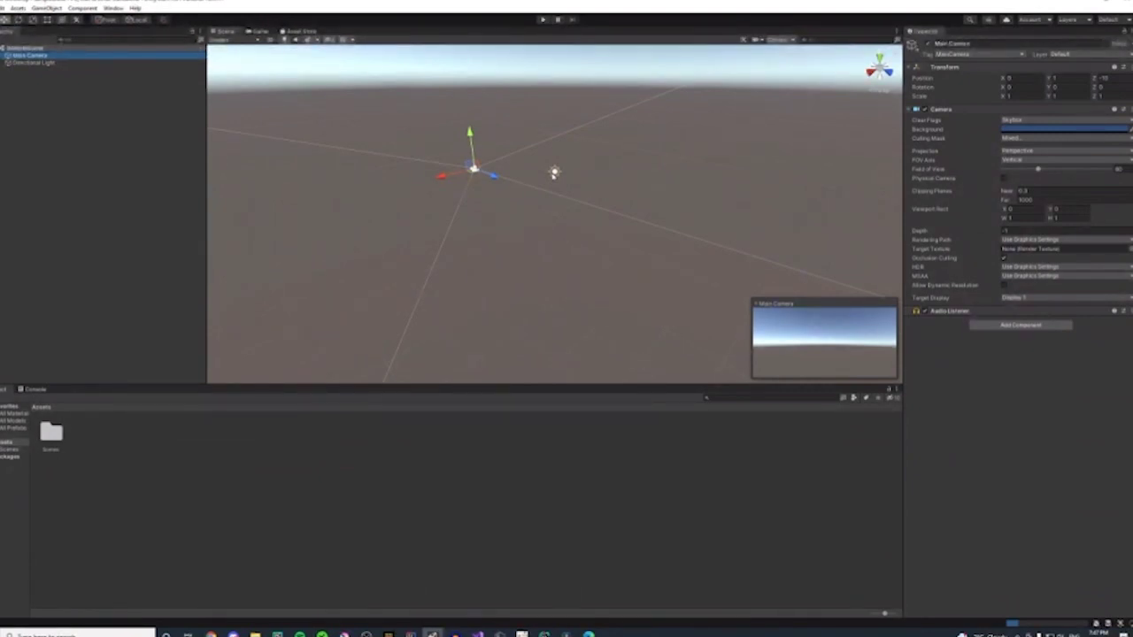
click(79, 63)
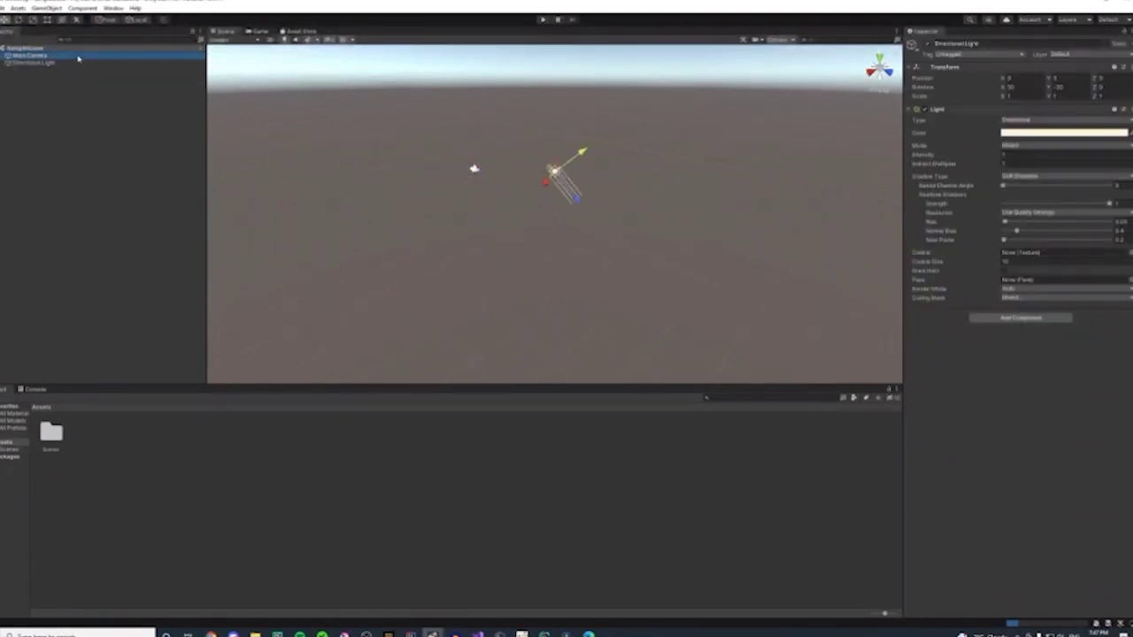
click(78, 57)
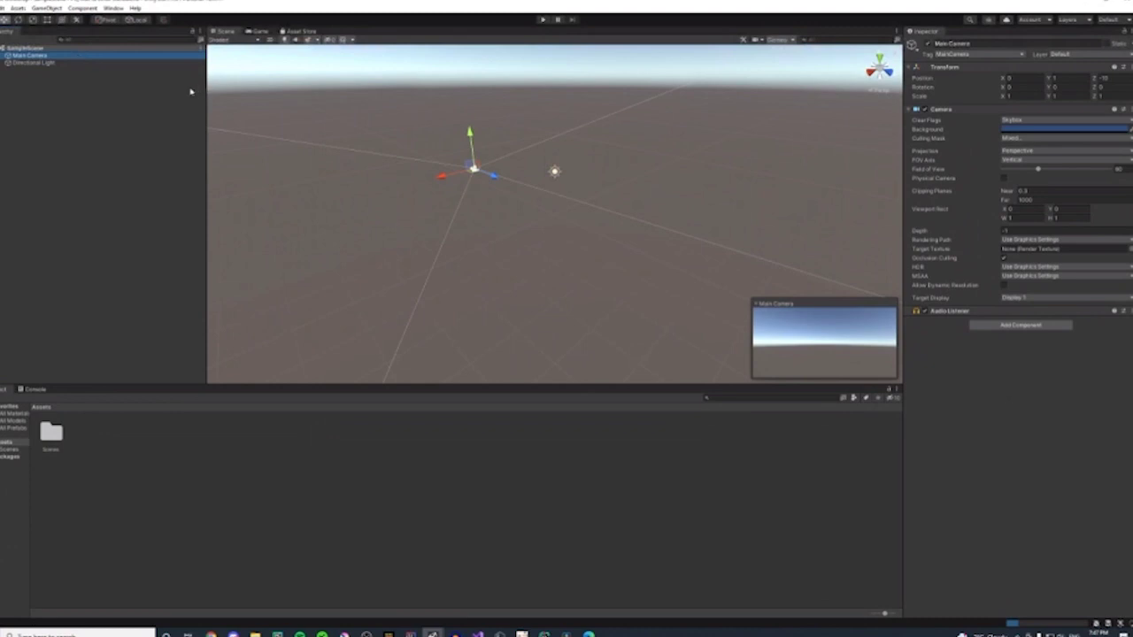
click(131, 63)
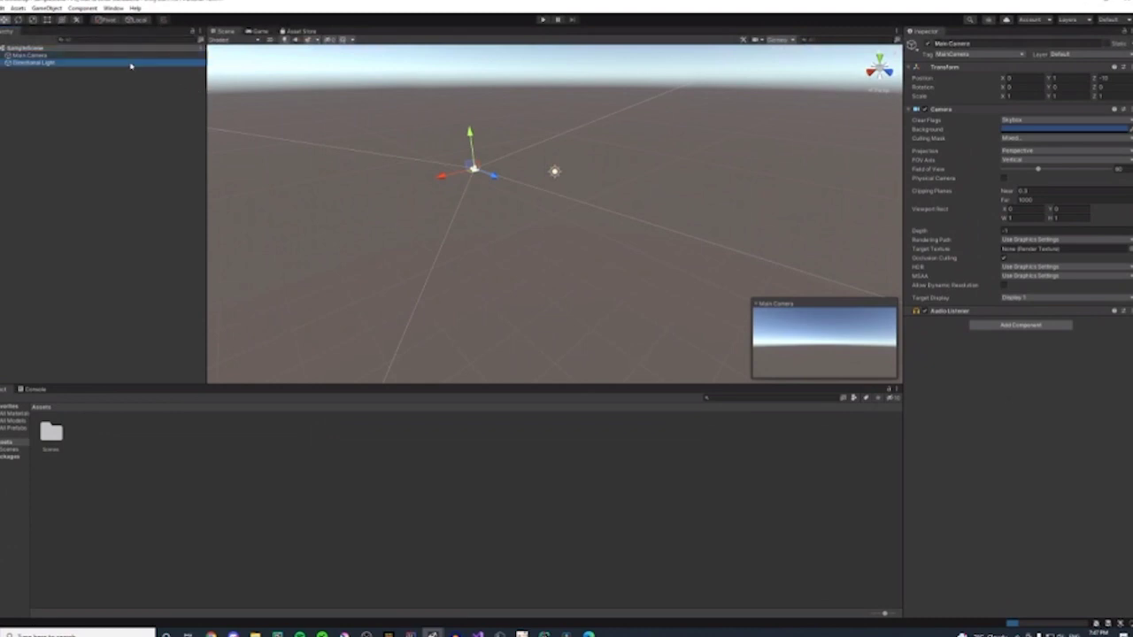
click(142, 56)
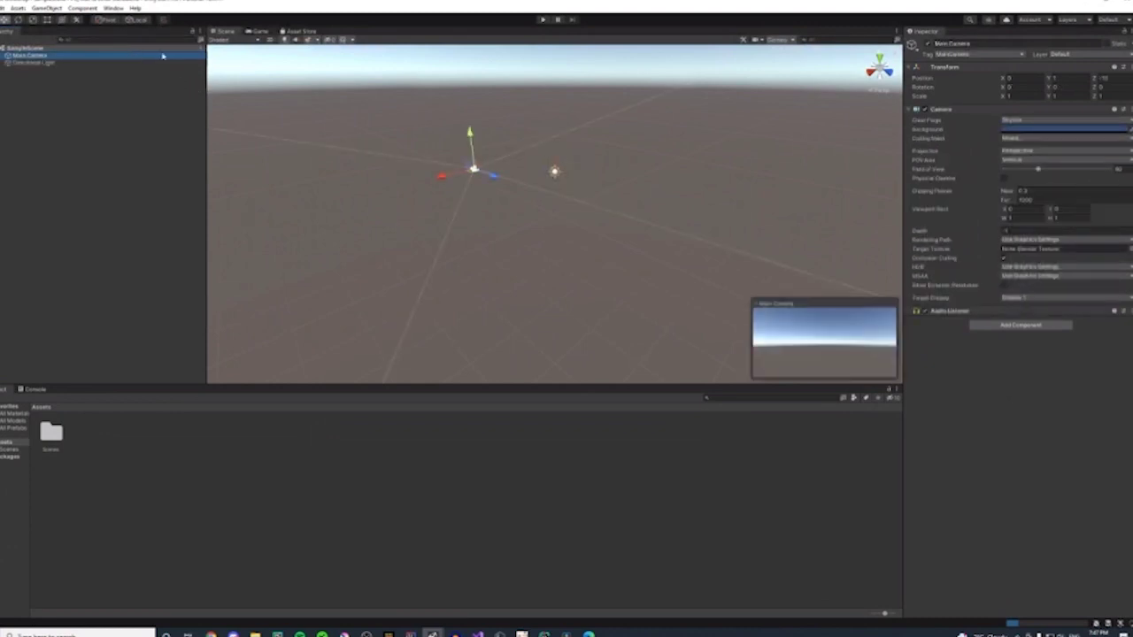
- Check the Game view against the Scene view once more and open the Asset Store page
click(259, 32)
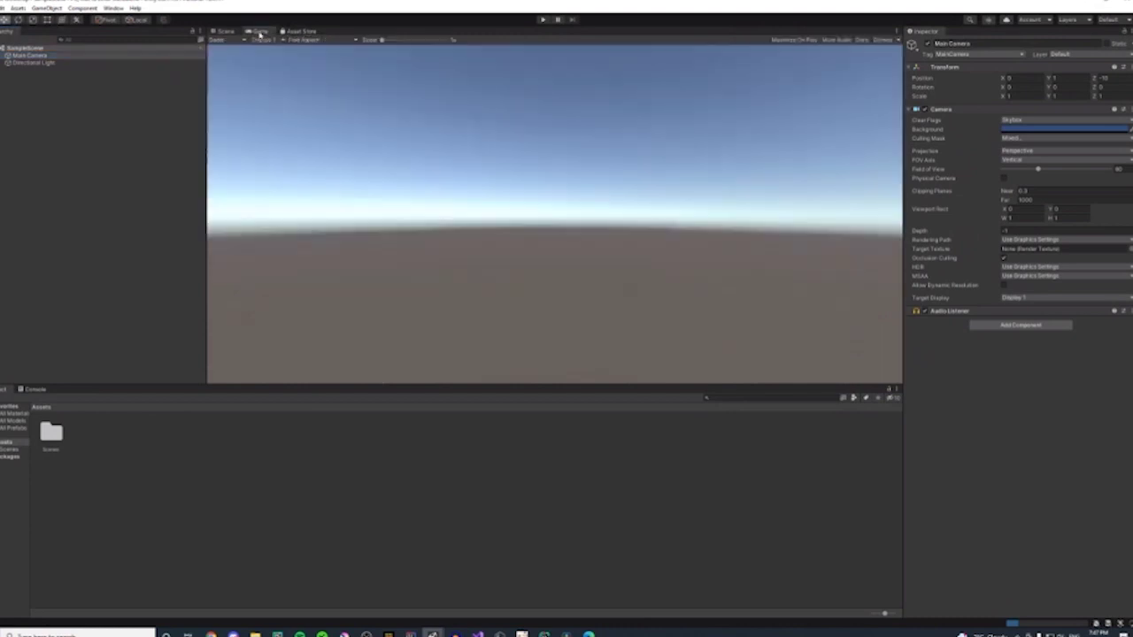
click(221, 32)
click(258, 32)
click(301, 32)
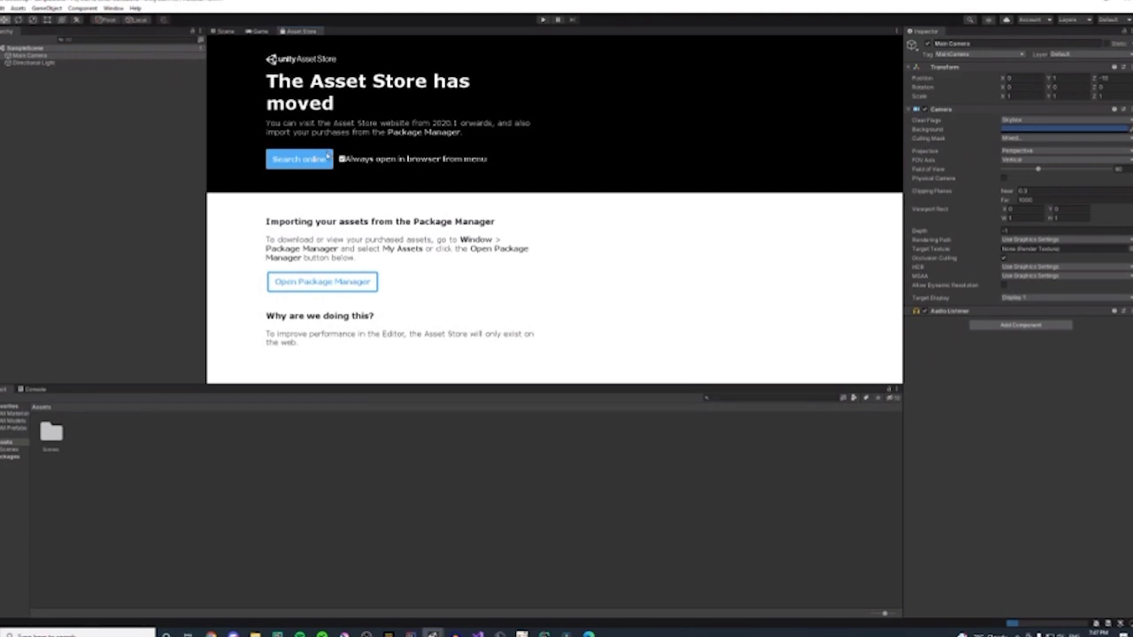
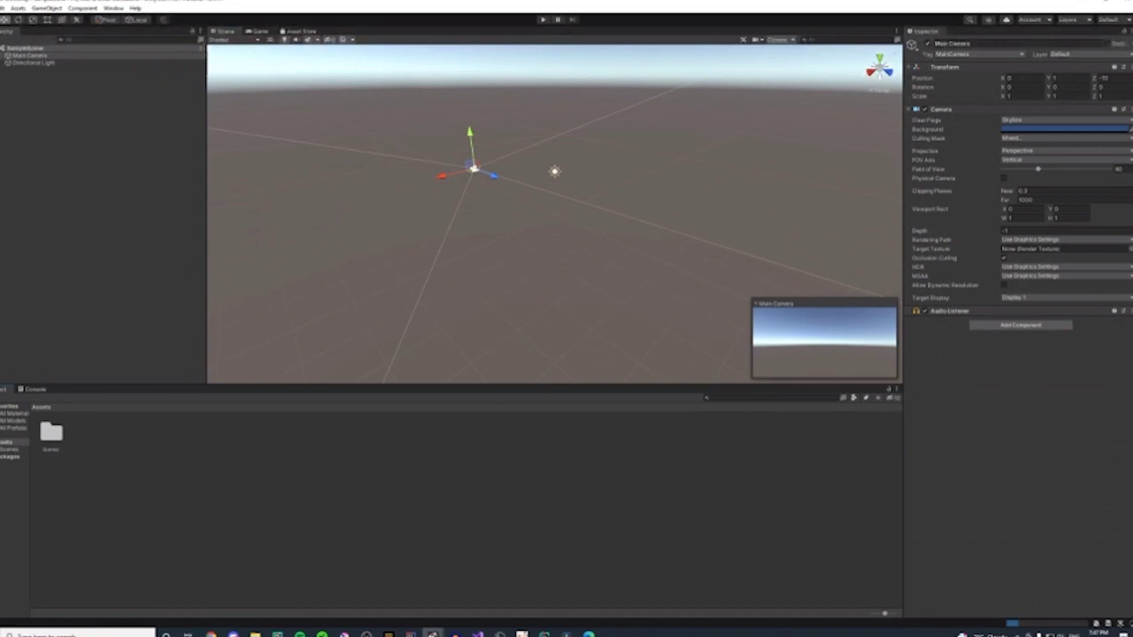
- Open the Scenes folder in the project's assets, and bring up the Console
double_click(50, 432)
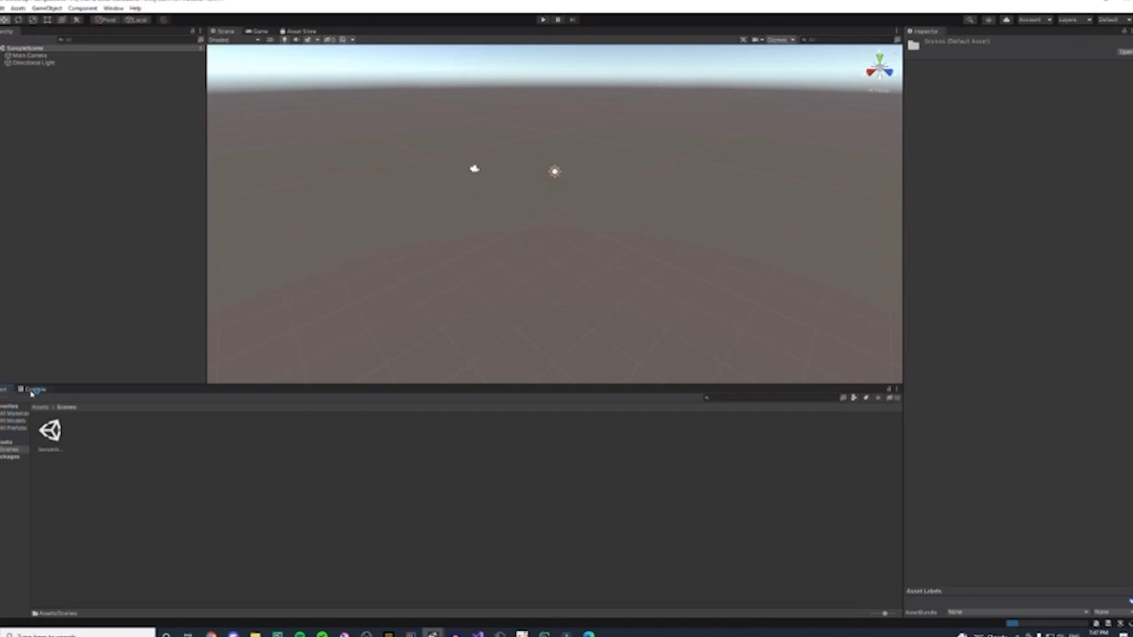
click(36, 389)
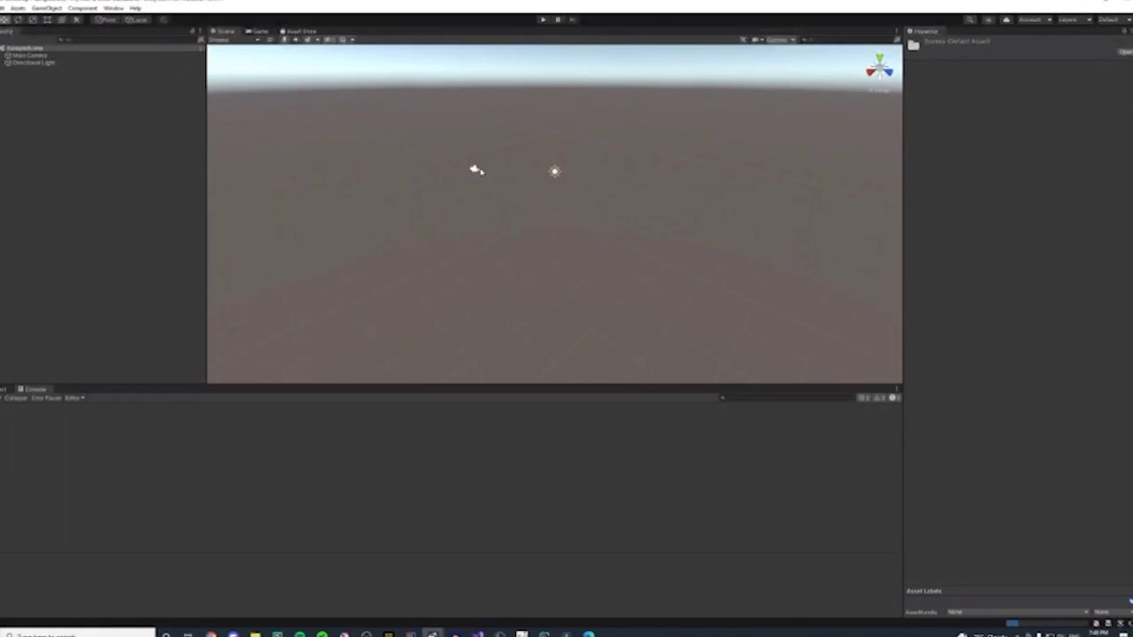
- Examine the transform and component properties of the Main Camera and the Directional Light by selecting them alternately
click(467, 174)
click(29, 55)
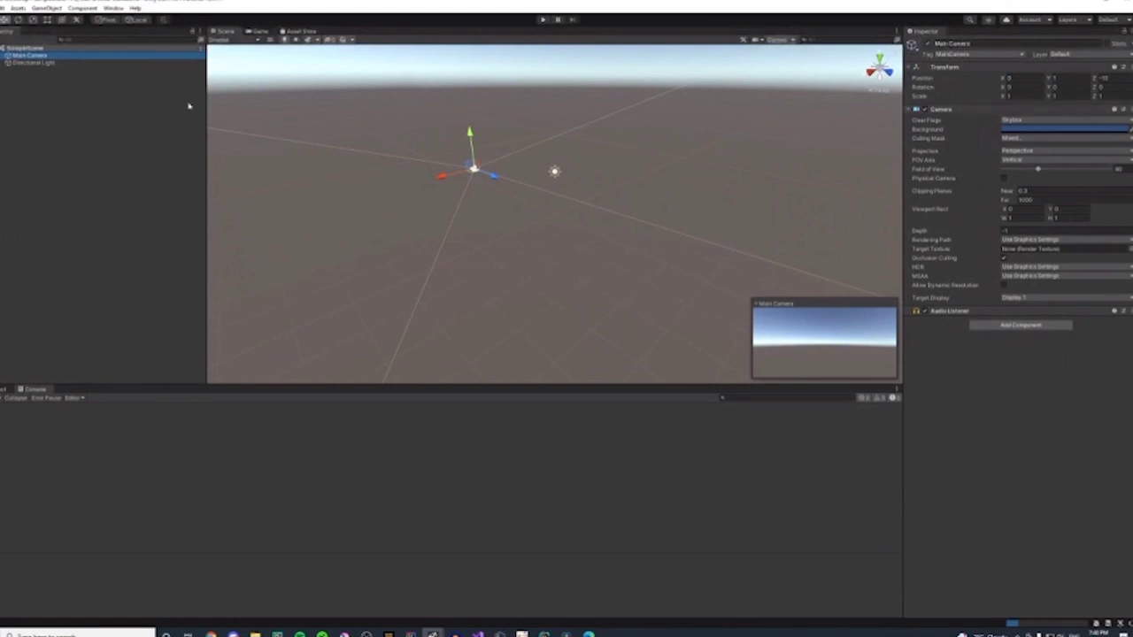
click(59, 65)
click(58, 56)
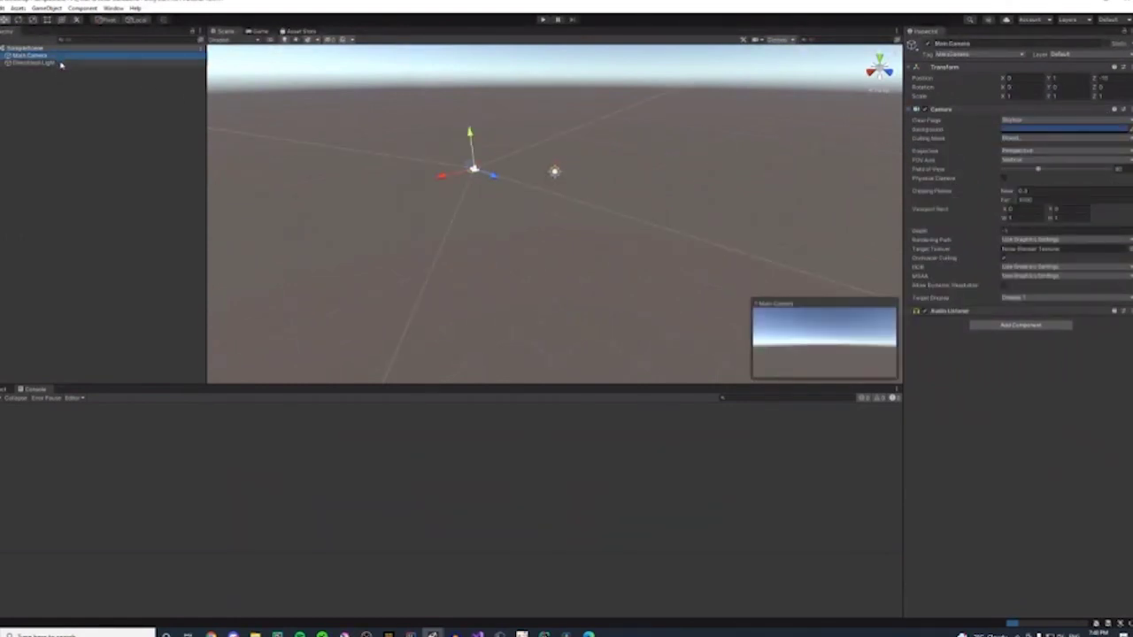
click(61, 64)
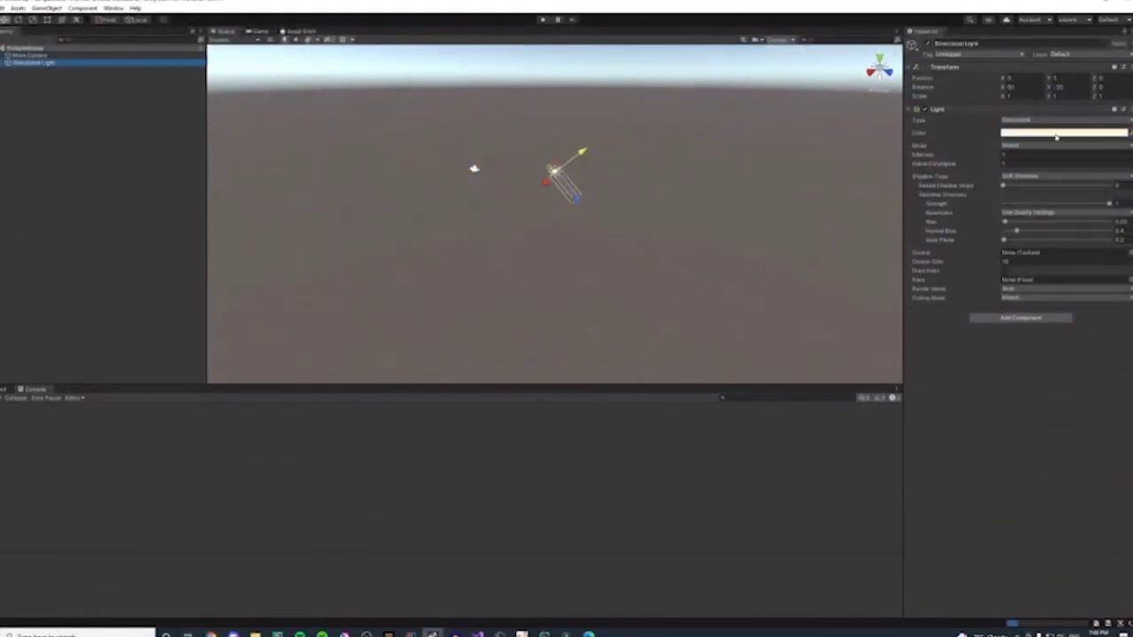
key(Up)
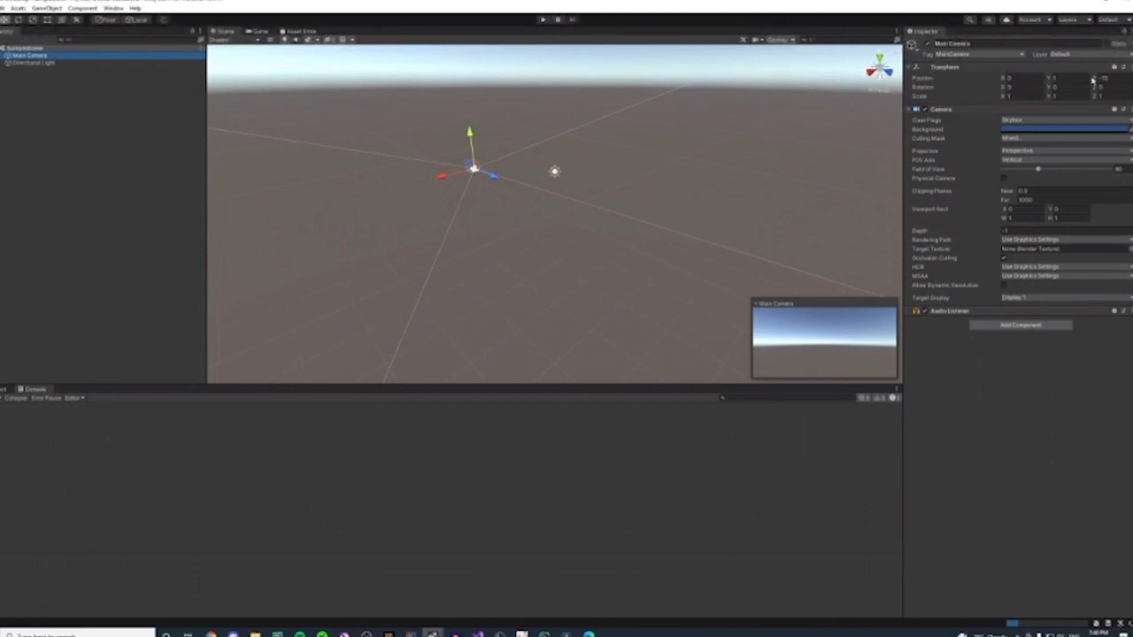
click(1013, 88)
drag(944, 108, 990, 364)
- Dock the Game view beneath the Scene view next to the Console, and dock the Hierarchy beside the Inspector
click(255, 32)
drag(254, 34, 266, 115)
drag(238, 263, 98, 401)
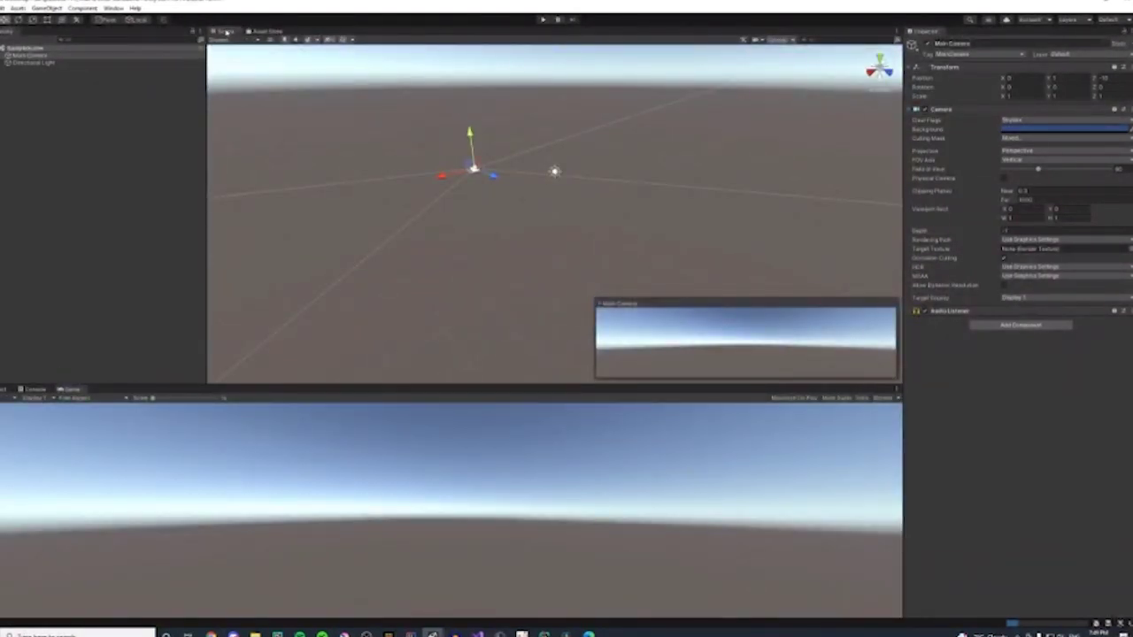
drag(8, 31, 938, 33)
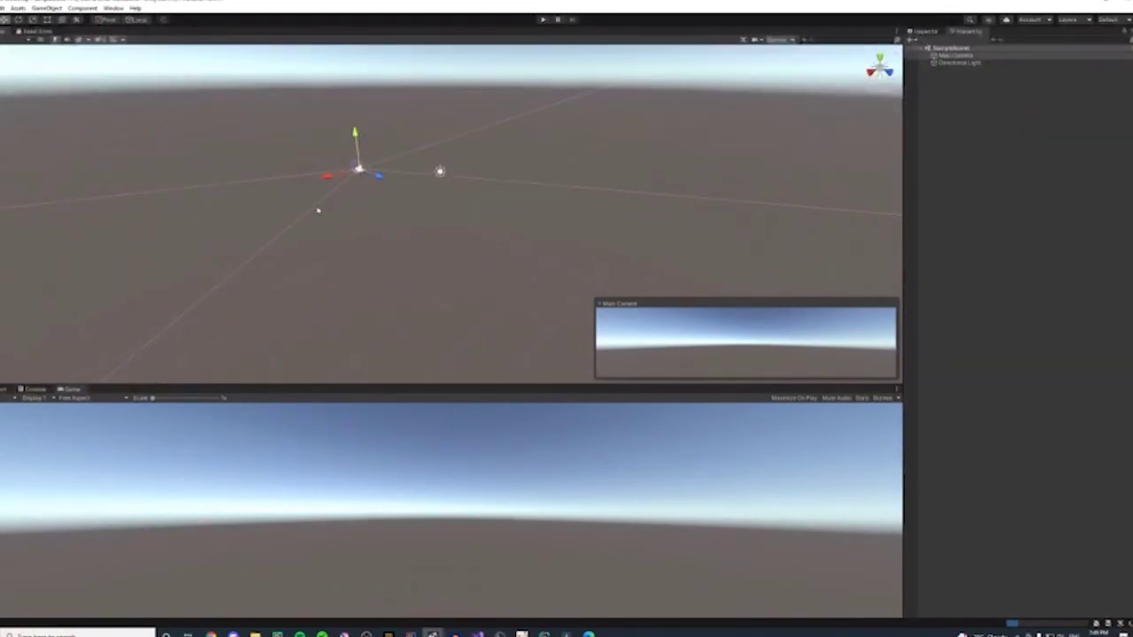
- Group the Project and Console windows in their own area beside the Game view
click(28, 399)
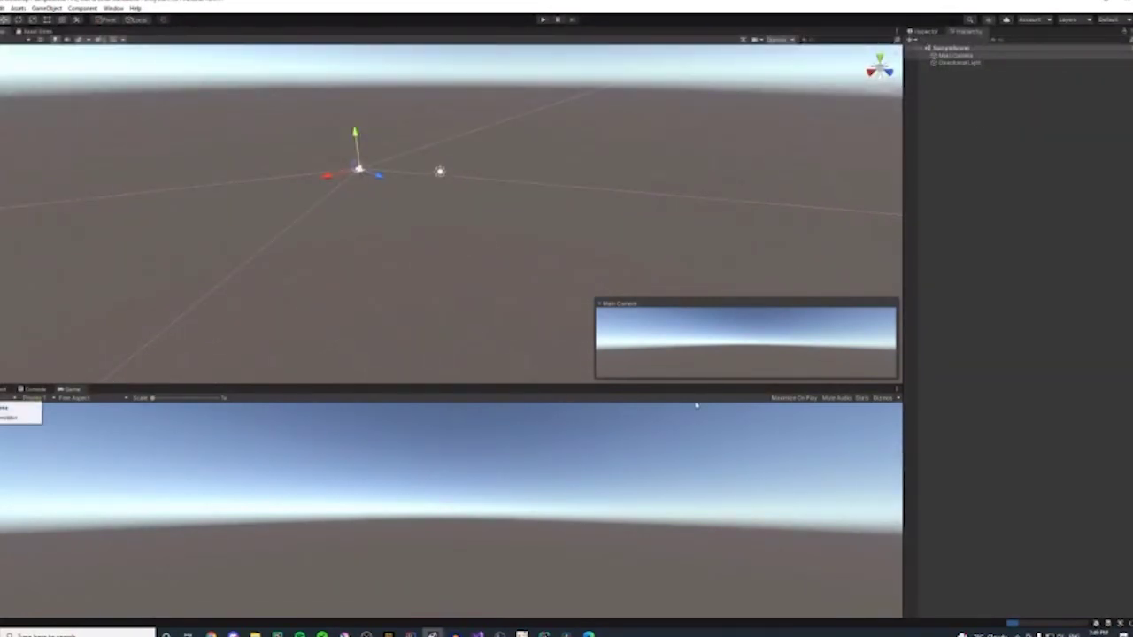
click(9, 417)
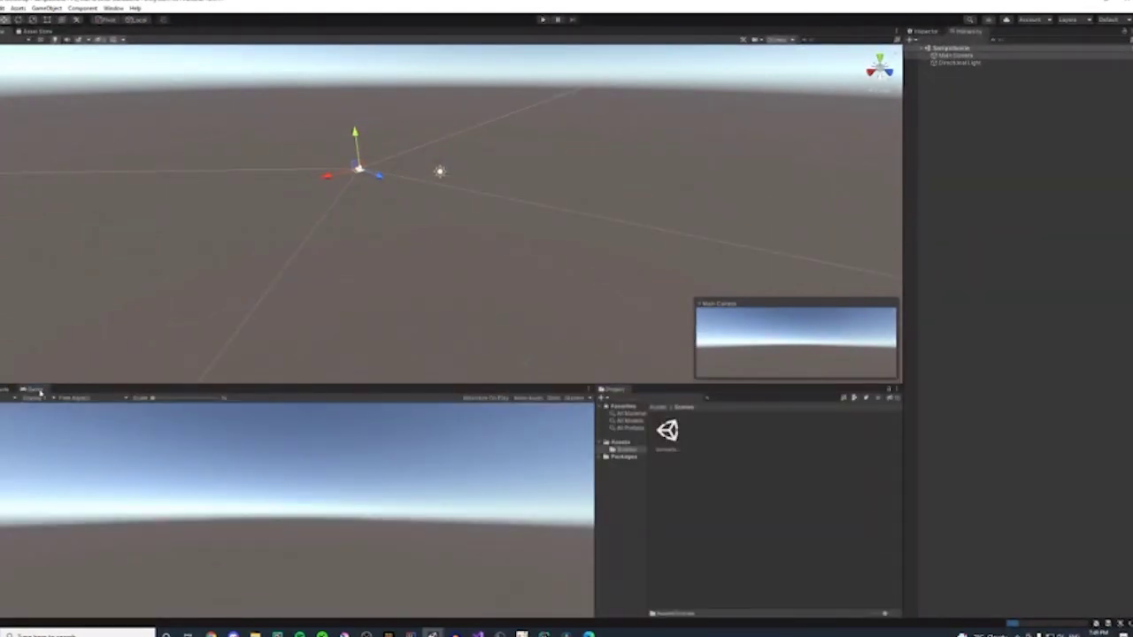
drag(40, 393, 680, 389)
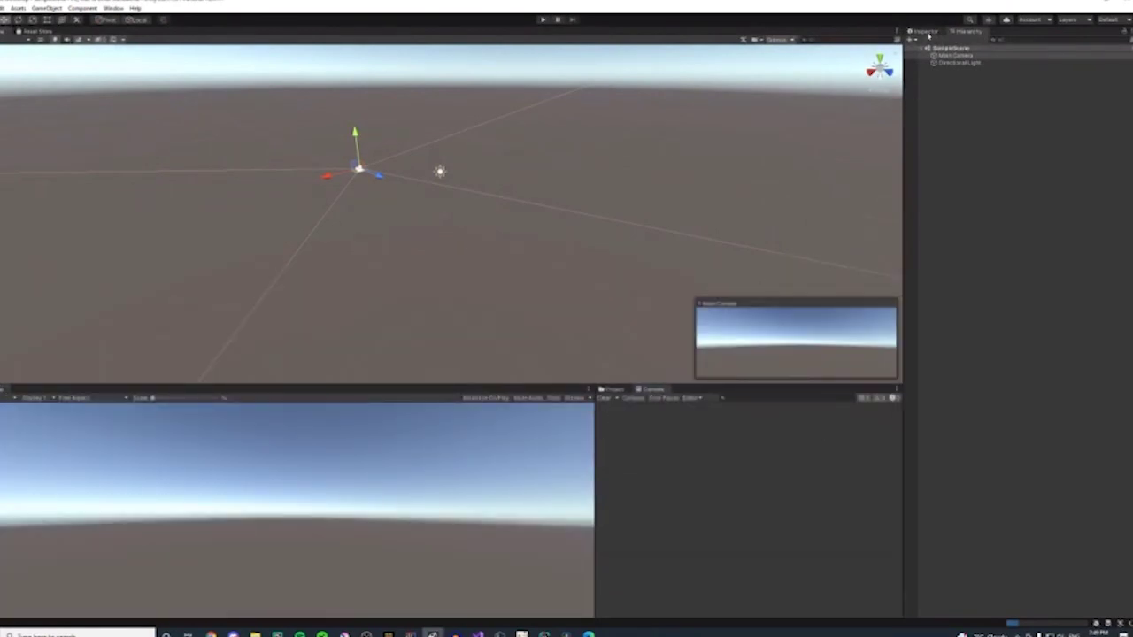
- Widen the Inspector and Hierarchy area, and dock the Project and Console together in a column between it and the Scene view
drag(904, 93, 622, 95)
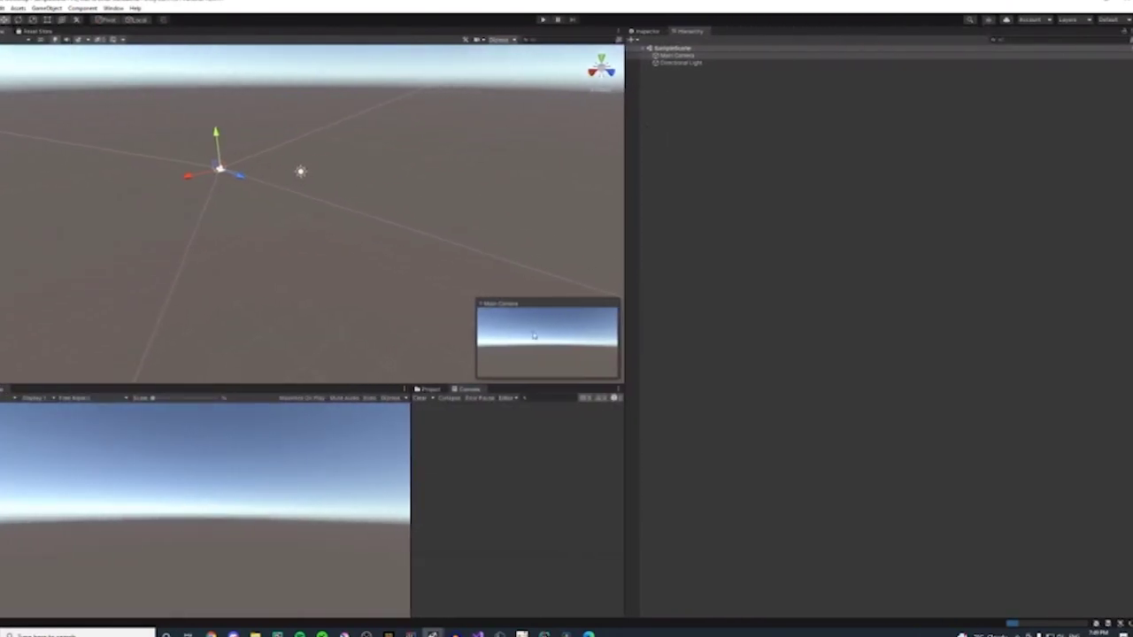
drag(425, 390, 731, 244)
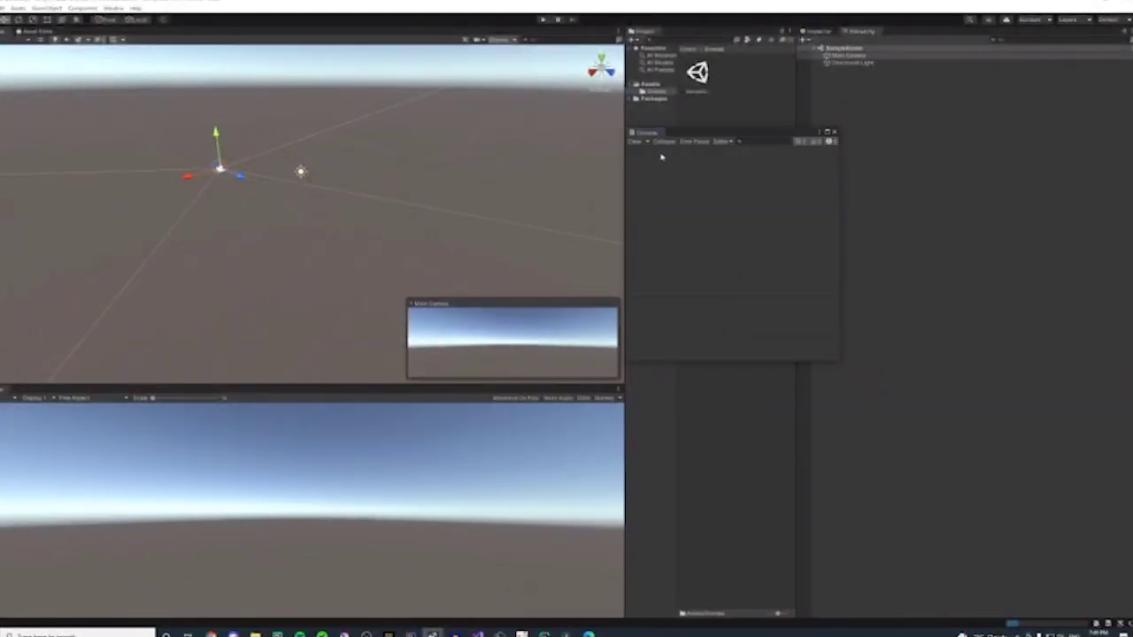
drag(646, 133, 695, 34)
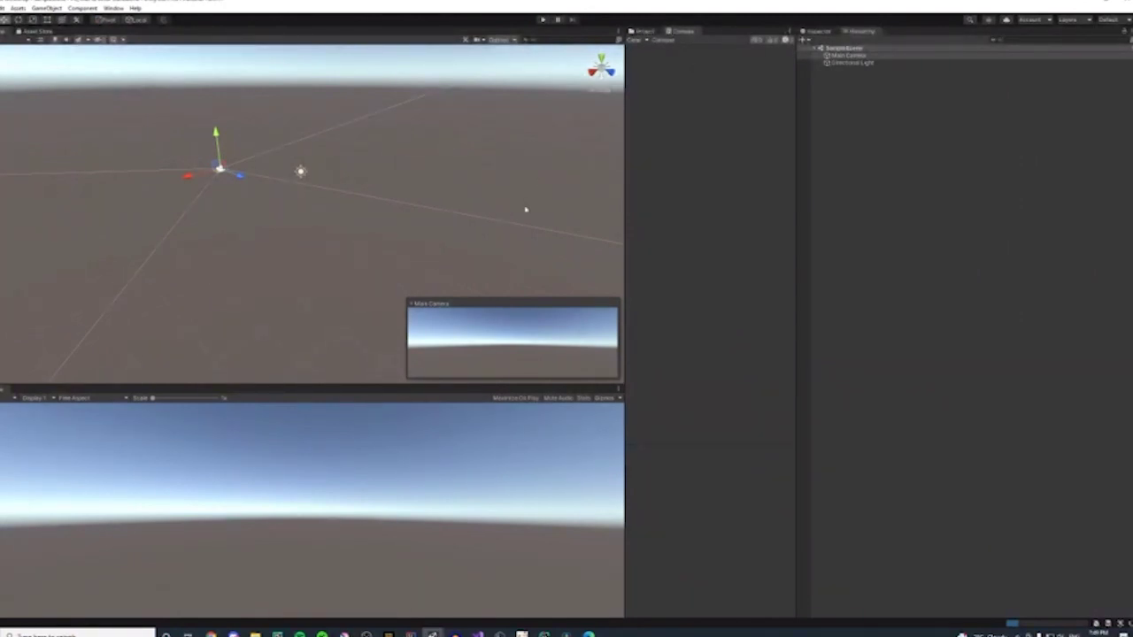
- Dock the Hierarchy above the Project and Console, and enlarge the Hierarchy and the Game view
drag(379, 383, 354, 316)
click(883, 98)
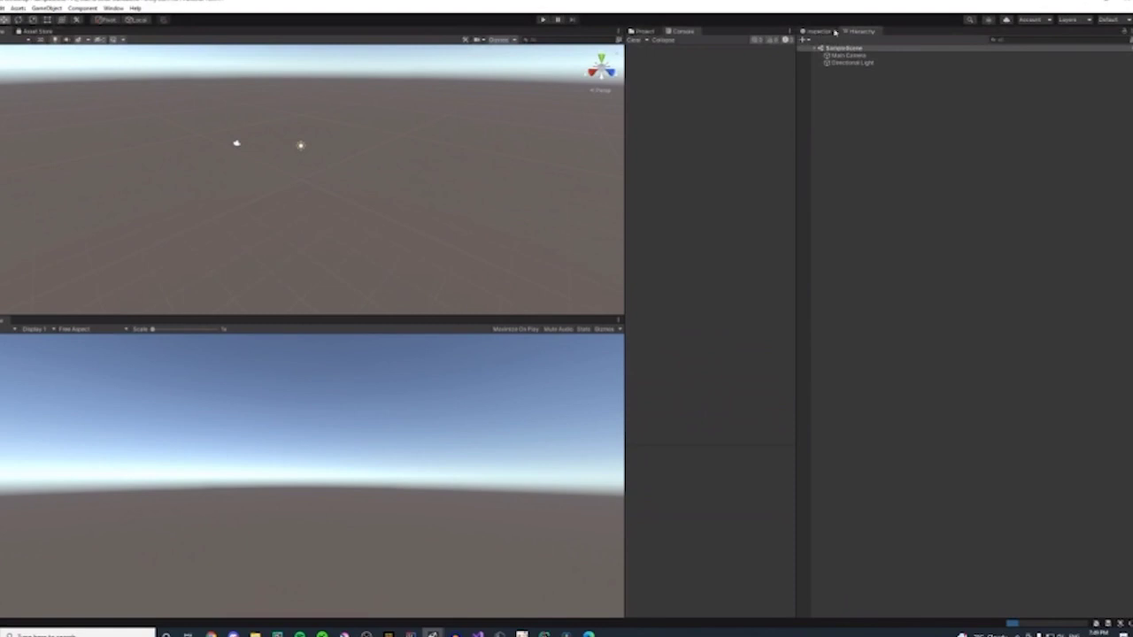
drag(863, 31, 650, 56)
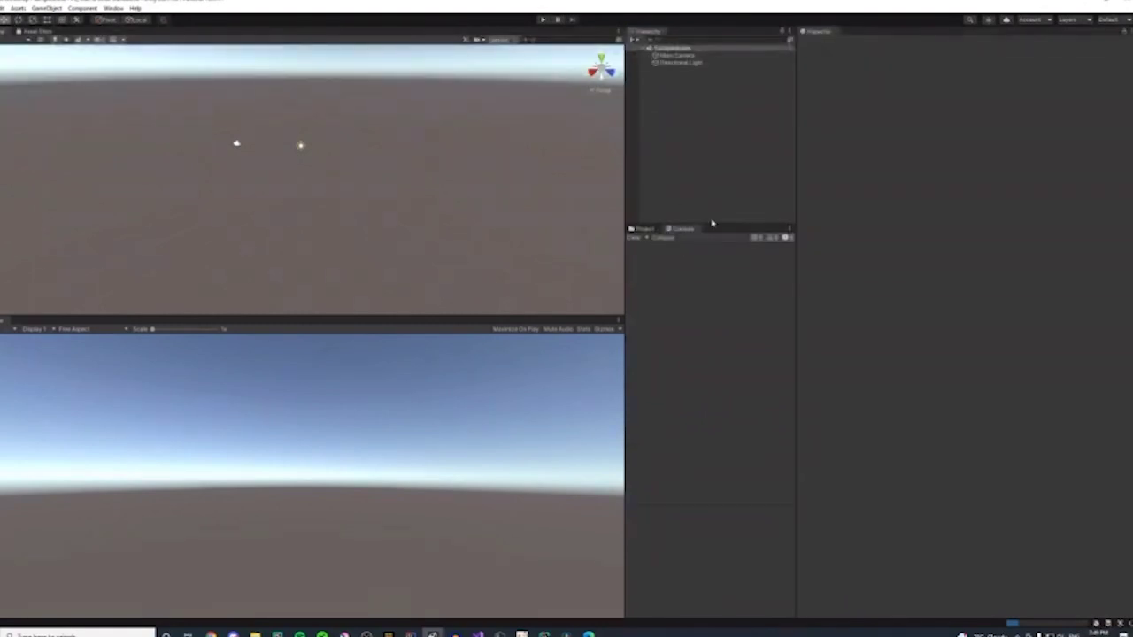
drag(712, 223, 715, 333)
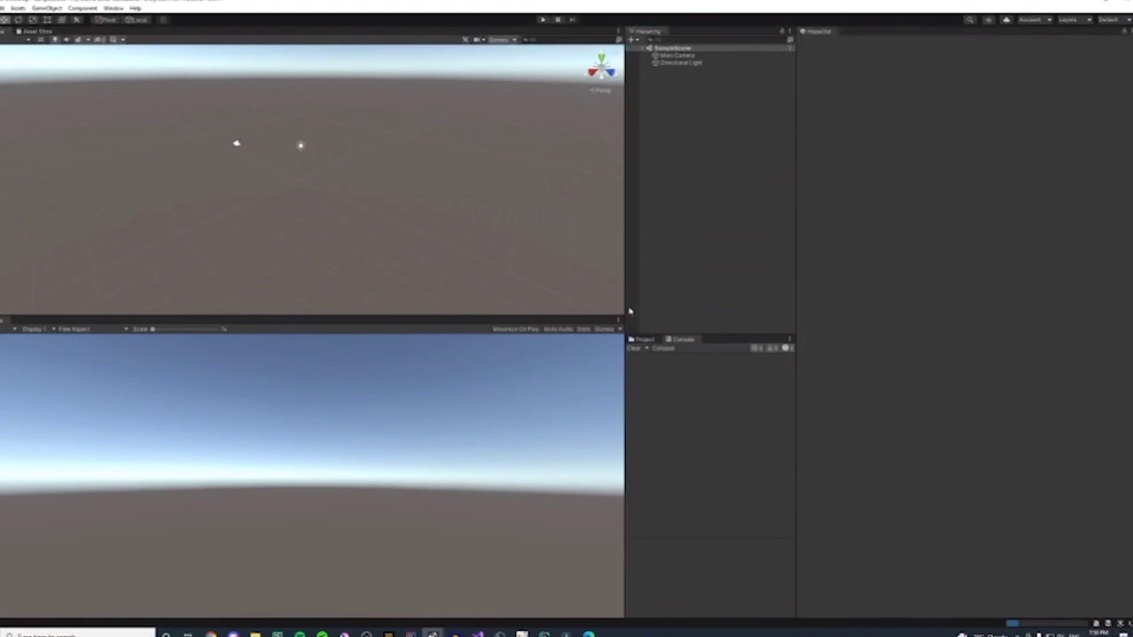
drag(627, 310, 542, 292)
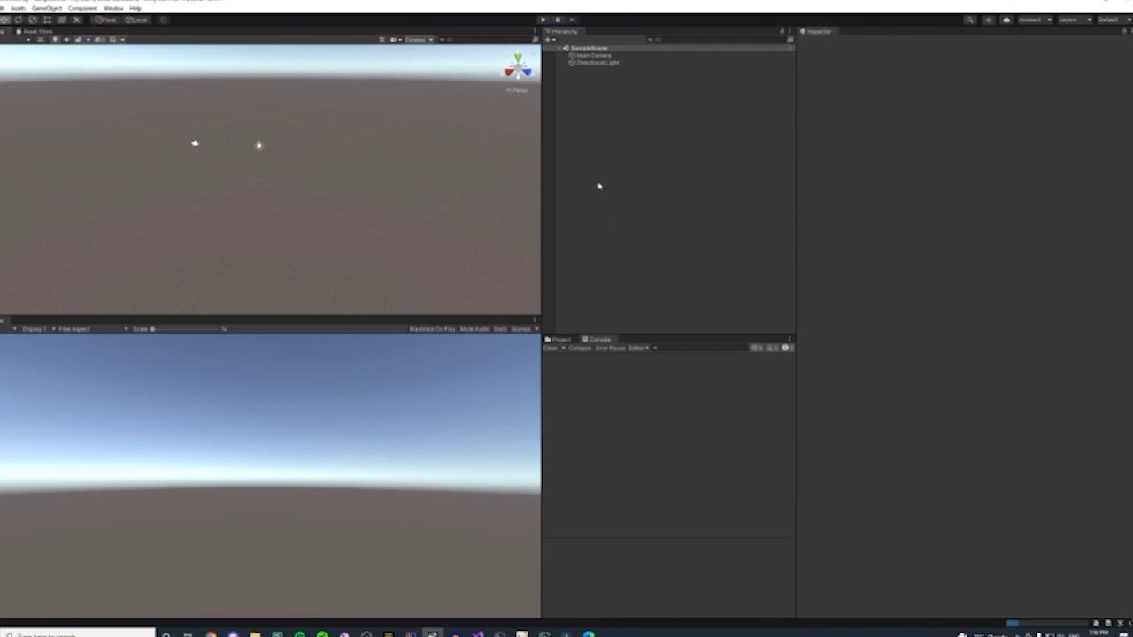
- Check the Main Camera and Directional Light in the rearranged layout, and enlarge the Project and Console area to view both
click(595, 55)
click(599, 63)
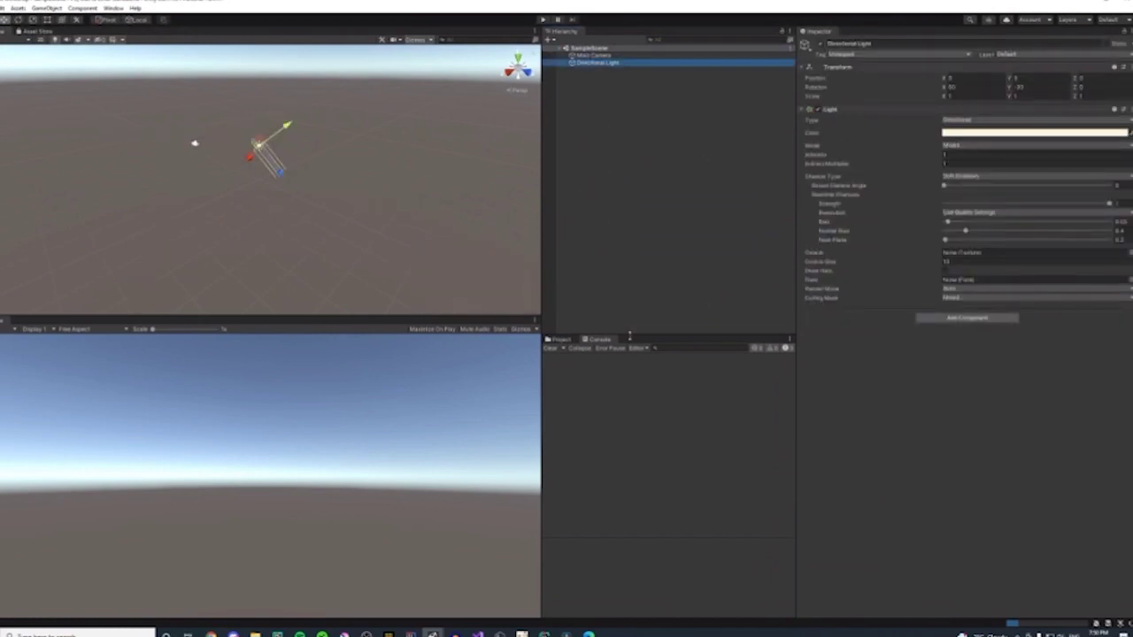
drag(629, 335, 631, 316)
click(550, 323)
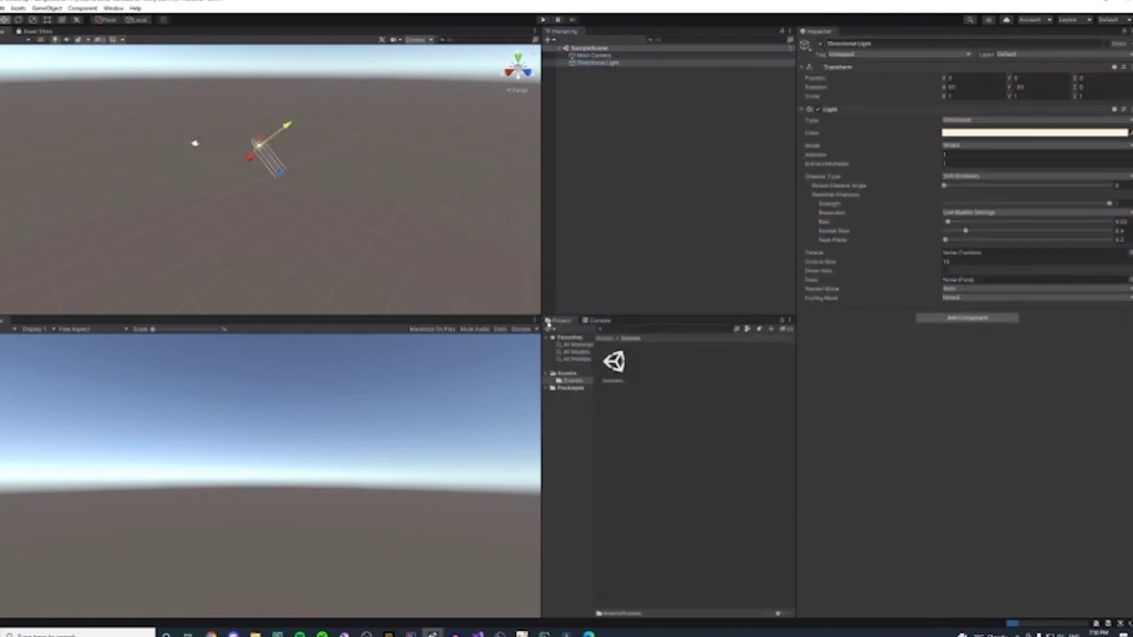
click(599, 322)
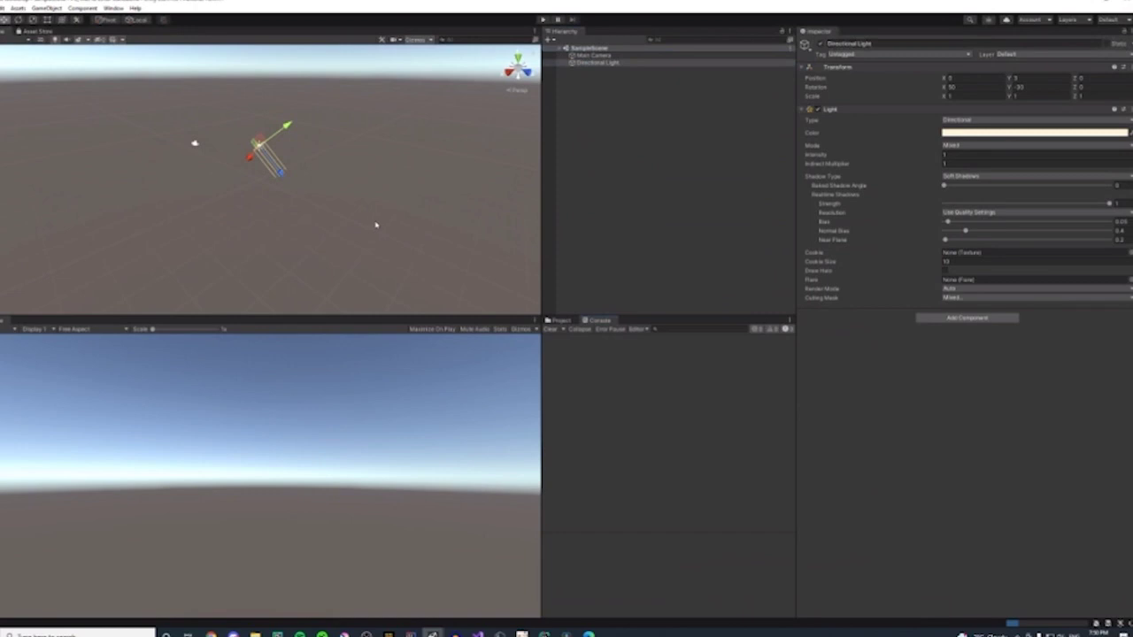
- Save the current window arrangement as a layout named Default2, and switch to the Kurius layout
click(1108, 21)
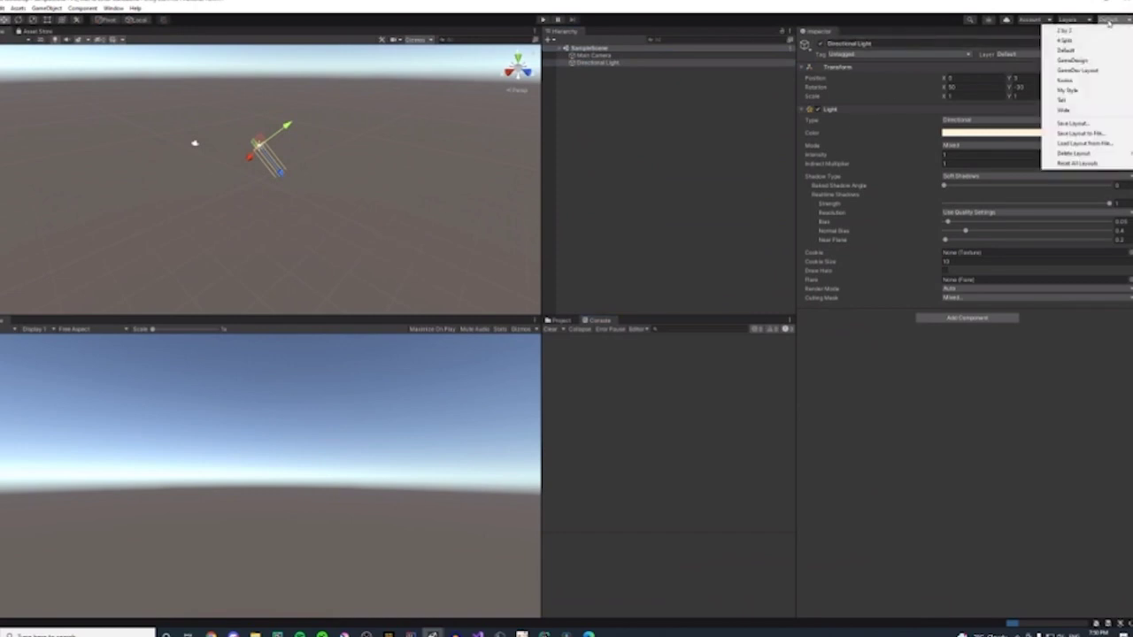
click(1082, 124)
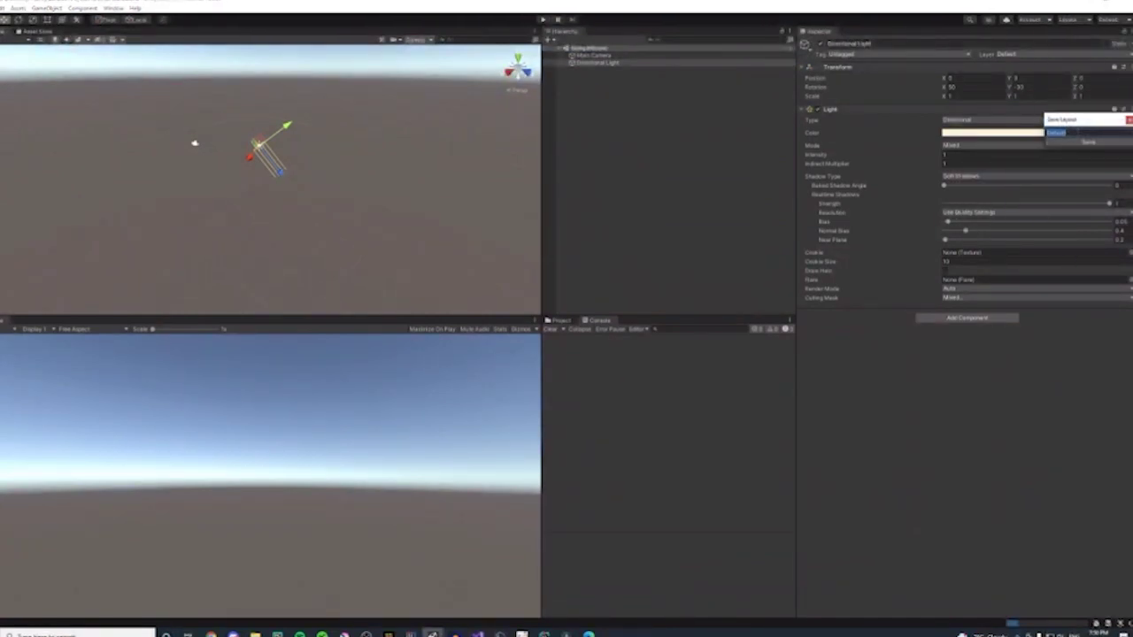
click(1080, 135)
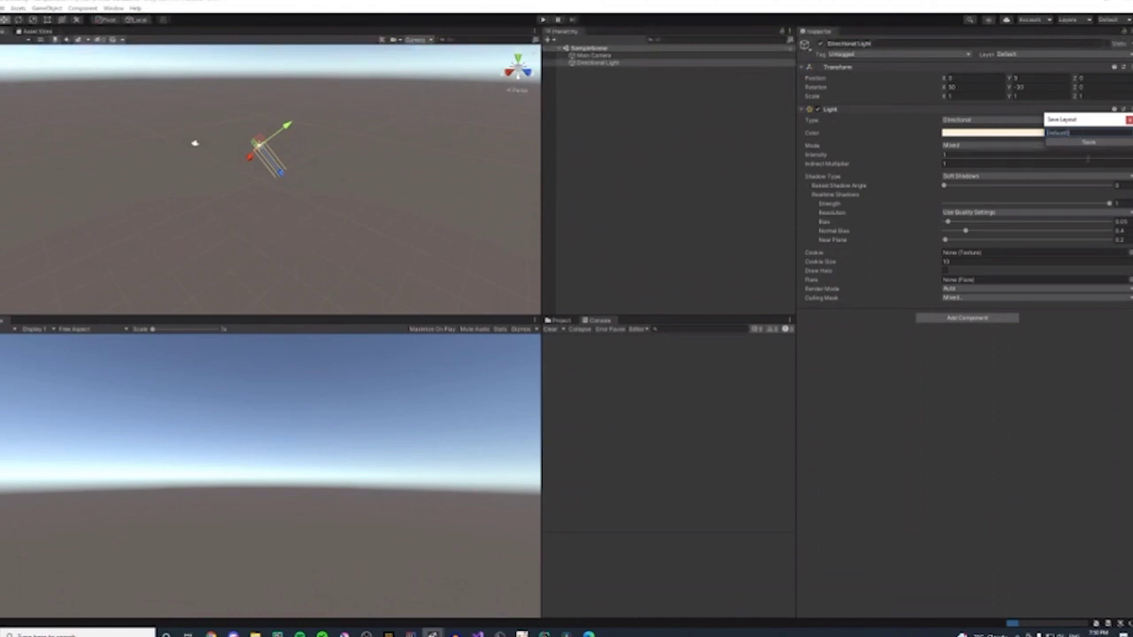
click(1081, 142)
click(1106, 21)
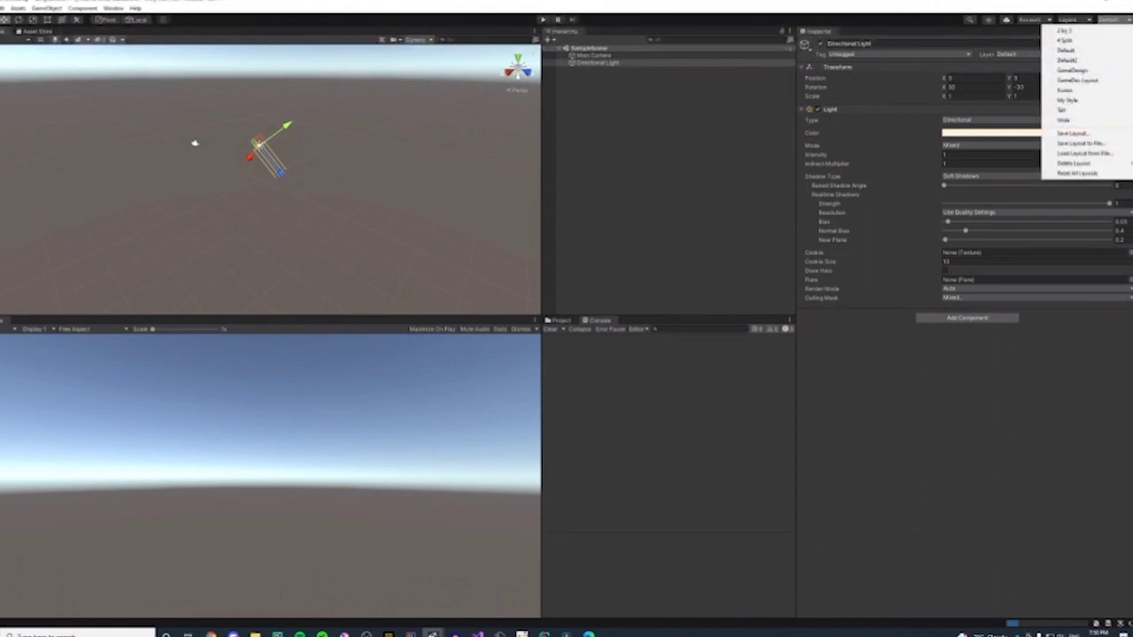
click(1066, 92)
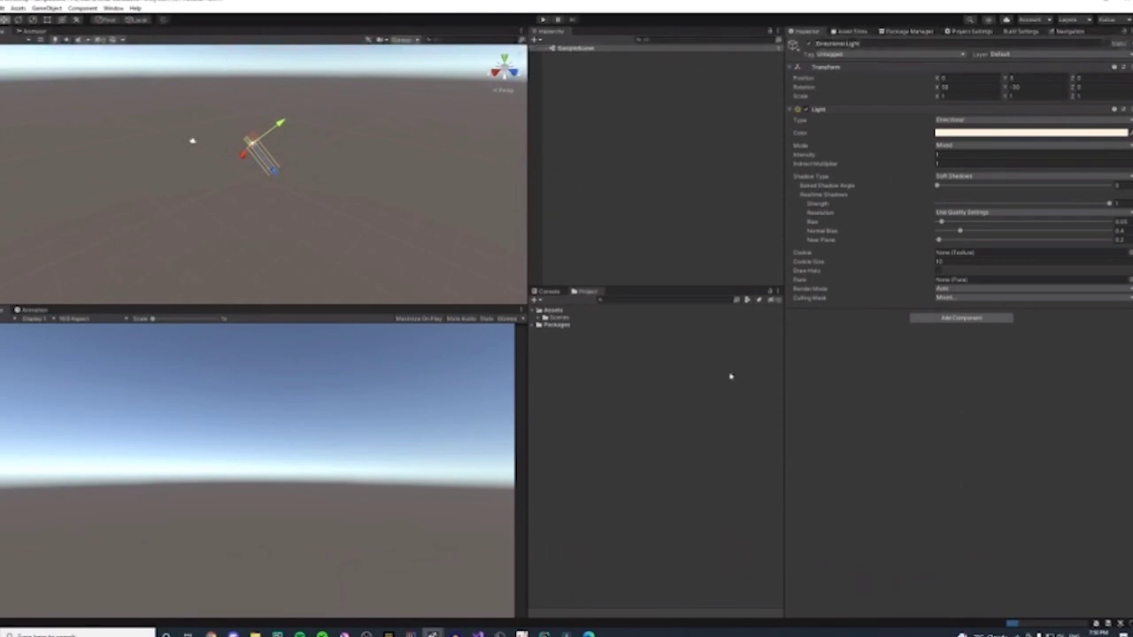
- Look through the Asset Store, Package Manager, Project Settings, Build Settings and Navigation windows, and place Project Settings next to the Inspector
click(841, 32)
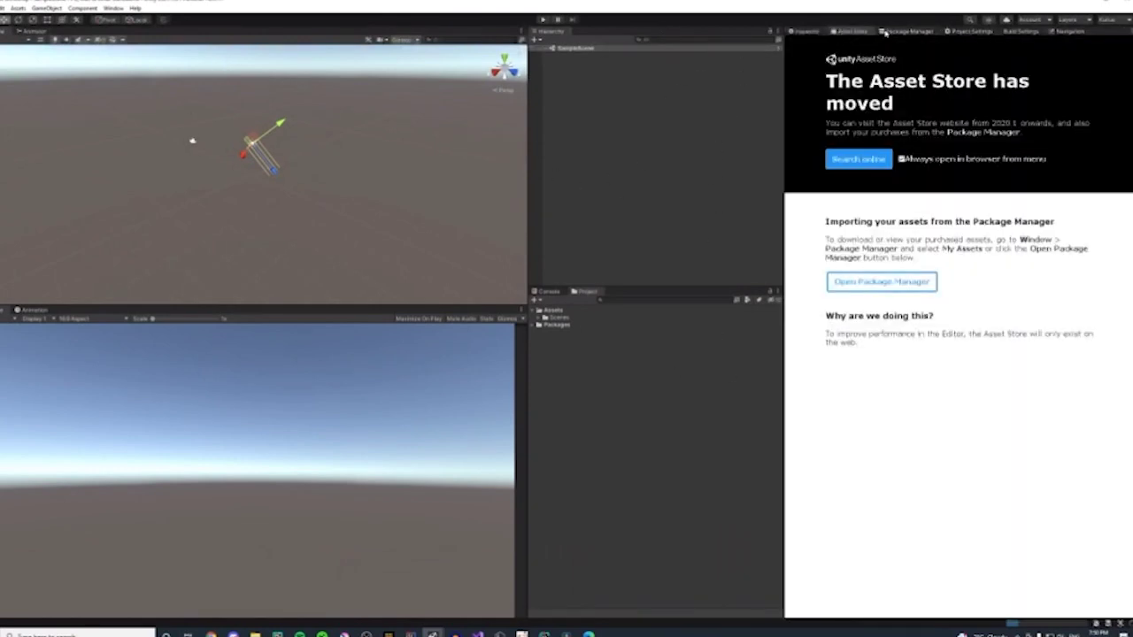
click(888, 33)
click(971, 33)
click(1021, 32)
click(974, 32)
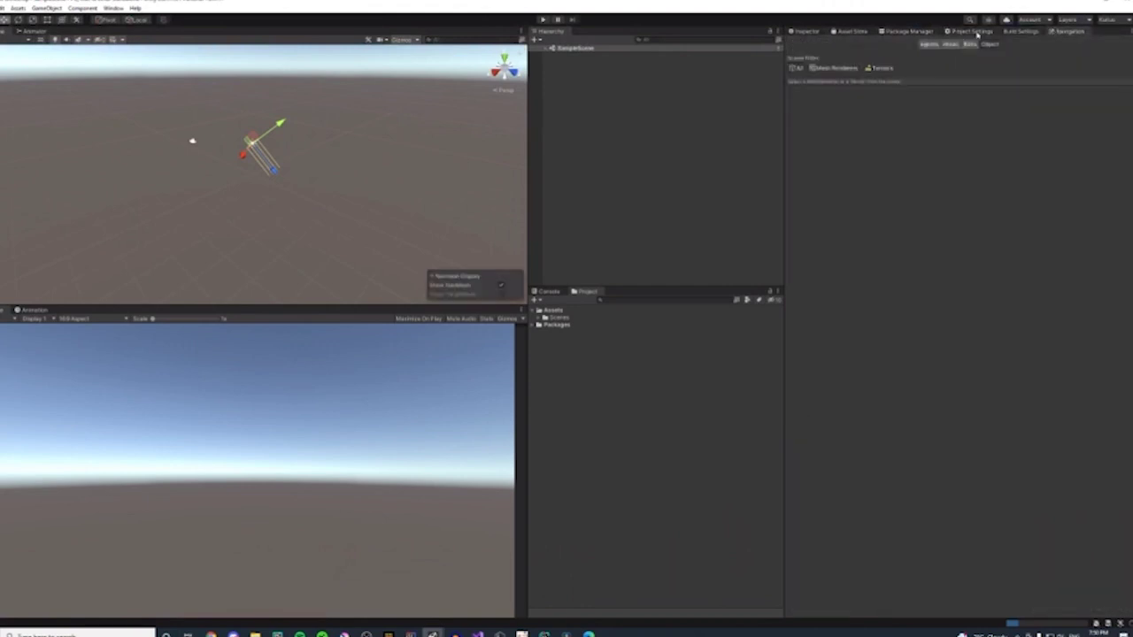
drag(955, 34, 842, 33)
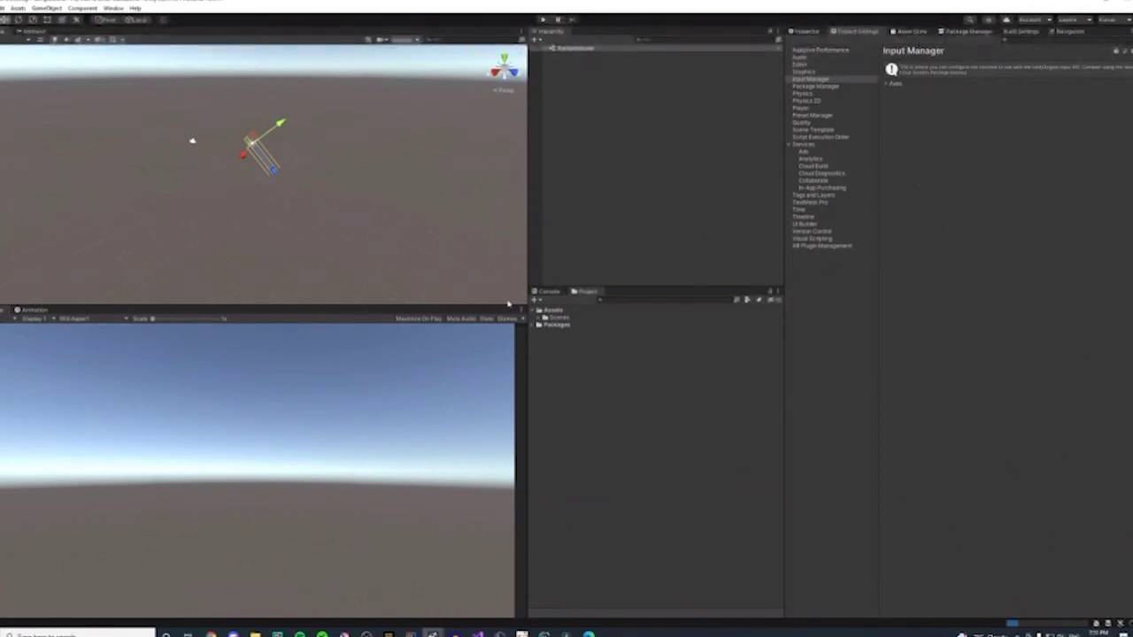
- Expand SampleScene in the hierarchy and add a 3D cube to it
right_click(595, 122)
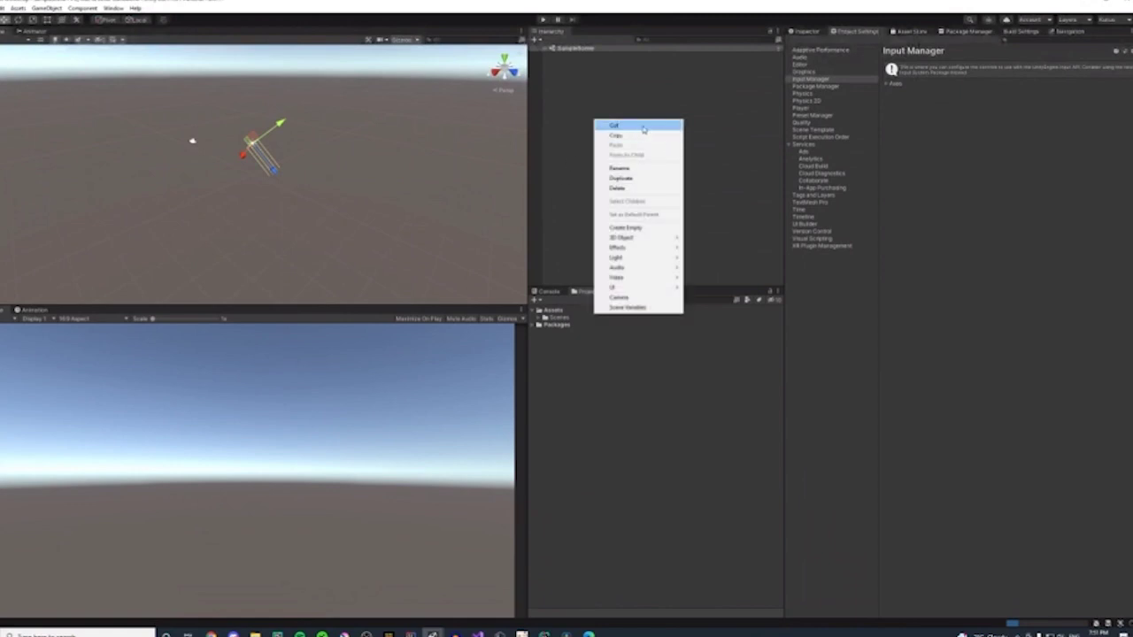
click(552, 87)
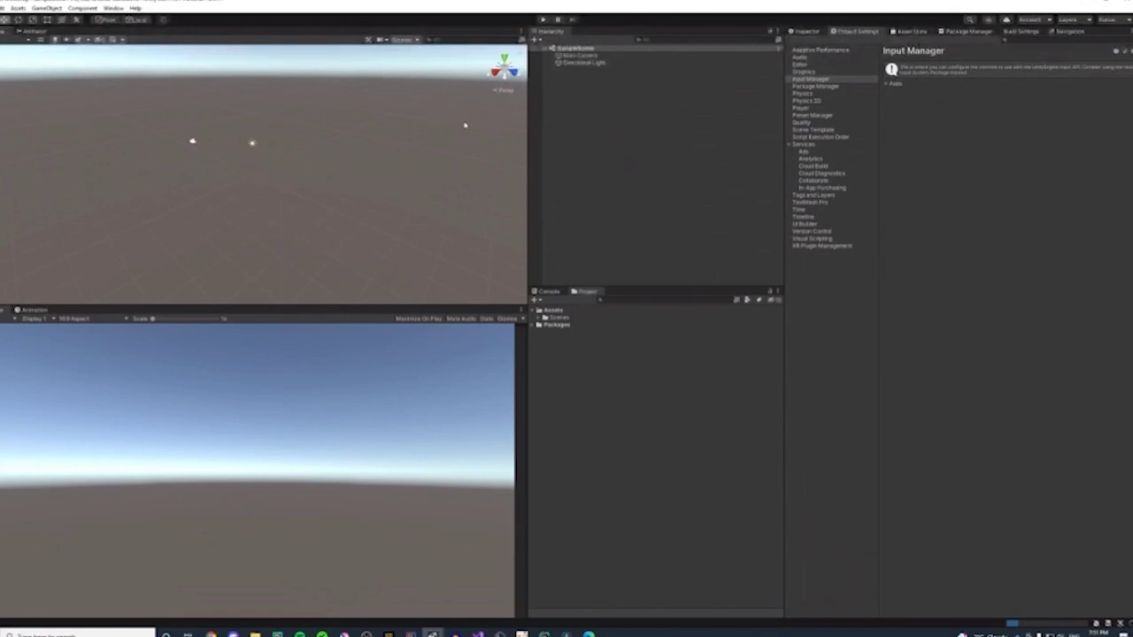
right_click(573, 93)
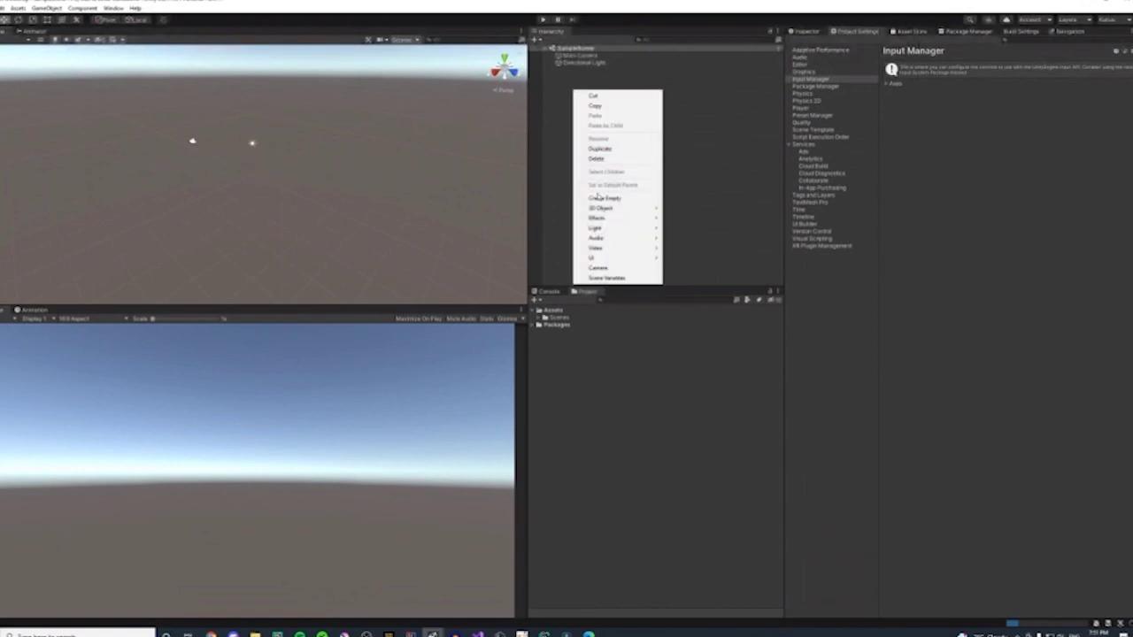
mouse_move(596, 210)
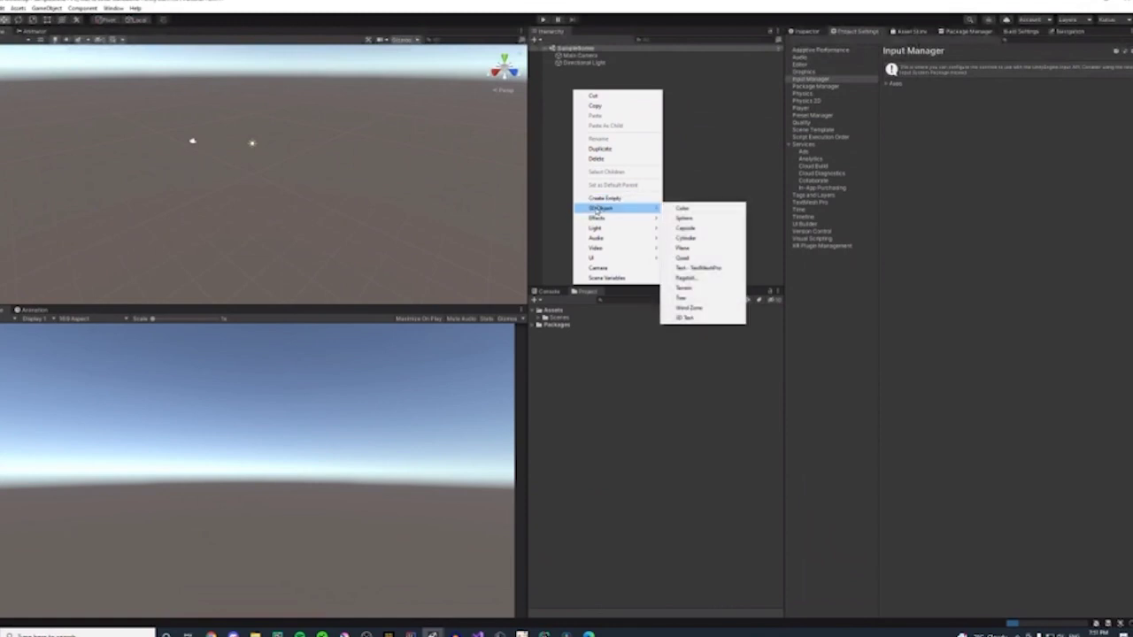
click(680, 209)
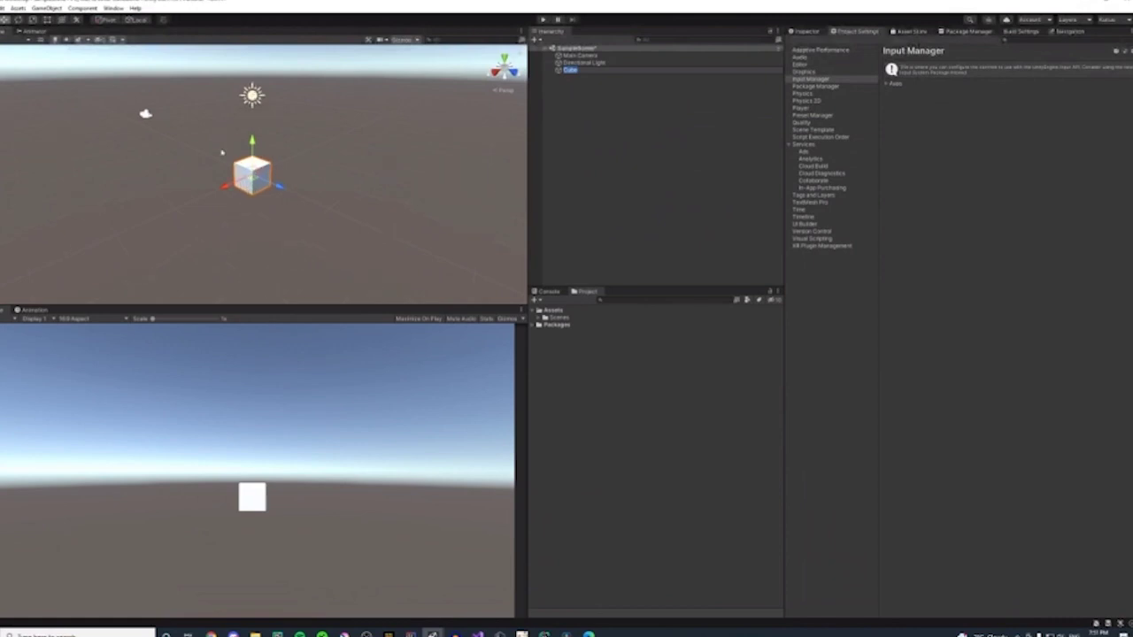
scroll(238, 168, up, 3)
scroll(235, 167, down, 4)
scroll(237, 168, up, 5)
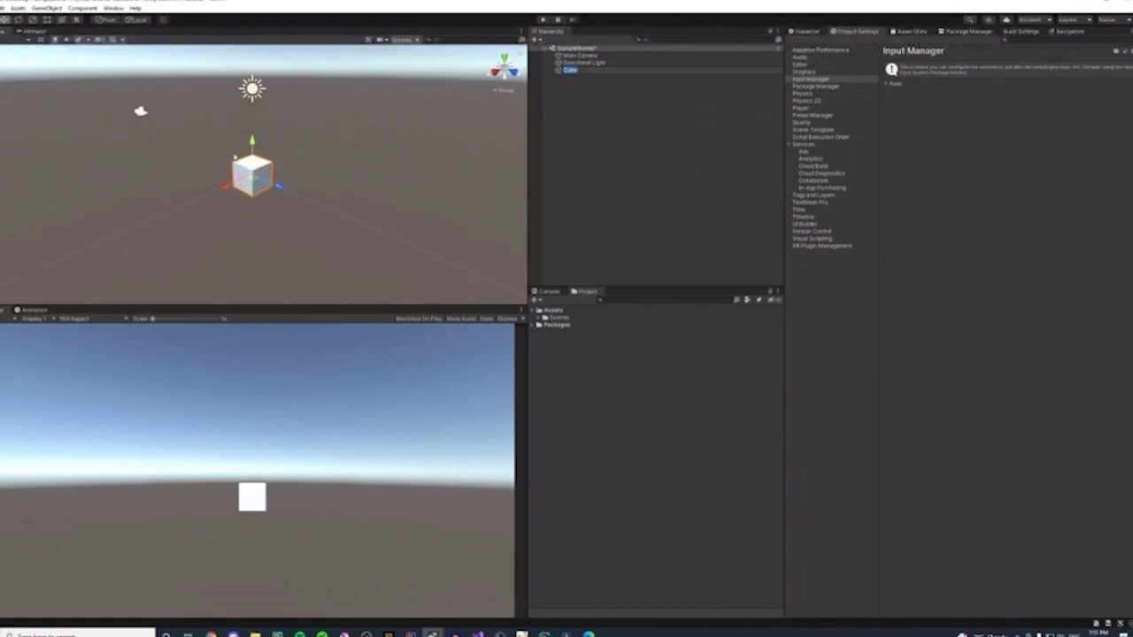
- Look around the scene from different angles and distances, selecting the cube and the Main Camera to examine them
scroll(236, 169, up, 3)
scroll(238, 170, down, 5)
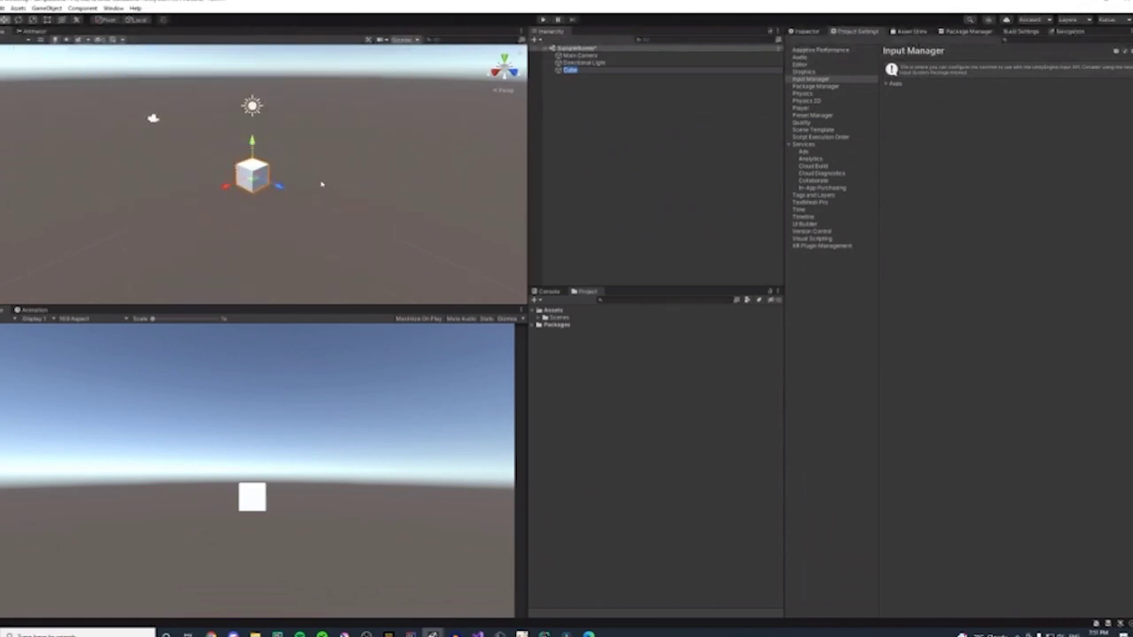
mouse_move(322, 184)
right_down()
mouse_move(301, 218)
mouse_move(377, 209)
mouse_move(380, 159)
mouse_move(252, 179)
mouse_move(400, 182)
mouse_move(339, 189)
right_up()
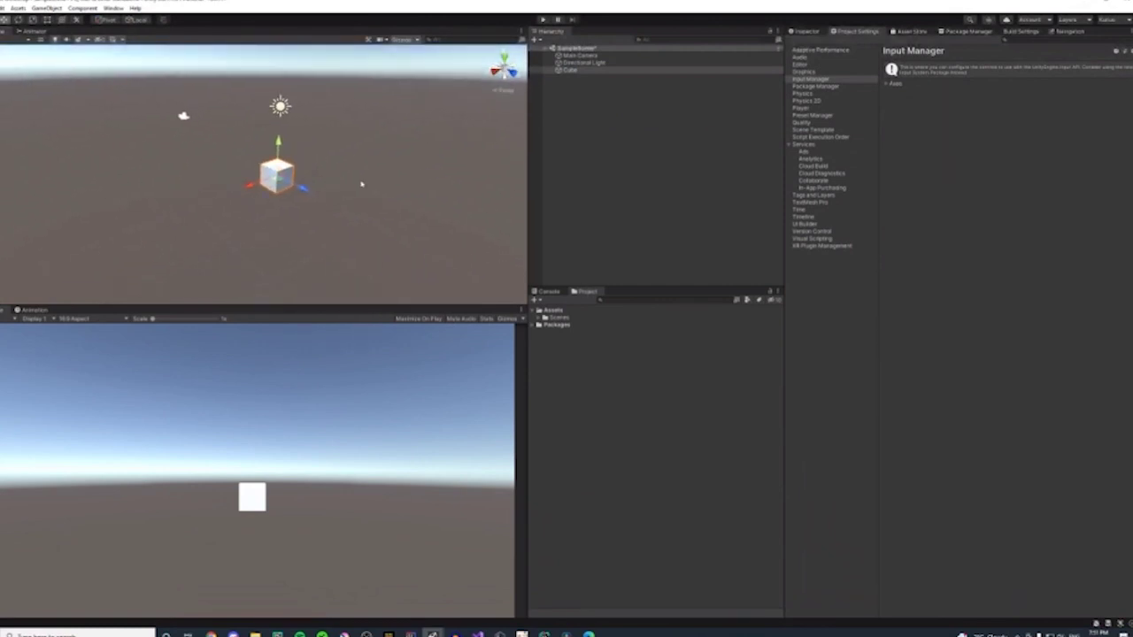
click(366, 189)
click(276, 174)
click(183, 115)
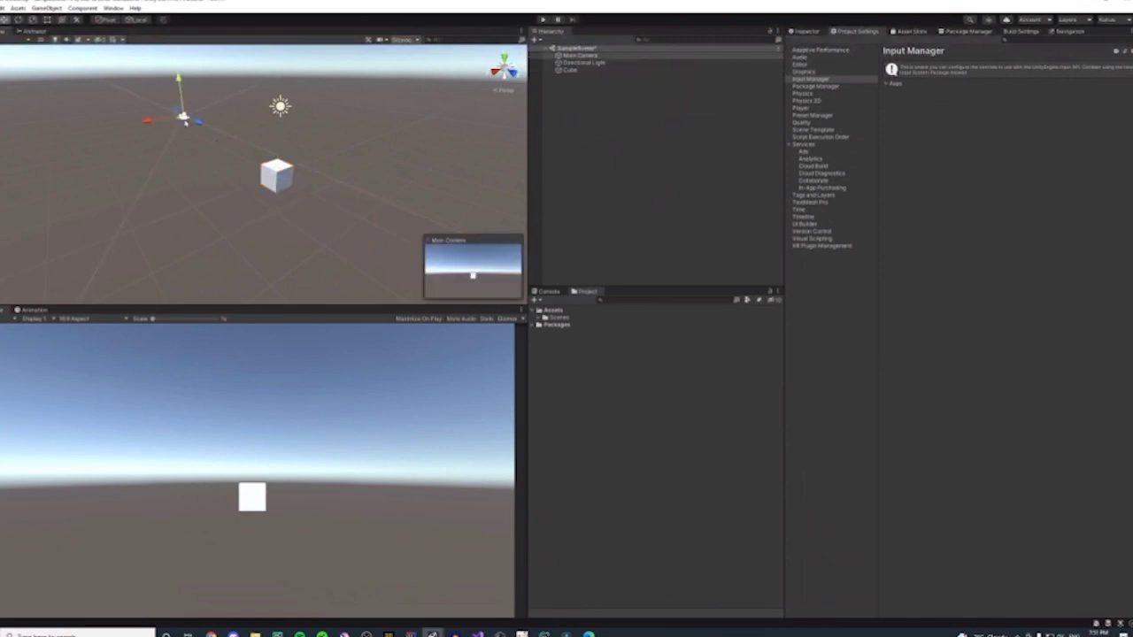
click(284, 178)
click(393, 176)
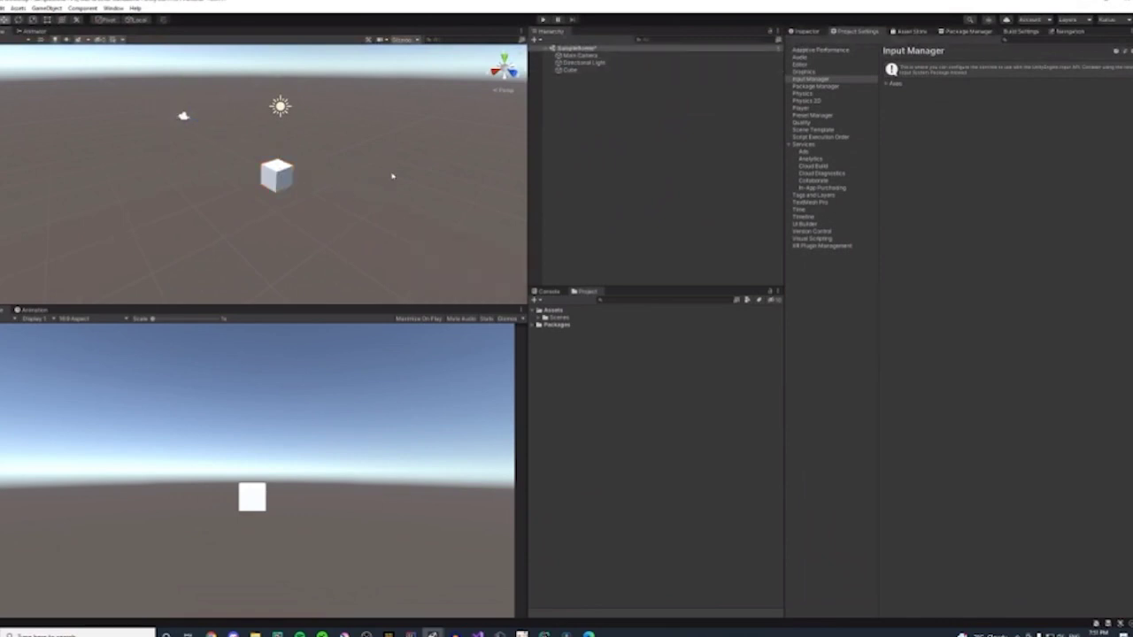
right_drag(395, 176, 457, 174)
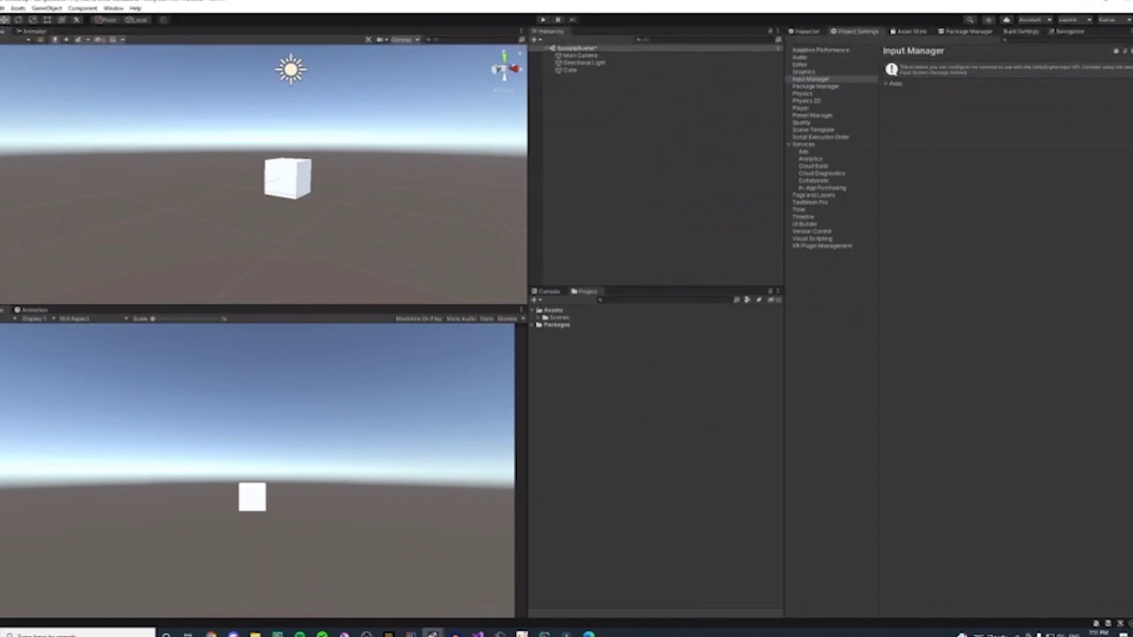
right_drag(9, 68, 111, 118)
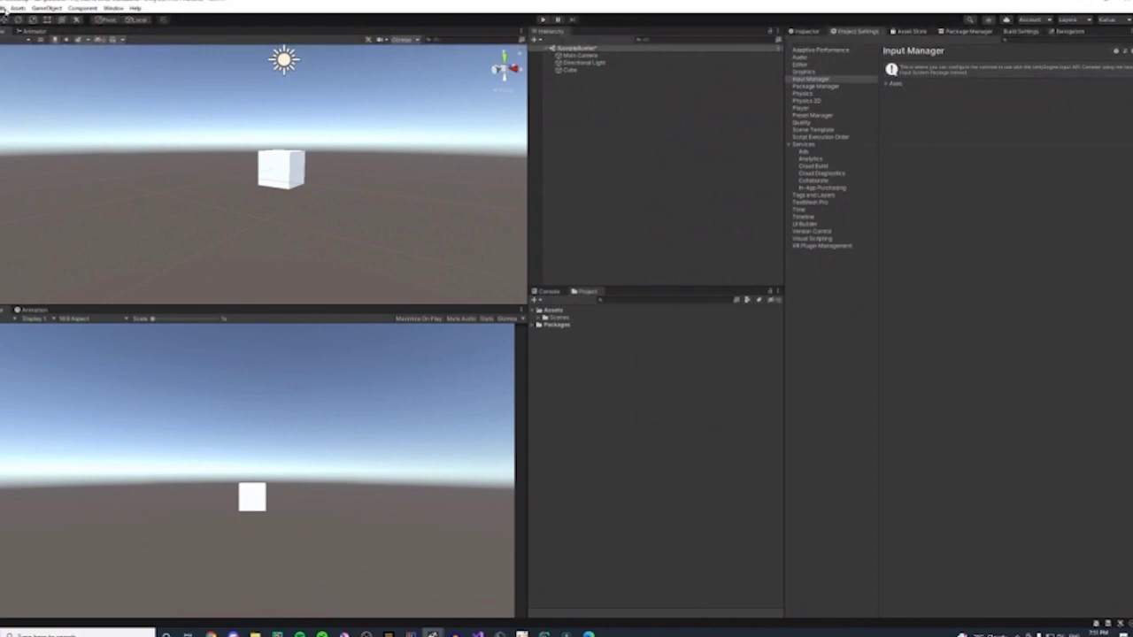
- Select the cube and reposition it with the Move tool, sideways along its X axis and vertically along its Y axis
click(270, 165)
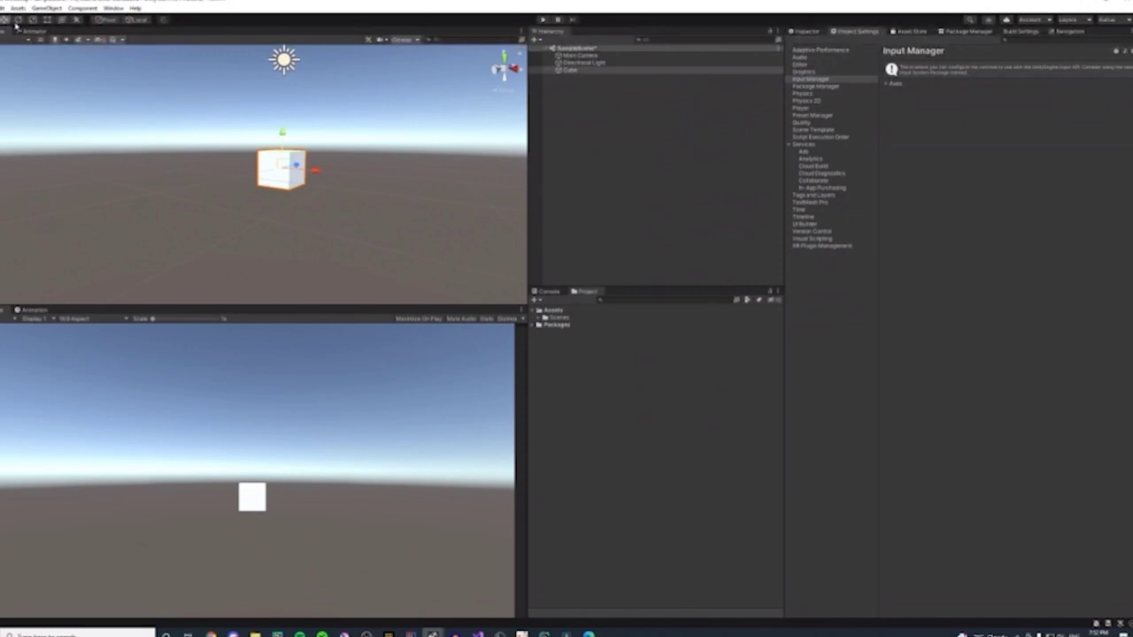
drag(316, 171, 293, 168)
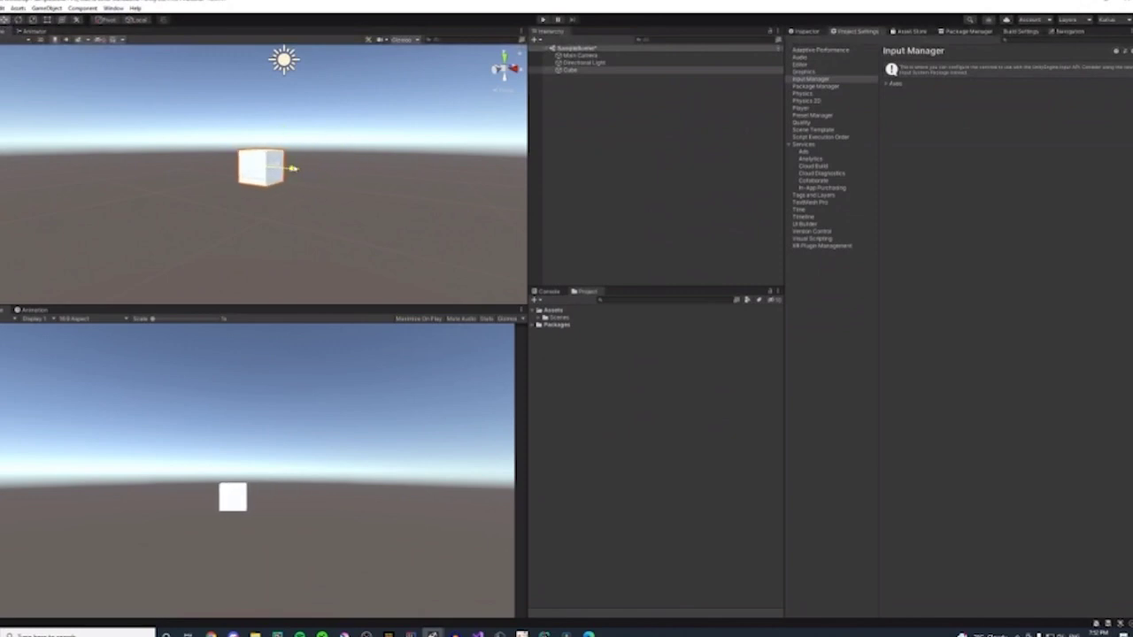
mouse_move(262, 129)
mouse_down()
mouse_move(262, 100)
mouse_move(262, 142)
mouse_up()
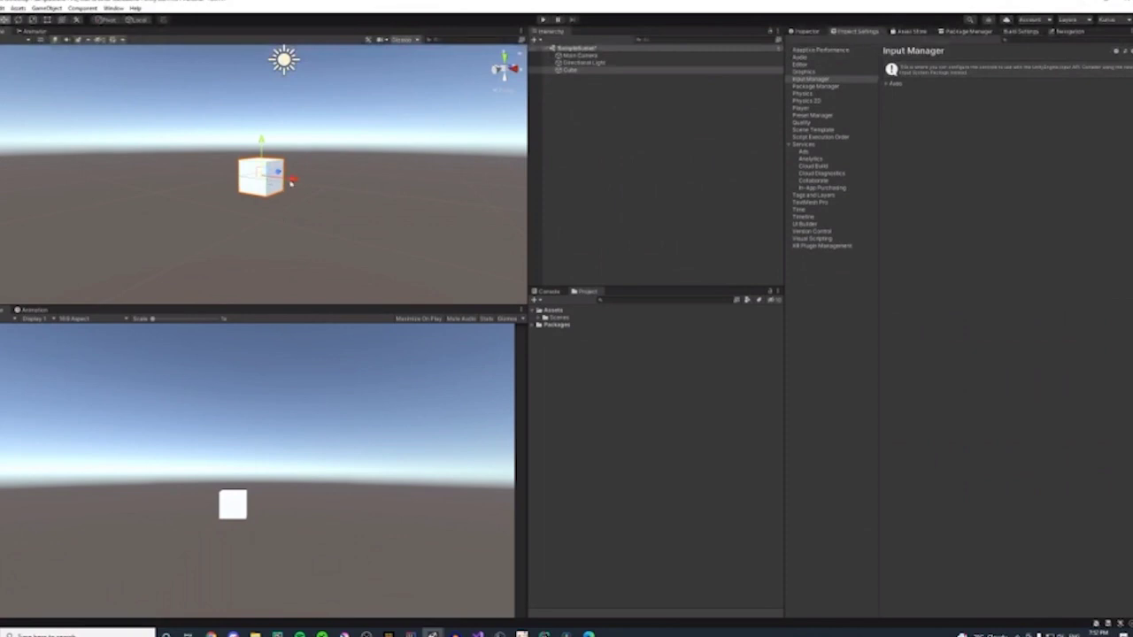
drag(291, 181, 306, 182)
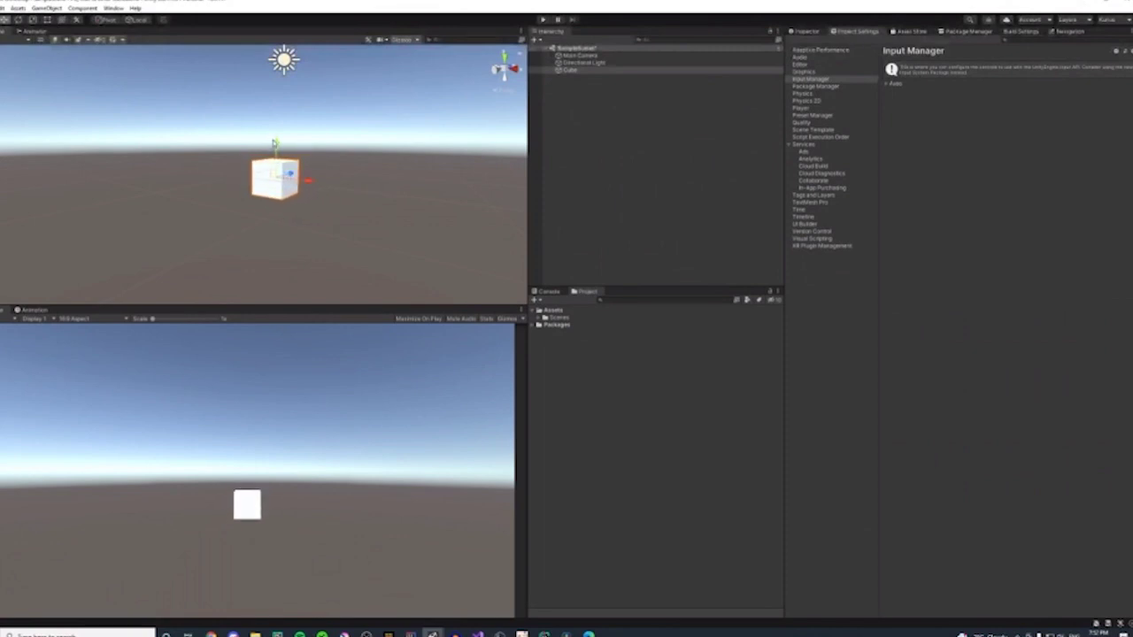
click(274, 132)
click(277, 160)
mouse_move(276, 142)
mouse_down()
mouse_move(275, 152)
mouse_move(275, 133)
mouse_up()
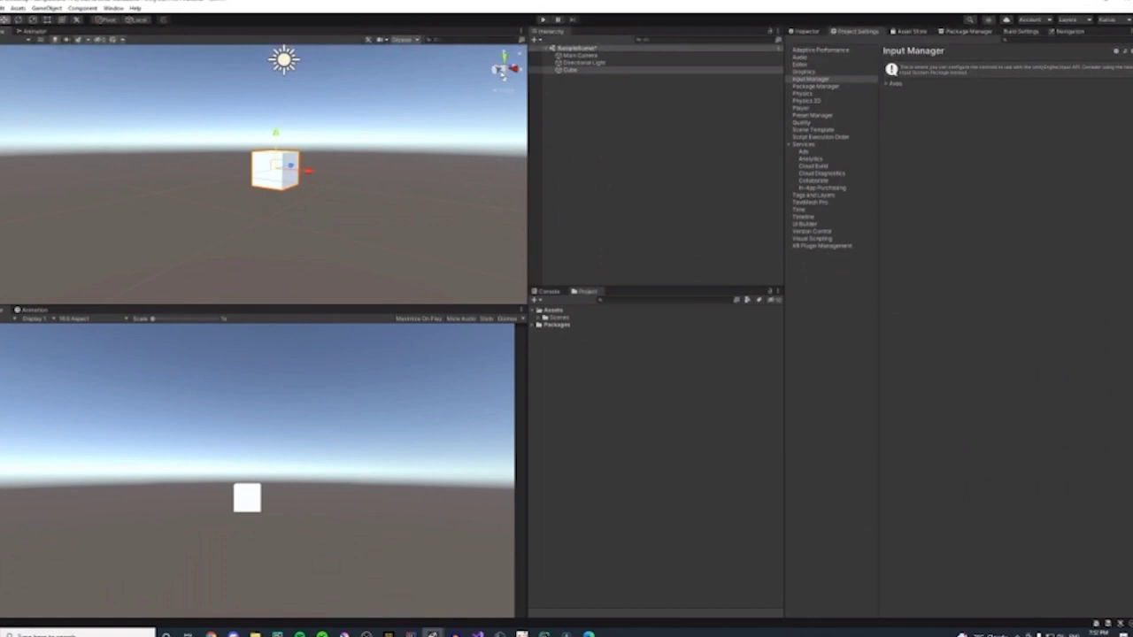
- Examine the cube from all around and straight along the scene's X and Z axes
scroll(263, 173, down, 3)
scroll(262, 172, up, 3)
alt+drag(265, 172, 389, 130)
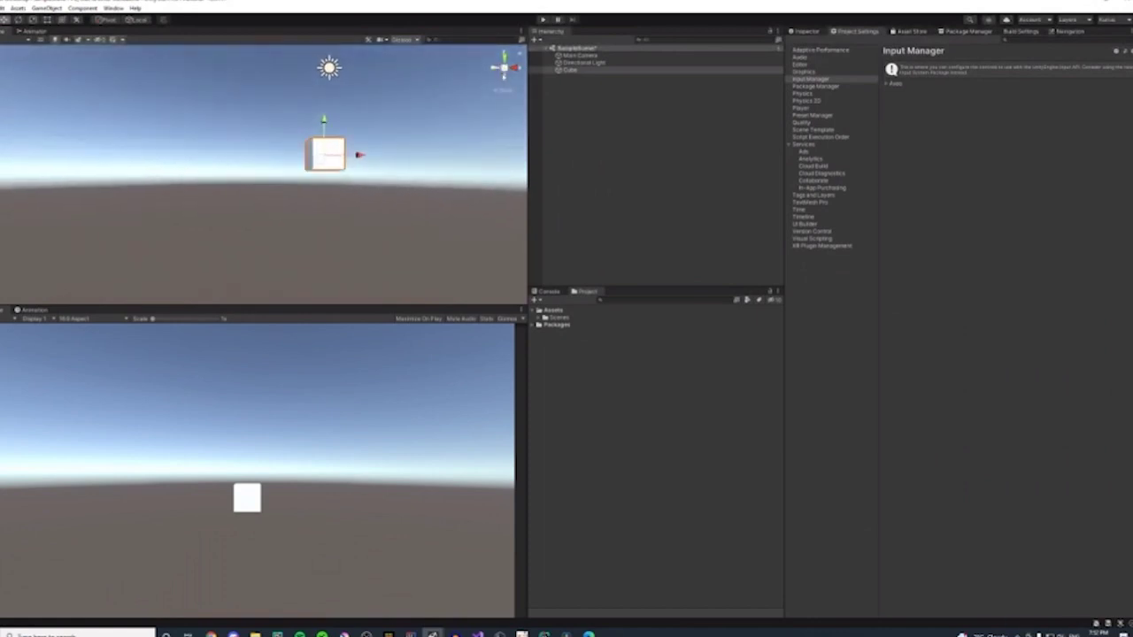
click(493, 68)
click(495, 69)
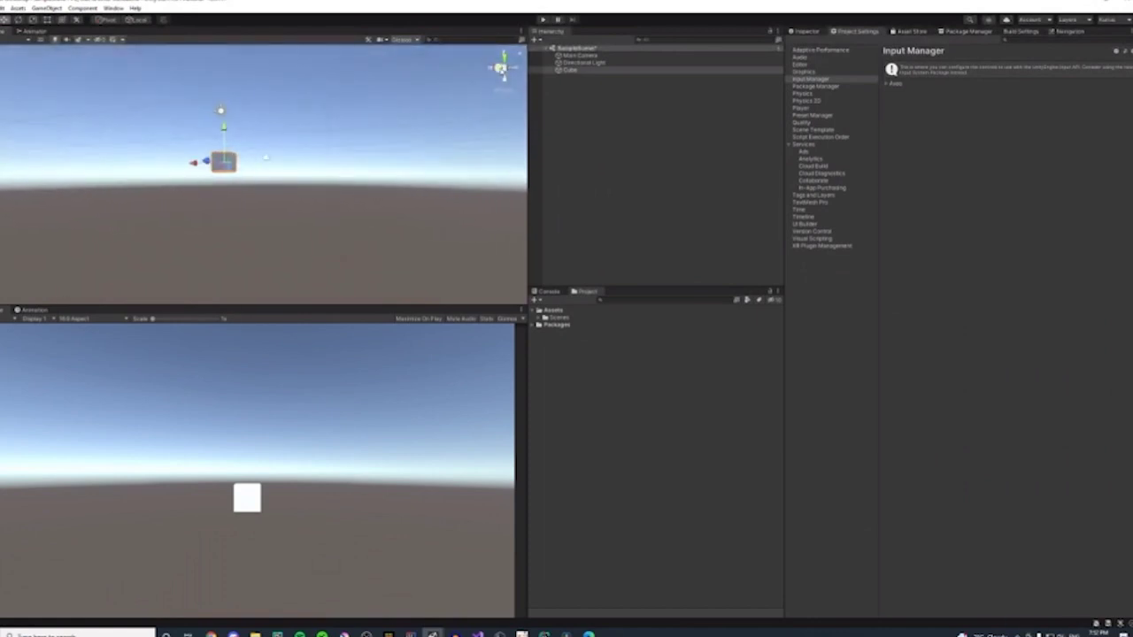
click(495, 69)
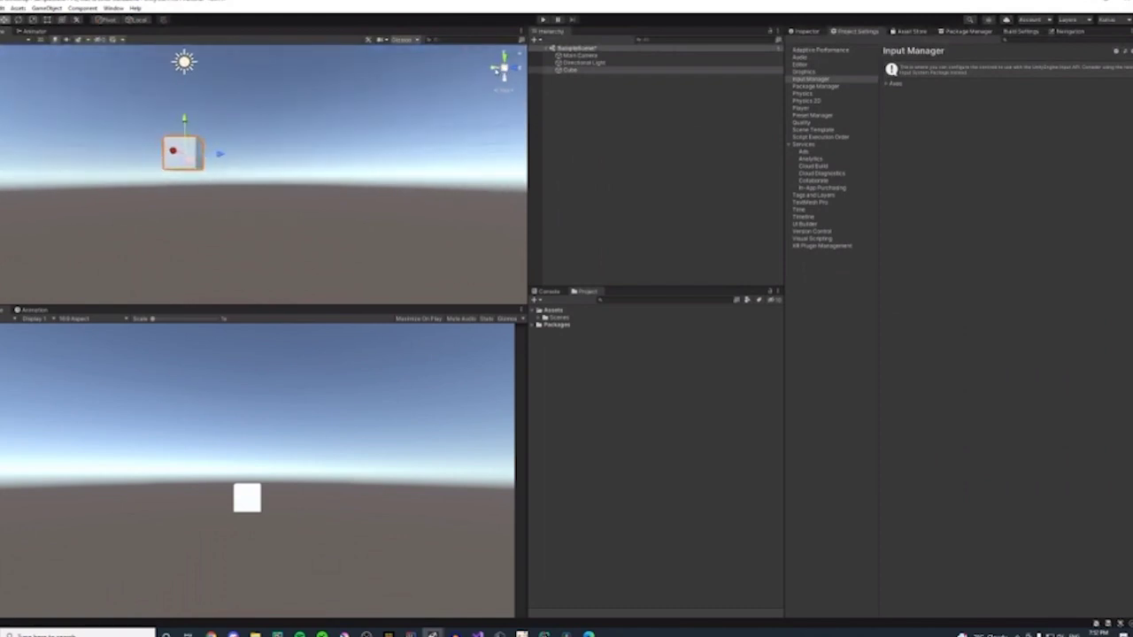
right_drag(268, 208, 228, 208)
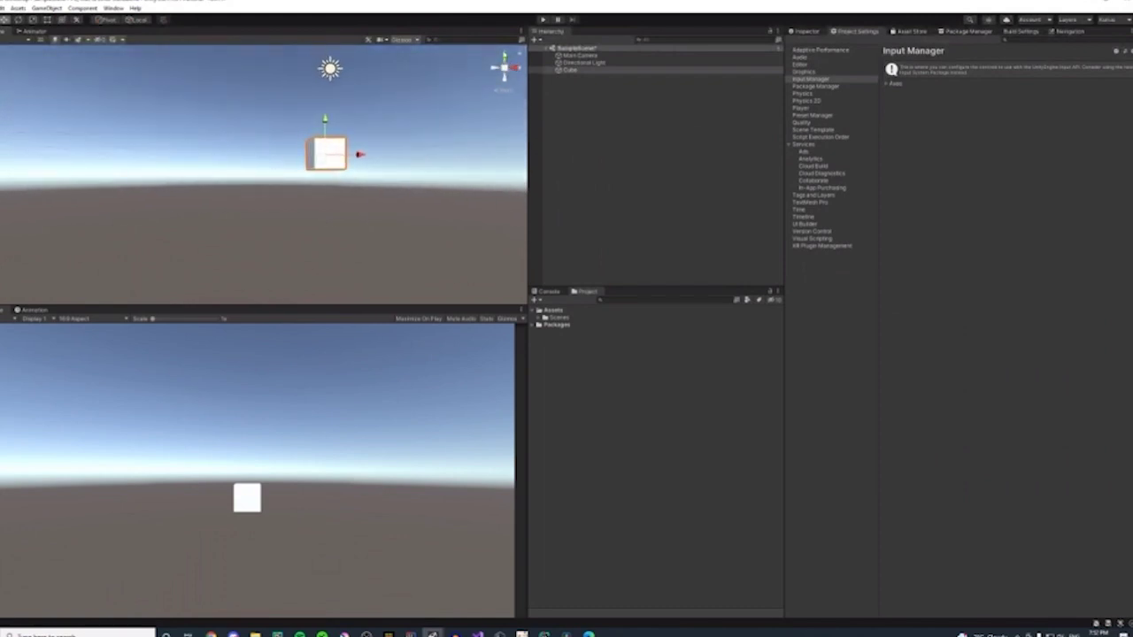
right_drag(437, 96, 451, 124)
key(d)
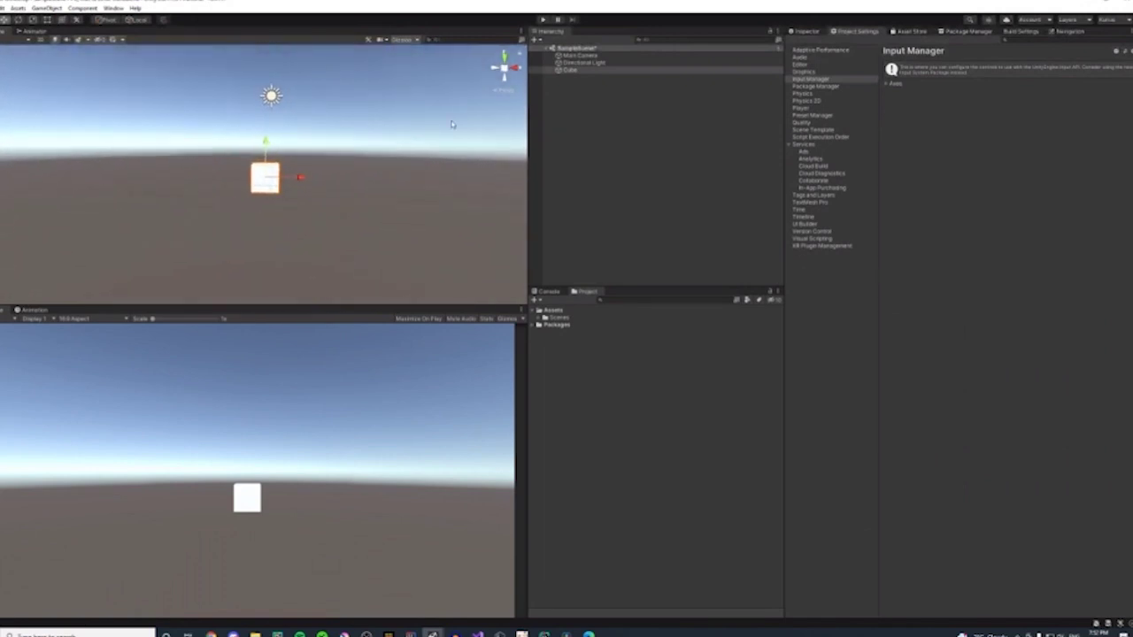
right_drag(341, 165, 437, 133)
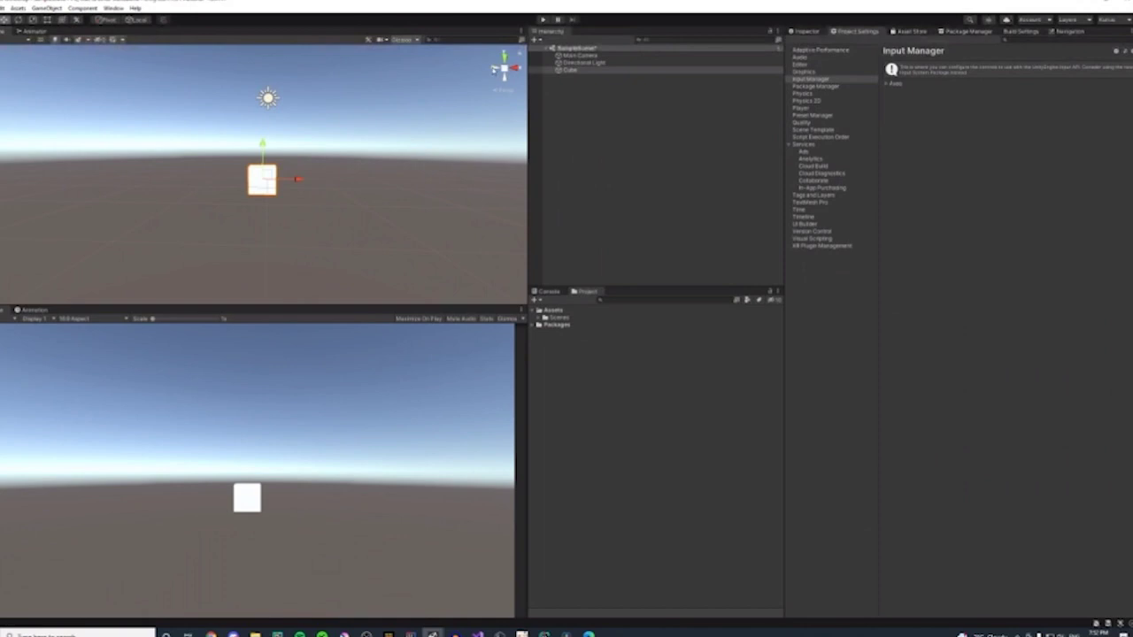
click(493, 70)
click(514, 70)
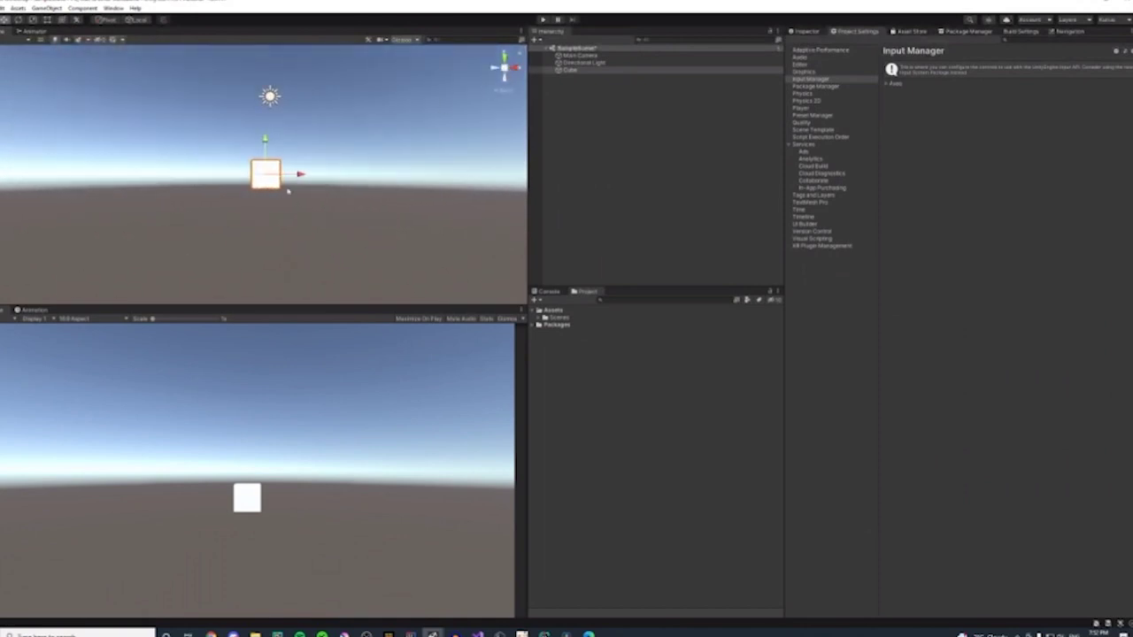
- Show the cube's Transform properties in the Inspector and move the cube to about X -3.717, Y -0.19
drag(267, 144, 278, 182)
right_drag(302, 174, 358, 159)
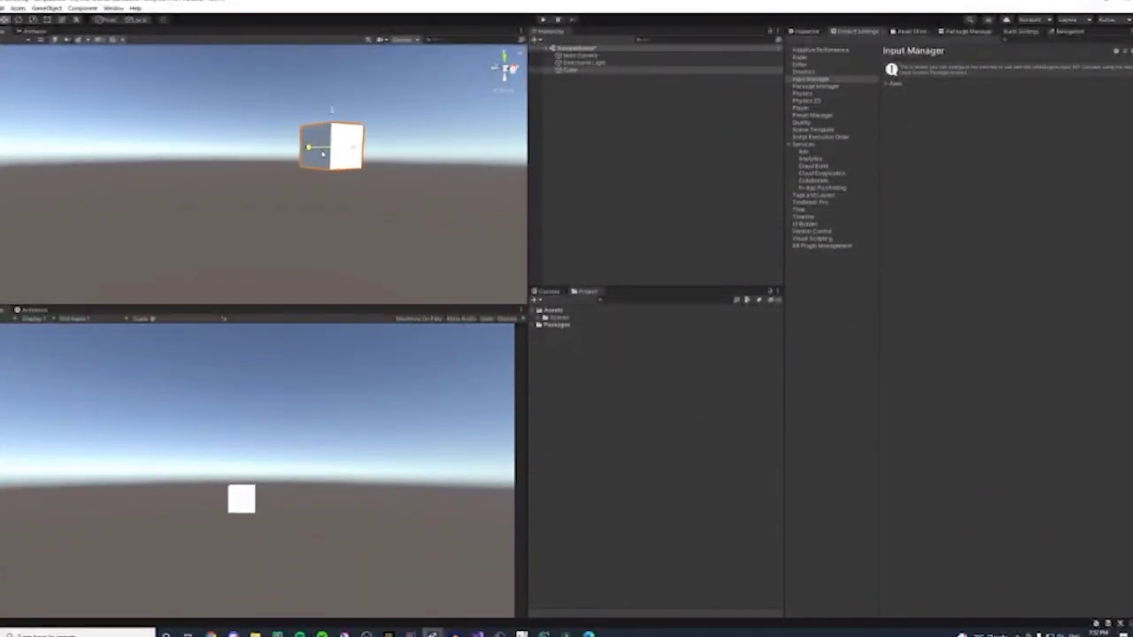
click(806, 32)
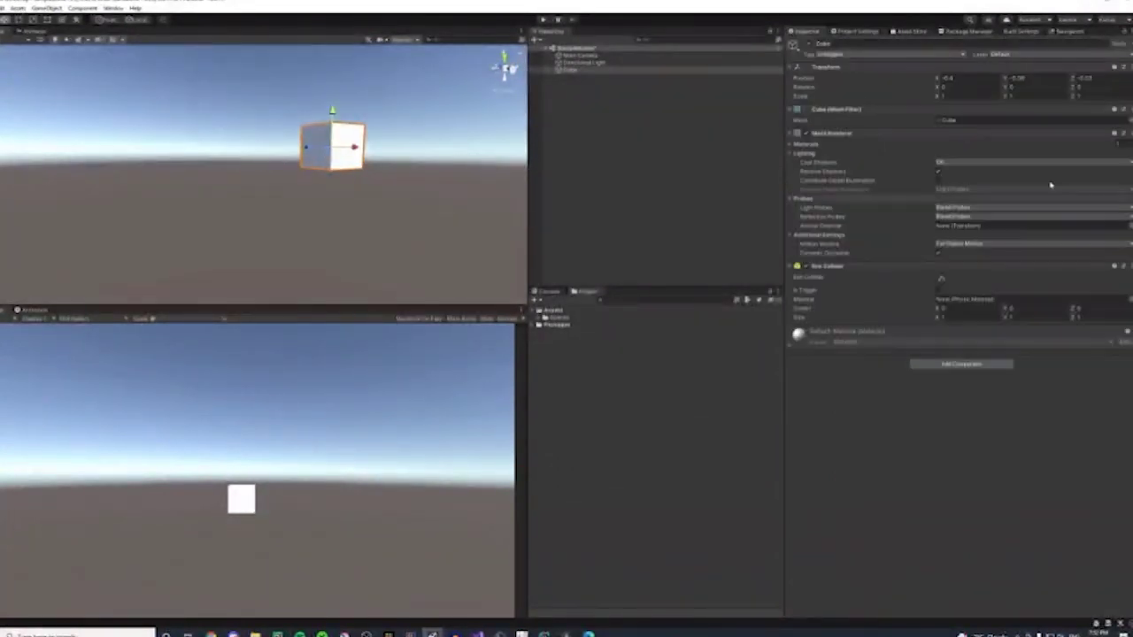
click(940, 78)
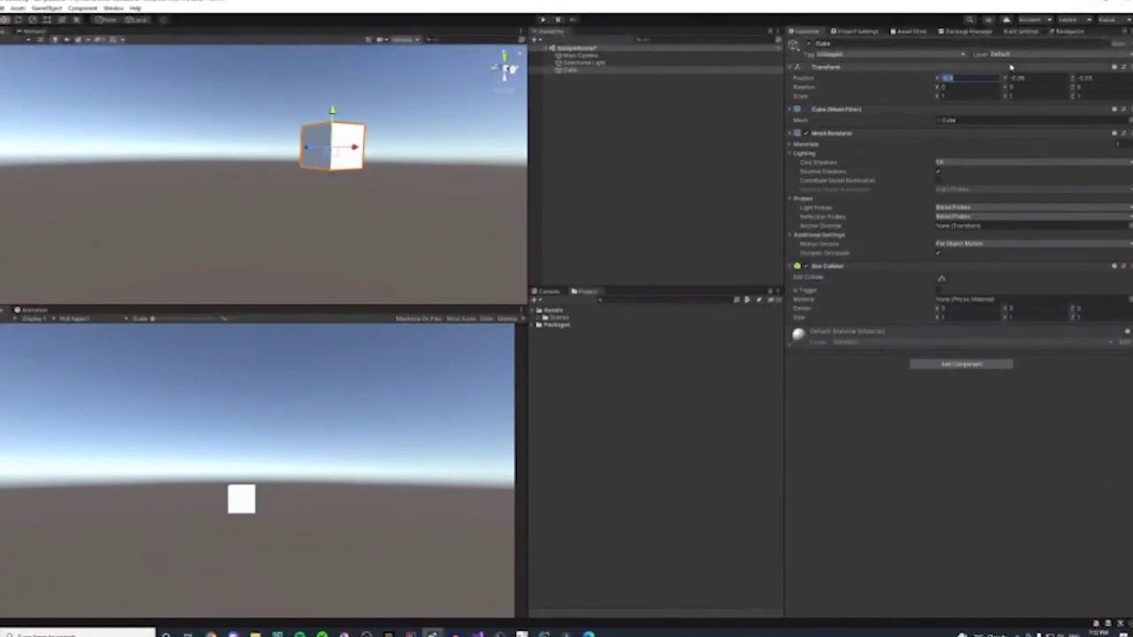
mouse_move(333, 110)
mouse_down()
mouse_move(332, 64)
mouse_move(332, 115)
mouse_up()
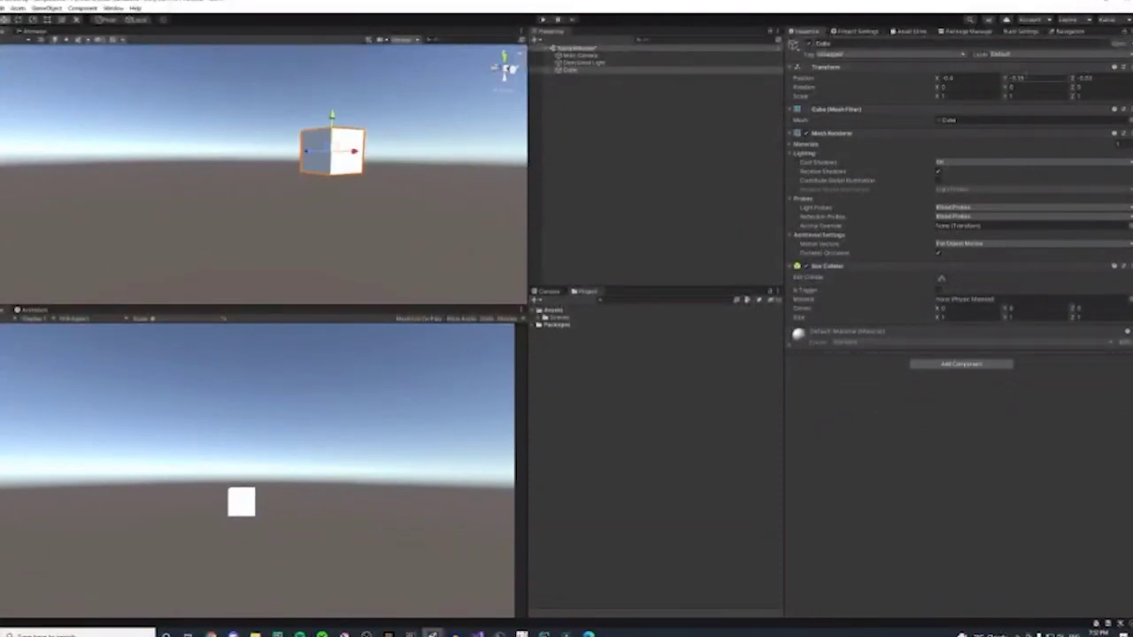
drag(366, 155, 227, 151)
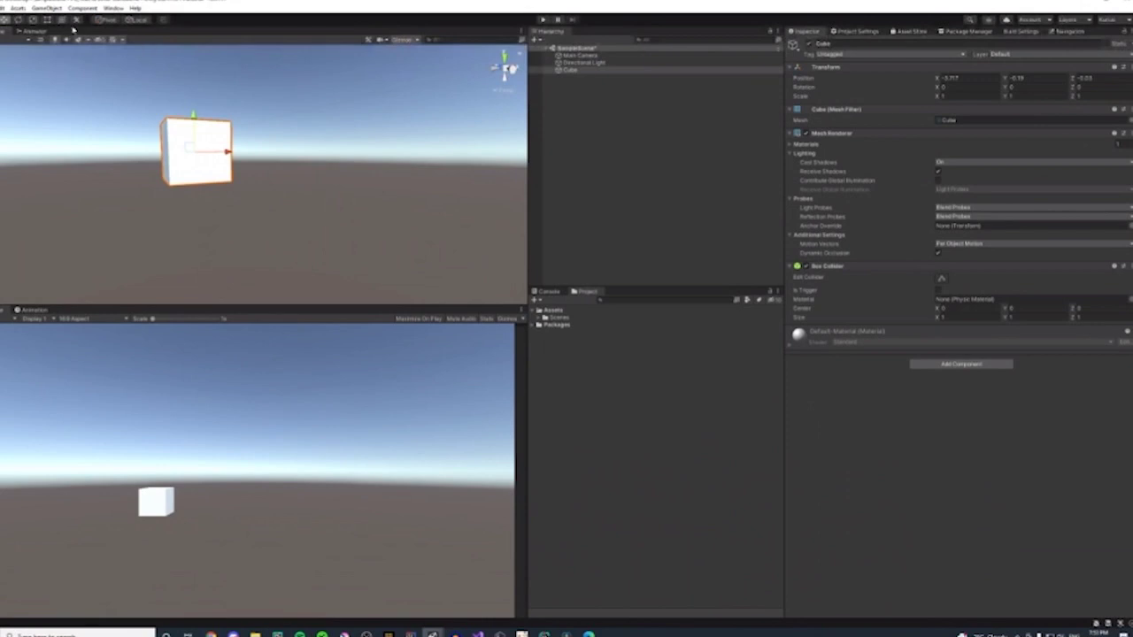
- Rotate the cube freely about several axes, and stretch it along its Z and Y axes with the Scale tool
click(19, 20)
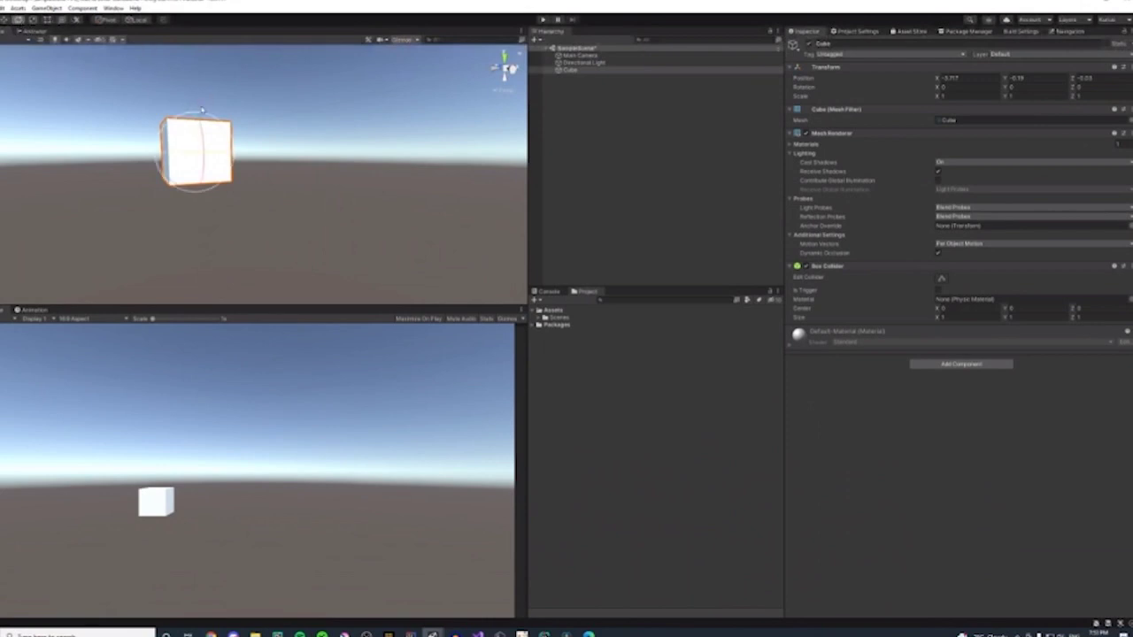
drag(195, 115, 146, 119)
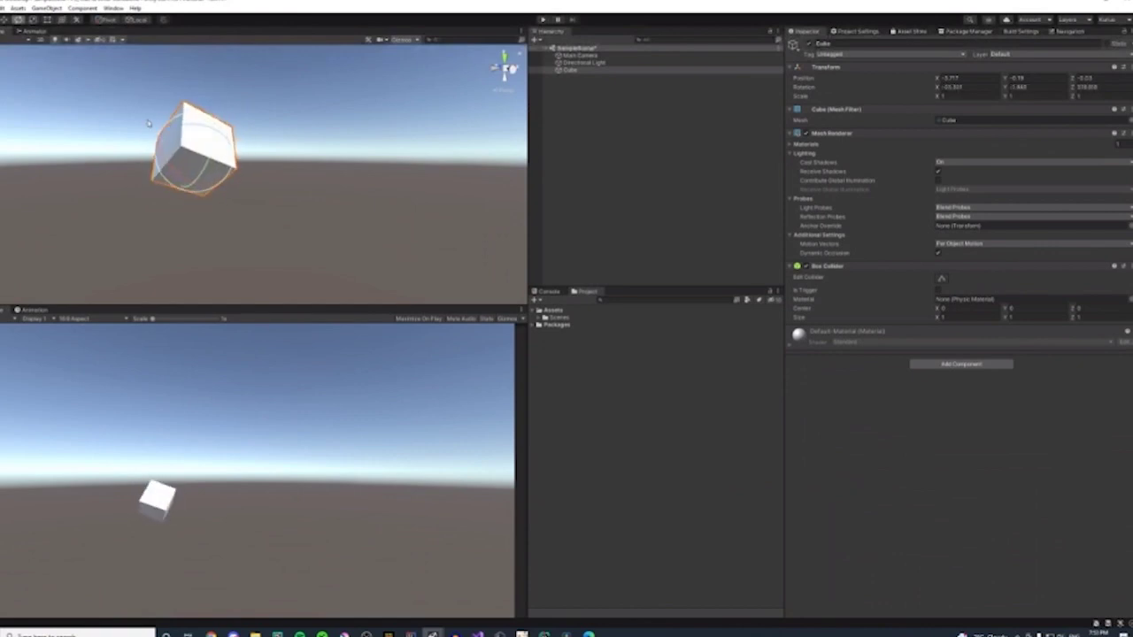
click(21, 19)
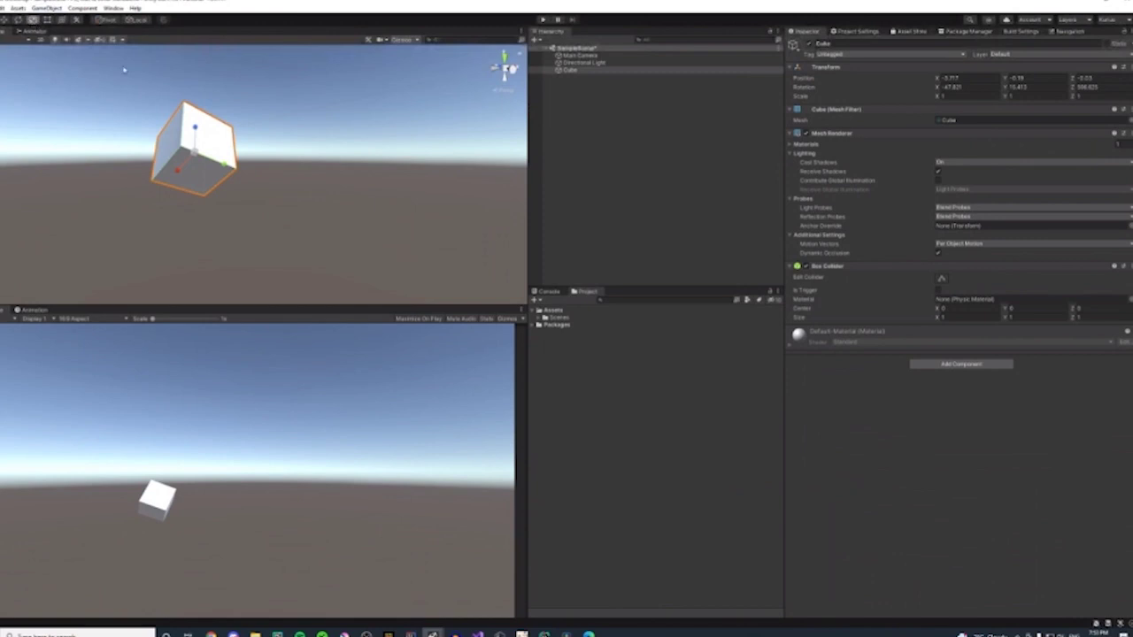
drag(195, 128, 208, 110)
click(221, 164)
click(220, 165)
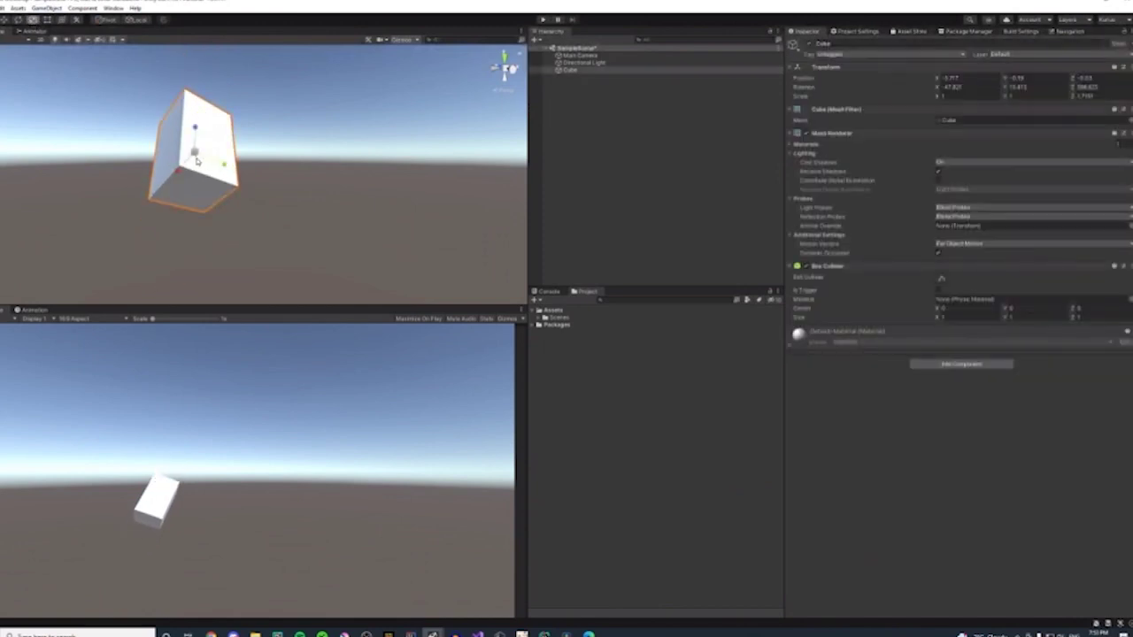
drag(194, 156, 226, 167)
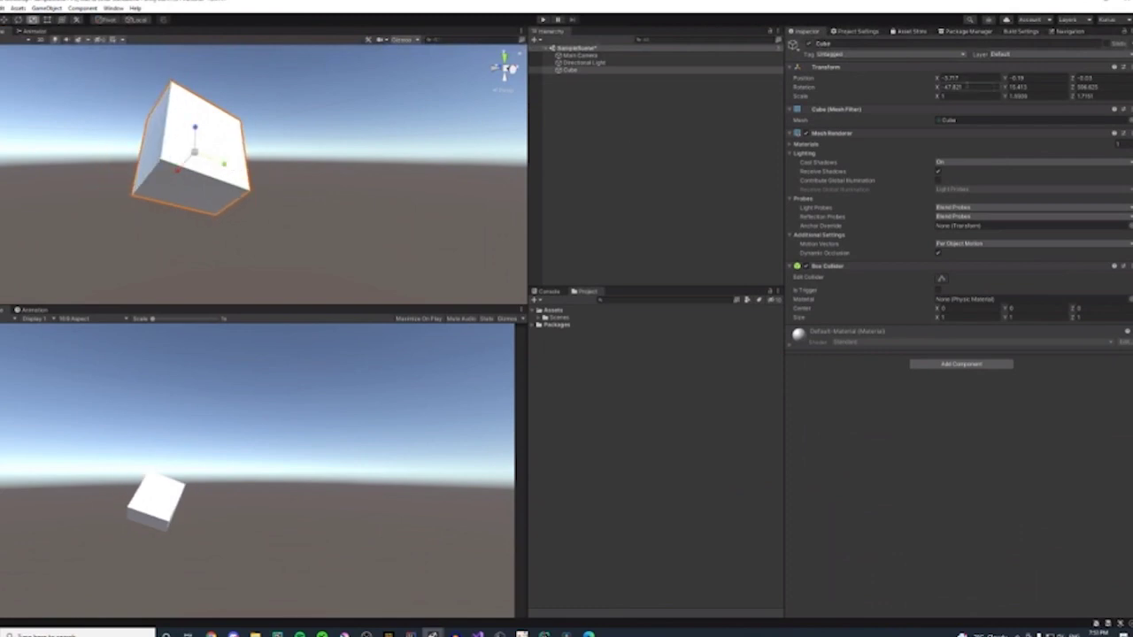
- Reset the cube's rotation to 0 on the X, Y and Z axes
click(965, 86)
text(0)
key(Tab)
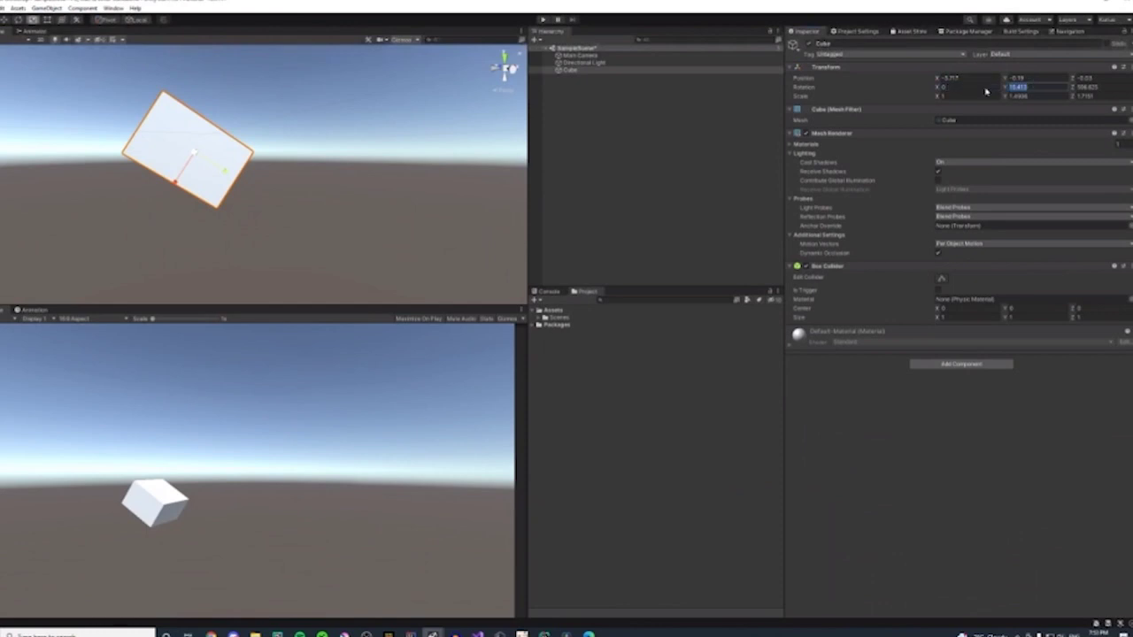
text(0)
key(Tab)
text(0)
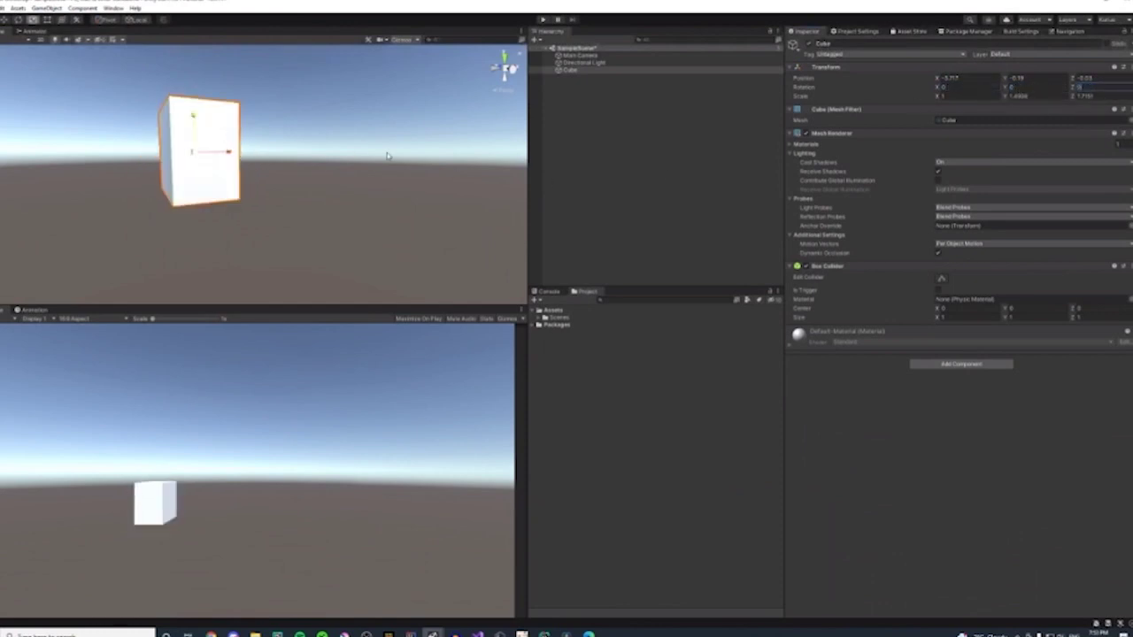
- Scale the cube down slightly on all axes, to about 1.3 in Y and 1.5 in Z
right_drag(400, 154, 314, 151)
key(f)
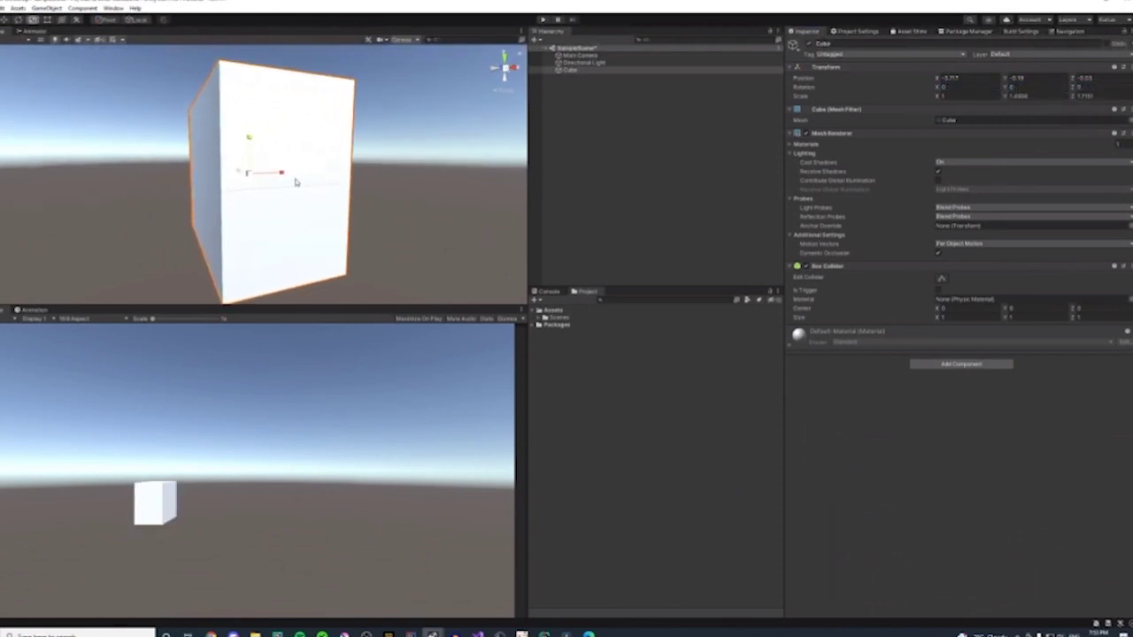
right_drag(409, 200, 175, 177)
key(d)
mouse_move(193, 174)
mouse_down()
mouse_move(160, 177)
mouse_move(237, 170)
mouse_move(191, 171)
mouse_move(229, 170)
mouse_move(174, 200)
mouse_move(203, 176)
mouse_up()
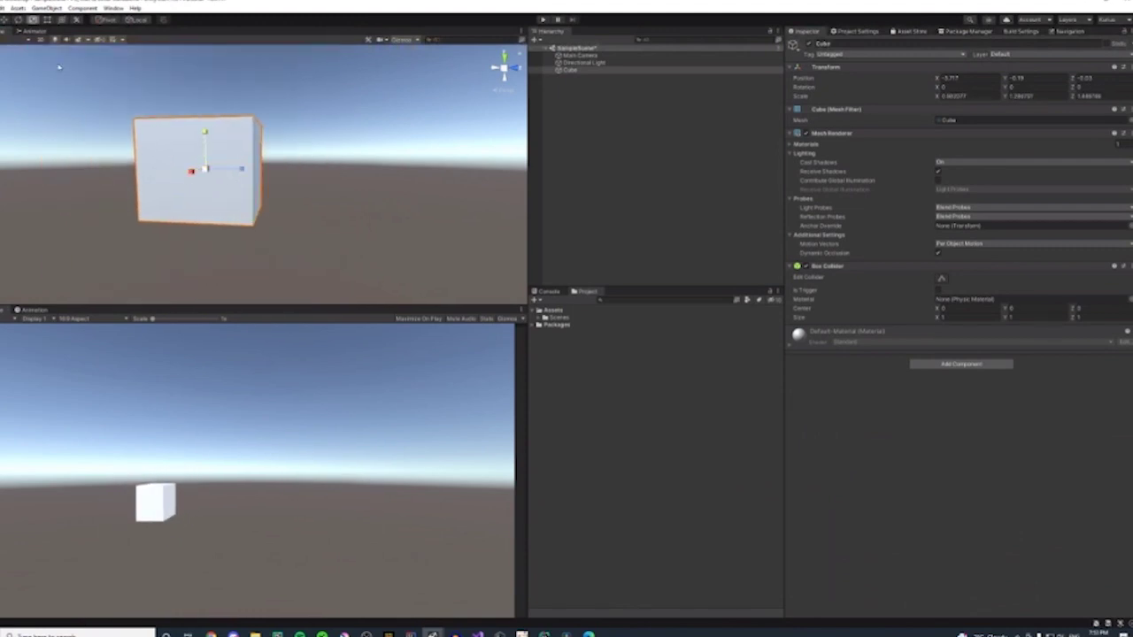
- Raise, slightly rotate and enlarge the cube with the combined Transform tool
click(48, 21)
click(63, 20)
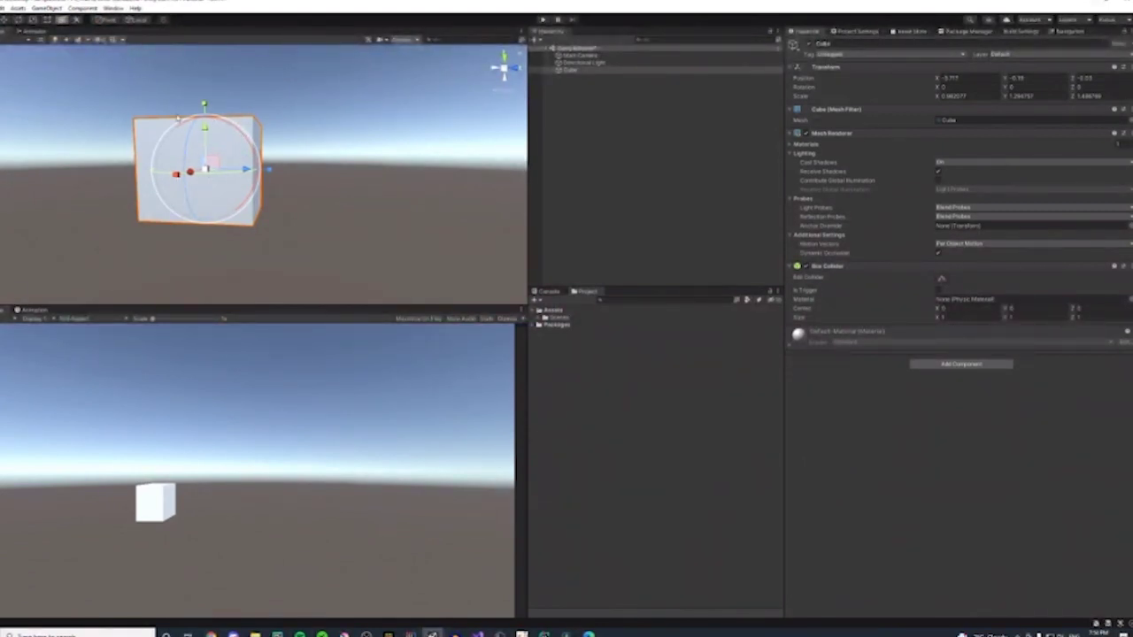
drag(205, 131, 219, 151)
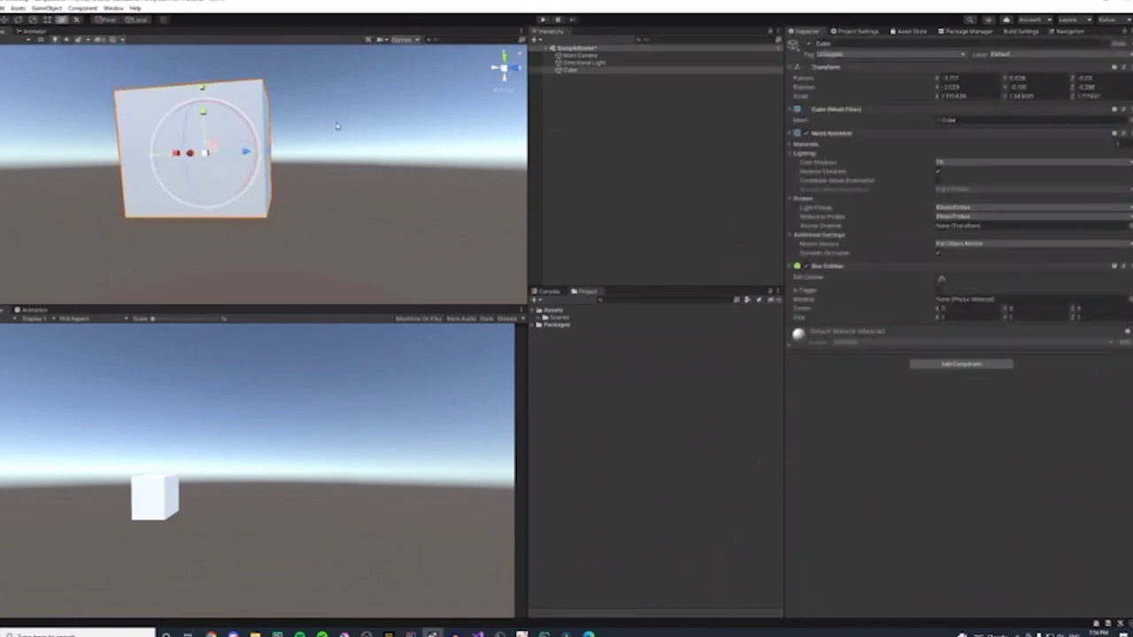
- Check the Scenes folder in the project files and select the Assets folder
click(540, 320)
click(539, 320)
click(554, 311)
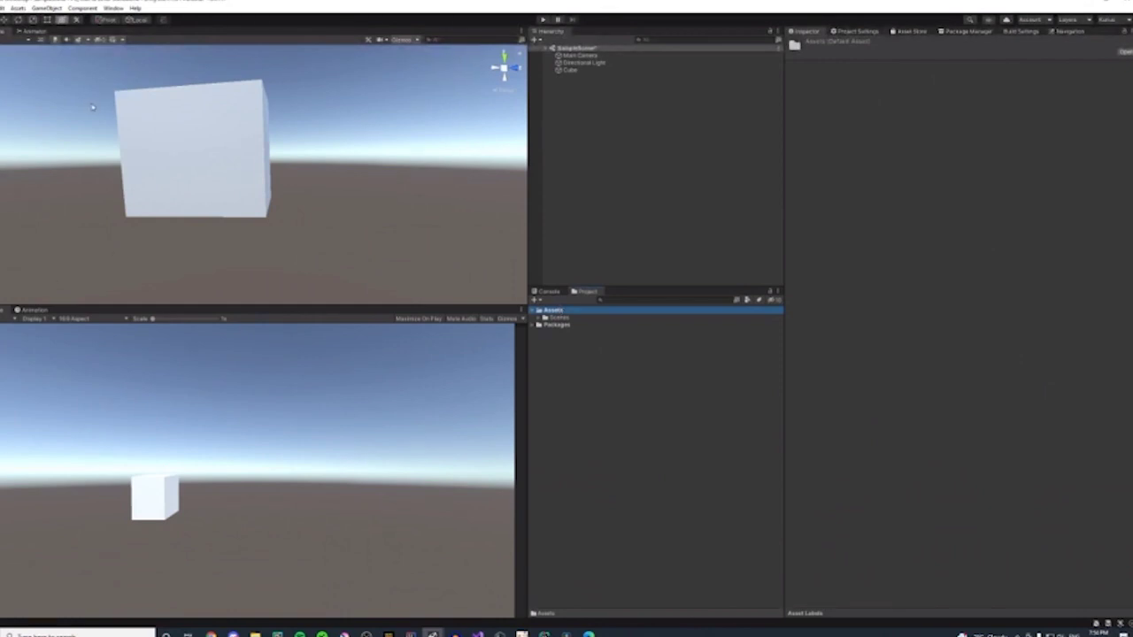
- Rotate the cube freely with the Rotate tool, to about -58° in Y and 17° in Z
click(18, 19)
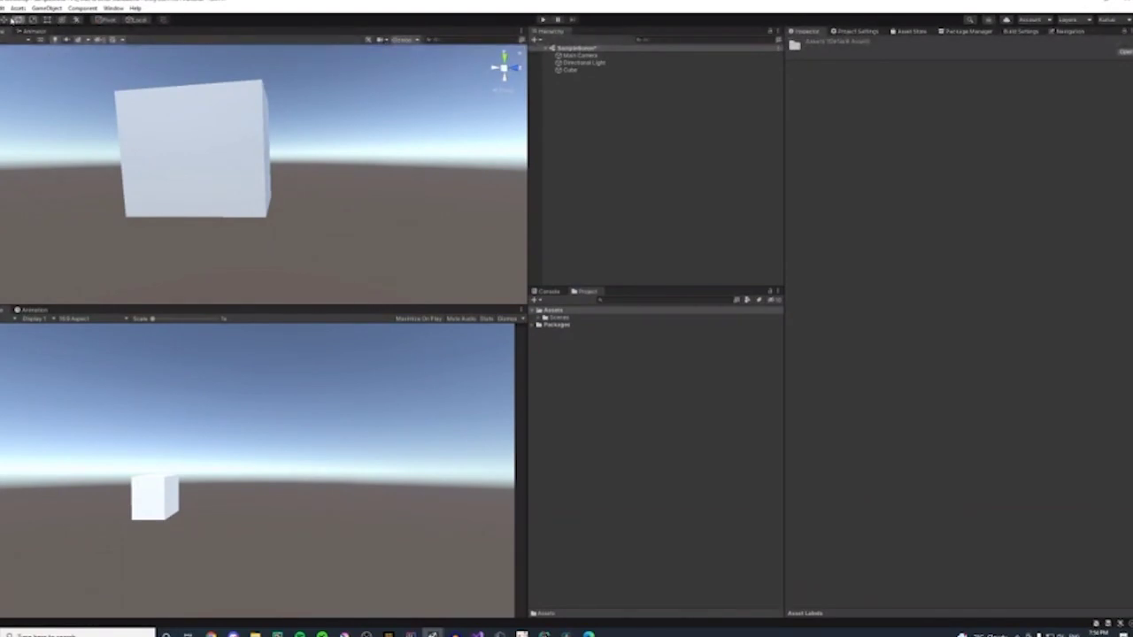
click(183, 135)
drag(203, 119, 104, 125)
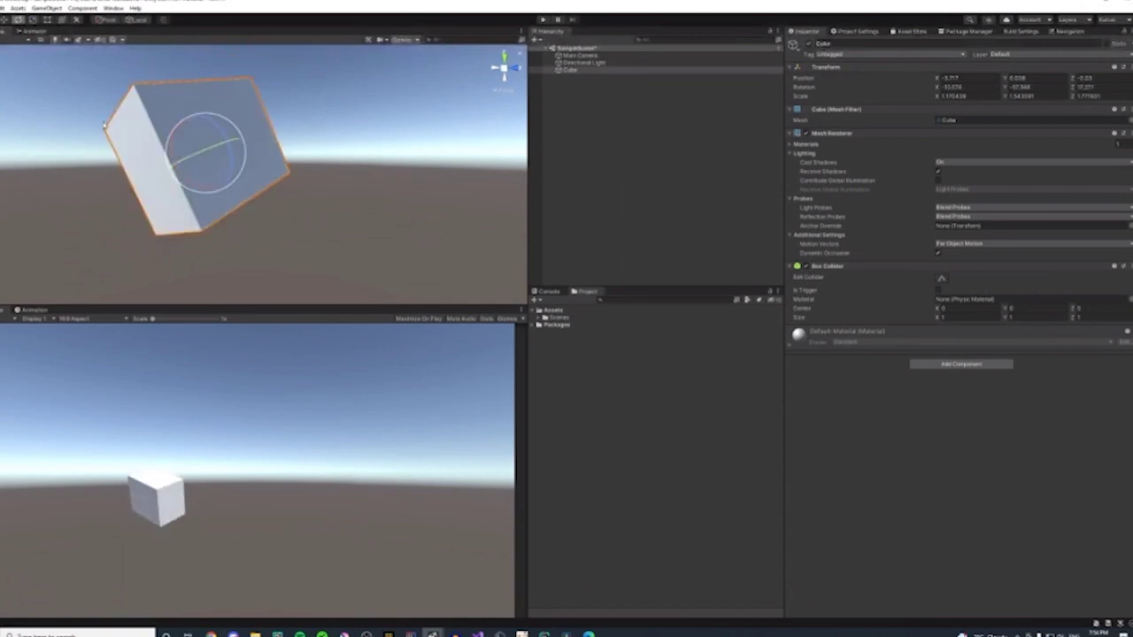
- Create a folder named Scripts inside the Scenes folder
click(551, 317)
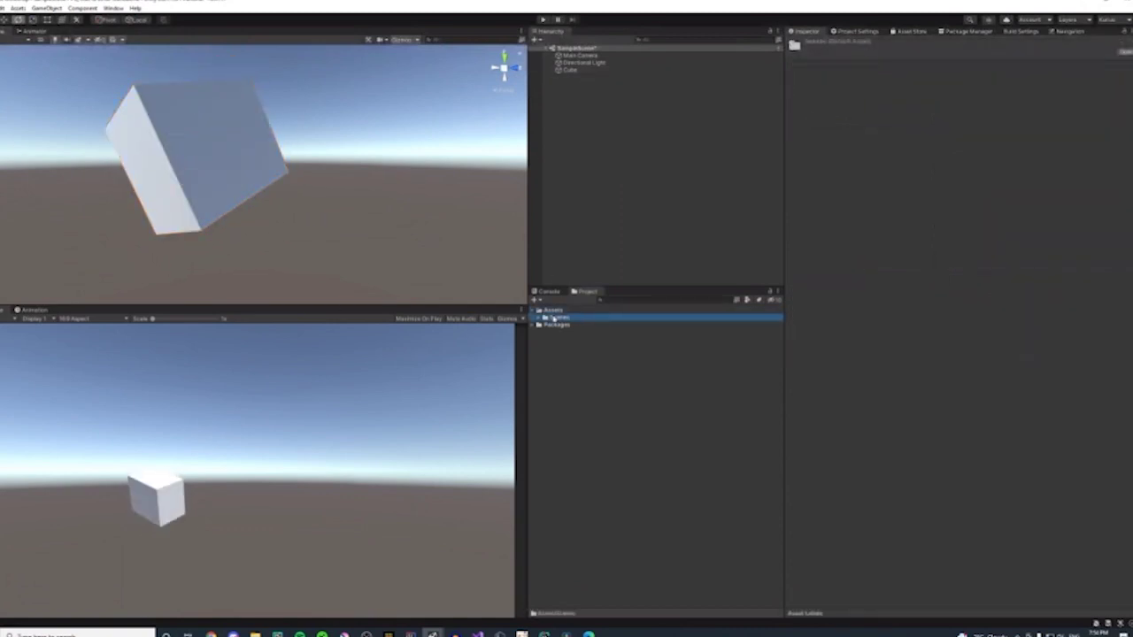
right_click(555, 318)
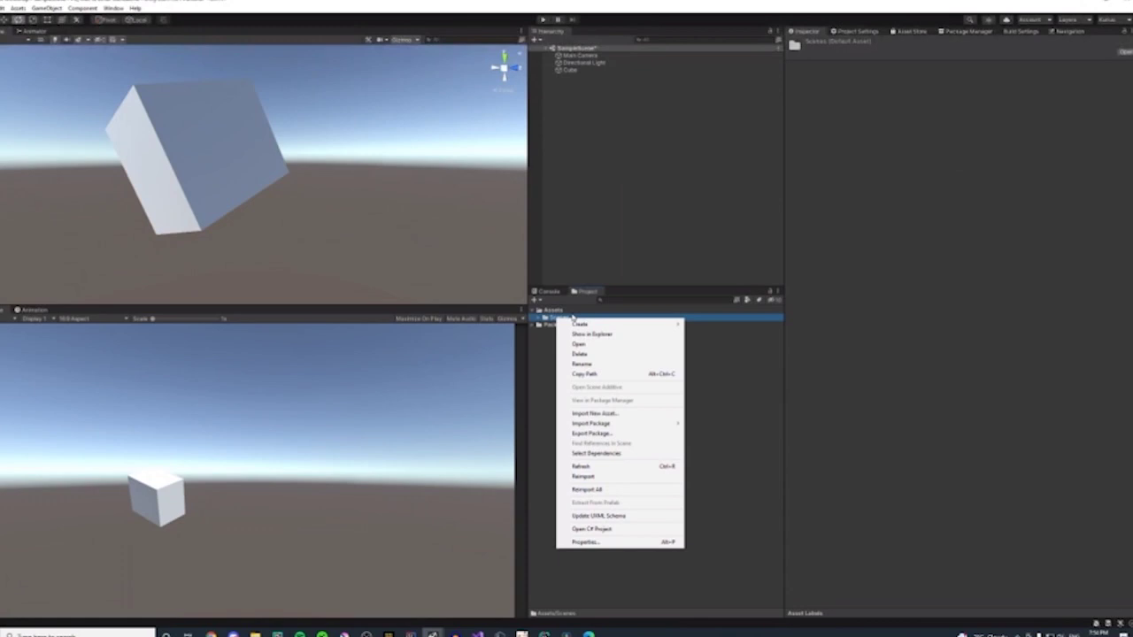
mouse_move(651, 324)
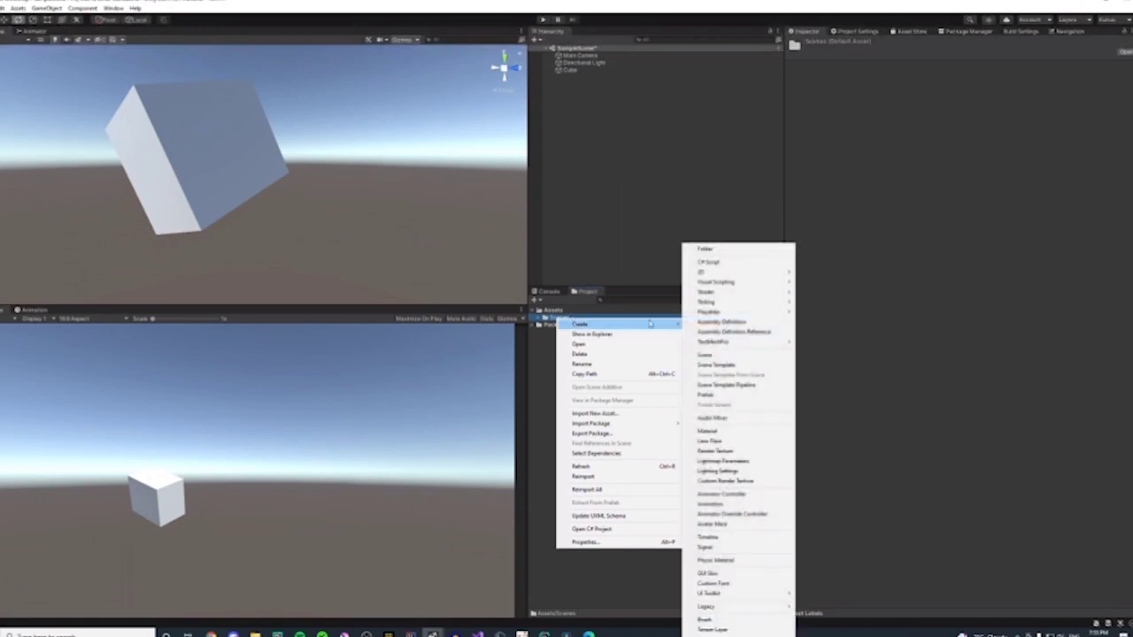
click(714, 252)
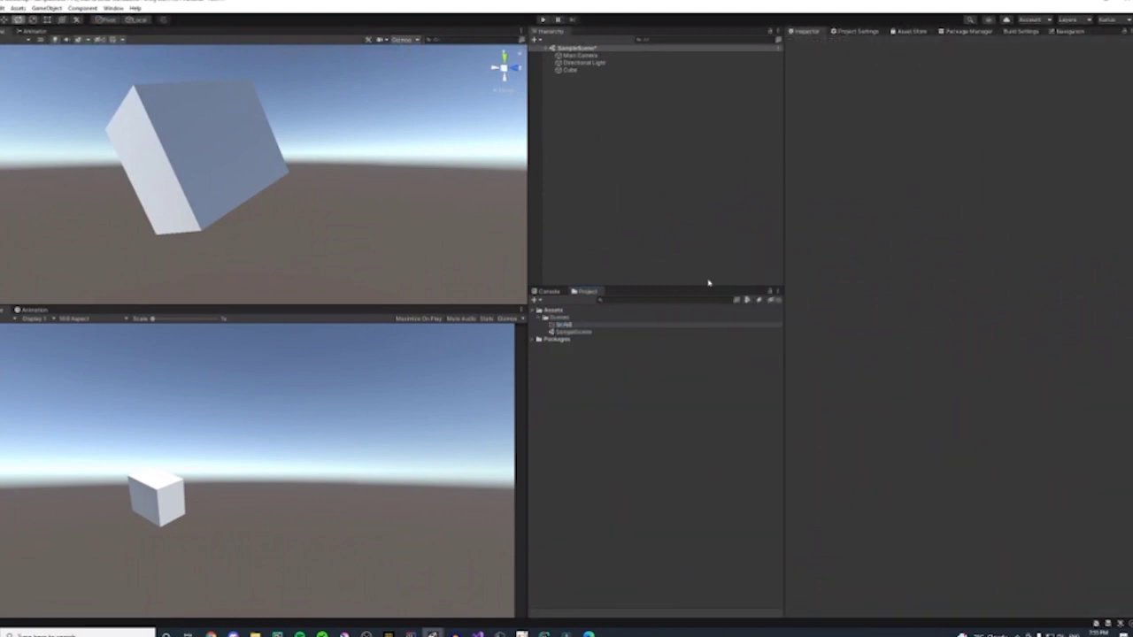
key(Return)
- Create a folder named Prefabs inside the Scenes folder
right_click(561, 324)
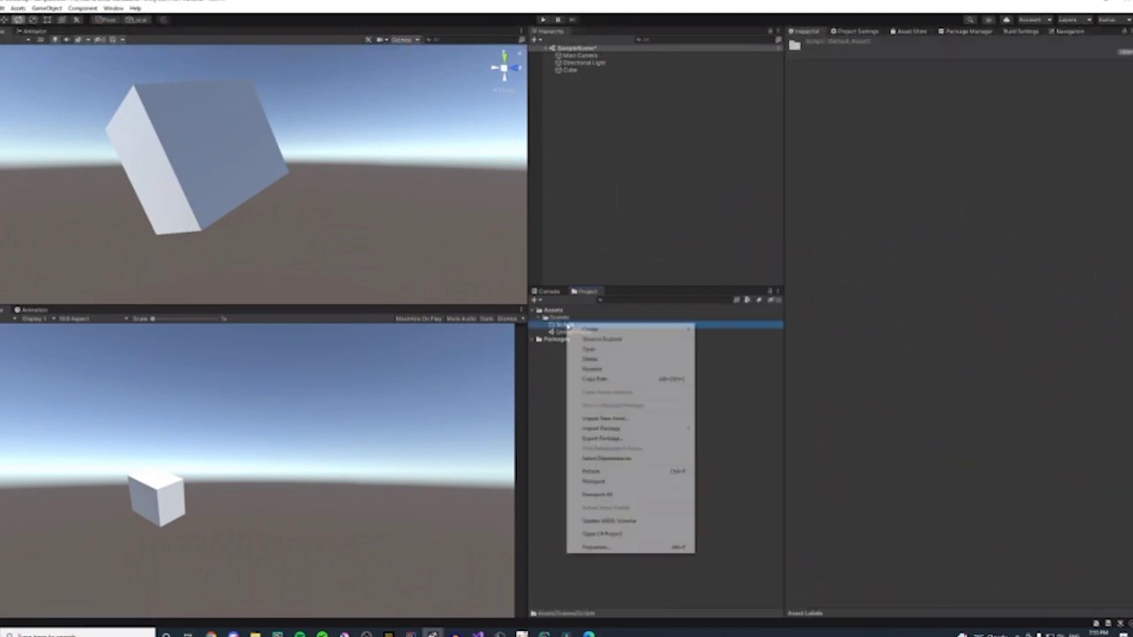
right_click(567, 321)
right_click(558, 317)
mouse_move(623, 326)
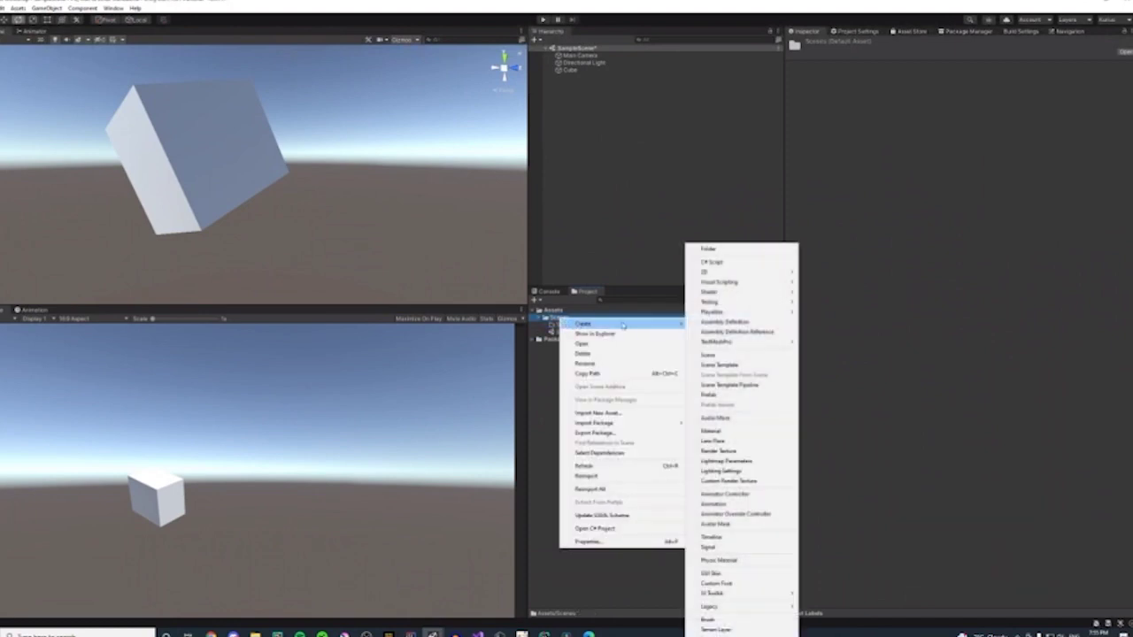
click(712, 248)
text(M)
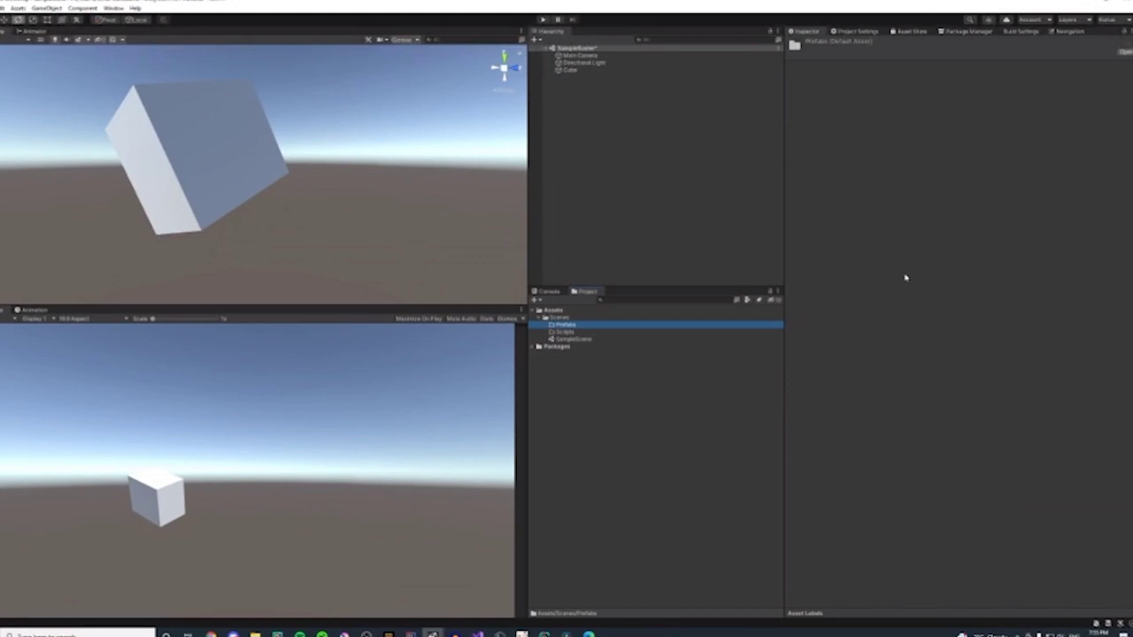
- Create a folder named Materials inside the Scenes folder
click(203, 200)
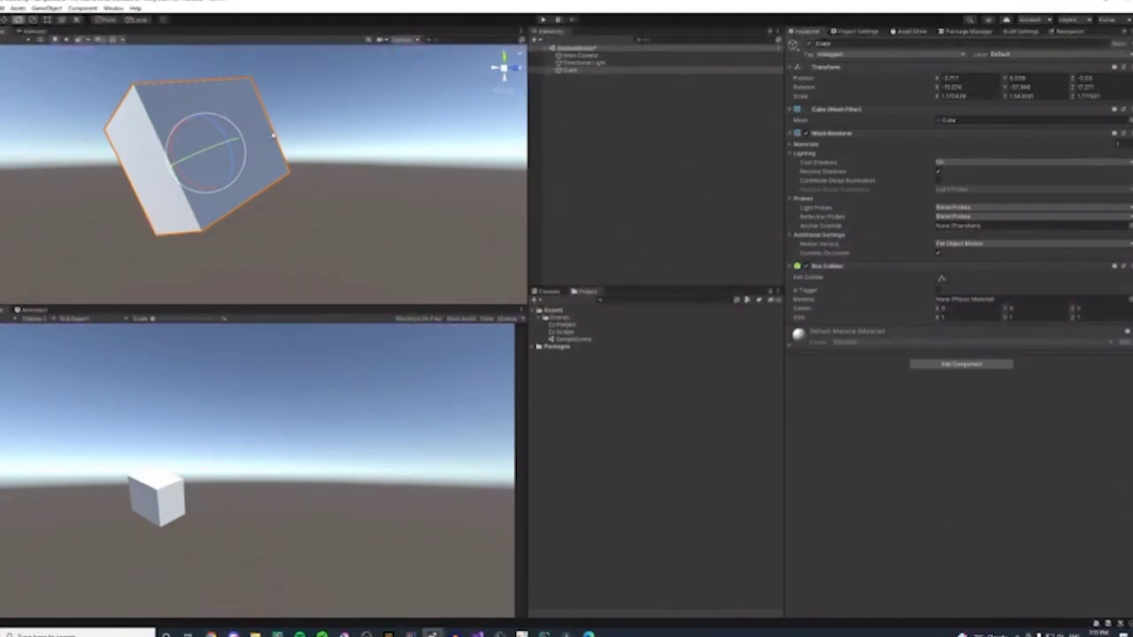
click(573, 315)
right_click(567, 316)
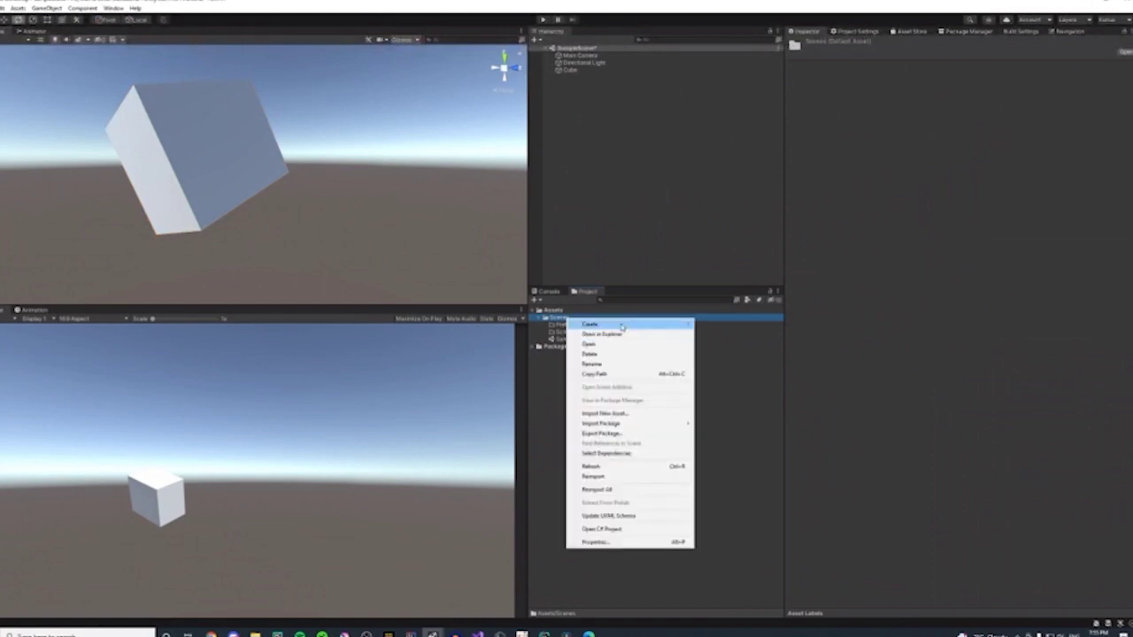
mouse_move(687, 324)
click(721, 249)
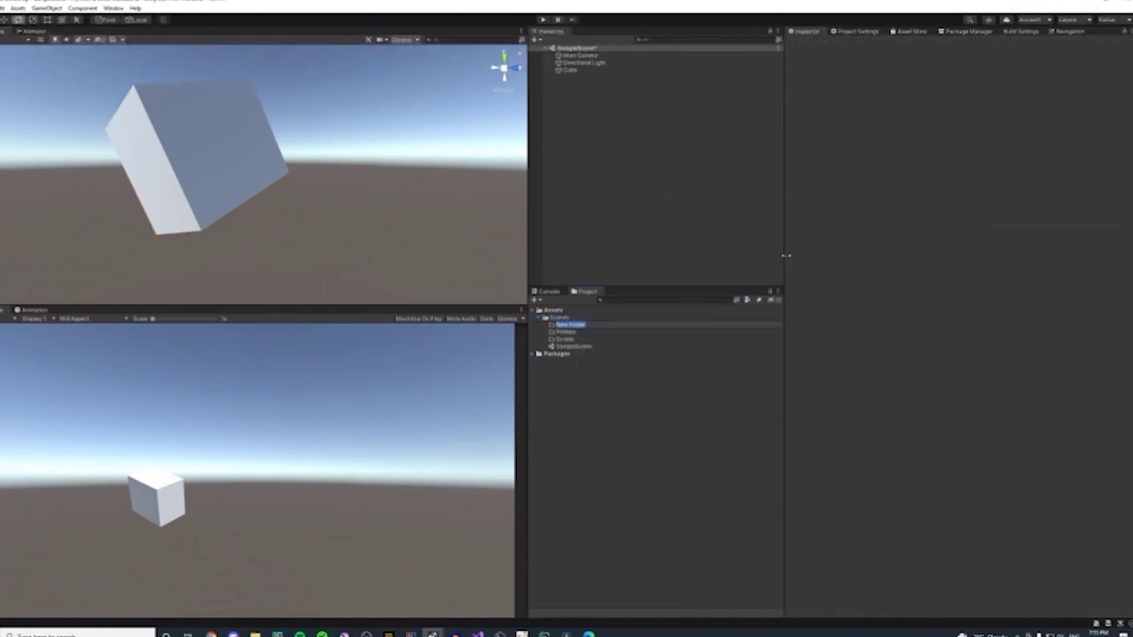
text(Materials)
key(Return)
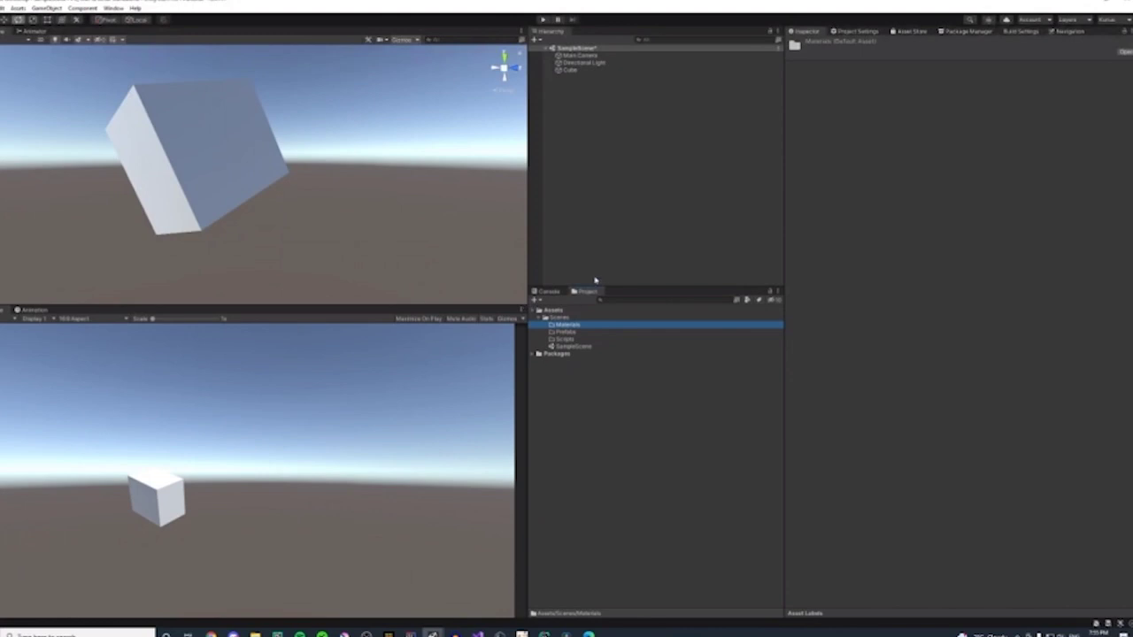
- Create a material named Material_Player in the Materials folder
right_click(580, 328)
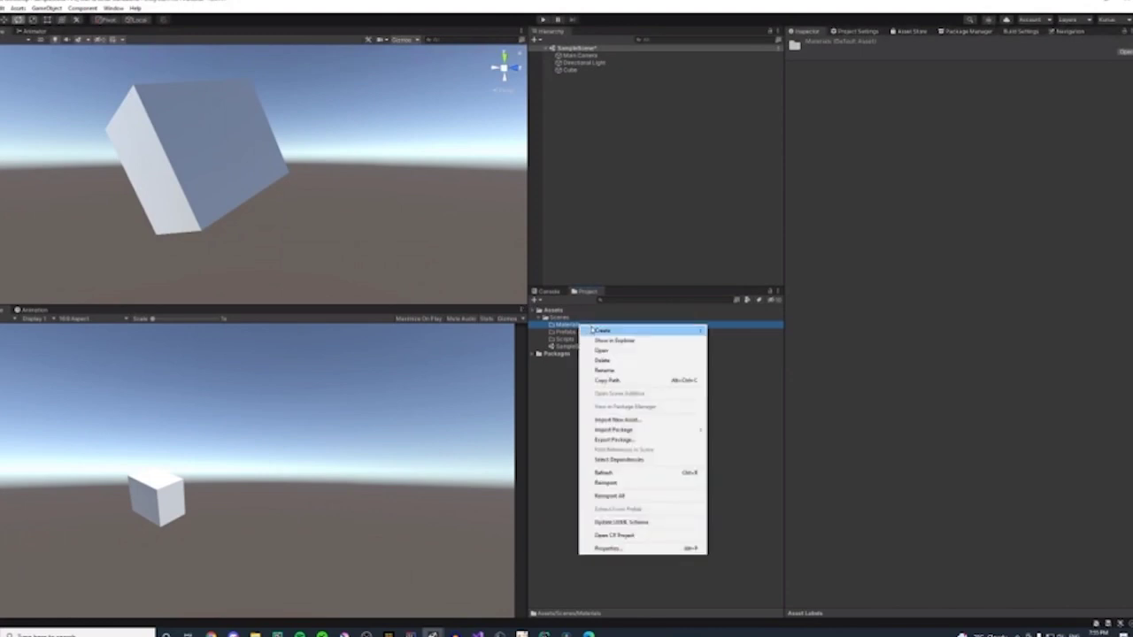
mouse_move(591, 330)
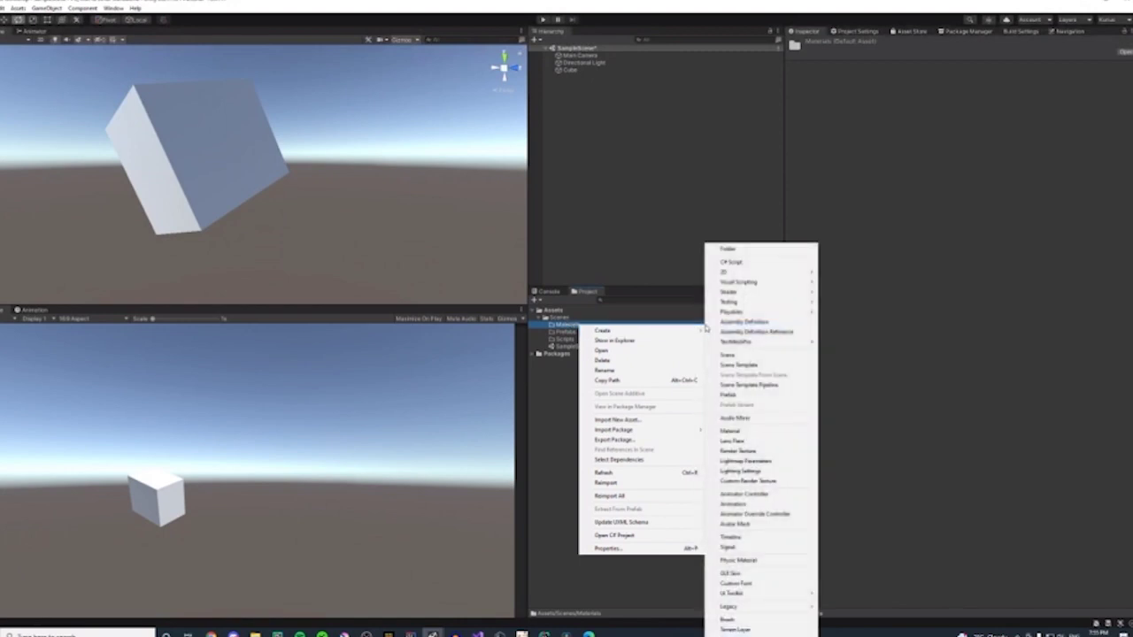
click(731, 431)
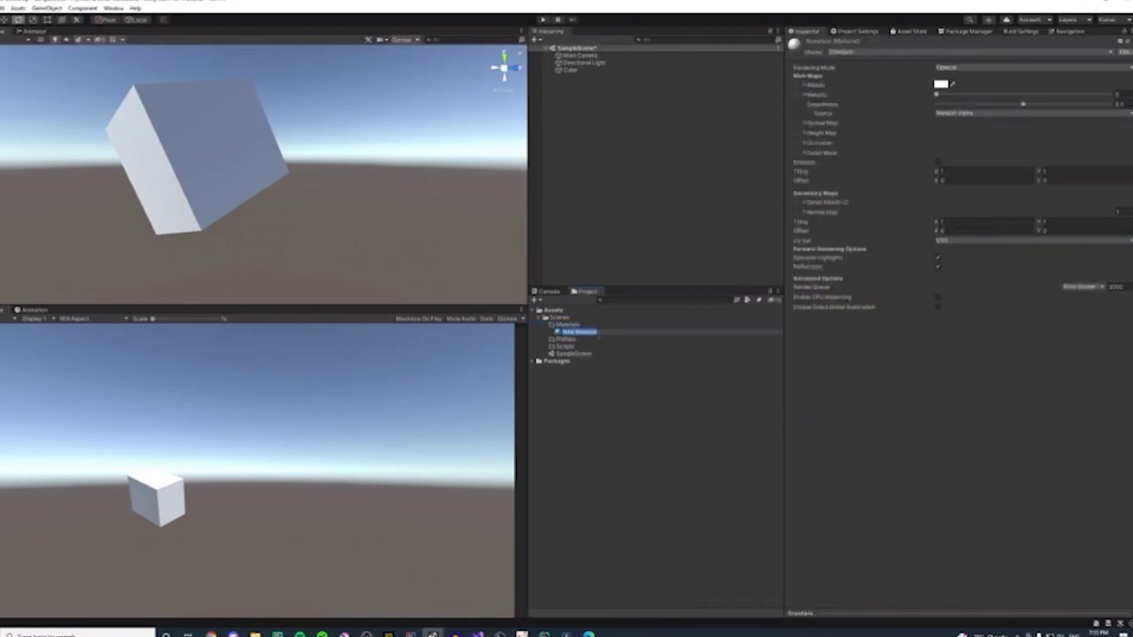
text(Materai)
key(BackSpace)
key(BackSpace)
text(ayer)
key(Return)
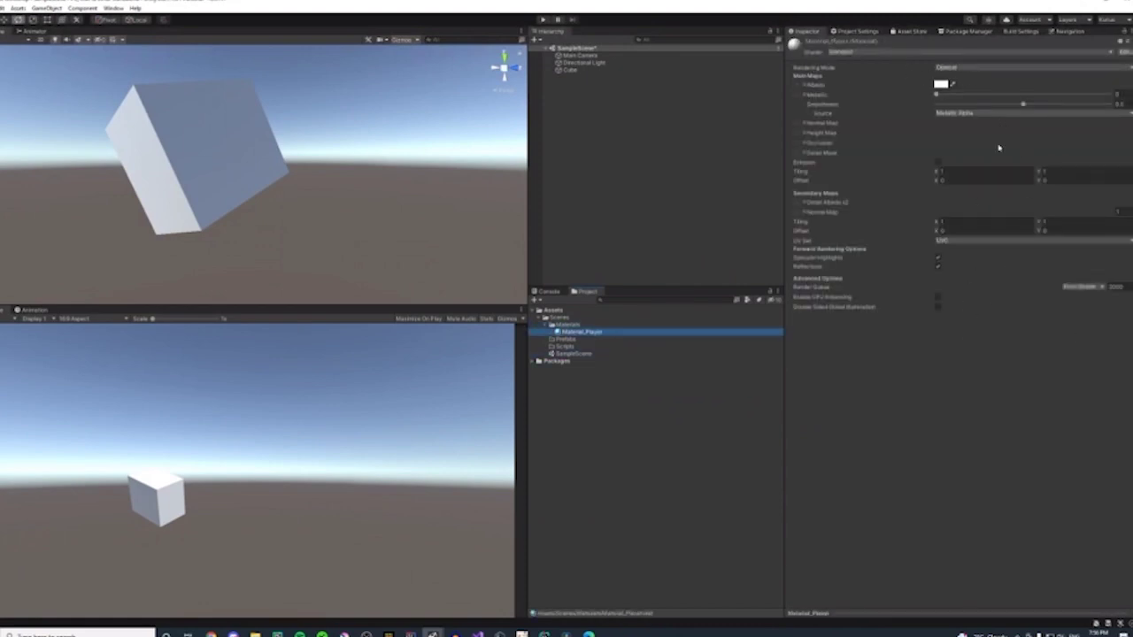
- Set the albedo color of Material_Player to a bright purple
click(941, 84)
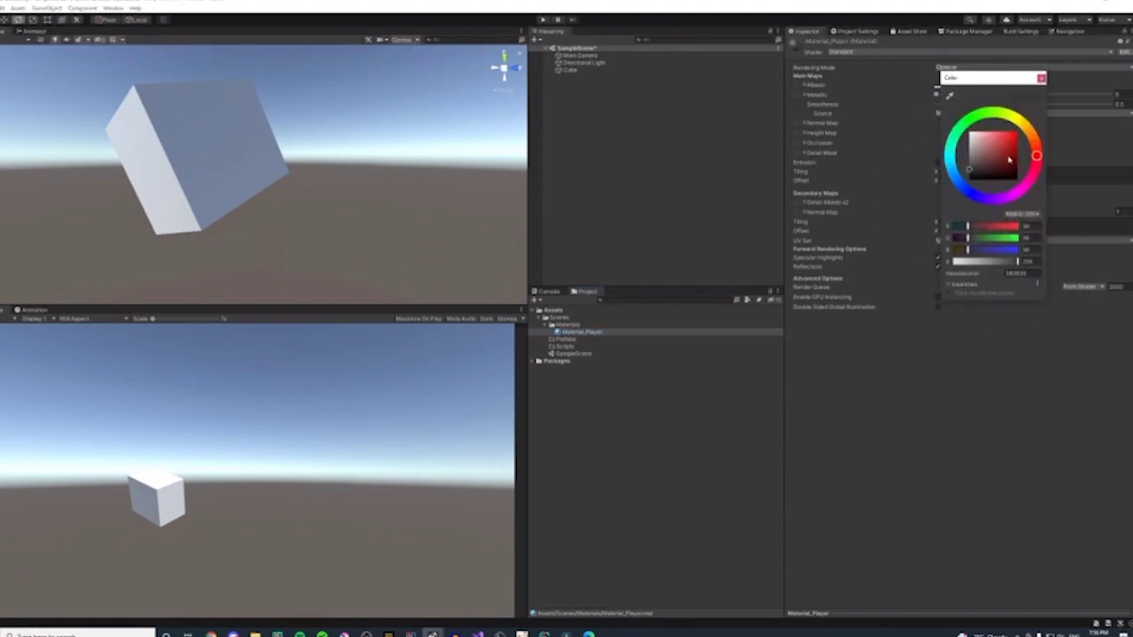
click(1014, 124)
drag(1036, 157, 998, 198)
click(1092, 317)
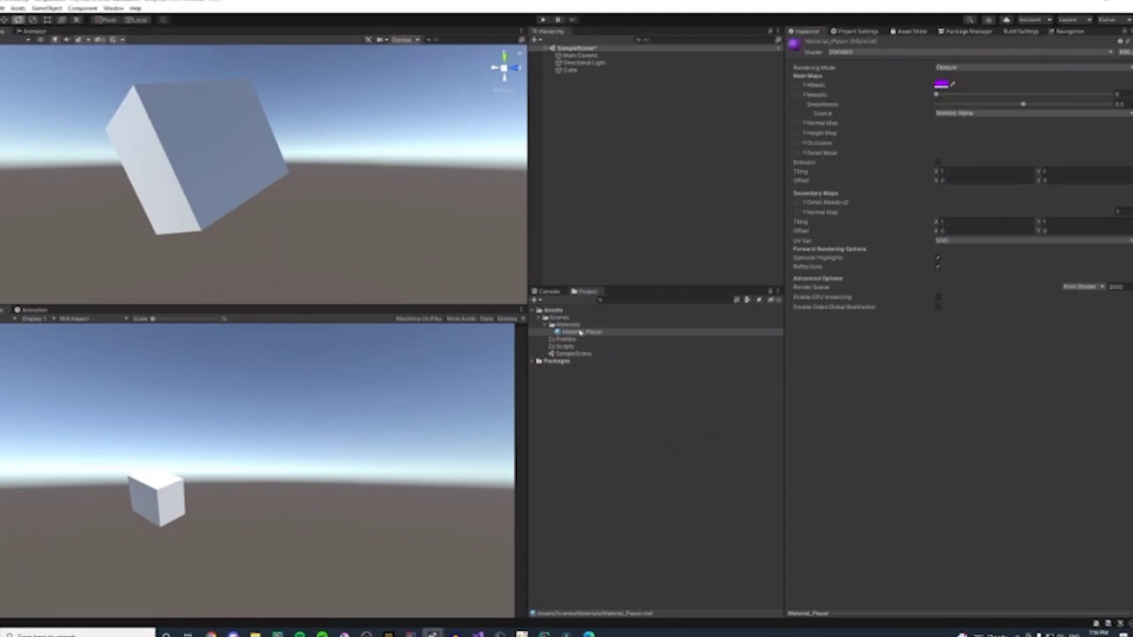
- Create a second material in the Materials folder and set its albedo color to bright red
right_click(576, 324)
mouse_move(600, 331)
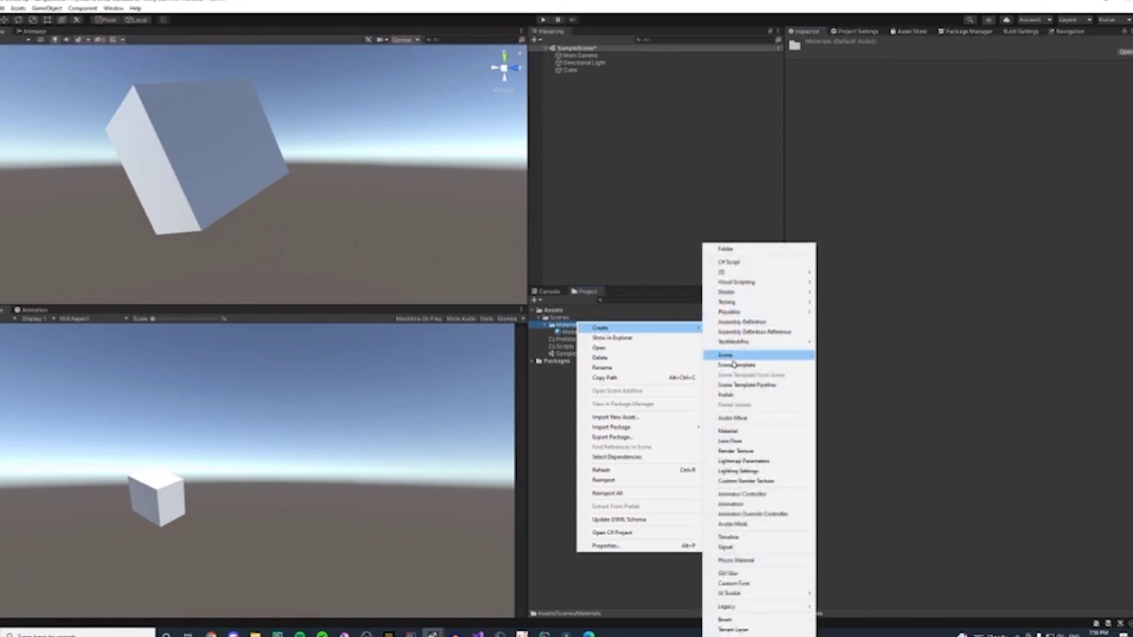
click(748, 432)
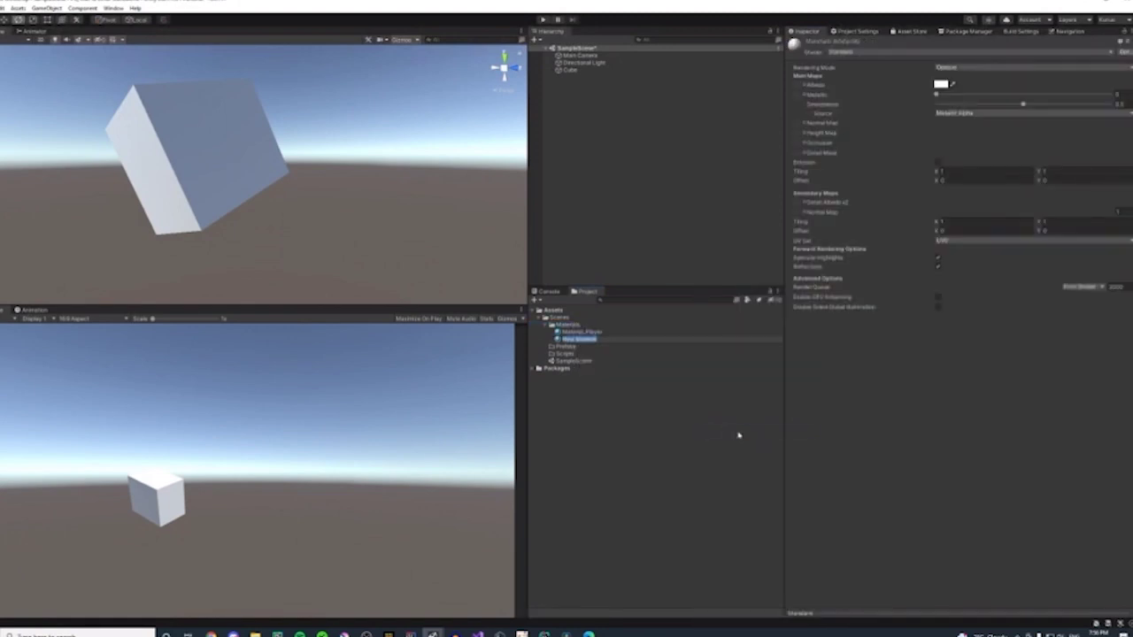
key(Return)
click(943, 84)
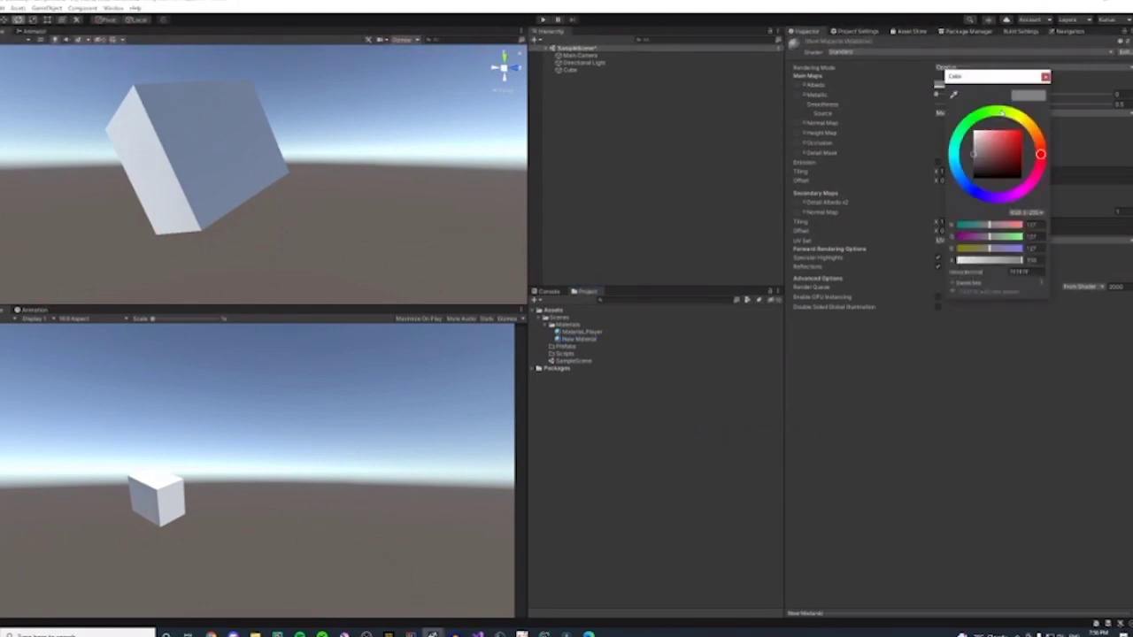
click(977, 116)
click(1014, 136)
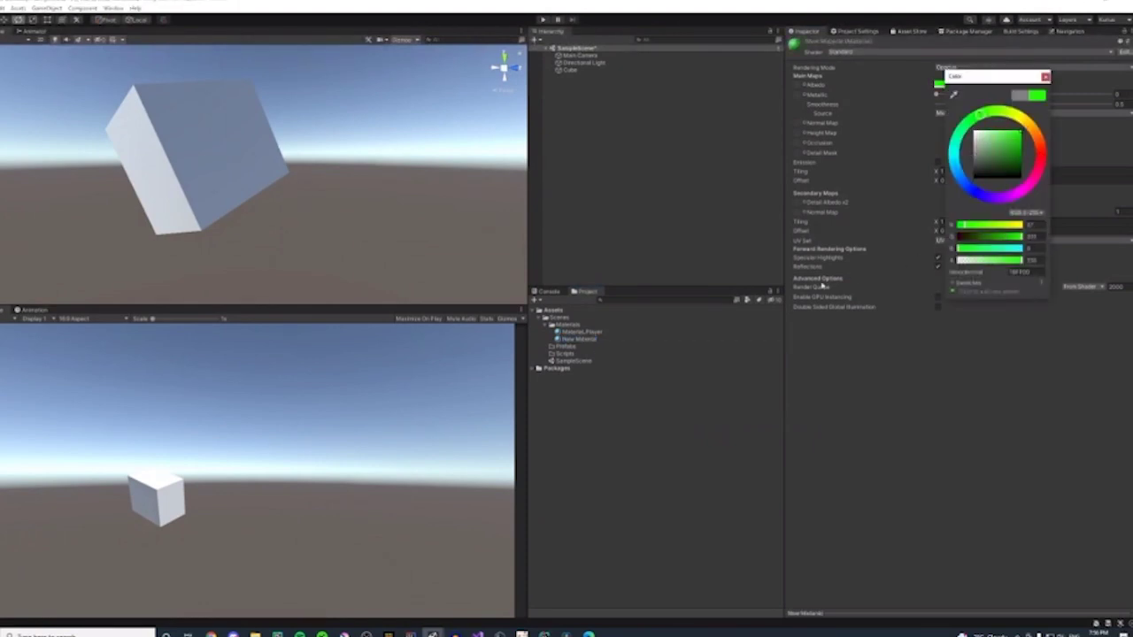
drag(999, 115, 1026, 130)
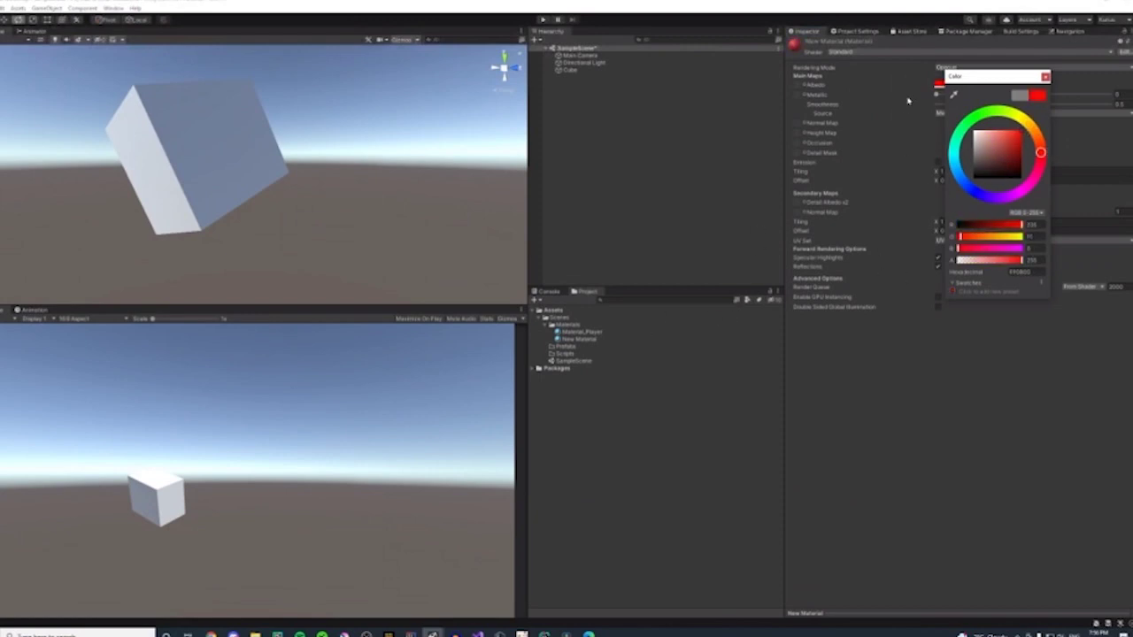
- Rename the red material as Material_Obstacle
click(580, 339)
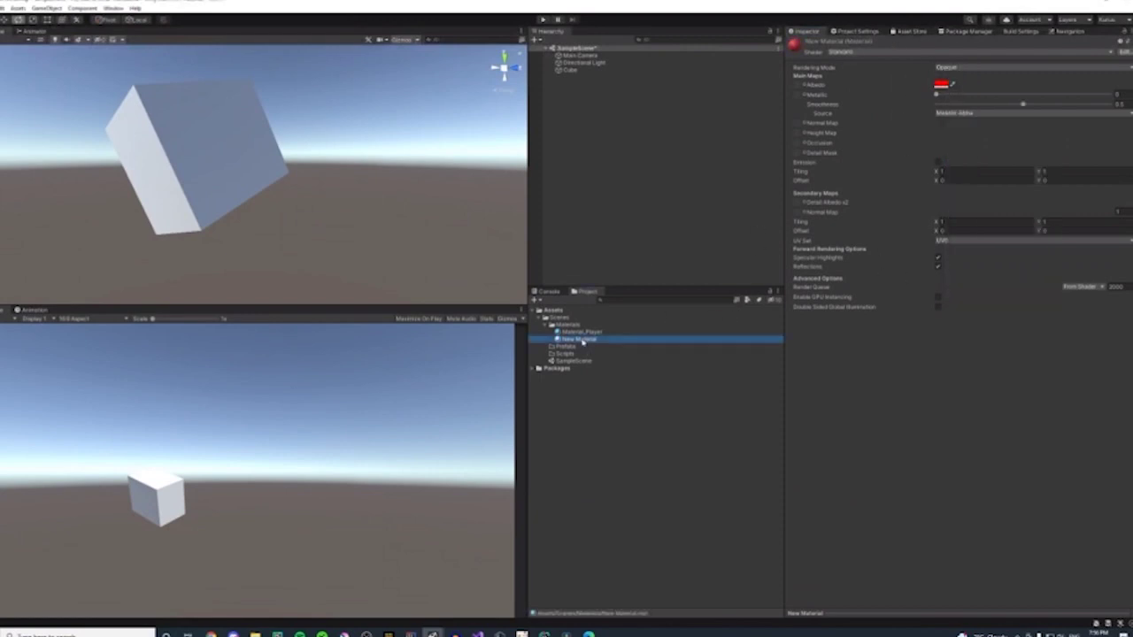
click(580, 340)
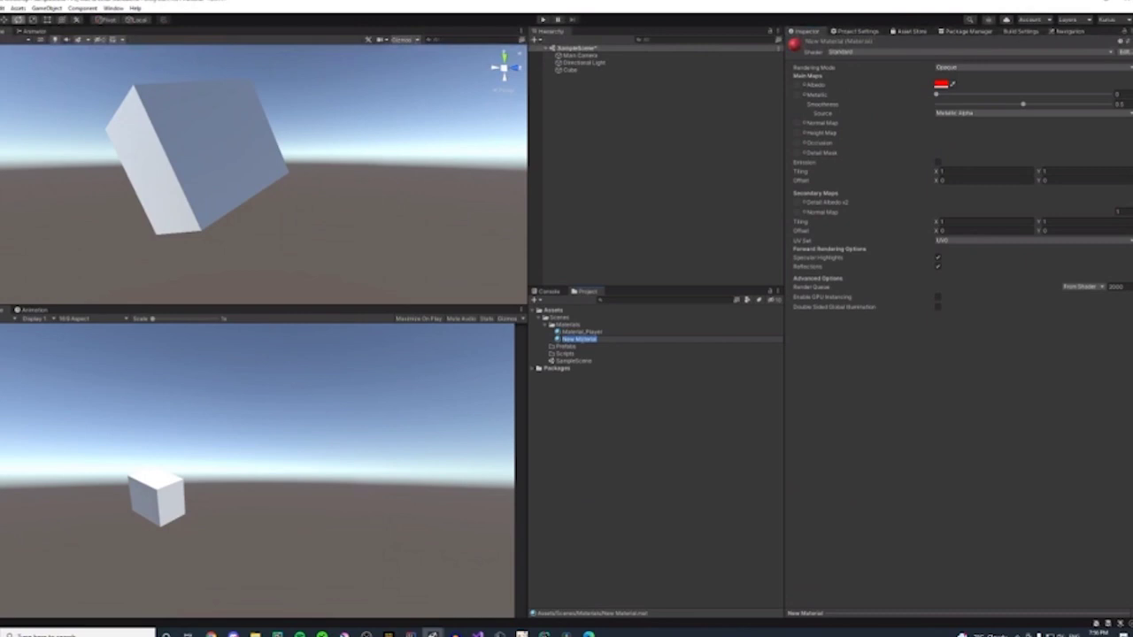
text(Material)
key(Return)
click(743, 368)
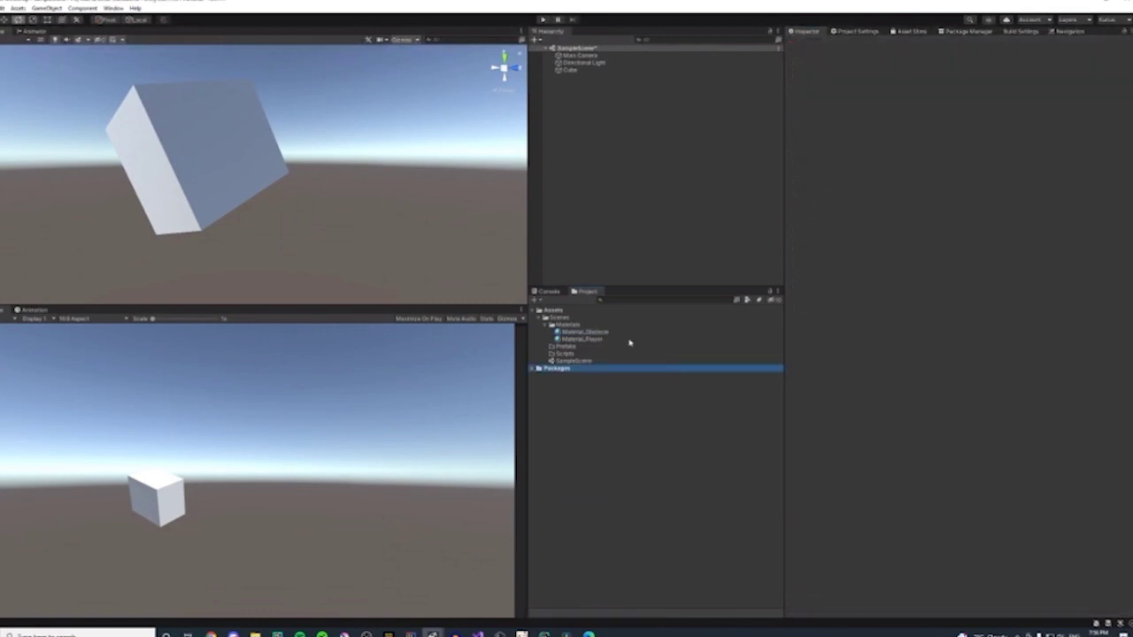
- Apply Material_Obstacle to the cube and rotate the cube to about -7° in Z
click(628, 339)
click(624, 334)
click(627, 339)
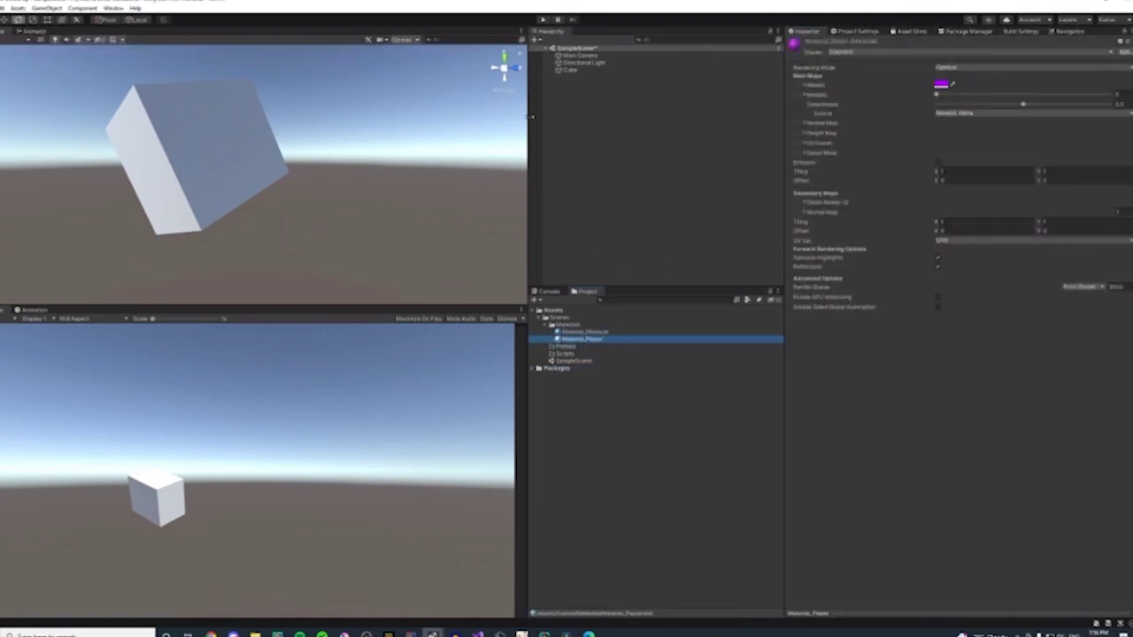
click(563, 72)
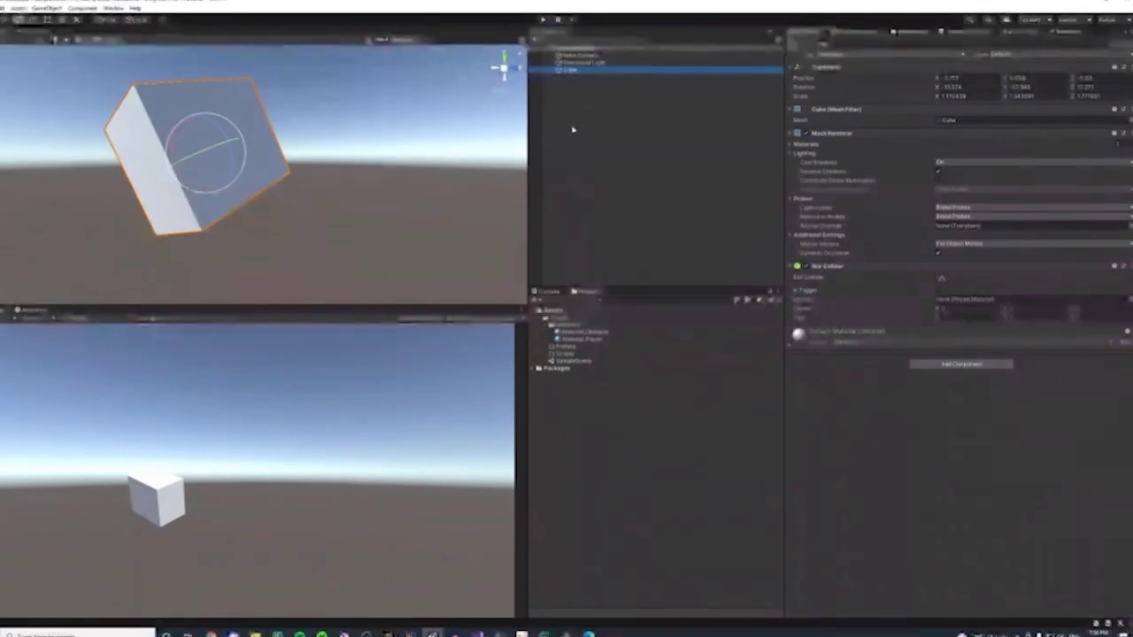
click(582, 340)
click(241, 157)
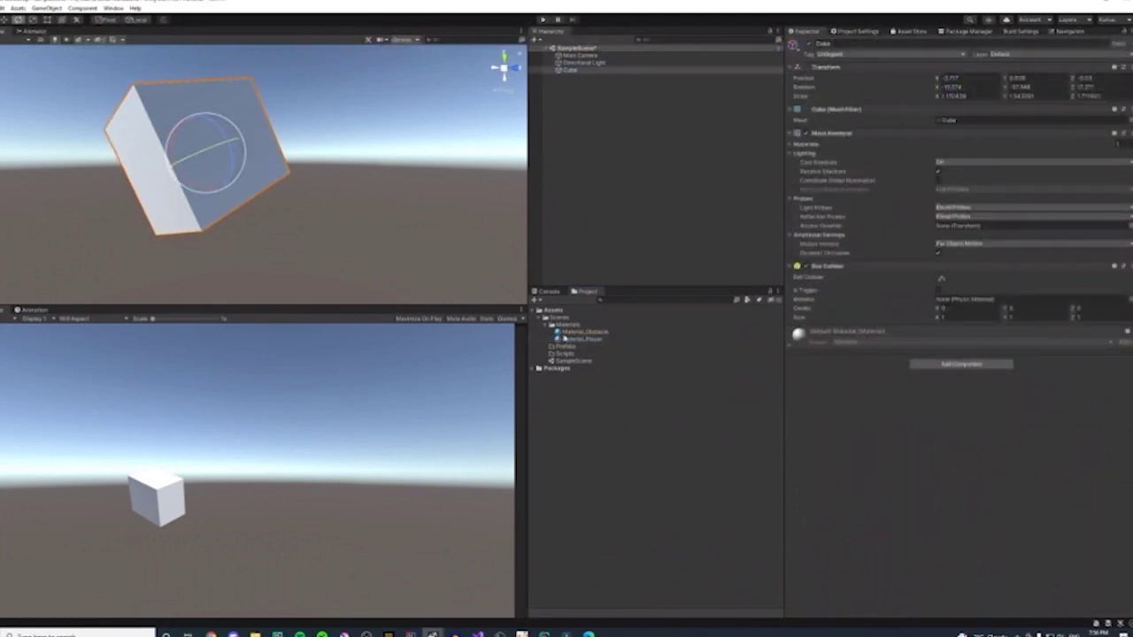
click(571, 332)
drag(592, 333, 949, 431)
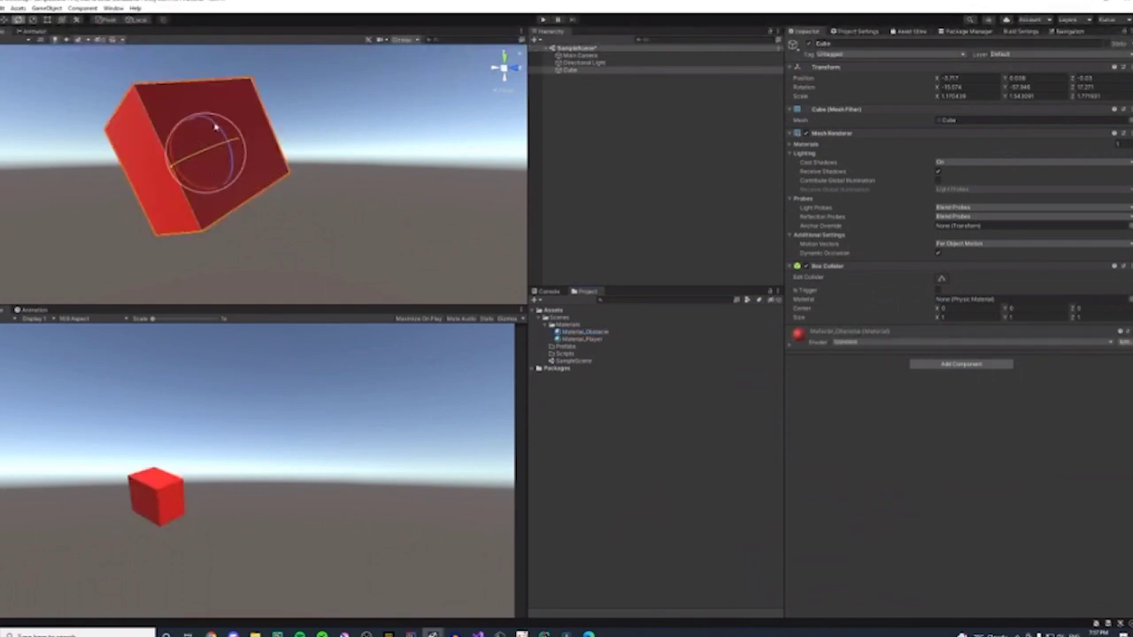
drag(217, 124, 222, 169)
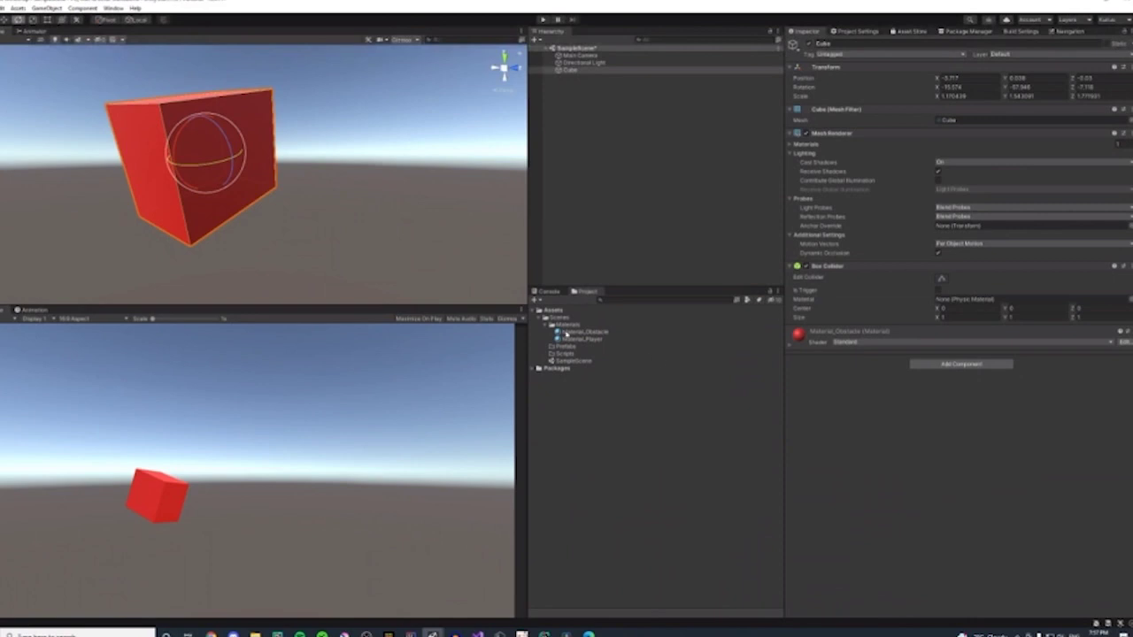
- Compare the properties of Material_Obstacle and Material_Player by selecting them alternately
click(566, 339)
click(571, 331)
click(571, 339)
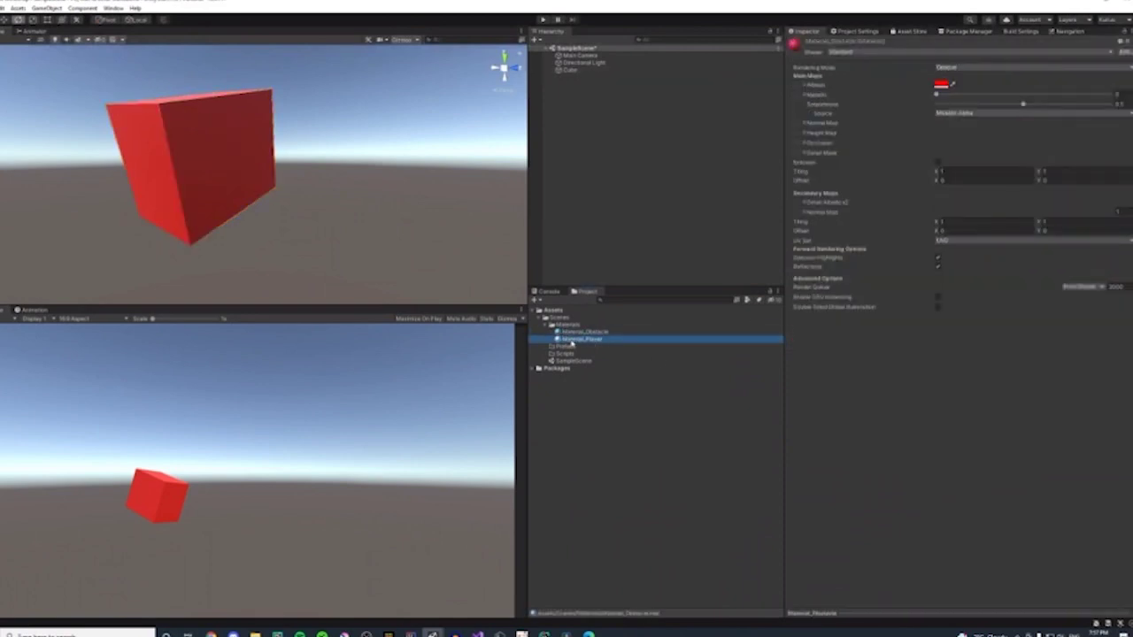
click(573, 333)
click(573, 339)
click(573, 326)
key(Down)
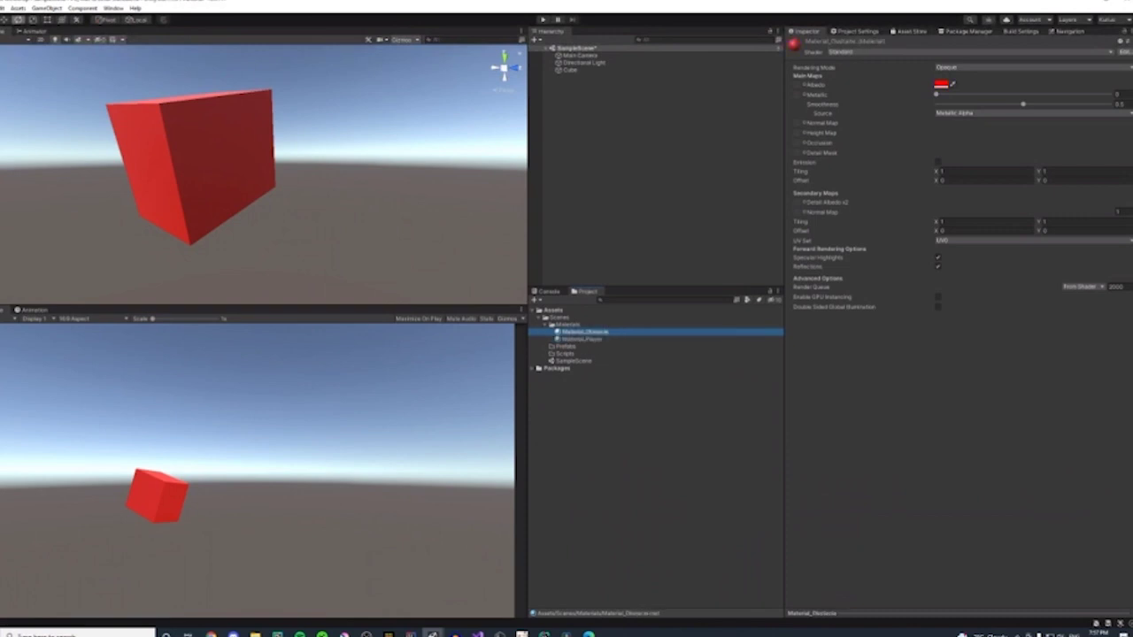
click(598, 340)
click(598, 333)
click(595, 340)
click(597, 333)
click(597, 340)
click(599, 334)
key(Down)
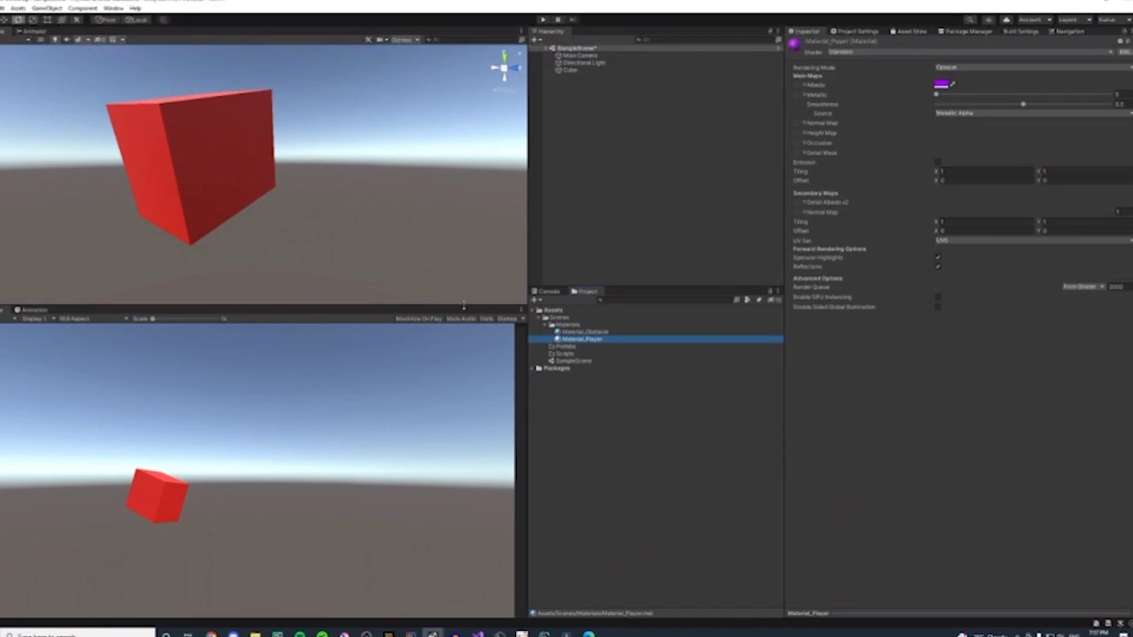
- Add a Rigidbody component to the cube
click(832, 34)
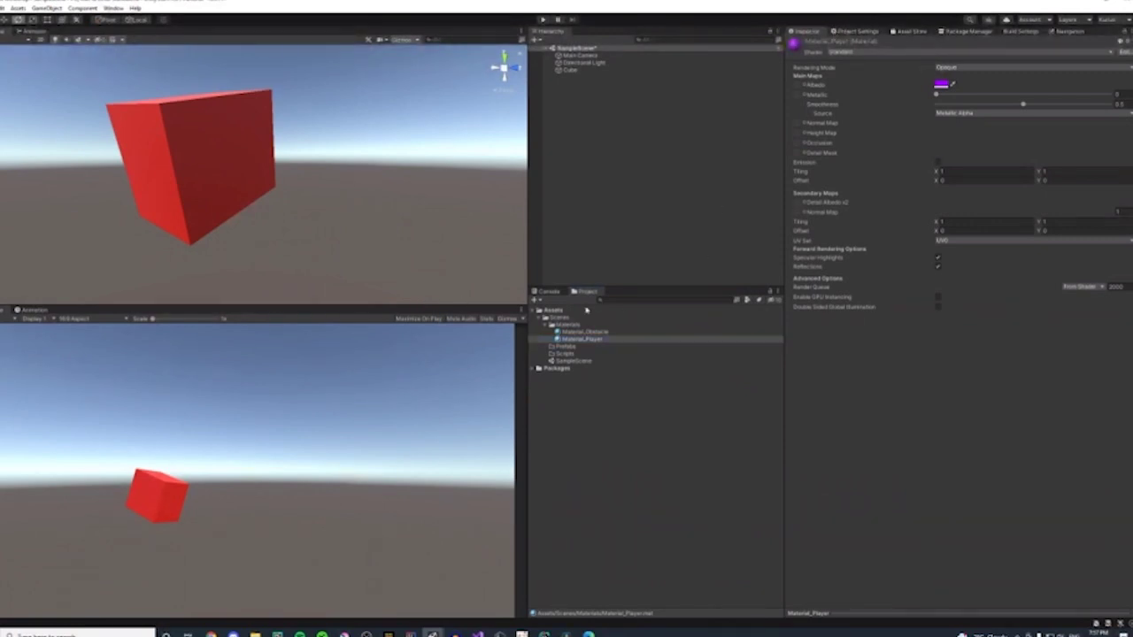
click(508, 266)
click(166, 203)
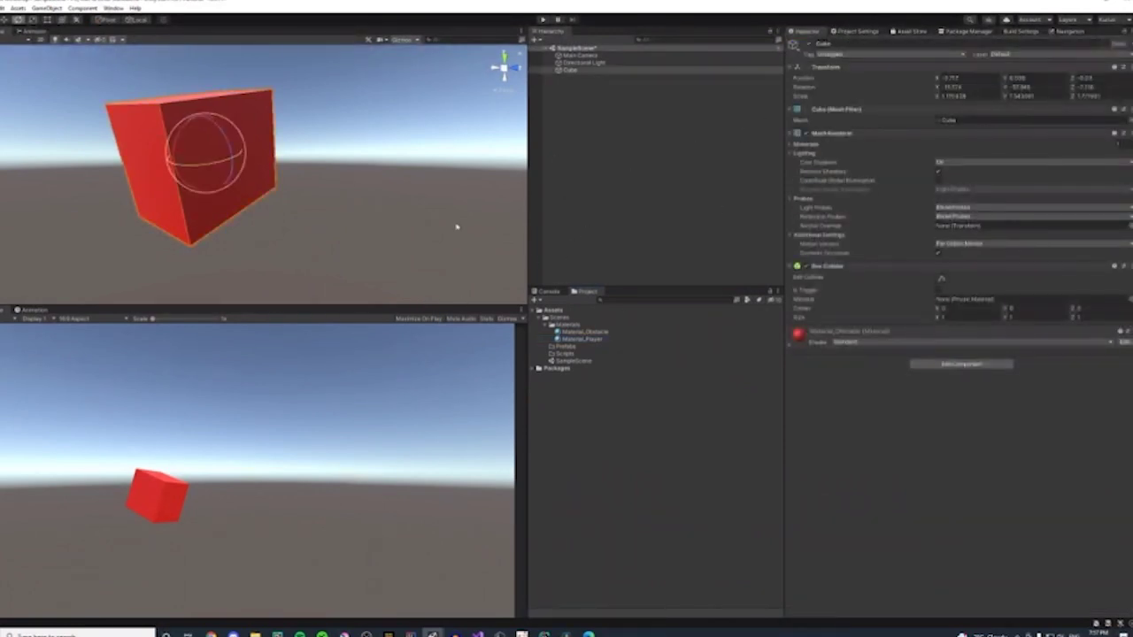
click(939, 364)
text(rig)
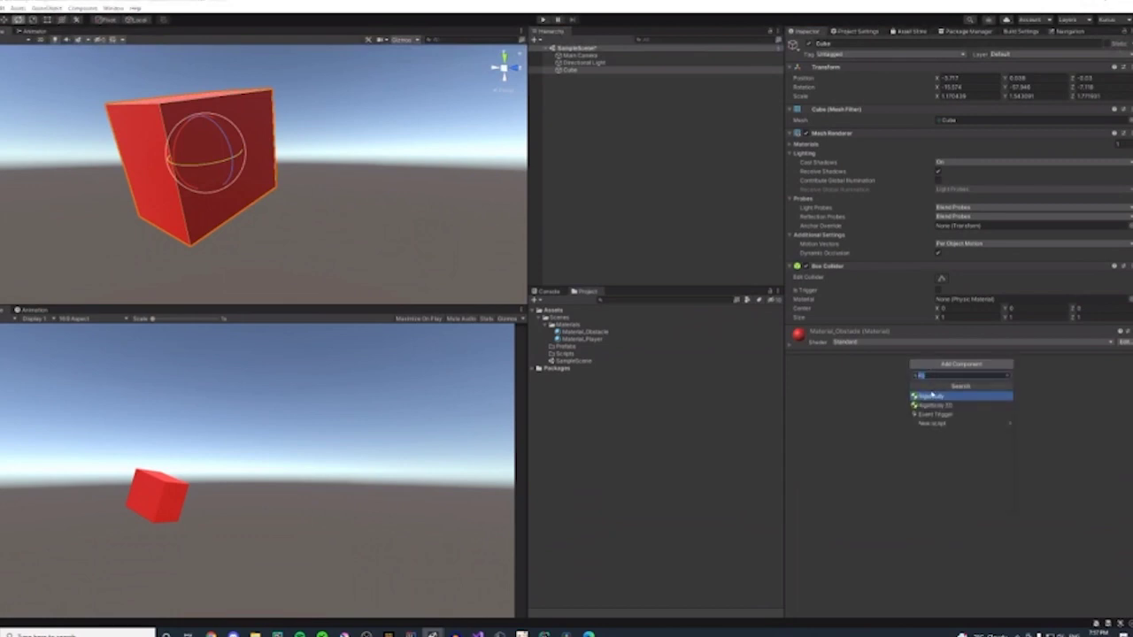
click(934, 396)
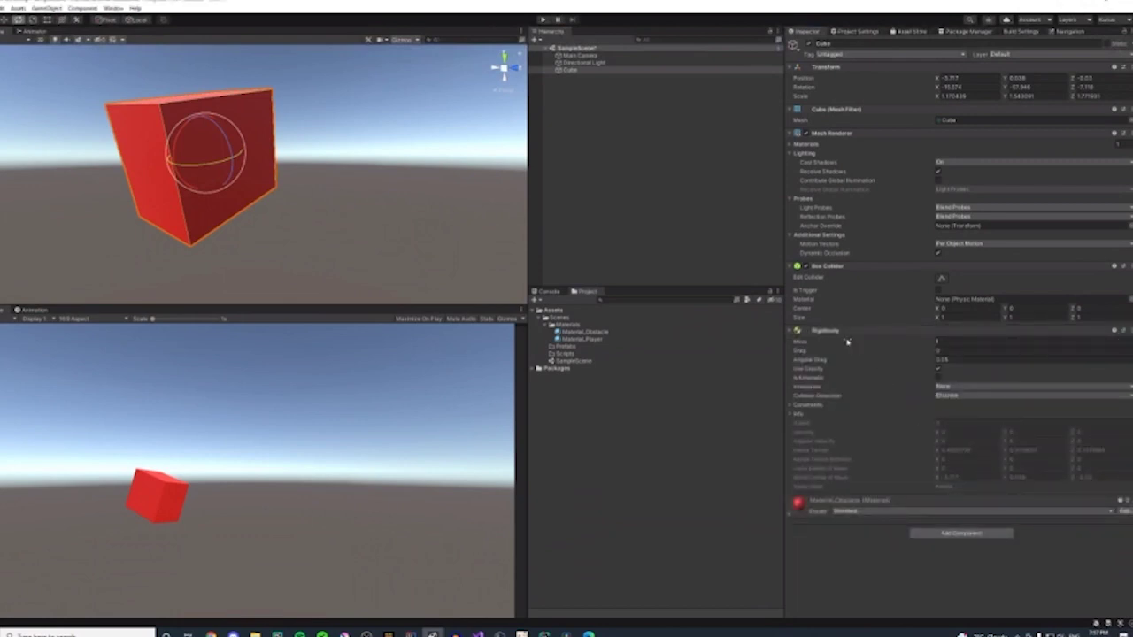
- Remove the Rigidbody component from the cube
click(1122, 330)
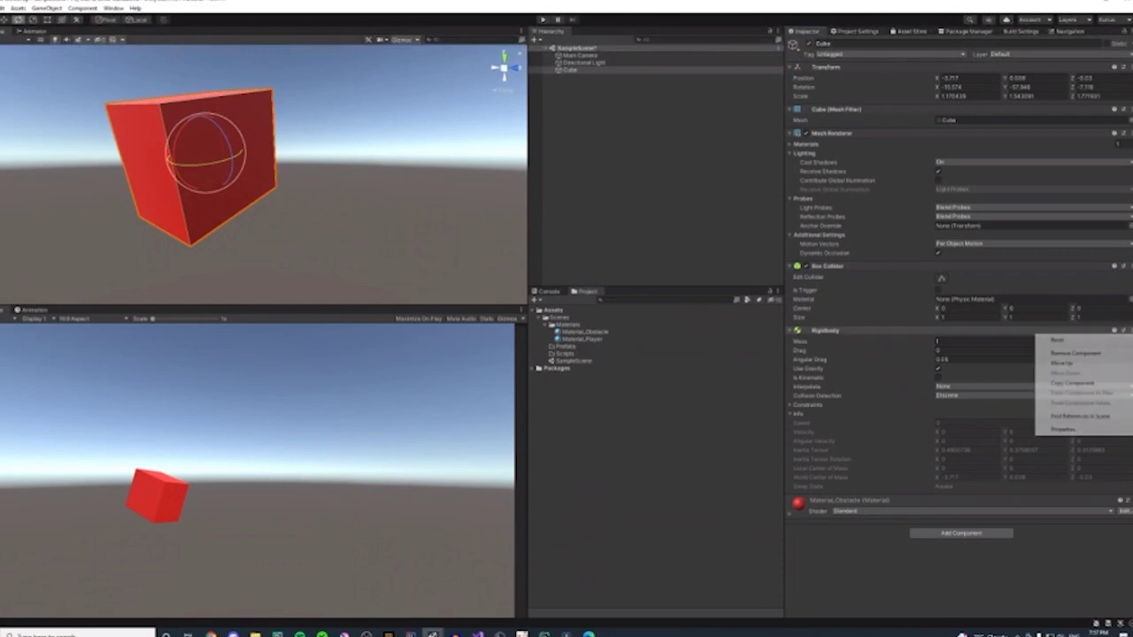
click(1075, 353)
click(1122, 330)
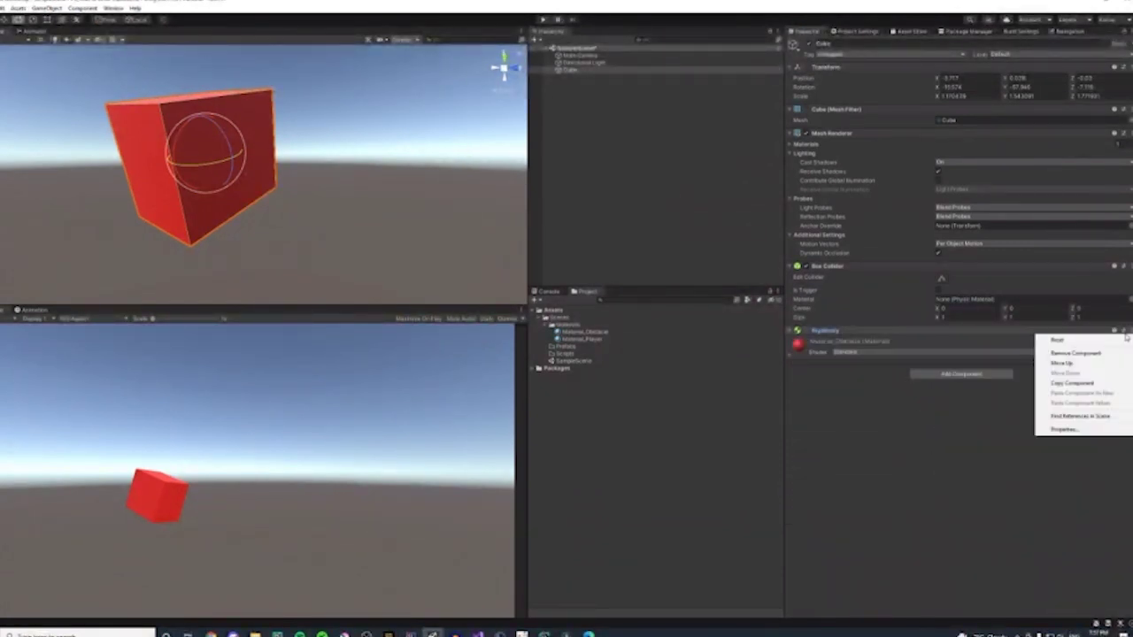
click(1075, 351)
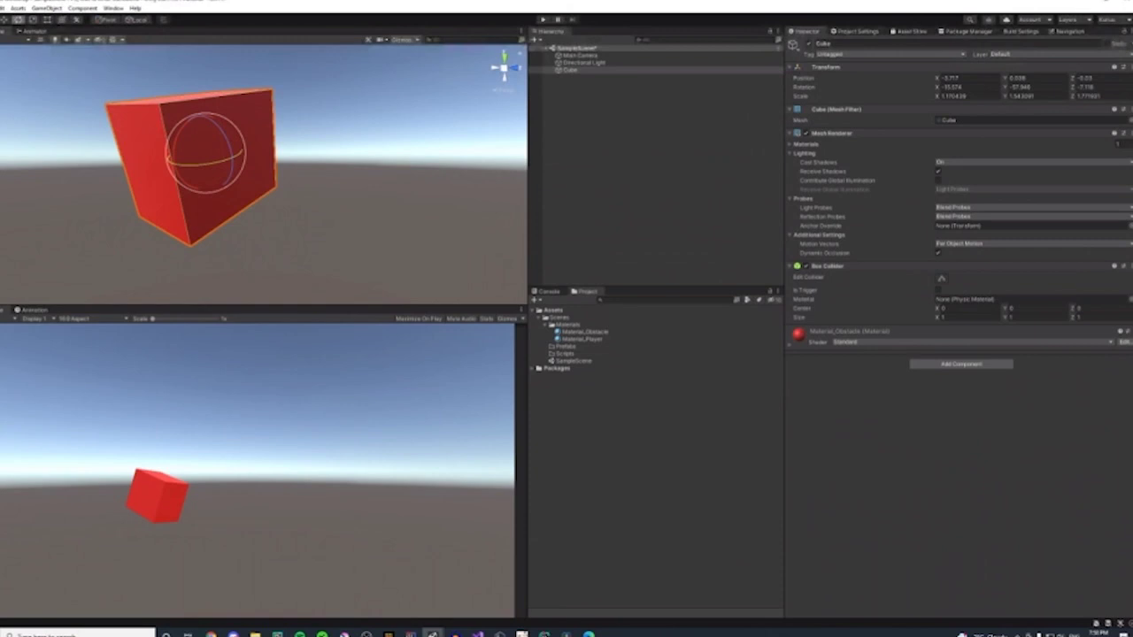
click(946, 364)
text(rig)
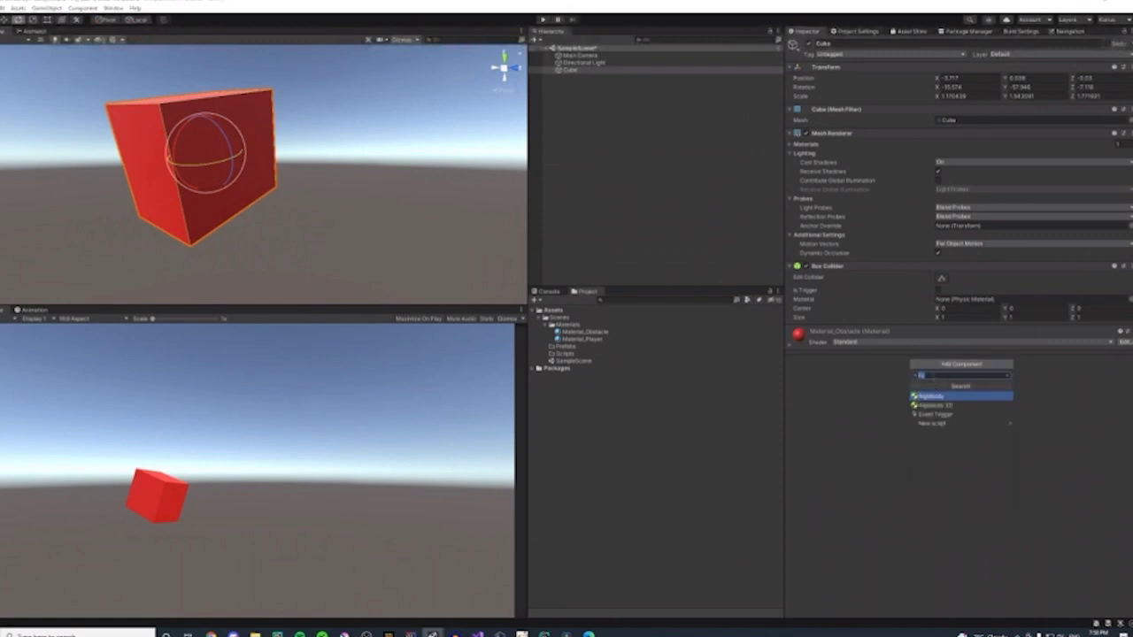
key(BackSpace)
key(Escape)
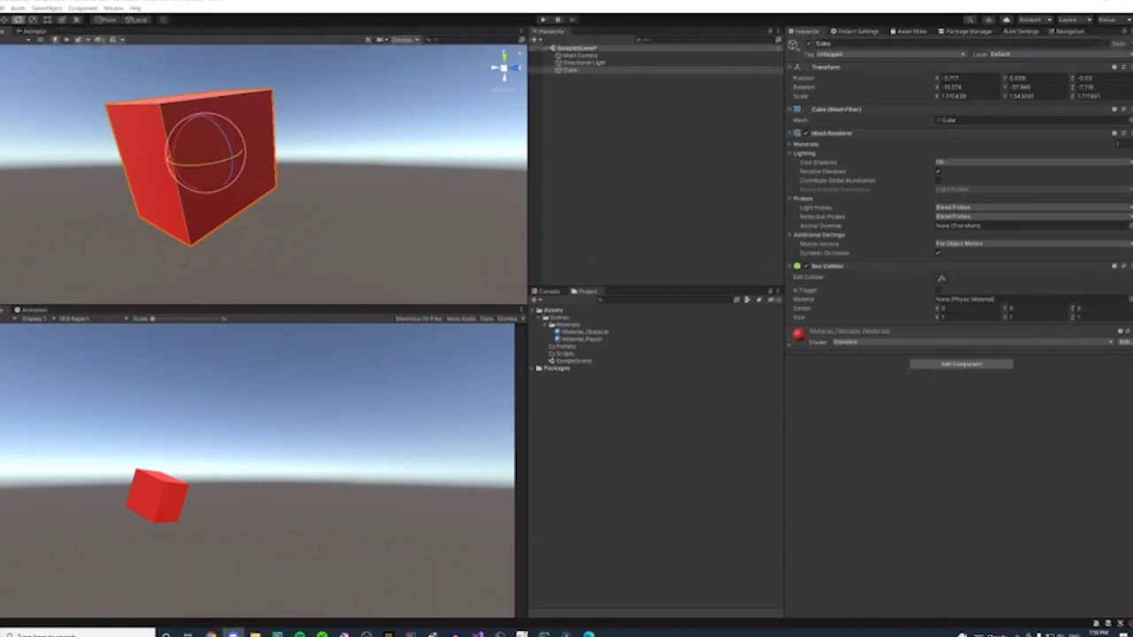
- Set the Main Camera's background to a dark color sampled from the screen
click(580, 55)
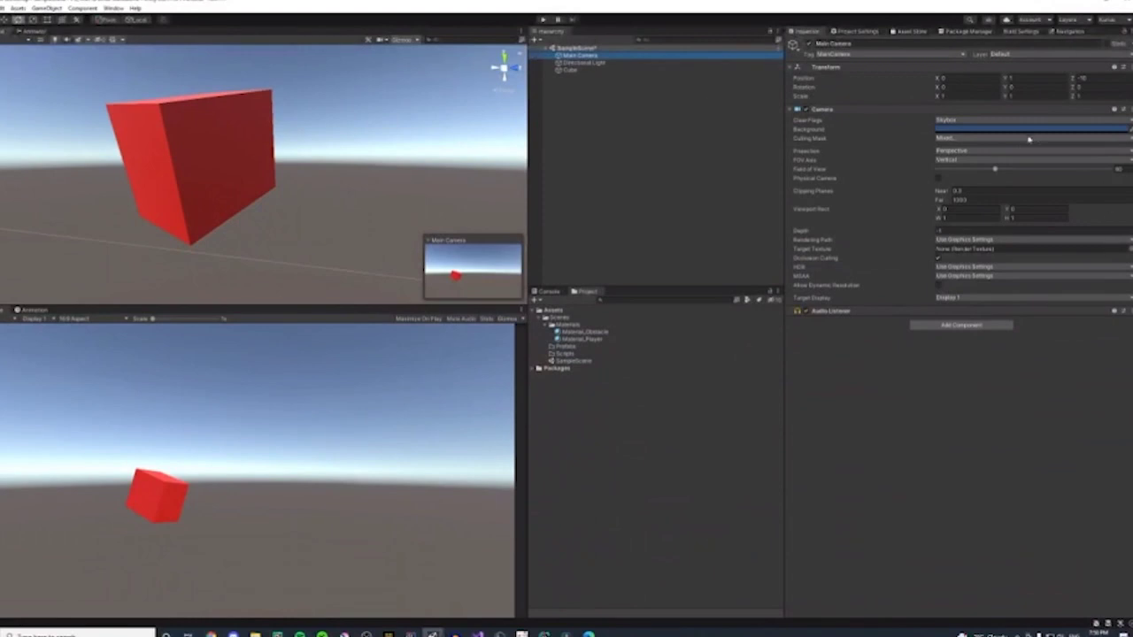
click(954, 129)
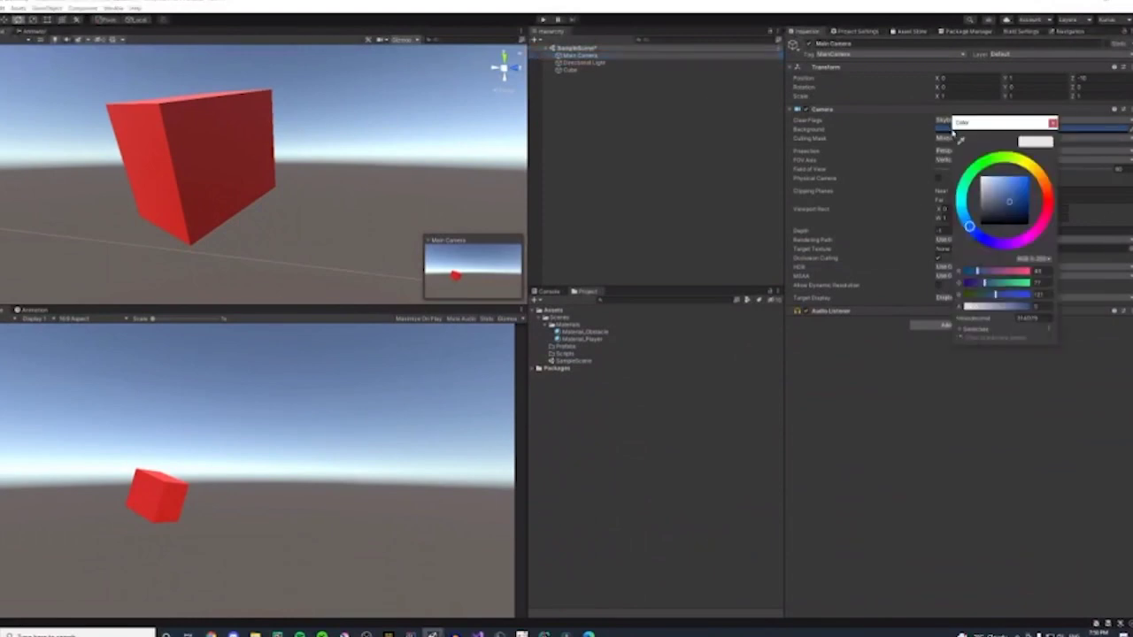
click(571, 59)
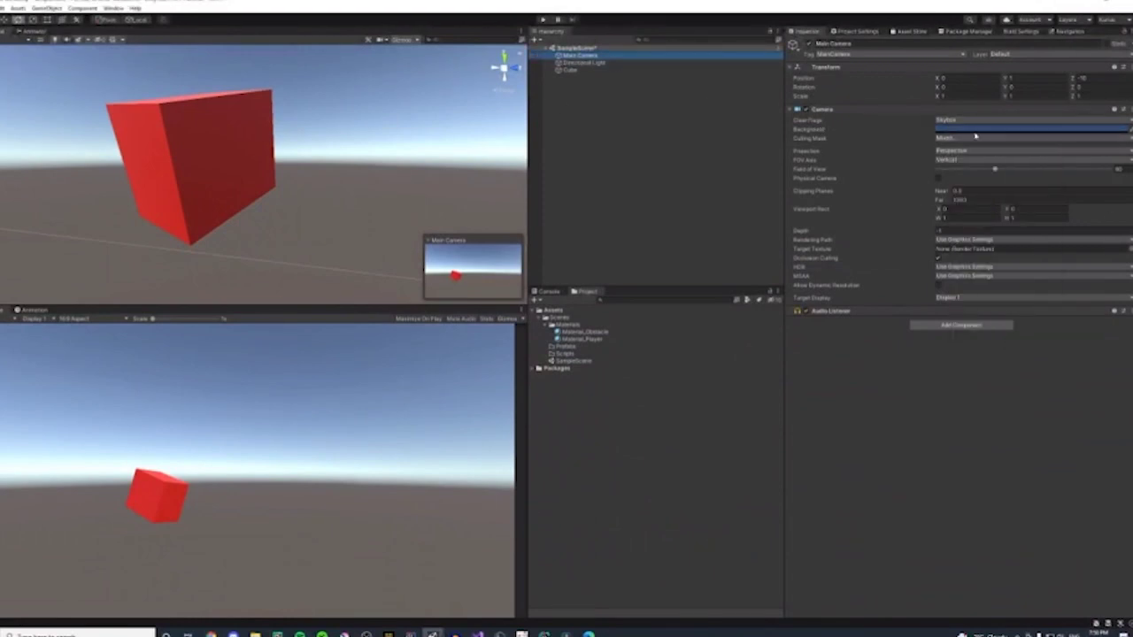
click(1127, 129)
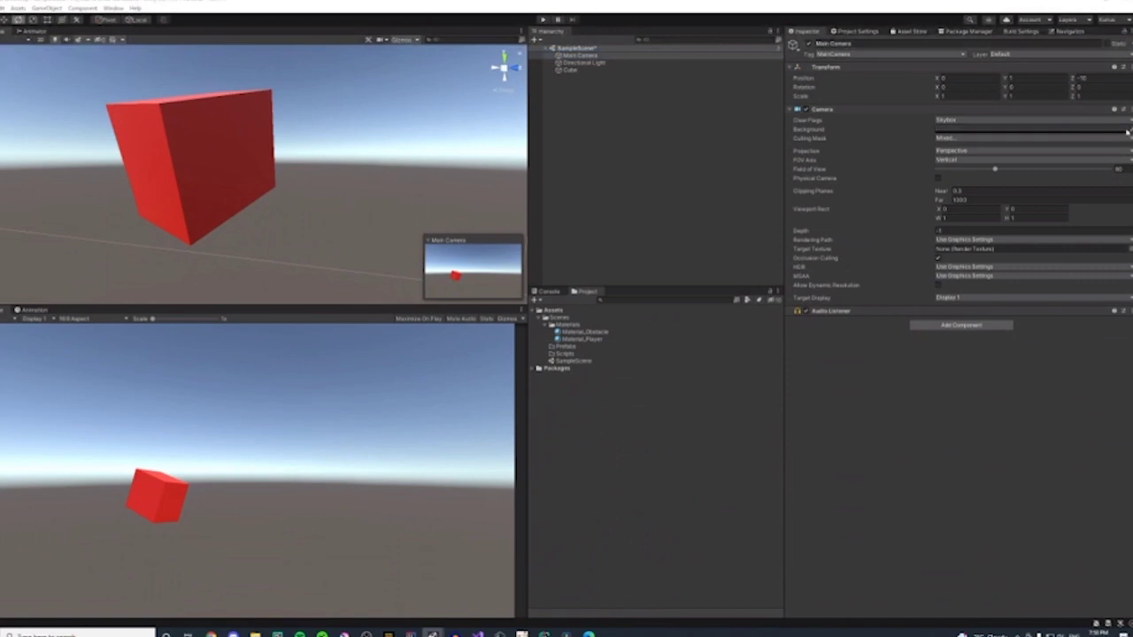
- Switch the Main Camera's Clear Flags to Depth only and set them back to Skybox
click(978, 121)
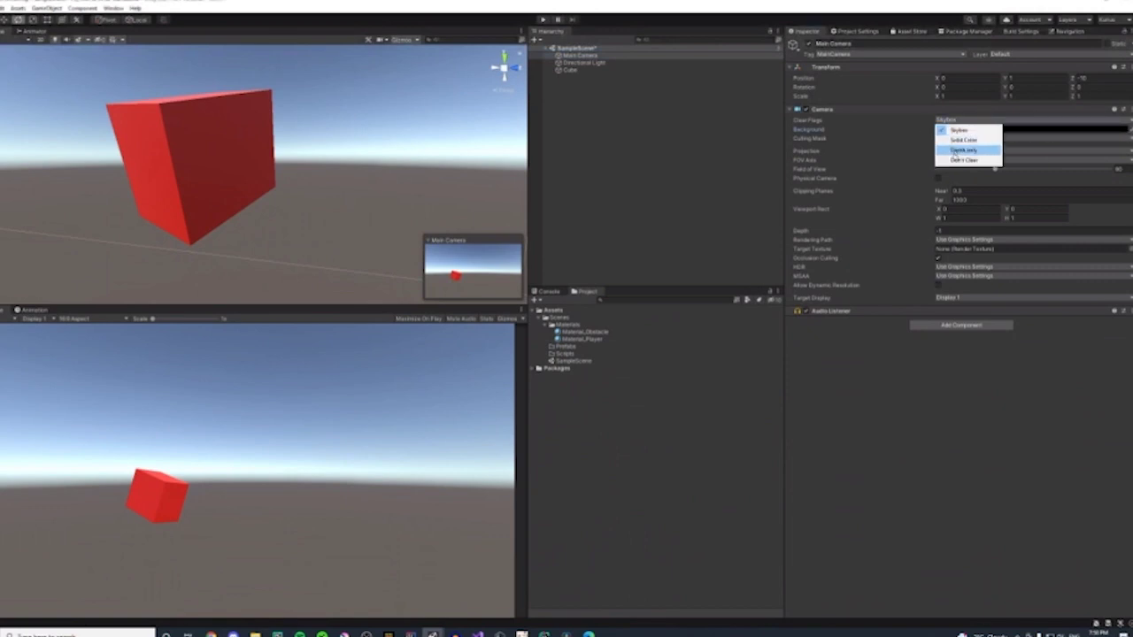
click(960, 150)
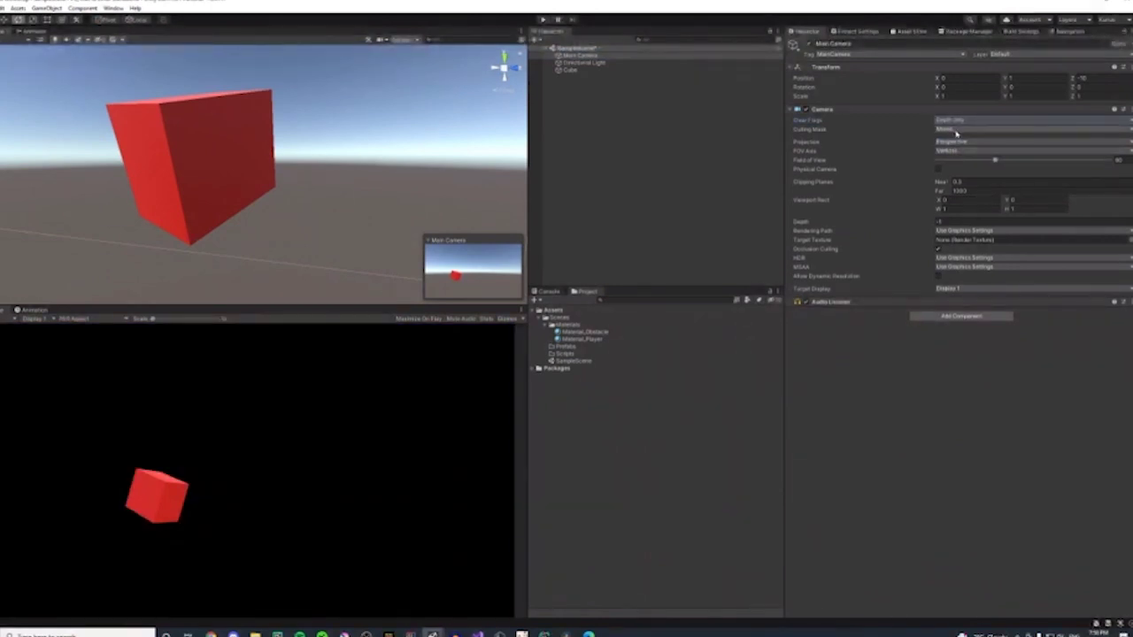
click(956, 121)
click(957, 126)
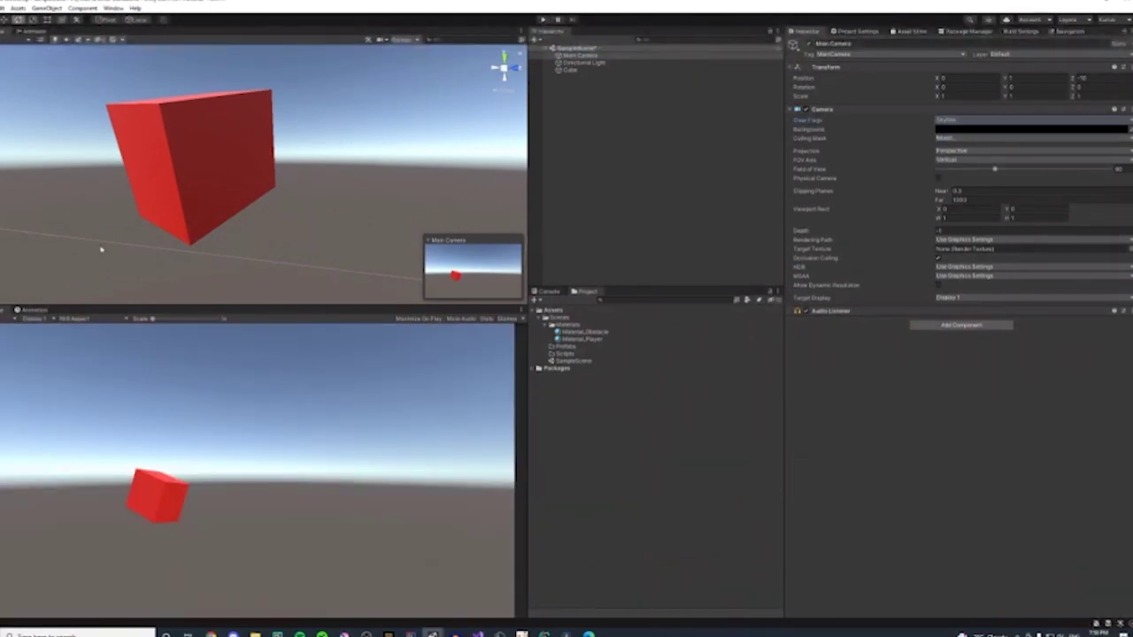
- Set the Main Camera's background color to bright cyan
right_drag(243, 197, 266, 197)
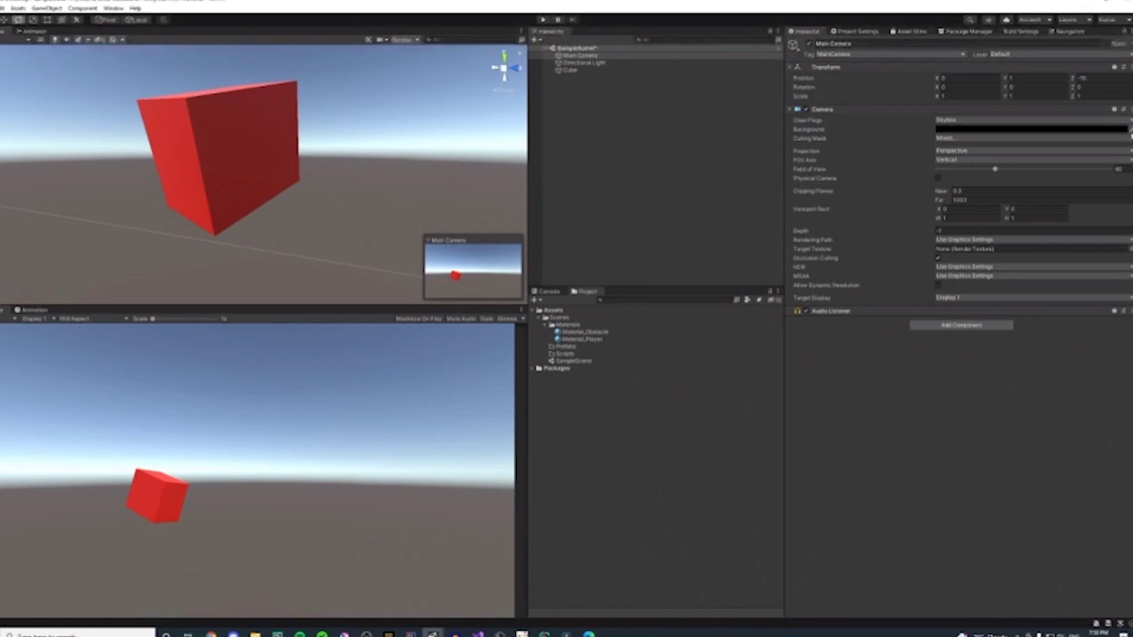
click(1130, 130)
click(1101, 131)
click(981, 131)
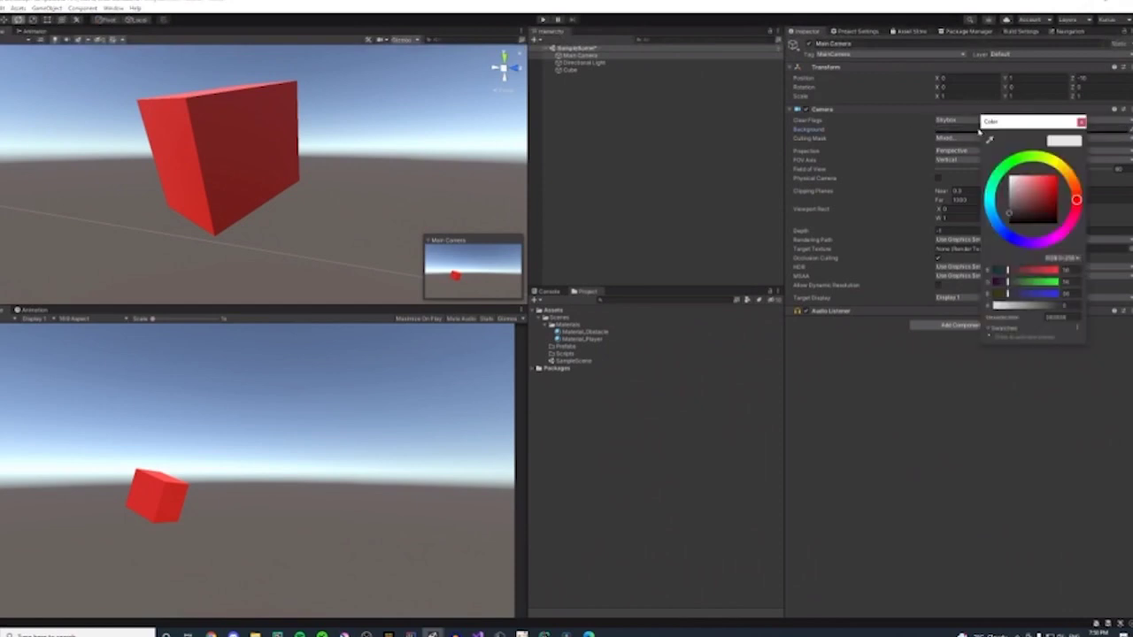
click(990, 203)
click(1023, 191)
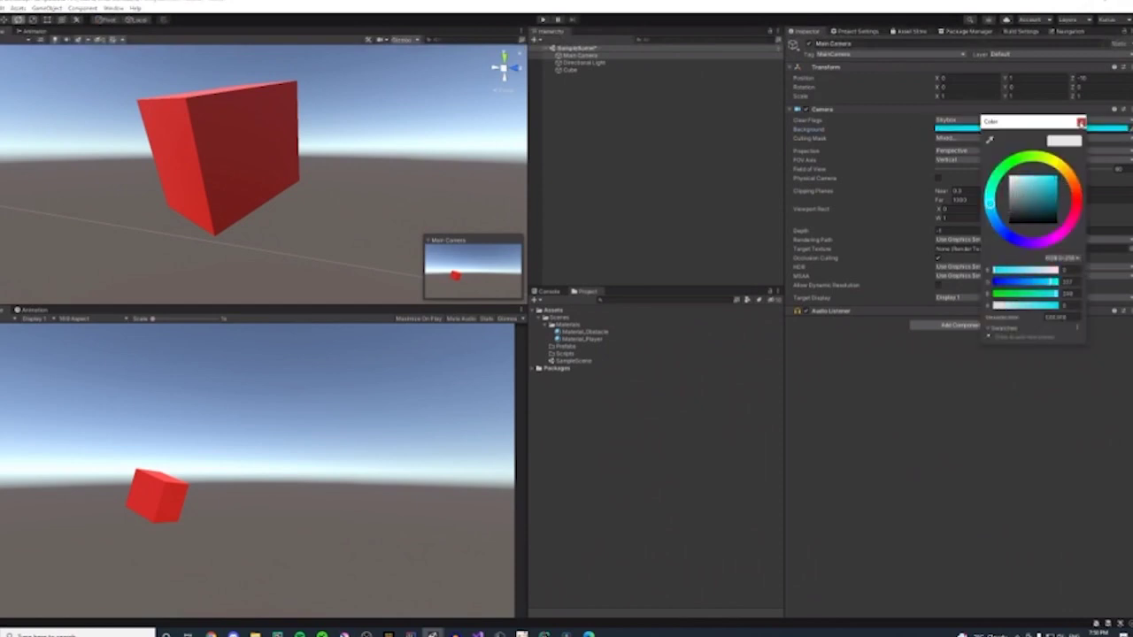
click(1081, 122)
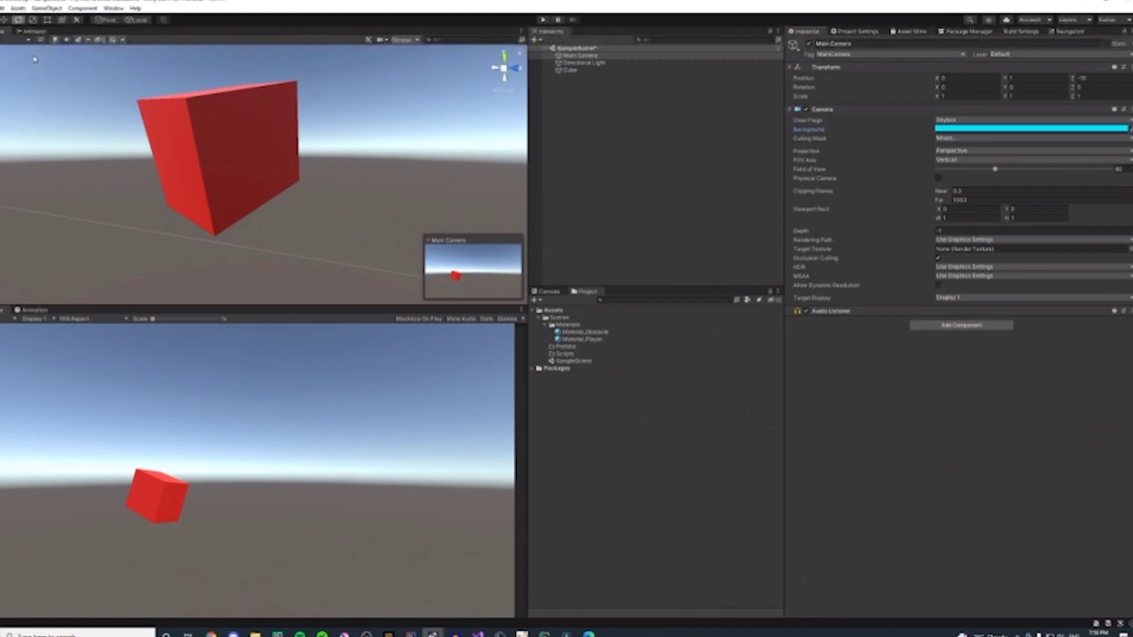
click(40, 40)
click(41, 40)
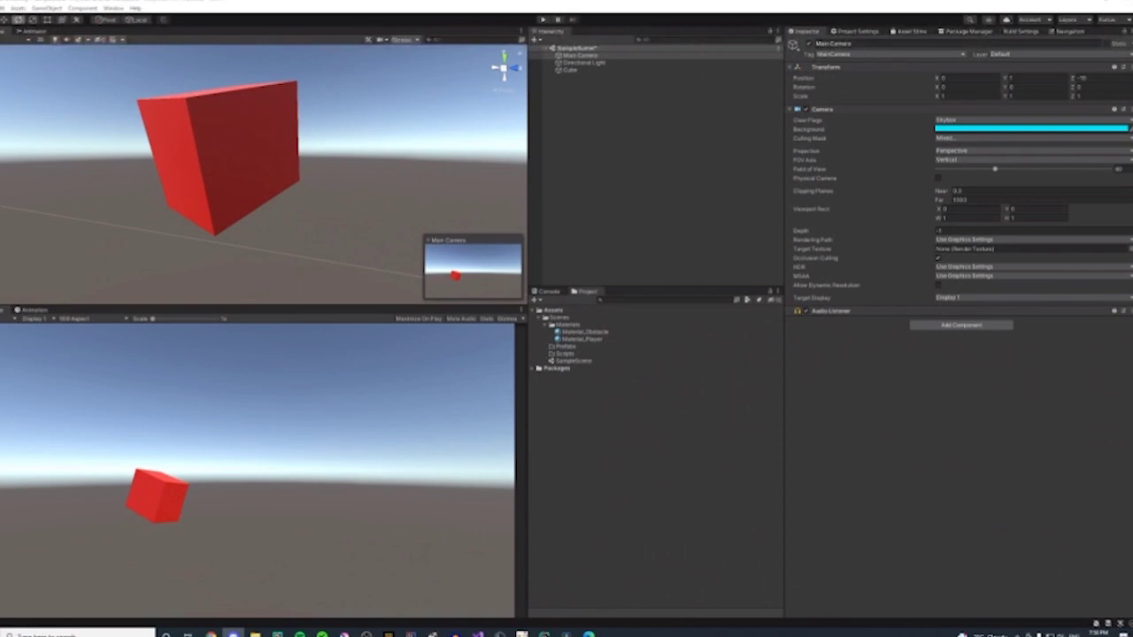
click(504, 70)
- Apply Material_Player to the selected cube through its component list
click(236, 139)
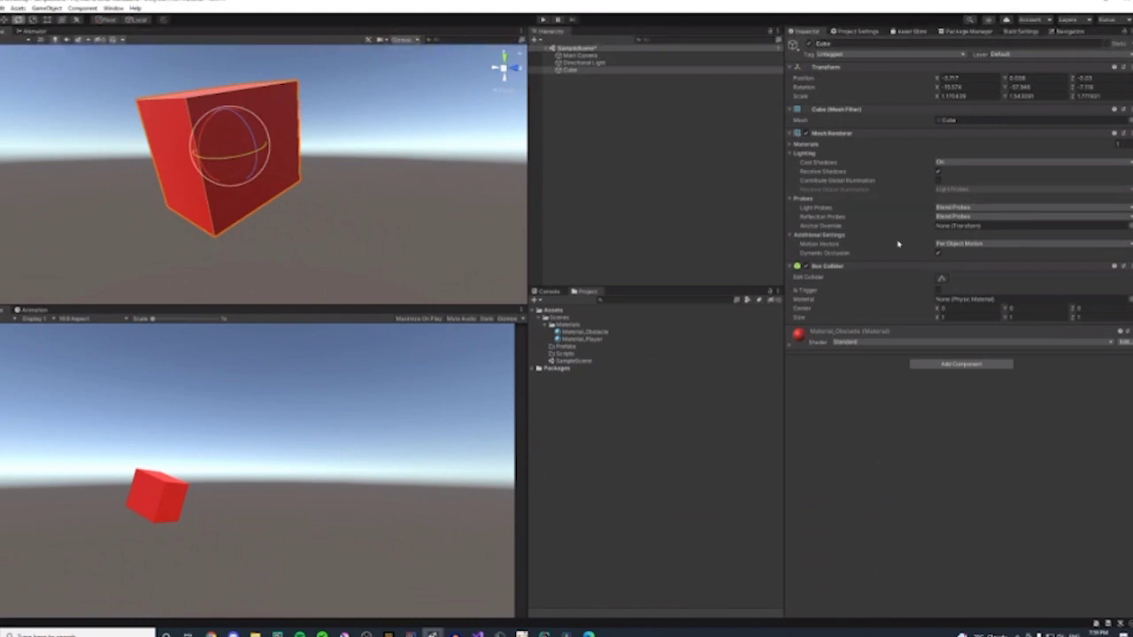
click(575, 340)
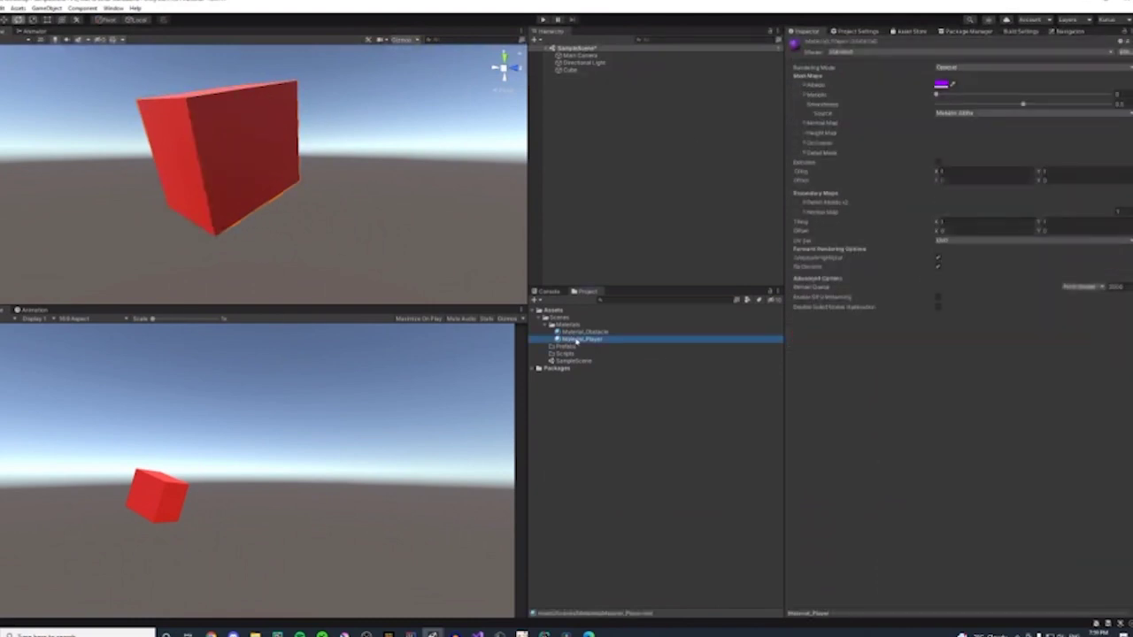
click(571, 70)
drag(584, 343, 949, 418)
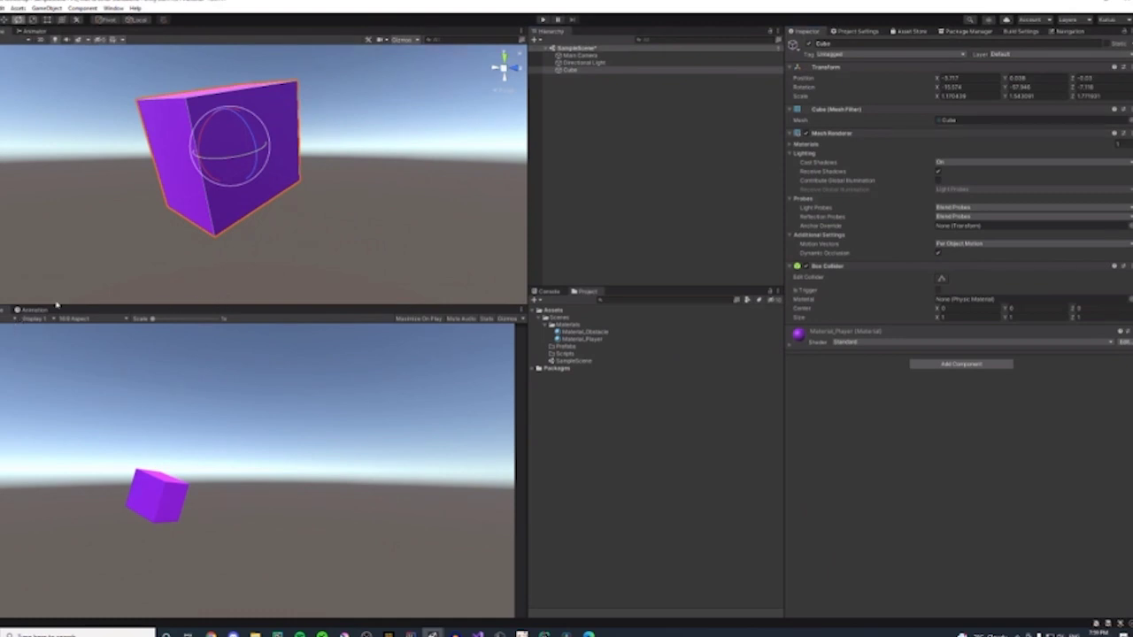
- Reapply Material_Obstacle to the cube and look through the shaders available for it
click(568, 339)
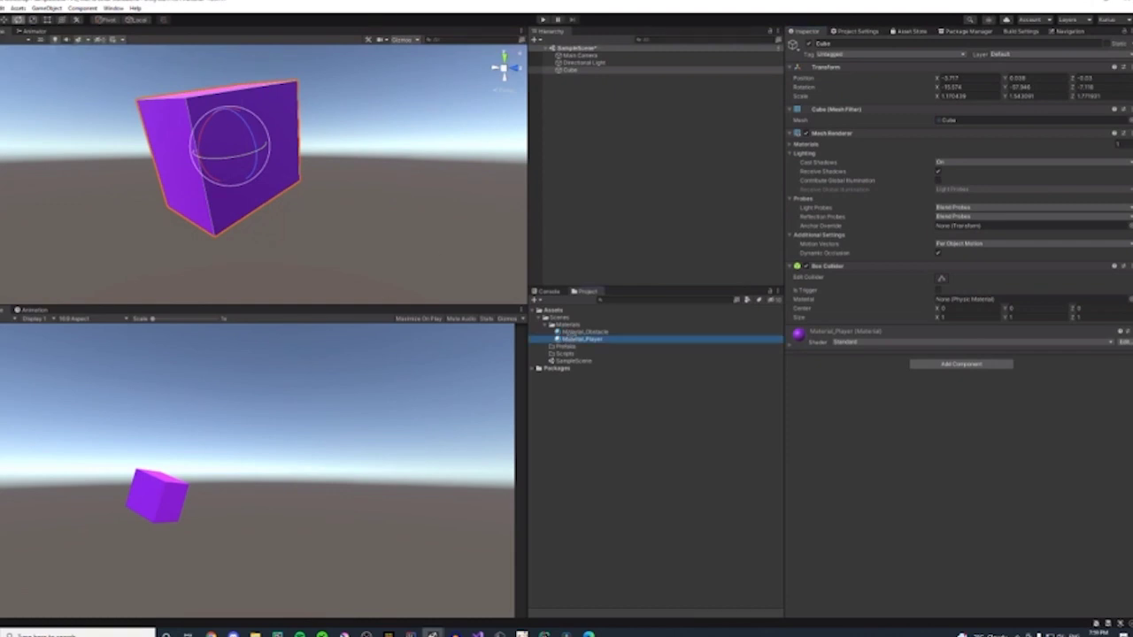
drag(572, 332, 867, 389)
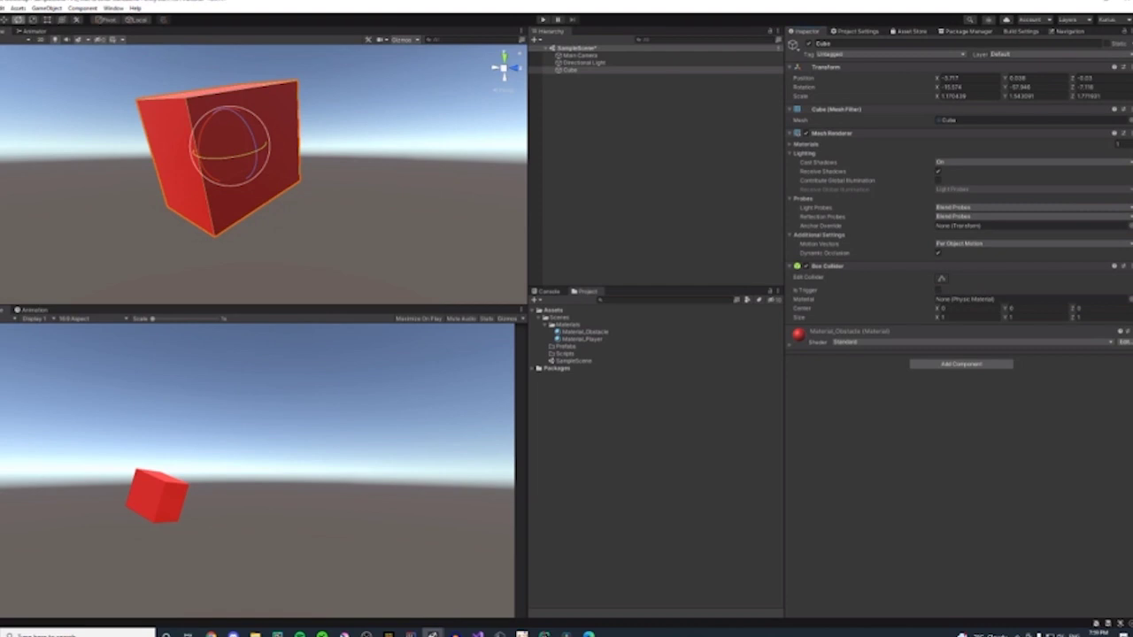
click(848, 342)
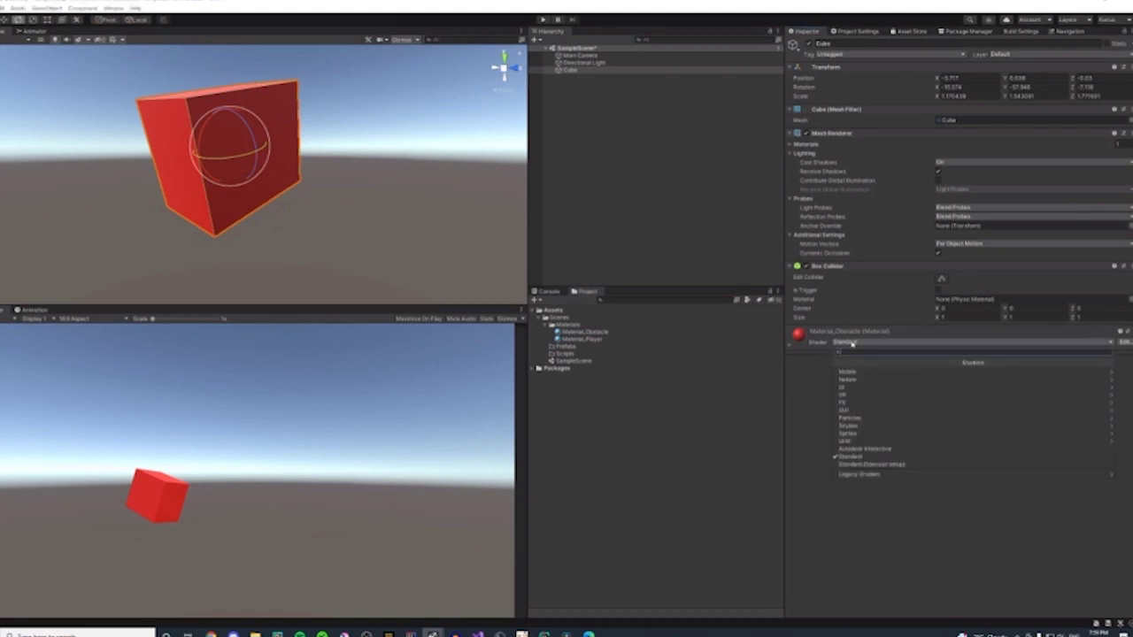
click(812, 349)
- Create a second cube in the scene
right_click(585, 88)
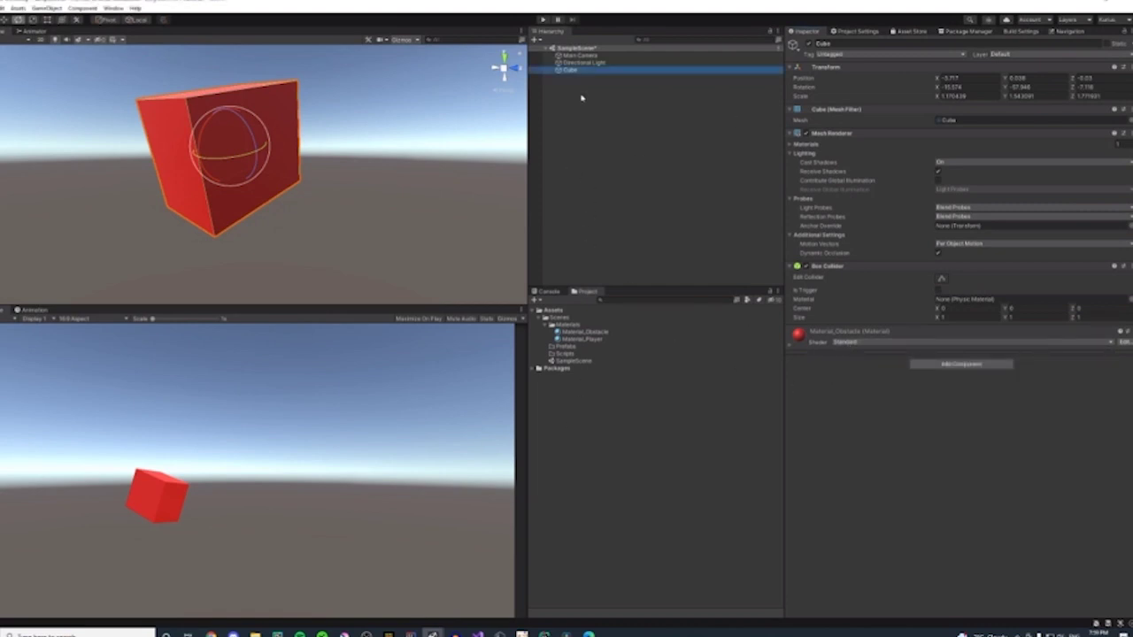
mouse_move(622, 213)
click(695, 214)
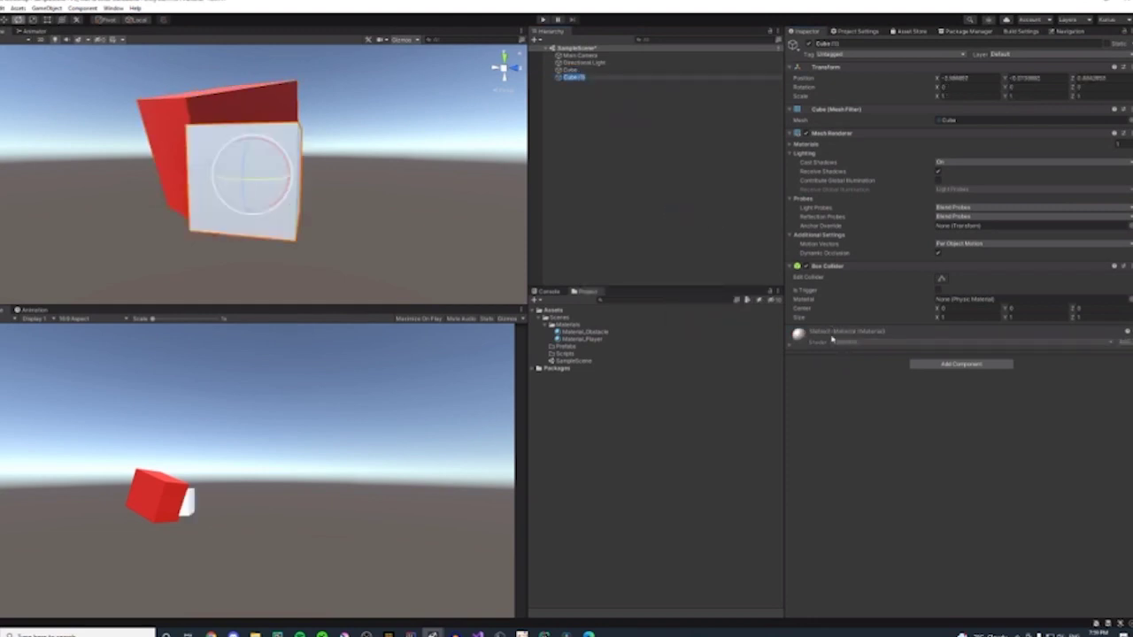
- Examine the new cube's default material properties and the Standard shader it uses
click(1111, 333)
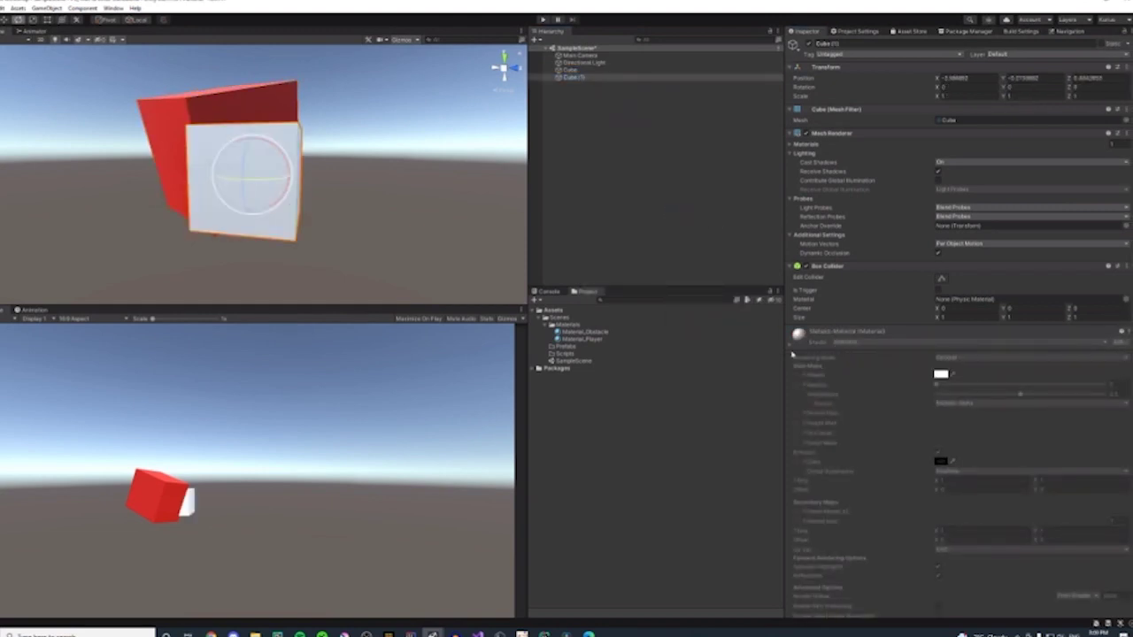
click(1128, 332)
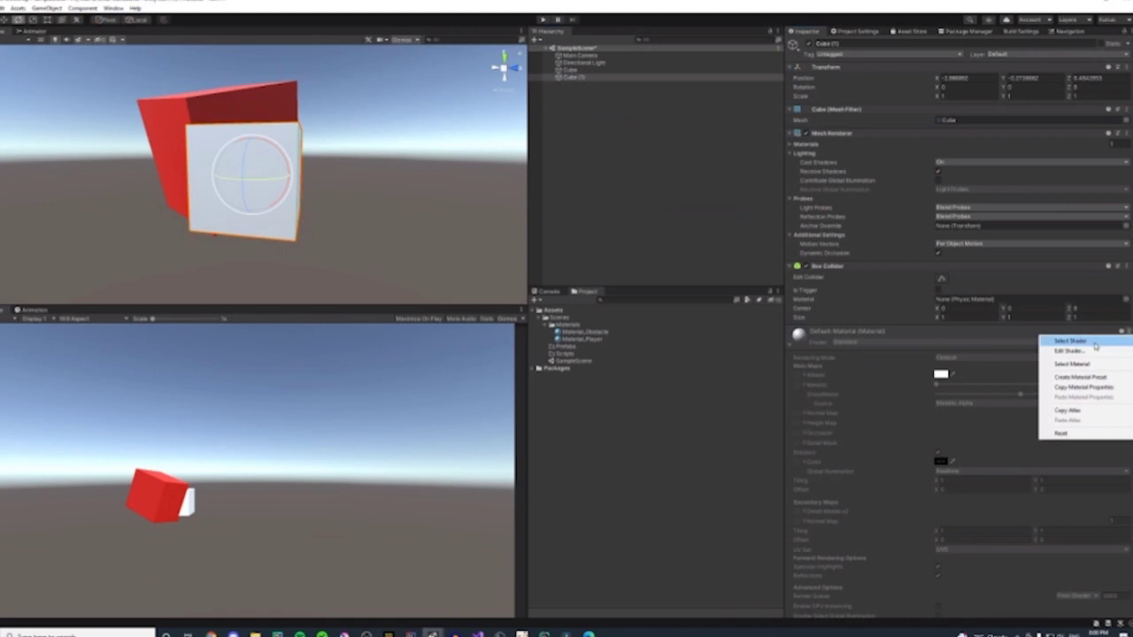
click(1091, 345)
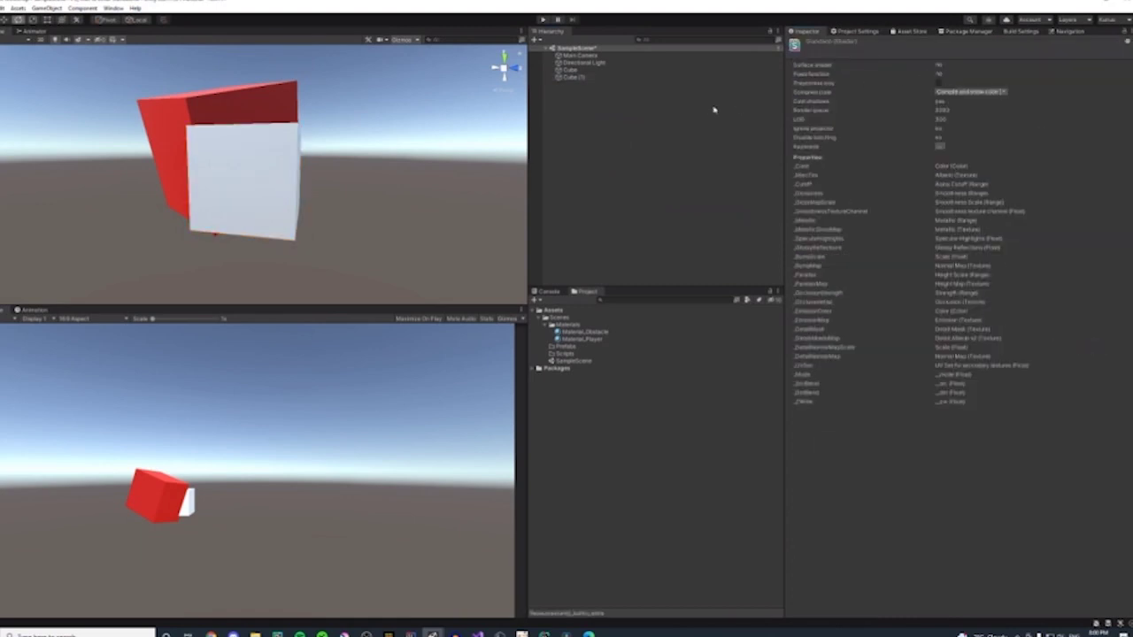
click(589, 78)
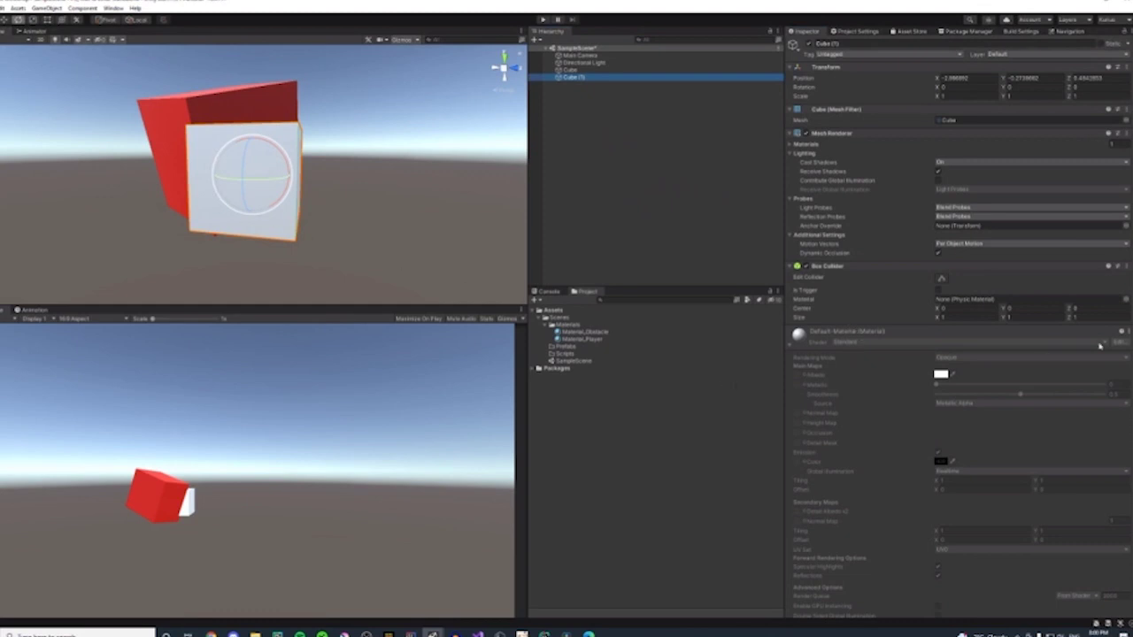
click(792, 343)
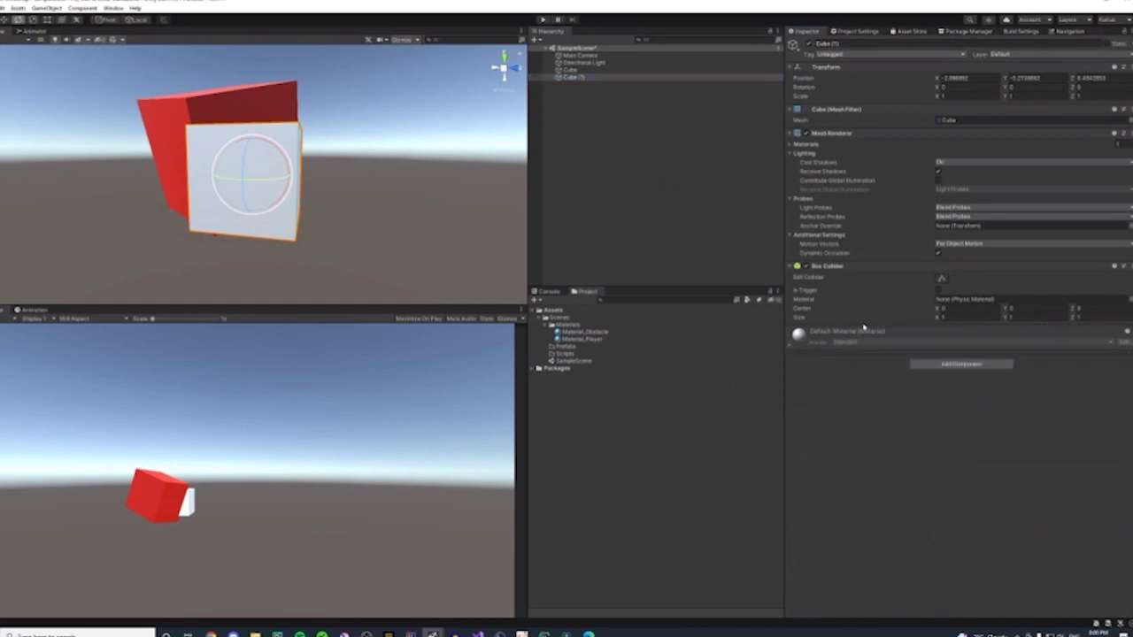
click(1063, 344)
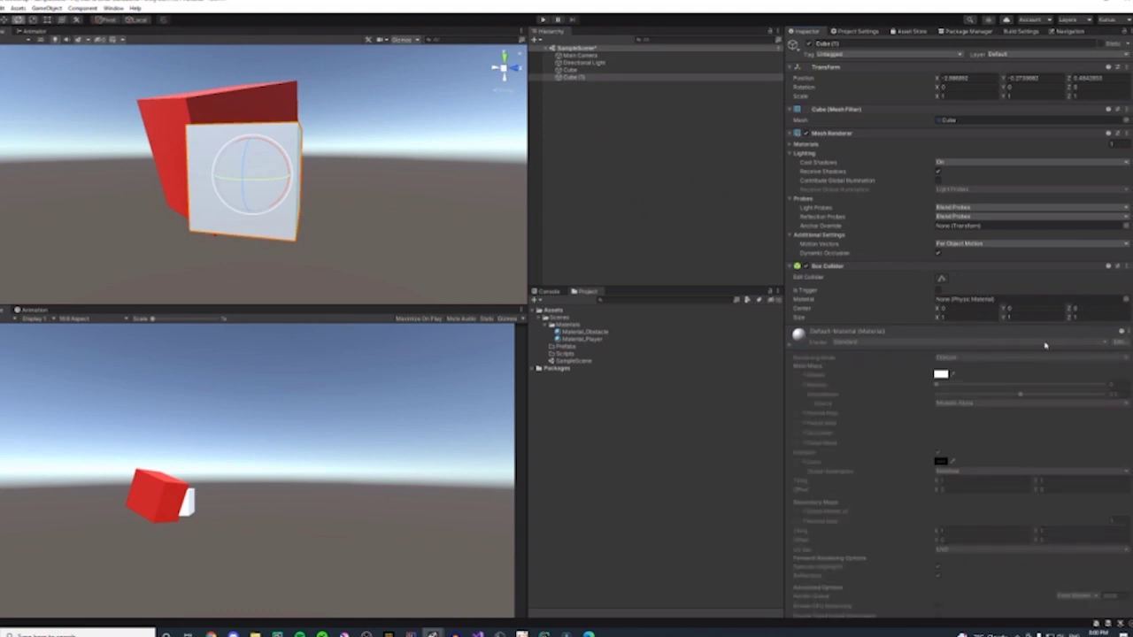
- Try to select the material asset behind the second cube's default material, and look through its properties
right_click(891, 346)
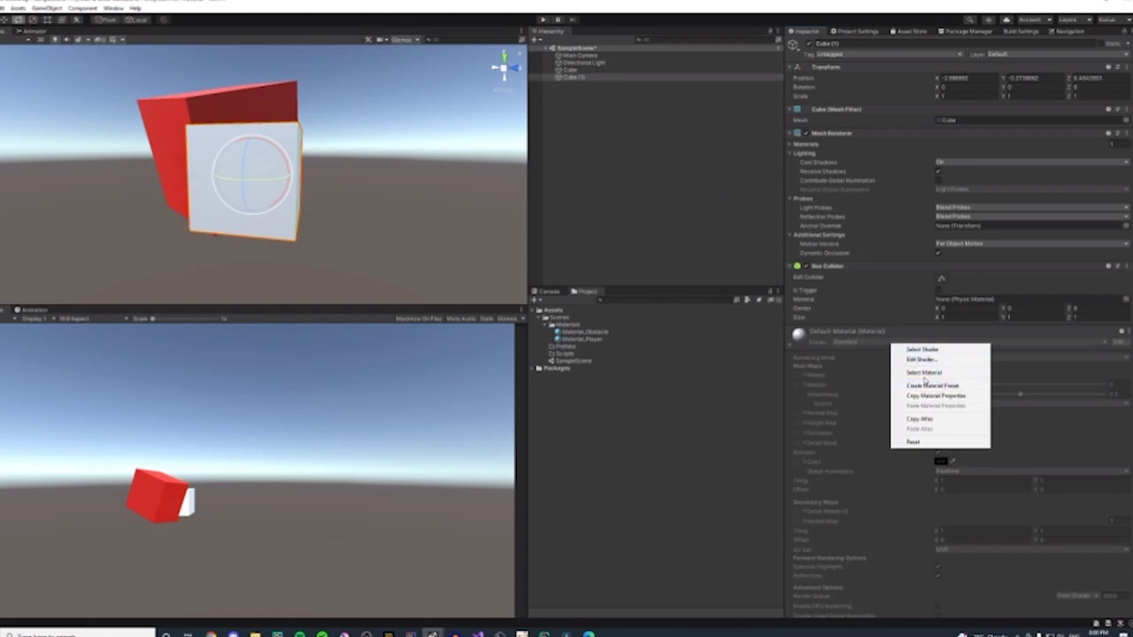
click(925, 376)
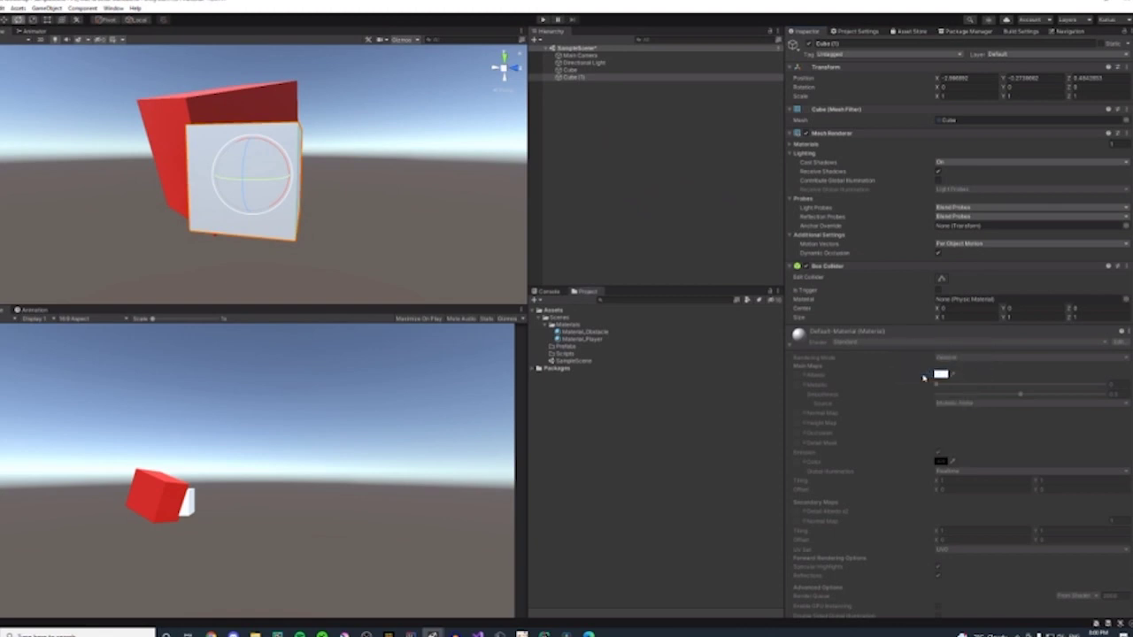
click(1122, 332)
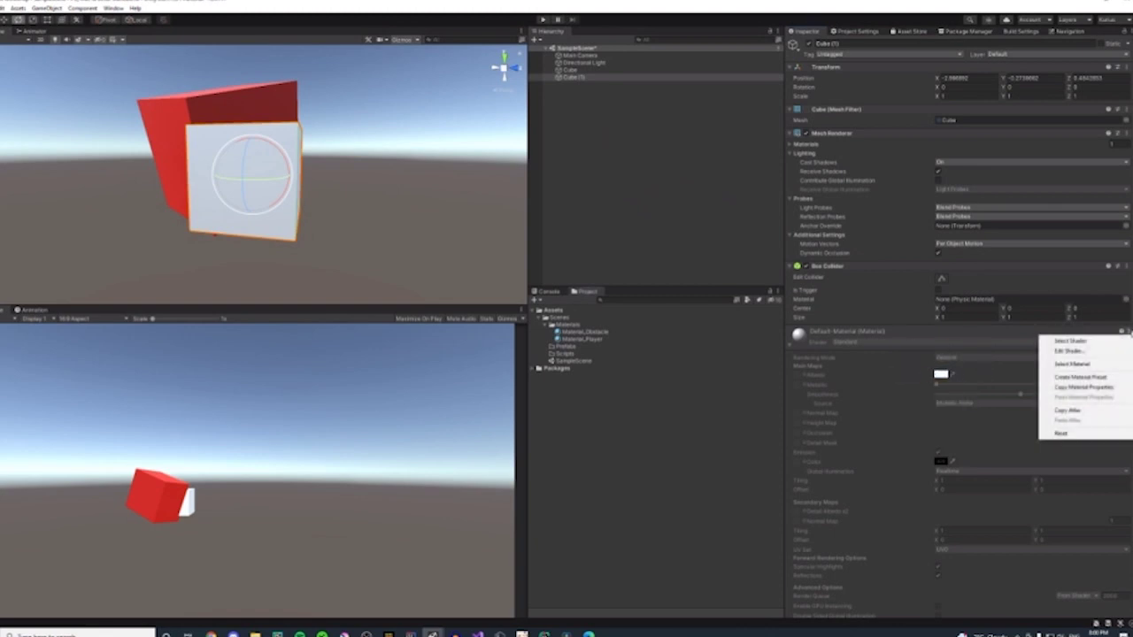
click(1077, 366)
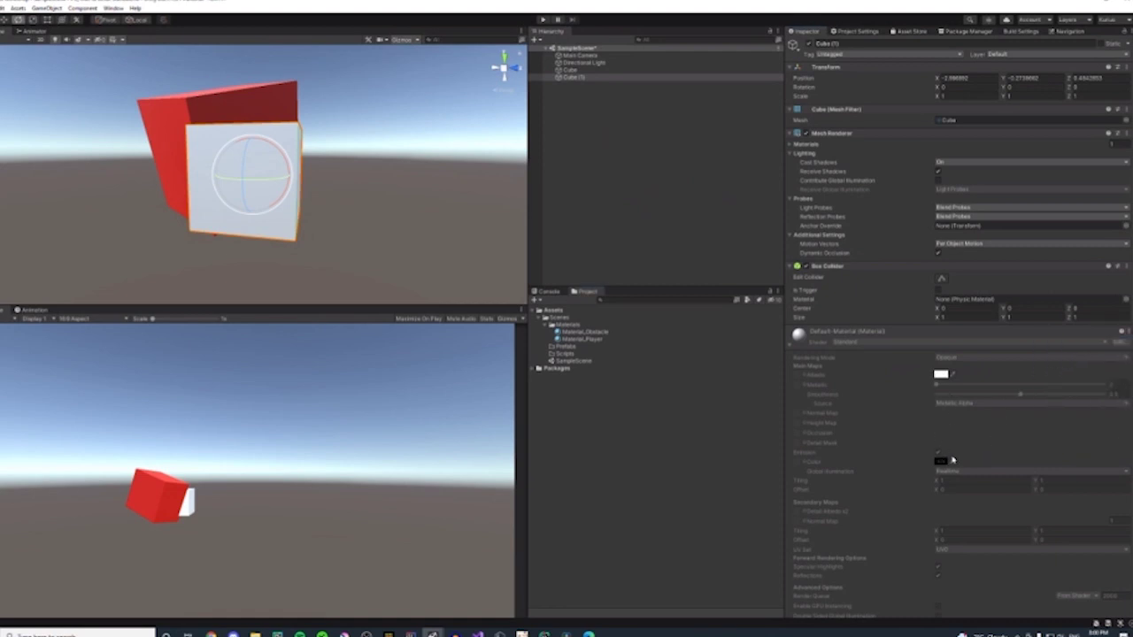
scroll(936, 457, down, 1)
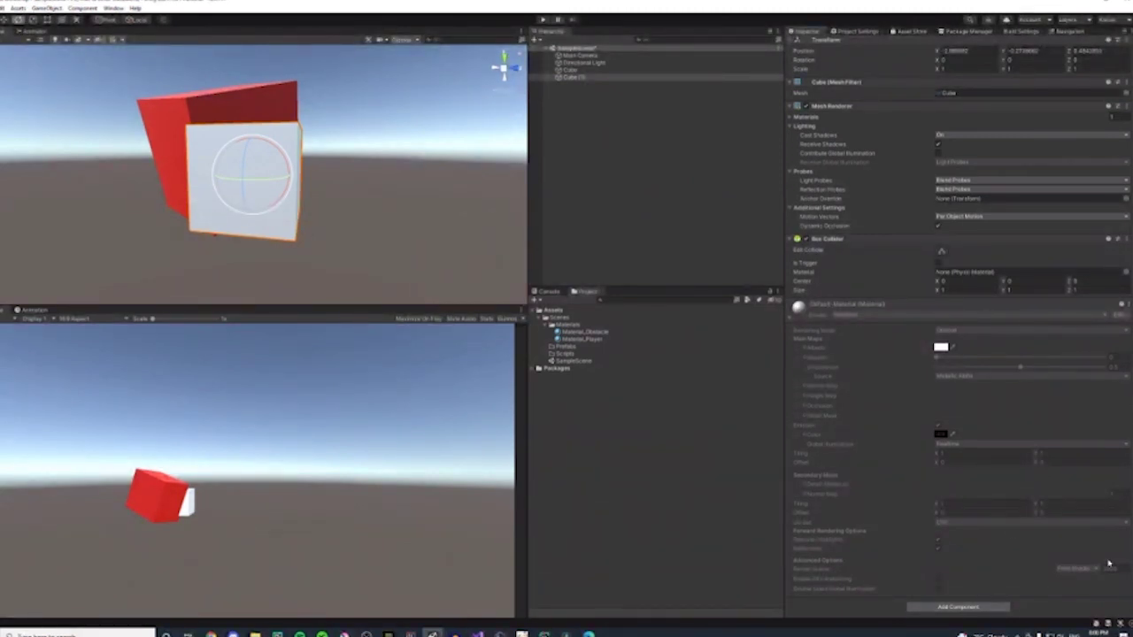
click(944, 310)
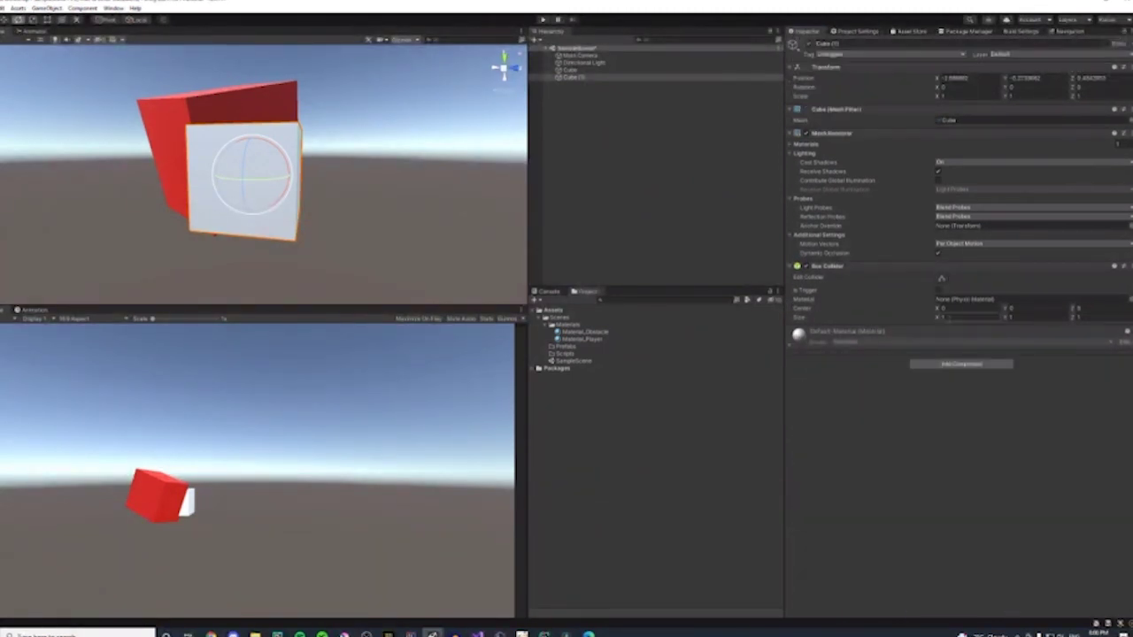
click(792, 348)
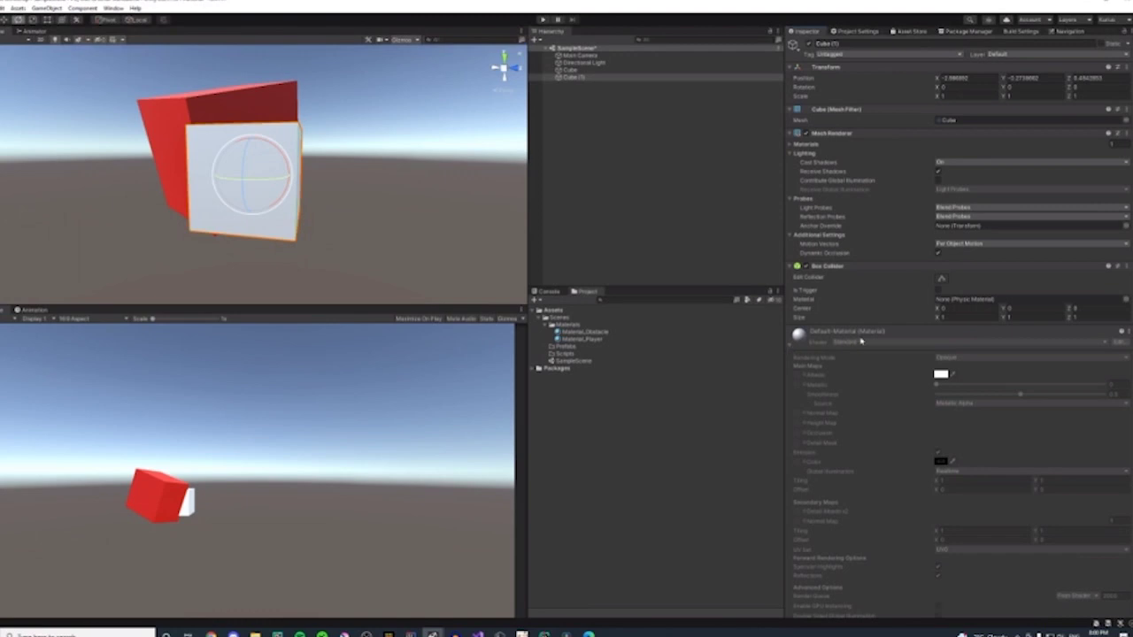
- Try to create a material preset from the second cube's default material
click(1122, 332)
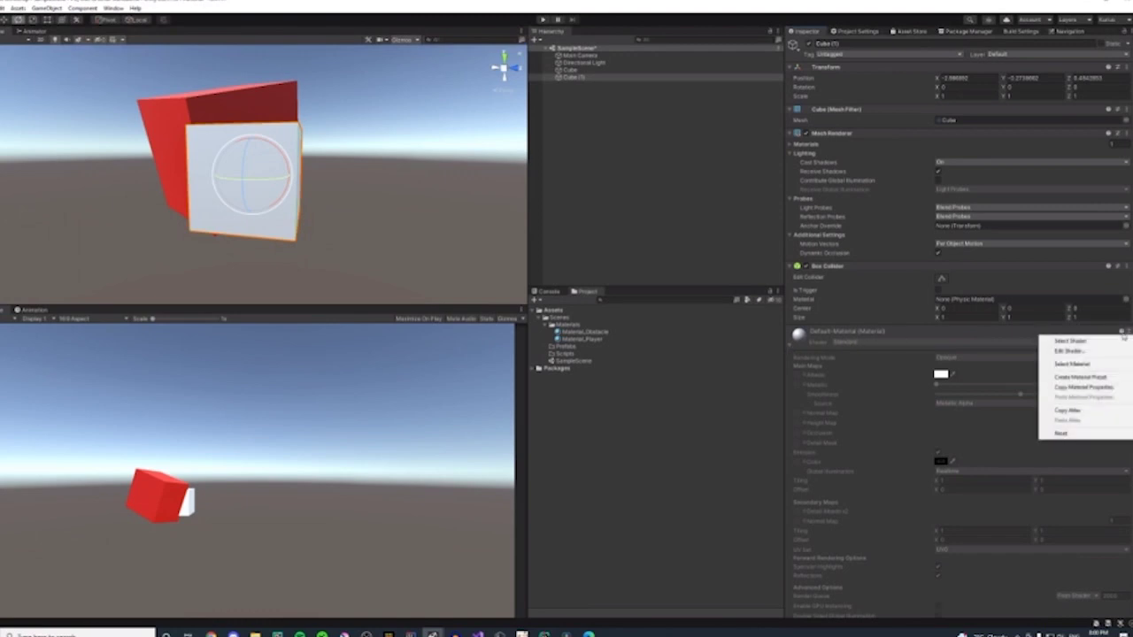
click(1080, 378)
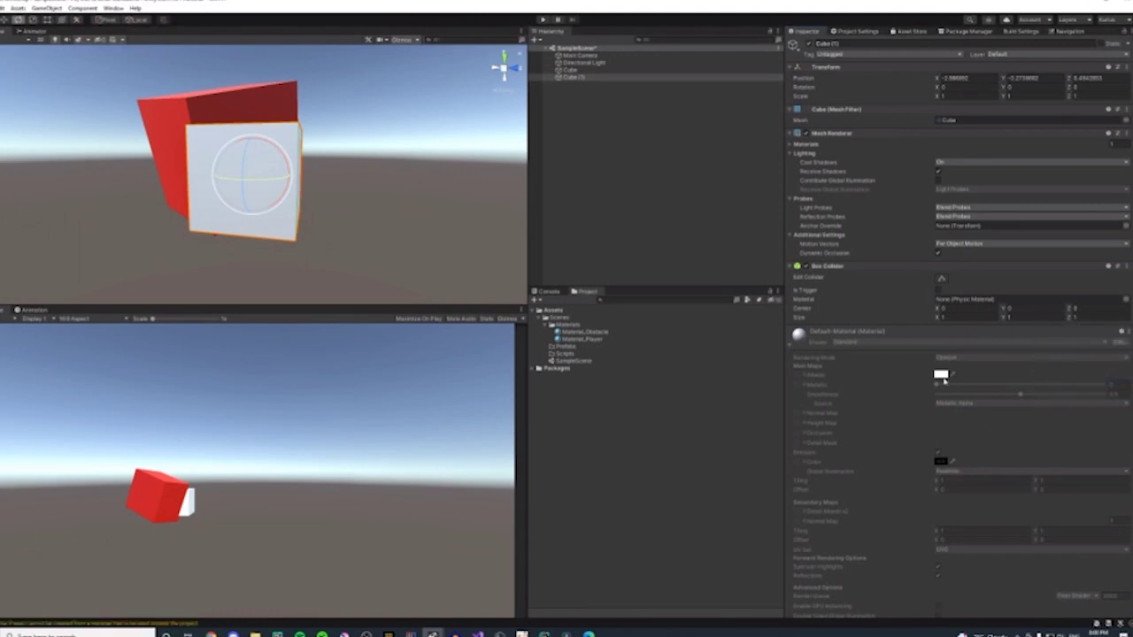
click(657, 380)
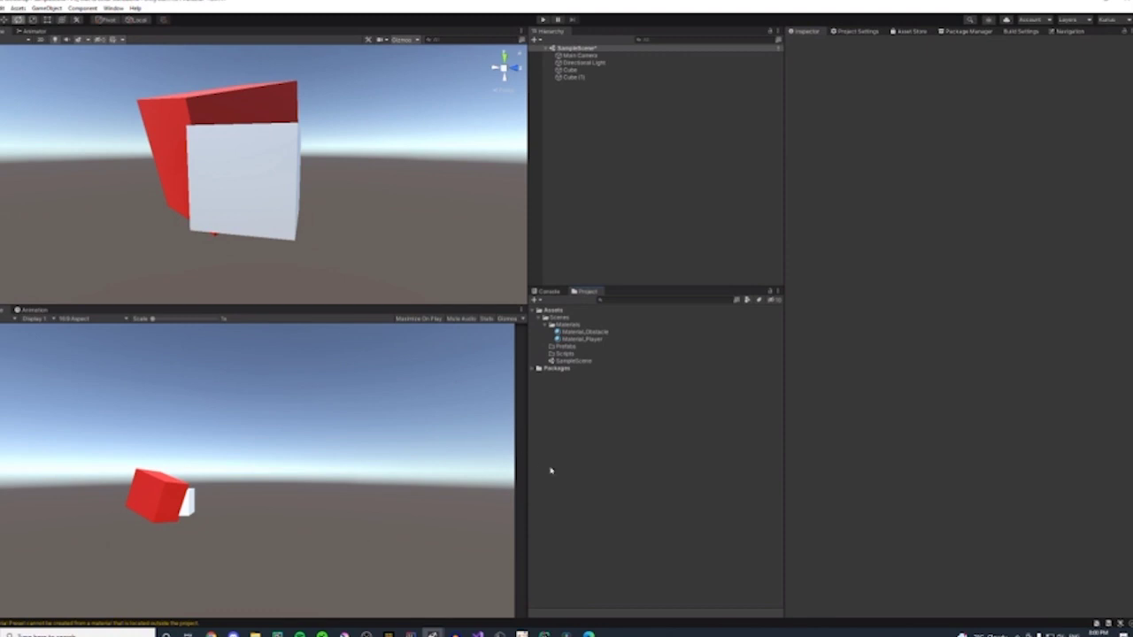
- Reset the default material on the second cube
click(242, 140)
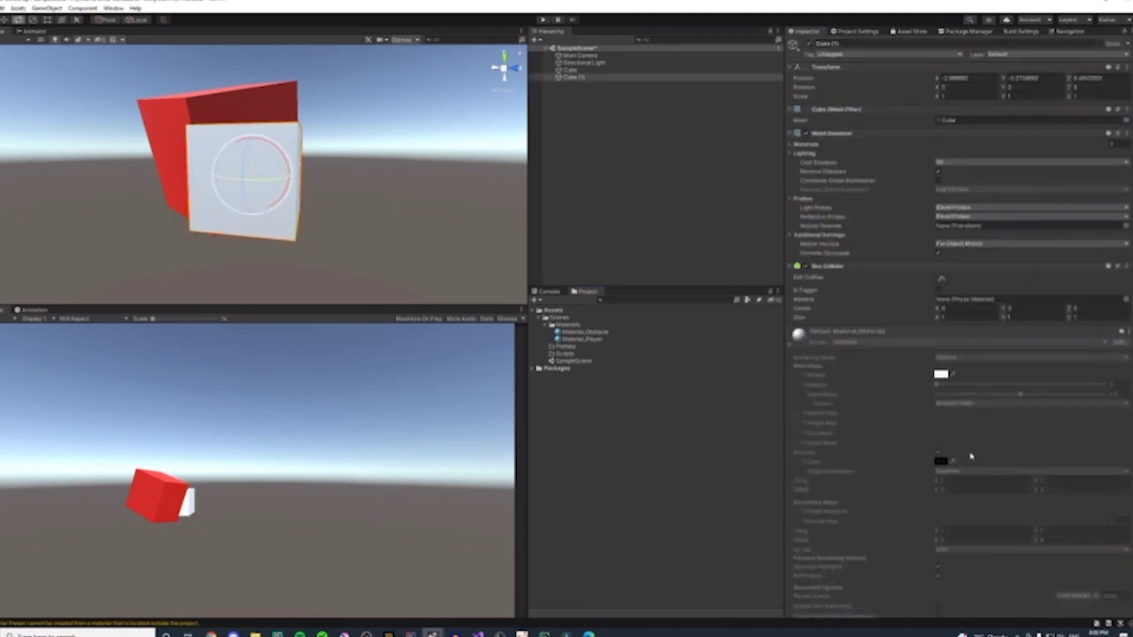
scroll(971, 455, down, 1)
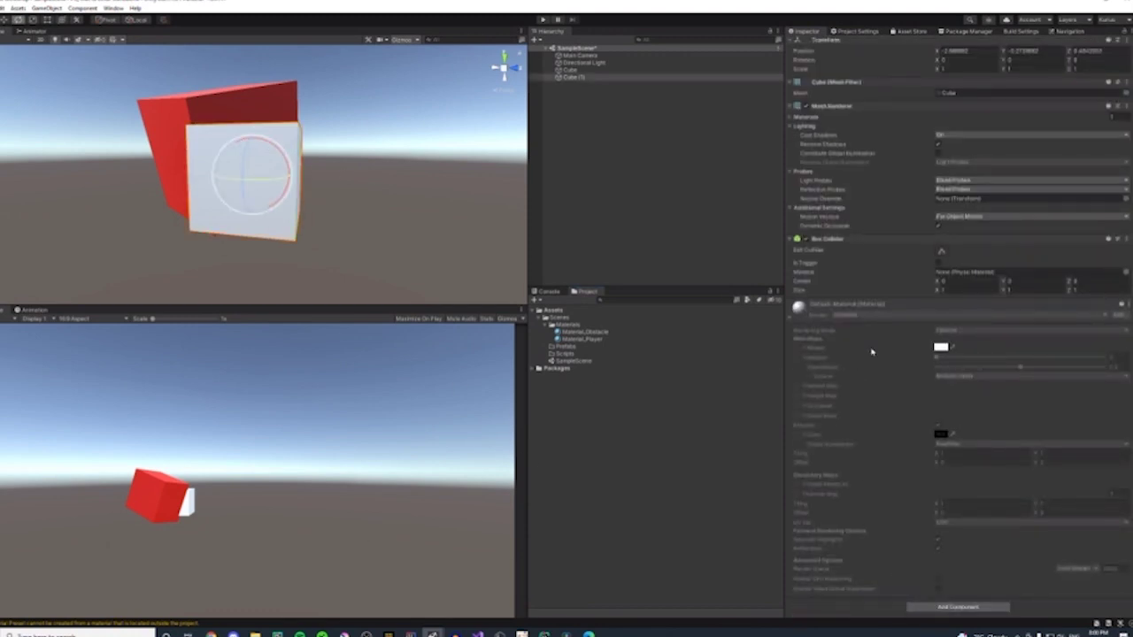
click(1126, 303)
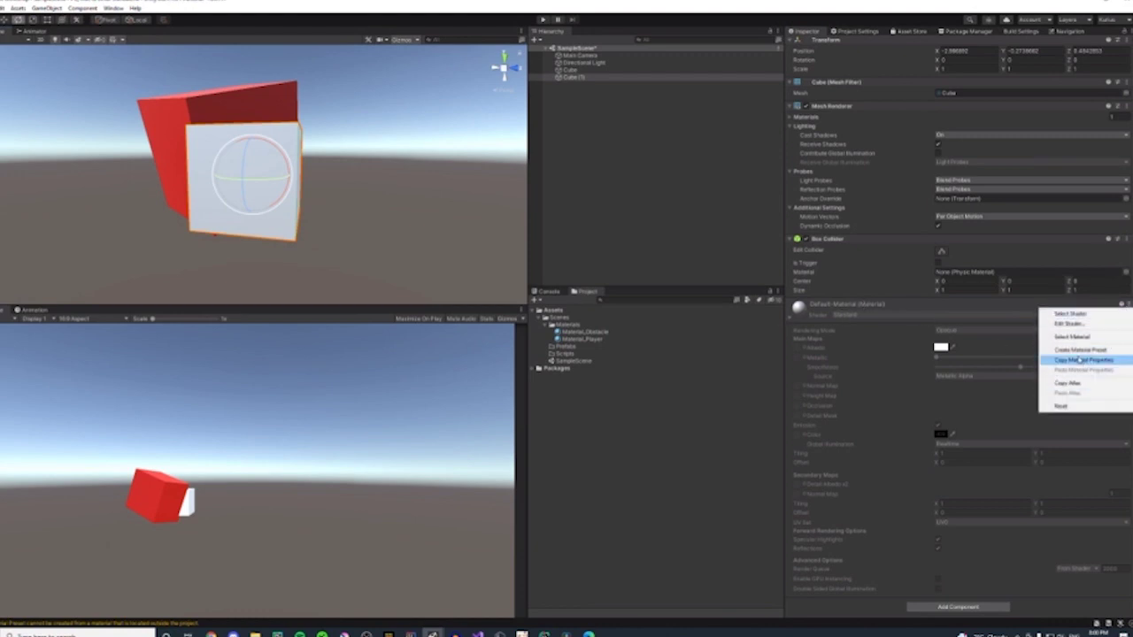
click(1074, 405)
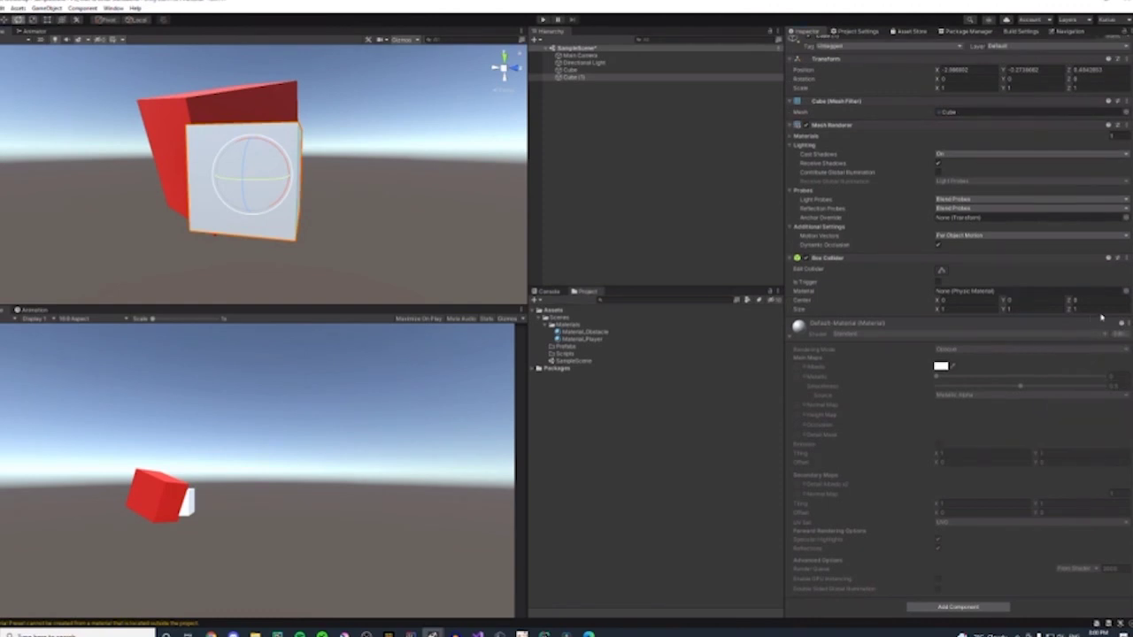
- Inspect the Standard shader used by the second cube's default material, and try again to select the material itself
click(1127, 323)
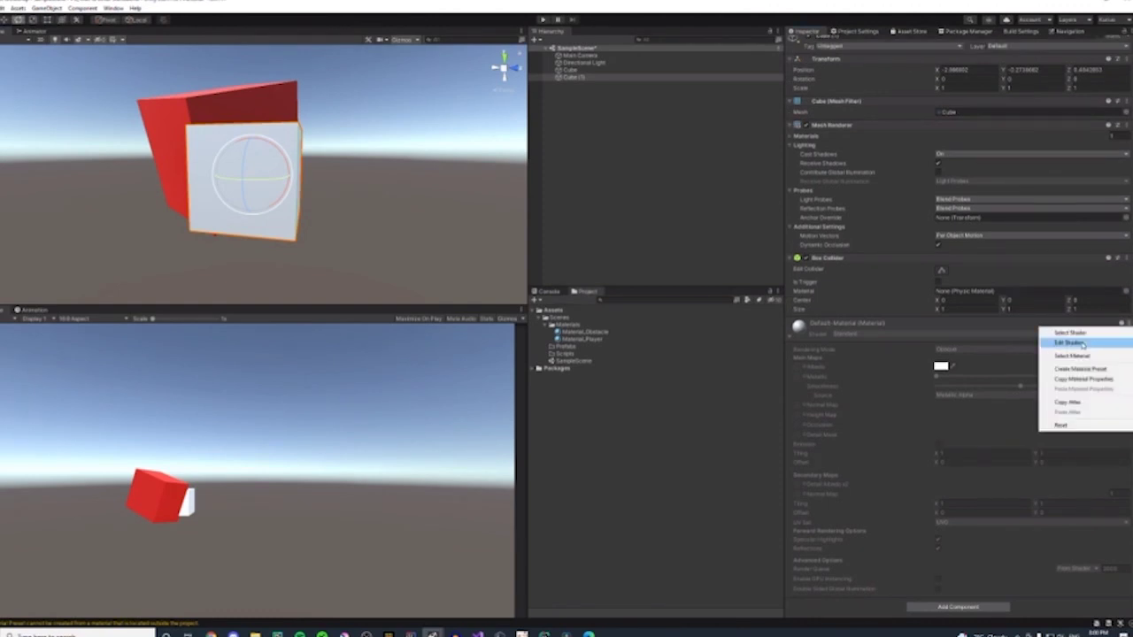
click(1086, 335)
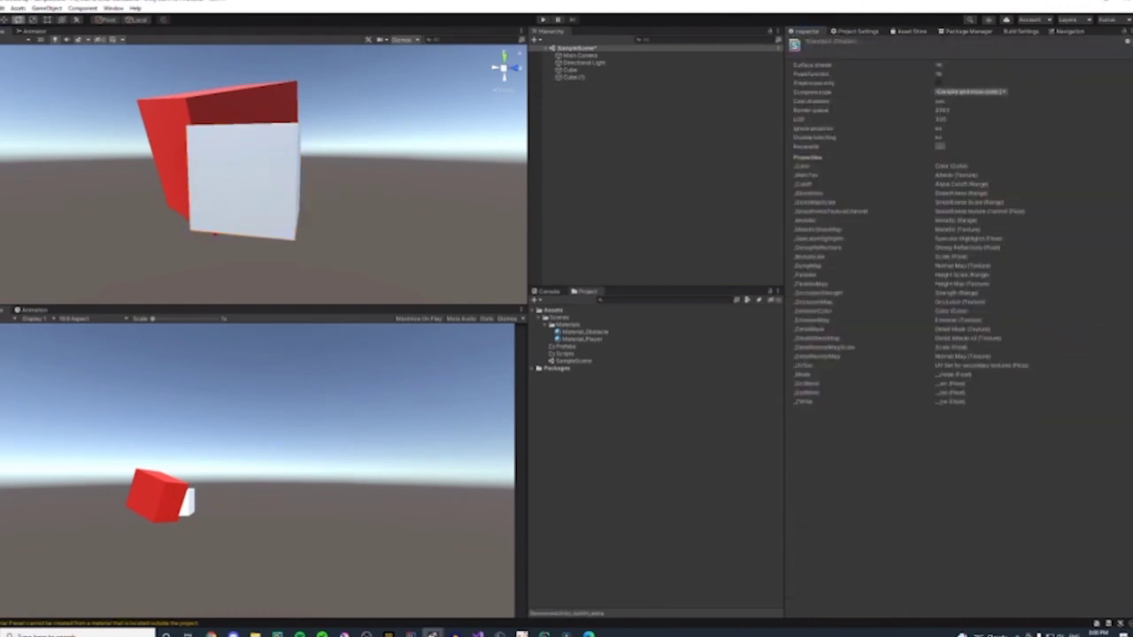
click(573, 77)
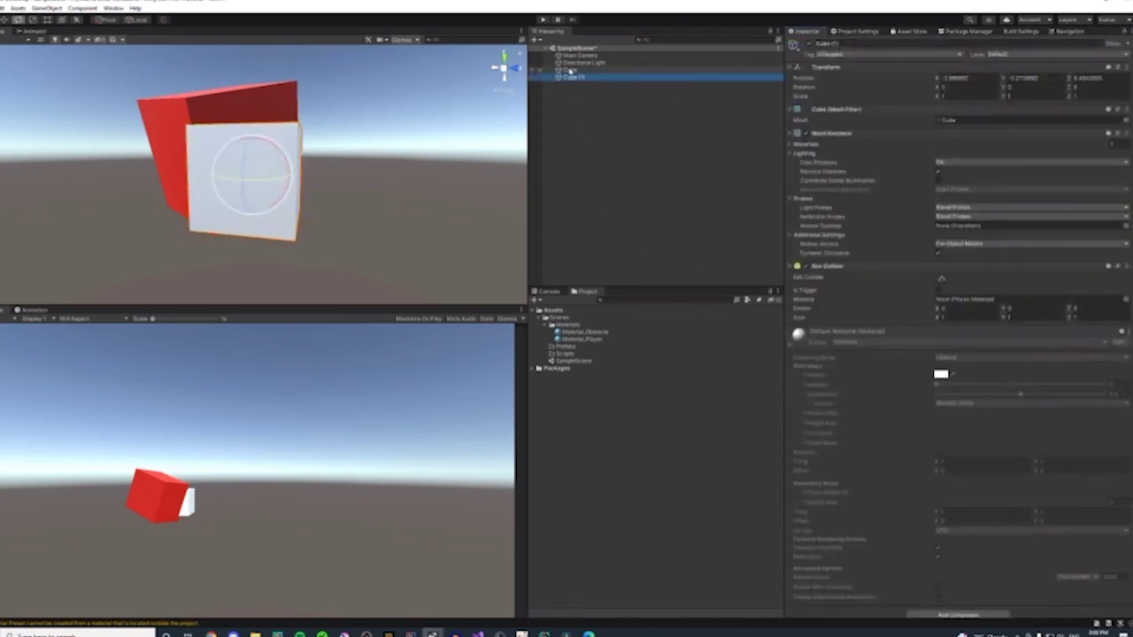
click(790, 345)
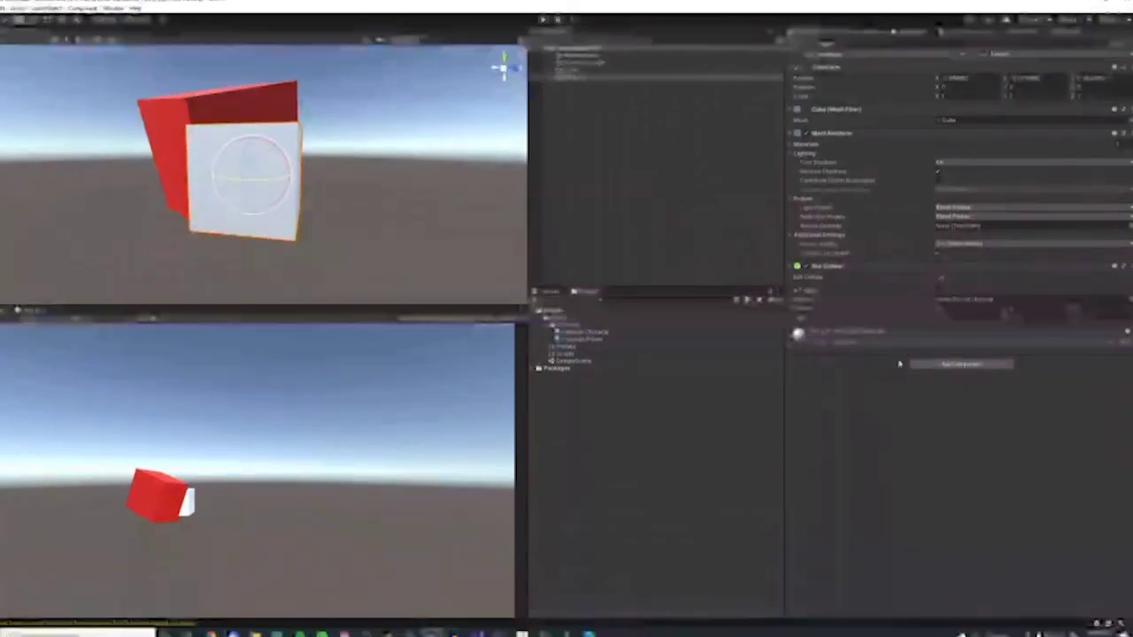
click(1126, 331)
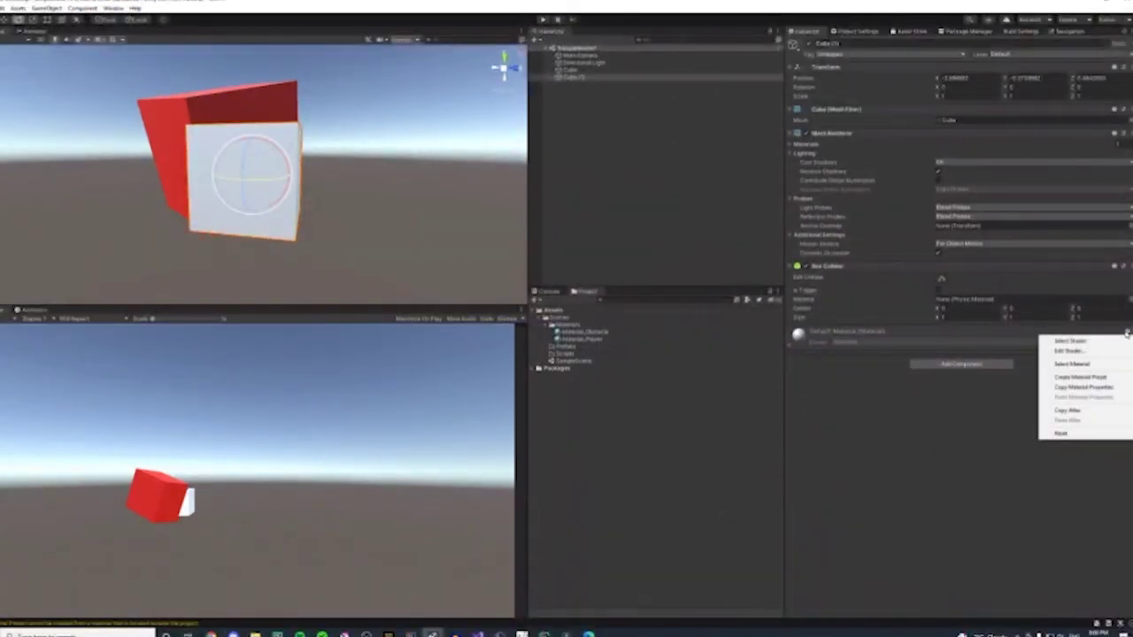
click(1091, 368)
- Look at Material_Player and Material_Obstacle in the Materials folder, checking Material_Obstacle's properties
click(565, 341)
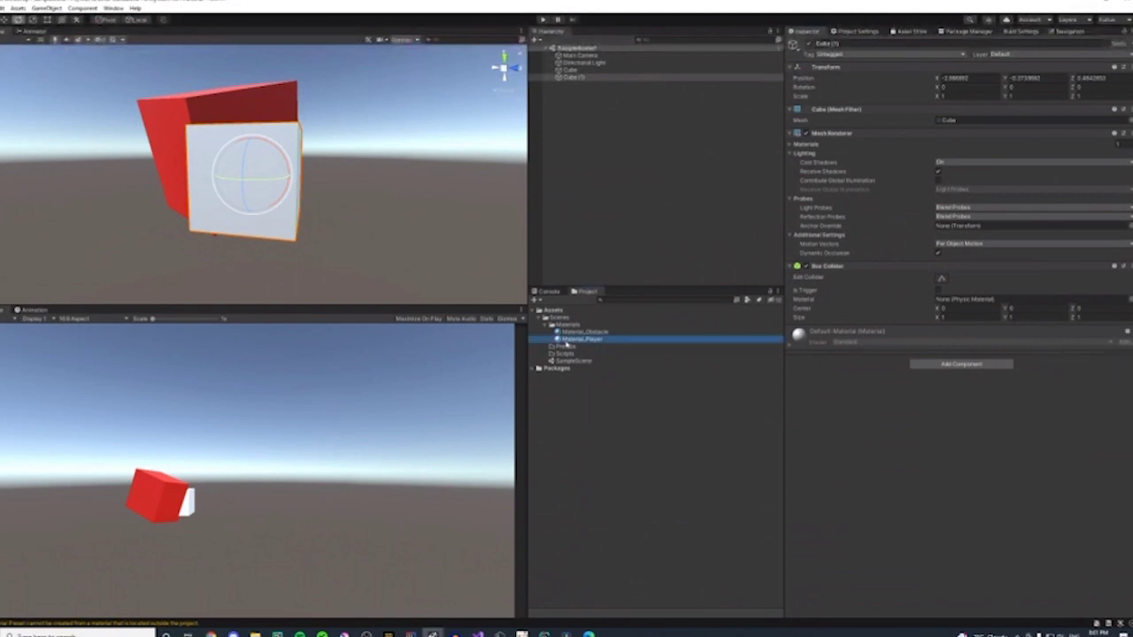
click(571, 333)
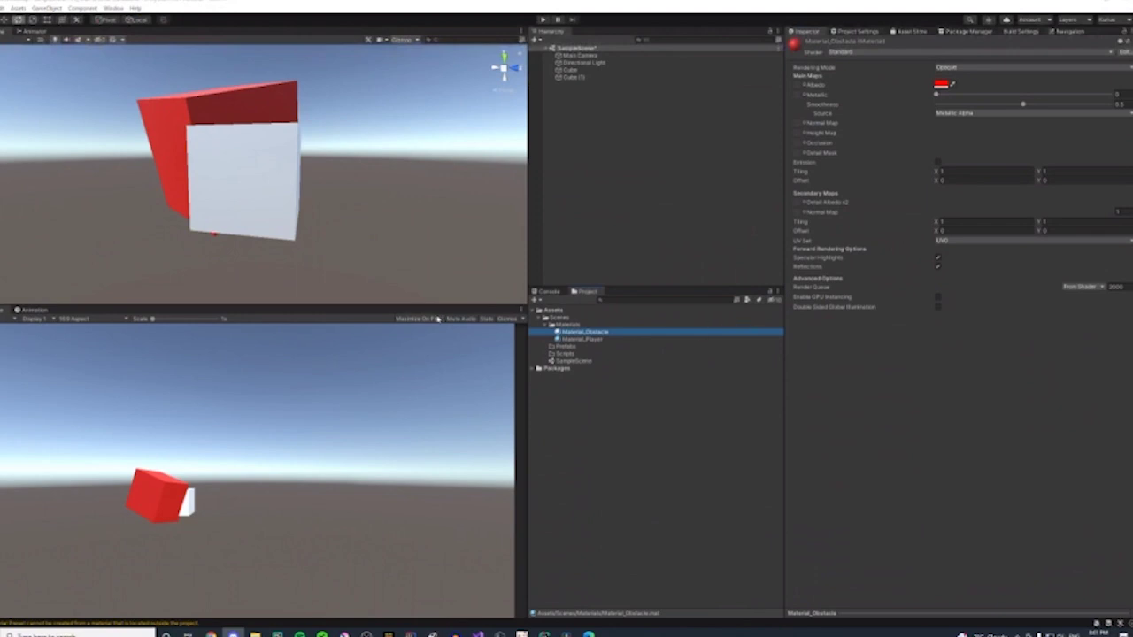
click(560, 449)
click(572, 339)
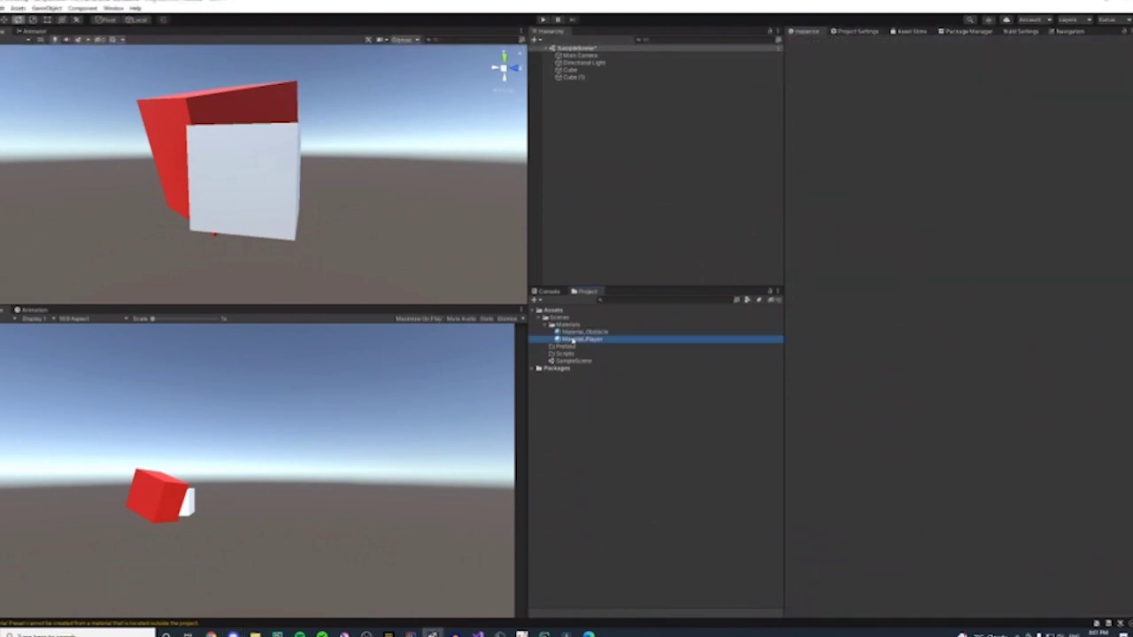
click(575, 333)
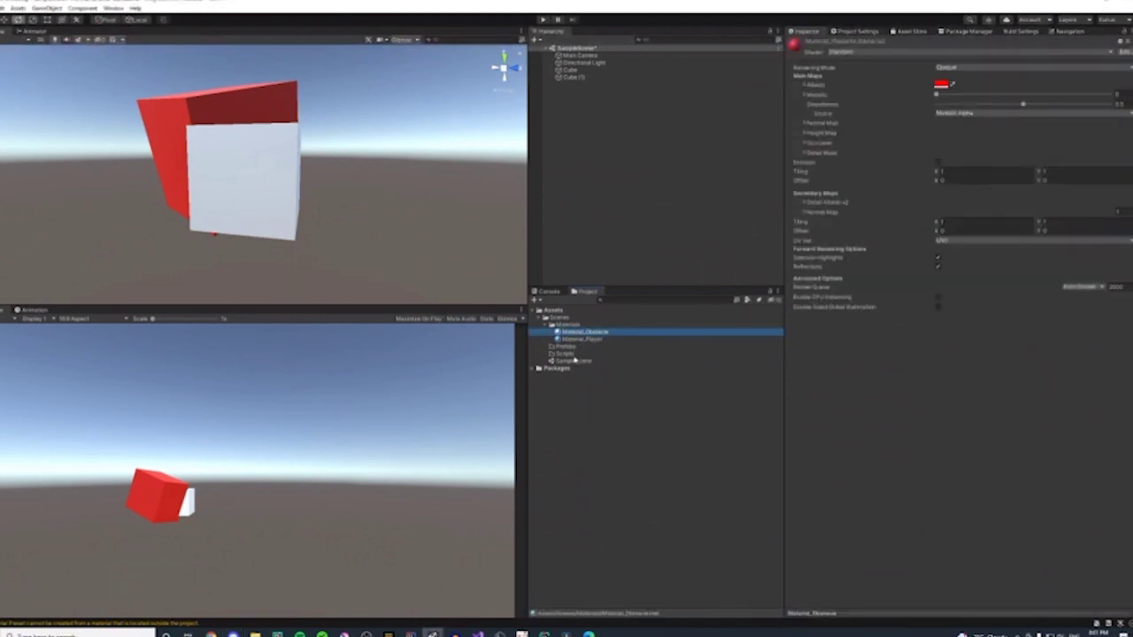
- Deactivate the second cube, Cube (1), so only the red cube shows in the scene
click(593, 71)
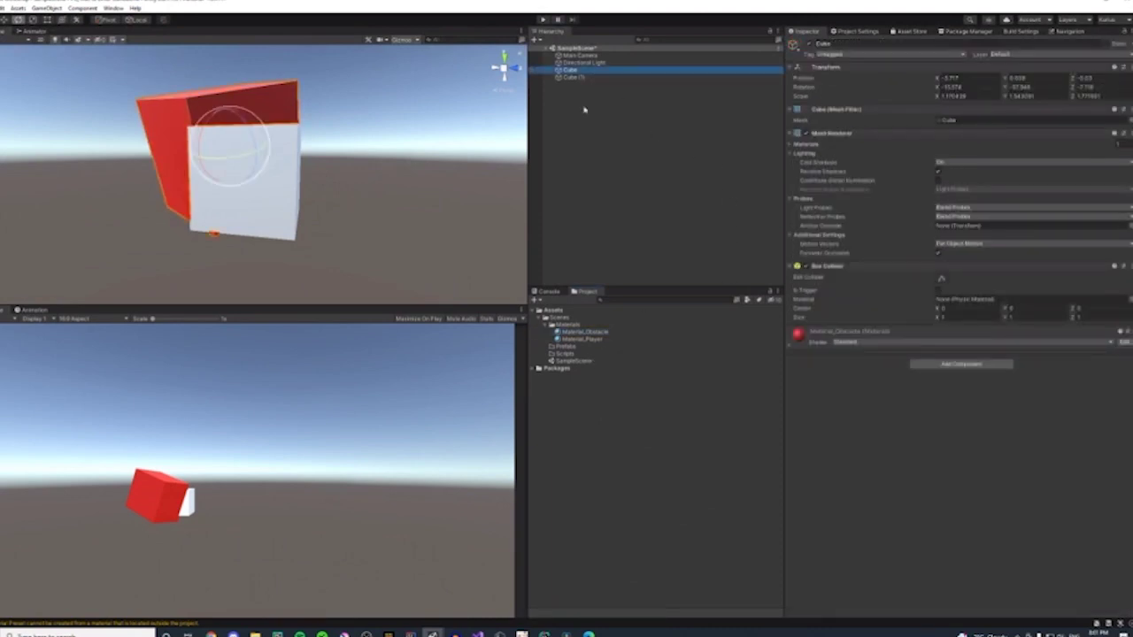
right_click(593, 78)
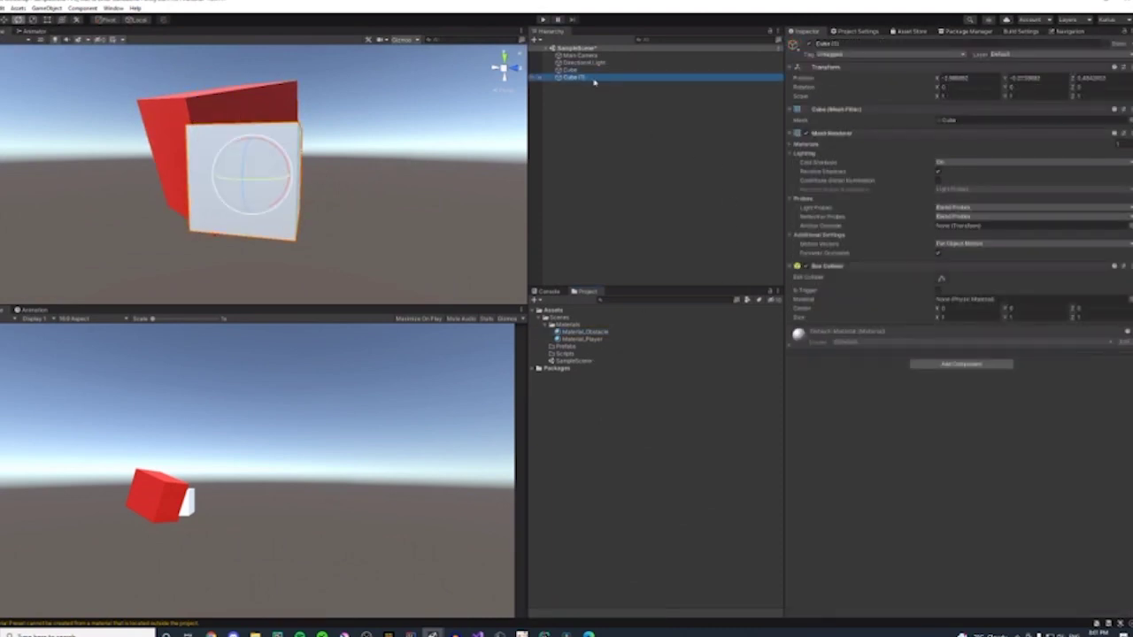
click(809, 45)
click(432, 123)
- Add a Rigidbody component to the red cube and expand its settings and Constraints, with the Move tool active
click(258, 135)
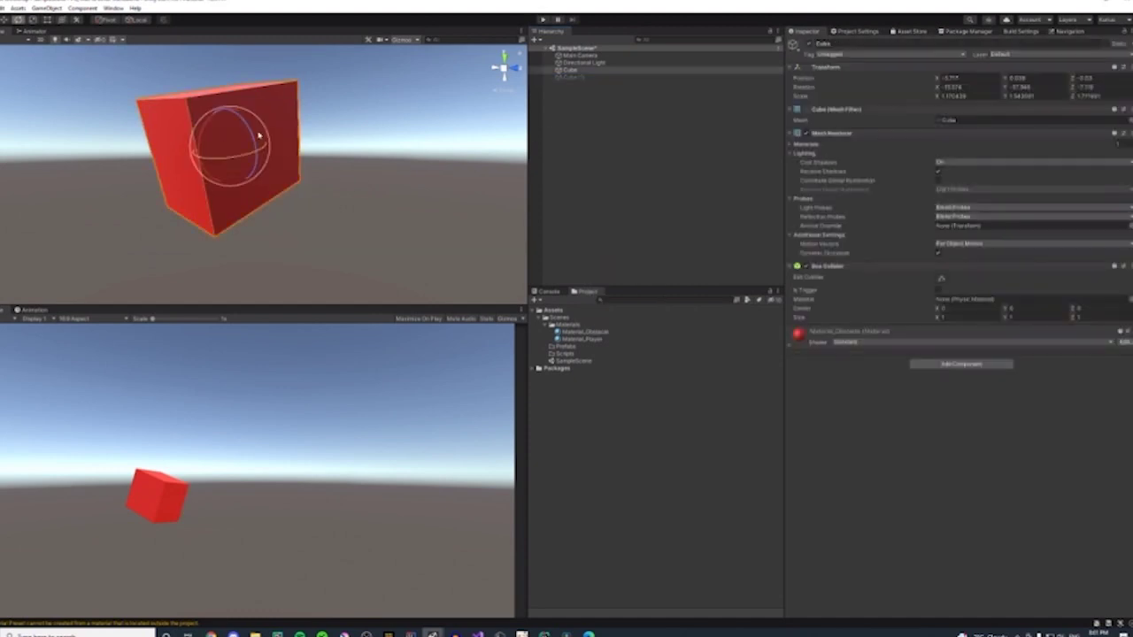
click(18, 19)
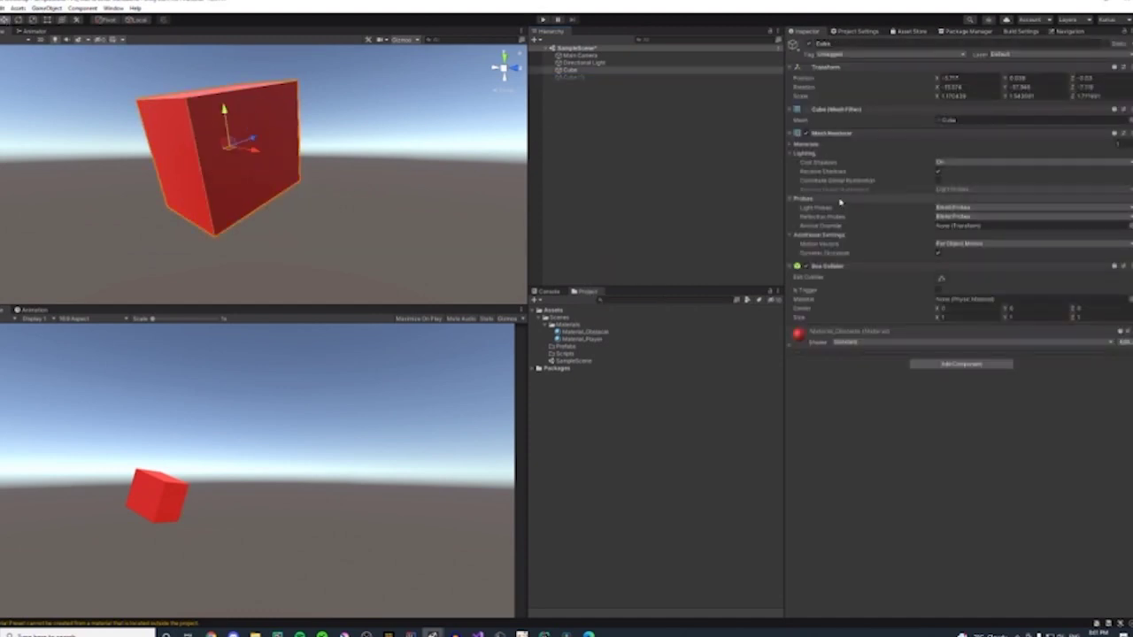
click(925, 365)
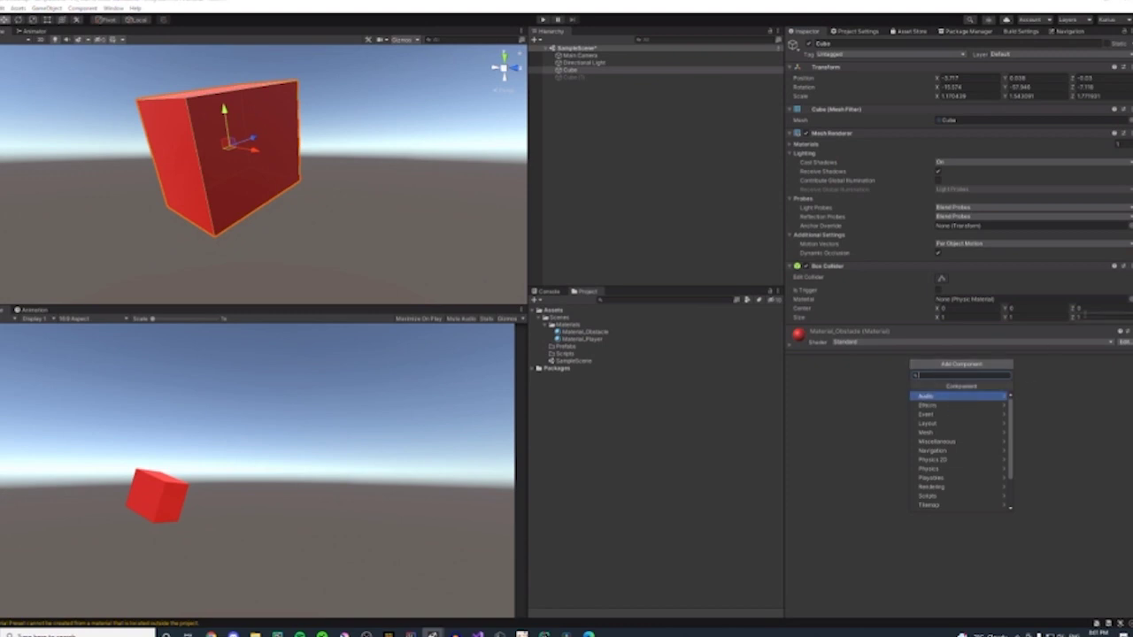
text(ri)
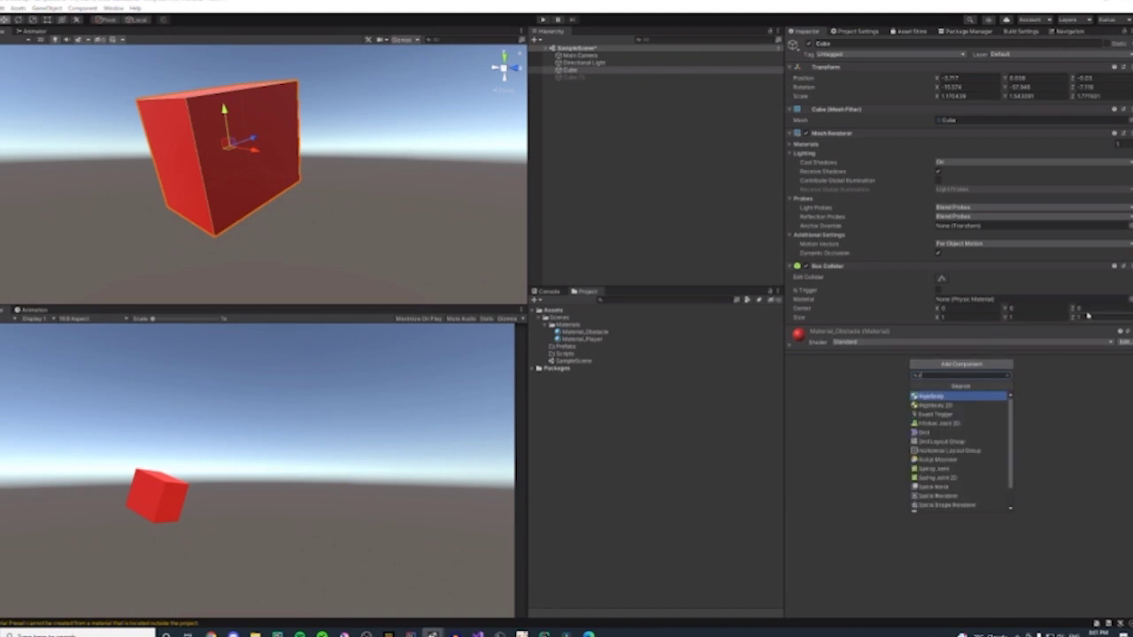
click(931, 396)
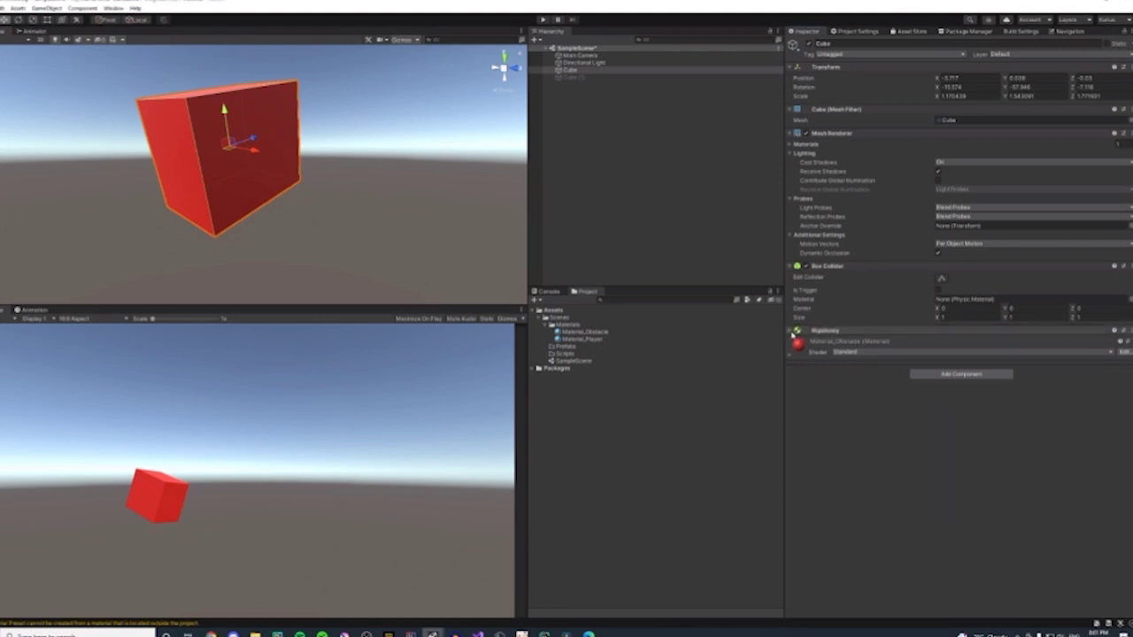
click(828, 330)
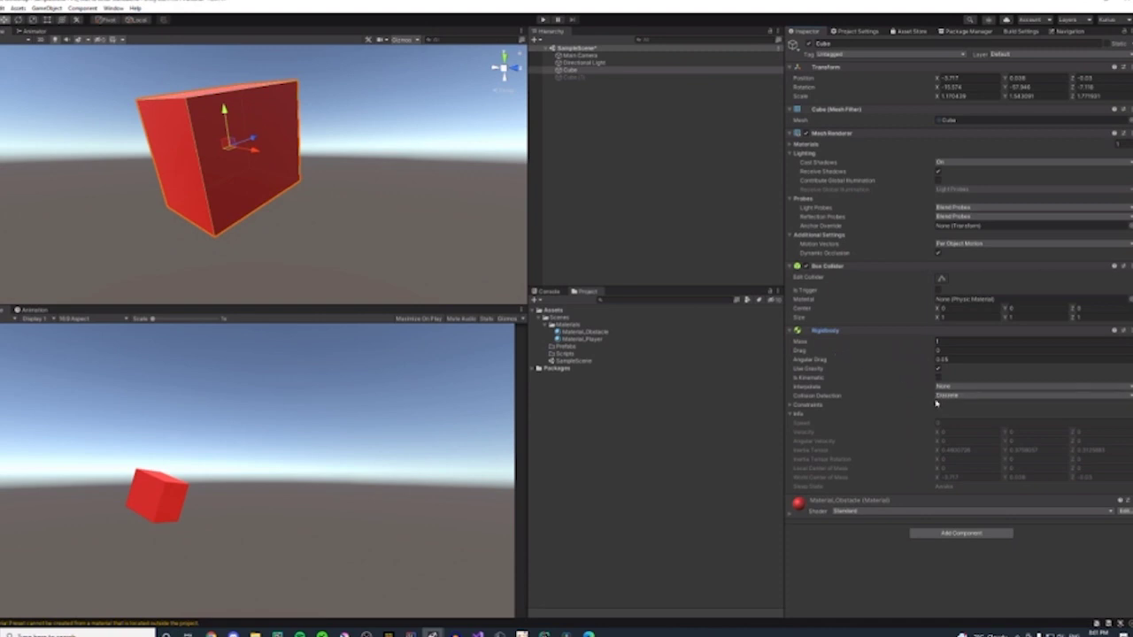
click(792, 406)
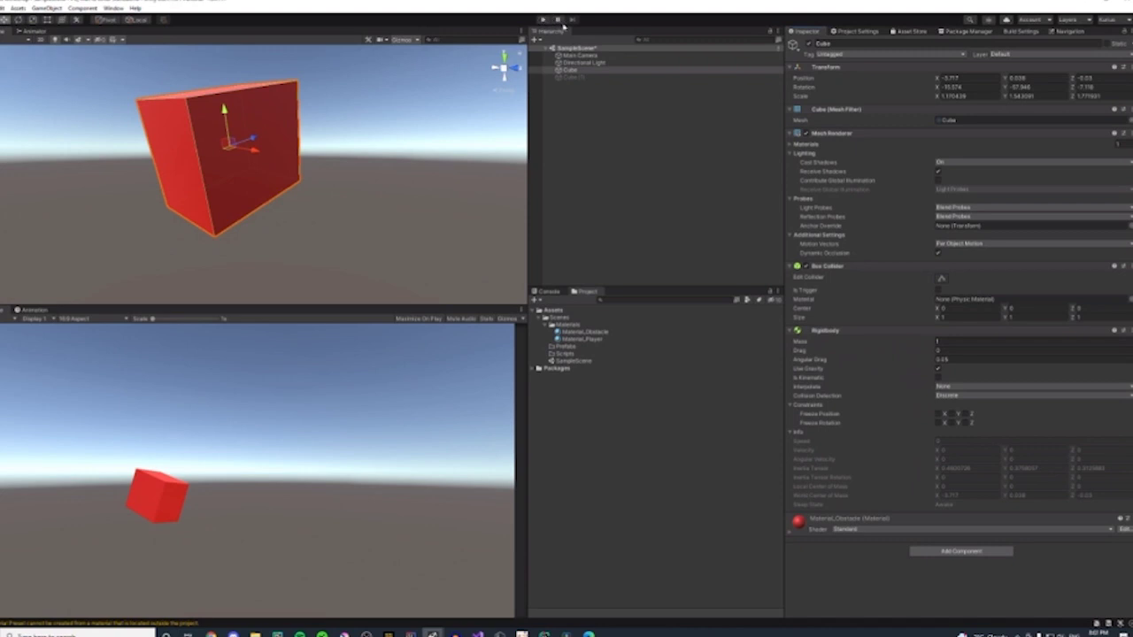
- Play the scene to test the red cube under gravity, and stop it again
click(543, 20)
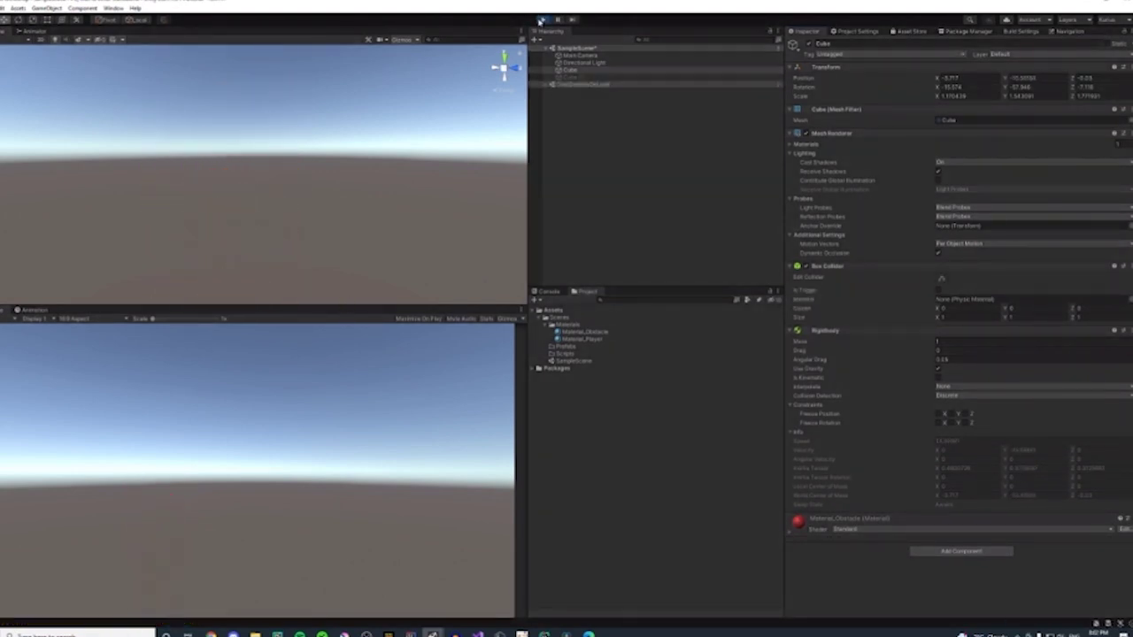
click(543, 19)
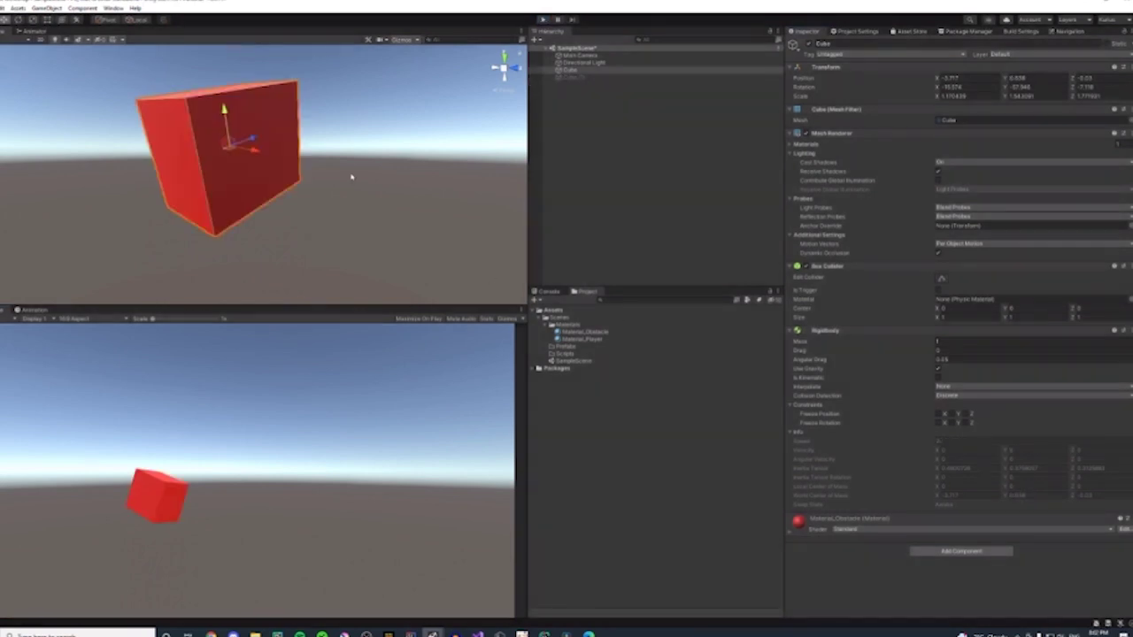
- Turn off Use Gravity on the red cube's Rigidbody and play the scene to test it
click(938, 369)
click(542, 19)
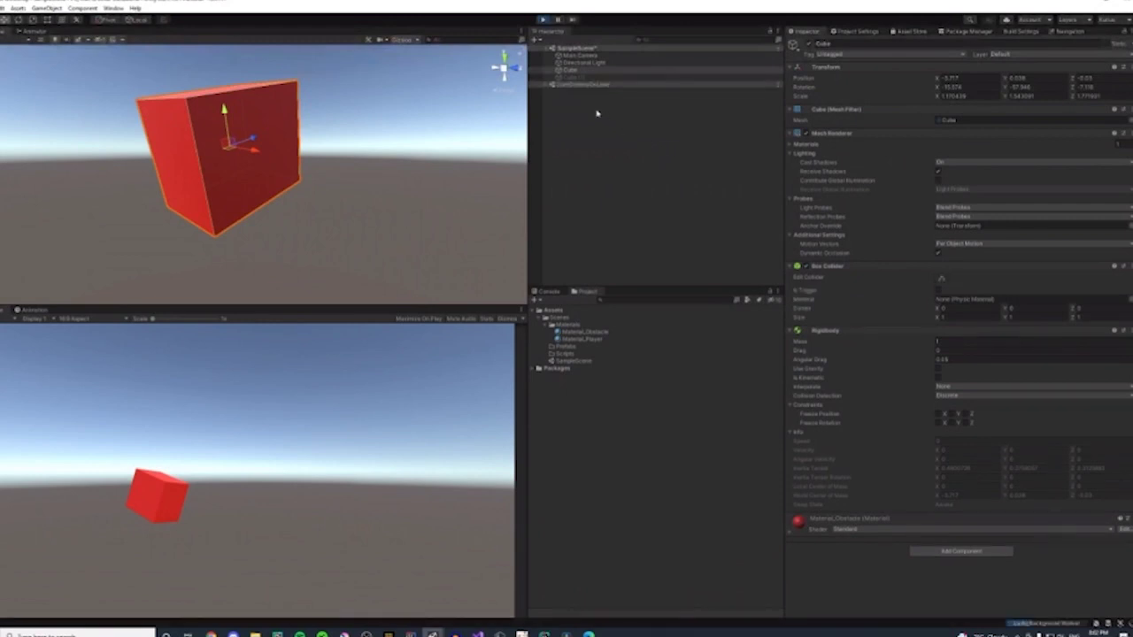
- Stop the play test and stretch the red cube along its X axis to a scale of about 7.6
click(545, 18)
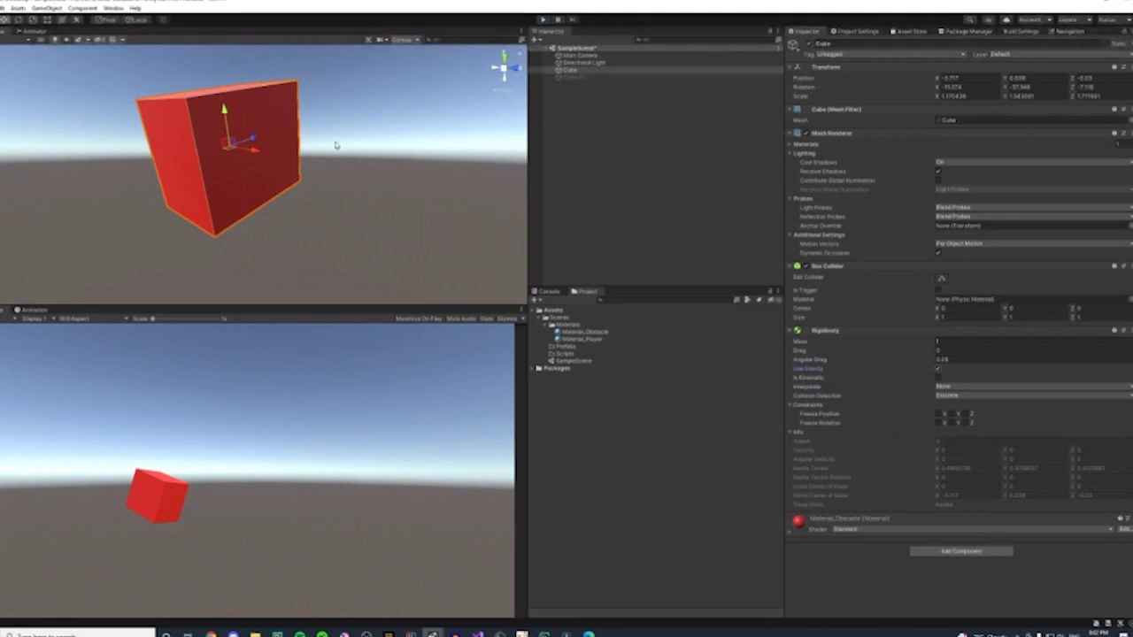
scroll(233, 185, down, 3)
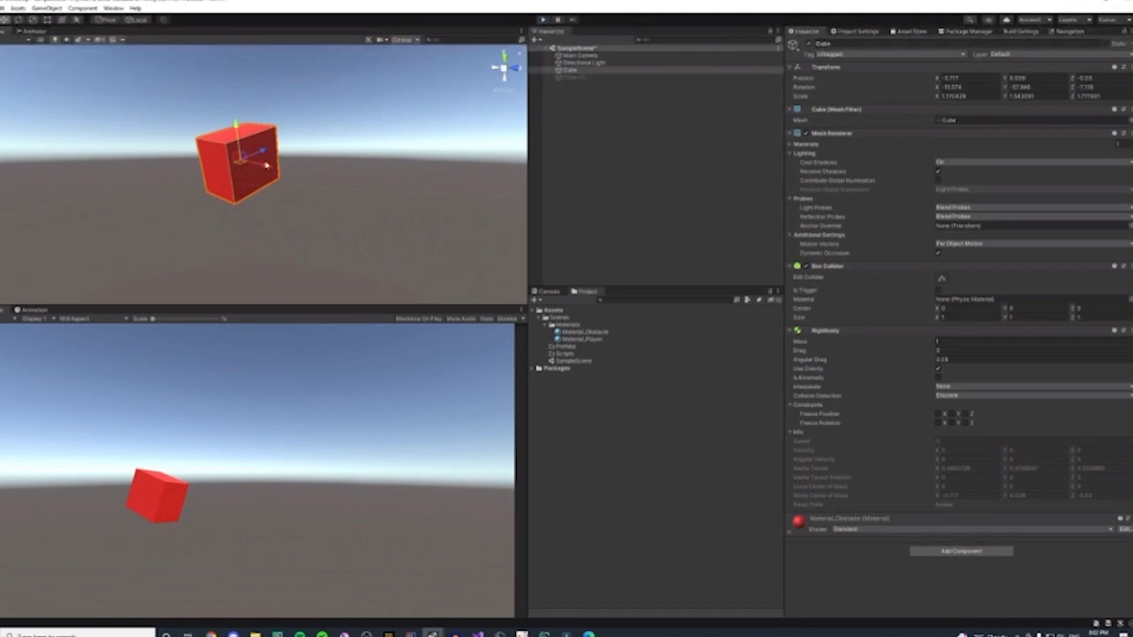
click(48, 19)
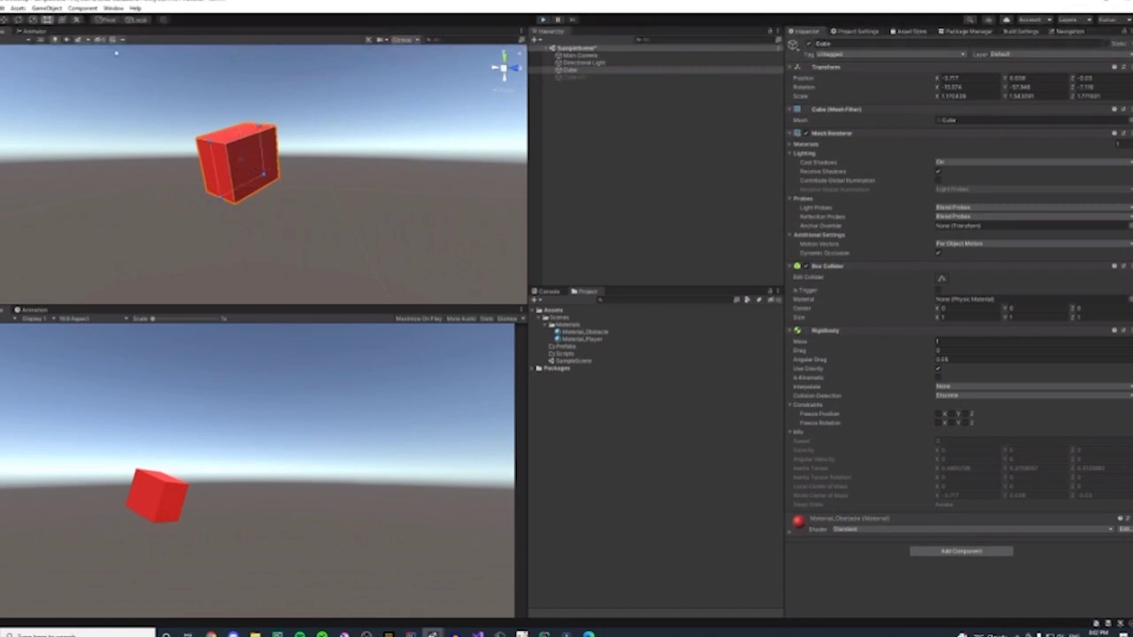
click(33, 20)
drag(272, 172, 433, 221)
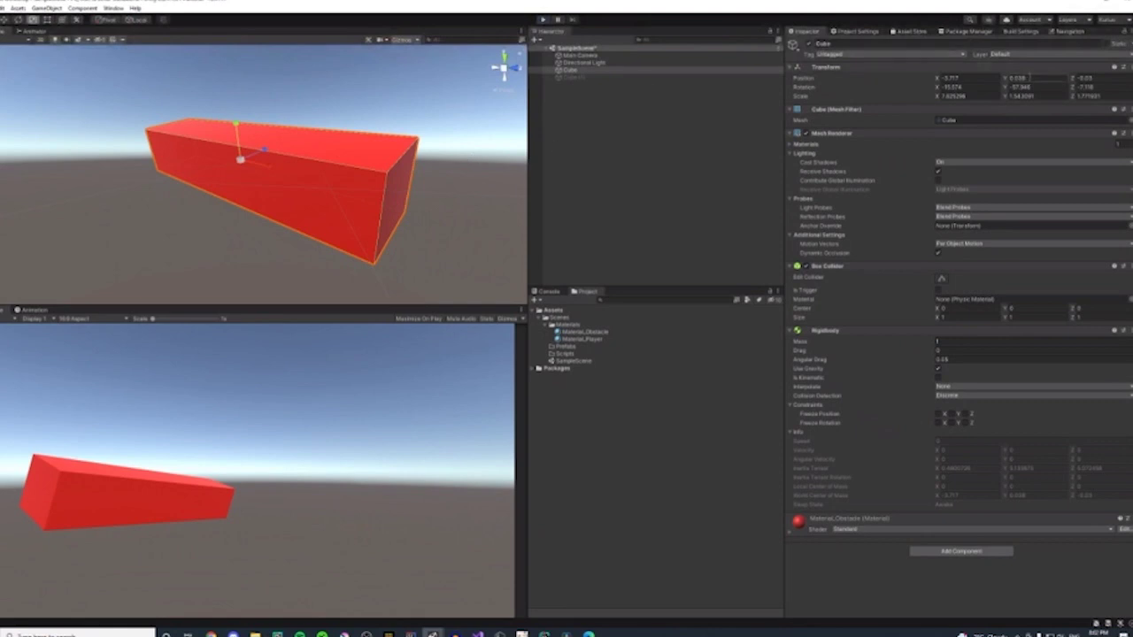
- Set the red bar's position to 0 on the X, Y and Z axes
click(1027, 78)
text(0)
click(1078, 78)
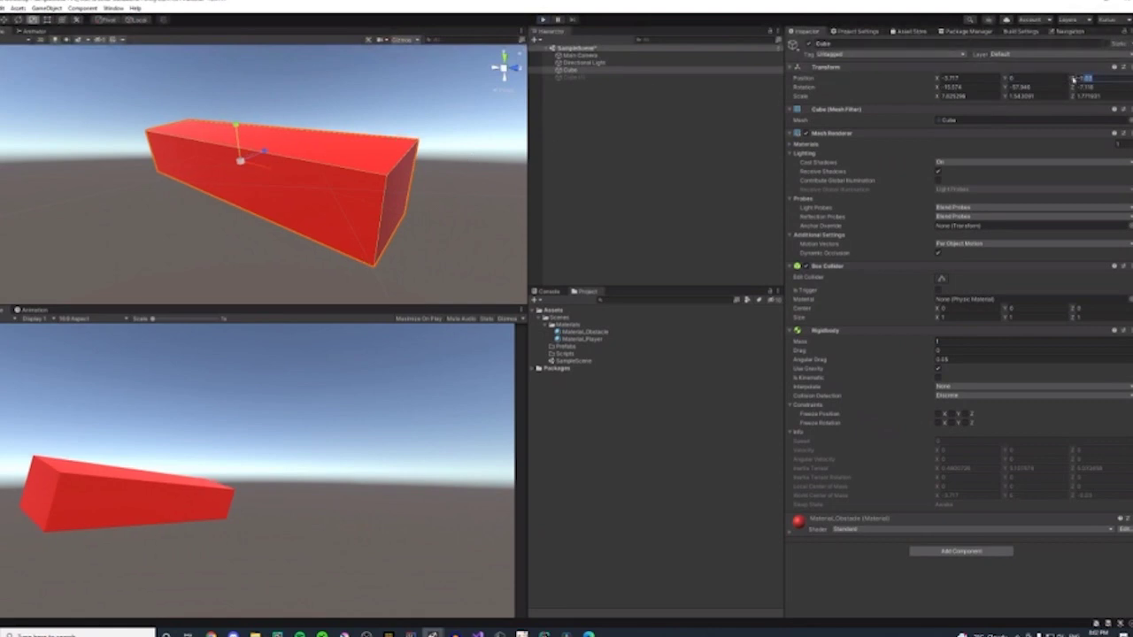
text(0)
click(943, 78)
text(0)
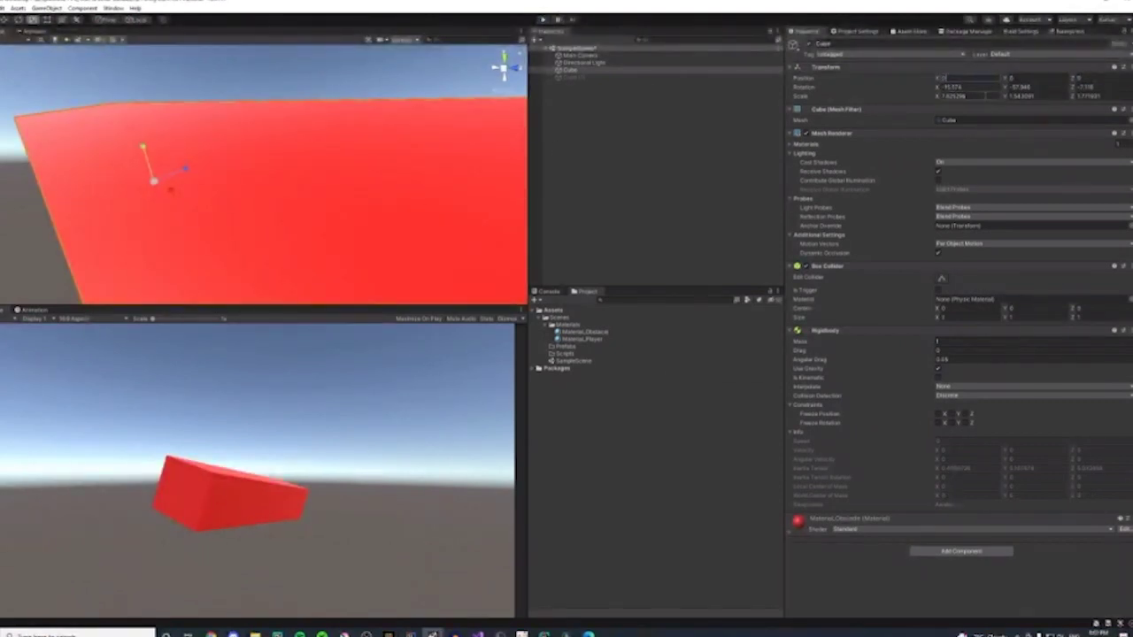
- Set the red bar's rotation to 0 on the X, Y and Z axes
drag(984, 87, 921, 87)
text(0)
drag(1064, 88, 1000, 88)
text(0)
drag(1106, 87, 1038, 89)
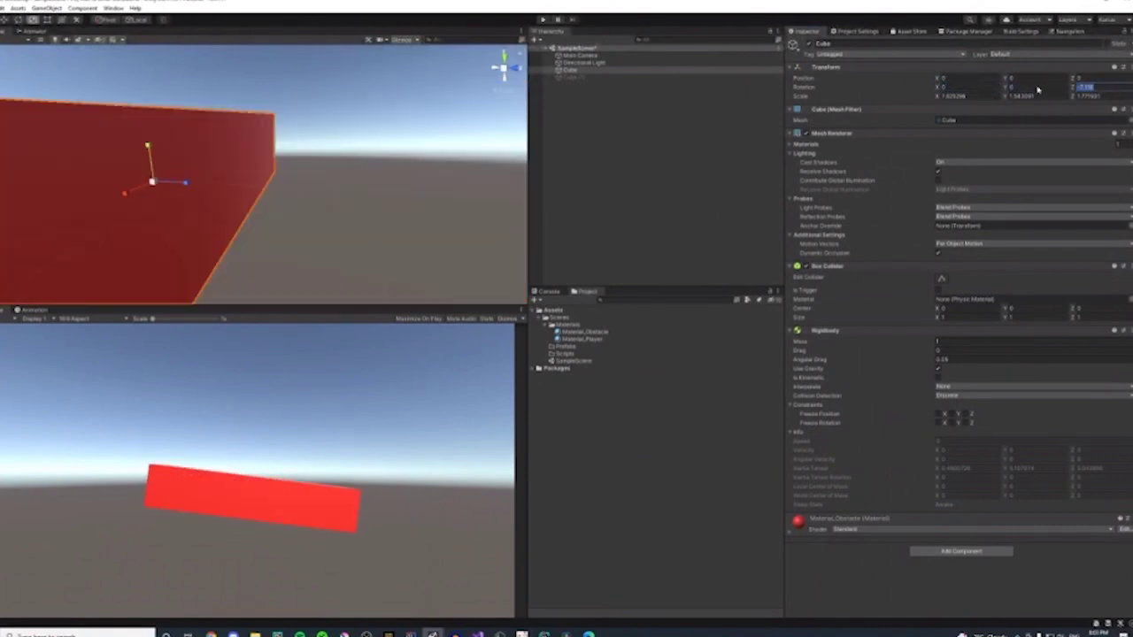
text(0)
- Reactivate the hidden second cube, Cube (1), so it shows in the scene again
scroll(187, 225, down, 6)
click(347, 219)
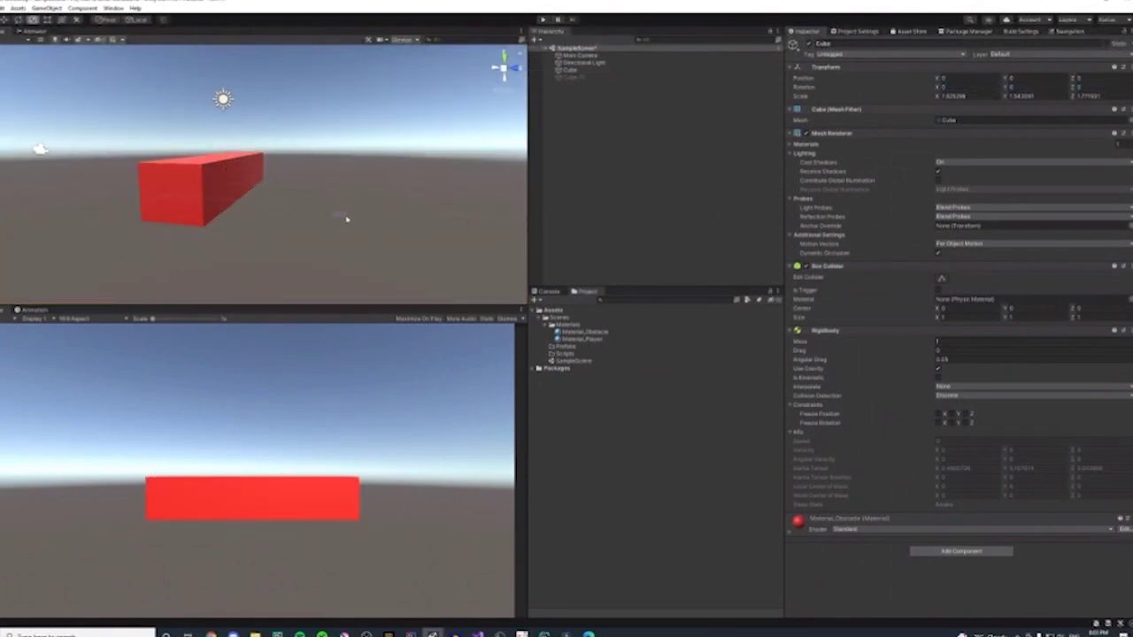
drag(347, 219, 389, 234)
mouse_move(340, 178)
right_down()
mouse_move(365, 189)
mouse_move(351, 167)
mouse_move(295, 169)
mouse_move(329, 162)
right_up()
key(w)
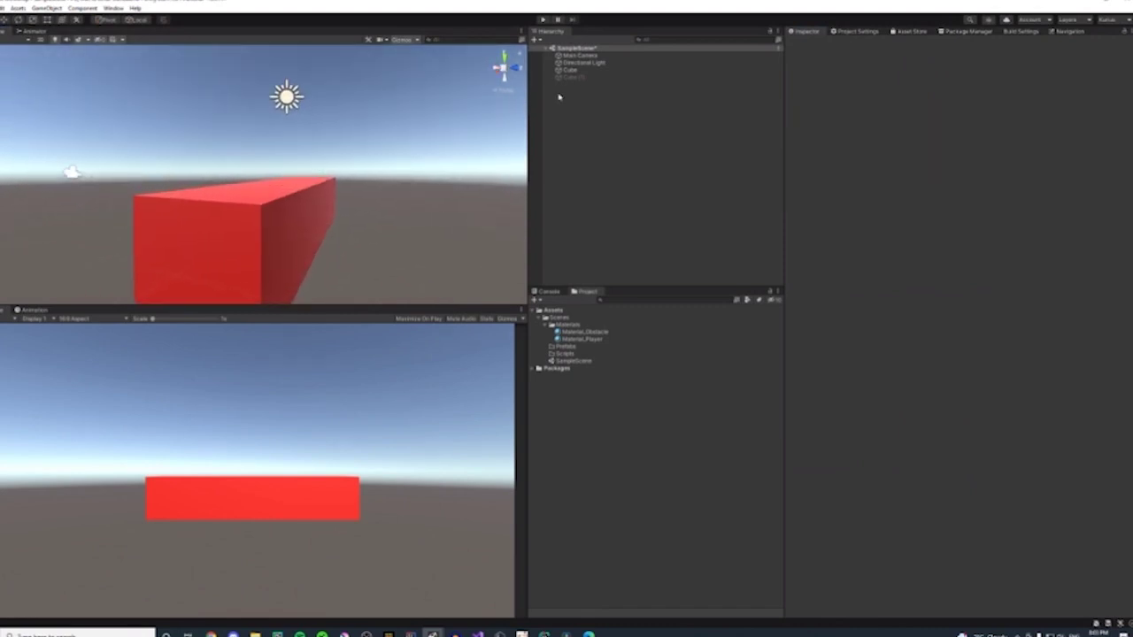
right_click(558, 97)
click(589, 109)
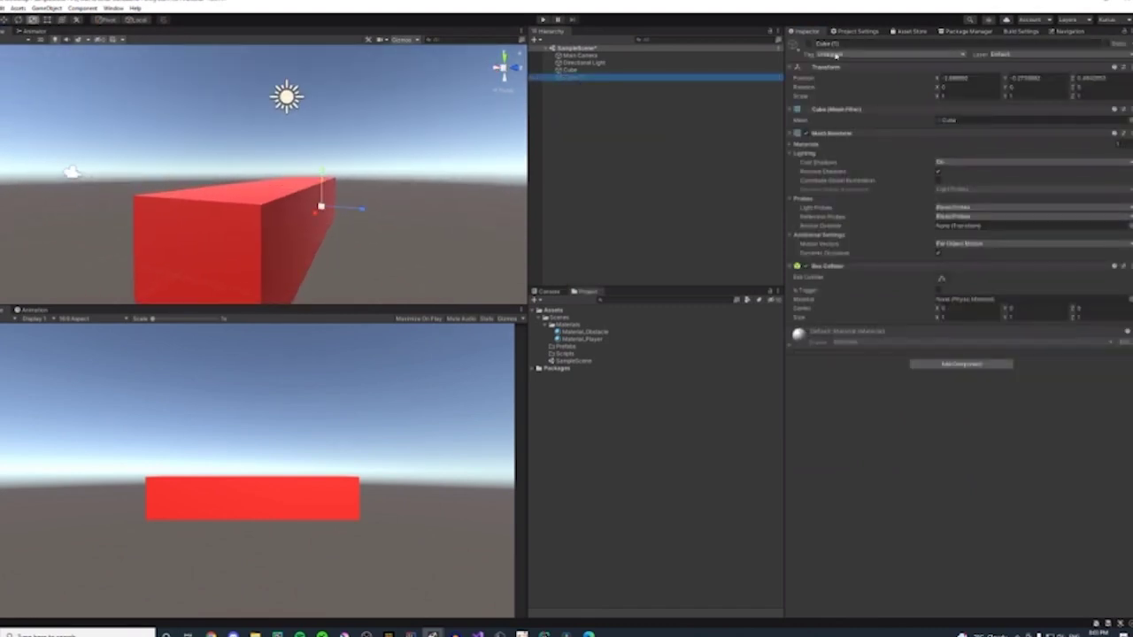
click(808, 44)
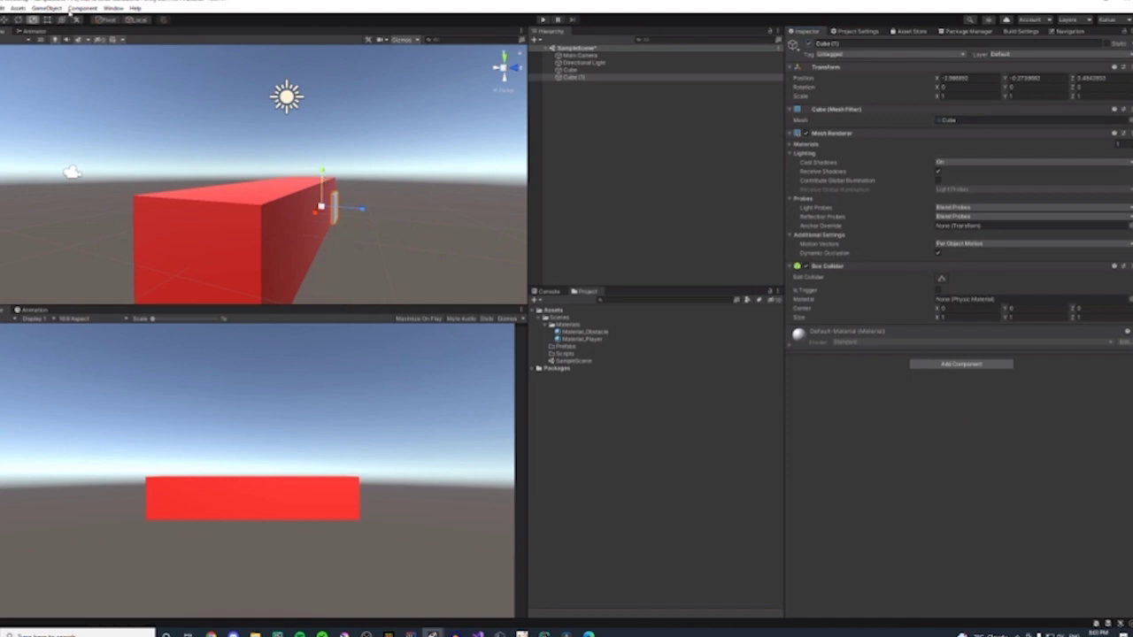
- Move Cube (1) above the red bar to about Y 2.95, Z -0.21, and tilt it about 17° around X
drag(323, 173, 322, 83)
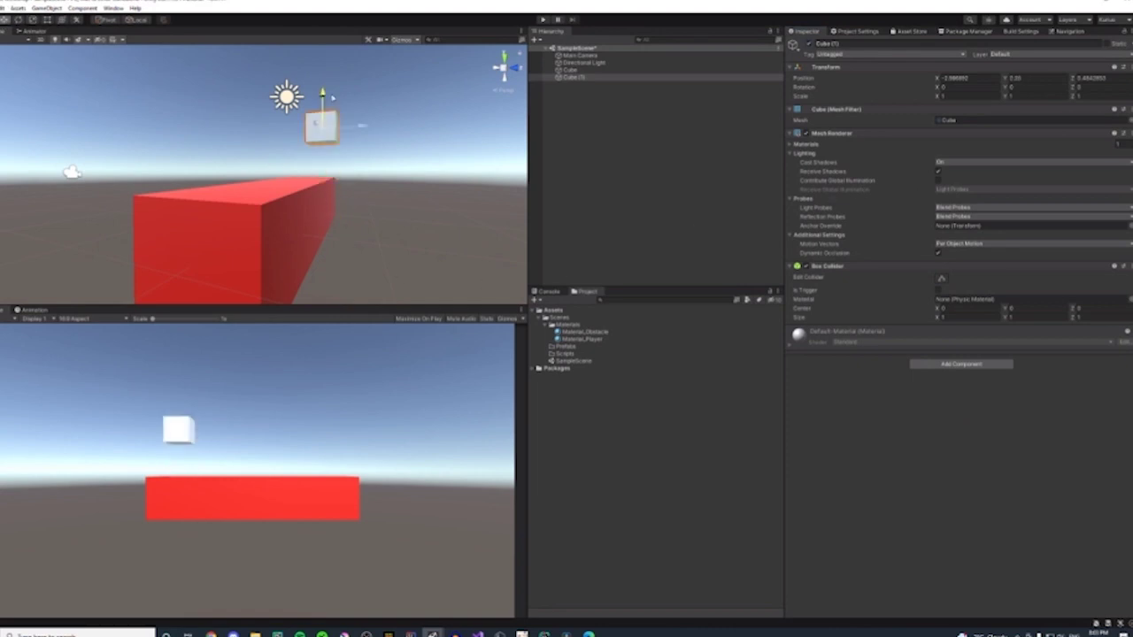
drag(364, 121, 345, 121)
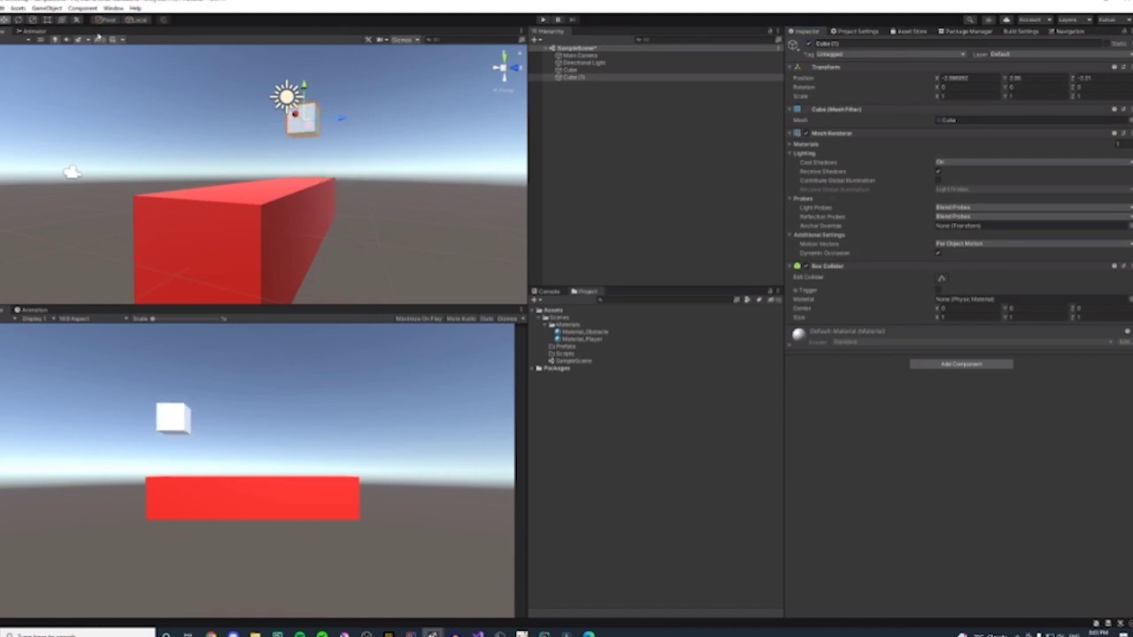
click(18, 20)
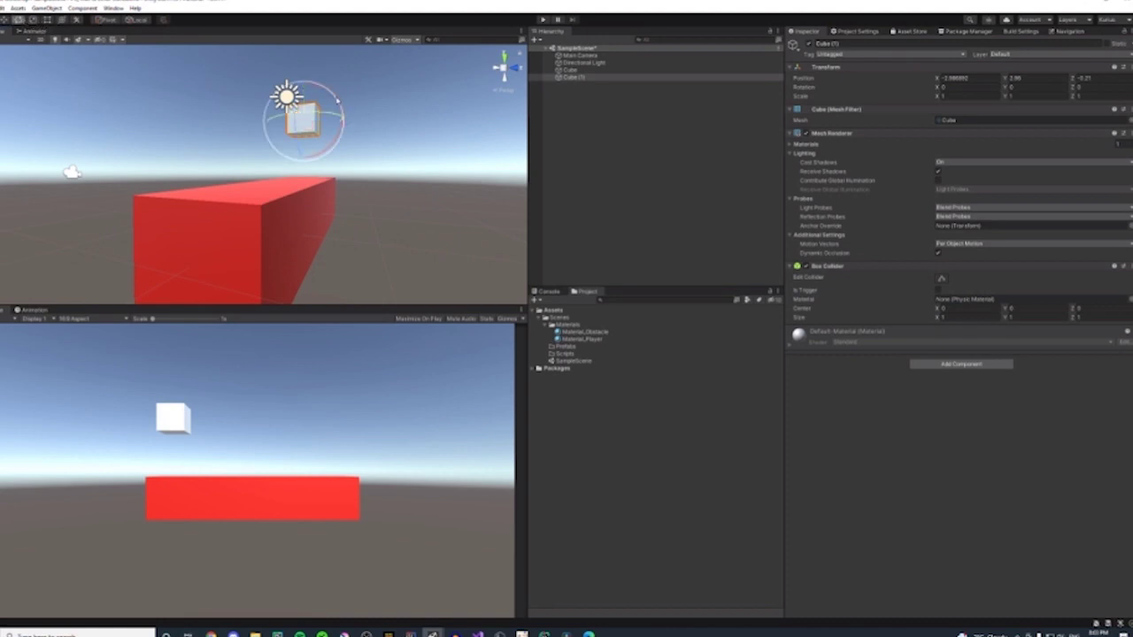
drag(338, 101, 305, 265)
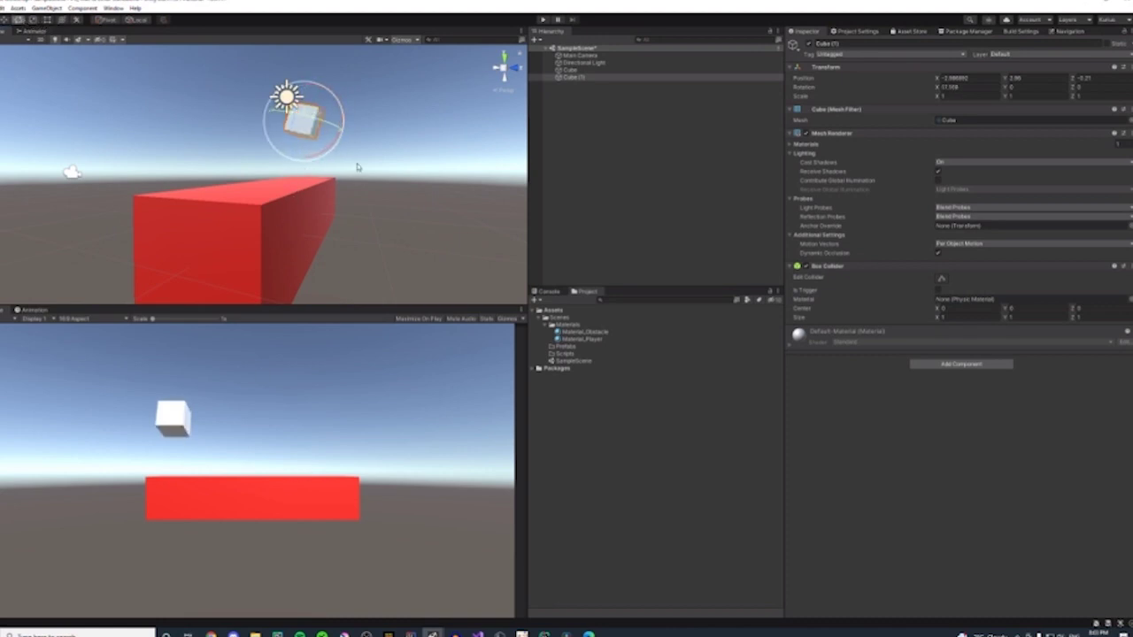
- Add a Rigidbody component to Cube (1), play the scene to test its fall, and stop it
right_drag(386, 197, 294, 227)
alt+drag(293, 227, 301, 142)
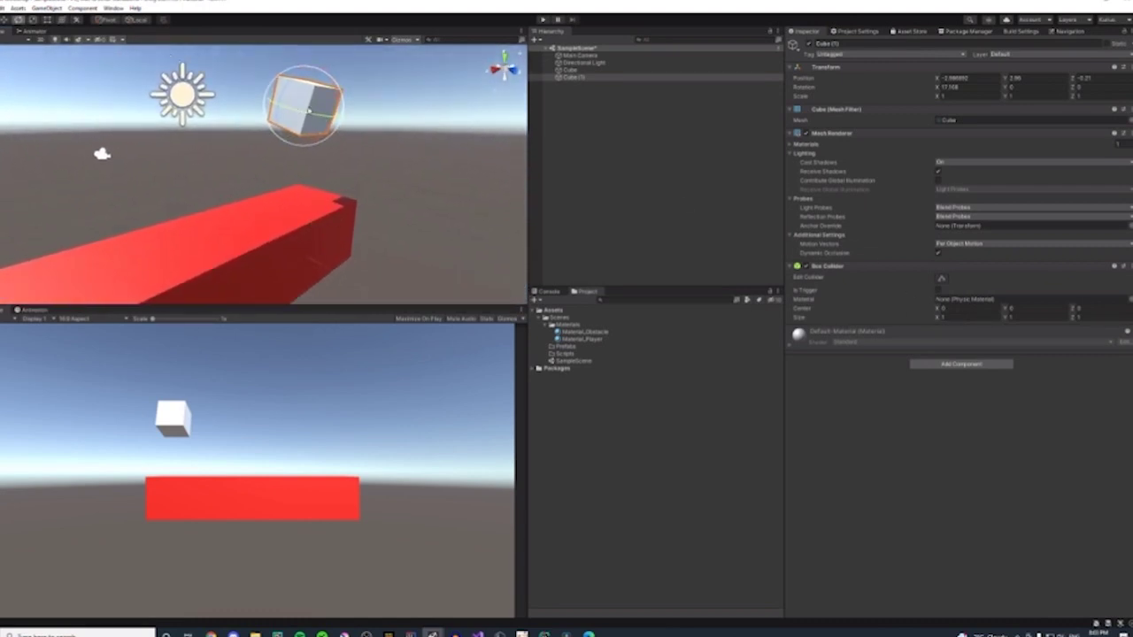
click(959, 363)
click(944, 397)
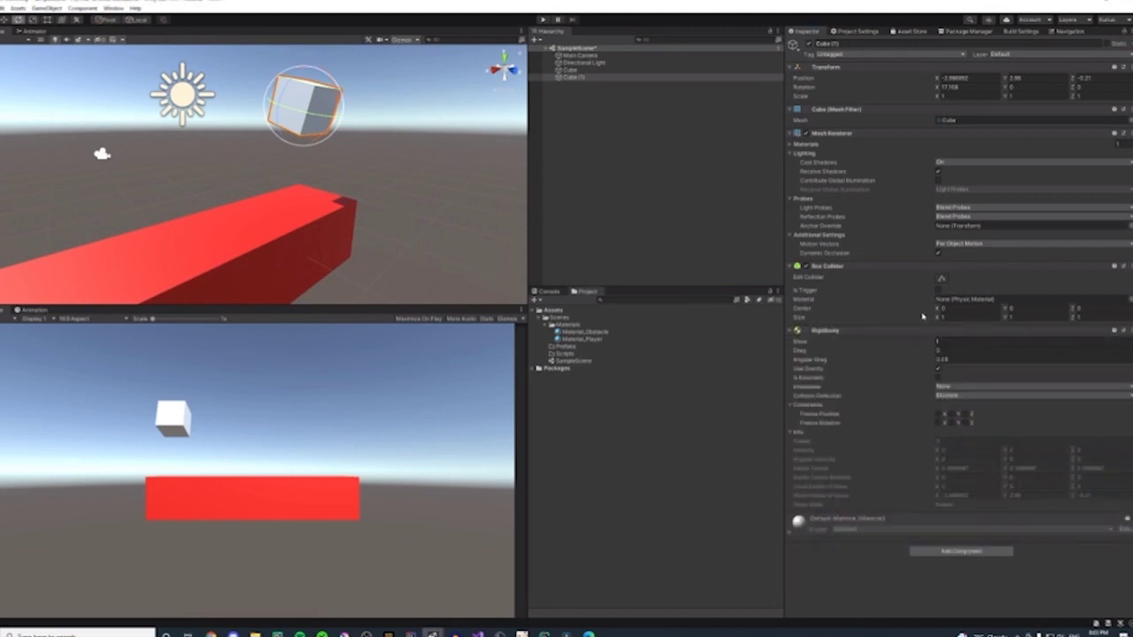
click(542, 20)
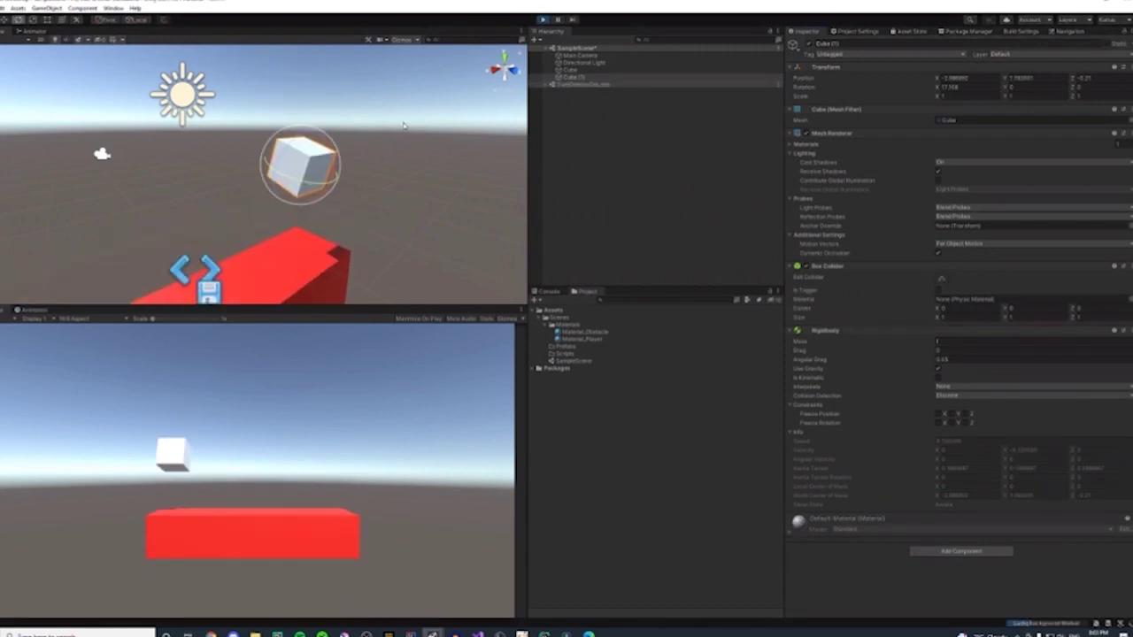
click(539, 19)
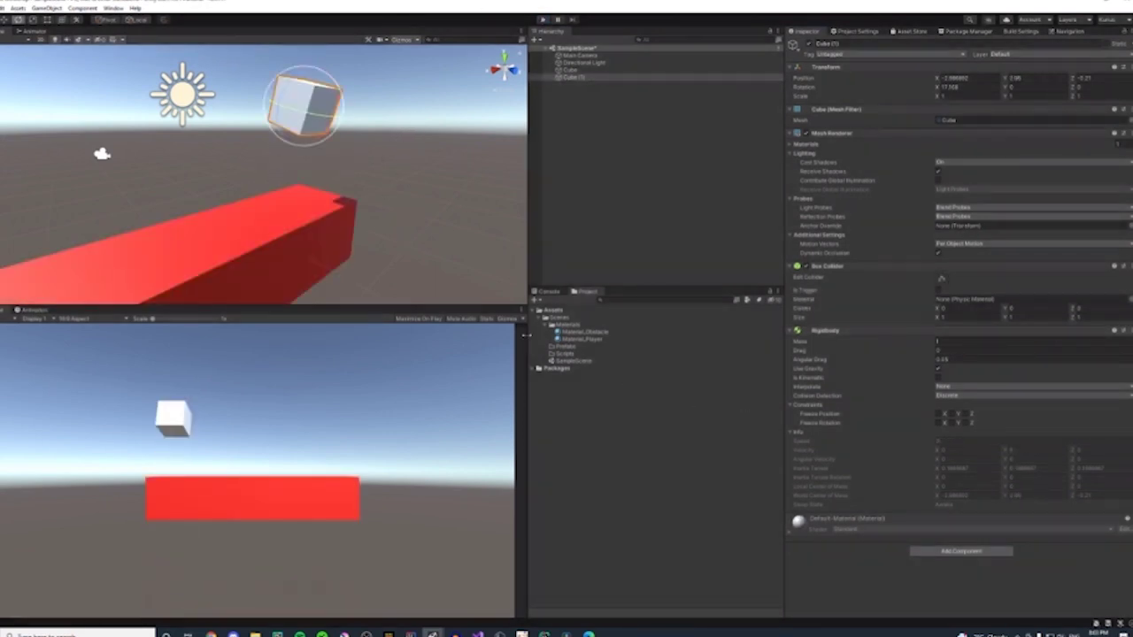
- Turn off Use Gravity on the red bar's Rigidbody, then test the collision in a short play run
click(284, 265)
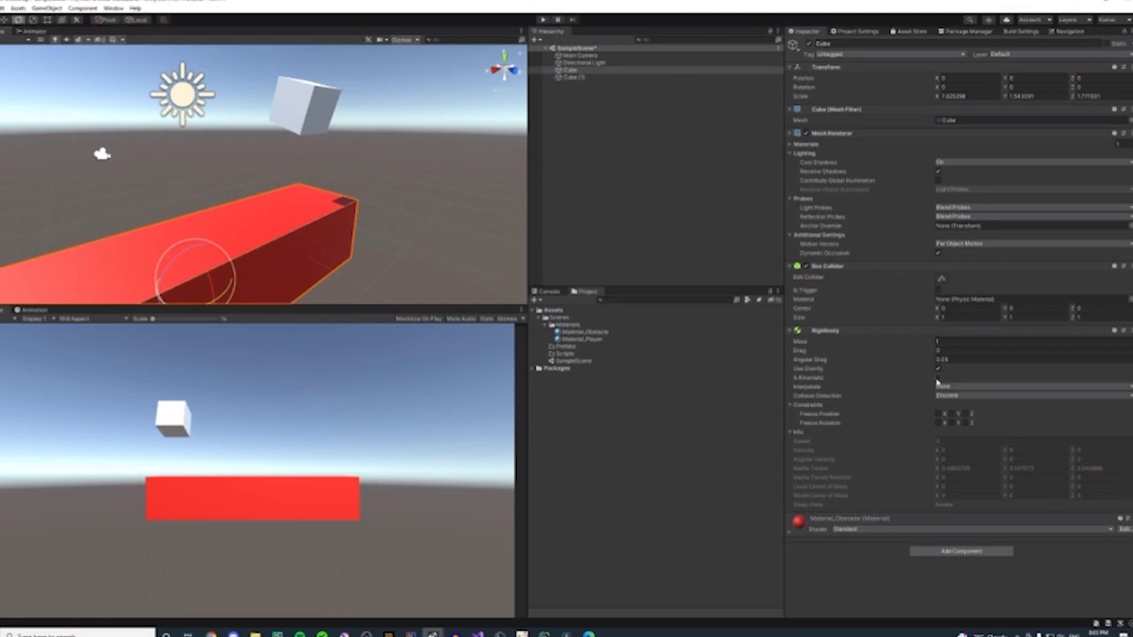
click(542, 19)
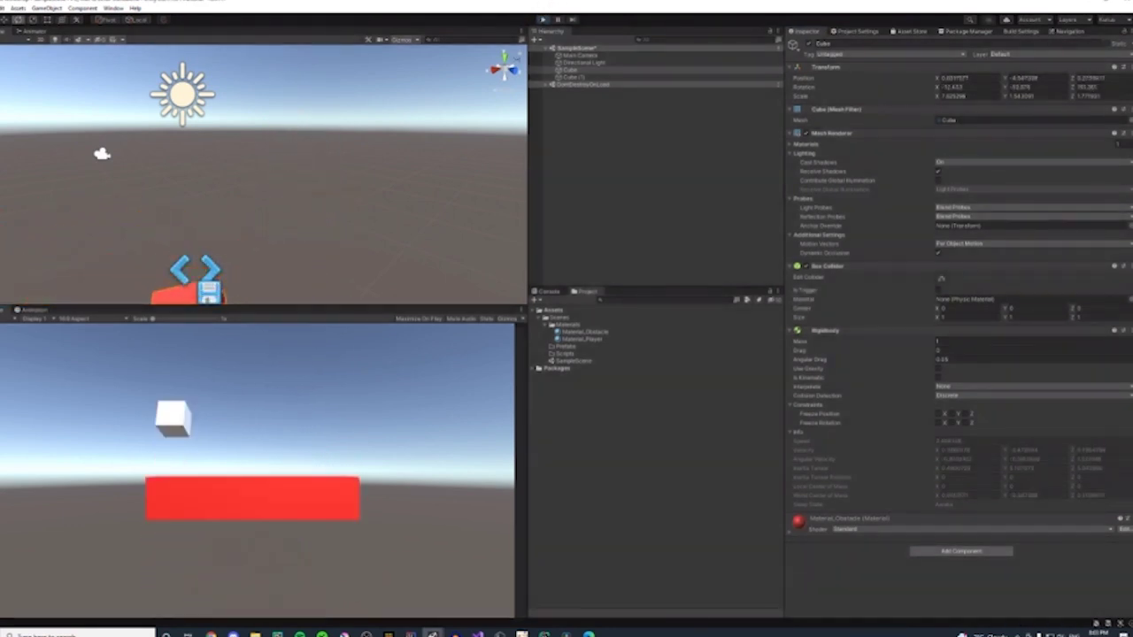
click(543, 19)
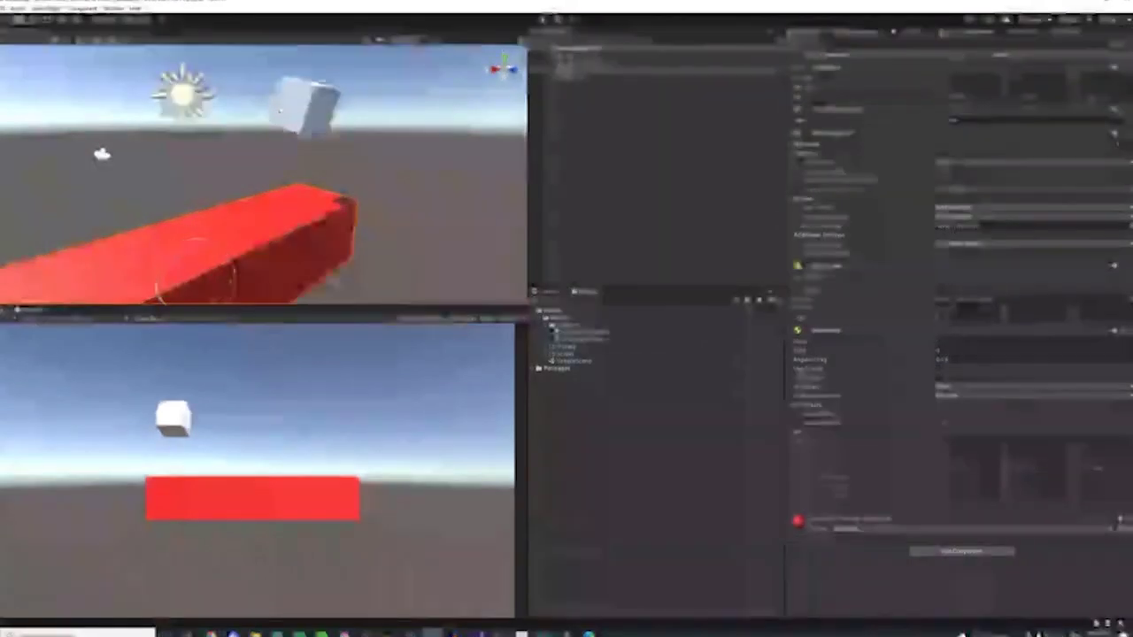
- Freeze the red bar's position and rotation on all three axes in its Rigidbody constraints
click(937, 413)
click(950, 413)
click(965, 414)
click(938, 422)
click(951, 422)
click(965, 422)
- Play the scene to see how the white cube lands on the frozen red bar, and stop it
click(543, 18)
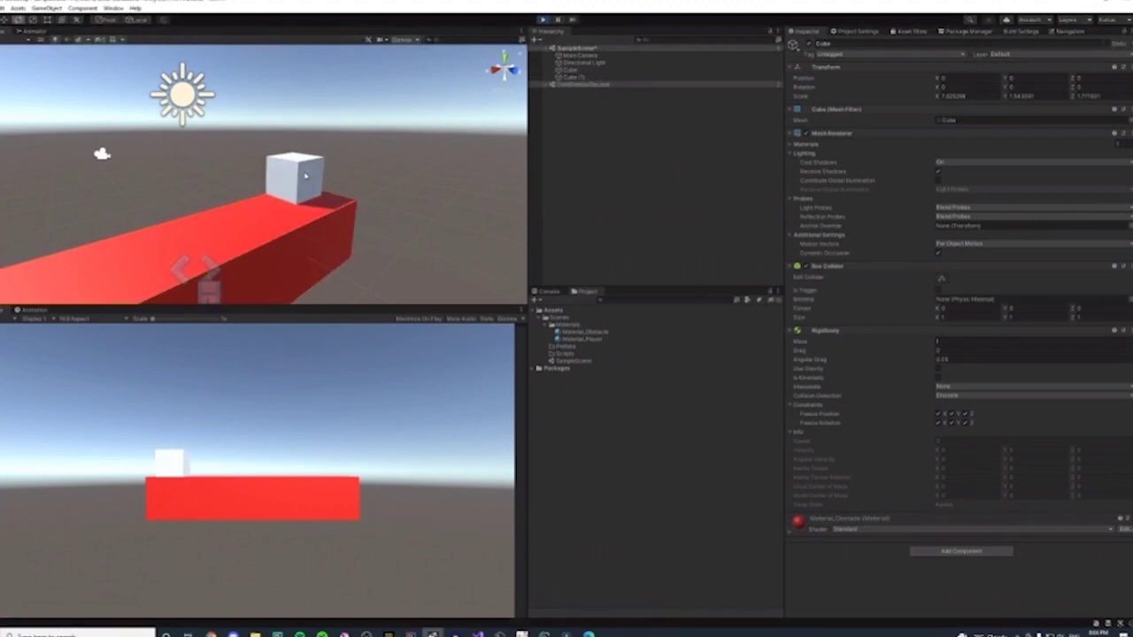
click(296, 177)
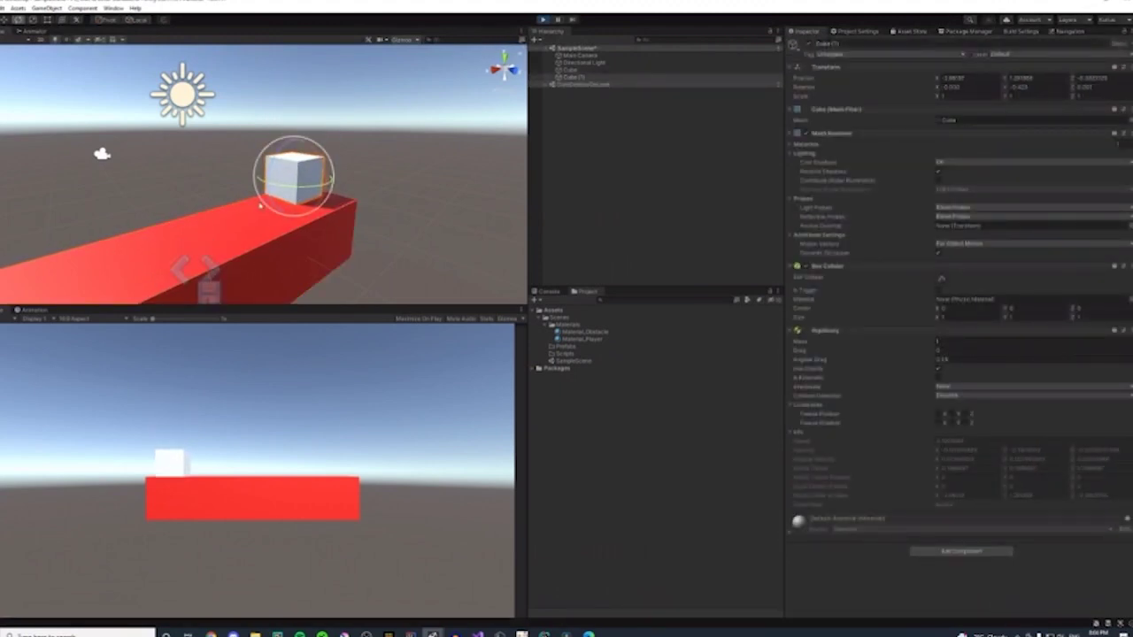
click(540, 20)
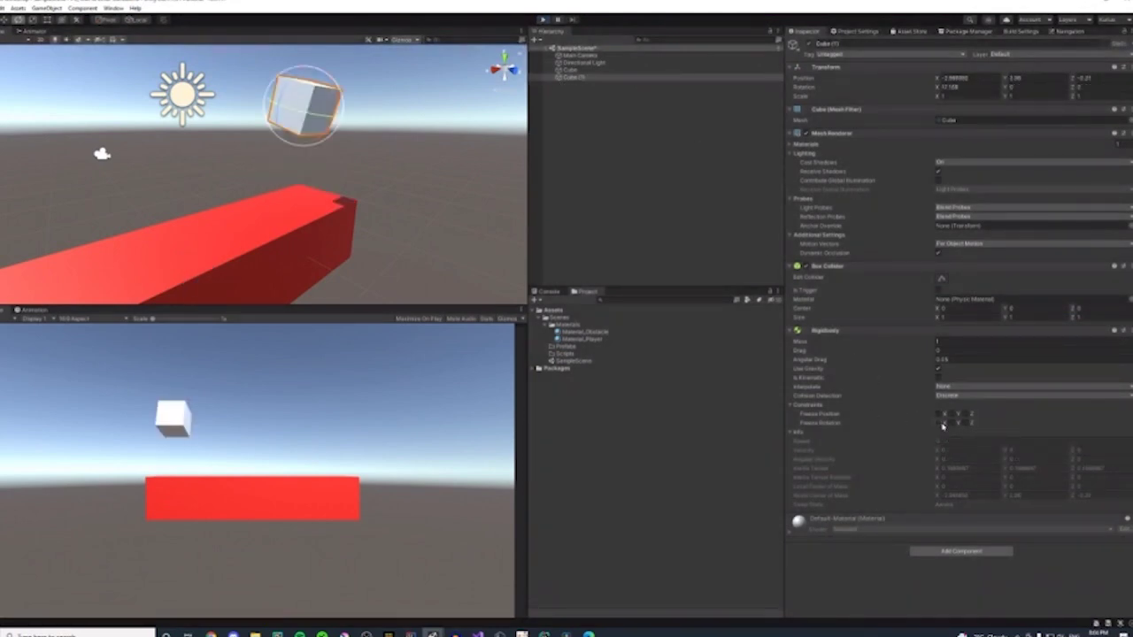
- Freeze the rotation of Cube (1) on X, Y and Z in its Rigidbody constraints
click(938, 423)
click(951, 423)
click(965, 424)
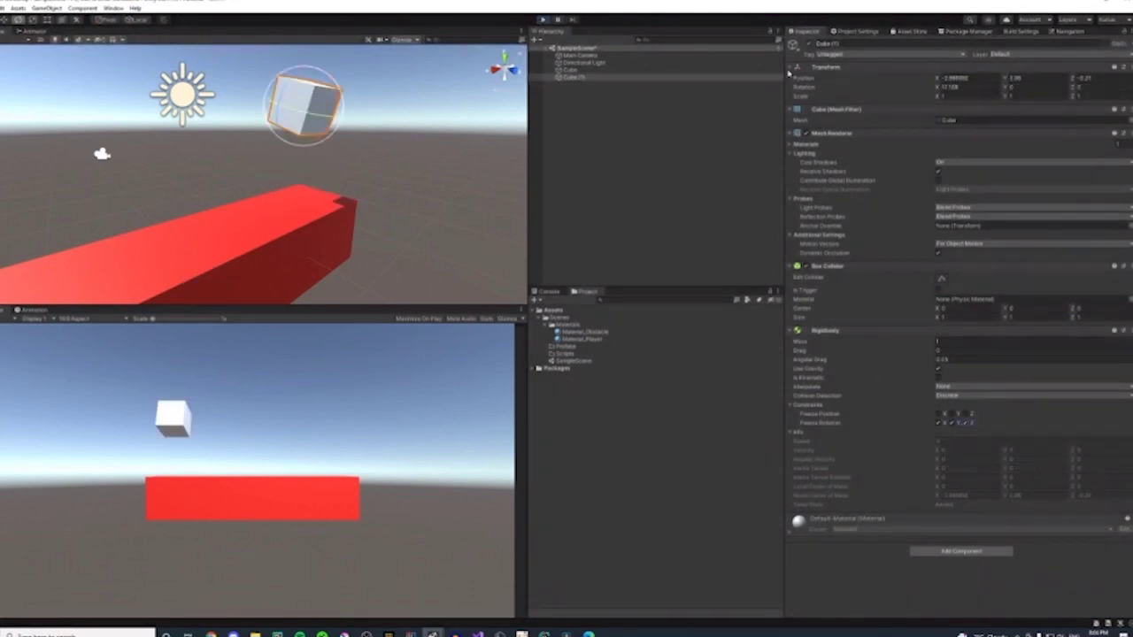
- Play the scene, examine up close how the rotation-locked white cube lands on the red bar, and stop it
click(544, 19)
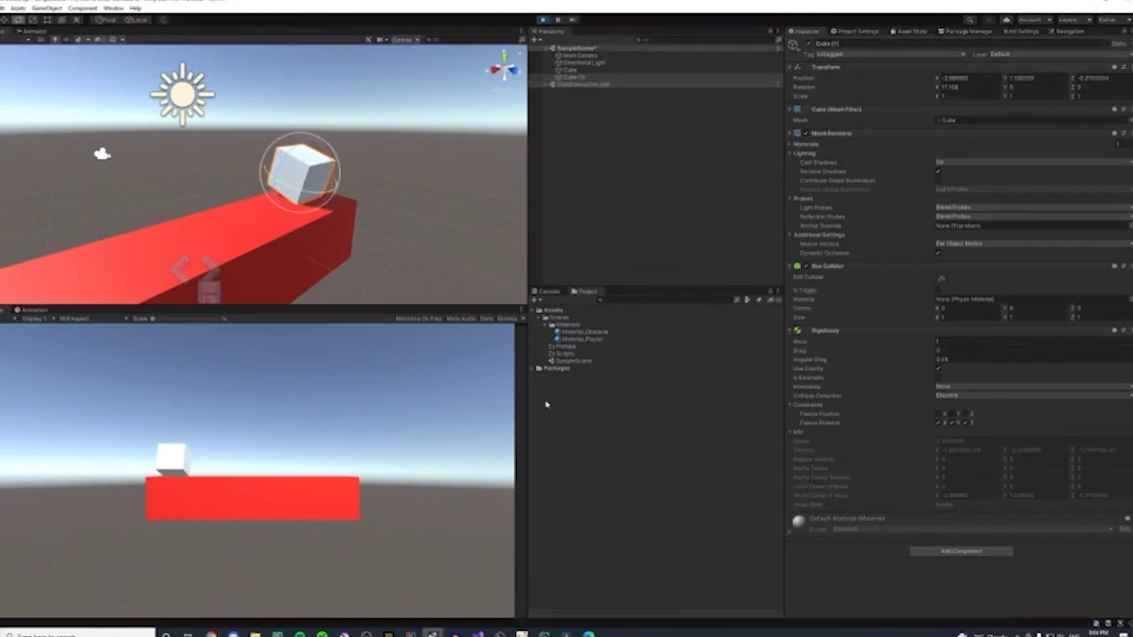
right_drag(412, 240, 632, 214)
key(a)
key(w)
key(f)
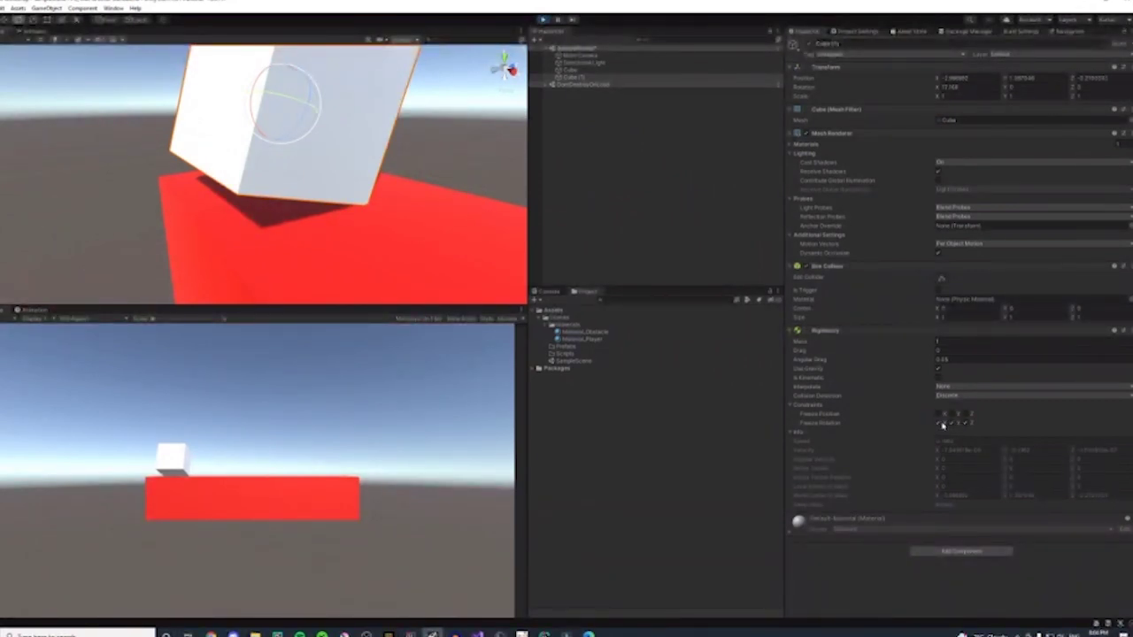
click(540, 20)
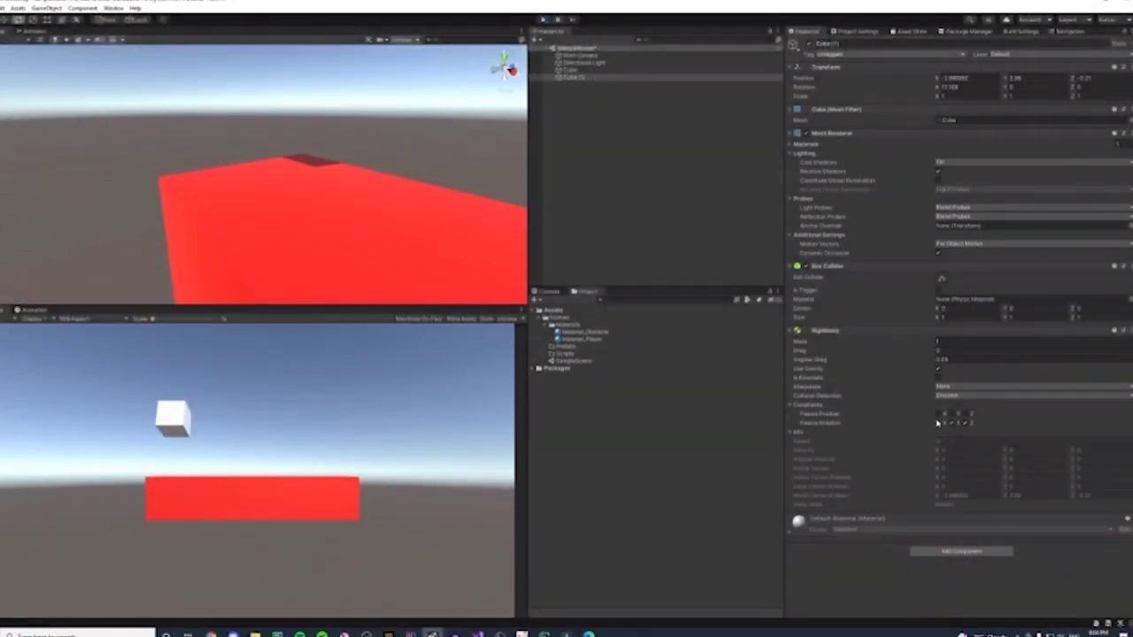
- Unfreeze the rotation of Cube (1) on all three axes
click(938, 423)
click(951, 423)
click(965, 423)
- Select the red bar and unfreeze its position and rotation on the X, Y and Z axes
right_drag(344, 213, 426, 269)
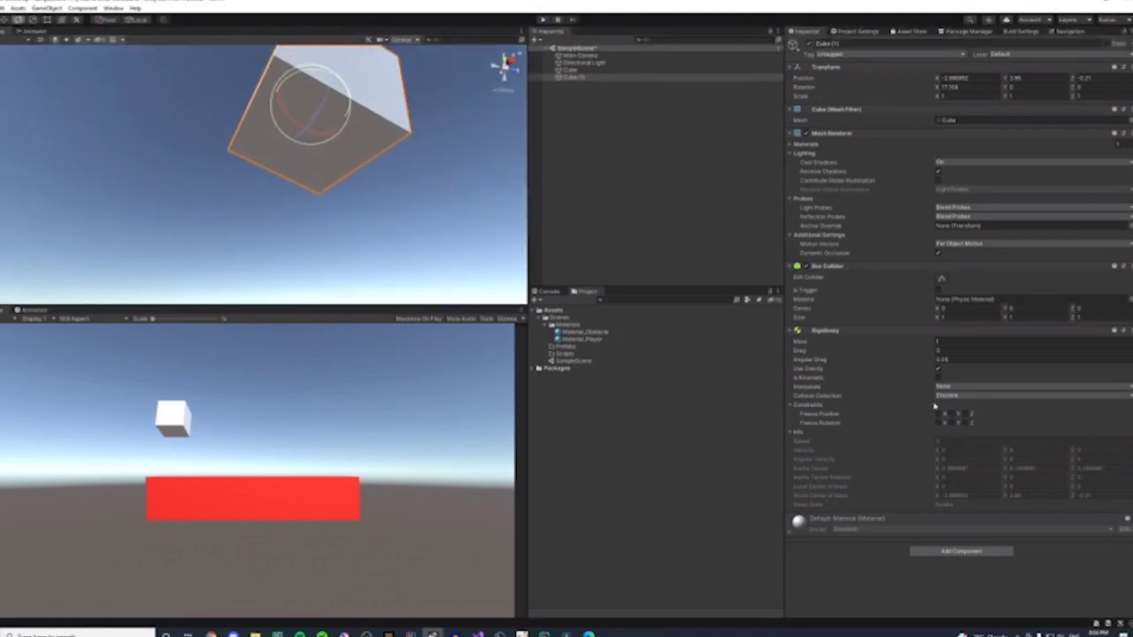
right_drag(300, 247, 319, 283)
click(319, 283)
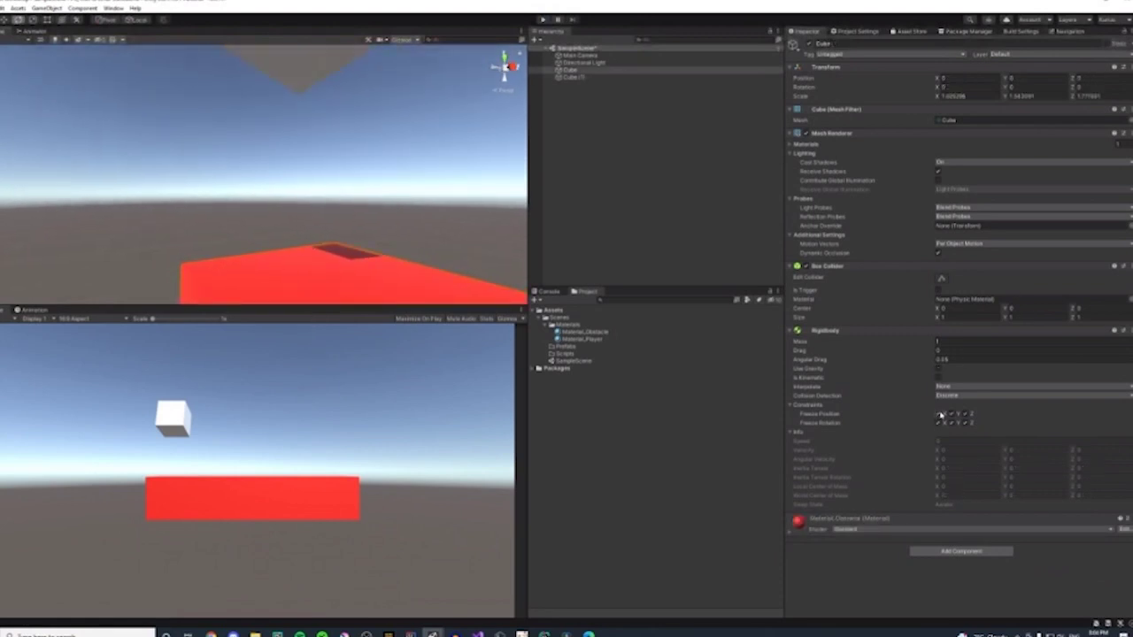
click(939, 413)
click(953, 413)
click(965, 413)
click(965, 423)
click(951, 423)
click(939, 423)
- Play the scene to test how the unconstrained red bar reacts to the falling cube, and stop it
click(542, 18)
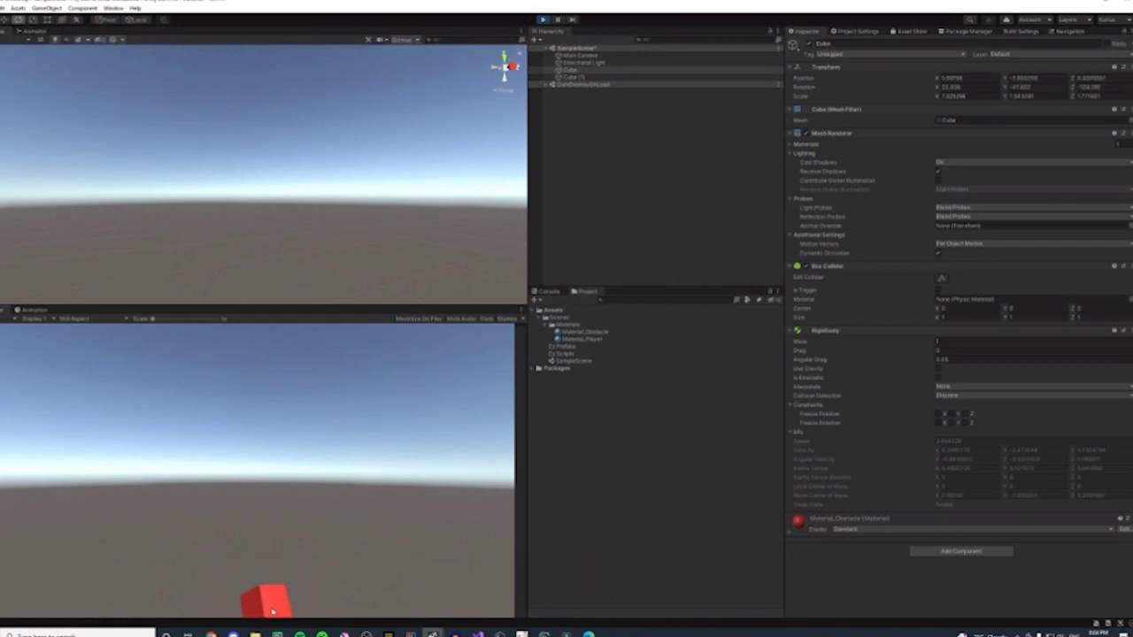
click(543, 19)
- Set the red bar's Rigidbody mass to 1000, play the scene to test its collision with the falling white cube, and stop it
click(573, 77)
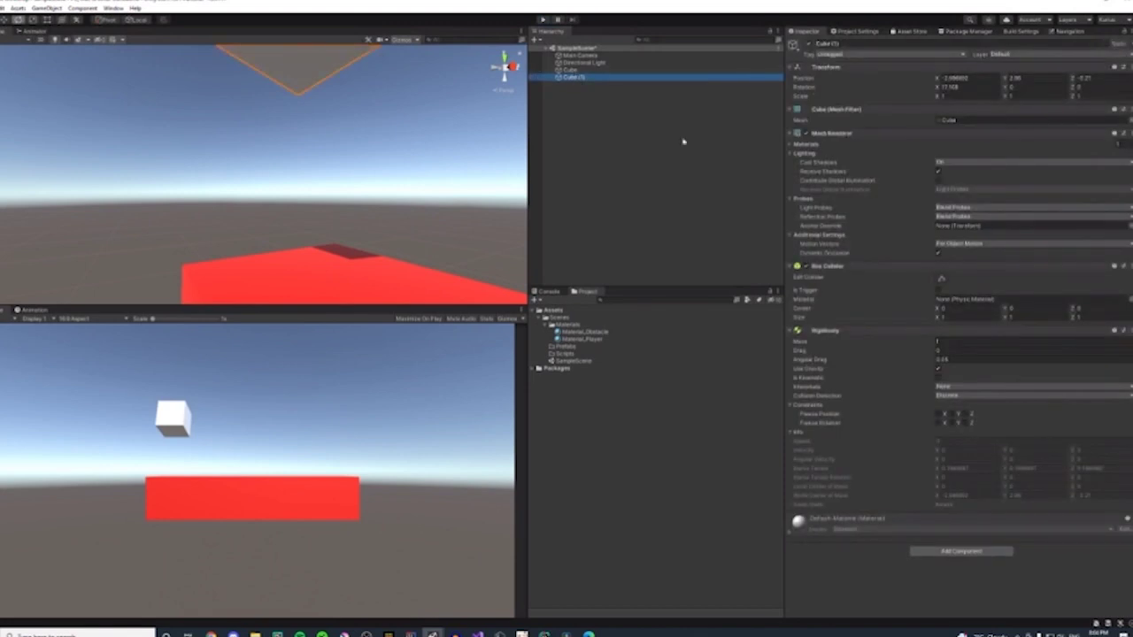
click(943, 341)
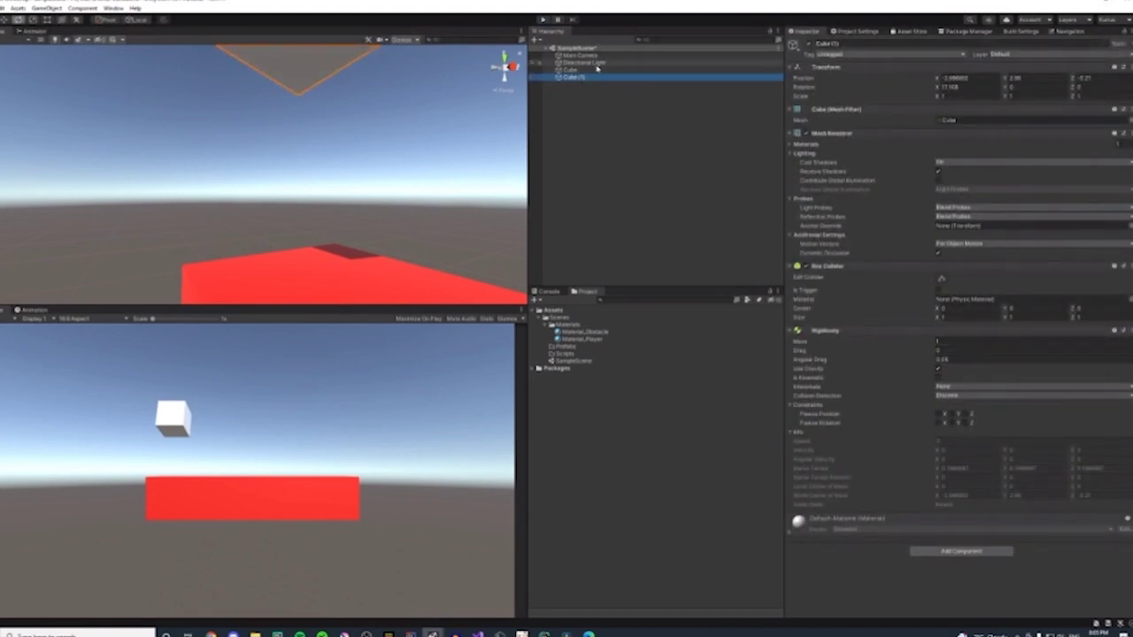
click(570, 70)
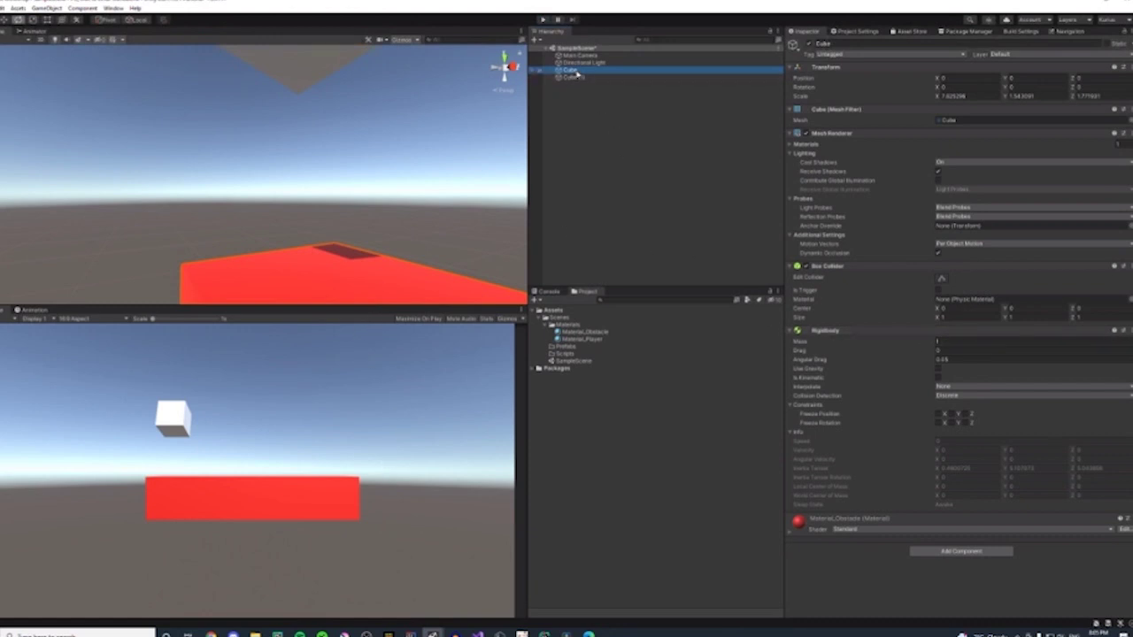
click(982, 341)
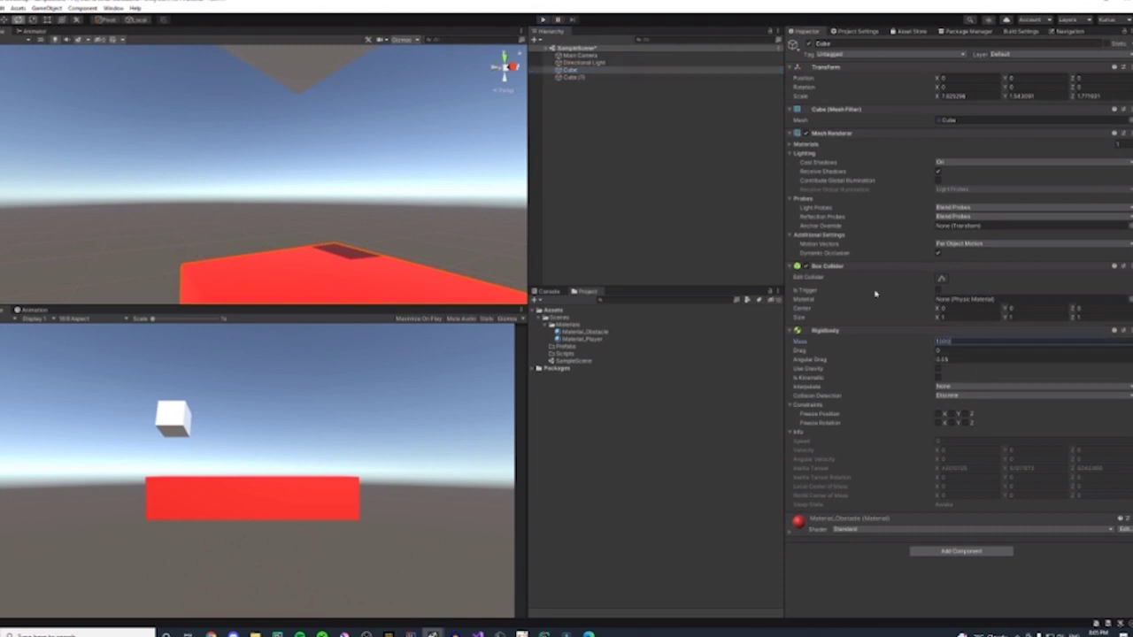
click(543, 20)
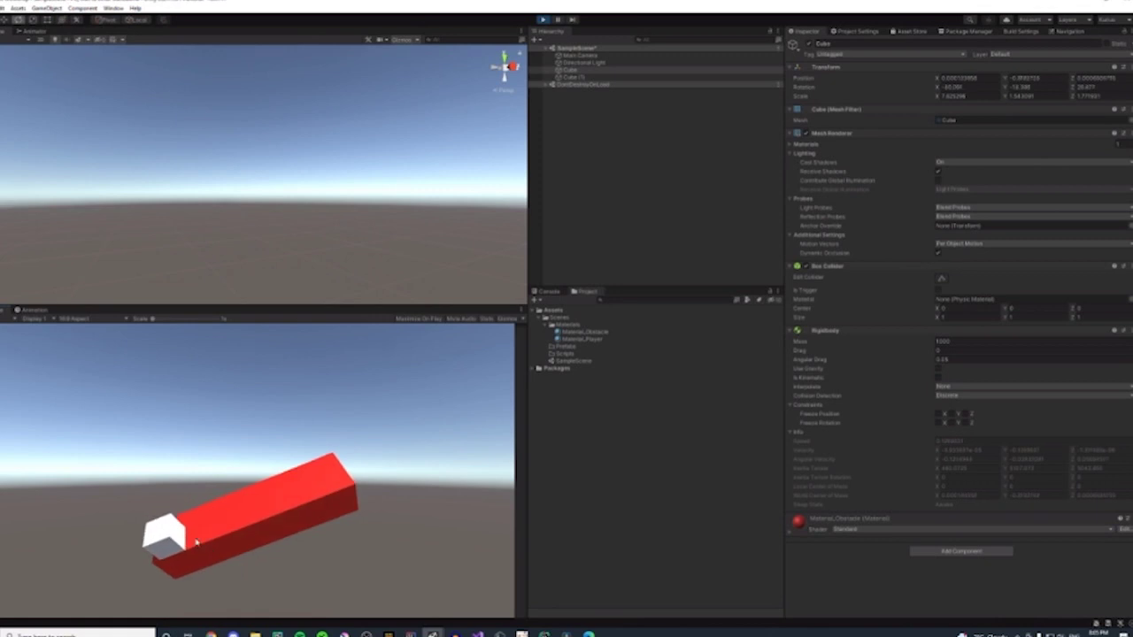
click(543, 20)
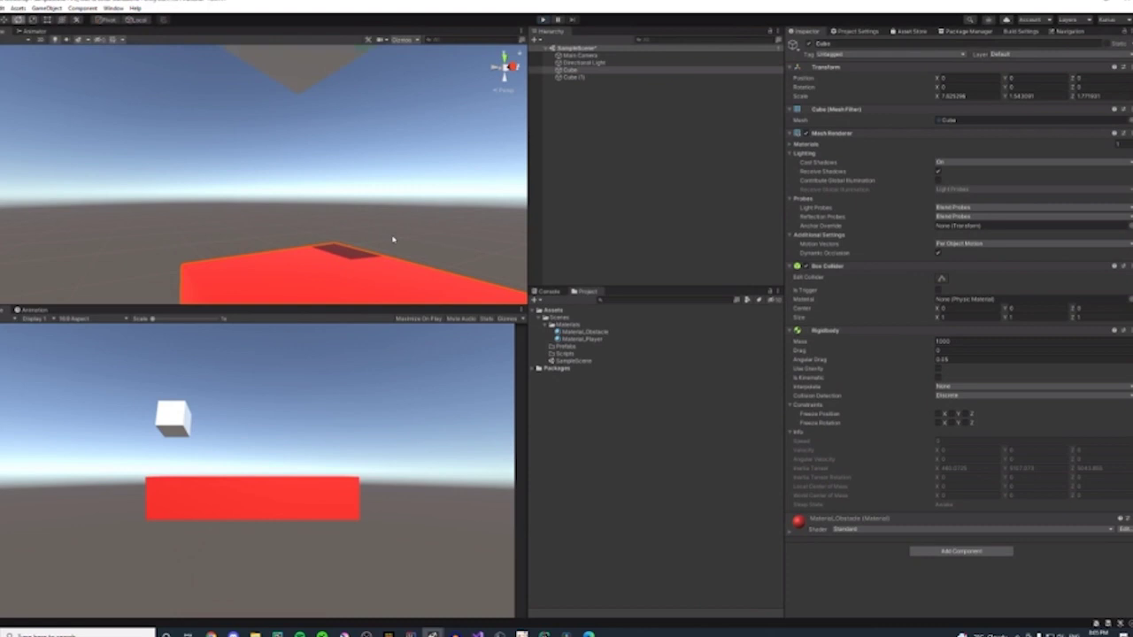
- Delete the white cube, Cube (1), and the red bar from the scene
scroll(224, 214, down, 5)
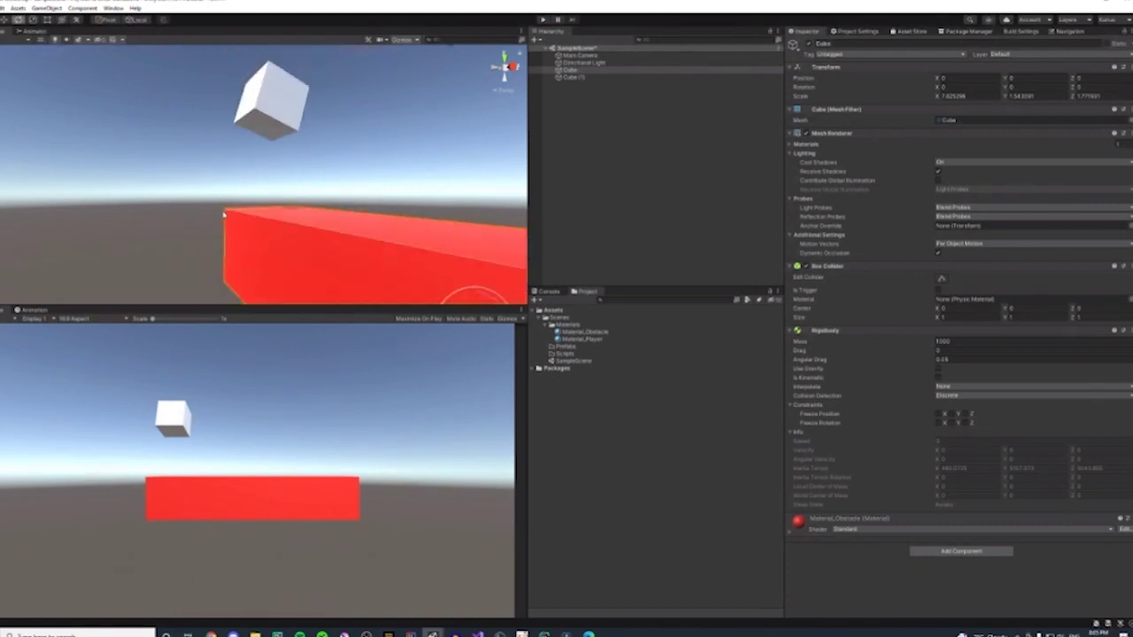
right_drag(285, 125, 269, 122)
click(269, 122)
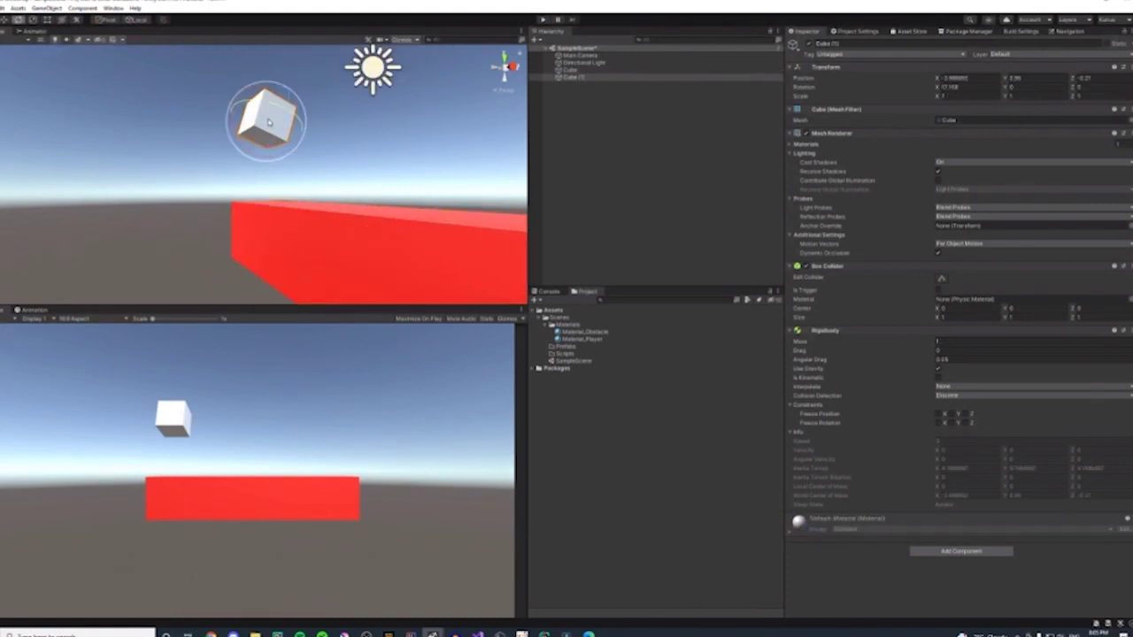
right_click(576, 79)
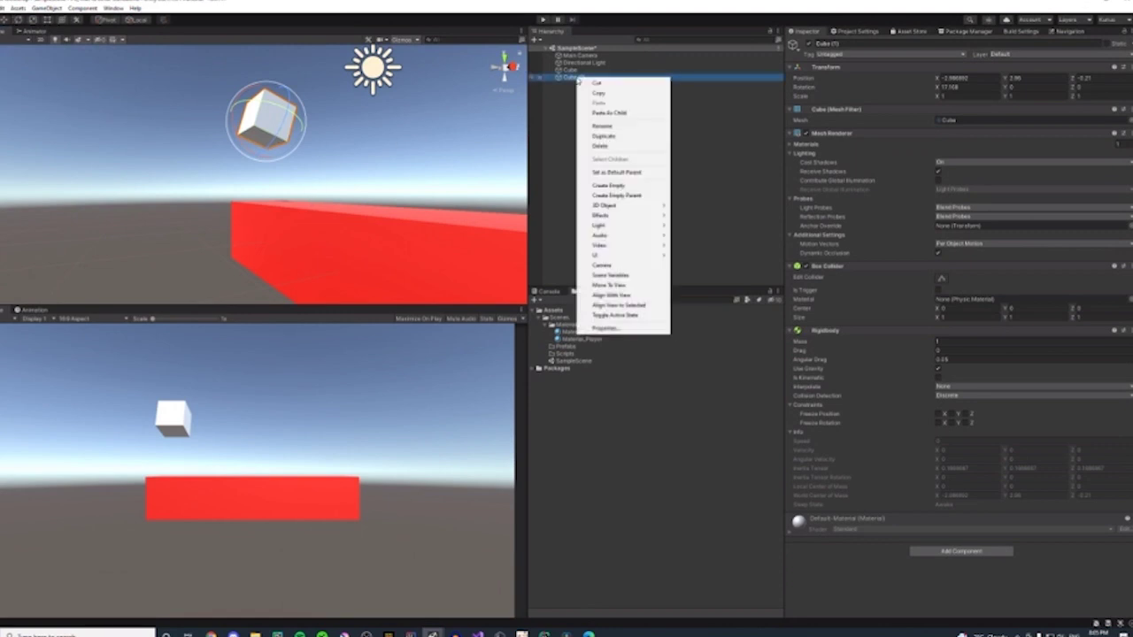
click(591, 145)
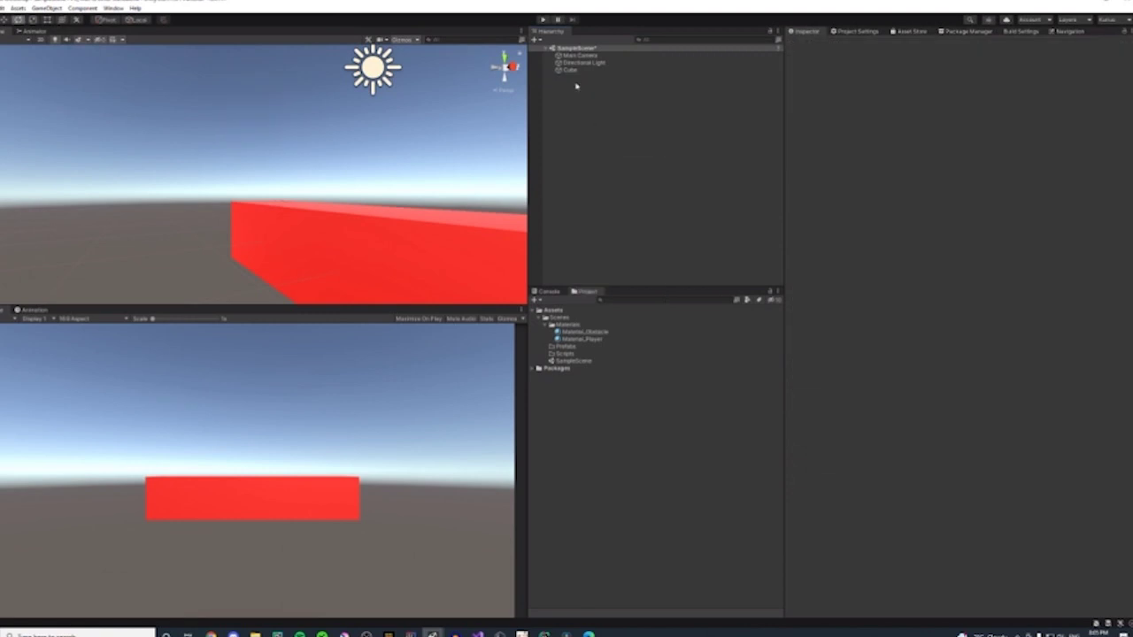
click(571, 69)
right_click(574, 70)
click(611, 138)
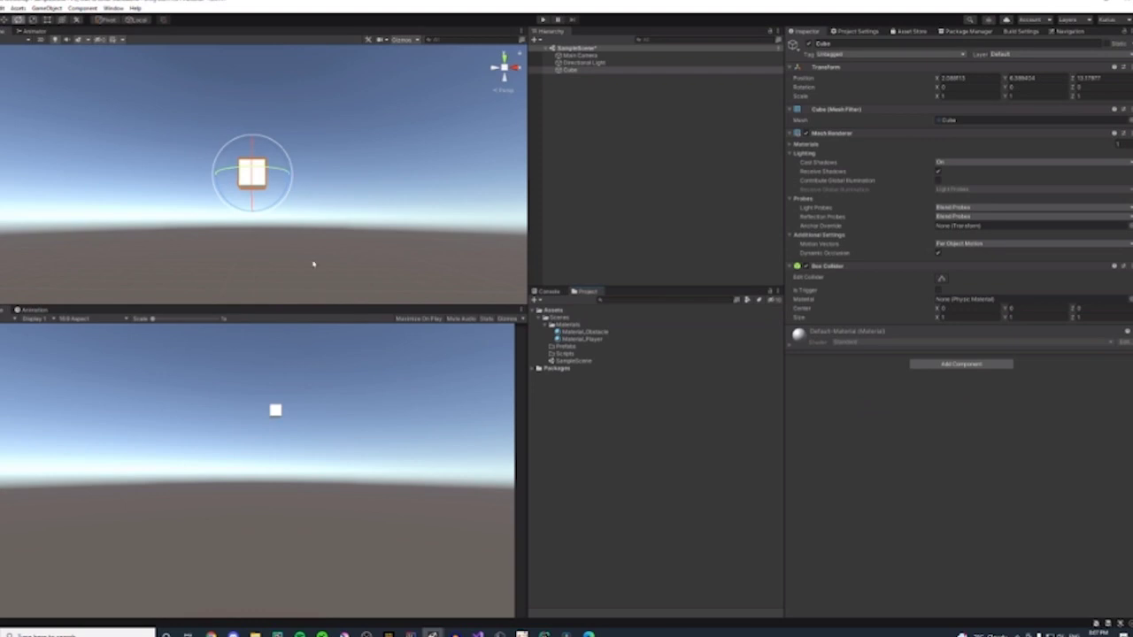
- Delete the remaining white cube, leaving only the main camera and directional light in the scene
scroll(310, 191, up, 3)
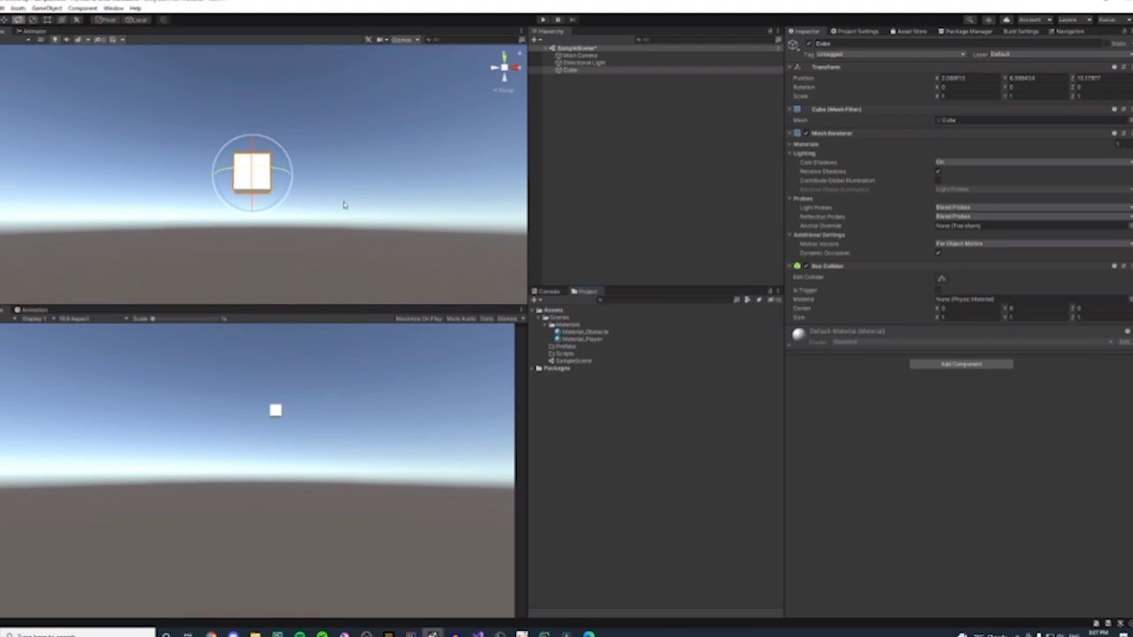
right_drag(344, 206, 333, 238)
click(579, 56)
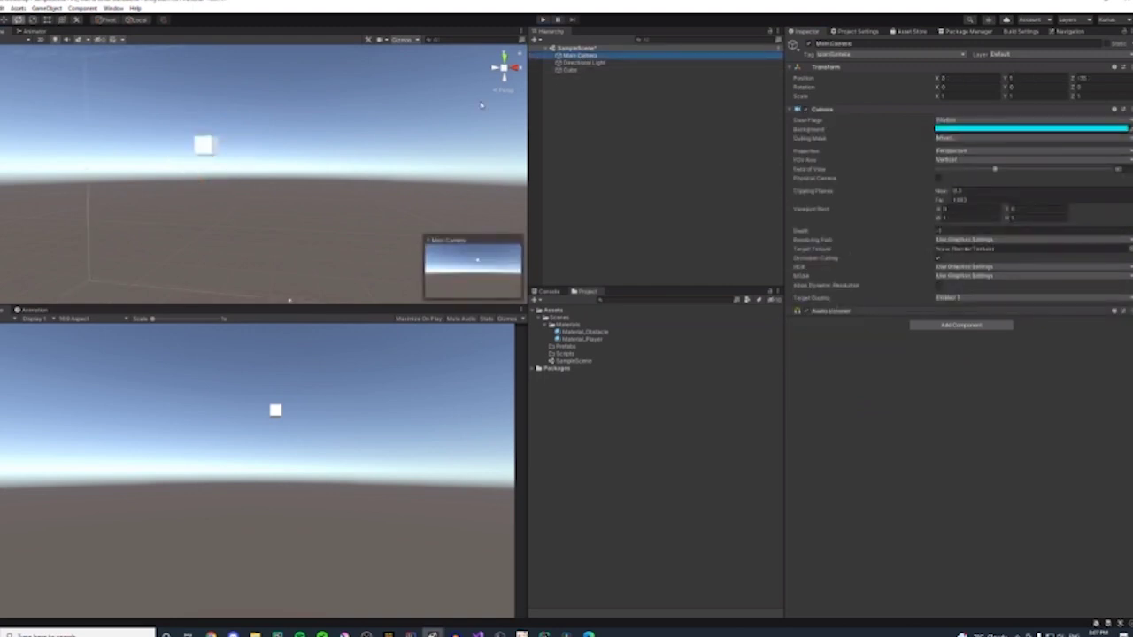
right_drag(482, 104, 341, 143)
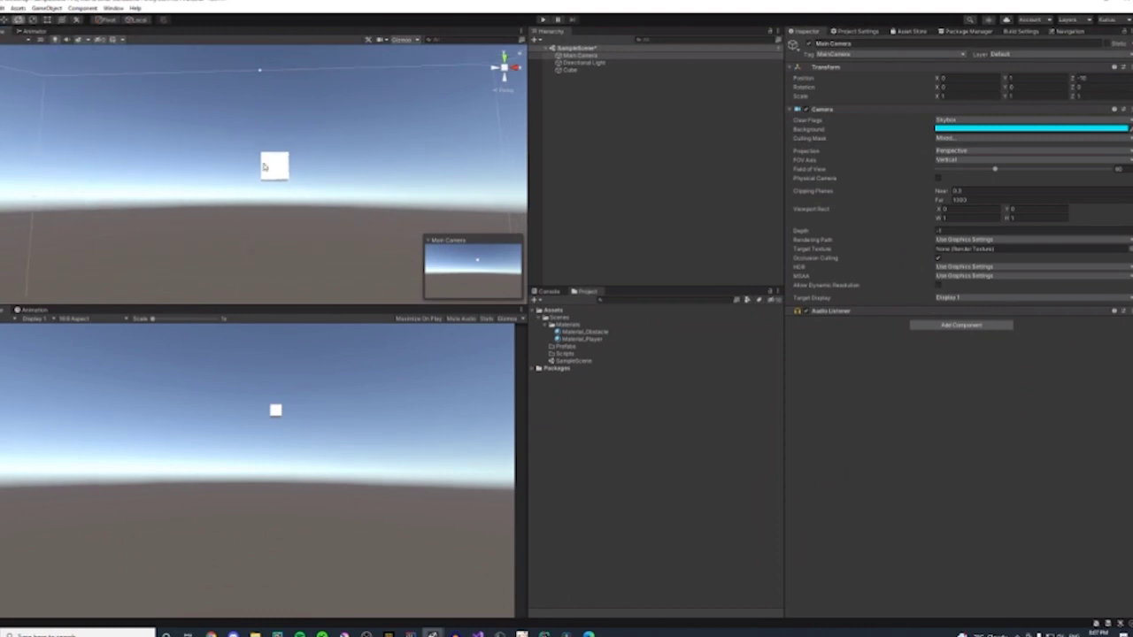
click(571, 70)
right_click(580, 70)
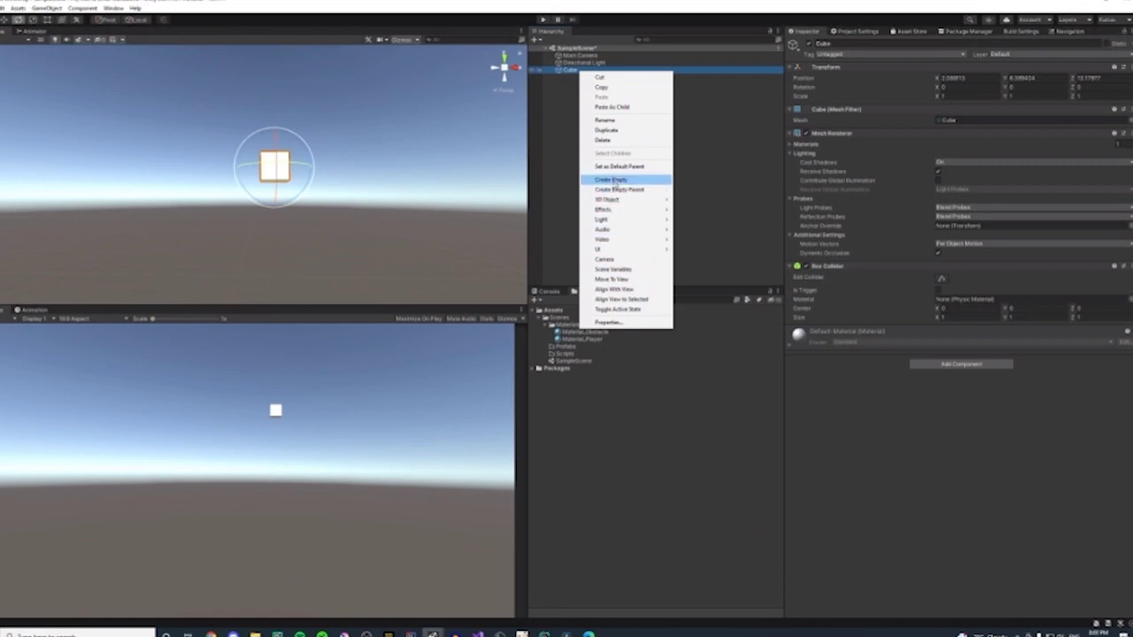
click(605, 140)
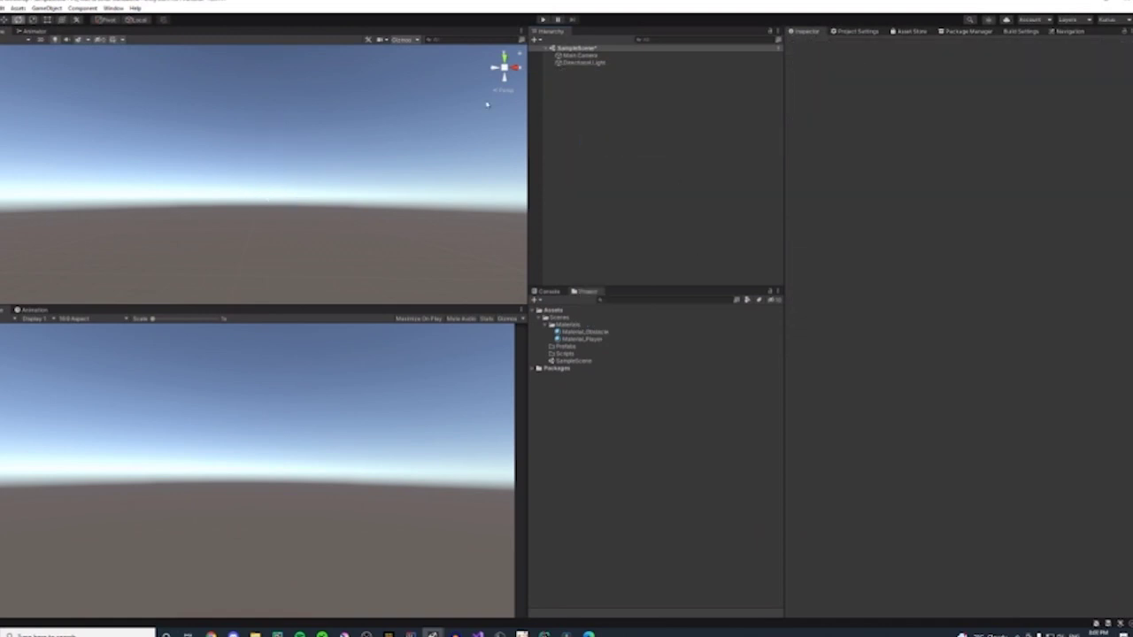
- Add a 3D capsule object to the scene
right_click(603, 79)
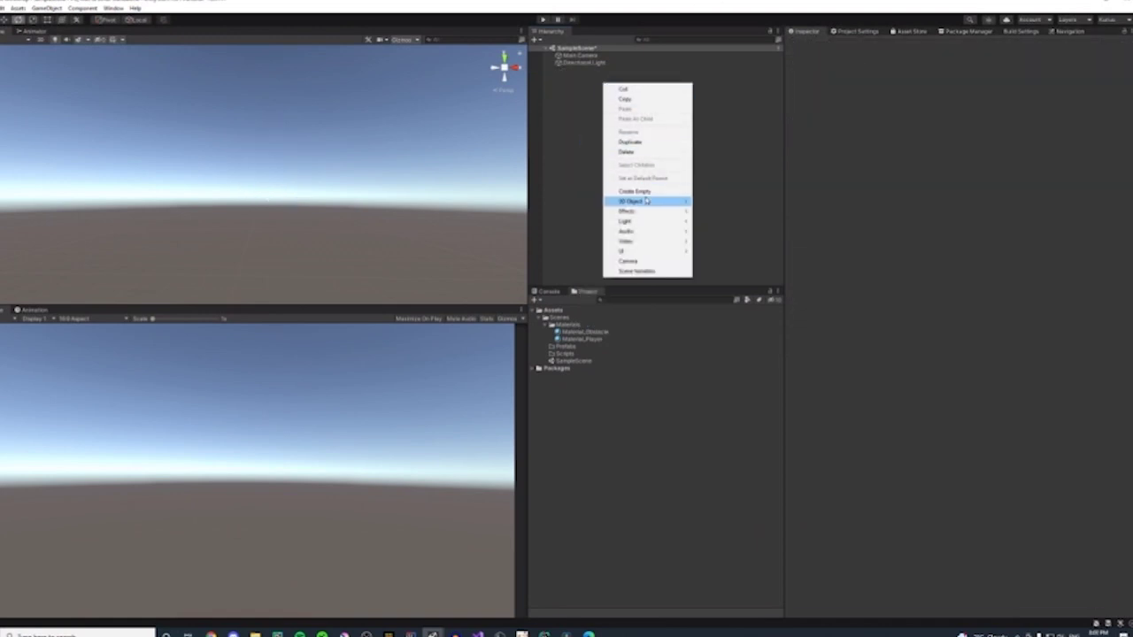
click(567, 116)
right_click(567, 116)
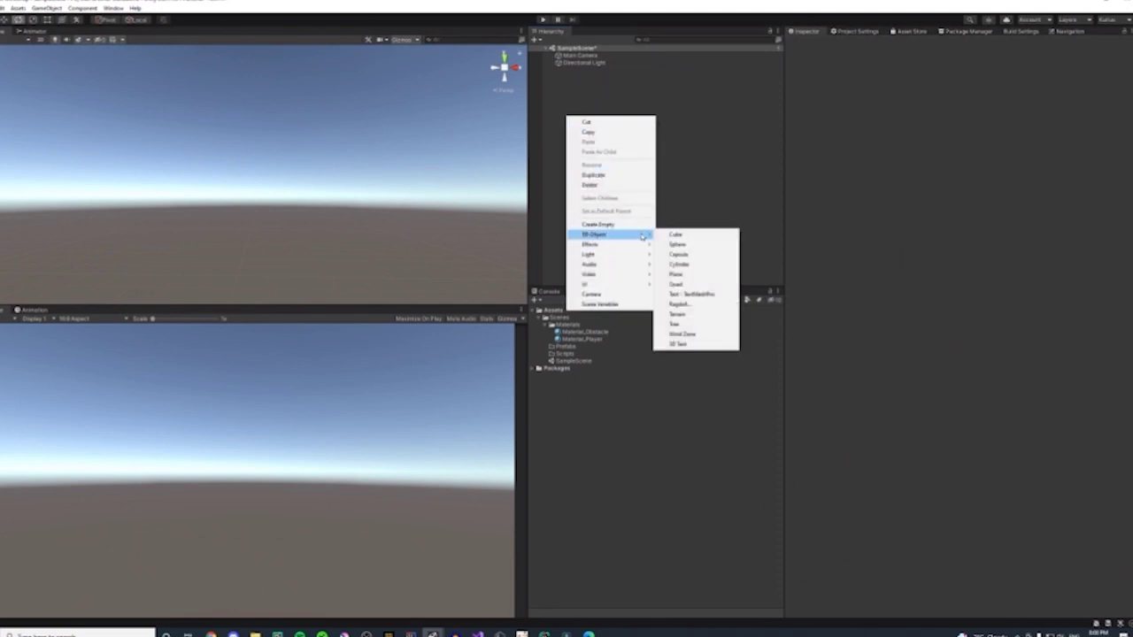
mouse_move(641, 241)
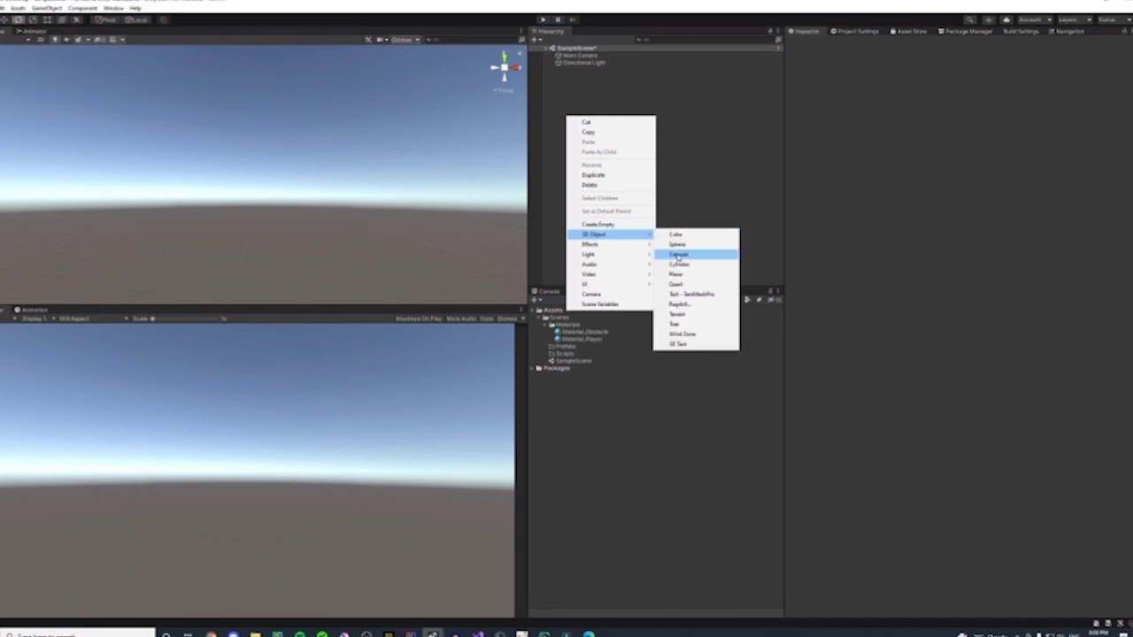
click(678, 255)
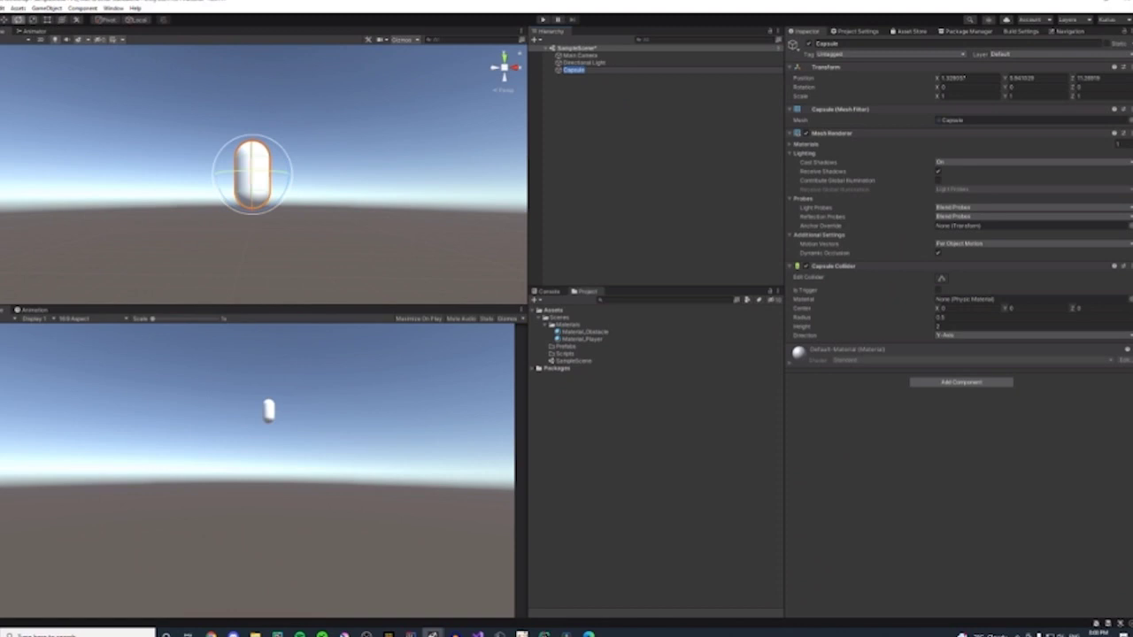
- Set the capsule's position to 0 on the X, Y and Z axes
right_drag(270, 273, 290, 297)
key(s)
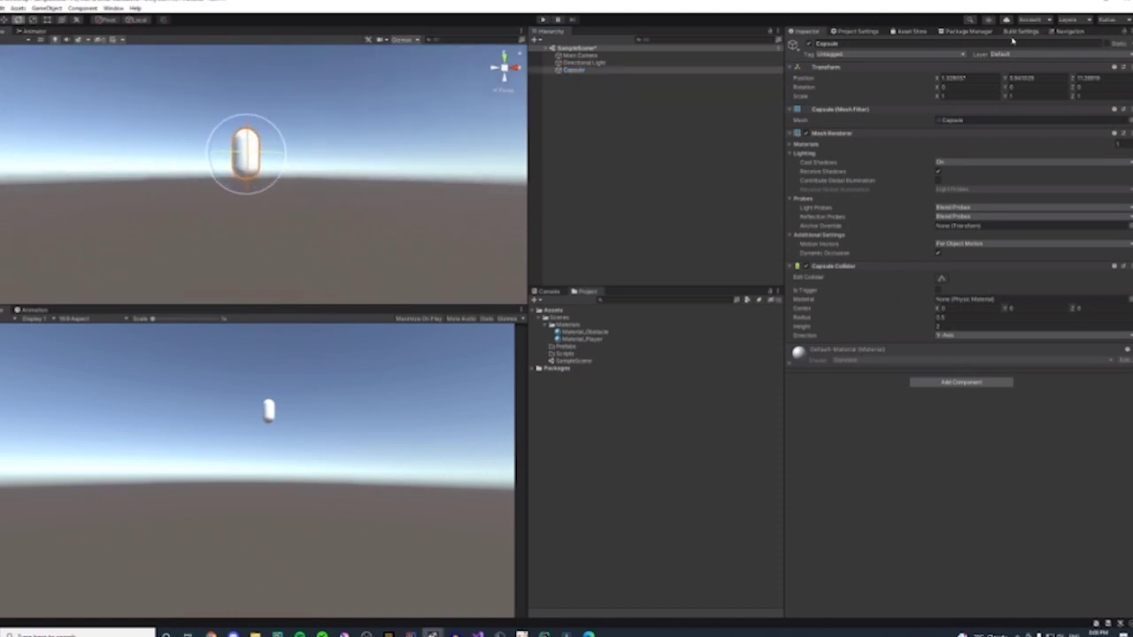
click(963, 78)
text(0)
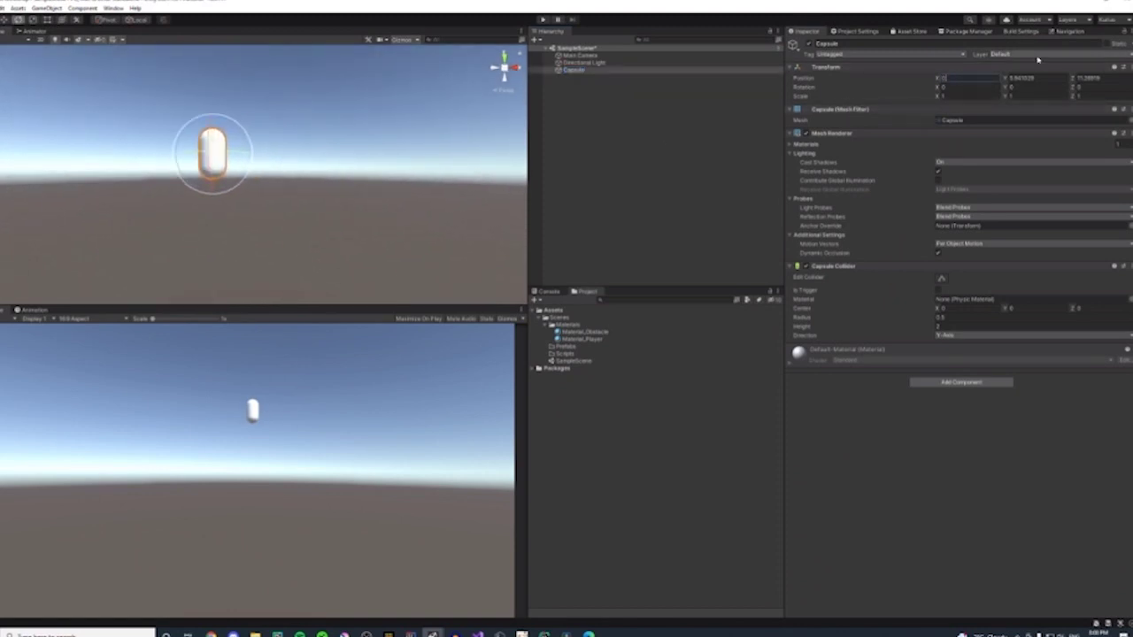
key(Tab)
text(0)
key(Tab)
text(0)
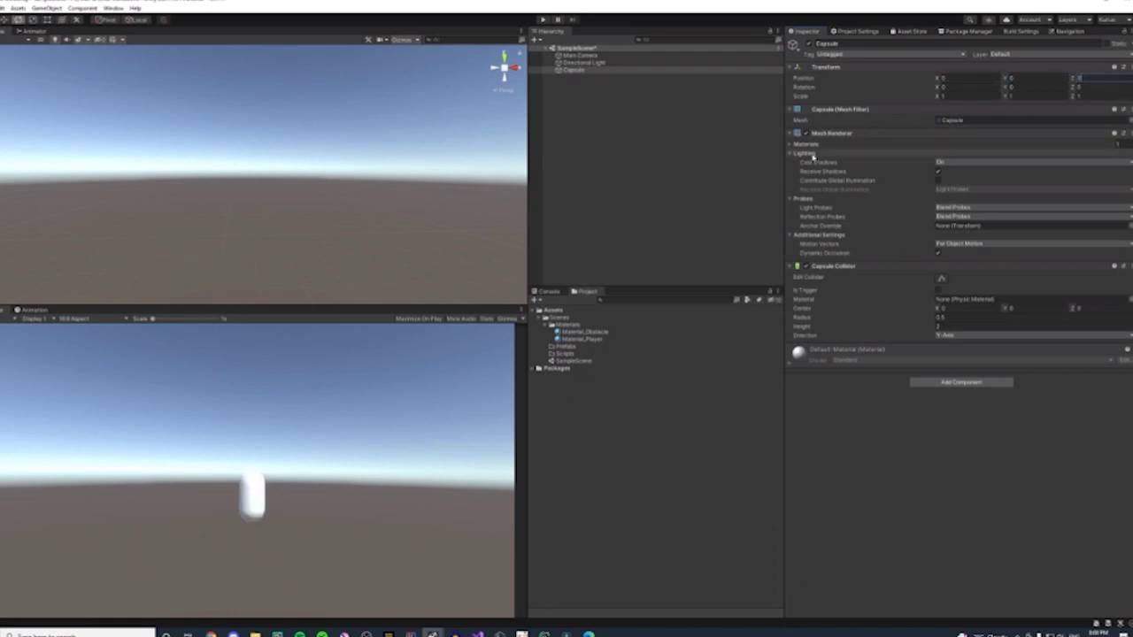
- Apply the Material_Player material to the capsule
right_drag(443, 265, 189, 138)
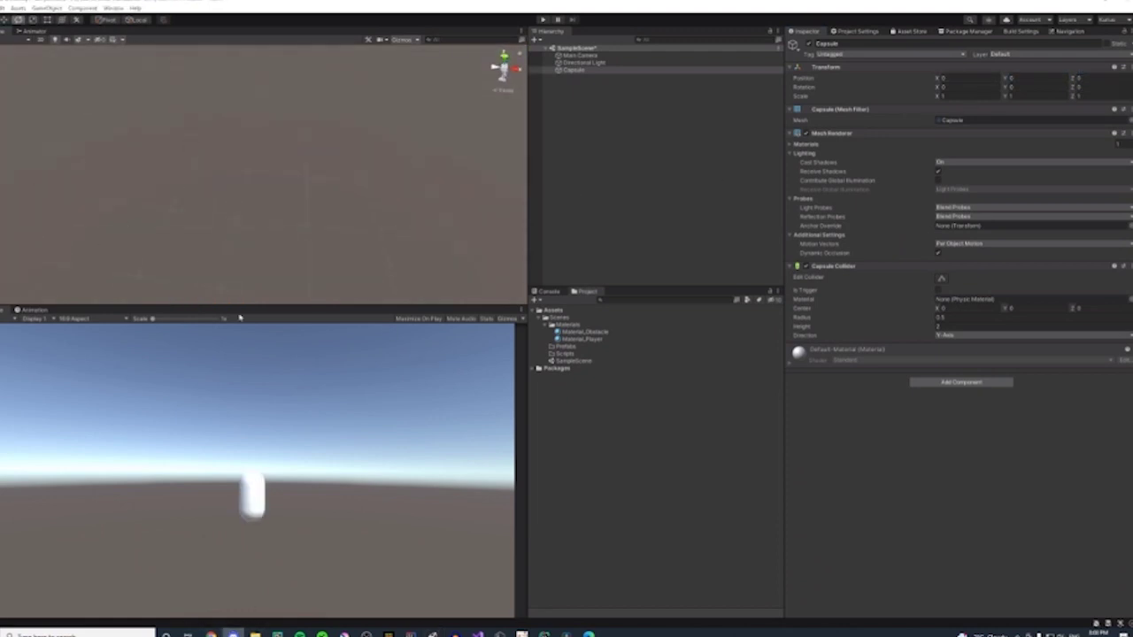
click(367, 195)
right_drag(316, 159, 306, 53)
click(285, 120)
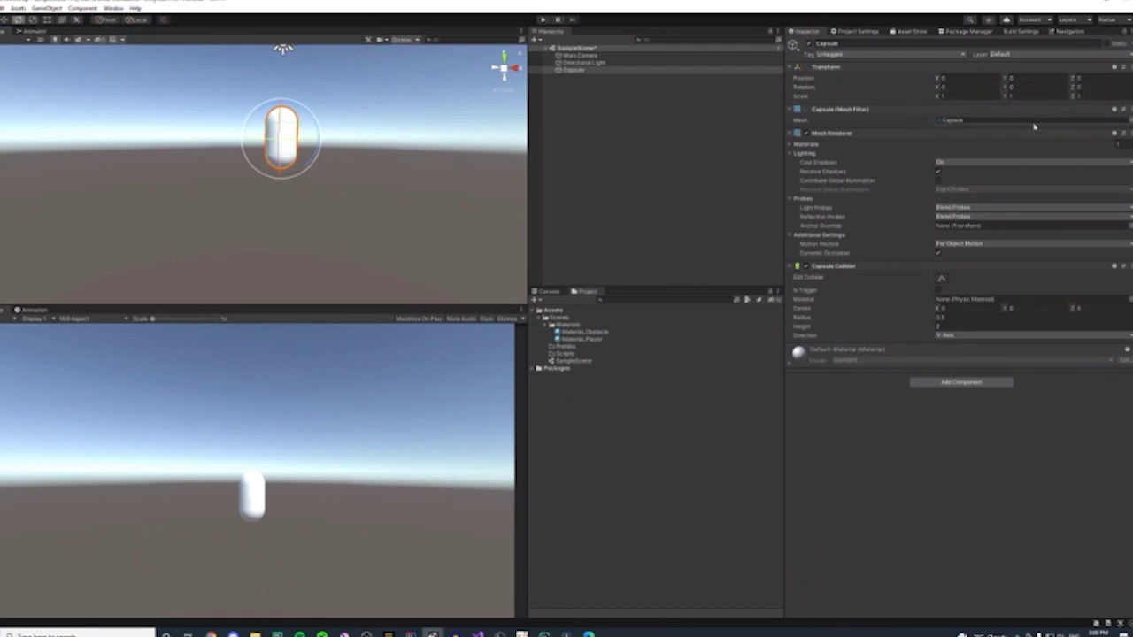
right_drag(389, 139, 419, 113)
scroll(420, 113, up, 2)
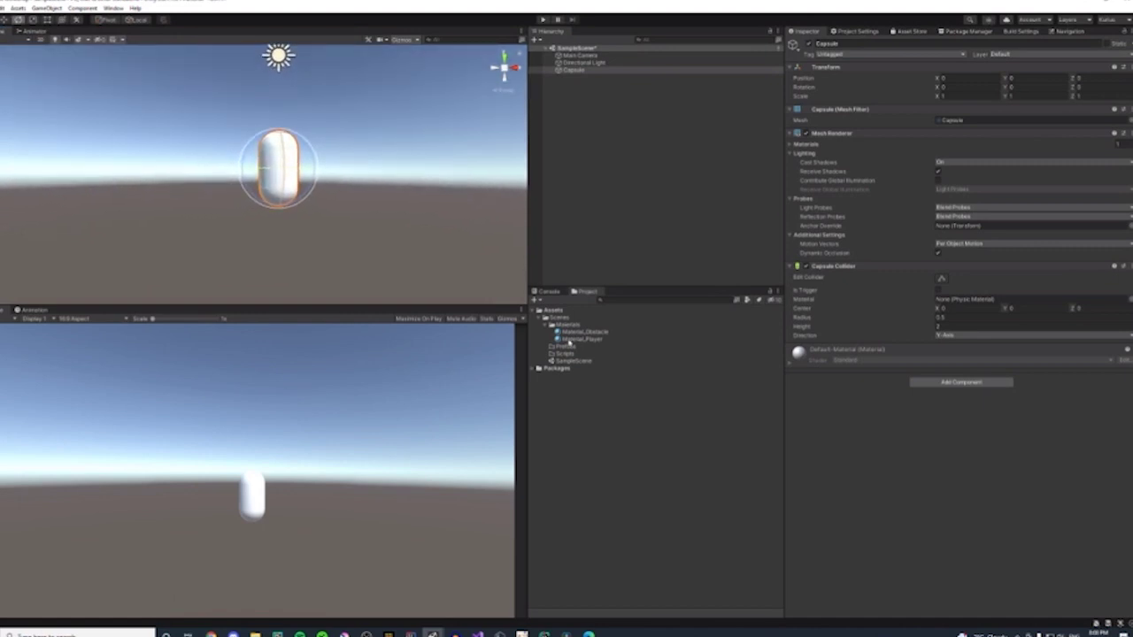
drag(580, 339, 282, 170)
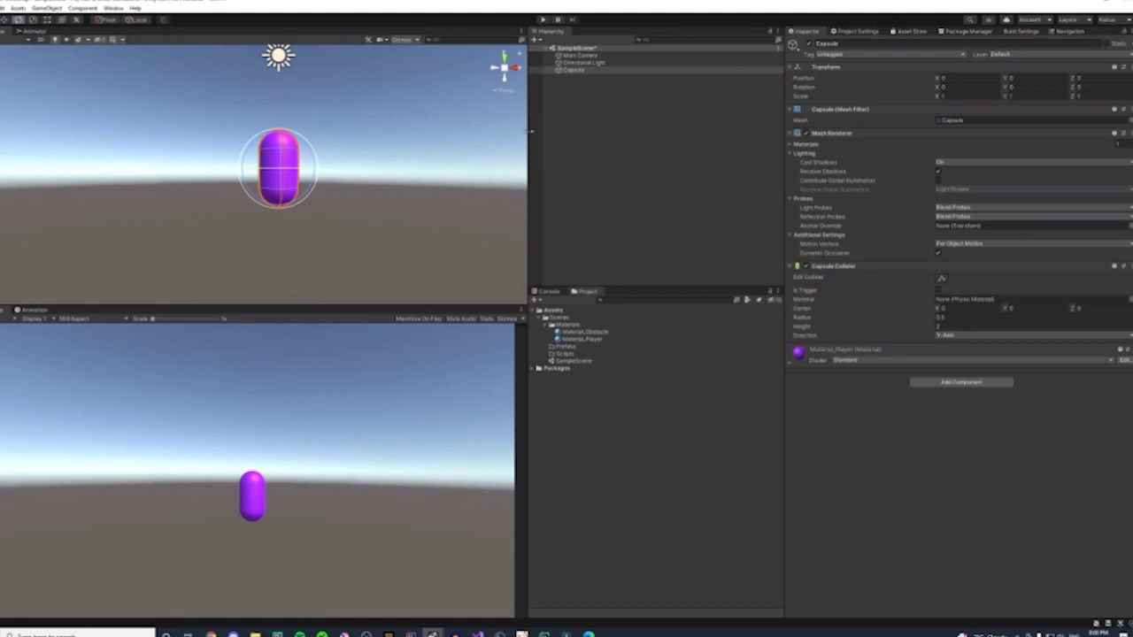
- Rename the capsule object as Player
drag(843, 44, 798, 41)
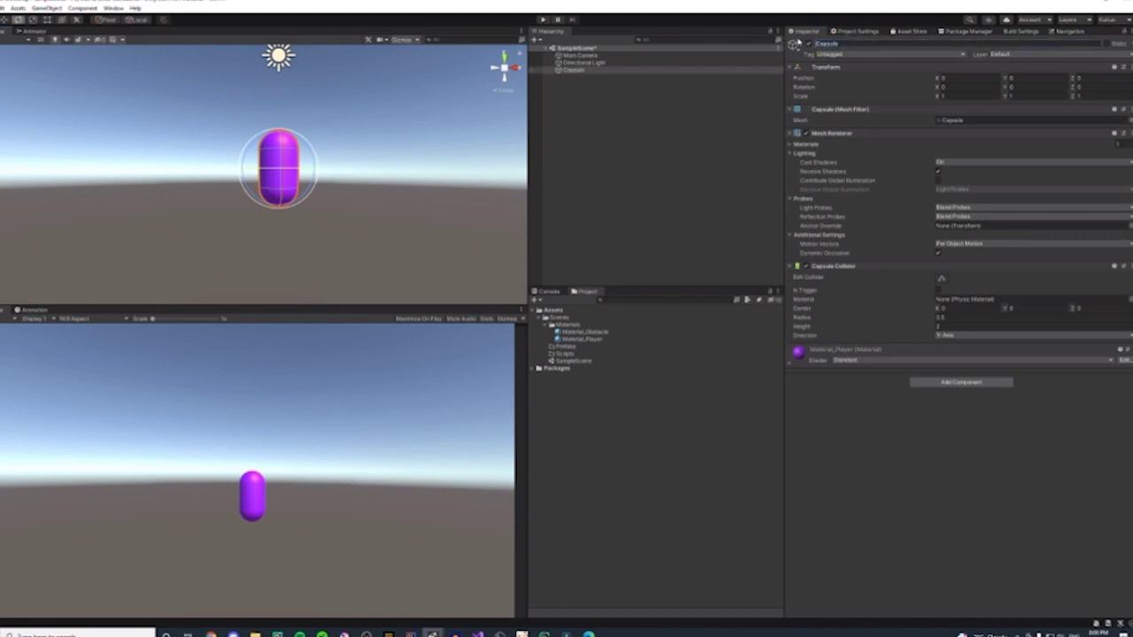
drag(875, 43, 697, 39)
text(Player)
click(944, 449)
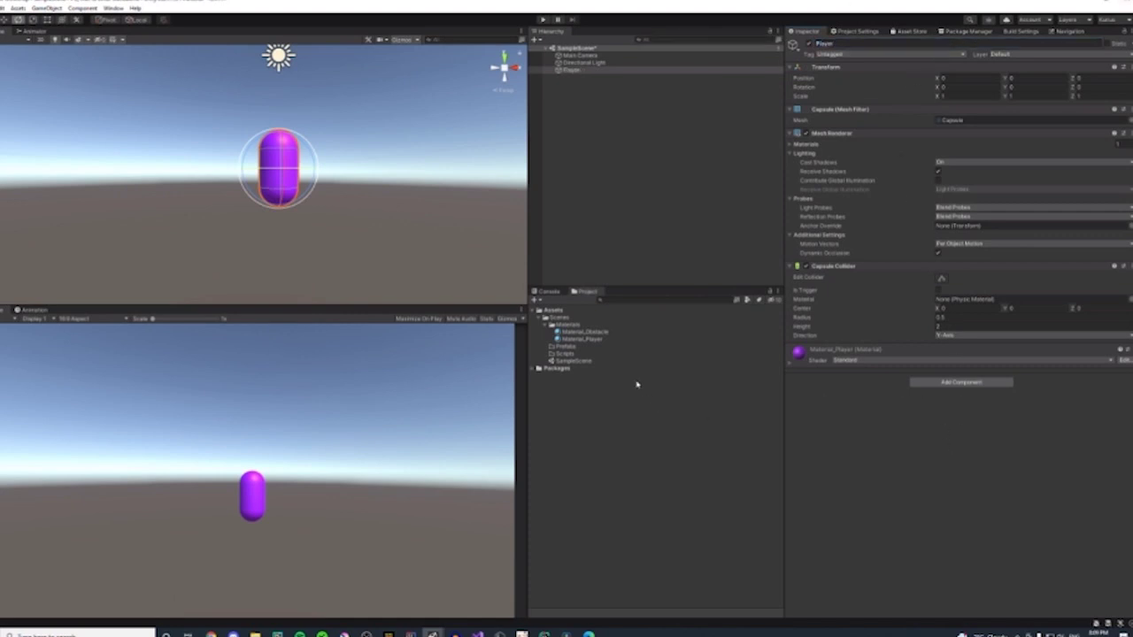
- Create a C# script named Player in the Scripts folder and open it in Visual Studio
click(564, 346)
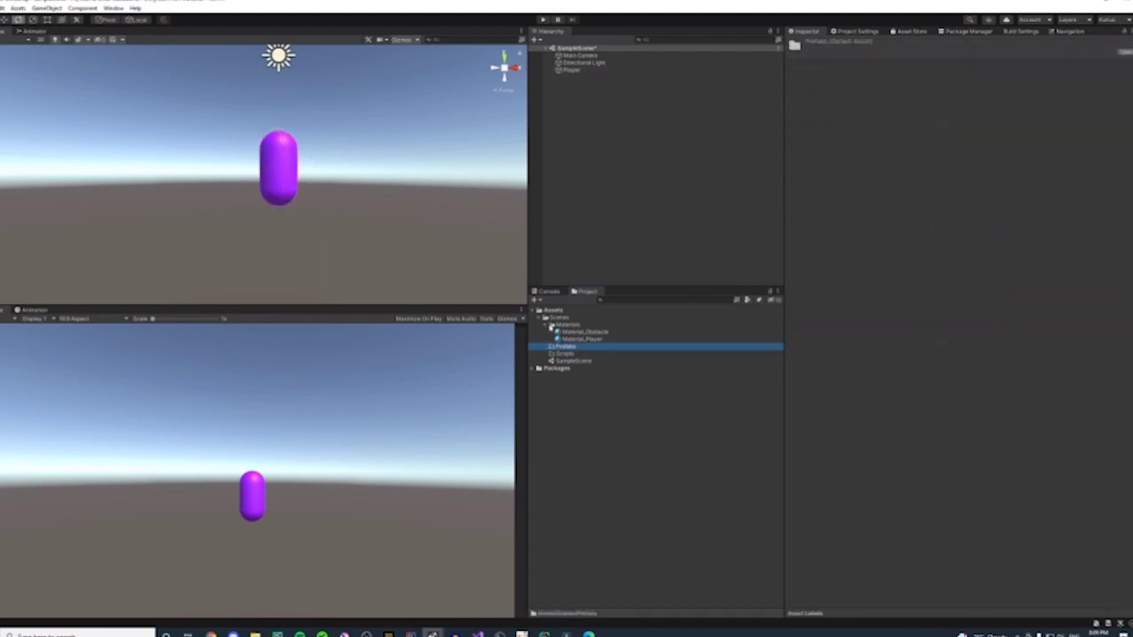
click(559, 354)
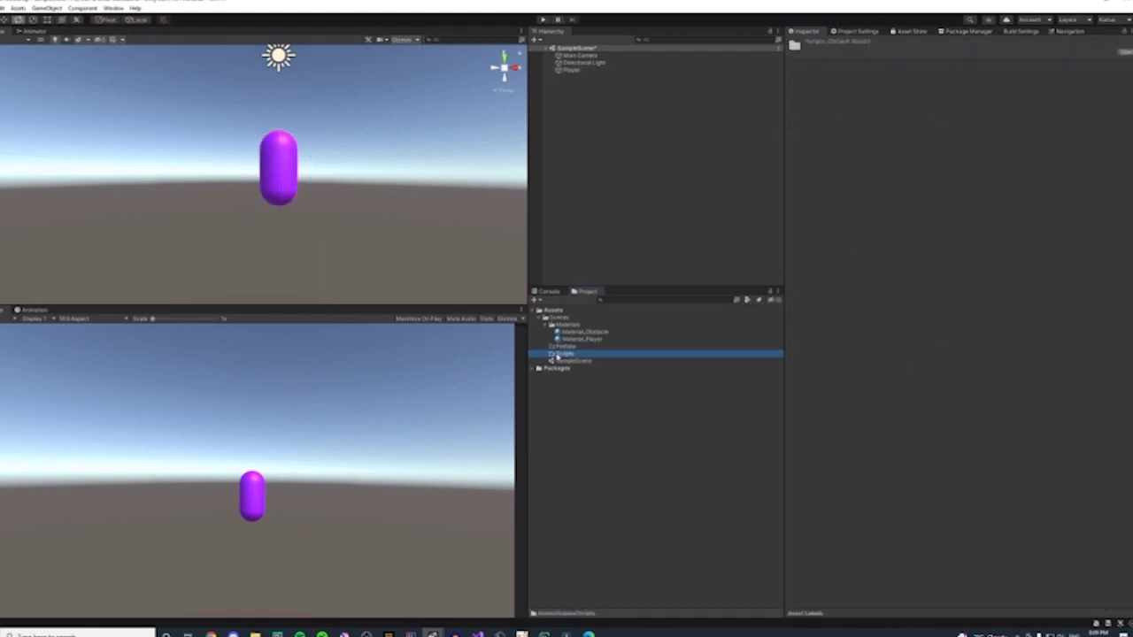
right_click(560, 356)
key(Escape)
right_click(561, 356)
mouse_move(591, 362)
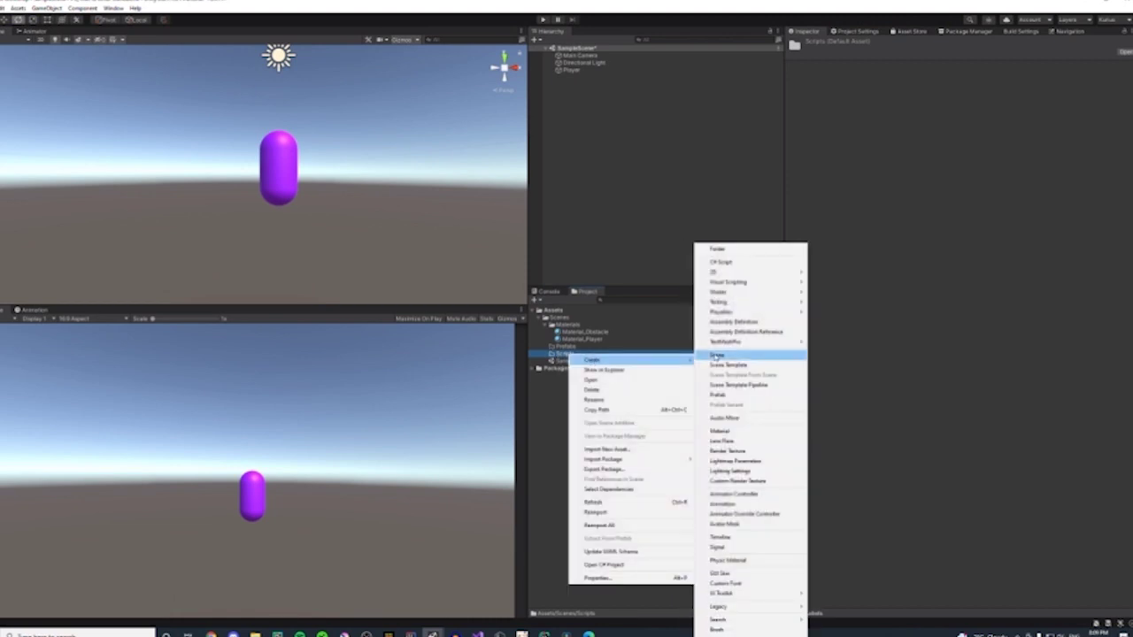
click(723, 263)
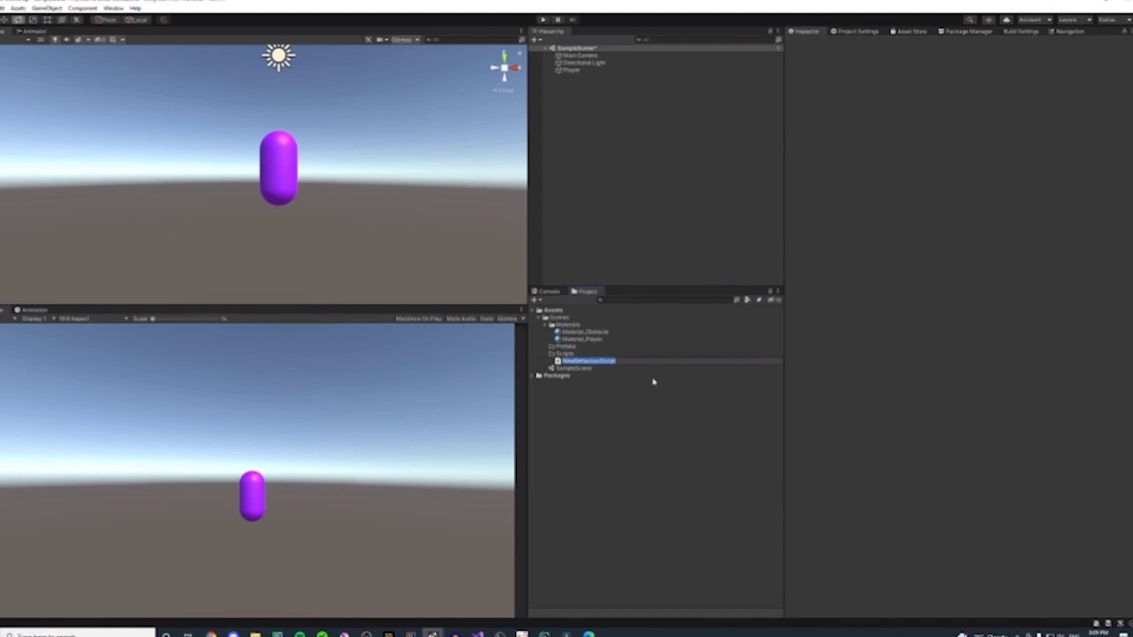
text(Player)
key(Return)
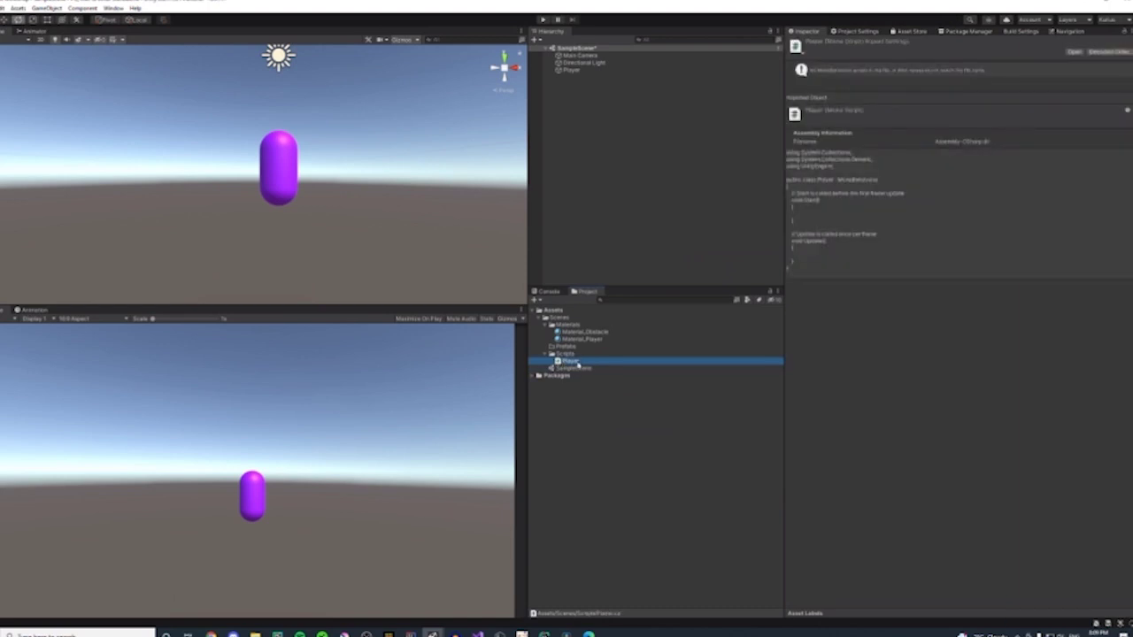
double_click(574, 363)
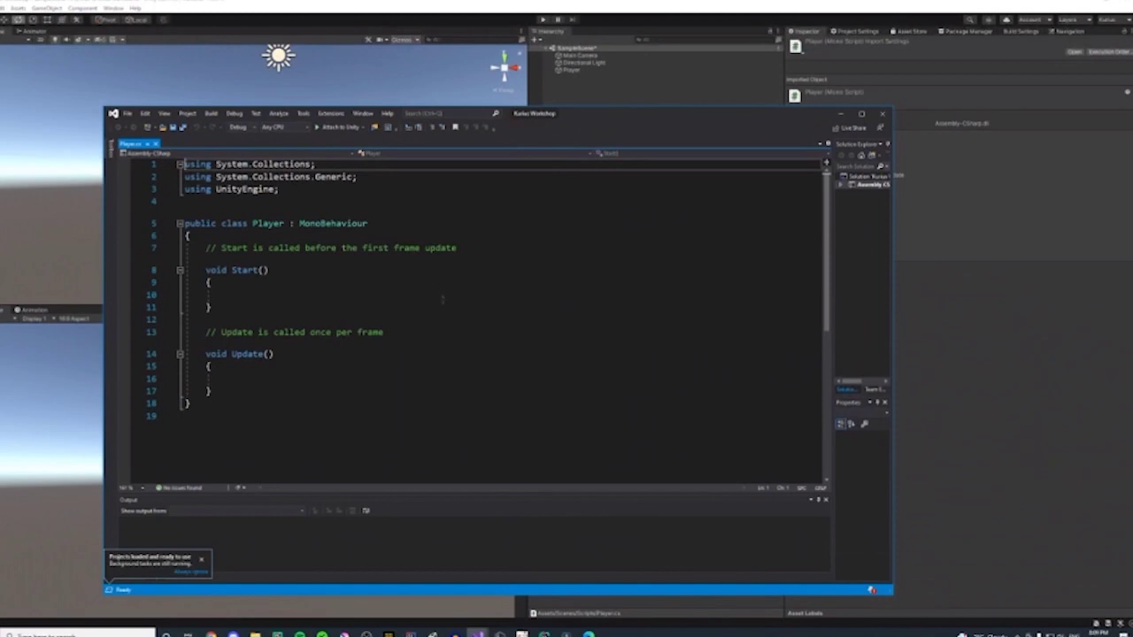
- Switch back to Unity and add a Rigidbody component to the Player capsule
click(971, 416)
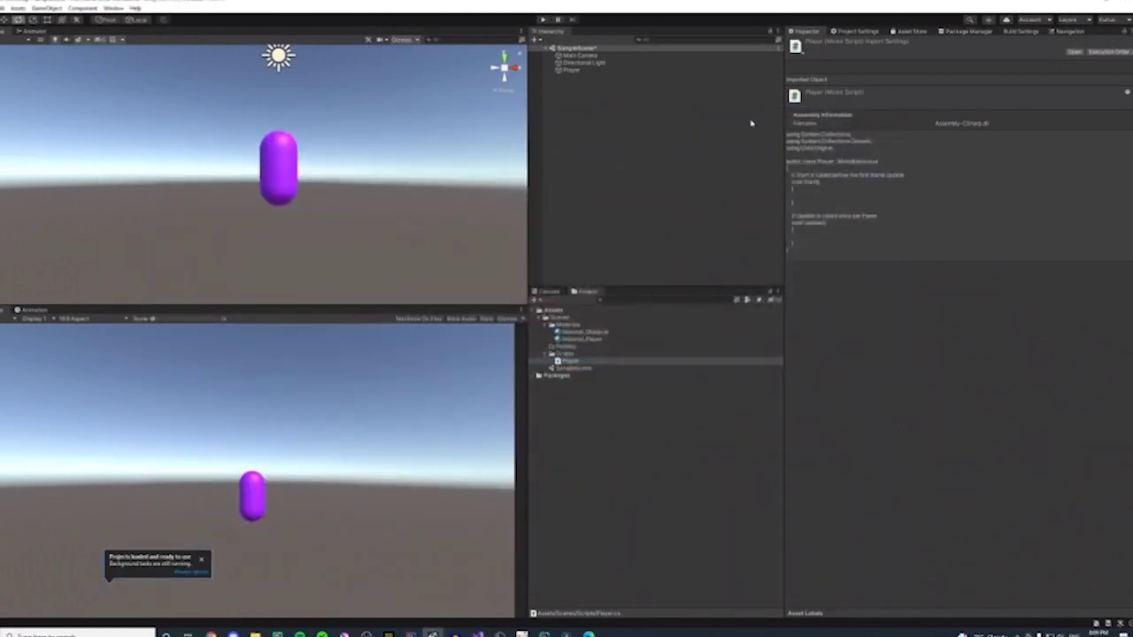
click(575, 73)
drag(576, 76, 577, 76)
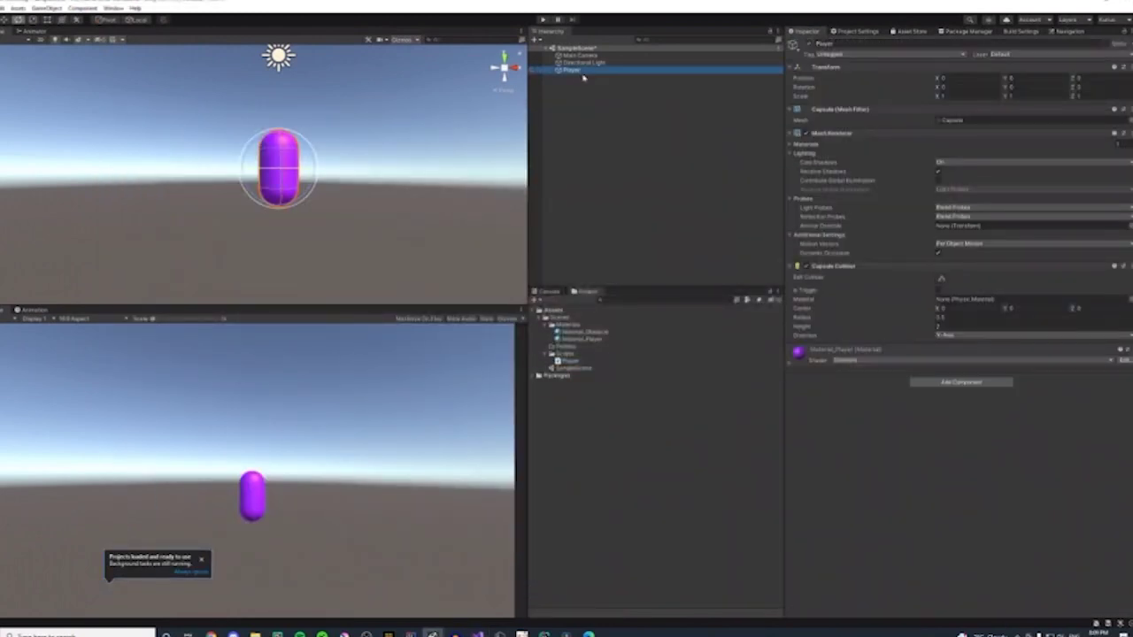
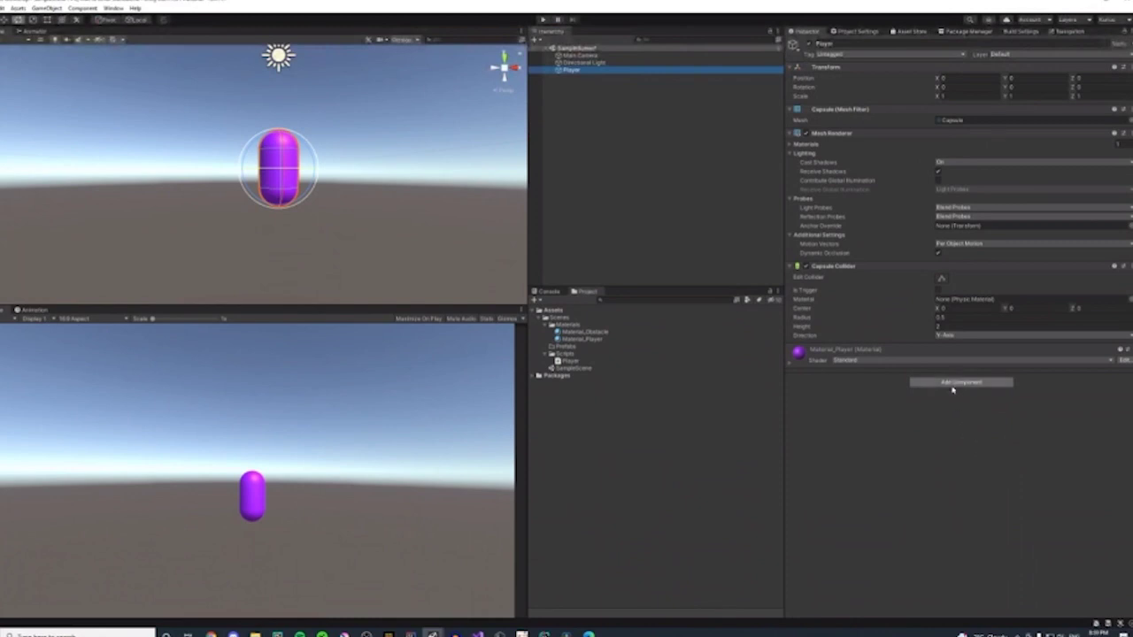
click(953, 386)
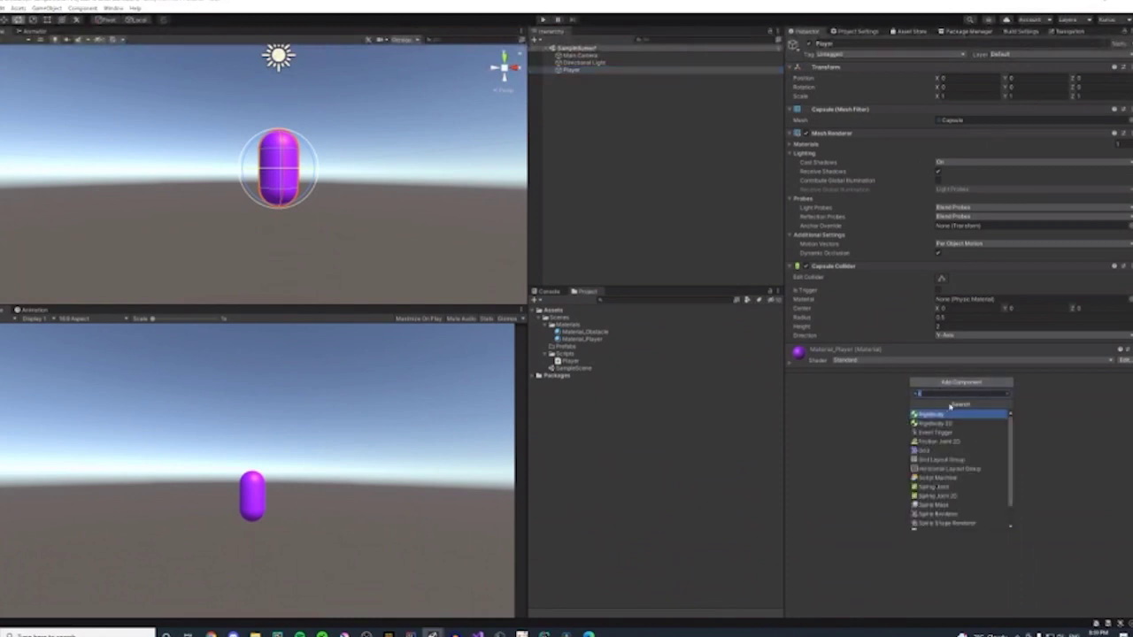
click(955, 414)
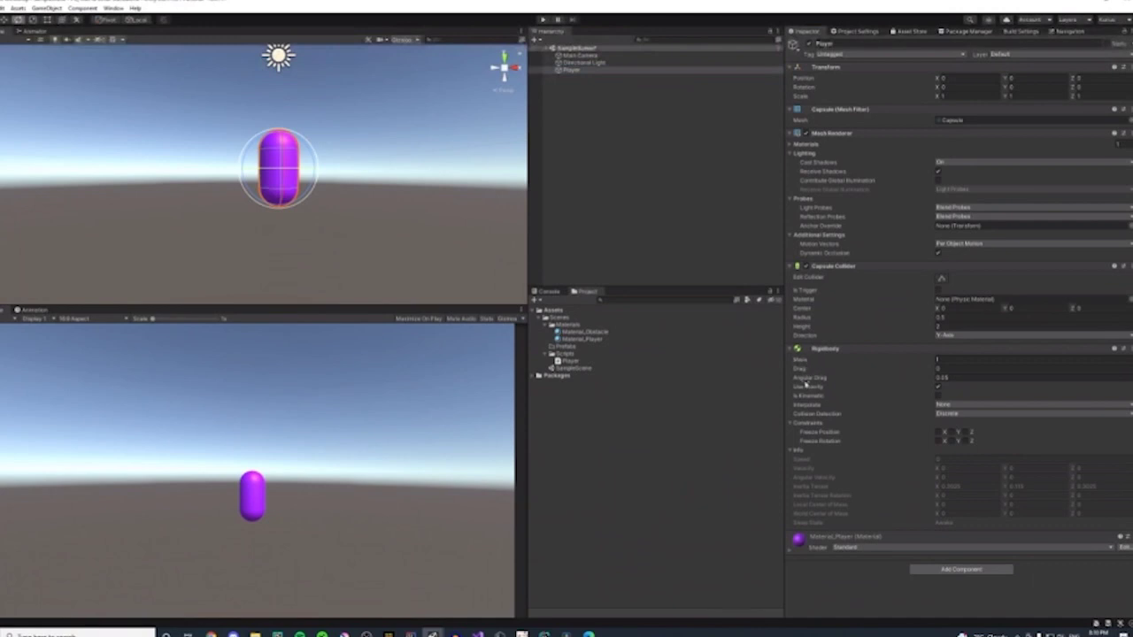
- Play-test the scene with the Rigidbody's Use Gravity option off, and again with it on
click(937, 390)
click(543, 19)
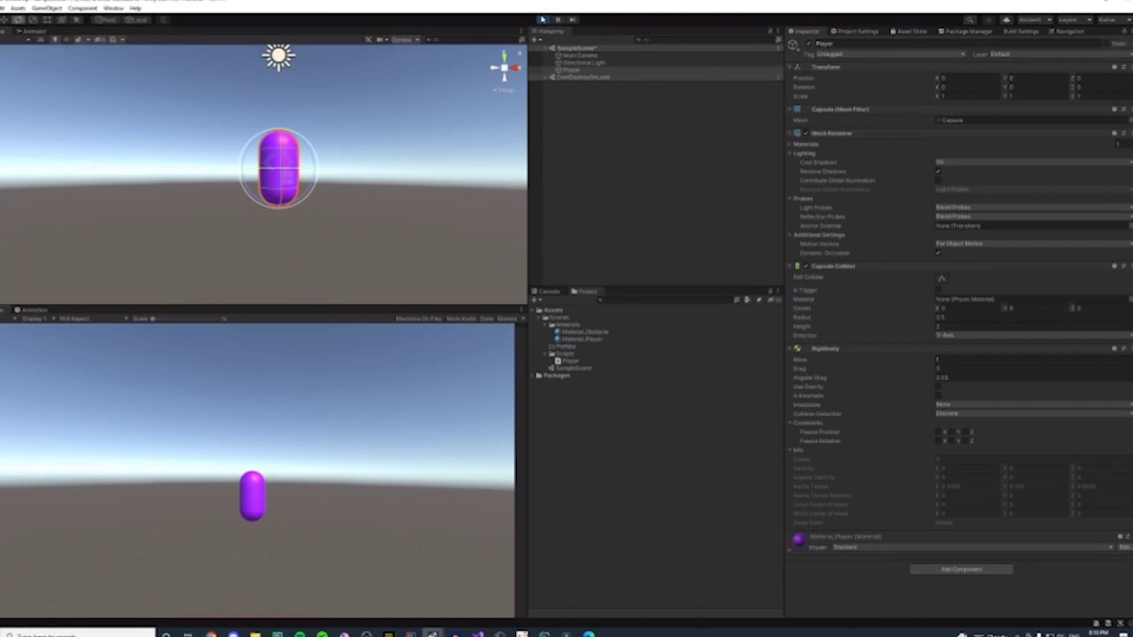
click(543, 19)
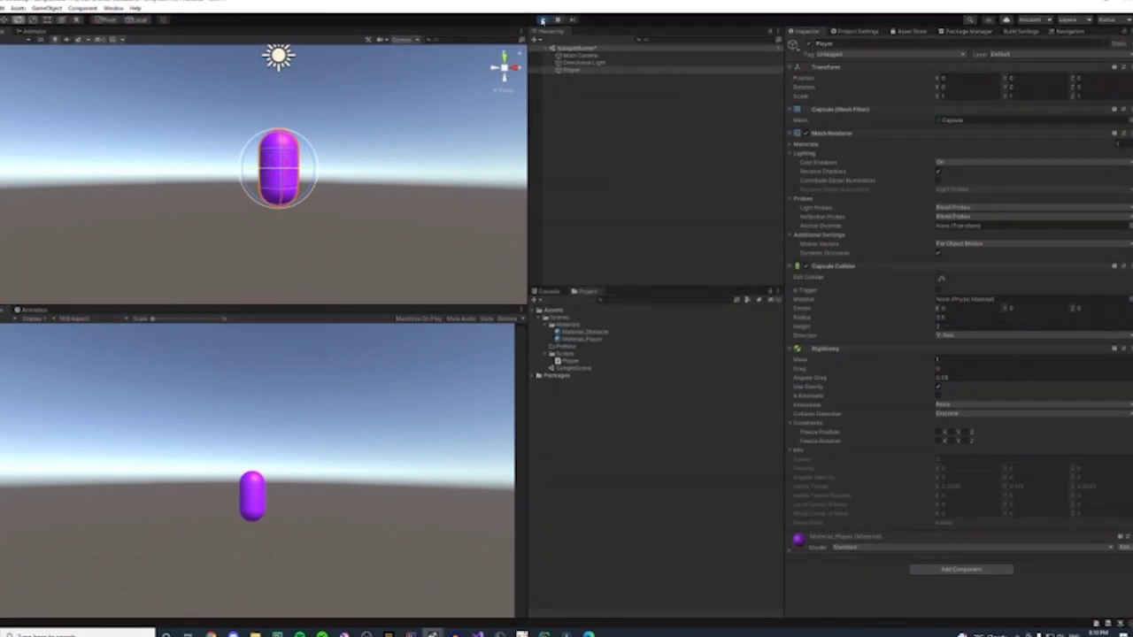
click(543, 20)
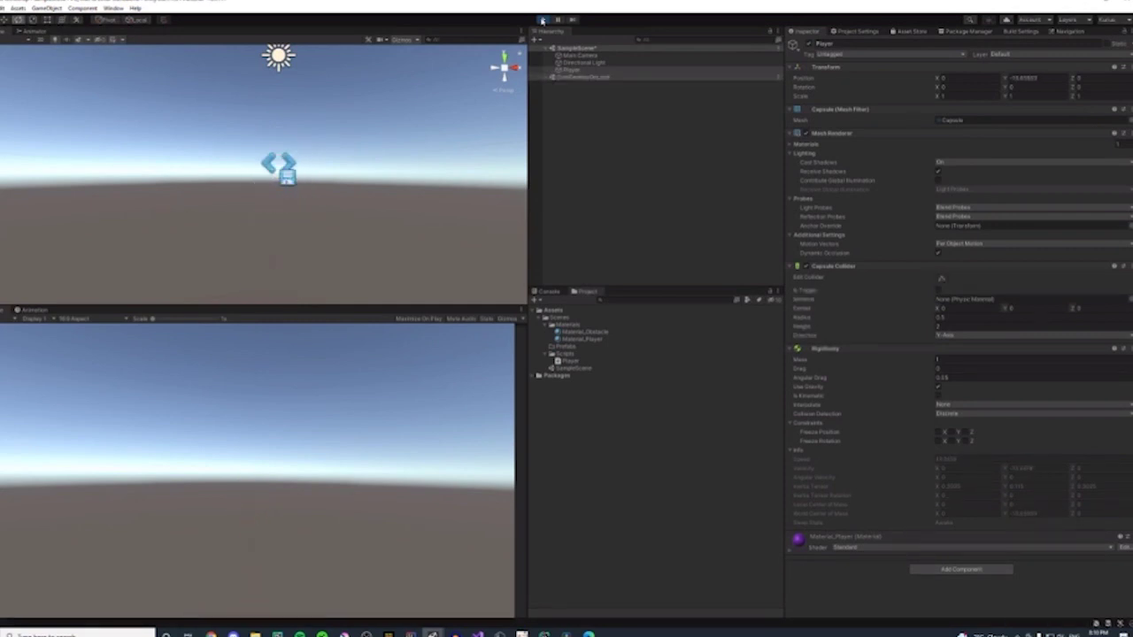
click(543, 19)
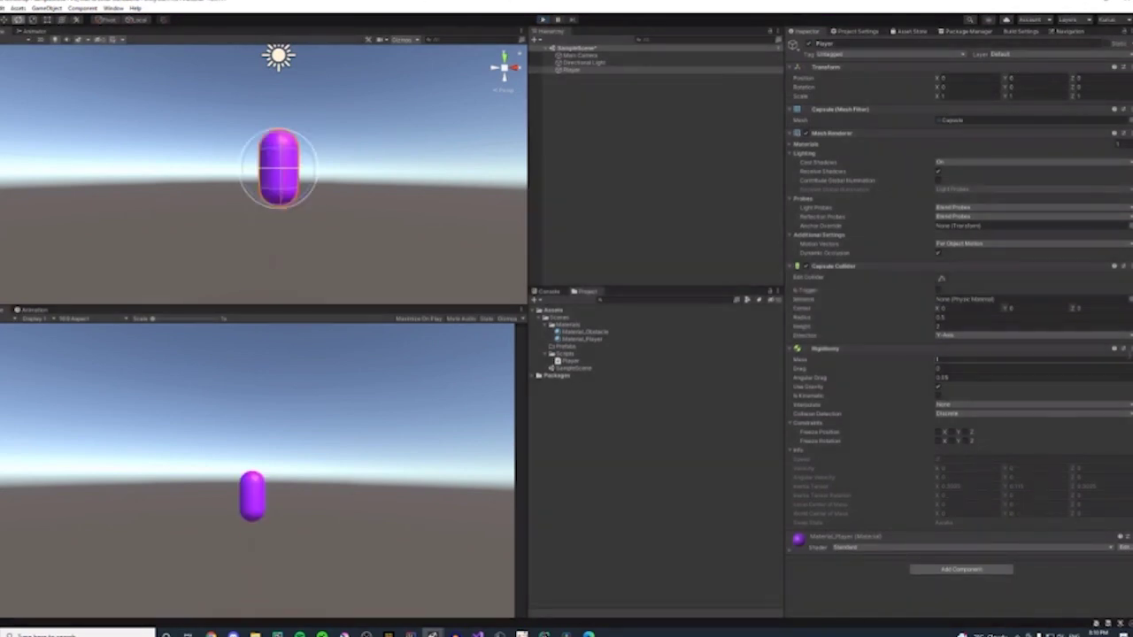
- Remove the Rigidbody component from the Player capsule
click(1131, 350)
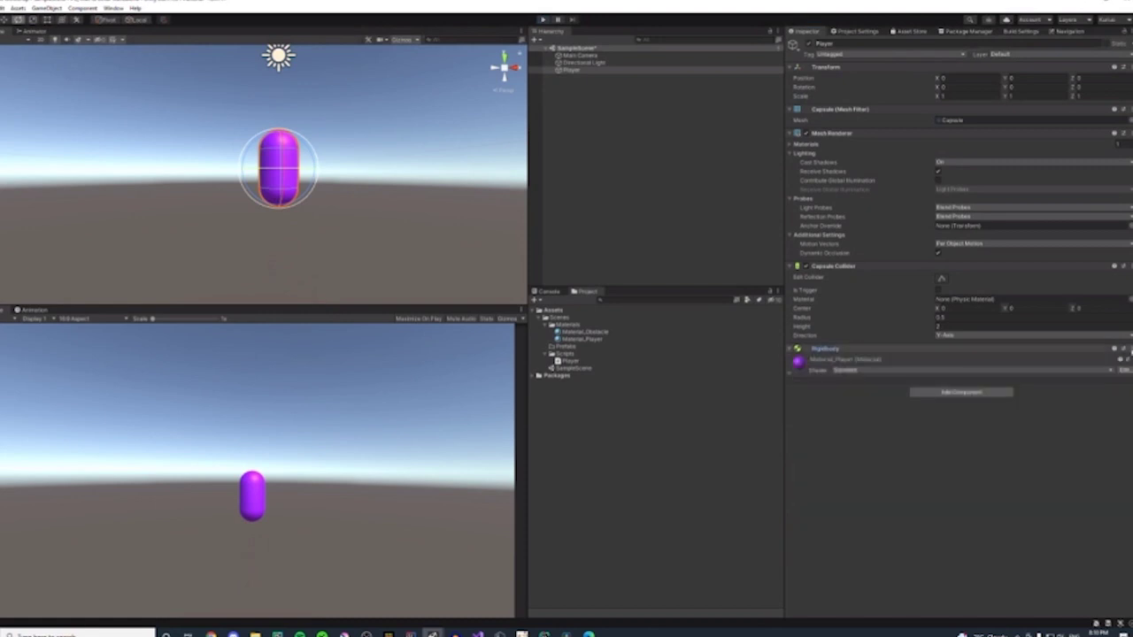
click(1073, 350)
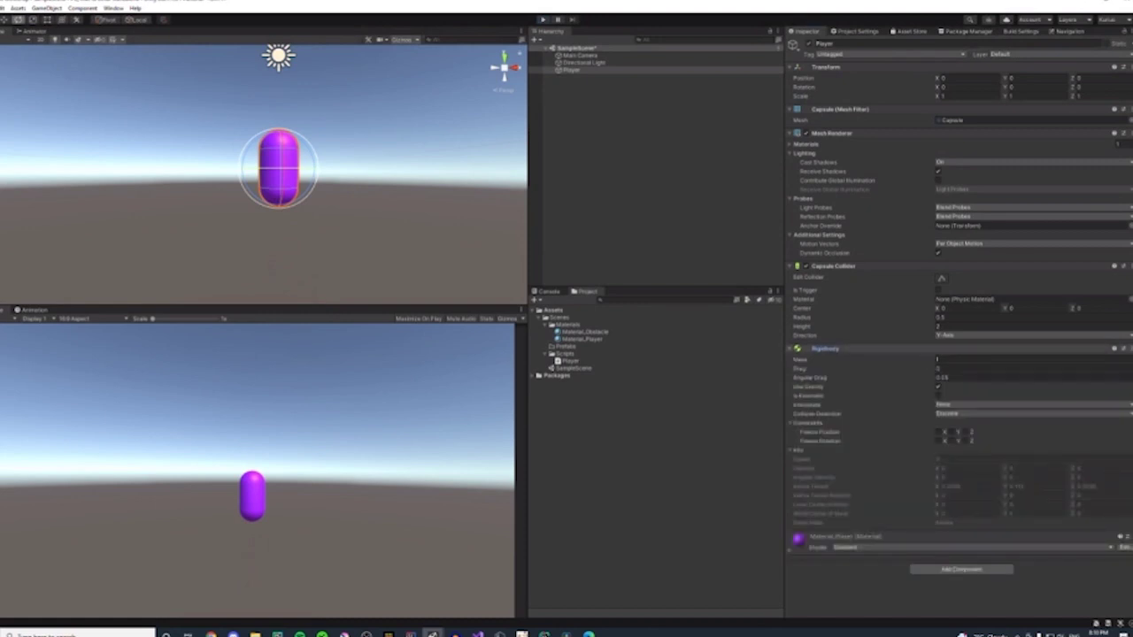
click(1130, 349)
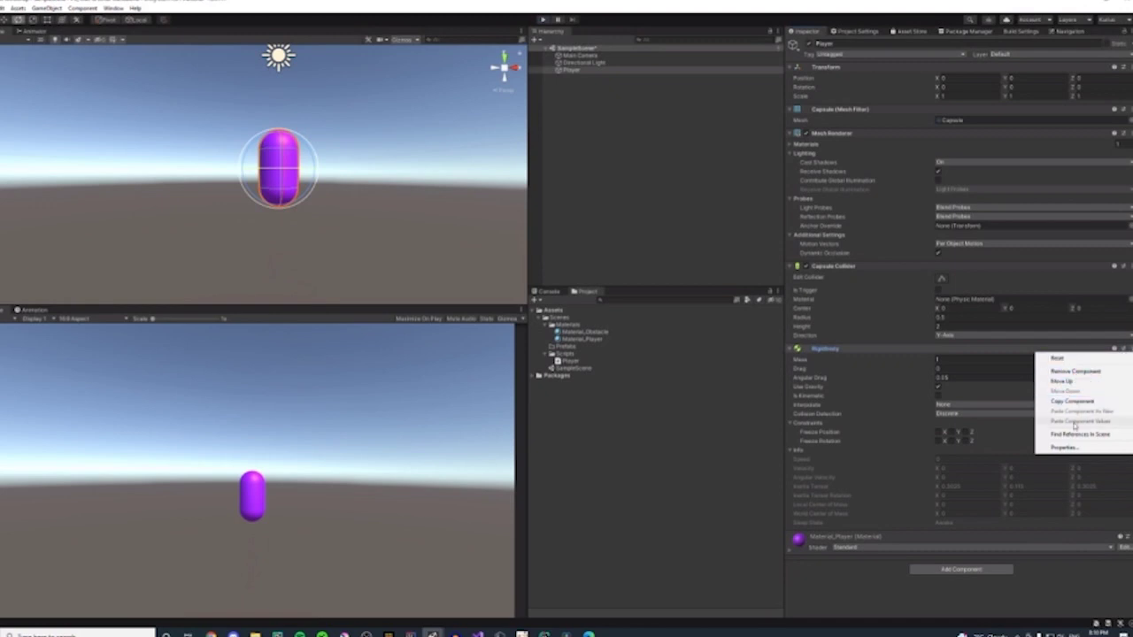
click(1075, 370)
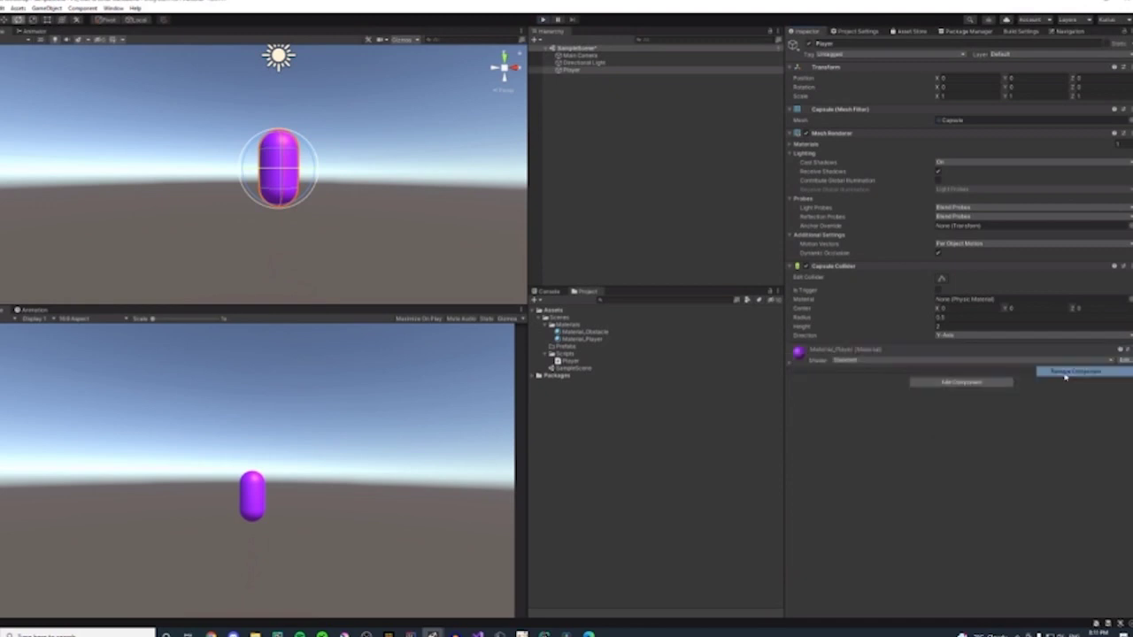
- Switch to the Visual Studio window of the Kurius Workshop project and reposition it higher on the desktop
click(567, 362)
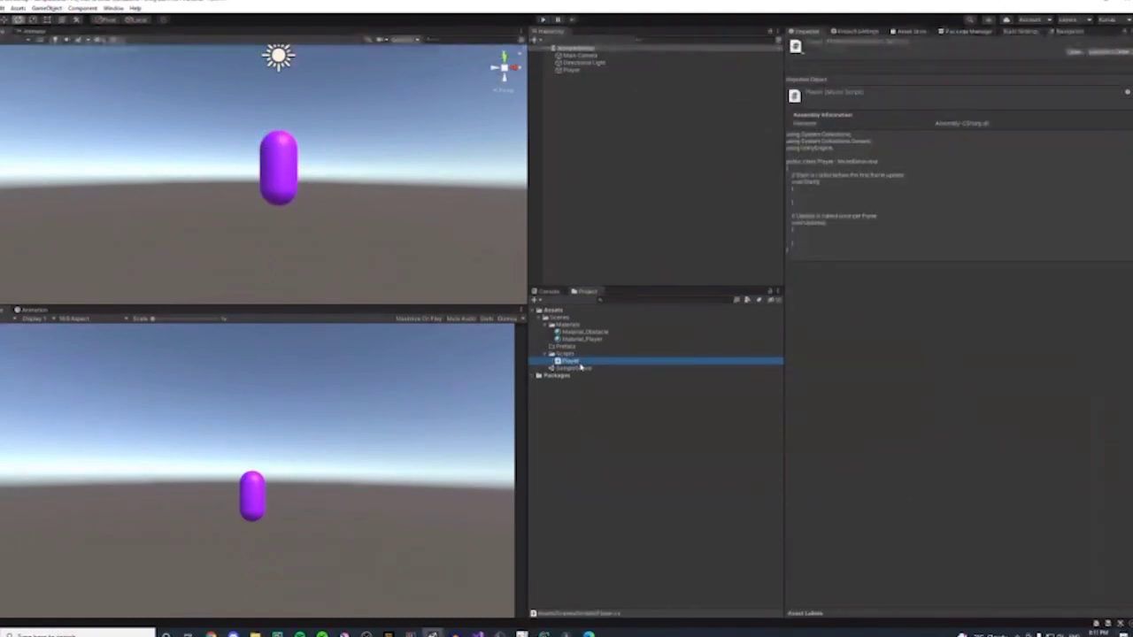
mouse_move(479, 632)
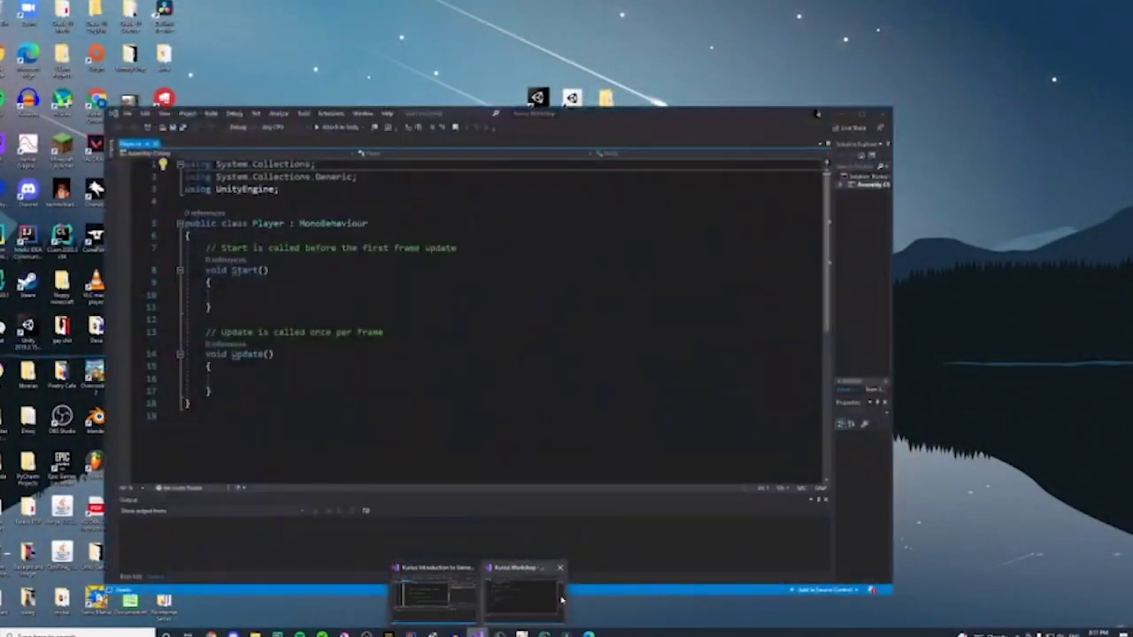
click(459, 601)
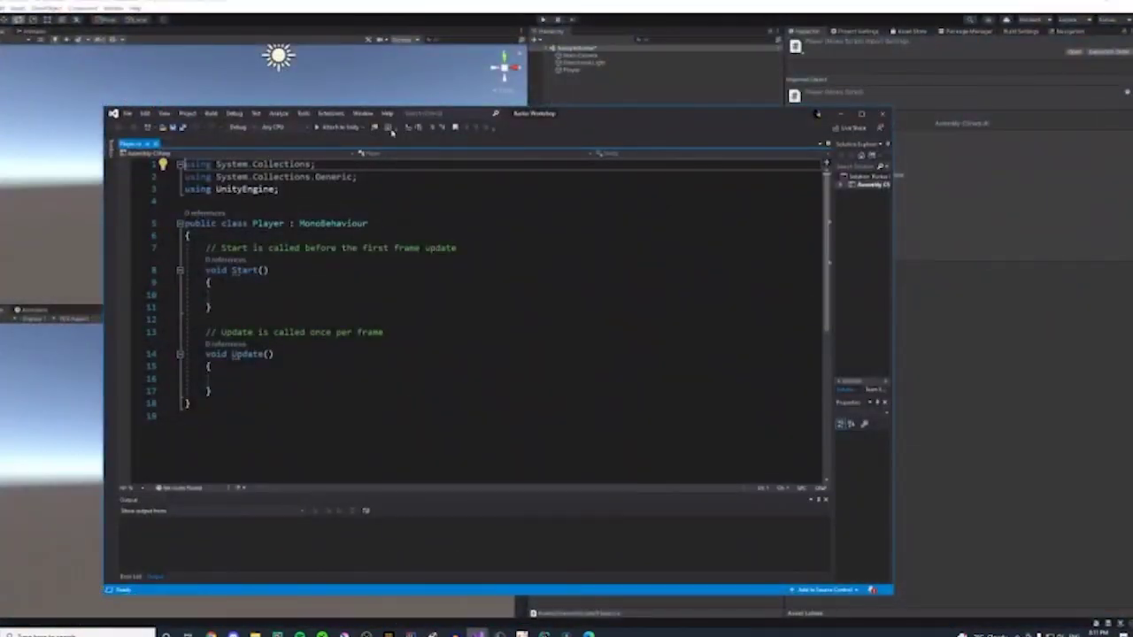
drag(572, 118, 613, 84)
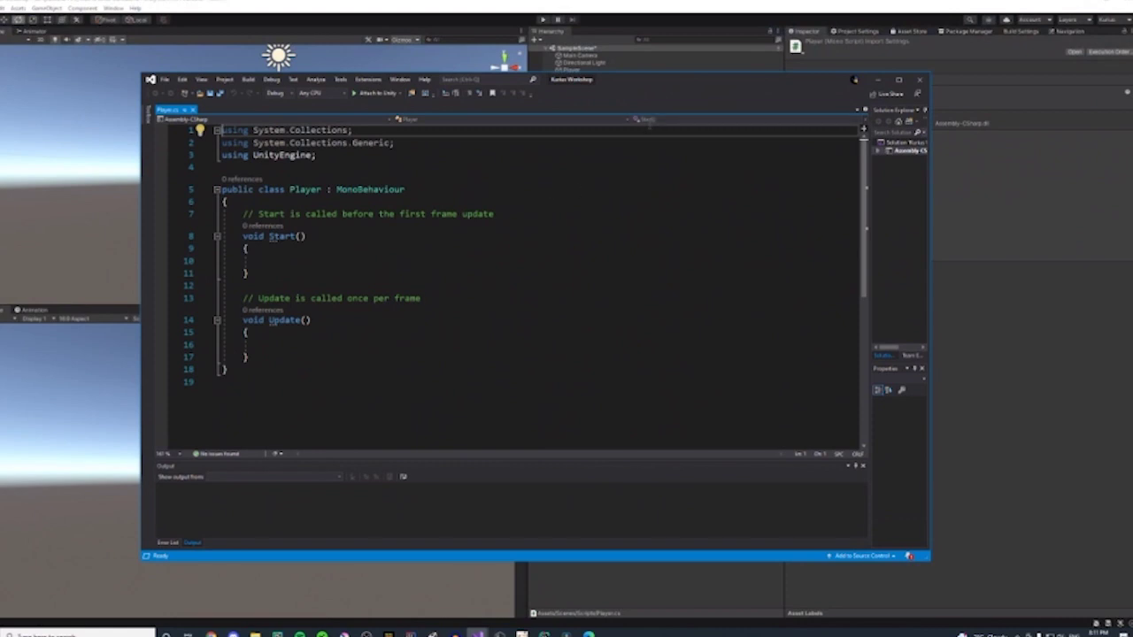
- Examine the using directives and the MonoBehaviour base class in the Player script
mouse_move(270, 146)
click(310, 142)
drag(316, 155, 221, 130)
click(248, 168)
click(329, 158)
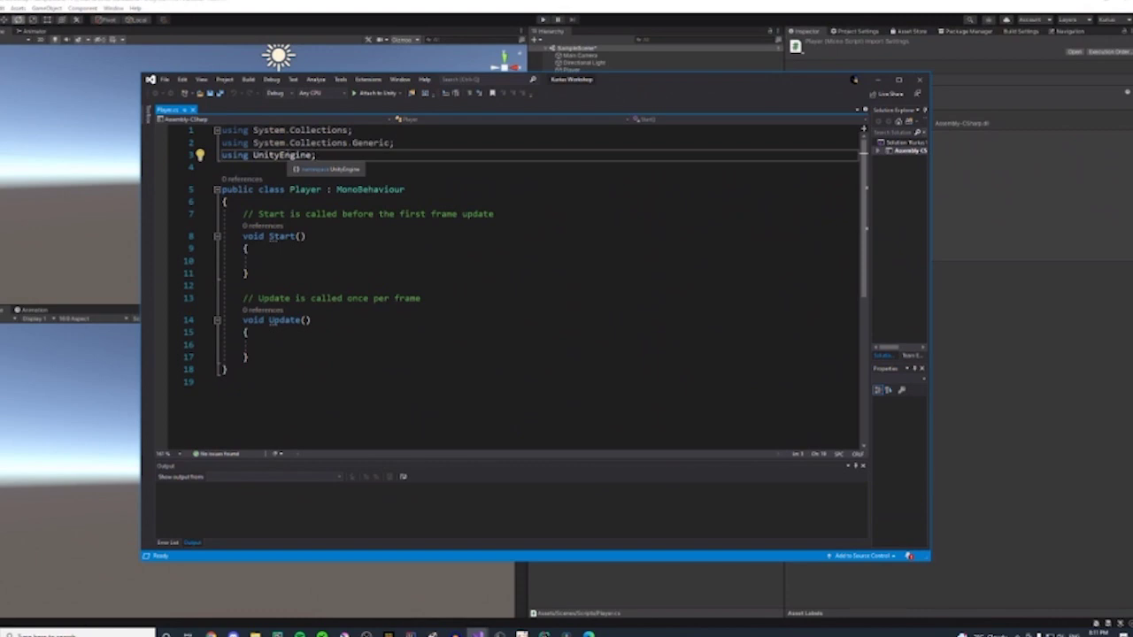
drag(321, 155, 222, 157)
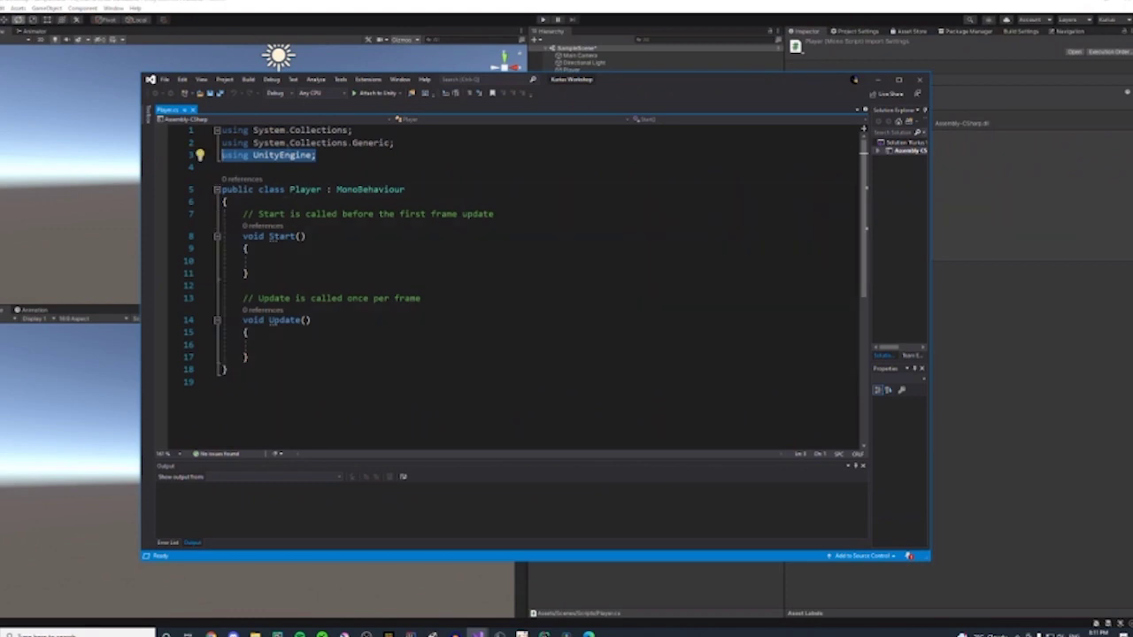
mouse_move(337, 189)
mouse_down()
mouse_move(407, 188)
mouse_move(338, 191)
mouse_up()
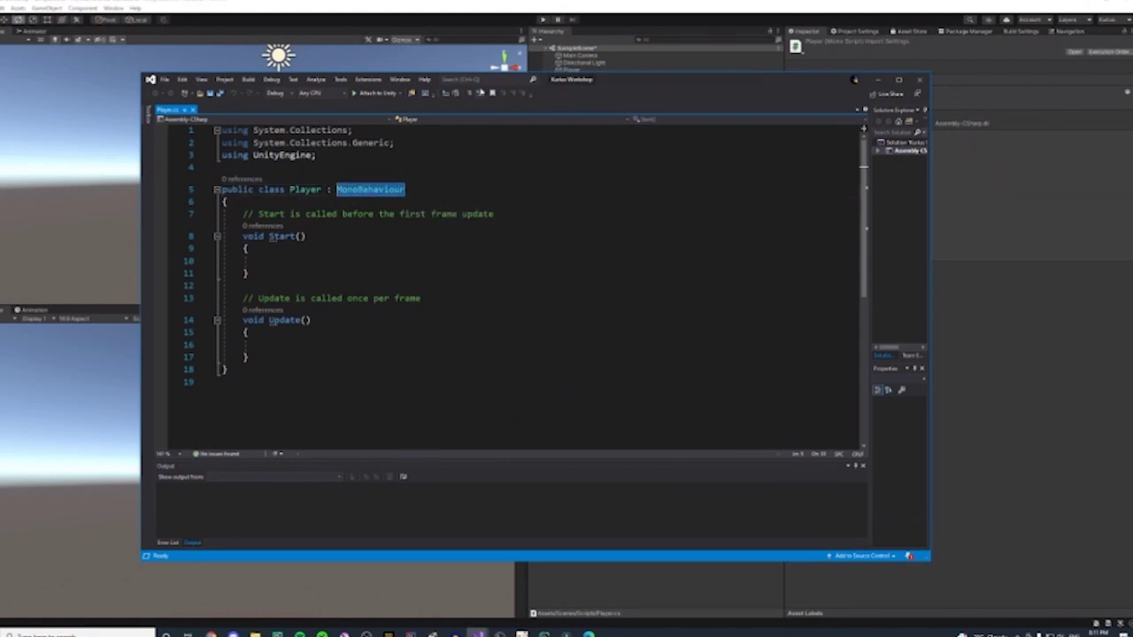
click(420, 192)
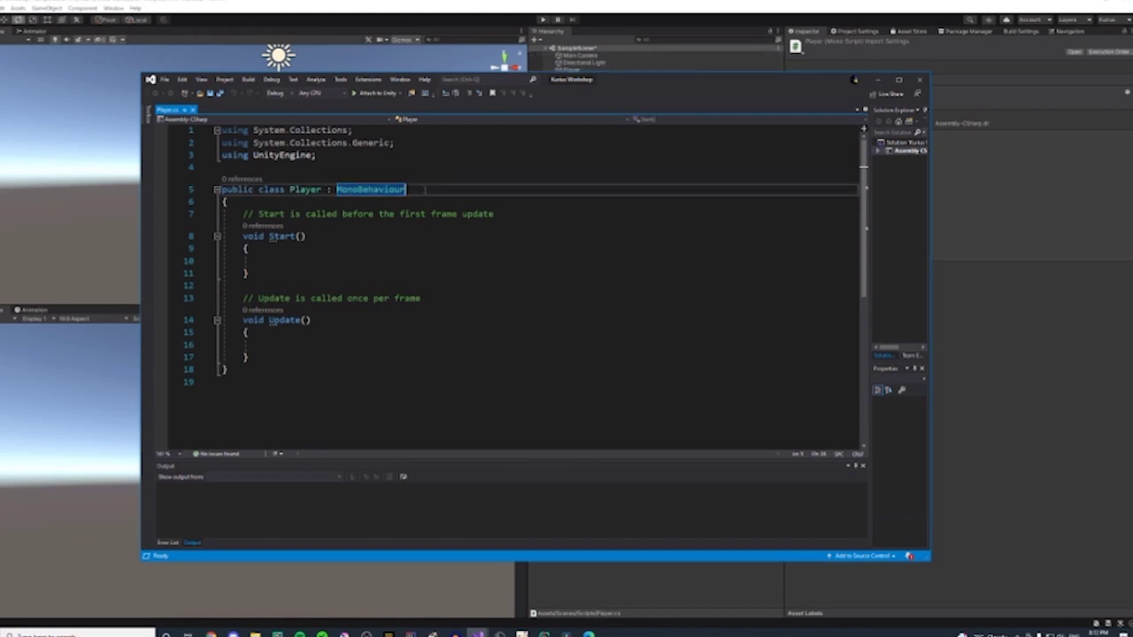
mouse_move(406, 191)
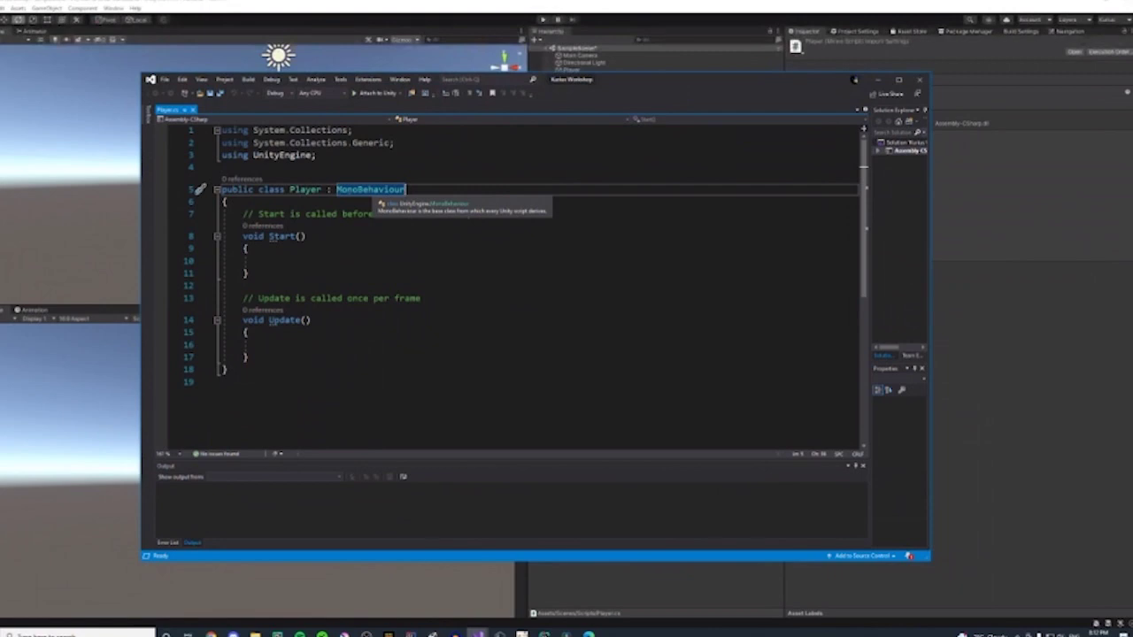
click(453, 213)
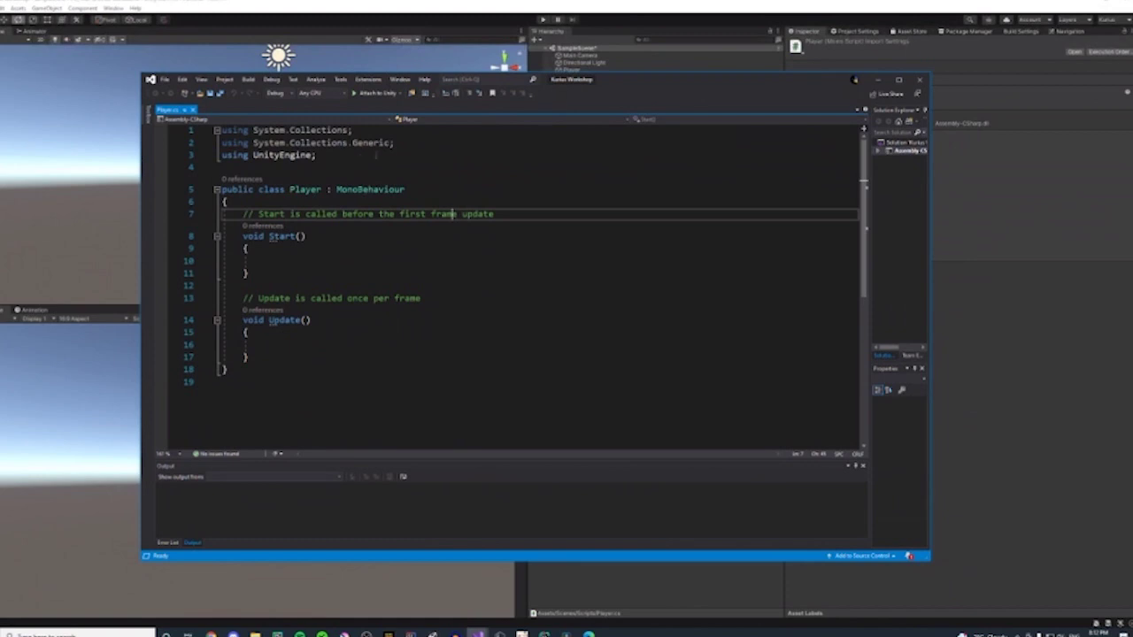
click(376, 159)
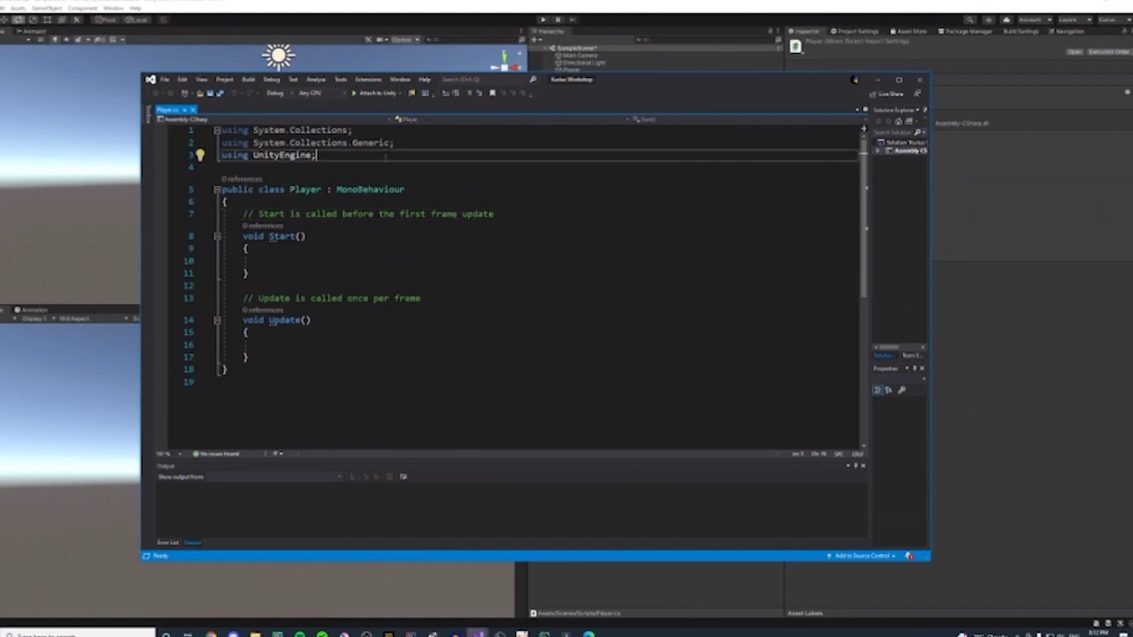
- Switch to Unity and check which External Script Editor is set in the External Tools preferences
click(1112, 403)
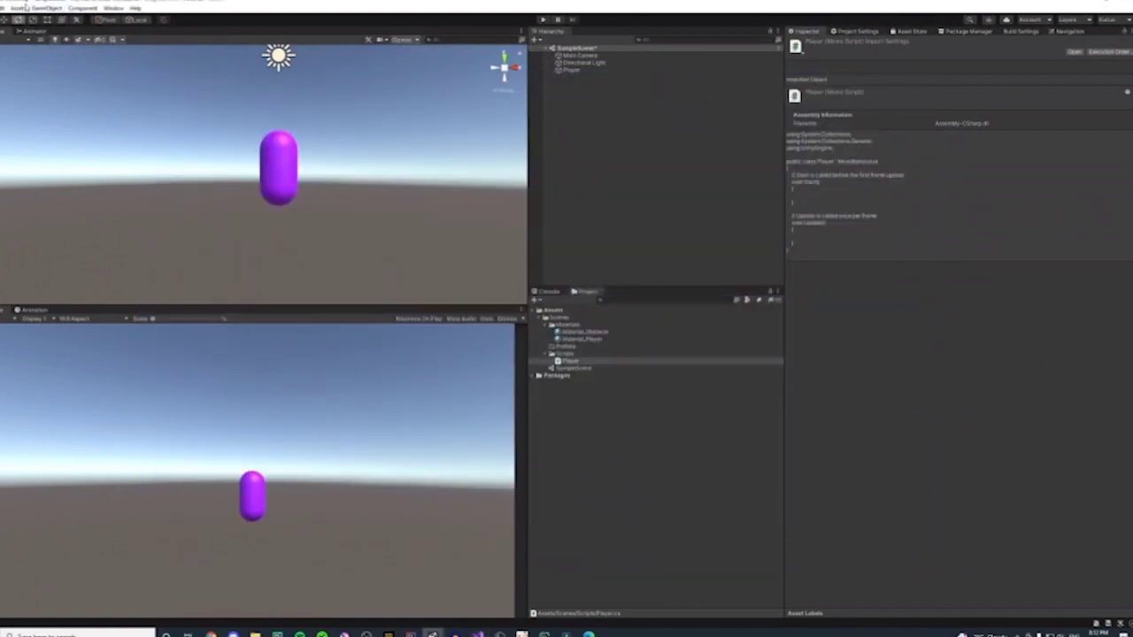
click(5, 8)
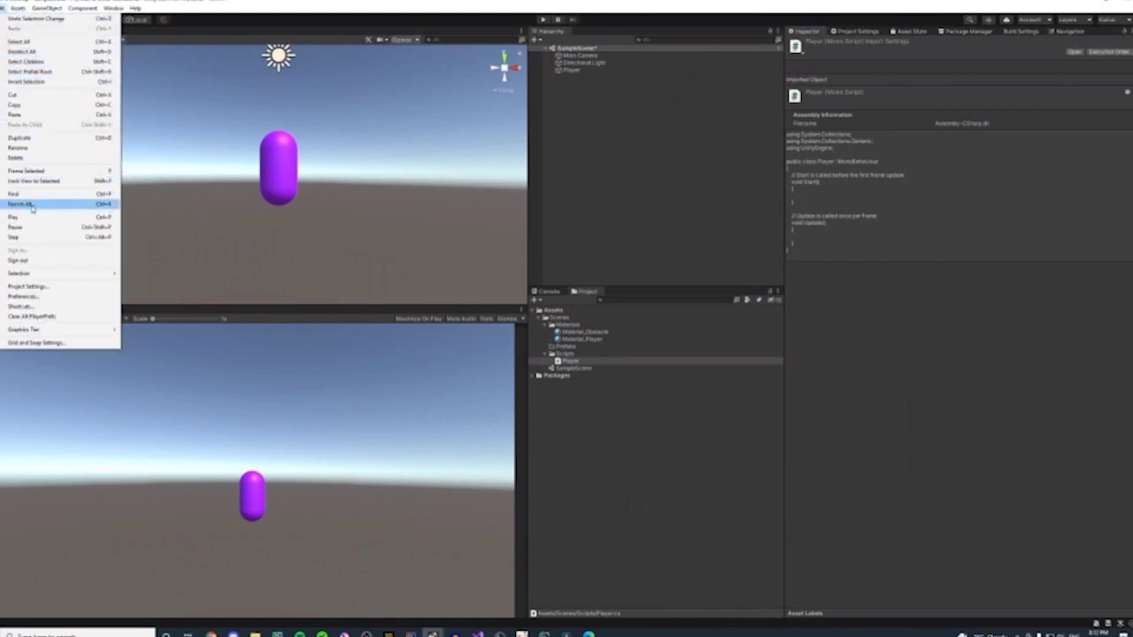
click(33, 298)
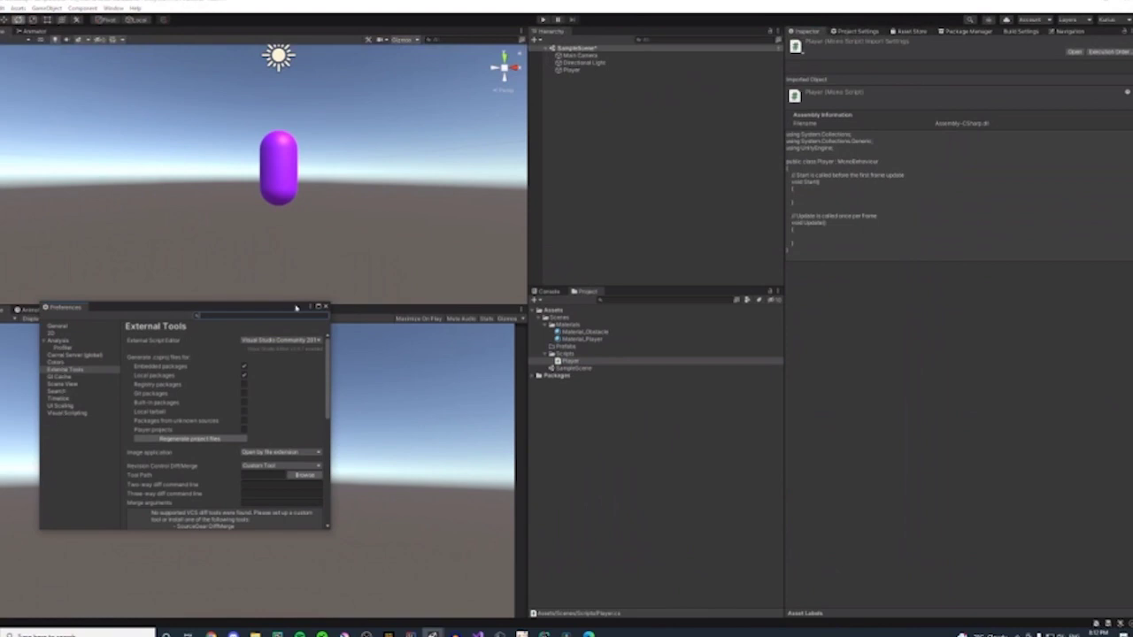
drag(297, 310, 469, 88)
drag(469, 156, 724, 157)
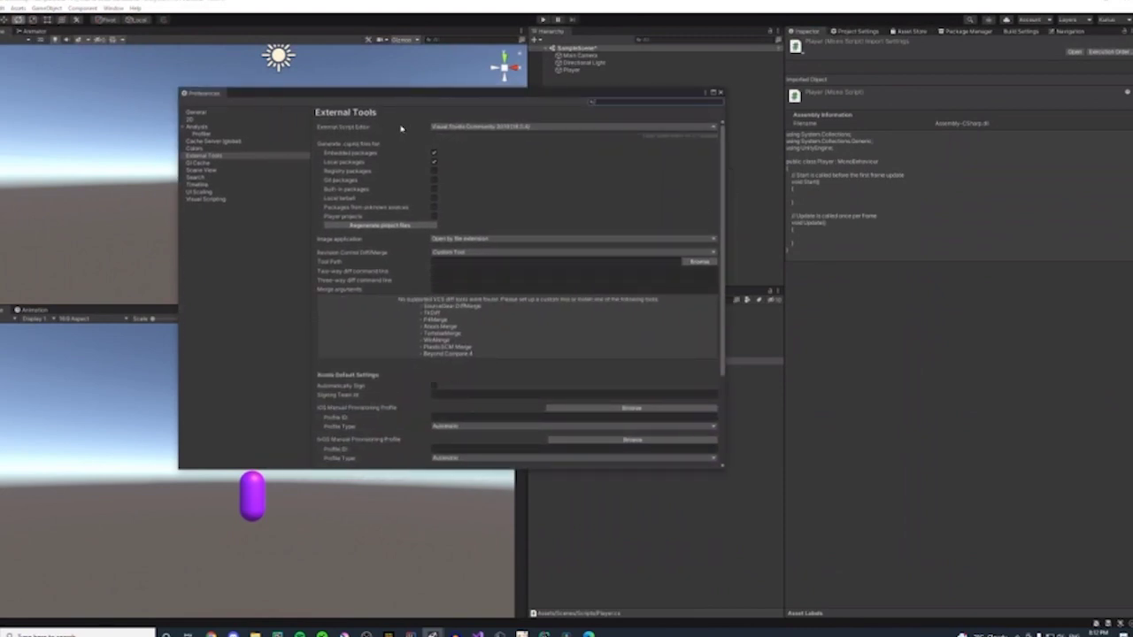
click(486, 129)
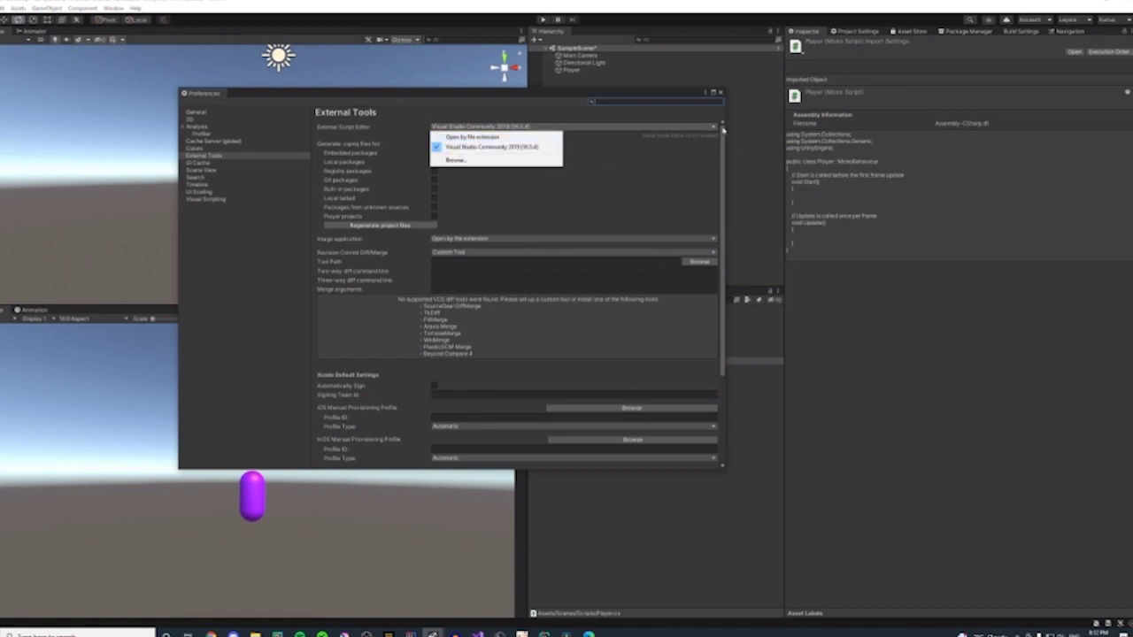
click(690, 158)
click(726, 92)
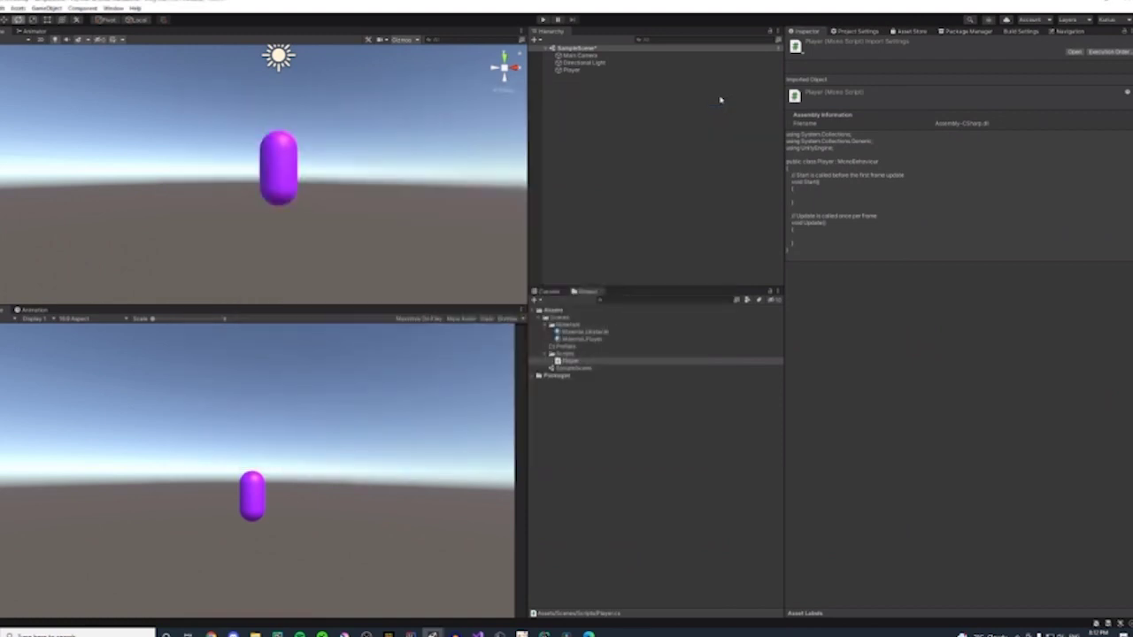
- Return to the Visual Studio window of the Kurius Workshop project and widen the Solution Explorer pane
mouse_move(478, 635)
click(503, 609)
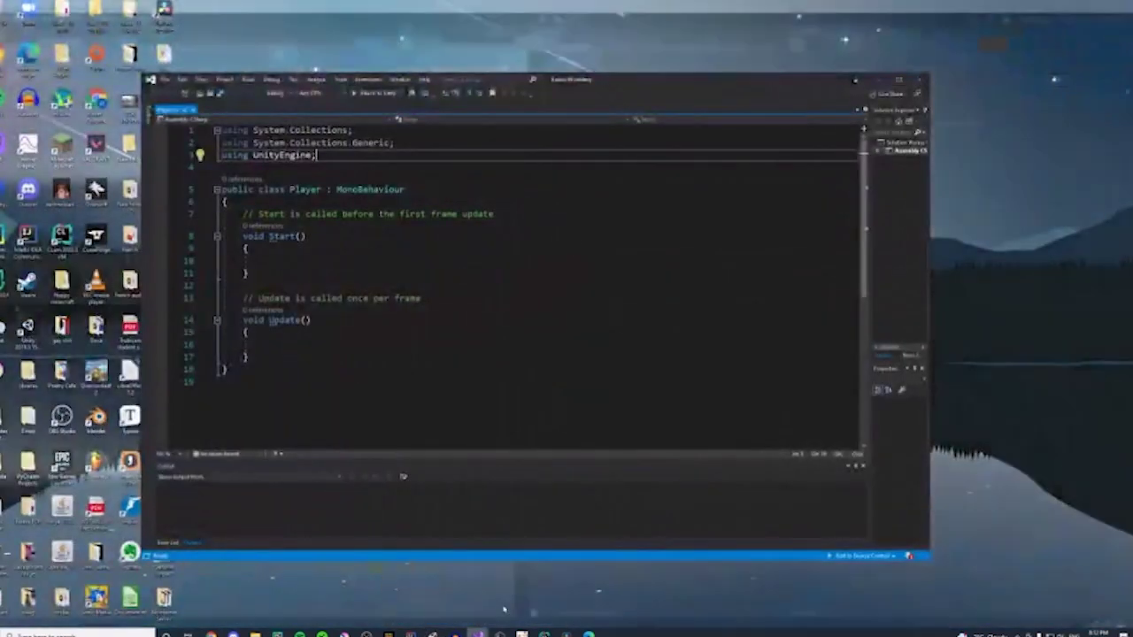
drag(870, 159, 777, 177)
- Search Visual Studio for "sol", open the Solution Explorer from the results, and return to the Player class declaration line
click(453, 80)
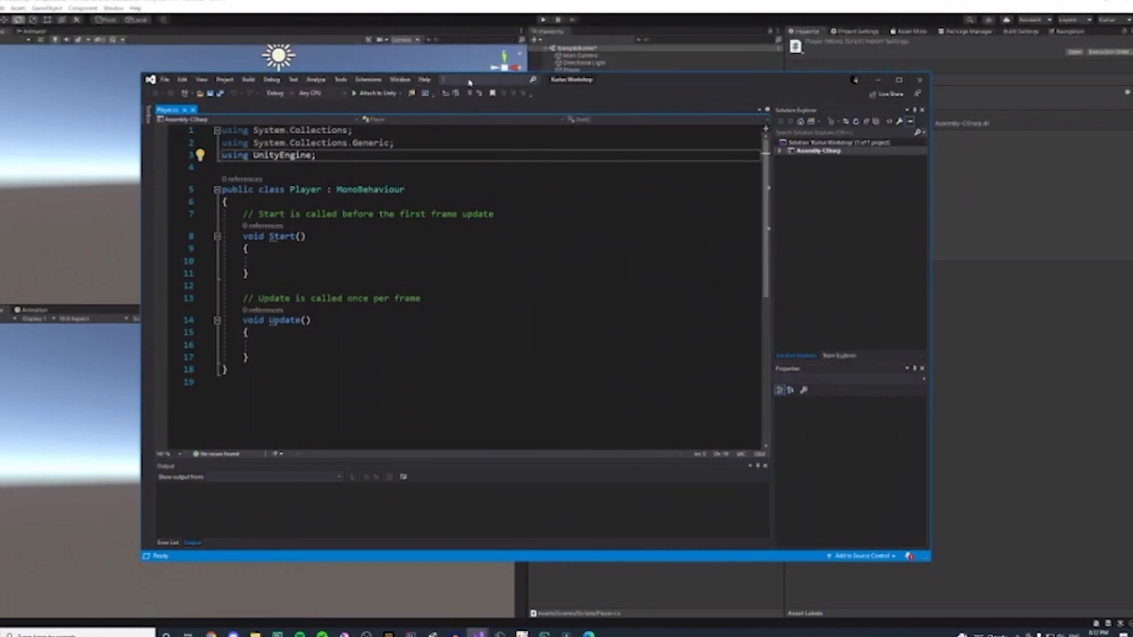
text(sol)
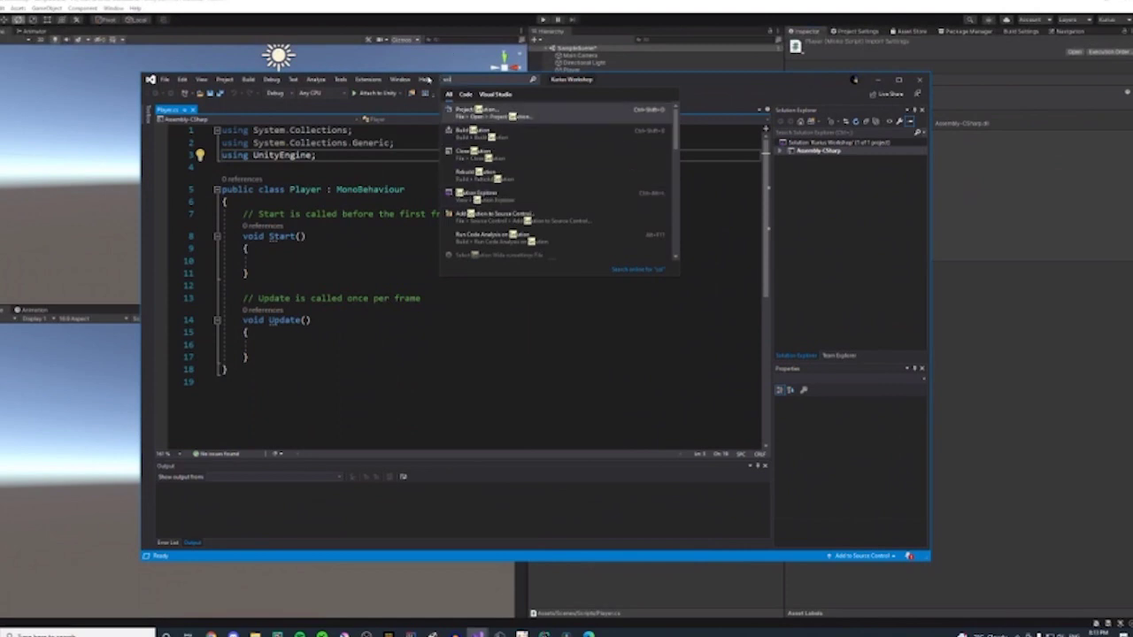
key(Down)
key(Down)
key(Down)
key(Down)
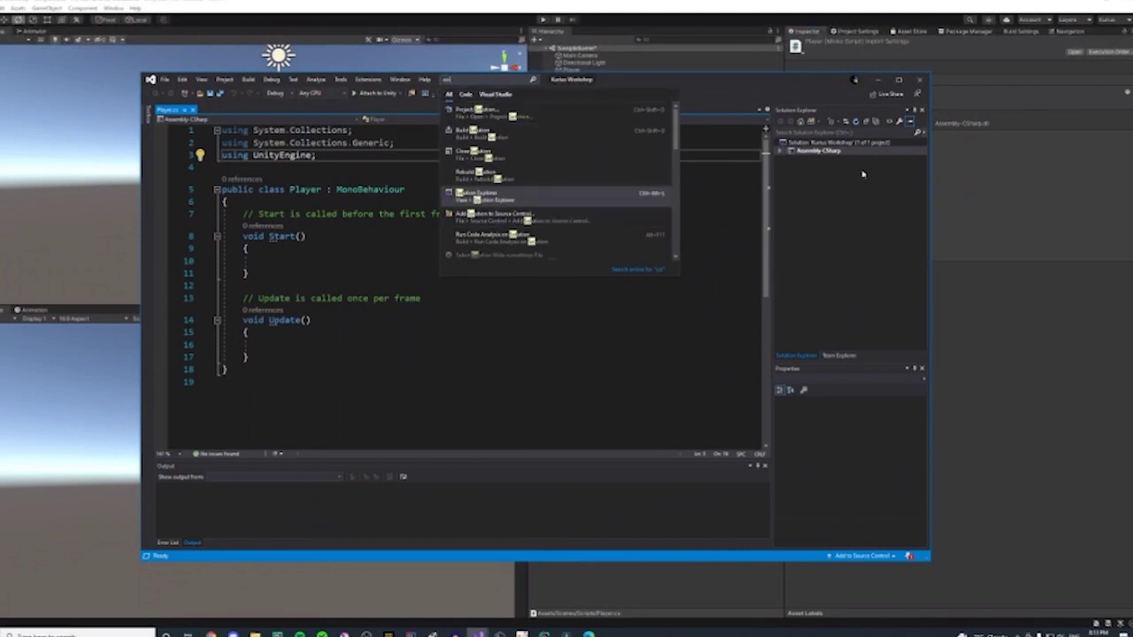
key(Return)
click(384, 189)
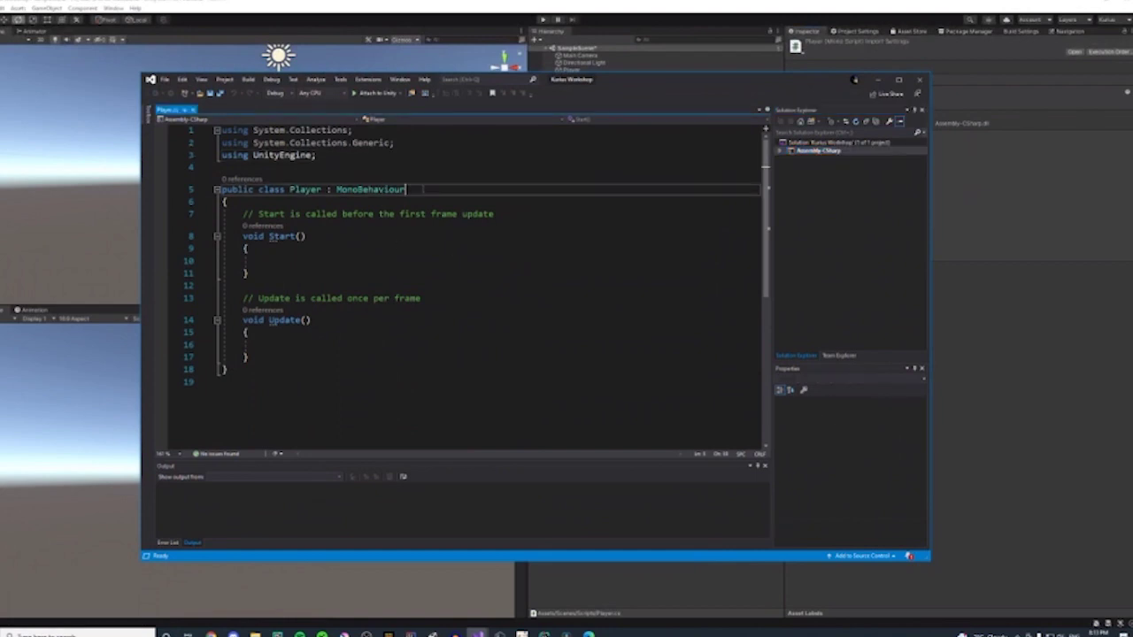
- Examine the Player class declaration: the MonoBehaviour base class, the public modifier and the class name
drag(409, 189, 335, 190)
click(334, 190)
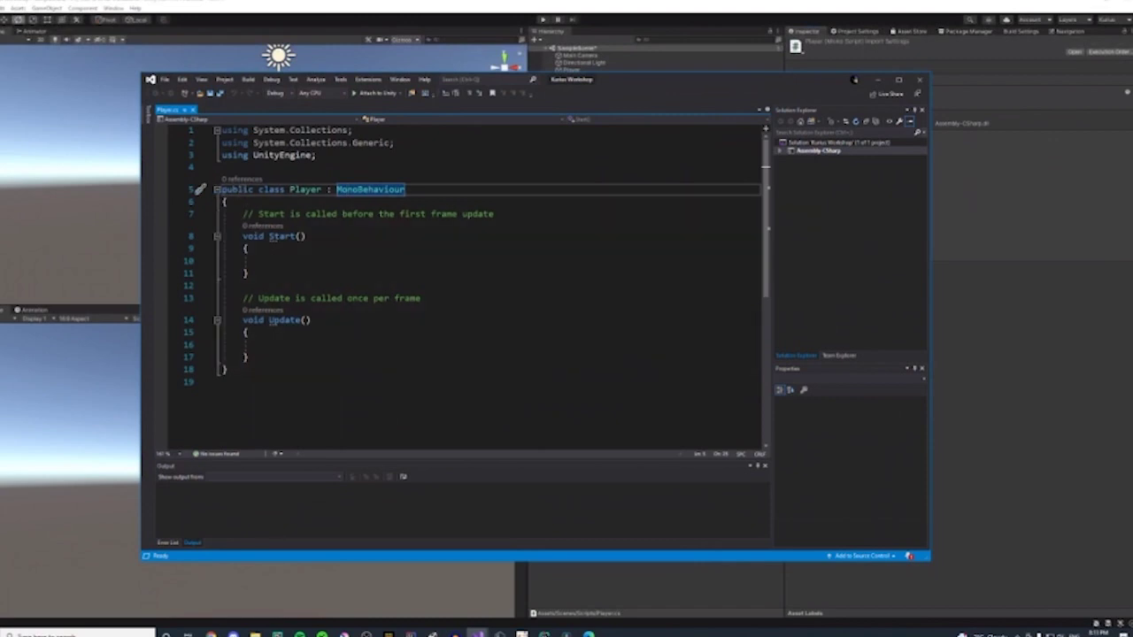
click(226, 189)
click(234, 189)
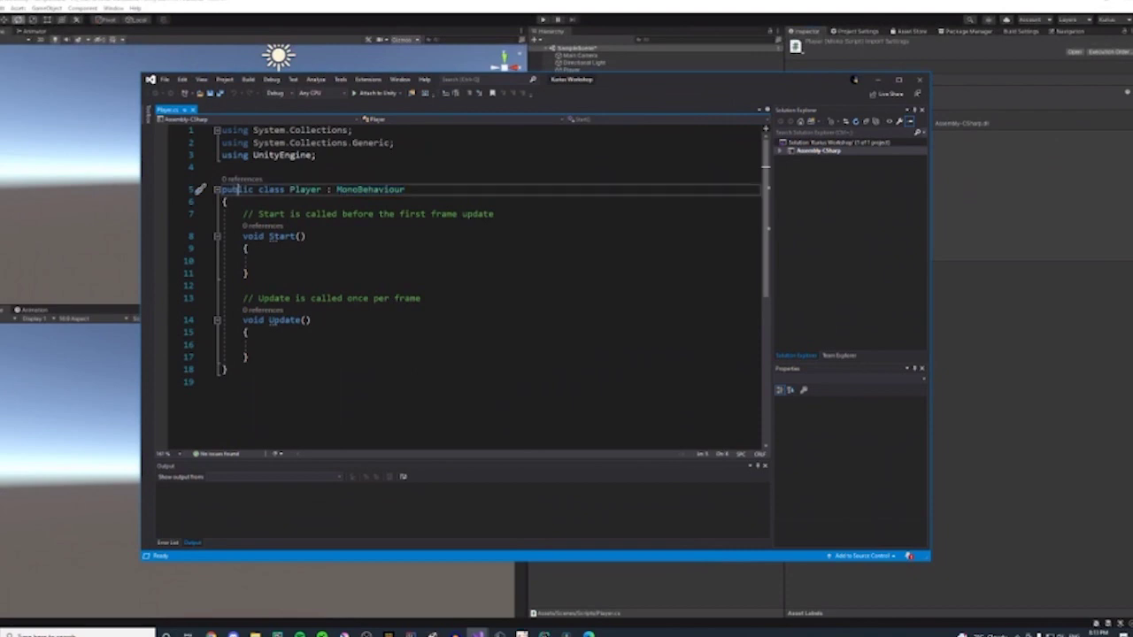
drag(254, 190, 321, 189)
click(291, 190)
- Compare the class name Player in Visual Studio with the file name of the Player script asset in Unity
mouse_move(854, 79)
mouse_down()
mouse_move(645, 95)
mouse_move(871, 75)
mouse_up()
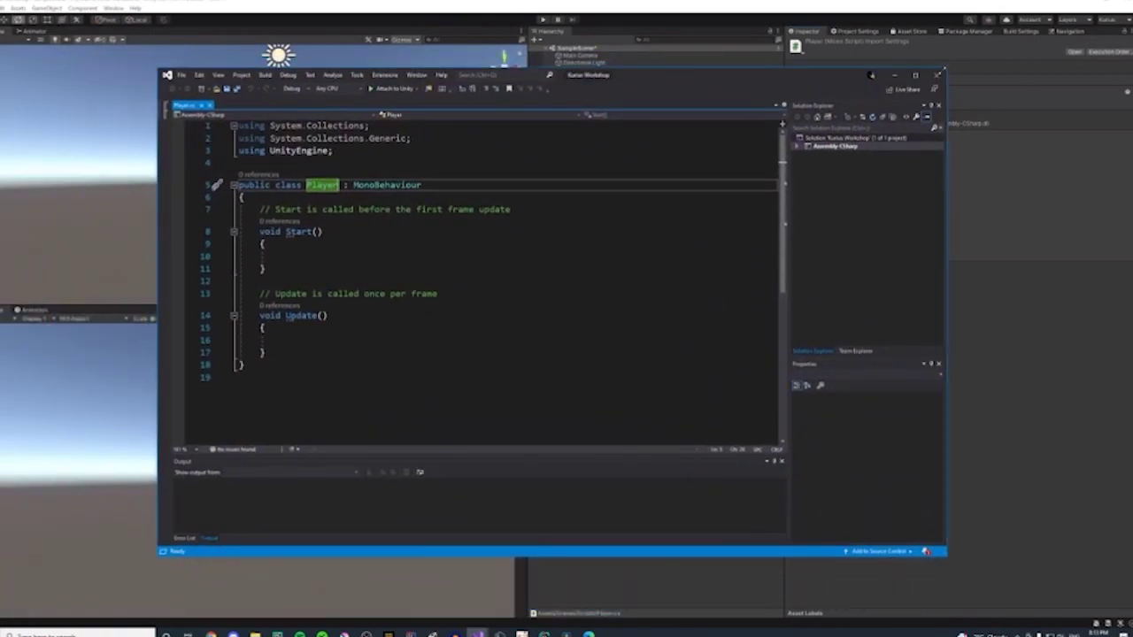
drag(945, 68, 515, 240)
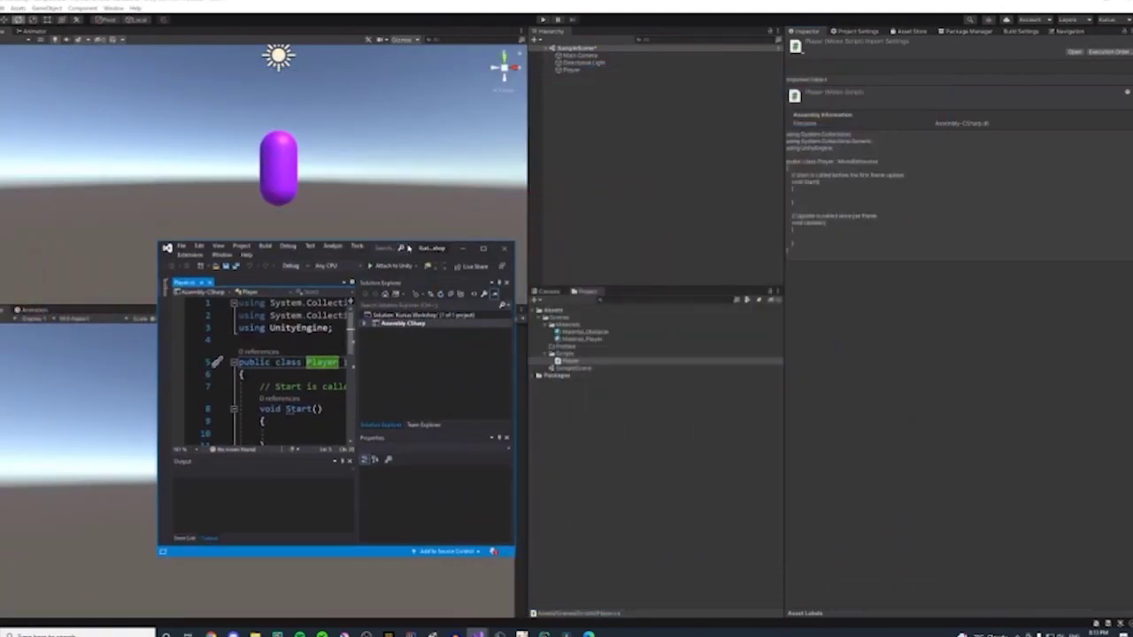
drag(408, 248, 378, 227)
click(575, 363)
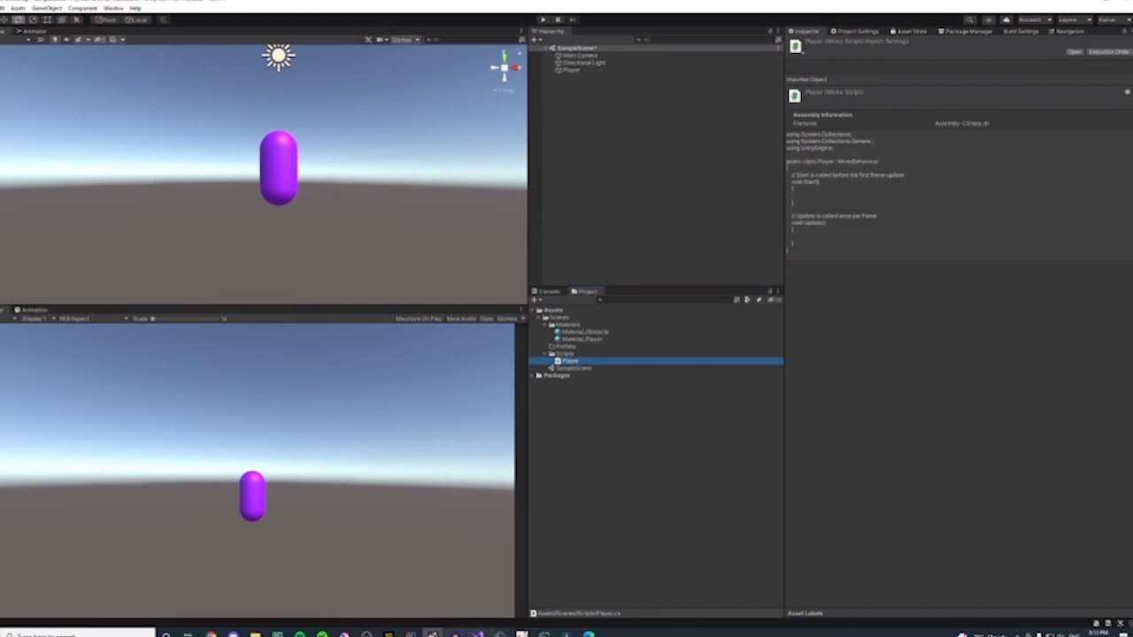
mouse_move(476, 633)
click(479, 595)
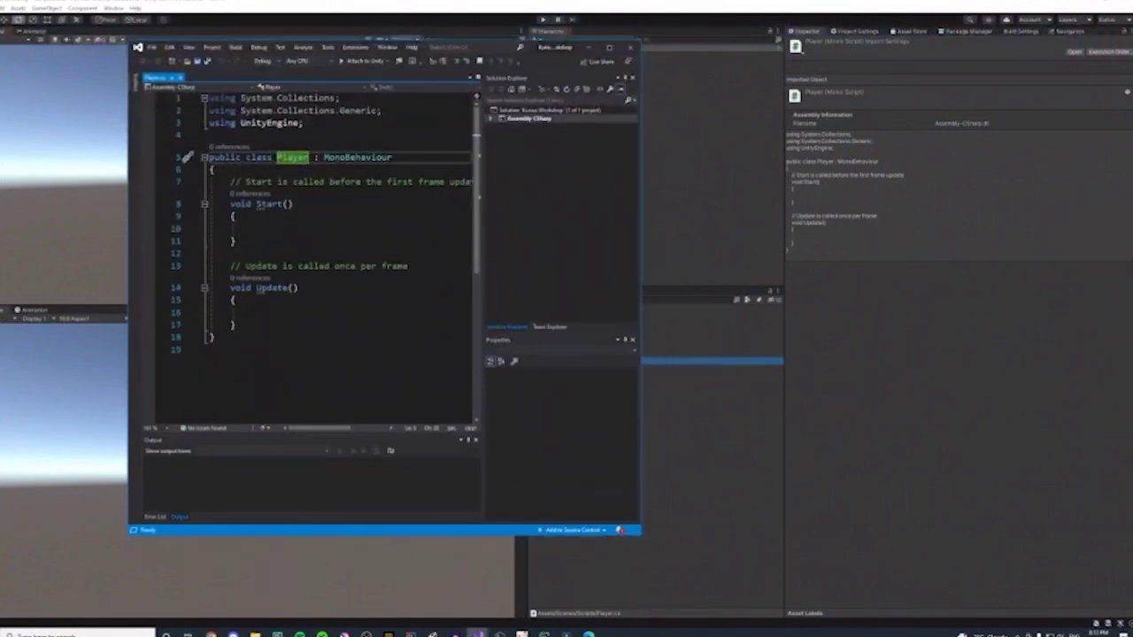
double_click(301, 157)
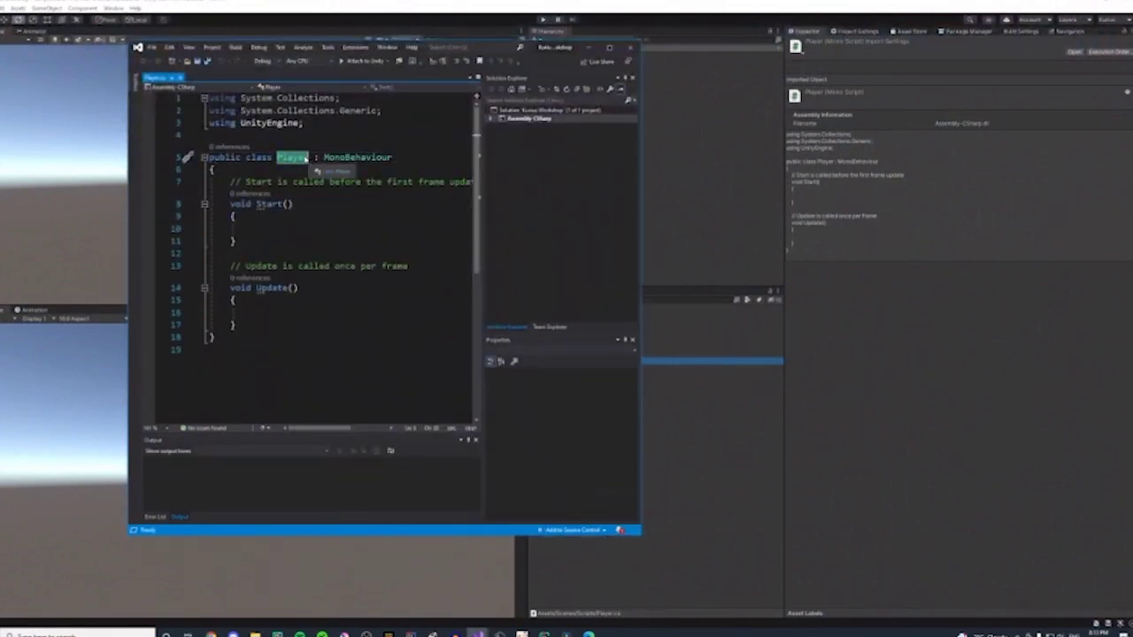
click(758, 457)
click(573, 362)
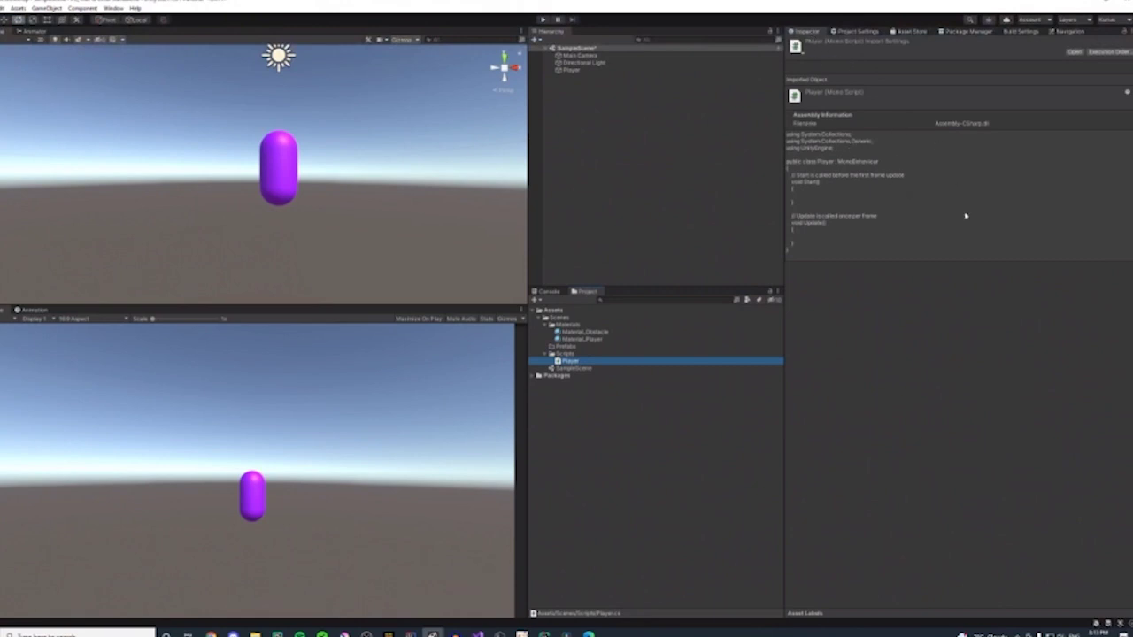
click(832, 195)
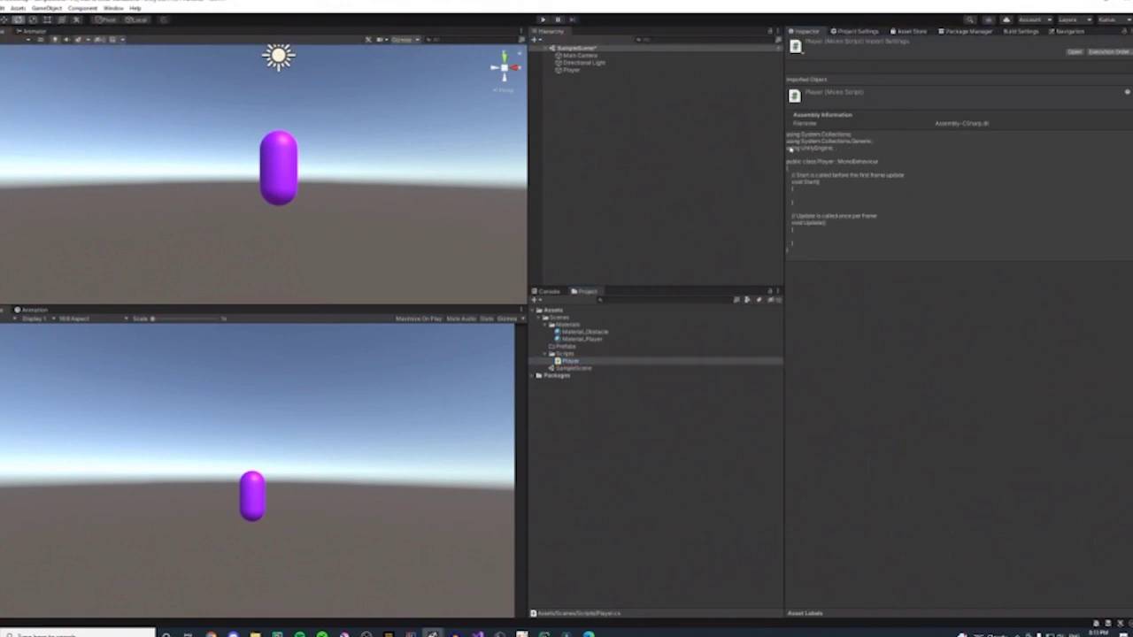
- Return to the Visual Studio window of the Player script and widen it to give the code more room
mouse_move(477, 632)
click(514, 592)
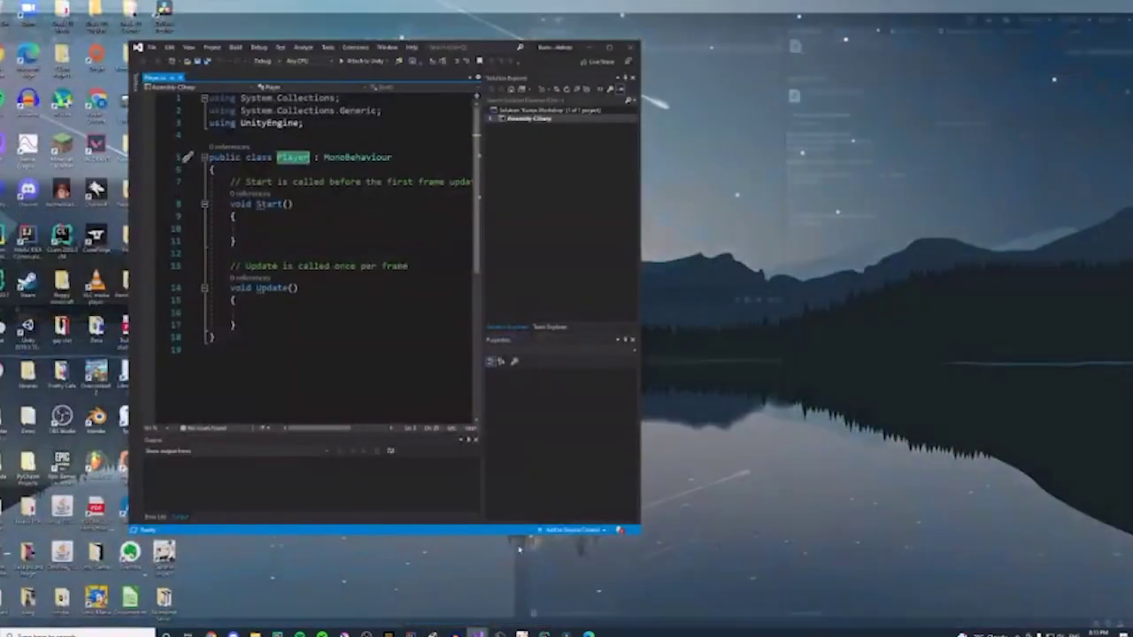
drag(639, 191, 979, 191)
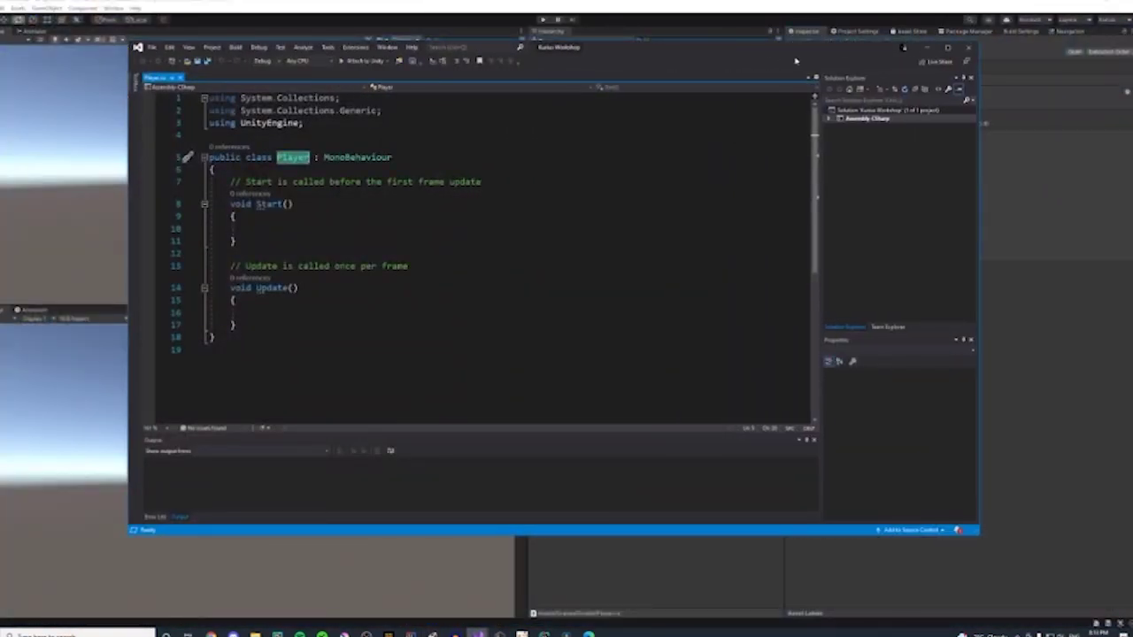
mouse_move(796, 61)
mouse_down()
mouse_move(743, 168)
mouse_move(733, 72)
mouse_move(696, 68)
mouse_move(811, 63)
mouse_up()
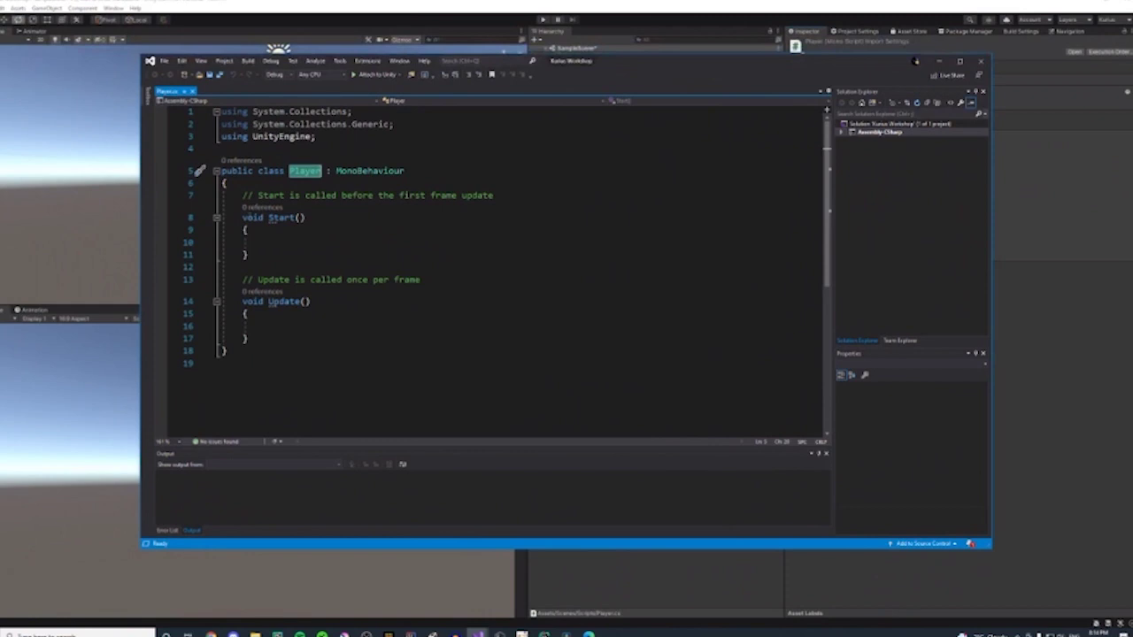
- Examine the empty Start and Update methods of the Player class and the comments on when each is called
drag(263, 255, 243, 218)
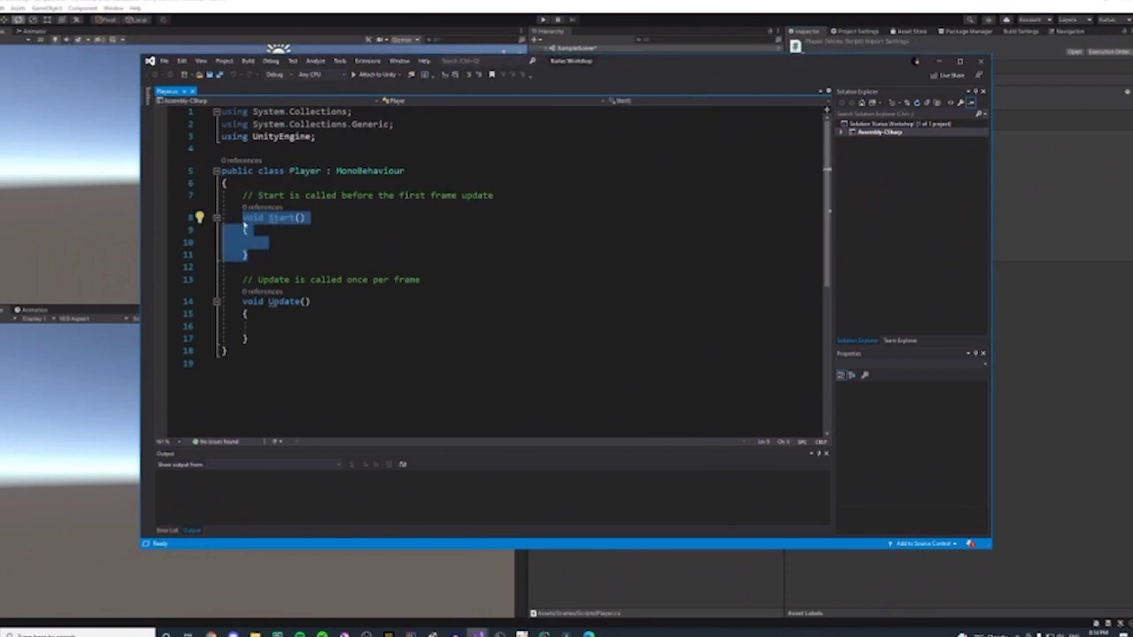
drag(263, 339, 243, 301)
click(243, 302)
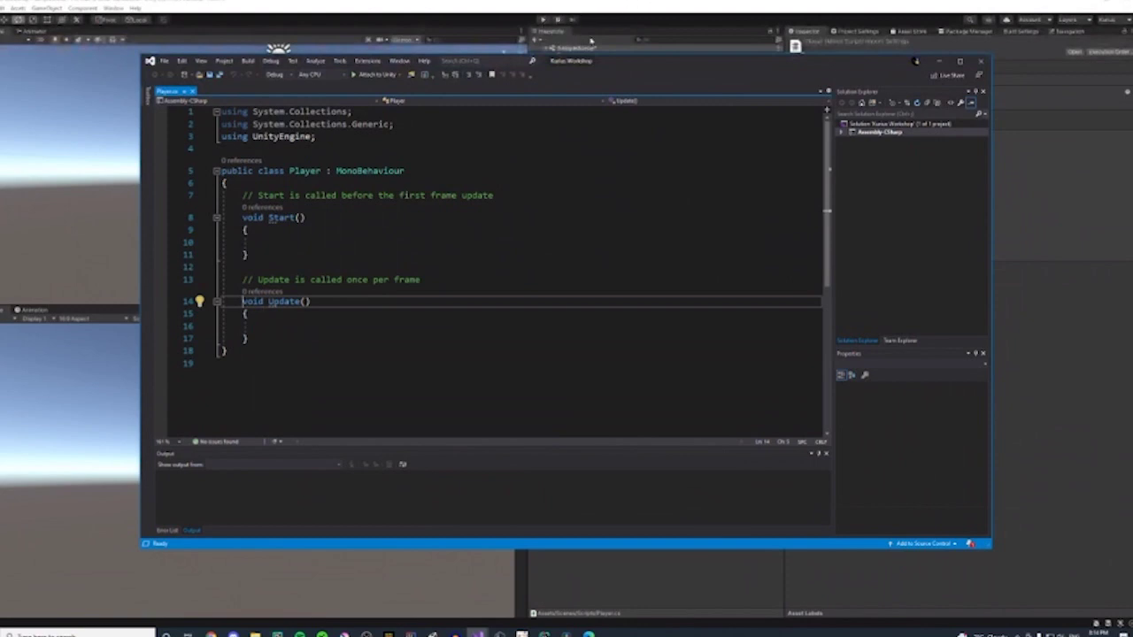
drag(657, 68, 665, 152)
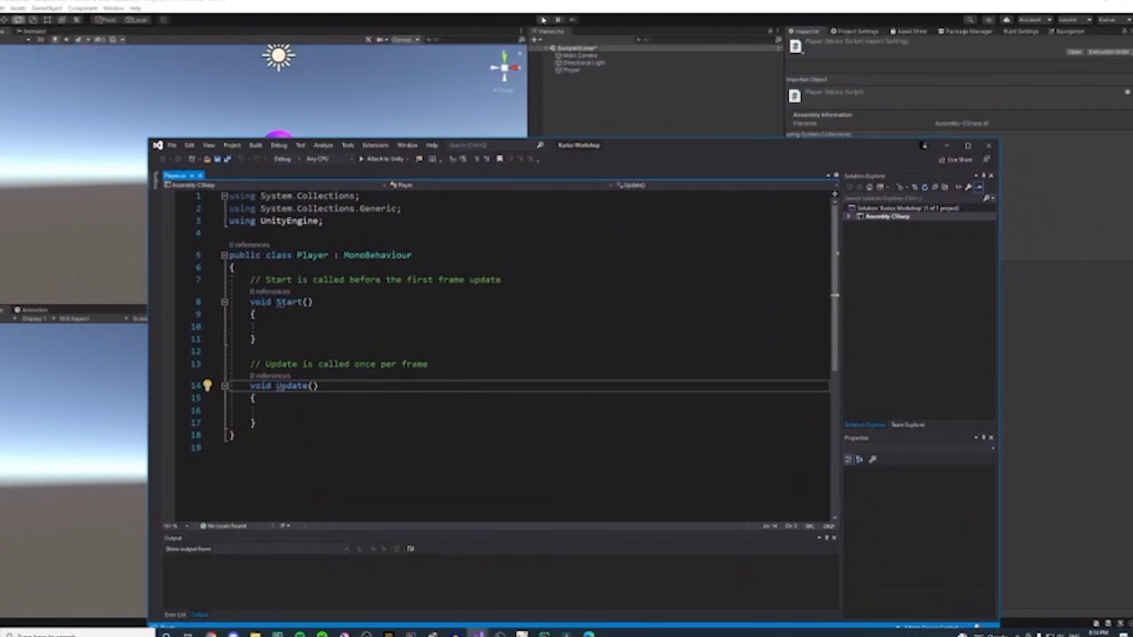
drag(634, 145, 597, 52)
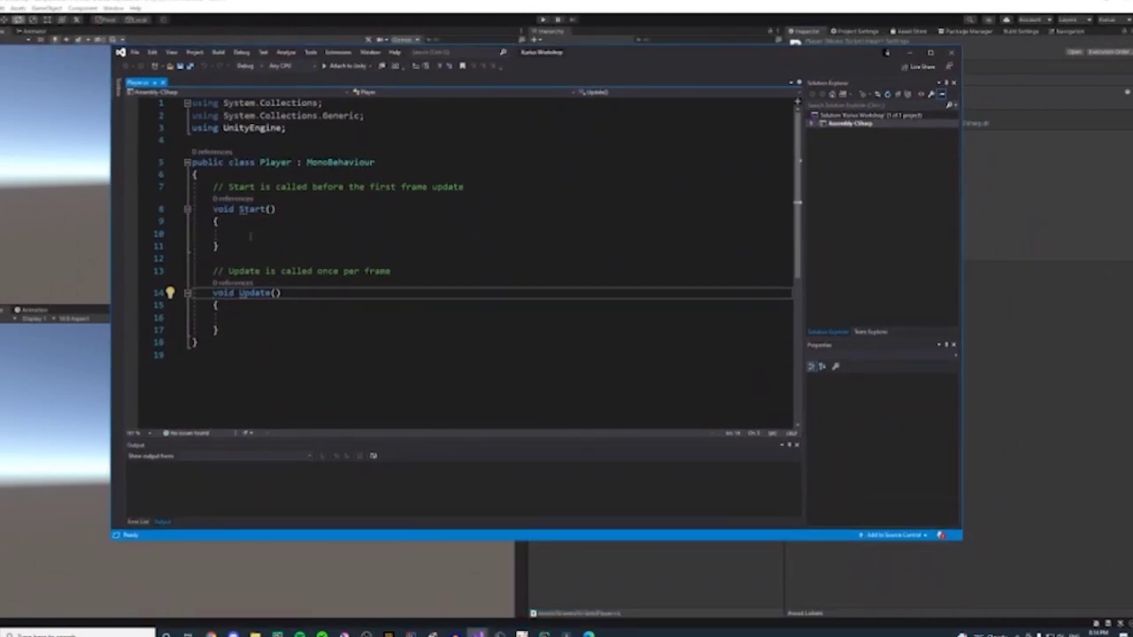
click(250, 235)
click(271, 330)
click(269, 322)
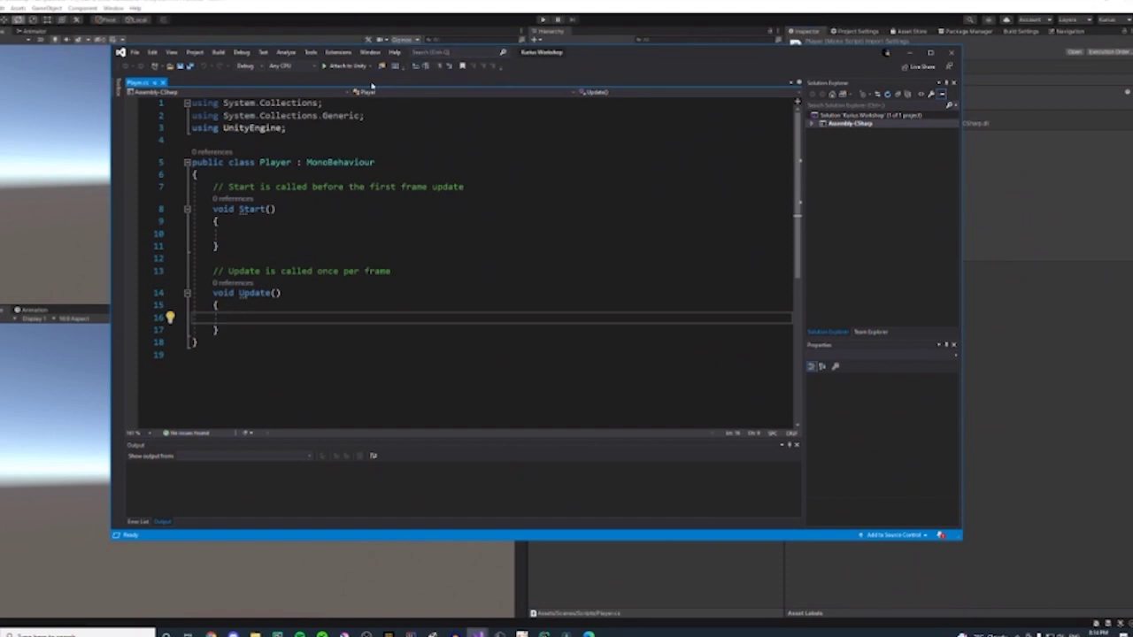
click(278, 224)
click(282, 233)
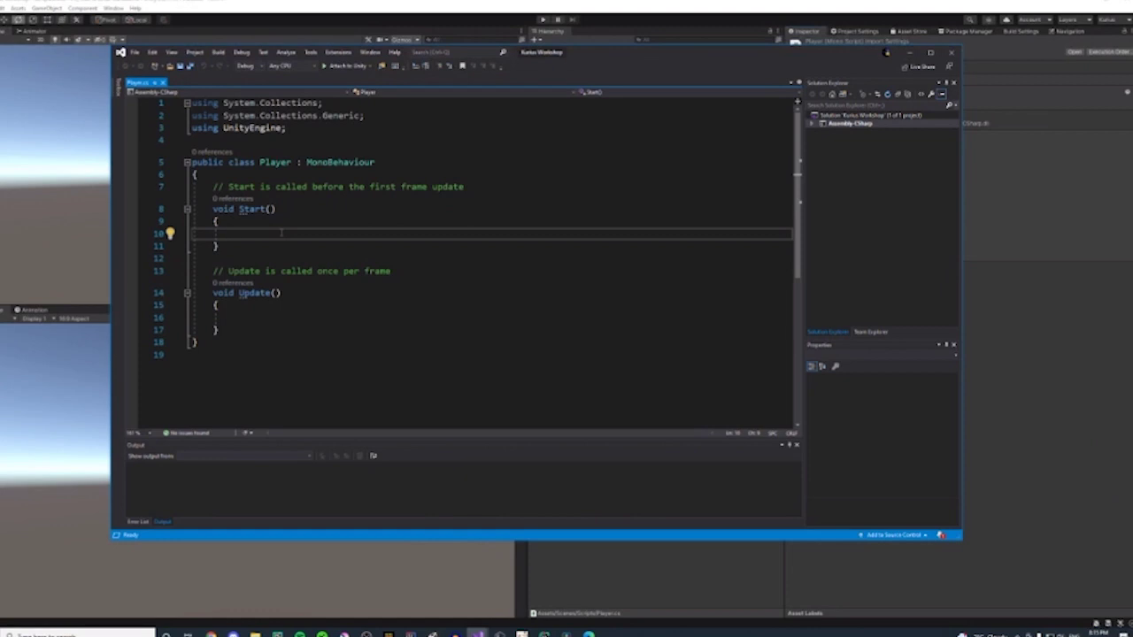
text(print)
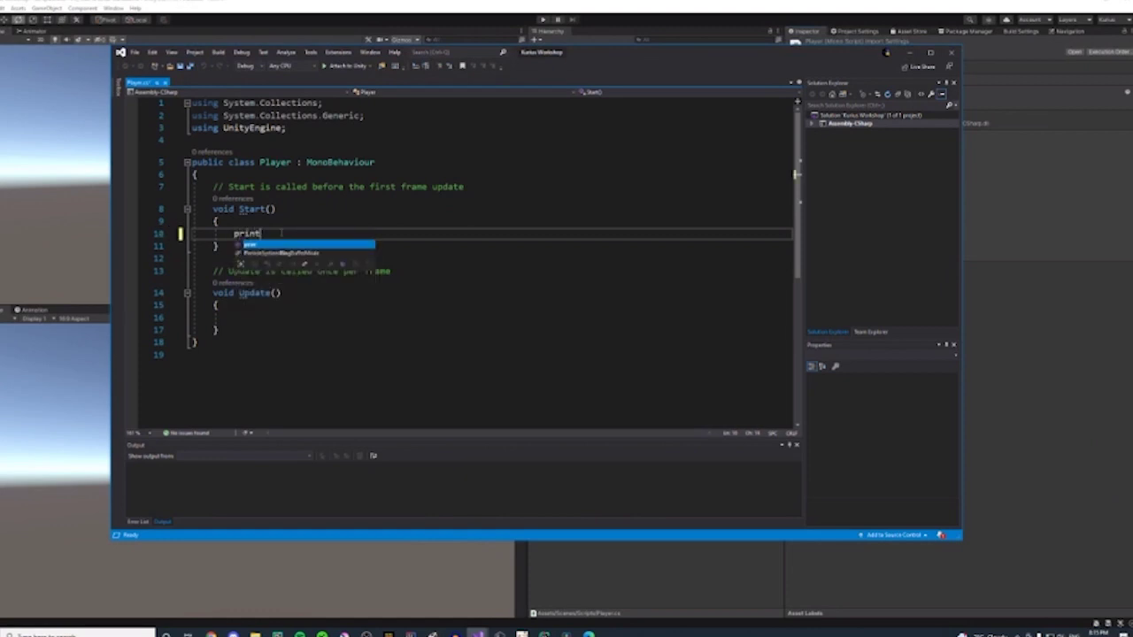
key(BackSpace)
key(BackSpace)
key(BackSpace)
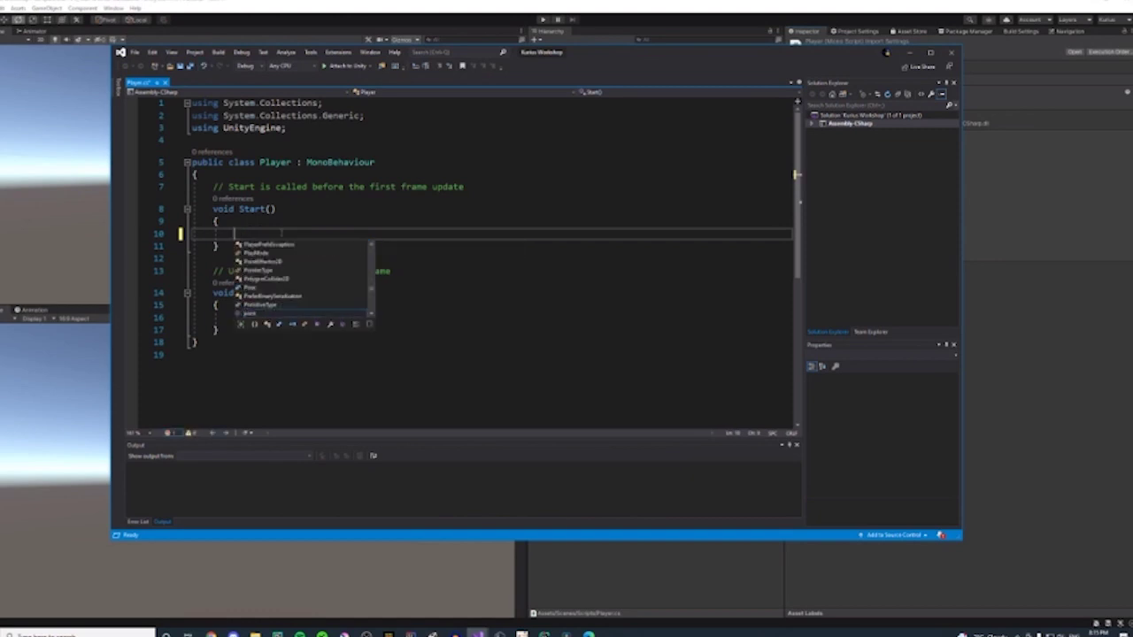
- Add the statement Debug.Log("Hello World"); to the body of the Start method
text(D)
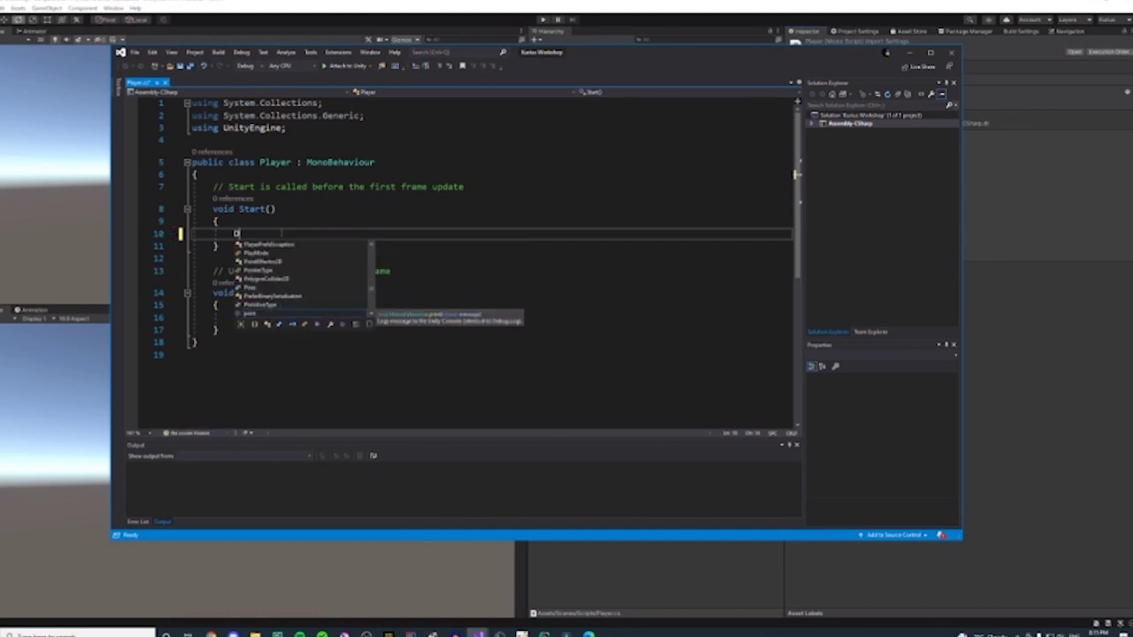
text(ebug.)
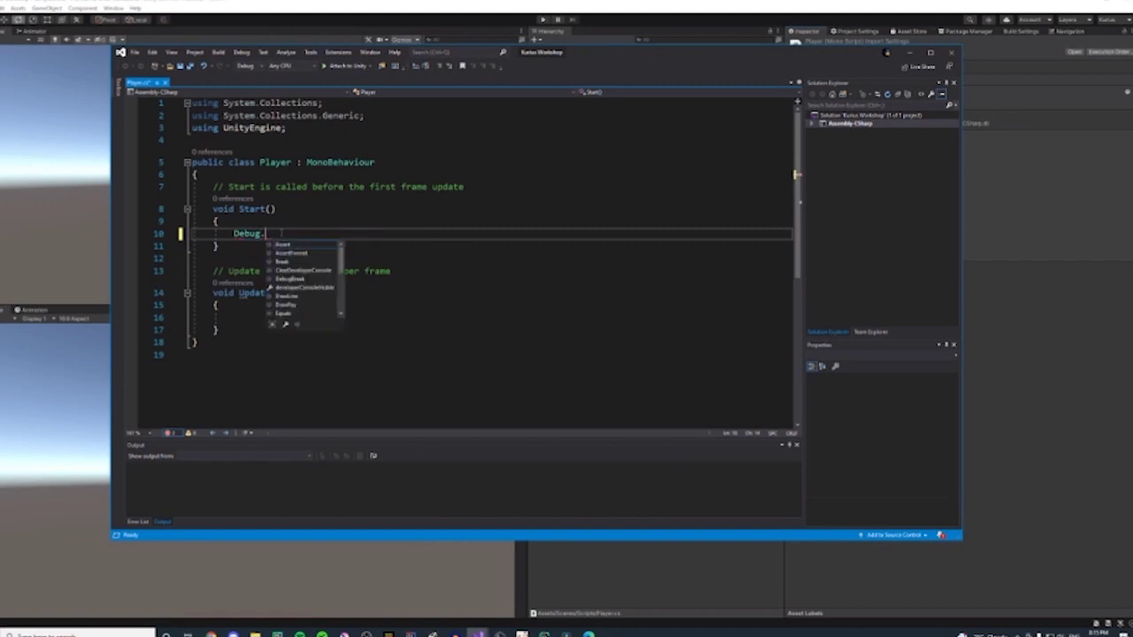
text(Log()
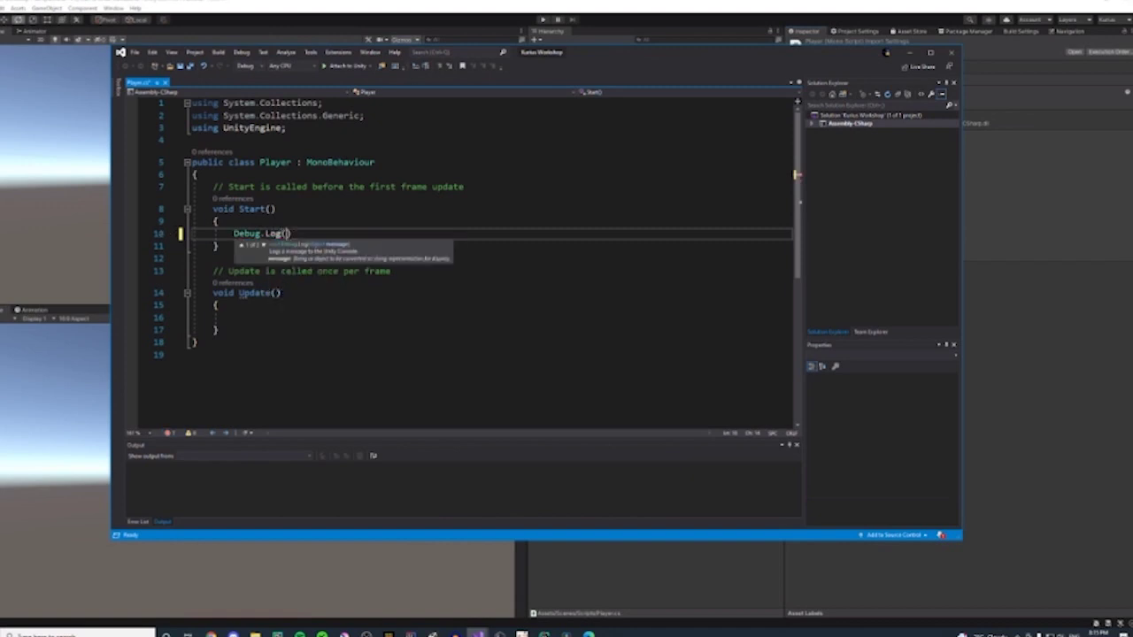
text("")
text(Hello World)
click(380, 236)
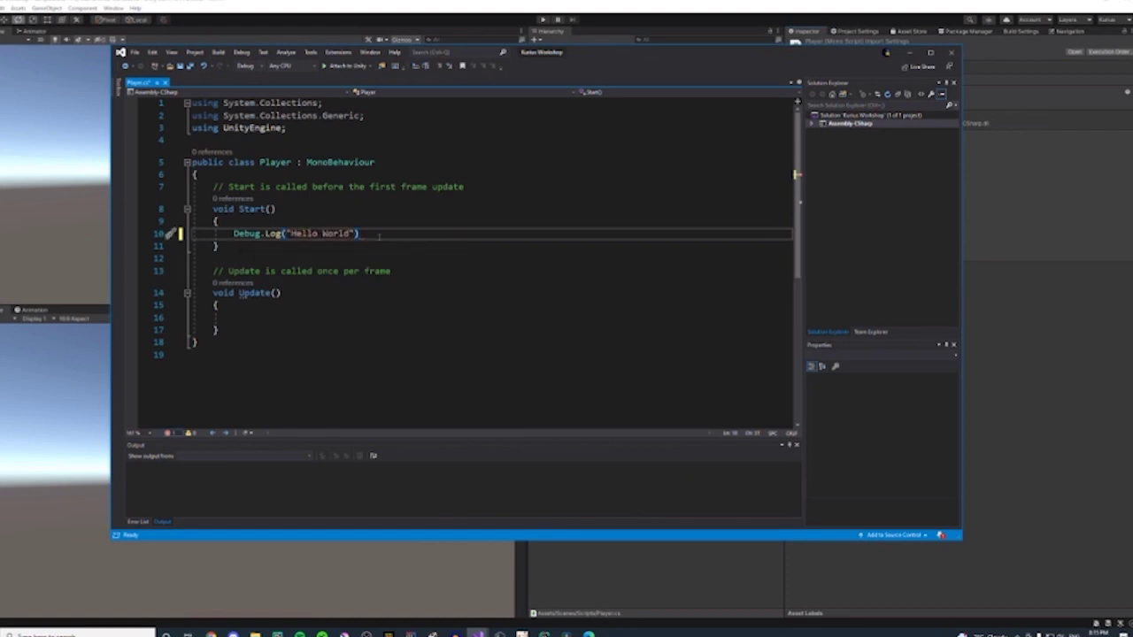
text(;)
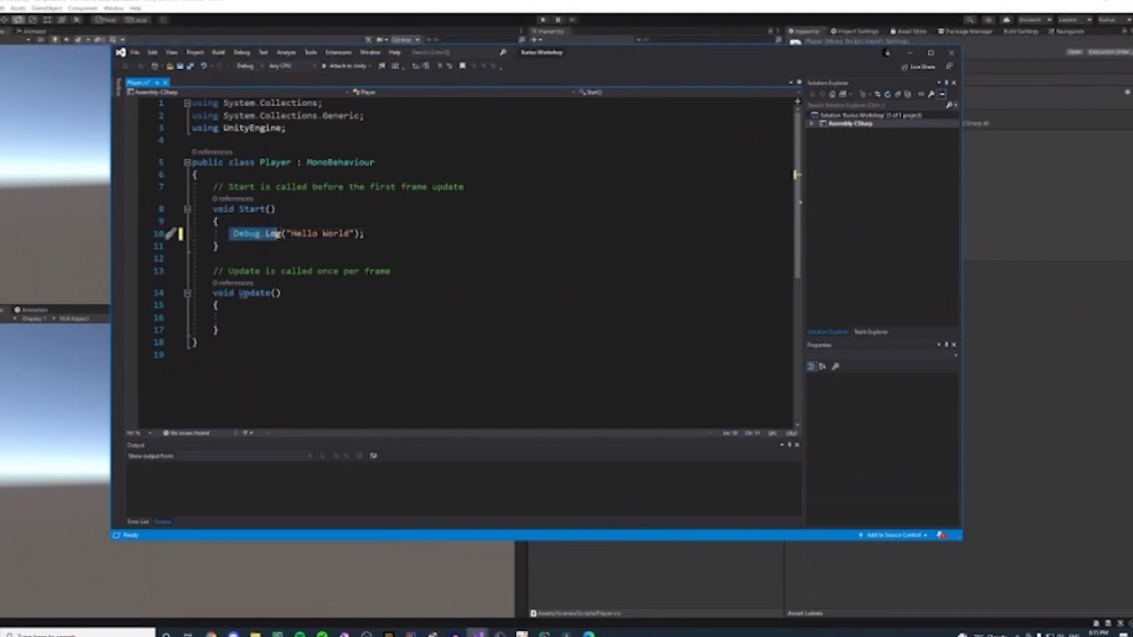
- Review the Debug.Log statement and its place inside the Start method
drag(383, 234, 235, 236)
click(235, 234)
click(233, 209)
click(373, 234)
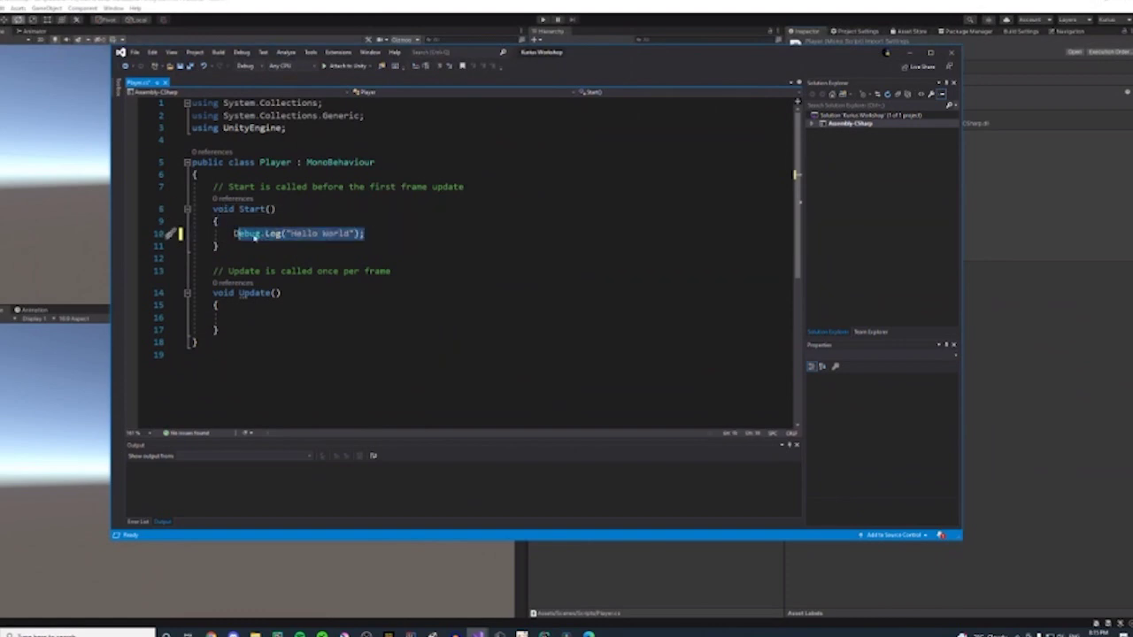
click(257, 257)
click(386, 228)
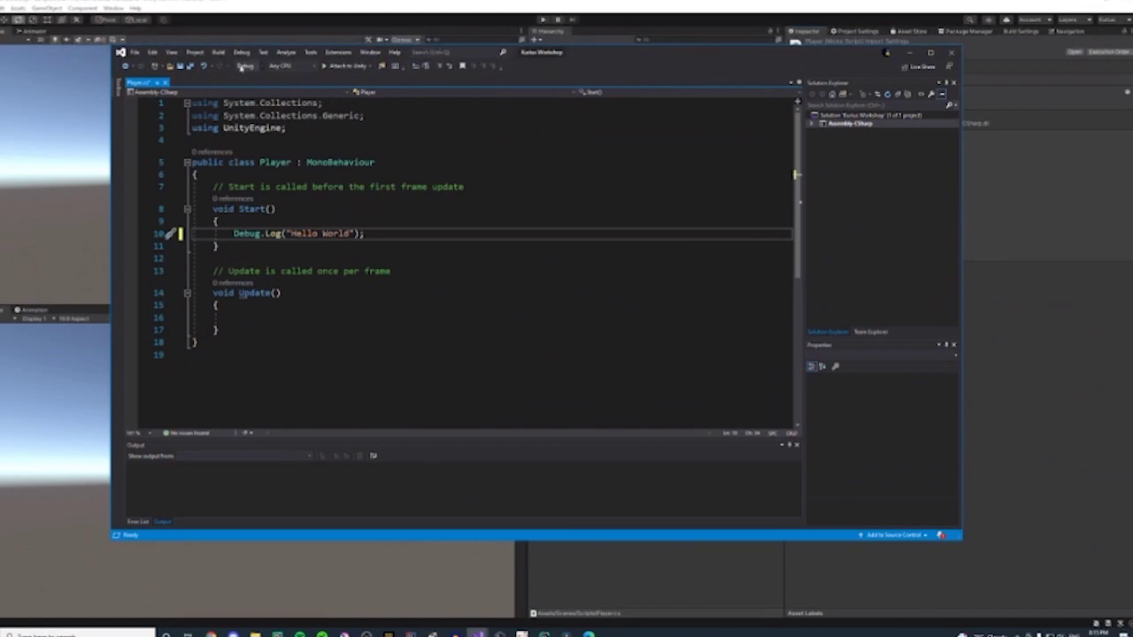
- Save the Player script and switch back to Unity so it reloads the scripts
click(181, 66)
click(909, 52)
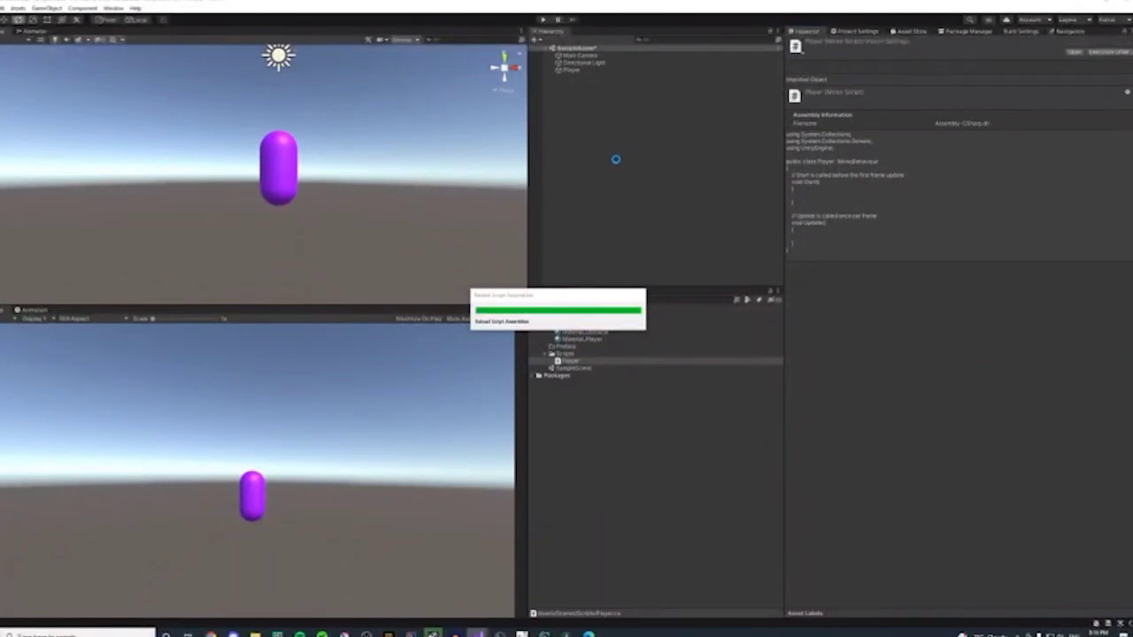
click(620, 168)
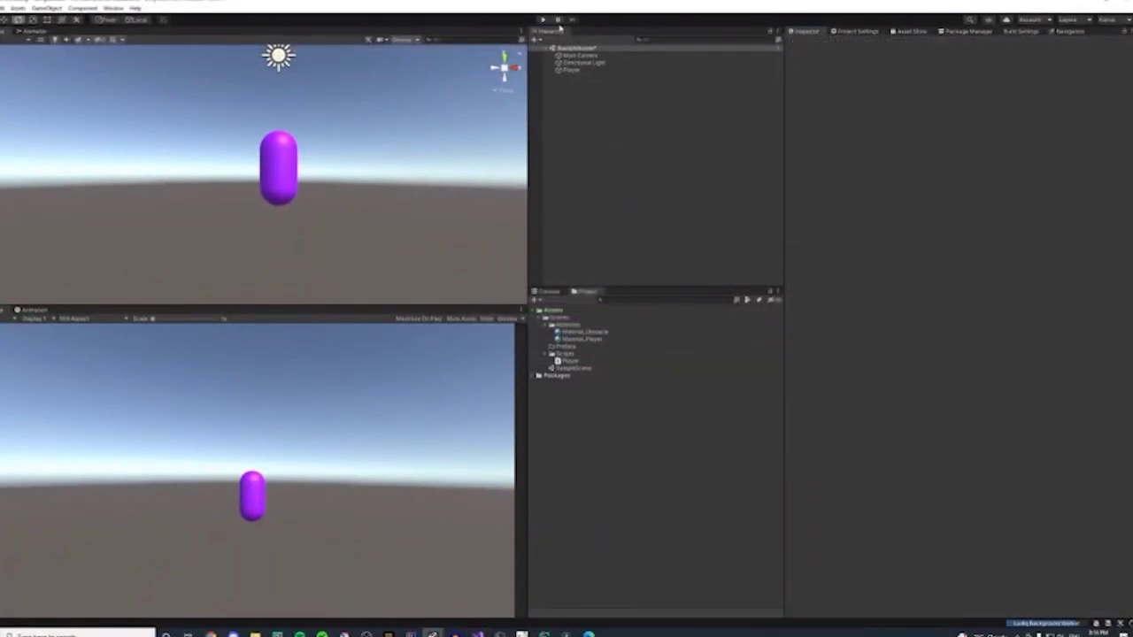
- Play the scene with the Console shown, inspect the Player object's components, and stop playback
click(545, 292)
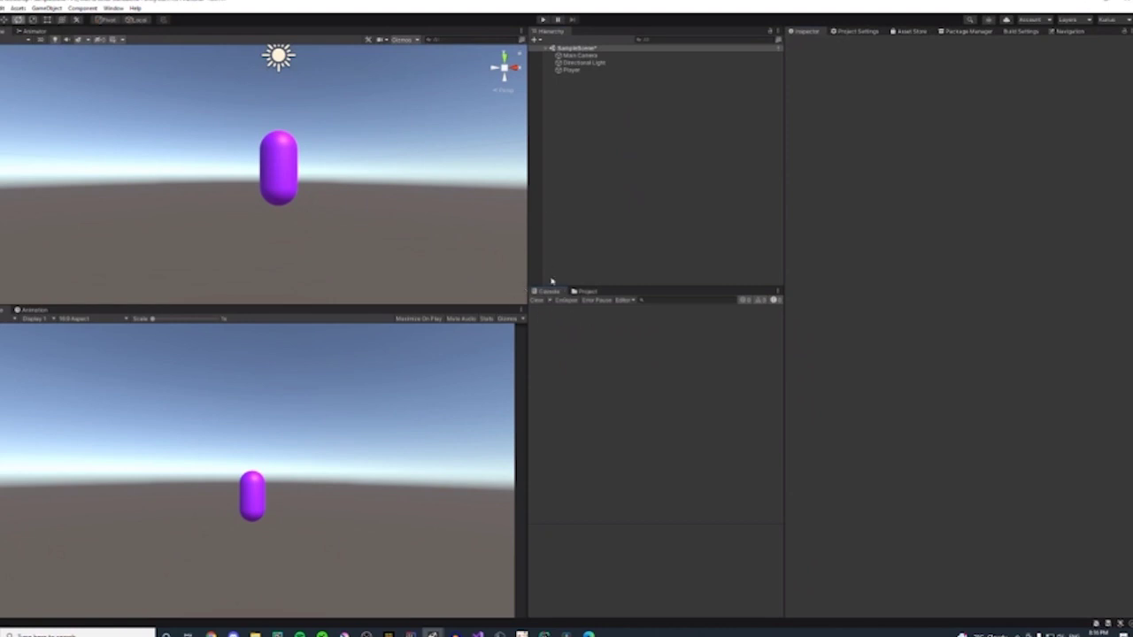
click(542, 20)
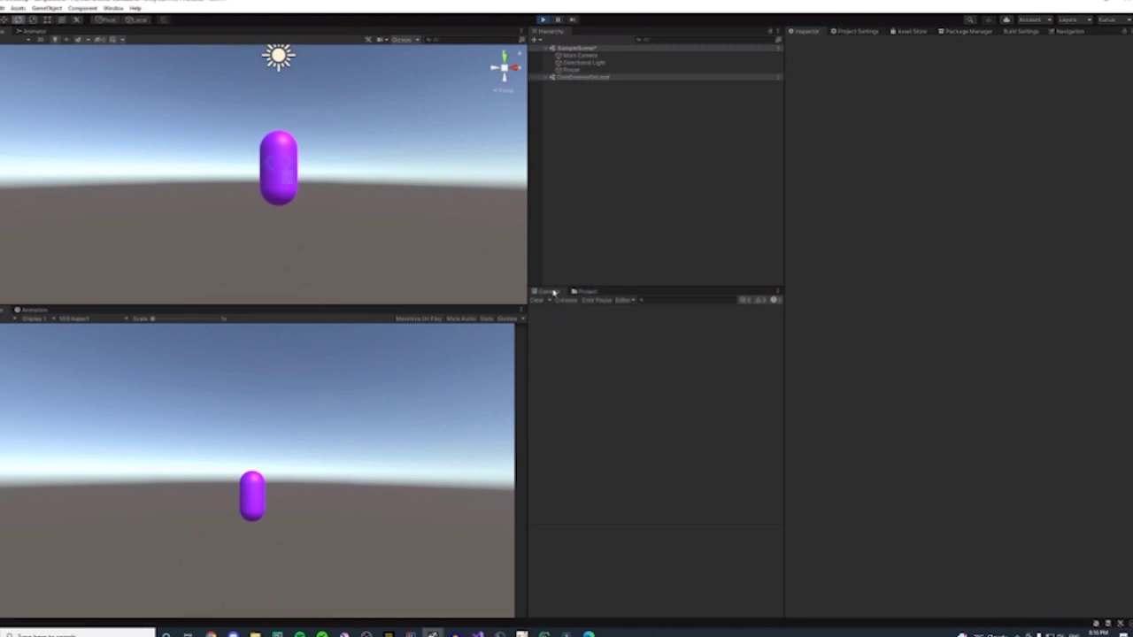
click(571, 70)
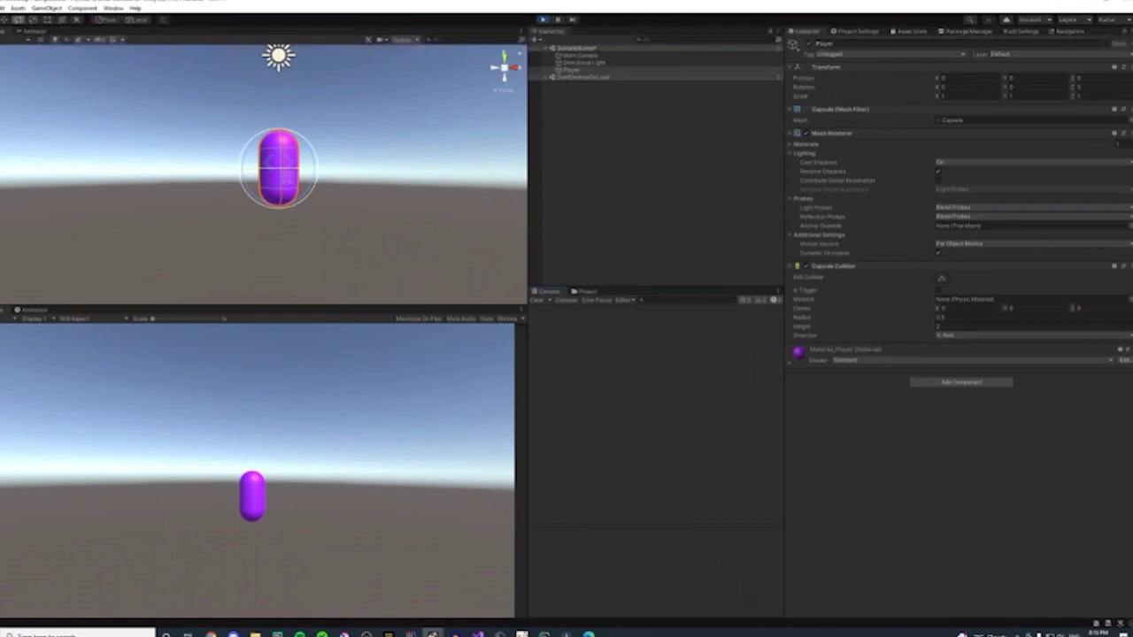
click(543, 20)
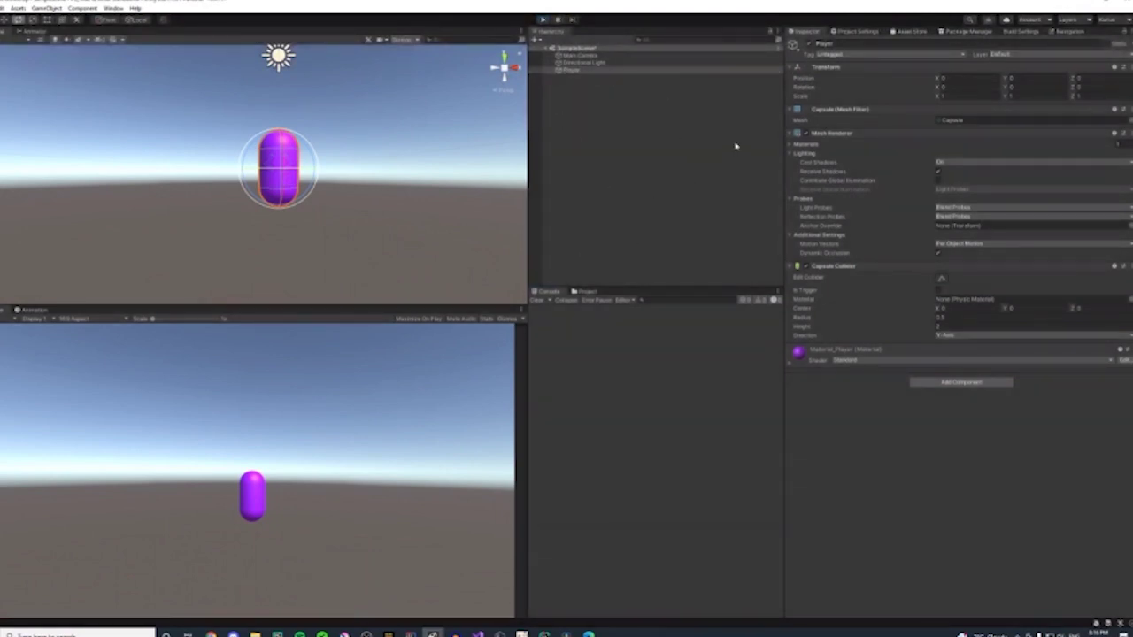
- Compare the Player object's components with the Player script stored in the Scripts folder
click(571, 69)
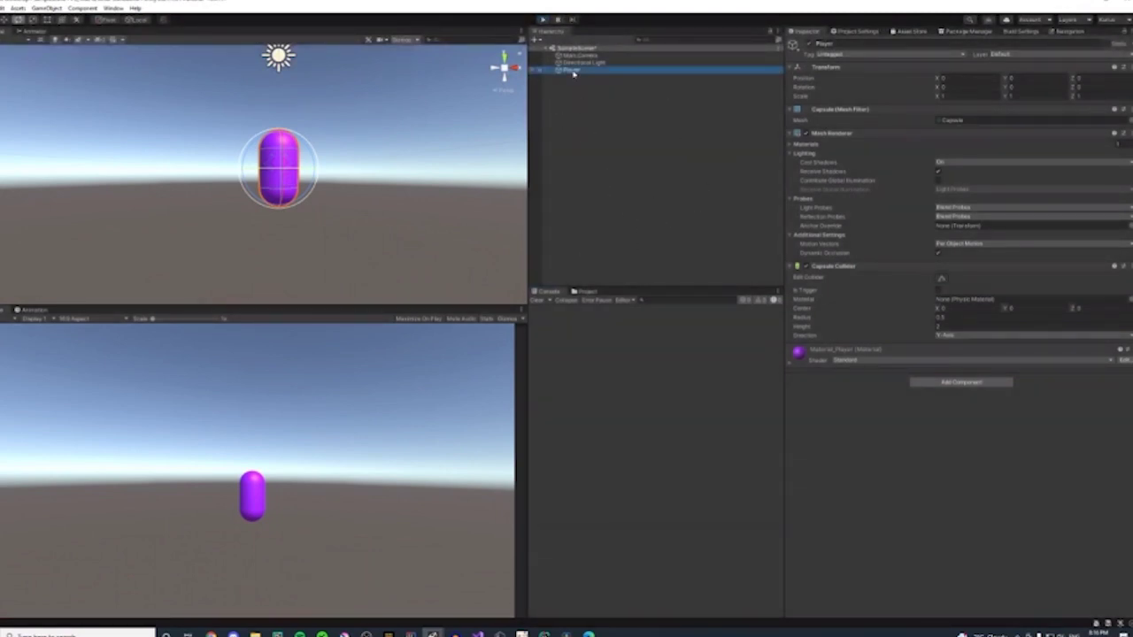
click(583, 291)
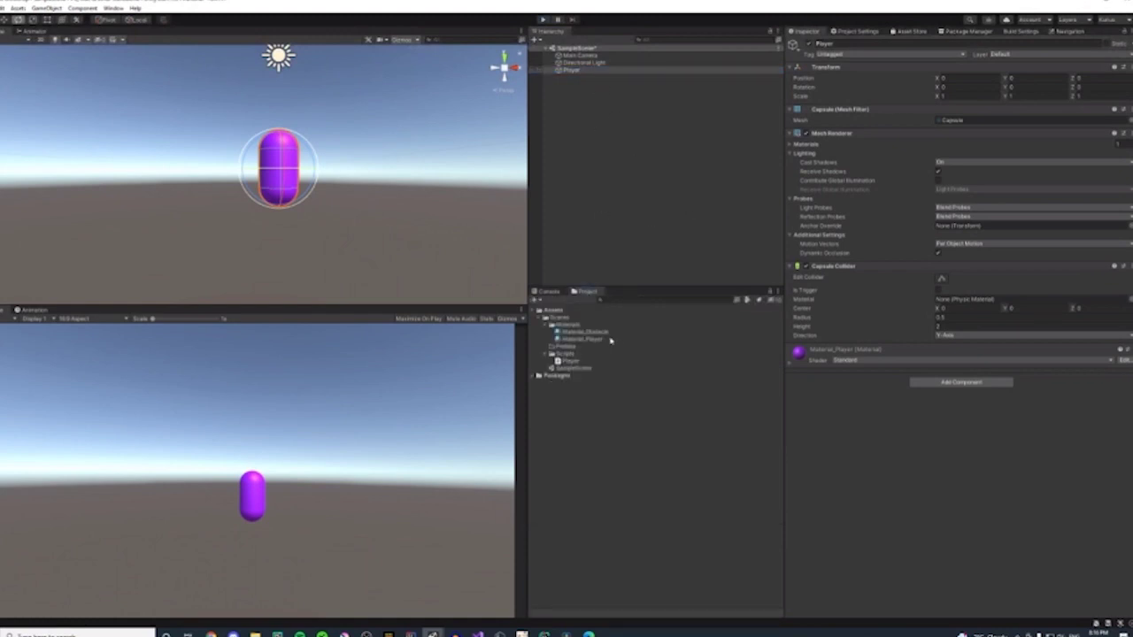
click(568, 361)
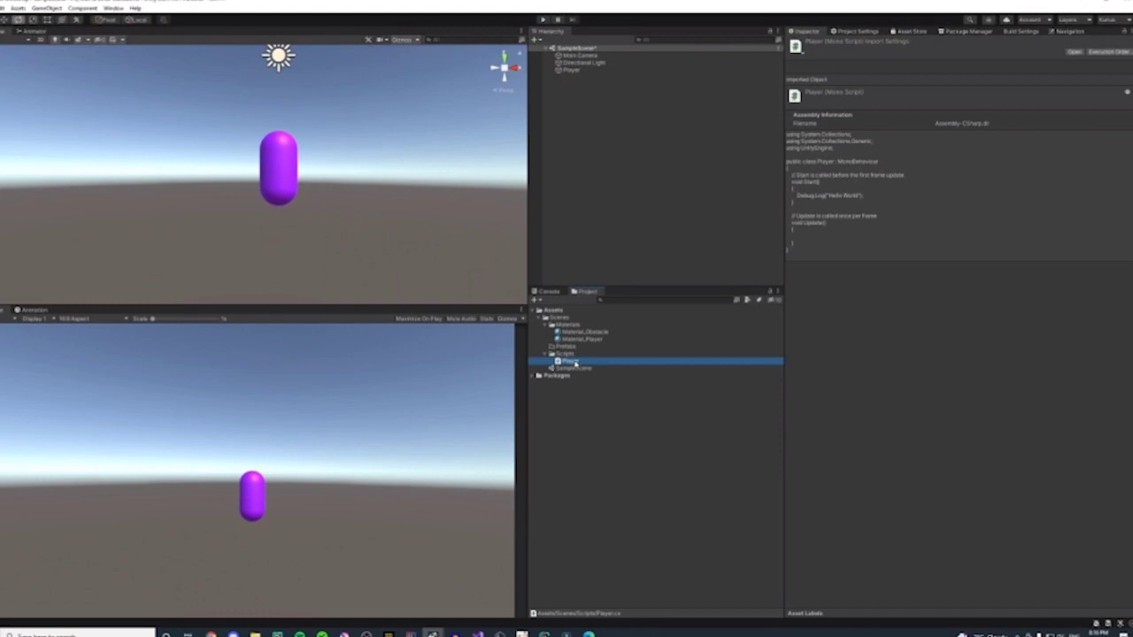
click(569, 70)
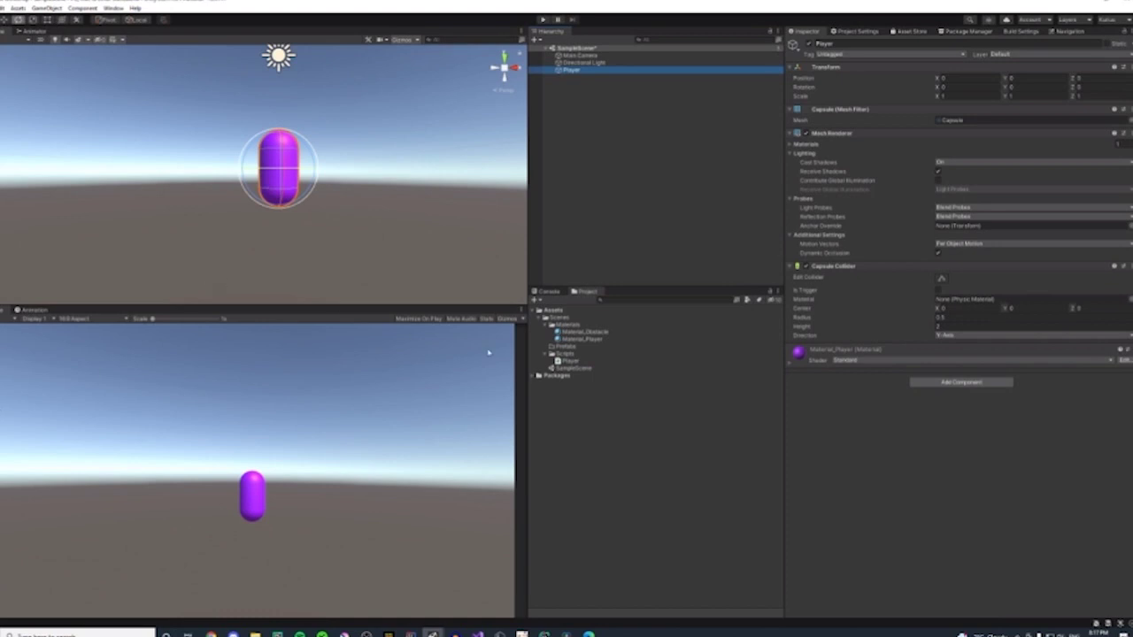
- Switch to the Player script in Visual Studio, review its three using directives, and return to Unity
mouse_move(478, 632)
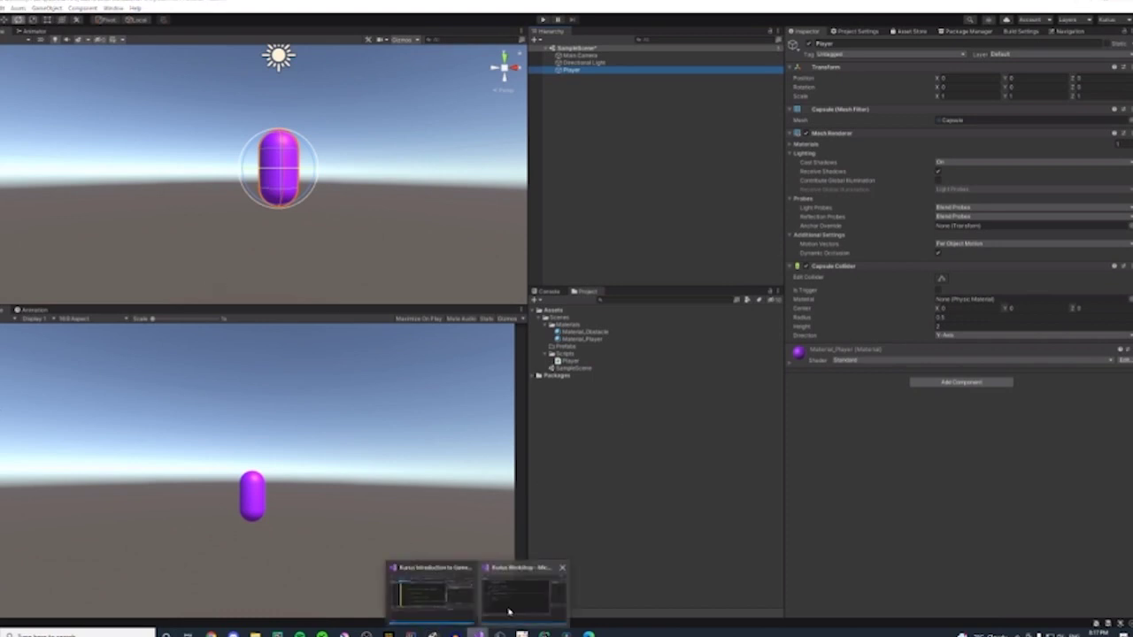
click(509, 611)
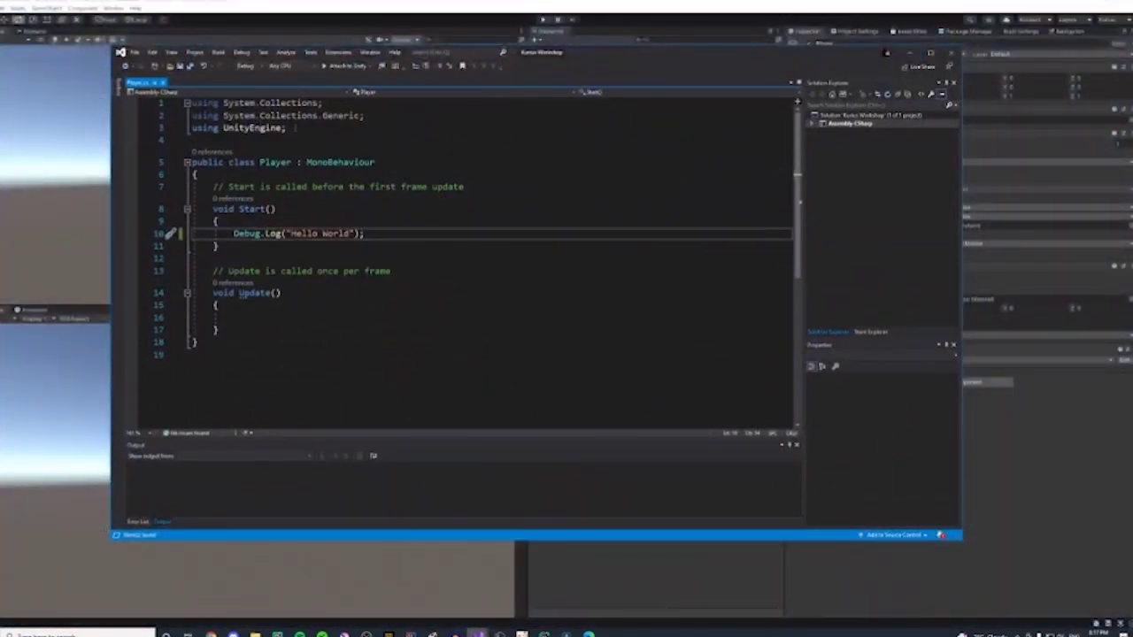
drag(295, 127, 177, 101)
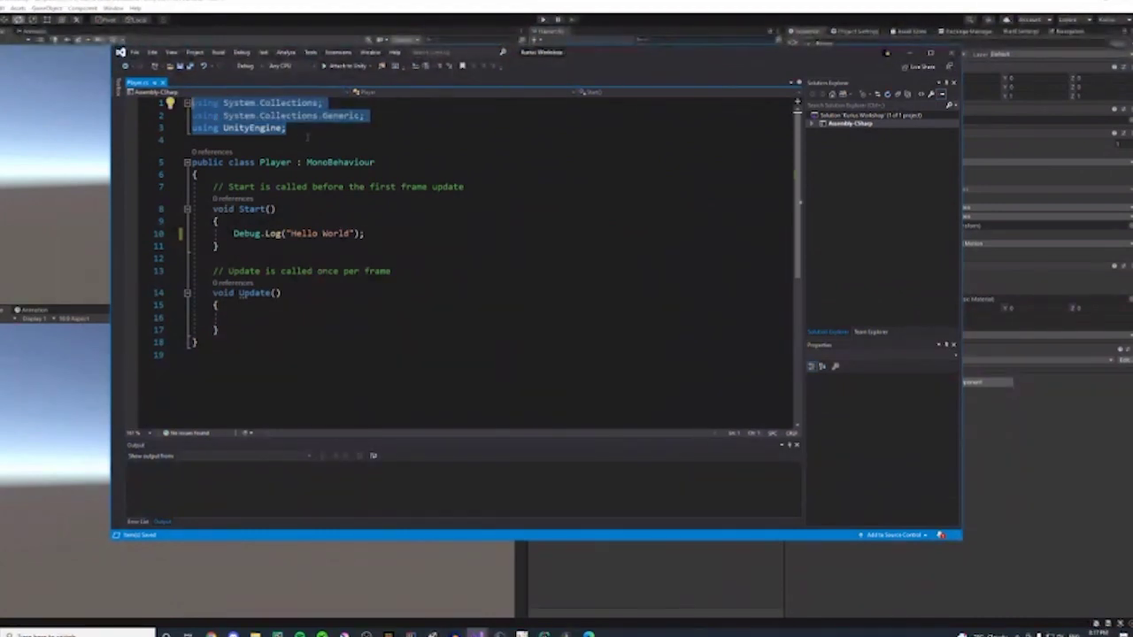
click(911, 55)
- Attach the Player script from the Scripts folder to the Player object as a component
click(587, 362)
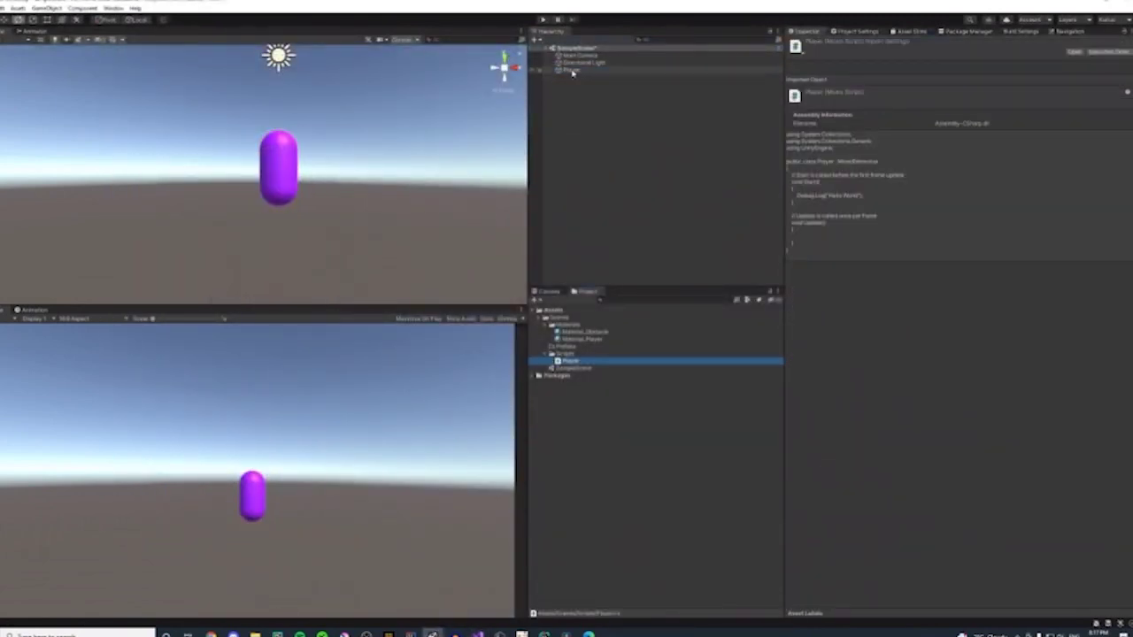
click(607, 69)
click(574, 362)
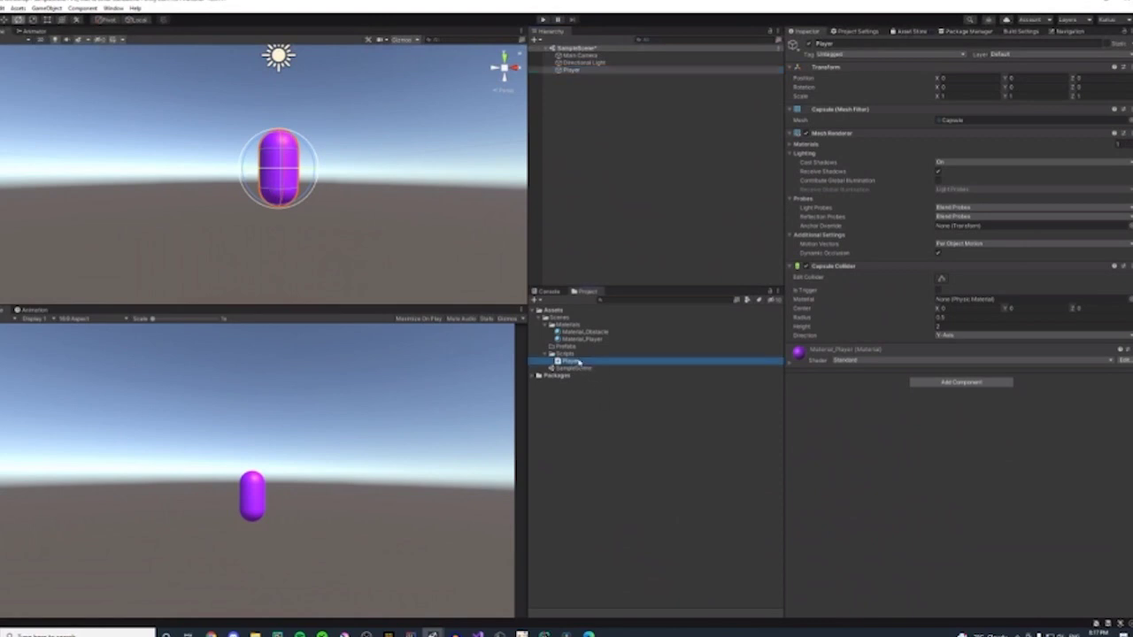
drag(582, 362, 848, 433)
drag(800, 395, 826, 459)
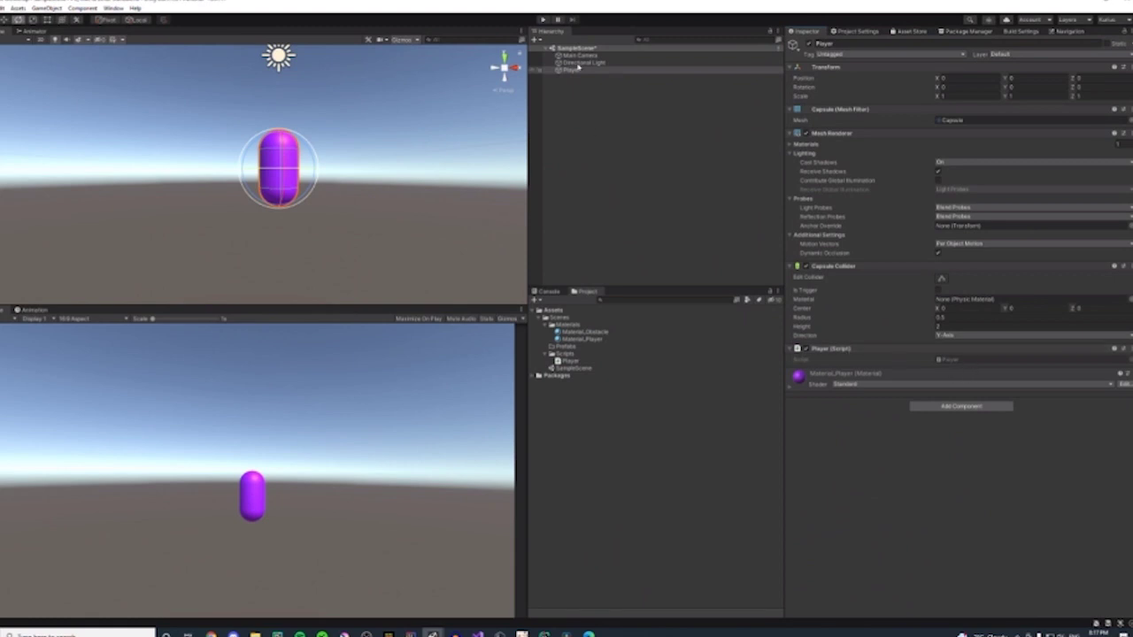
- Play the scene, inspect the logged message in the Console, and stop playback
click(543, 18)
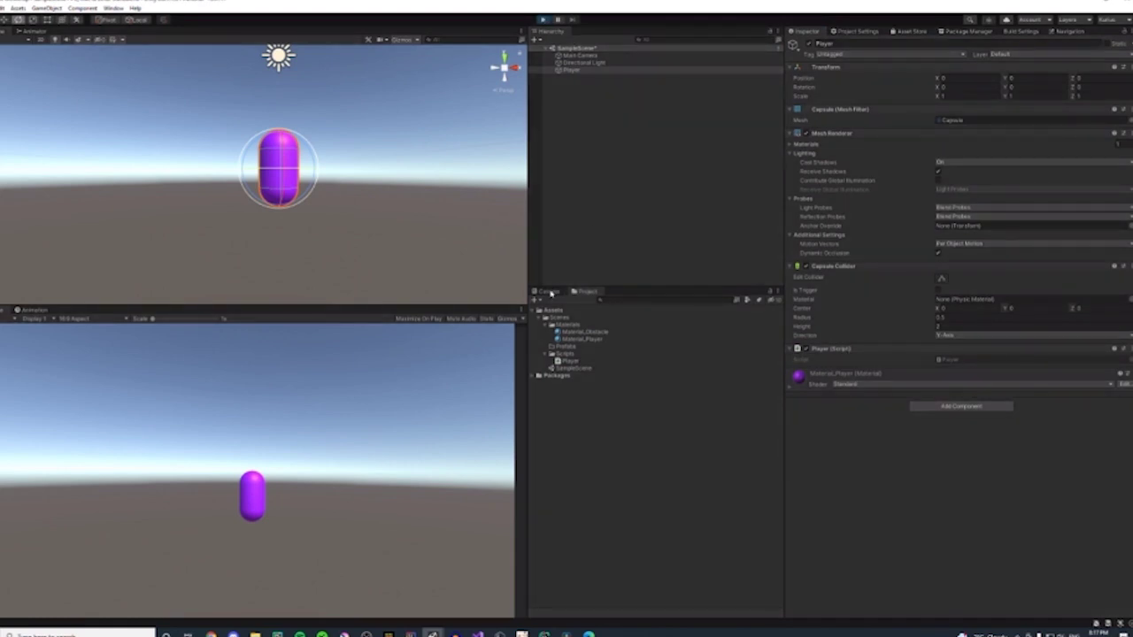
click(549, 293)
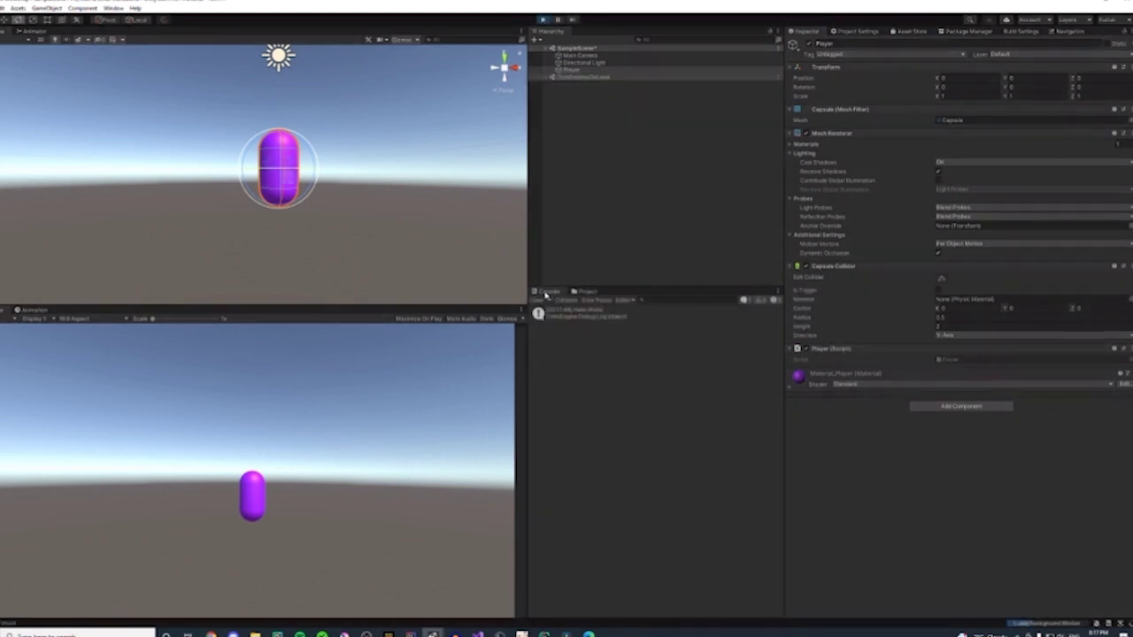
click(584, 315)
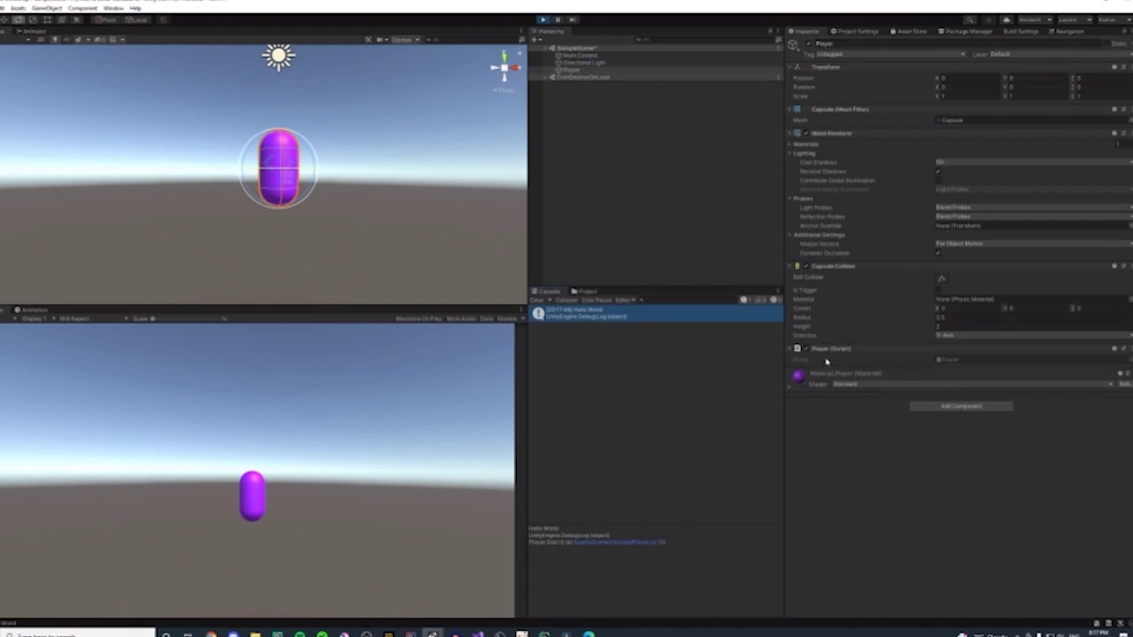
click(545, 20)
- Revisit the Player script in the project's assets and its code in Visual Studio
click(584, 291)
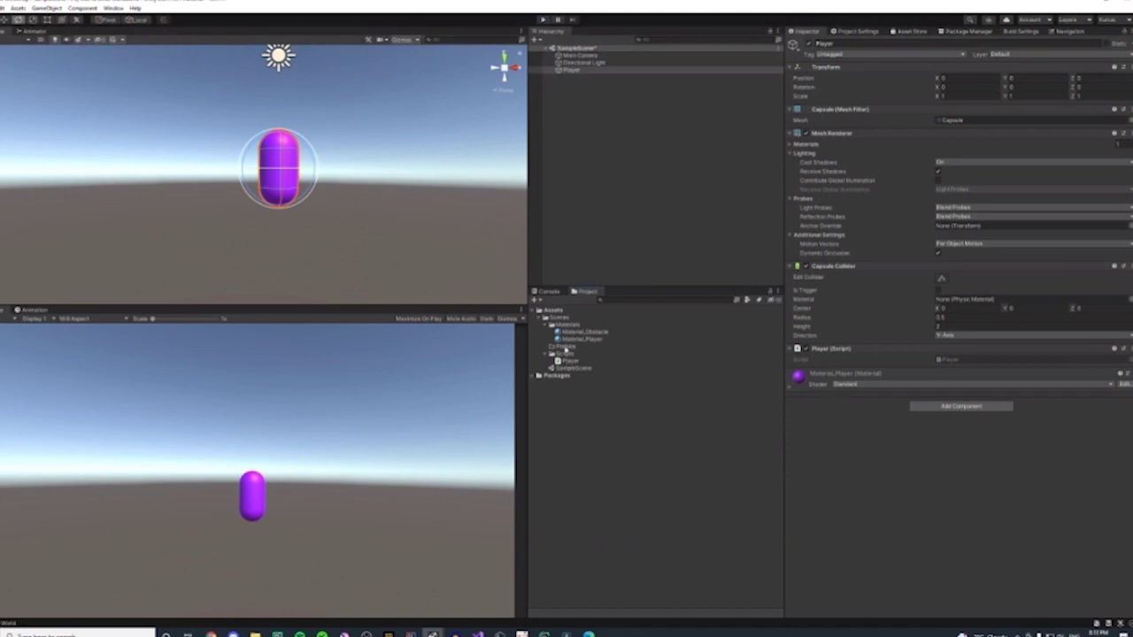
click(567, 362)
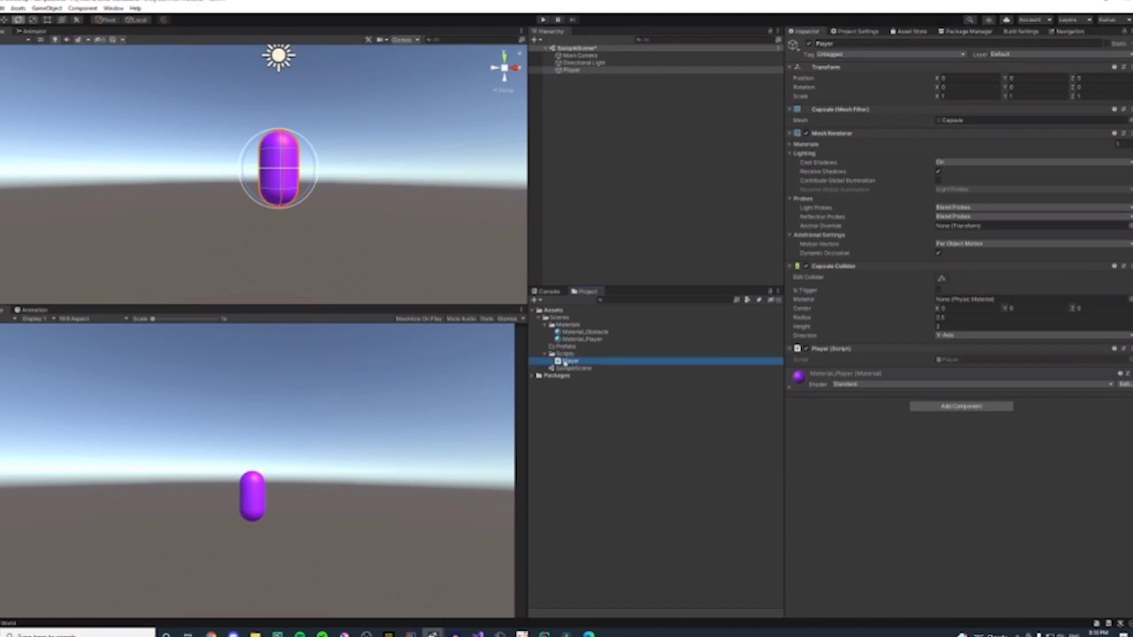
drag(565, 363, 939, 406)
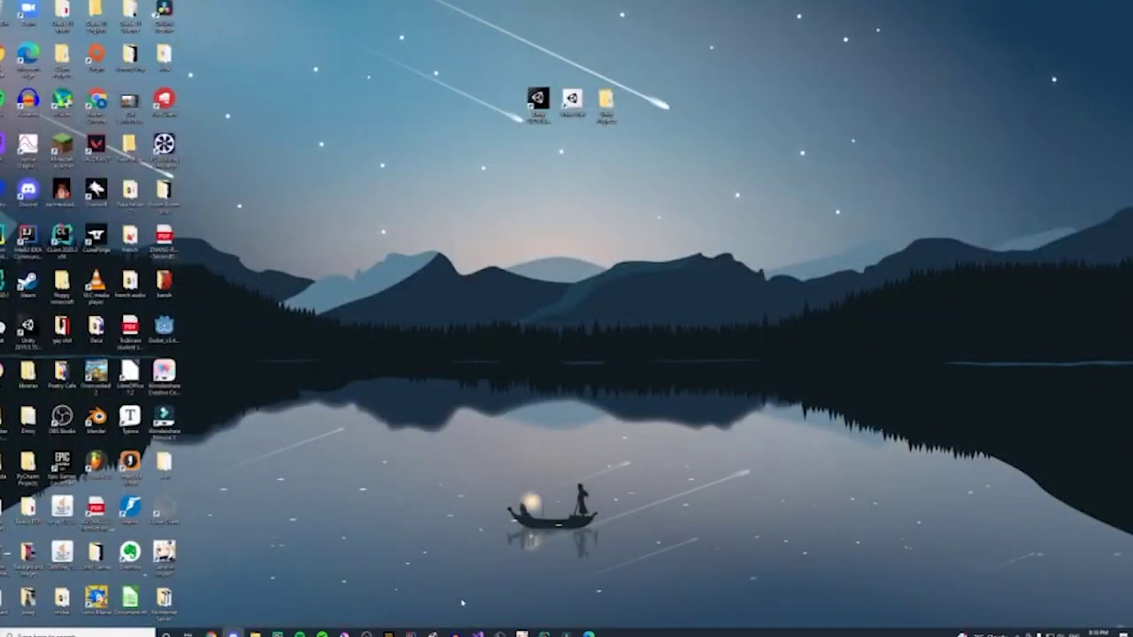
click(478, 632)
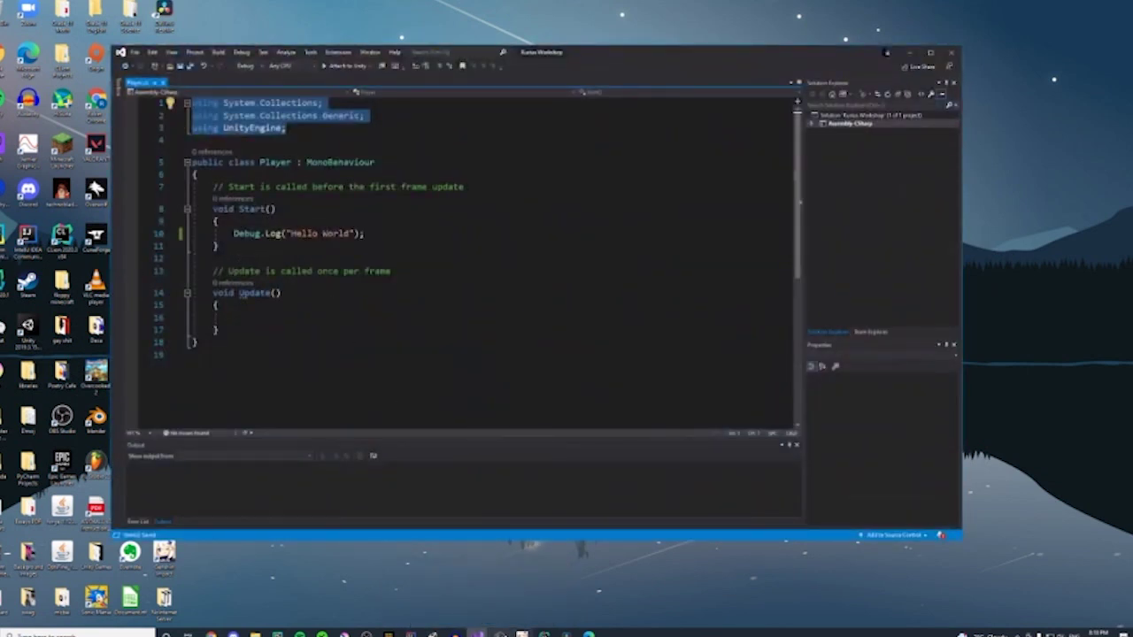
mouse_move(501, 628)
- Switch back to Unity and play the scene again with the Console shown
click(433, 630)
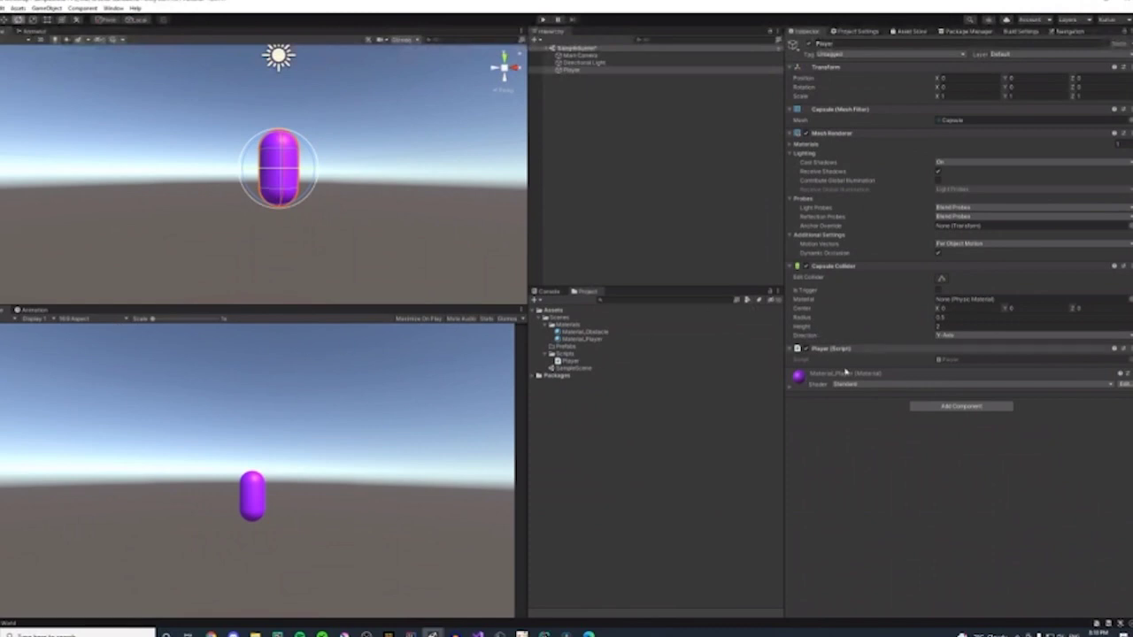
click(548, 293)
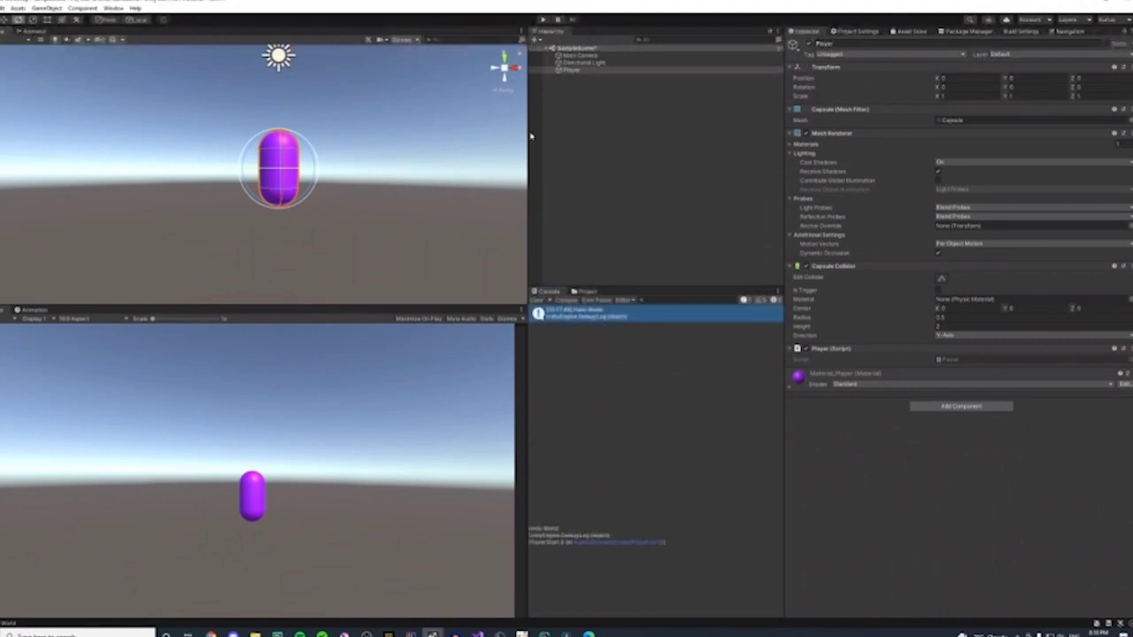
click(544, 18)
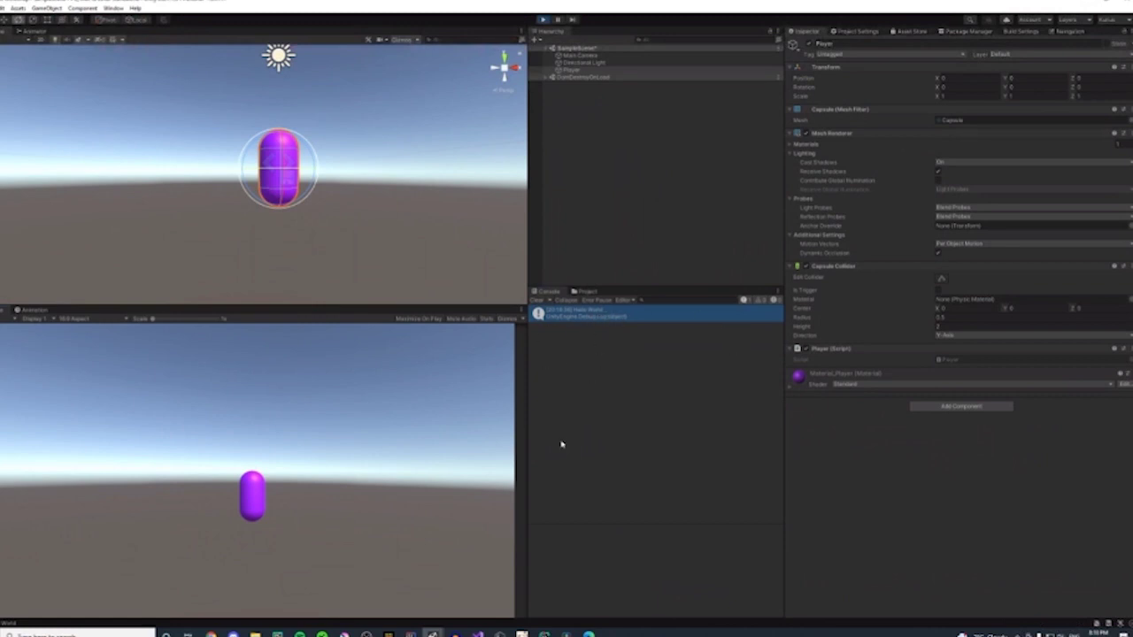
- Switch to Visual Studio and copy Debug.Log("Hello World"); from the Start method into the body of the Update method
mouse_move(476, 634)
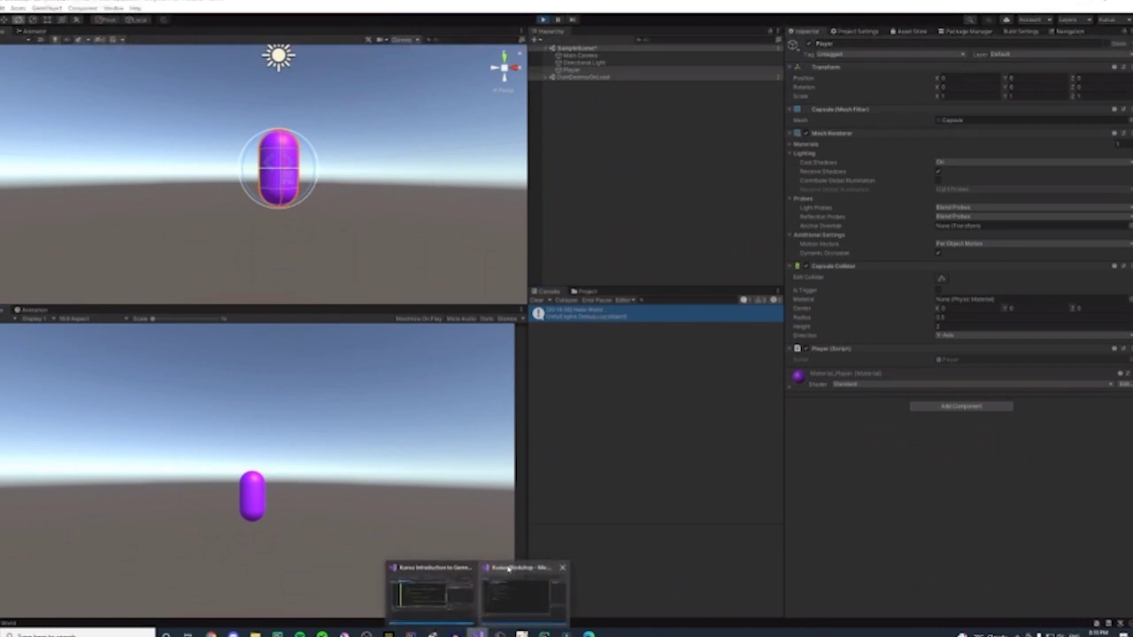
click(508, 569)
click(364, 234)
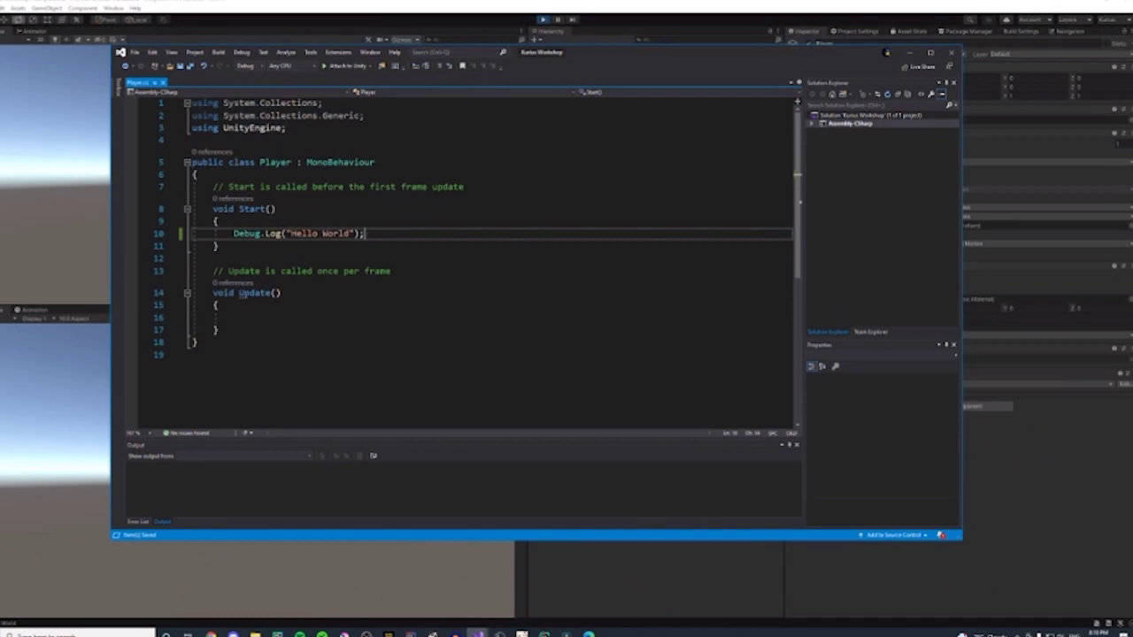
drag(364, 234, 230, 234)
key(ctrl+c)
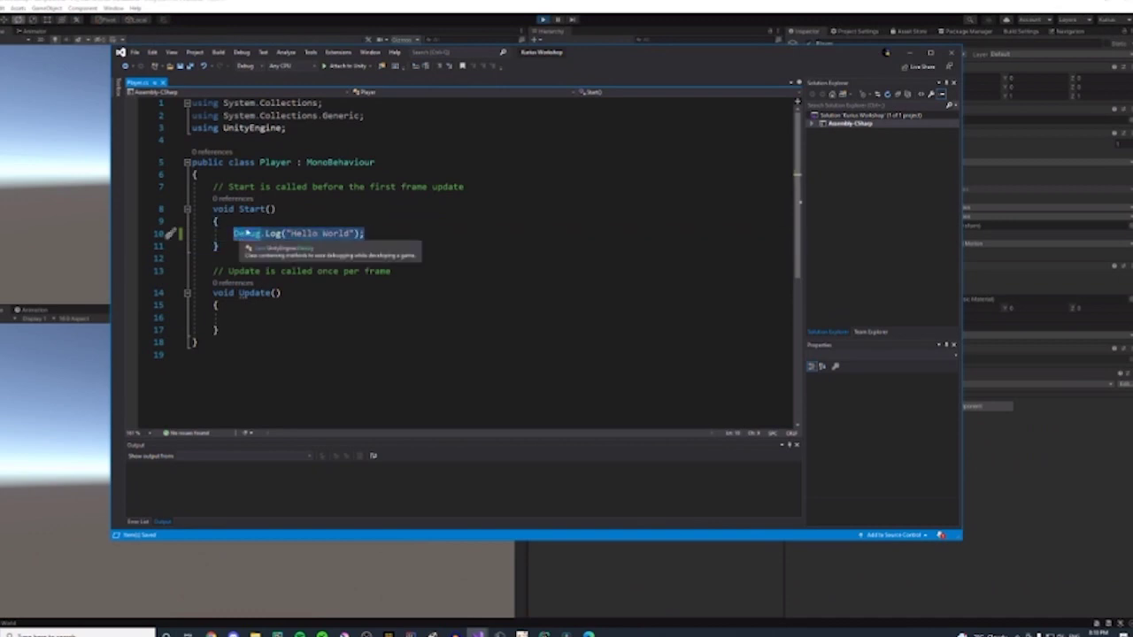
click(270, 328)
click(270, 318)
key(ctrl+v)
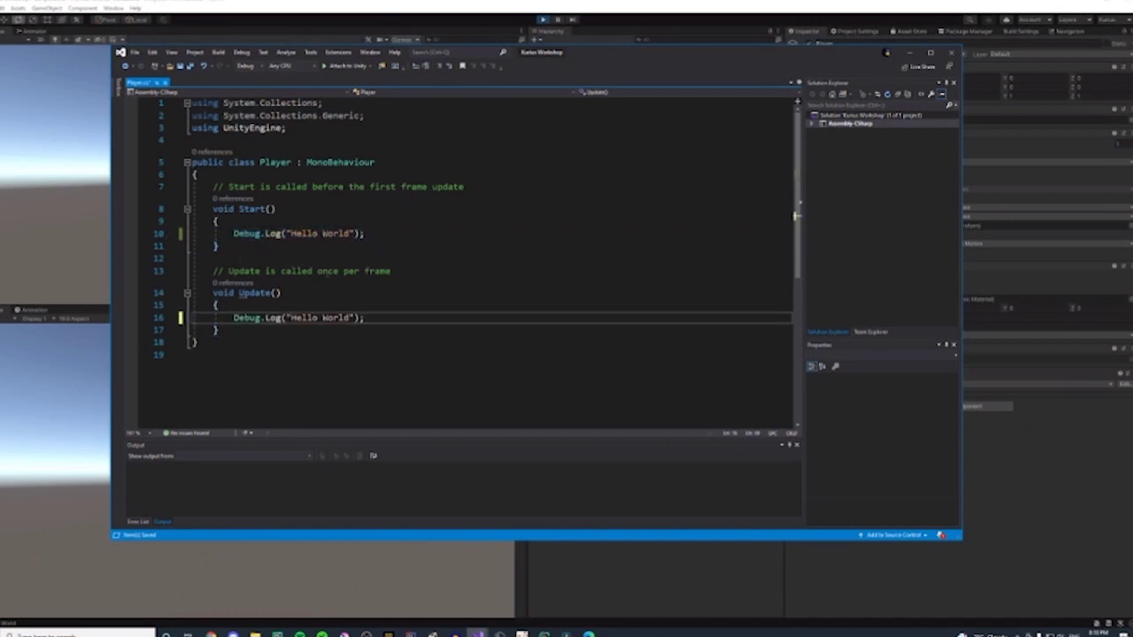
- Delete the Debug.Log("Hello World") line from the Start method of the Player script
click(308, 222)
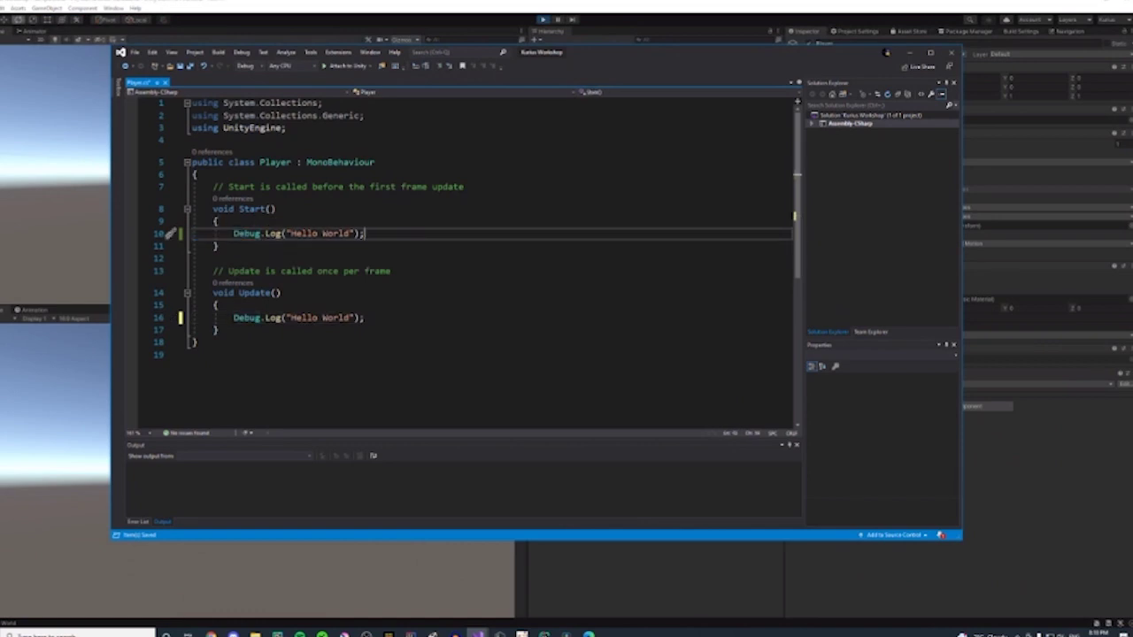
drag(364, 234, 249, 244)
key(Delete)
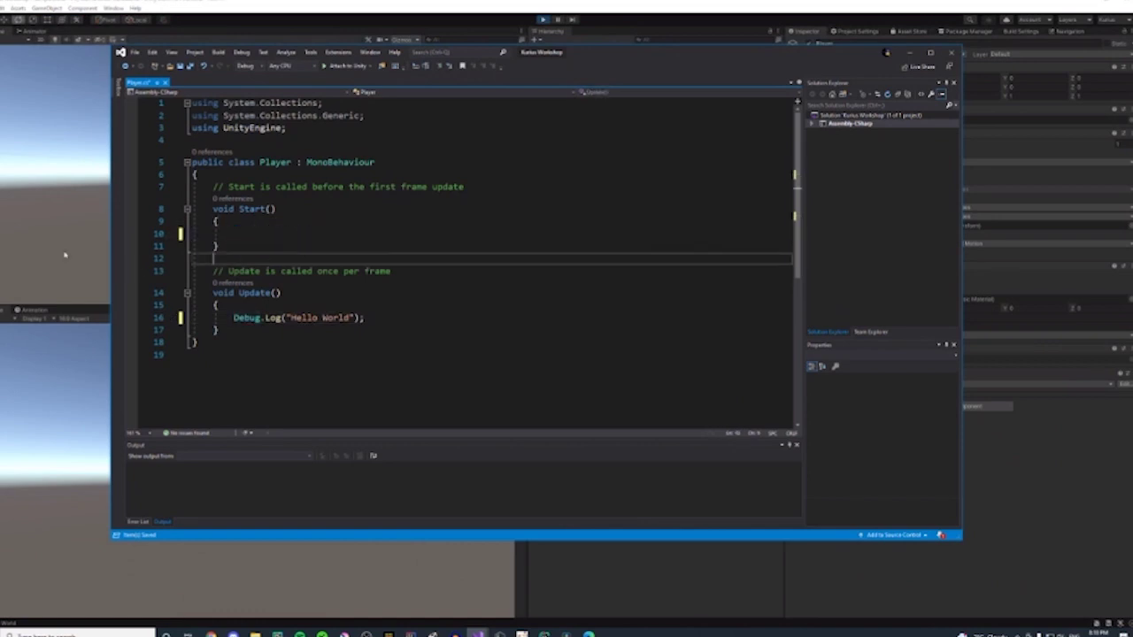
- Stop play mode in Unity, then return to Visual Studio and save the Player script
click(60, 255)
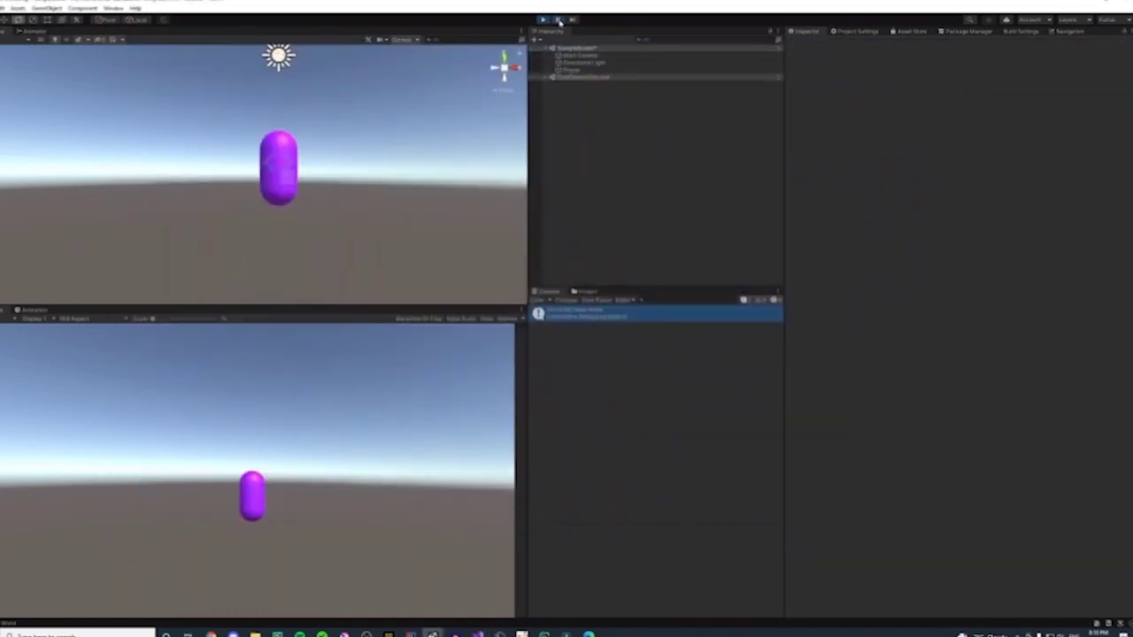
click(544, 20)
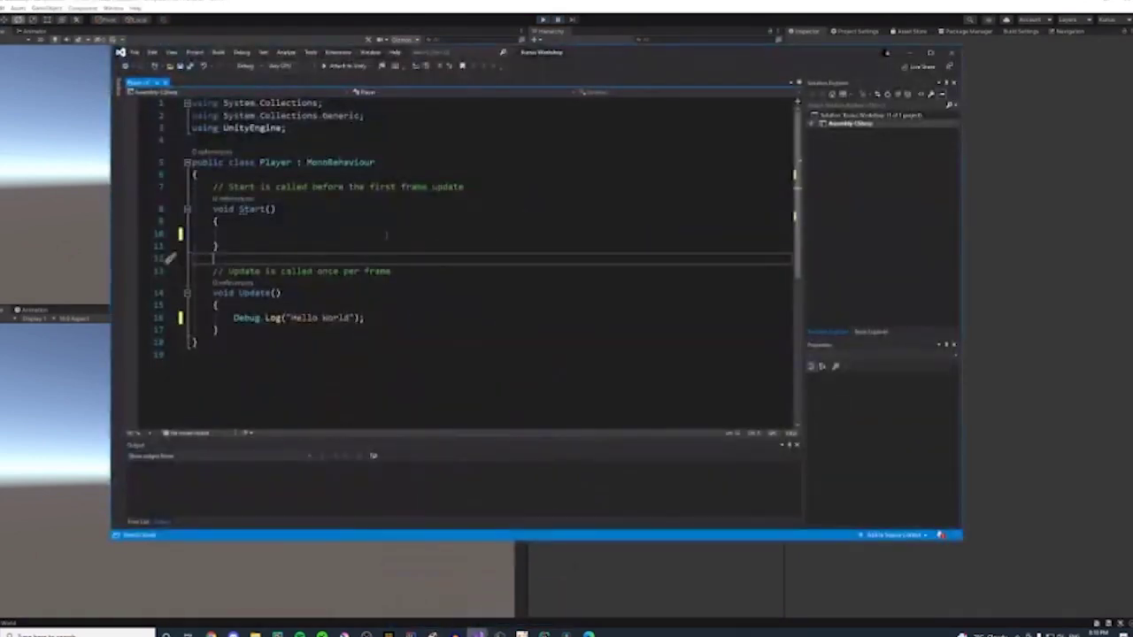
click(477, 633)
click(179, 68)
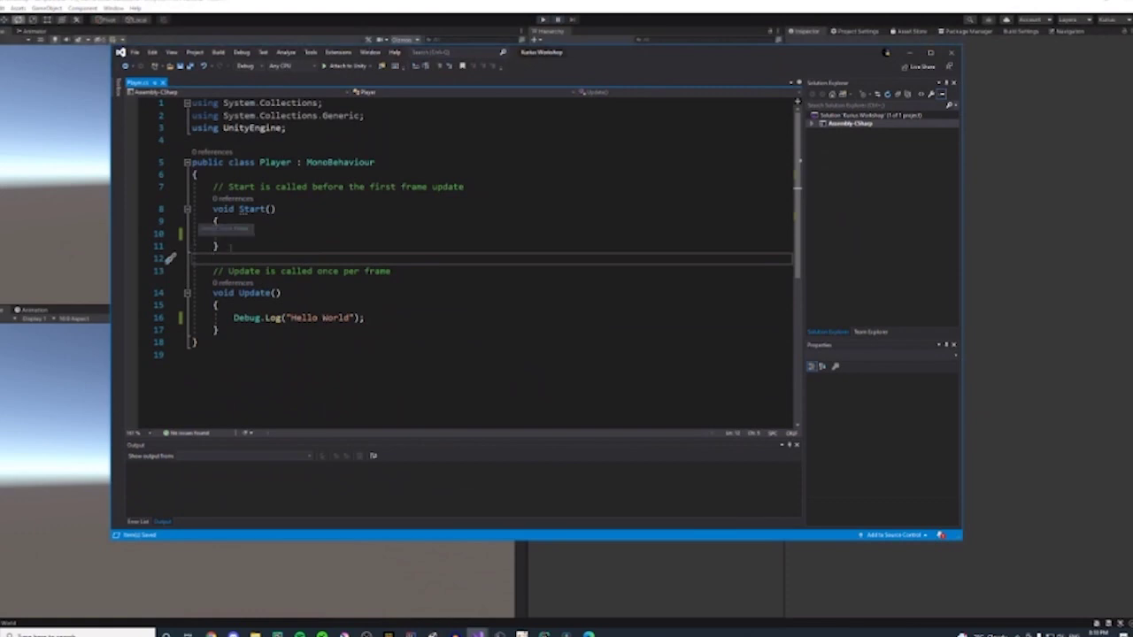
click(233, 234)
text(g)
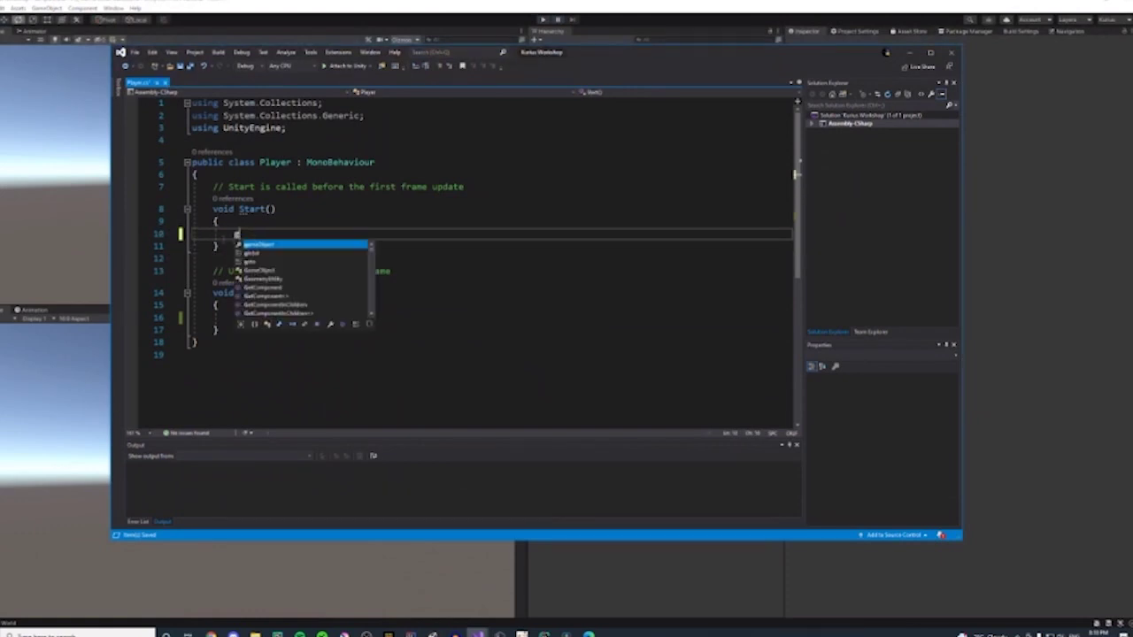
key(BackSpace)
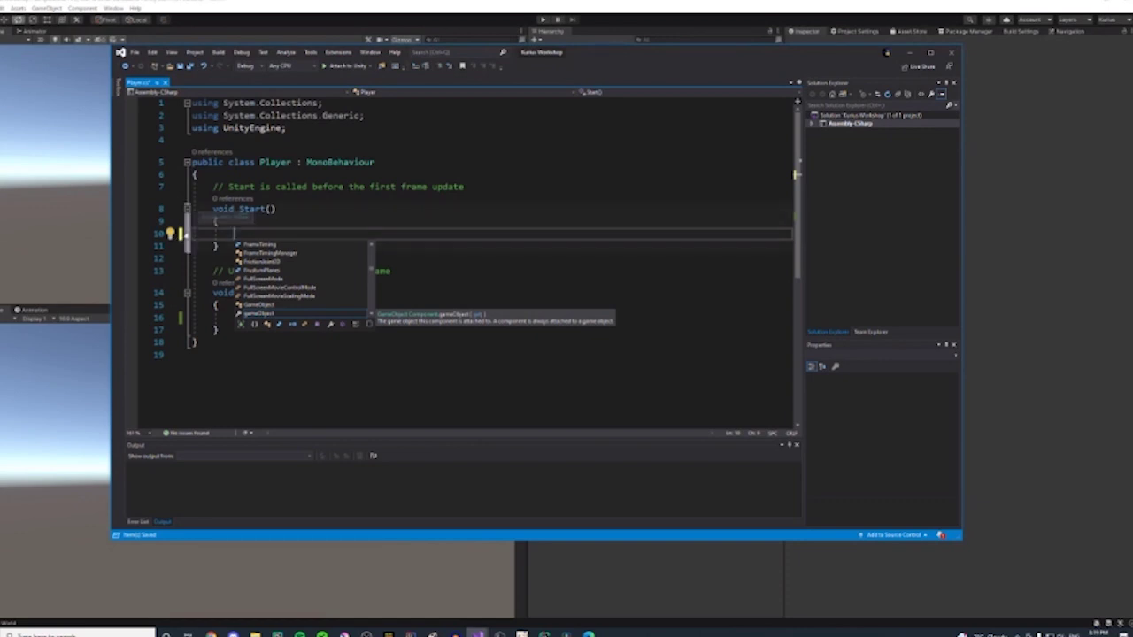
key(Escape)
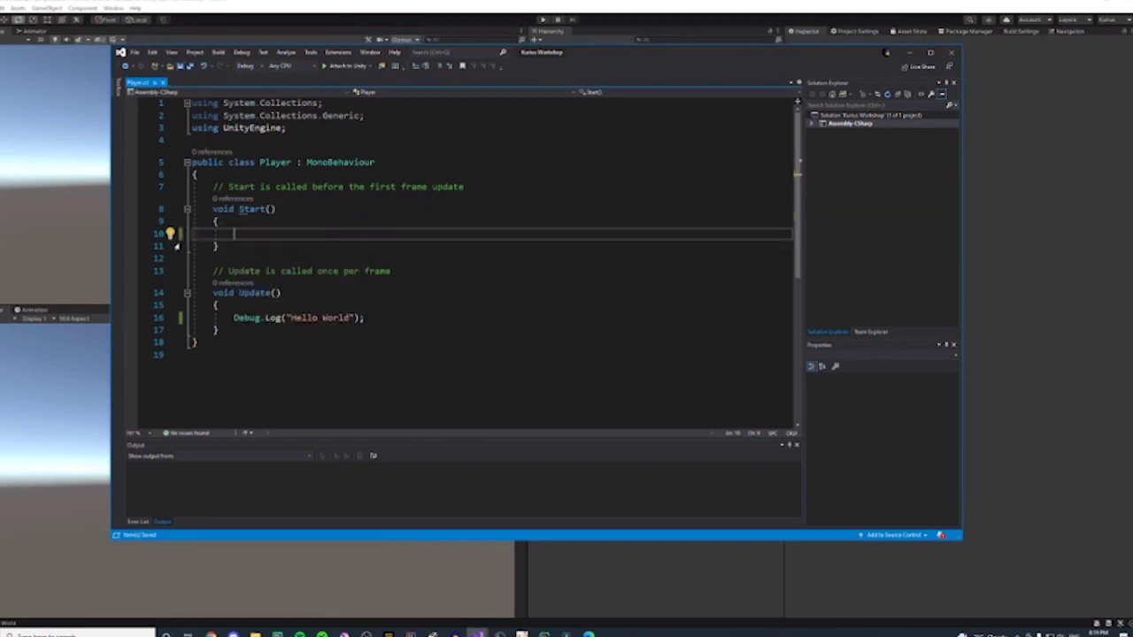
- Switch to Unity, clear the Console and run the scene in play mode
click(1080, 240)
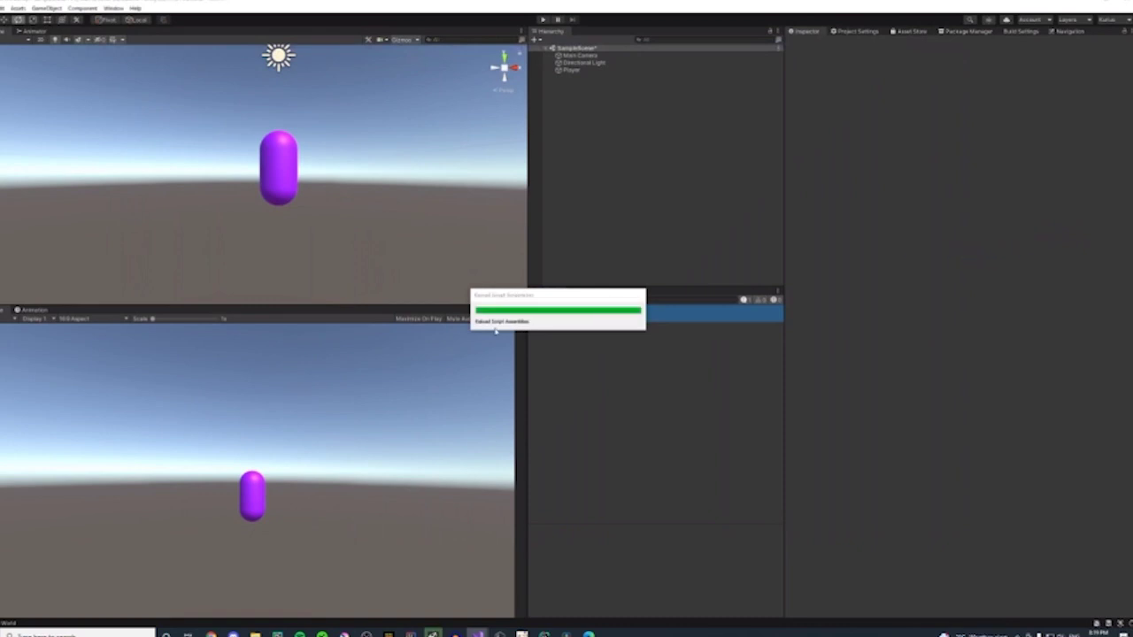
click(537, 300)
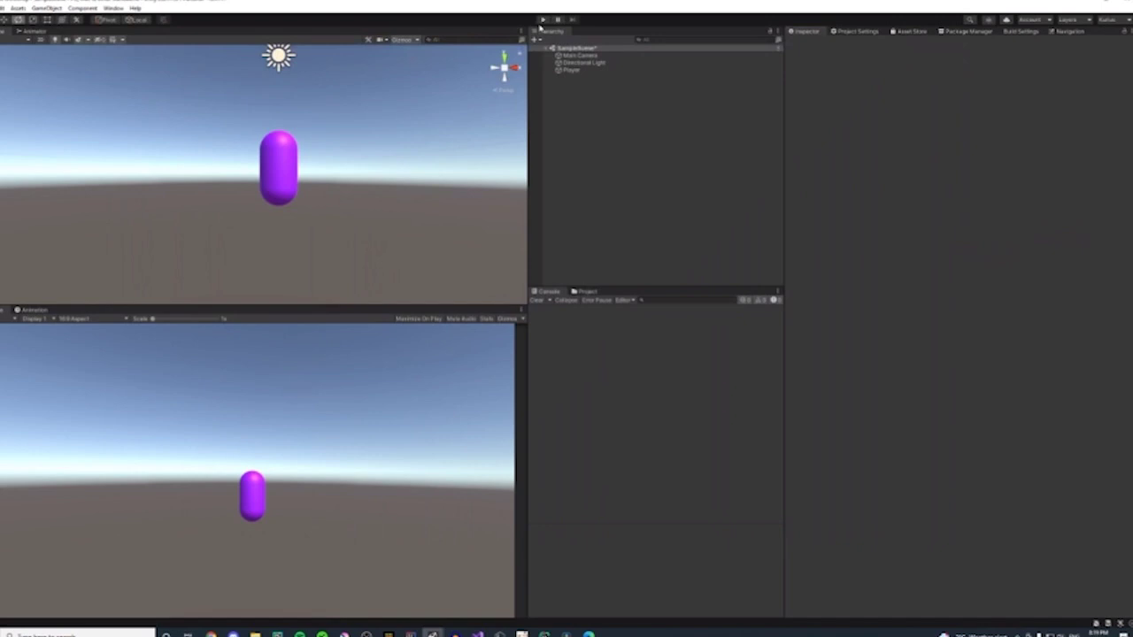
click(541, 19)
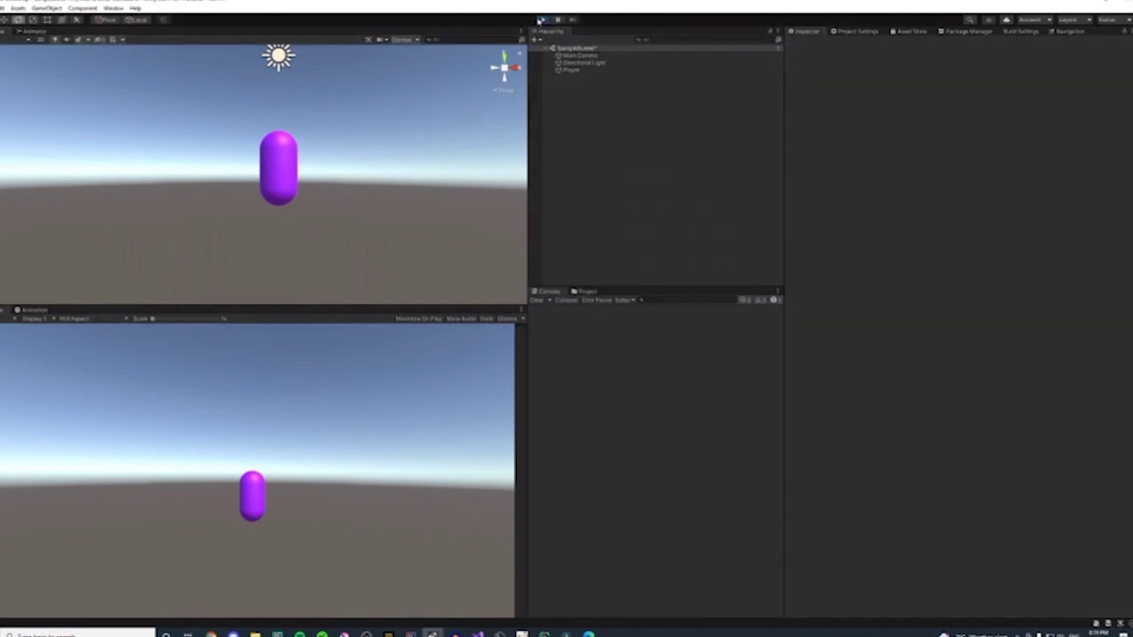
- Look through the Hello World log entries in the Console and stop play mode
scroll(579, 440, up, 3)
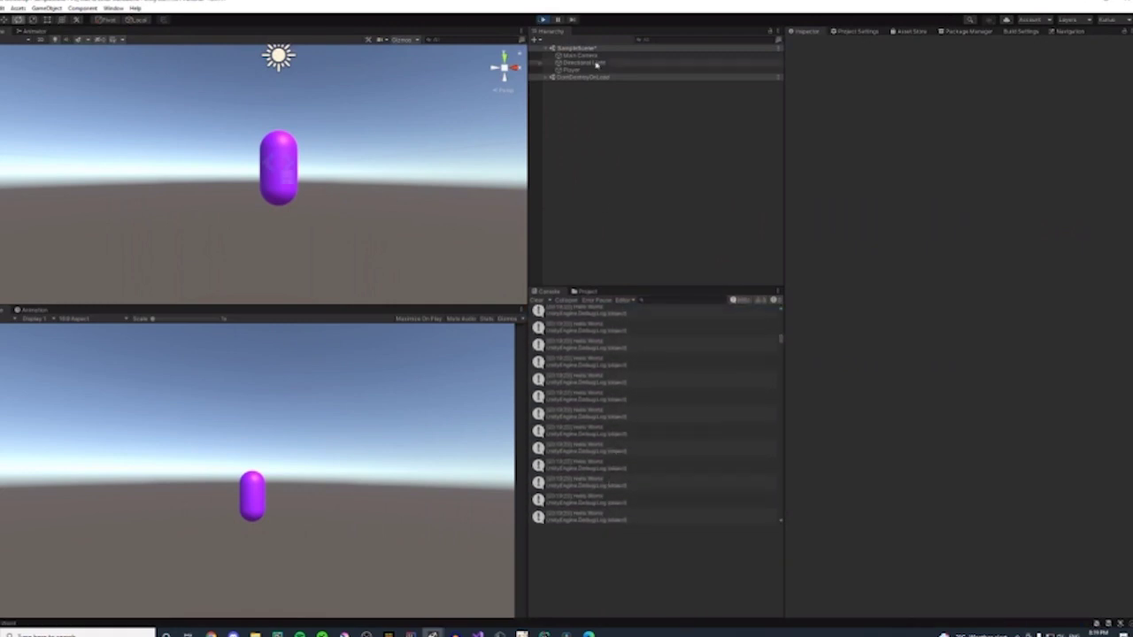
click(670, 331)
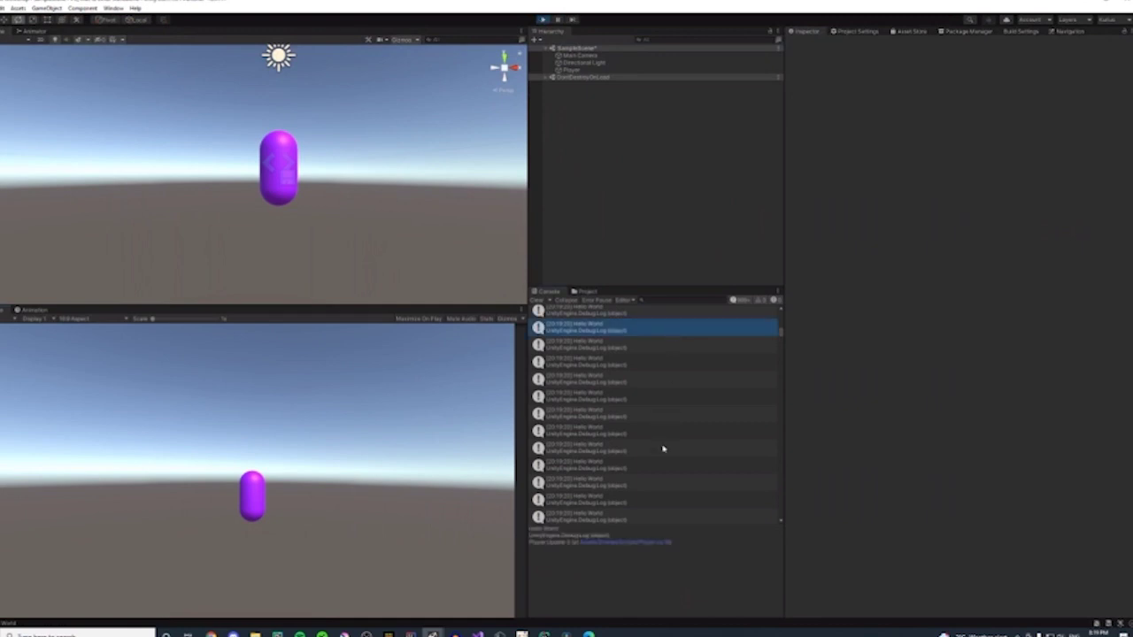
scroll(634, 405, up, 2)
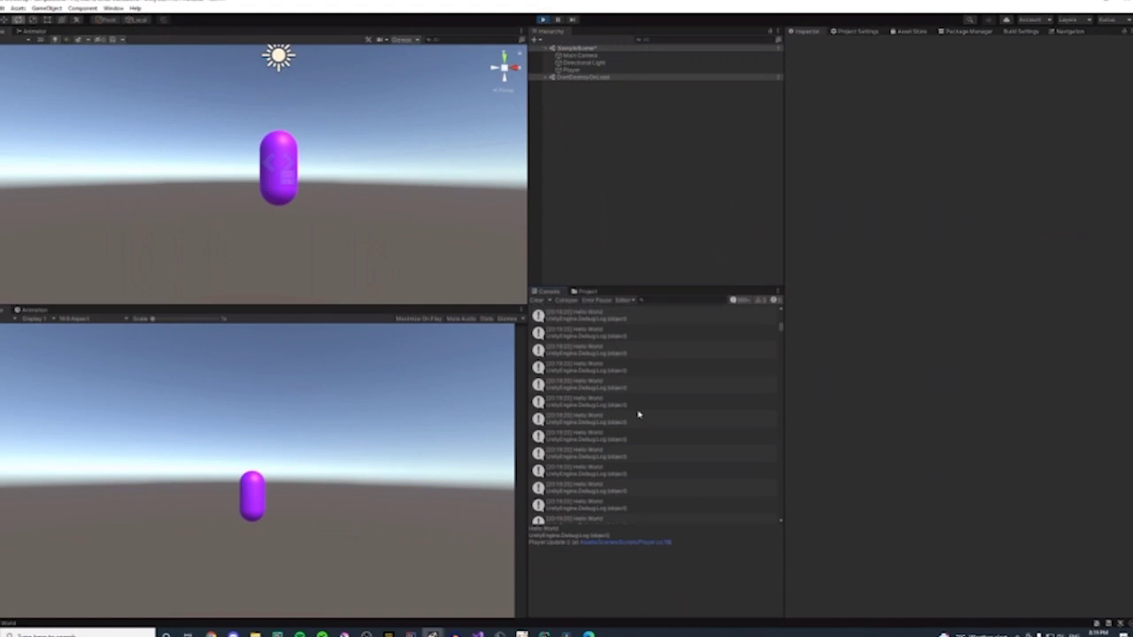
click(542, 20)
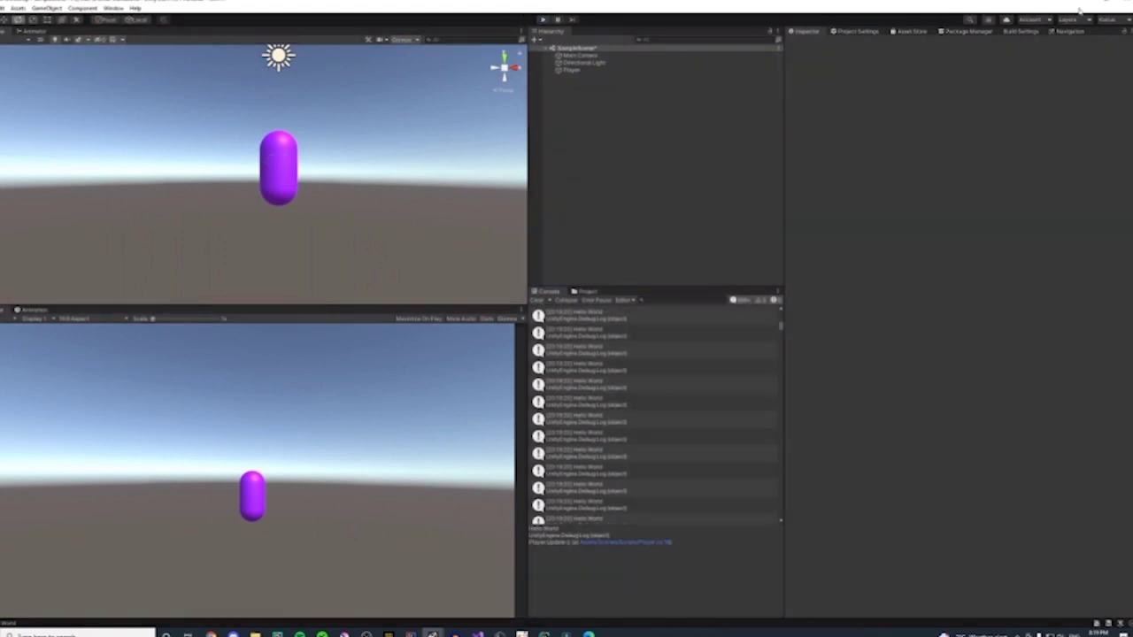
- Switch to the workshop project's Visual Studio window and delete the Debug.Log("Hello World") line from the Update method
mouse_move(478, 633)
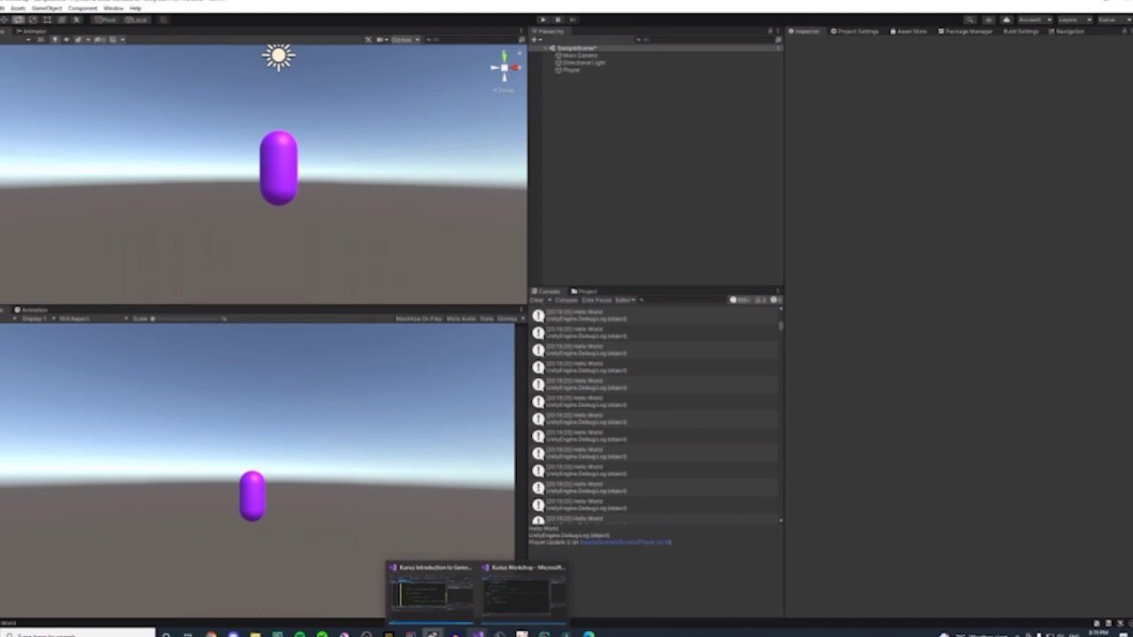
click(522, 595)
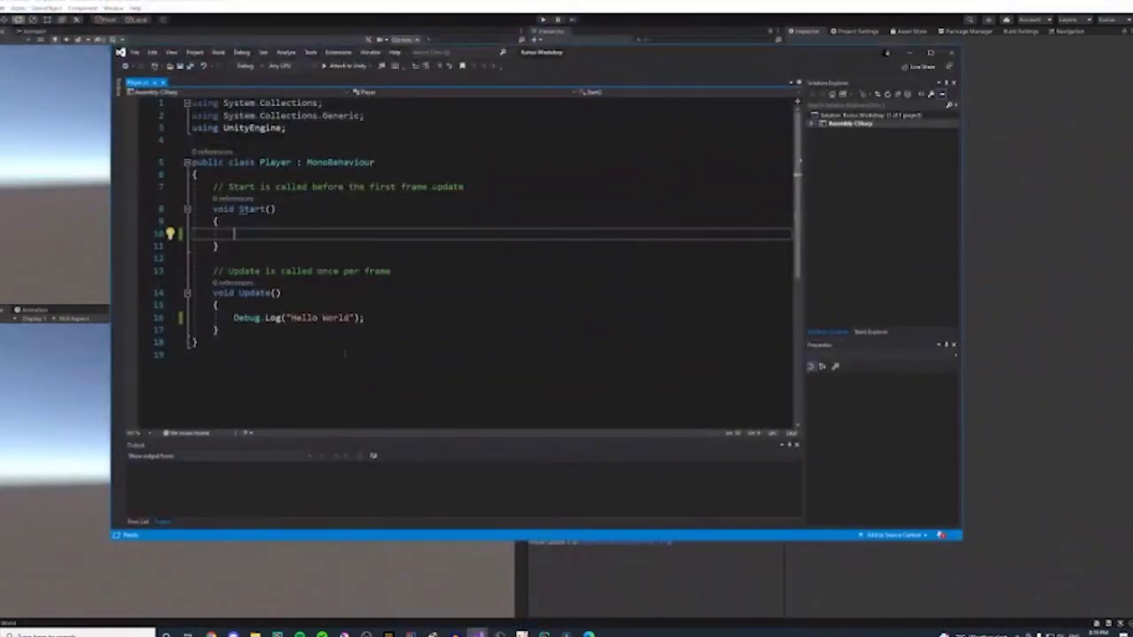
drag(398, 322, 233, 319)
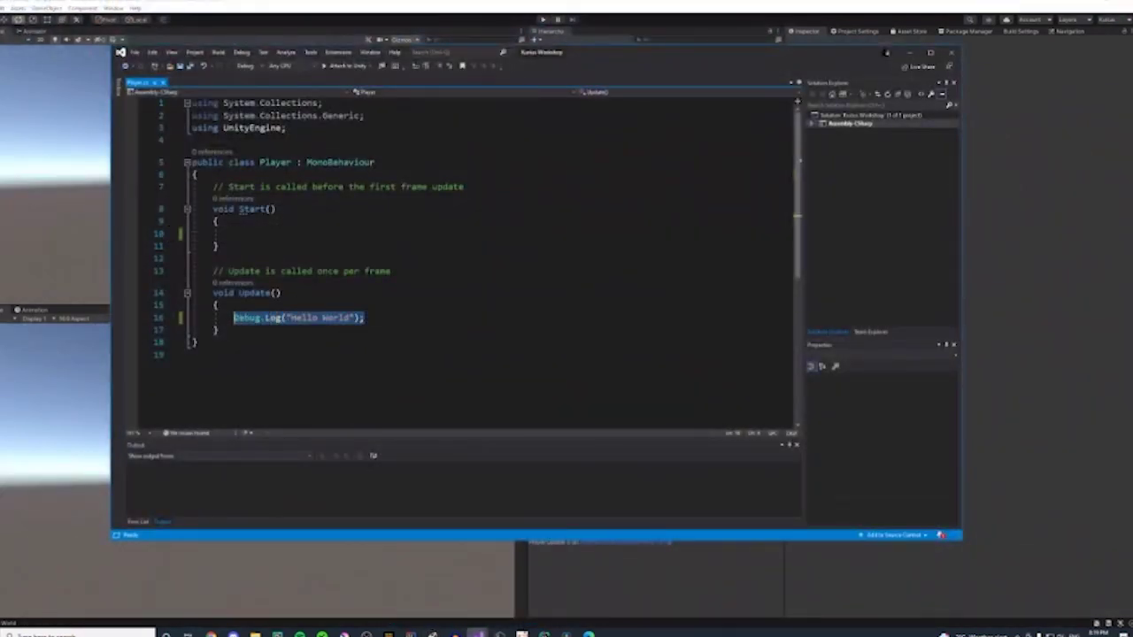
key(BackSpace)
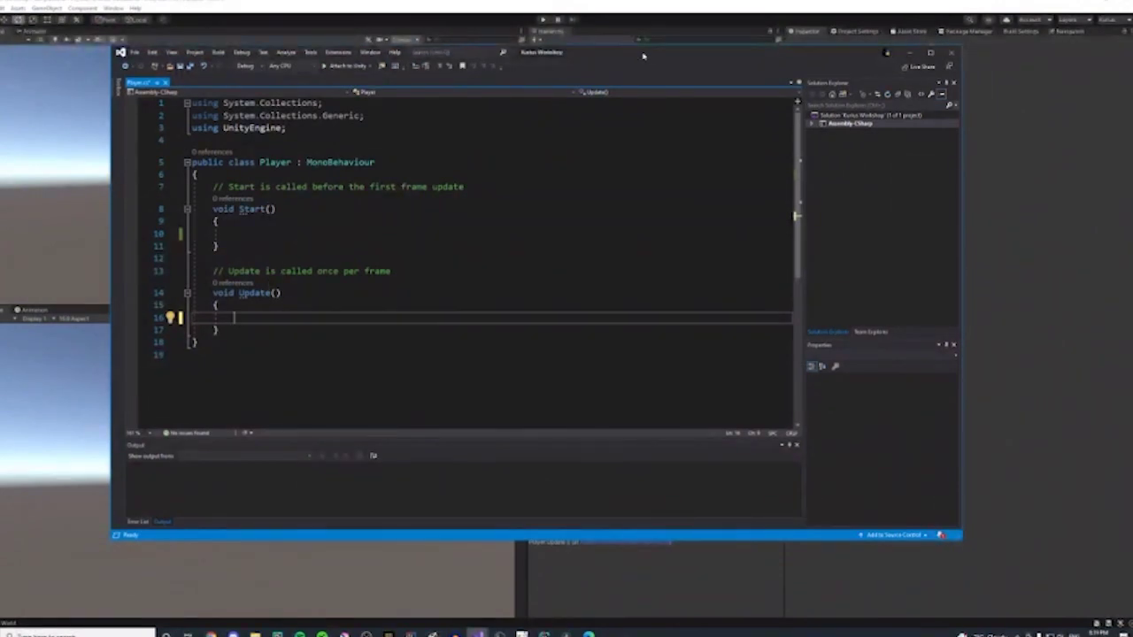
- Switch to Unity and move the Player capsule along the X axis to about -3.78
drag(641, 59, 717, 199)
click(278, 149)
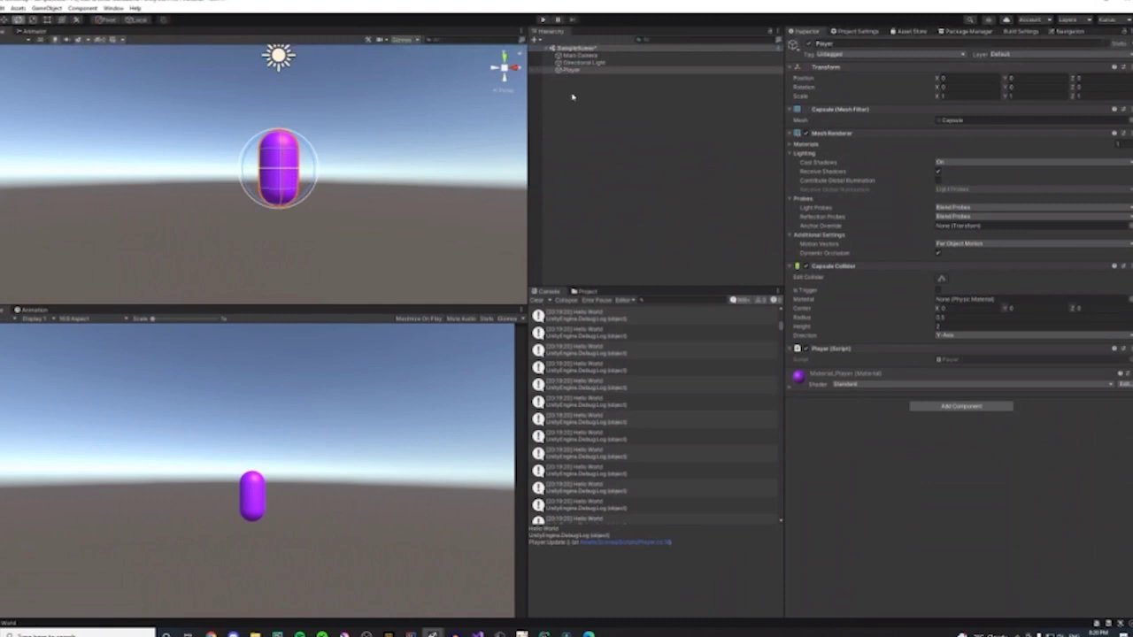
click(5, 21)
drag(310, 169, 168, 169)
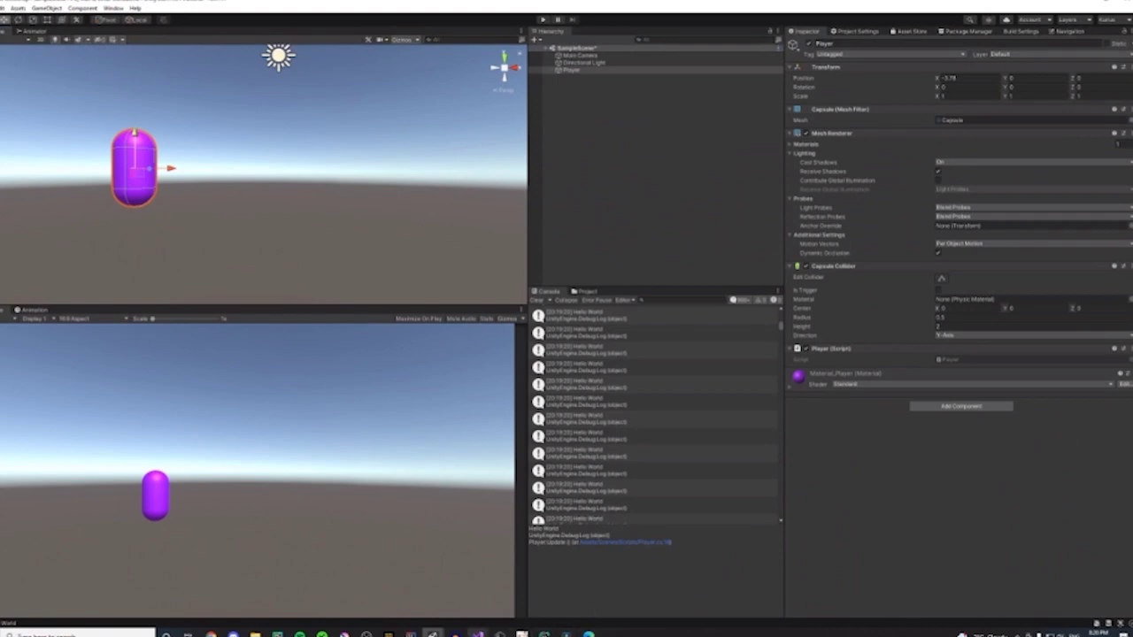
- Return to the Player script in Visual Studio and write transform.position inside the Start method
mouse_move(478, 634)
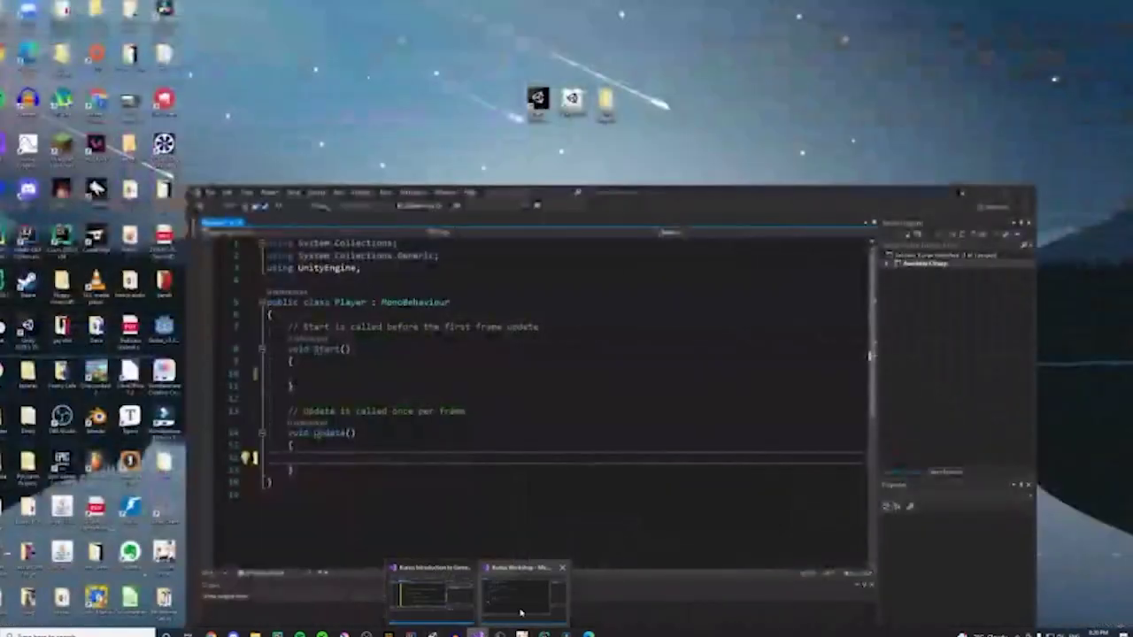
click(524, 592)
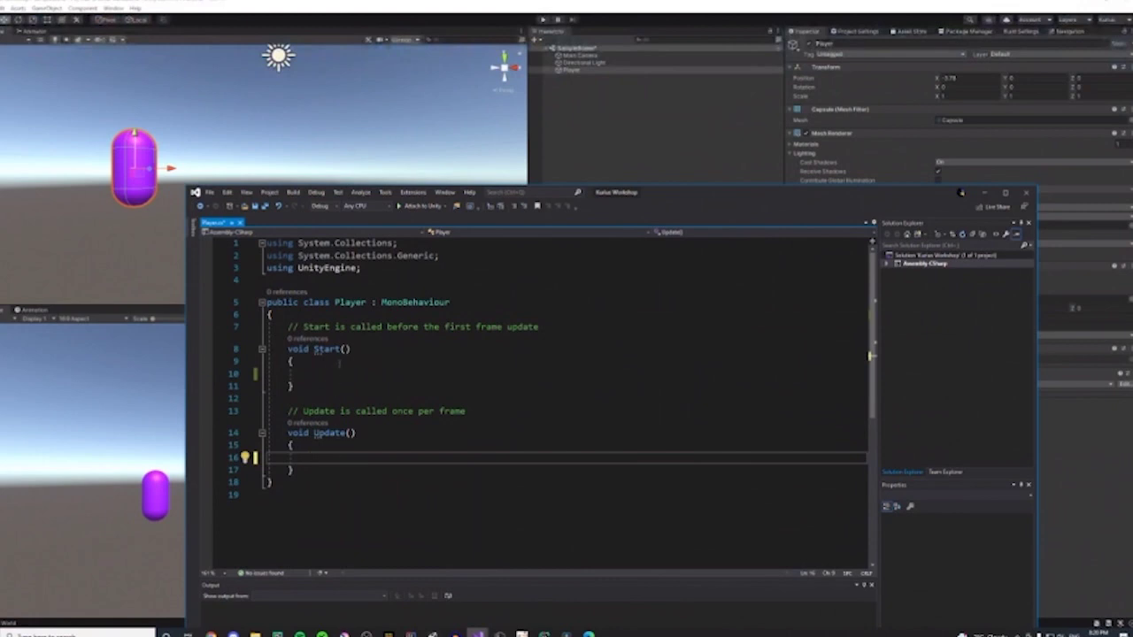
click(336, 375)
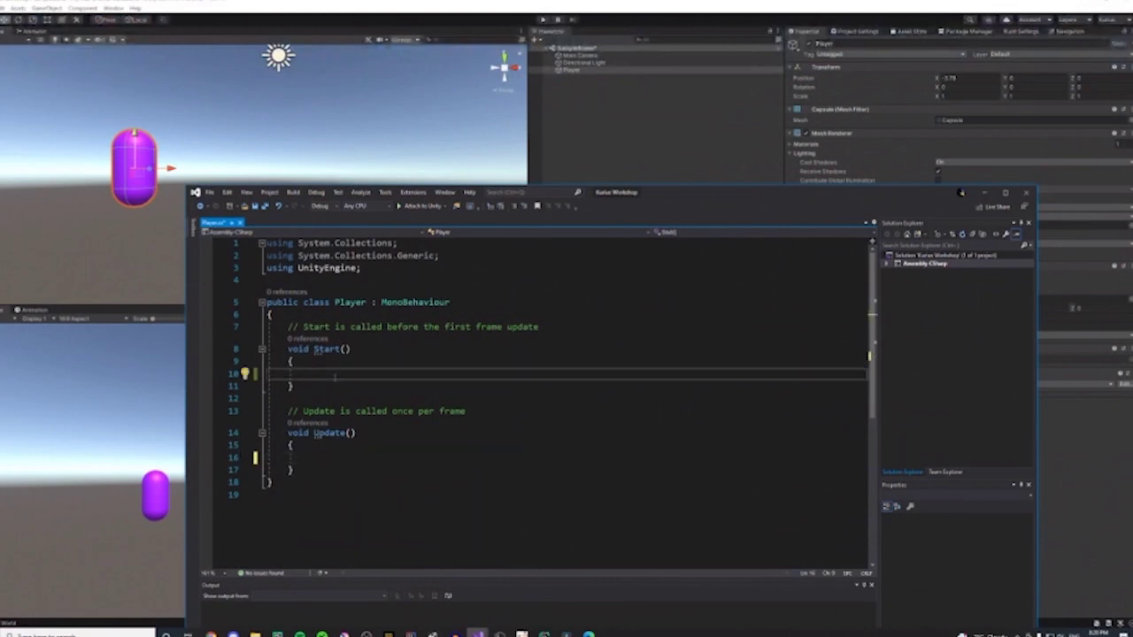
text(transform)
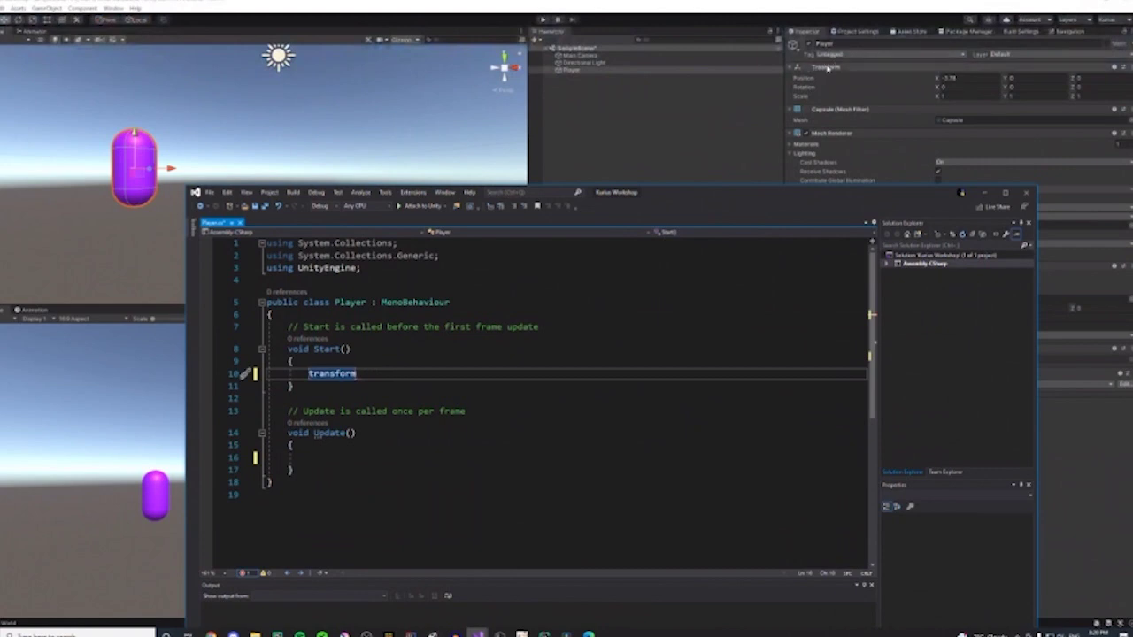
text(.position)
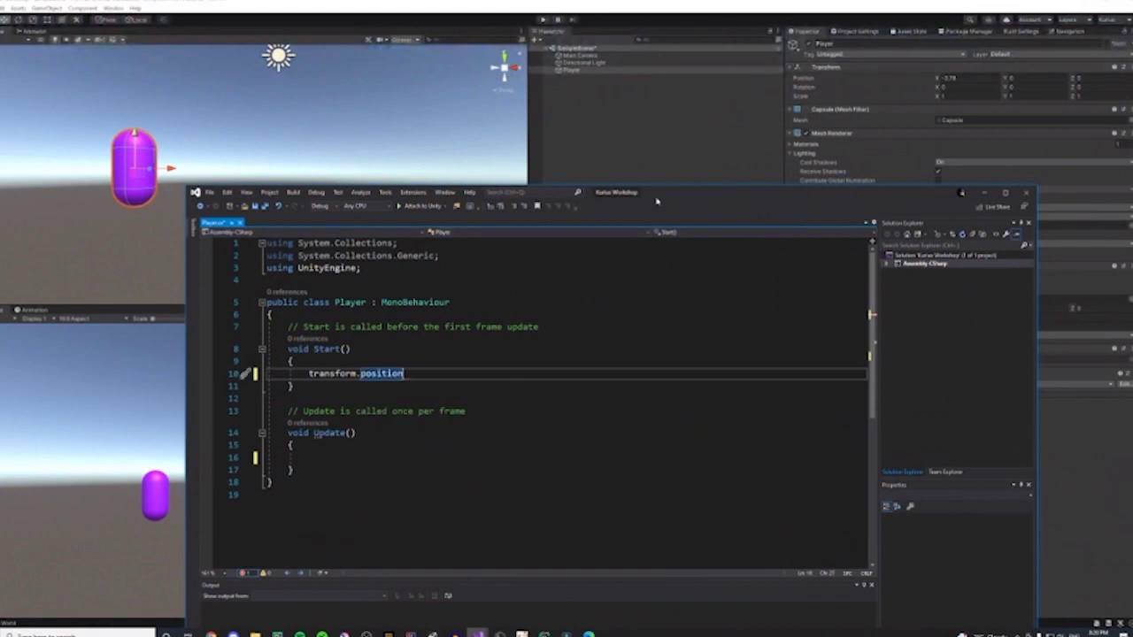
- Extend the statement in the Start method to transform.position = new Vector3() with empty parentheses
drag(704, 195, 559, 301)
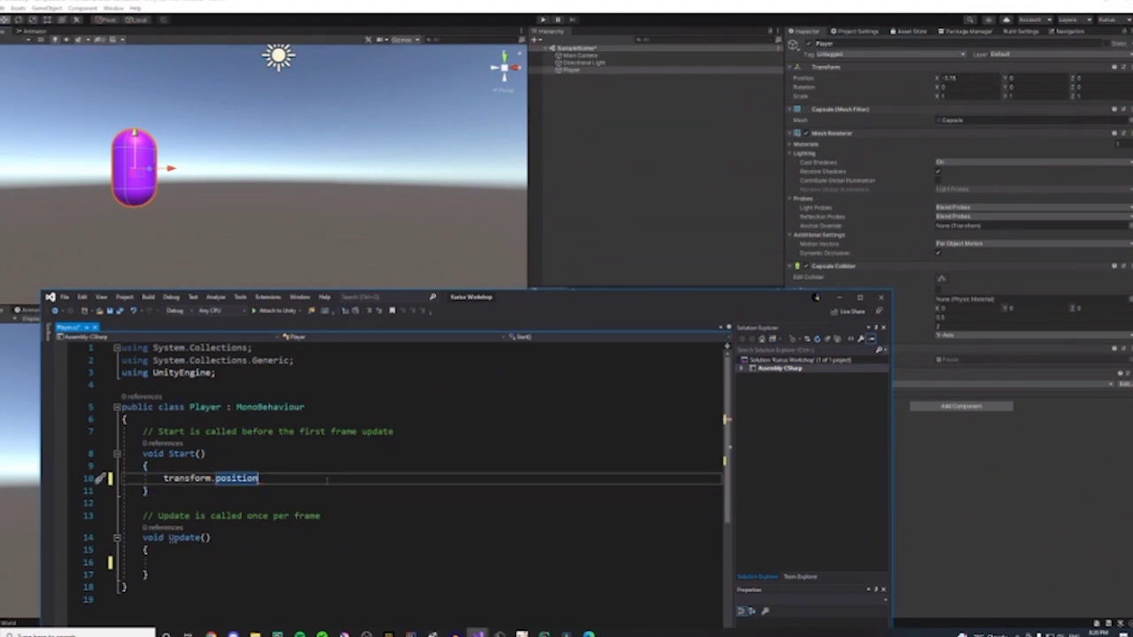
text(=)
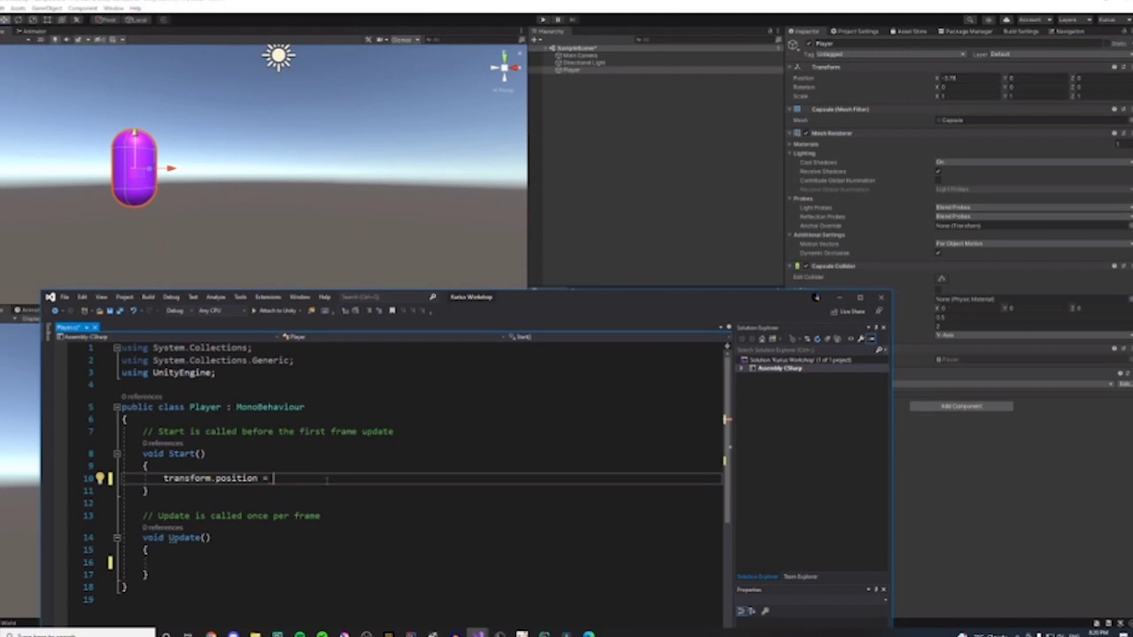
text(new Veco)
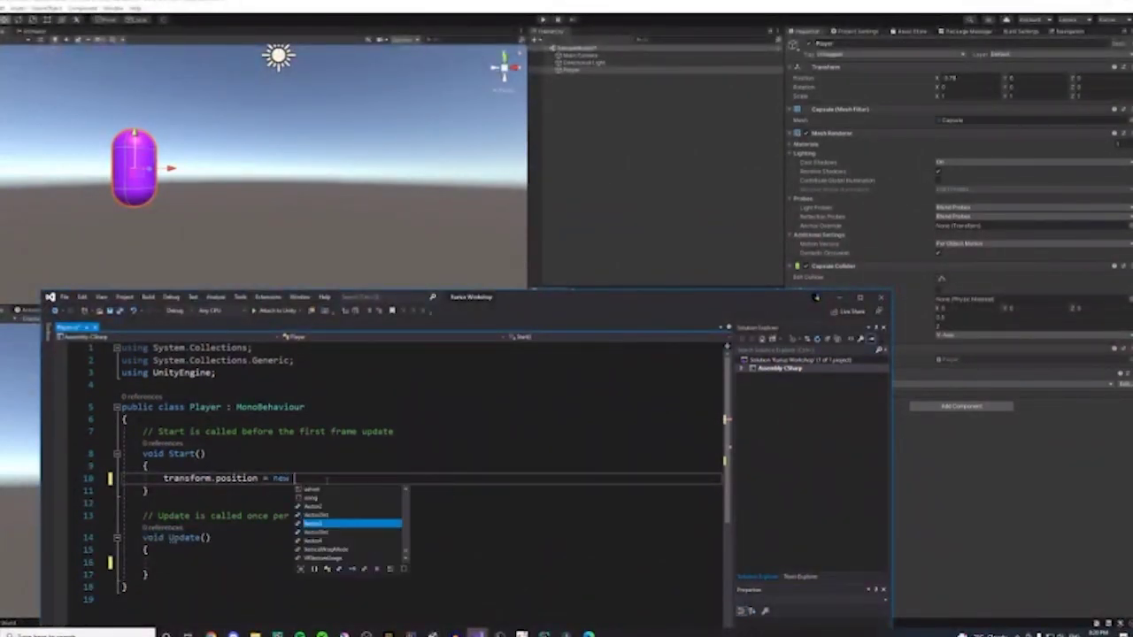
text(tr)
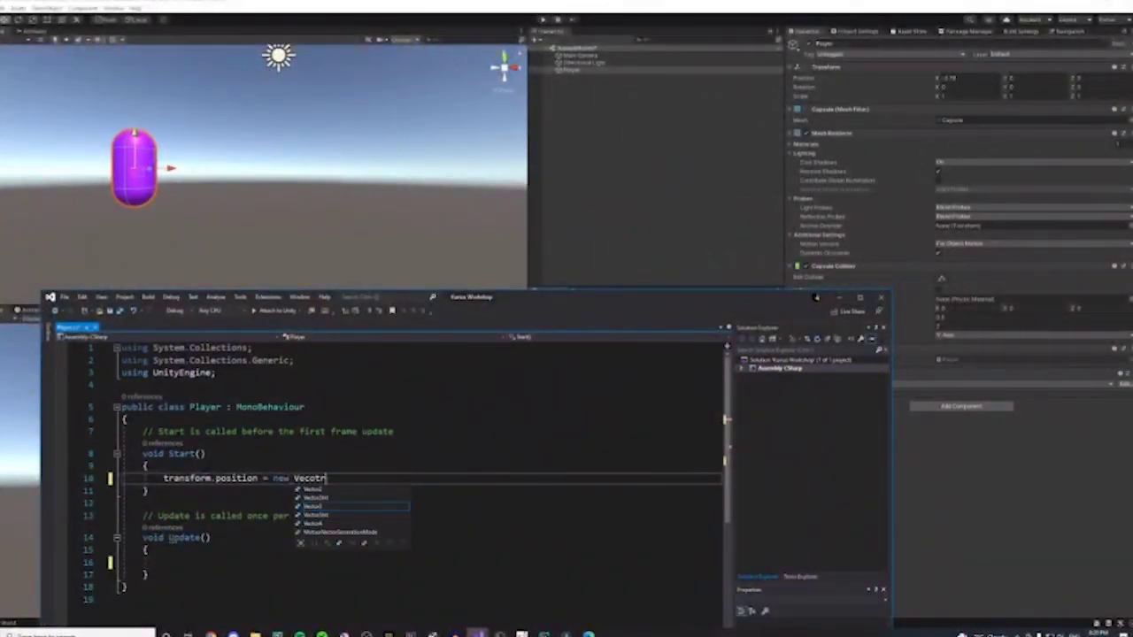
key(BackSpace)
key(BackSpace)
key(BackSpace)
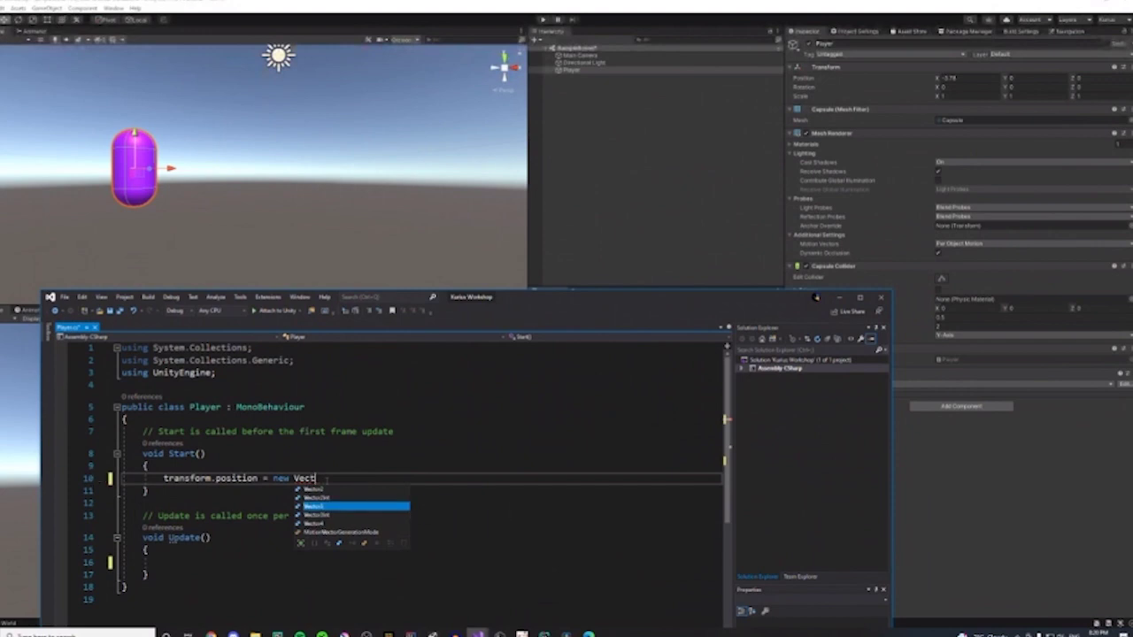
text(tor)
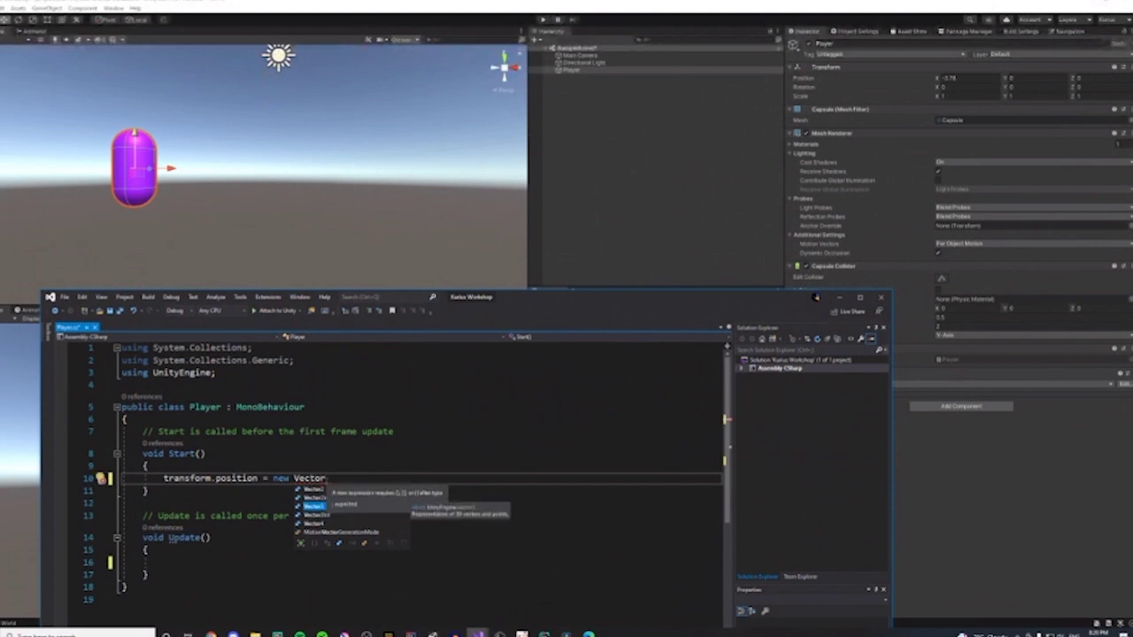
text(3)
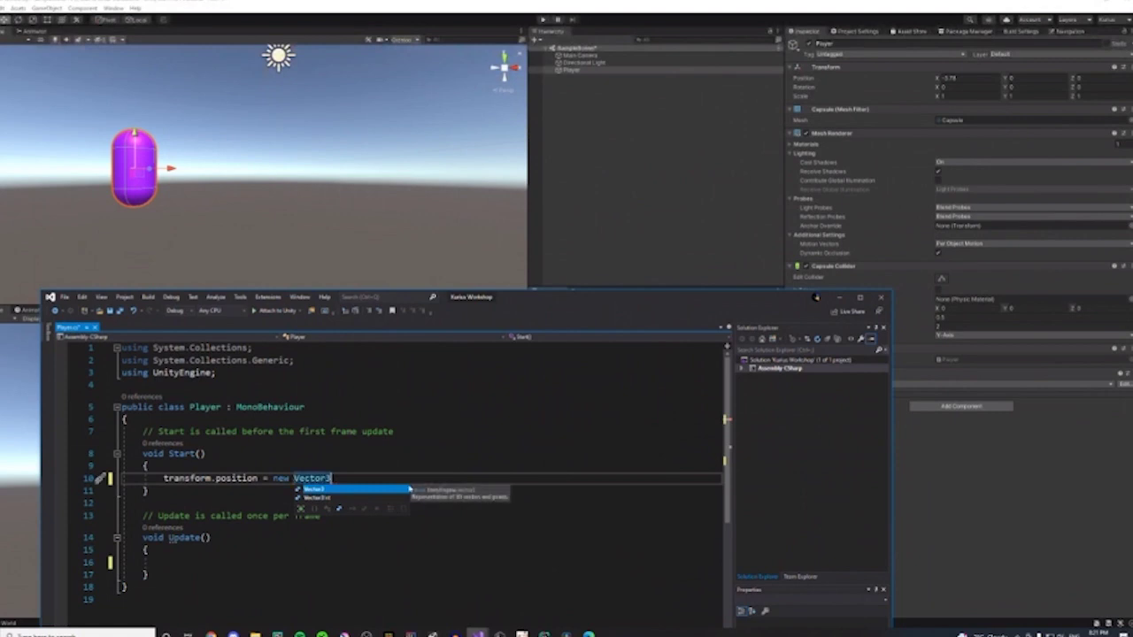
text(()
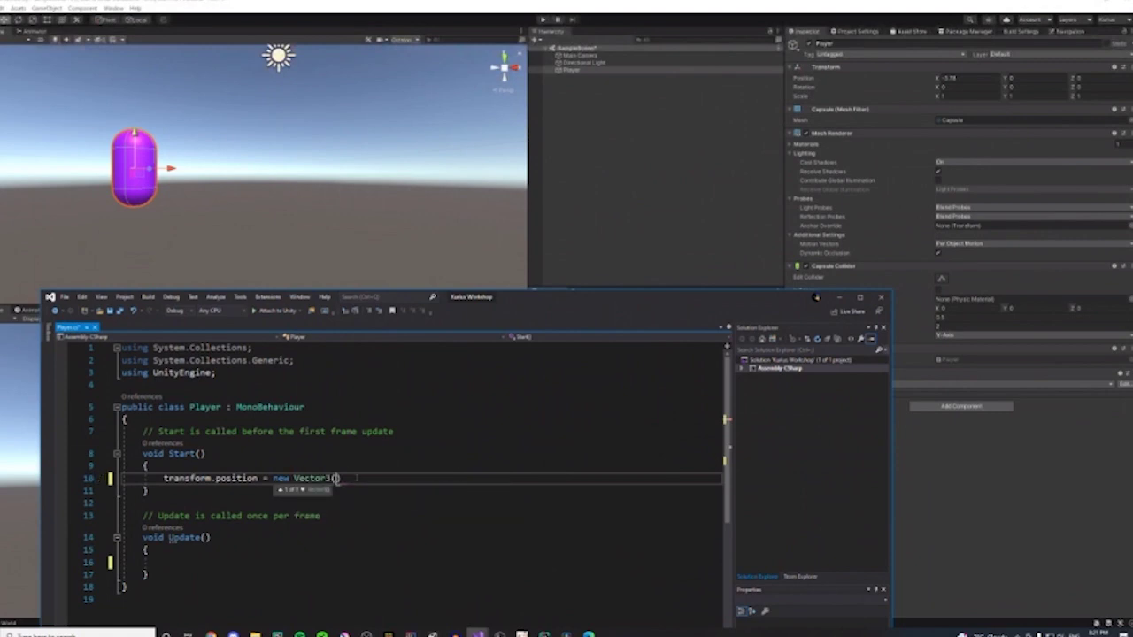
text())
- Re-enter the parentheses after Vector3 and browse its constructor overloads through to the x, y, z version
drag(542, 303, 556, 61)
click(329, 236)
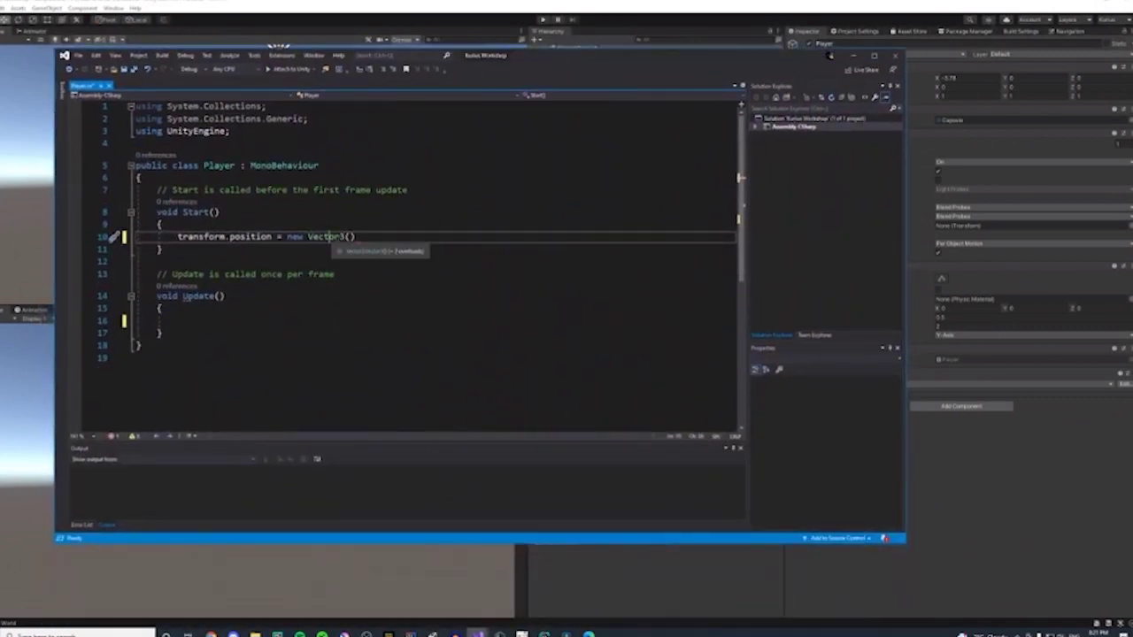
click(344, 237)
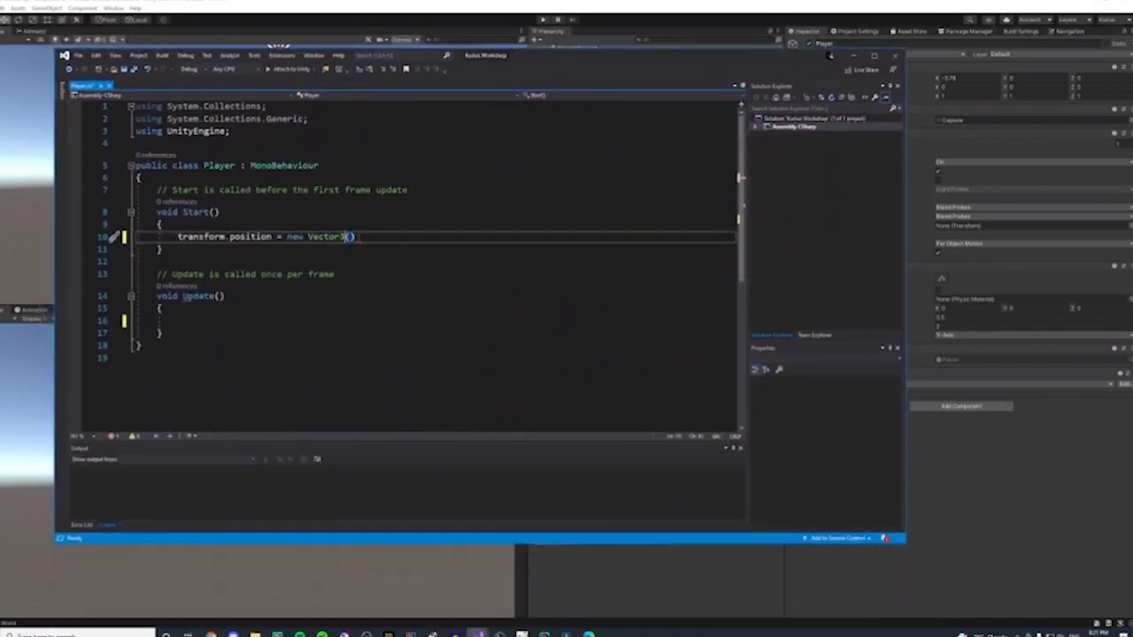
click(356, 236)
key(BackSpace)
key(BackSpace)
text(()
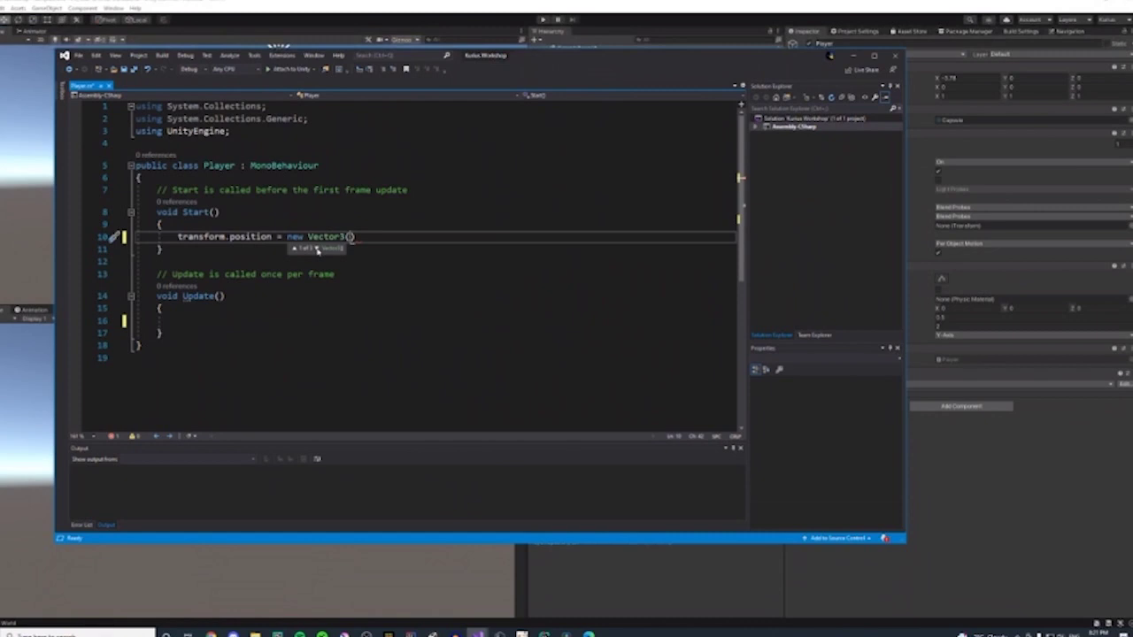
click(315, 249)
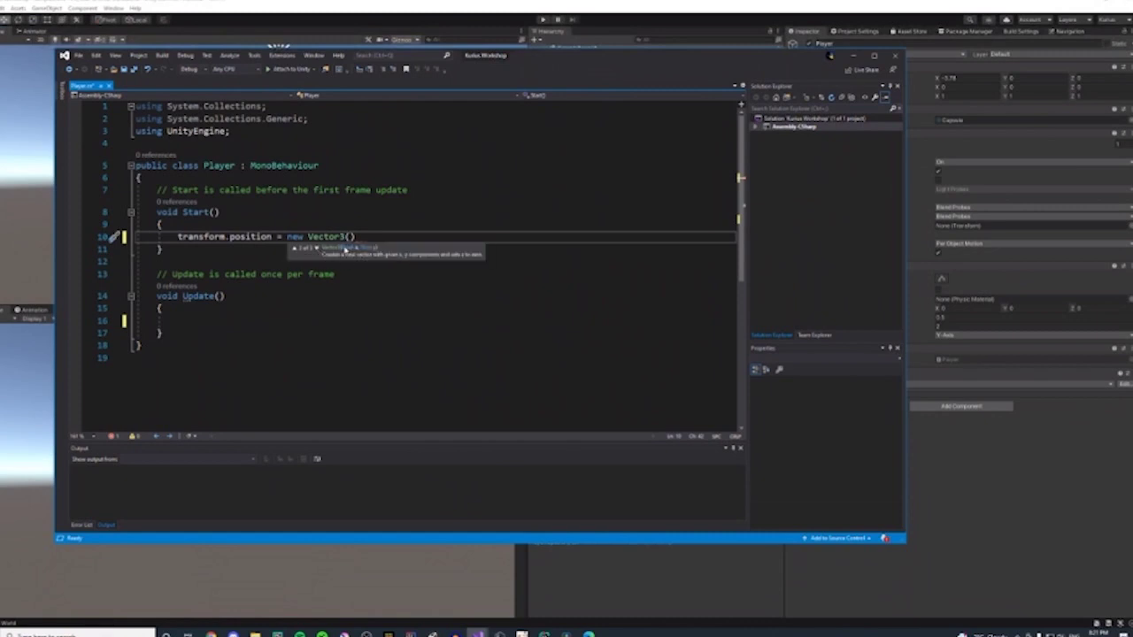
click(315, 249)
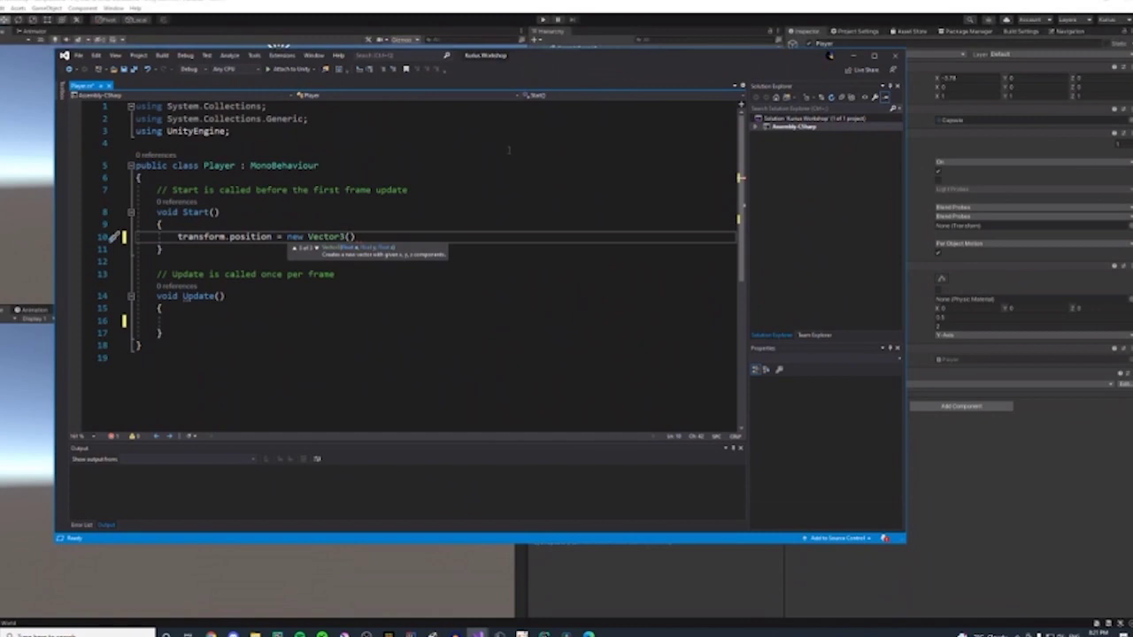
- Fill the Vector3 arguments with 0, 0, 0, end the statement with a semicolon and save the Player script
text(0, 0, 0)
click(416, 237)
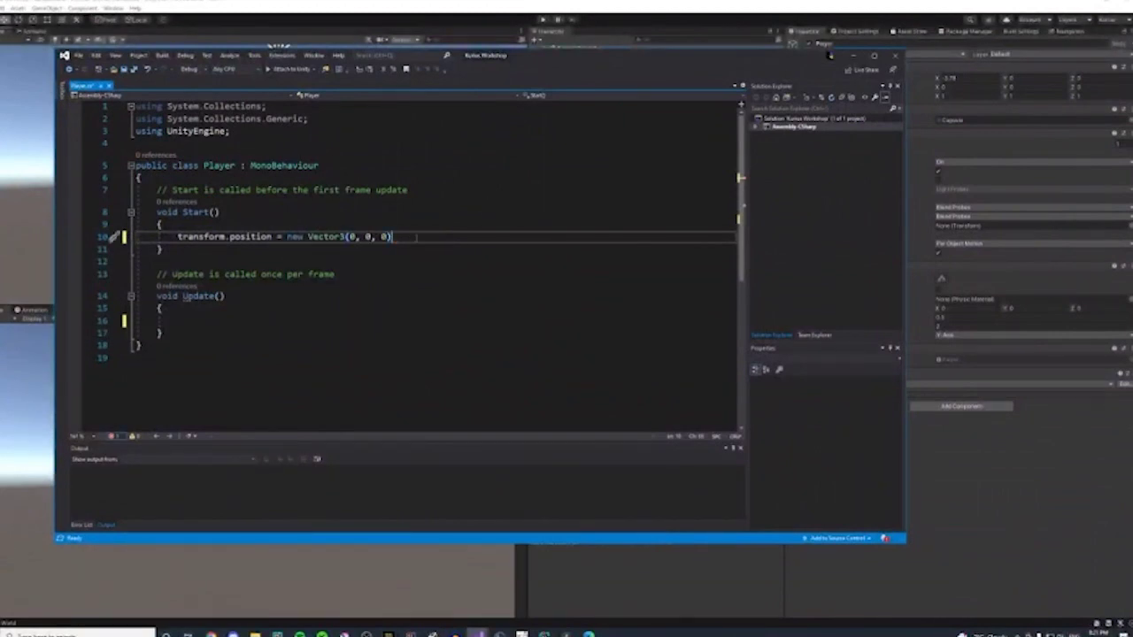
text(;)
key(Down)
key(Down)
key(Down)
key(Down)
key(Down)
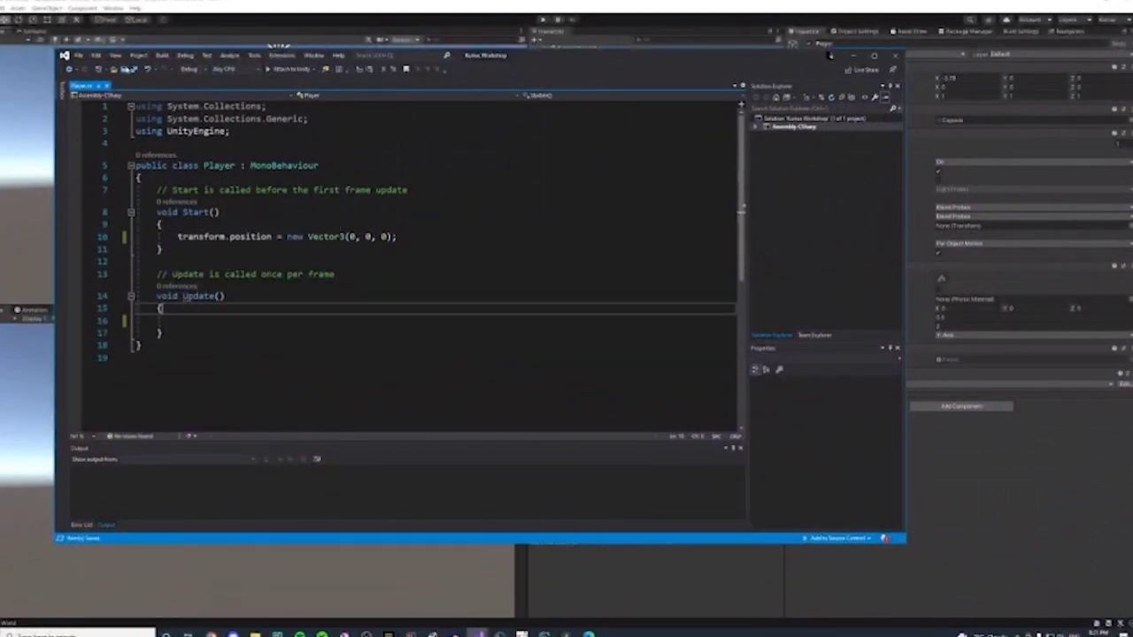
- Switch to Unity, clear the Console and start play mode to run the position script
click(976, 468)
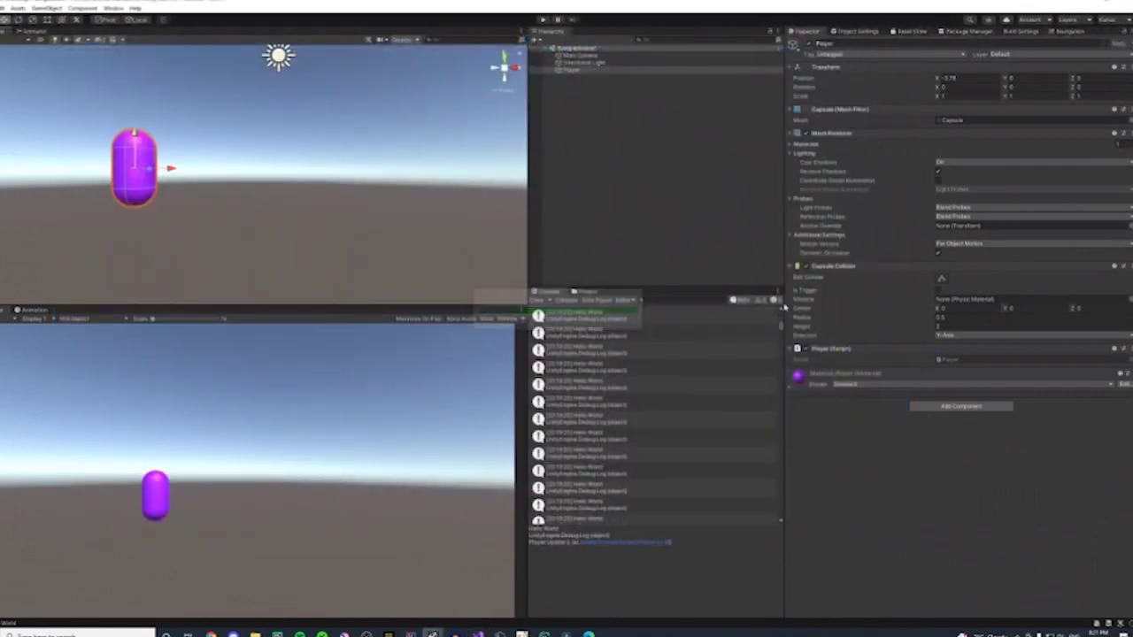
click(537, 300)
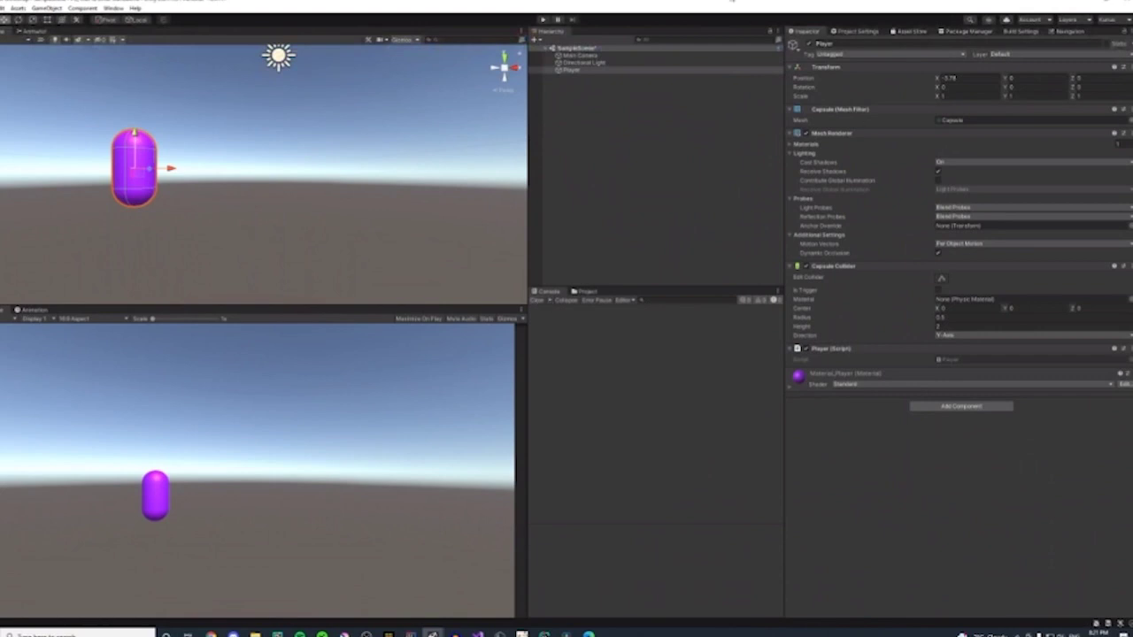
click(542, 20)
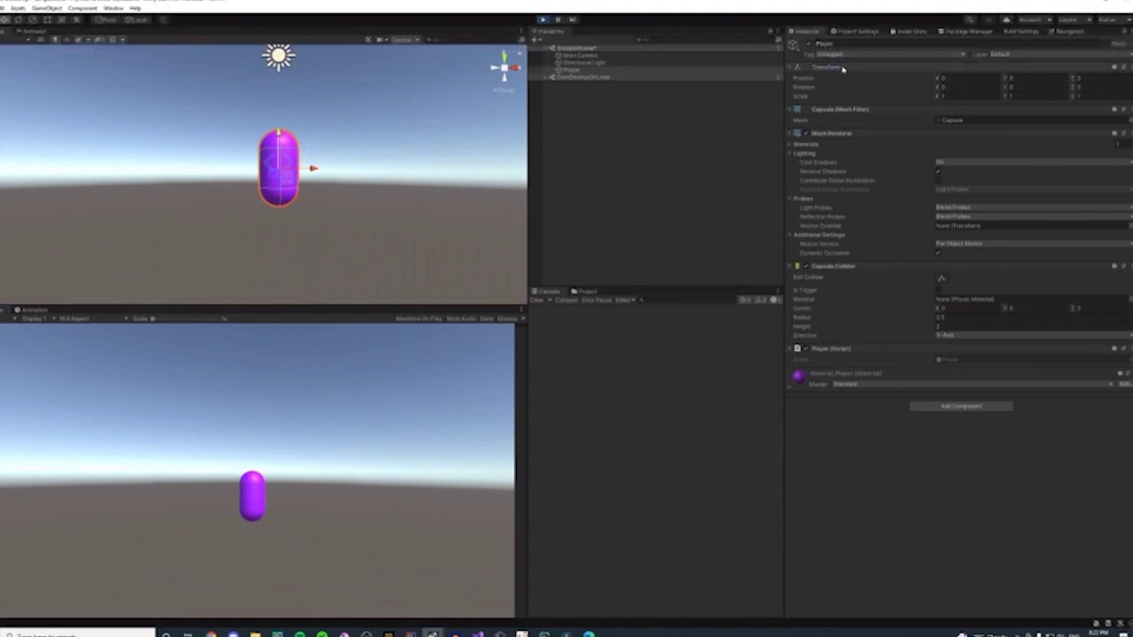
- Widen the Inspector, lock it on the Player object and narrow it back to about its former width
drag(786, 75, 132, 132)
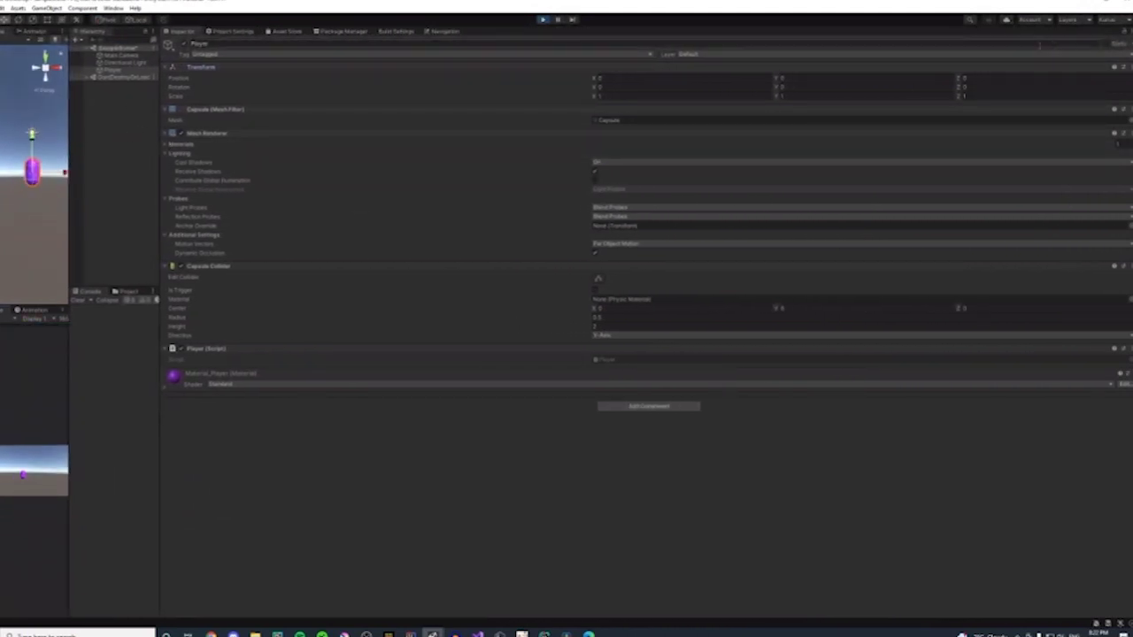
click(1124, 30)
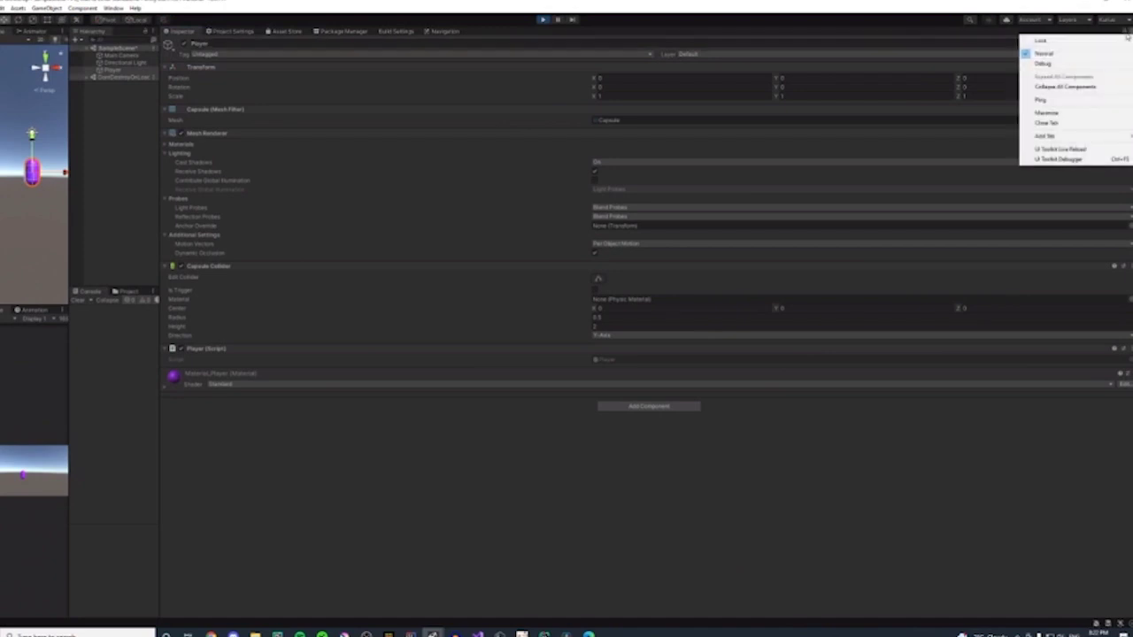
click(1037, 40)
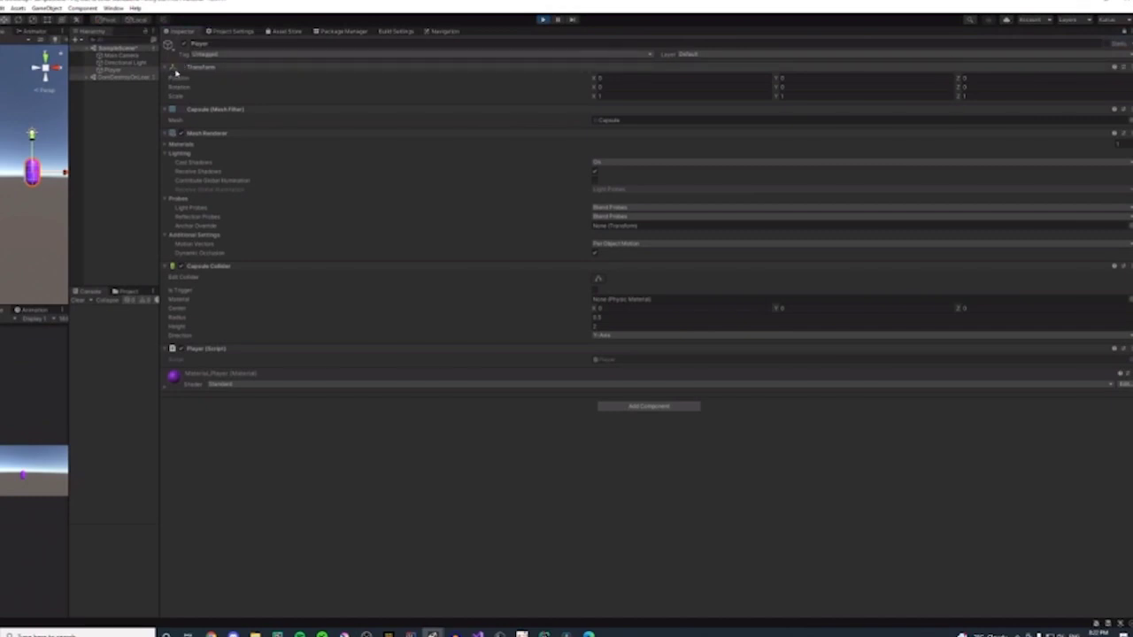
drag(71, 85, 520, 108)
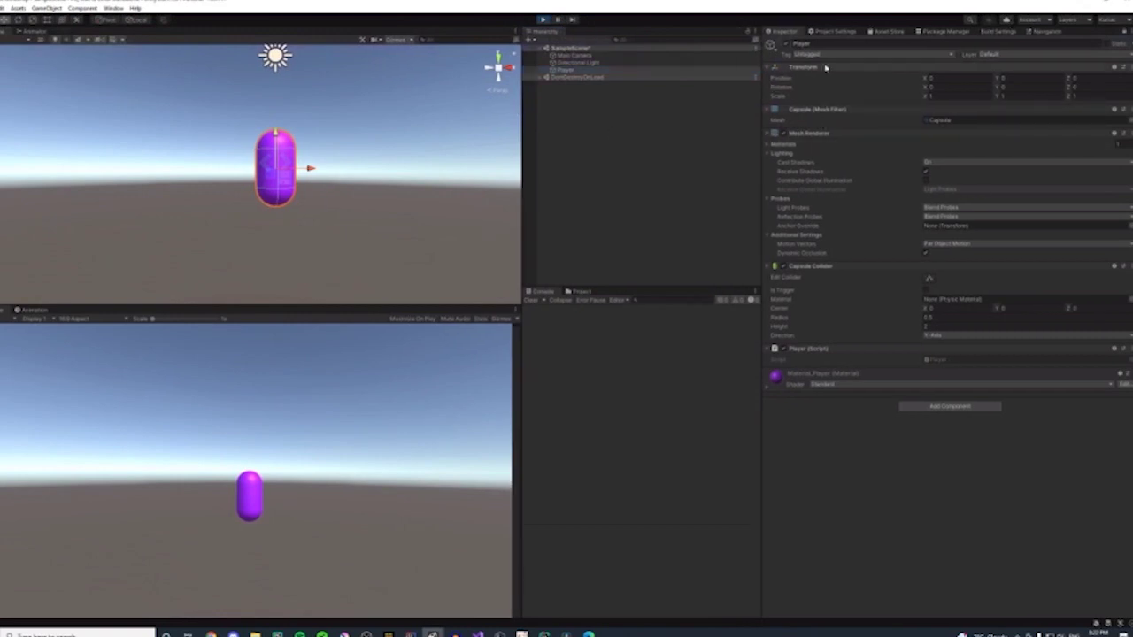
- Open the Transform component's Unity Manual page from the Inspector and bring its browser window to the front
click(1114, 68)
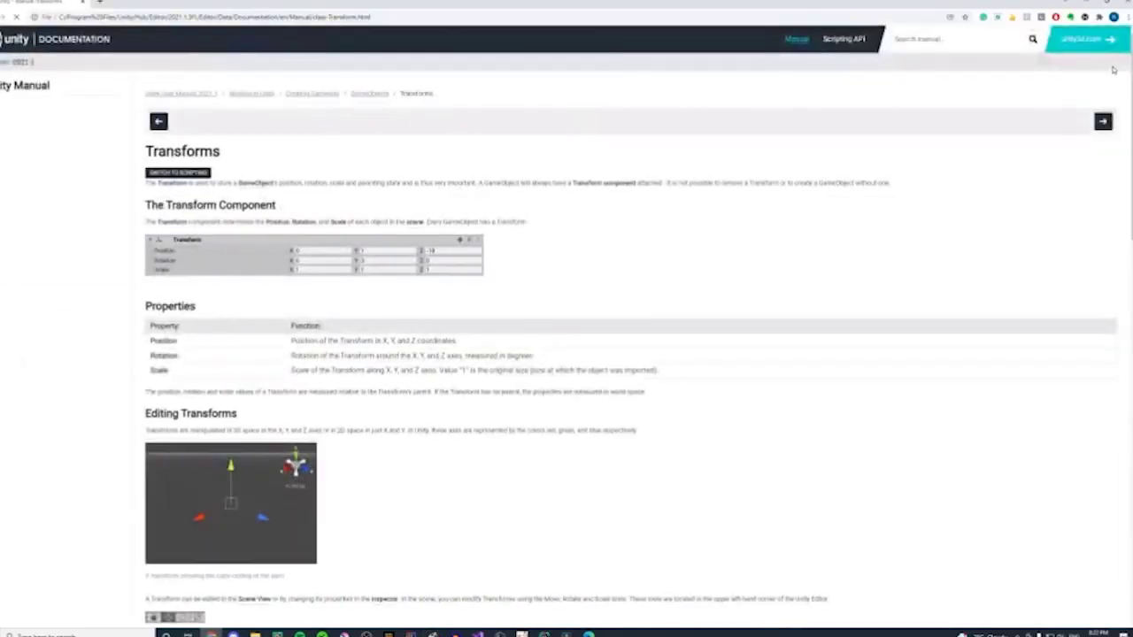
click(1085, 3)
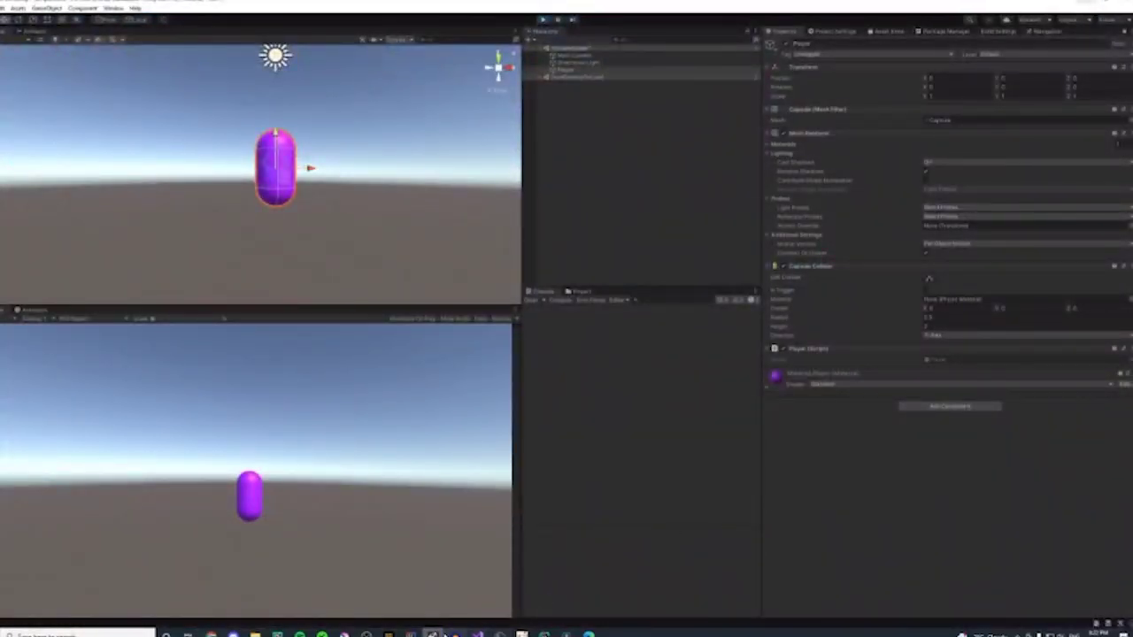
click(210, 634)
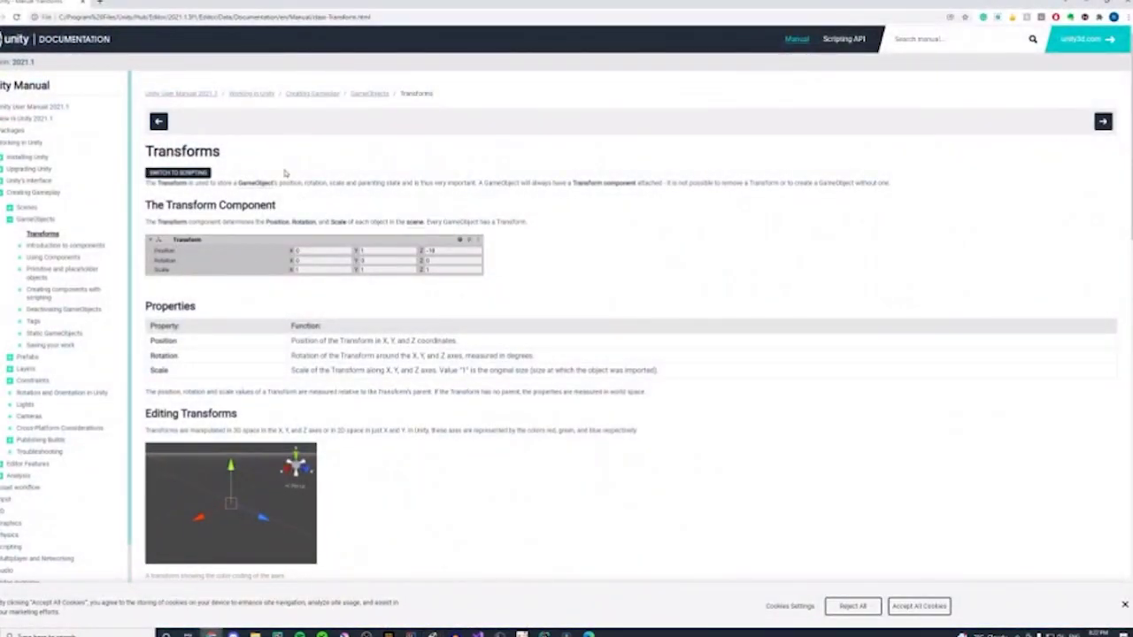
- Read through the Transforms manual page, covering properties, editing, gizmos, parenting and scale, and return to its beginning
scroll(288, 181, down, 1)
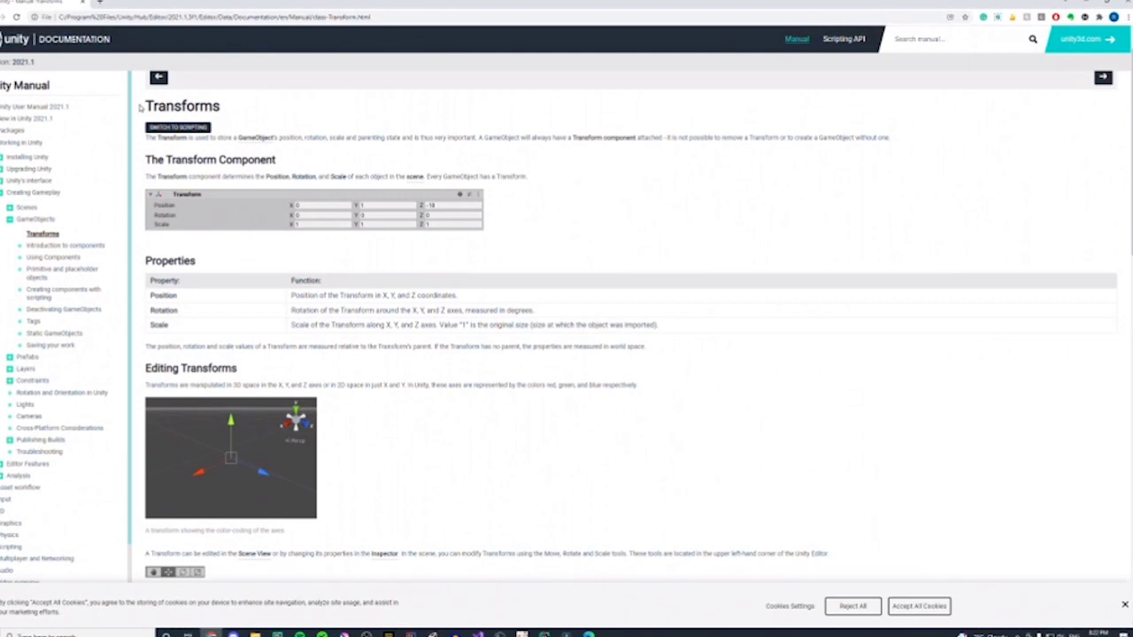
scroll(173, 161, down, 2)
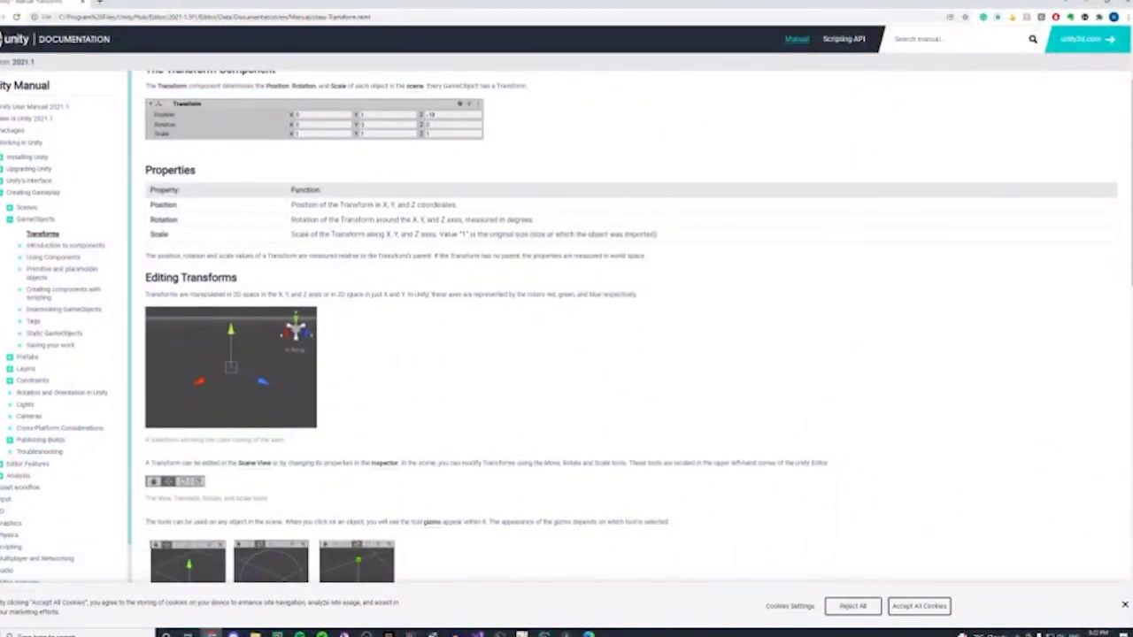
drag(292, 205, 375, 219)
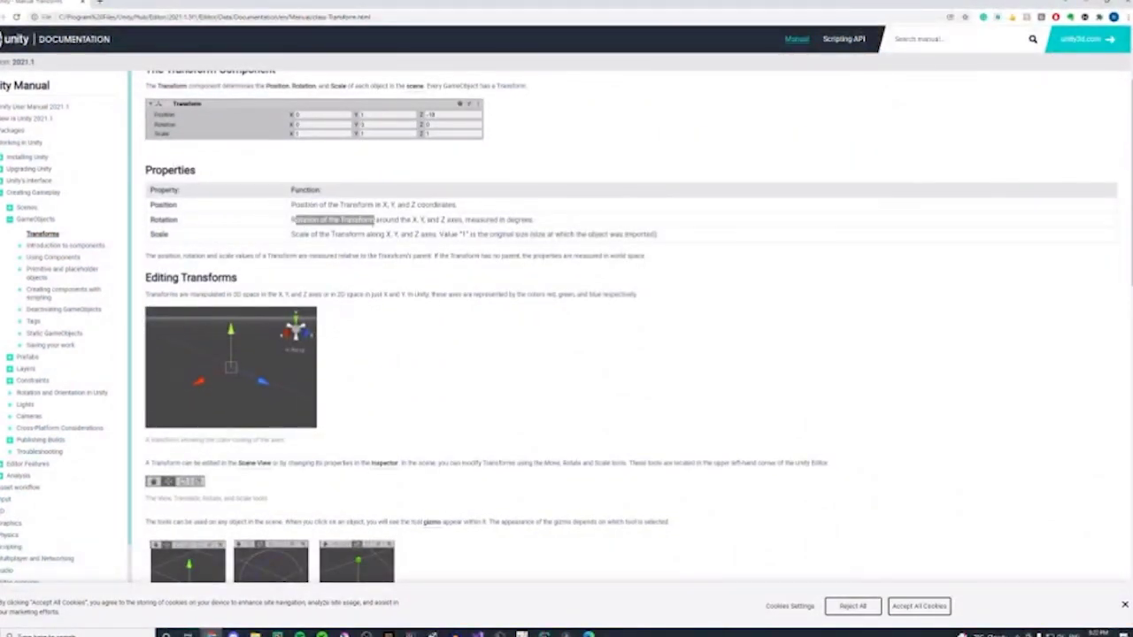
drag(292, 233, 306, 233)
scroll(168, 190, down, 3)
drag(232, 159, 321, 172)
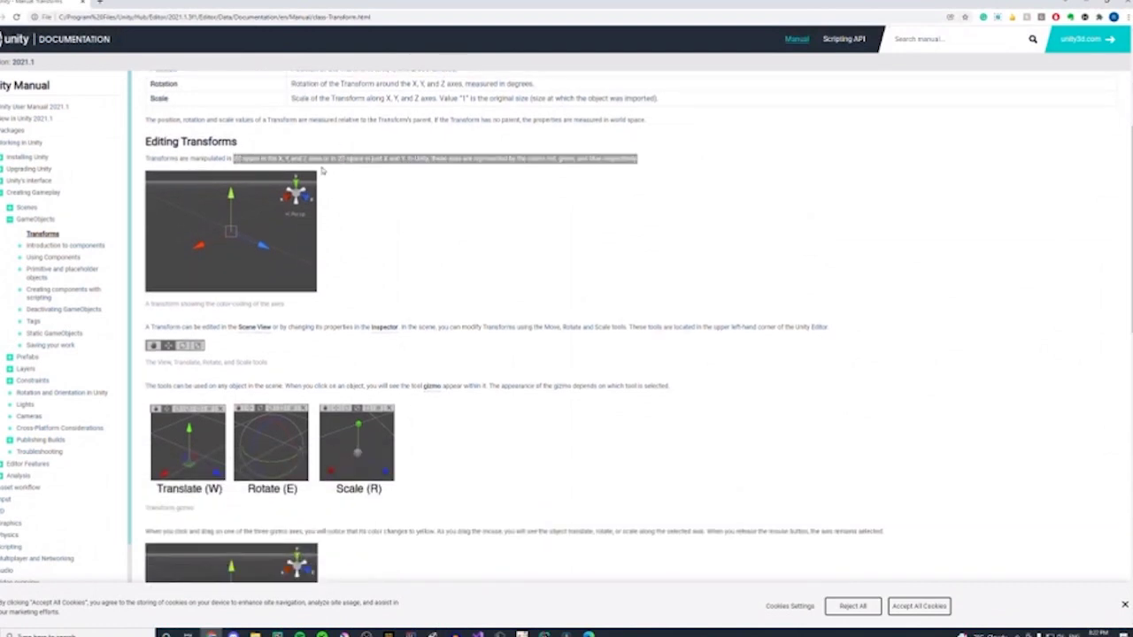
scroll(189, 251, down, 2)
scroll(195, 212, down, 1)
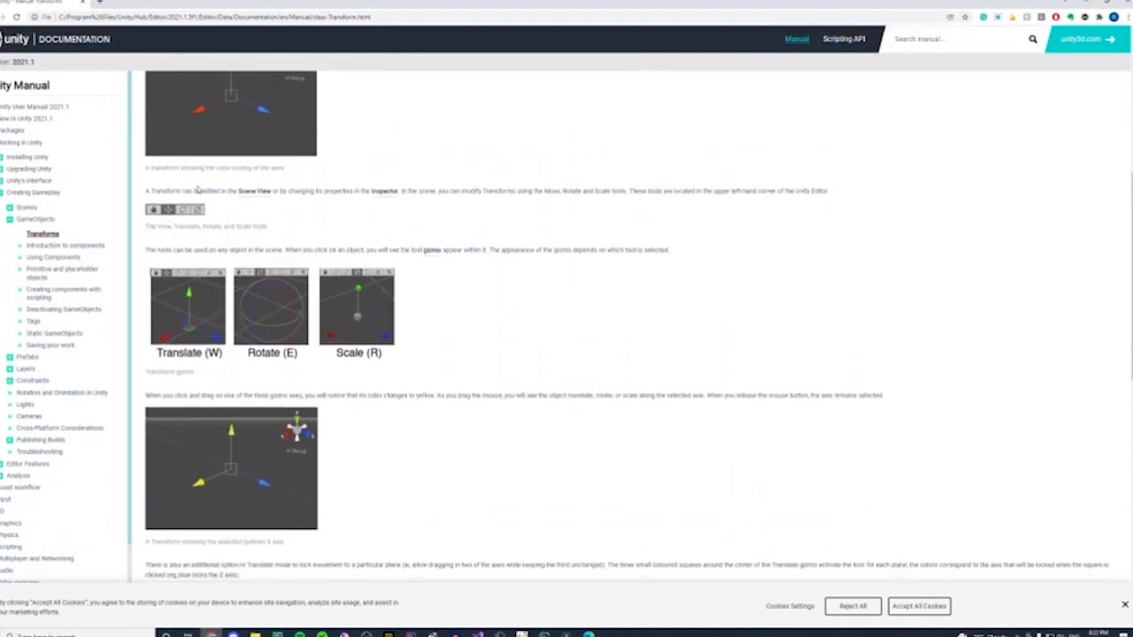
scroll(189, 285, down, 1)
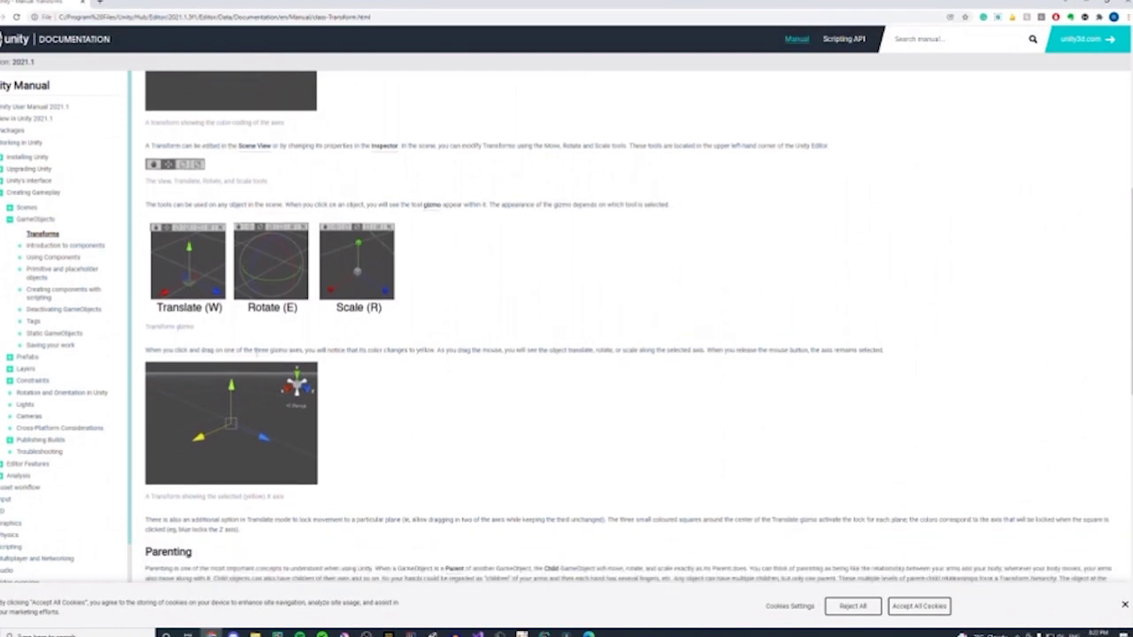
scroll(429, 351, down, 2)
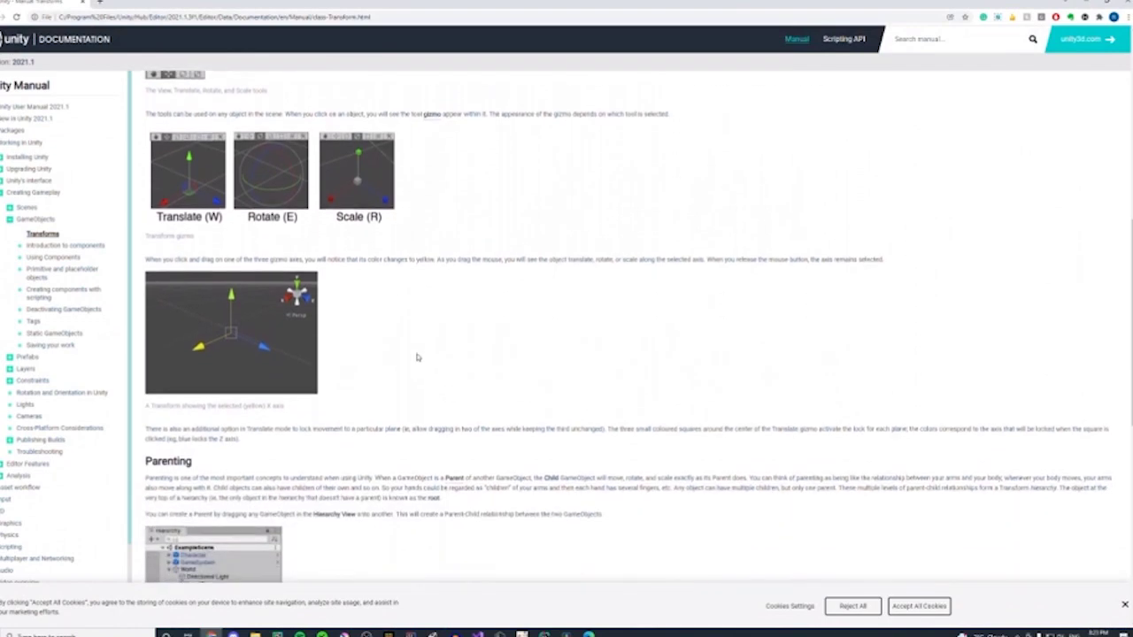
scroll(297, 379, down, 4)
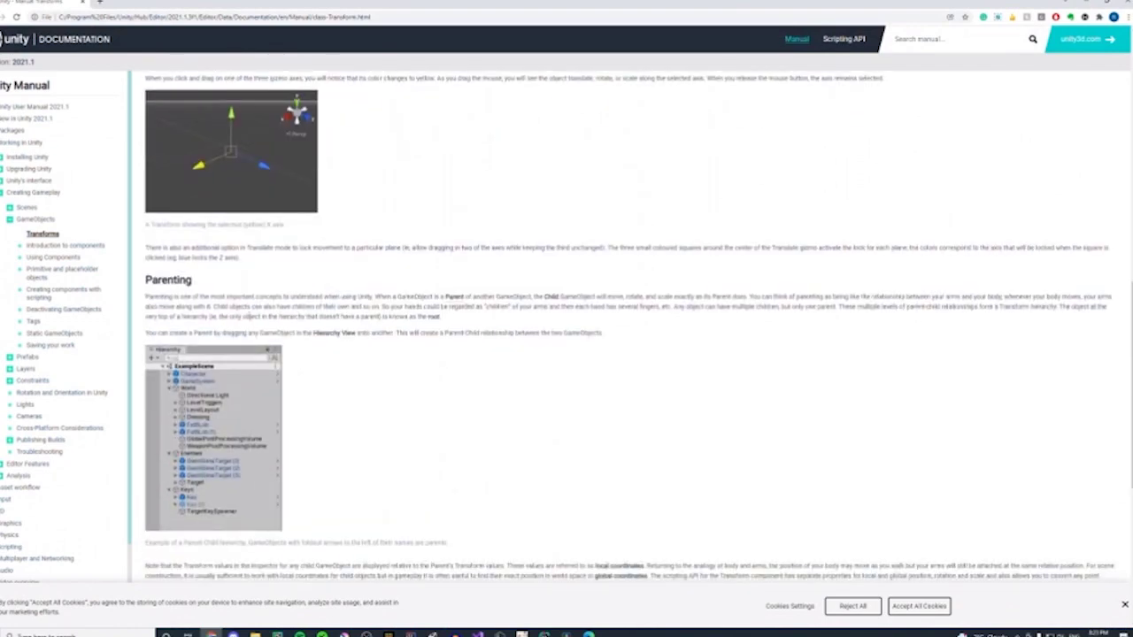
scroll(223, 300, down, 7)
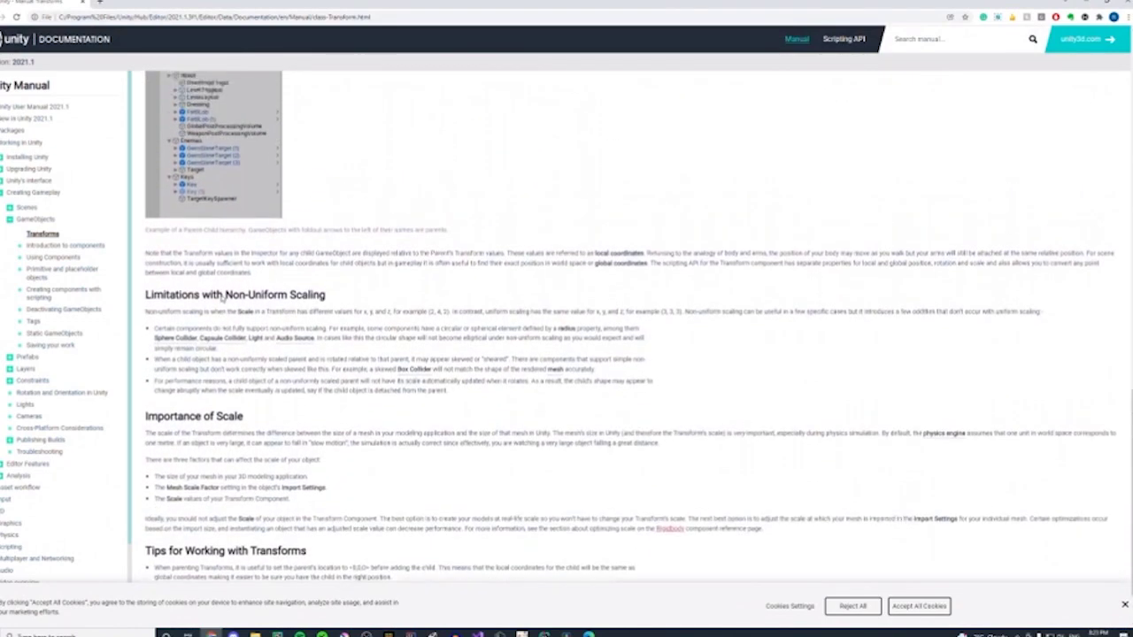
scroll(223, 300, up, 20)
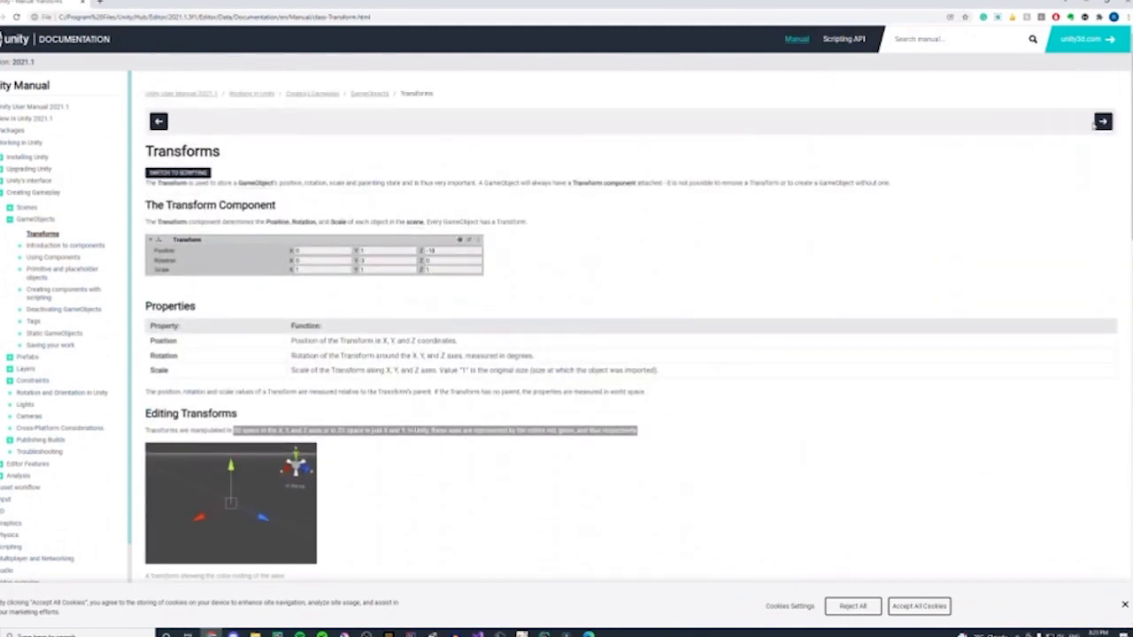
- Look over the manual's Introduction to components page, return to the Transforms page and skim it through to the scale and tips sections
click(1101, 121)
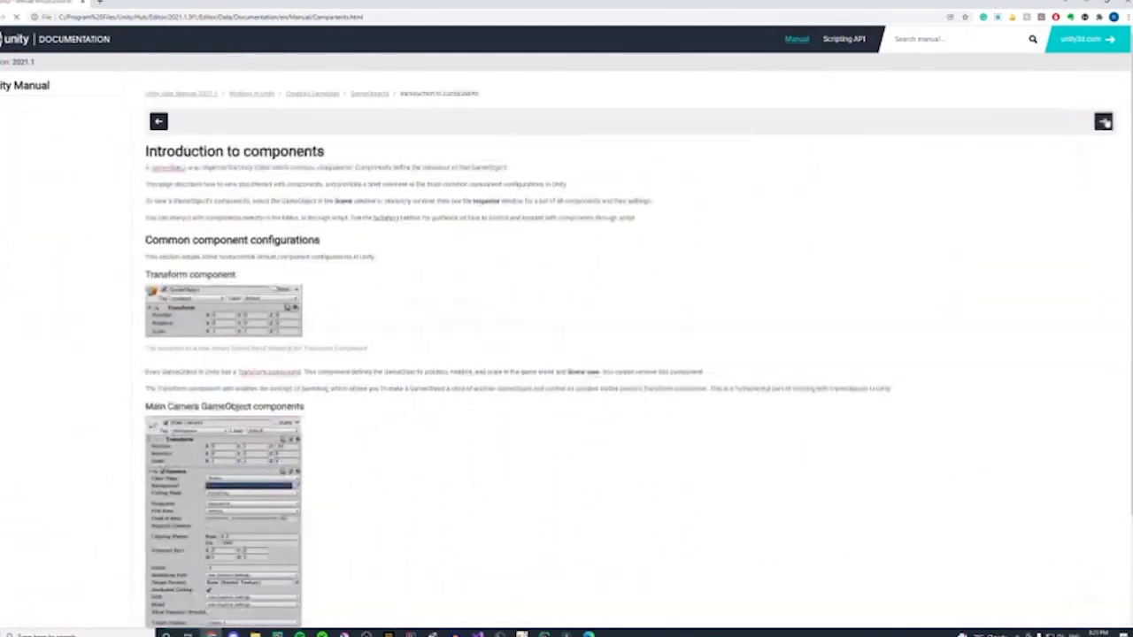
scroll(149, 140, down, 3)
scroll(150, 140, up, 3)
click(159, 122)
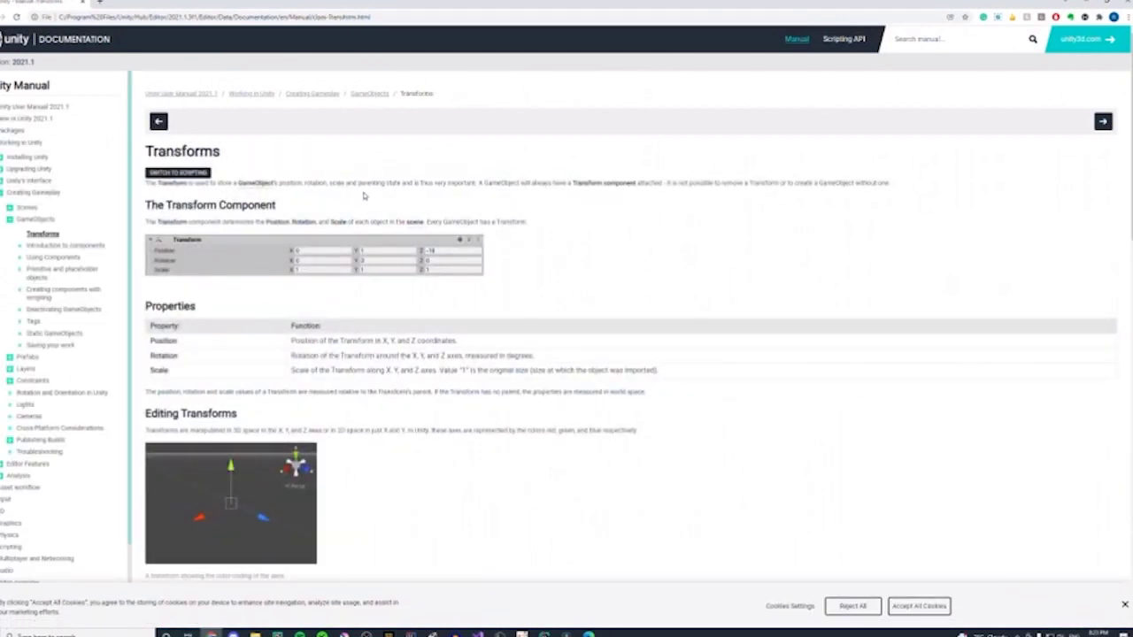
scroll(364, 195, down, 7)
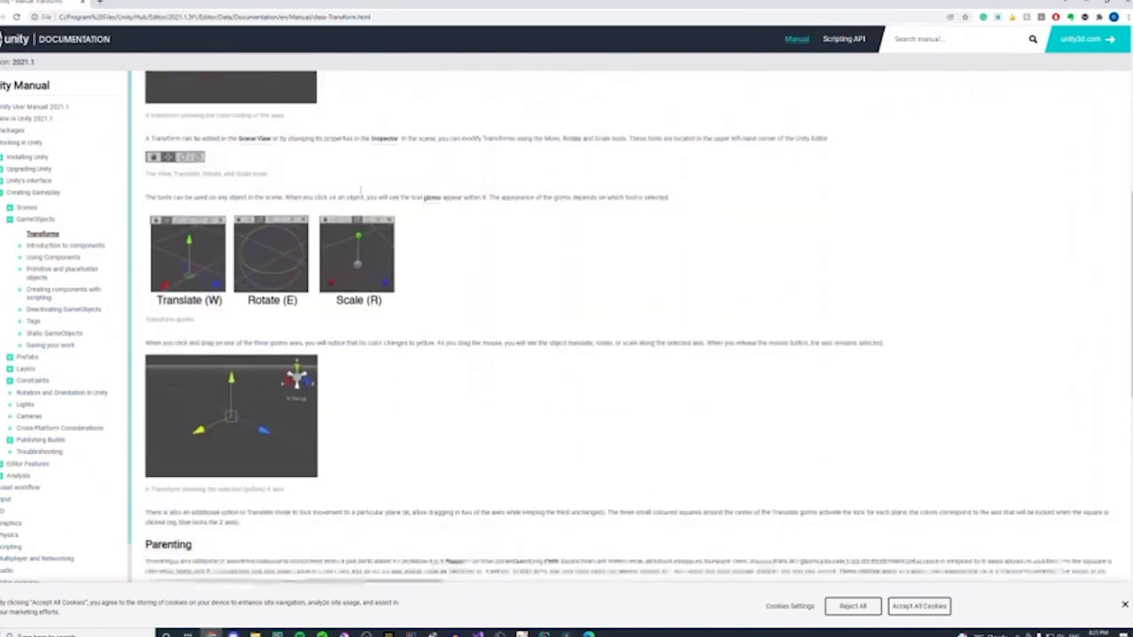
scroll(360, 193, down, 5)
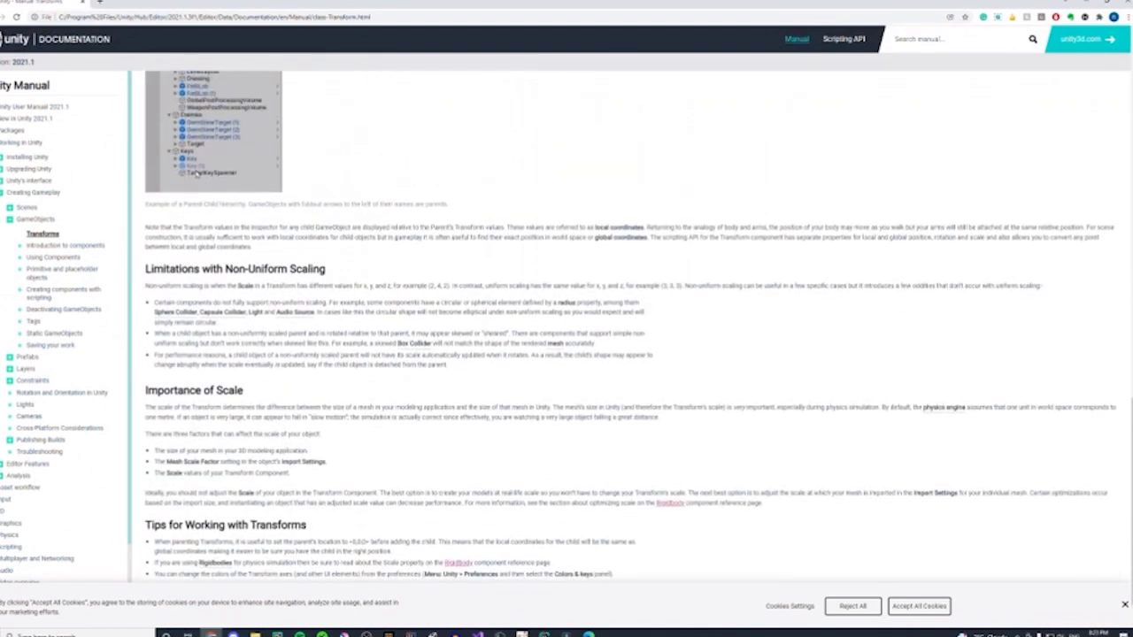
scroll(240, 352, up, 10)
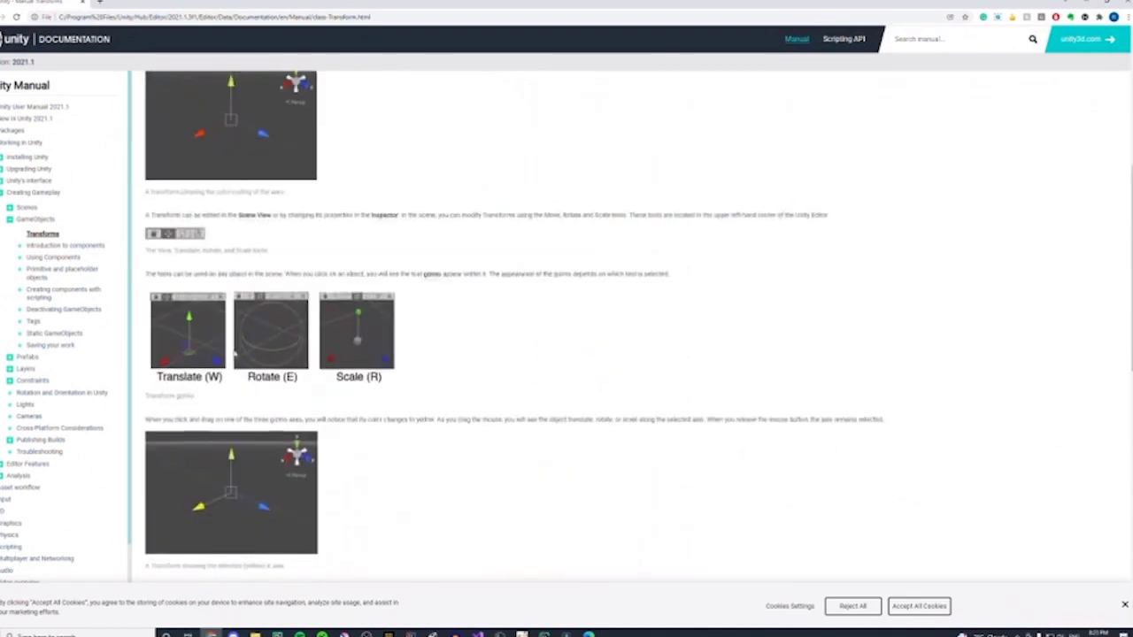
scroll(241, 351, up, 2)
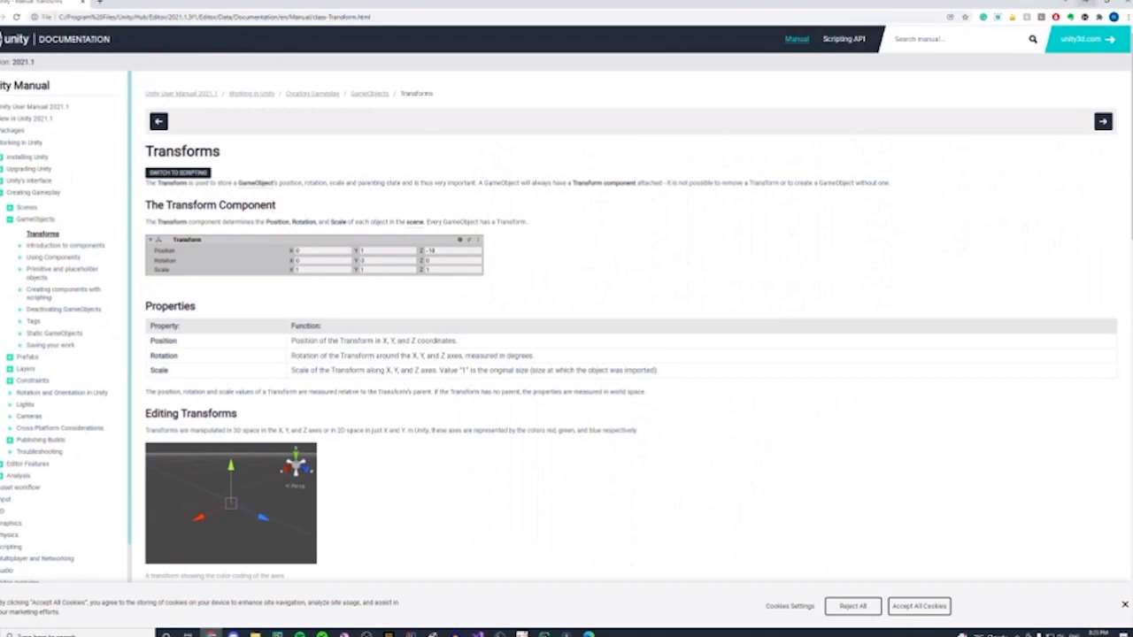
- Return to Unity, open the Mesh Filter component's manual page from the Inspector and close that page again
click(1084, 3)
click(1130, 110)
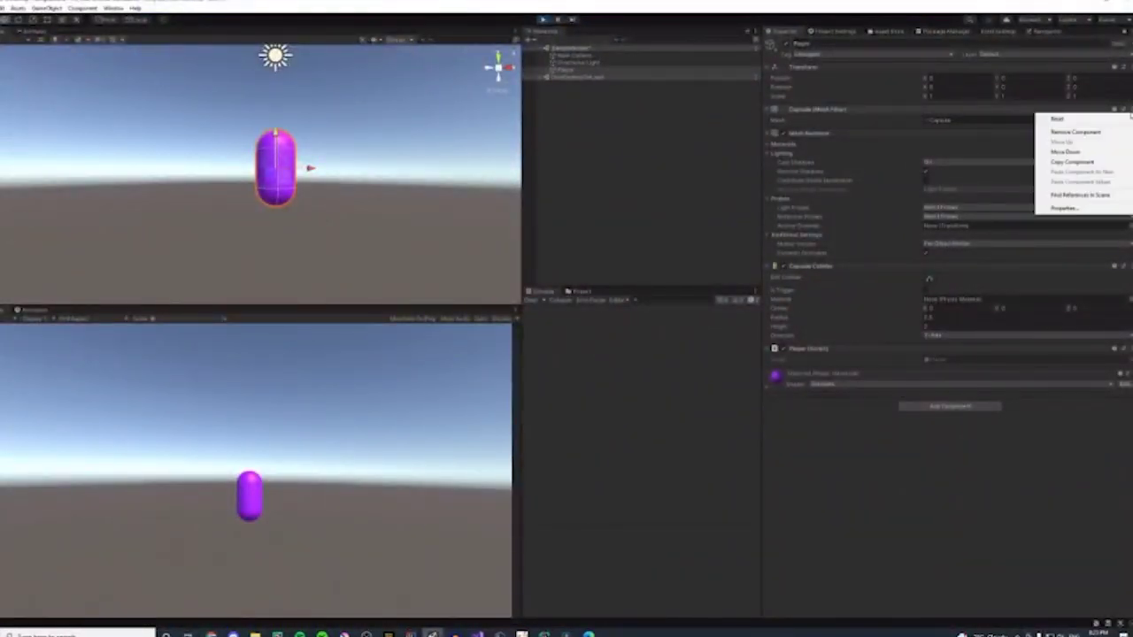
click(1122, 111)
click(1126, 106)
click(1115, 109)
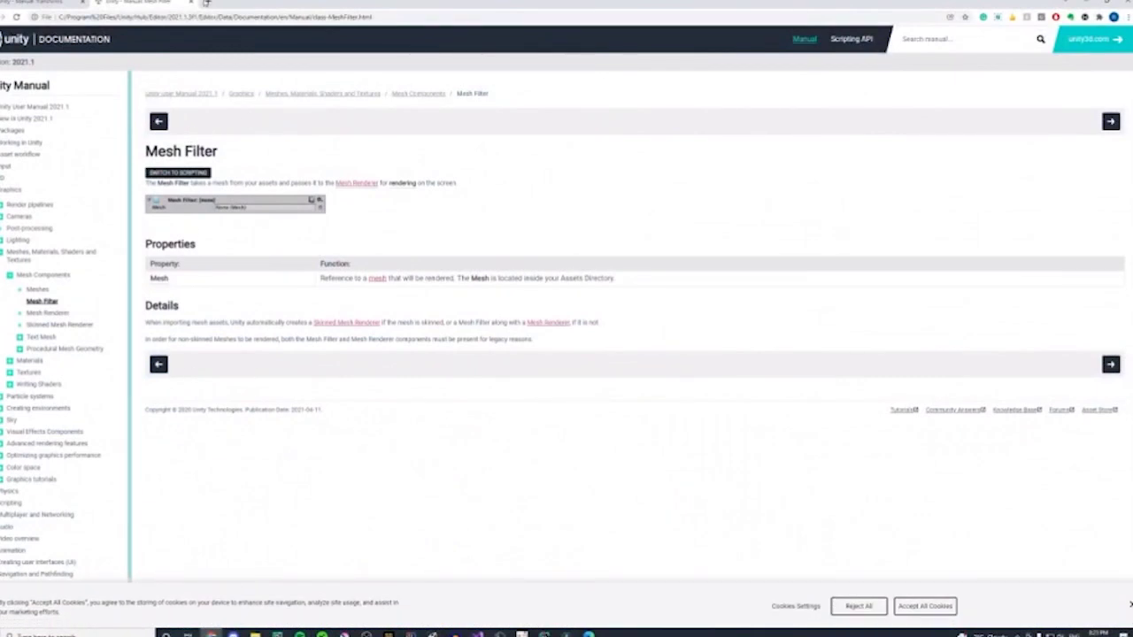
click(204, 2)
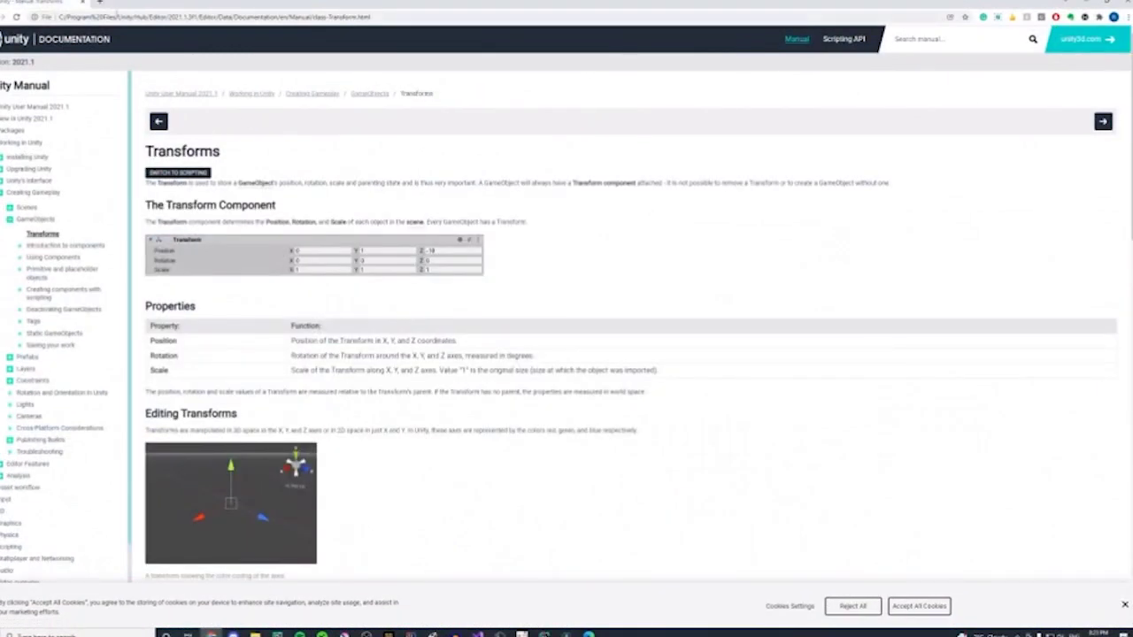
- Switch back to the Unity workshop project and reopen the Transform component's manual page from the Inspector
mouse_move(431, 634)
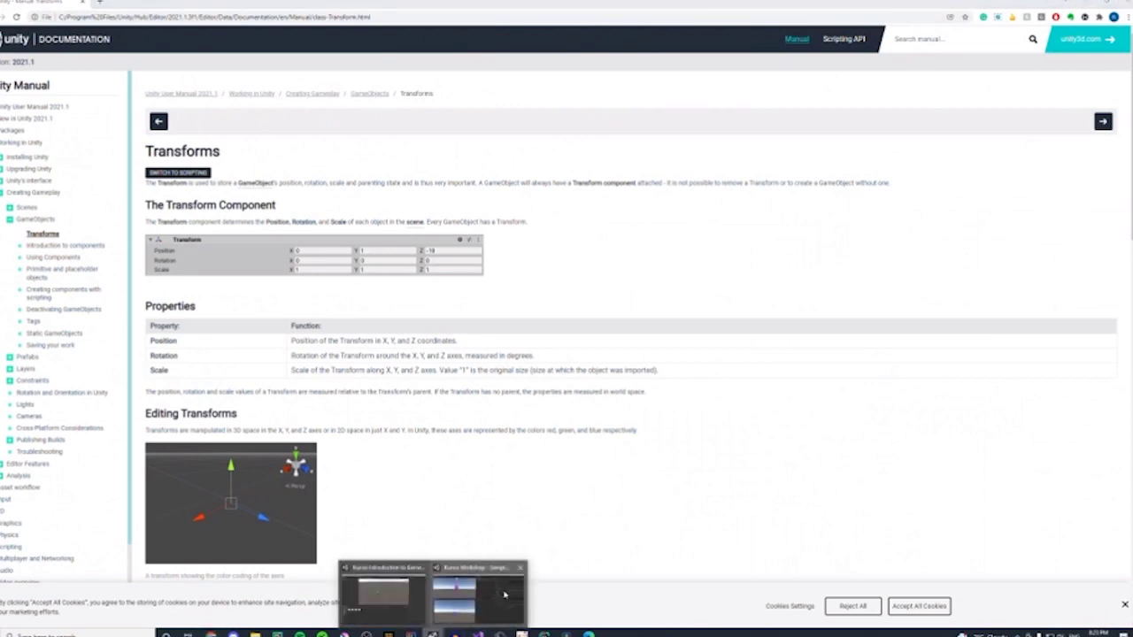
click(478, 594)
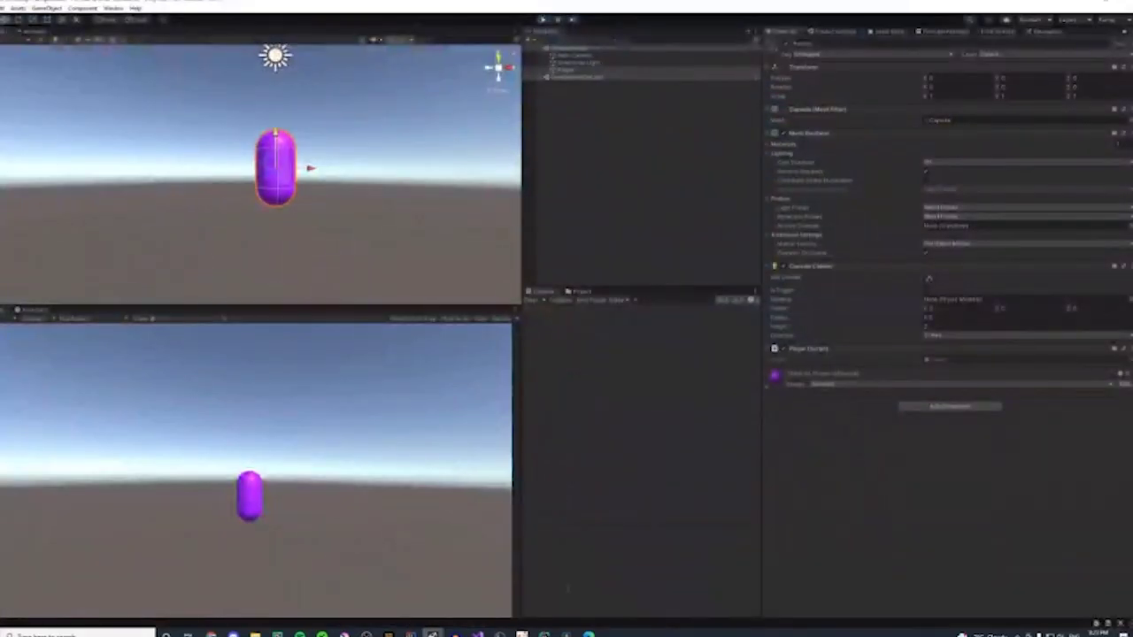
click(1114, 112)
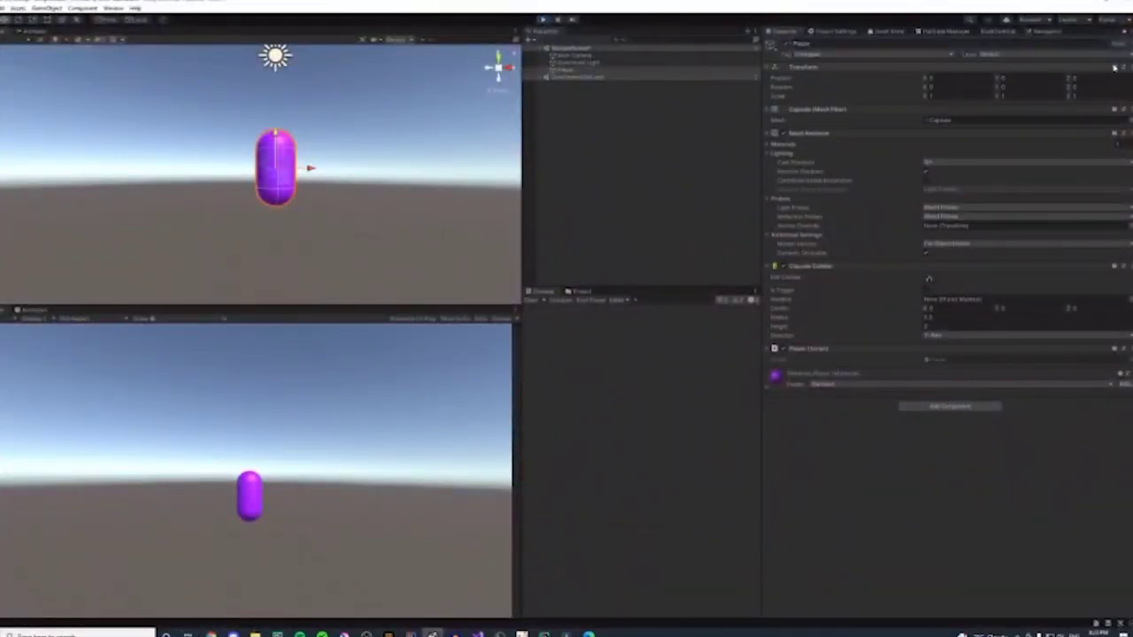
click(1114, 69)
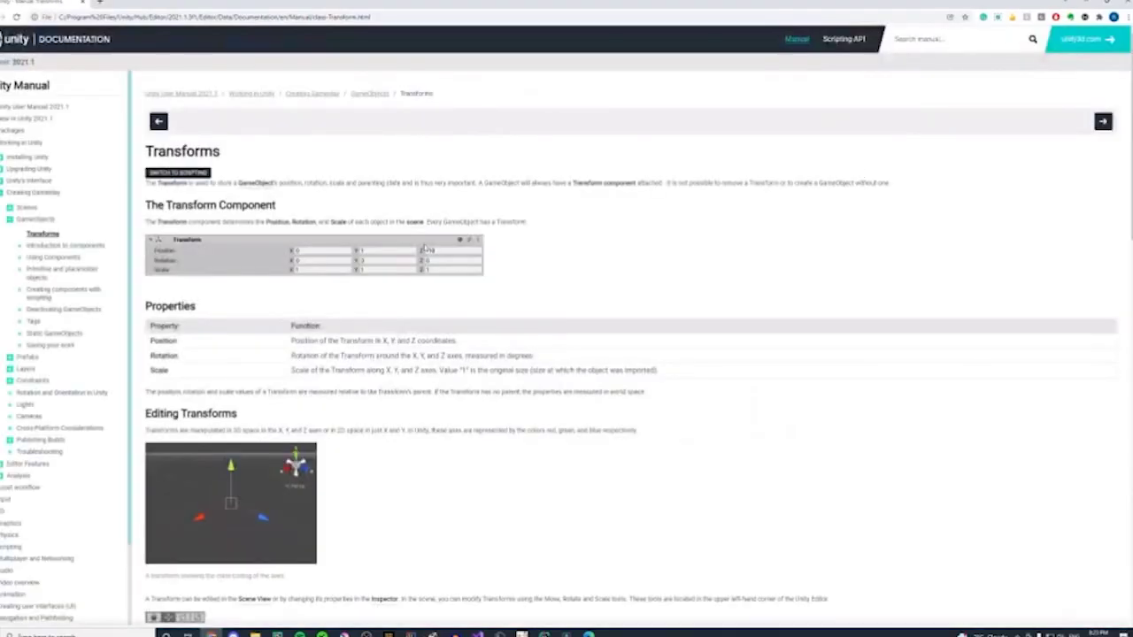
- Read the Transforms page from its properties through gizmos, parenting and scaling to the tips, and return to its beginning
scroll(407, 221, down, 1)
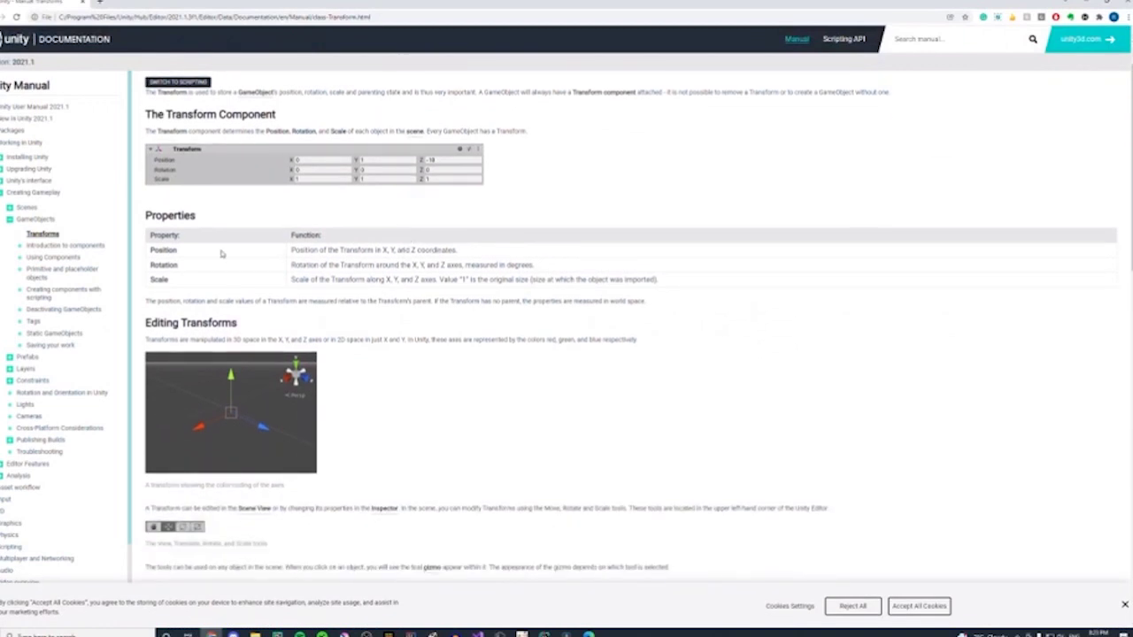
scroll(221, 254, down, 3)
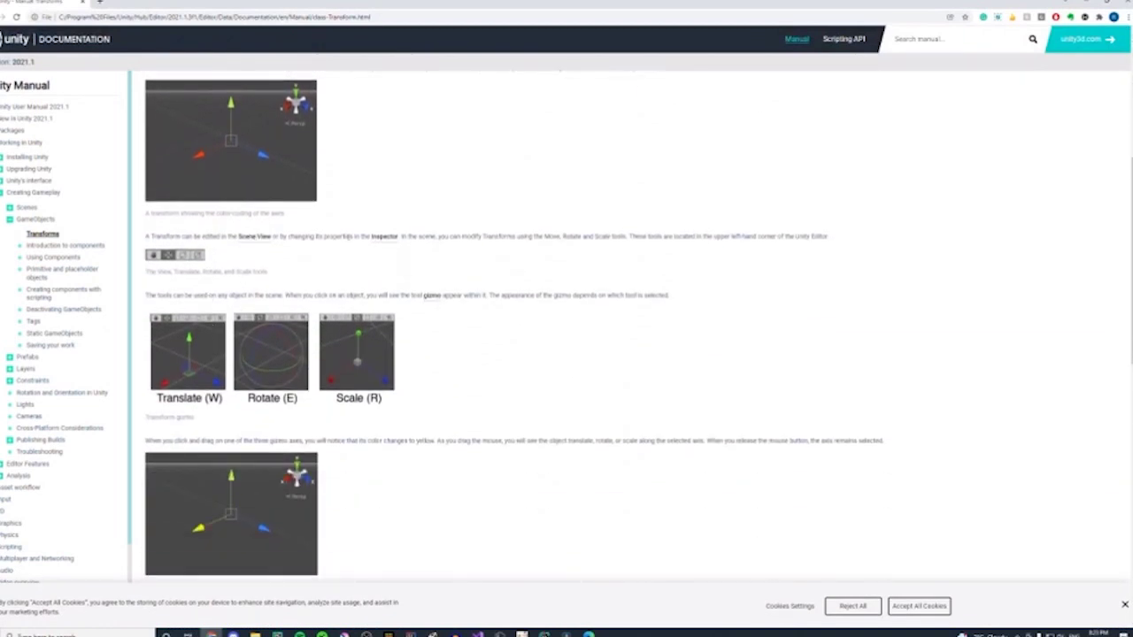
scroll(381, 245, down, 2)
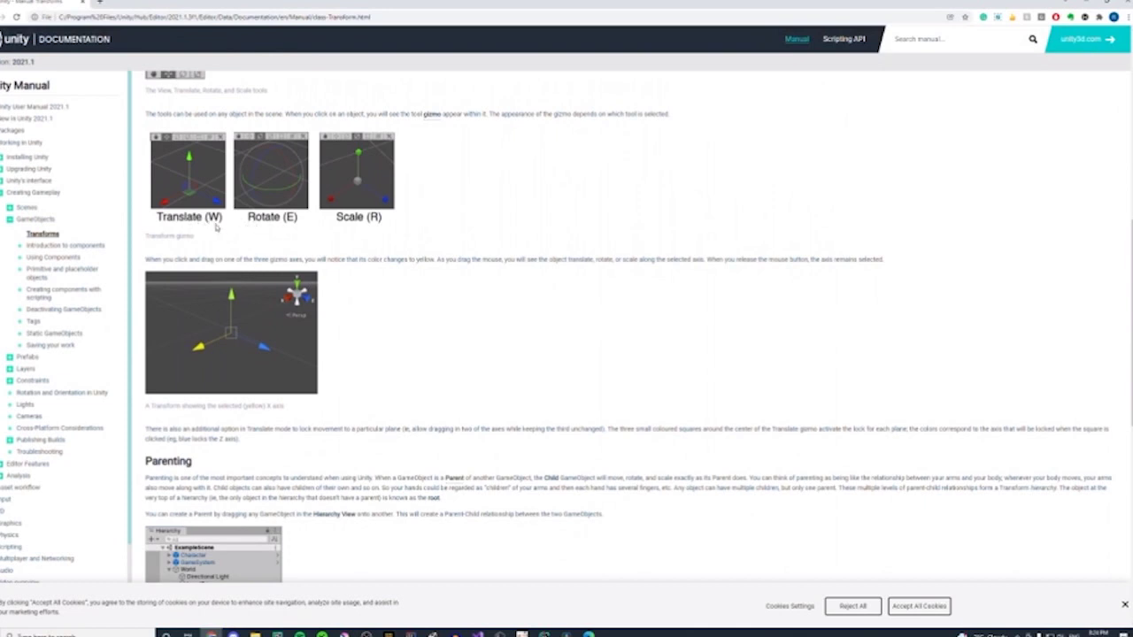
scroll(276, 224, down, 5)
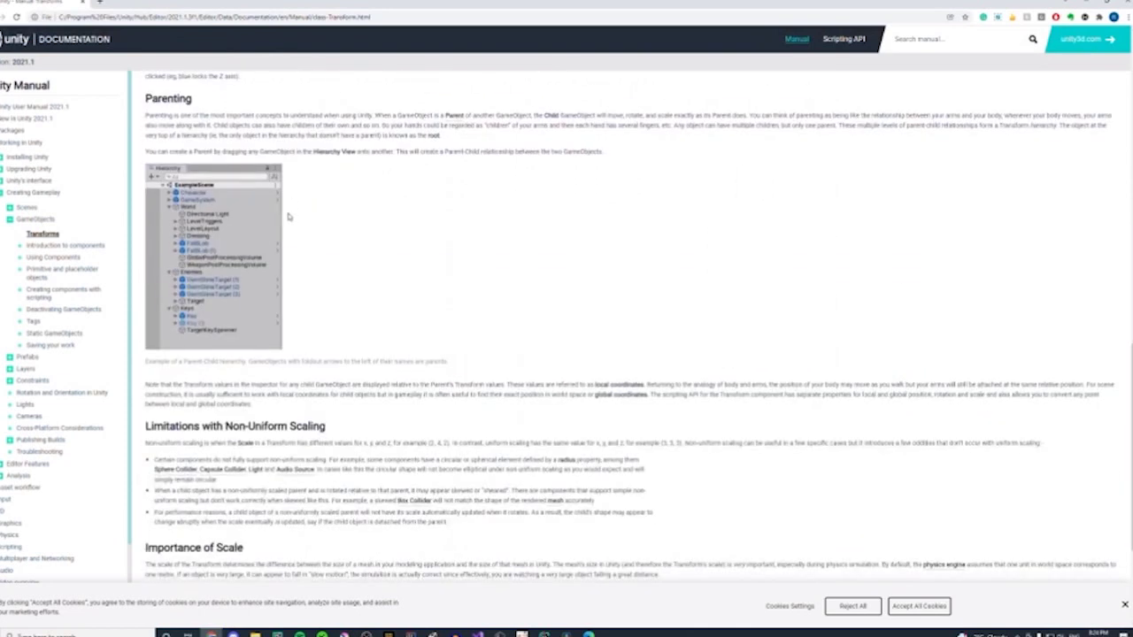
scroll(206, 219, down, 1)
scroll(206, 218, down, 2)
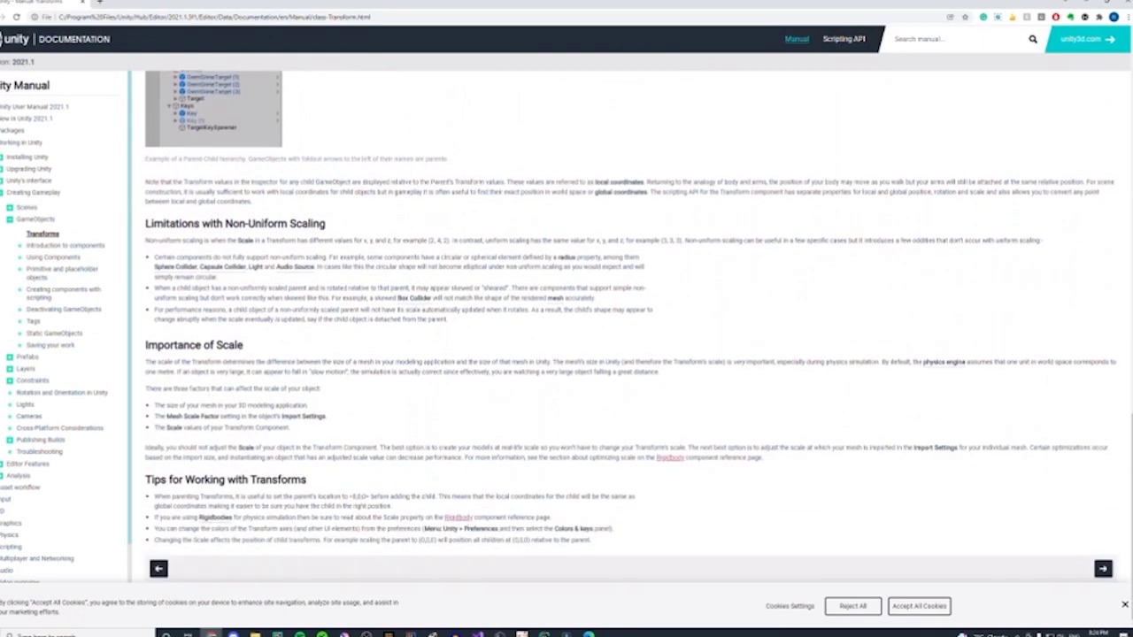
scroll(412, 177, up, 20)
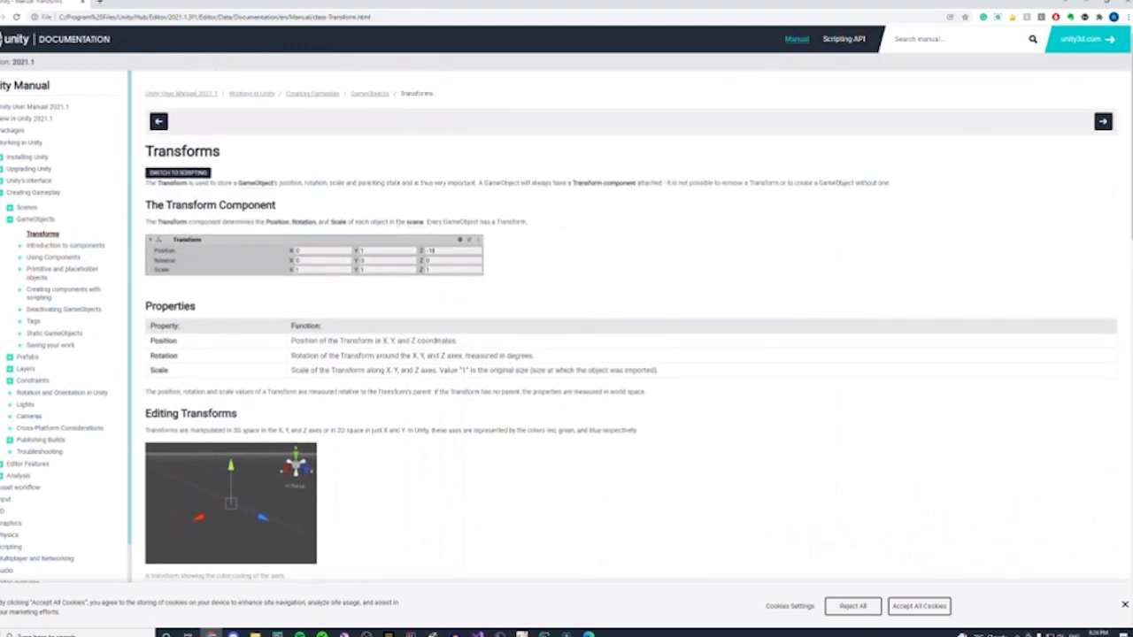
- Put the documentation away, switch to the Player script in Visual Studio and examine the transform.position line in Start
click(1086, 3)
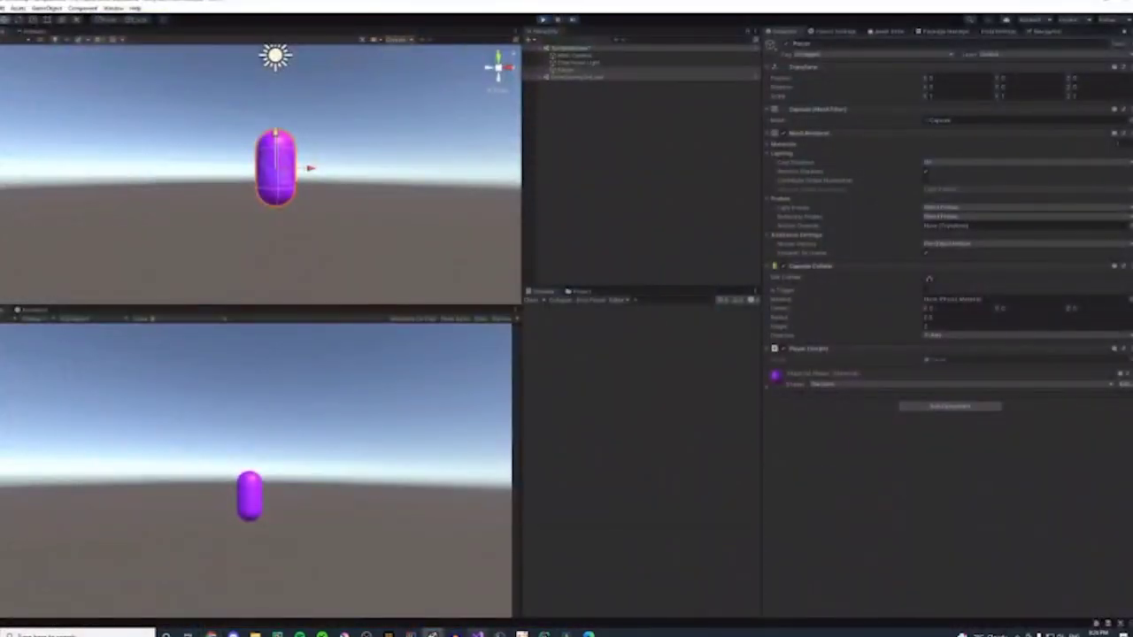
mouse_move(478, 631)
click(517, 609)
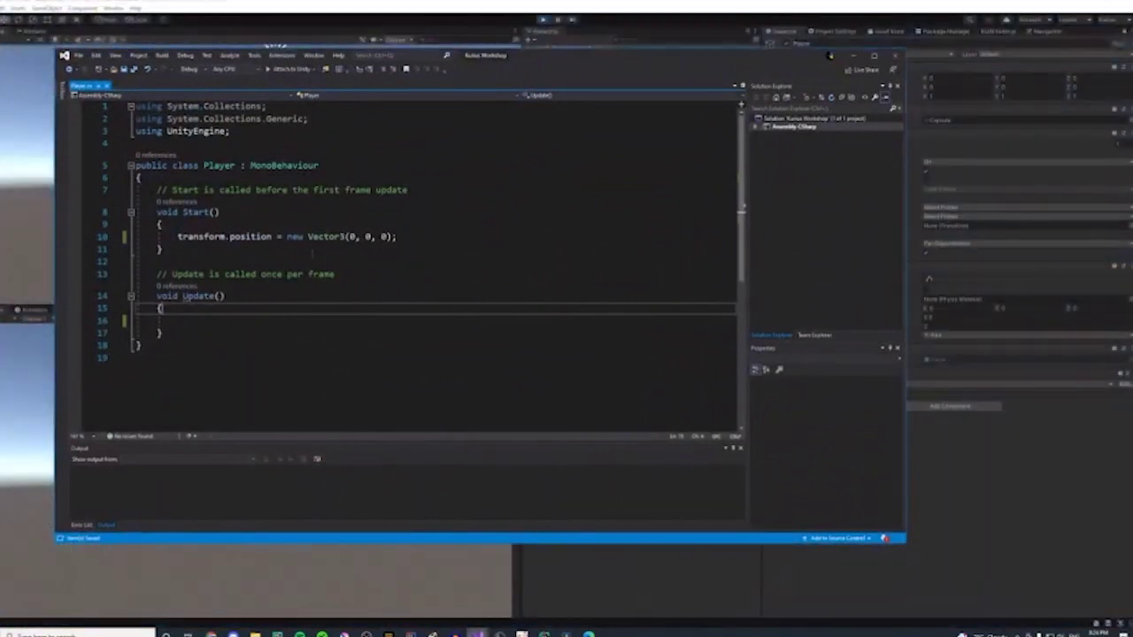
click(202, 236)
key(End)
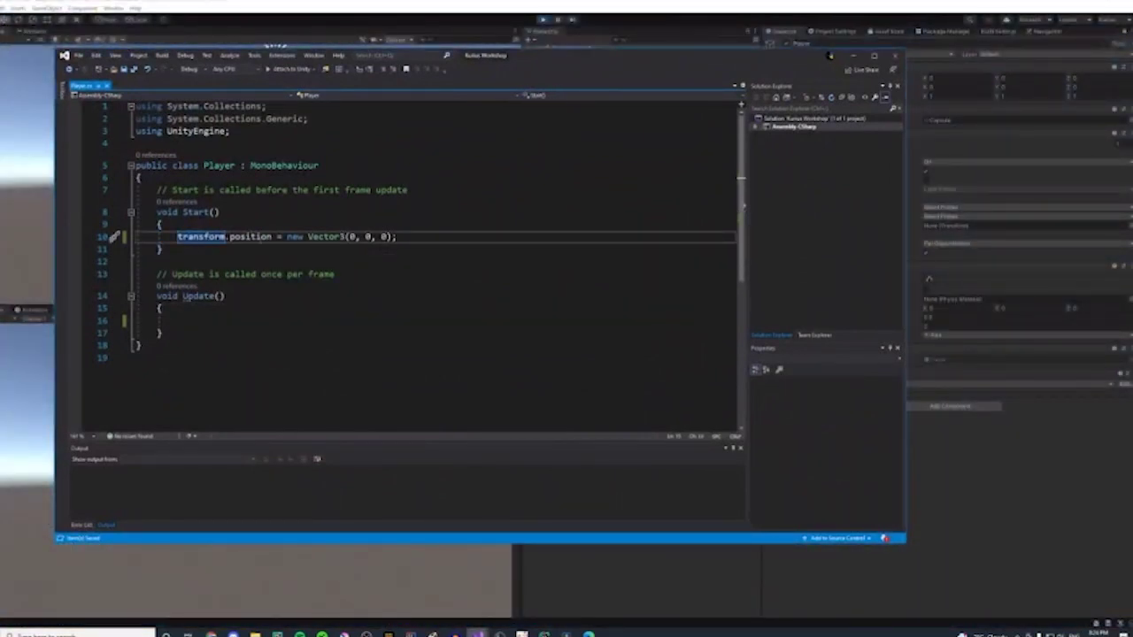
mouse_move(209, 236)
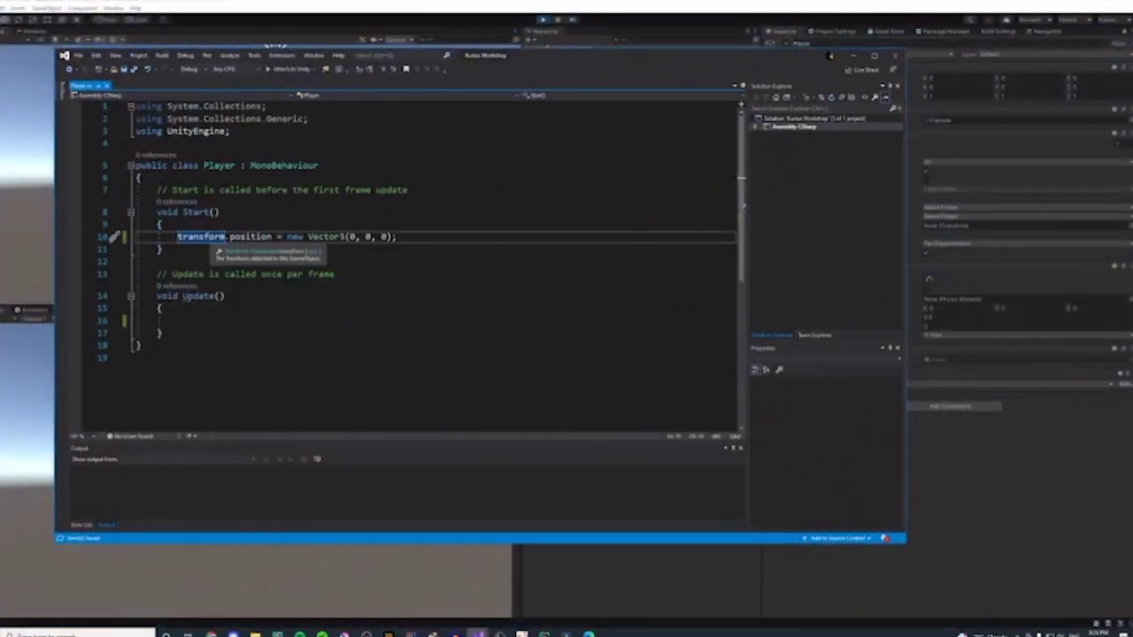
drag(167, 236, 392, 237)
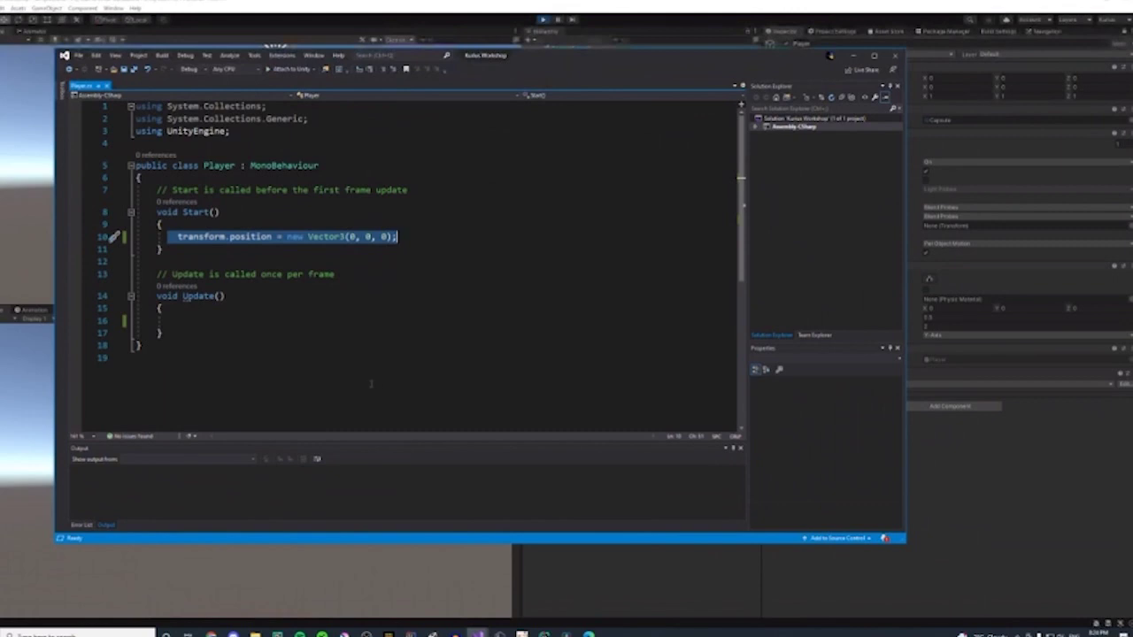
- Begin a new statement with "transform." inside the Update method of the Player script
click(236, 320)
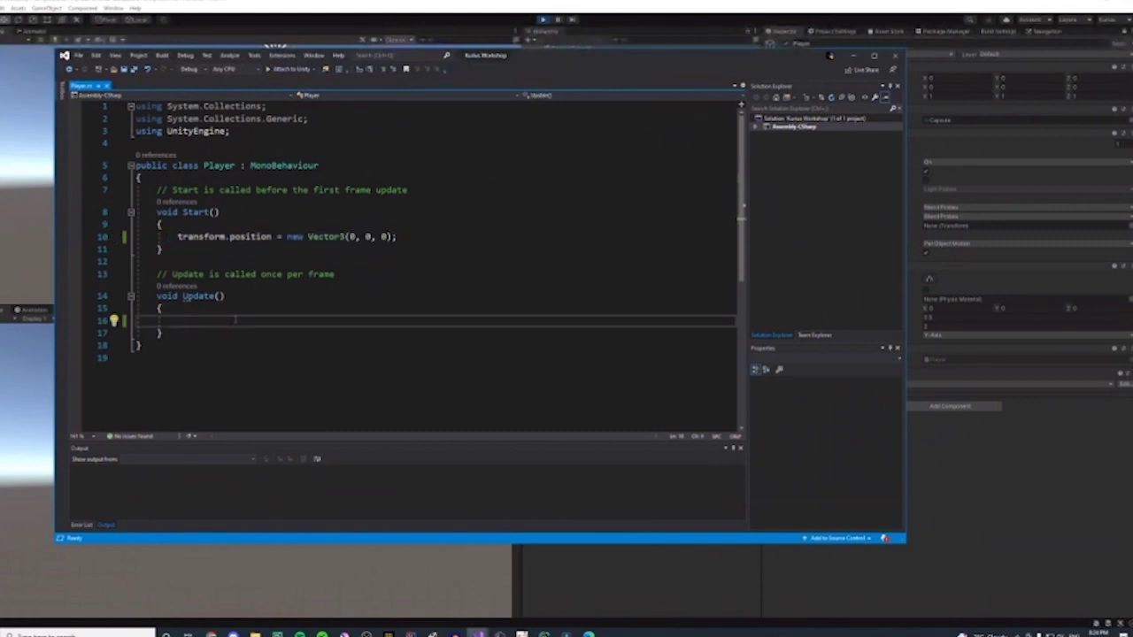
text(tranf)
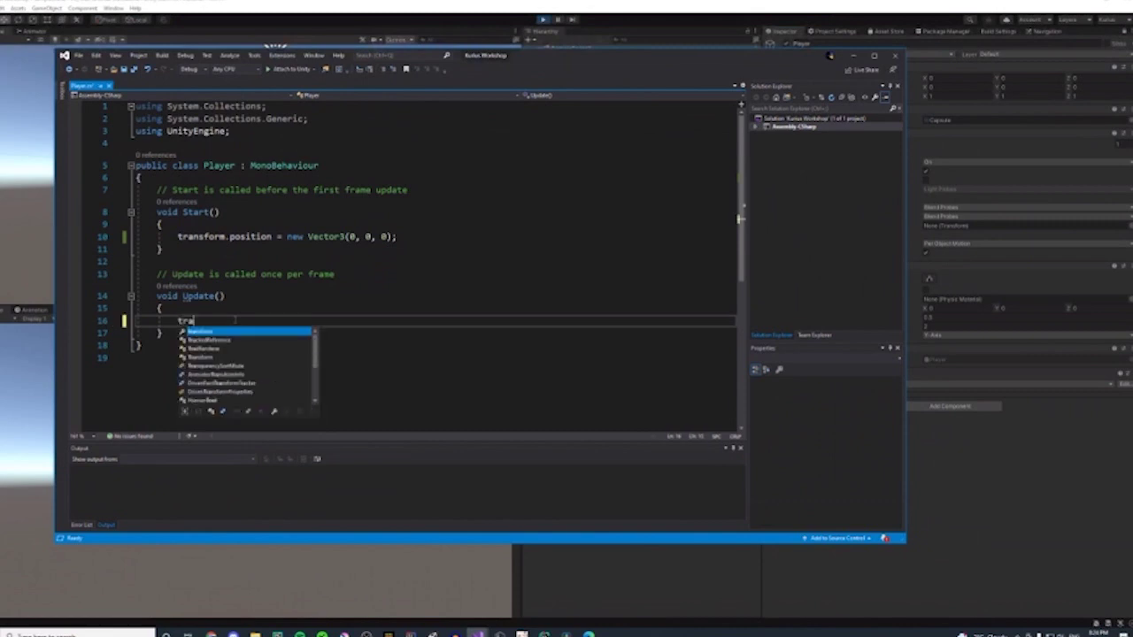
key(BackSpace)
text(sf)
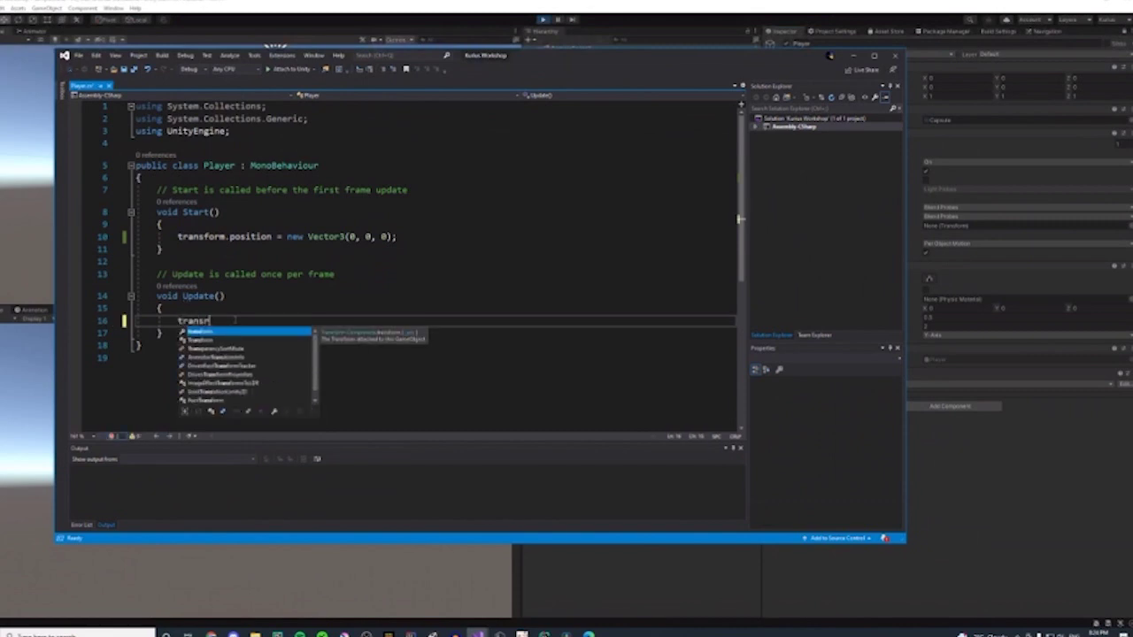
text(orm)
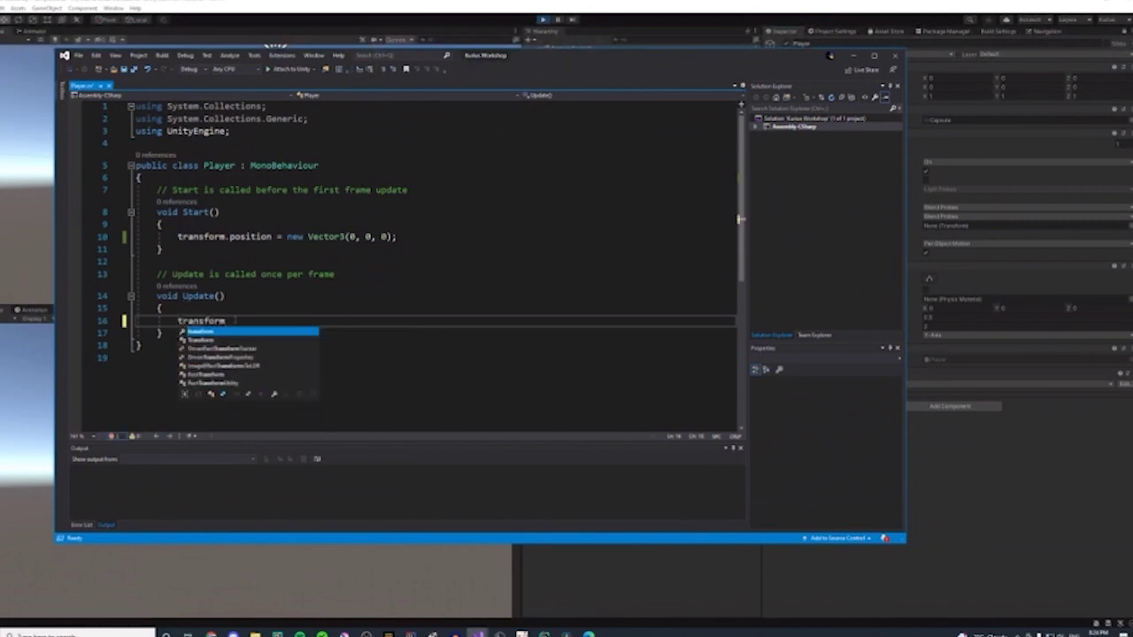
key(Escape)
text(.)
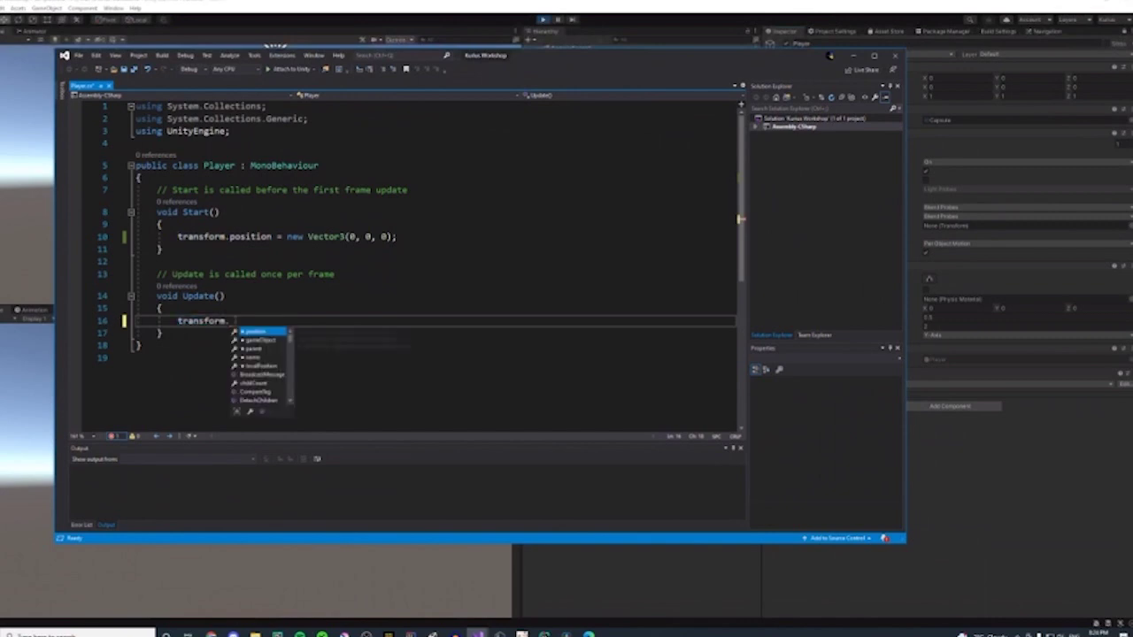
- Look through the members suggested for transform in the Update method
scroll(251, 341, down, 2)
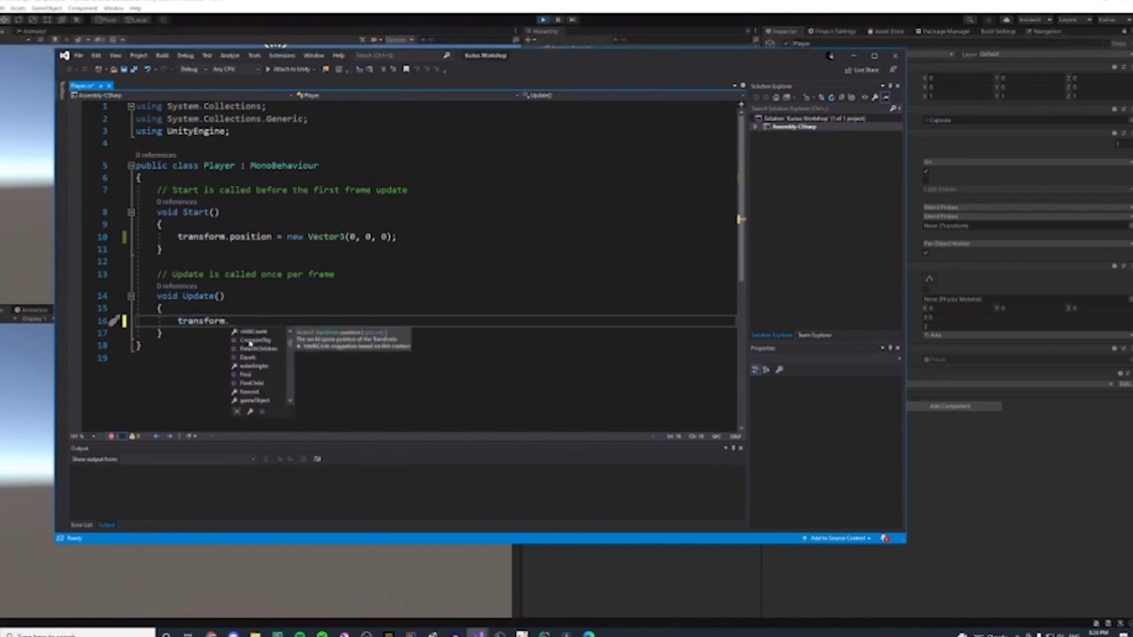
scroll(250, 342, down, 10)
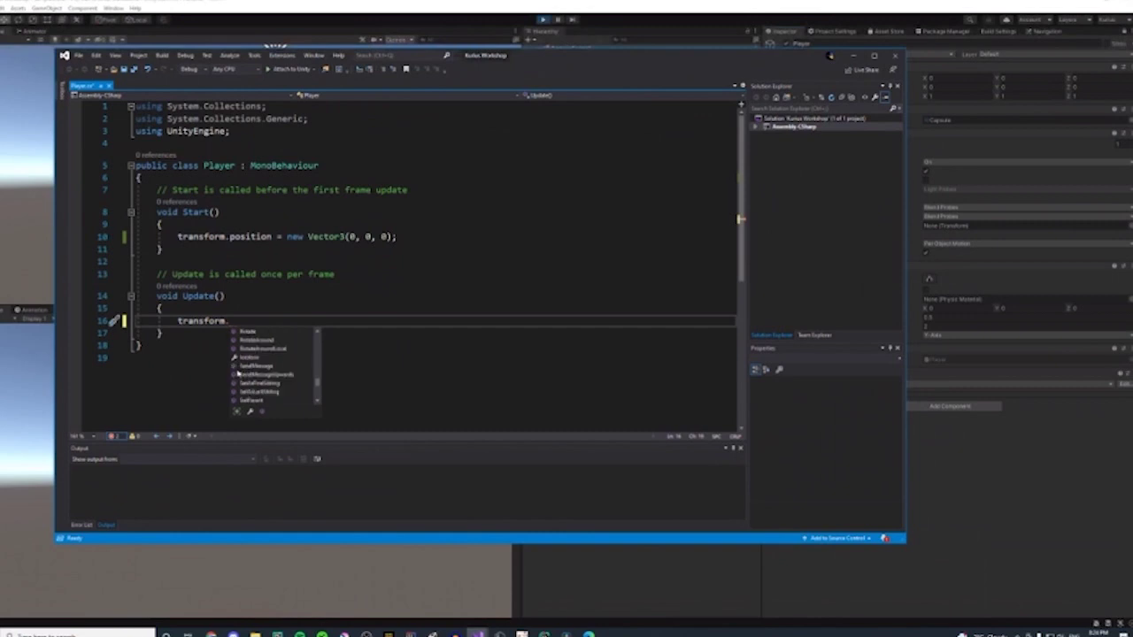
scroll(238, 373, up, 7)
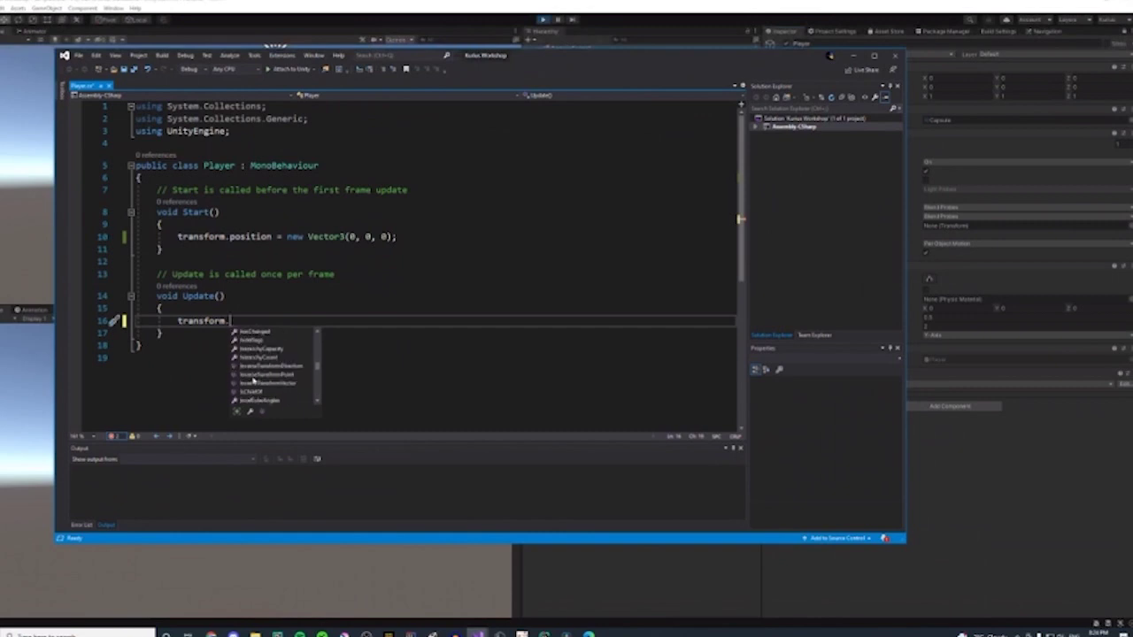
scroll(253, 382, up, 5)
scroll(254, 381, down, 8)
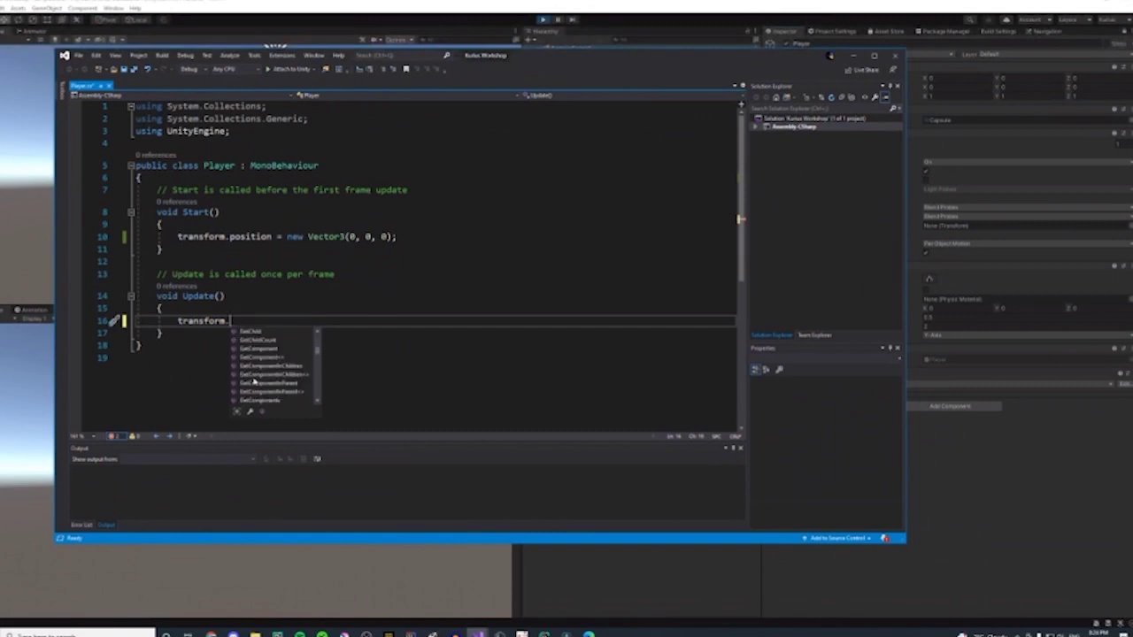
scroll(254, 382, up, 8)
- Extend the statement in Update to call transform.Translate
text(Tran)
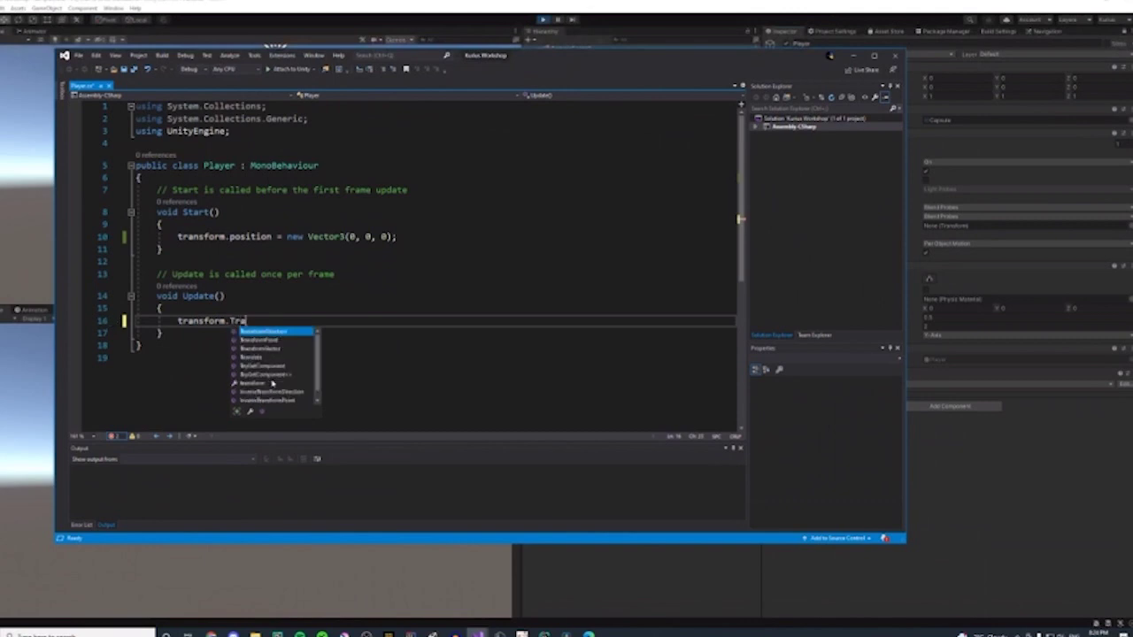
click(266, 358)
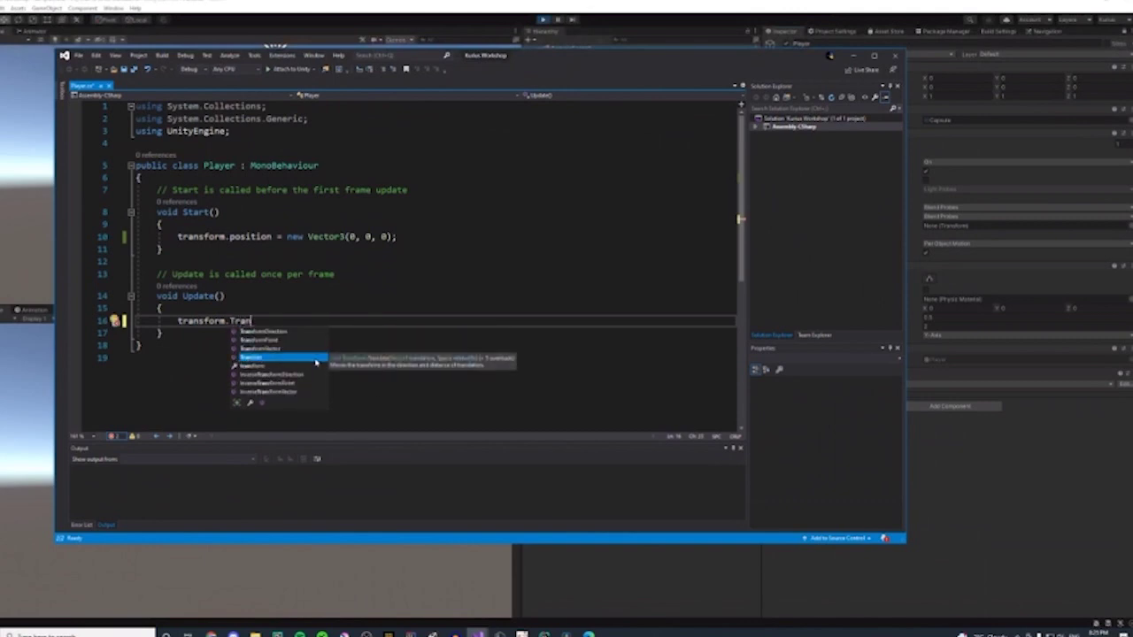
click(334, 357)
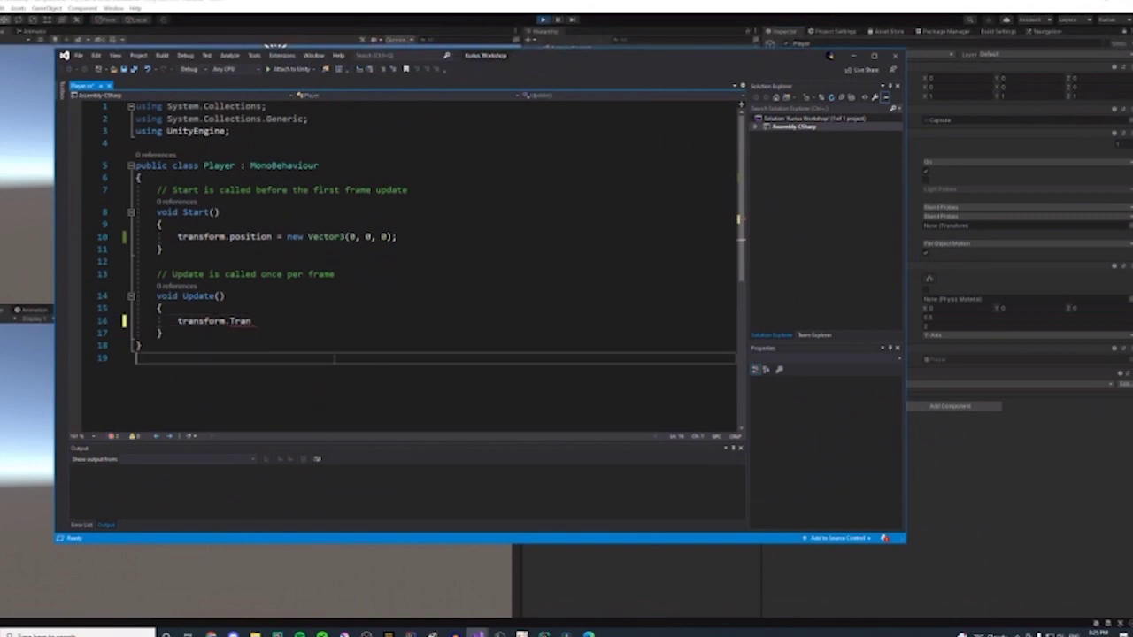
click(270, 321)
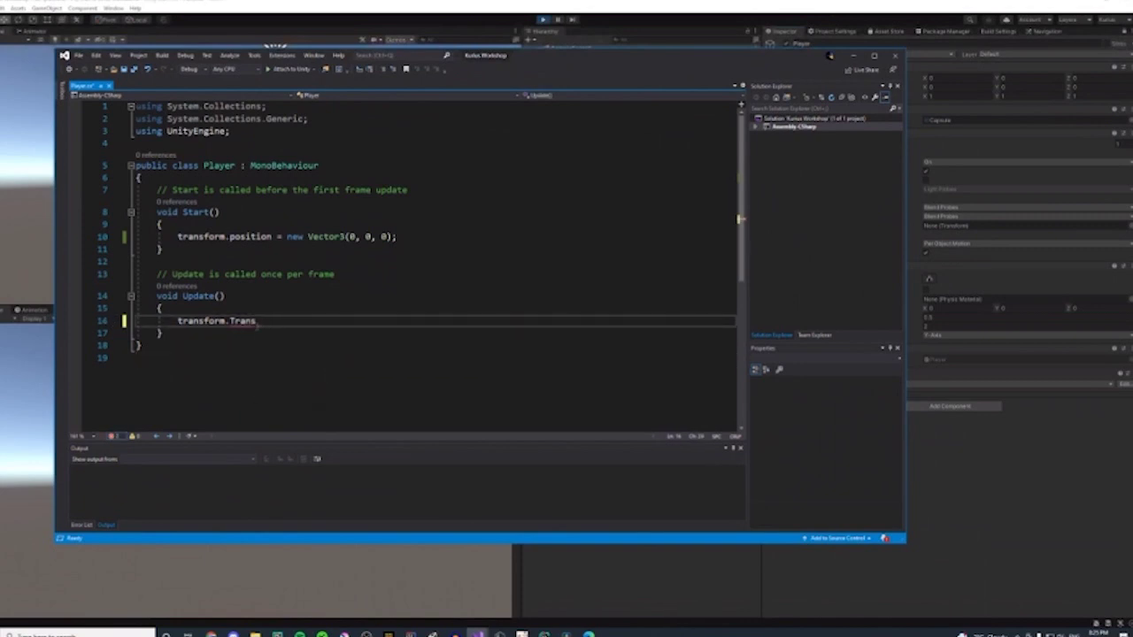
mouse_move(243, 320)
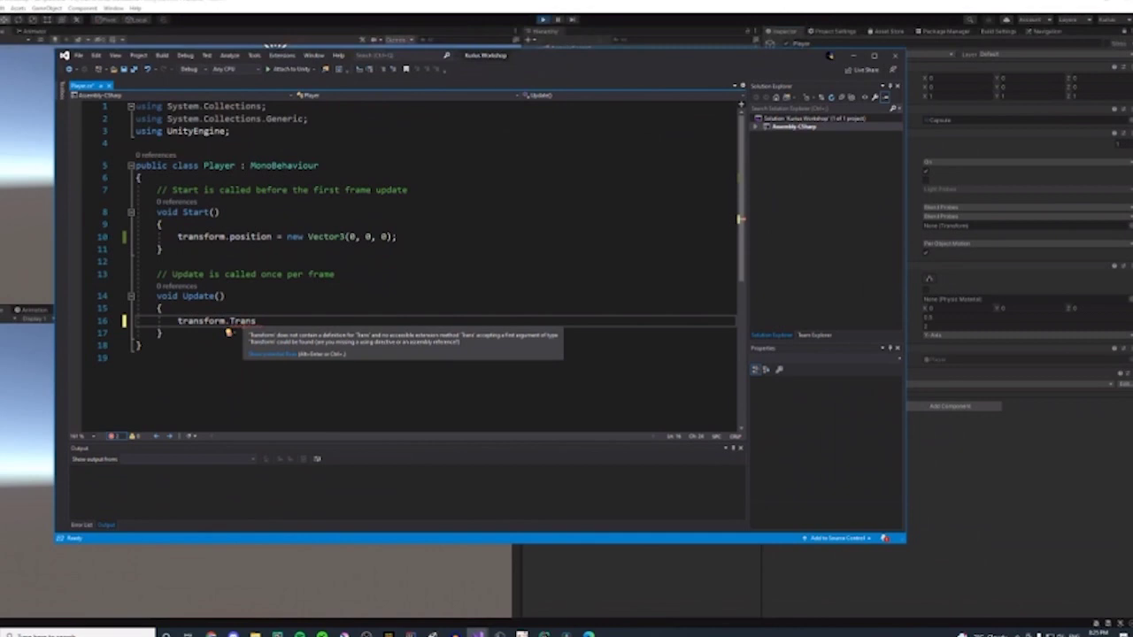
key(BackSpace)
key(BackSpace)
key(BackSpace)
text(Tra)
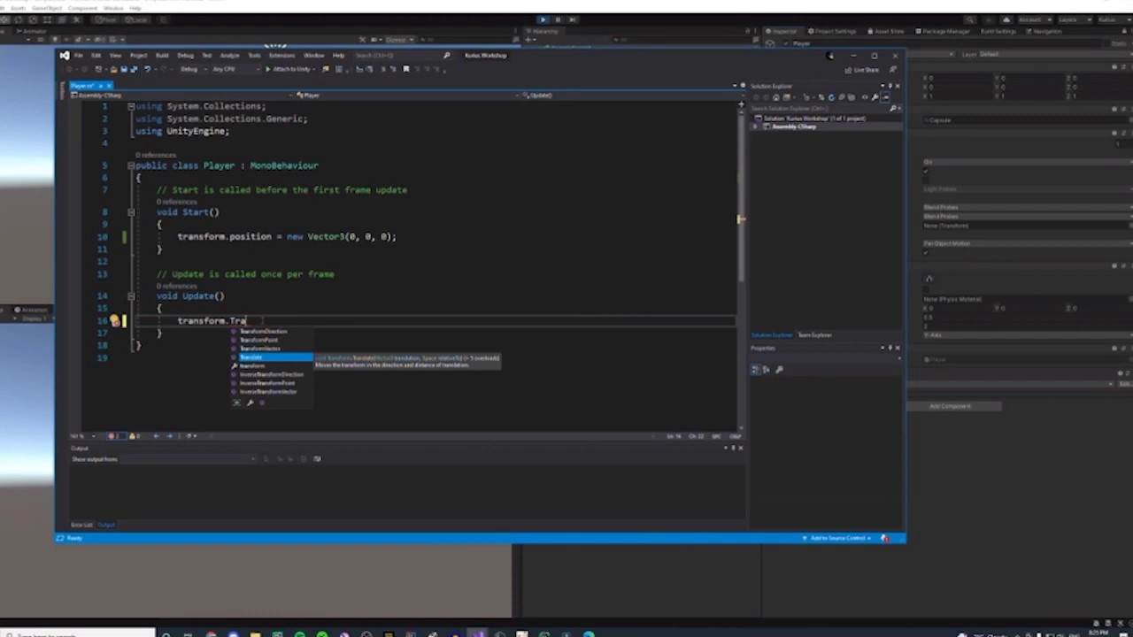
text(nslate)
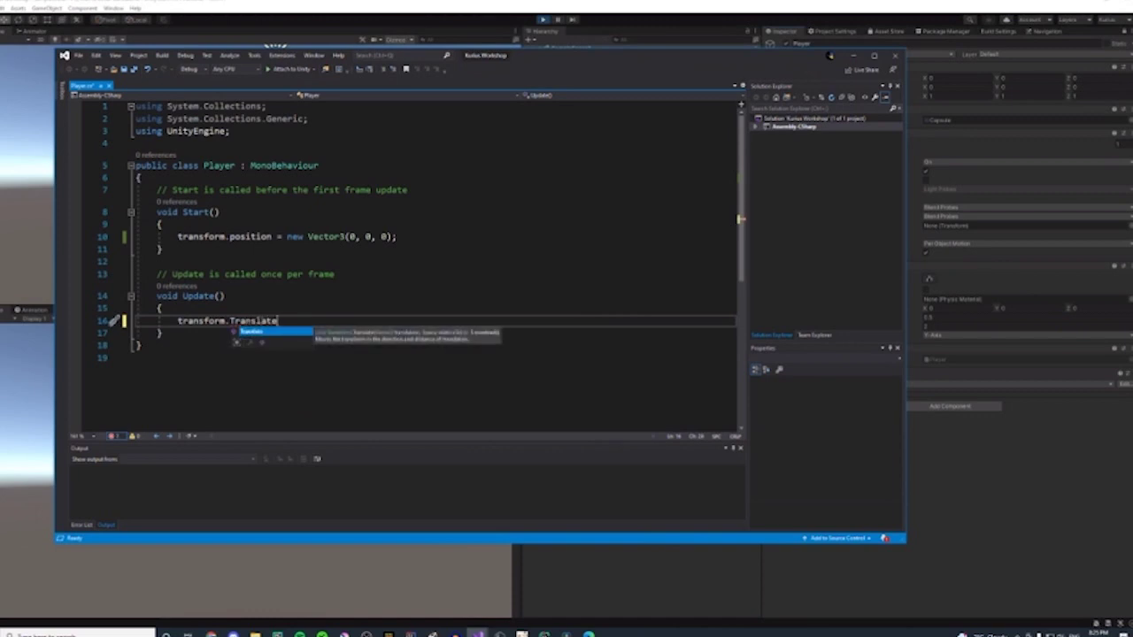
- Give the Translate call a new three-component vector argument with the values (1, 0, 0) and end the statement
text(()
text(newVec)
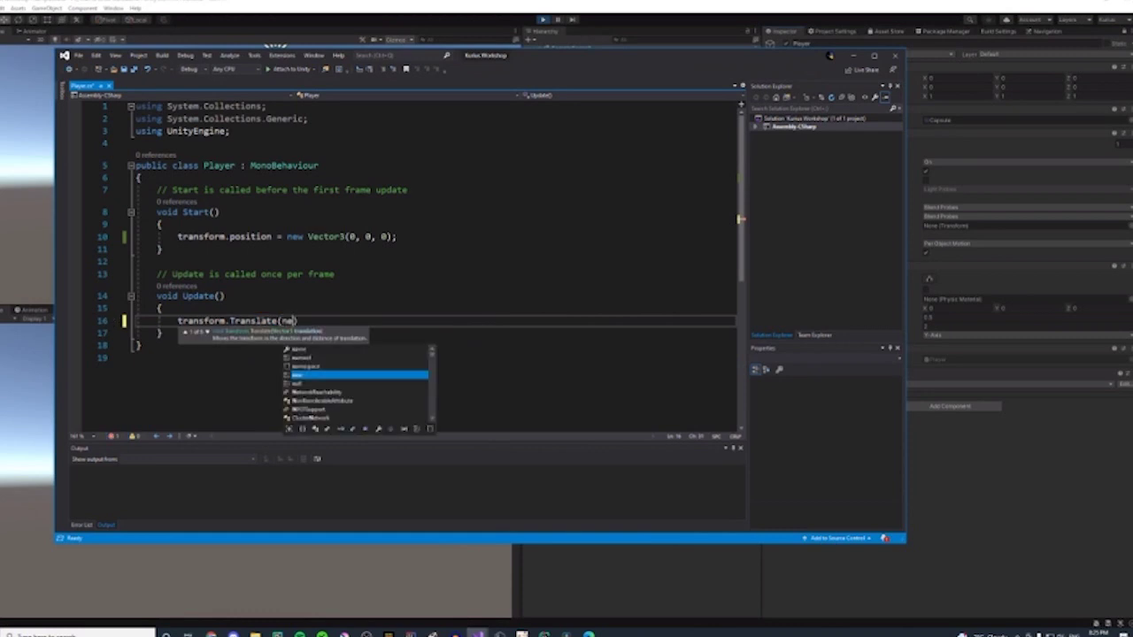
text(otr)
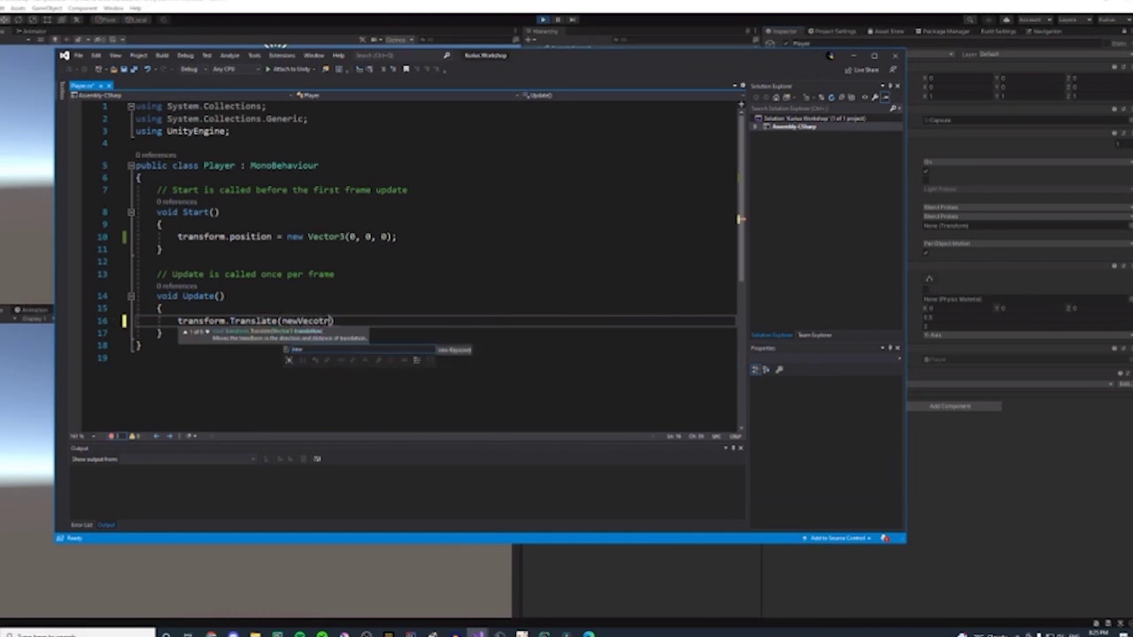
text(3)
key(Left)
key(Left)
key(Left)
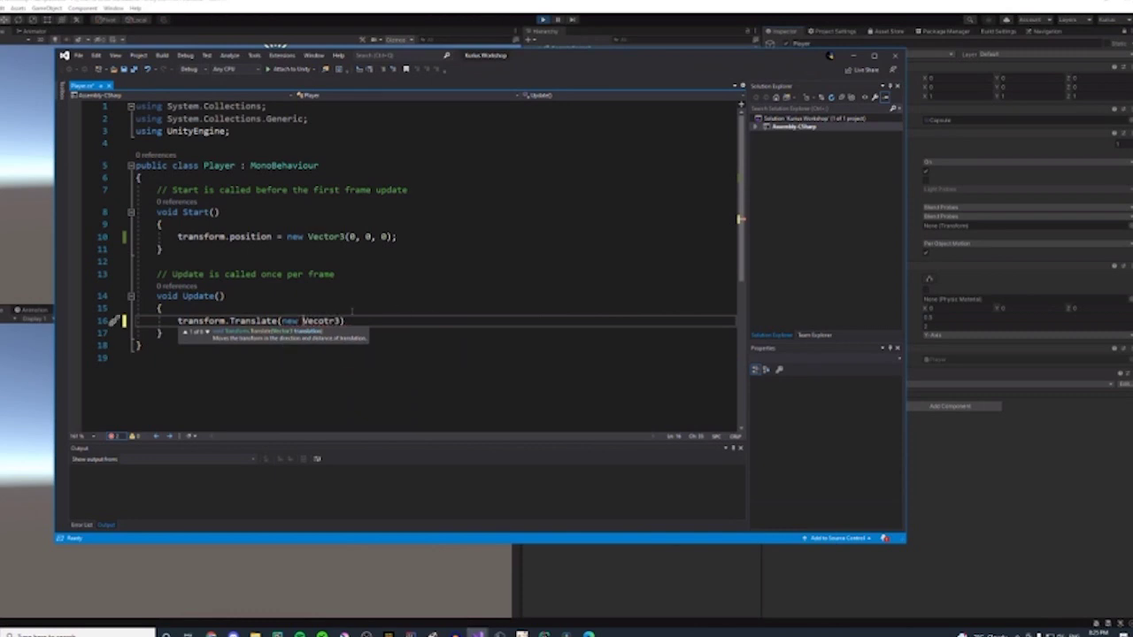
key(ctrl+Right)
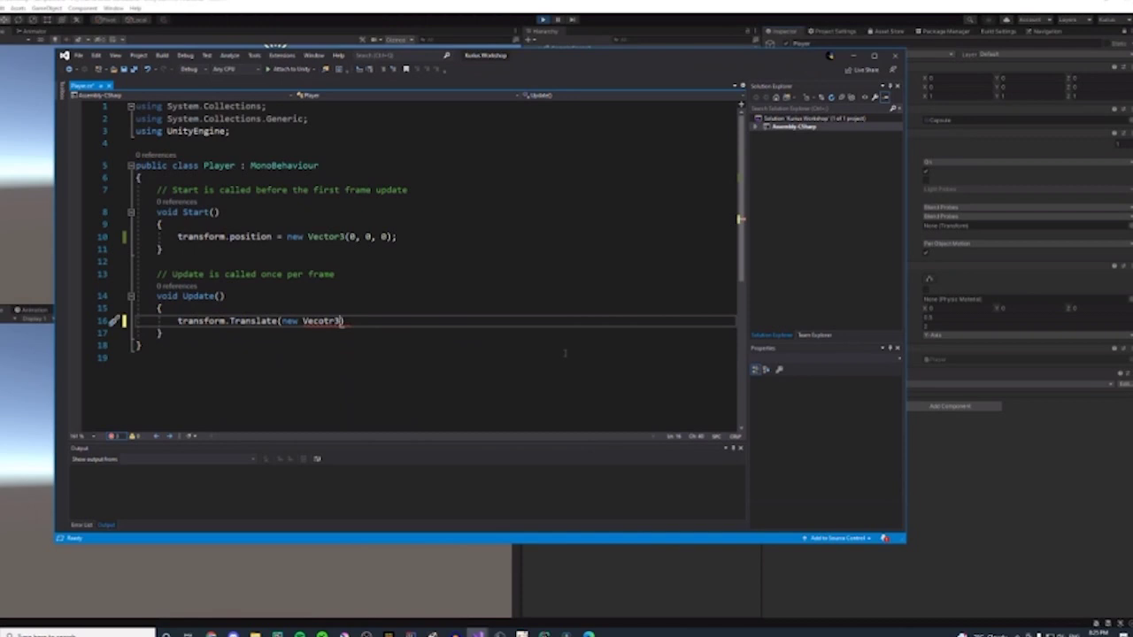
text((1, 0, 0));)
- Correct the misspelled type name in the Translate call to Vector3
drag(329, 321, 318, 321)
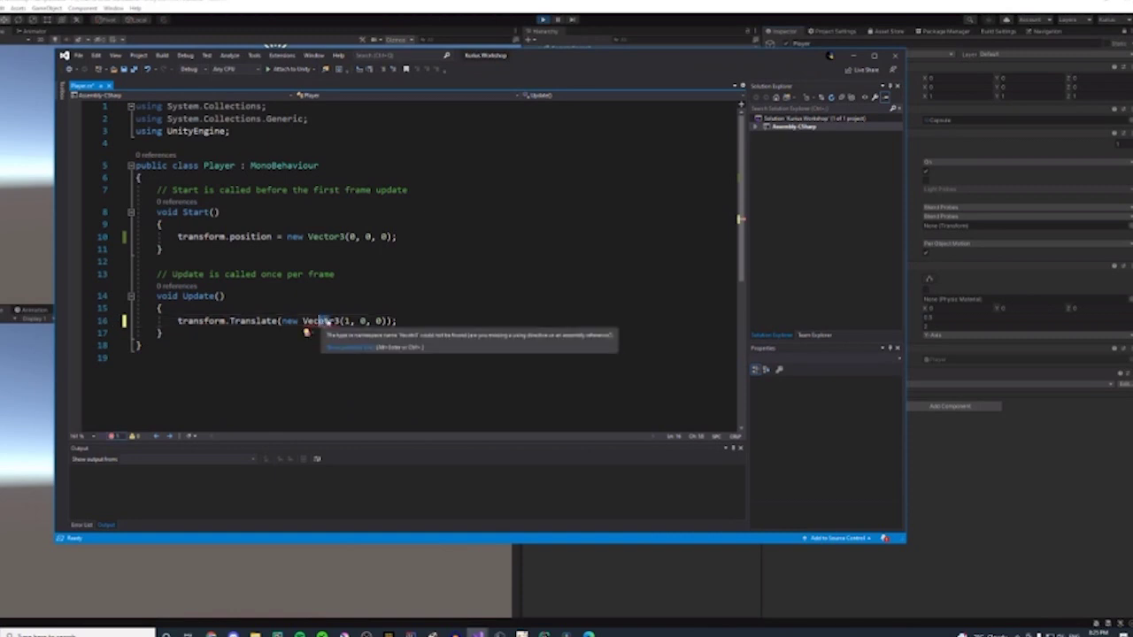
text(to)
click(443, 334)
click(447, 322)
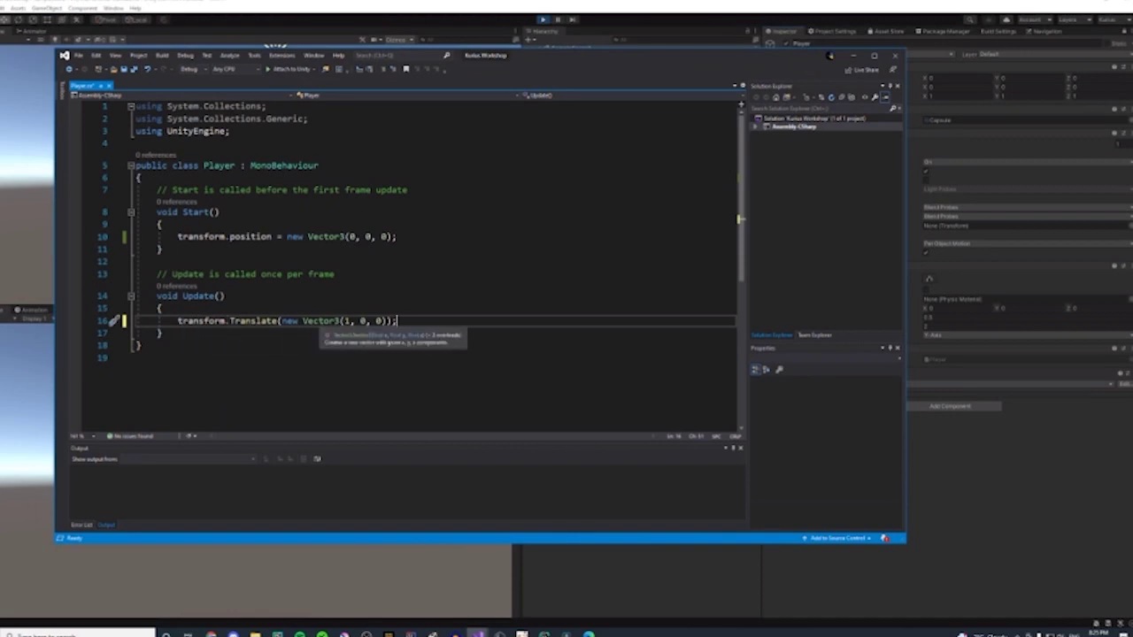
- Examine the Vector3 argument of the Translate call and its x, y and z components
click(240, 320)
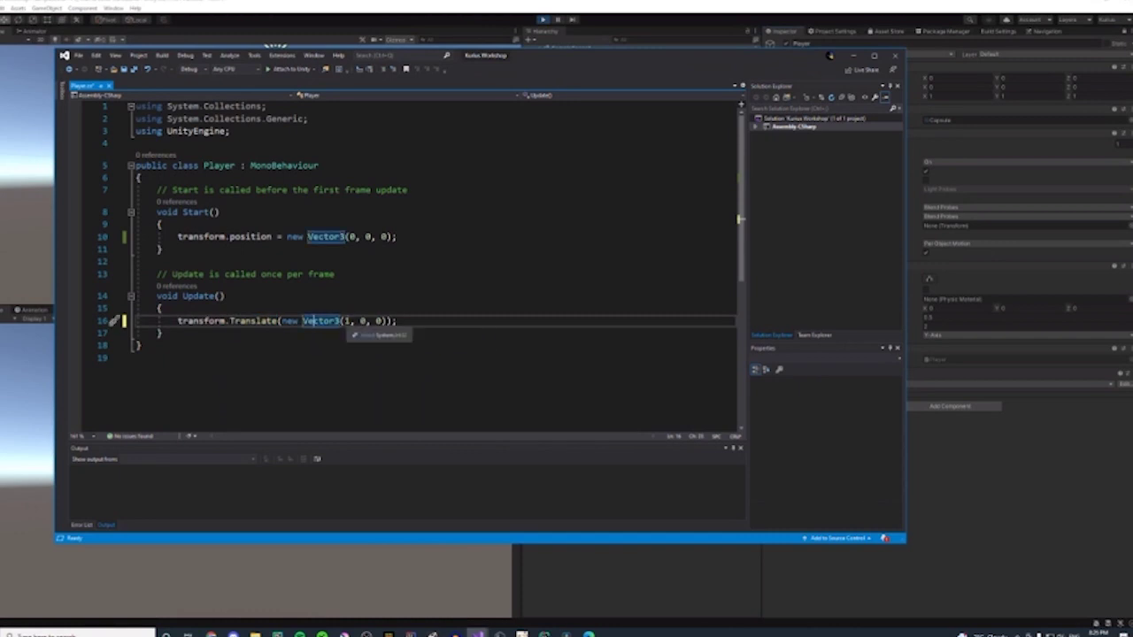
drag(344, 320, 376, 320)
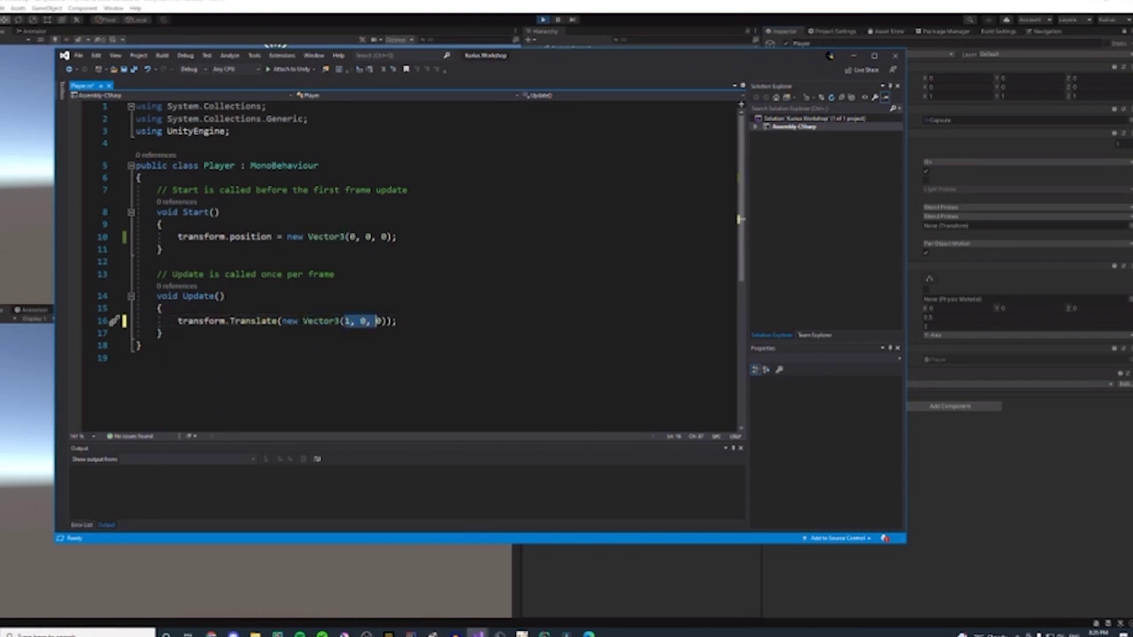
click(376, 321)
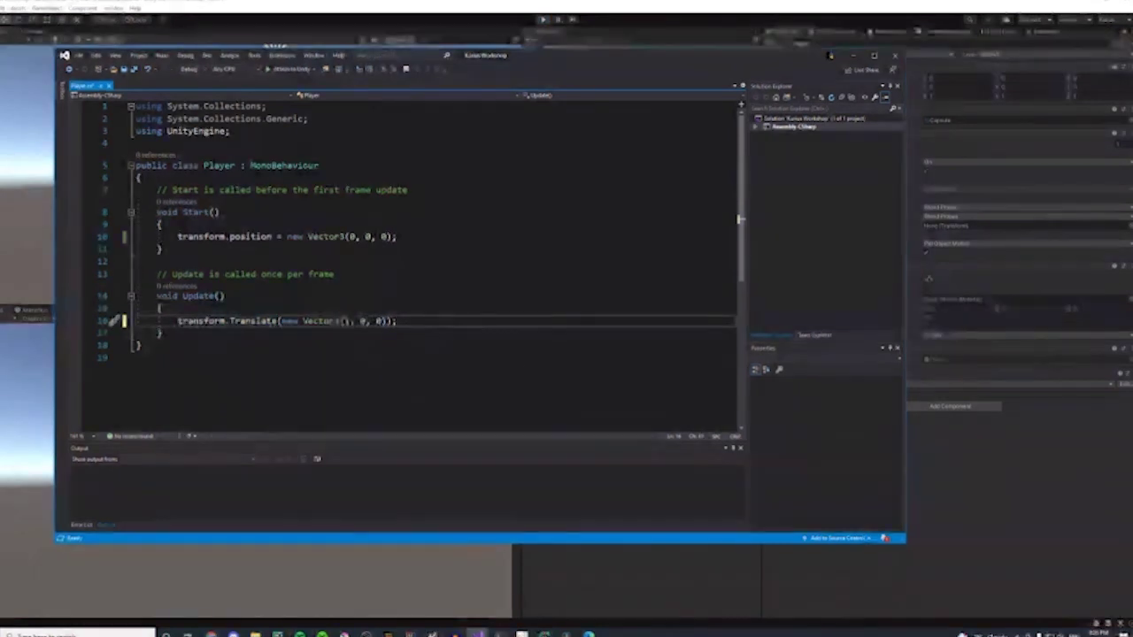
double_click(345, 321)
drag(360, 320, 381, 323)
click(382, 323)
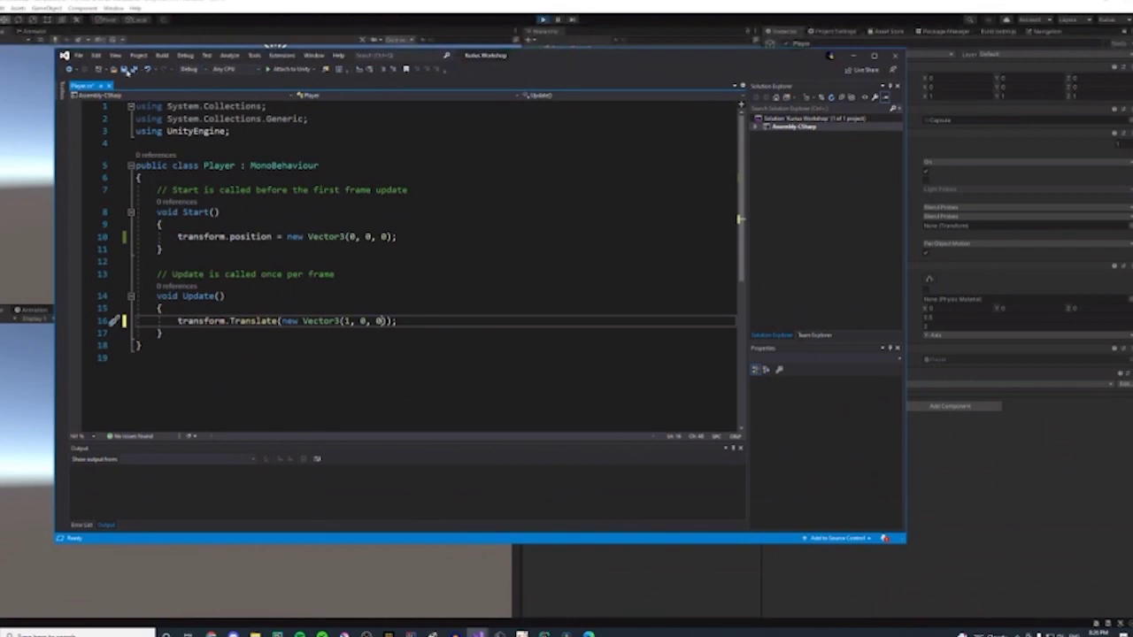
- Save the Player script, switch to Unity and test the Player's movement with a fresh play-mode run that is stopped again
key(ctrl+s)
click(852, 55)
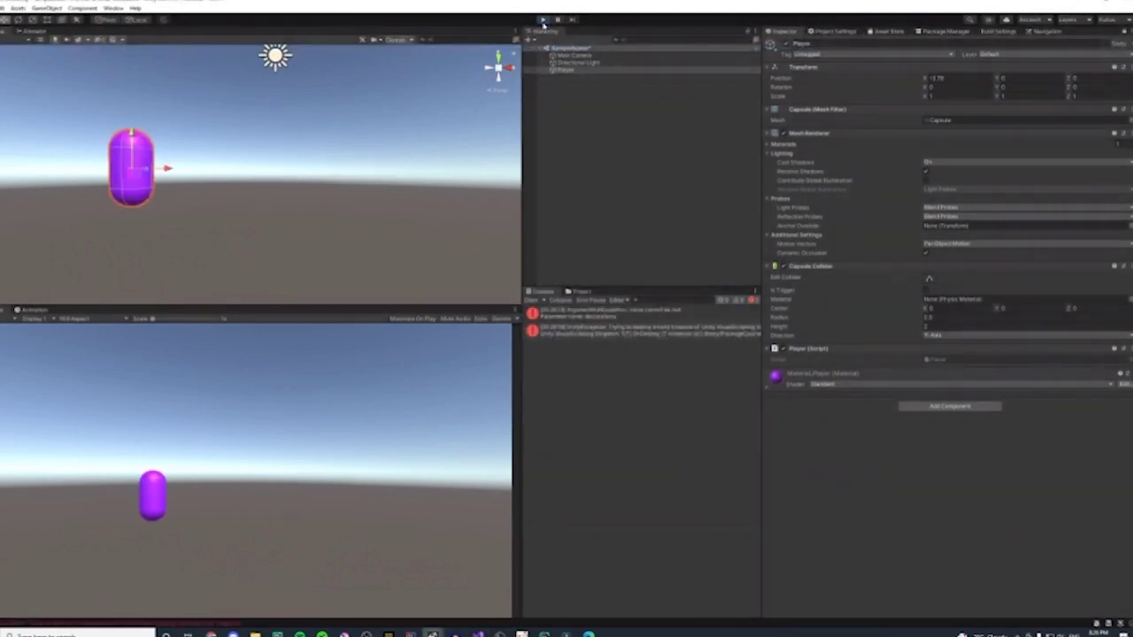
click(544, 19)
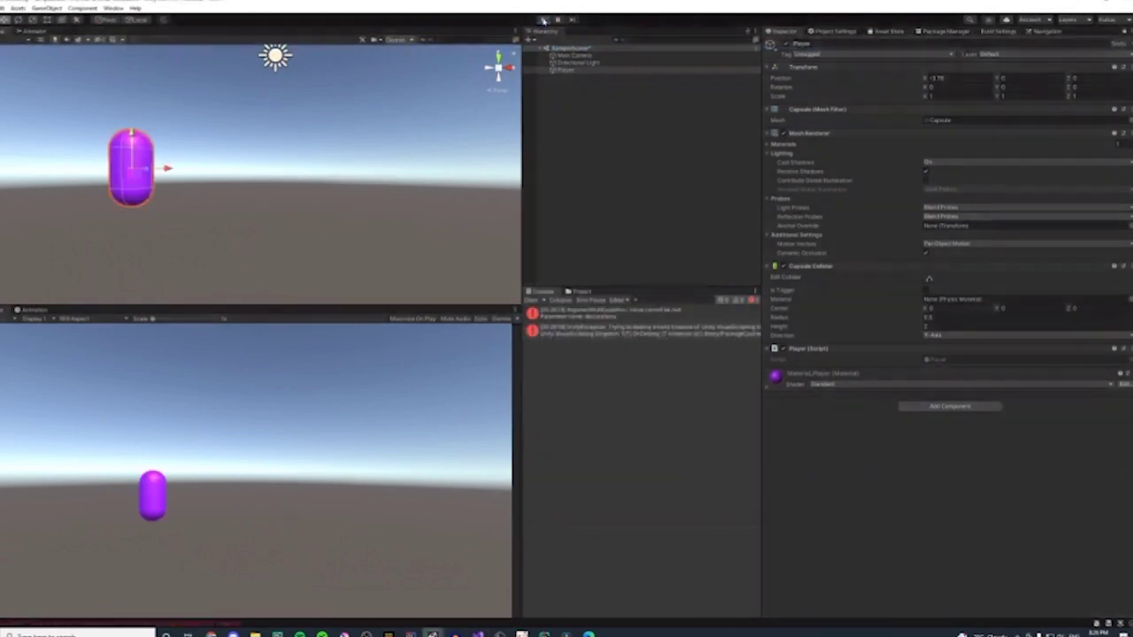
click(544, 19)
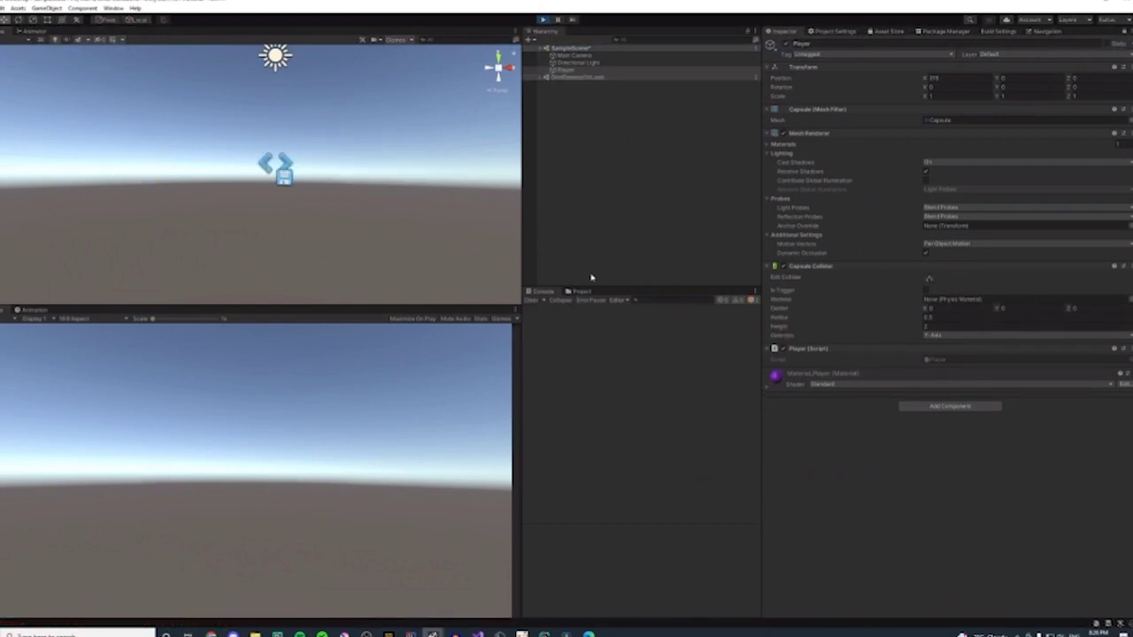
click(543, 19)
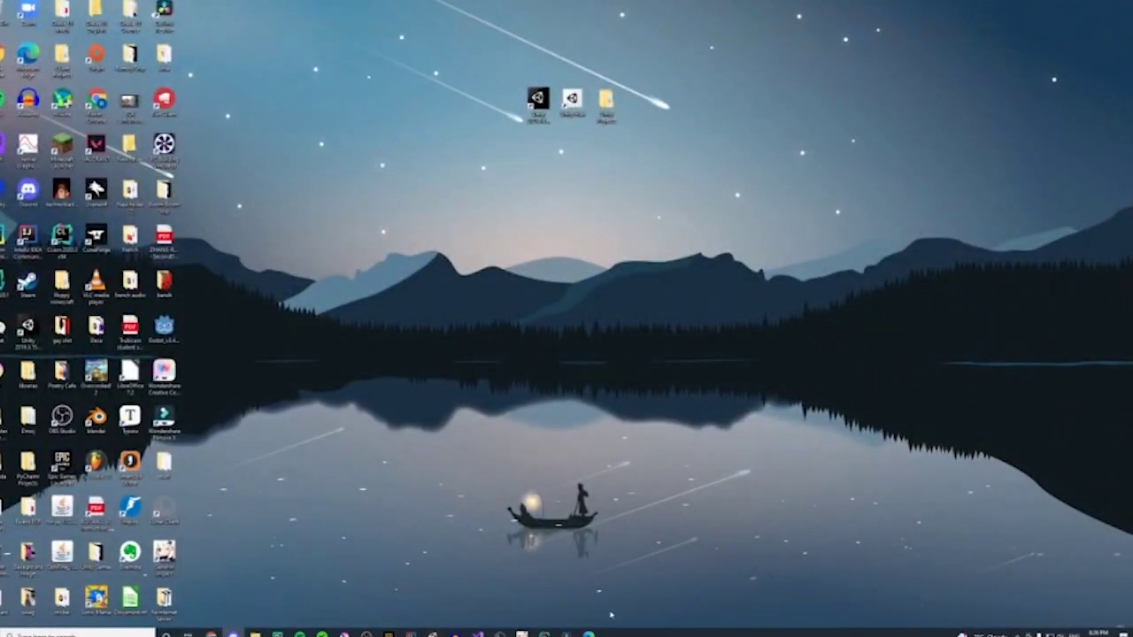
- Return to the Player script in Visual Studio and change the Translate call's argument in Update to Vector3.right
click(455, 618)
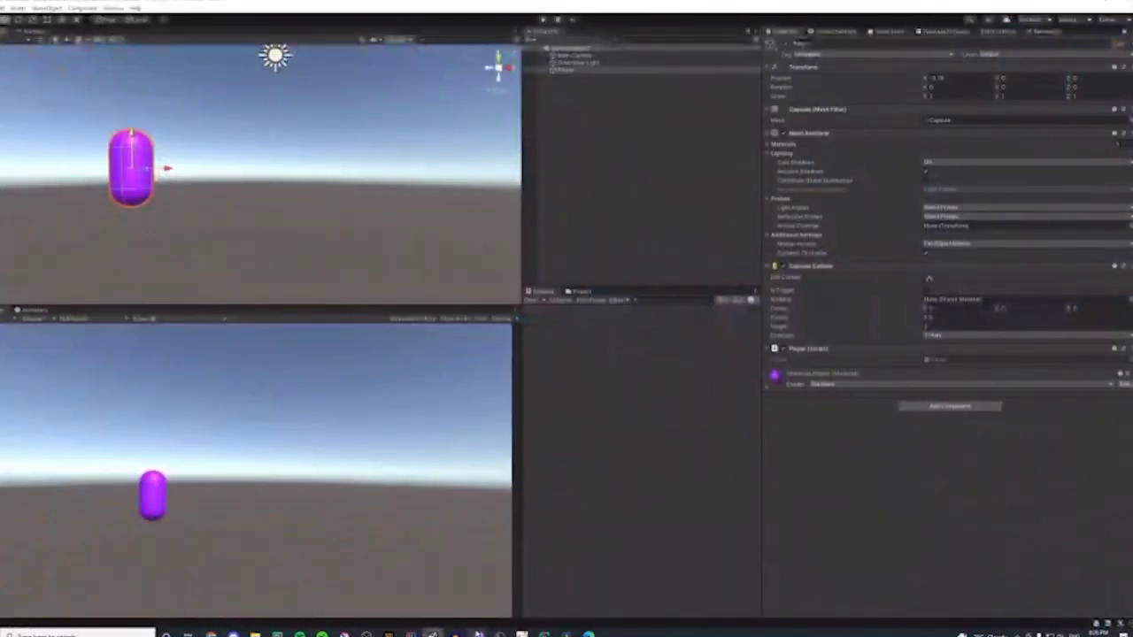
mouse_move(478, 634)
click(525, 589)
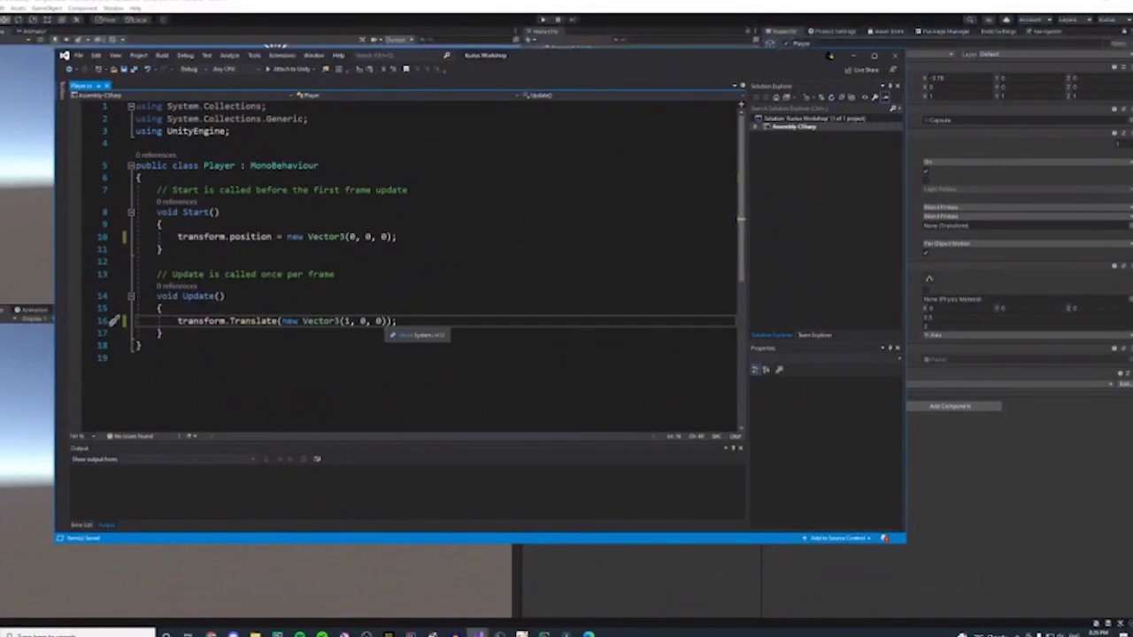
drag(382, 320, 344, 321)
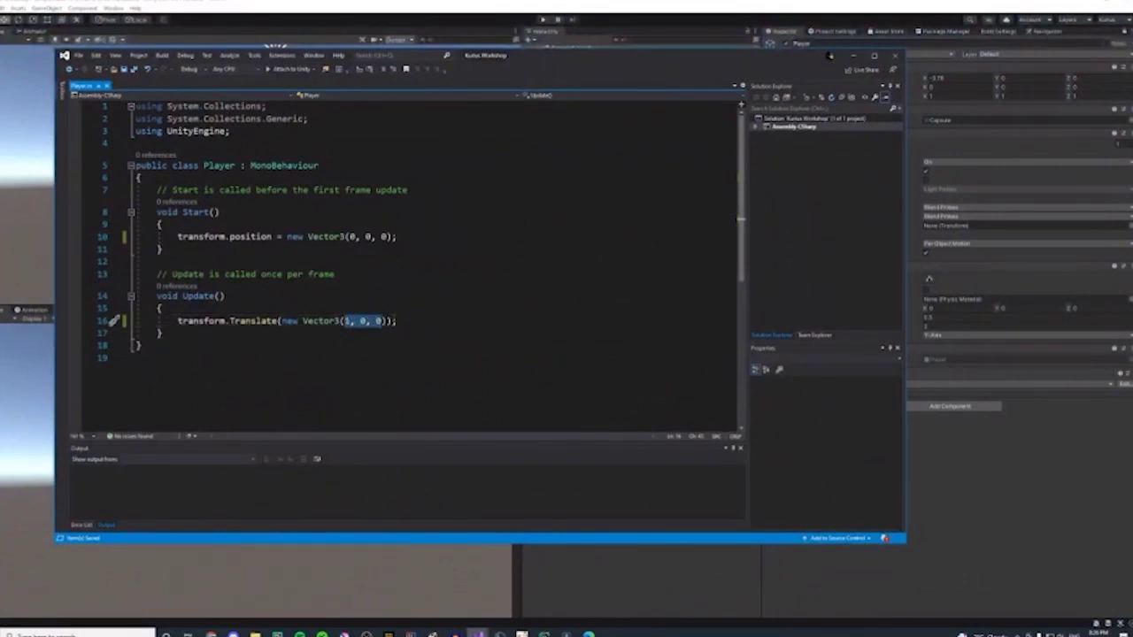
click(385, 320)
drag(390, 321, 341, 327)
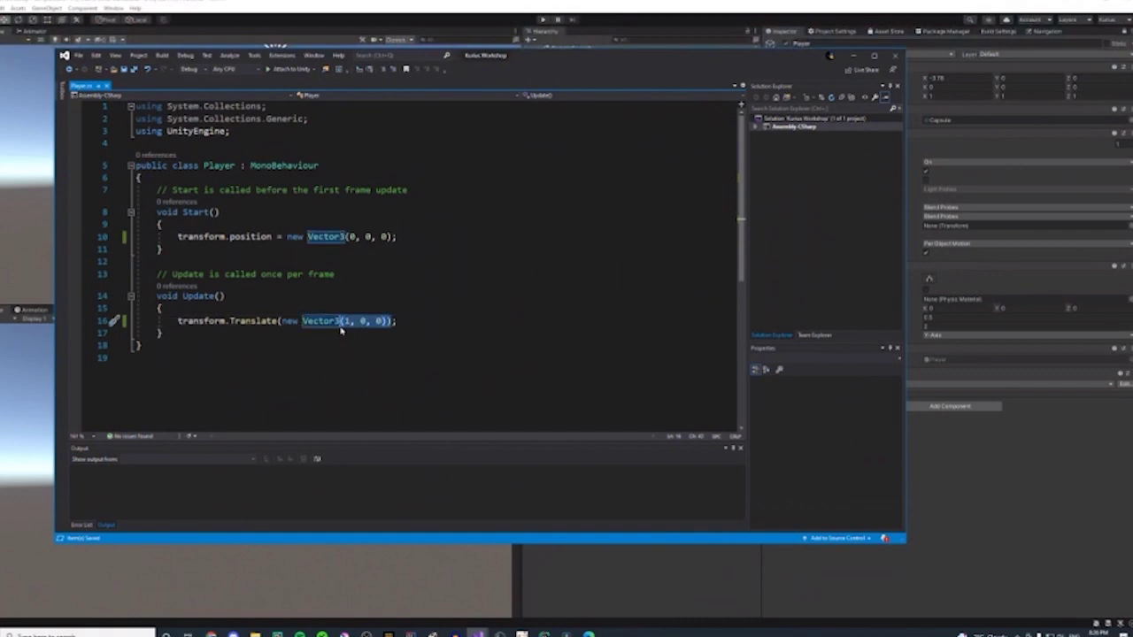
text(Vector3.right)
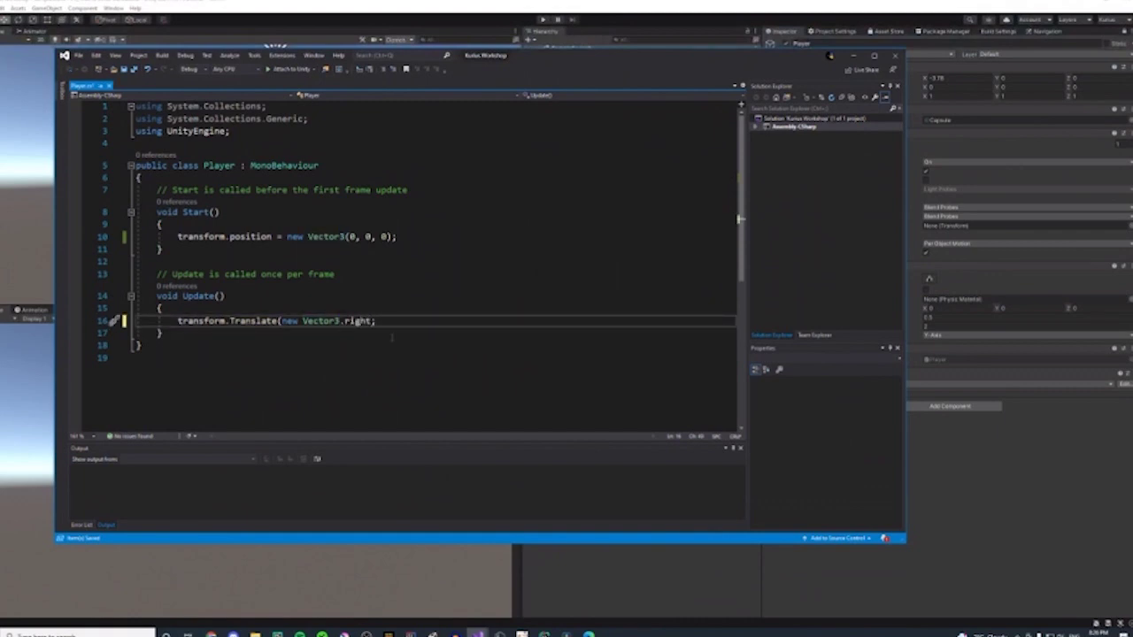
text();)
mouse_move(357, 322)
double_click(289, 322)
key(Delete)
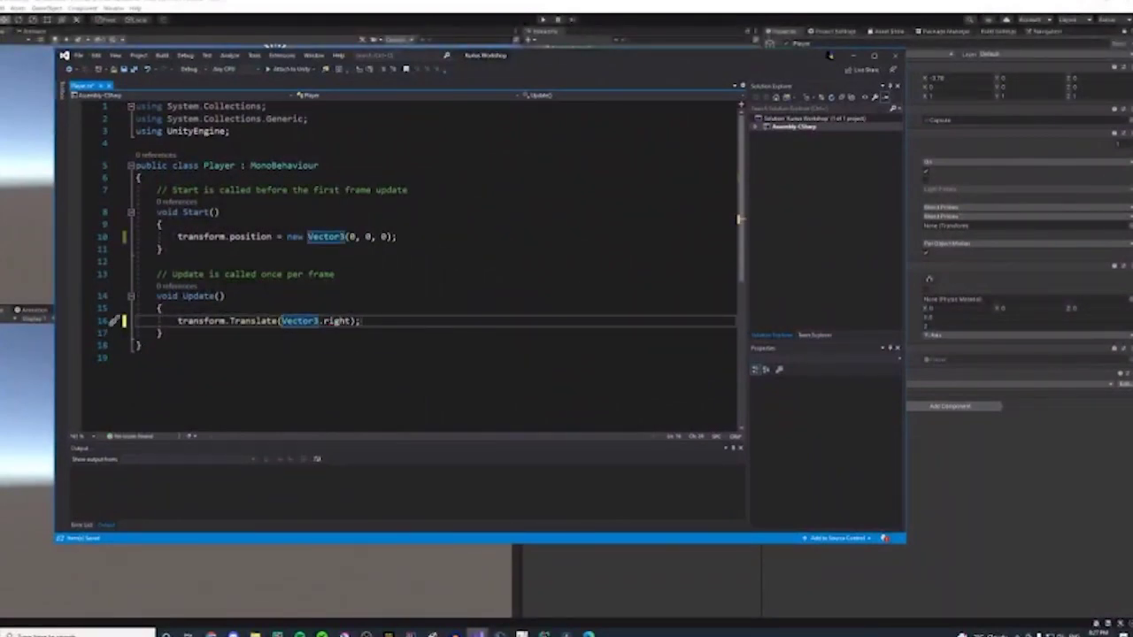
click(348, 322)
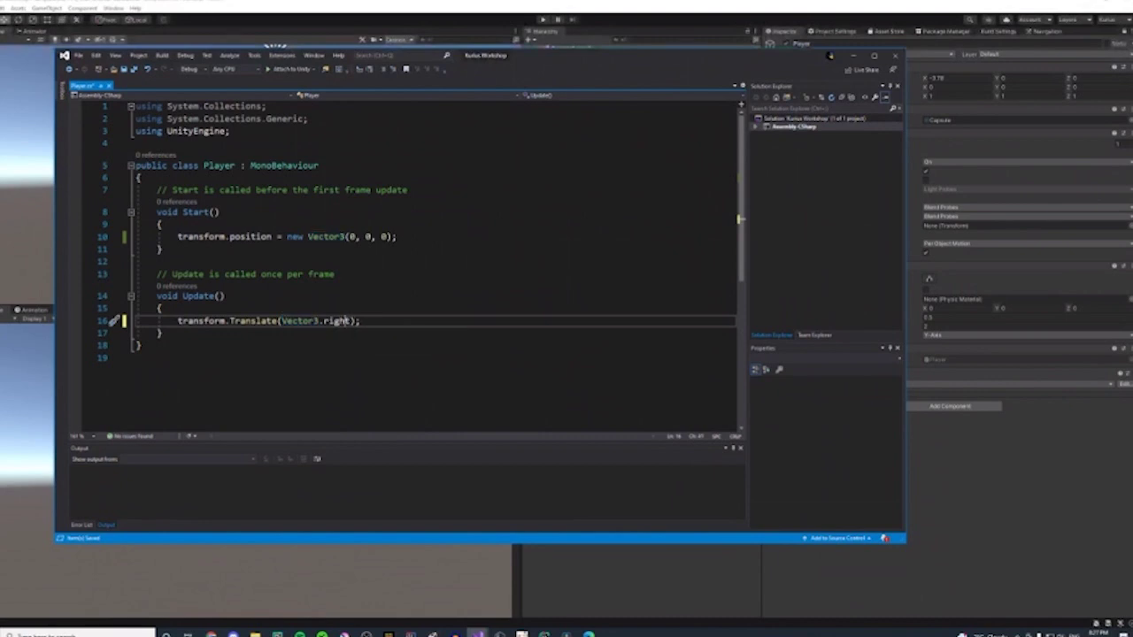
click(361, 321)
- Switch to Unity, run the scene to test the Vector3.right movement and stop play mode
click(12, 155)
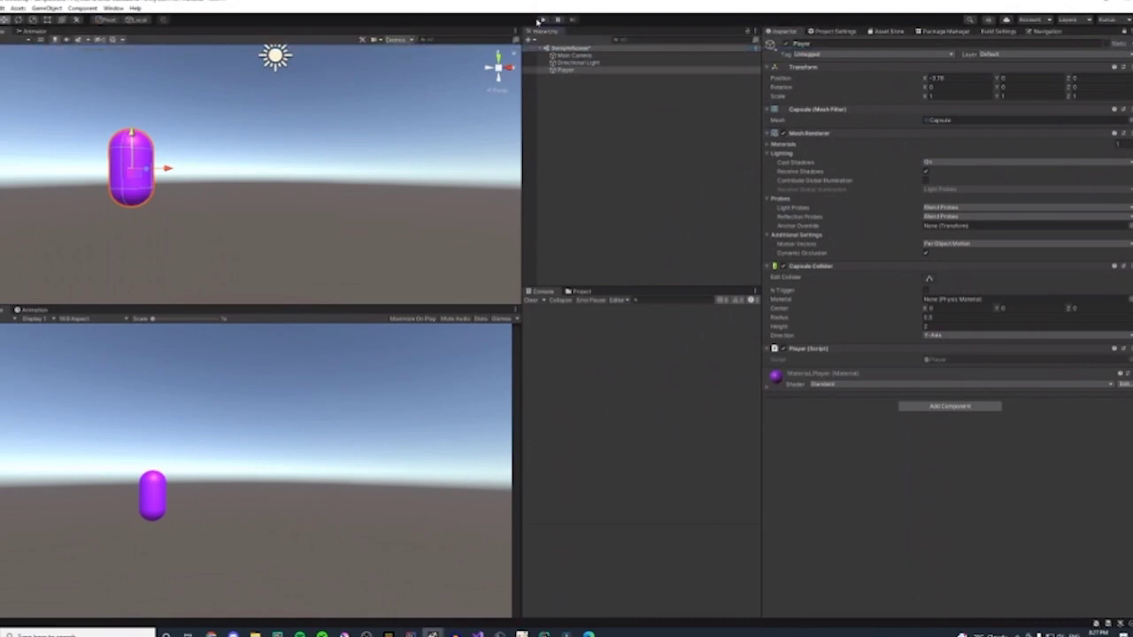
click(543, 19)
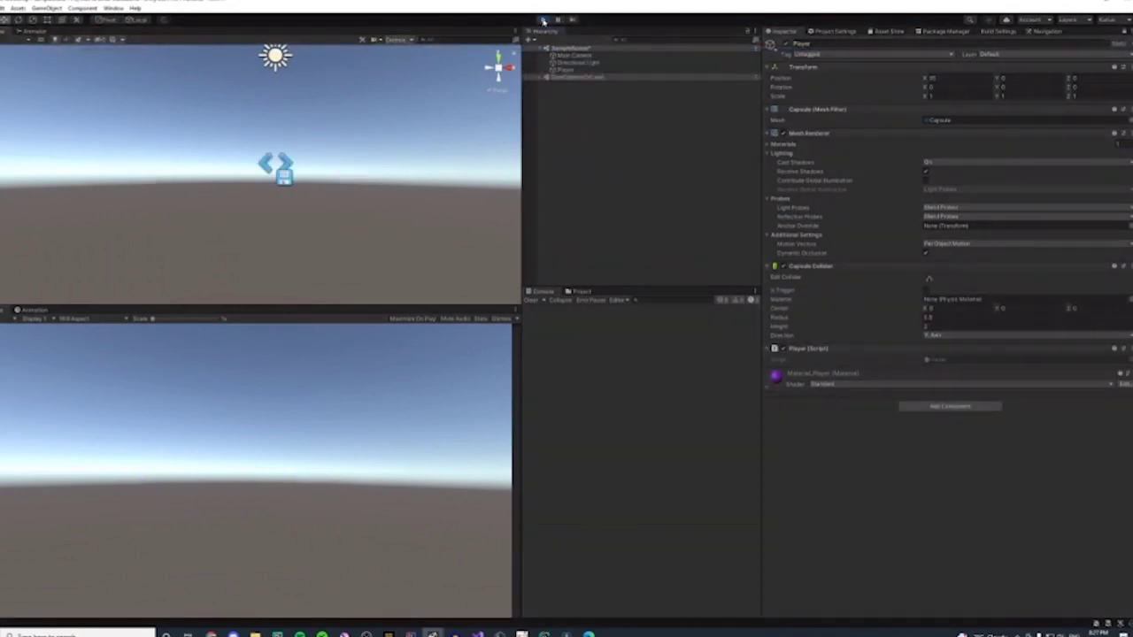
click(543, 19)
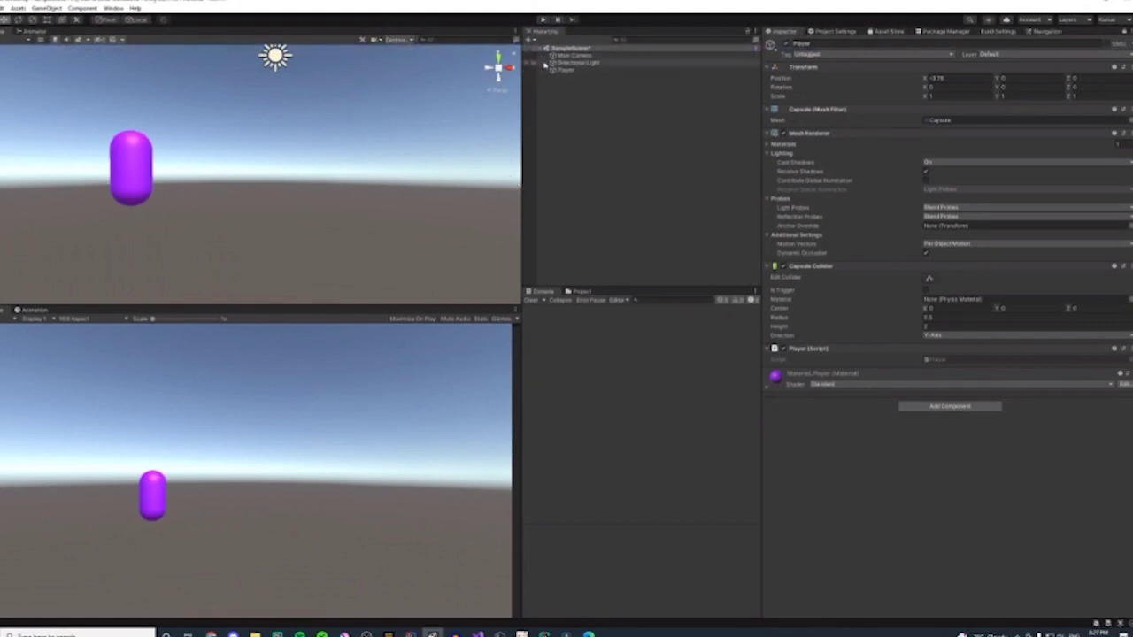
- Return to the Player script in Visual Studio, multiply Vector3.right by Time.deltaTime in the Translate call and save
click(1088, 2)
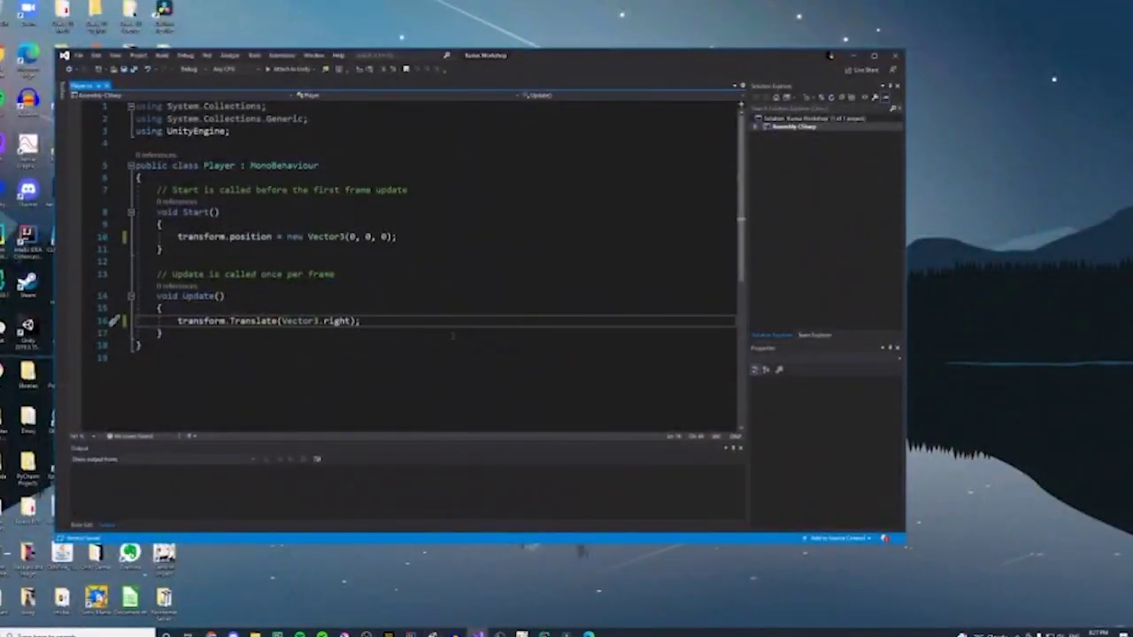
key(Left)
key(Left)
key(ctrl+shift+Left)
key(Right)
text(* Time)
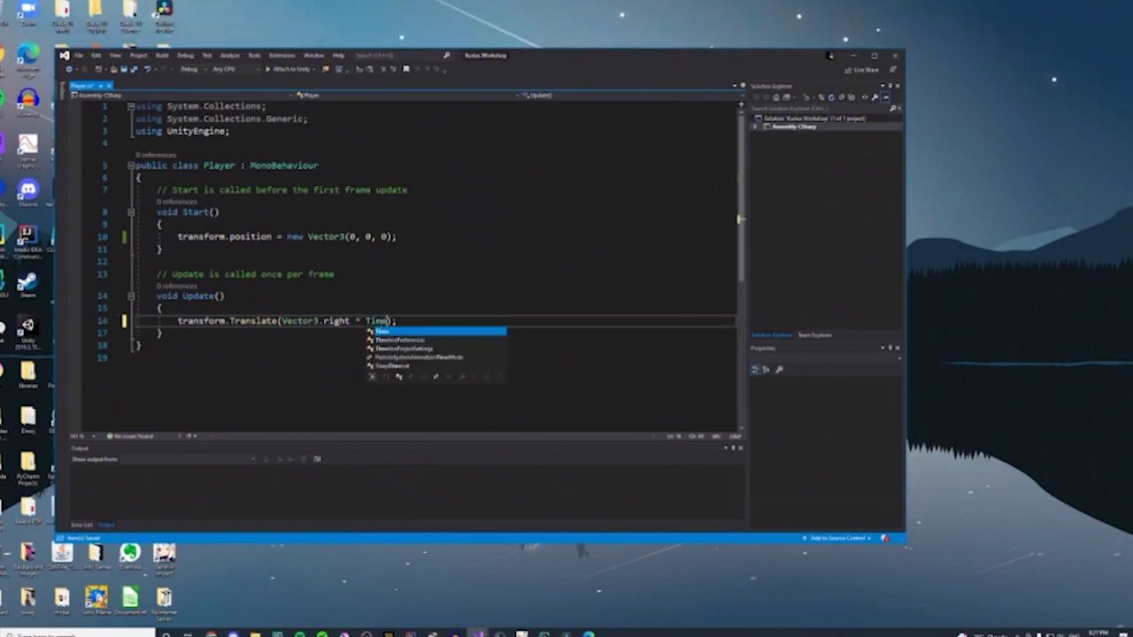
text(.deltaTime)
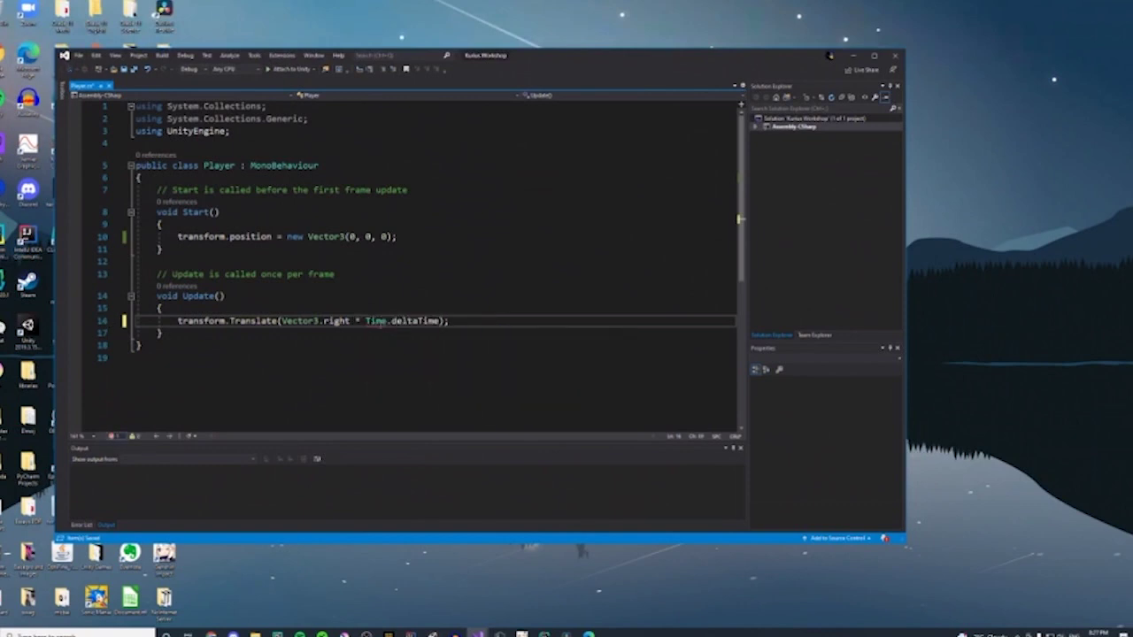
key(Down)
click(449, 321)
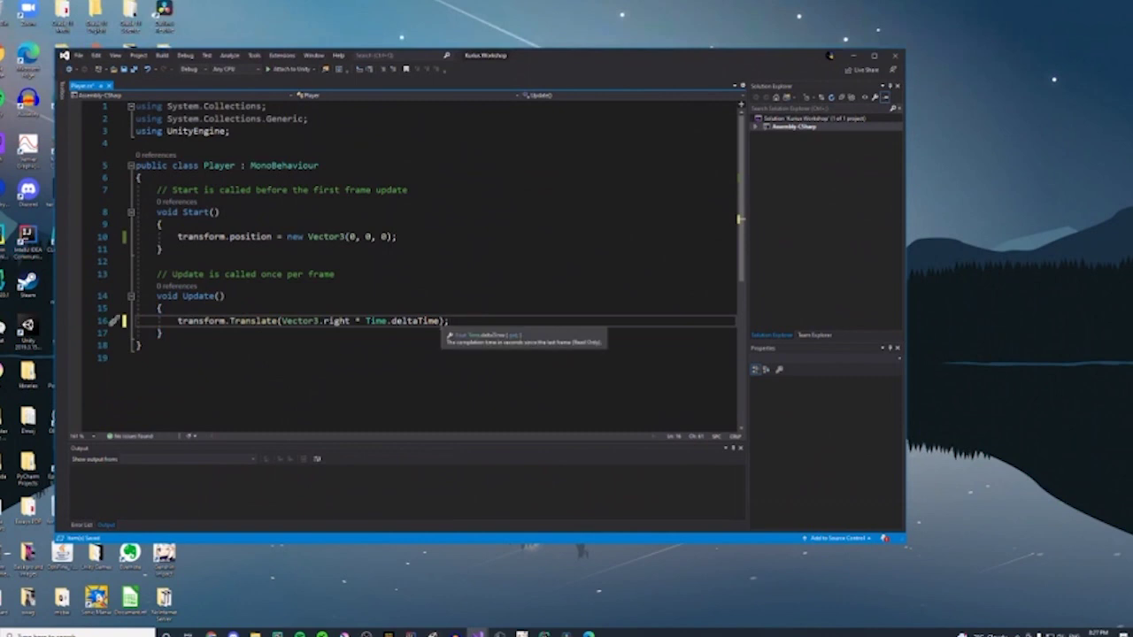
mouse_move(365, 321)
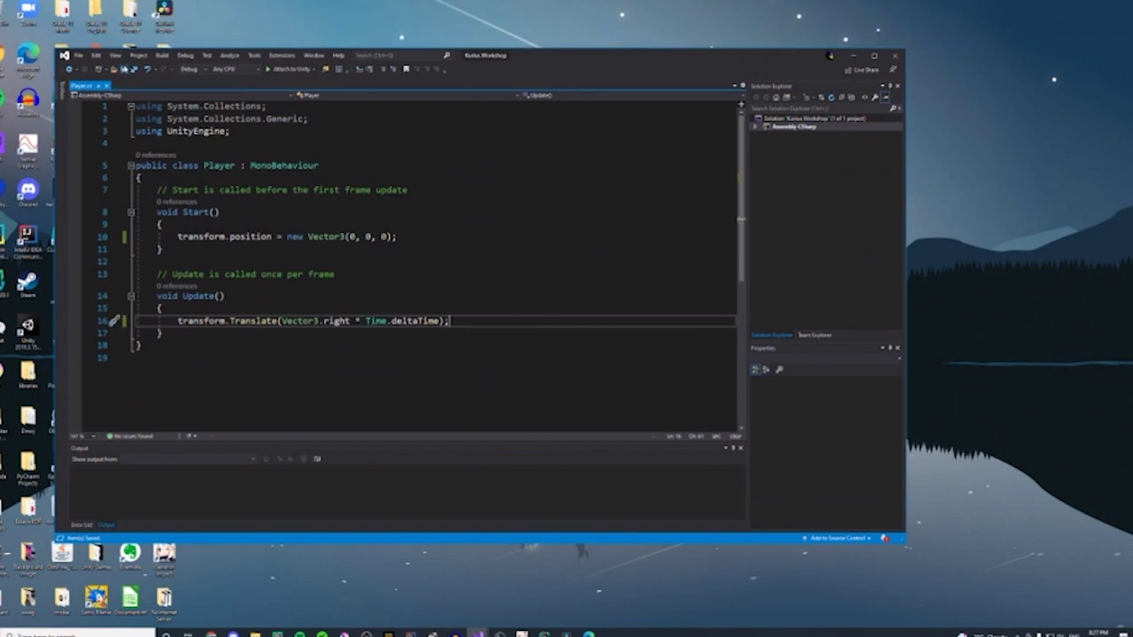
- Switch to Unity, run the scene to test the Time.deltaTime movement and stop play mode
click(432, 633)
click(487, 600)
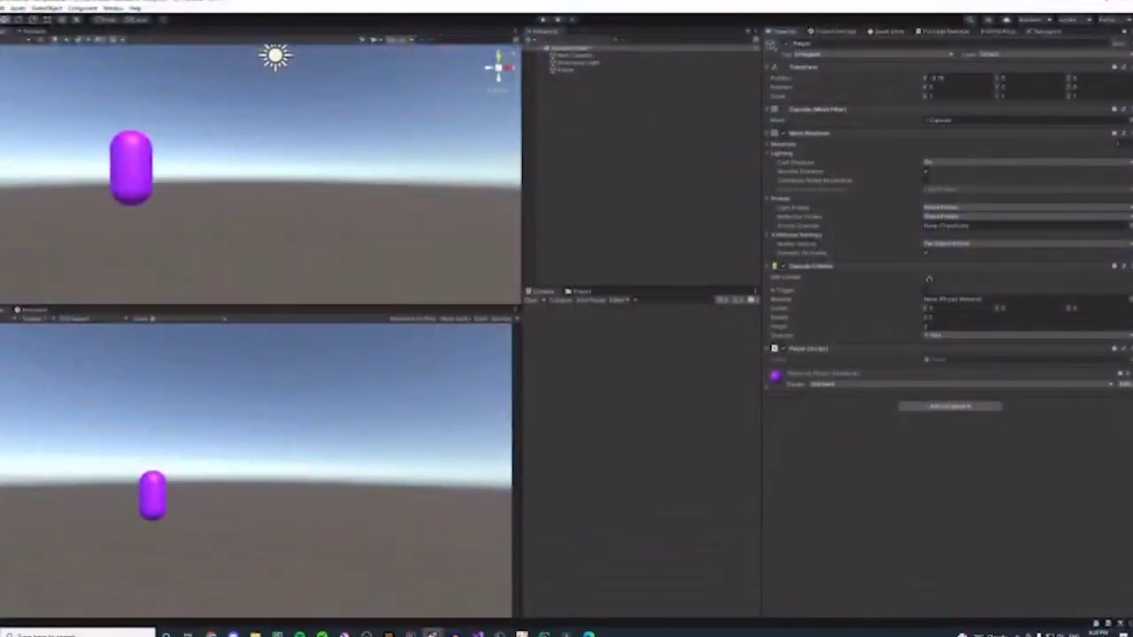
click(542, 20)
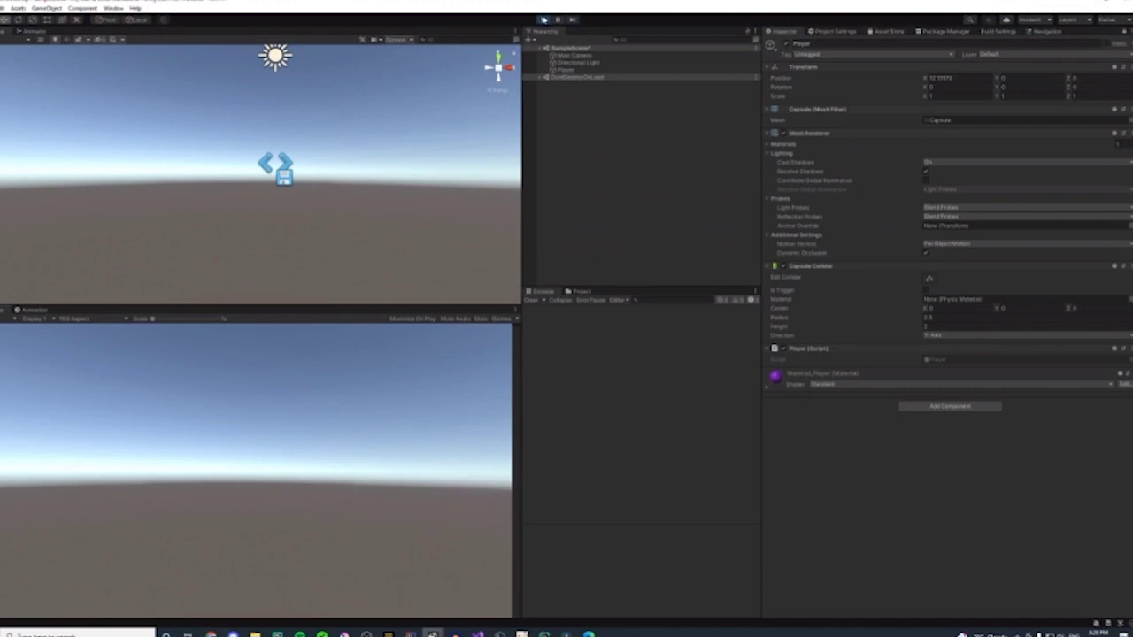
click(543, 19)
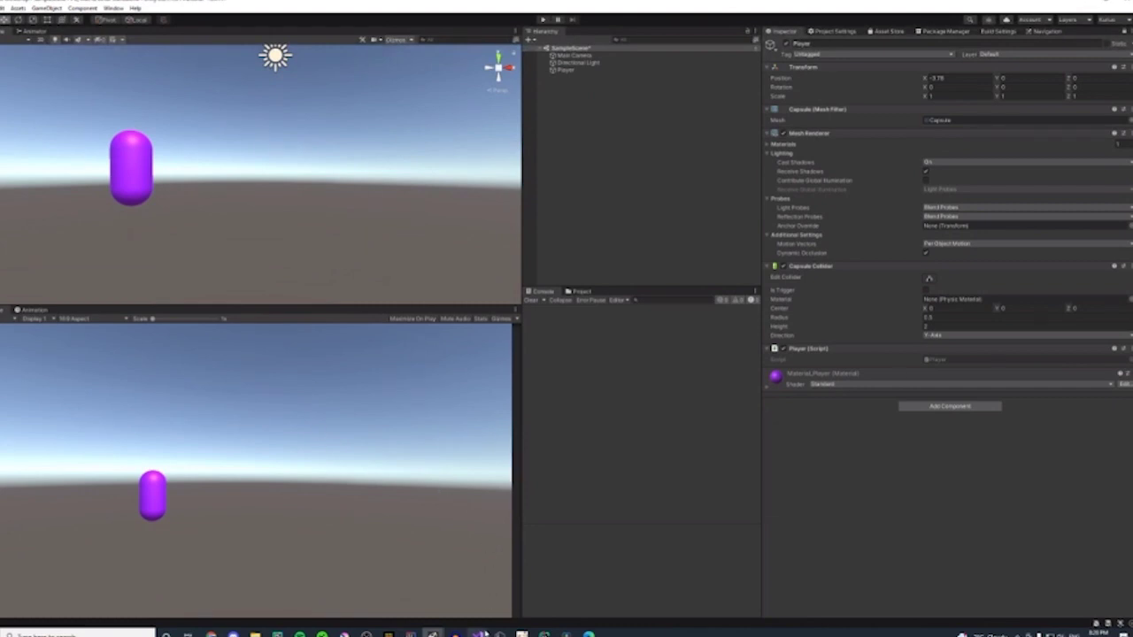
- Return to the Player script in Visual Studio, multiply the Translate argument by 5 after Time.deltaTime and save
mouse_move(476, 632)
click(526, 586)
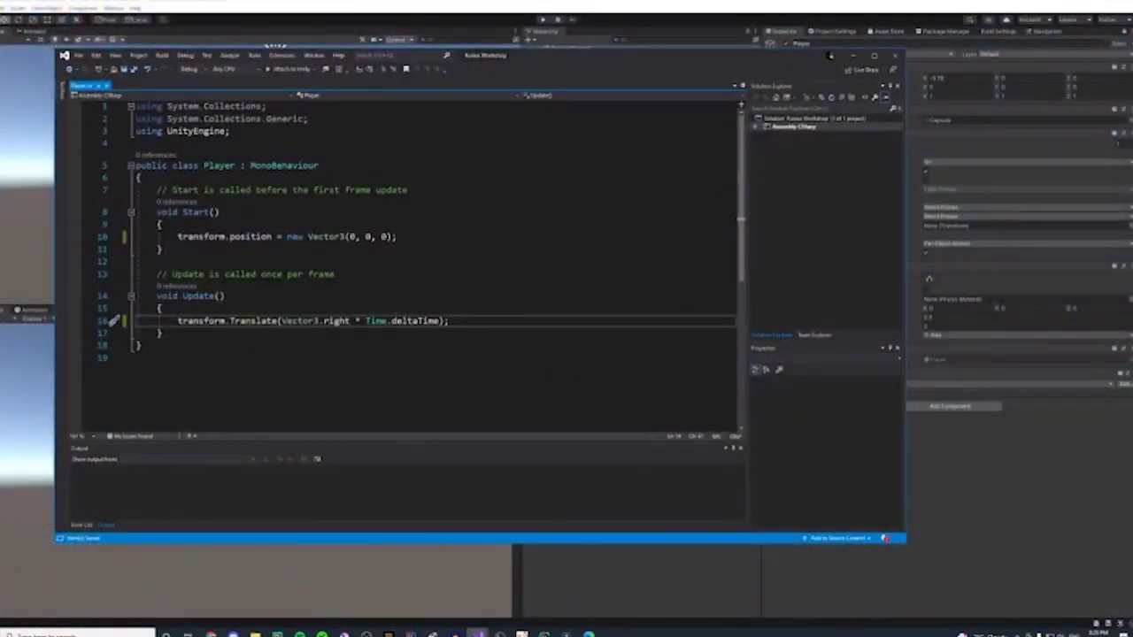
click(309, 321)
click(378, 321)
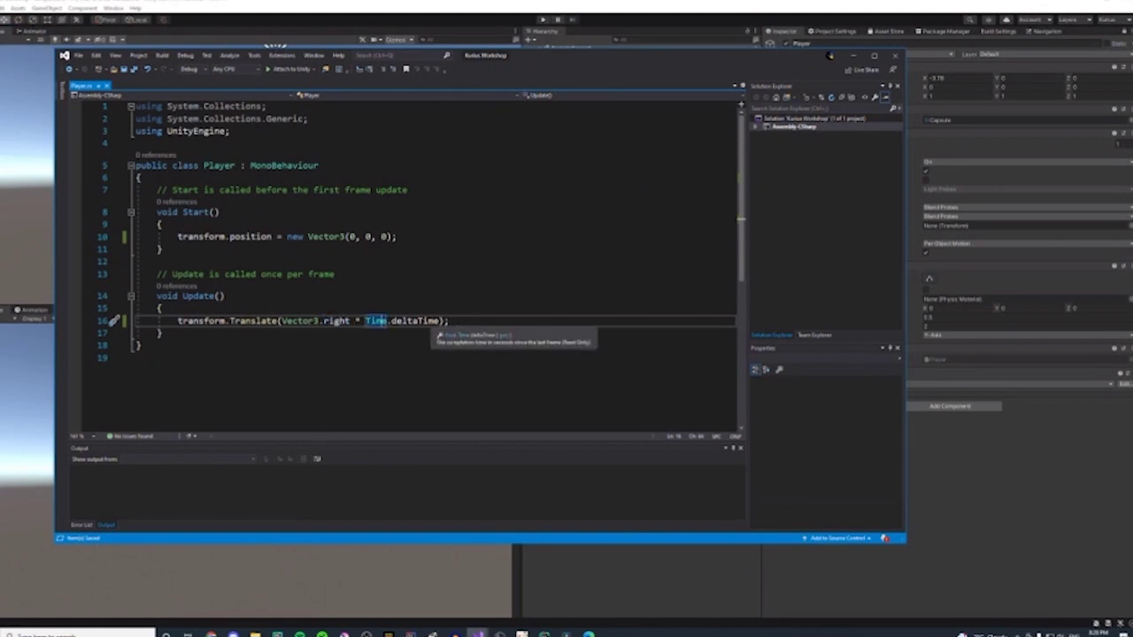
mouse_move(415, 321)
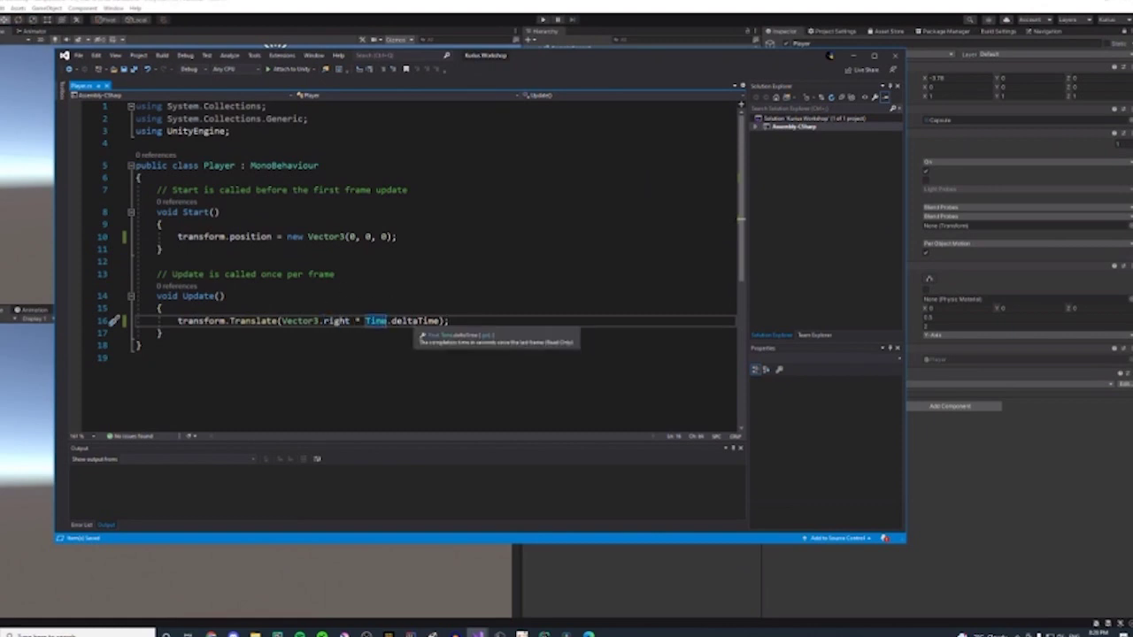
double_click(416, 320)
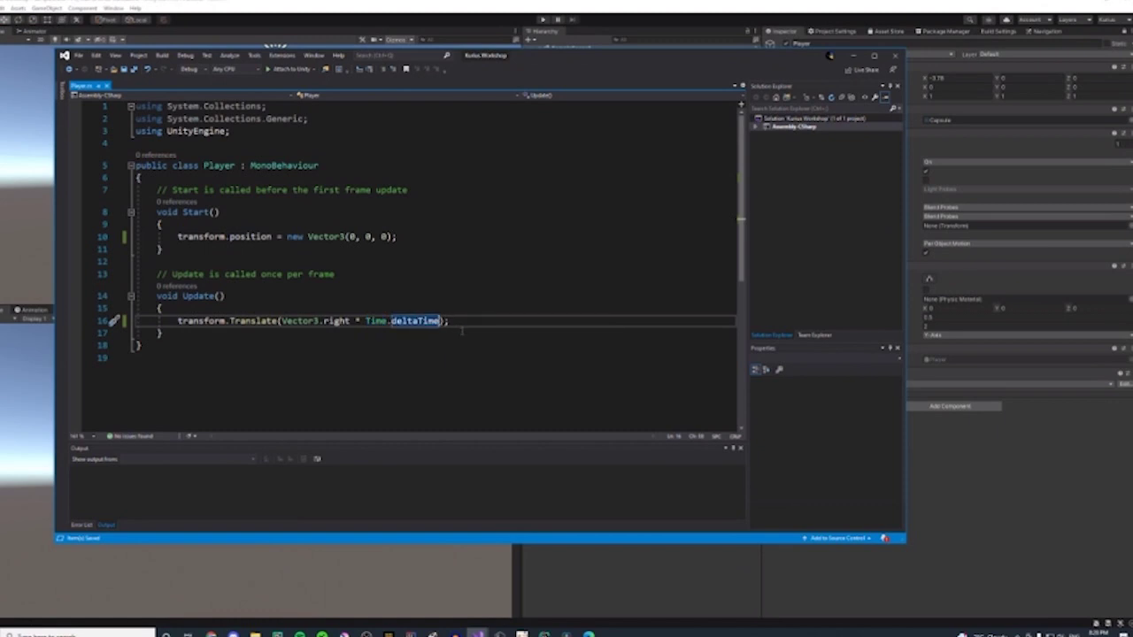
key(Right)
text(*)
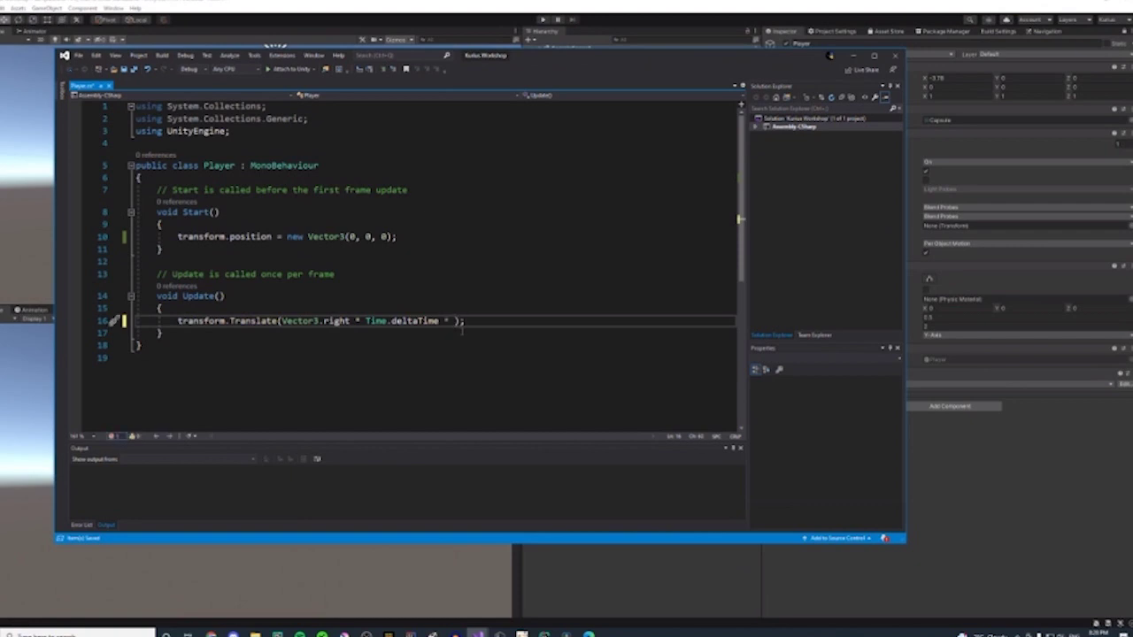
text(5)
click(122, 70)
- Switch to Unity and test the Player's movement with the factor of 5 in two play-mode runs, stopping each
click(44, 107)
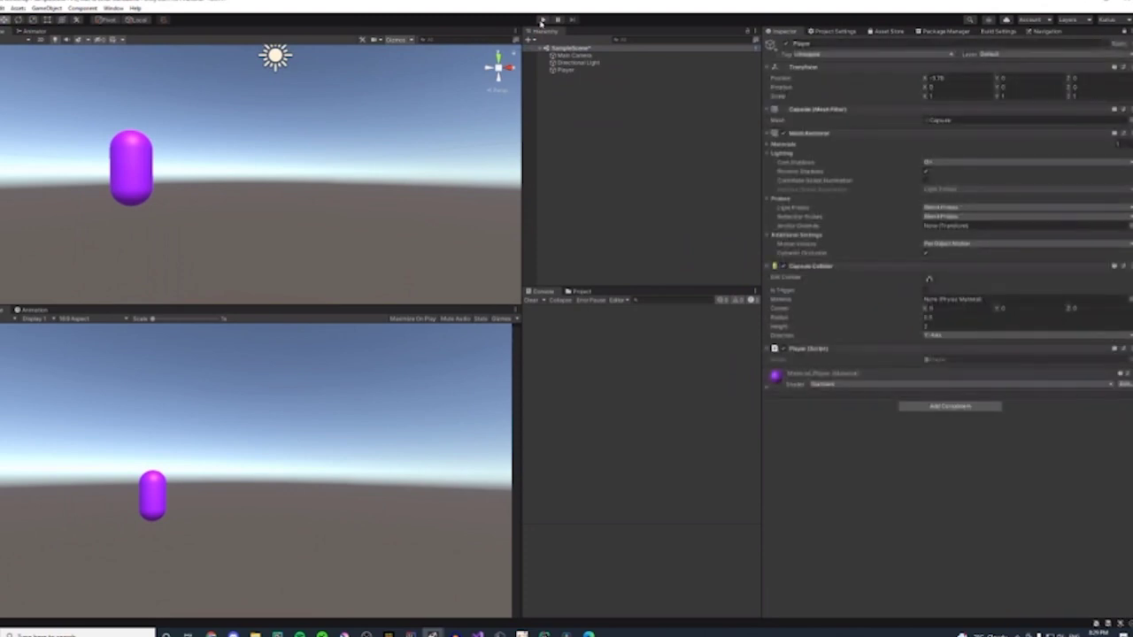
click(542, 20)
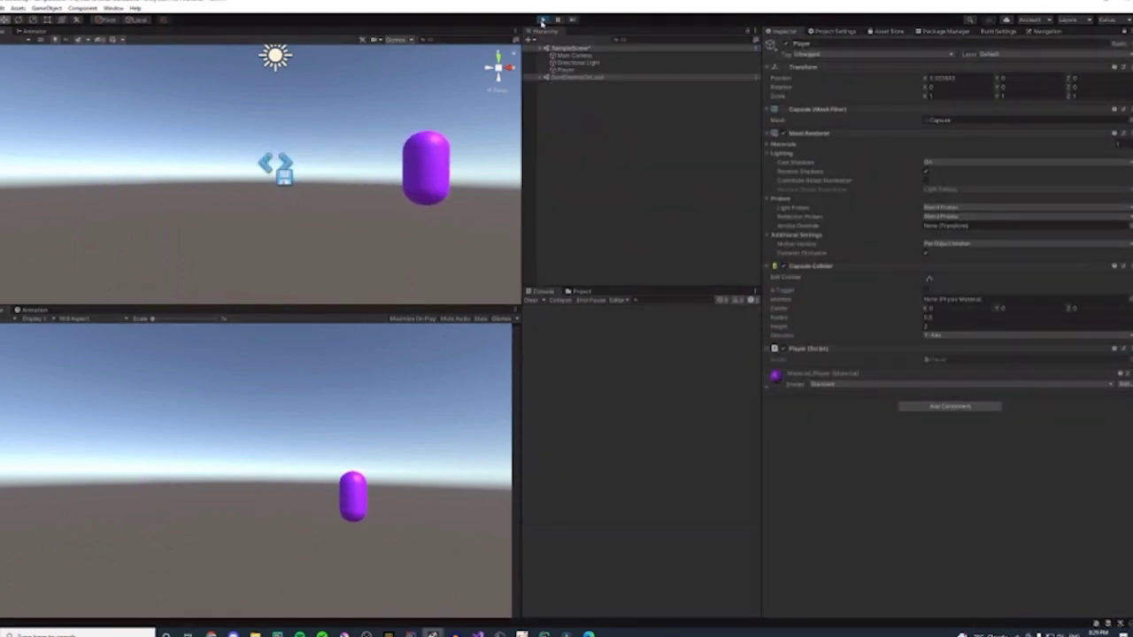
click(542, 19)
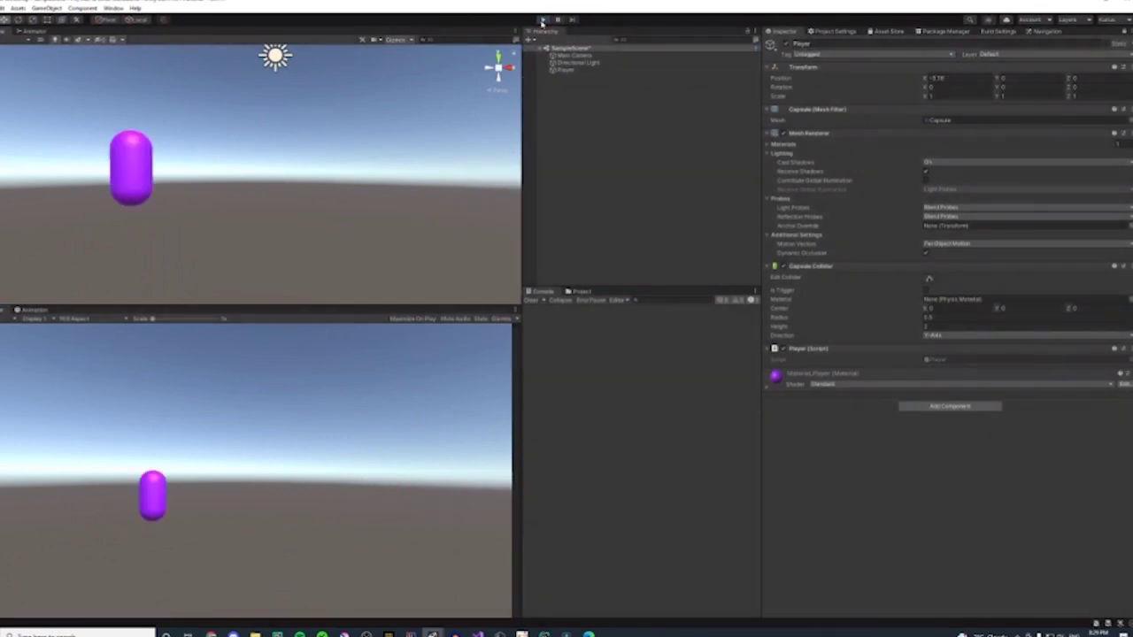
click(543, 19)
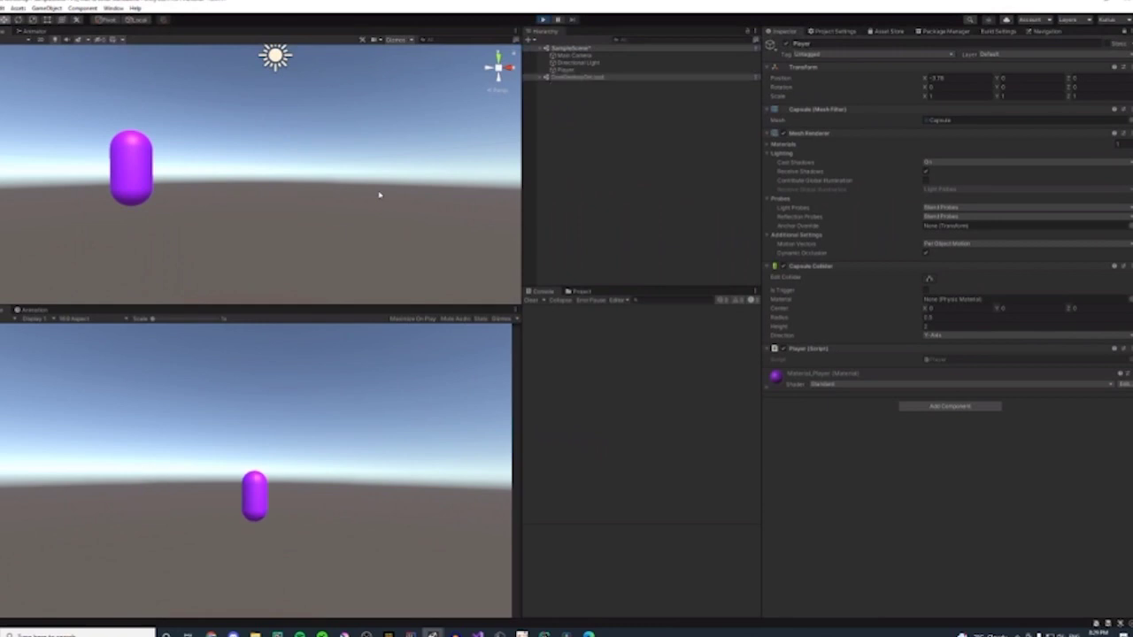
click(543, 19)
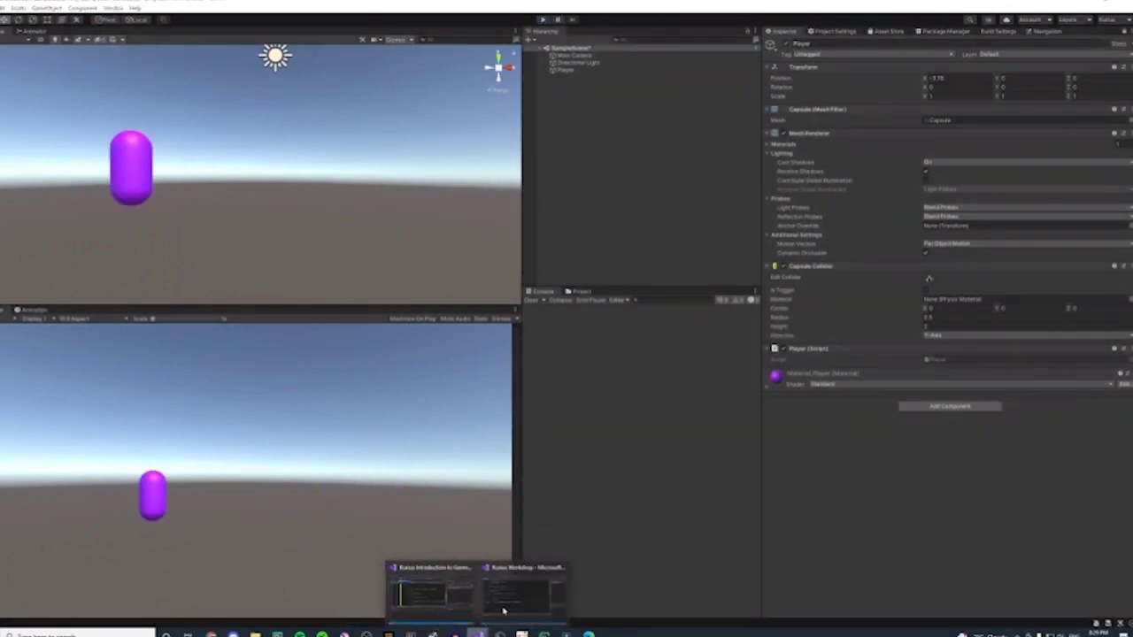
- Return to the Player script in Visual Studio and begin a private field declaration on a new line above the Start comment
click(511, 603)
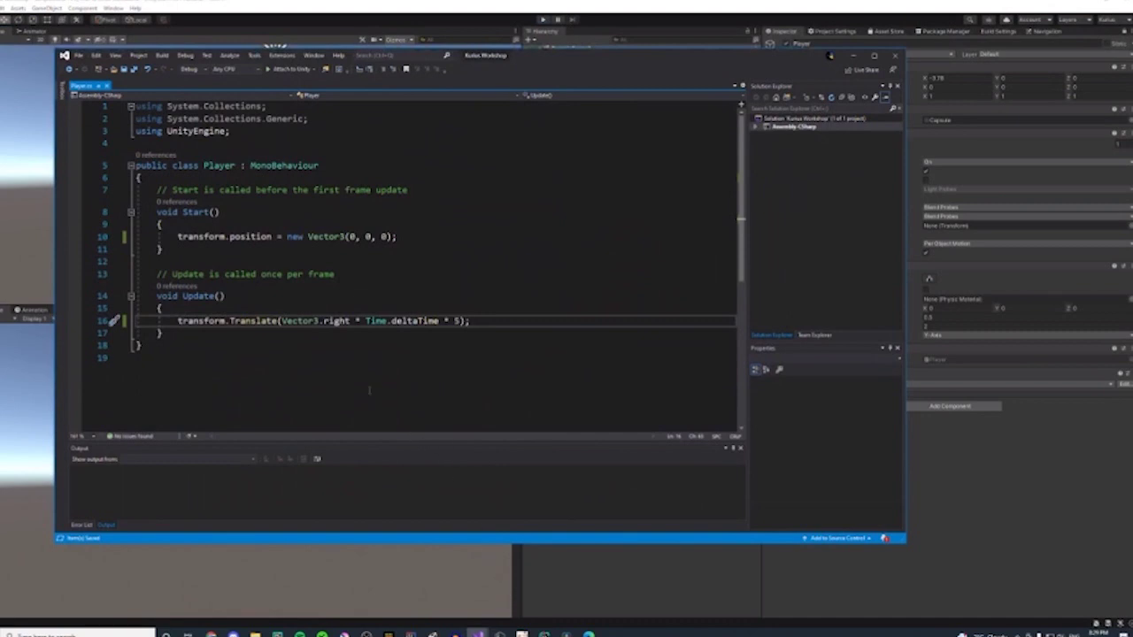
click(244, 181)
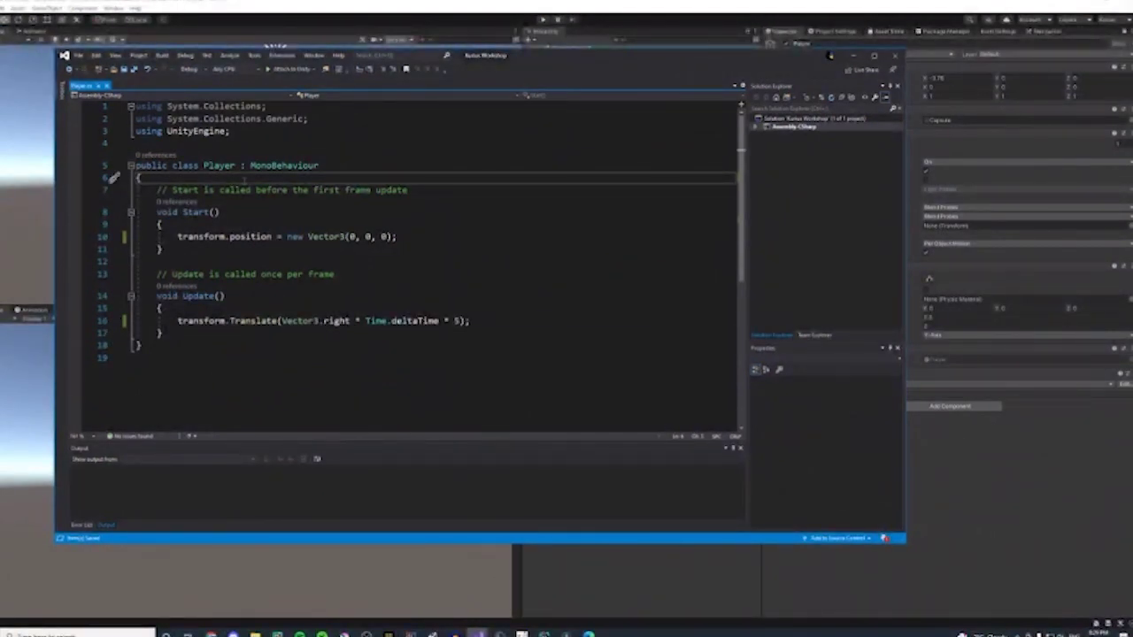
mouse_move(202, 213)
key(Return)
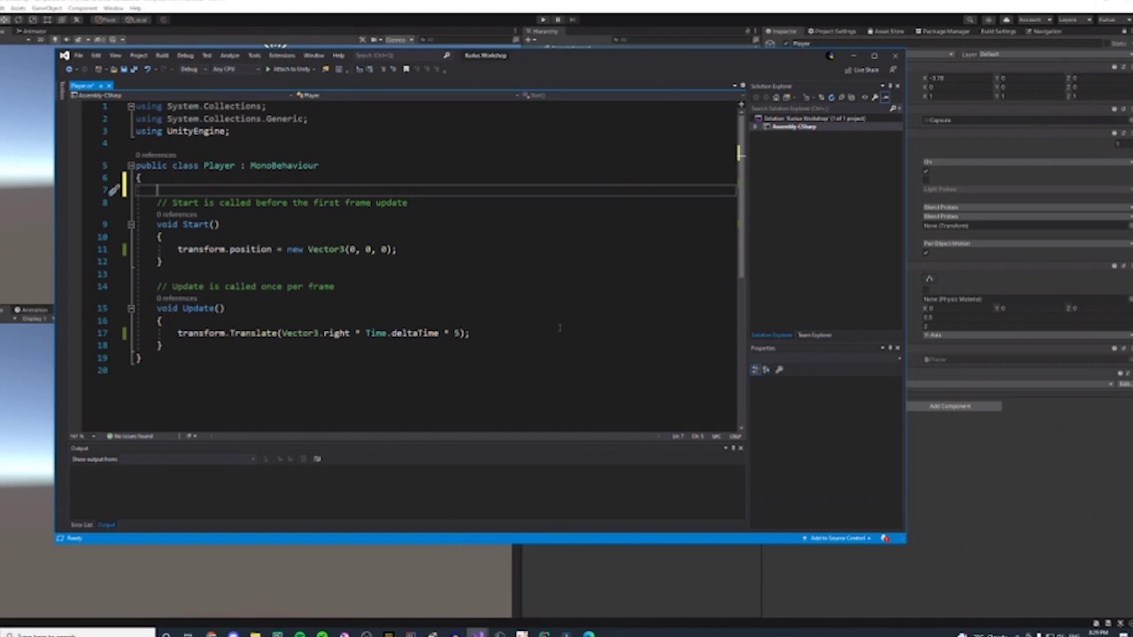
text(pub)
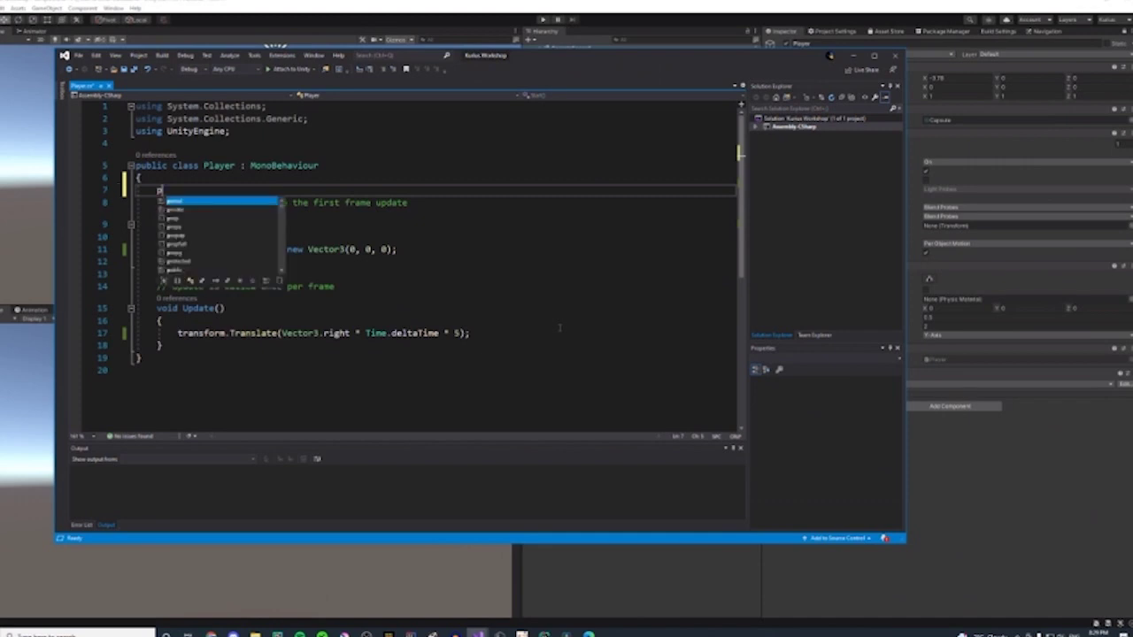
key(BackSpace)
key(BackSpace)
text(raviate)
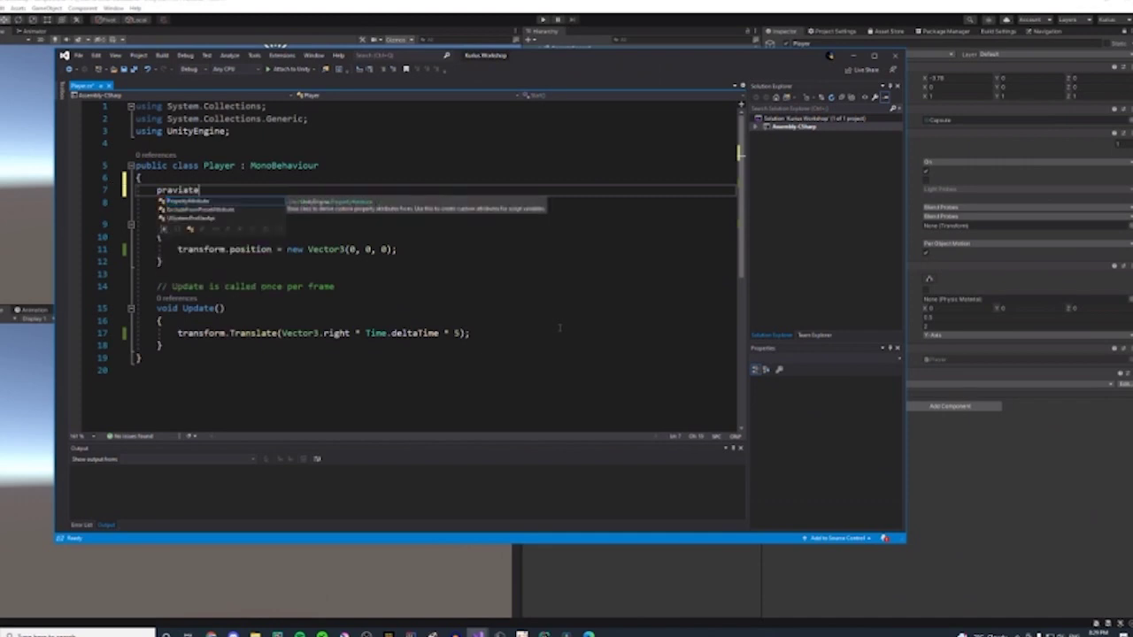
key(BackSpace)
key(BackSpace)
key(BackSpace)
key(BackSpace)
key(BackSpace)
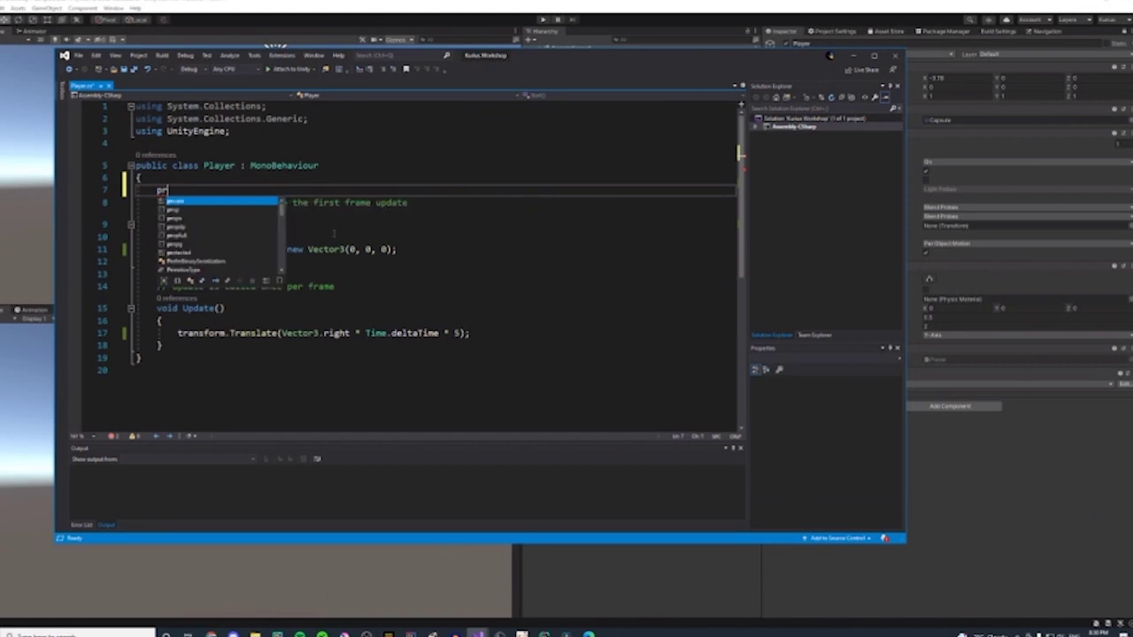
text(ivate)
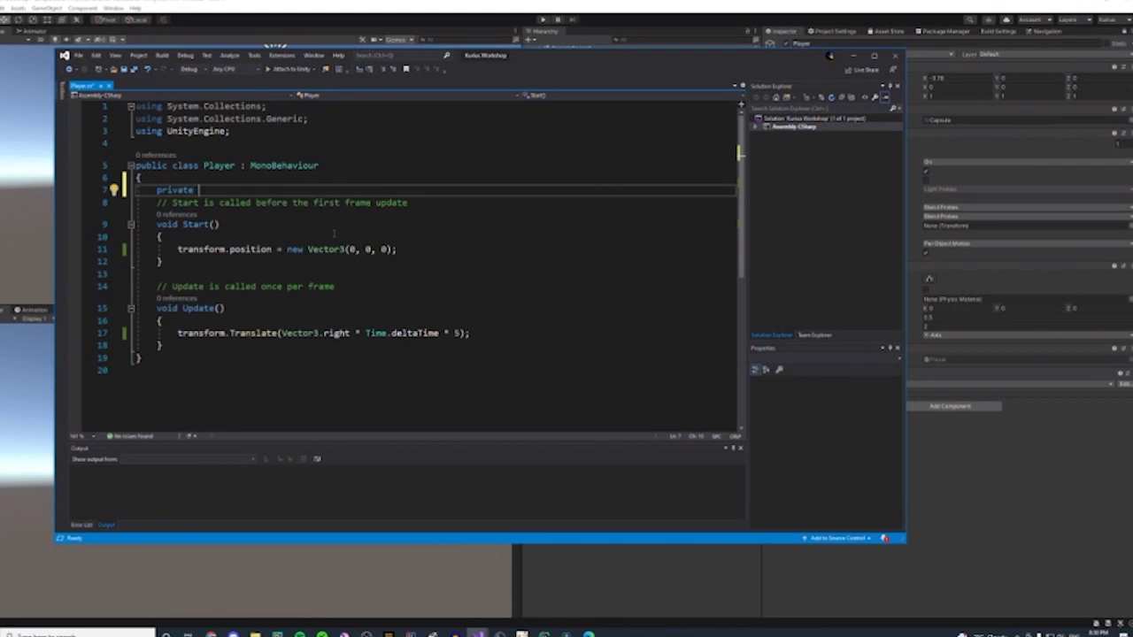
- Complete the private field as float speed = 5.0f; and add a blank line below it
text(float sp)
key(BackSpace)
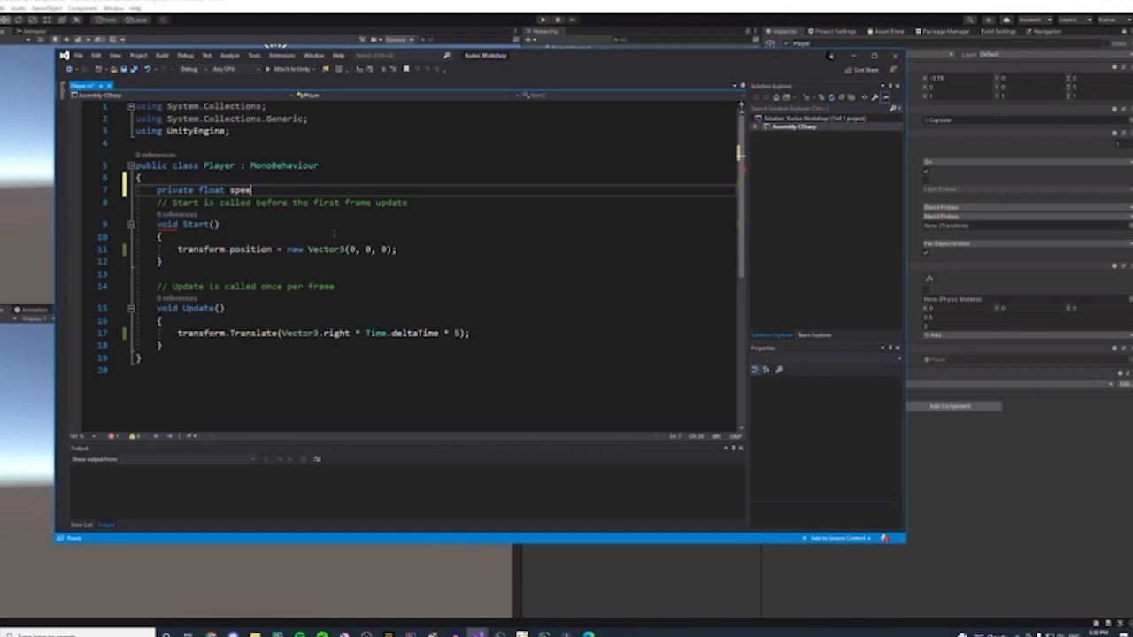
text(d =)
text(5f)
key(BackSpace)
text(.0f)
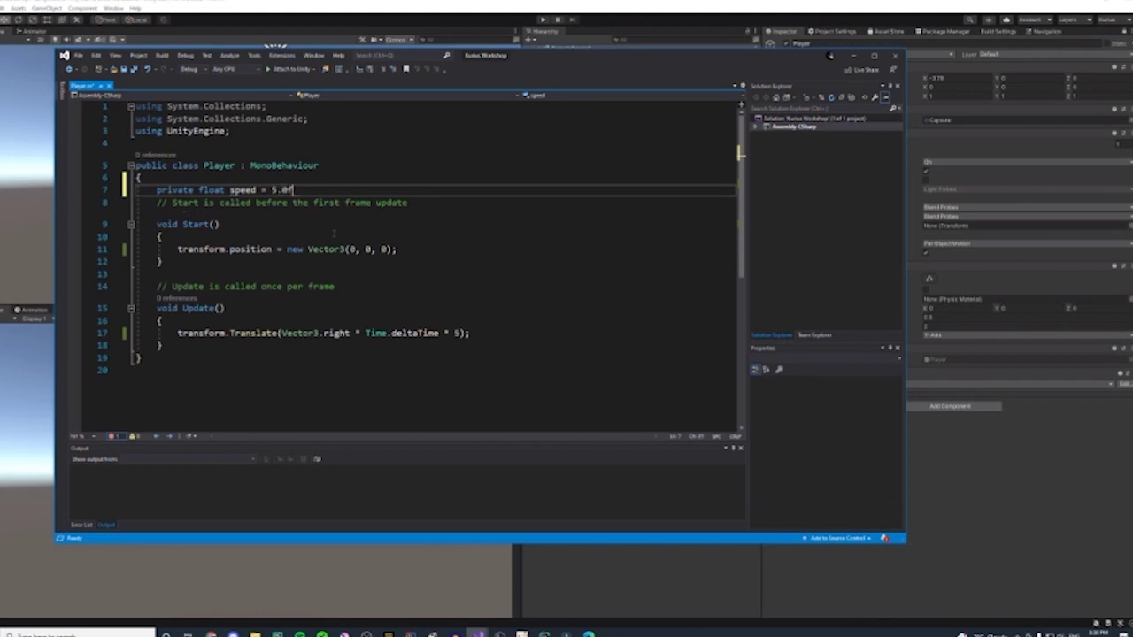
text(;)
key(Return)
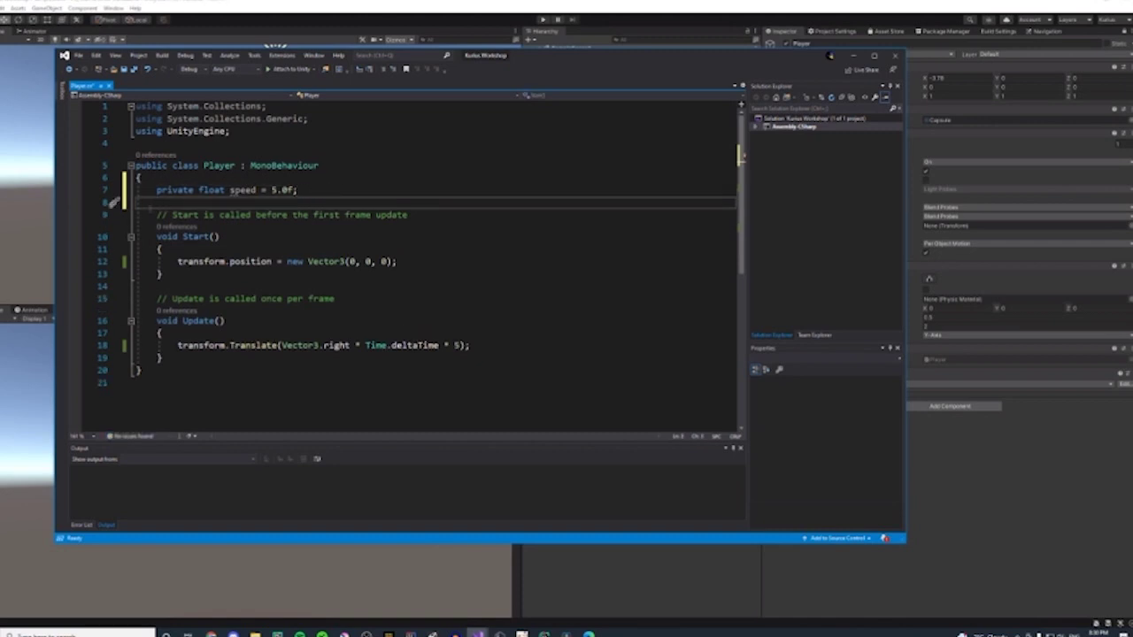
- Examine the access modifier, type, name and value in the speed field's declaration
drag(156, 190, 193, 191)
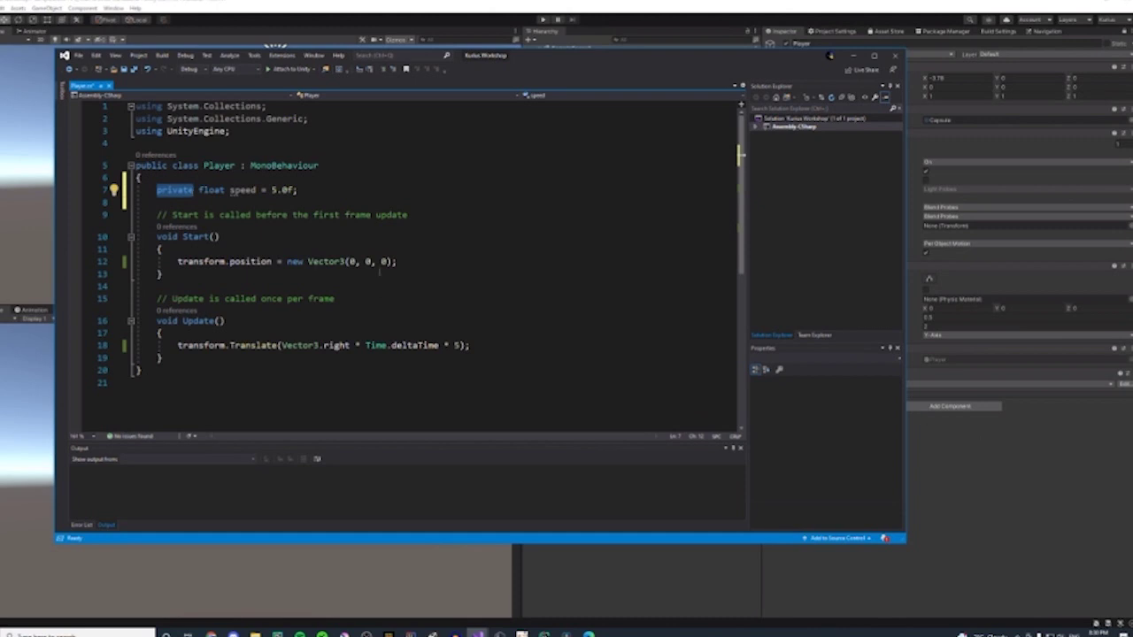
click(221, 190)
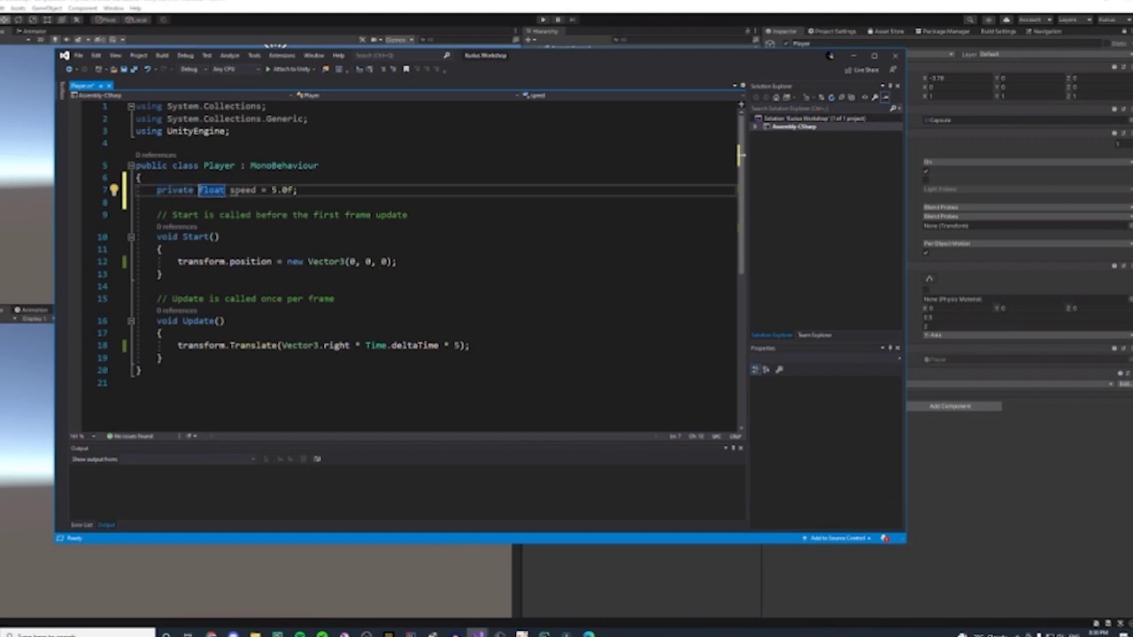
drag(231, 189, 258, 189)
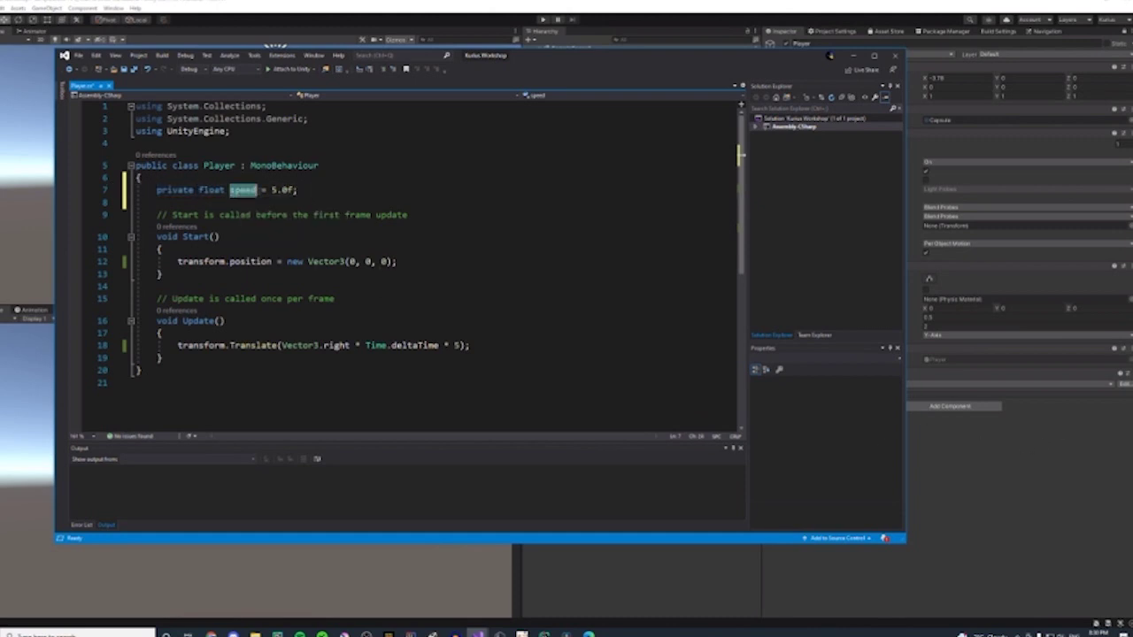
click(257, 189)
key(ctrl+Right)
key(ctrl+Right)
key(shift+End)
key(End)
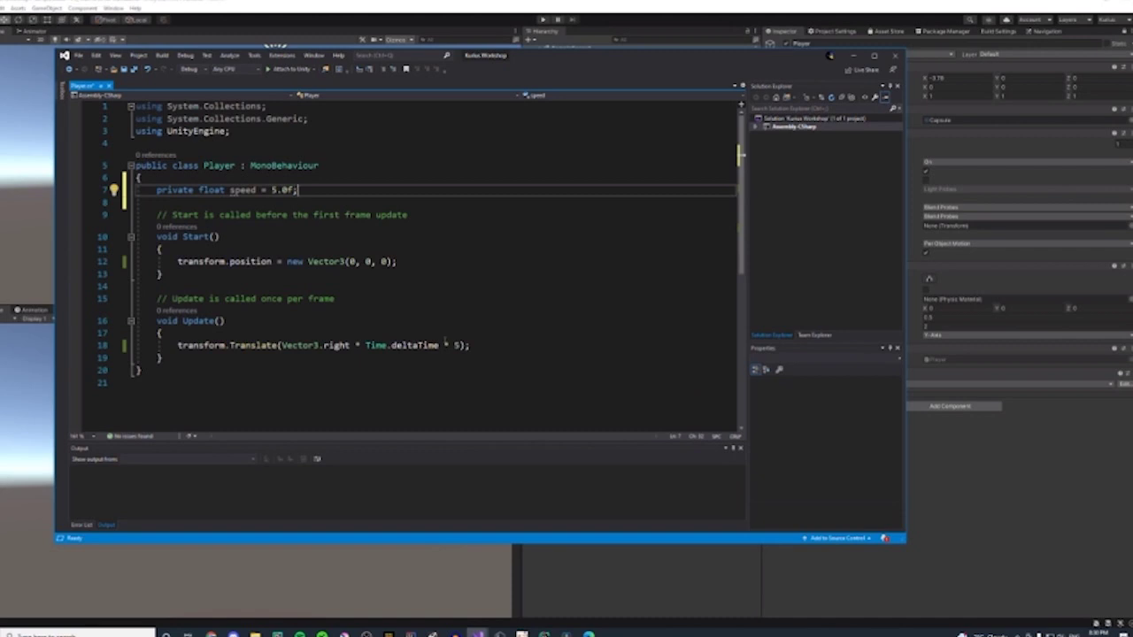
- Replace the factor 5 in the Translate call in Update with the speed variable
double_click(459, 345)
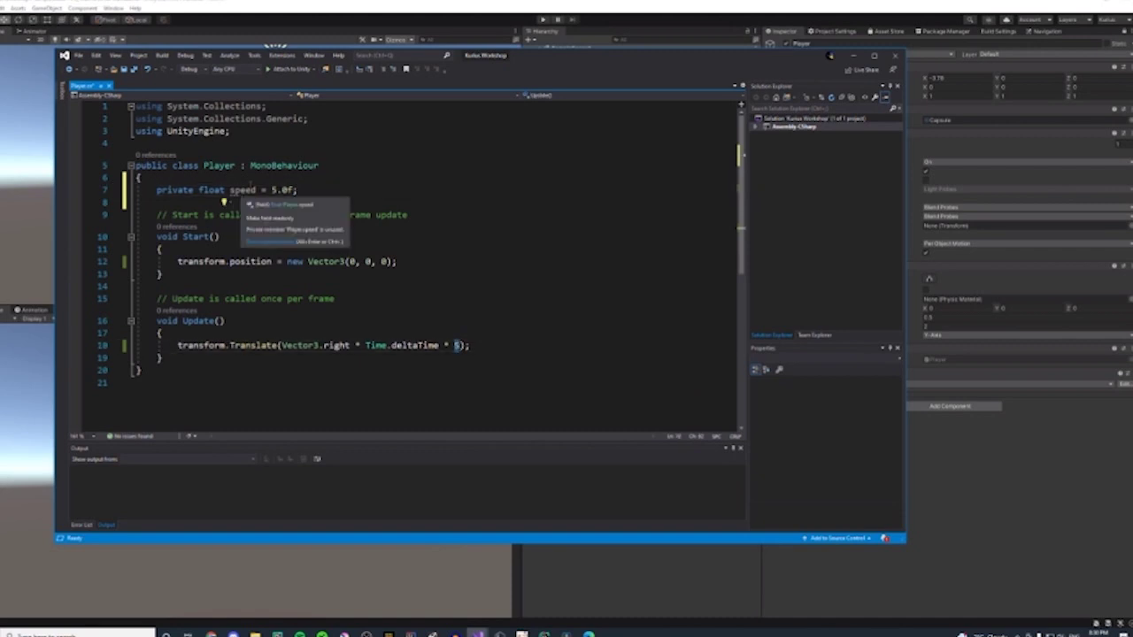
text(spe)
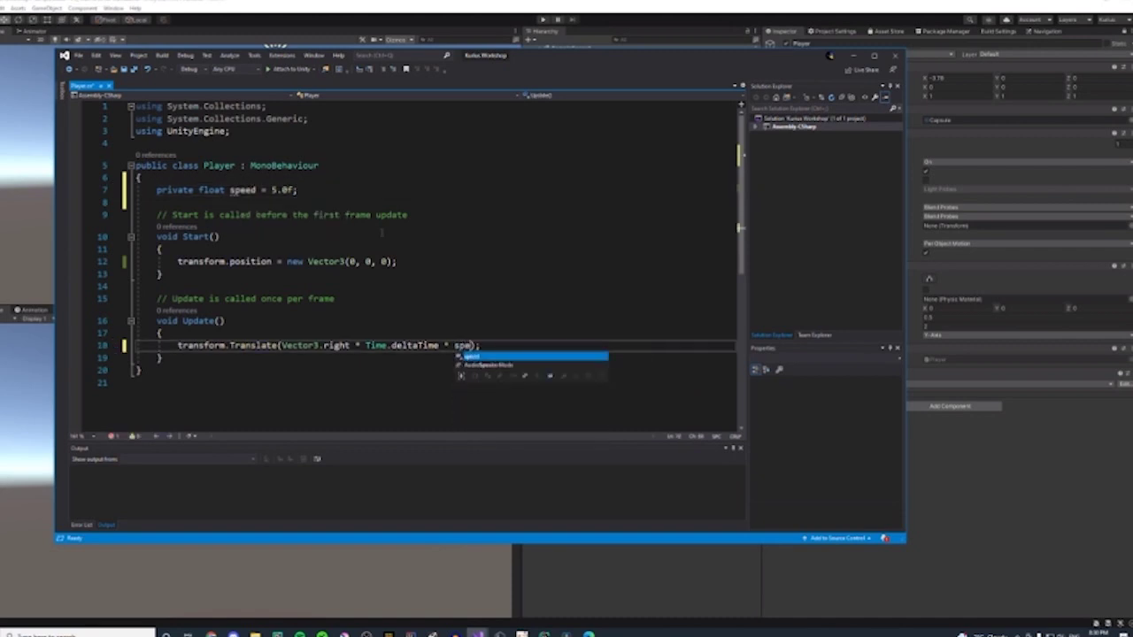
text(ed)
click(381, 142)
click(382, 320)
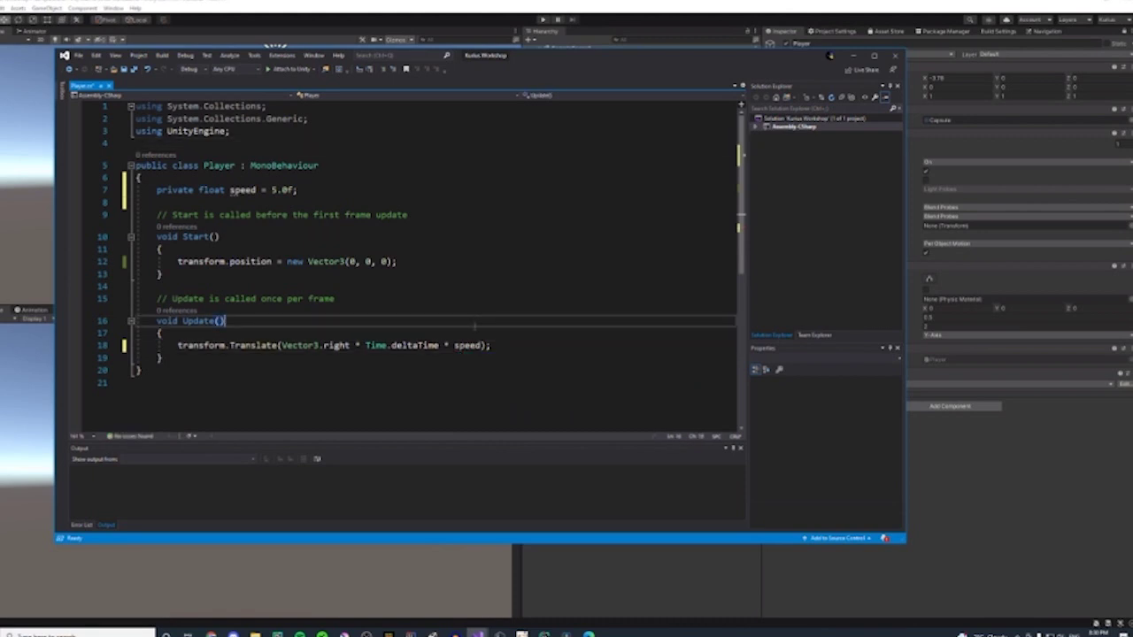
- Save the Player script, switch to Unity and select the Player capsule to check its script component for the private speed field
click(464, 346)
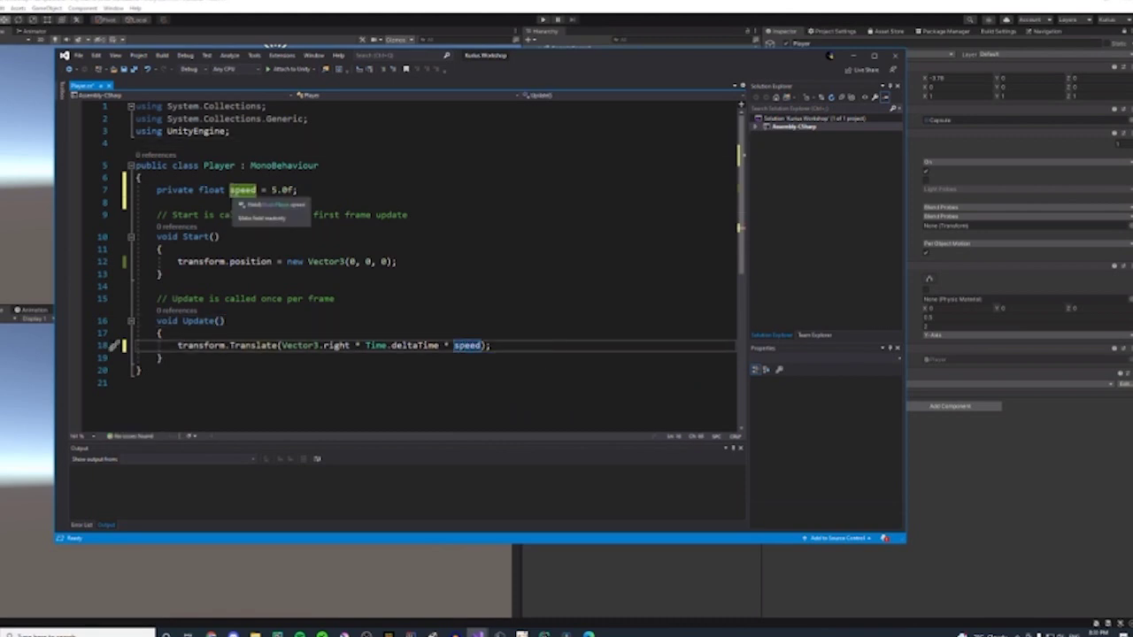
mouse_move(223, 200)
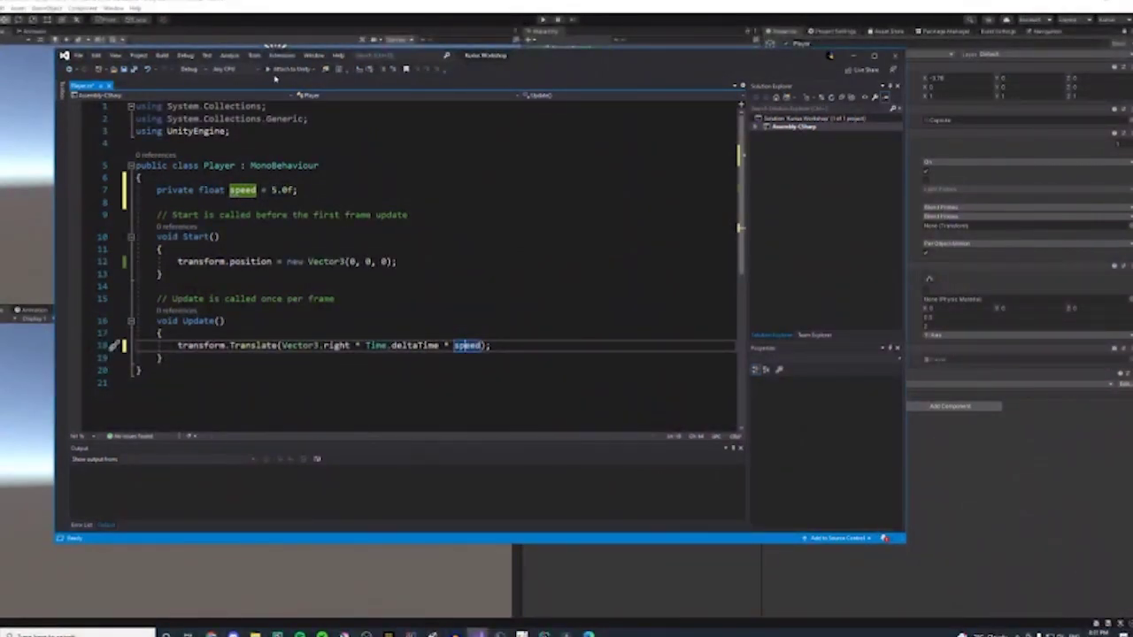
click(123, 68)
click(1017, 505)
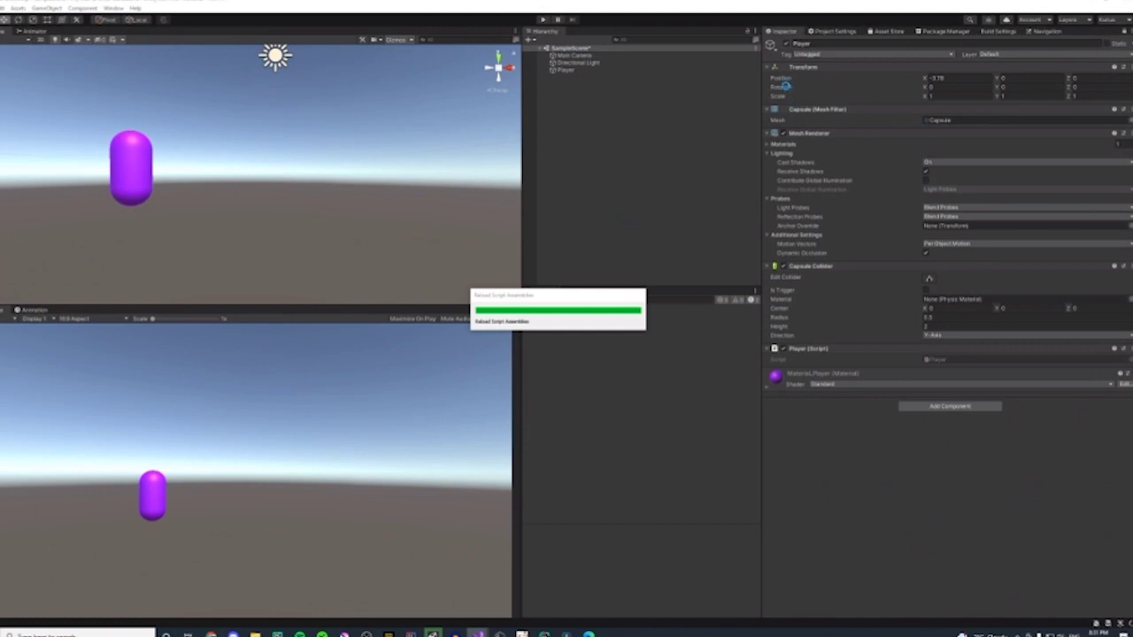
click(134, 172)
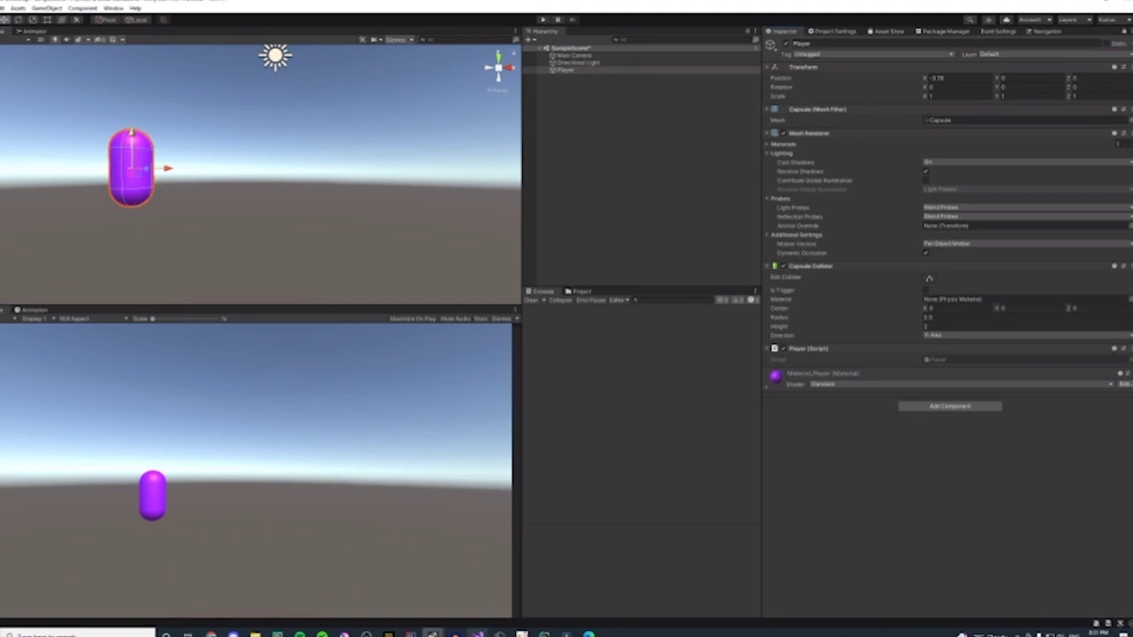
- Return to Visual Studio, change the speed field's access modifier to public and save the Player script
mouse_move(478, 633)
click(534, 586)
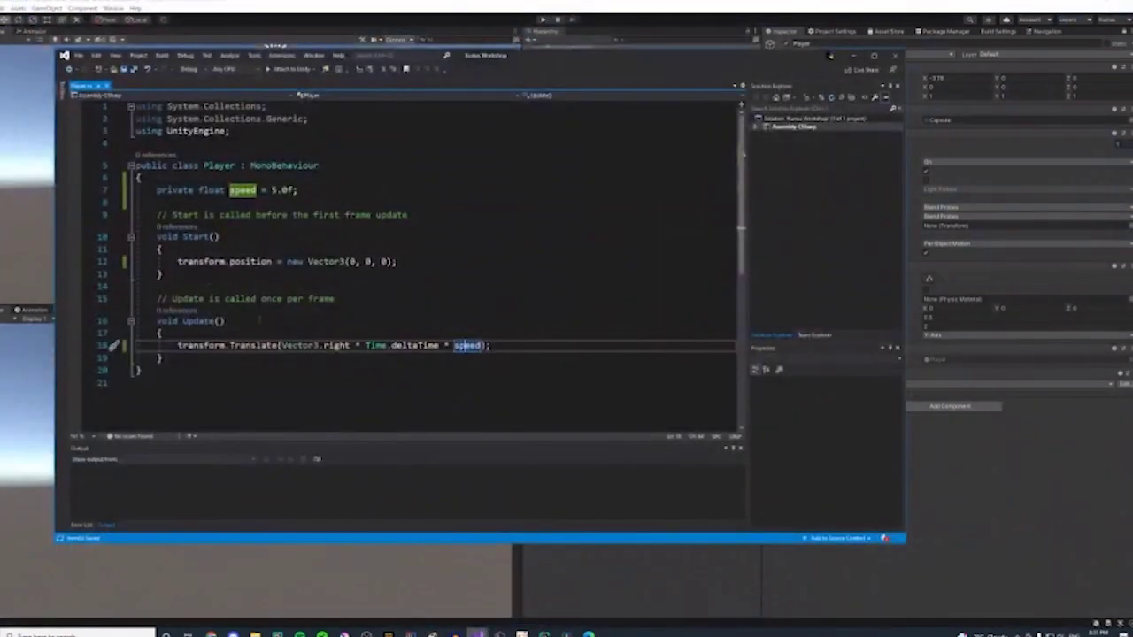
double_click(192, 189)
key(BackSpace)
text(pub)
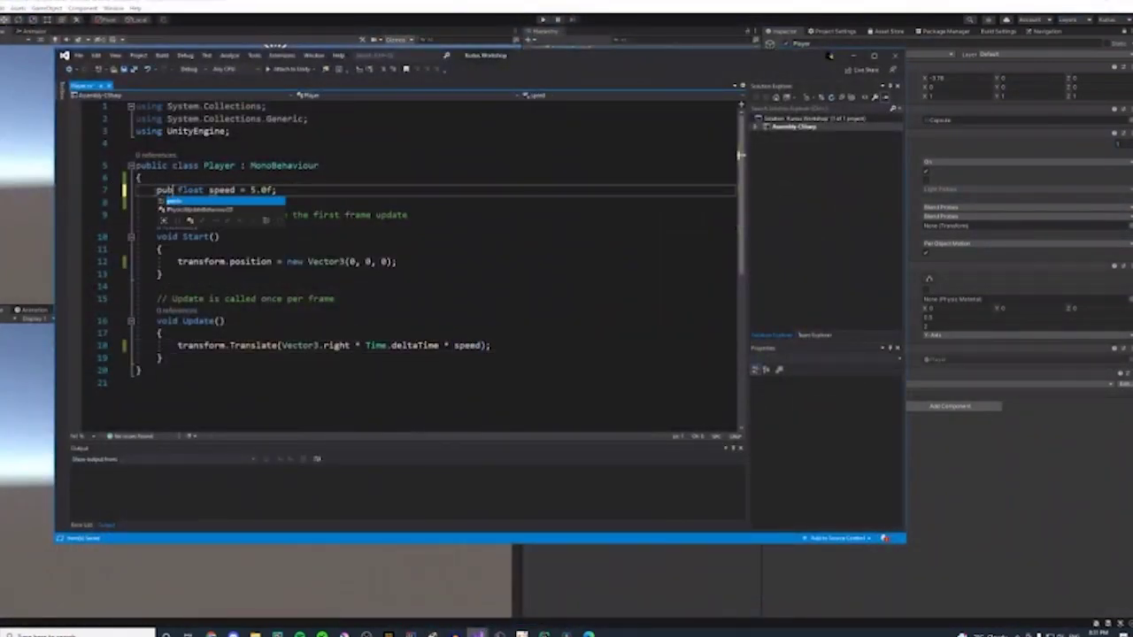
text(lic)
click(222, 237)
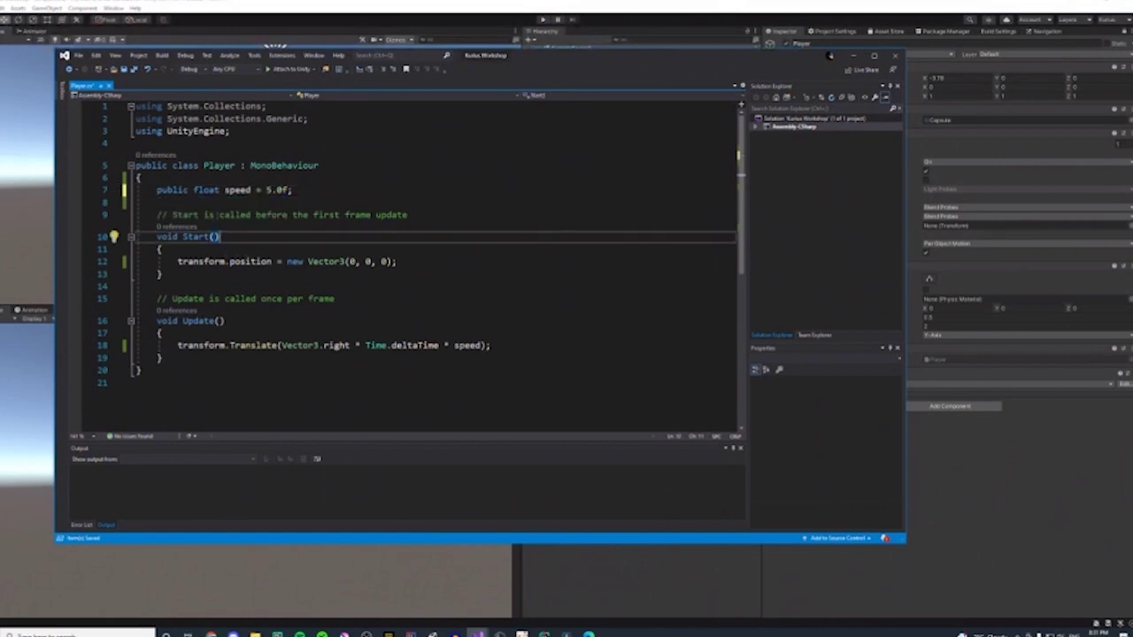
key(ctrl+s)
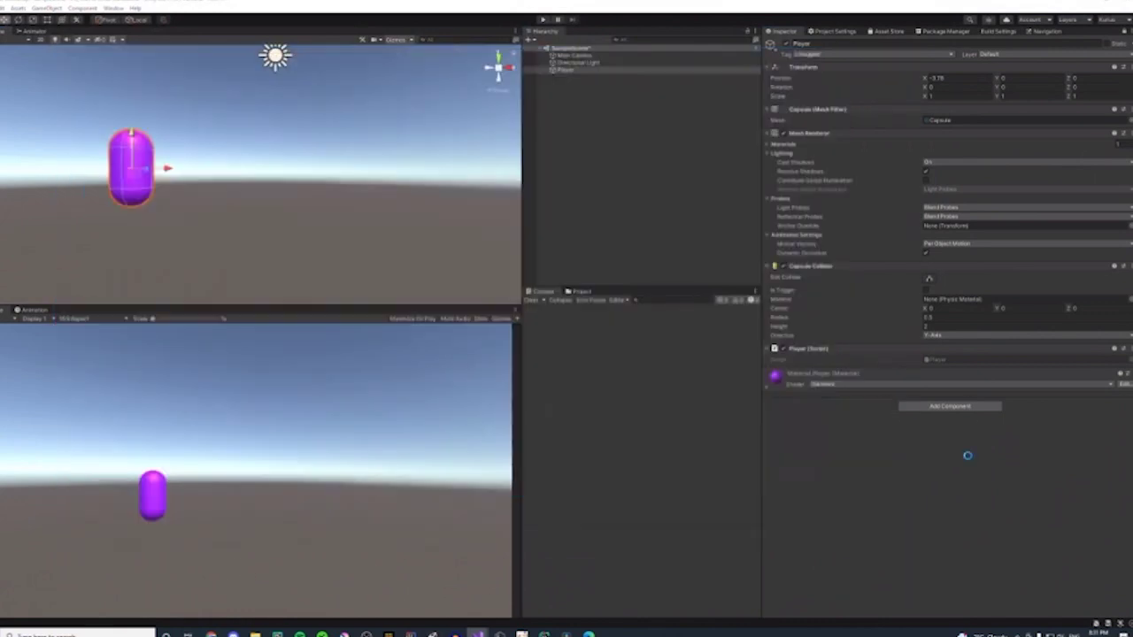
- Switch to Unity, set the Player script's Speed to 1 and run the scene in play mode
click(973, 417)
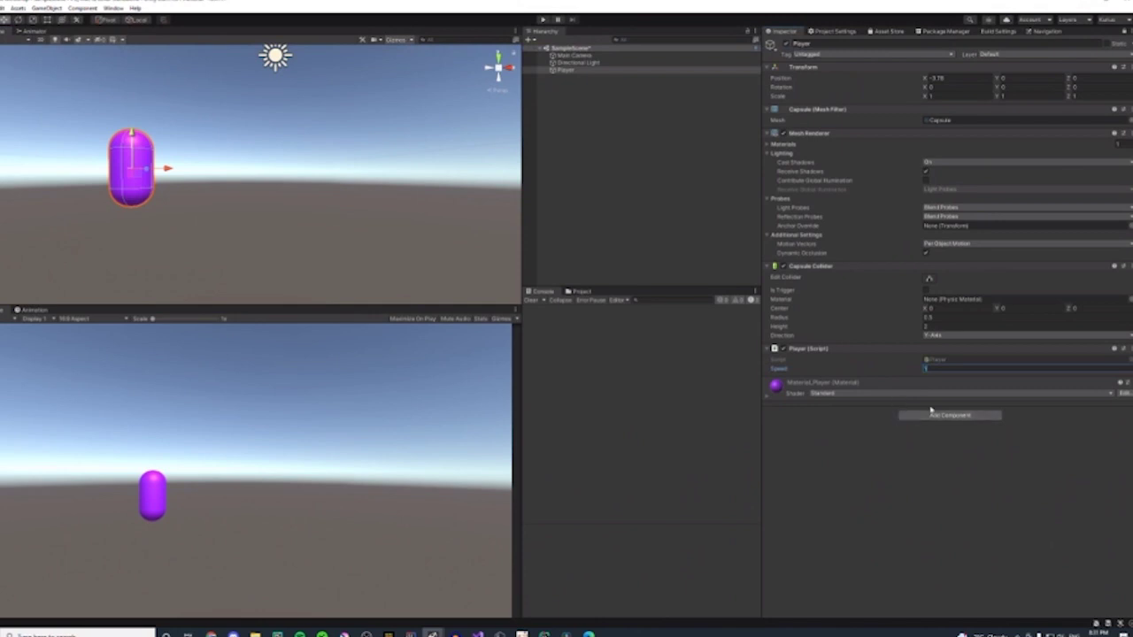
key(Return)
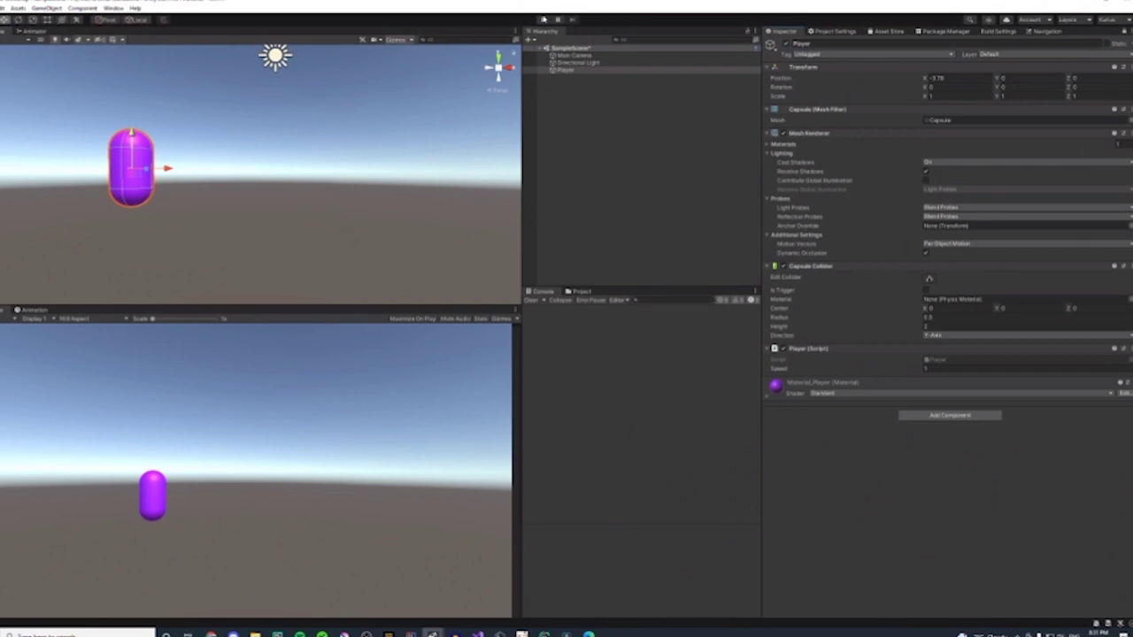
click(542, 19)
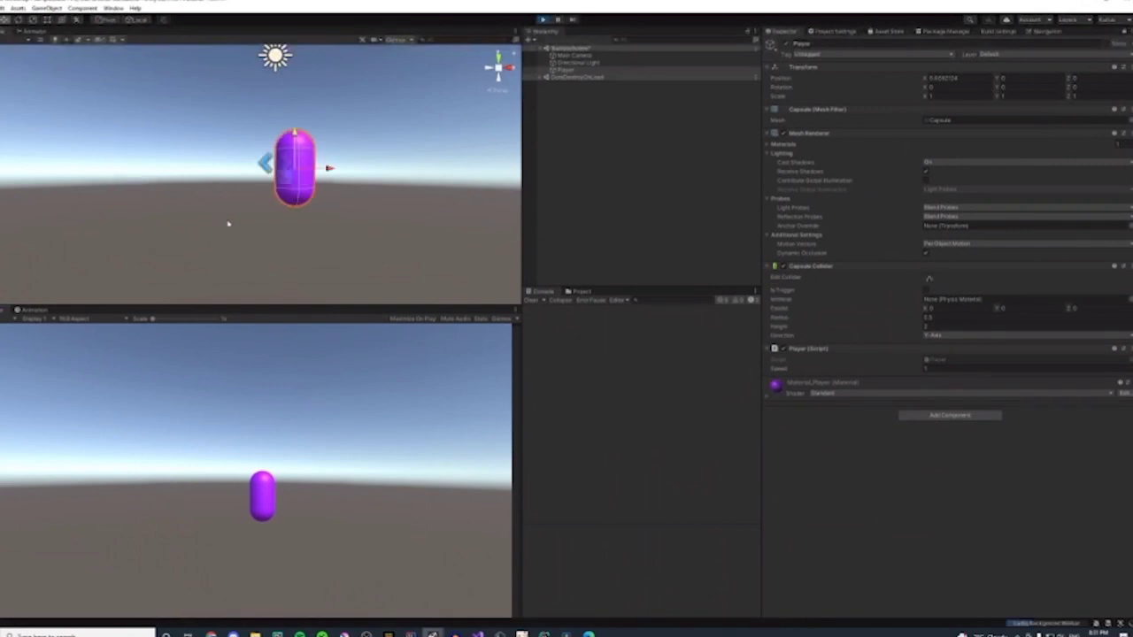
- Set the Player's Speed to 15 while the scene is running, clear the value and stop play mode
click(939, 368)
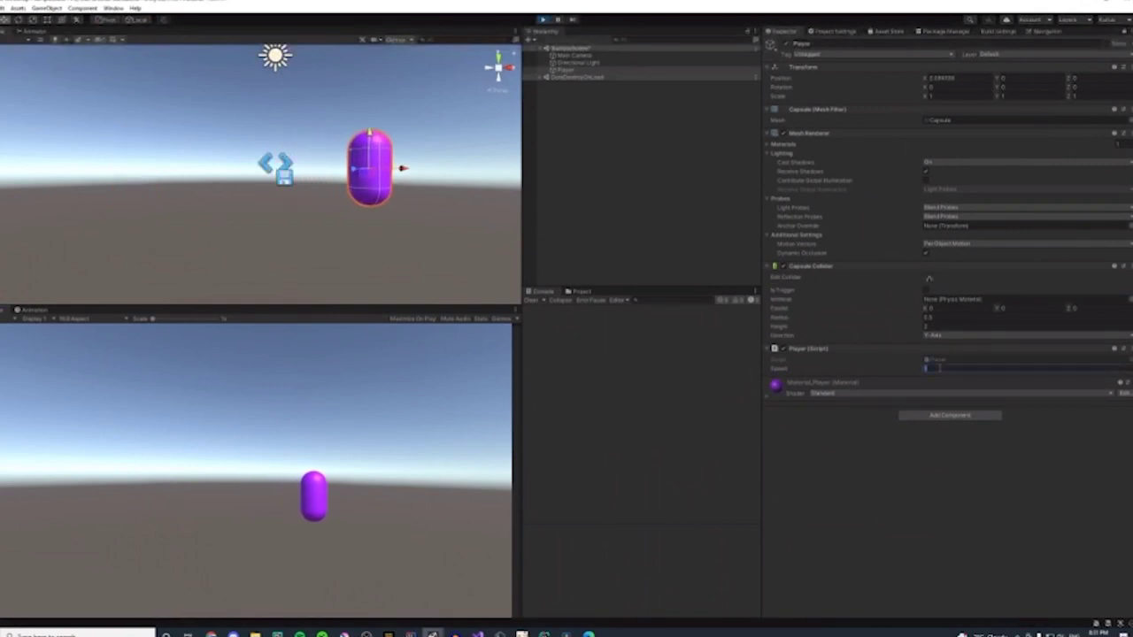
text(15)
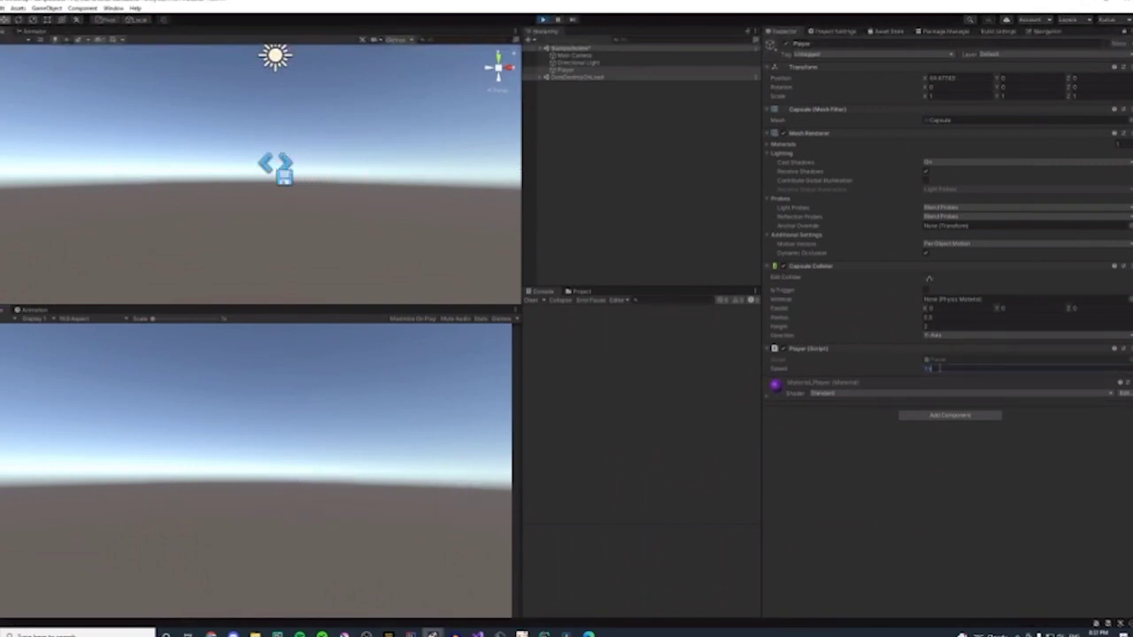
key(BackSpace)
key(BackSpace)
click(544, 21)
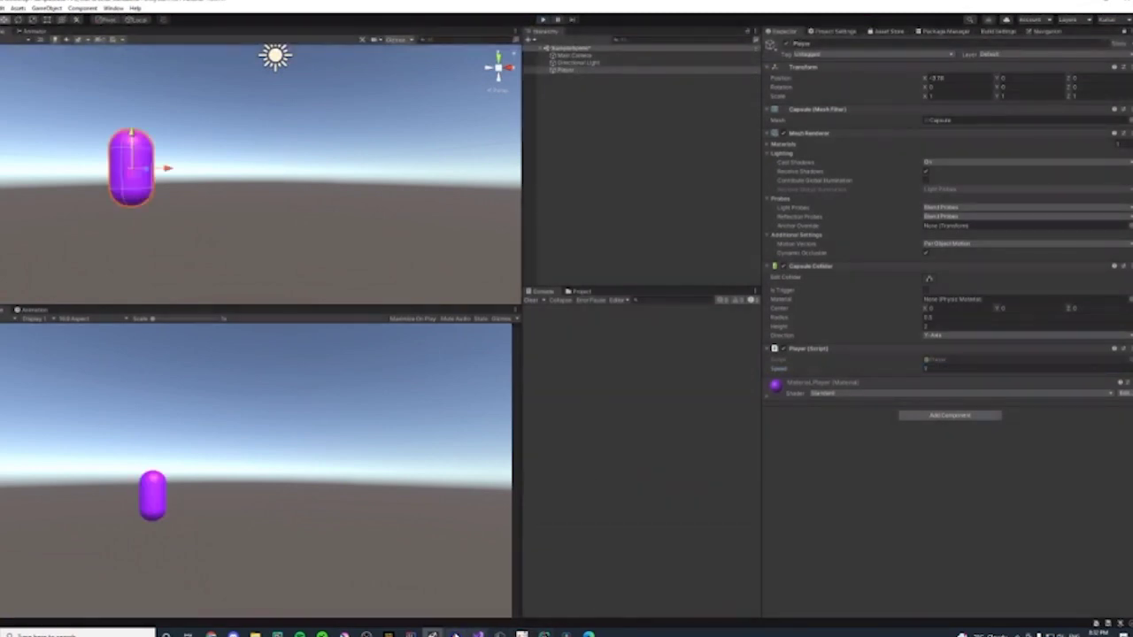
- Return to the Player script in Visual Studio and change the speed field's access modifier to private
mouse_move(434, 634)
click(509, 608)
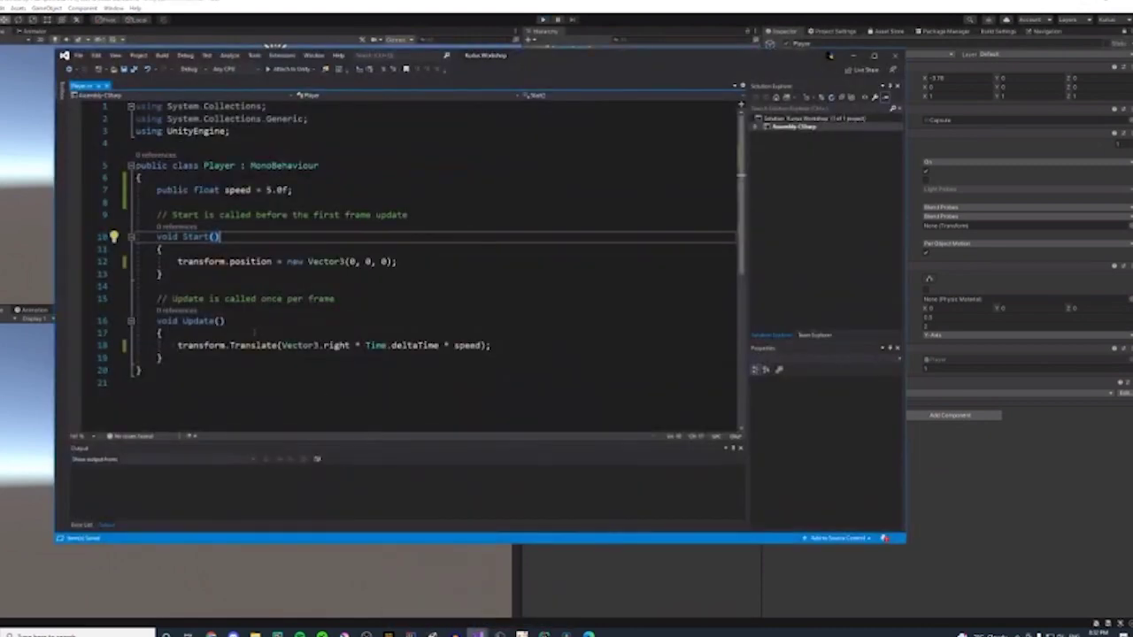
double_click(171, 189)
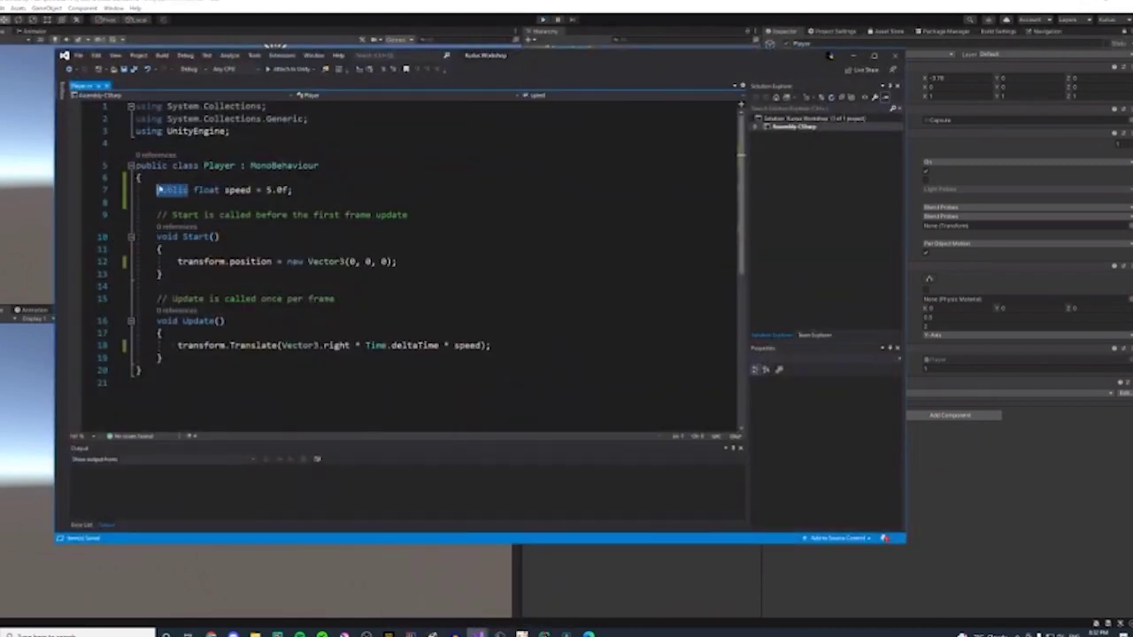
text(priv)
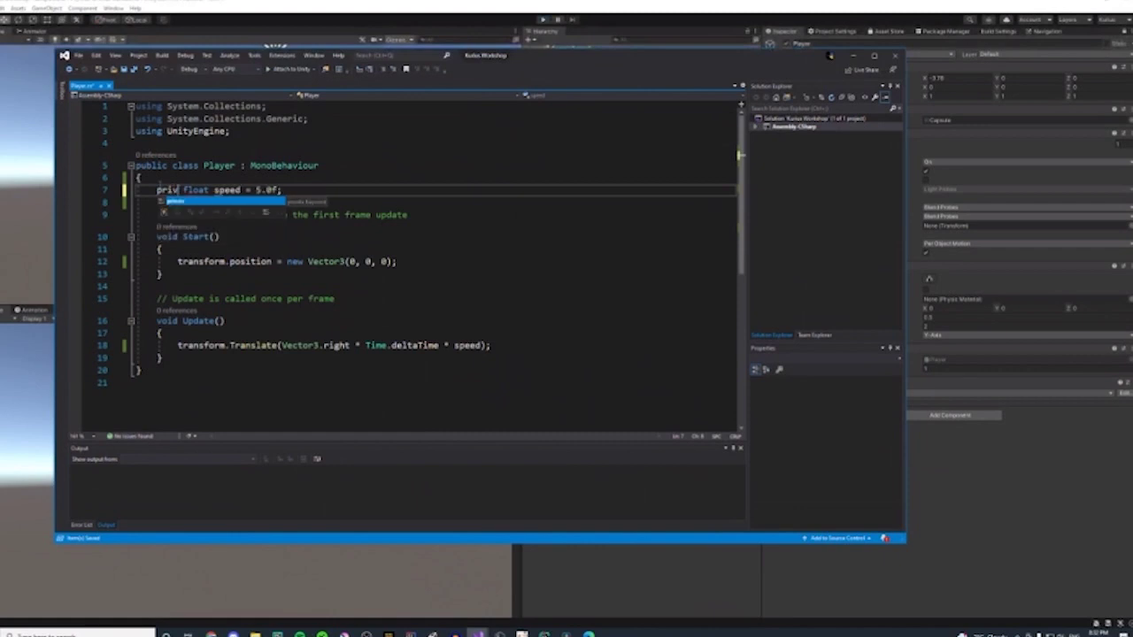
text(ate)
- Add the [SerializeField] attribute on a new line above the private speed field and save the script
click(164, 175)
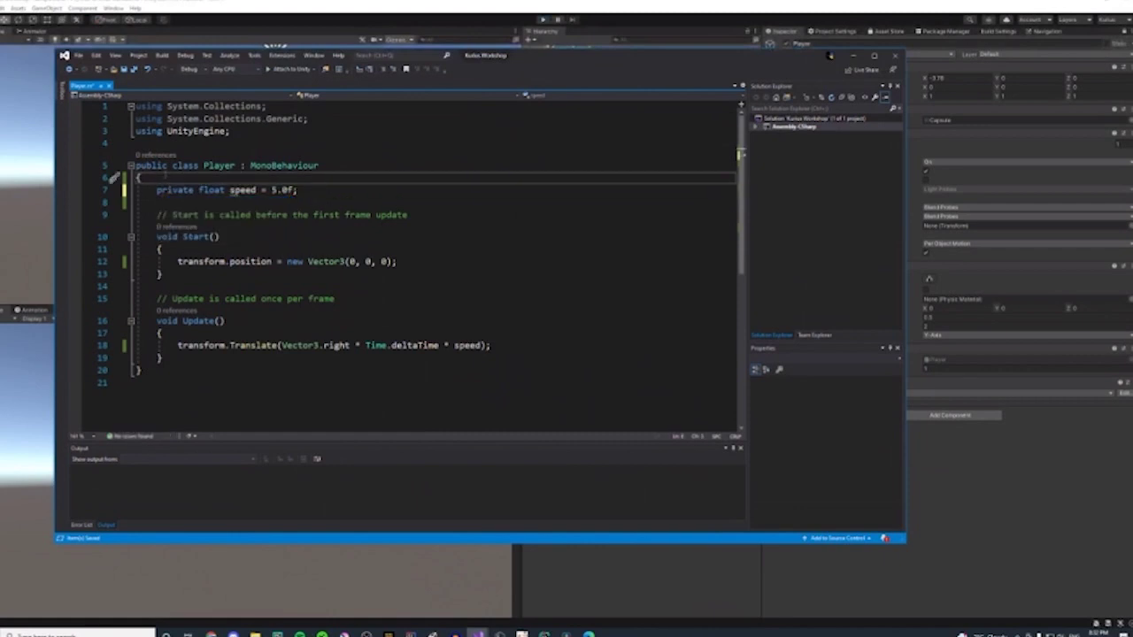
key(Return)
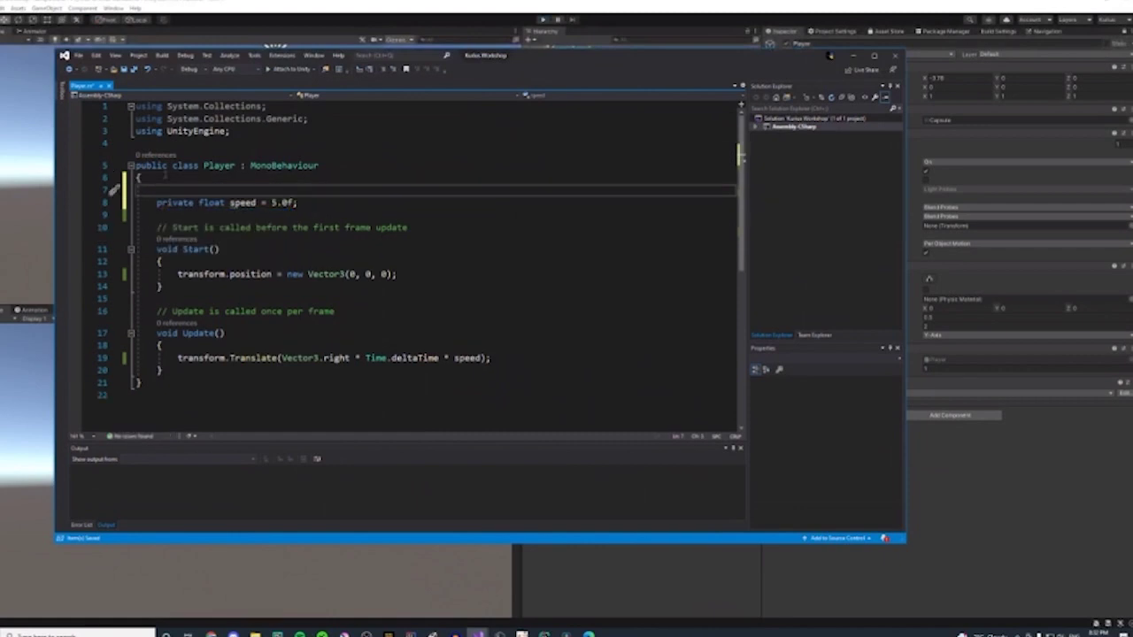
text([SerializeField)
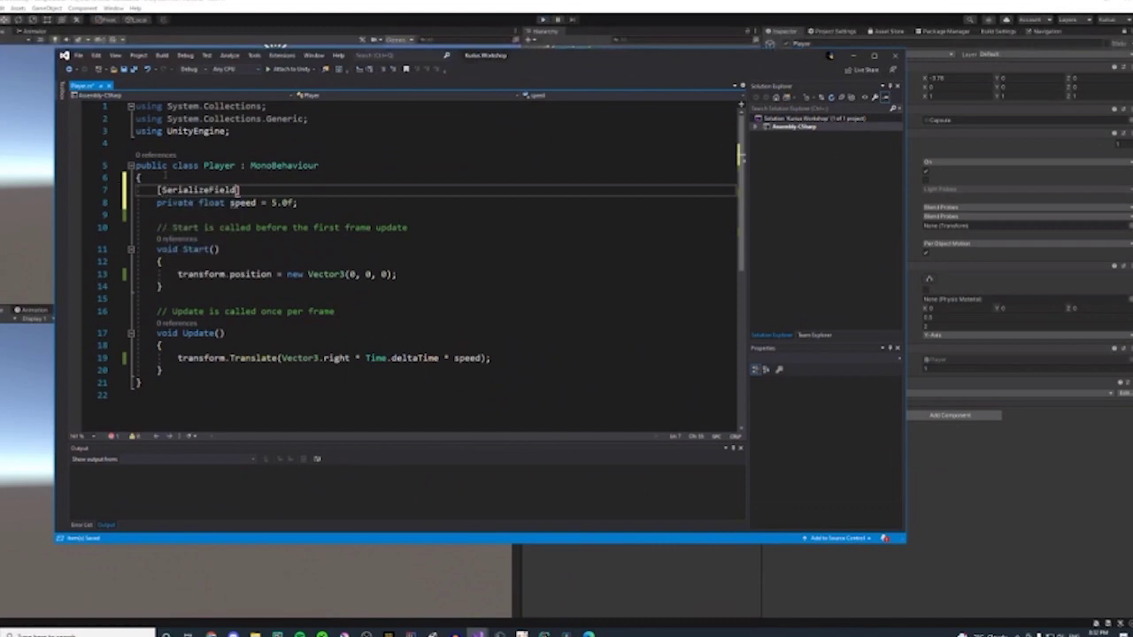
click(306, 182)
click(293, 194)
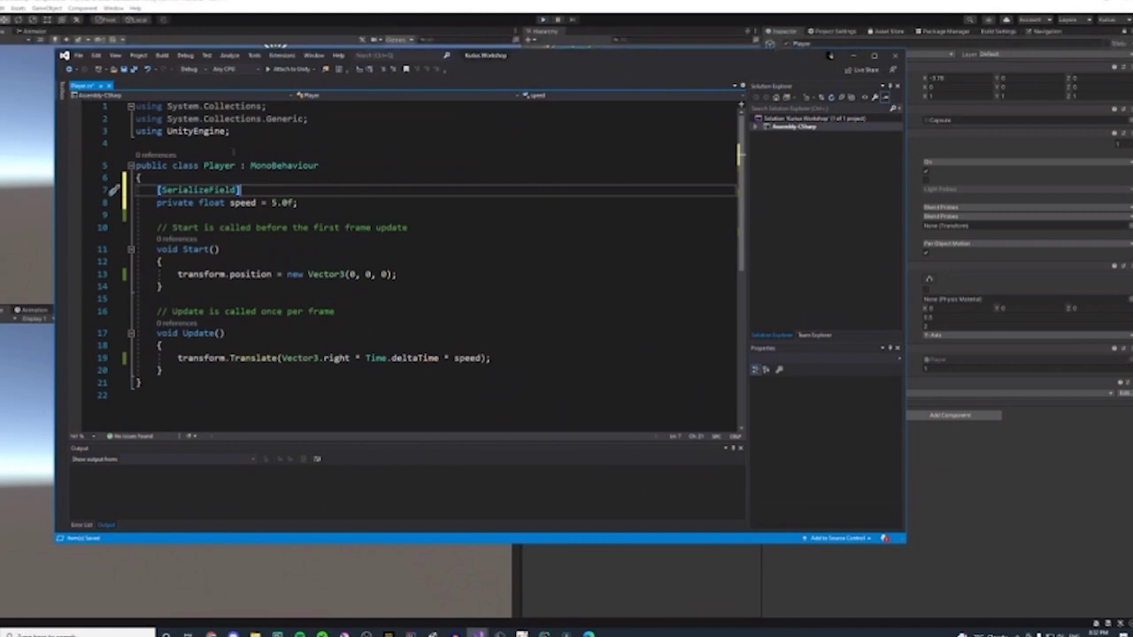
click(124, 69)
- Switch to Unity, run the scene to test the Player with the serialized Speed field and stop play mode
click(1032, 490)
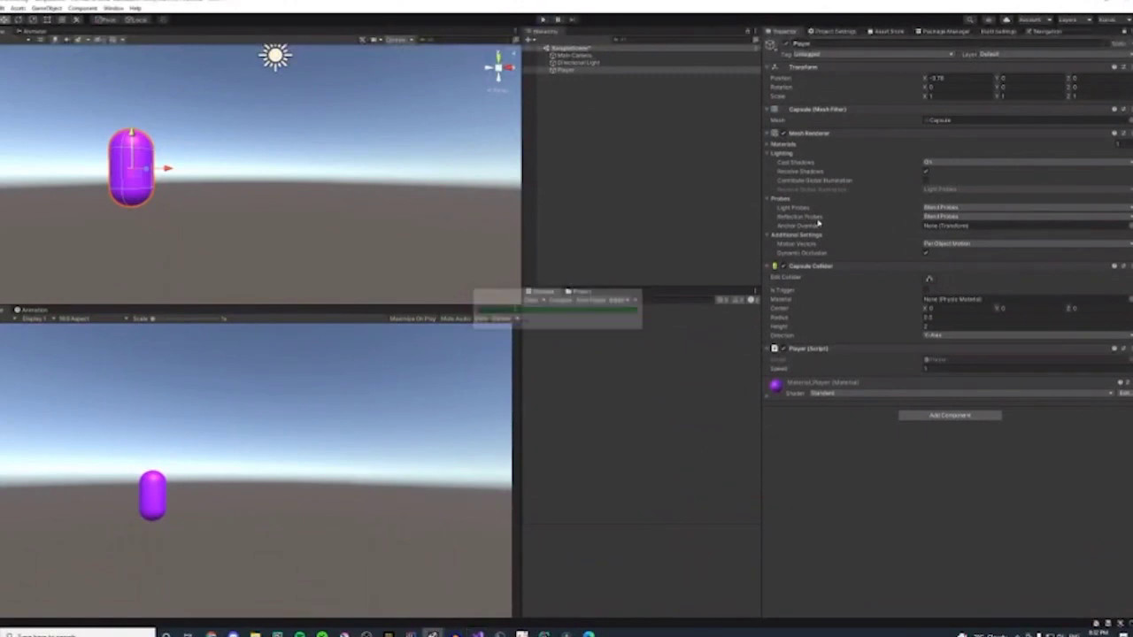
click(543, 18)
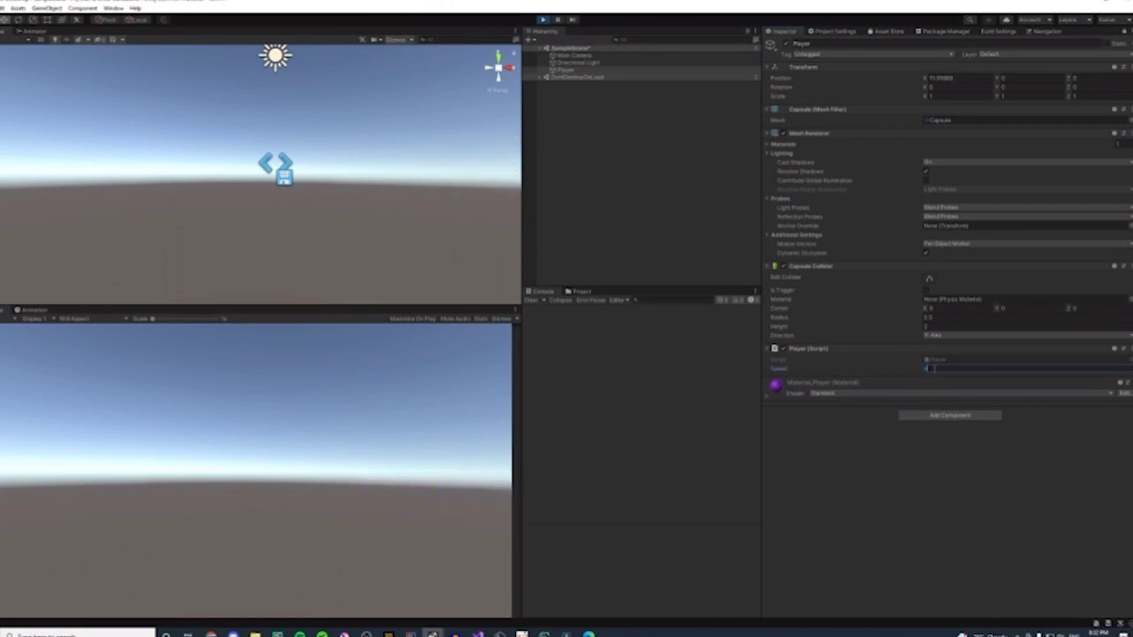
click(542, 19)
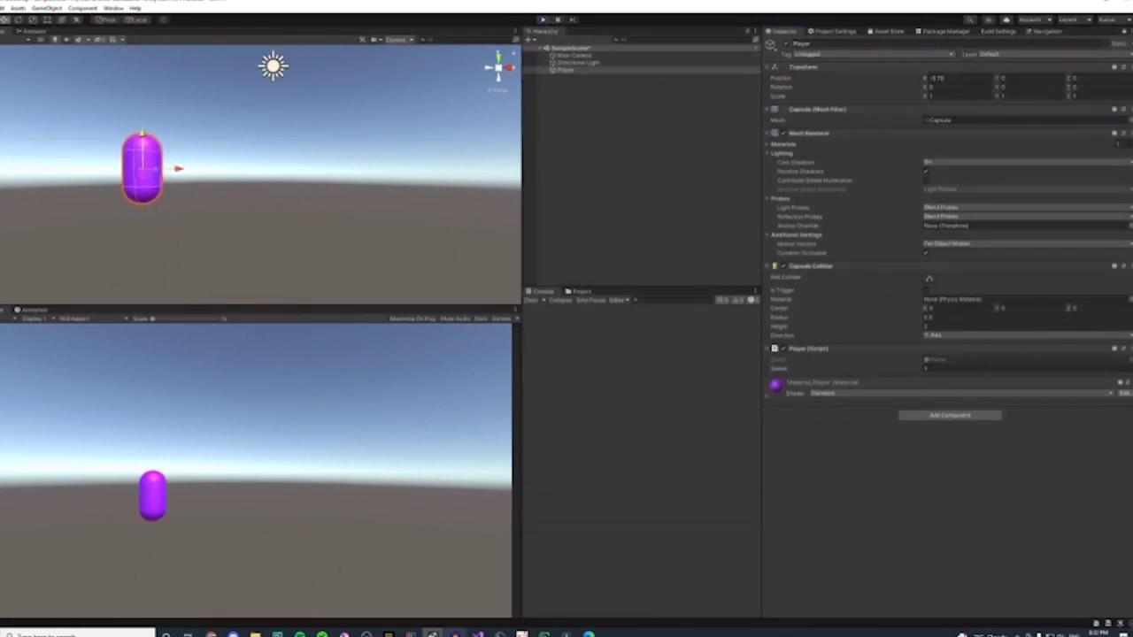
- Return to the Player script in Visual Studio and examine the transform.Translate statement in Update, highlighting the whole line
mouse_move(476, 634)
click(520, 606)
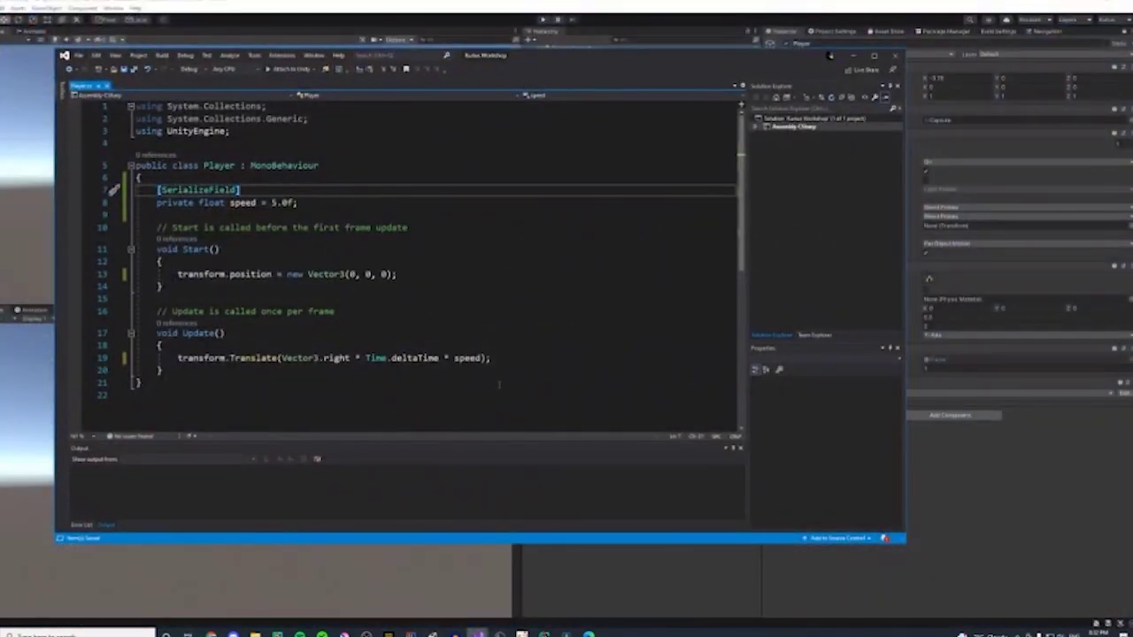
click(513, 359)
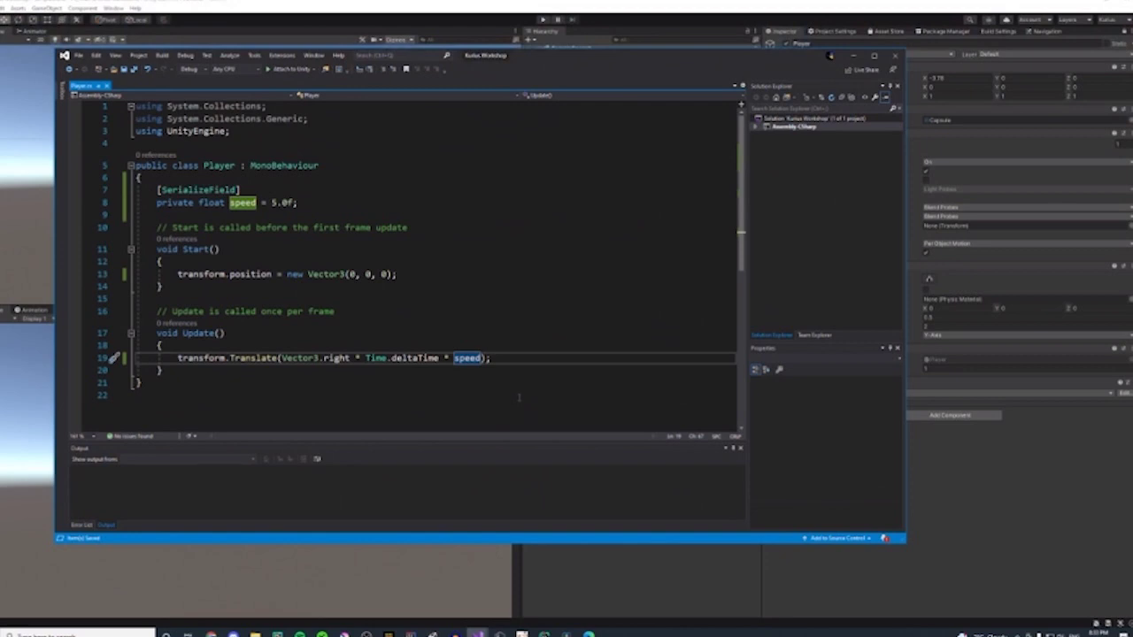
click(498, 358)
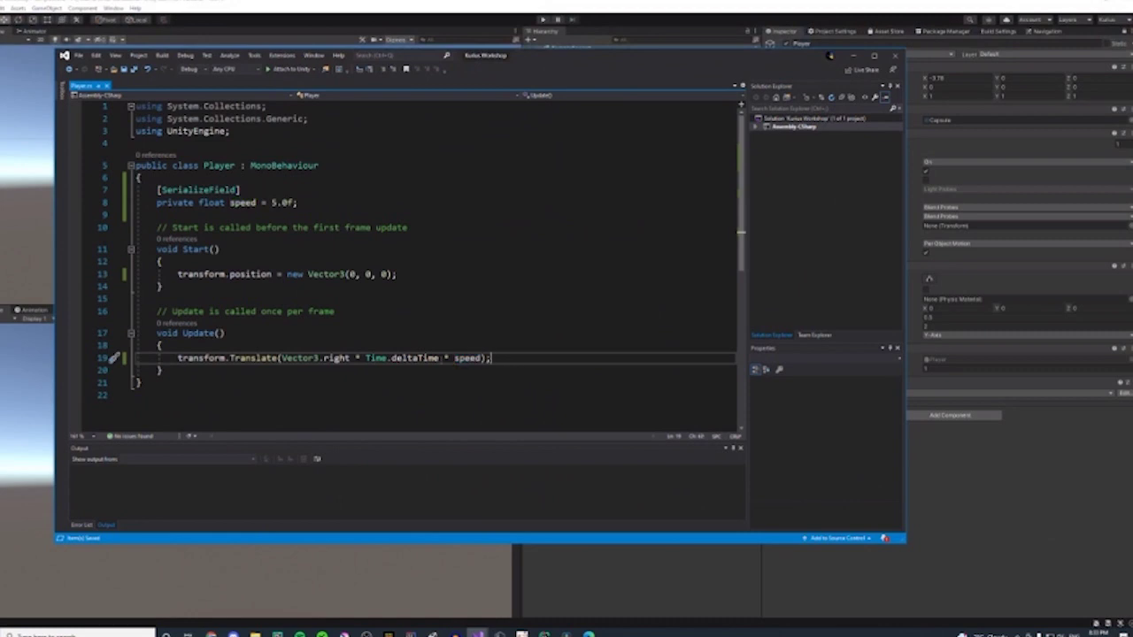
drag(495, 358, 364, 341)
click(201, 358)
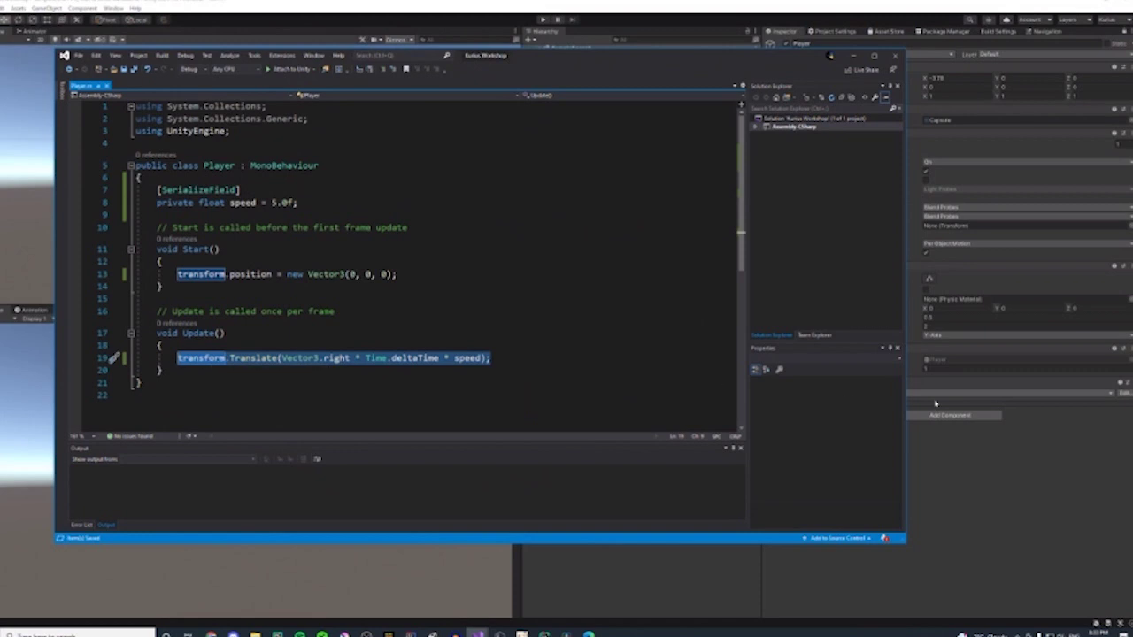
- Switch to Unity, open the Input Manager in the Project Settings and expand its Axes list
click(952, 467)
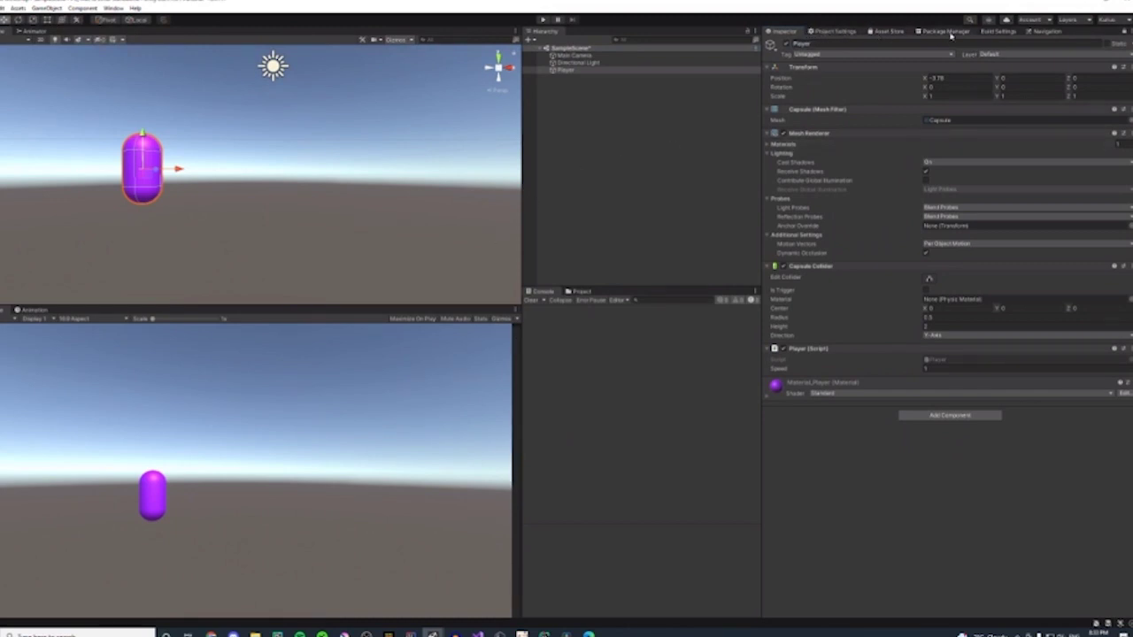
click(836, 31)
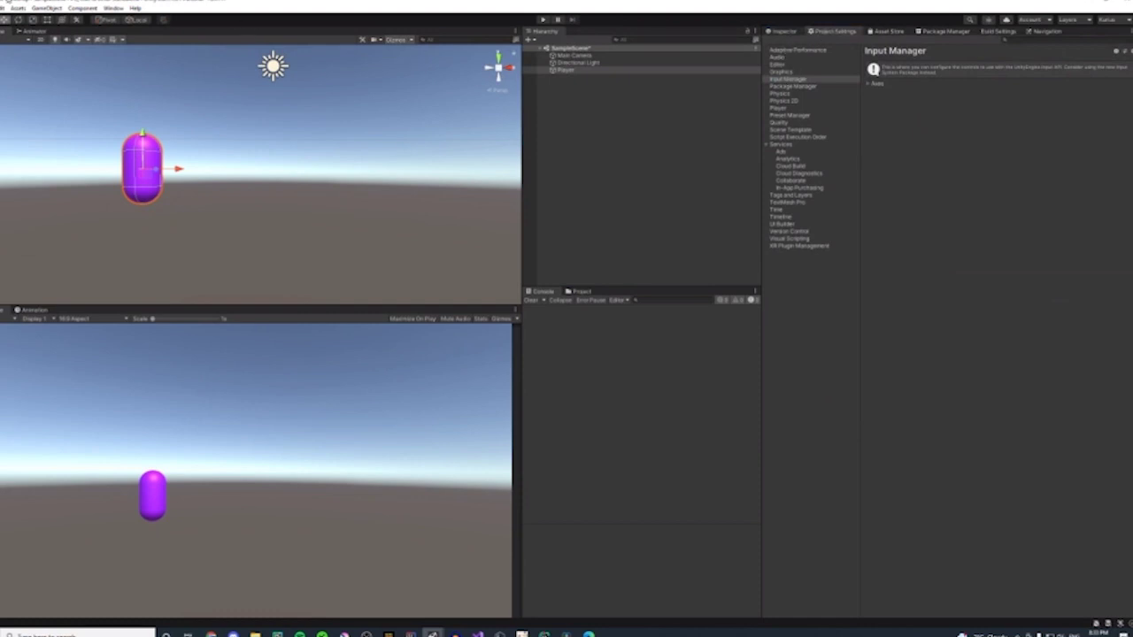
click(134, 8)
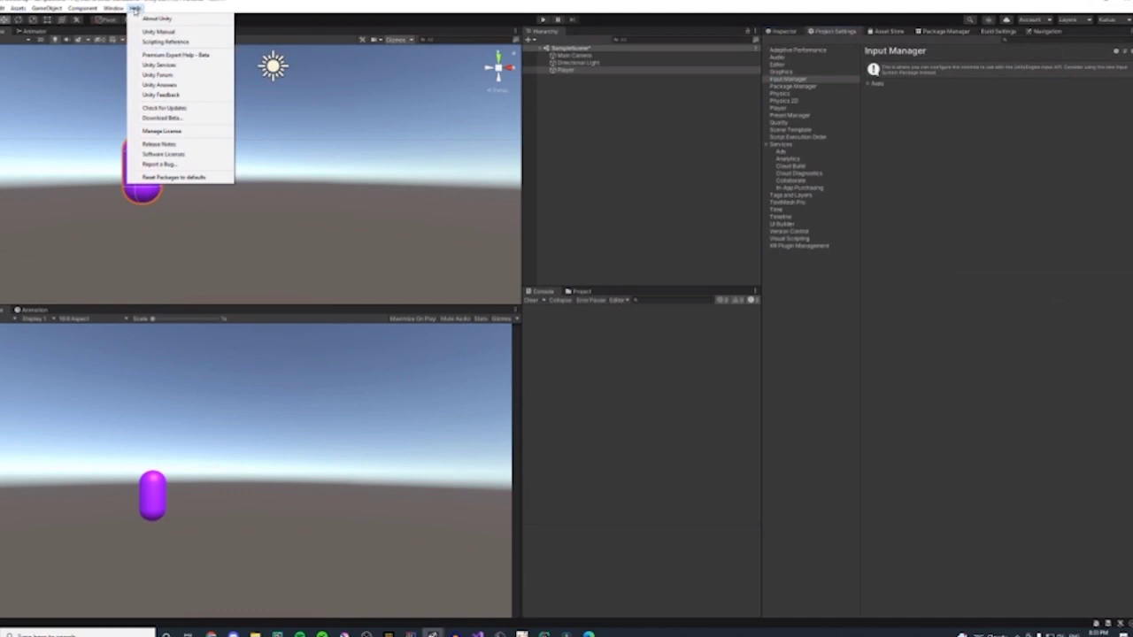
mouse_move(113, 8)
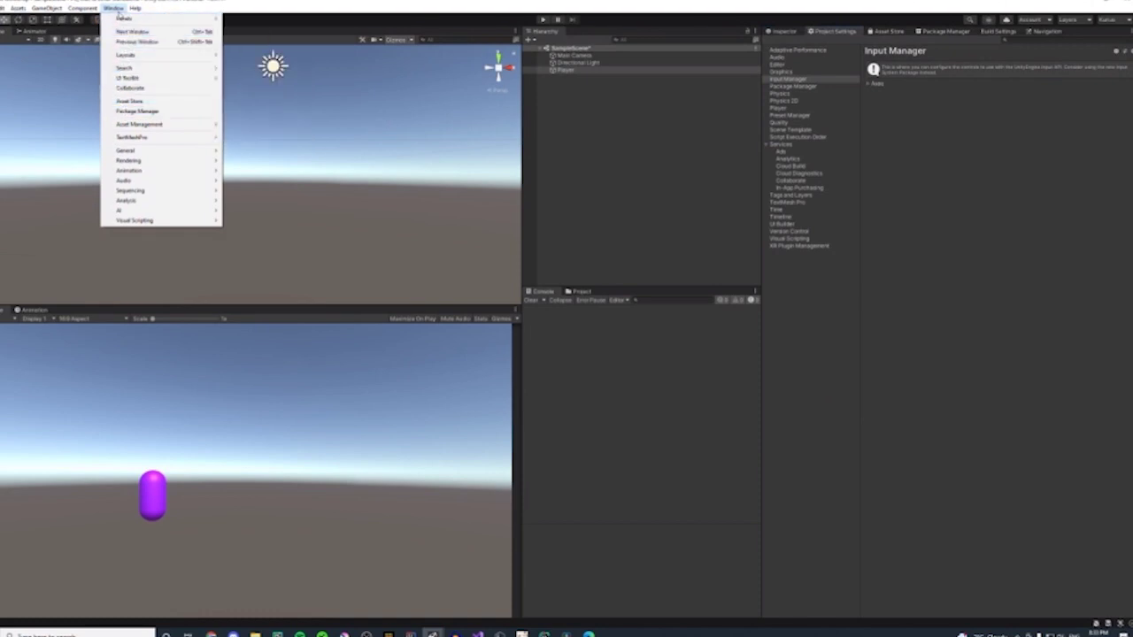
mouse_move(174, 20)
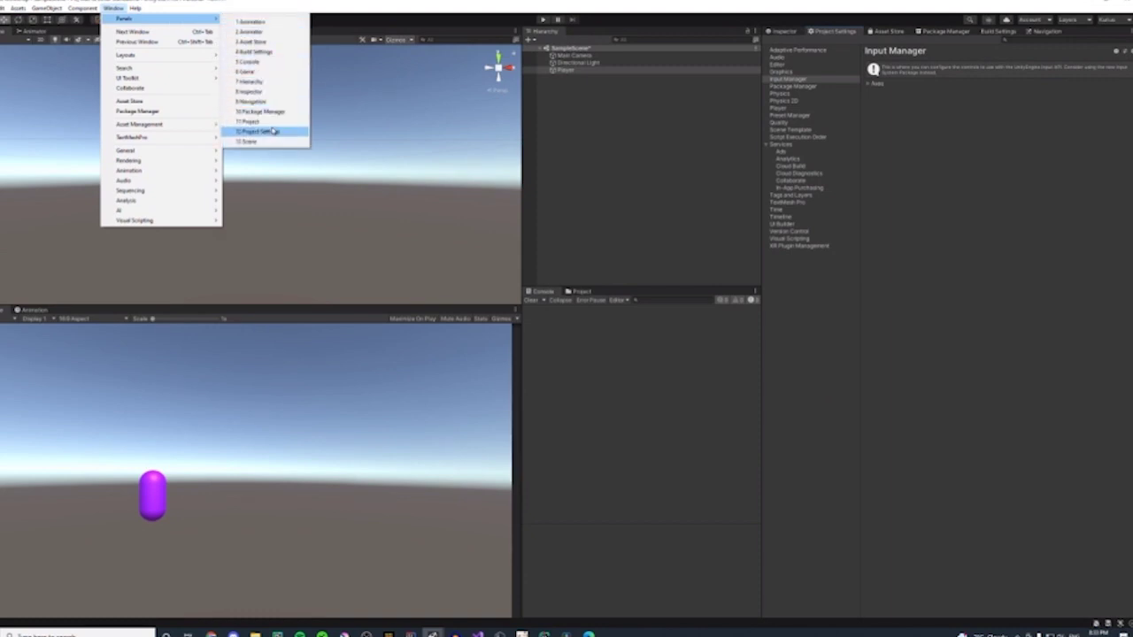
click(268, 132)
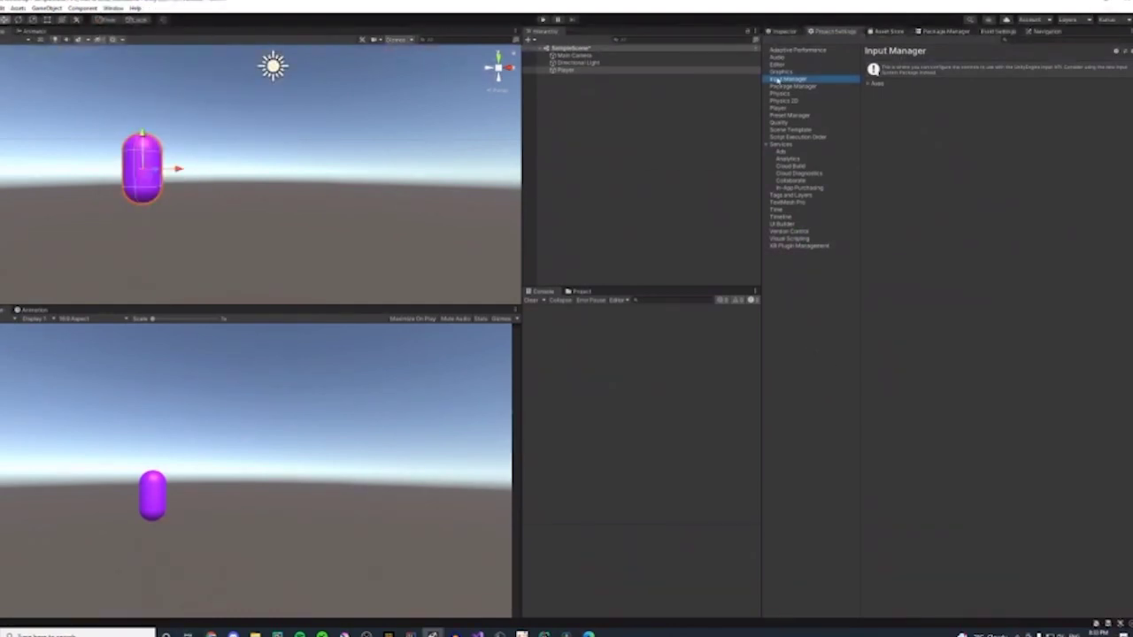
click(866, 84)
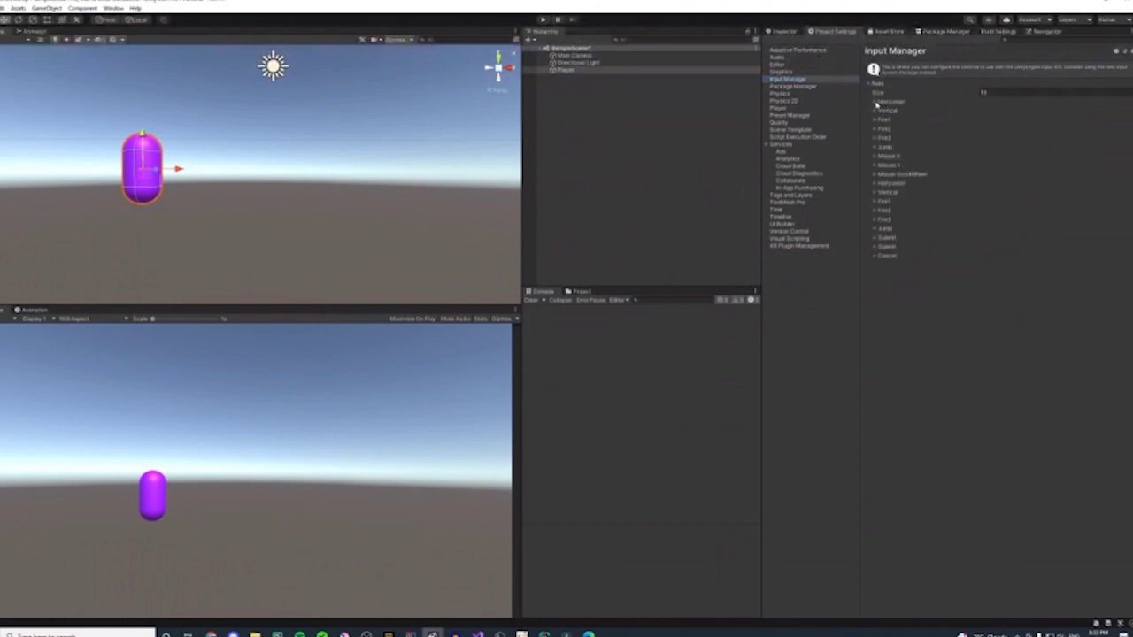
- Expand the Horizontal and Vertical axes and examine Horizontal's positive, negative and alternative button assignments
click(876, 102)
click(888, 247)
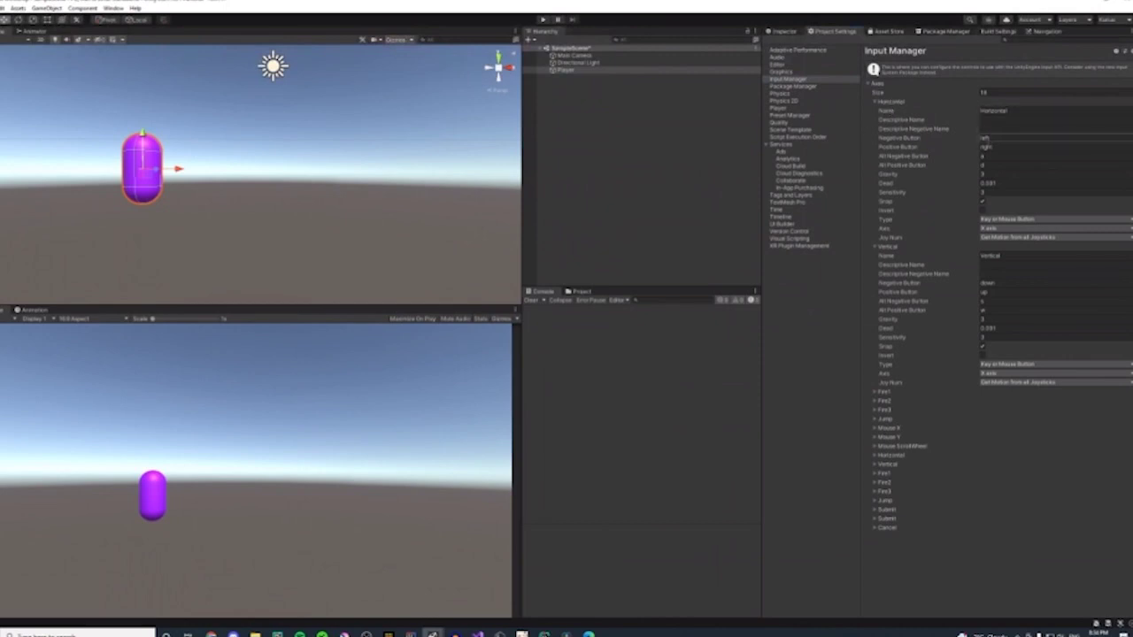
click(1009, 147)
mouse_move(923, 150)
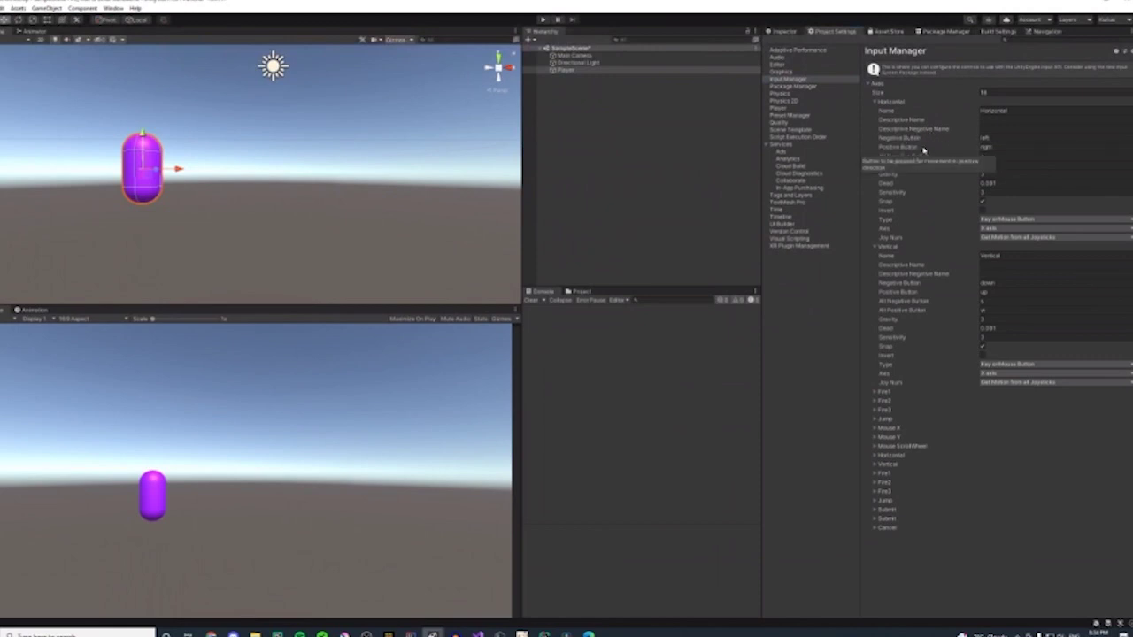
click(987, 147)
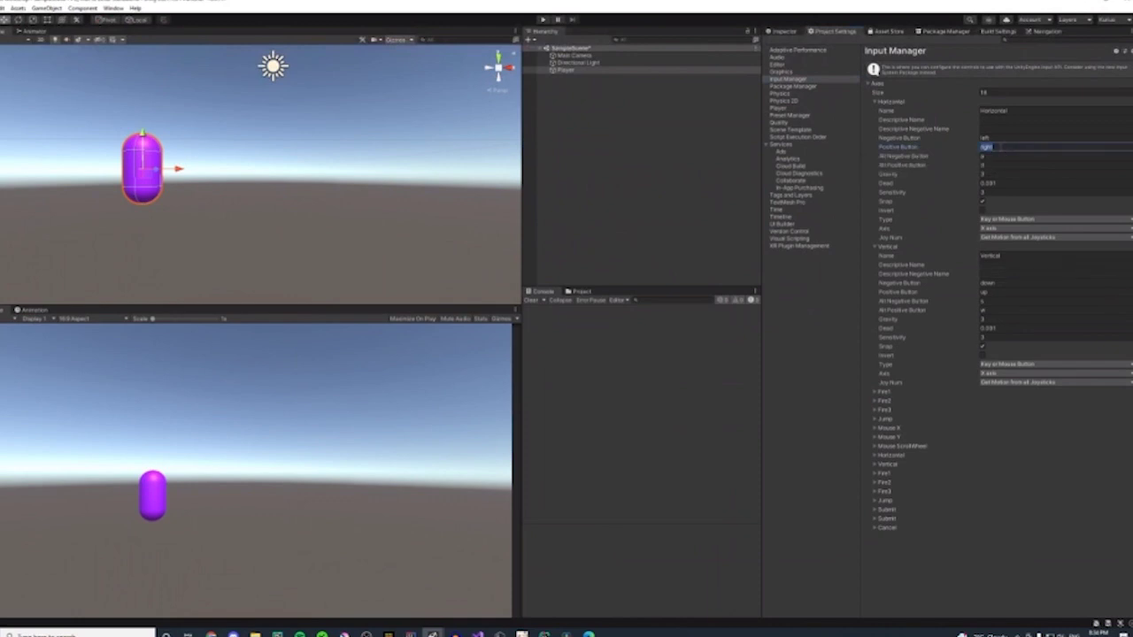
click(986, 165)
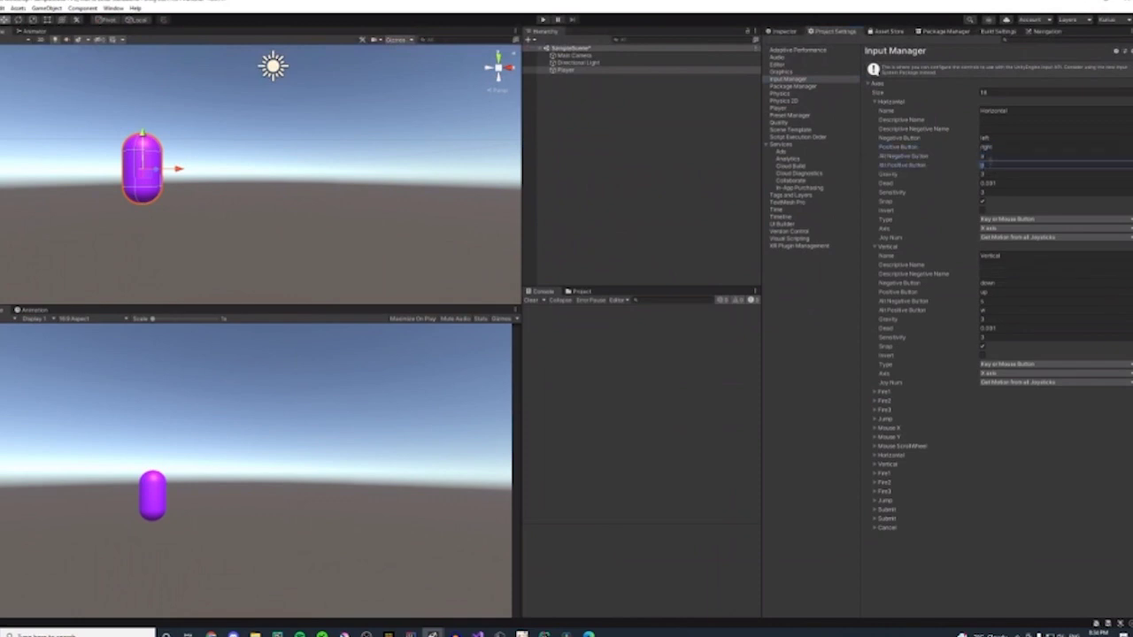
click(990, 156)
click(987, 165)
click(1032, 501)
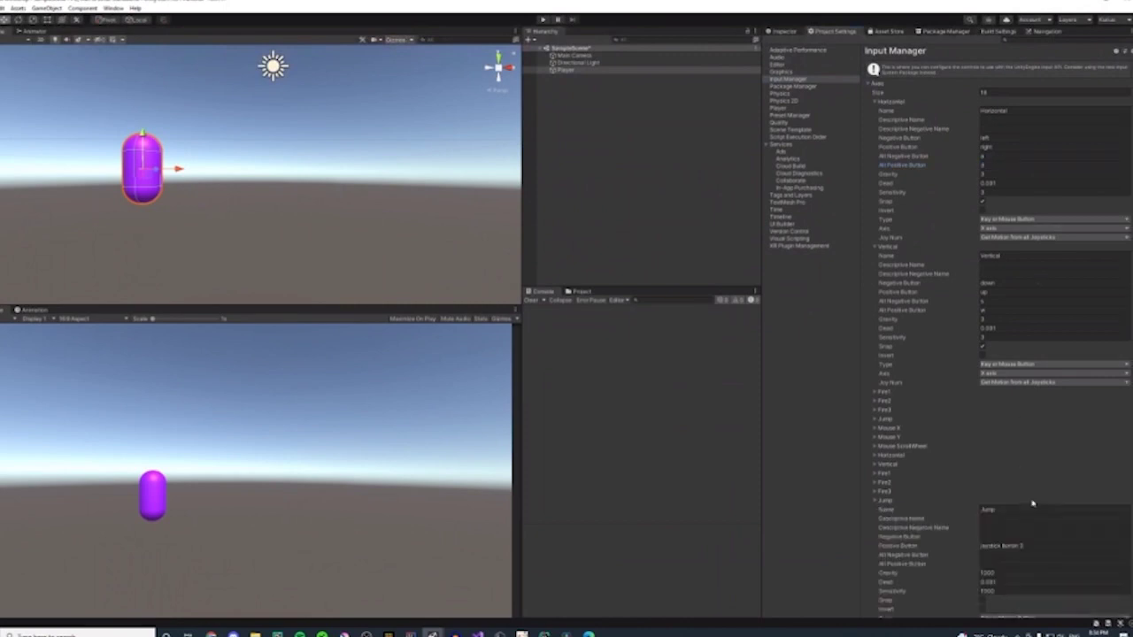
click(875, 501)
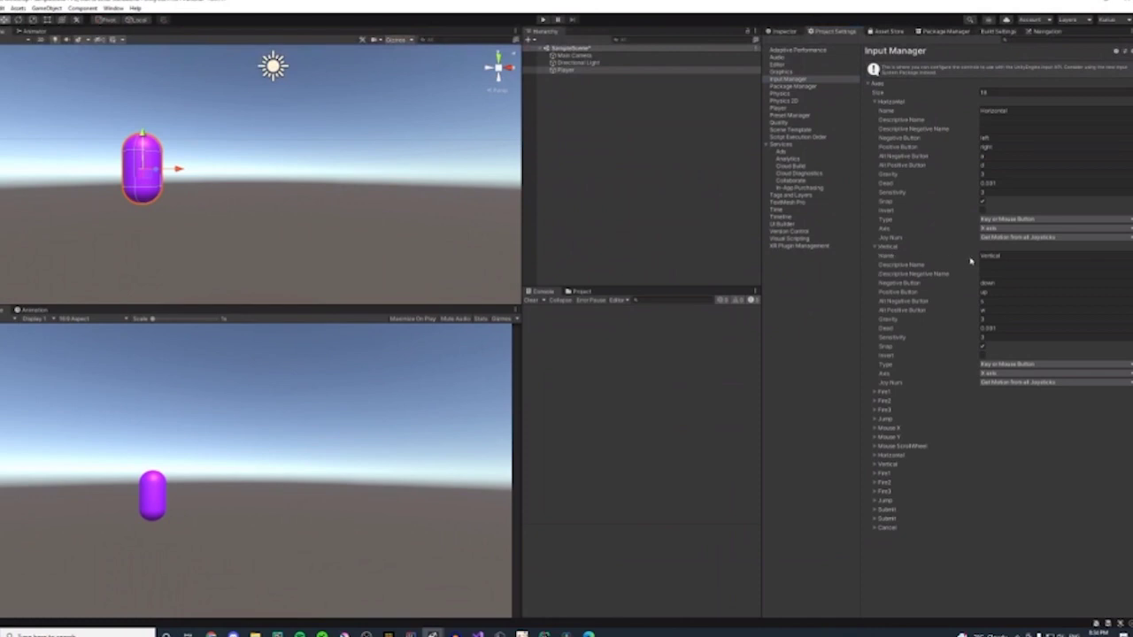
- Examine the Vertical axis's negative and positive button assignments and the Horizontal axis's name
click(1009, 284)
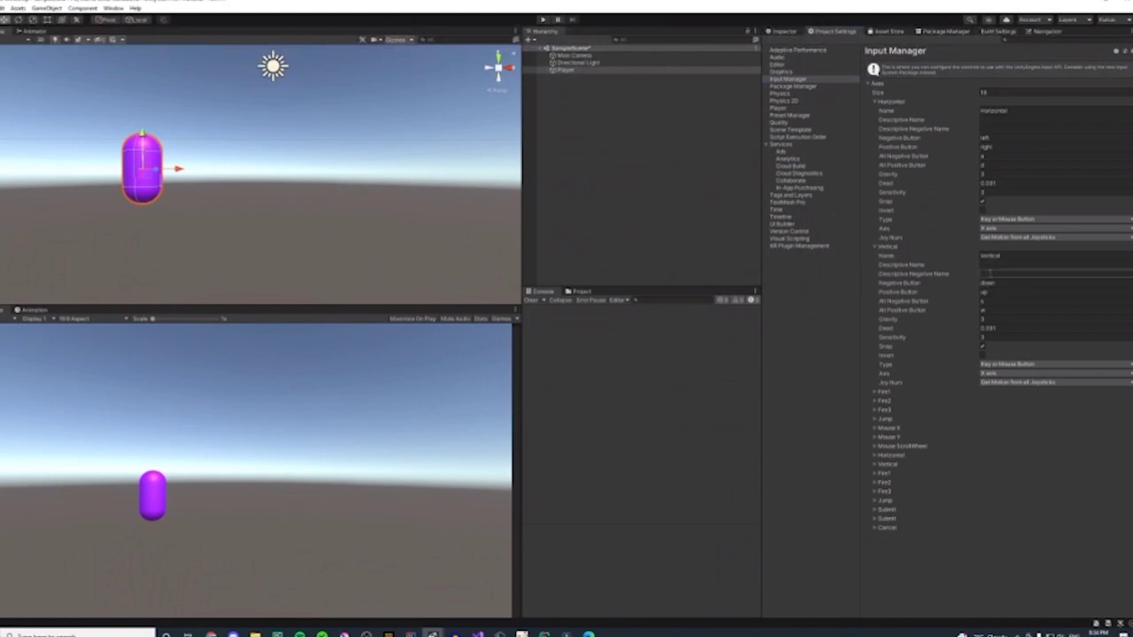
click(1009, 292)
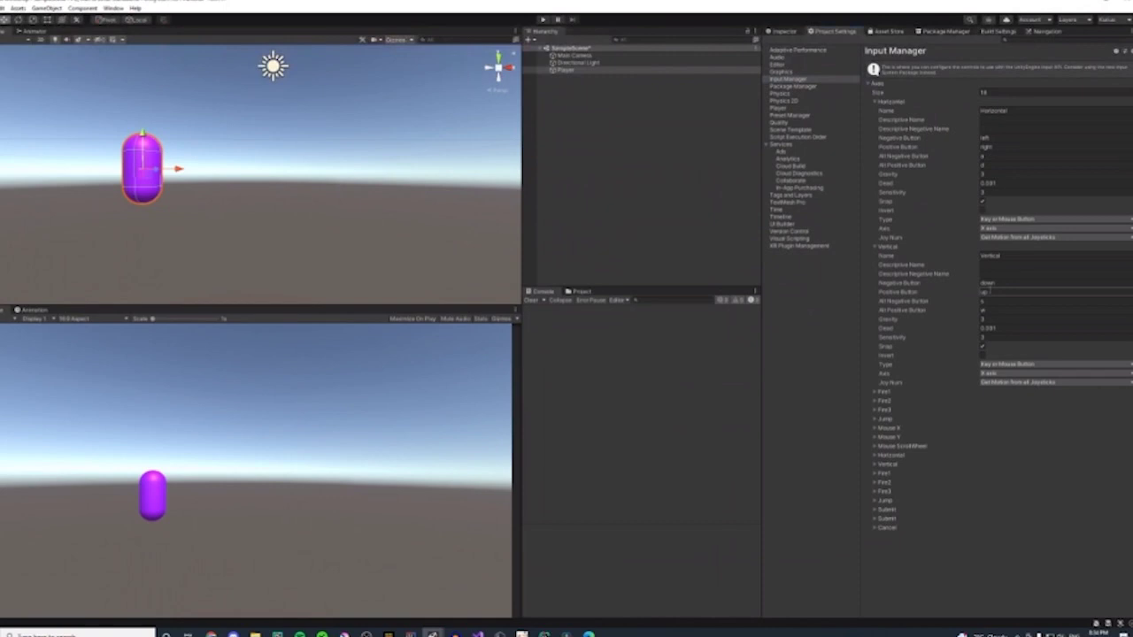
click(993, 111)
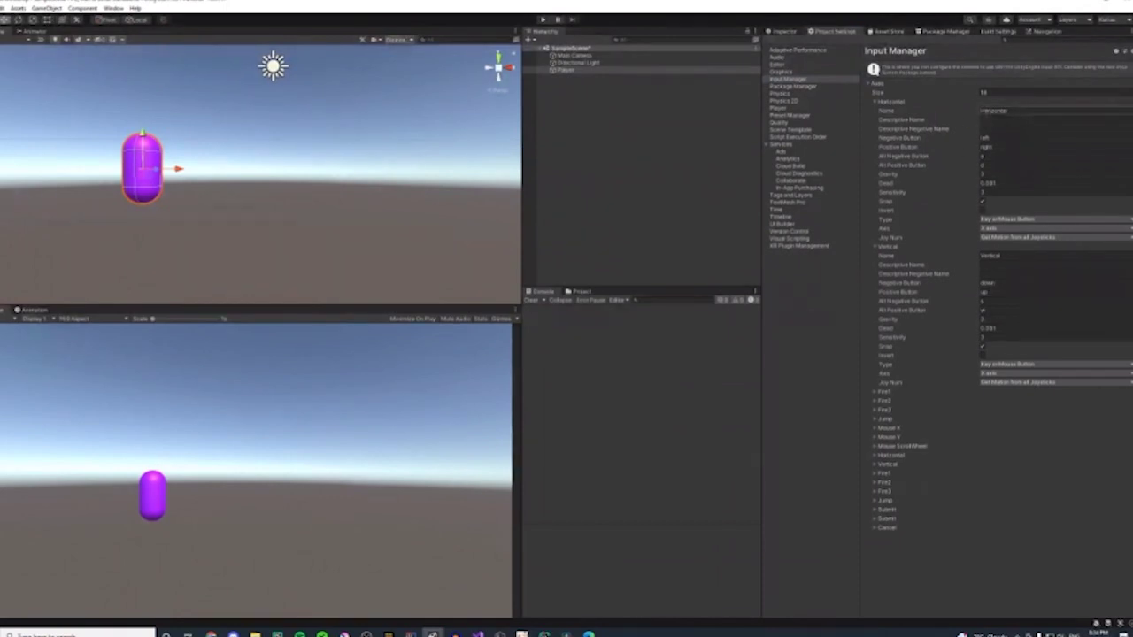
key(Return)
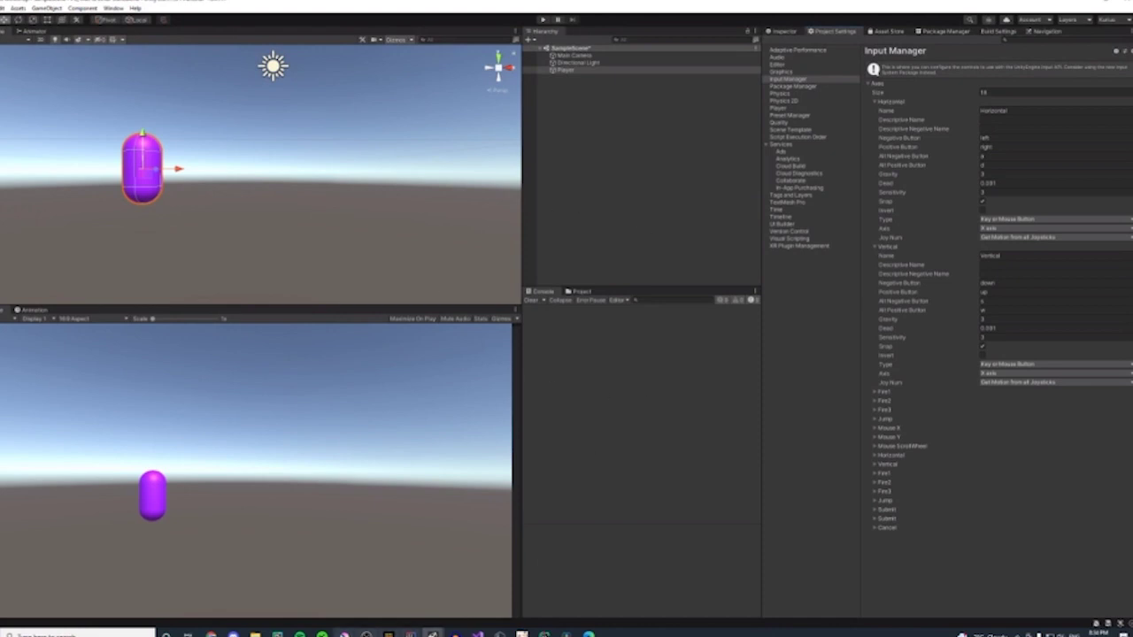
- Switch to the Player script in Visual Studio and add horizonalInputTest = Input.GetAxis("Horizontal") below the transform.Translate statement in Update
mouse_move(478, 632)
click(502, 609)
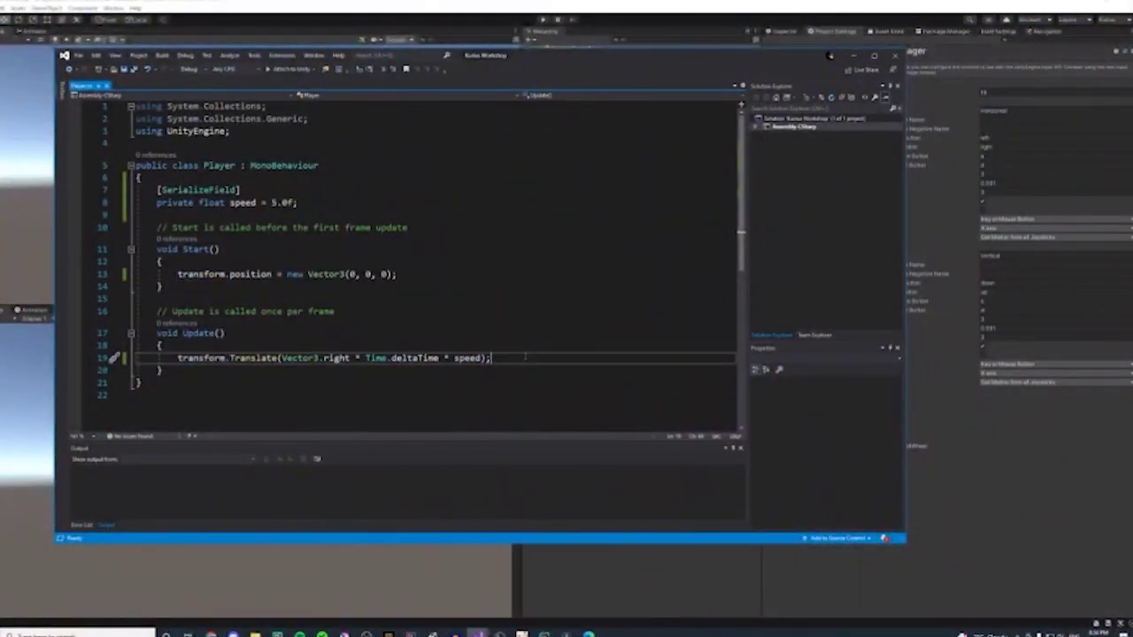
key(Return)
key(Return)
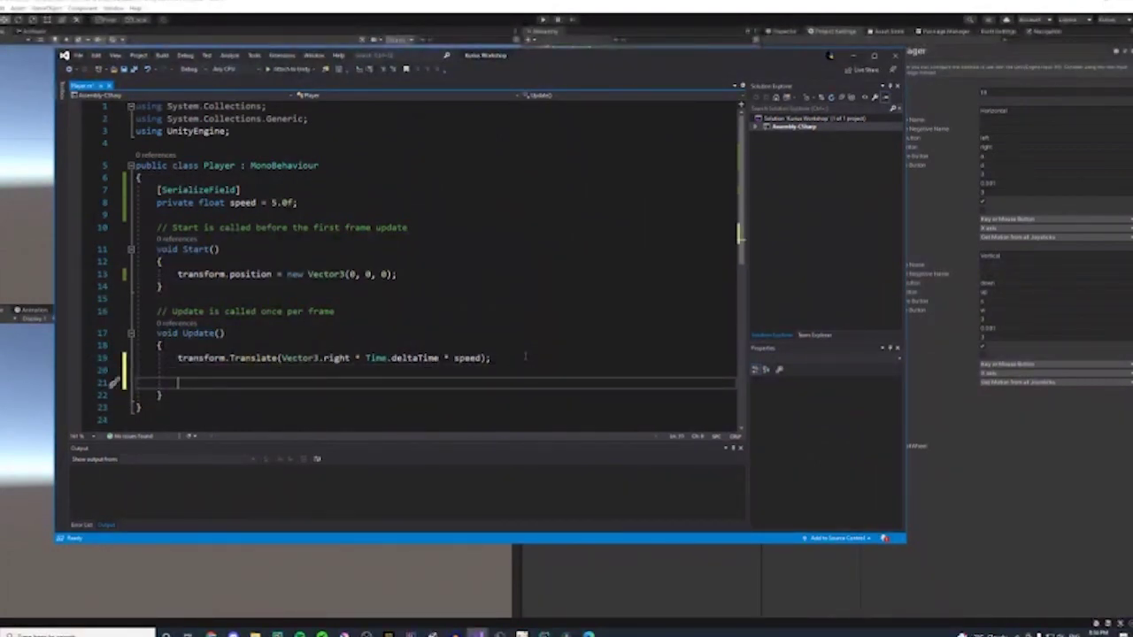
text(horizonal)
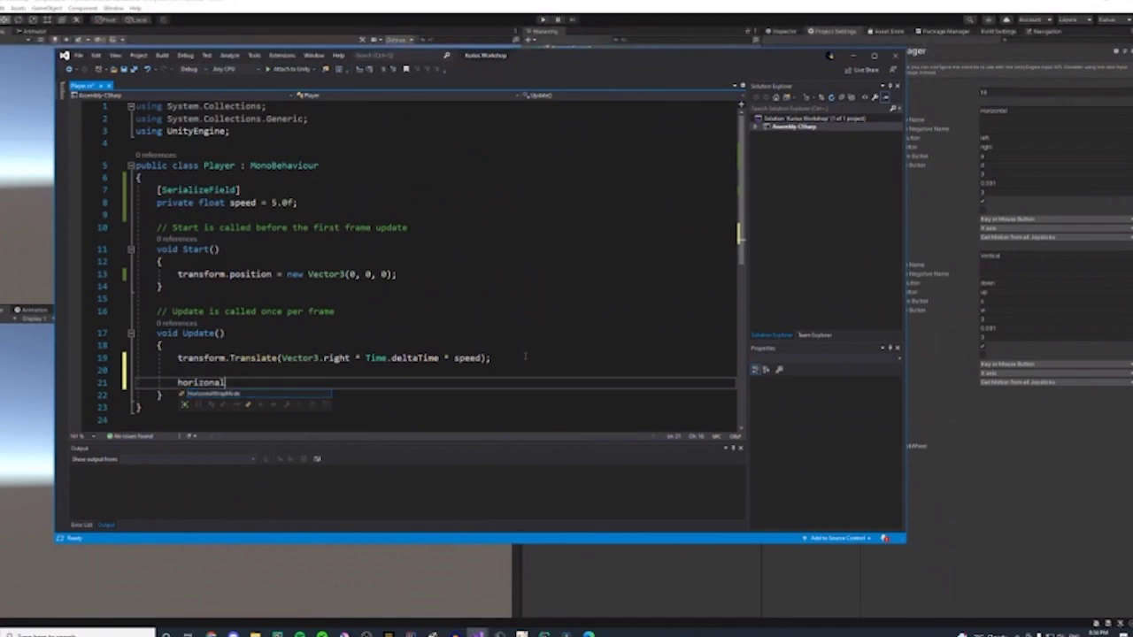
text(In)
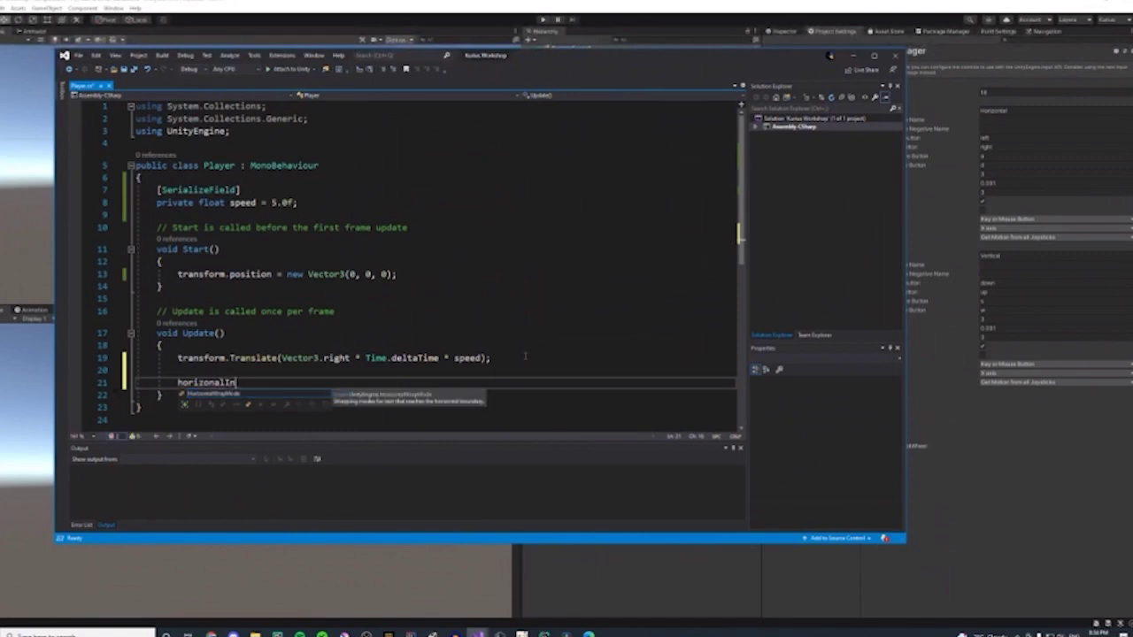
text(putTest = In)
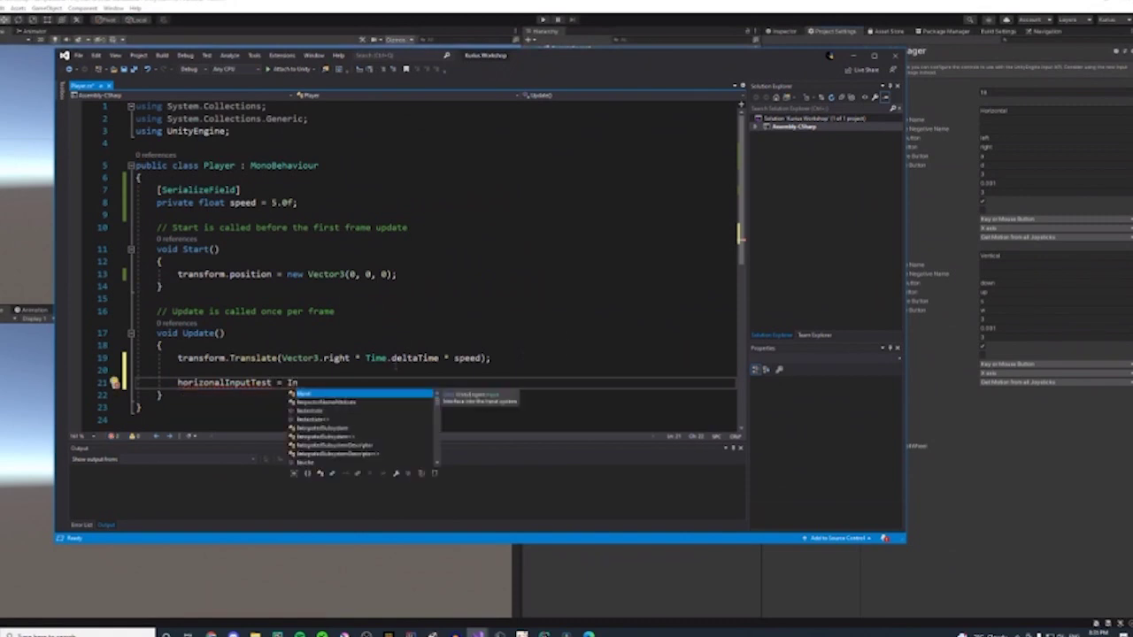
key(Tab)
text(.g)
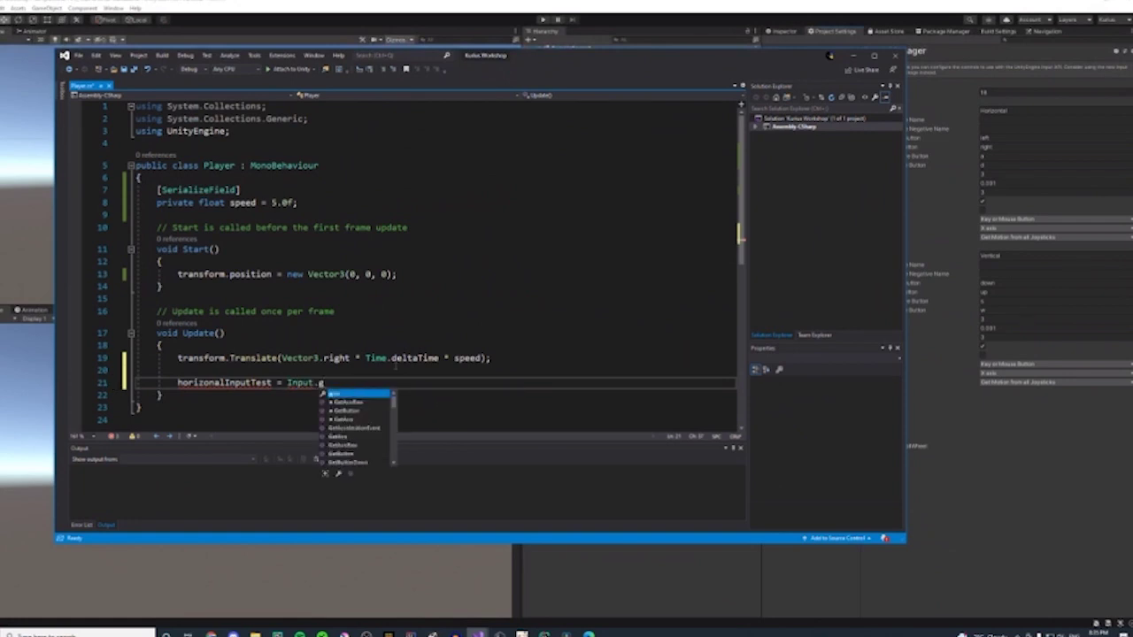
key(BackSpace)
text(GetAxis)
key(Tab)
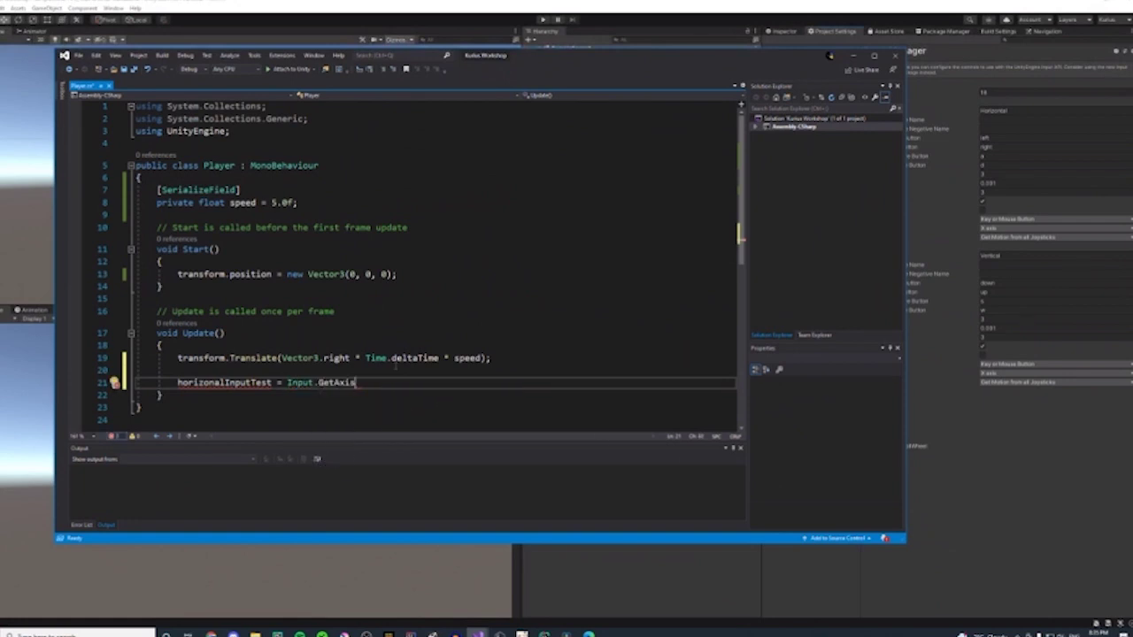
text((")
text(Horizon)
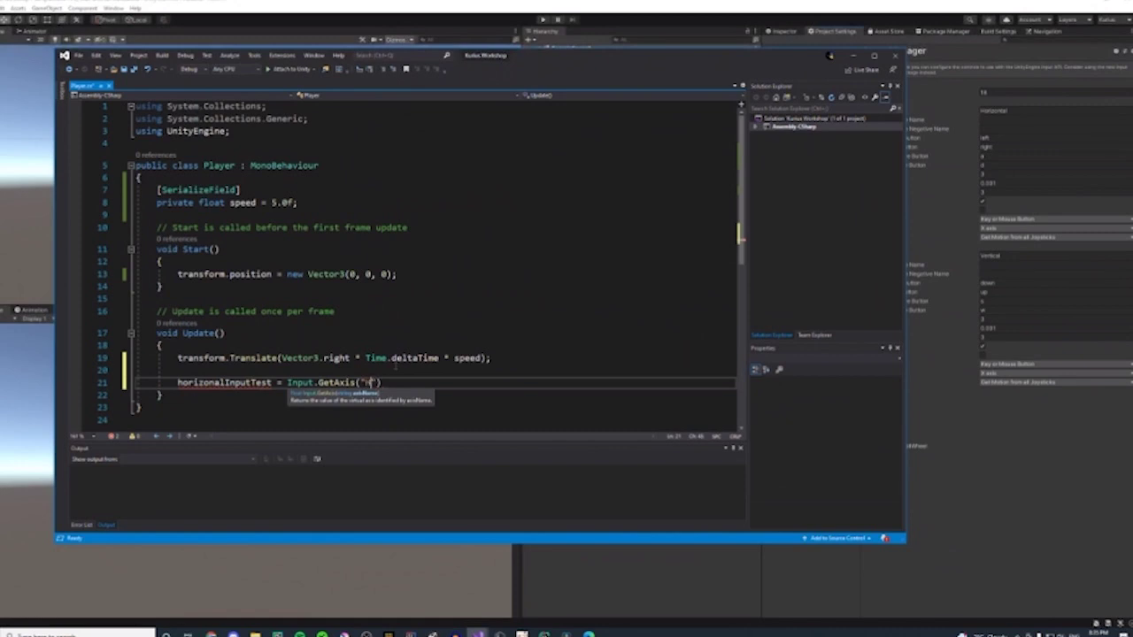
text(tal)
- Try to declare horizonalInputTest as a local float variable in Update
drag(178, 383, 173, 382)
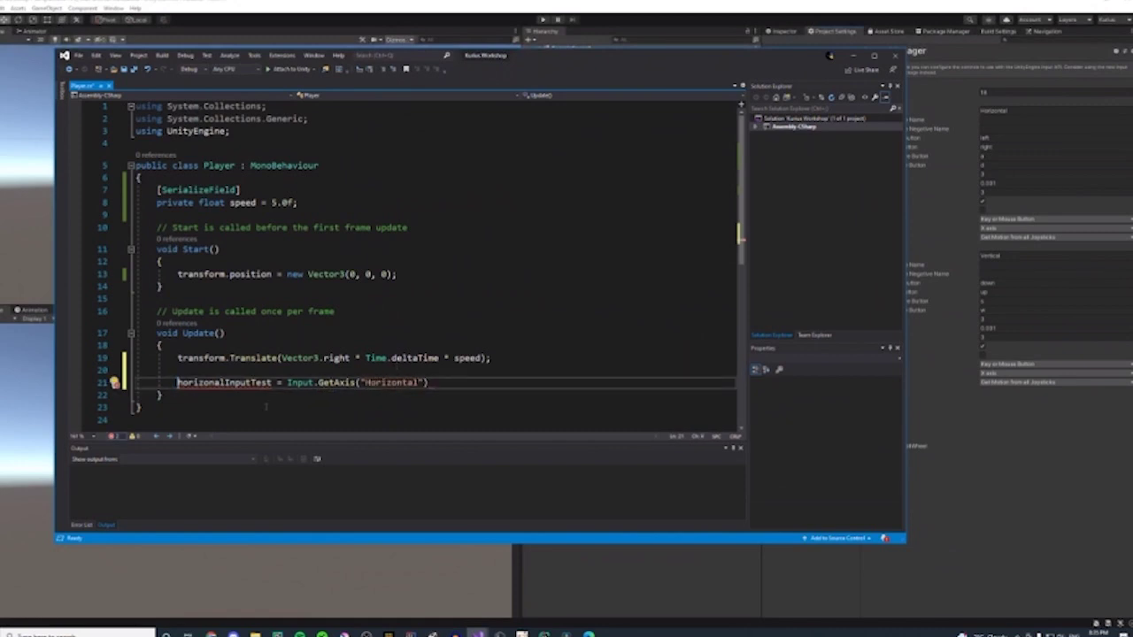
text(int)
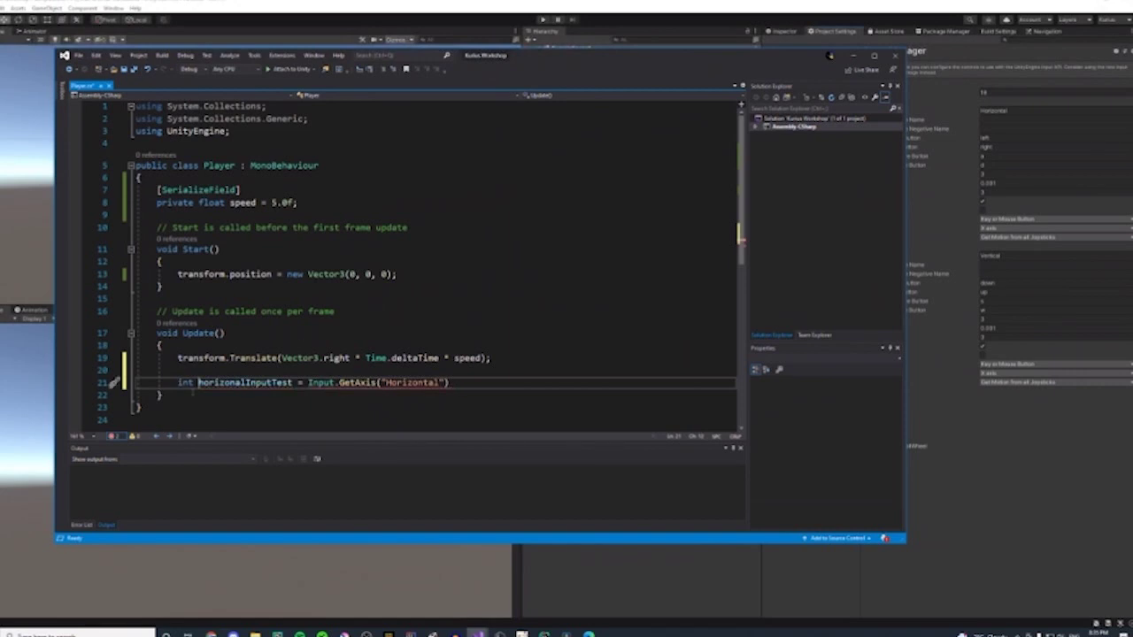
double_click(186, 382)
text(float)
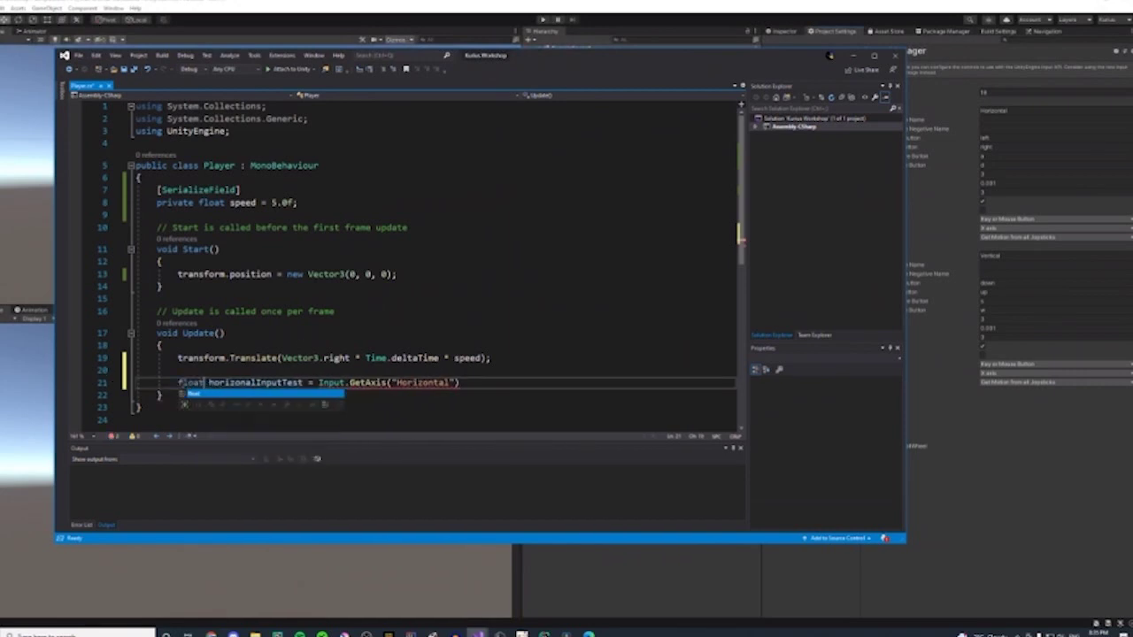
- Remove the float type in front of horizonalInputTest in Update
click(239, 333)
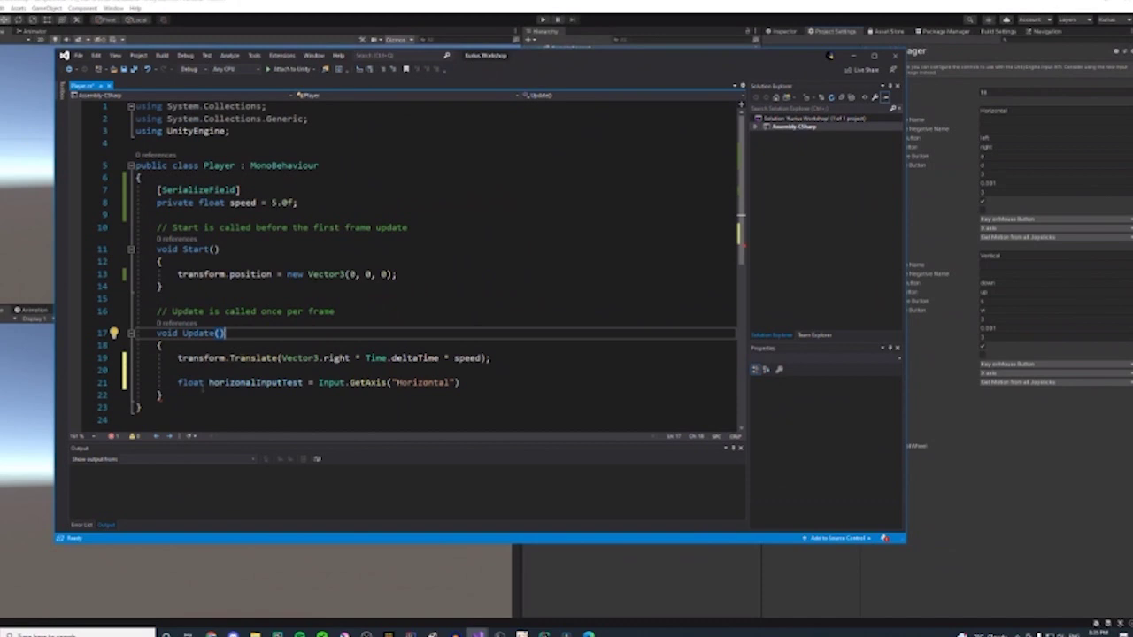
click(204, 385)
drag(303, 382, 210, 382)
click(184, 383)
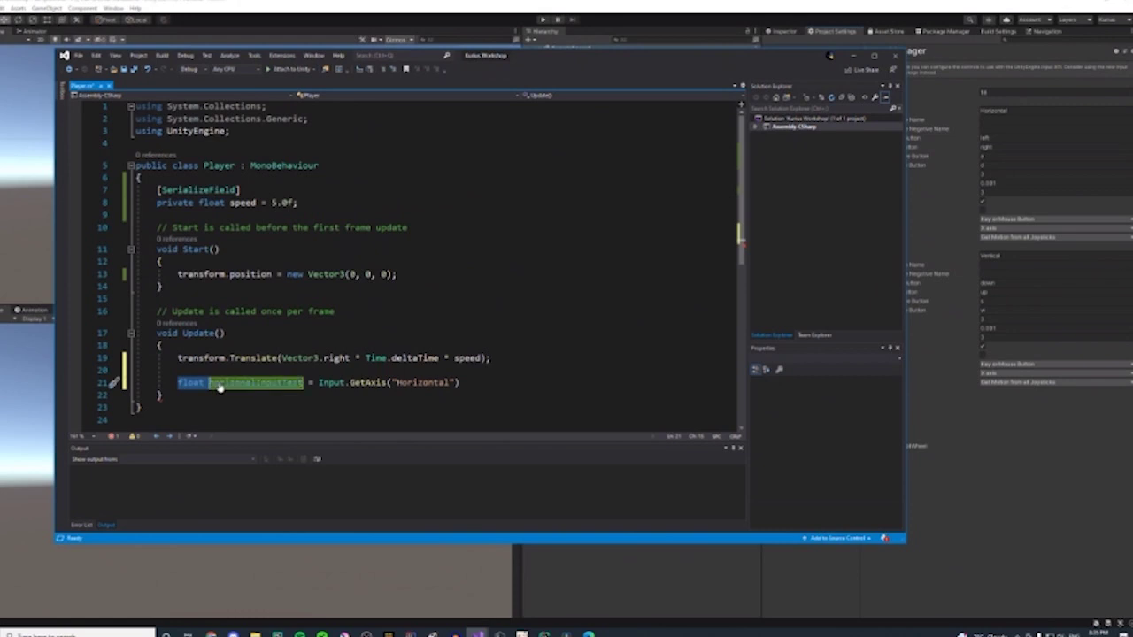
key(BackSpace)
- Declare the field public float horizonalInputTest; on a new line below the private speed field
click(333, 202)
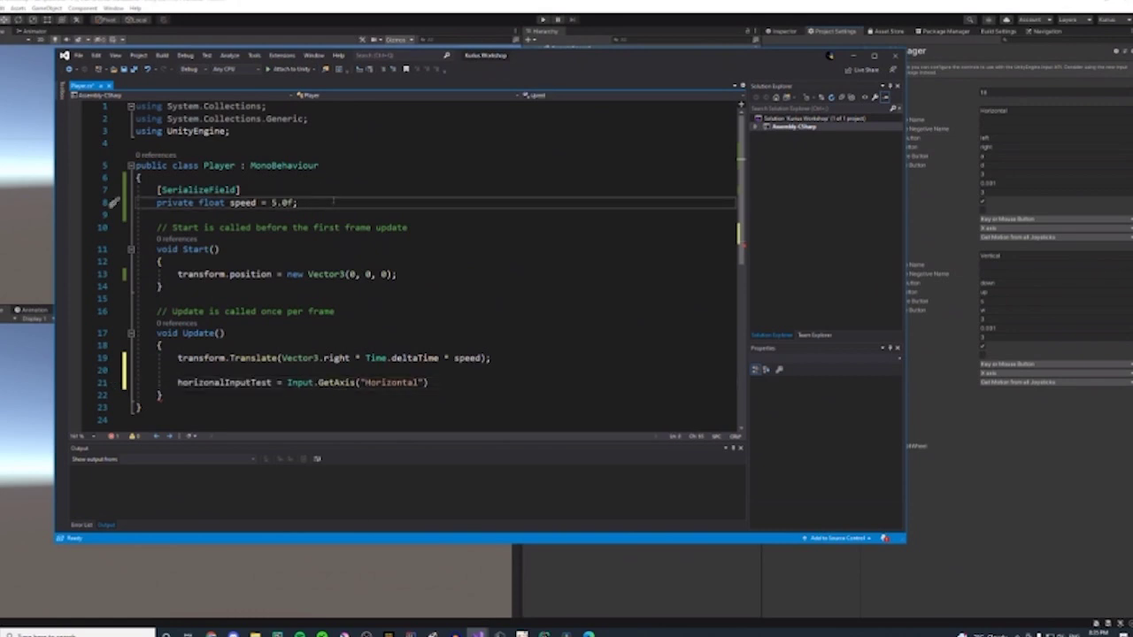
key(Return)
text(public )
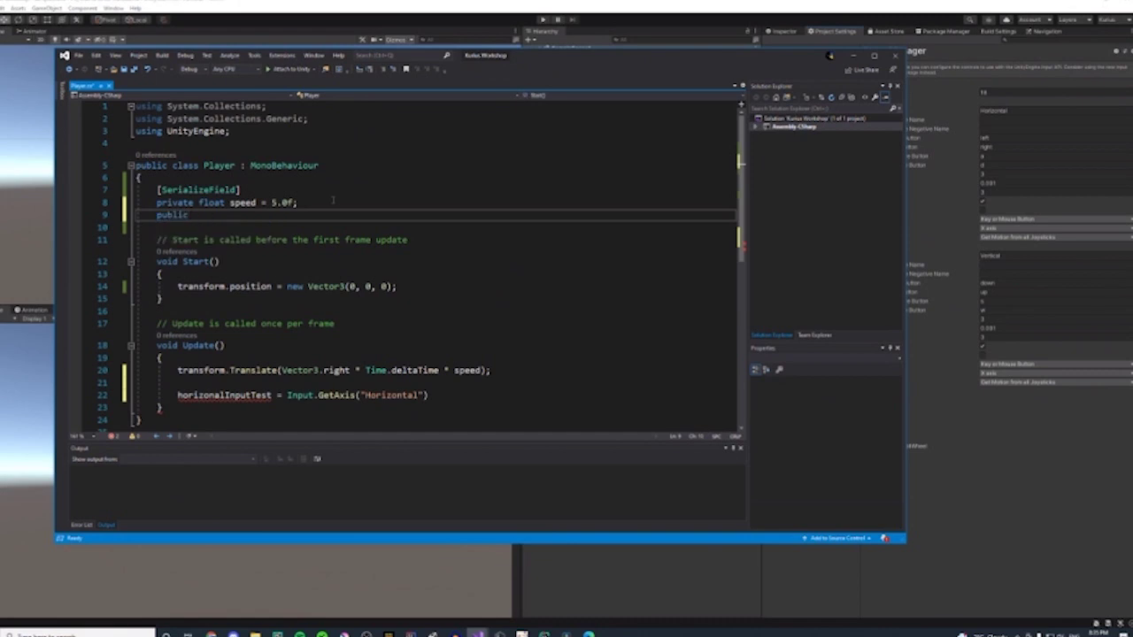
text(ho)
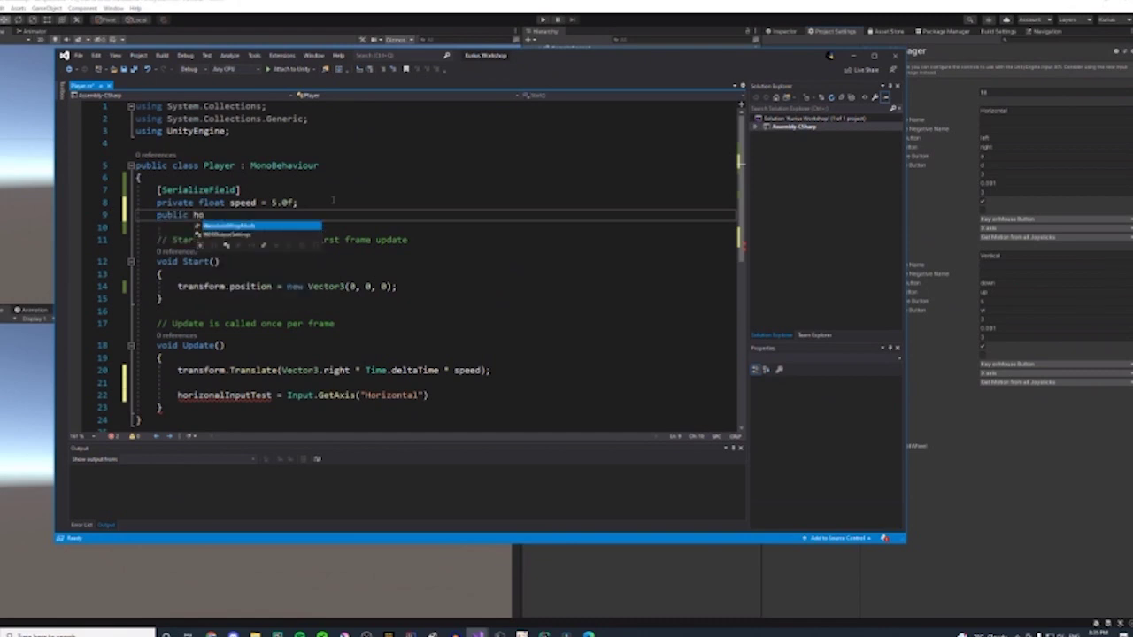
key(Escape)
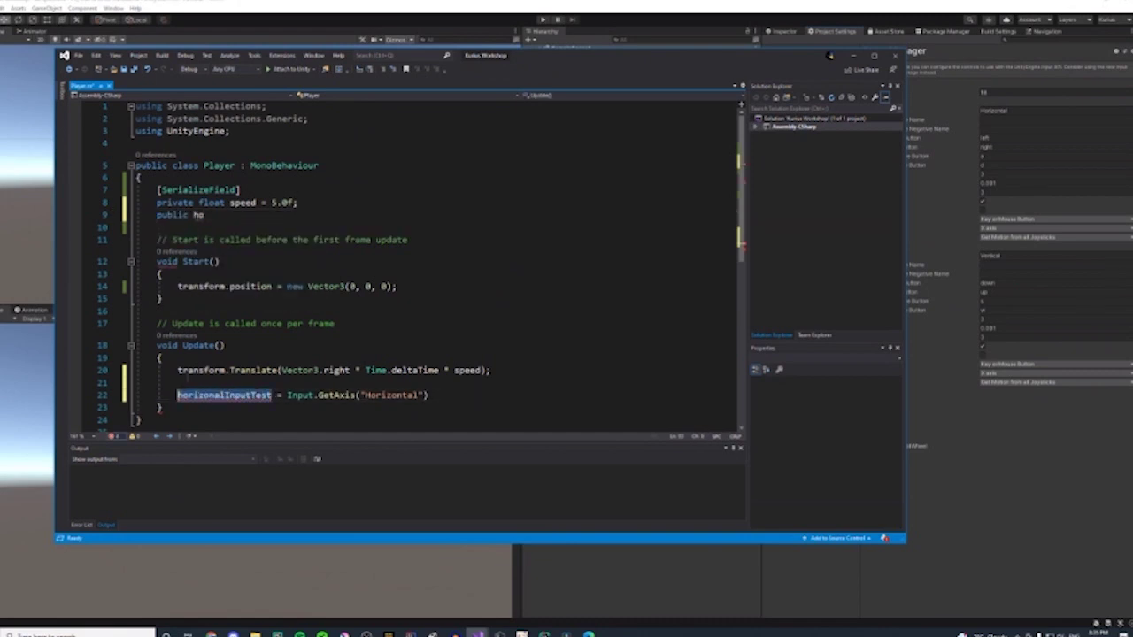
text(rizonalInputTest)
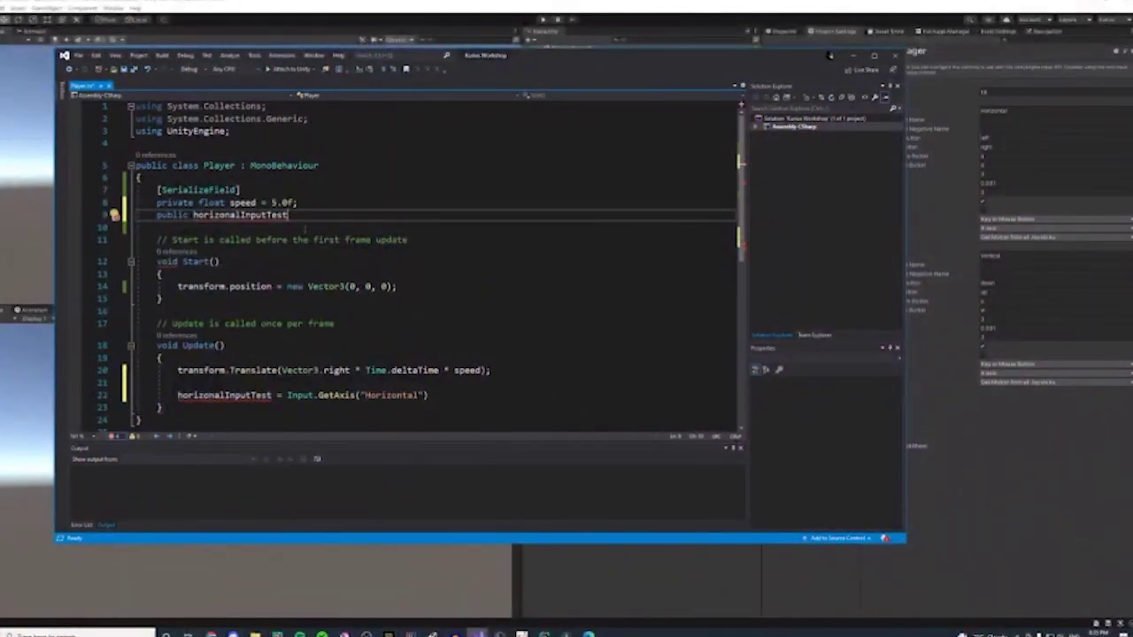
text(;)
text(flaot)
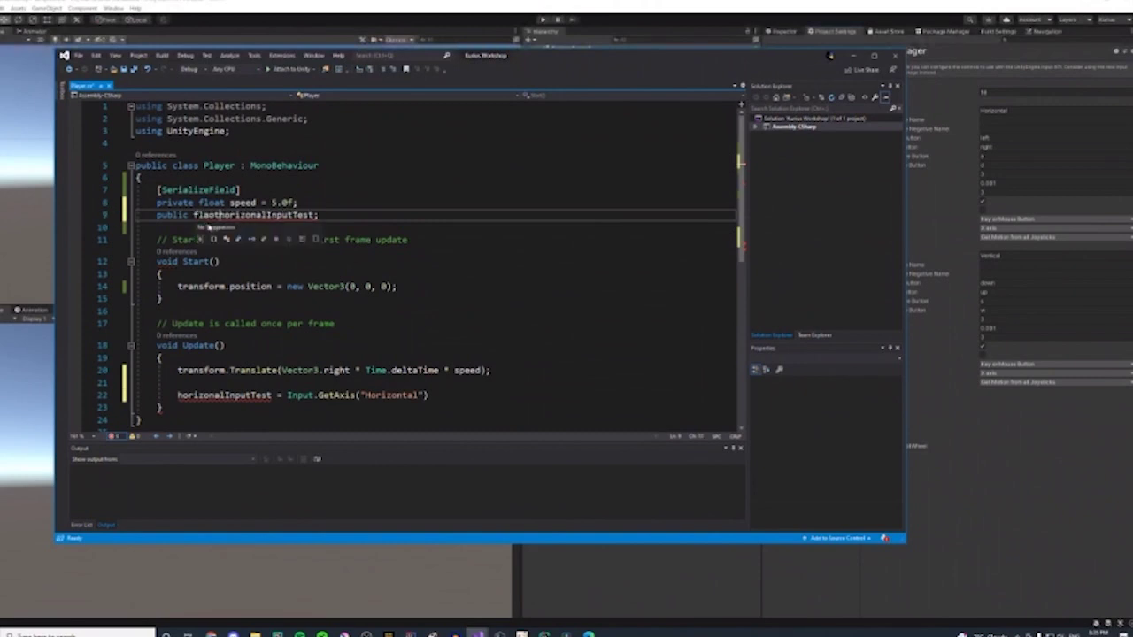
double_click(205, 216)
text(float)
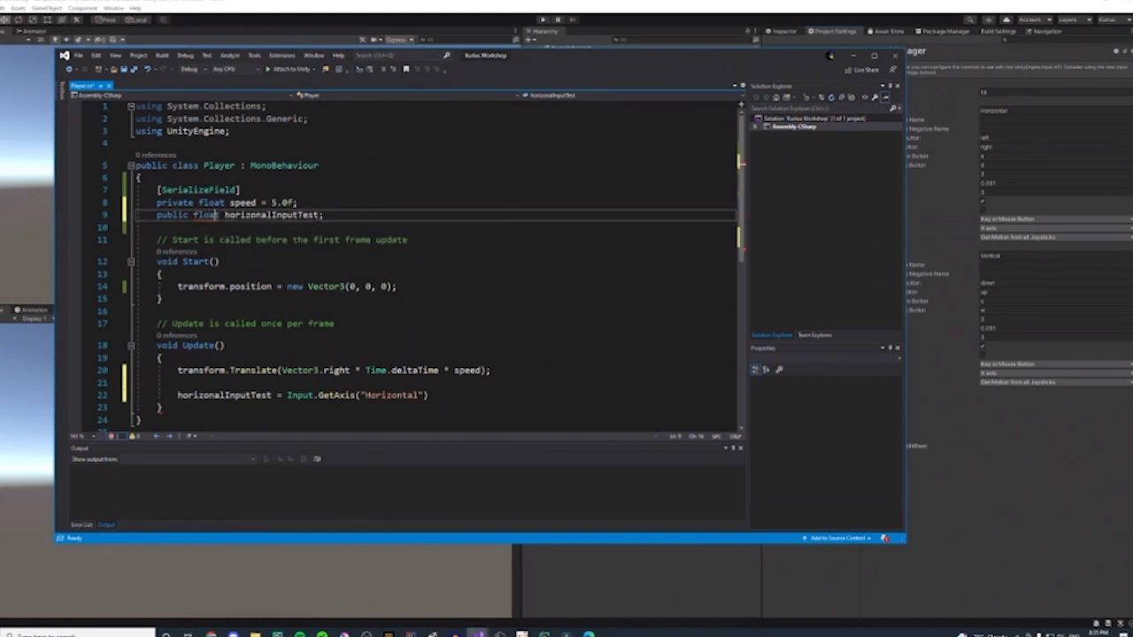
- End the Input.GetAxis("Horizontal") assignment in Update with a semicolon
scroll(113, 140, down, 2)
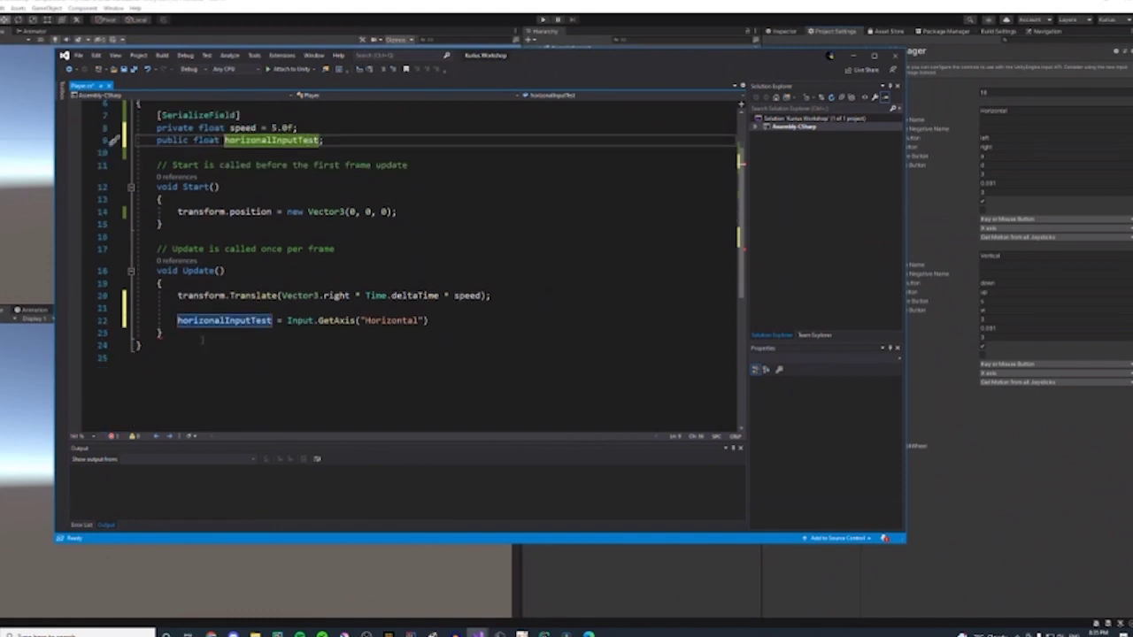
click(328, 345)
key(Up)
key(Up)
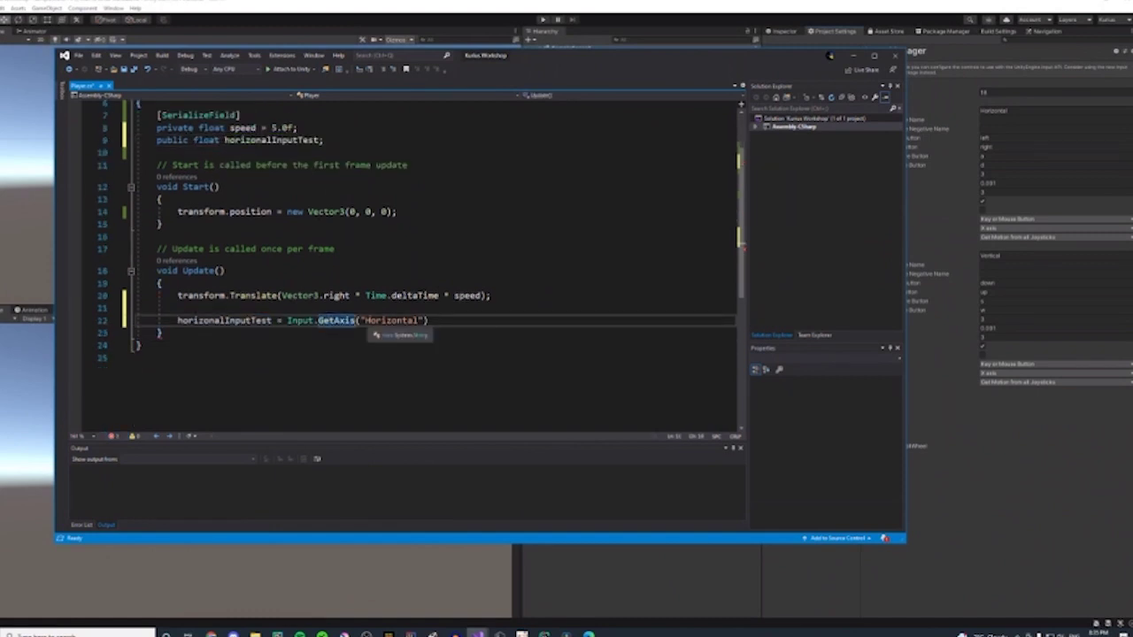
click(372, 320)
click(441, 321)
text(;)
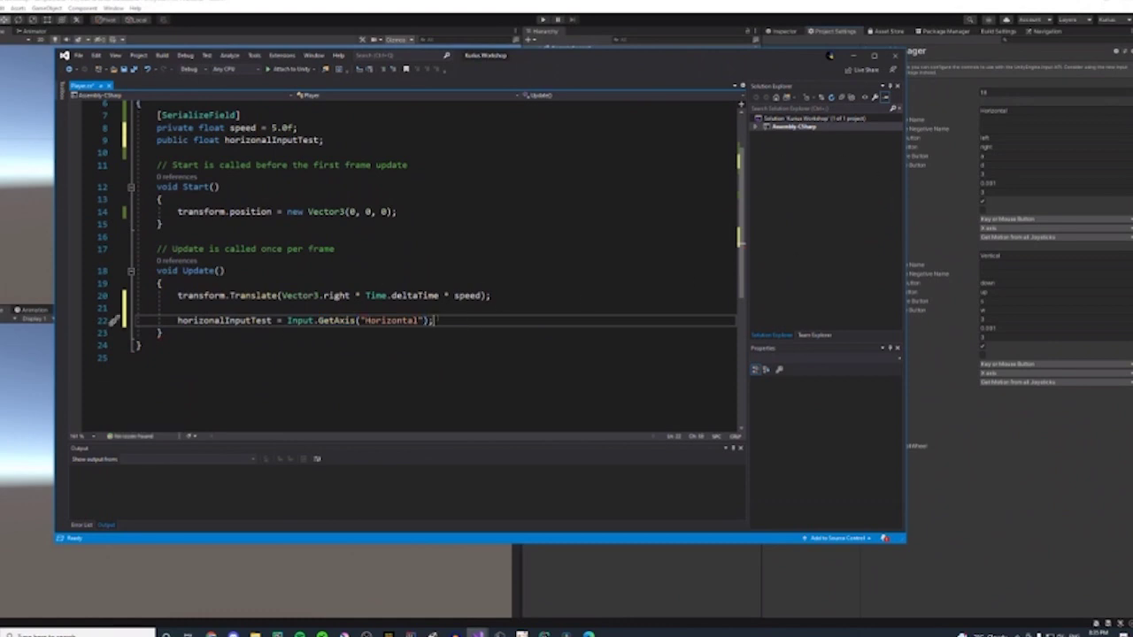
- Switch back to Unity and show the expanded Horizontal axis settings in the Input Manager
click(942, 103)
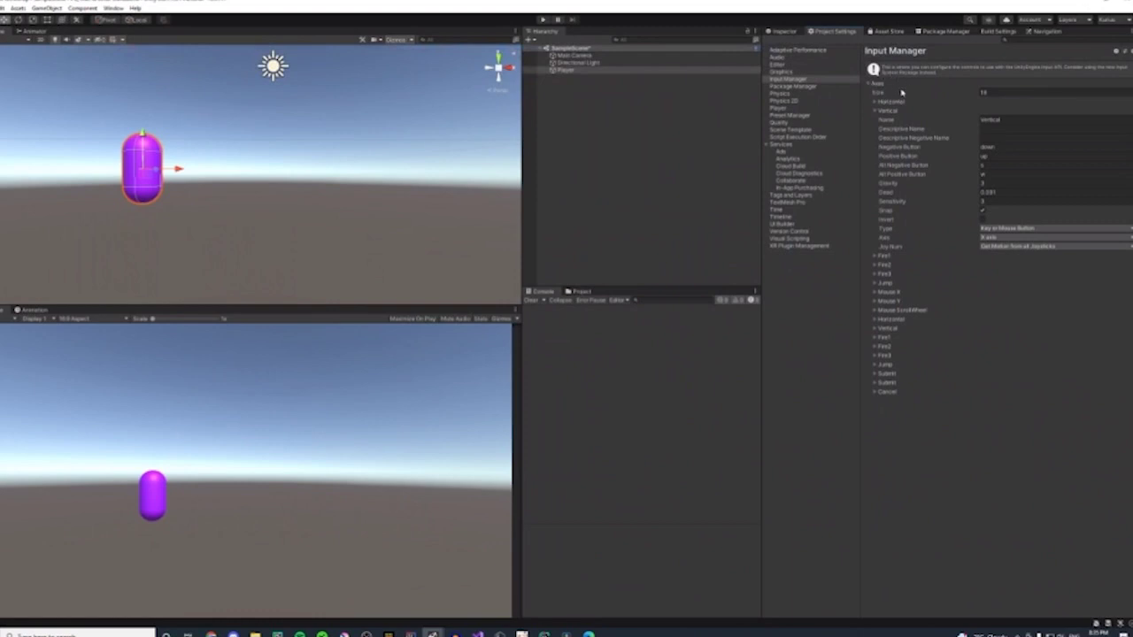
click(875, 104)
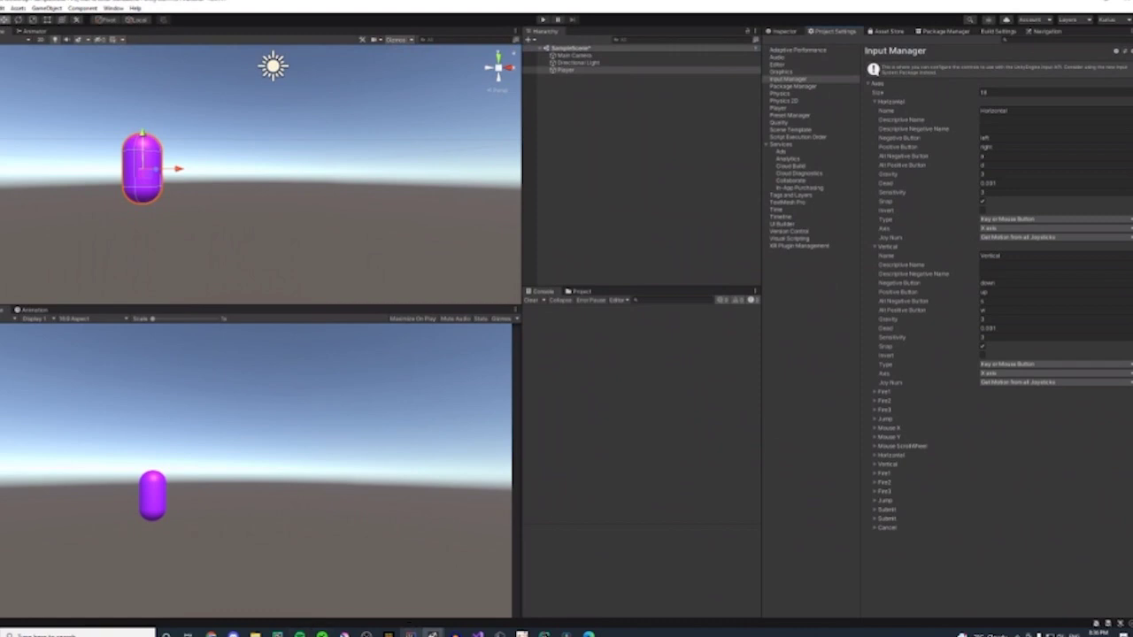
- Switch to Visual Studio and multiply the transform.Translate argument in Update by -1 after speed
mouse_move(477, 634)
click(496, 612)
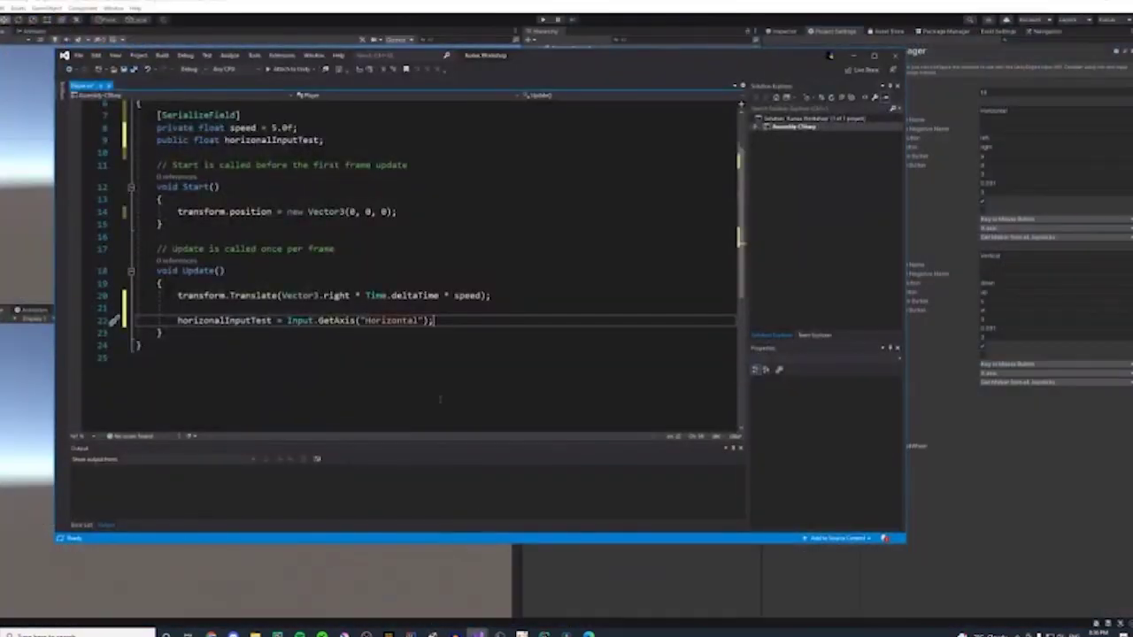
double_click(467, 295)
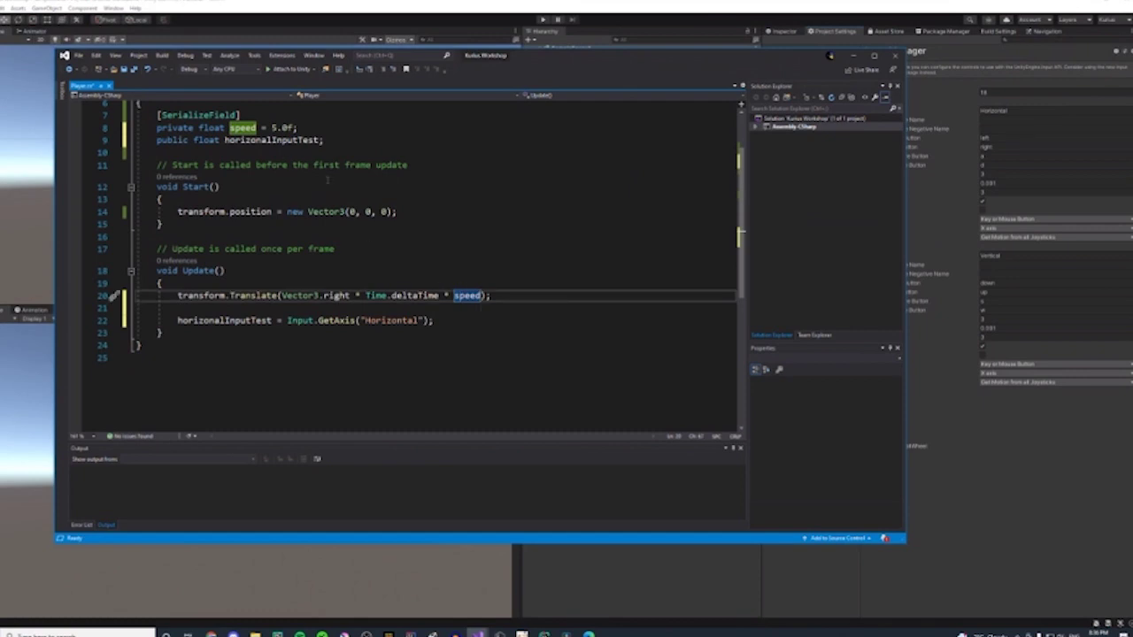
key(Right)
text(* )
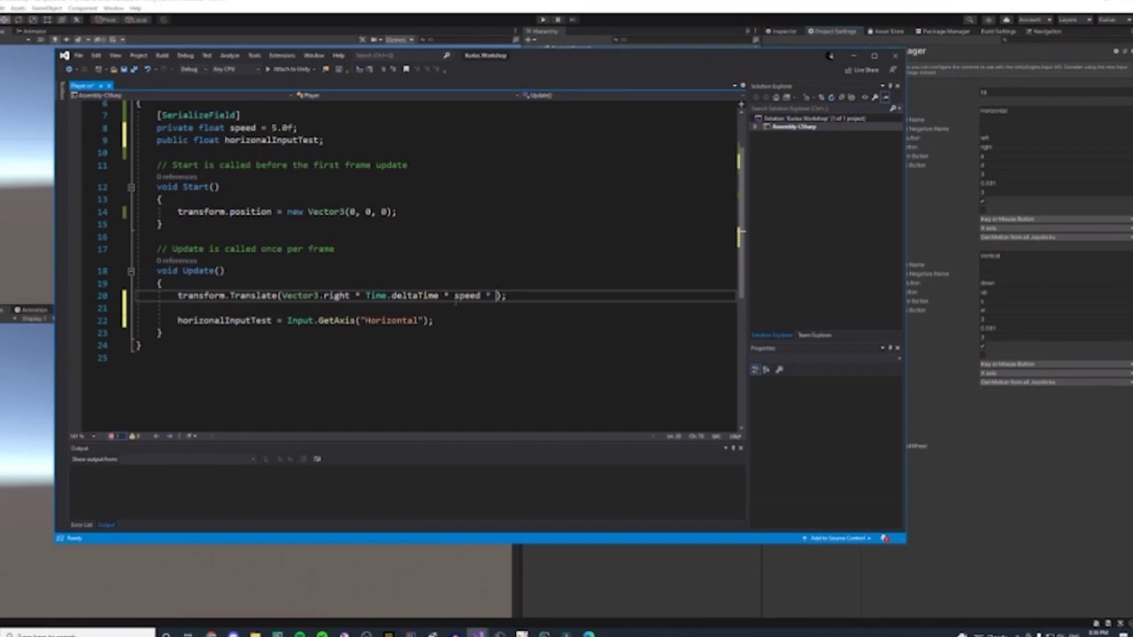
text(-1)
click(529, 318)
click(527, 298)
- Play the scene in Unity to check the Player's movement direction, and stop it
click(543, 19)
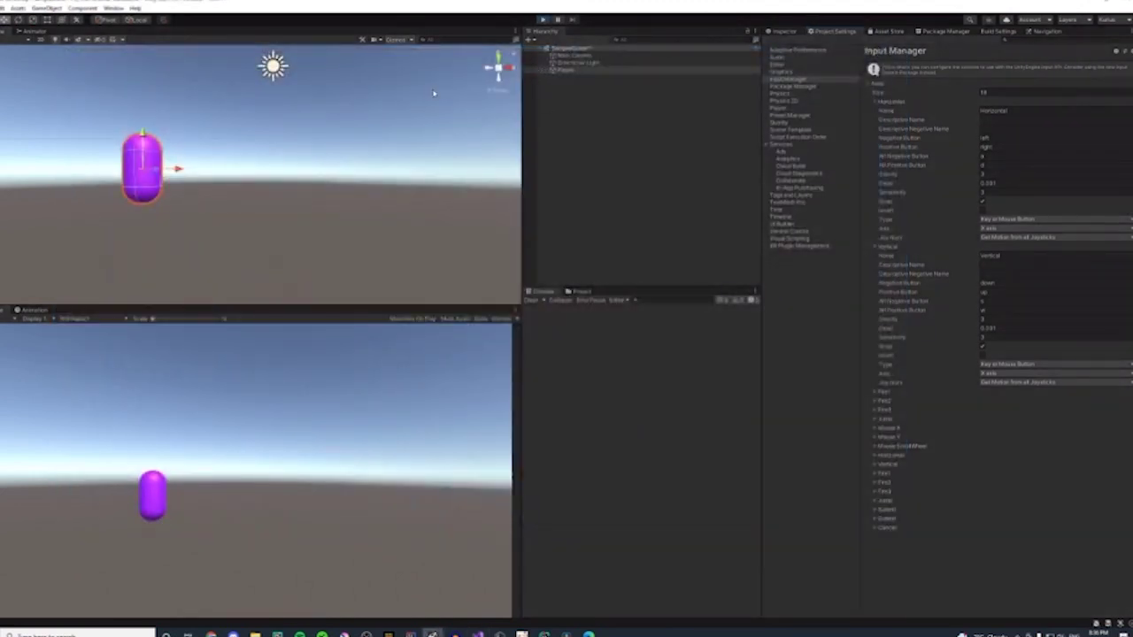
key(d)
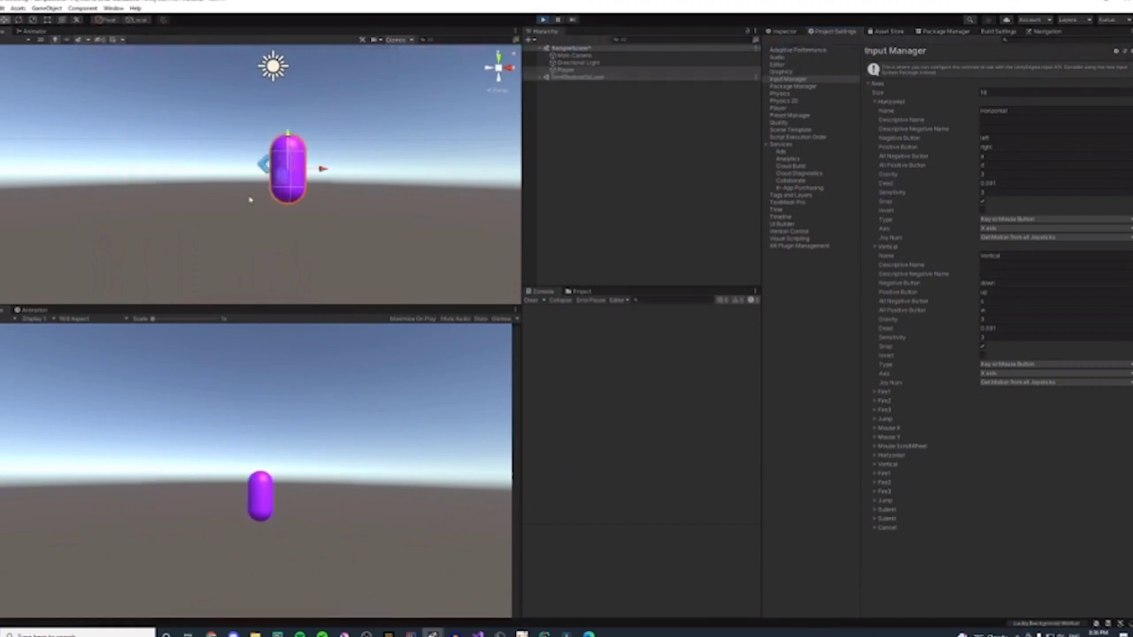
click(544, 19)
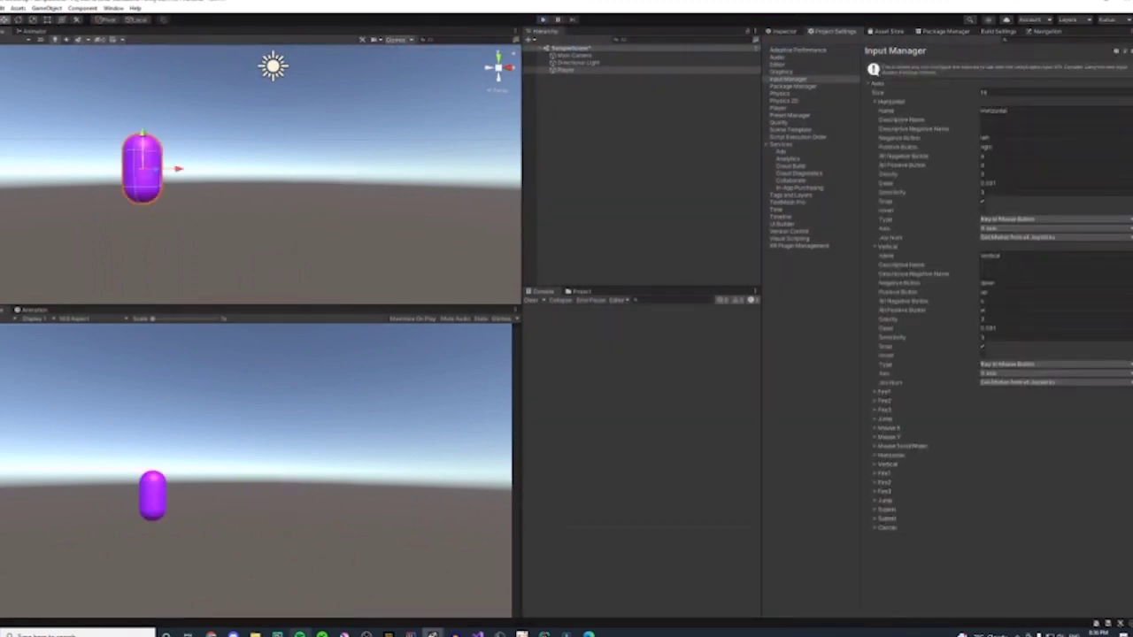
- Save the Player script in Visual Studio, play the scene again in Unity to test the reversed movement, and stop it
click(477, 633)
click(524, 581)
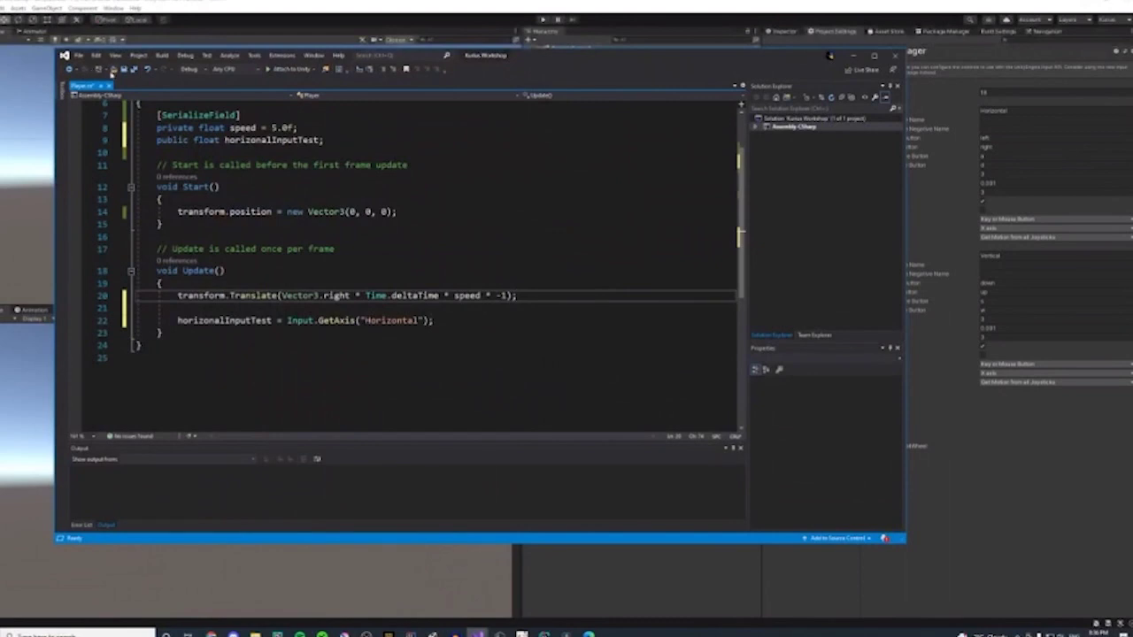
click(540, 20)
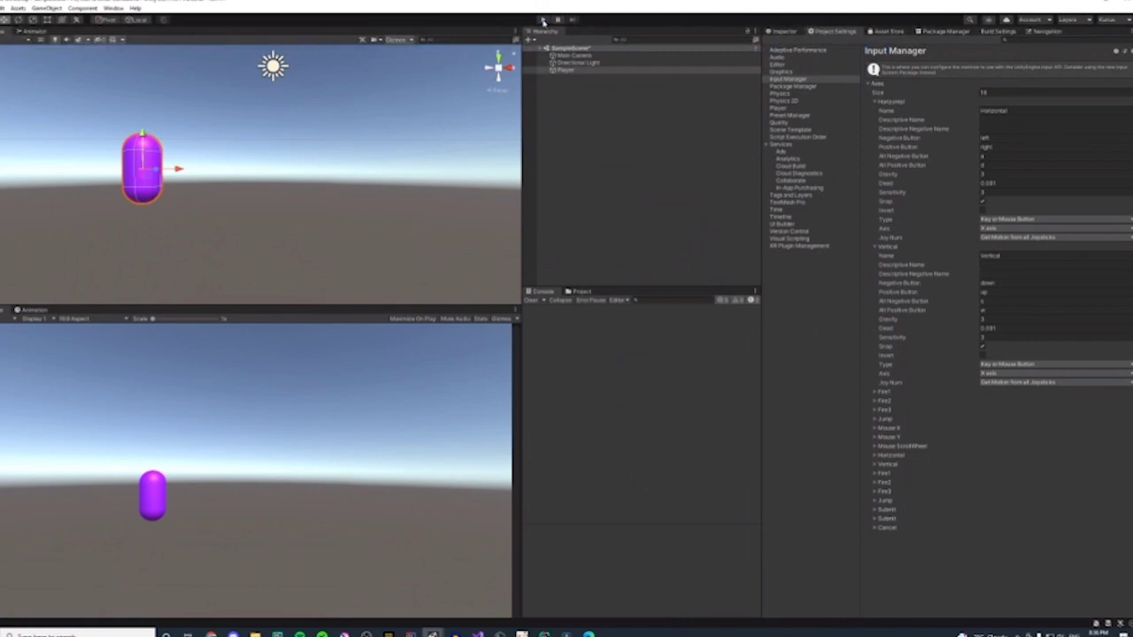
click(543, 19)
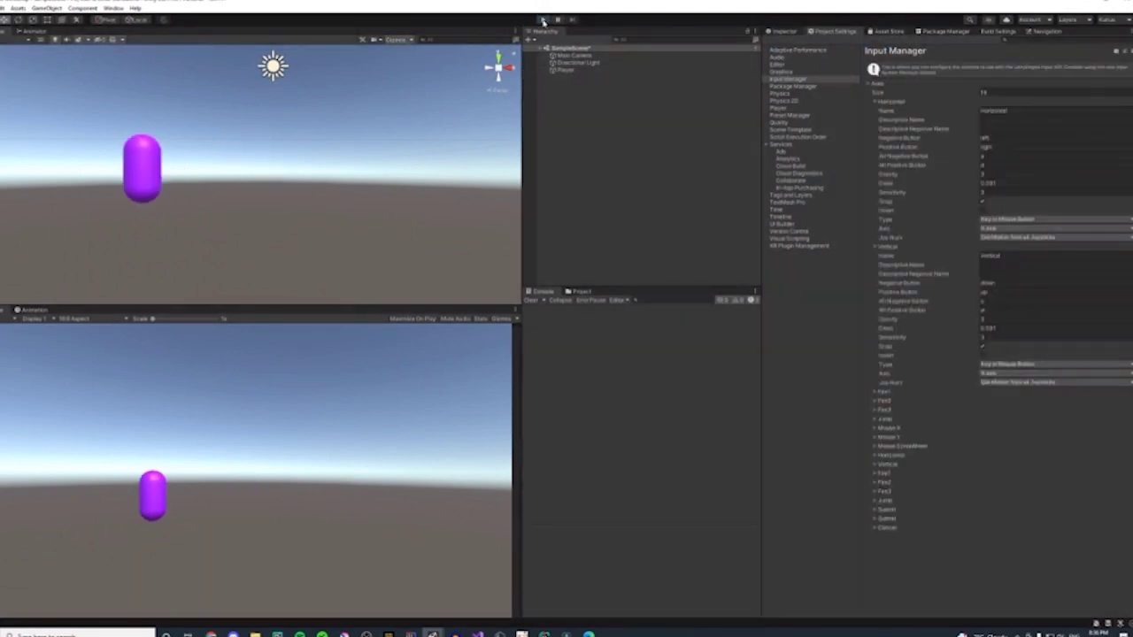
click(542, 19)
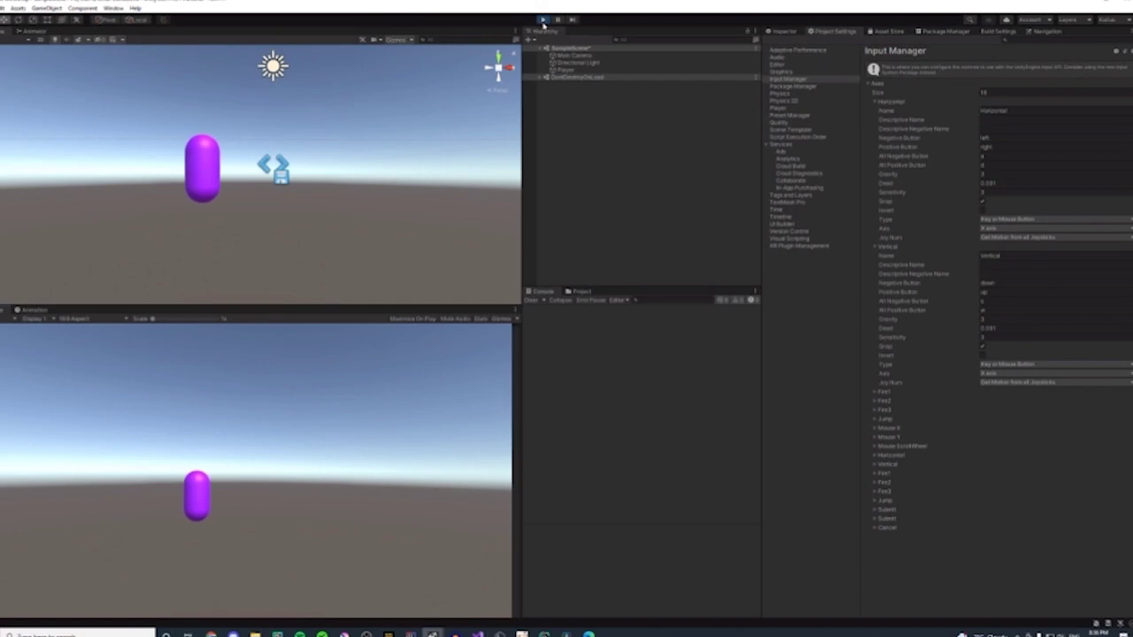
click(543, 19)
- Minimize Unity and examine the horizonalInputTest = Input.GetAxis("Horizontal") line in Update
click(1079, 2)
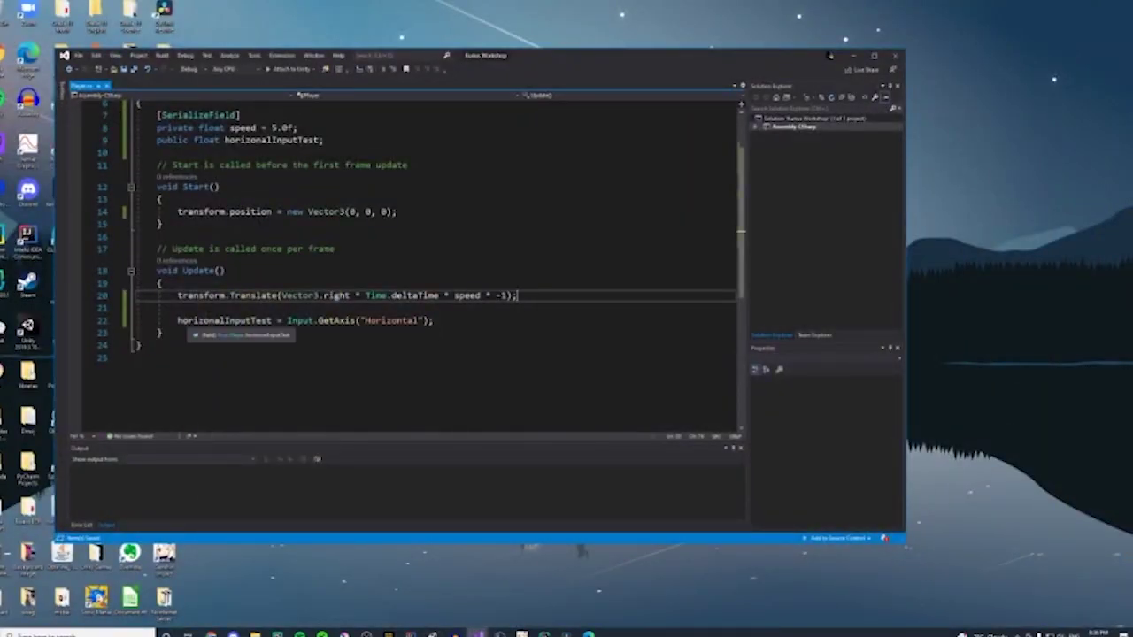
drag(178, 320, 434, 321)
click(433, 321)
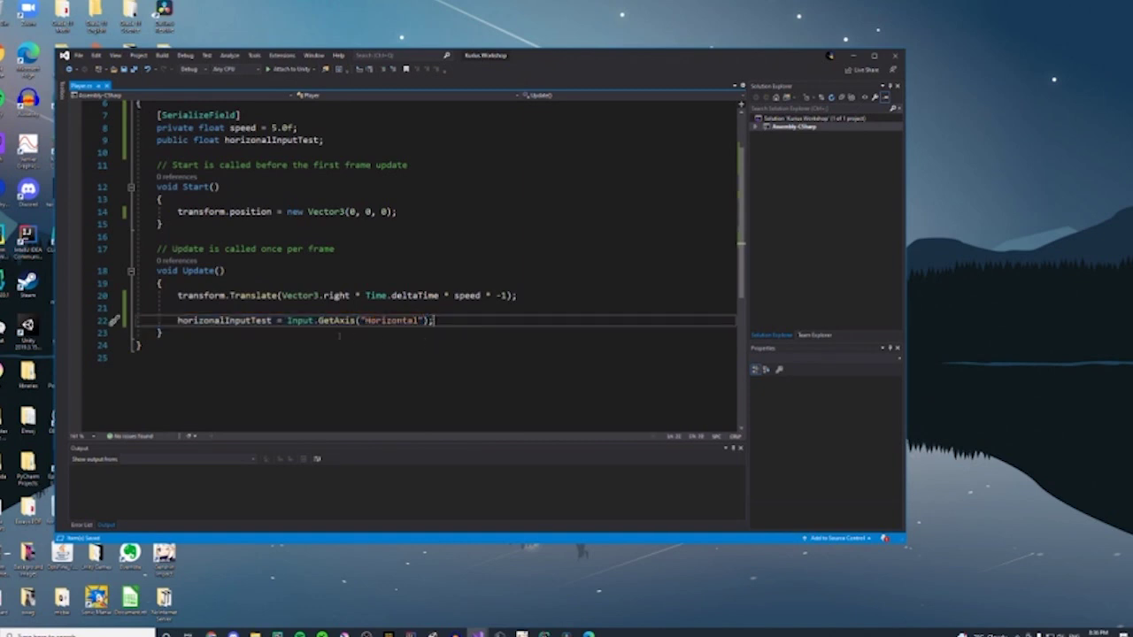
mouse_move(308, 322)
drag(288, 320, 424, 321)
click(424, 321)
- Switch back to Unity and show the Player's horizontal input test field in the Inspector
click(478, 634)
click(501, 595)
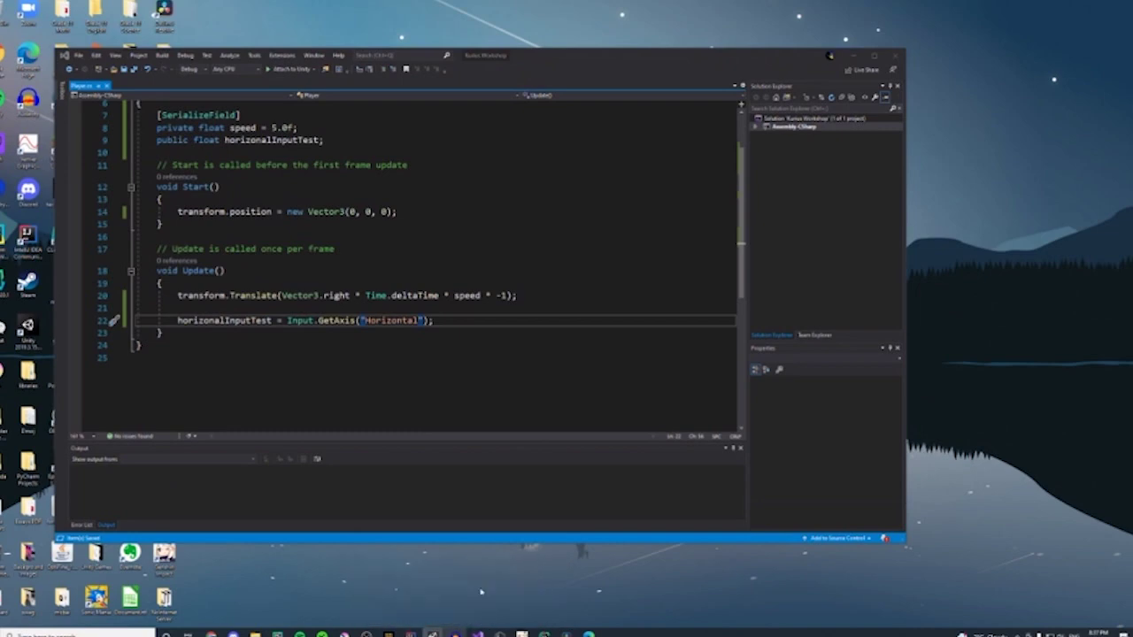
click(567, 71)
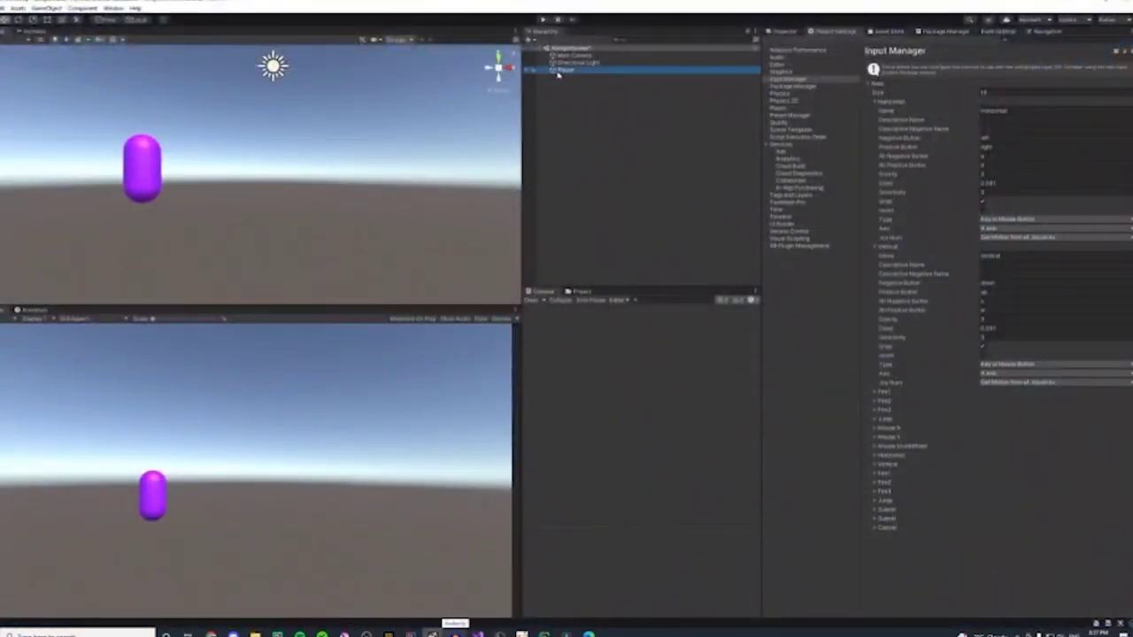
click(786, 32)
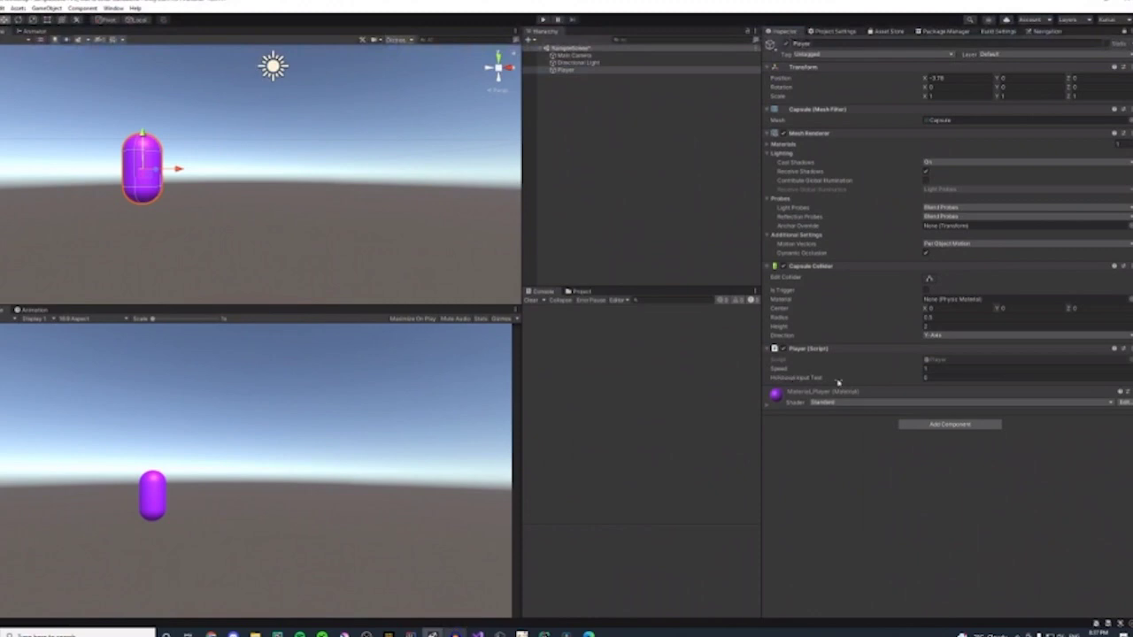
click(935, 378)
- Play the scene with positive and negative horizontal input, examine the Player script's input test value, and stop the scene
click(539, 20)
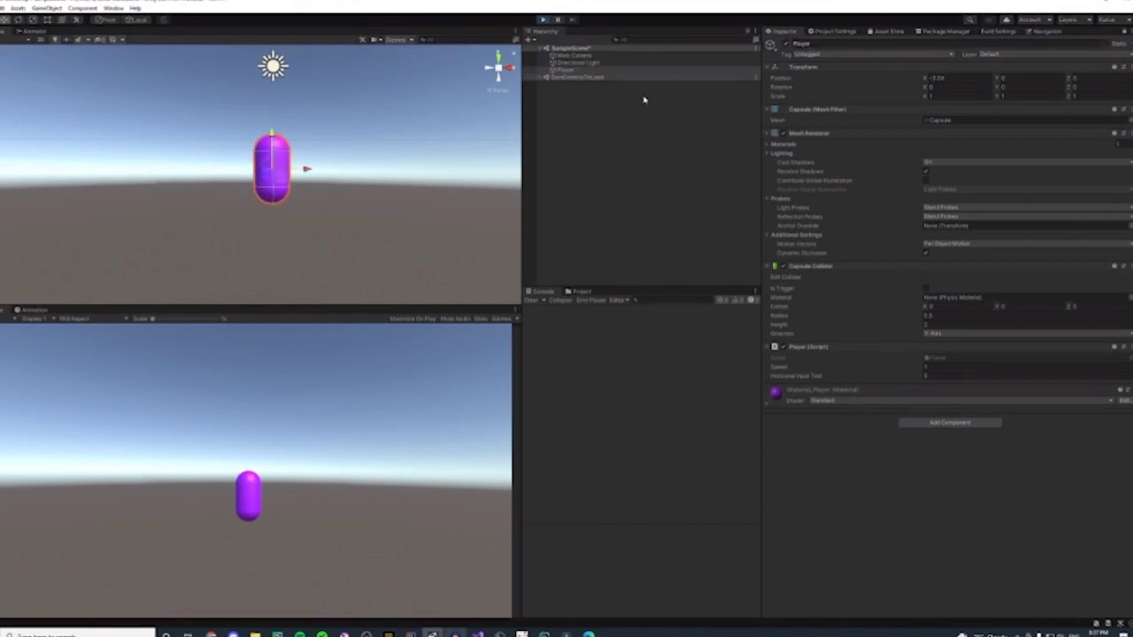
key(d)
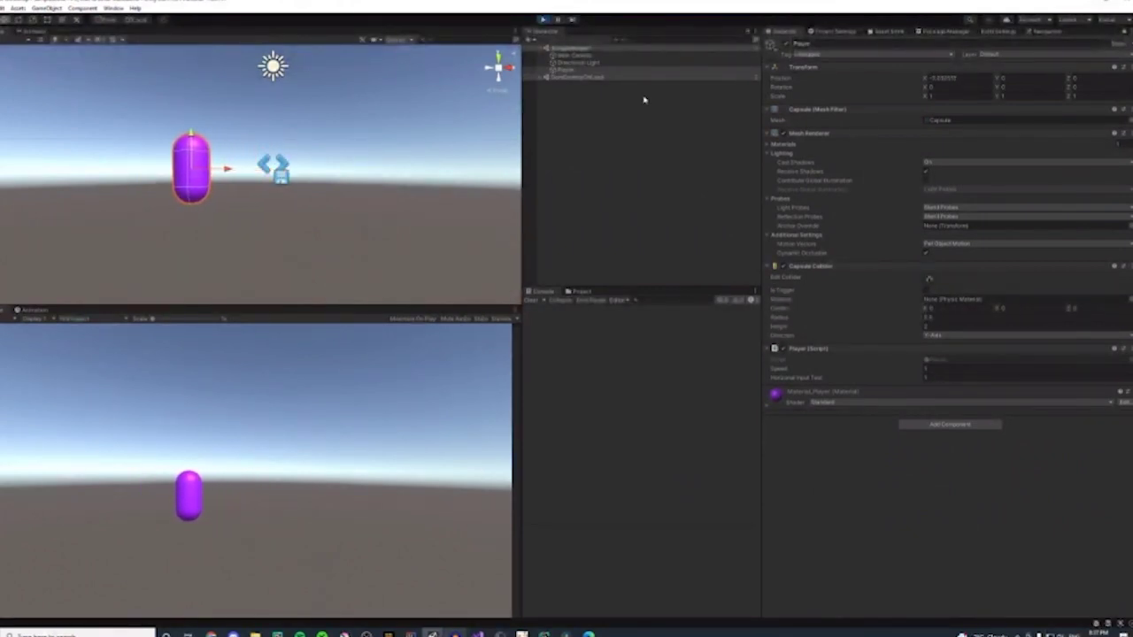
key(a)
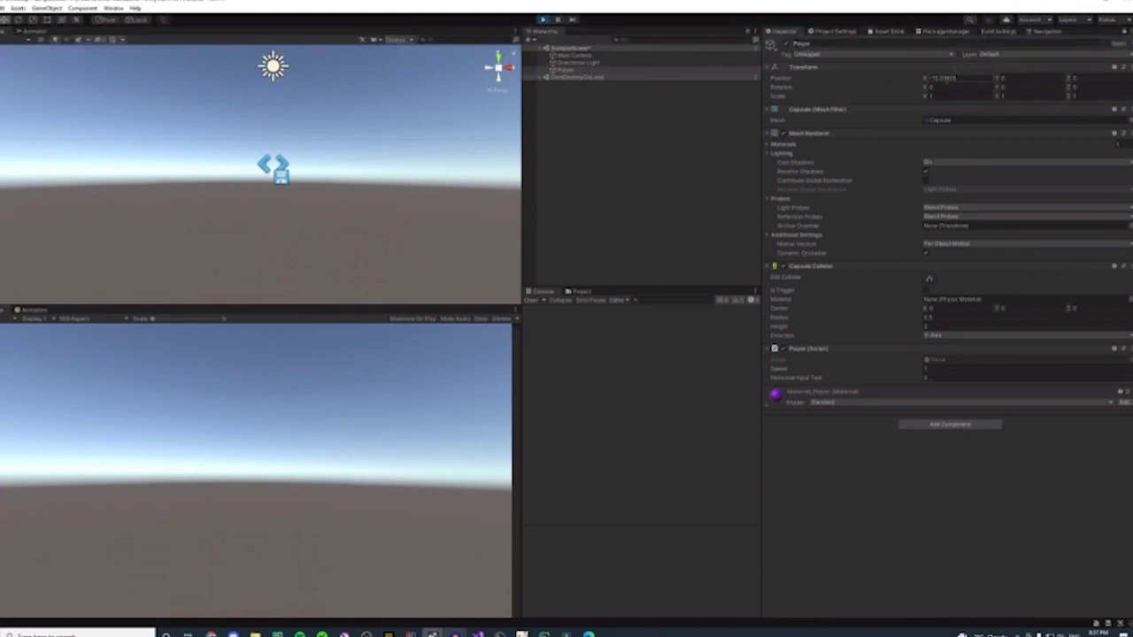
click(542, 18)
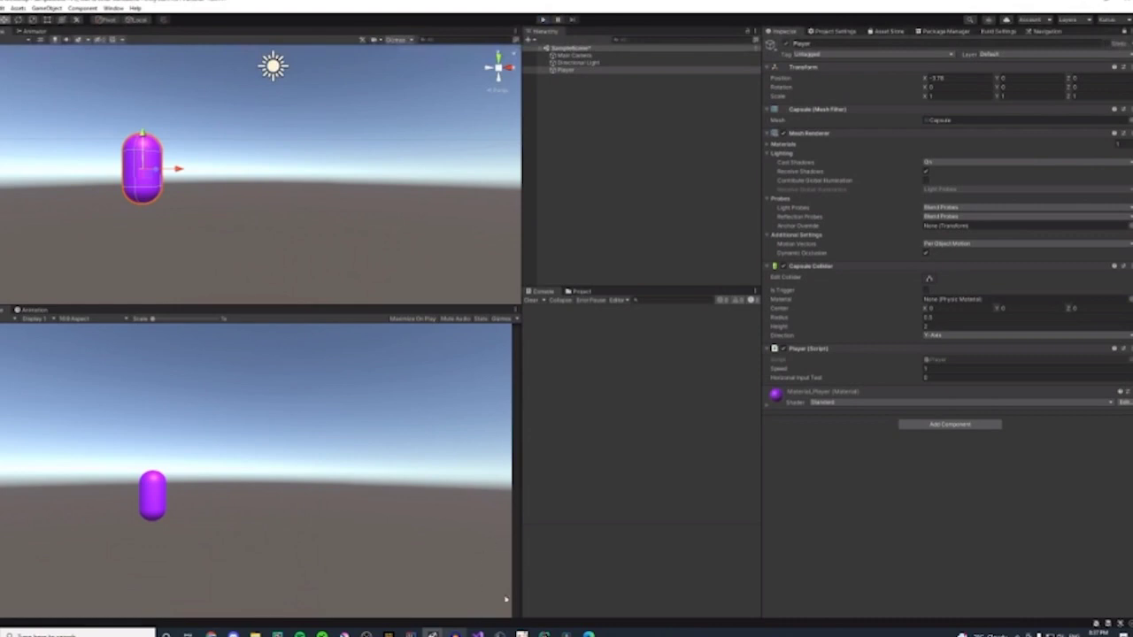
- In Visual Studio, add the line folat horizontalINput = Input.GetAxis("Horizontal"); below the horizonalInputTest assignment in Update
mouse_move(478, 634)
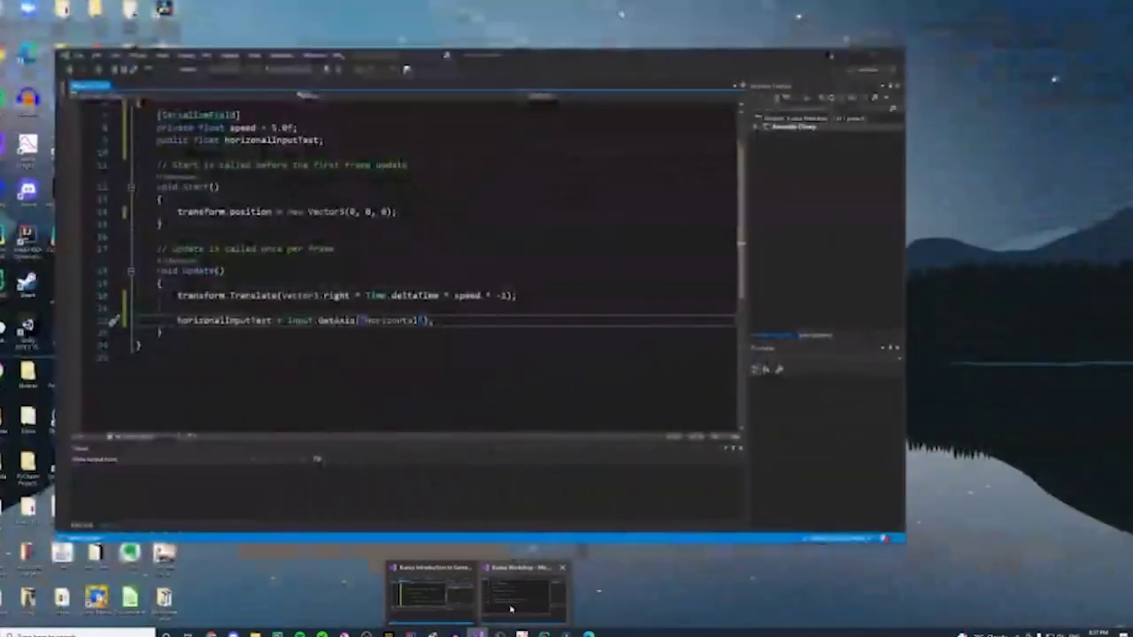
click(511, 609)
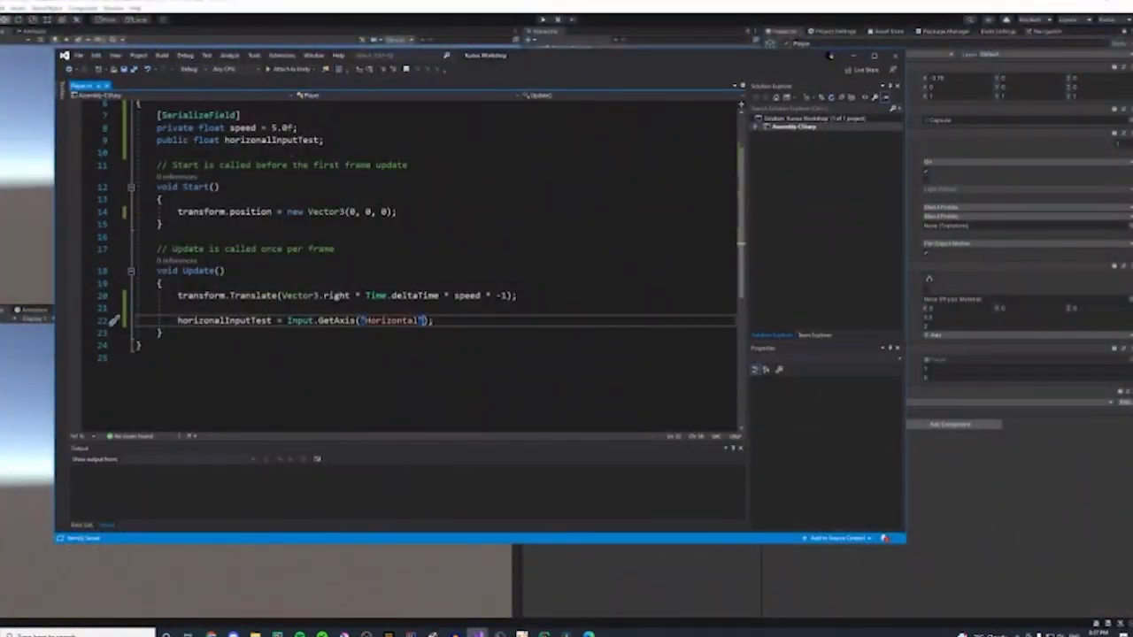
drag(469, 322, 468, 309)
click(465, 331)
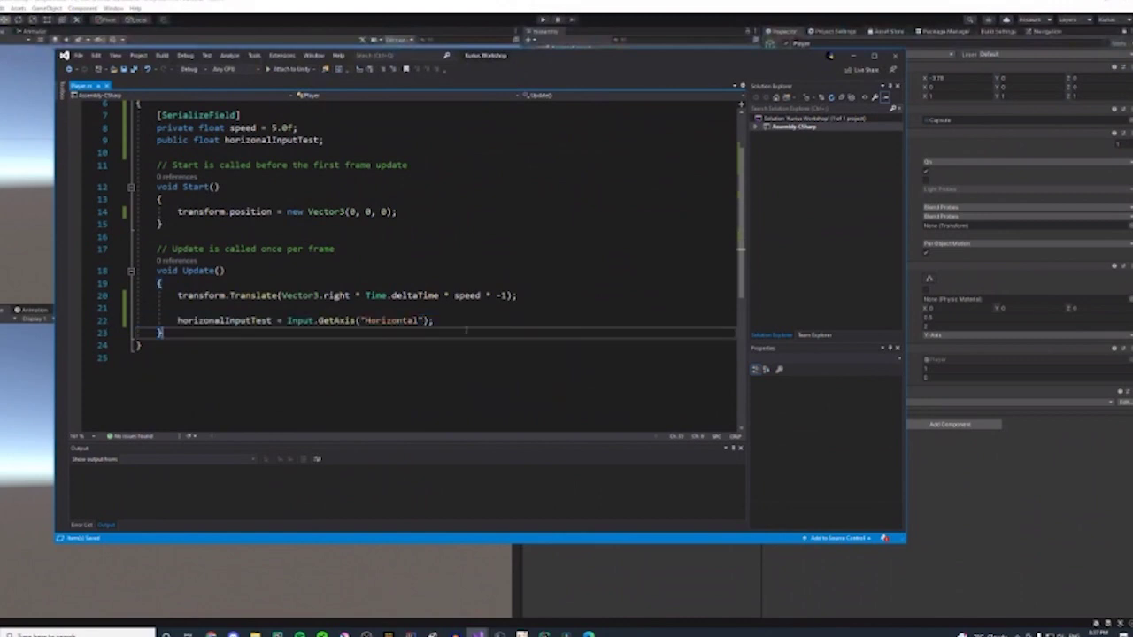
click(467, 325)
key(Return)
key(Return)
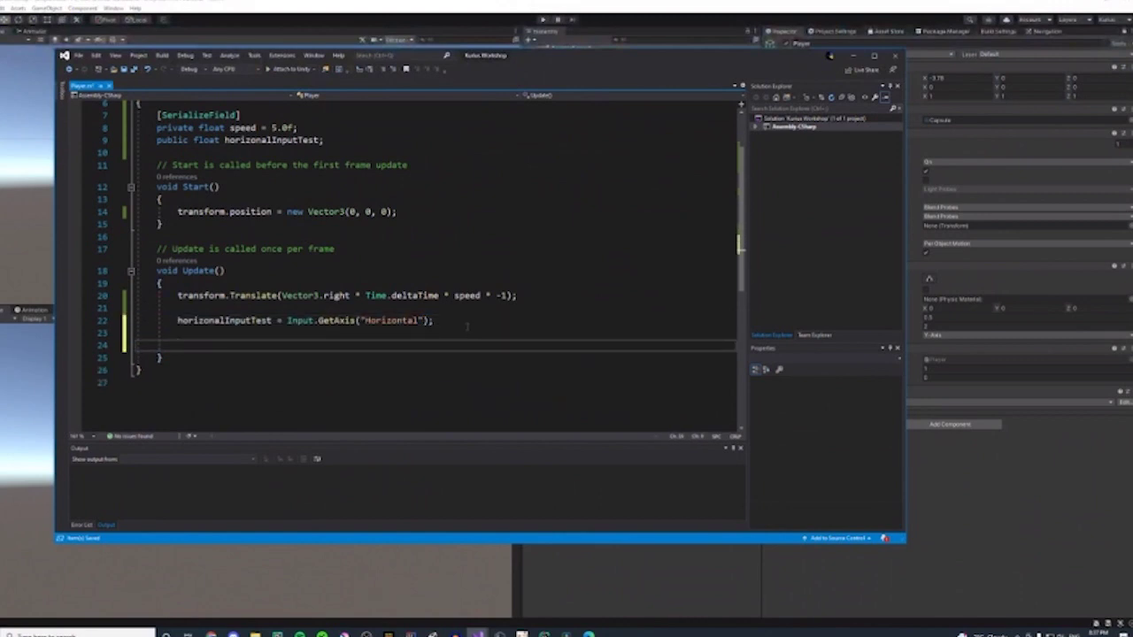
text(folat hor)
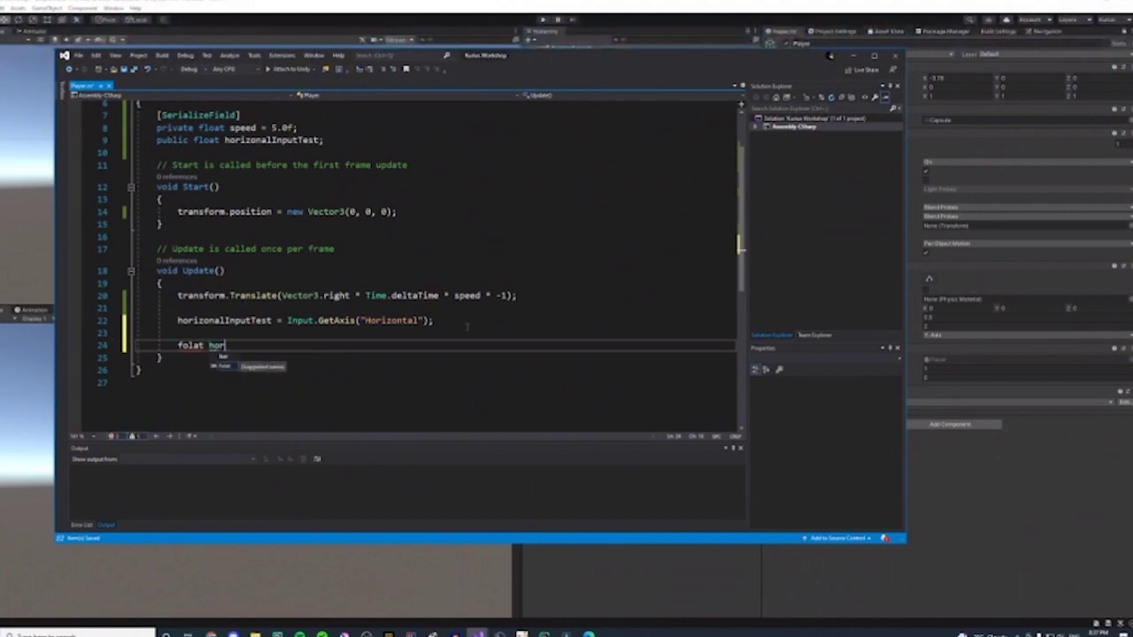
text(izontalINput =)
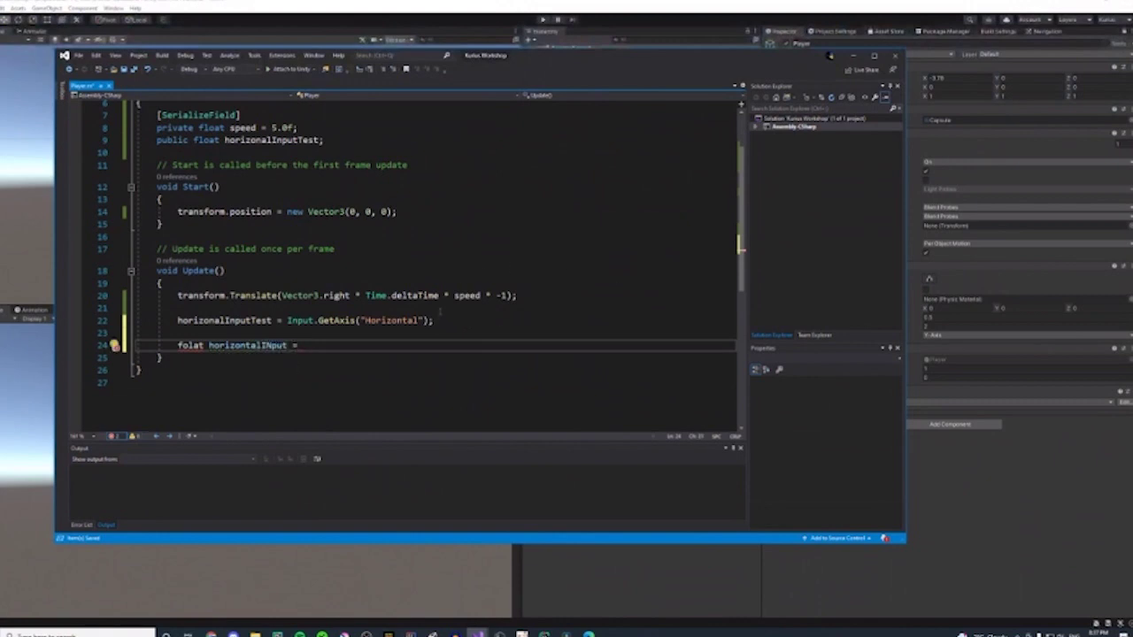
drag(434, 320, 287, 321)
click(317, 347)
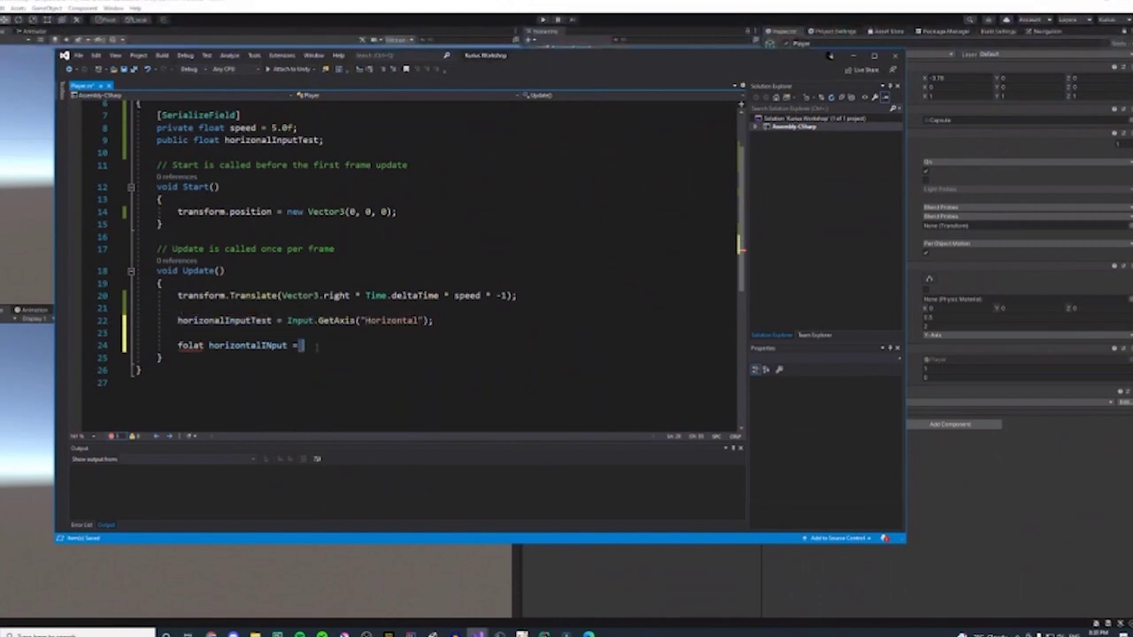
text(Input.GetAxis("Horizontal");)
- Correct the misspelled type of the horizontalINput variable to float
double_click(228, 345)
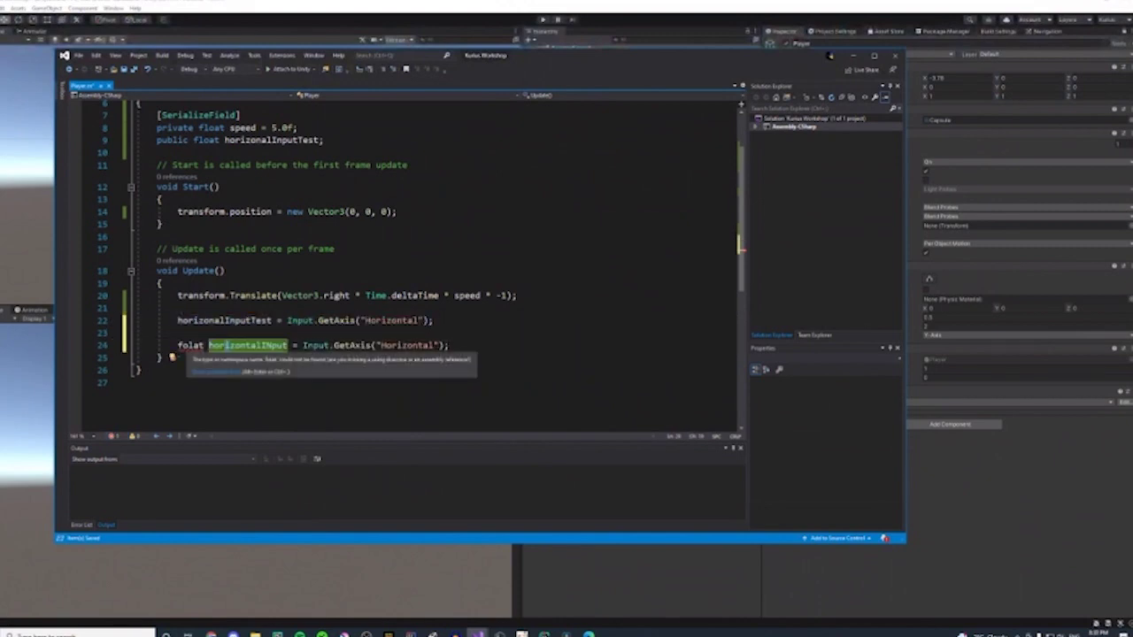
double_click(190, 345)
key(BackSpace)
text(floa)
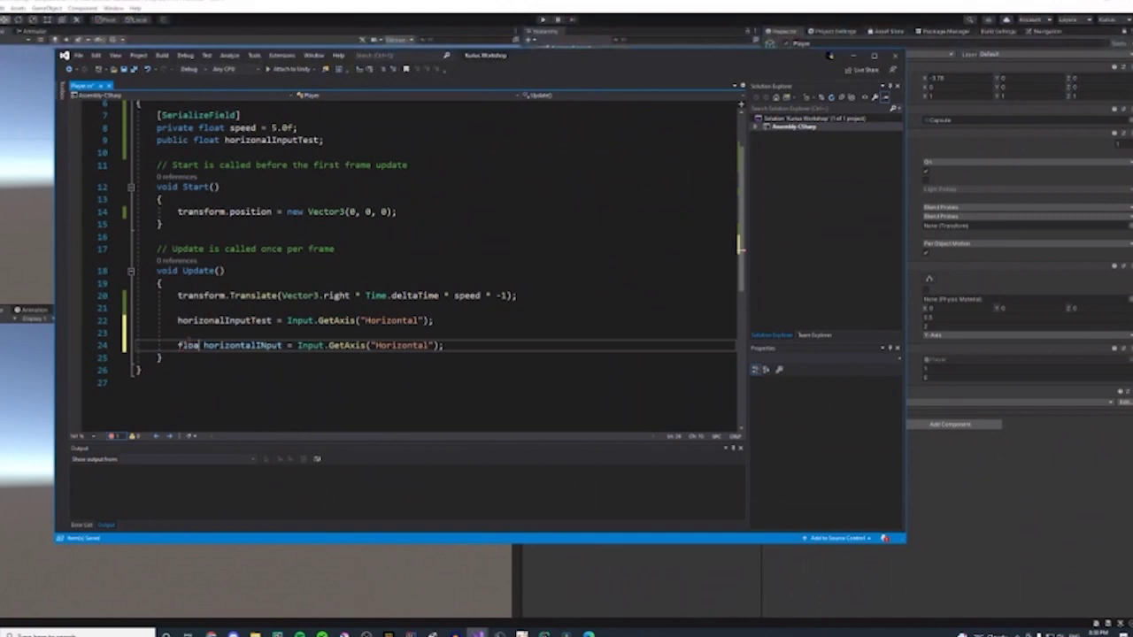
text(t)
click(190, 333)
- Copy the transform.Translate line onto a new line below the horizontalINput declaration
drag(522, 296, 178, 295)
key(ctrl+c)
click(462, 345)
key(Return)
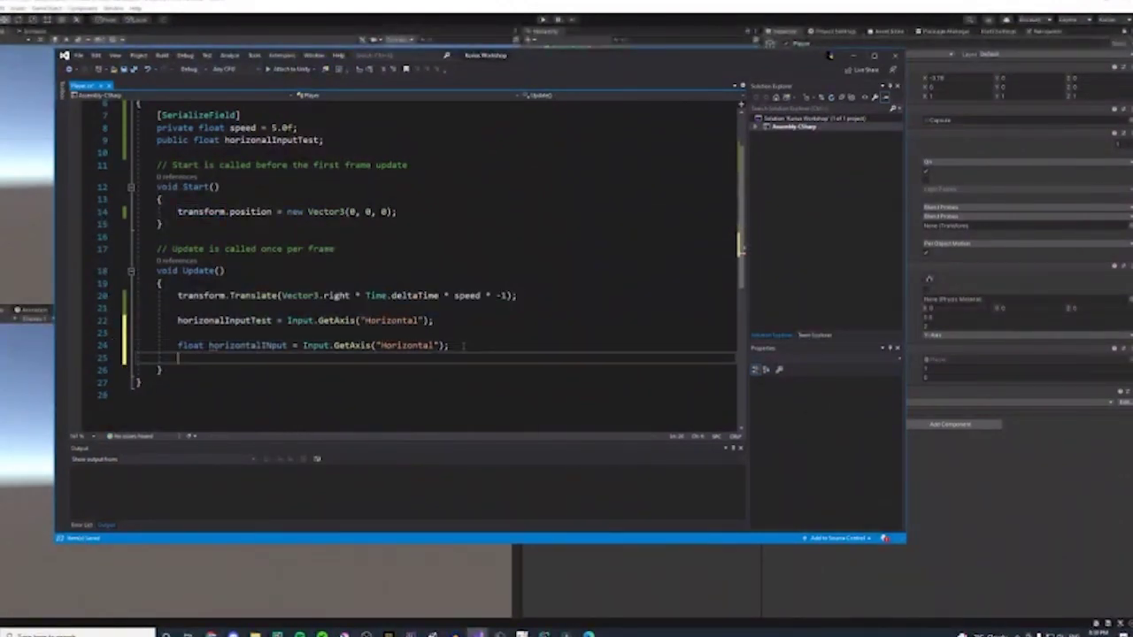
key(ctrl+v)
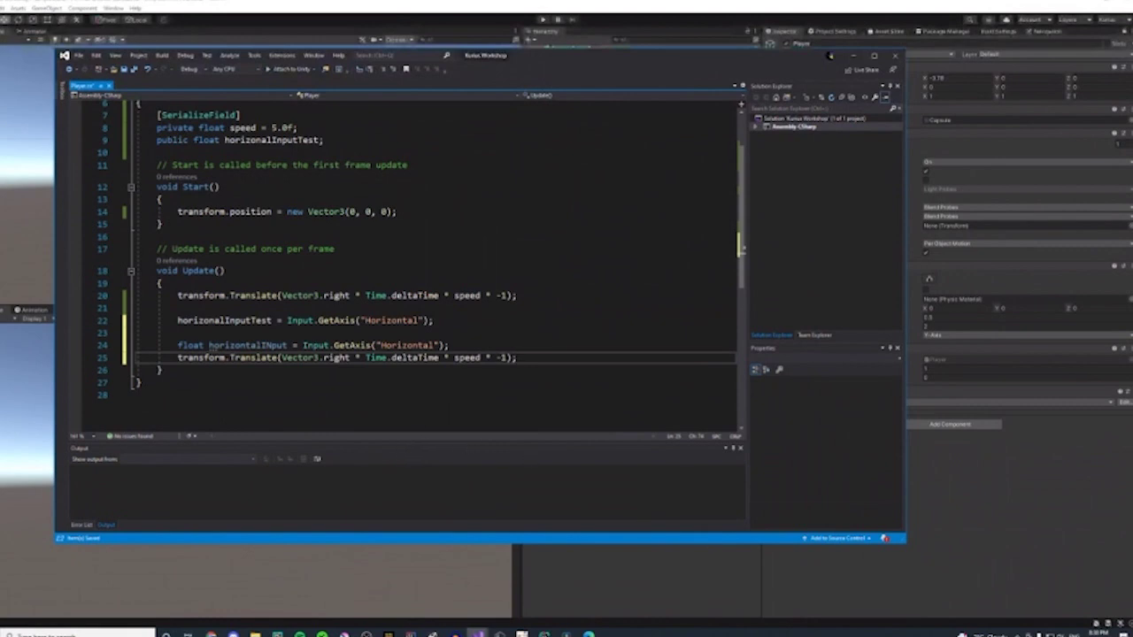
- Remove the -1 factor from the copied transform.Translate line and delete the original Translate line at the start of Update
drag(507, 358, 496, 358)
key(BackSpace)
drag(693, 295, 177, 295)
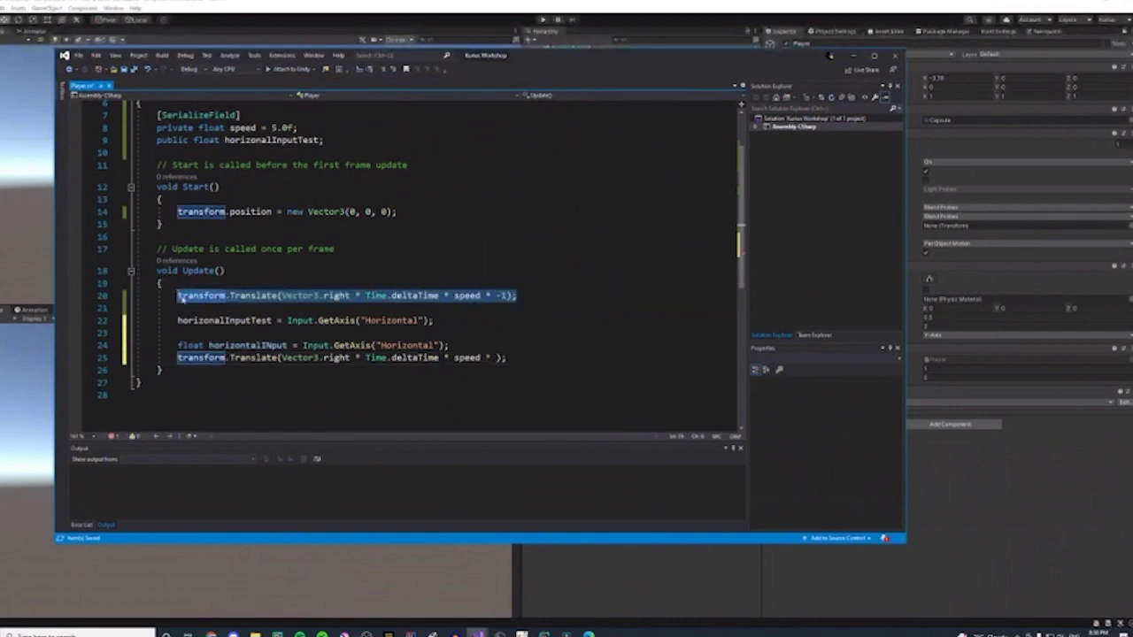
key(BackSpace)
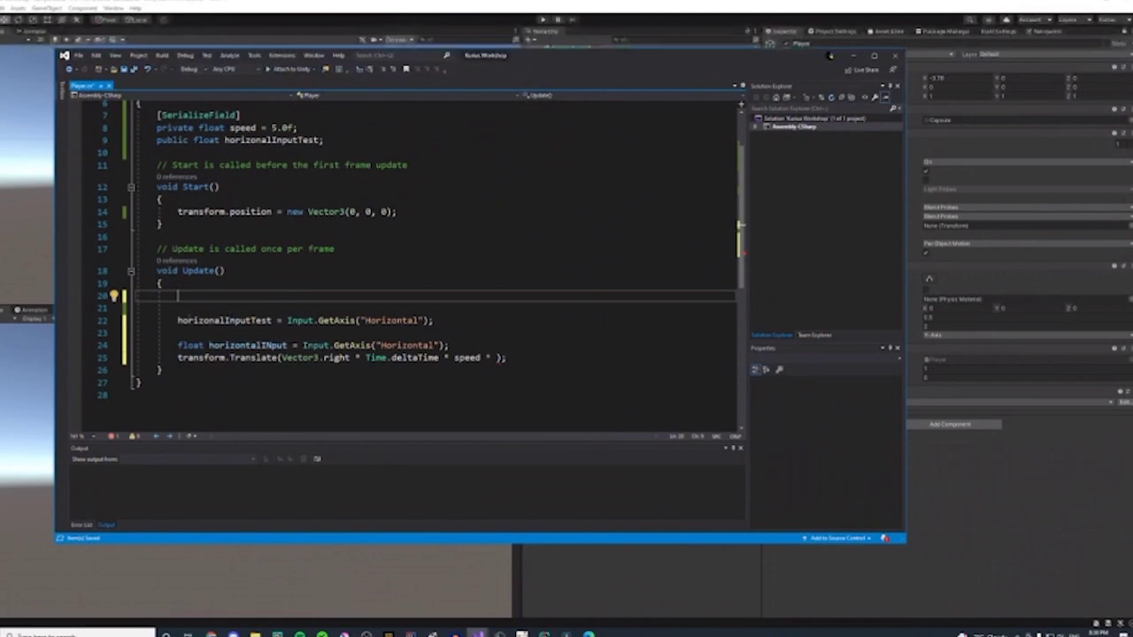
- Correct the variable name horizontalINput to horizontalInput in its declaration in Update
drag(177, 321, 271, 321)
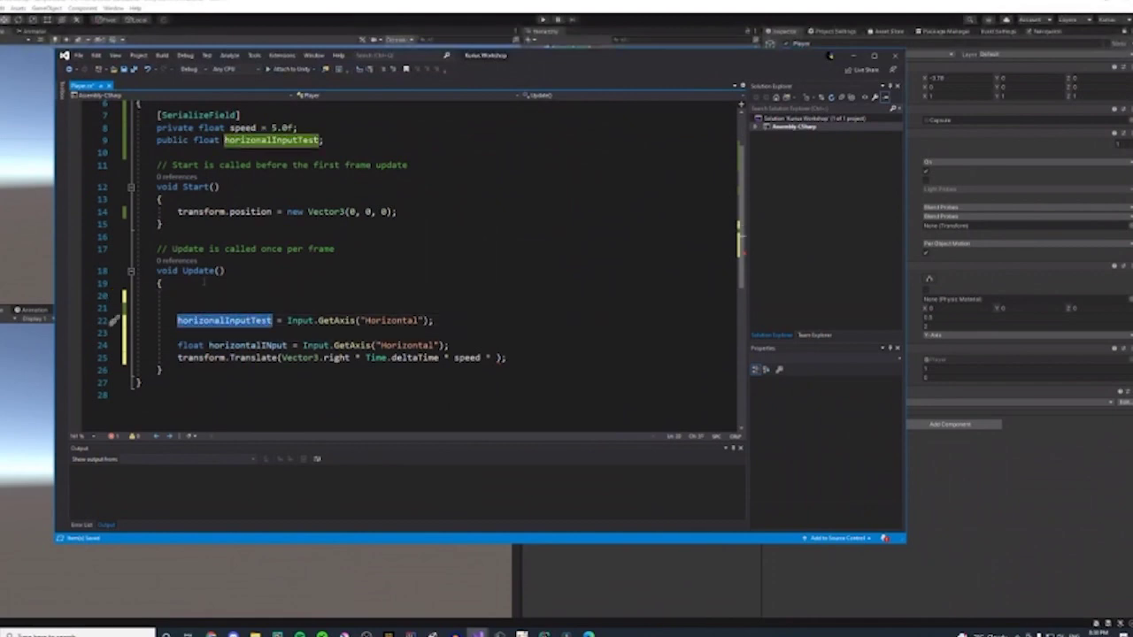
click(251, 345)
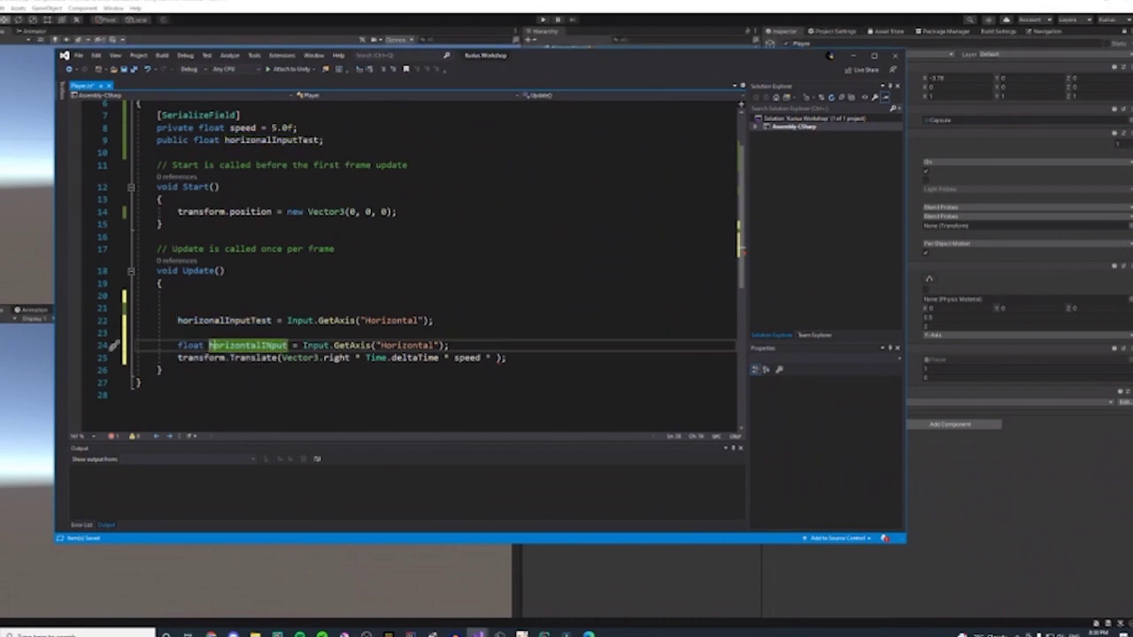
drag(209, 345, 283, 346)
click(272, 345)
key(Delete)
text(n)
key(Up)
key(Up)
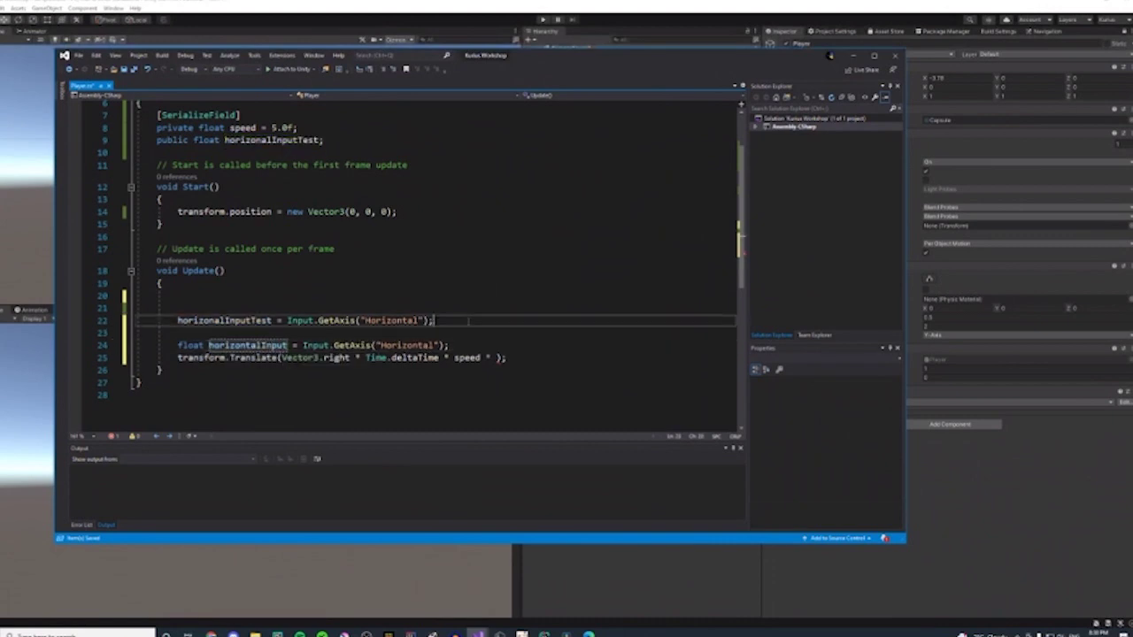
key(End)
key(shift+Home)
key(BackSpace)
key(BackSpace)
key(BackSpace)
key(BackSpace)
key(BackSpace)
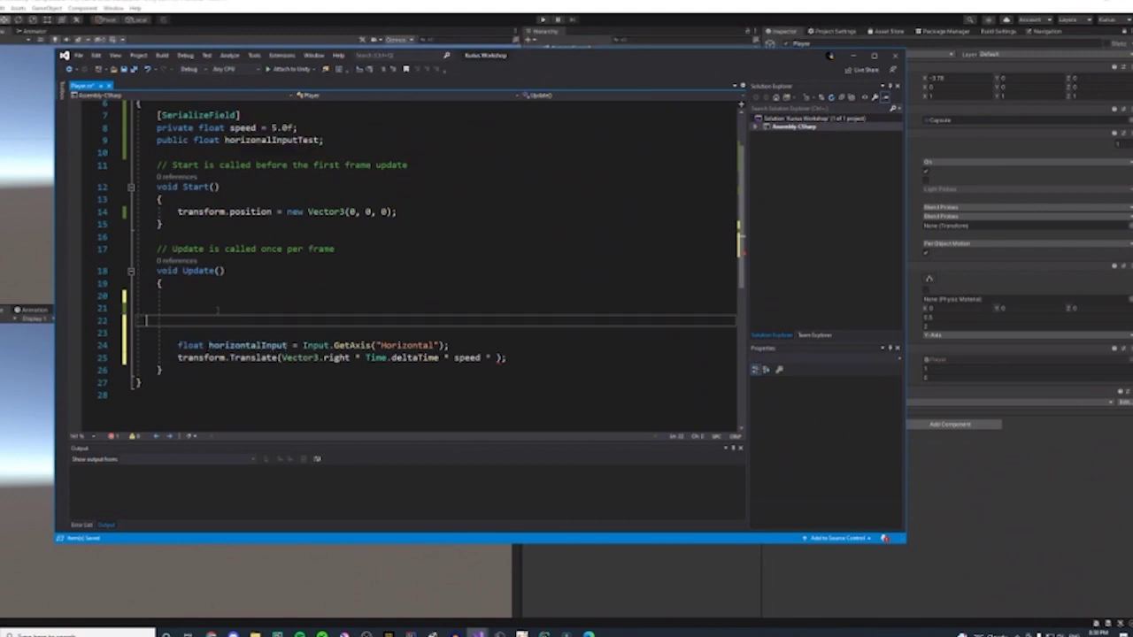
key(ctrl+z)
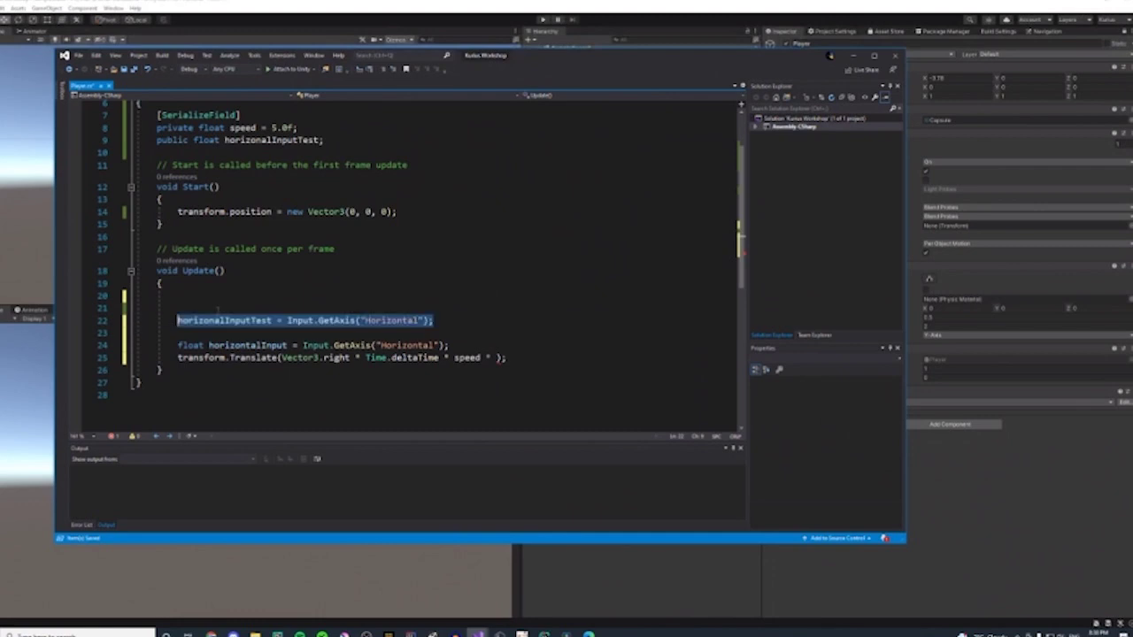
click(364, 345)
click(178, 333)
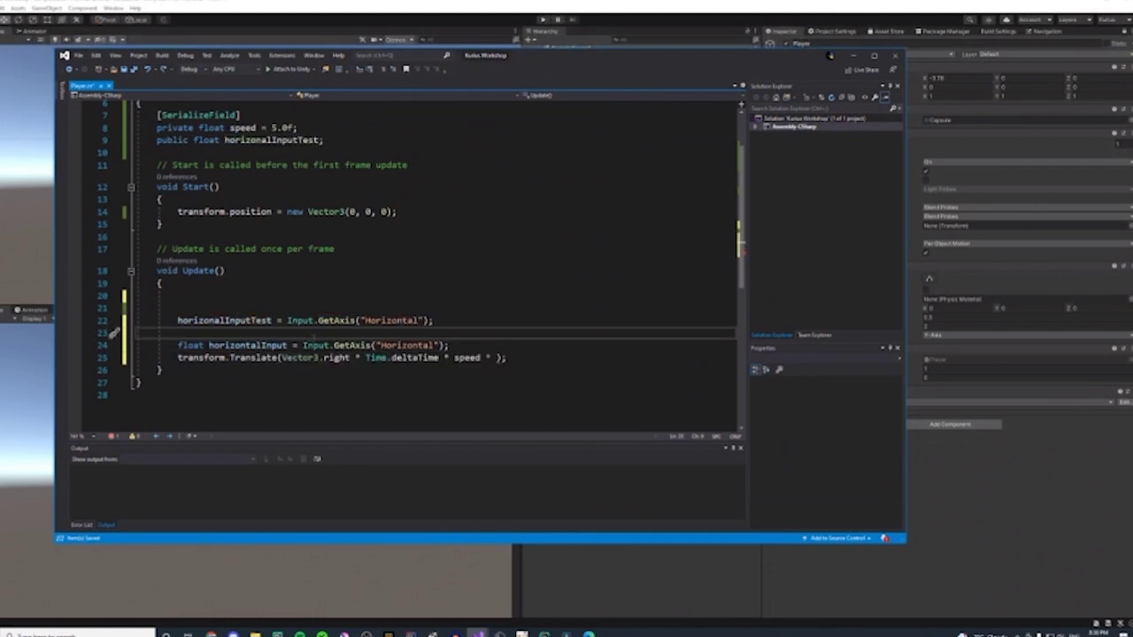
- Add horizonalInputTest as the last factor of the transform.Translate call, save the Player script and switch to Unity
click(496, 357)
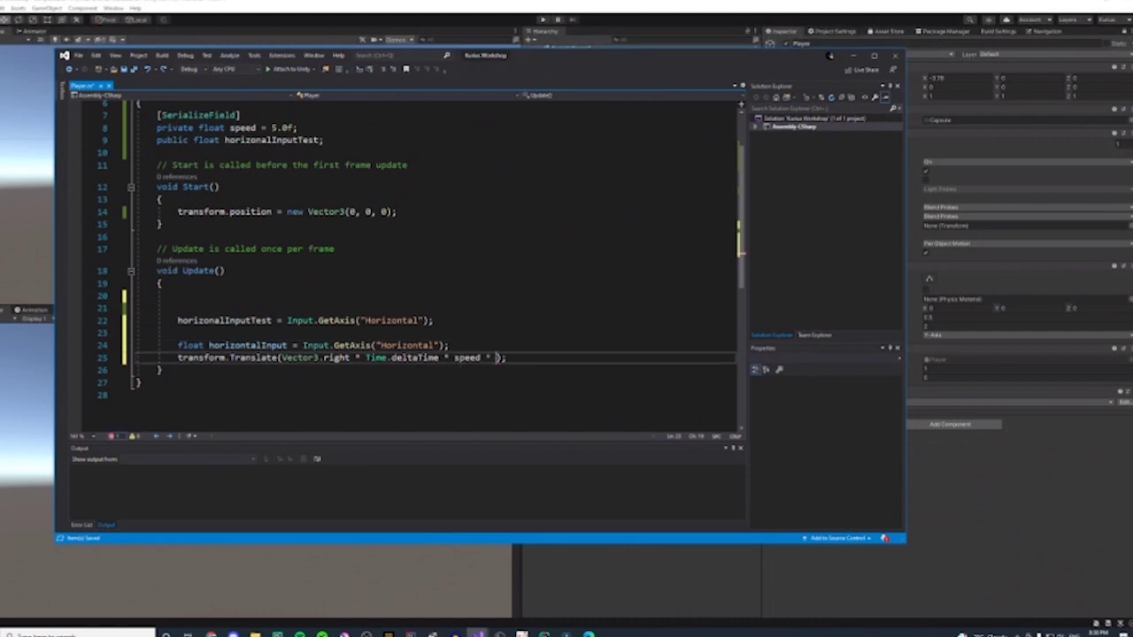
text(horizonalInputTest)
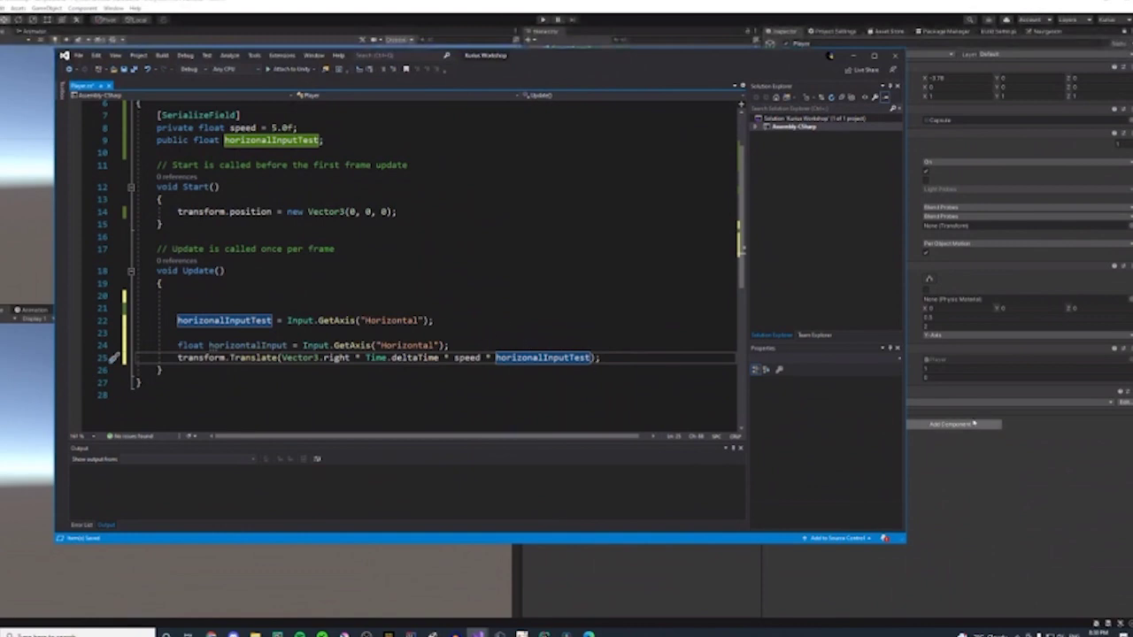
click(1009, 451)
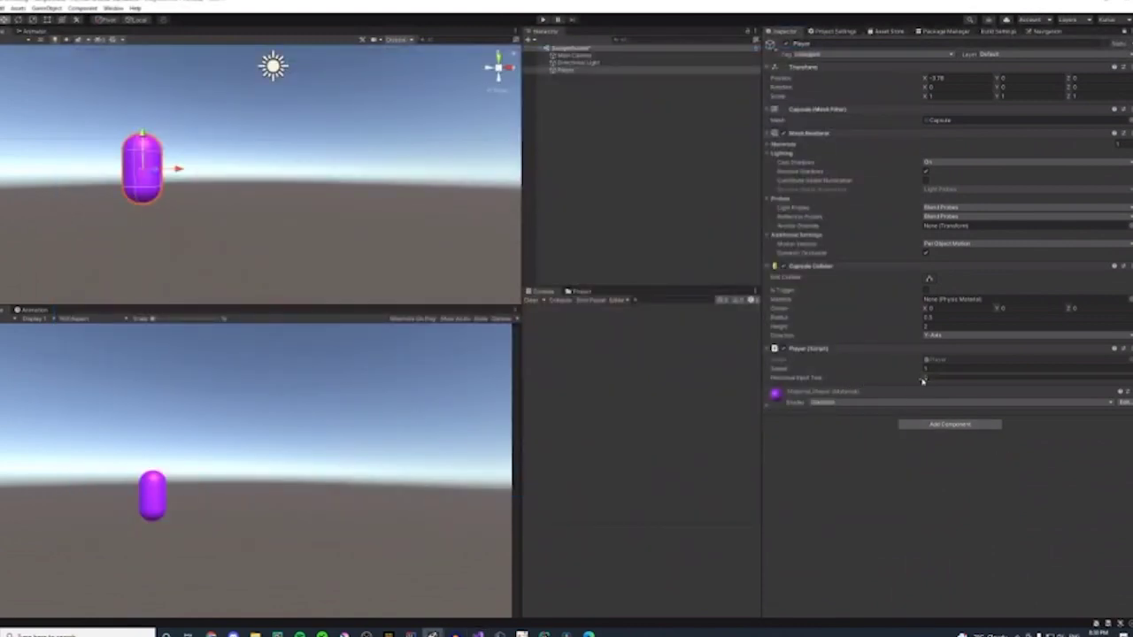
mouse_move(477, 634)
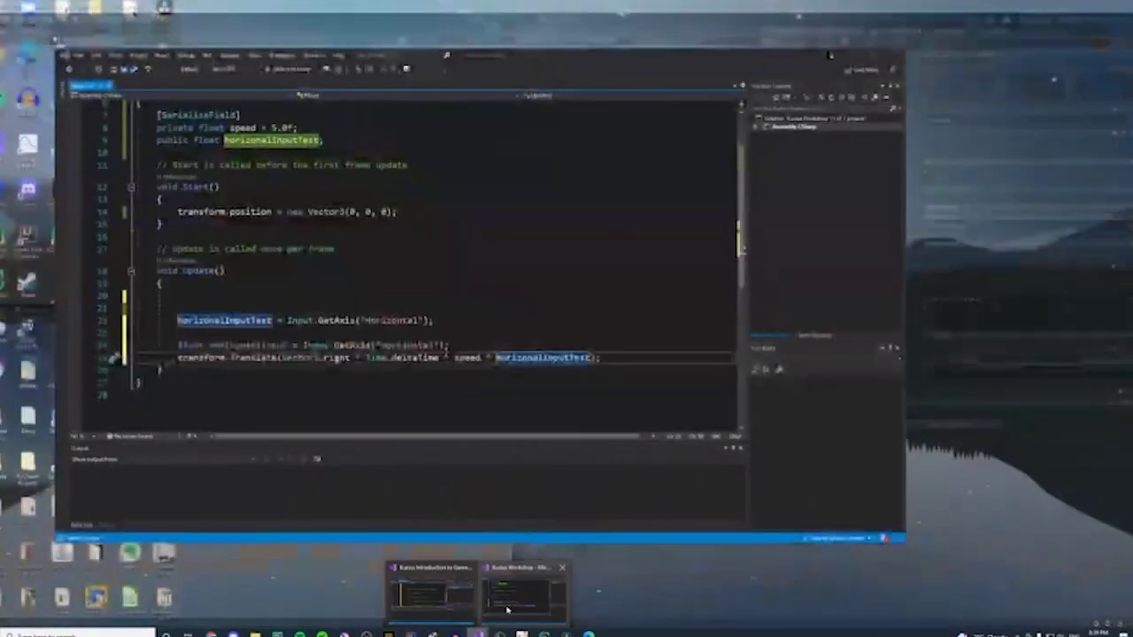
click(522, 593)
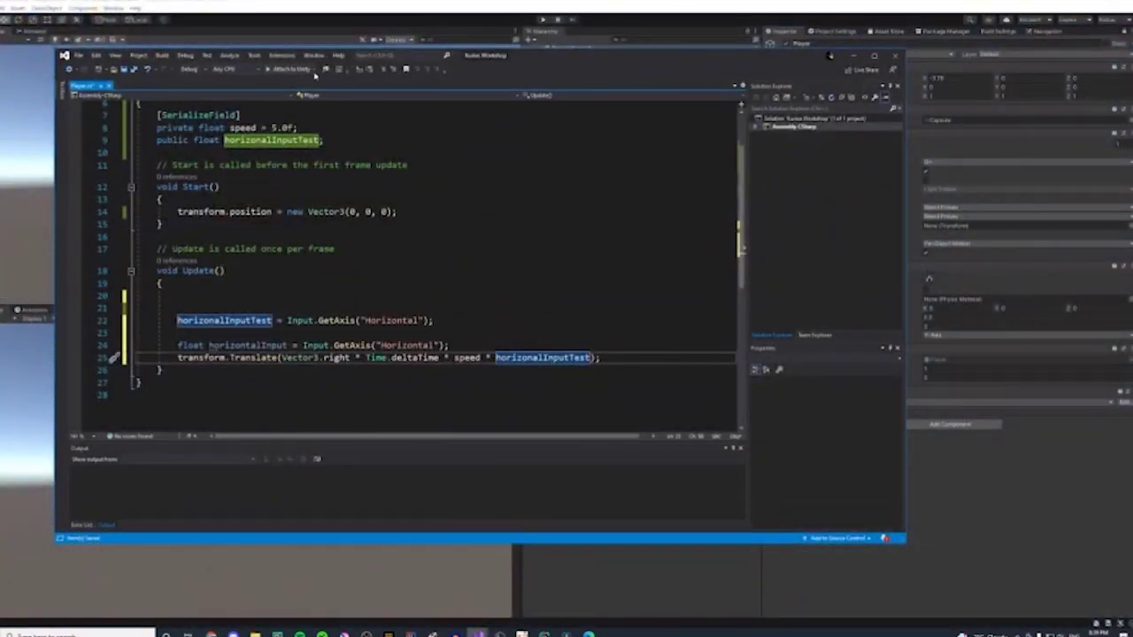
key(ctrl+s)
click(972, 437)
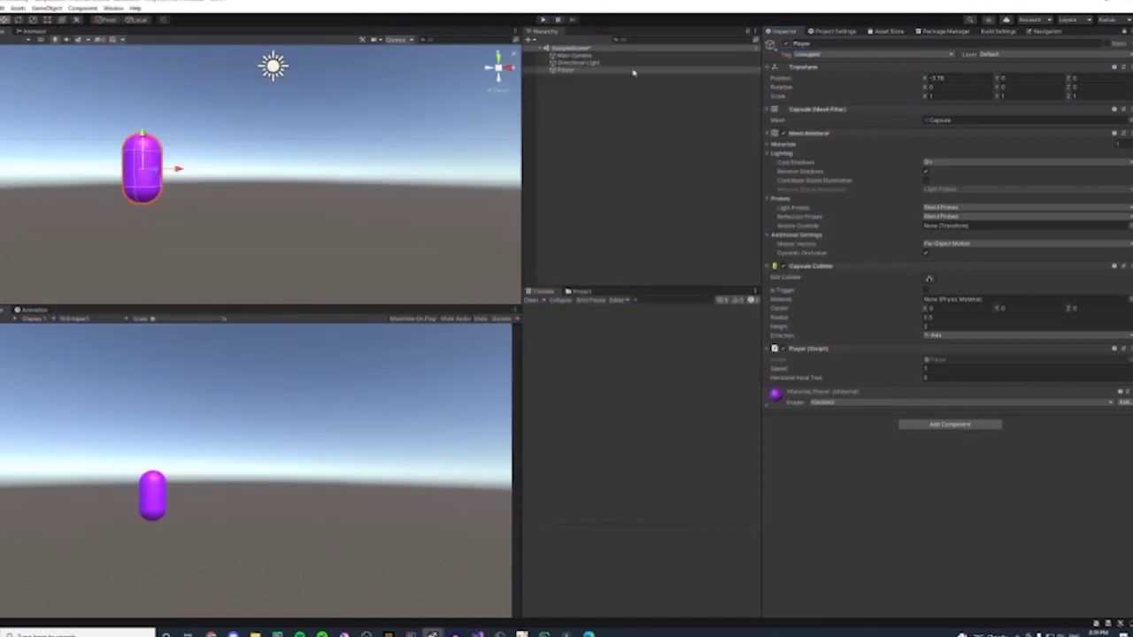
click(1122, 349)
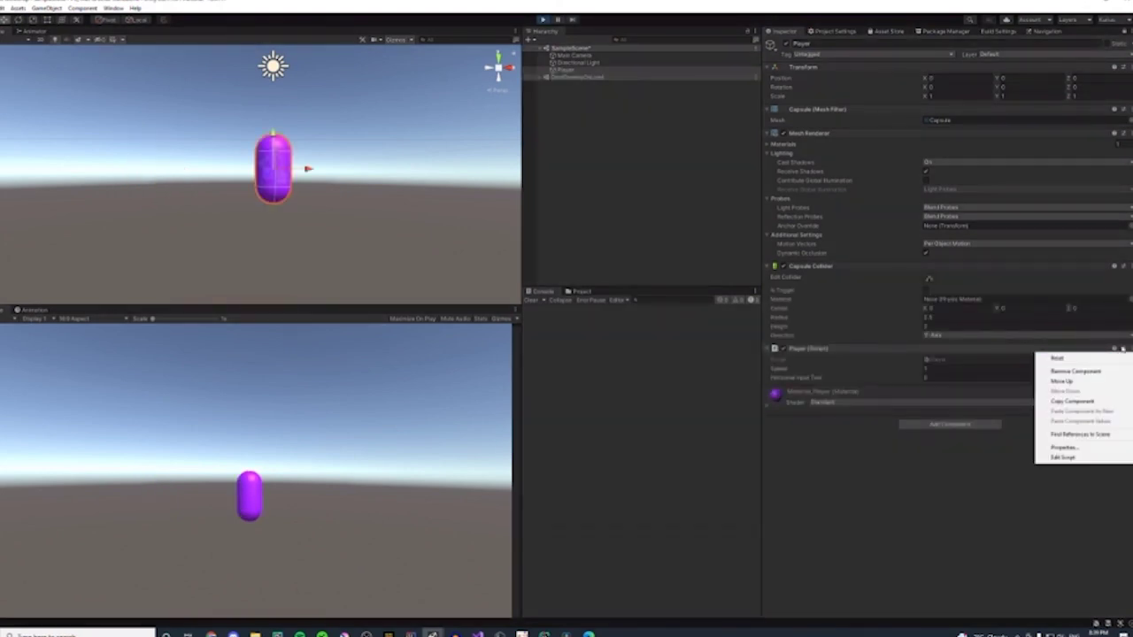
click(1095, 359)
click(946, 369)
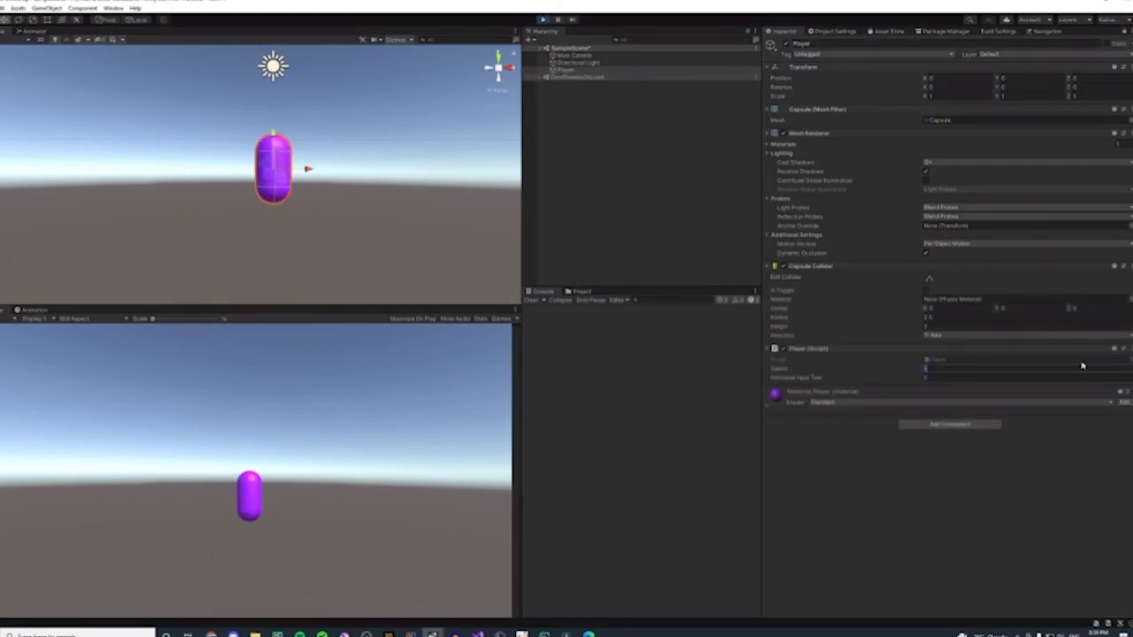
click(543, 18)
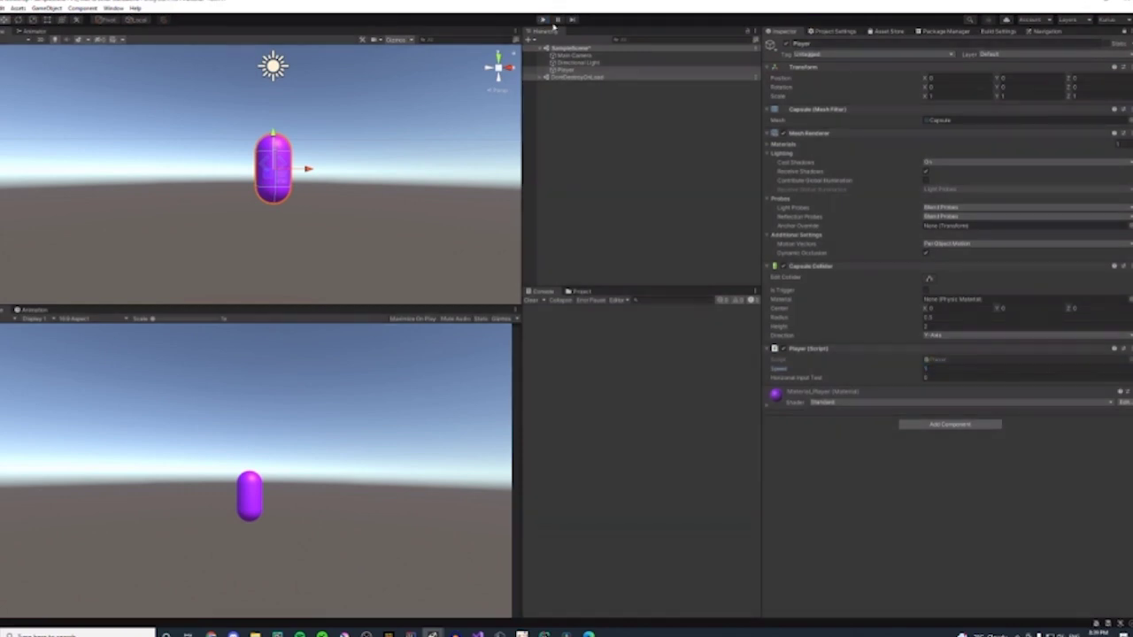
- Reset the Player script component outside Play mode to its default values
click(1129, 391)
click(1128, 348)
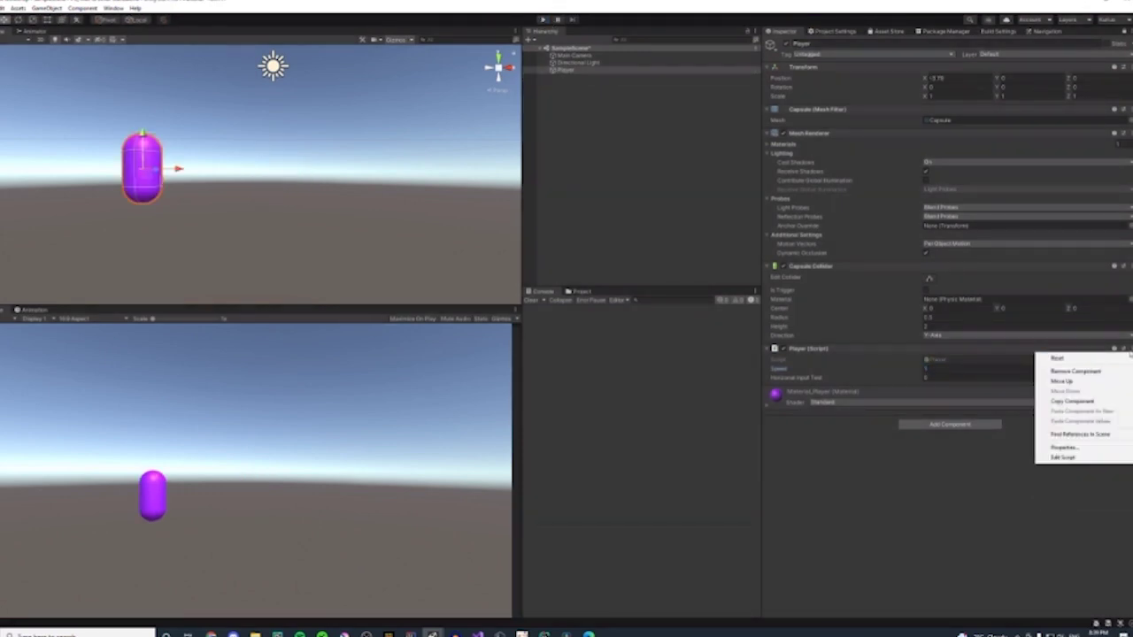
click(1102, 360)
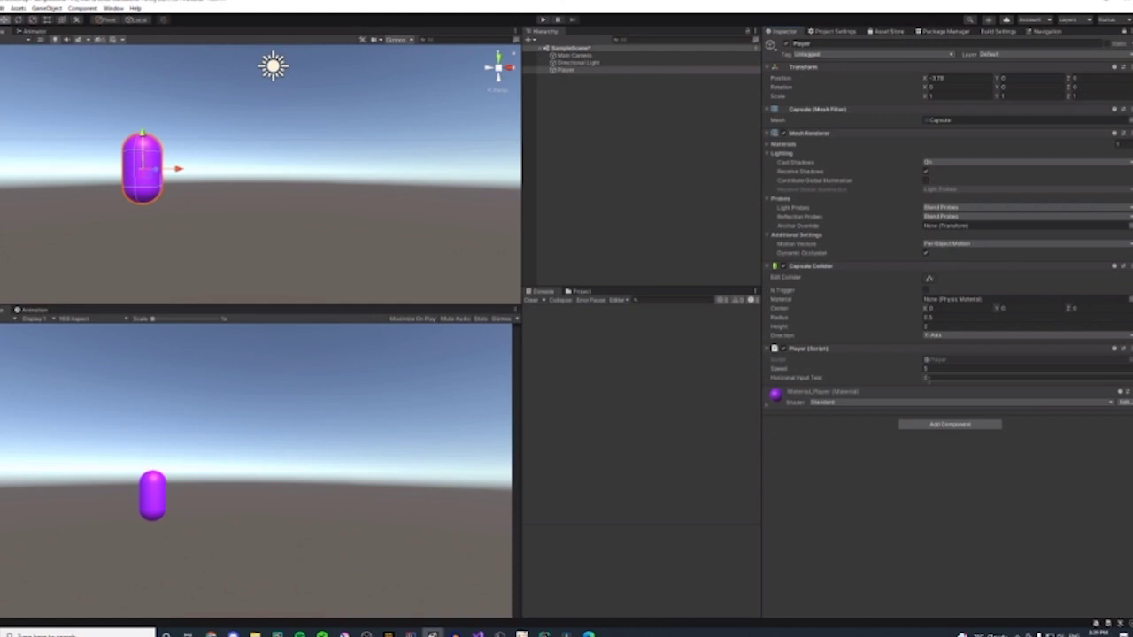
- Play-test the scene by moving the Player right and left repeatedly, and stop Play mode
click(542, 20)
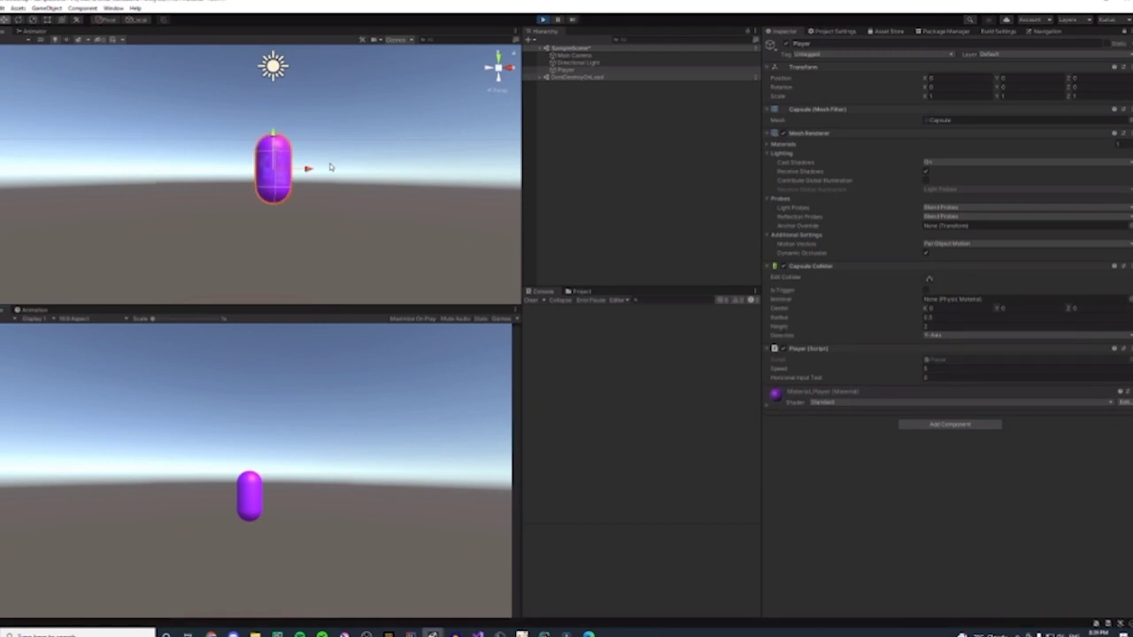
key(d)
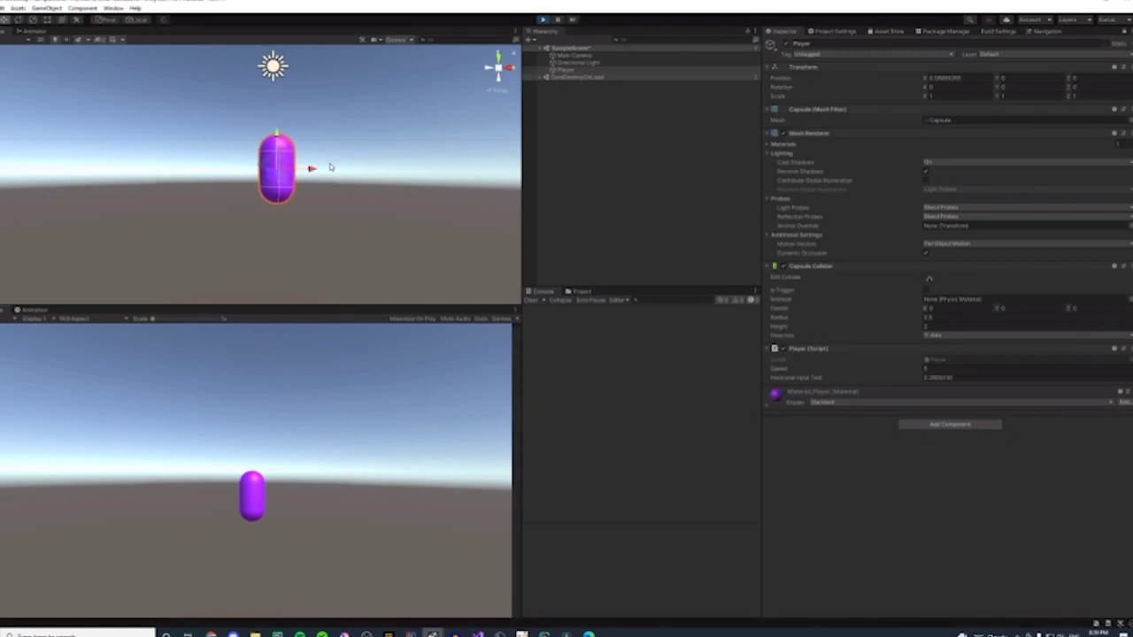
key(a)
key(d)
key(a)
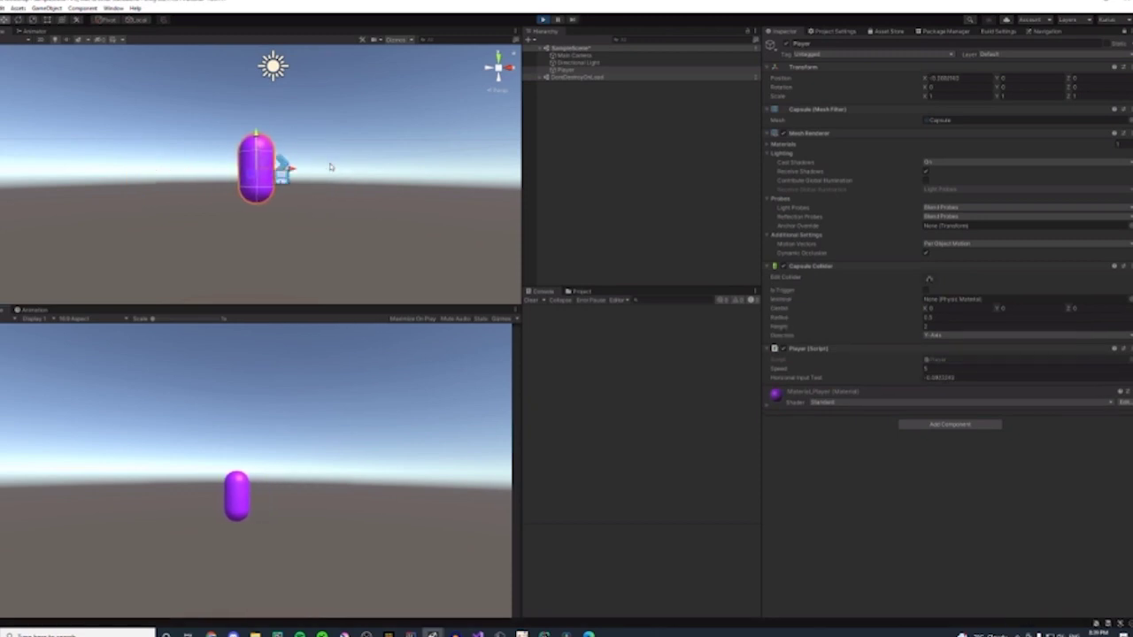
key(d)
key(a)
key(d)
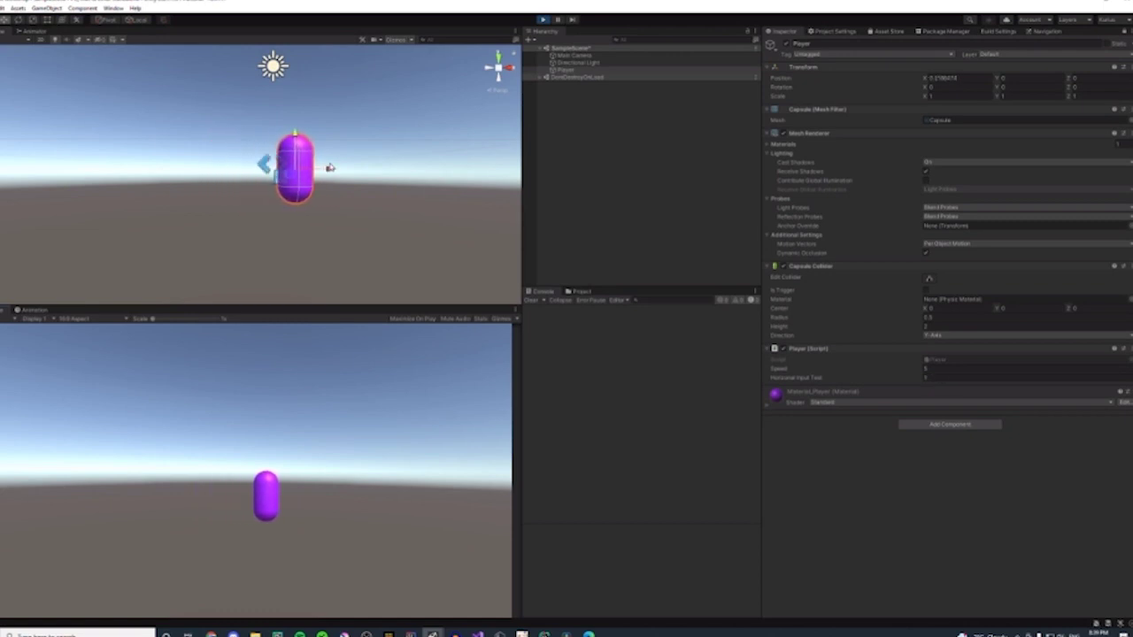
key(a)
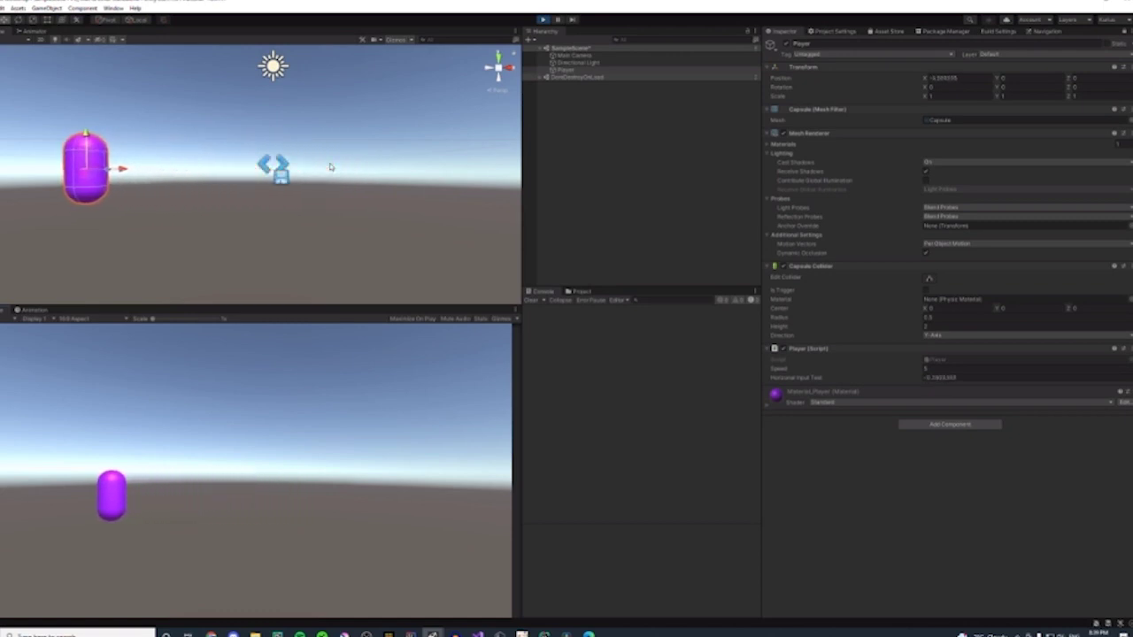
key(d)
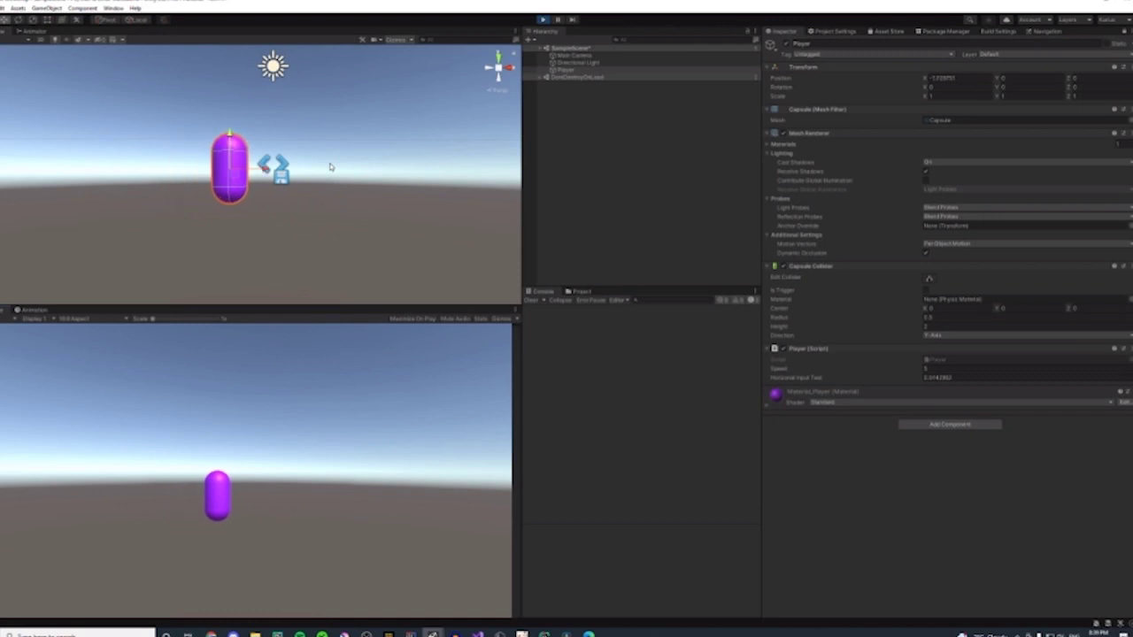
key(a)
key(d)
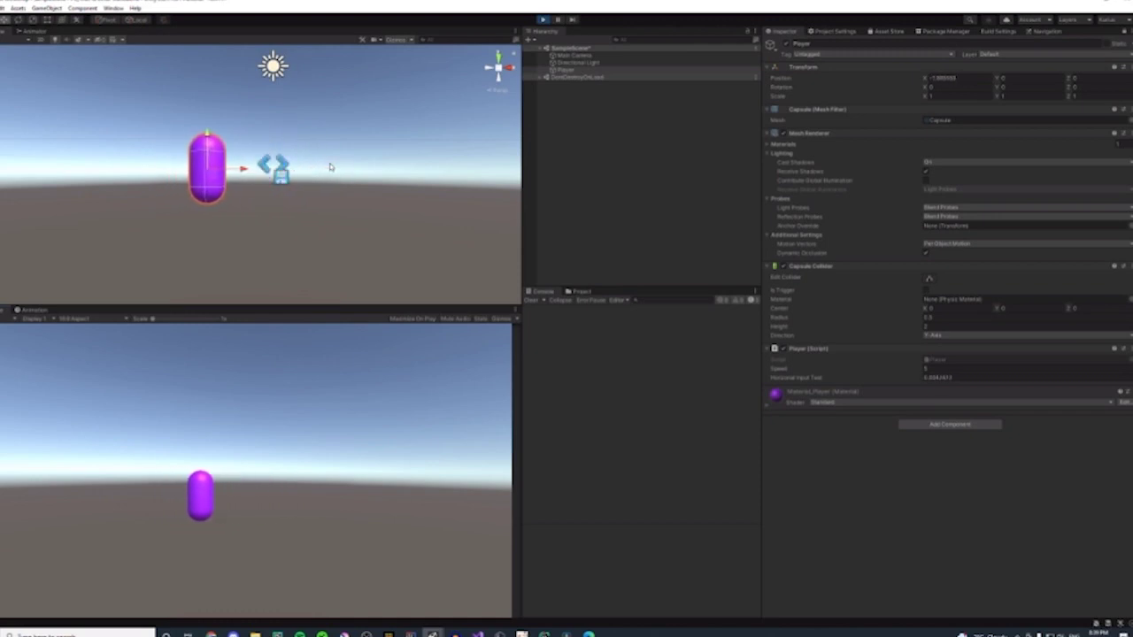
click(543, 18)
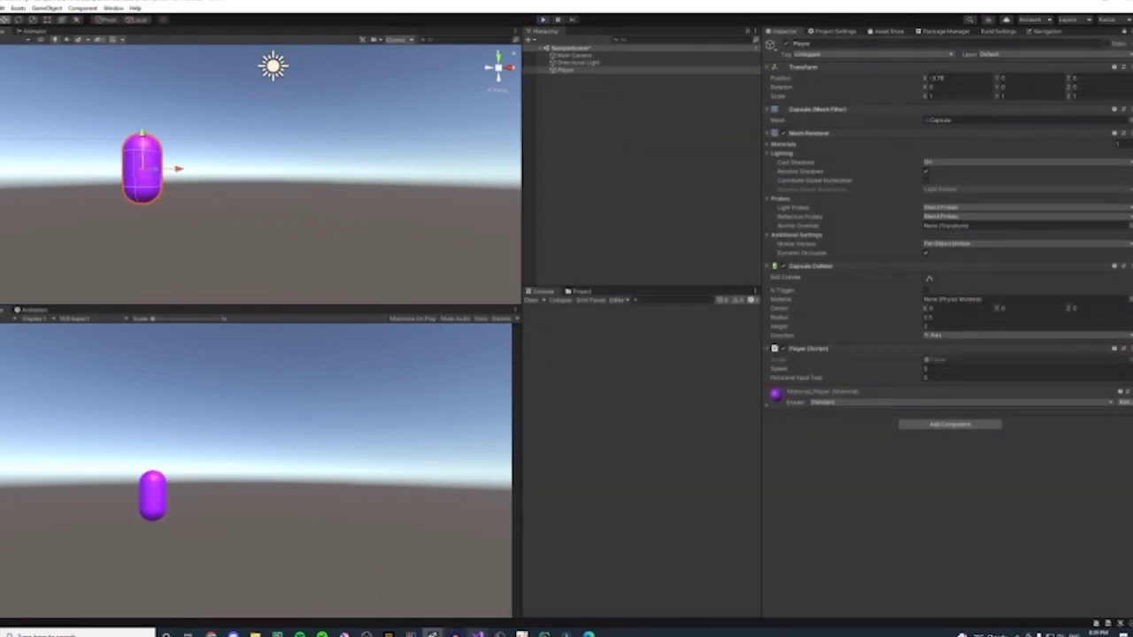
- Switch to Visual Studio and add a comment below the Translate line labelling its factors right, time, speed and direction
mouse_move(478, 634)
click(549, 584)
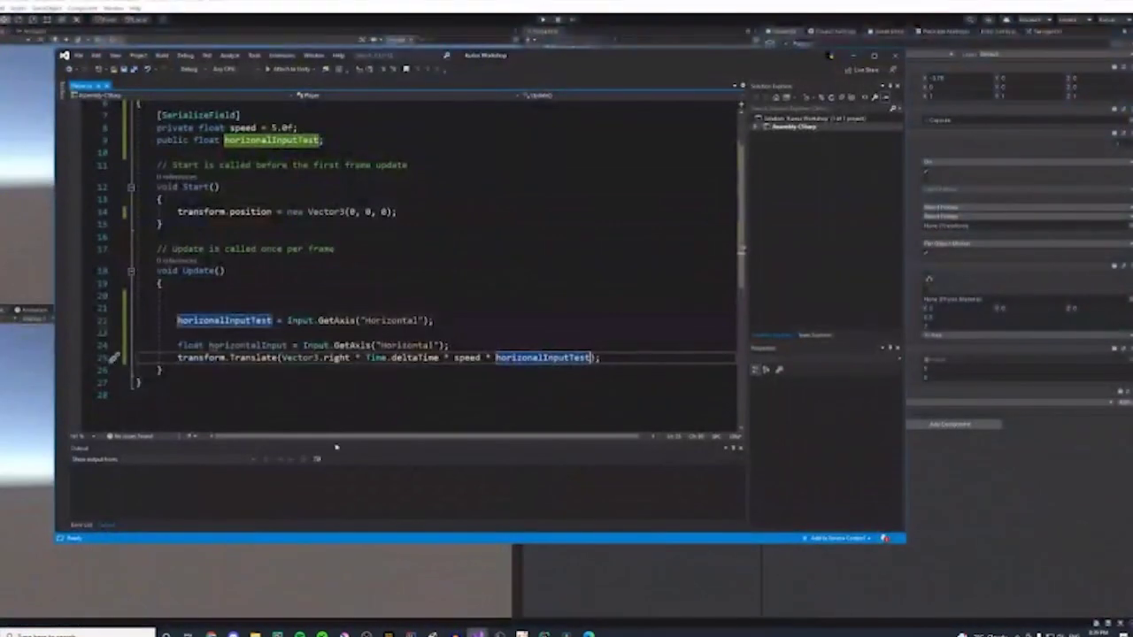
click(616, 358)
key(Return)
text(//)
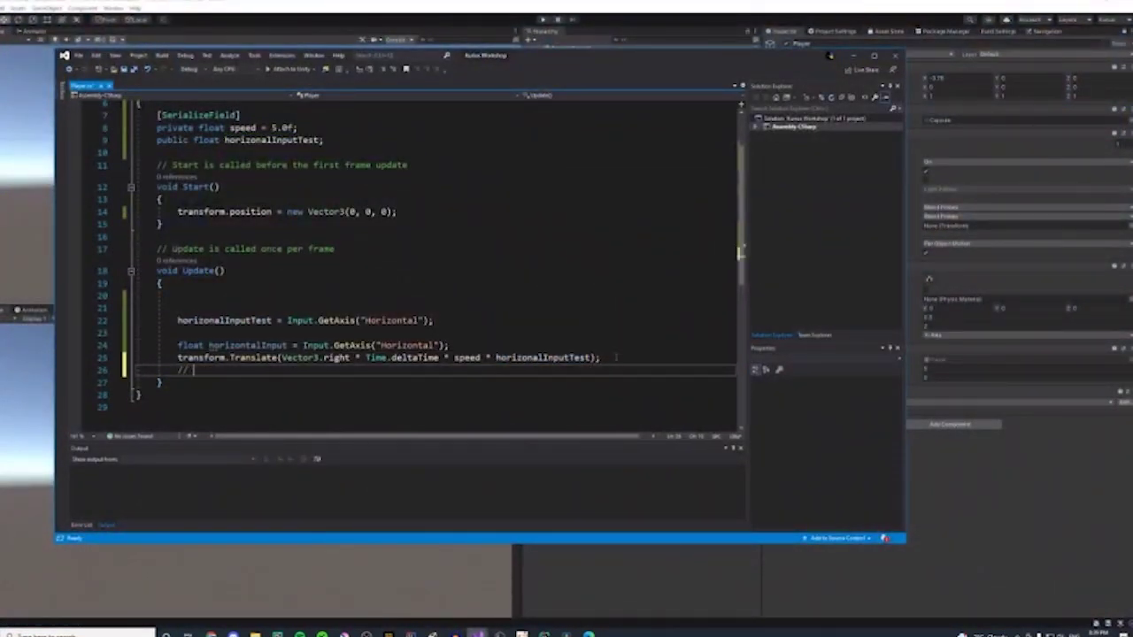
text(                         right       time            speed    d)
text(irection)
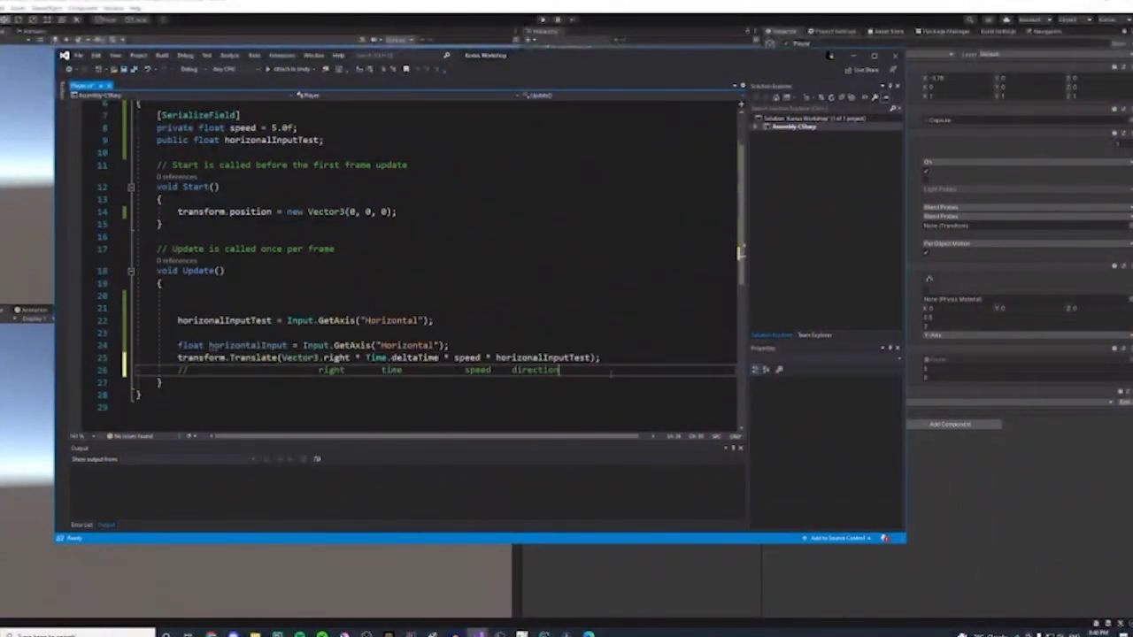
drag(559, 370, 318, 370)
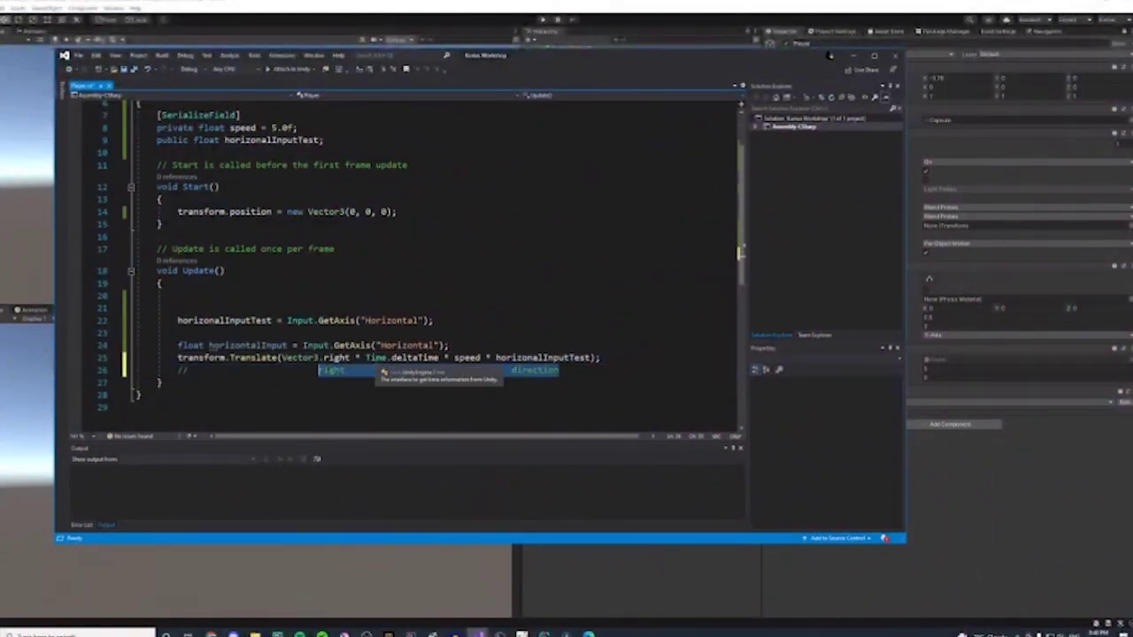
click(483, 381)
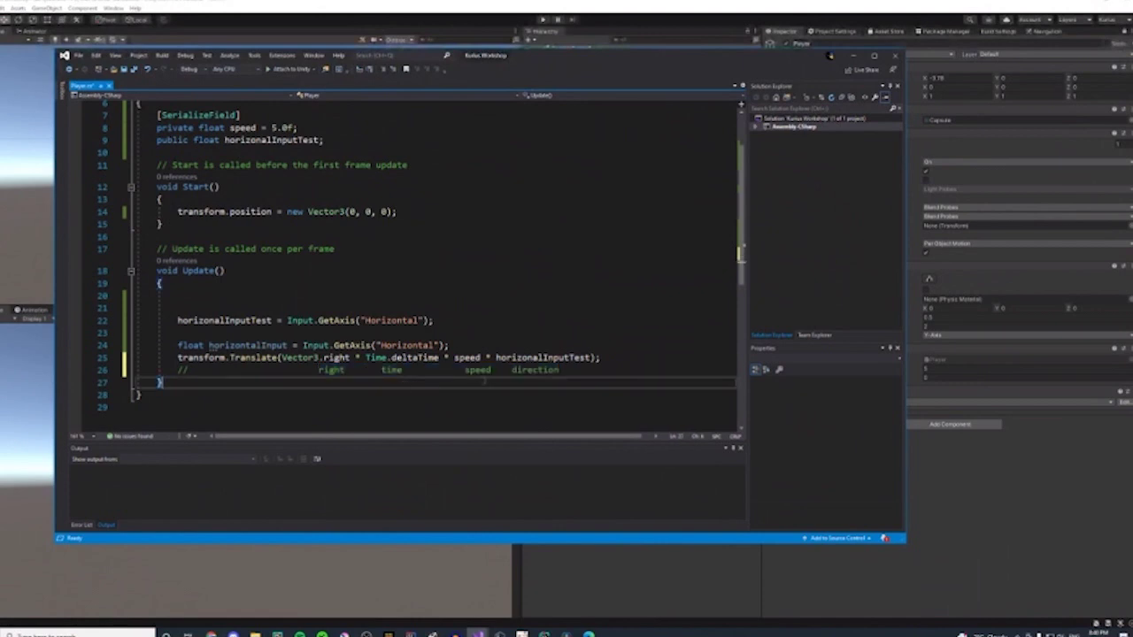
- Switch to Unity and collapse the Horizontal and Vertical axes in the project's Input Manager settings
click(997, 147)
click(825, 35)
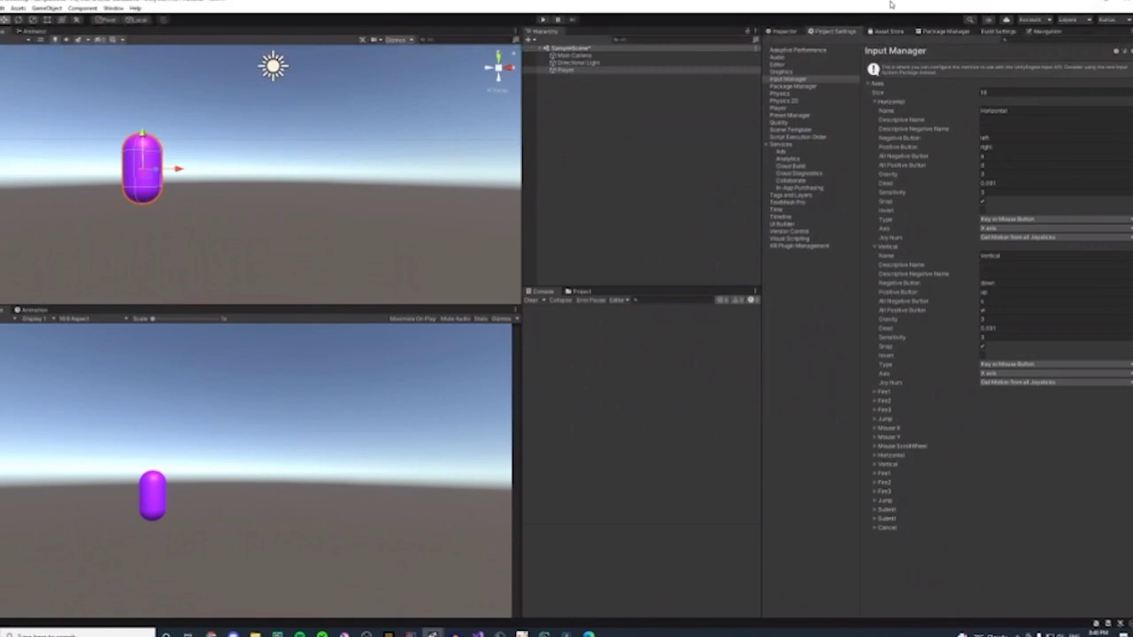
click(875, 102)
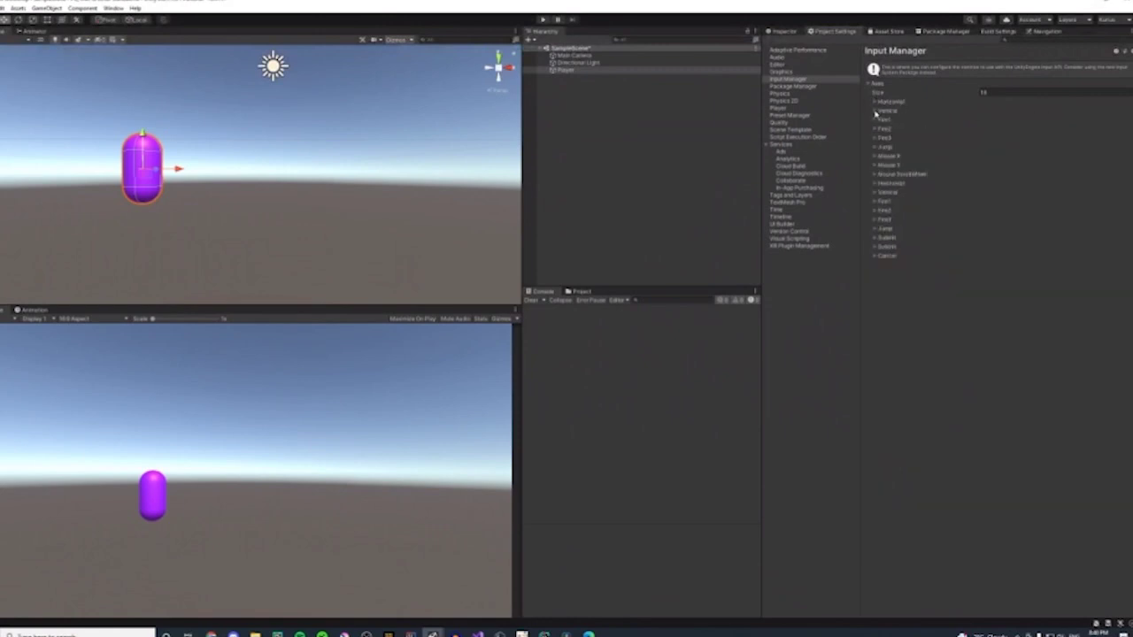
click(876, 111)
- Switch back to Visual Studio and examine the horizontalInput declaration and the factors of the Translate line in Update
mouse_move(477, 634)
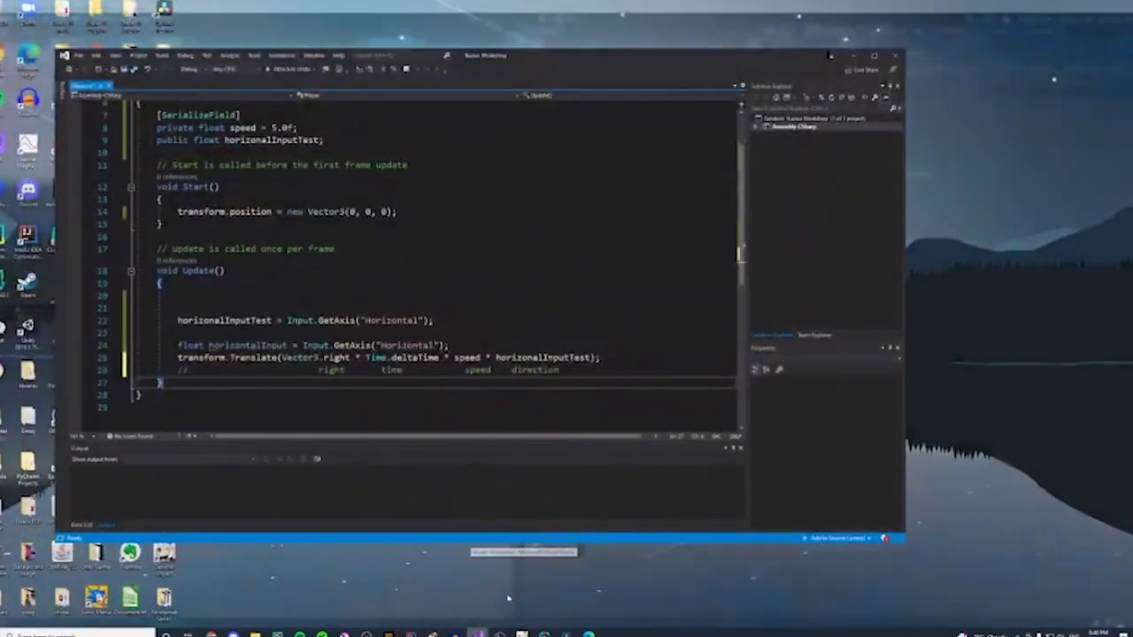
click(508, 599)
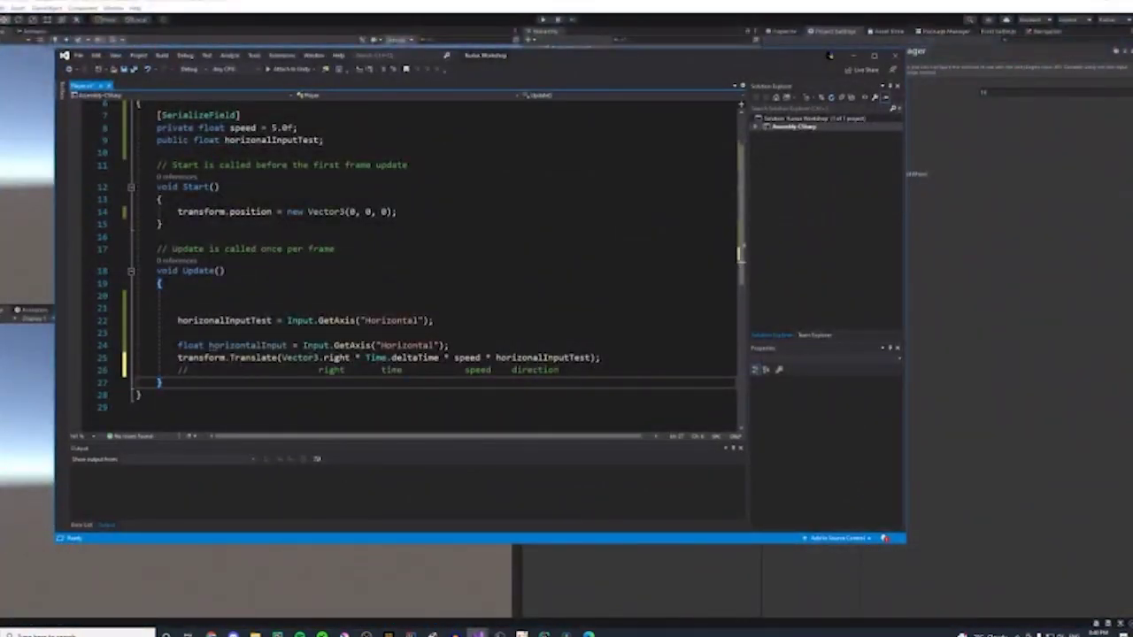
drag(177, 345, 356, 358)
click(359, 358)
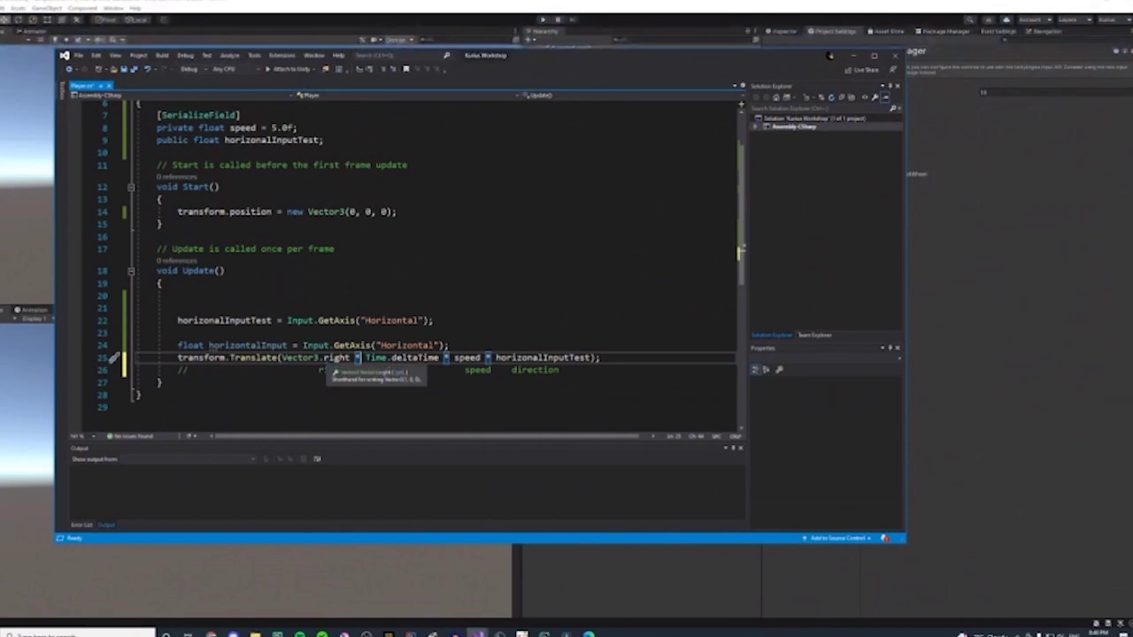
drag(324, 358, 345, 358)
click(321, 357)
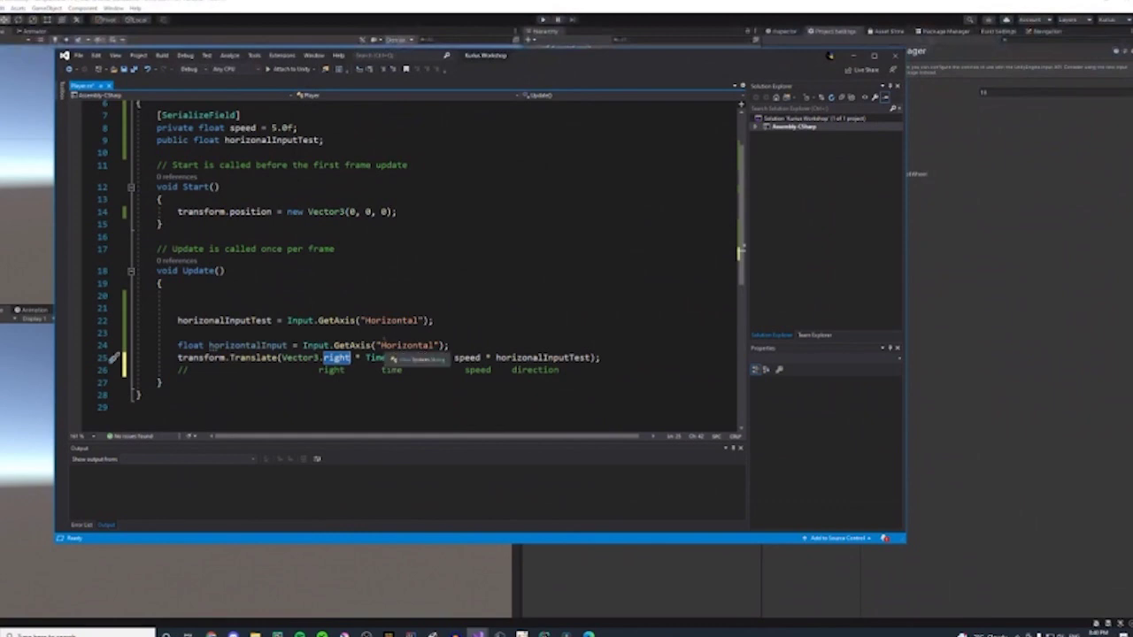
double_click(405, 345)
click(440, 345)
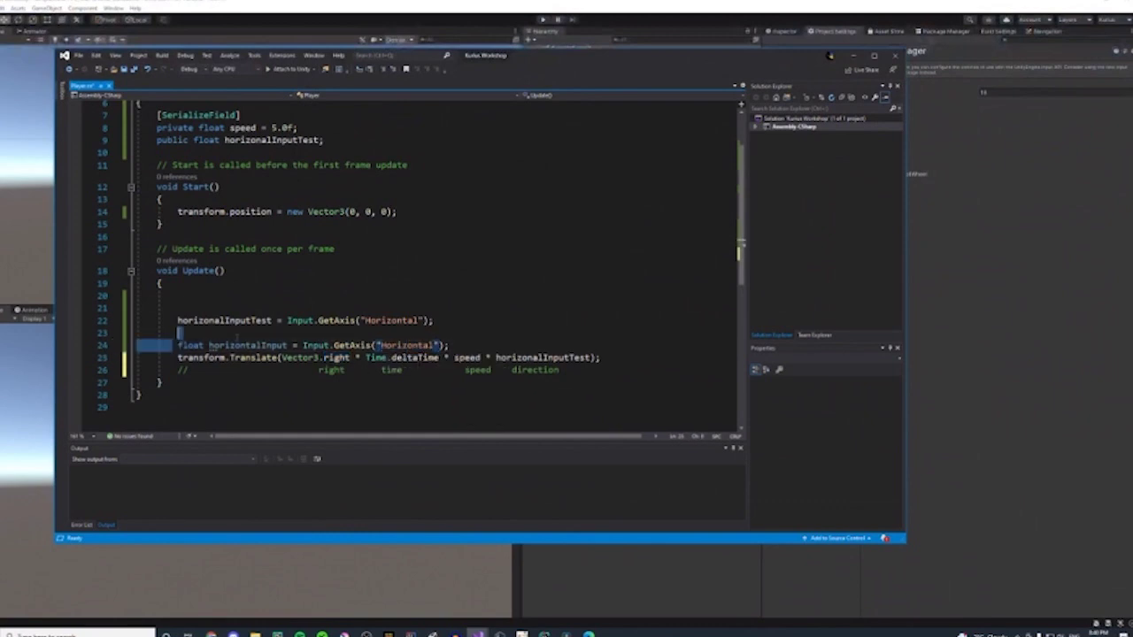
drag(174, 345, 288, 346)
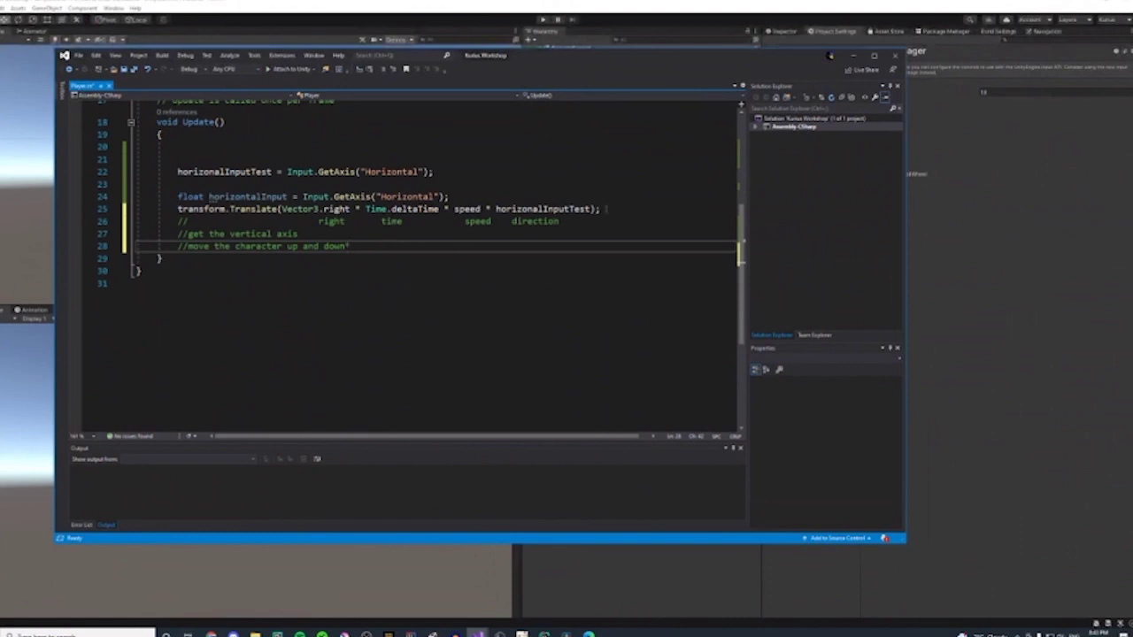
- Duplicate the horizontalInput declaration and its Translate line below the "move the character up and down" comment in Update
drag(601, 209, 177, 197)
key(ctrl+c)
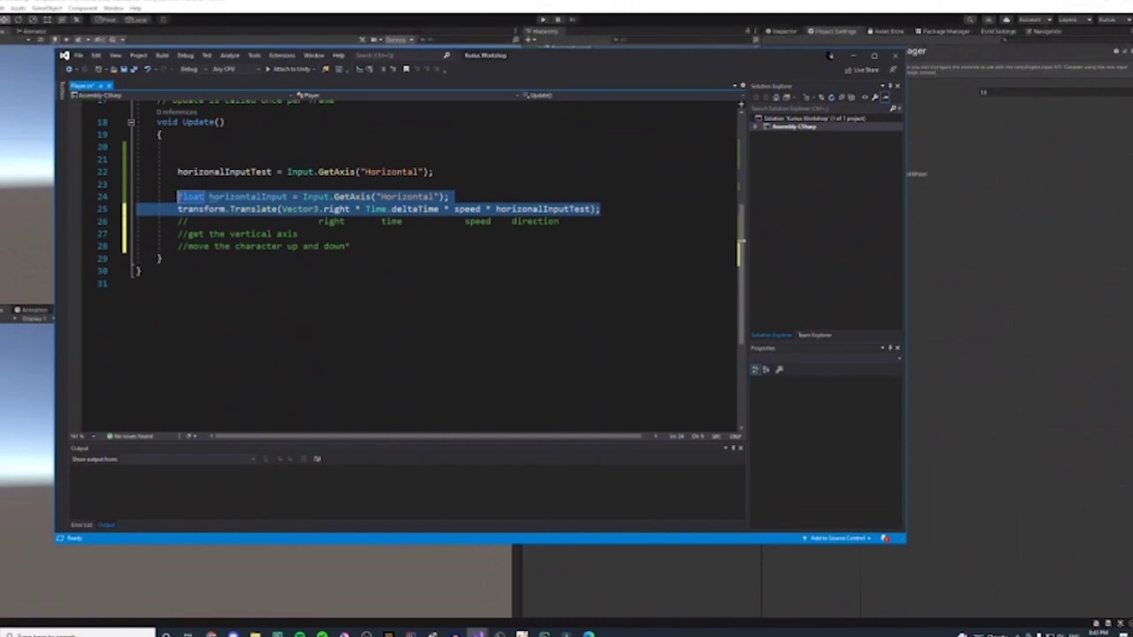
click(391, 248)
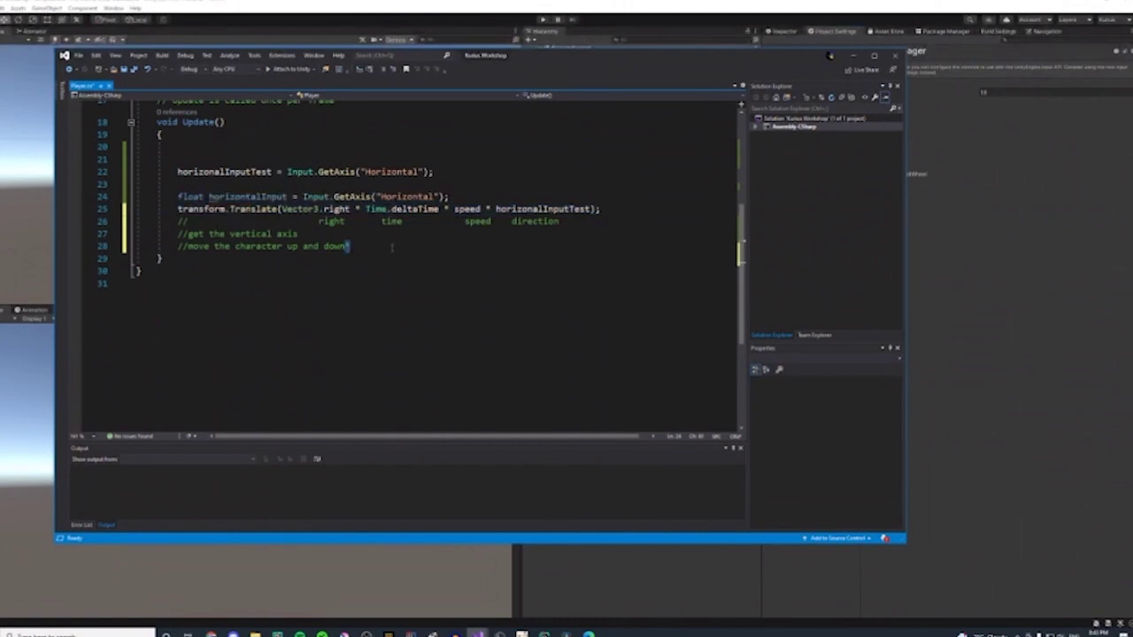
key(Return)
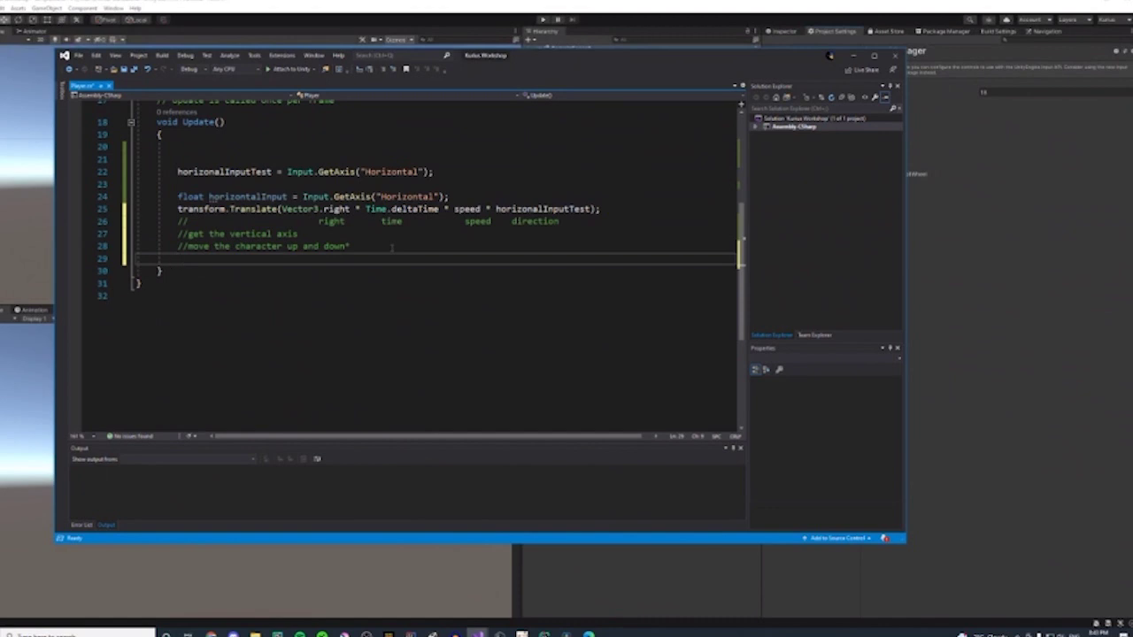
key(ctrl+v)
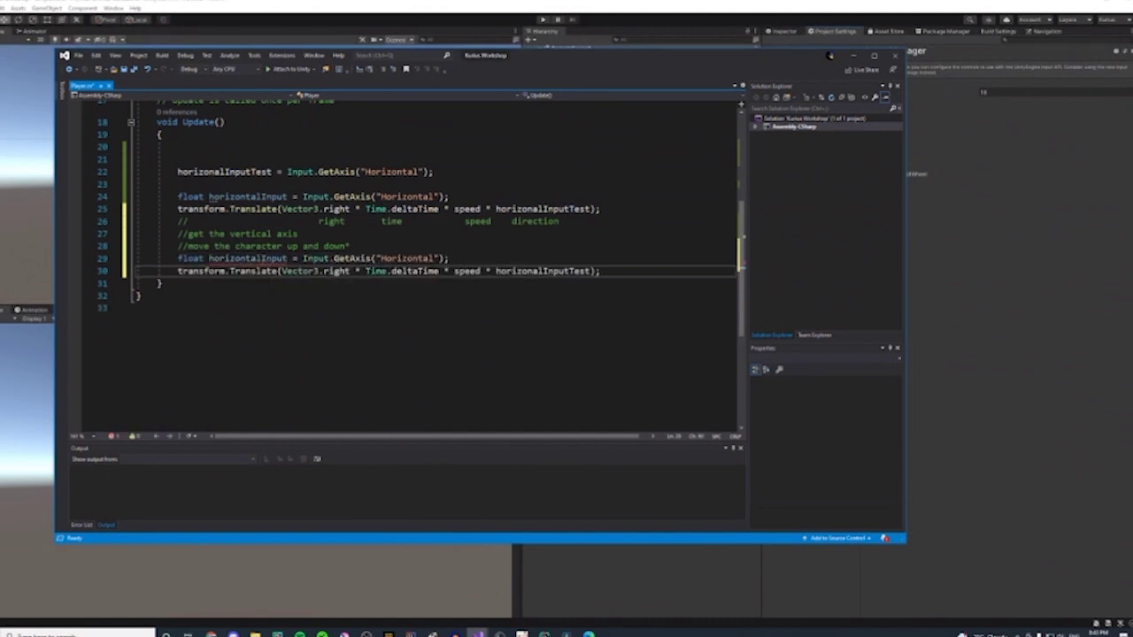
- In the pasted declaration, rename the variable to verticalInput and make GetAxis read the "Vertical" axis
double_click(215, 258)
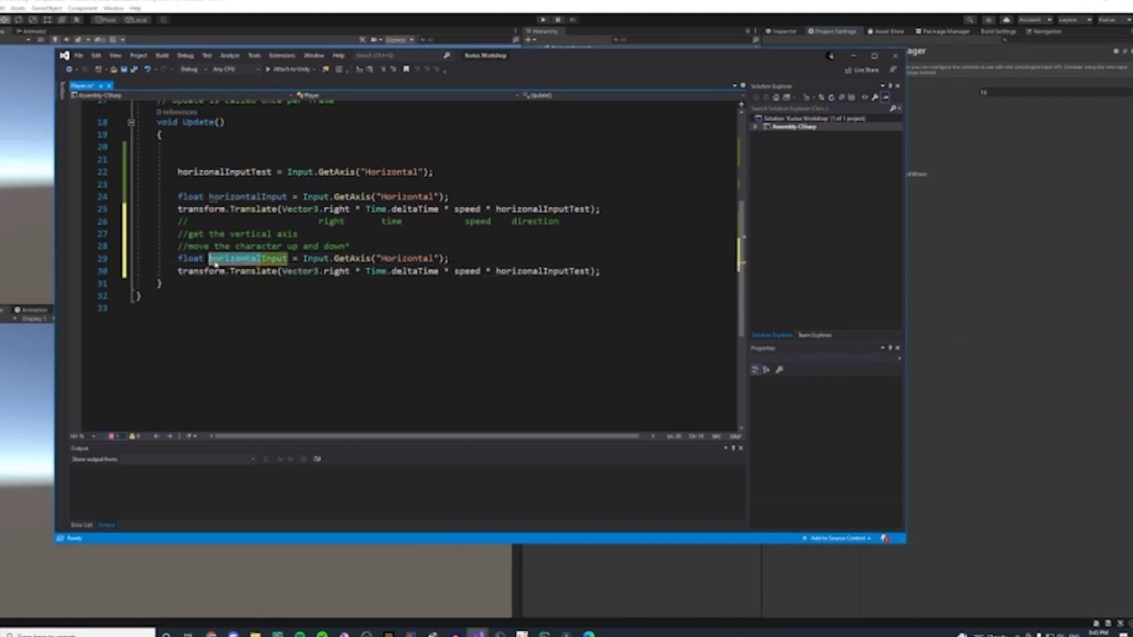
text(vertInput)
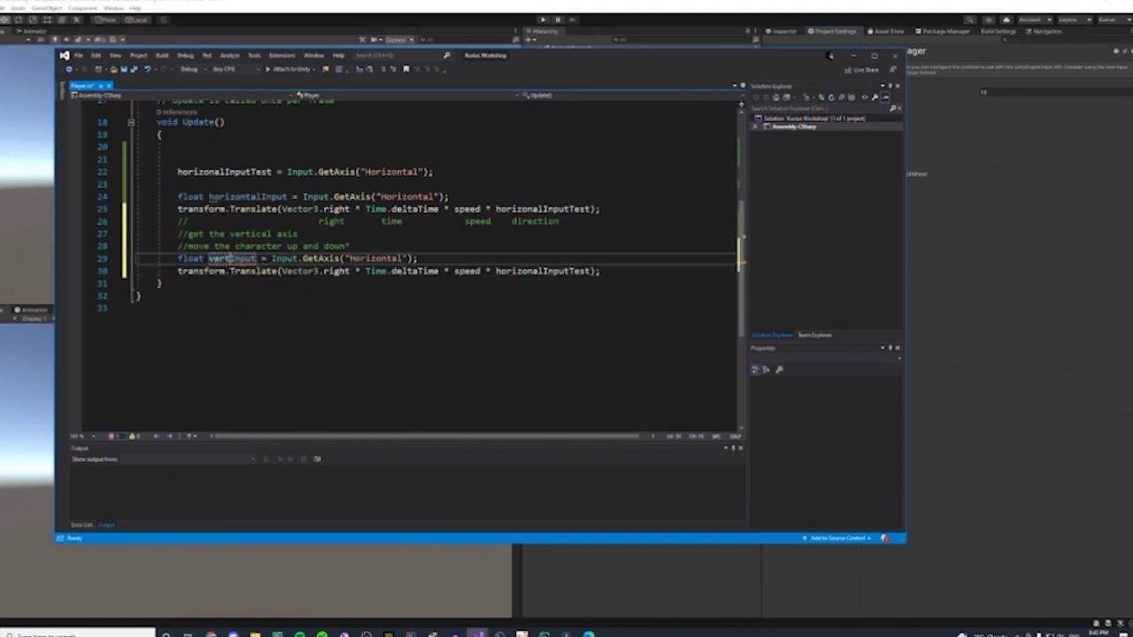
text(ical)
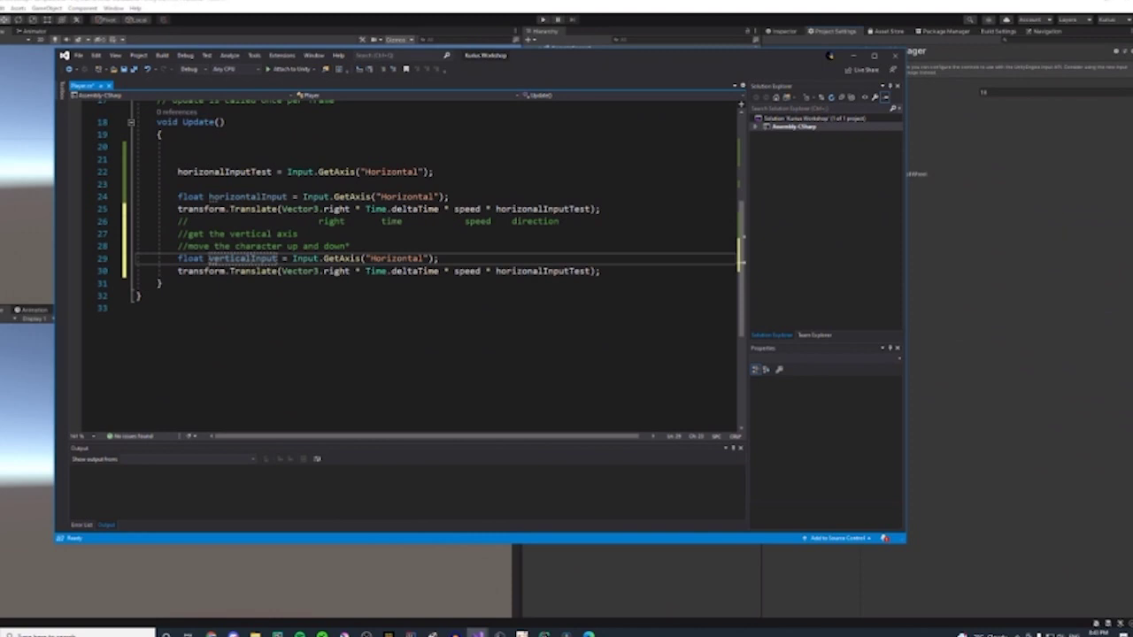
drag(371, 259, 423, 259)
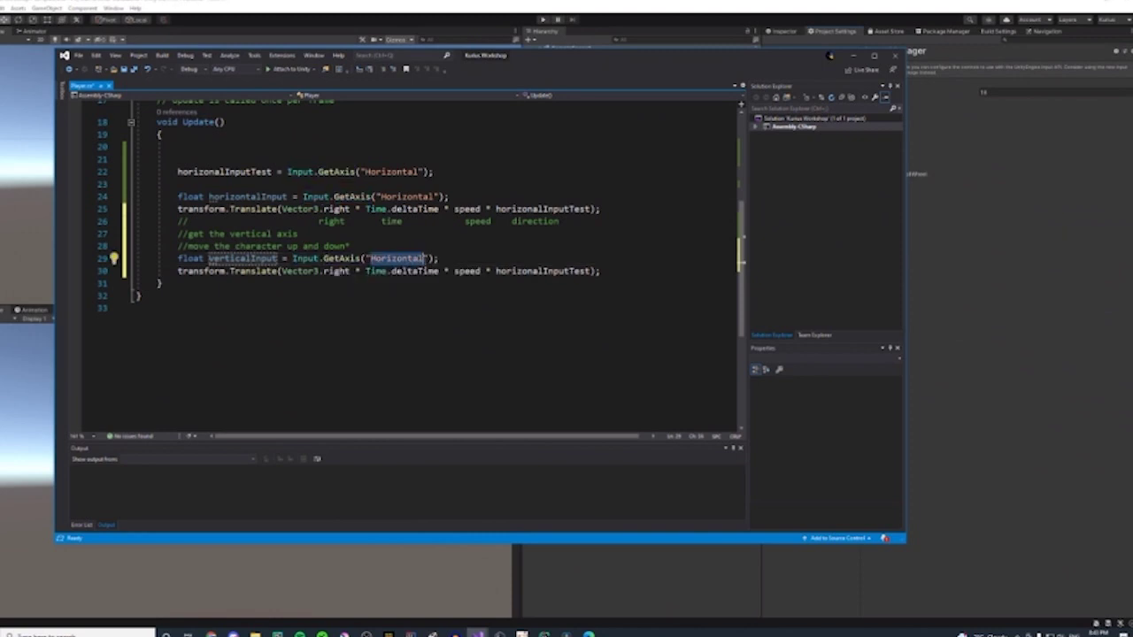
text(Vertical)
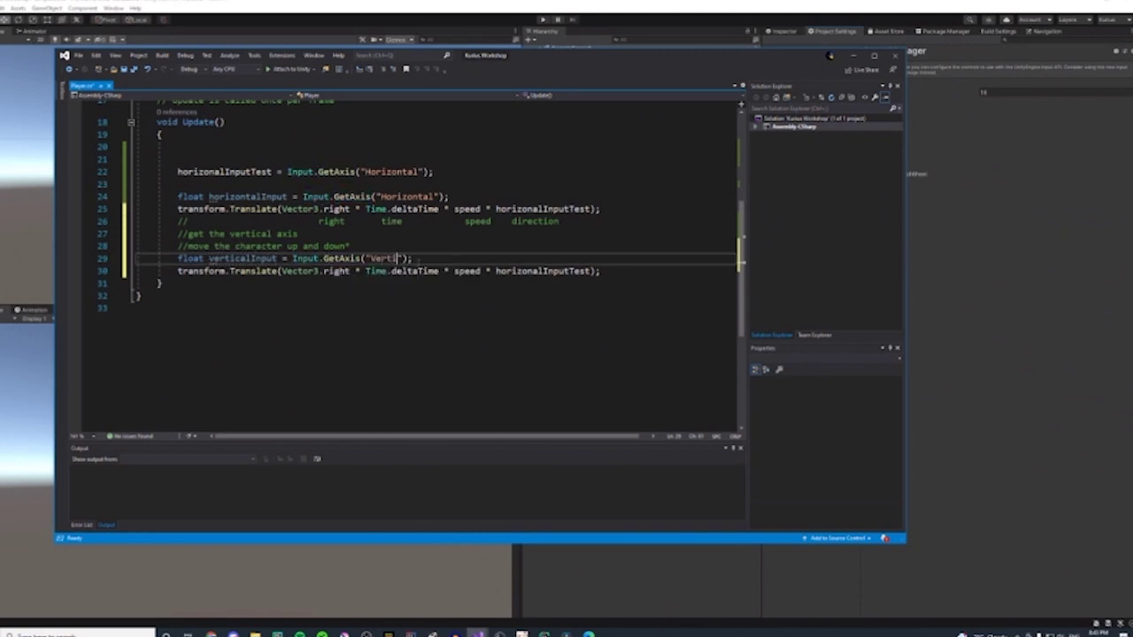
- Change the direction vector in the pasted Translate line to Vector3.up and save the script
click(203, 270)
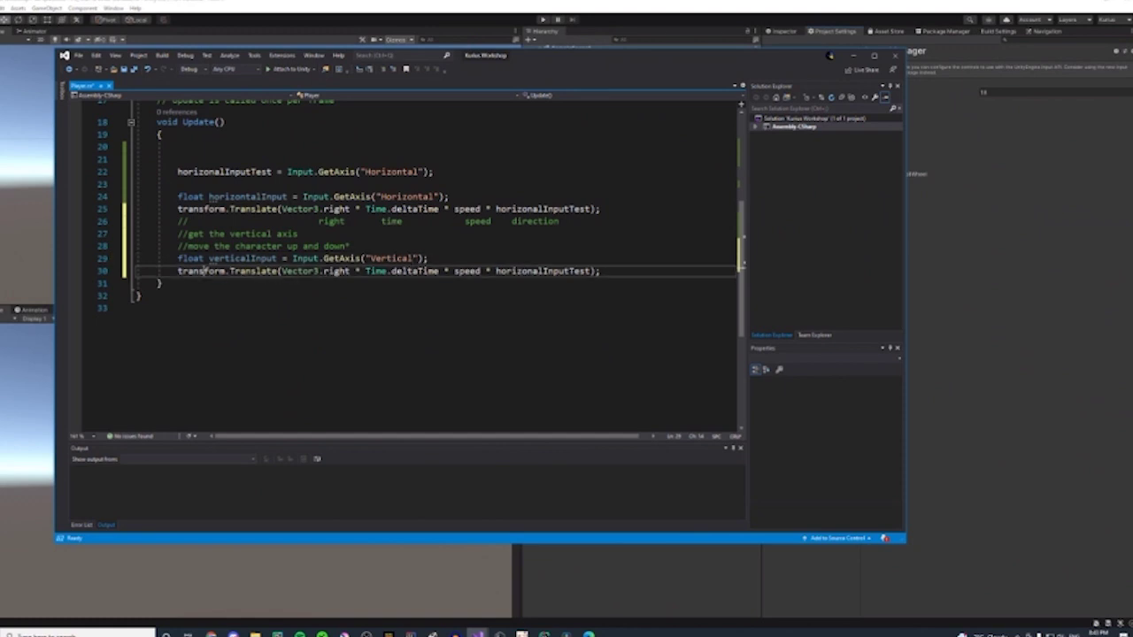
double_click(337, 271)
text(up)
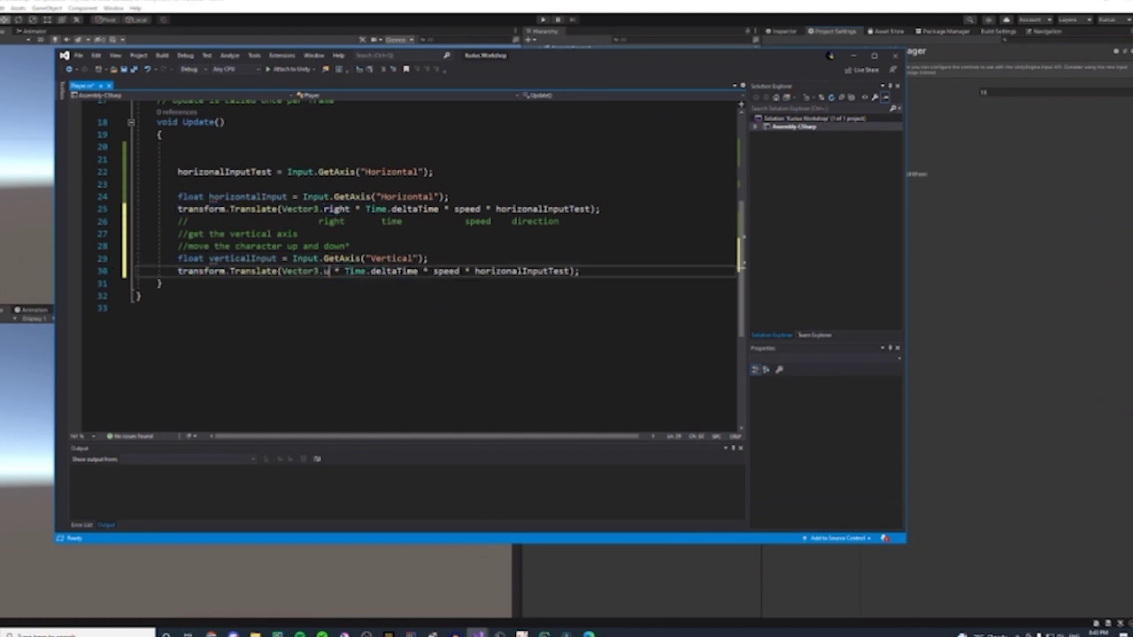
key(Escape)
click(595, 272)
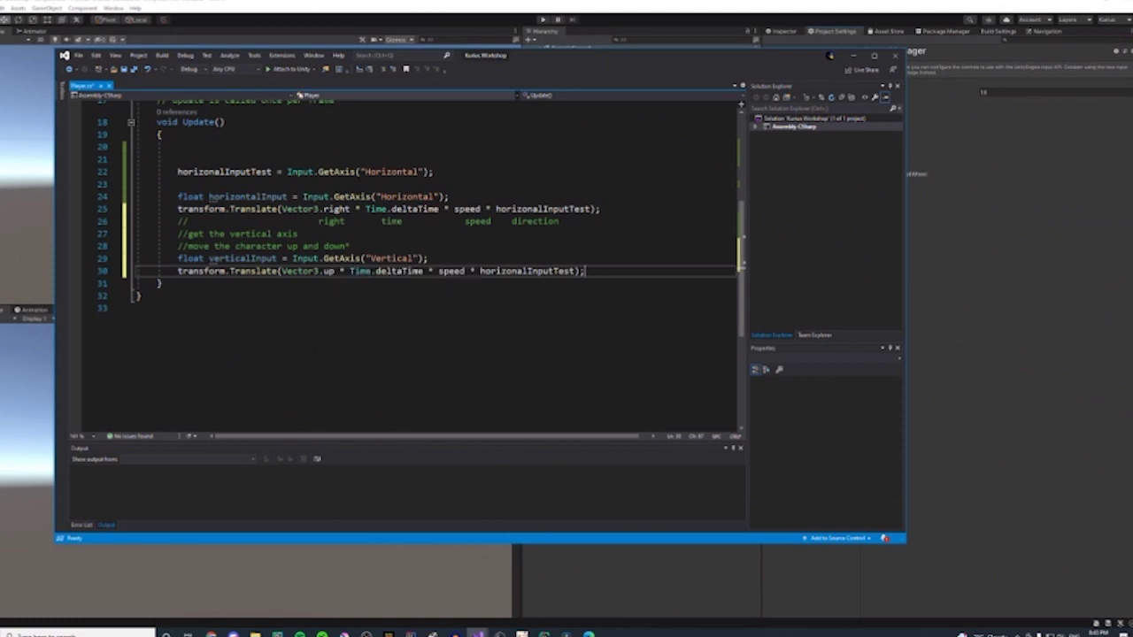
click(134, 70)
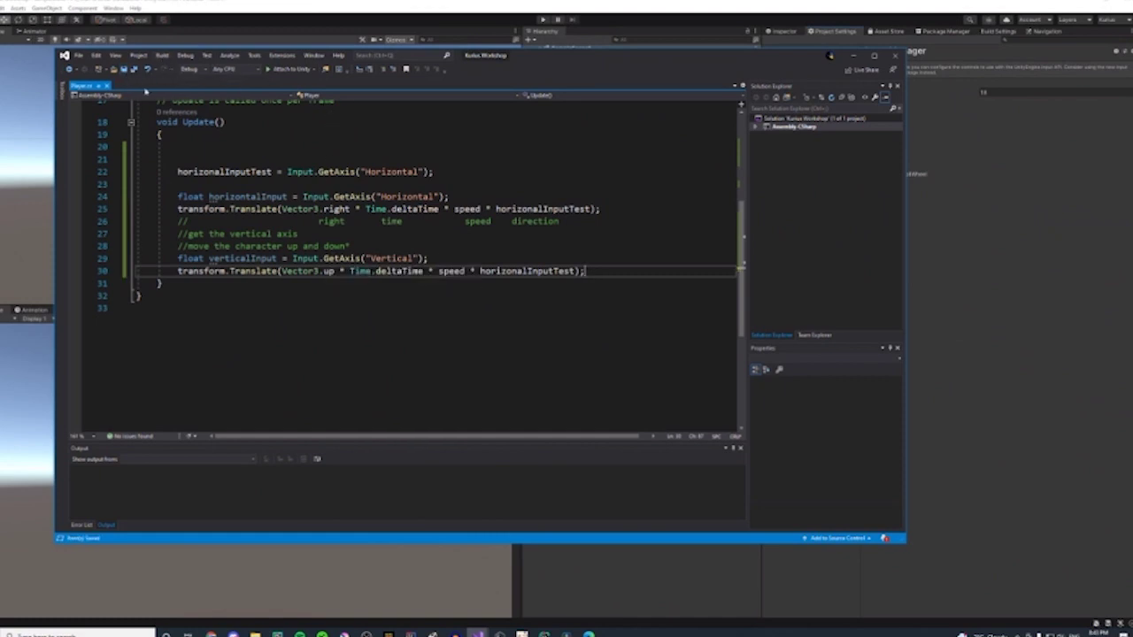
- Switch to Unity, play-test the Player's movement with nothing selected in the Hierarchy, and stop Play mode
click(1035, 233)
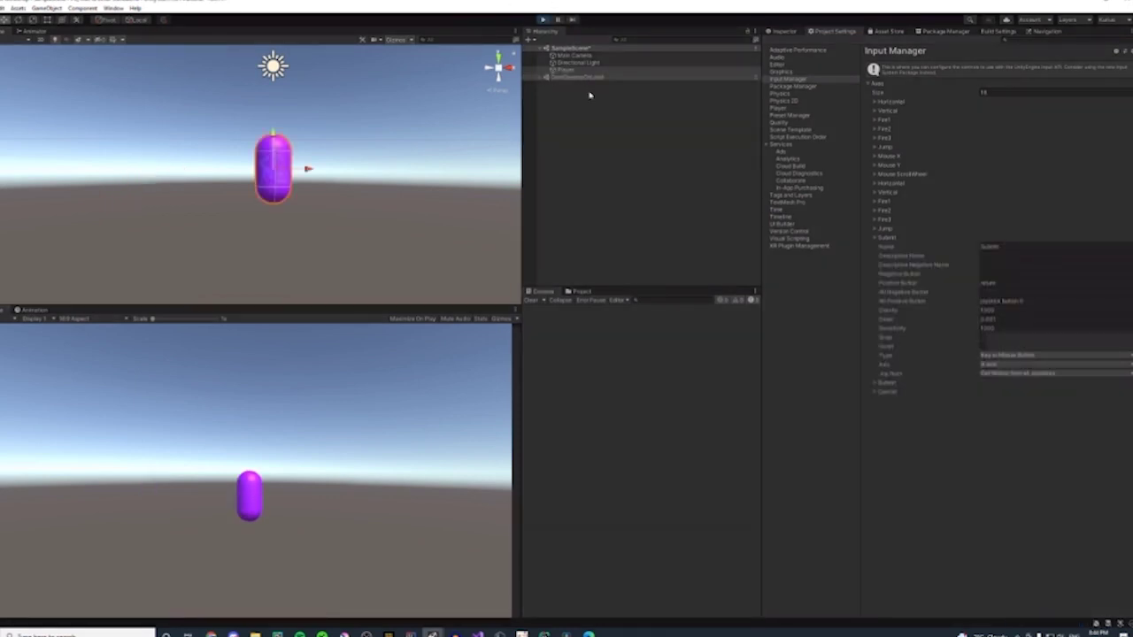
click(572, 152)
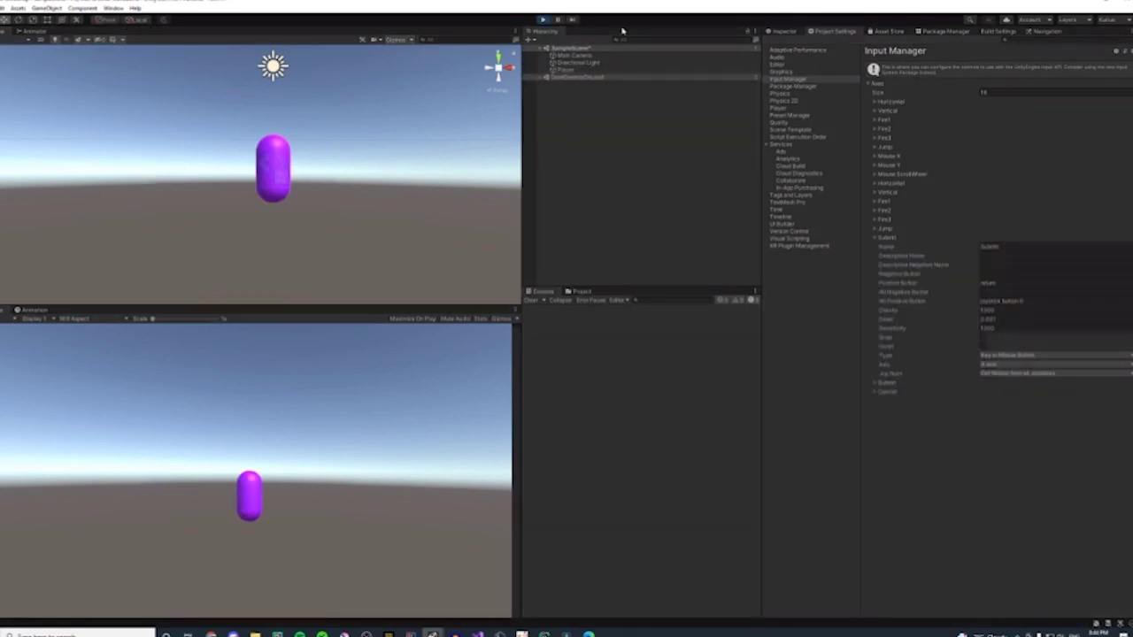
click(543, 18)
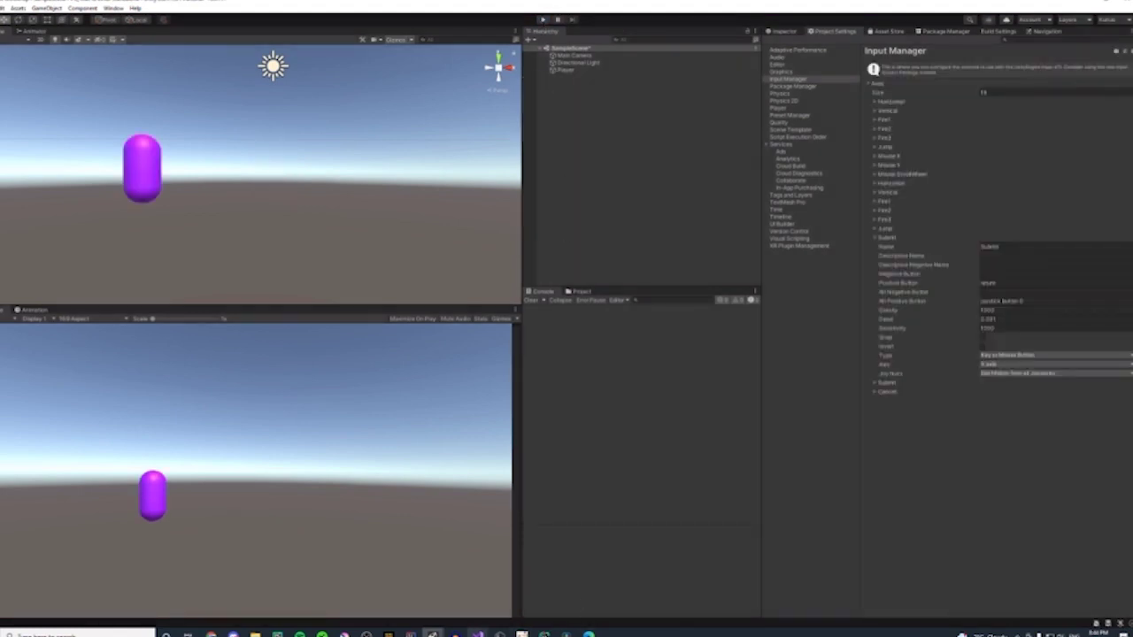
- Switch to Visual Studio and replace the last factor of the Vector3.up Translate line with verticalInput
mouse_move(477, 634)
click(518, 591)
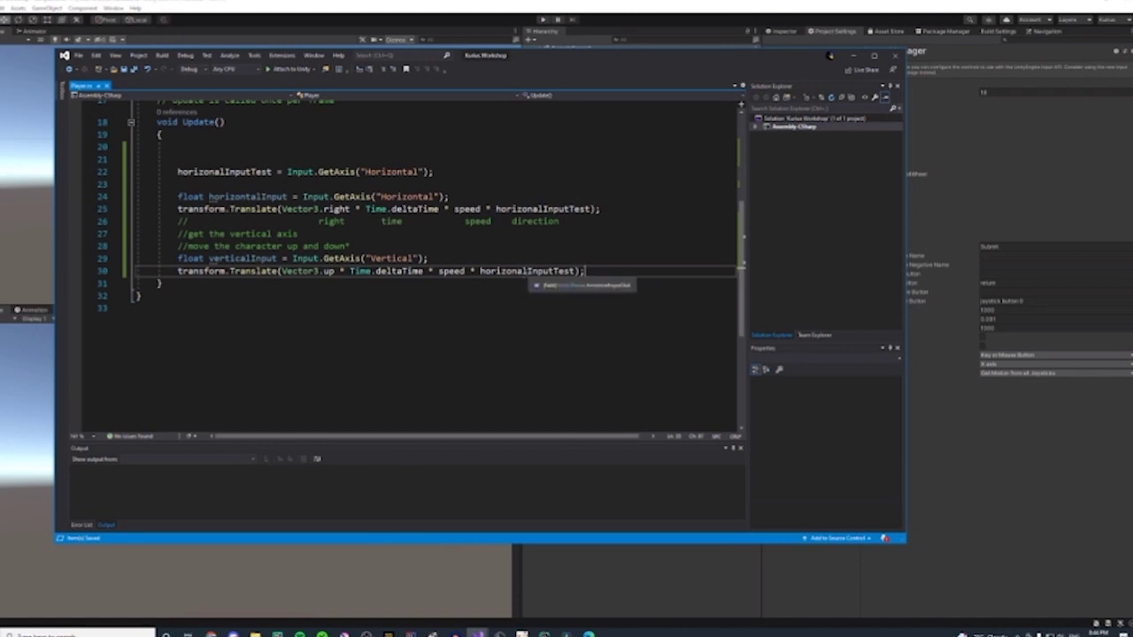
double_click(484, 272)
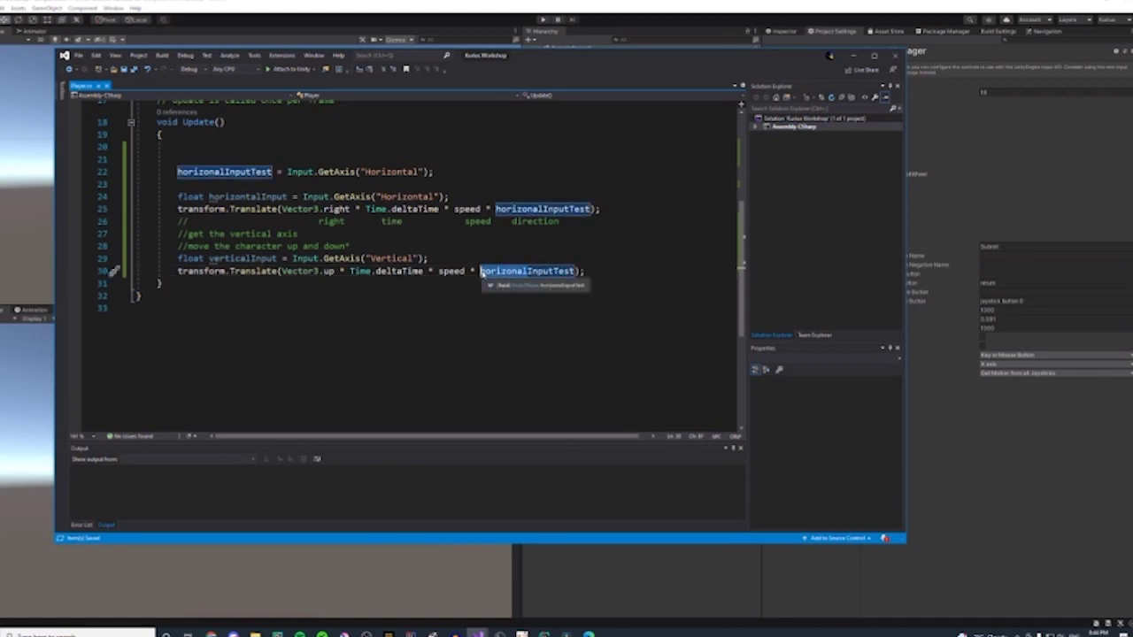
text(ver)
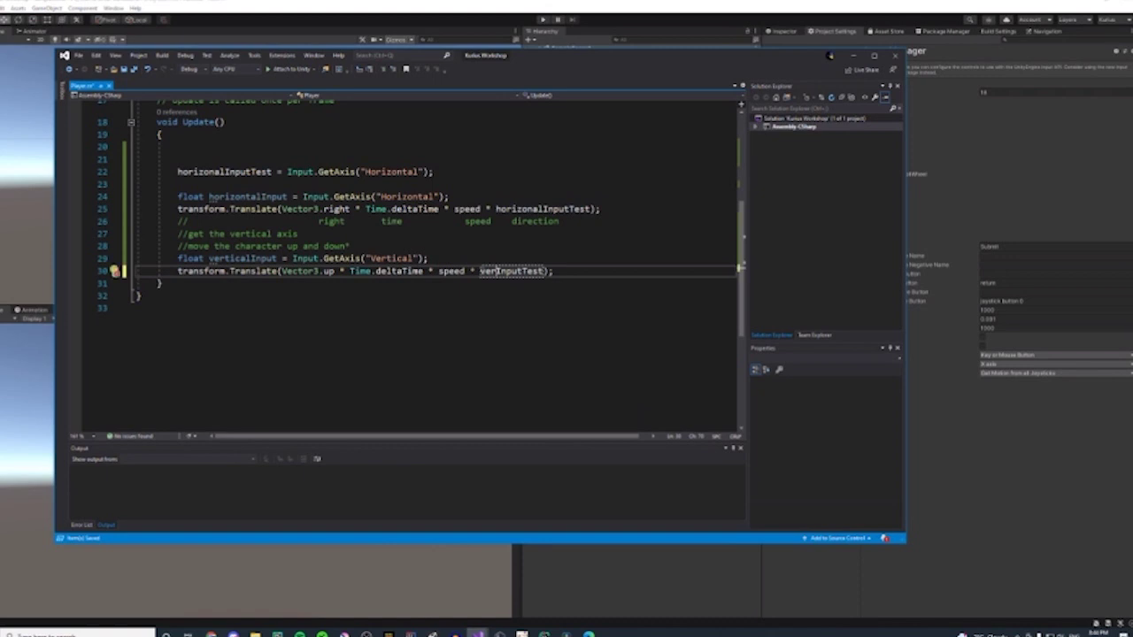
text(tical)
click(574, 271)
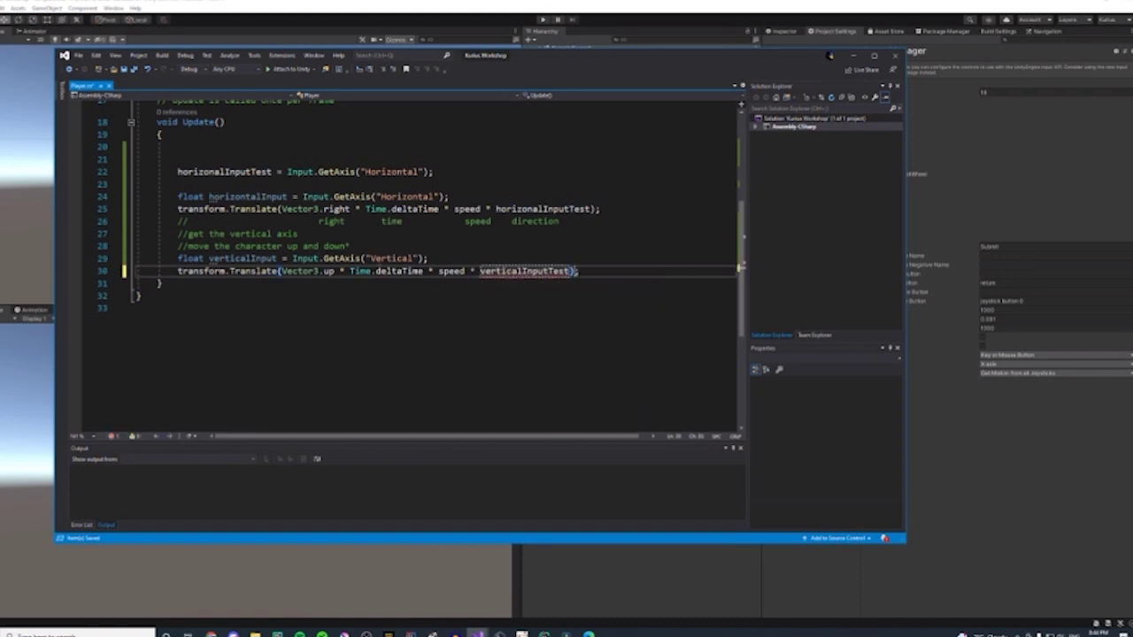
key(shift+Left)
key(shift+Left)
key(shift+Left)
key(shift+Left)
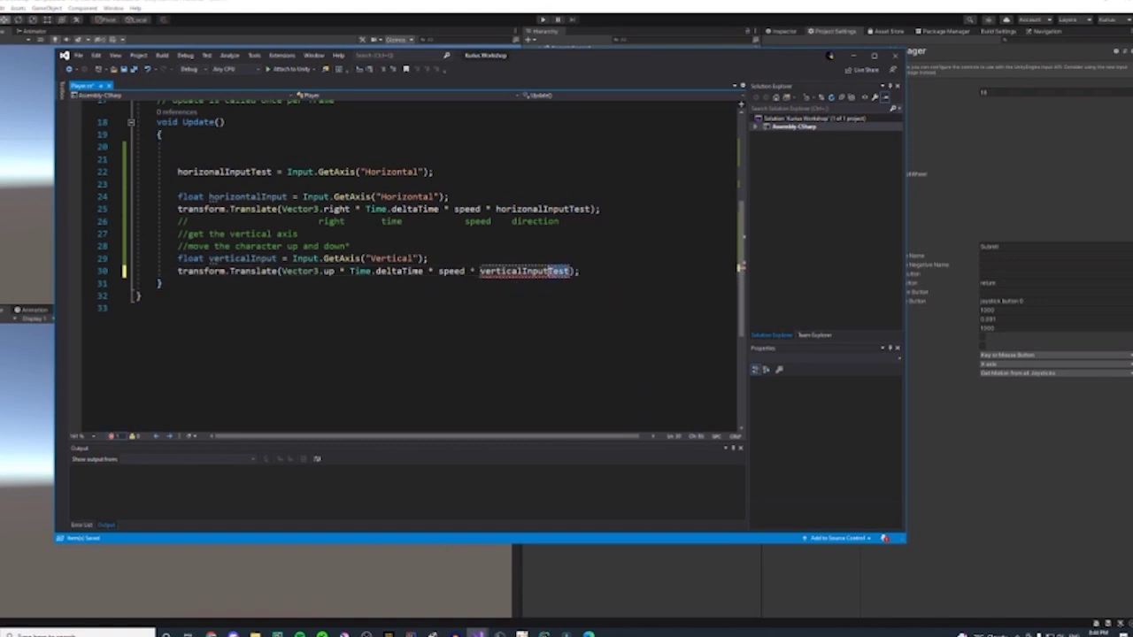
key(BackSpace)
- Change the last factor of the Vector3.right Translate line to horizontalInput and save the script
key(Up)
key(ctrl+Right)
key(shift+Left)
key(shift+Left)
key(shift+Left)
key(shift+Left)
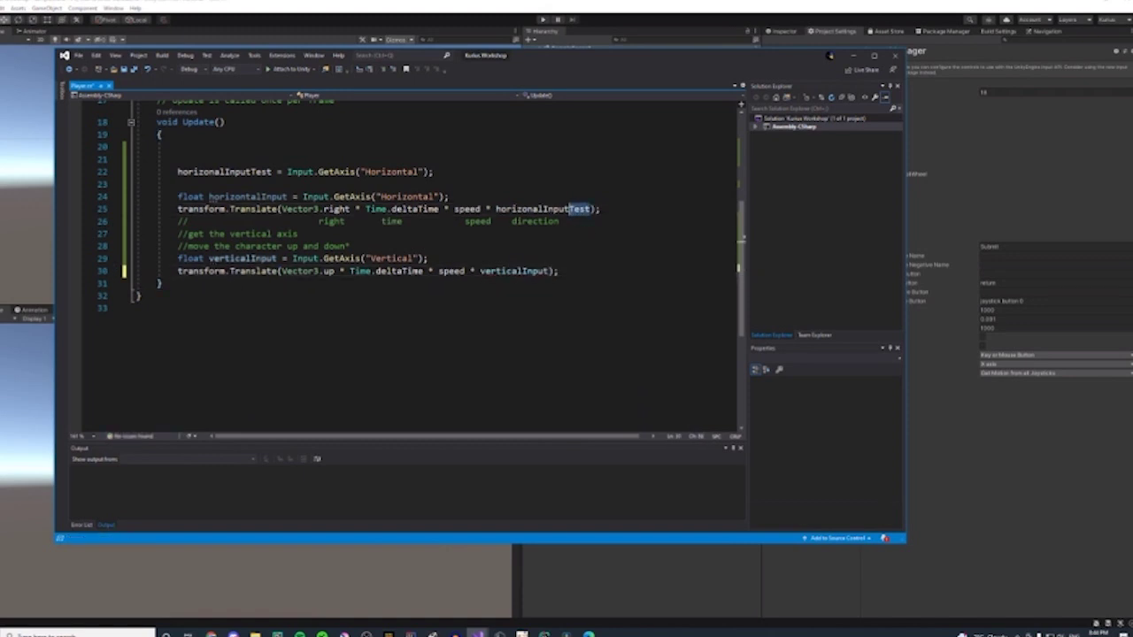
key(BackSpace)
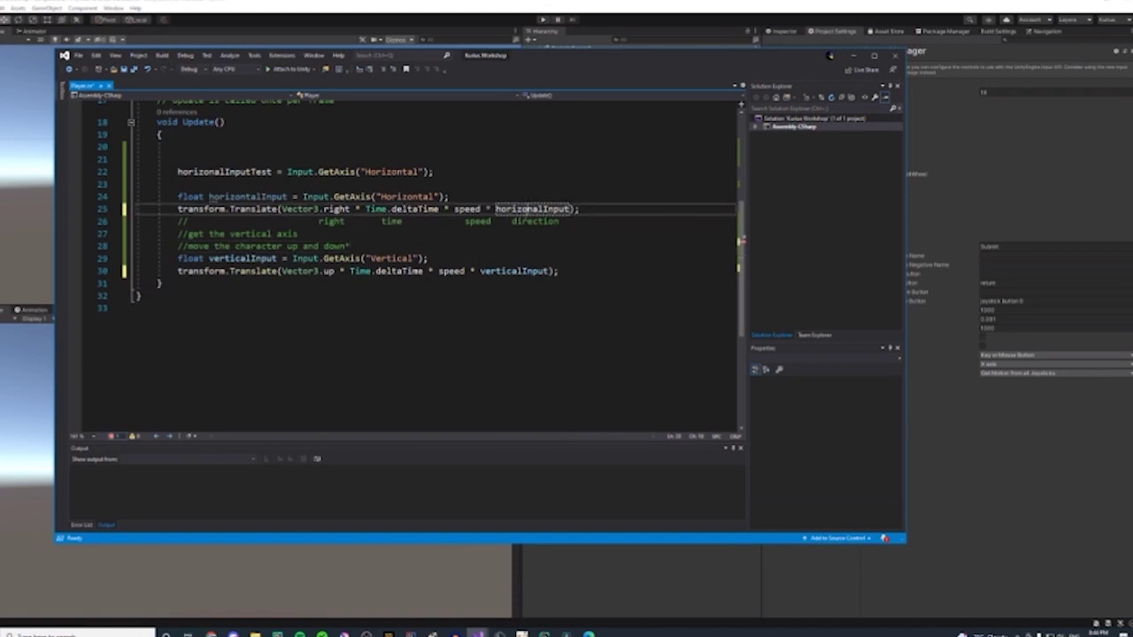
mouse_move(529, 210)
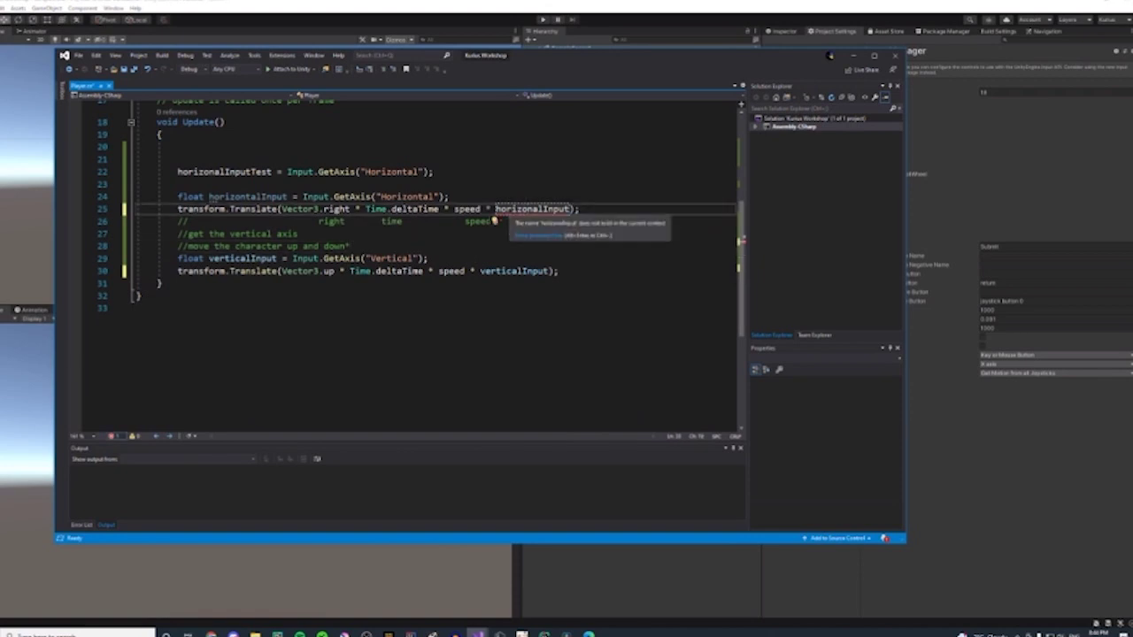
click(531, 209)
text(tion)
click(485, 246)
click(476, 291)
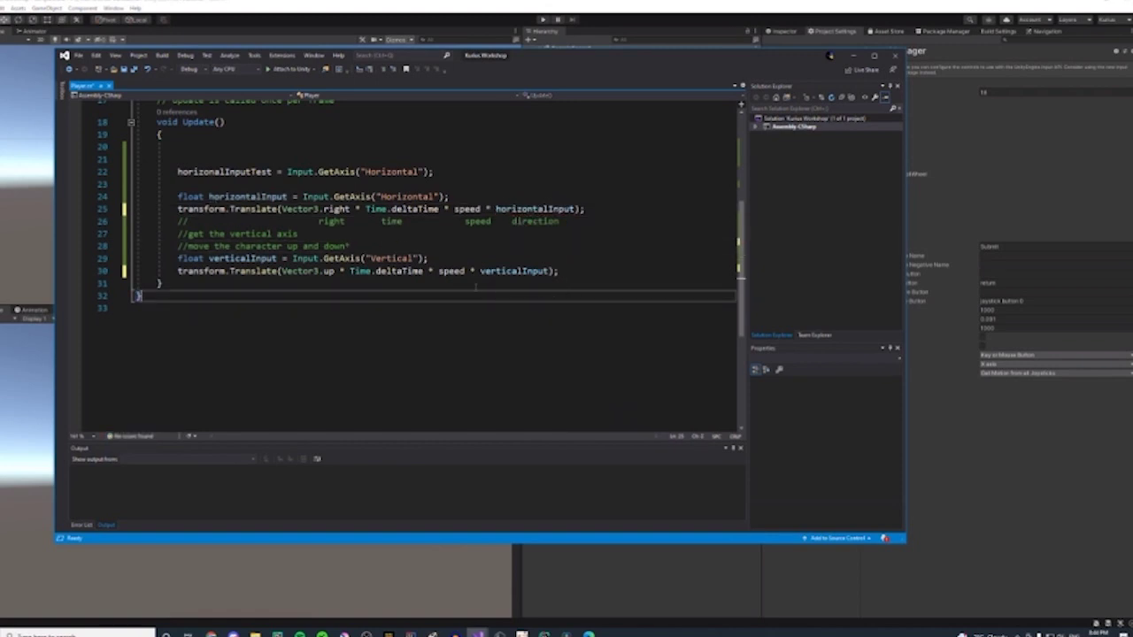
click(476, 285)
click(135, 71)
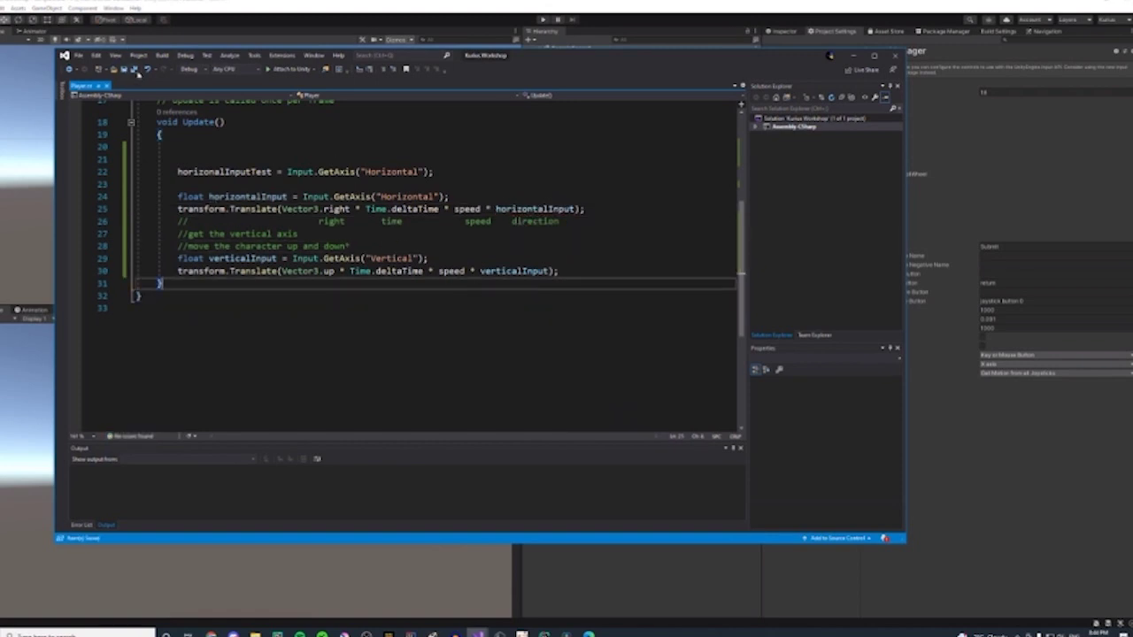
- Switch to Unity and play-test the scene, moving the Player repeatedly up, down, left and right
click(543, 19)
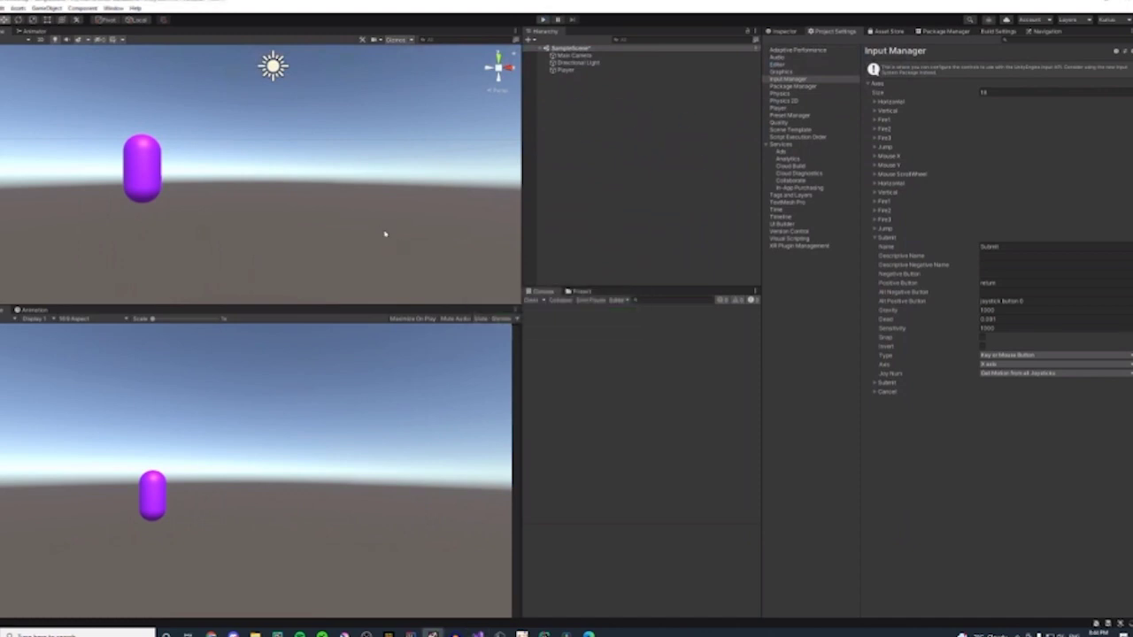
key(ctrl+p)
click(544, 19)
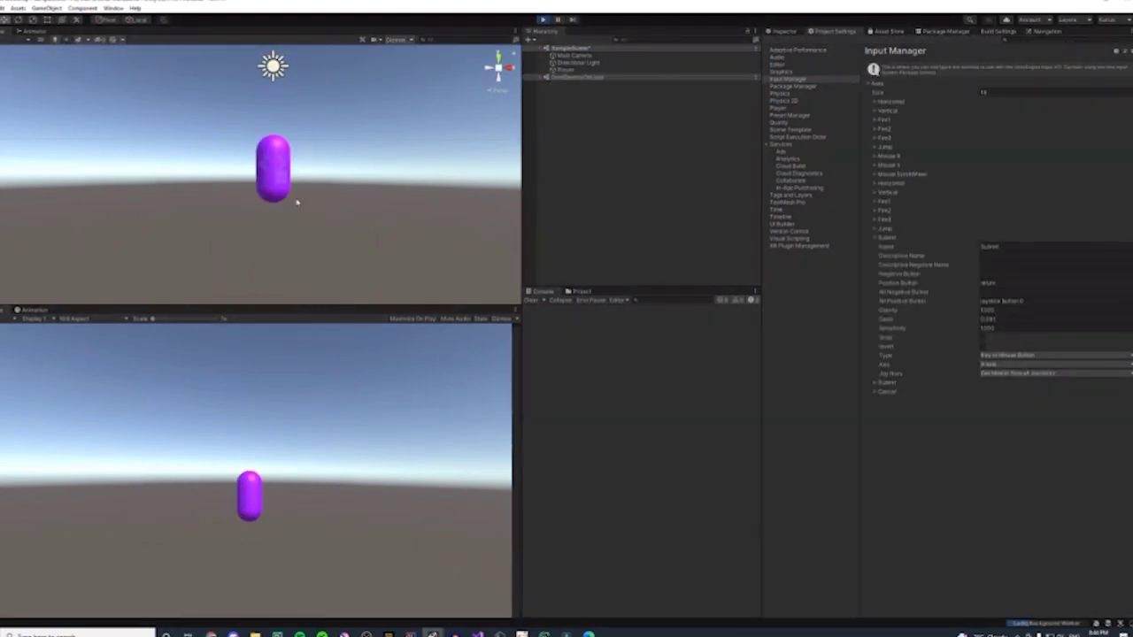
key(w)
key(a)
key(s)
key(d)
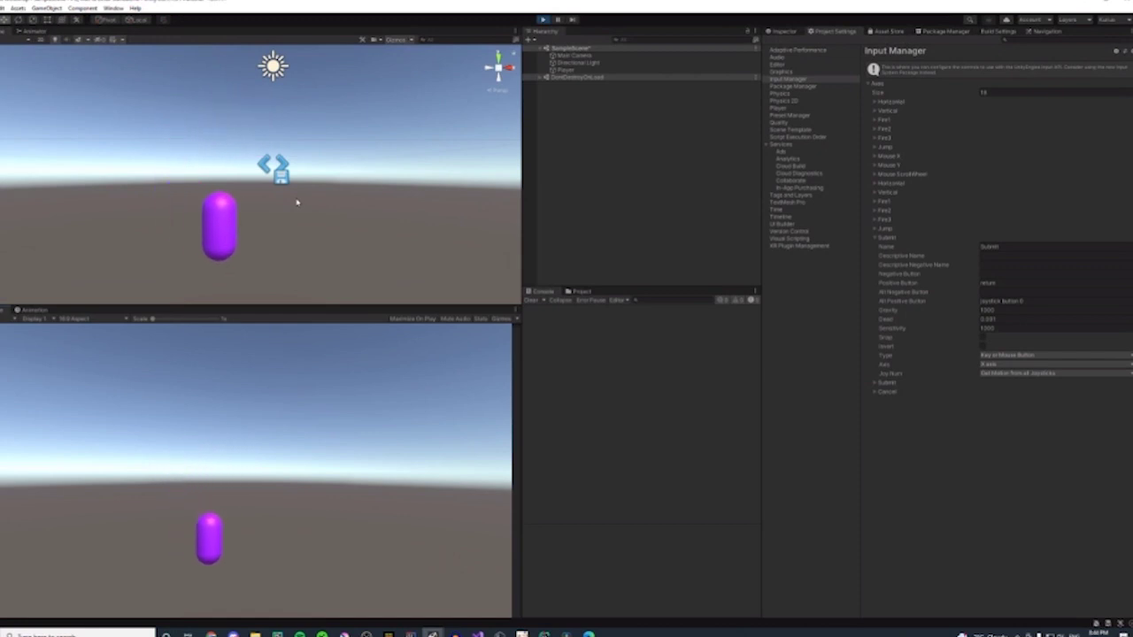
key(space)
key(a)
key(d)
key(s)
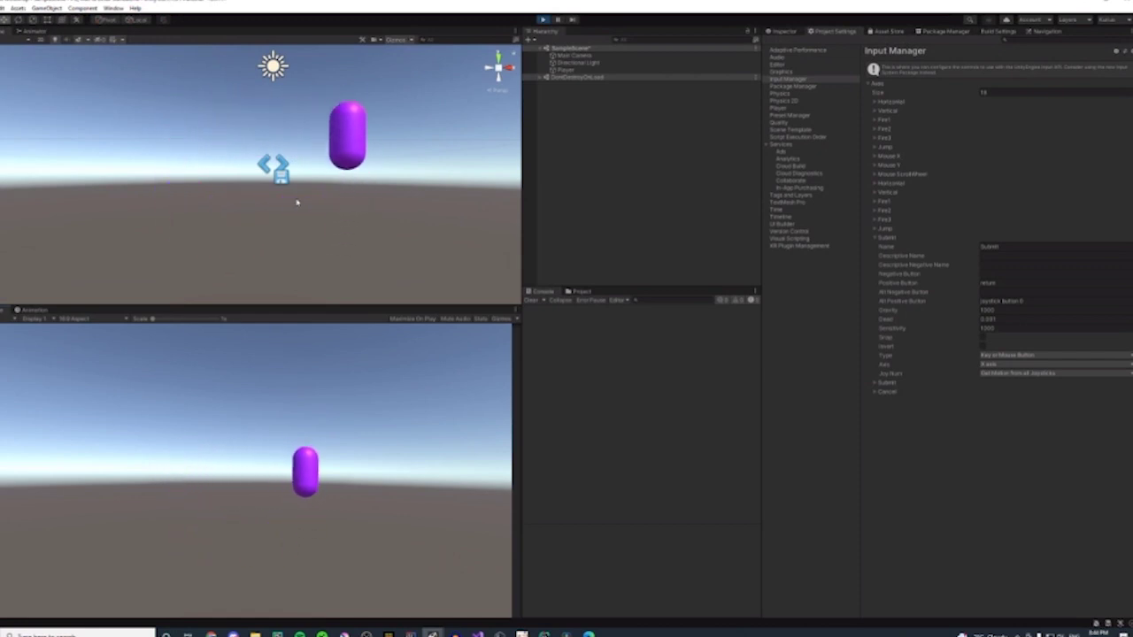
key(a)
key(w)
key(d)
key(a)
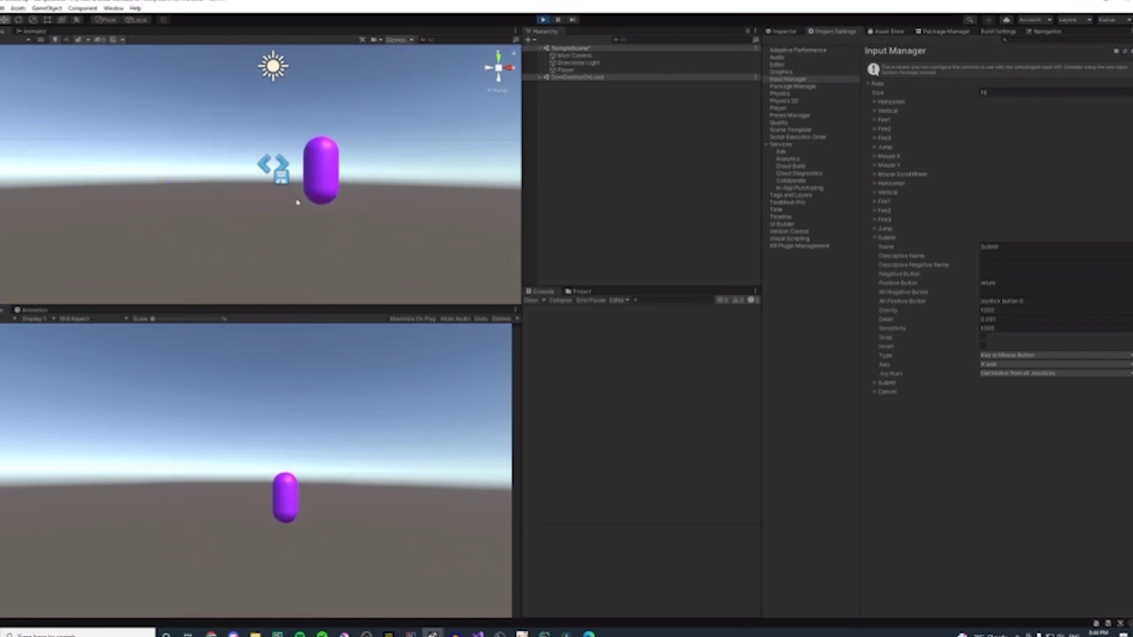
key(space)
key(a)
key(a)
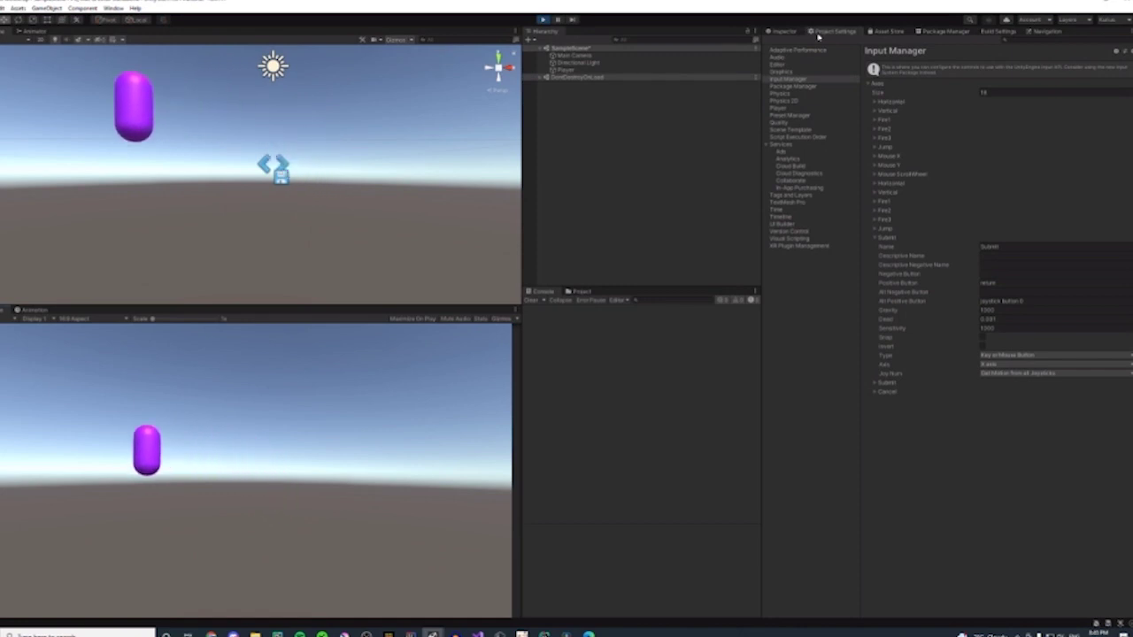
key(d)
key(space)
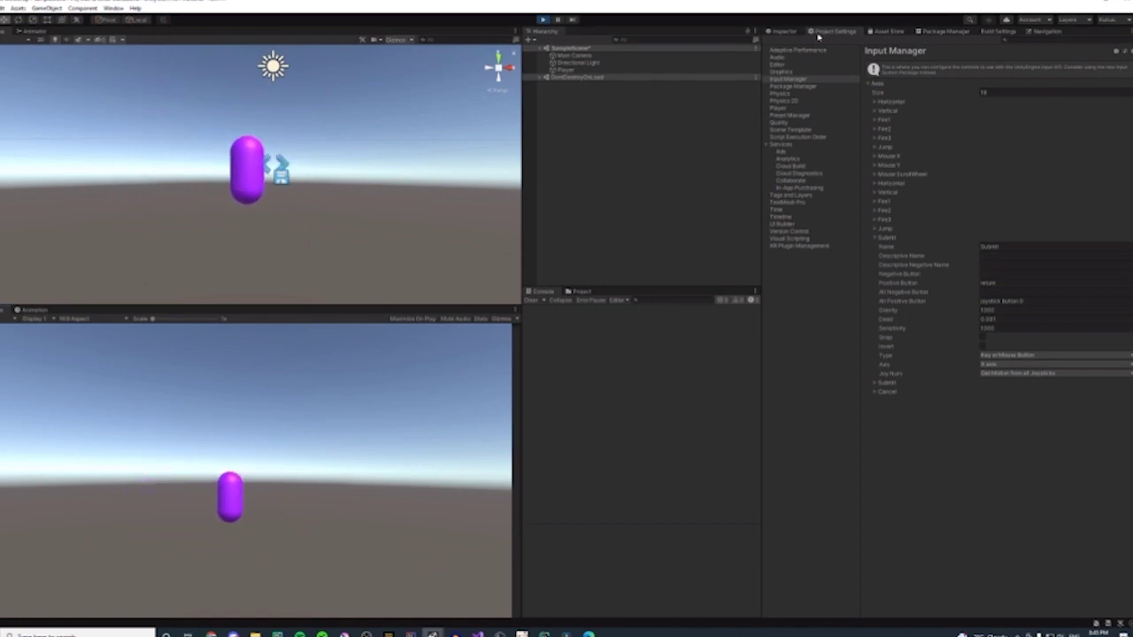
key(space)
key(d)
key(a)
key(d)
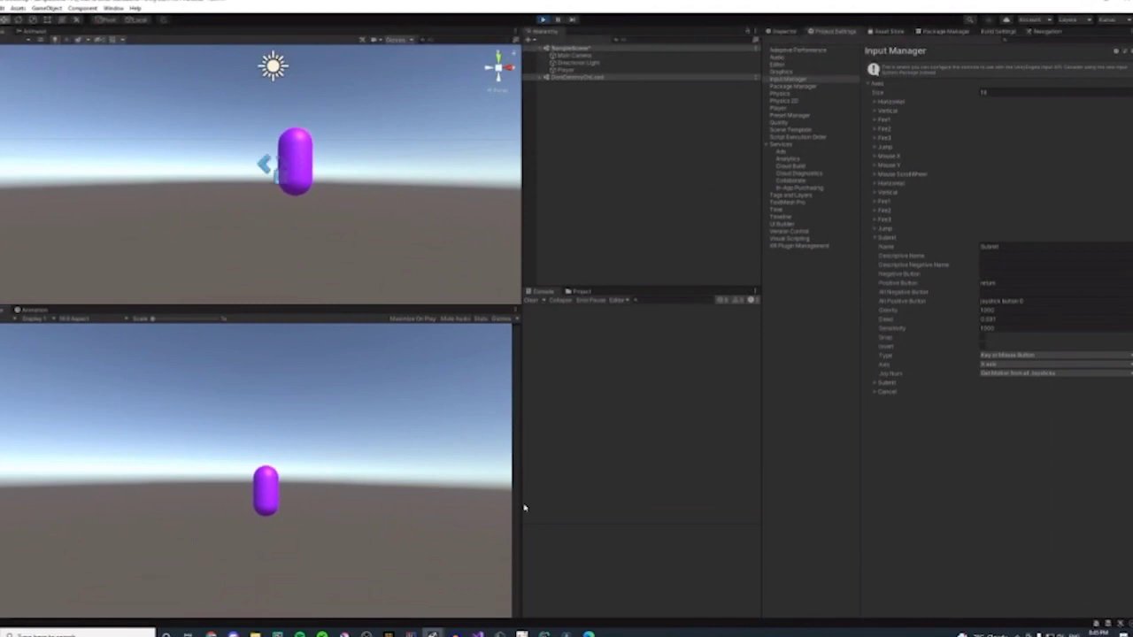
key(space)
key(a)
key(d)
key(a)
key(space)
key(space)
key(space)
key(d)
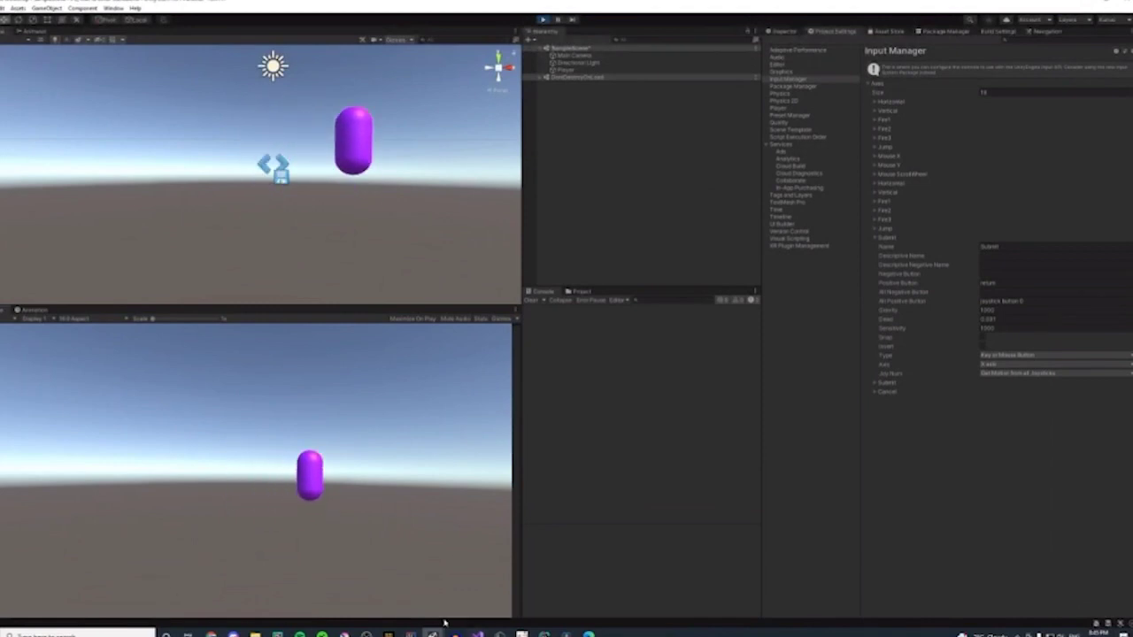
- Move the Player left and right in the running scene and stop Play mode
key(a)
key(d)
key(a)
mouse_move(474, 631)
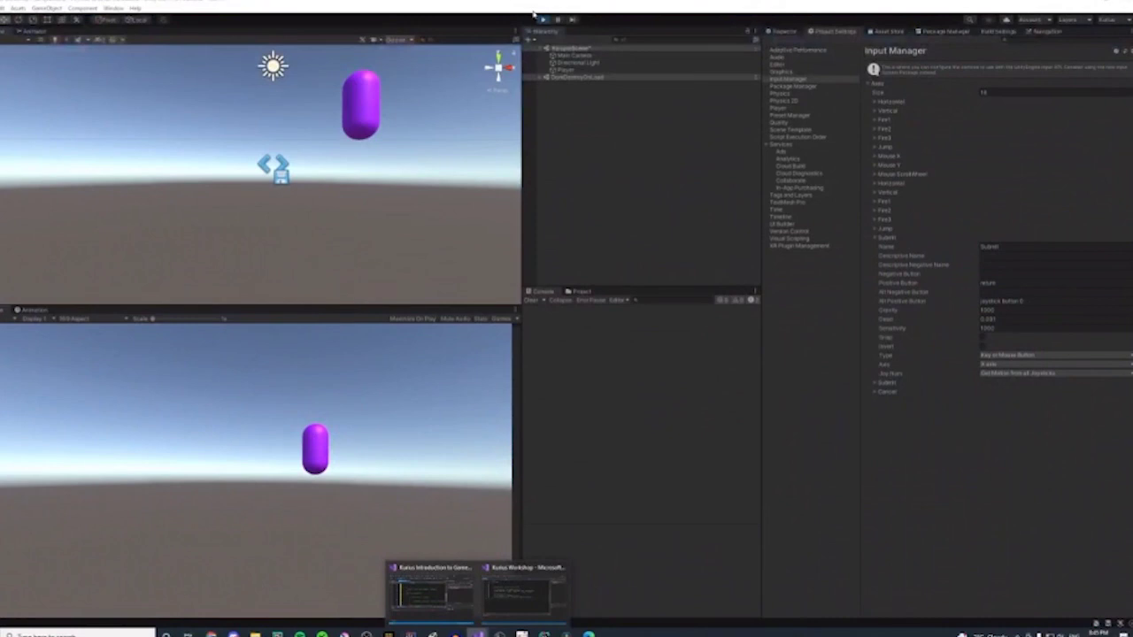
click(541, 19)
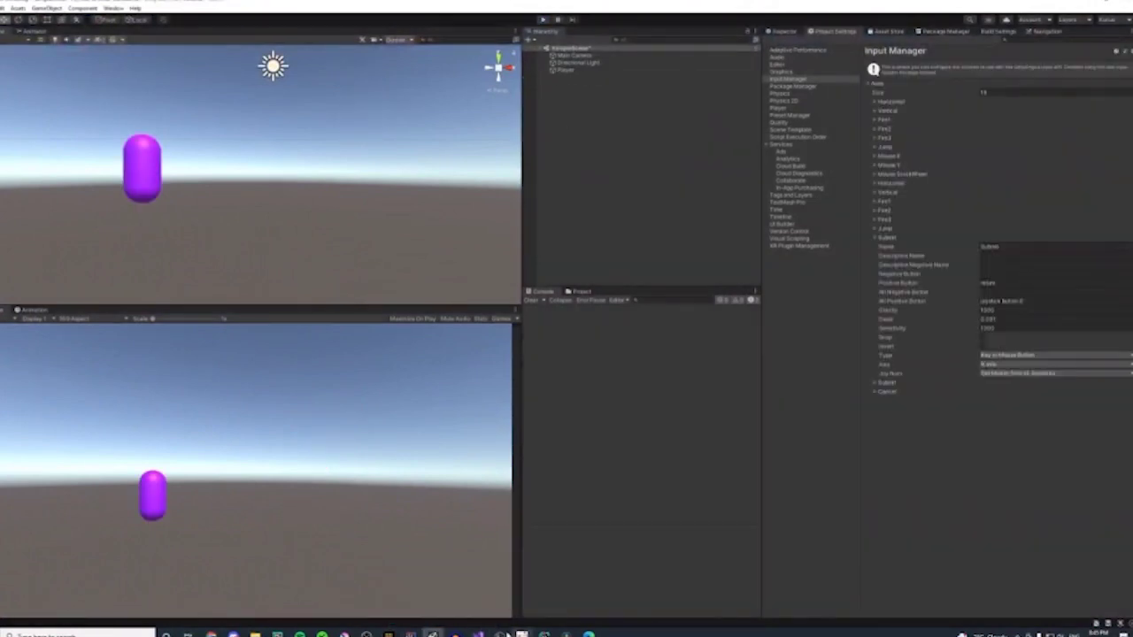
- Switch to Visual Studio and add blank lines below the Vector3.up Translate line in Update
click(476, 635)
click(590, 275)
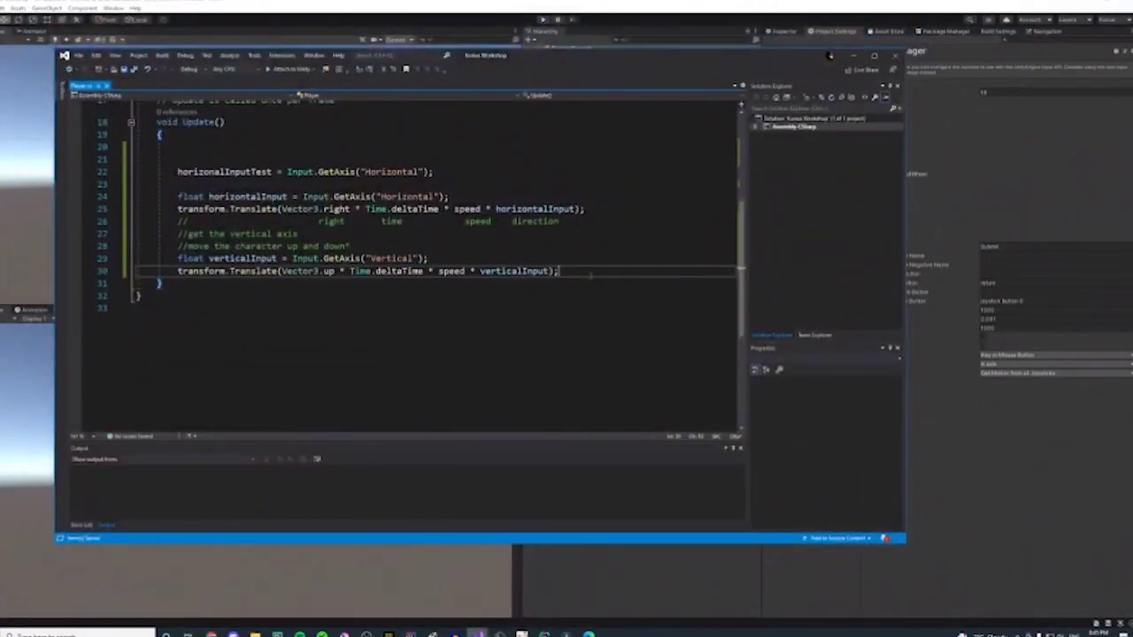
key(Return)
key(Return)
key(Return)
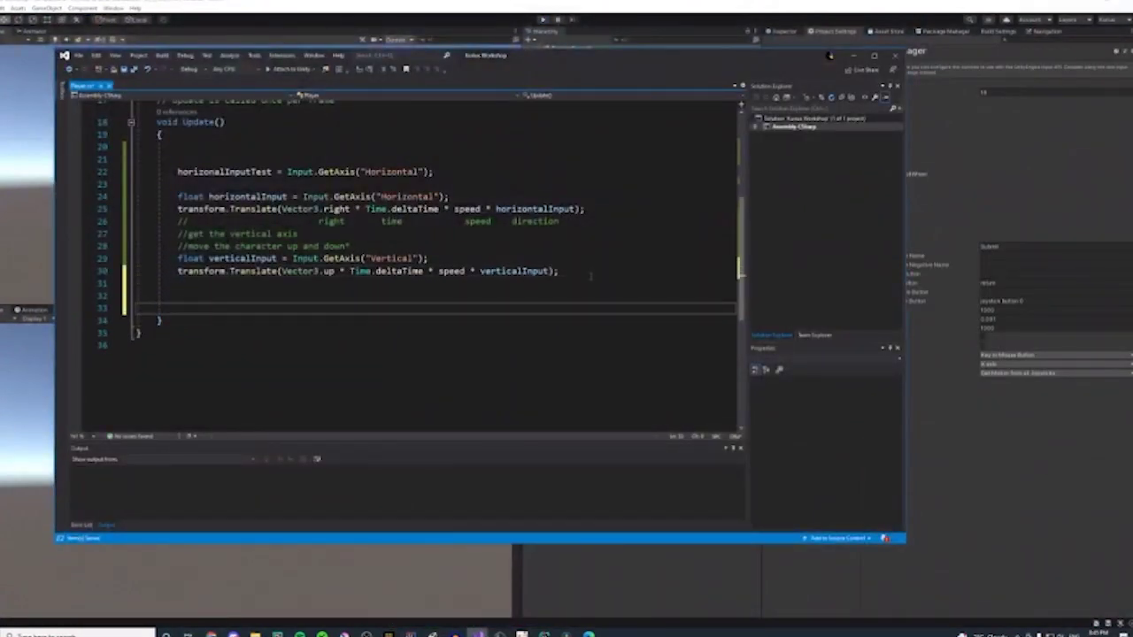
key(Up)
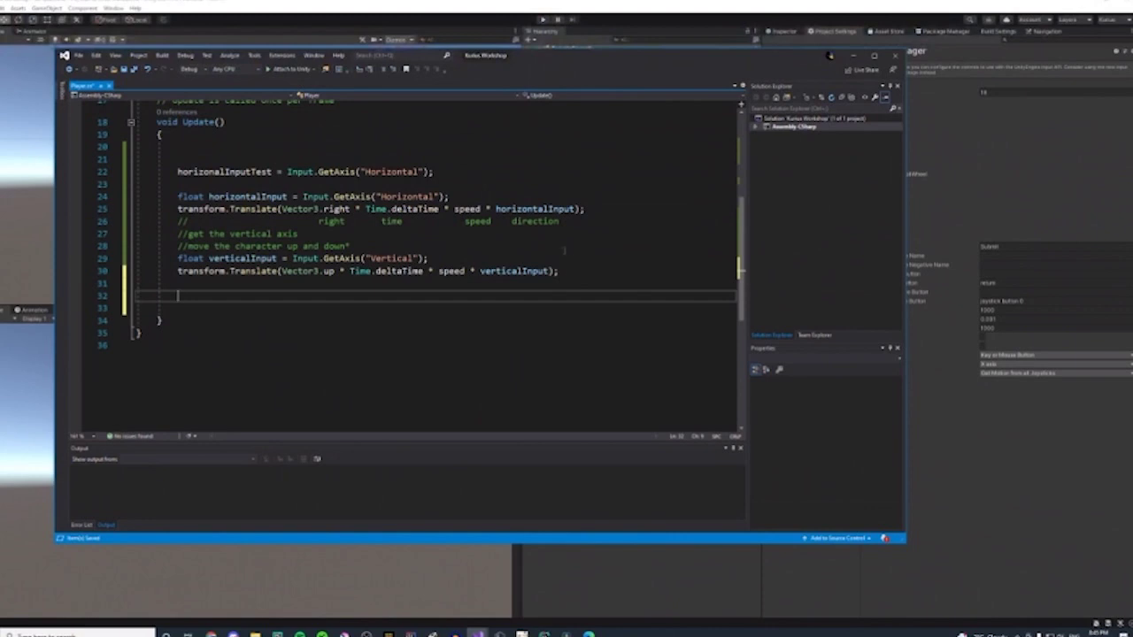
- Begin declaring a Vector3 variable named direction, assigned to a new Vector3, below the existing movement code
text(Vector)
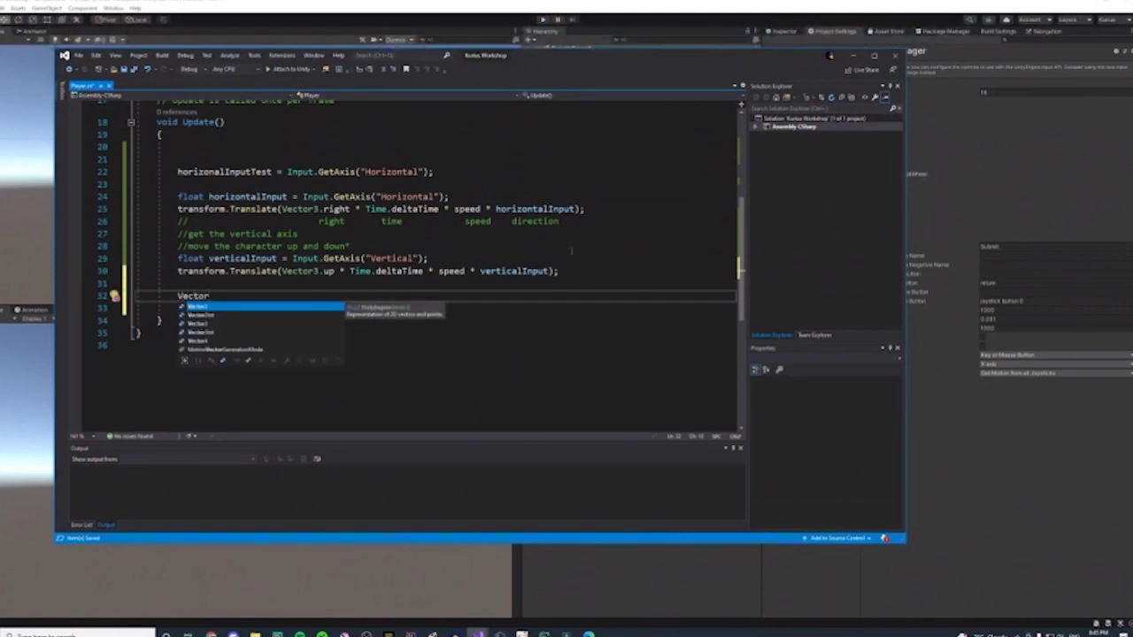
text(3 )
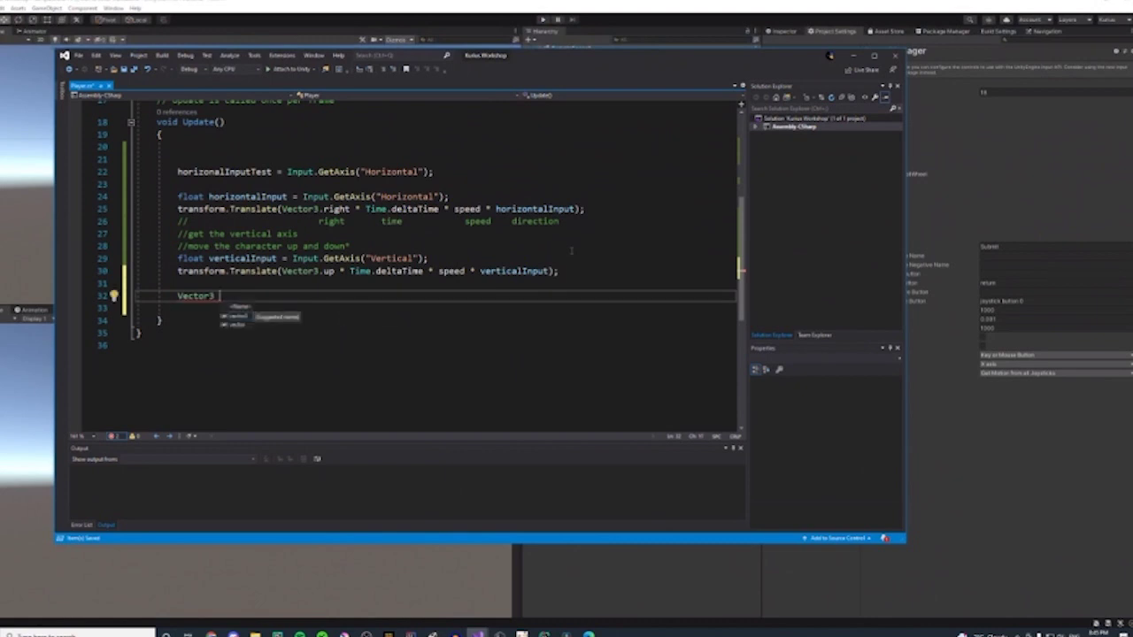
text(direction = new Vector3(ho)
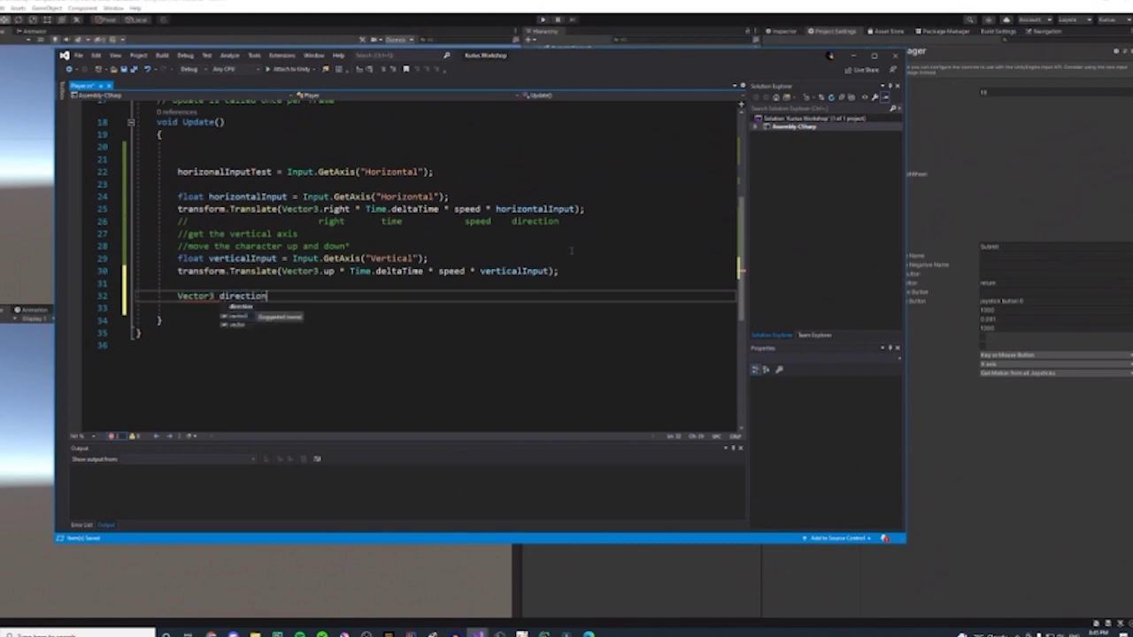
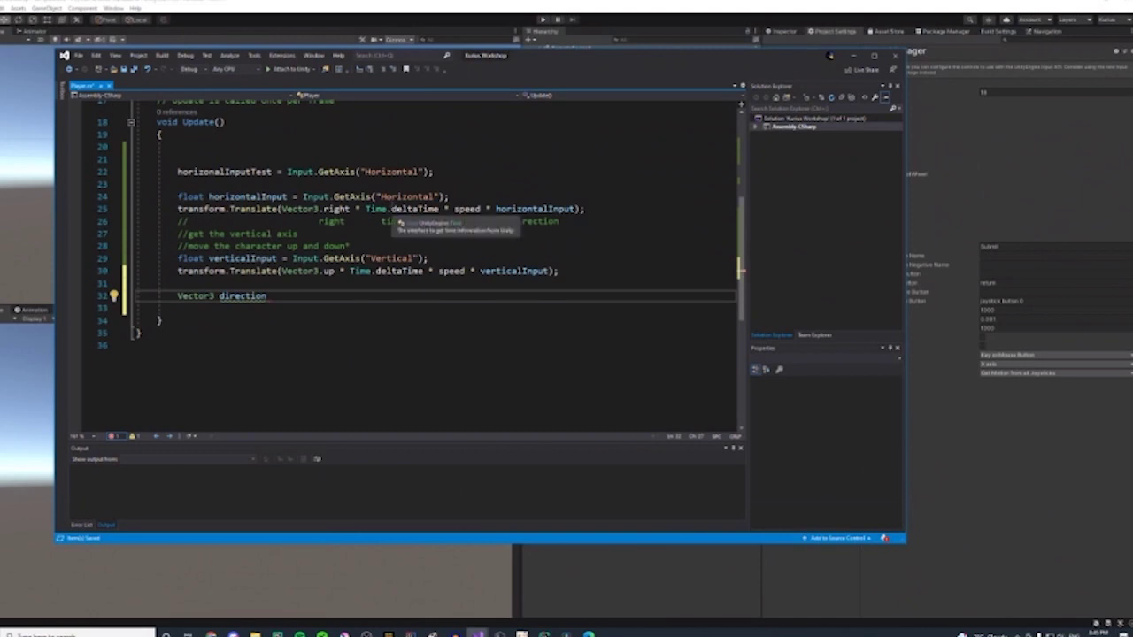
text(= new V)
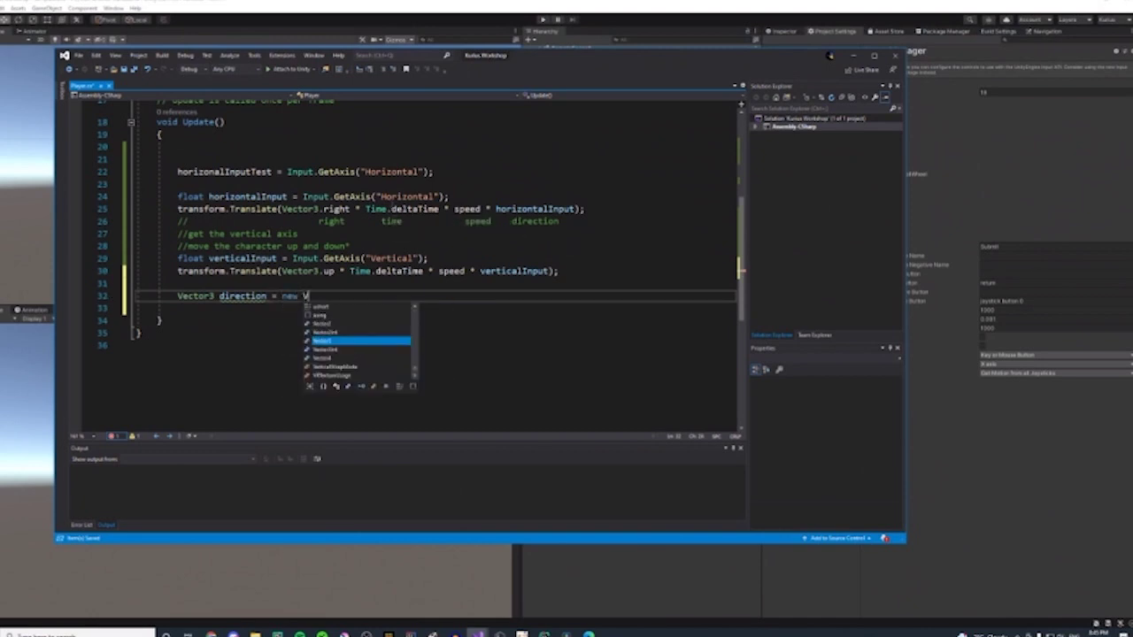
text(erctor)
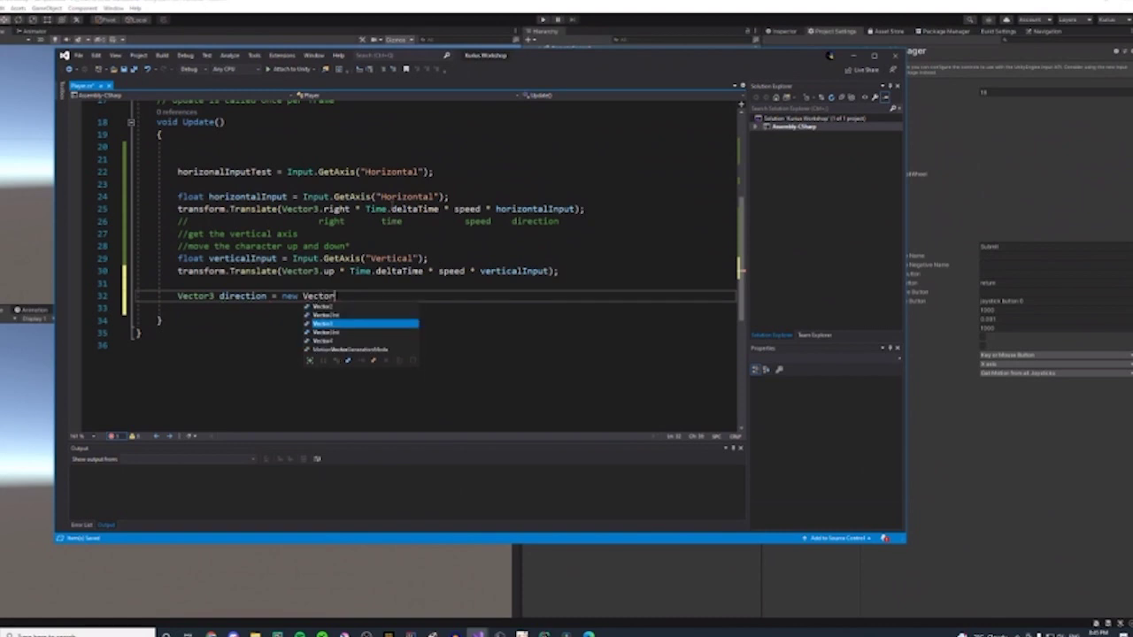
text(3)
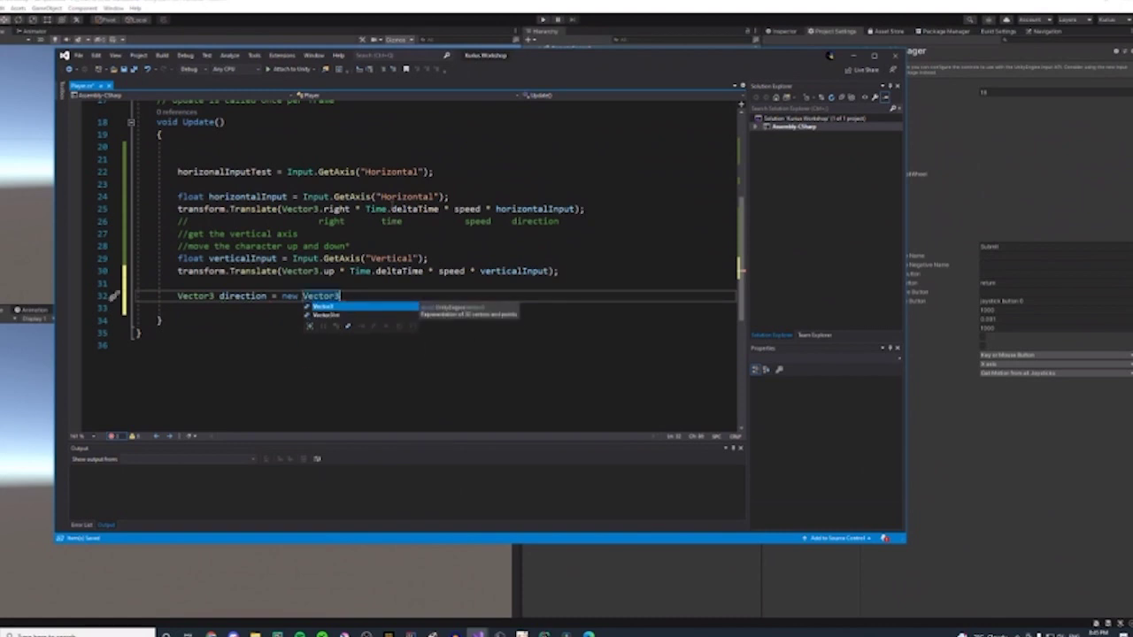
- Pass horizontalInput, verticalInput and 0 to the new Vector3 and complete the direction declaration
text((ho)
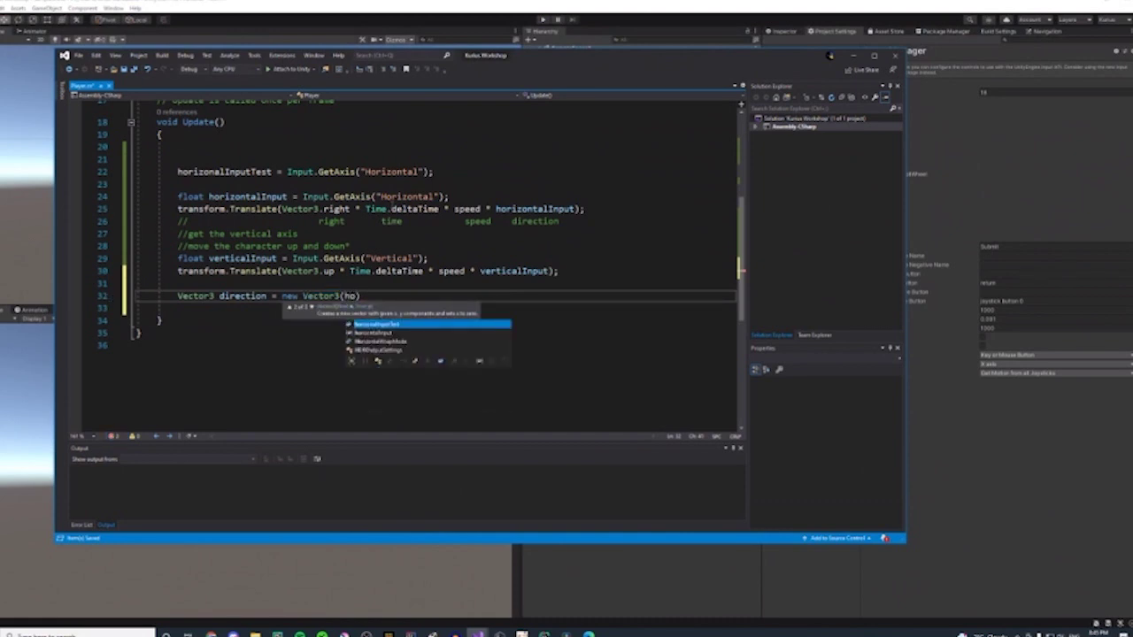
key(Tab)
key(BackSpace)
key(BackSpace)
key(BackSpace)
key(BackSpace)
text(,)
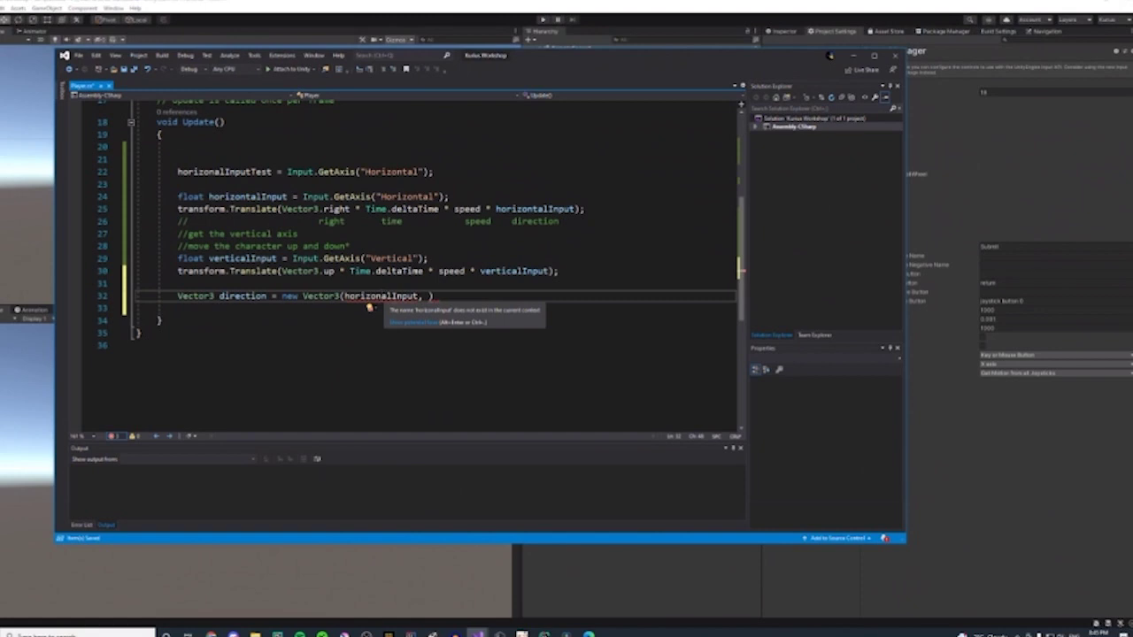
text(t)
click(429, 295)
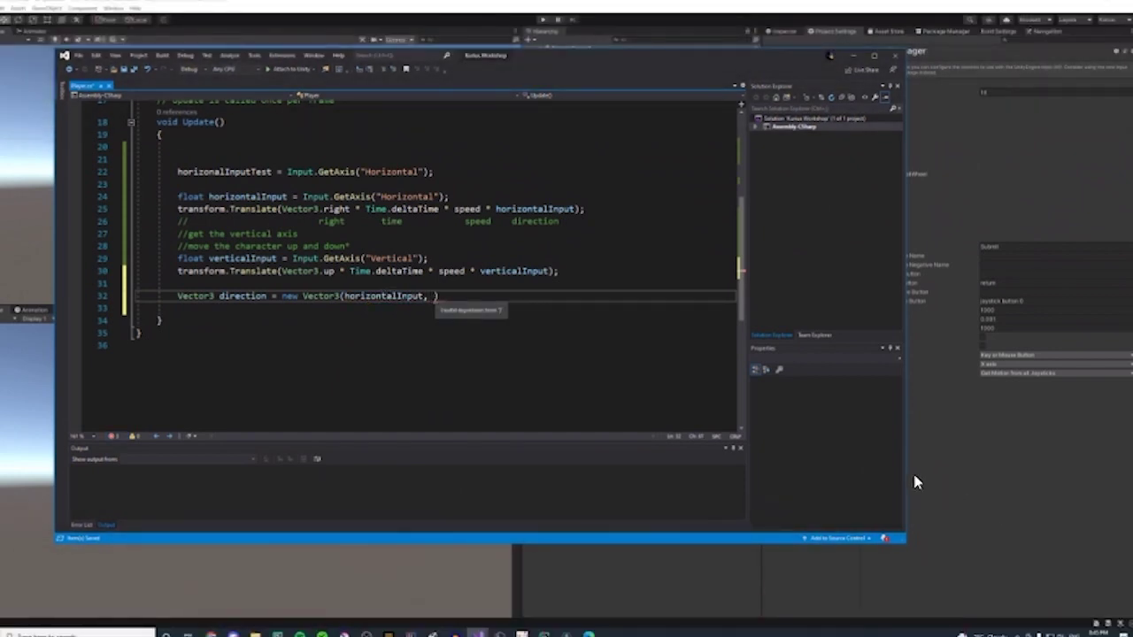
text(verticalInput)
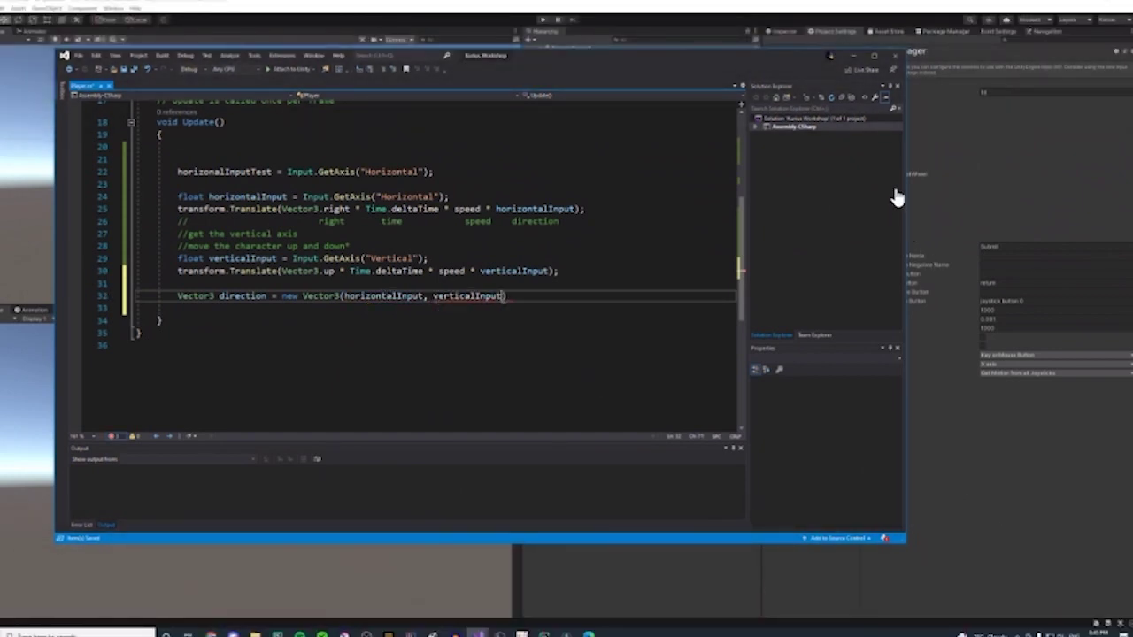
text(, )
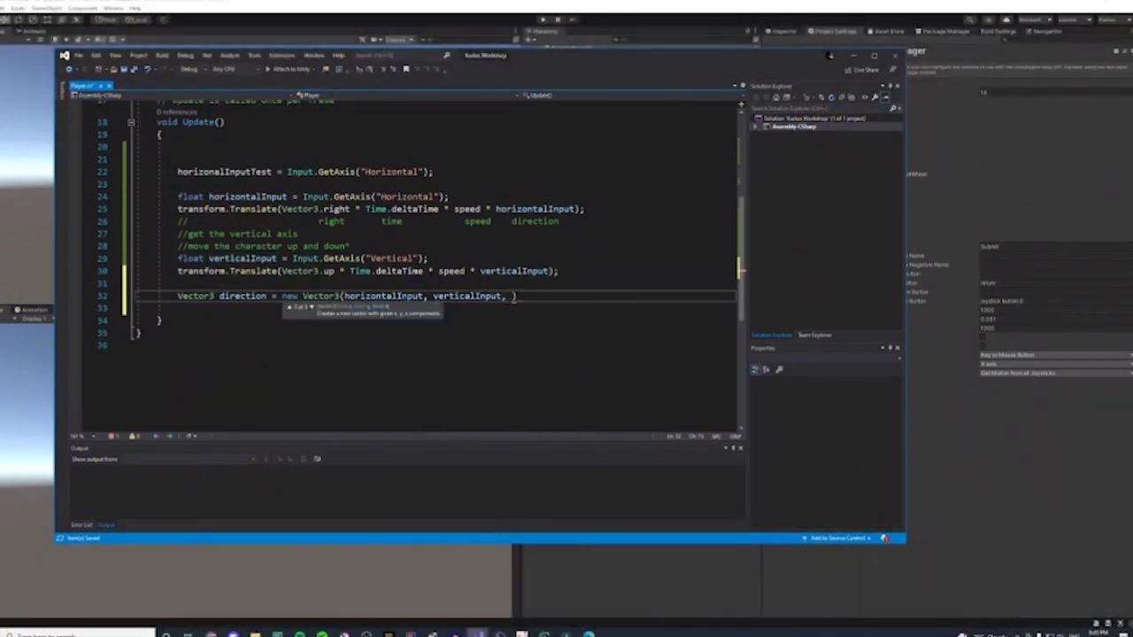
text(0);)
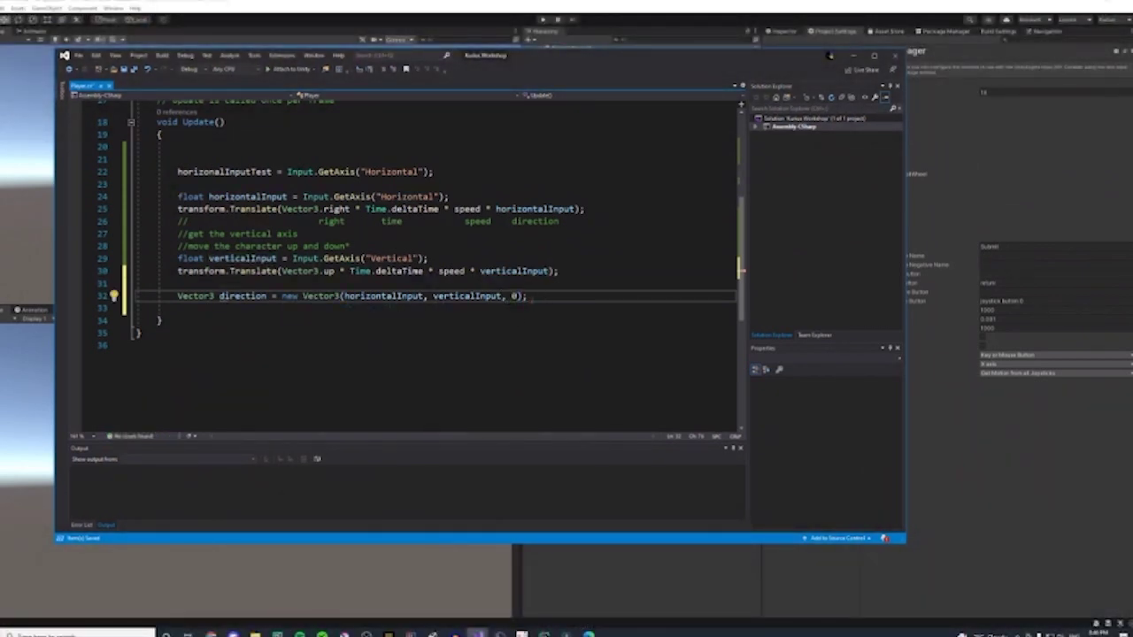
- Start a transform.Translate call on a new line below the direction declaration
key(Return)
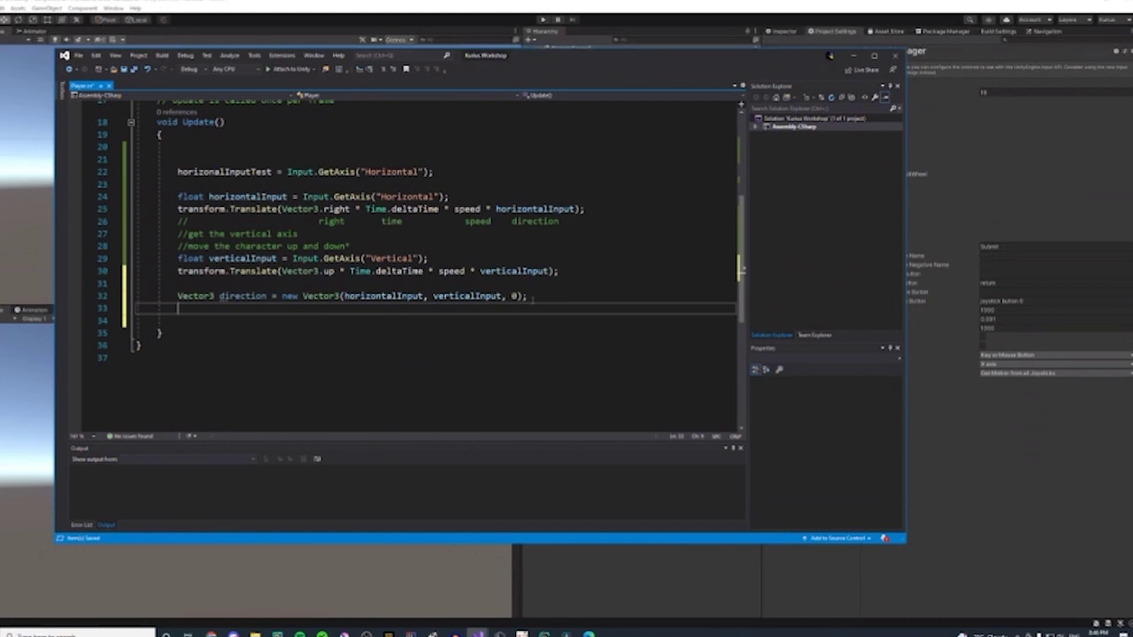
text(transform.T)
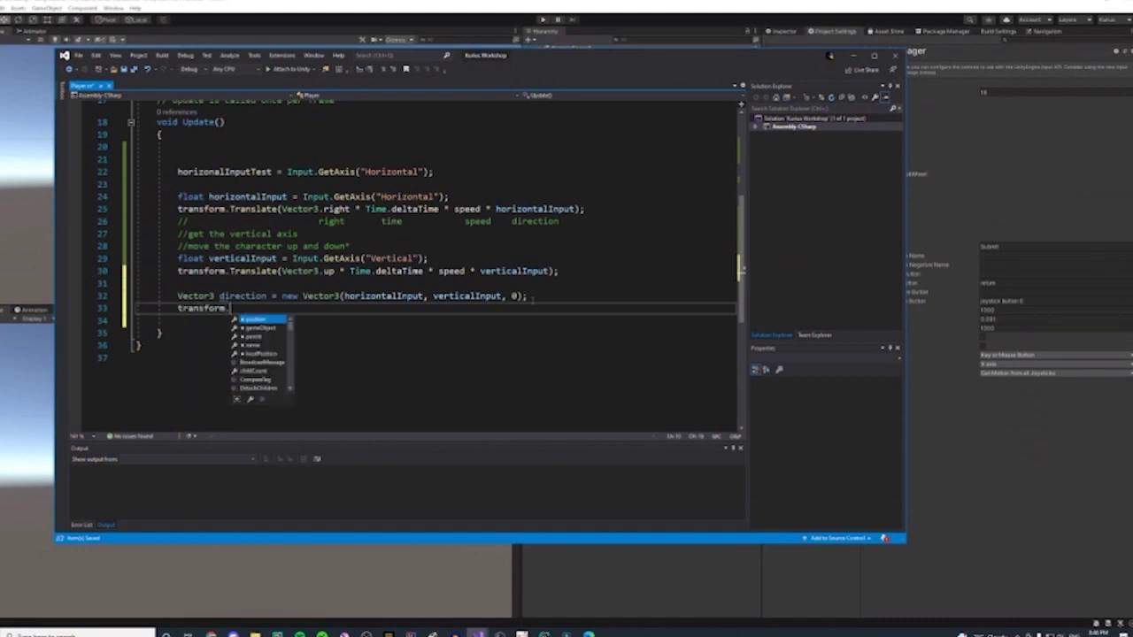
key(Tab)
key(BackSpace)
key(BackSpace)
key(BackSpace)
key(BackSpace)
key(BackSpace)
key(BackSpace)
key(BackSpace)
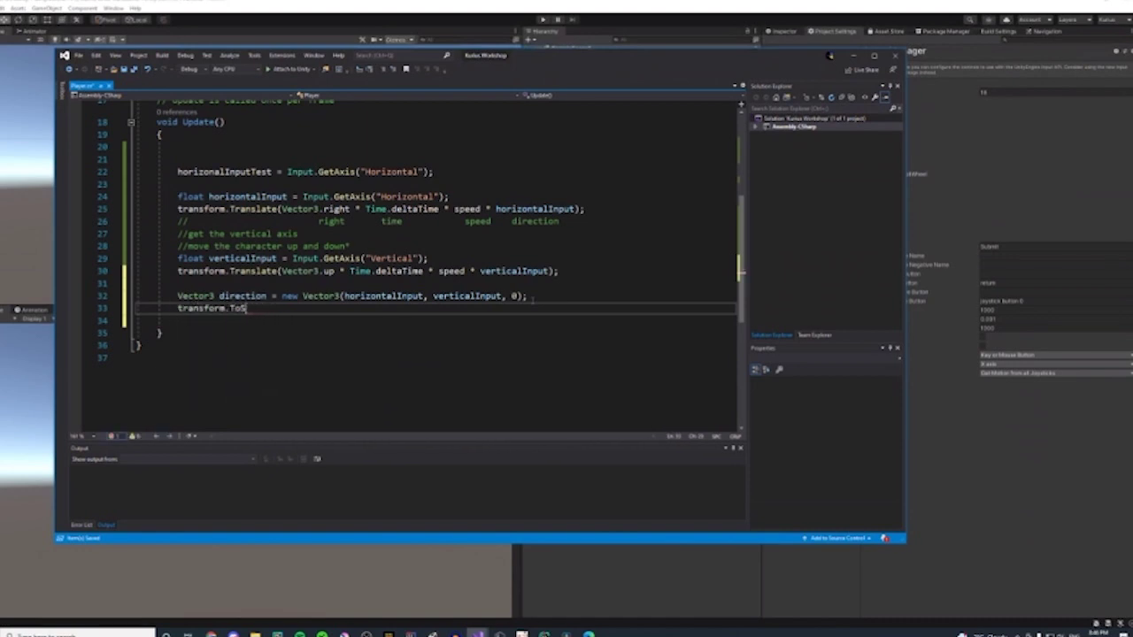
text(r)
key(BackSpace)
key(BackSpace)
text(Tr)
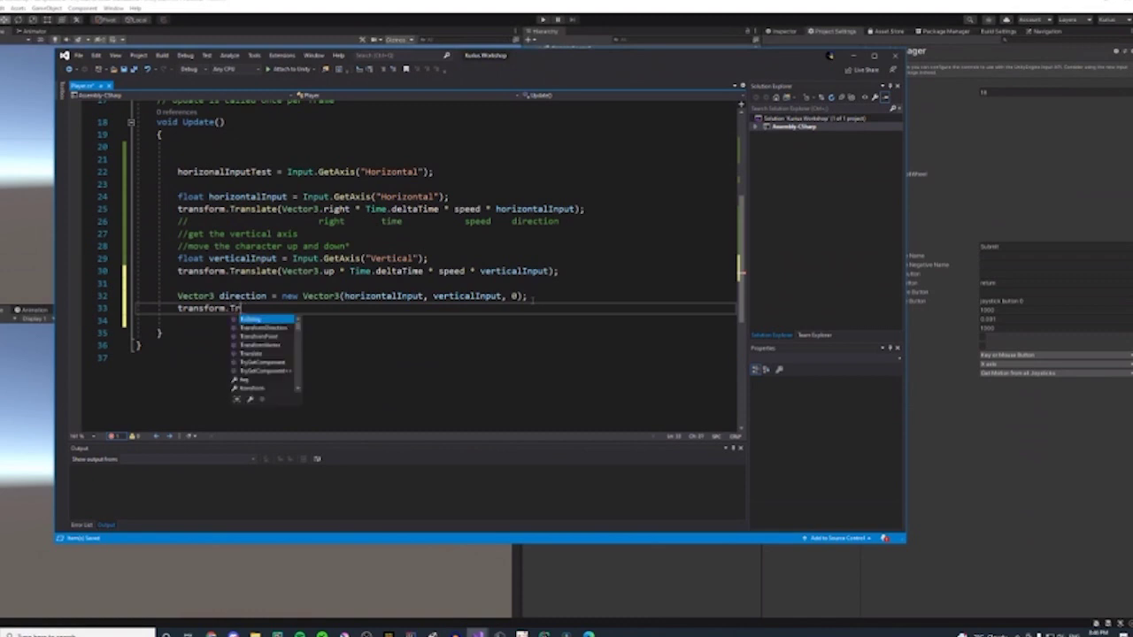
text(ans)
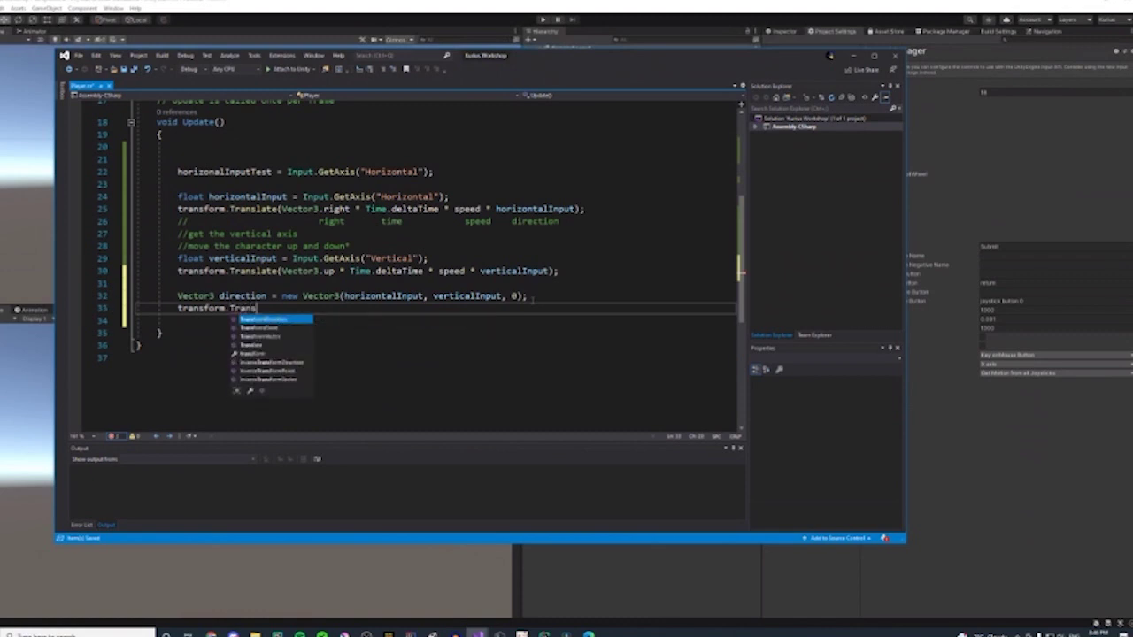
text(l)
key(Tab)
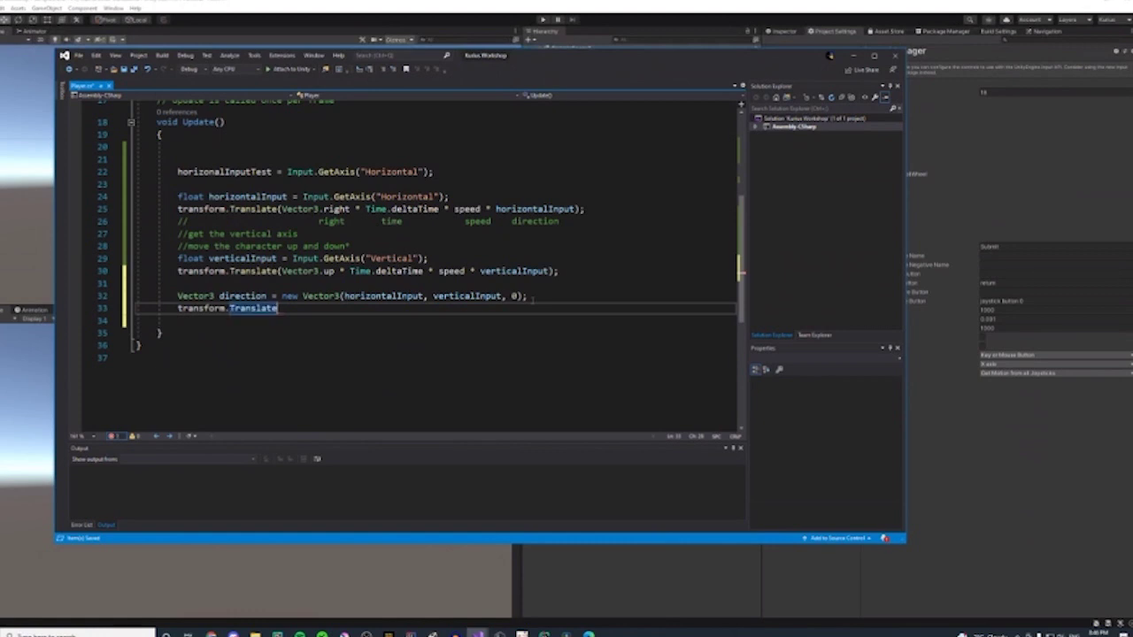
- Give the new Translate call the argument direction * Time.deltaTime * speed and complete the statement
text((d)
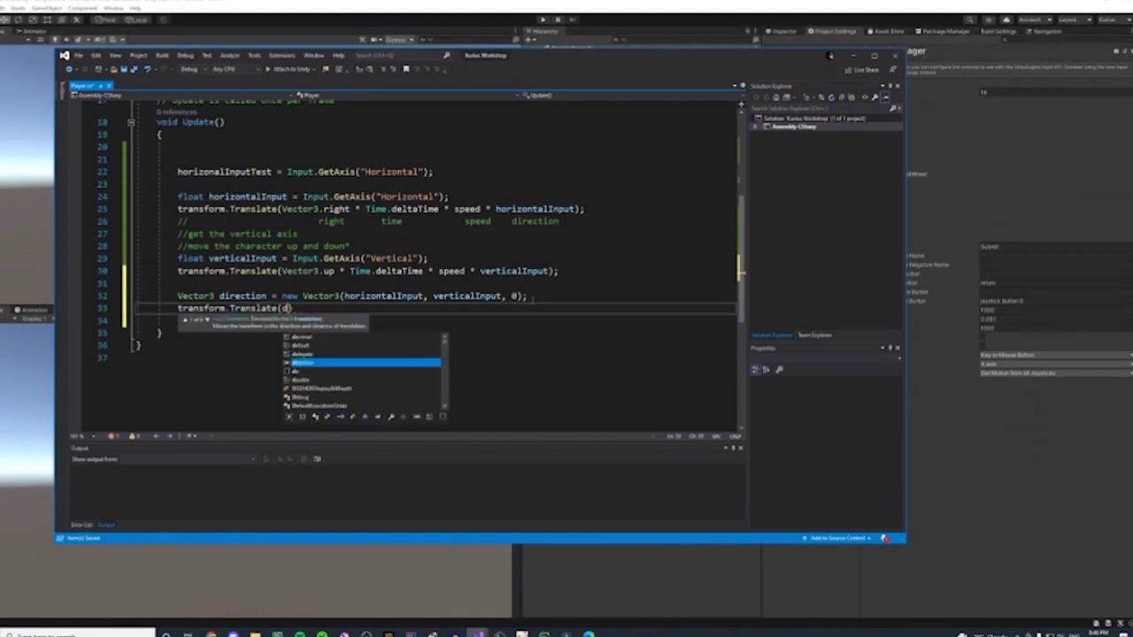
key(Tab)
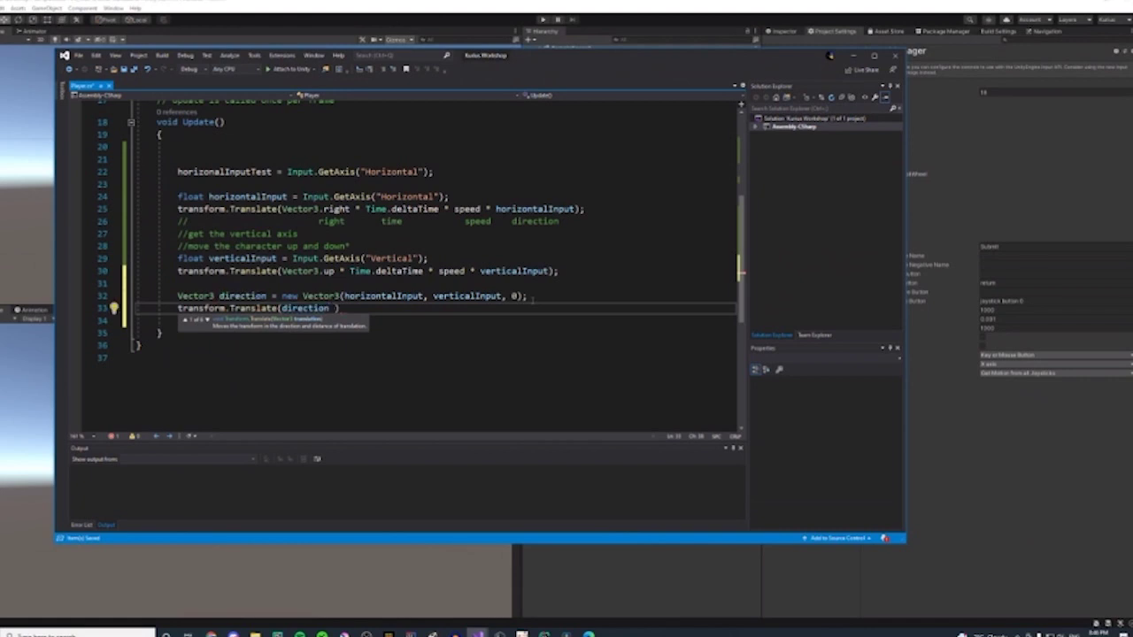
text(* T)
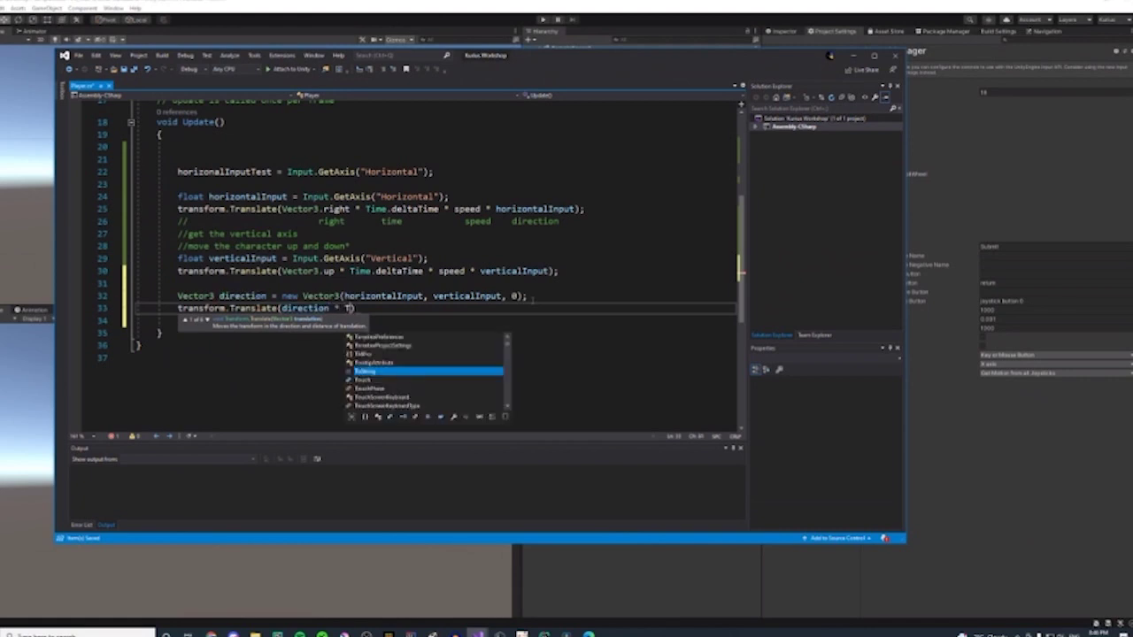
text(ime)
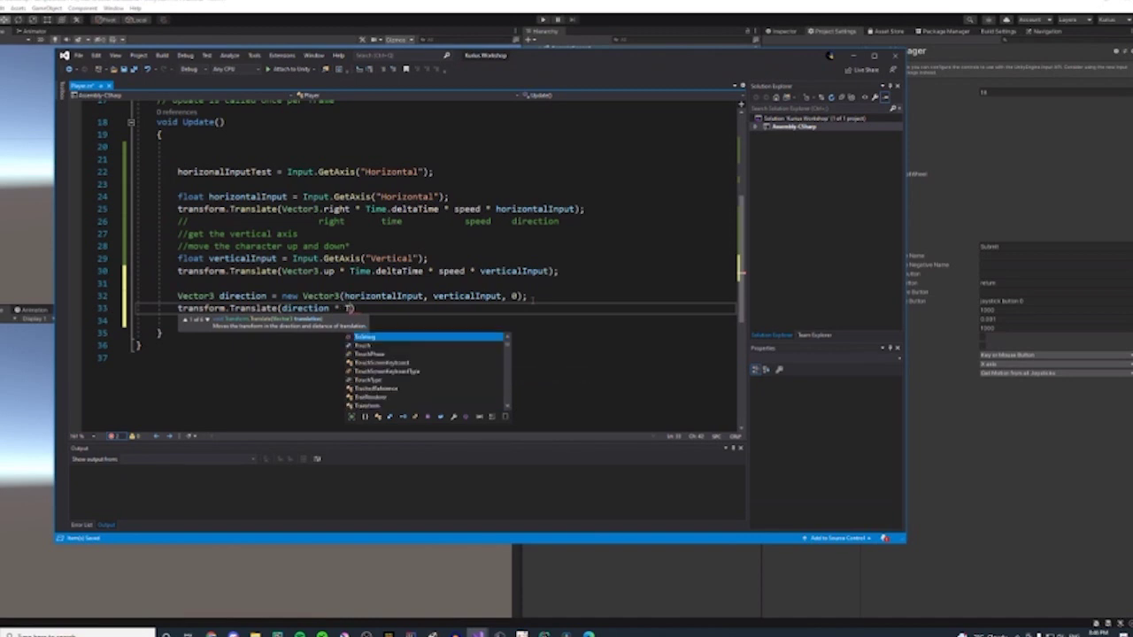
text(.deltaTime )
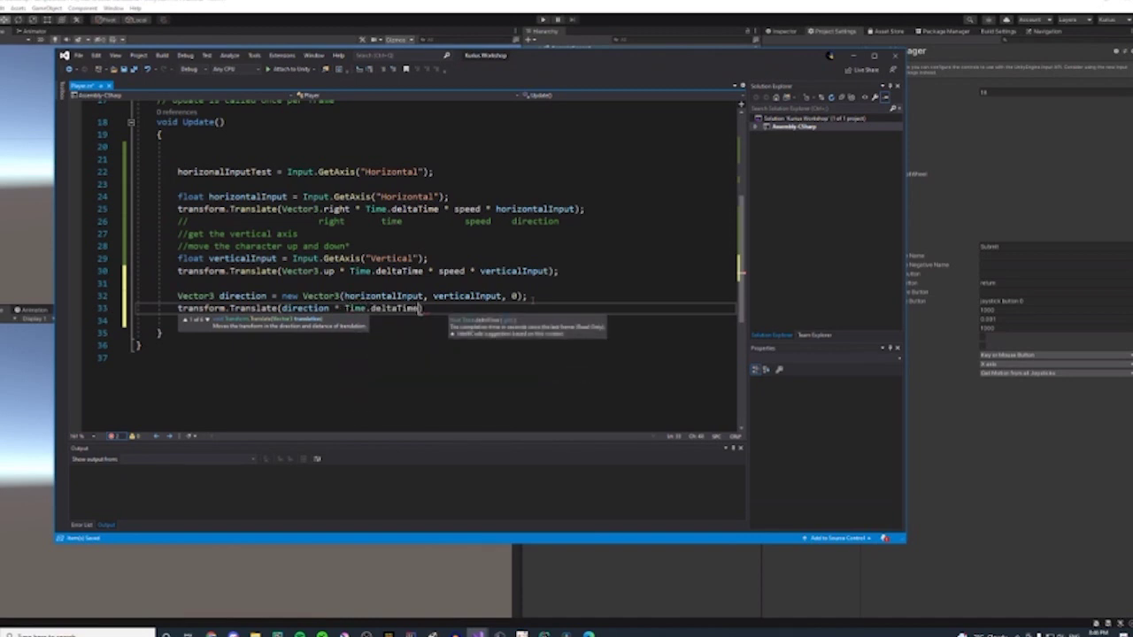
text(* speed))
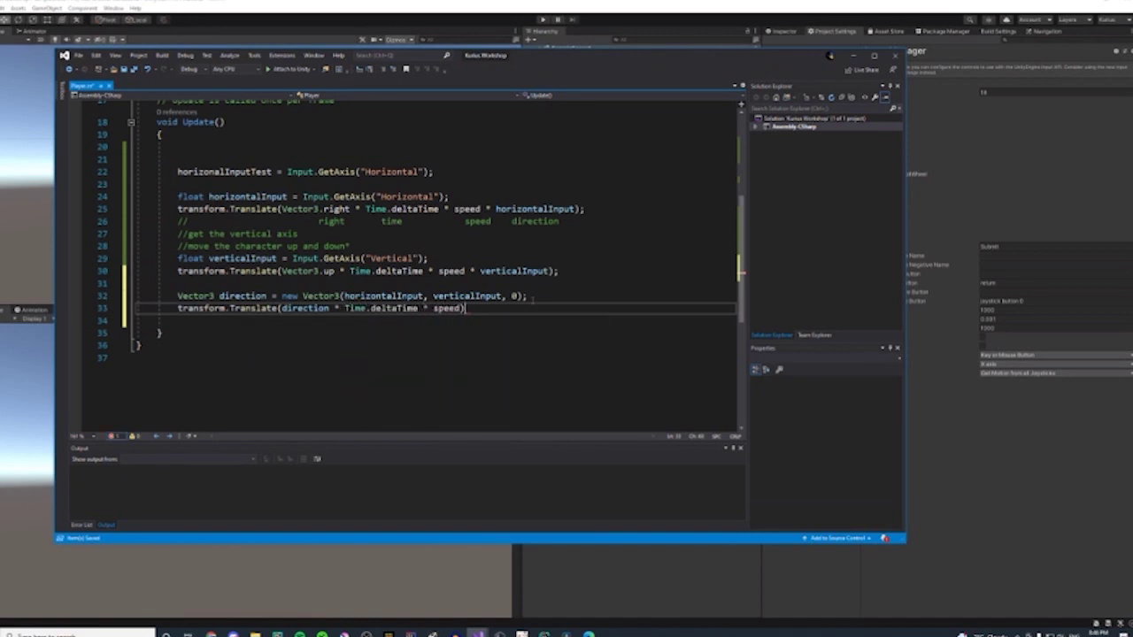
text(;)
- Enclose the old code from the horizontalInput declaration through the Vector3.up Translate line in a /* */ block comment
click(216, 282)
click(177, 160)
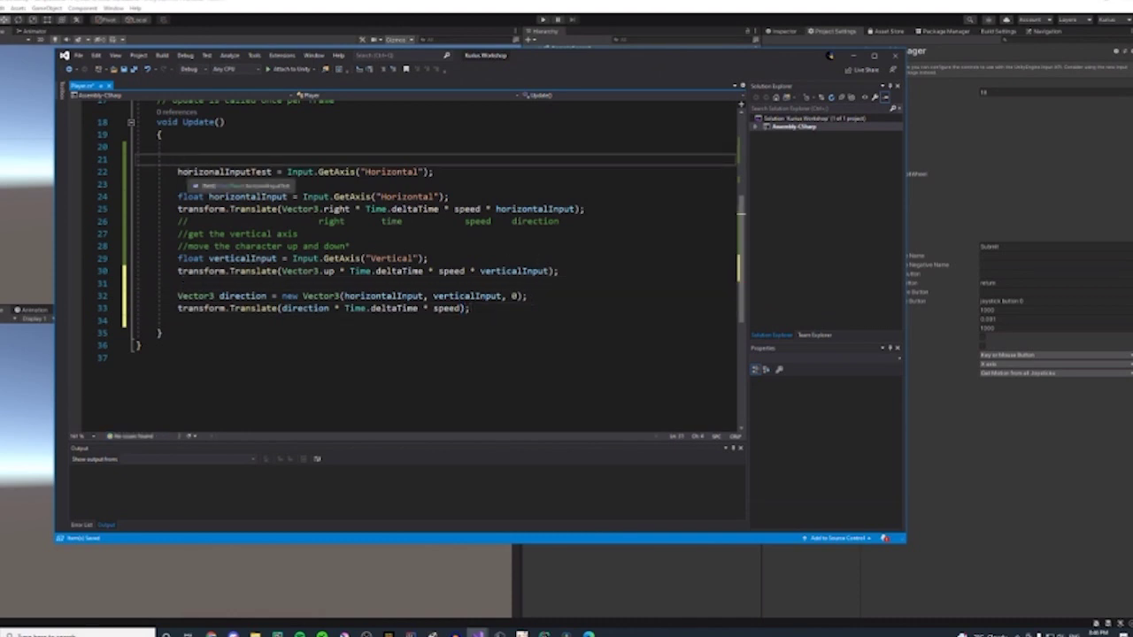
click(177, 185)
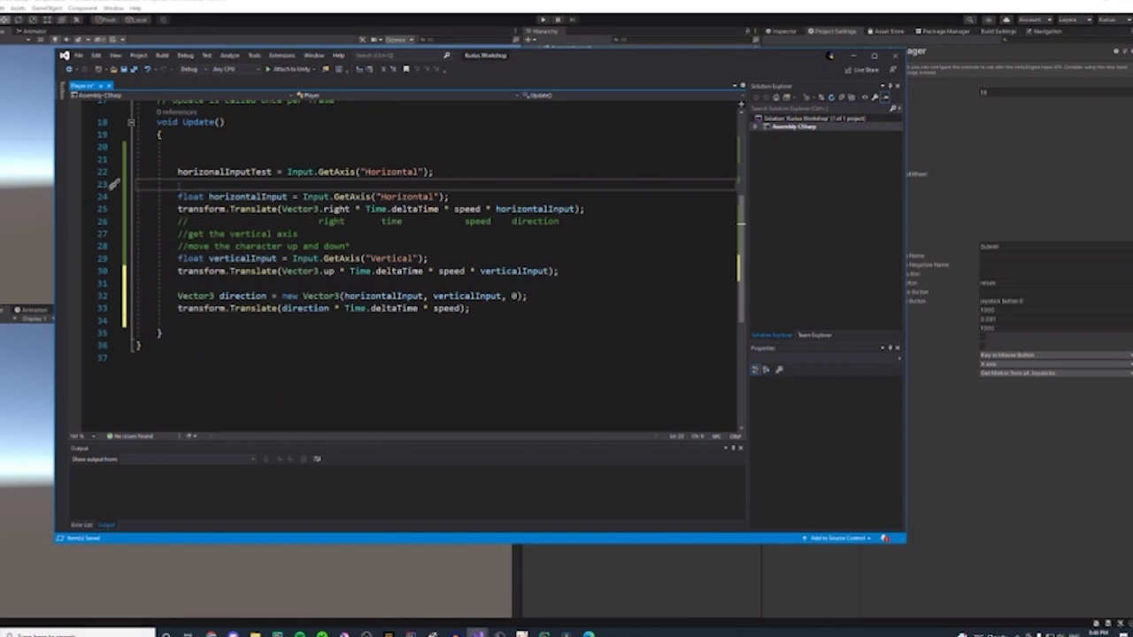
text(/*)
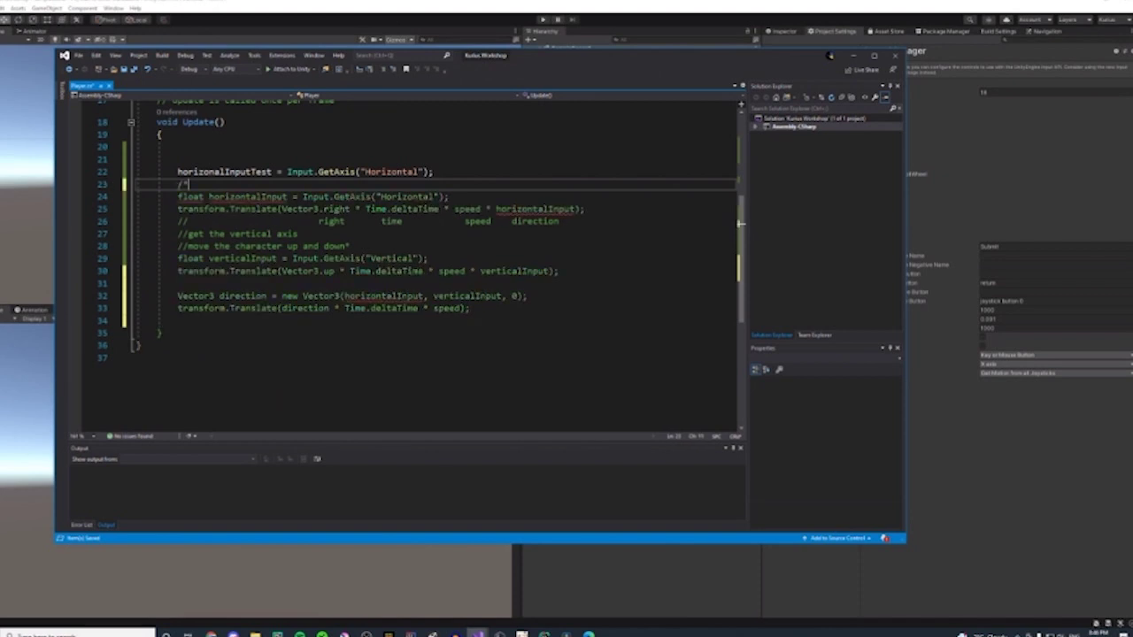
click(576, 271)
key(Return)
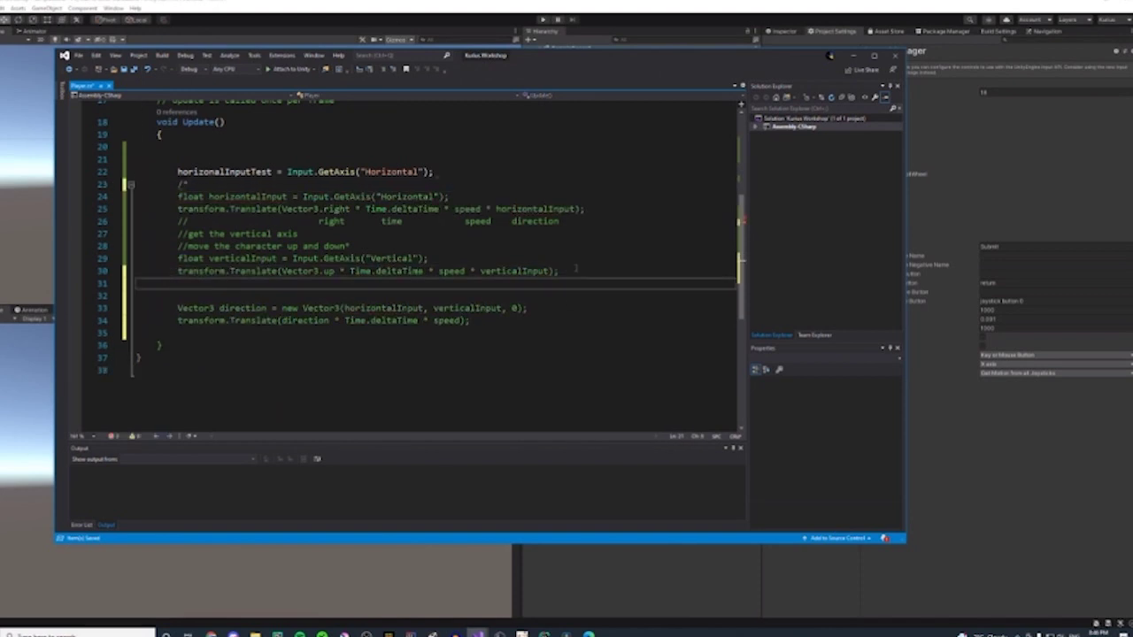
text(*/)
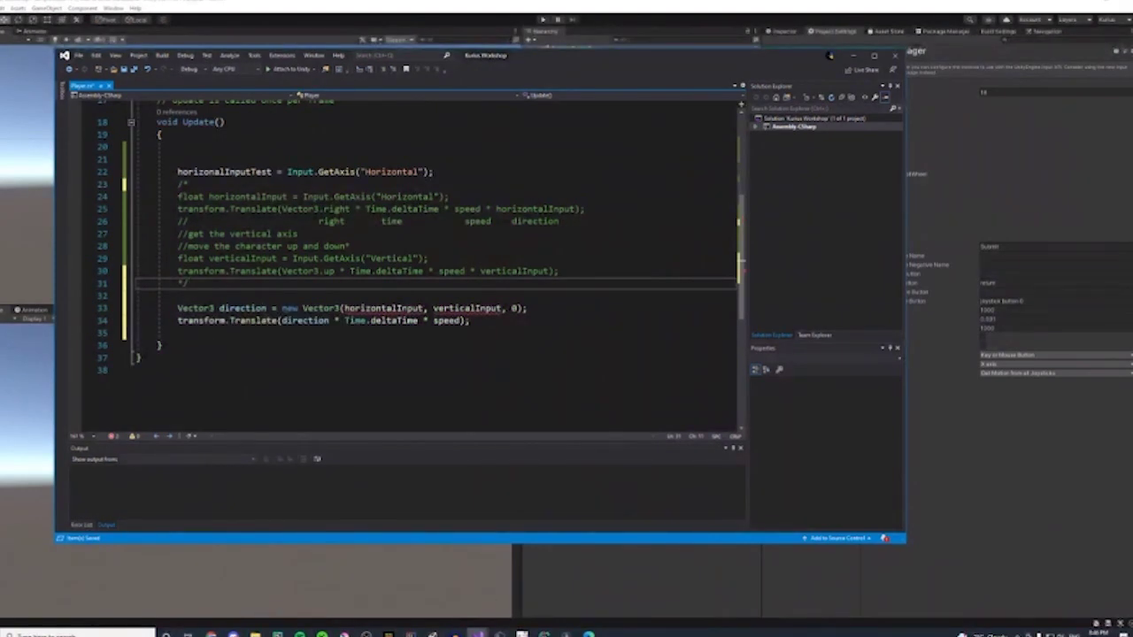
- Copy the commented-out verticalInput declaration onto the empty line above the Vector3 direction line
mouse_move(383, 309)
drag(447, 259, 177, 259)
key(ctrl+c)
click(199, 295)
key(ctrl+v)
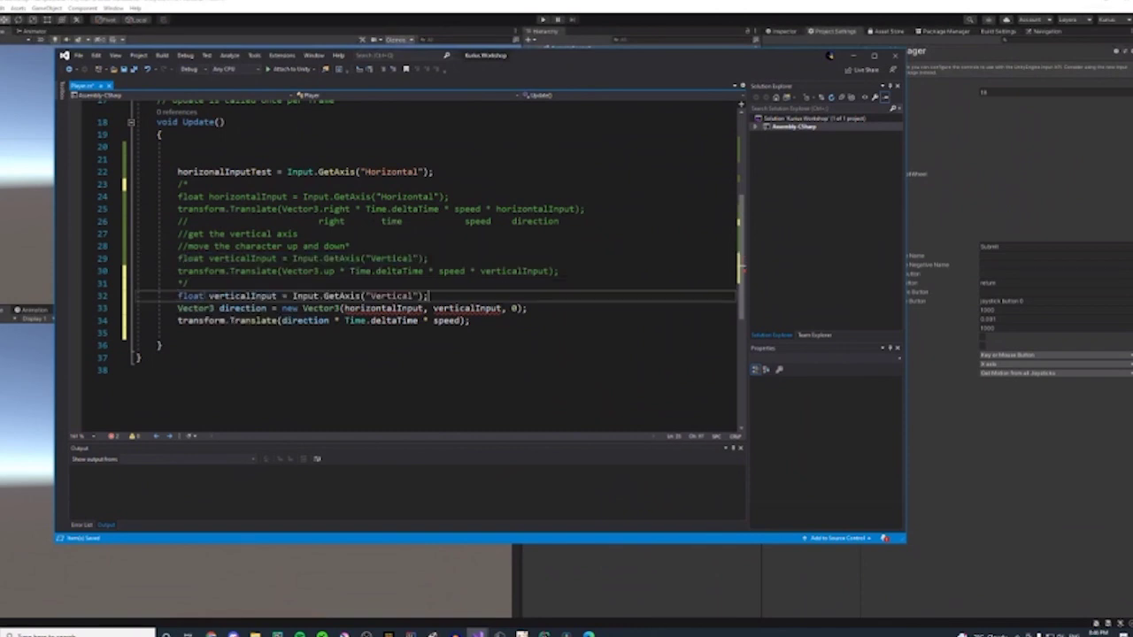
- Add float horizontalInput = Input.GetAxis("Horizontal"); on its own line directly above the active verticalInput declaration
mouse_move(451, 197)
mouse_down()
mouse_move(264, 209)
mouse_move(178, 197)
mouse_move(452, 196)
mouse_up()
click(178, 196)
click(430, 295)
click(436, 286)
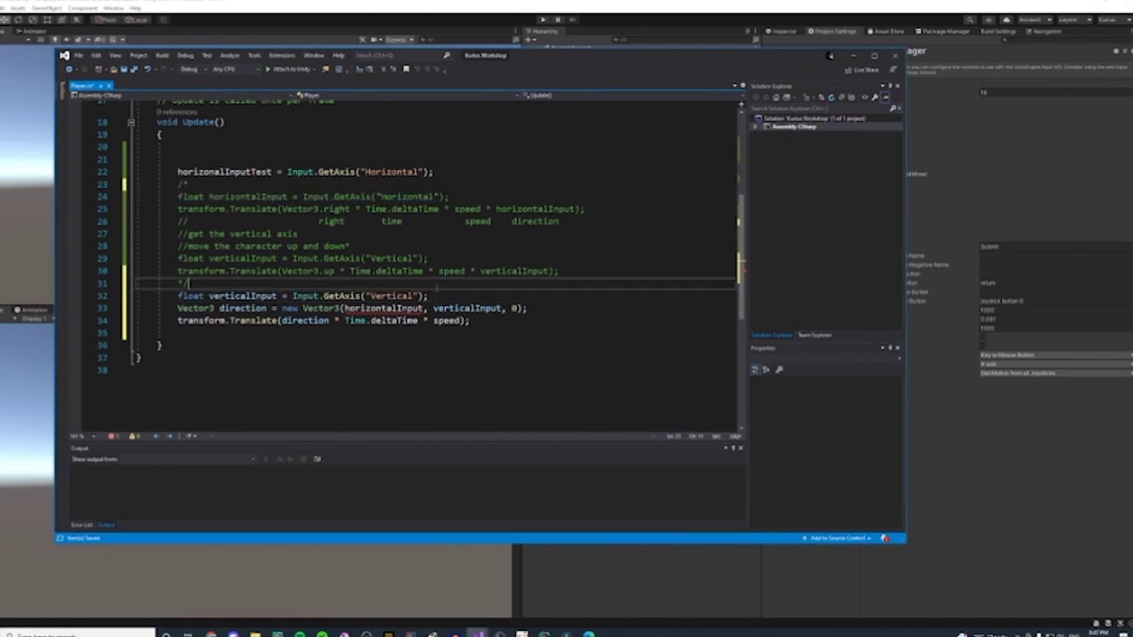
key(Return)
text(float horizontalInput = Input.GetAxis("Horizontal");)
click(402, 348)
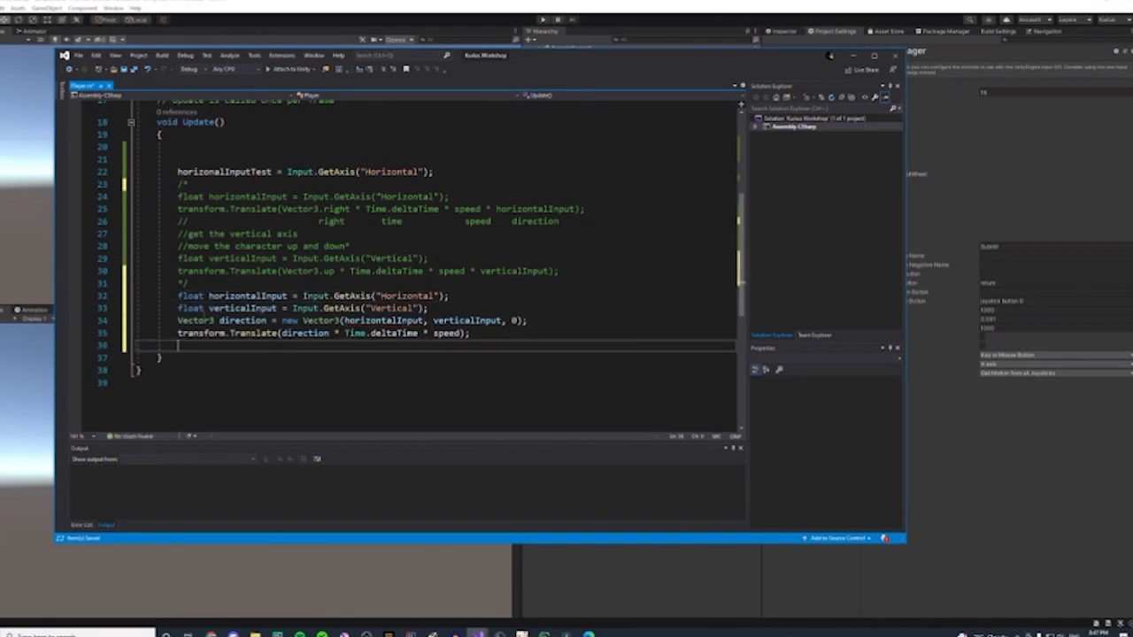
drag(567, 323, 510, 350)
click(174, 320)
click(542, 19)
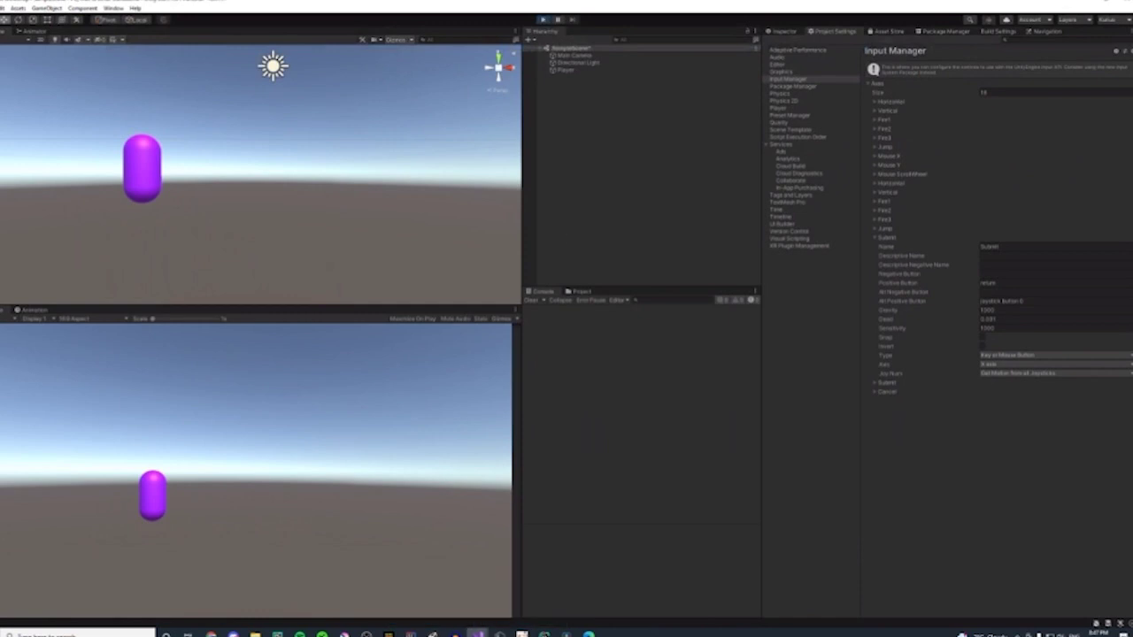
click(544, 19)
- Switch to Visual Studio, save the Player script, and return to the Unity editor
key(alt+Tab)
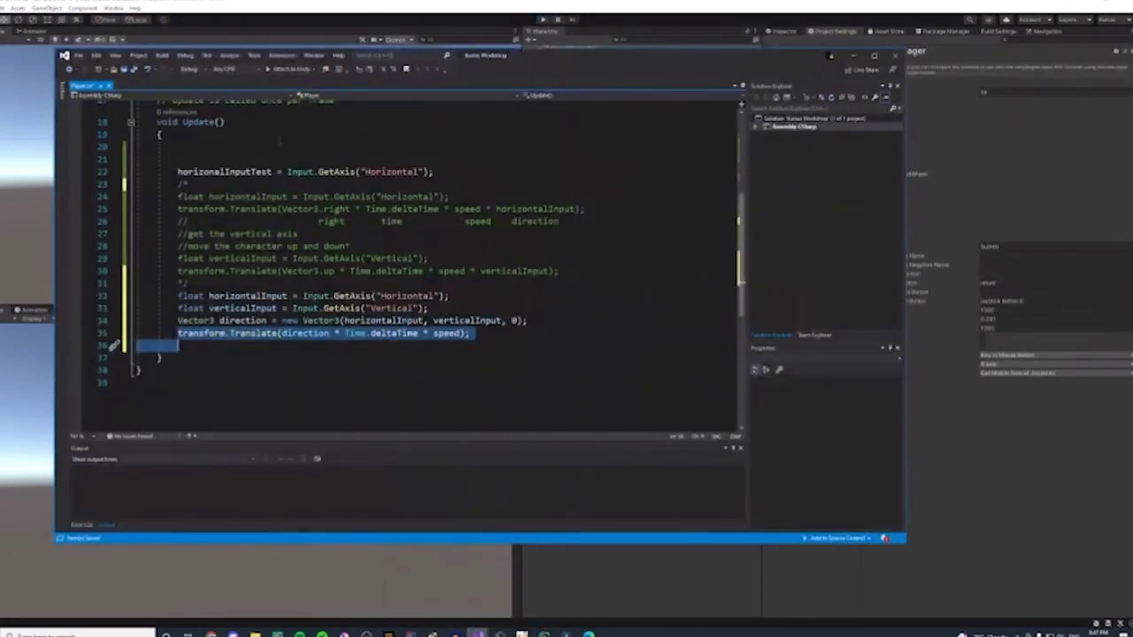
click(128, 69)
click(23, 155)
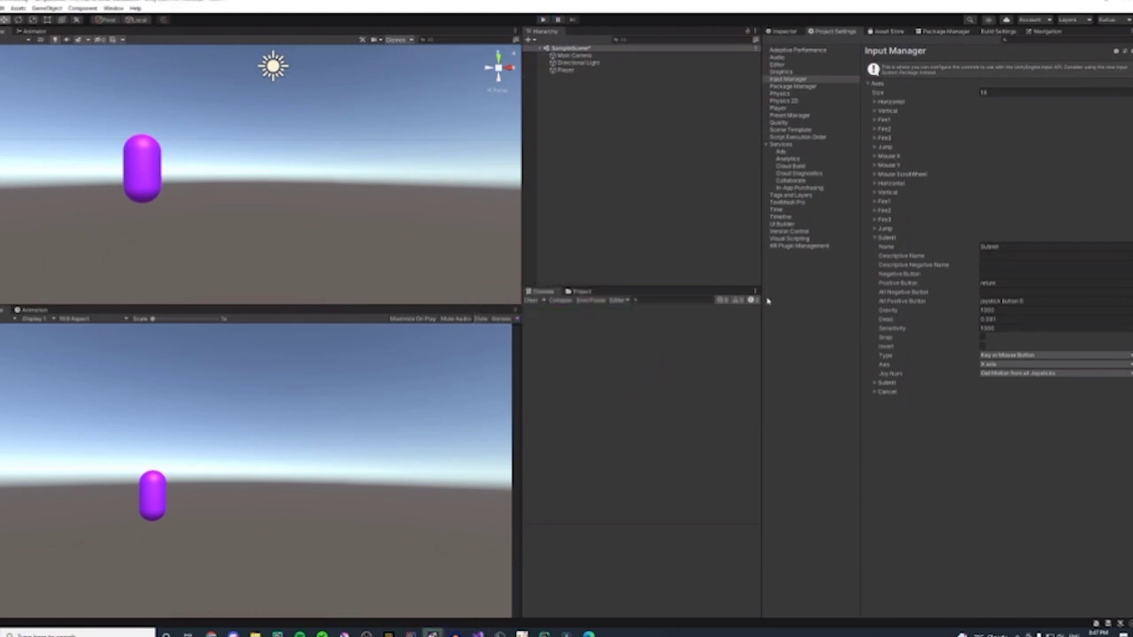
- Play-test the scene by moving the player capsule horizontally and vertically, and stop play mode
key(ctrl+p)
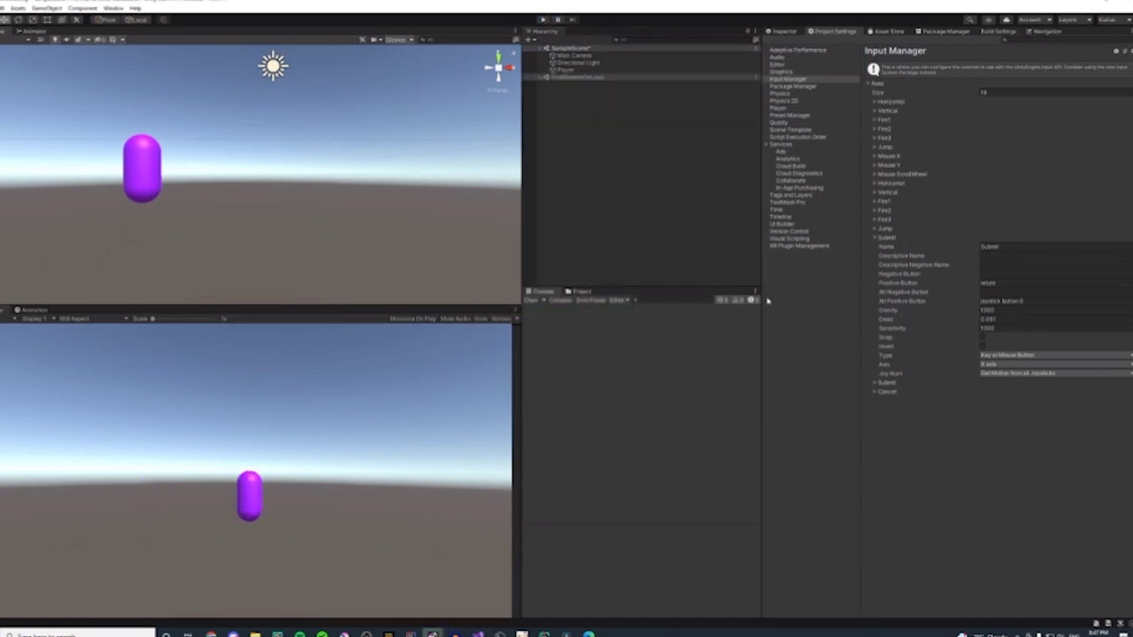
key(d)
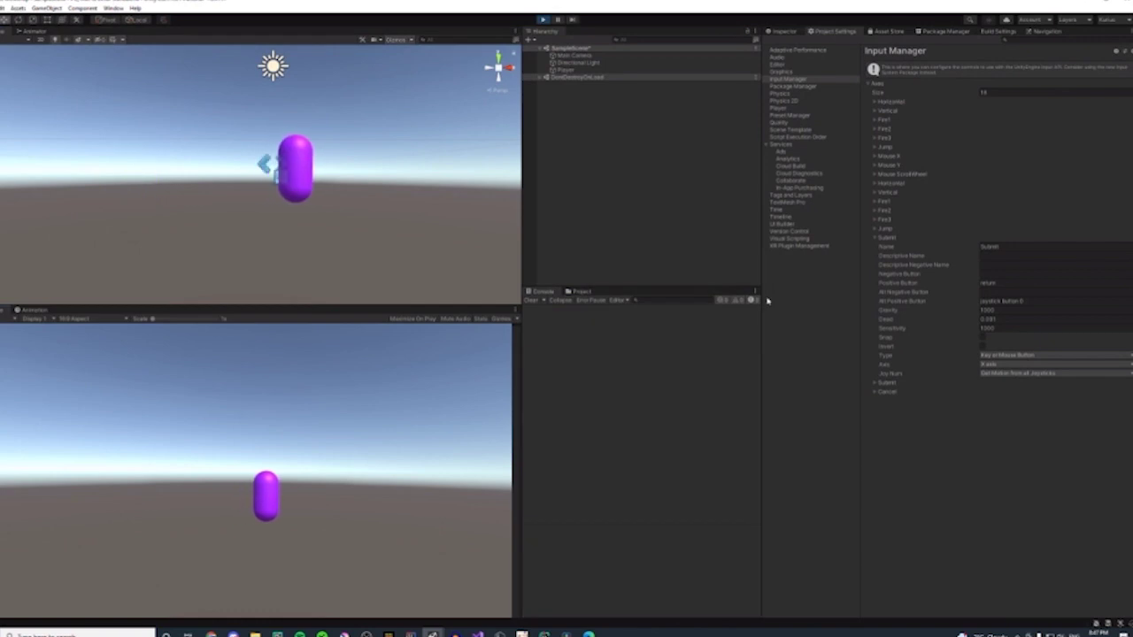
key(a)
key(w)
key(d)
key(s)
key(w)
key(s)
key(d)
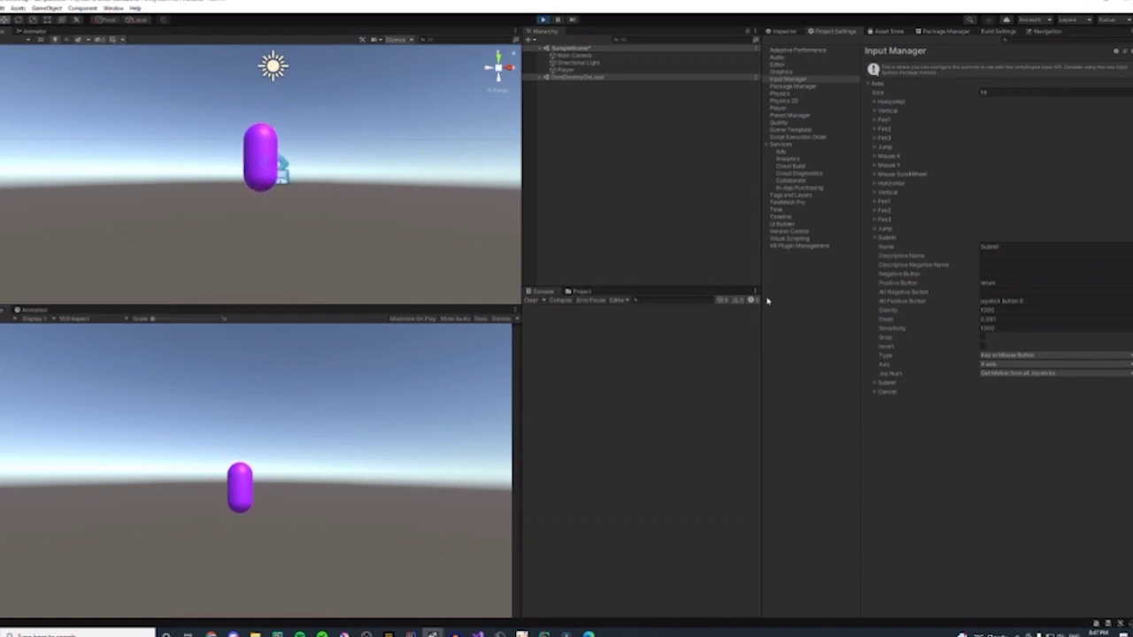
key(w)
key(a)
key(s)
key(w)
key(d)
key(s)
key(a)
key(w)
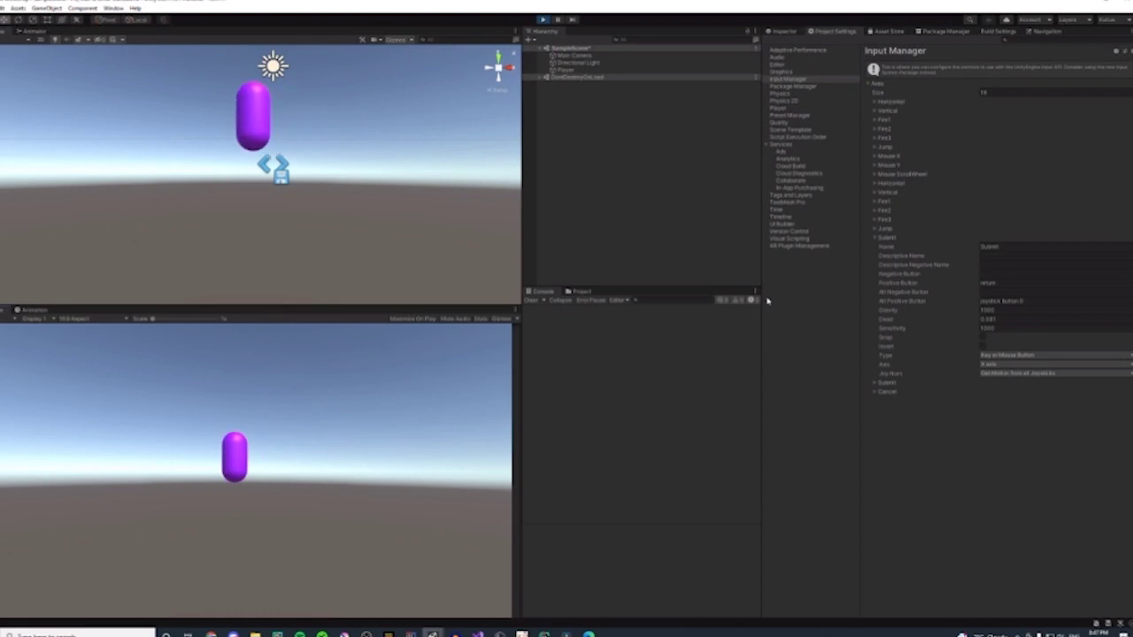
key(d)
key(s)
key(w)
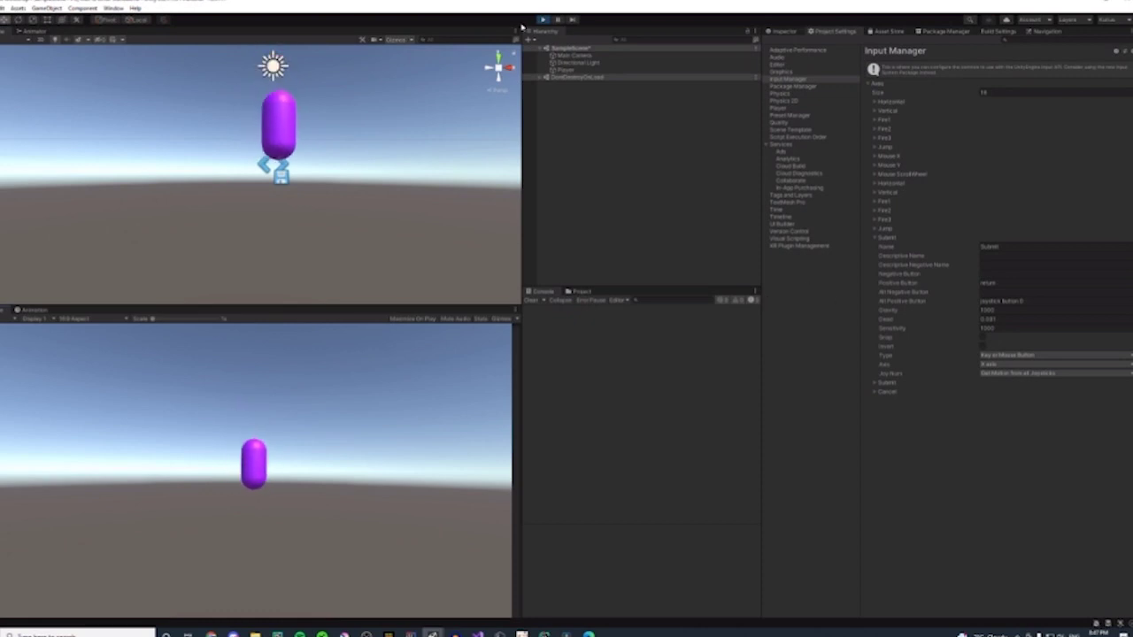
click(543, 19)
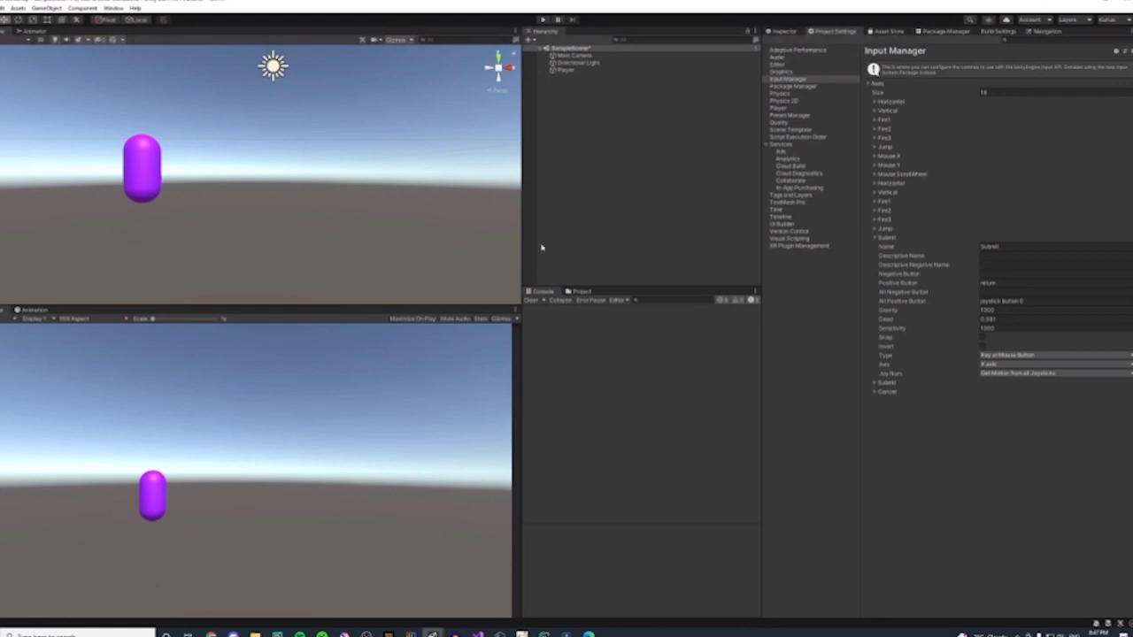
- Switch to Visual Studio and add a blank line below the transform.Translate statement at the end of Update()
mouse_move(475, 630)
click(517, 588)
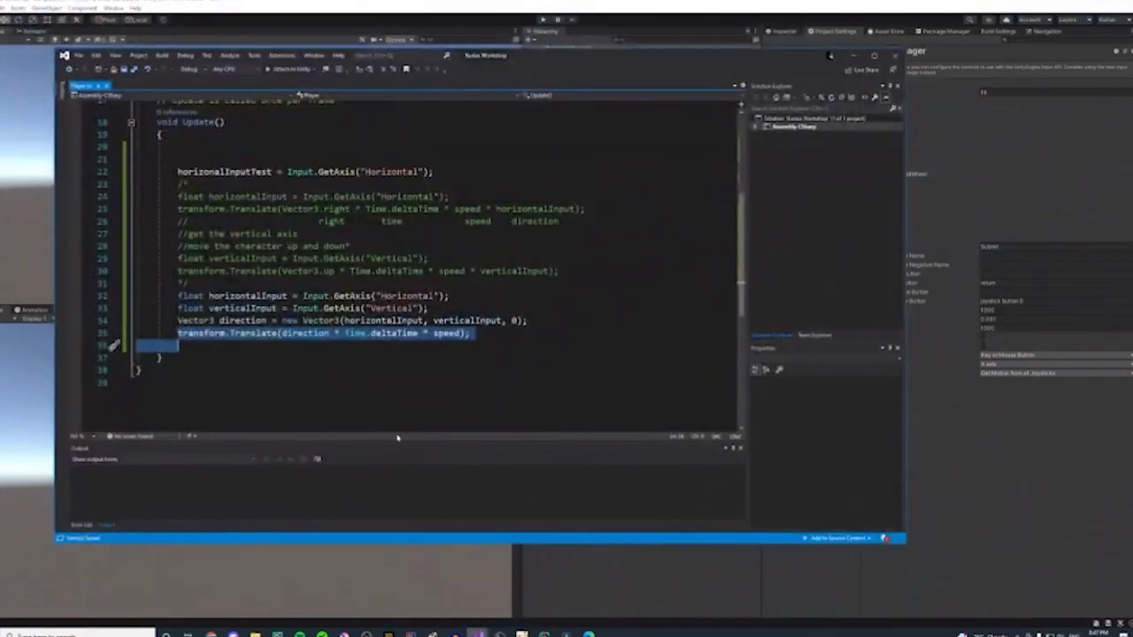
click(289, 363)
click(297, 347)
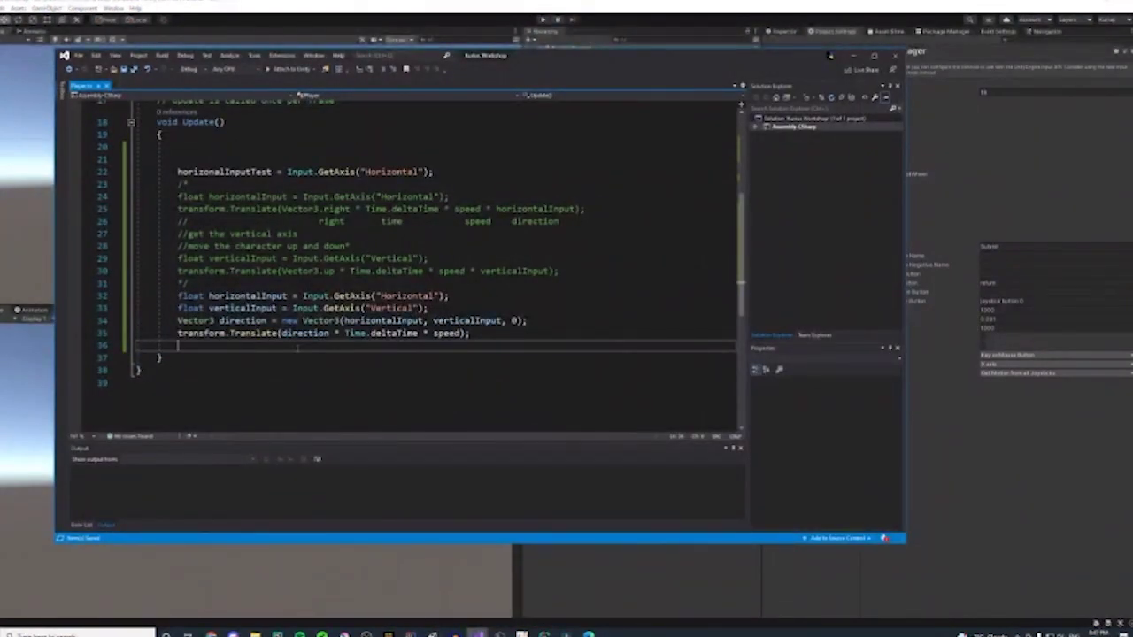
key(Return)
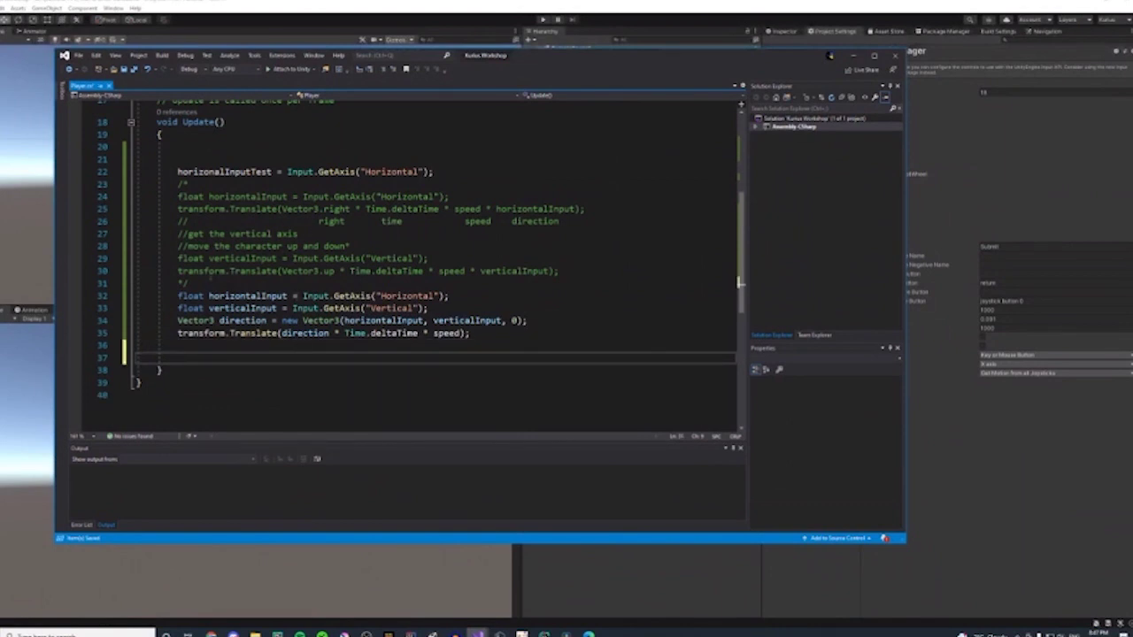
- Delete the whole commented-out movement code block from Update()
drag(188, 283, 177, 184)
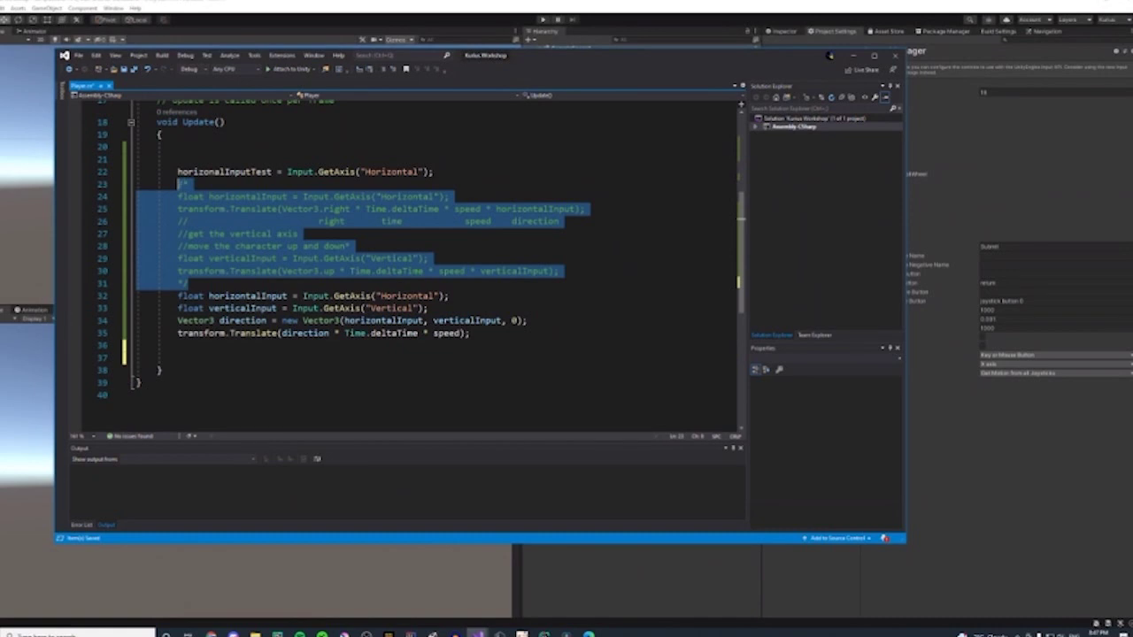
key(Delete)
click(246, 265)
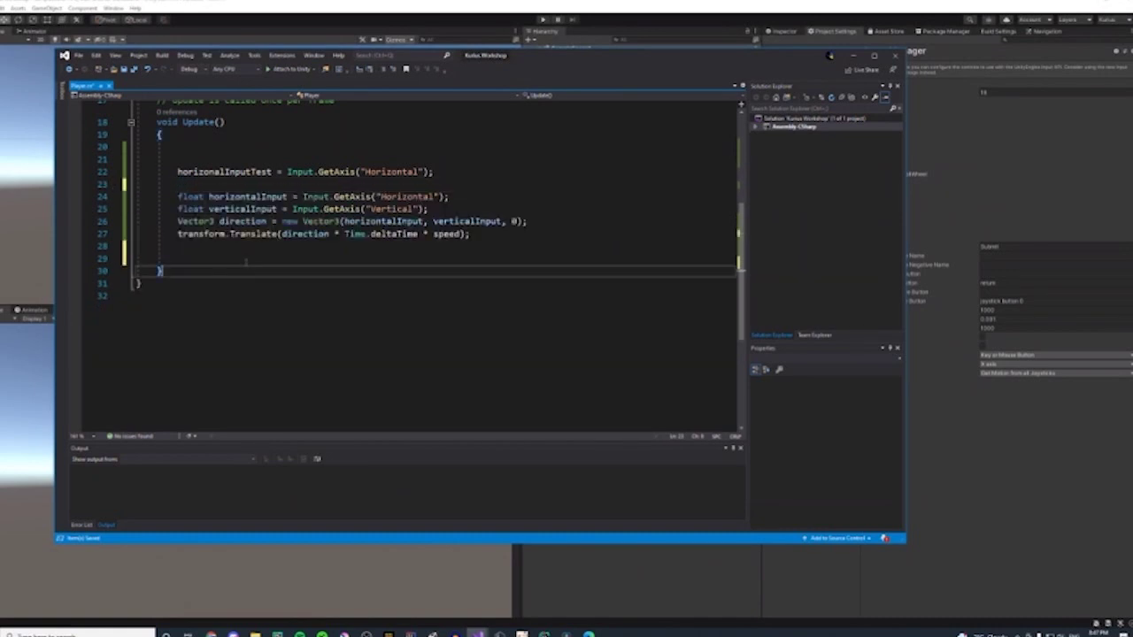
- Add an if (transform.position.y >= 5) statement with an empty braced body at the end of Update()
key(Up)
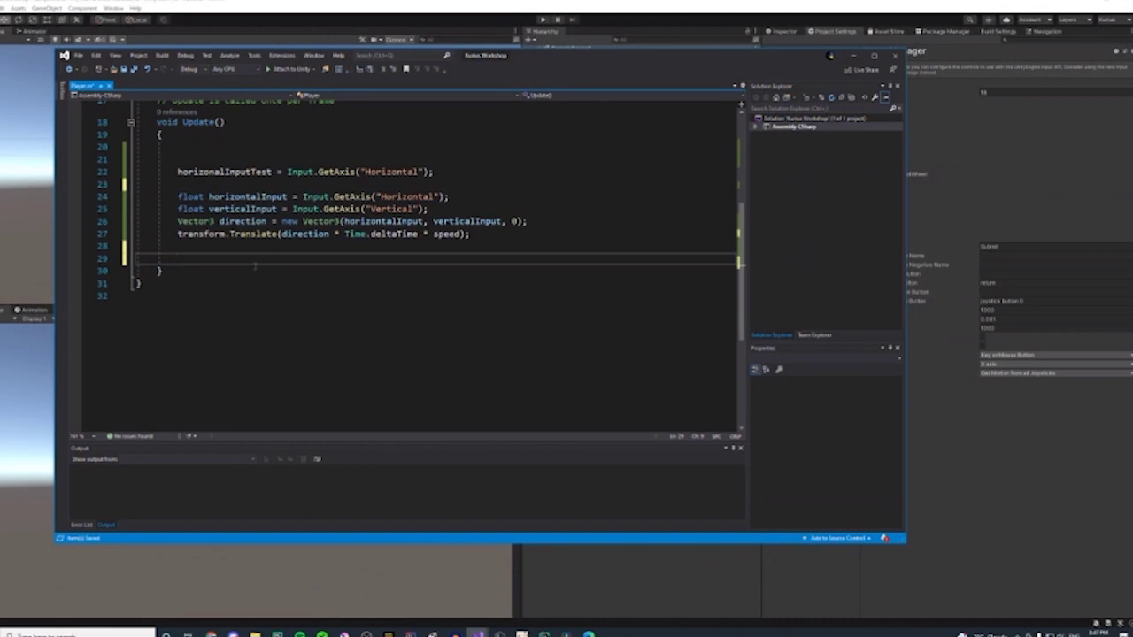
text(if ()
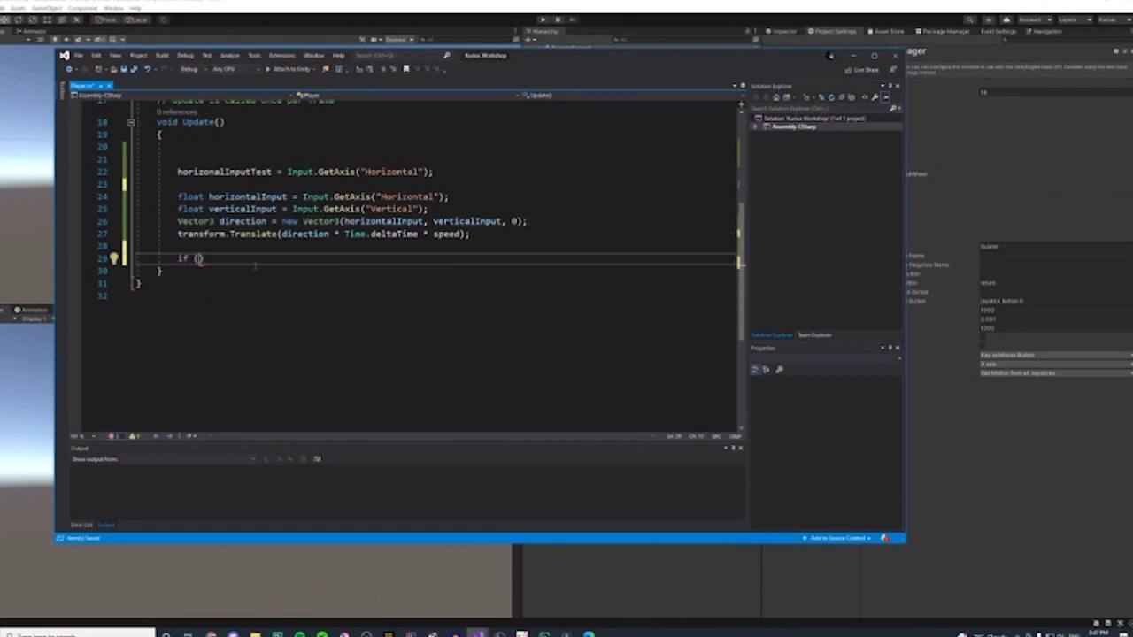
text(transform.)
text(parent)
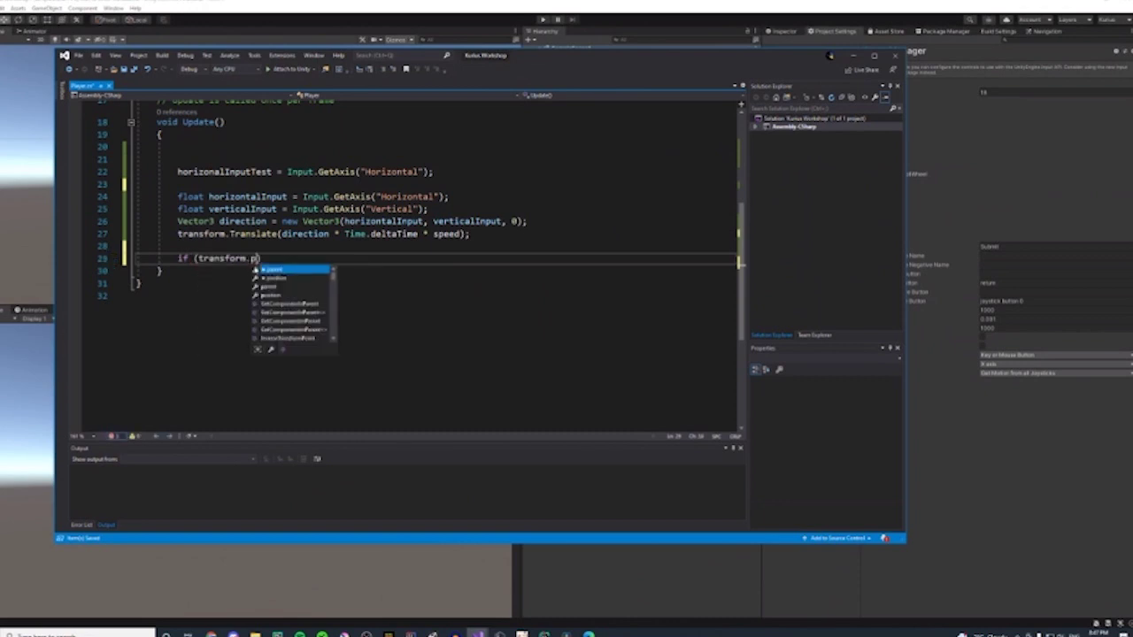
key(BackSpace)
key(BackSpace)
key(BackSpace)
key(BackSpace)
key(BackSpace)
text(os)
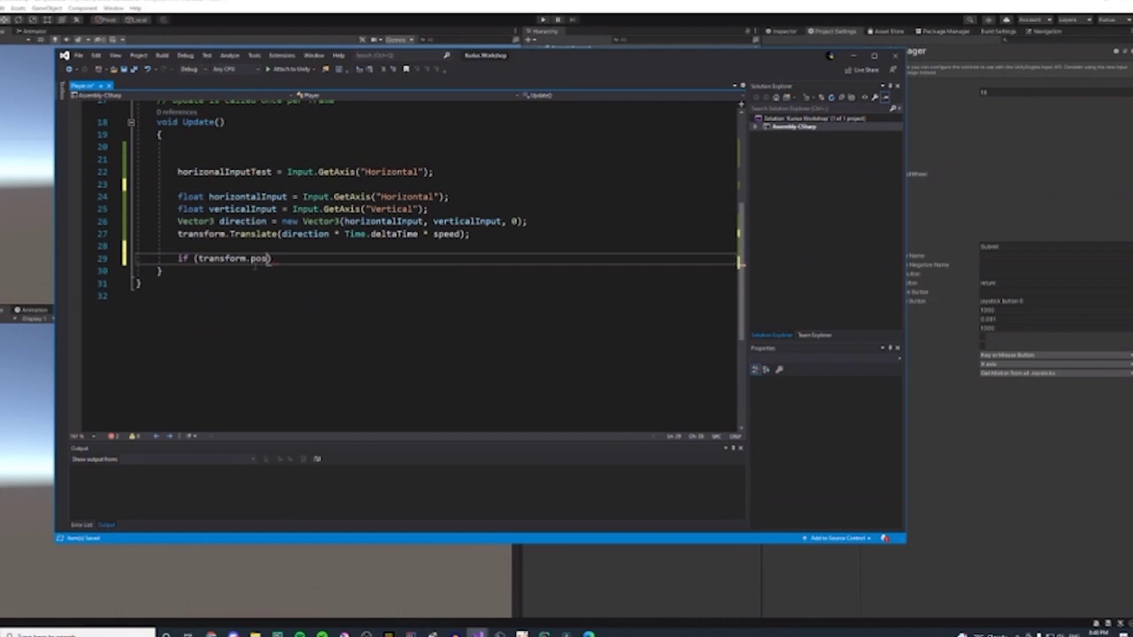
text(ition.y > =5)
key(Left)
key(BackSpace)
key(BackSpace)
text(=)
key(End)
key(Return)
text({)
key(Return)
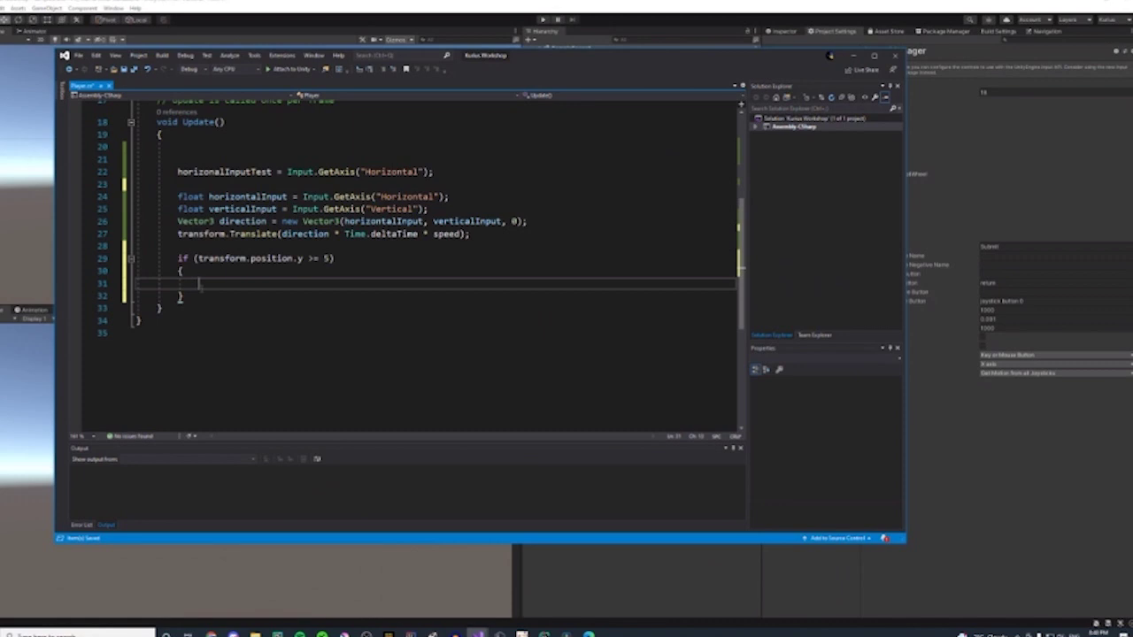
- Inside the if block, write transform.position = new Vector3(transform.position.x, 5, 0);
text(transform.position = )
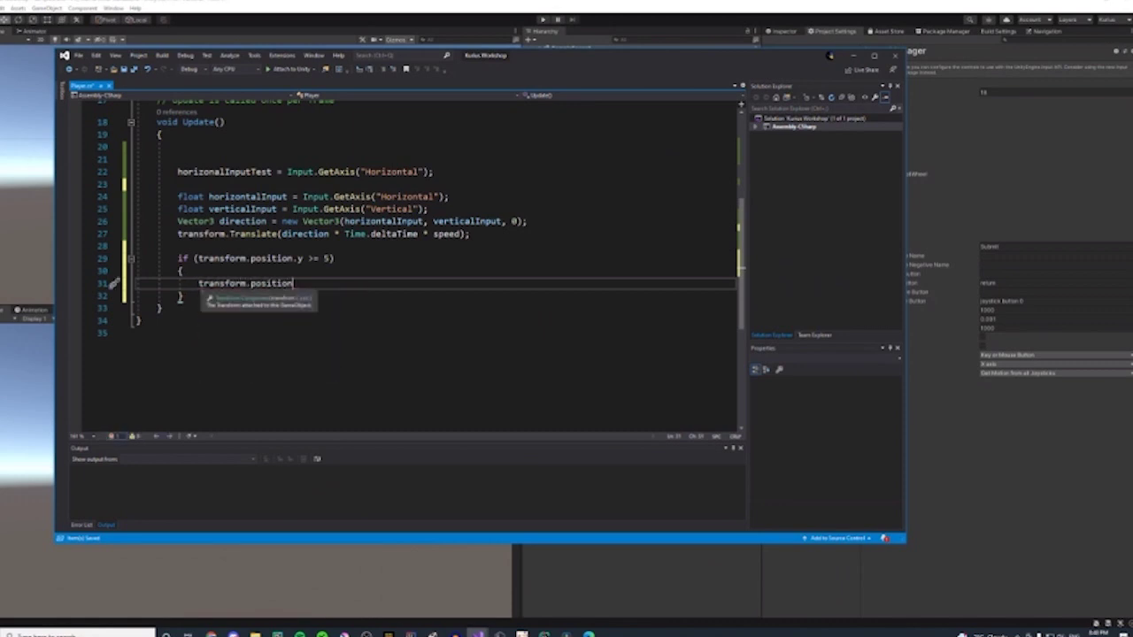
text(newV)
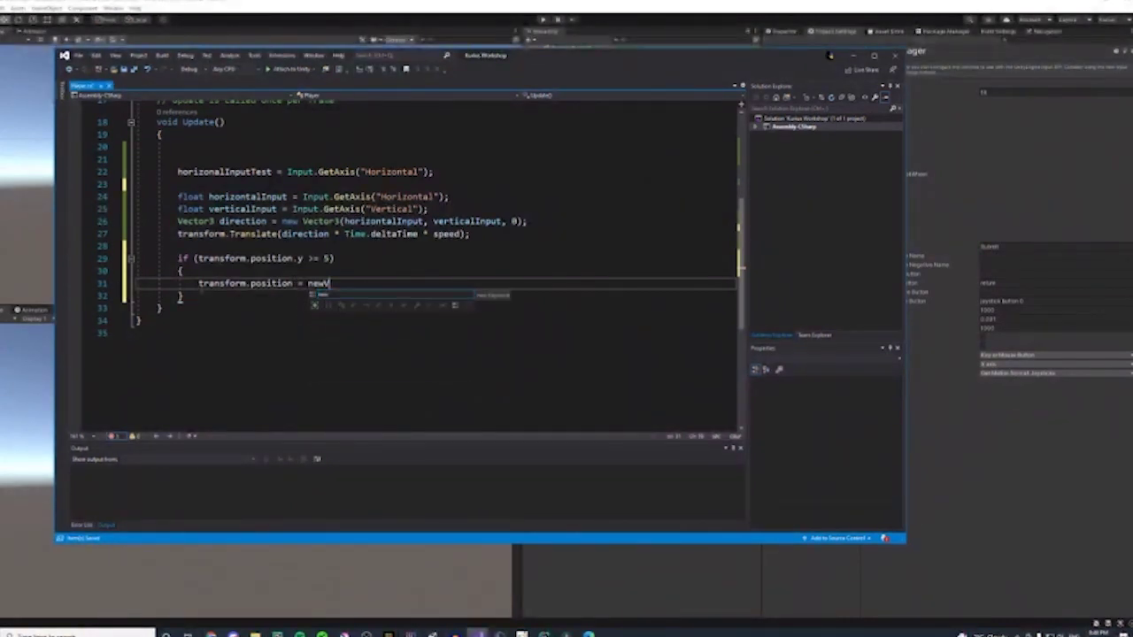
key(BackSpace)
text(Vector3)
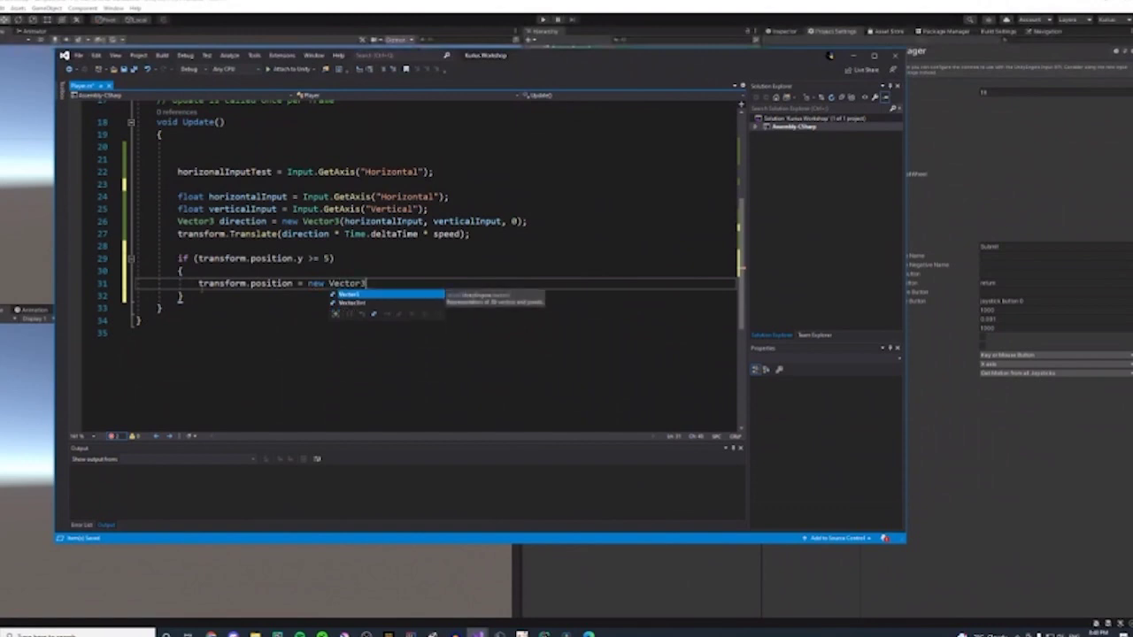
text((t)
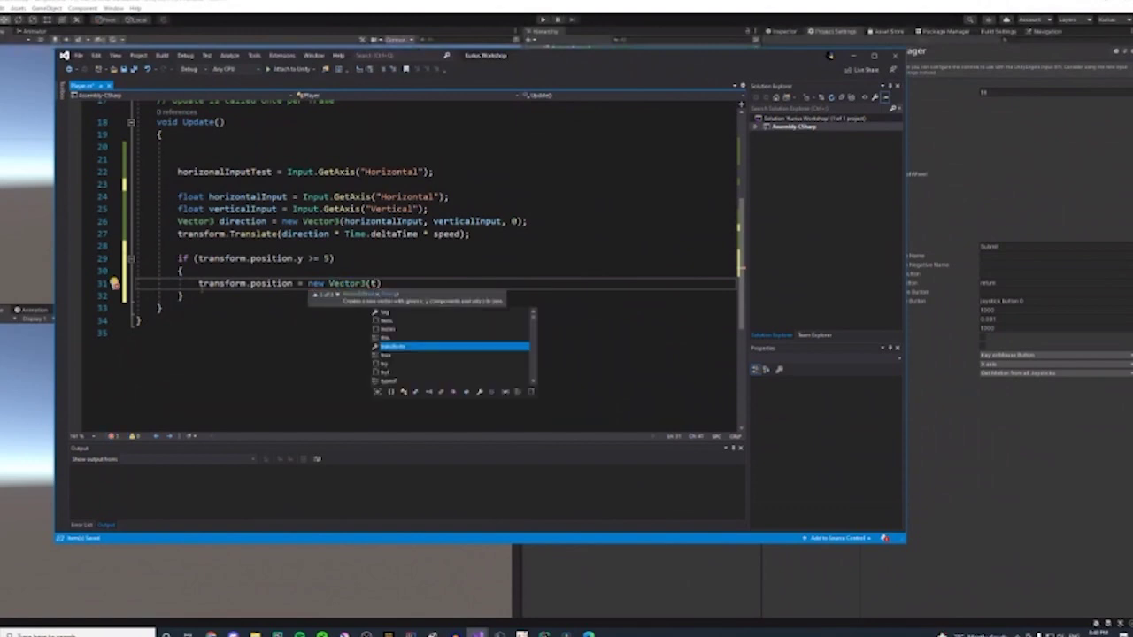
key(BackSpace)
text(tra)
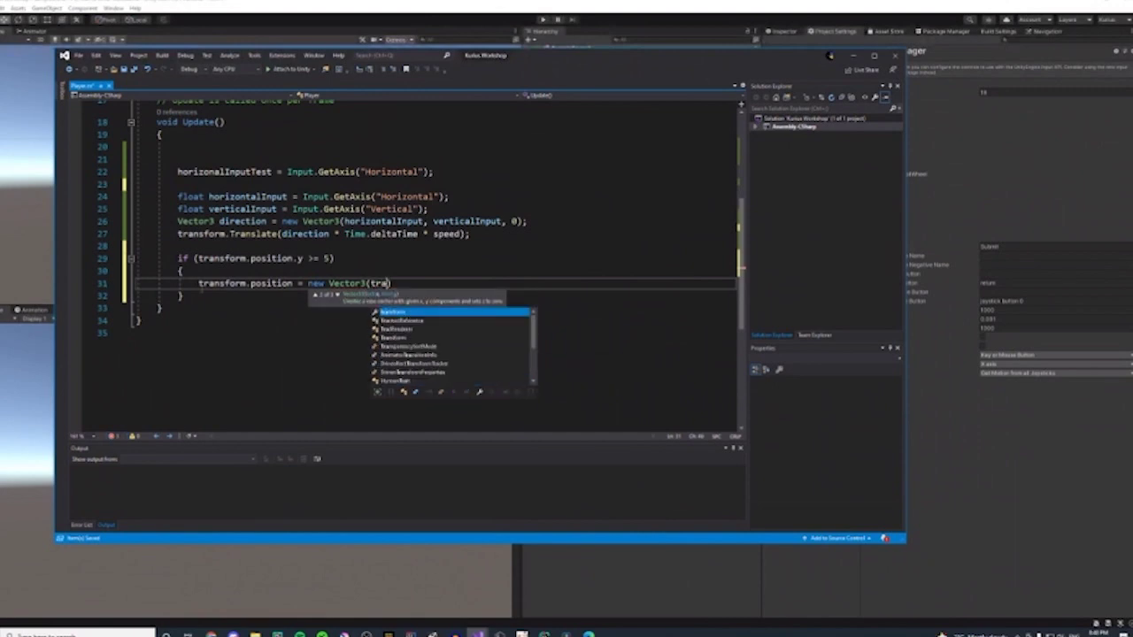
key(BackSpace)
key(BackSpace)
key(BackSpace)
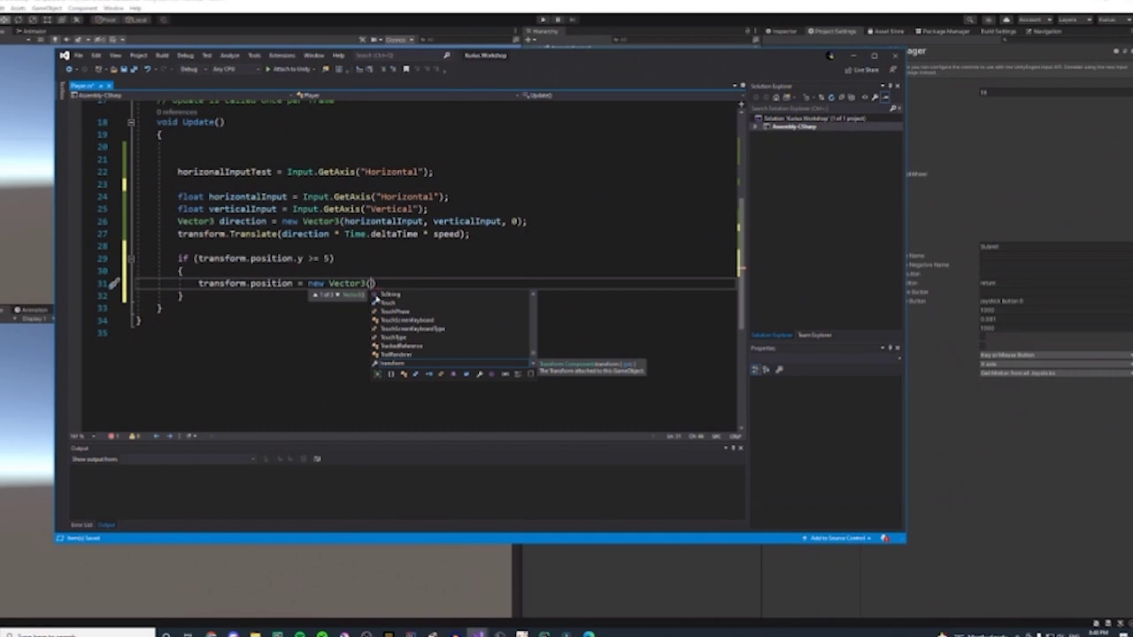
text(0)
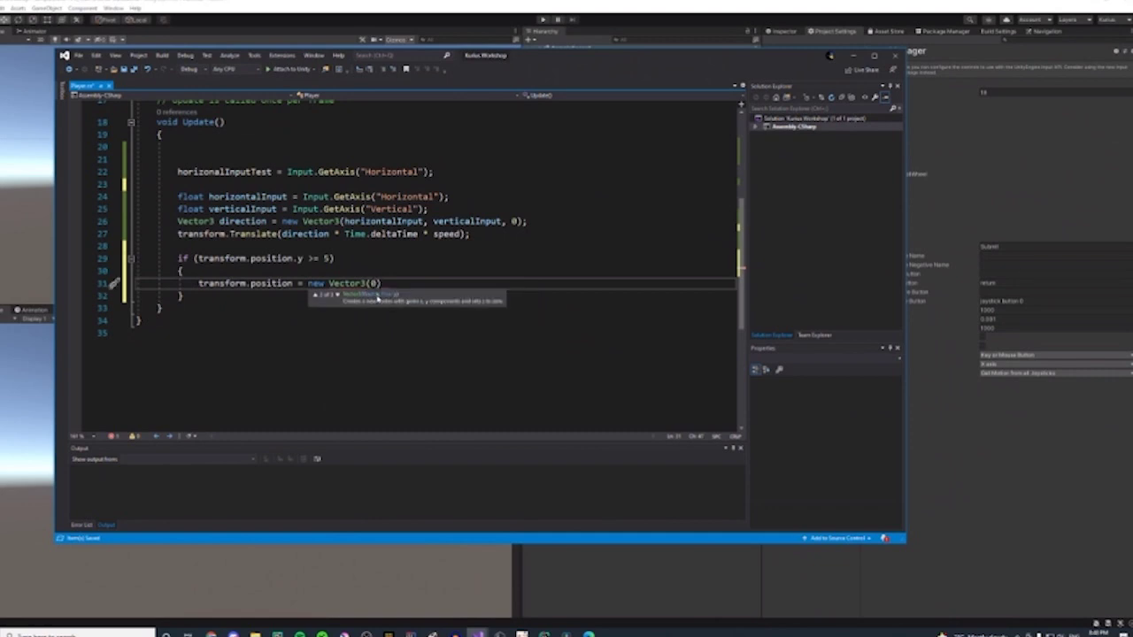
key(BackSpace)
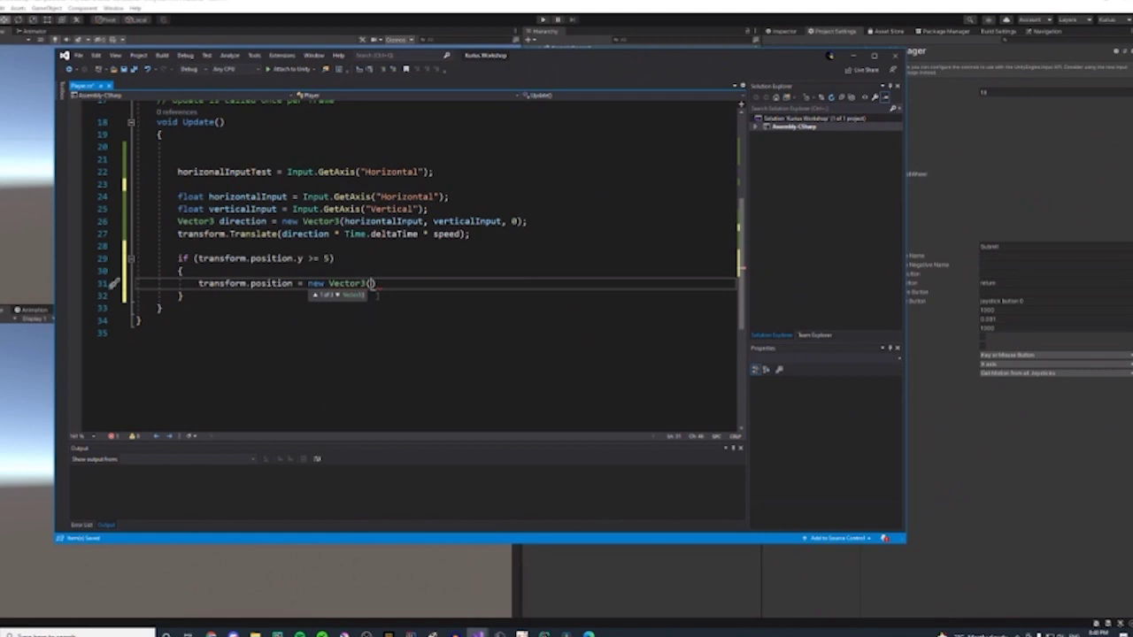
text(thra)
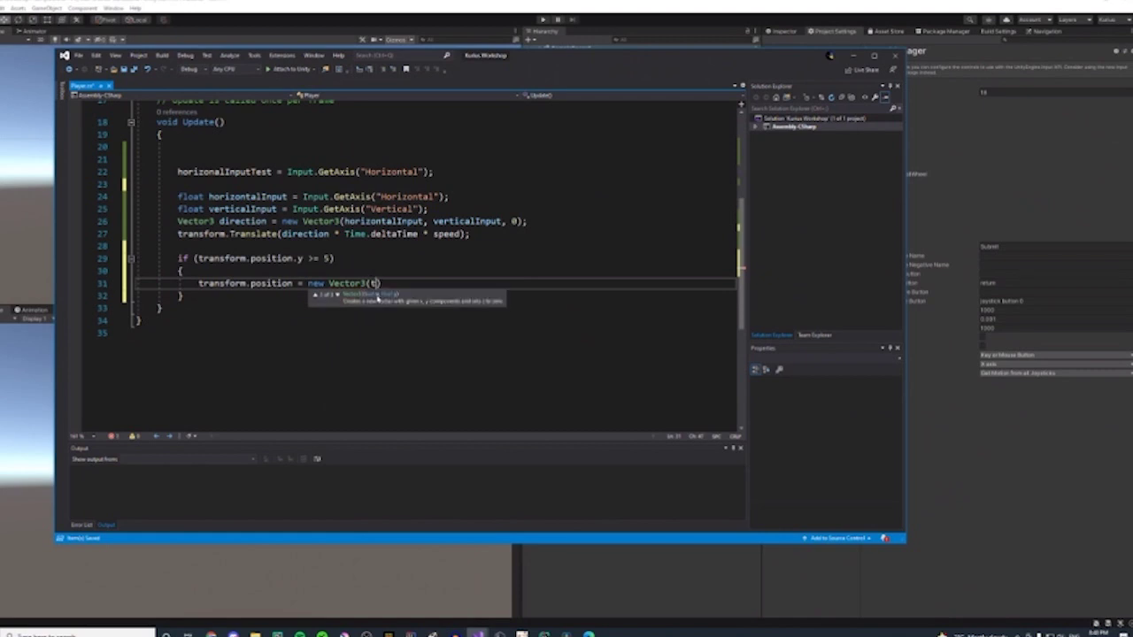
key(BackSpace)
key(BackSpace)
key(BackSpace)
text(ransform.p)
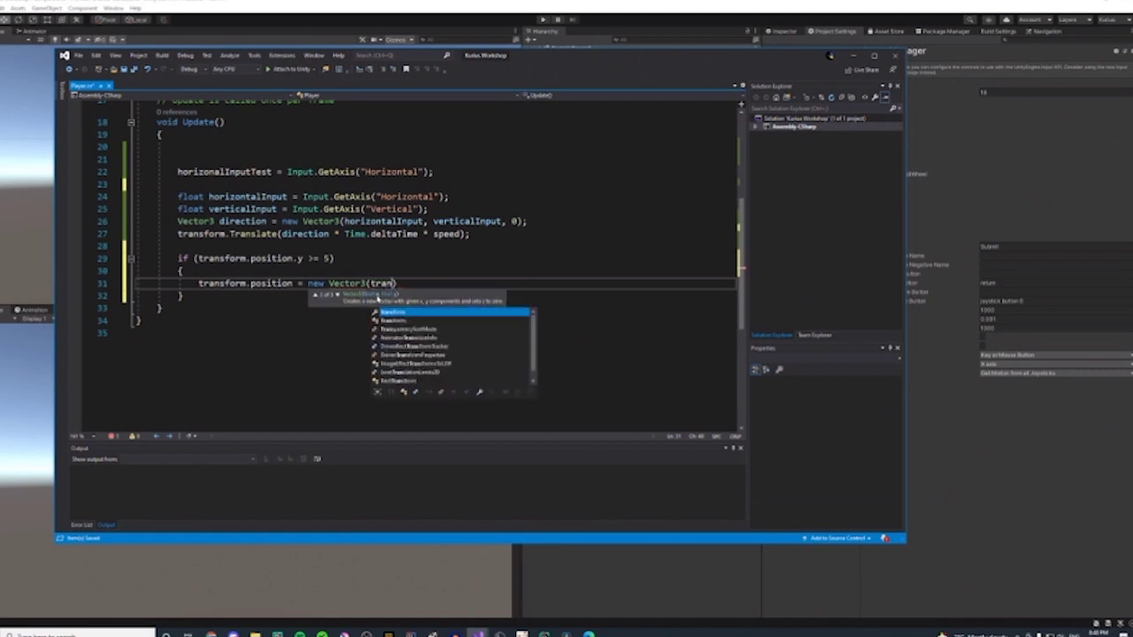
key(Tab)
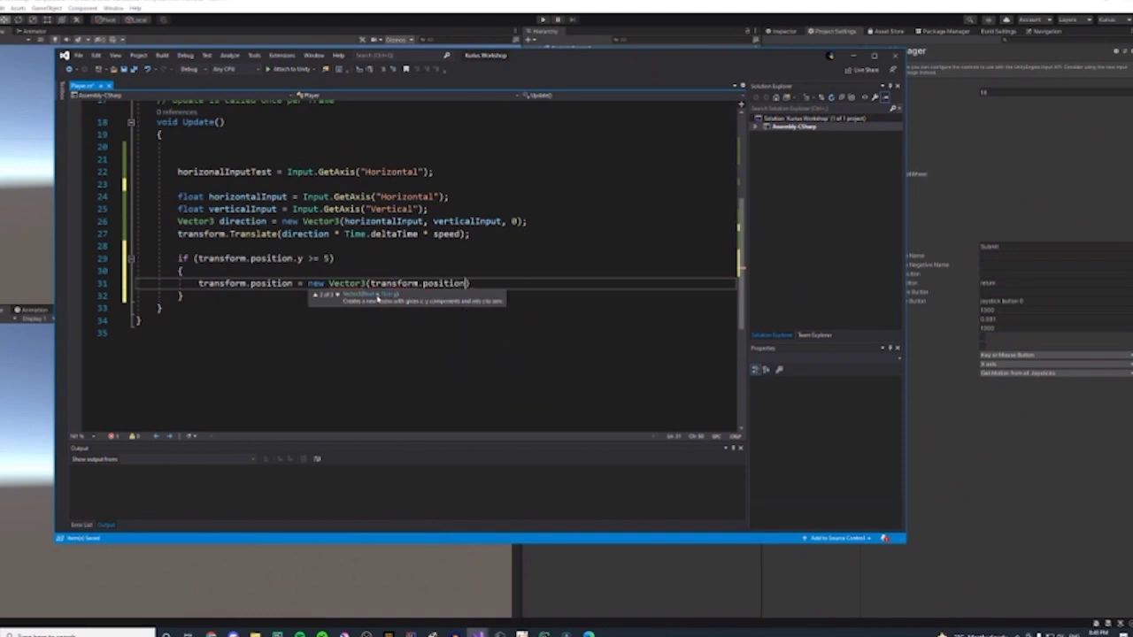
text(.x, 5, 0);)
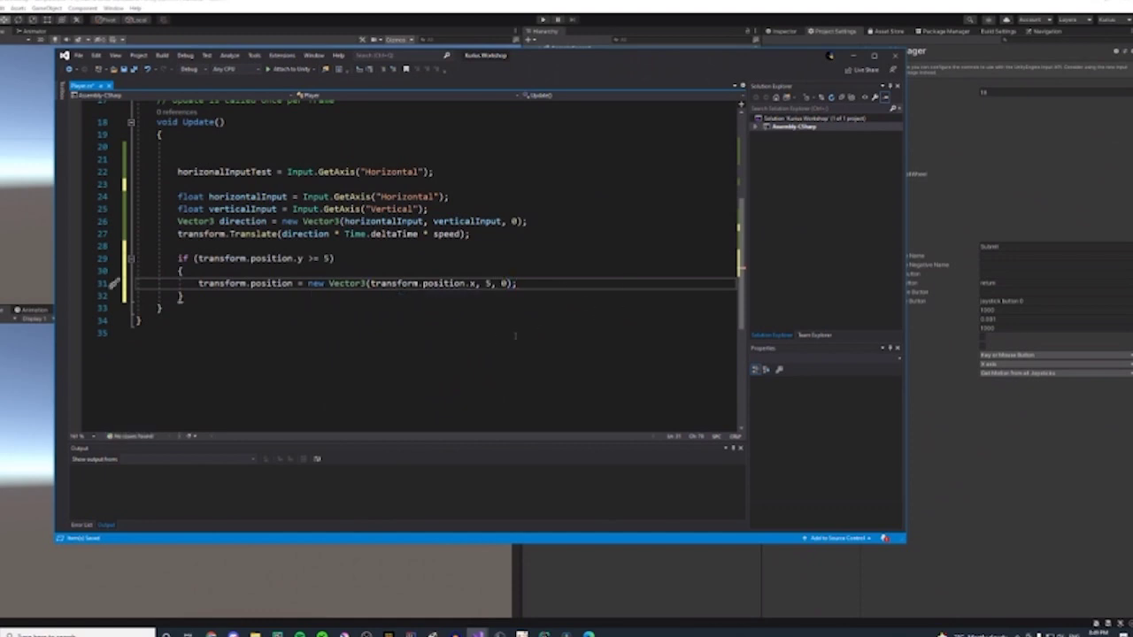
click(345, 284)
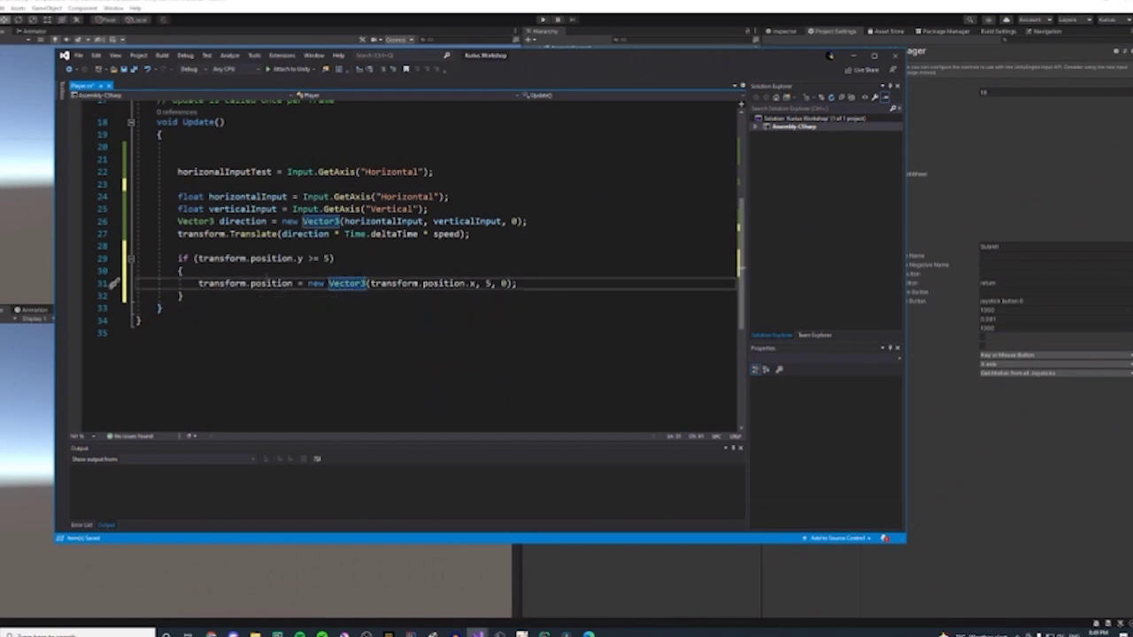
- Below the if block in Update(), add an else if (transform.position.y <= -5) branch with an empty braced body
click(227, 293)
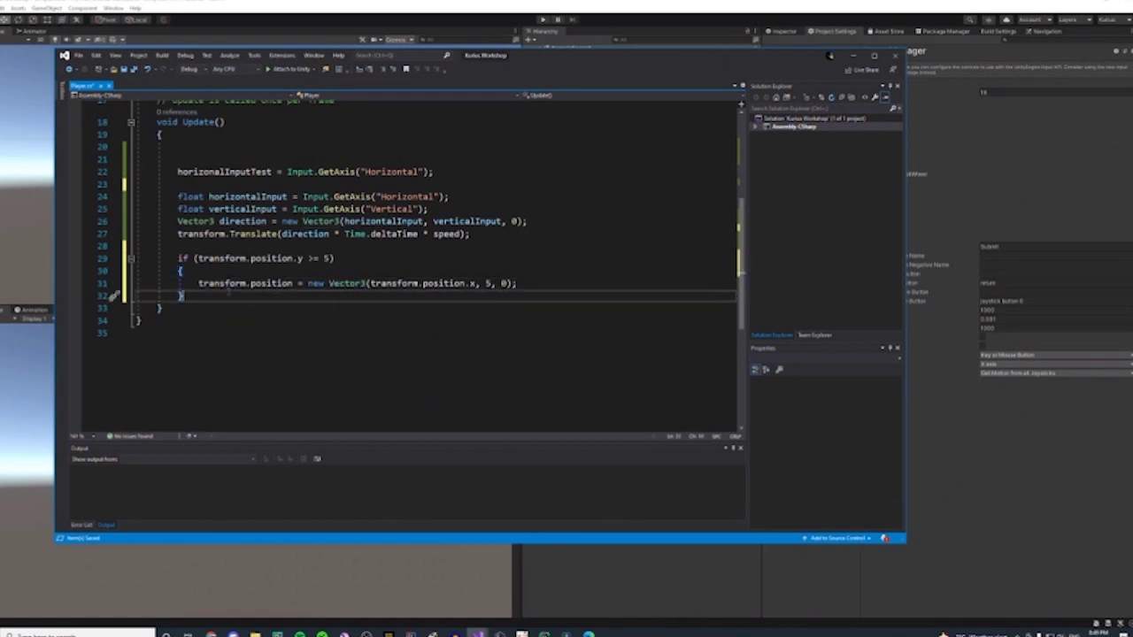
key(Return)
text(else if)
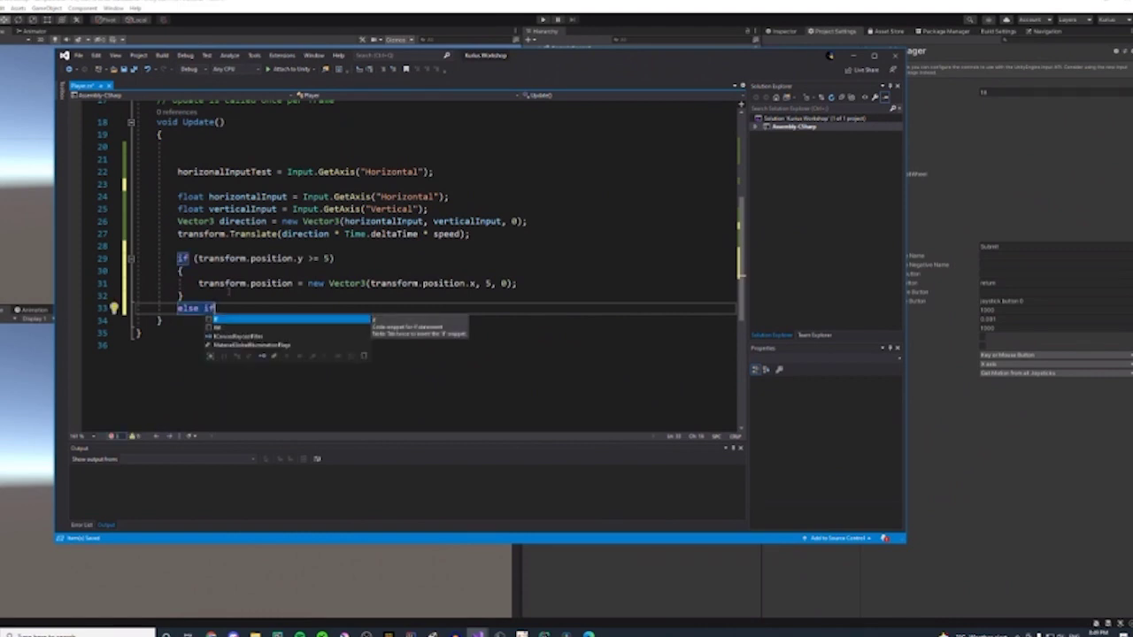
text( ()
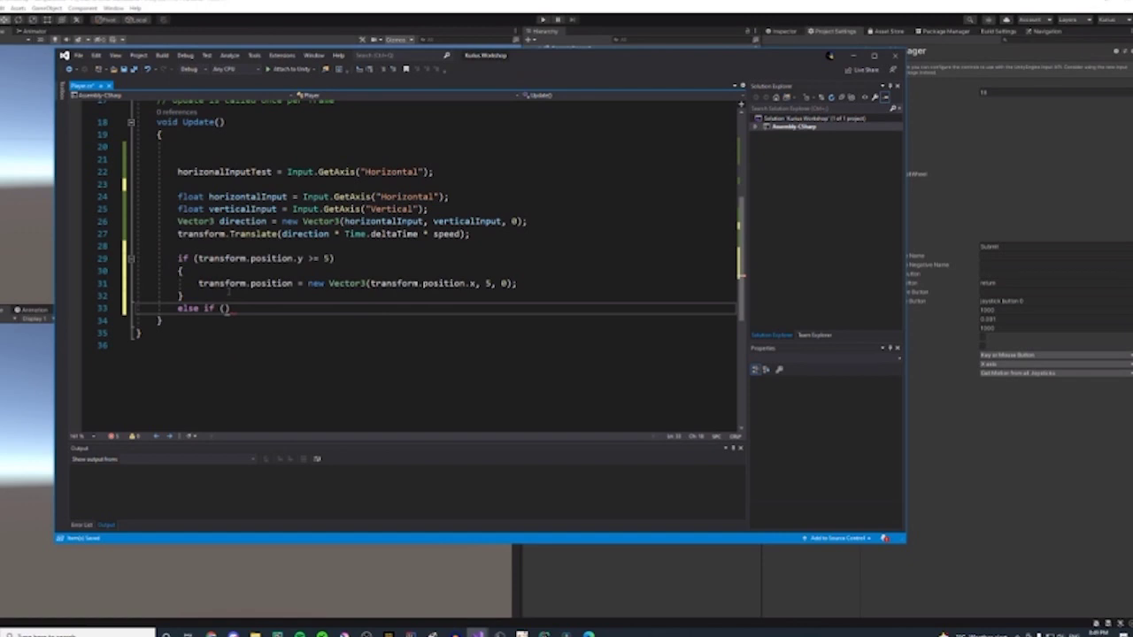
text(transform.)
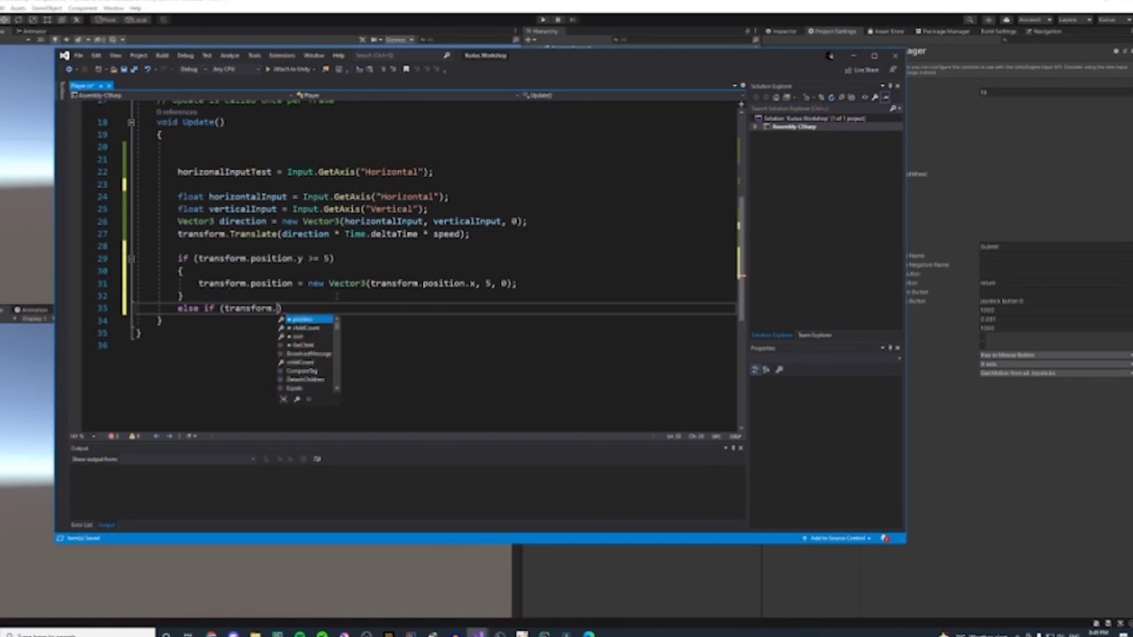
text(position.y <=)
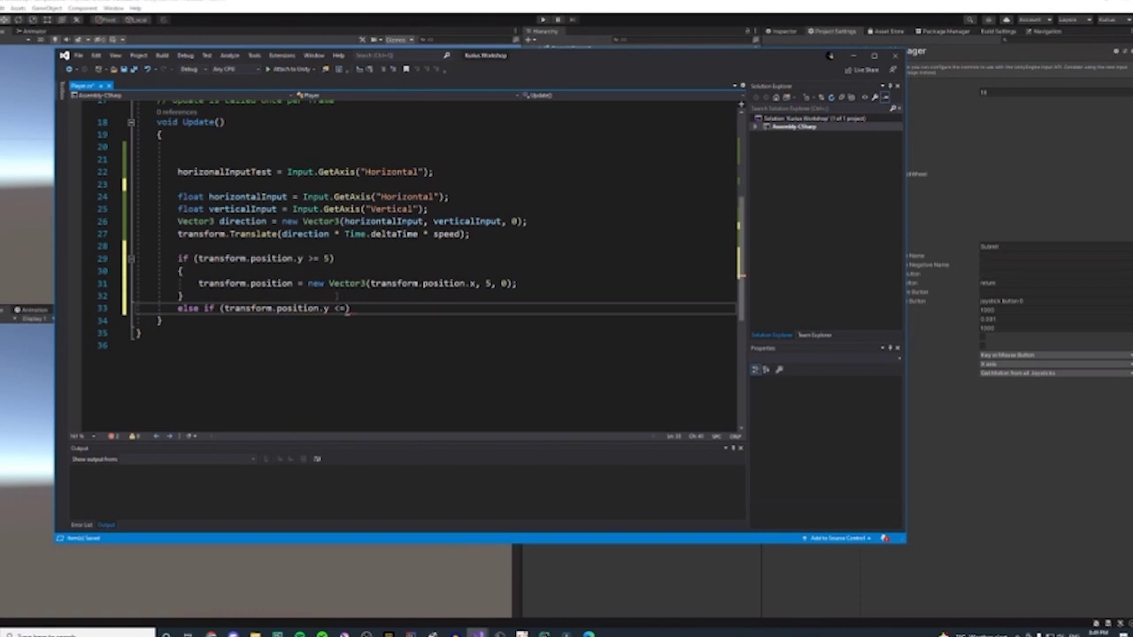
text( -)
key(BackSpace)
text(5)
key(End)
key(Return)
text({)
key(Return)
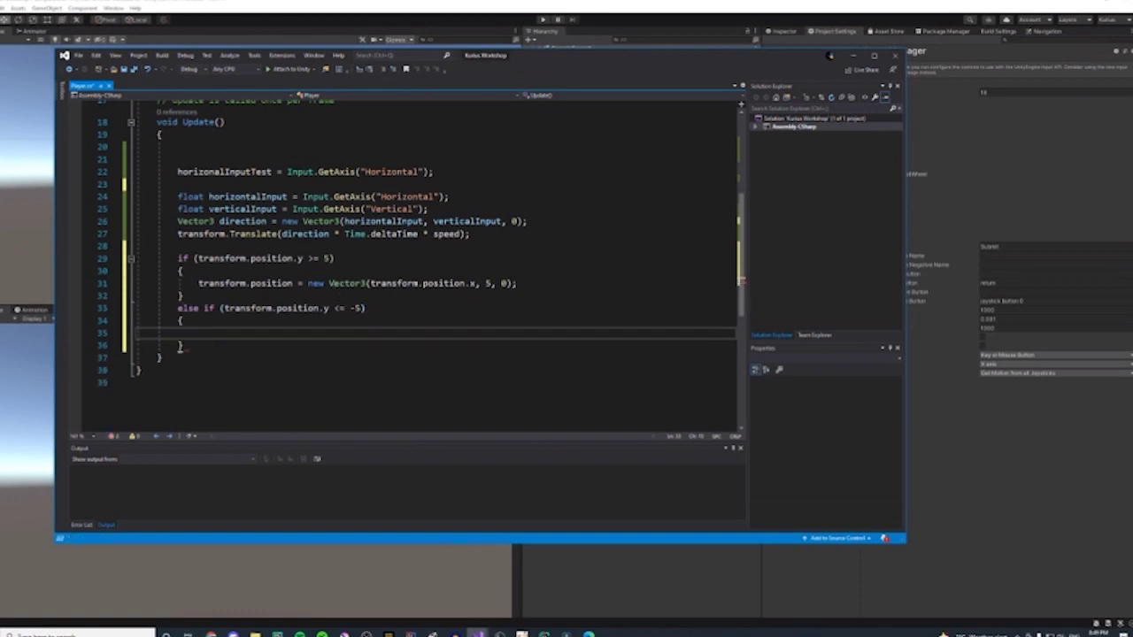
- Copy the transform.position assignment from the if block into the else-if body, set its y value to -5, and save the script
drag(197, 284, 517, 283)
key(ctrl+c)
click(442, 333)
key(ctrl+v)
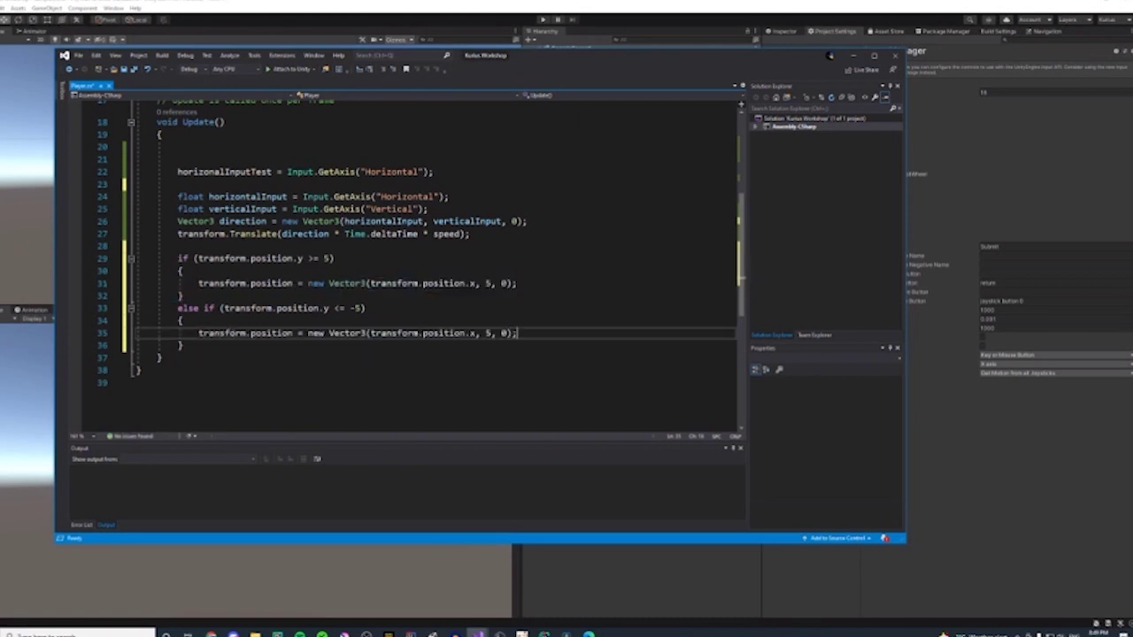
click(486, 332)
text(-)
click(622, 321)
click(571, 341)
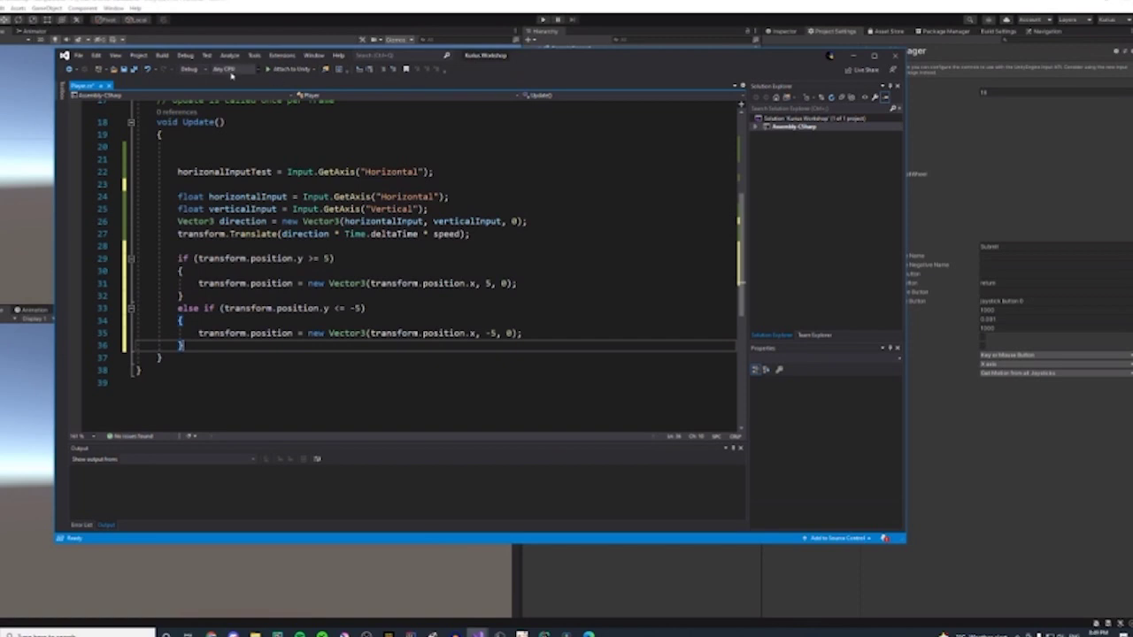
click(124, 71)
- Switch to Unity and run the scene to test the player's upper and lower position limits, then stop it
key(alt+Tab)
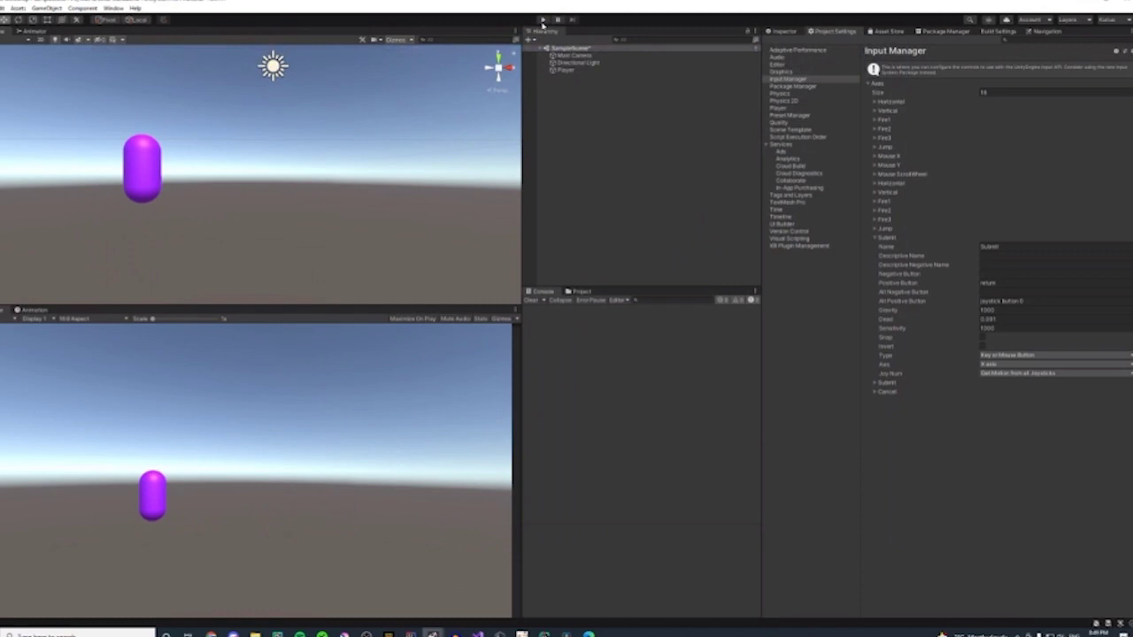
click(542, 20)
click(541, 20)
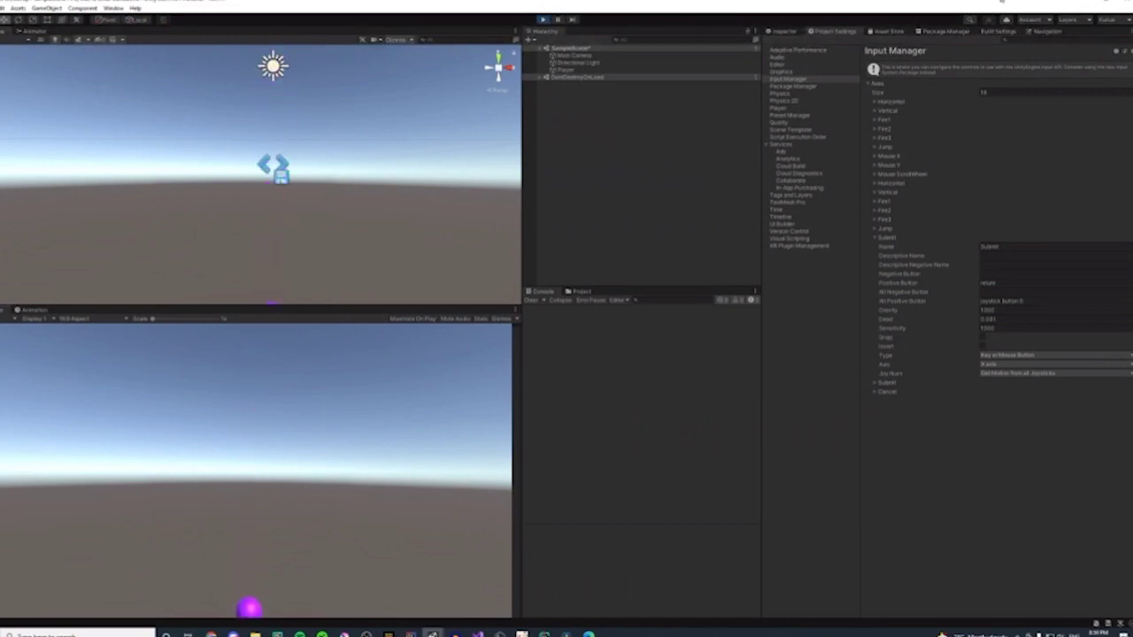
click(542, 19)
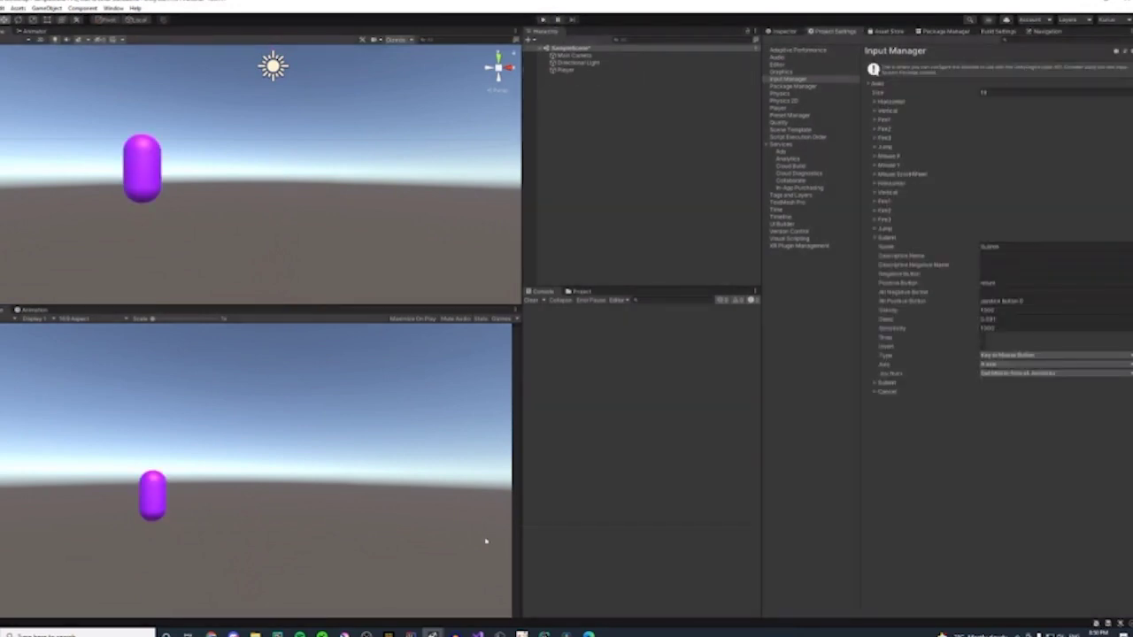
- In Visual Studio, set the new y position to -5 in the if block and 5 in the else-if block, and save the script
mouse_move(476, 632)
click(466, 564)
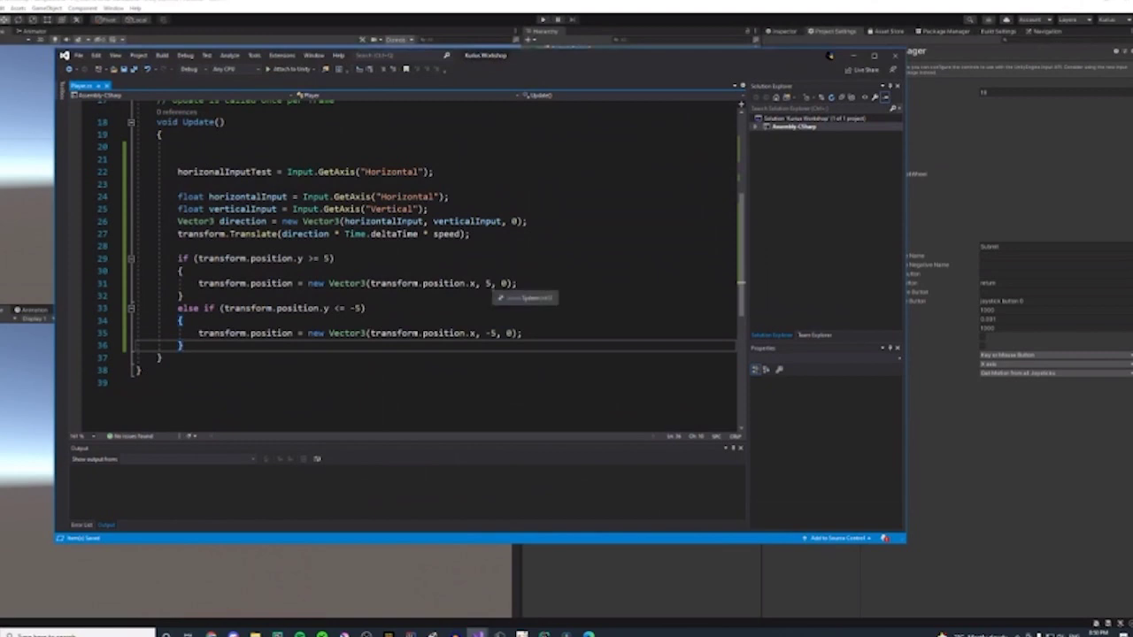
double_click(488, 284)
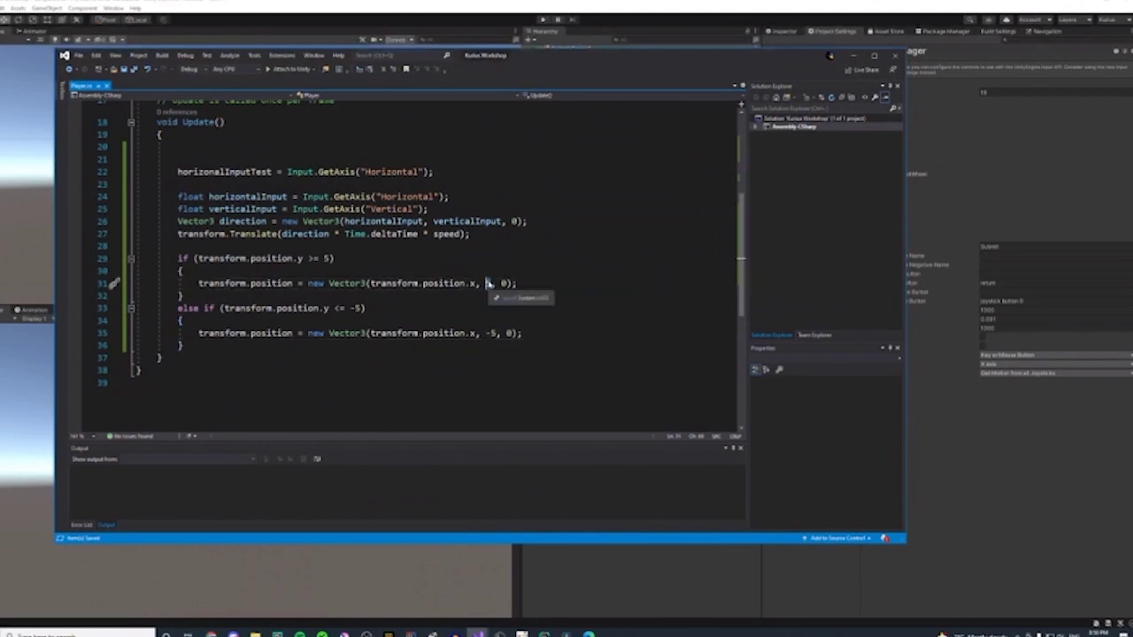
click(487, 283)
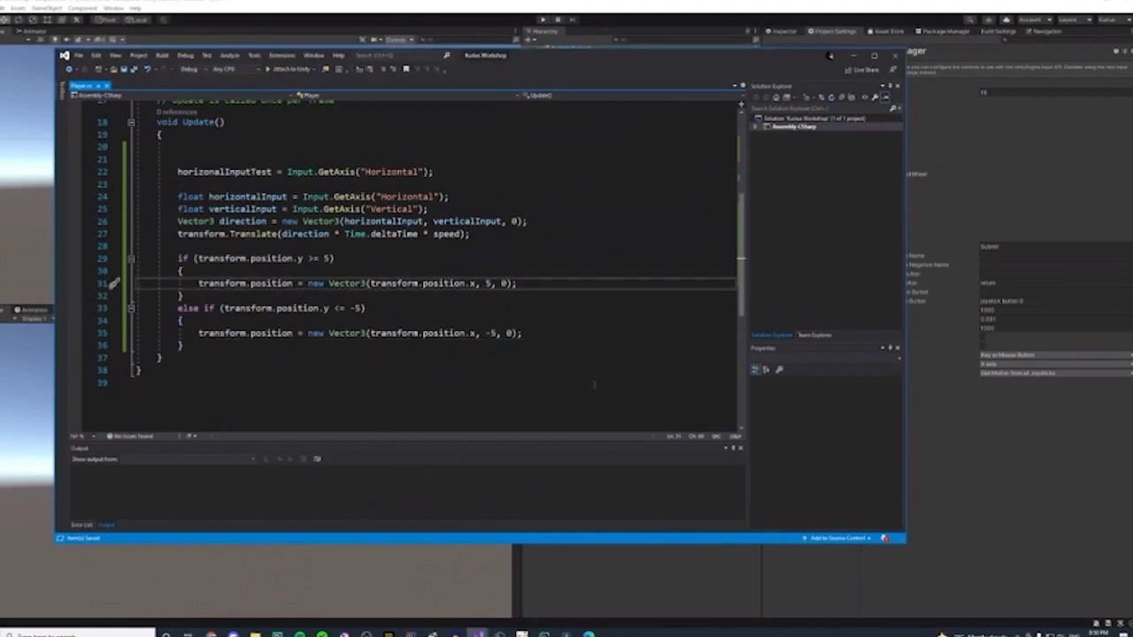
text(-)
key(Down)
key(Down)
key(Down)
key(Down)
key(BackSpace)
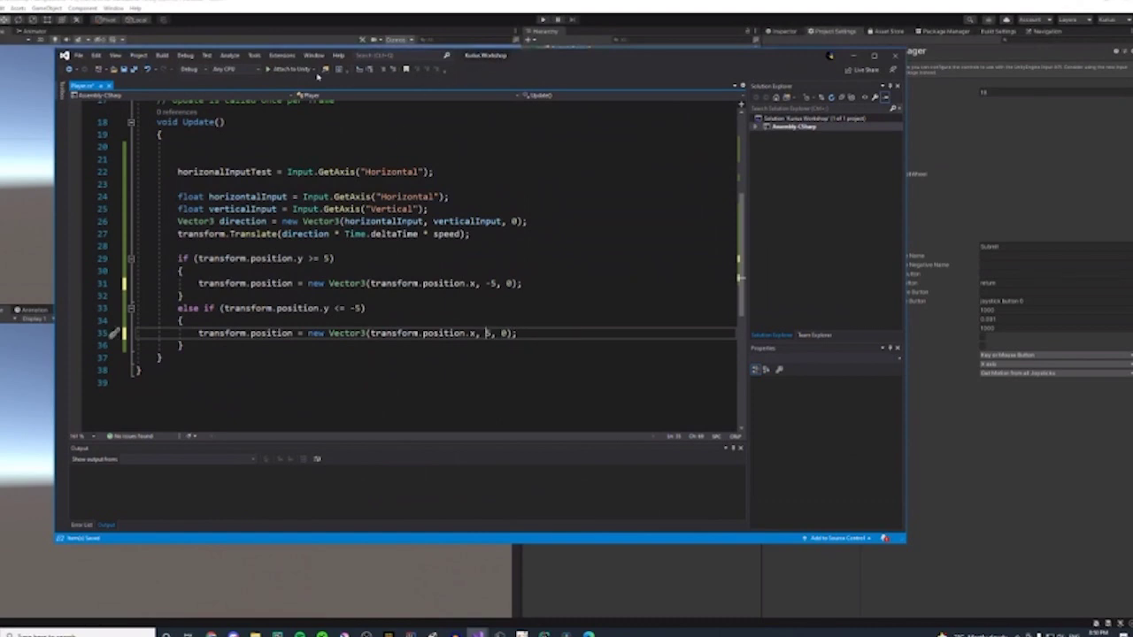
click(124, 69)
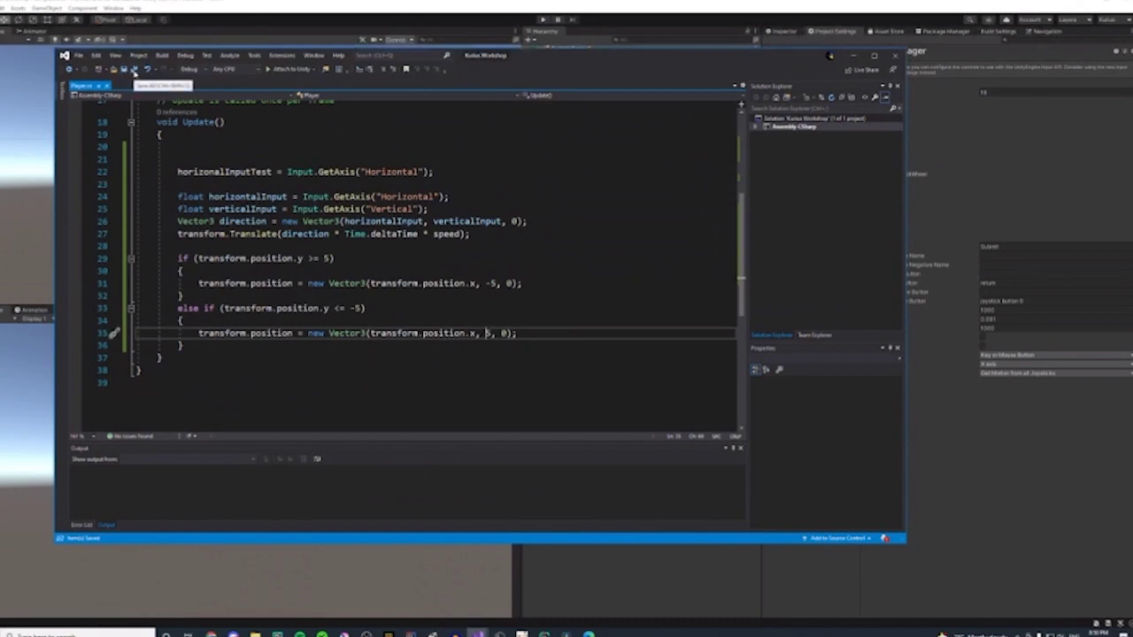
- Run the scene in Unity to test the player's vertical wrap-around, restarting play mode once, and stop it
click(544, 20)
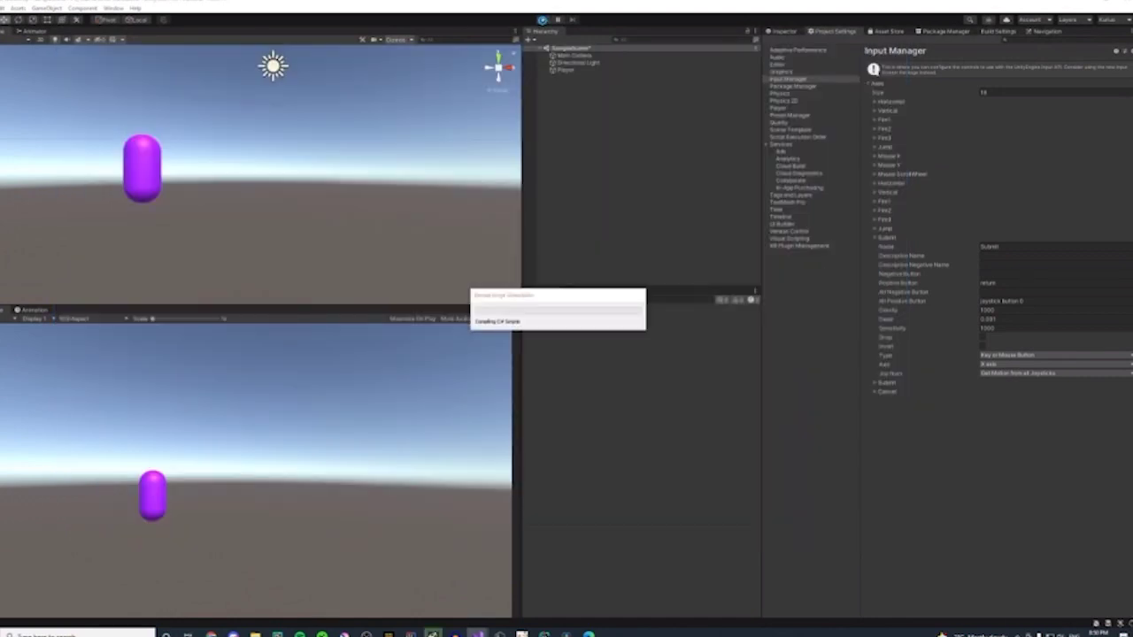
click(478, 635)
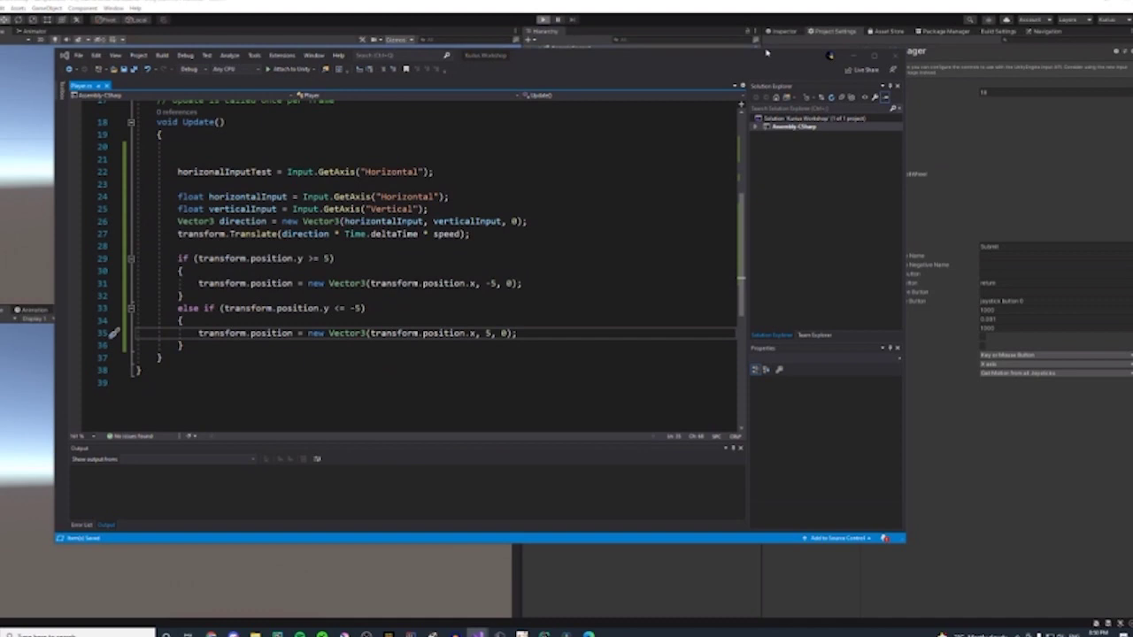
click(854, 54)
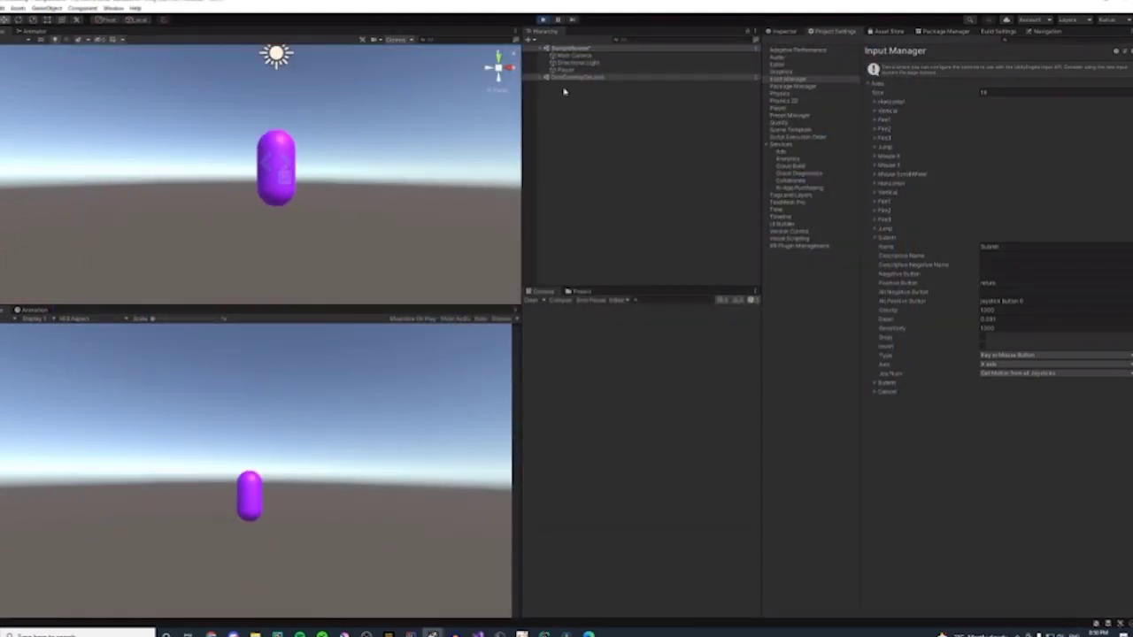
click(543, 19)
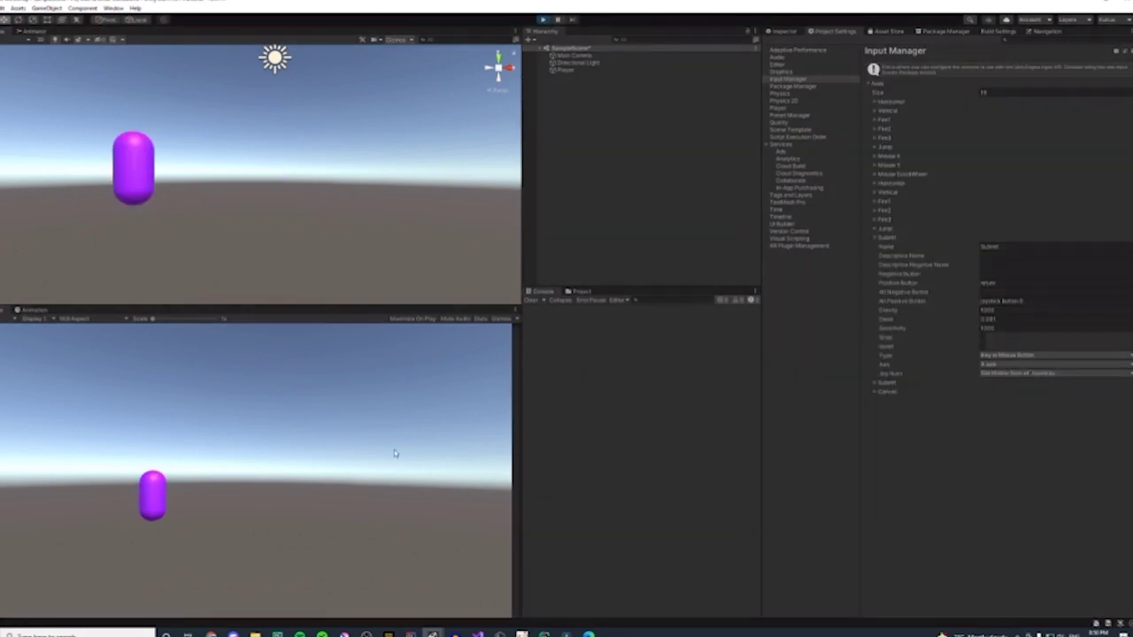
key(ctrl+p)
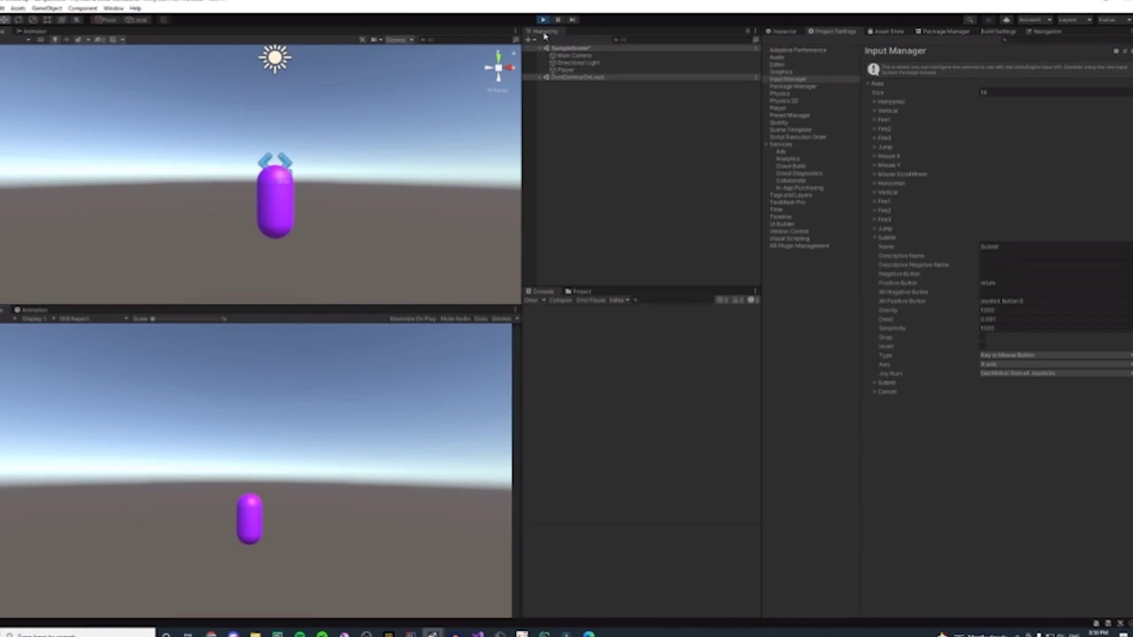
click(542, 19)
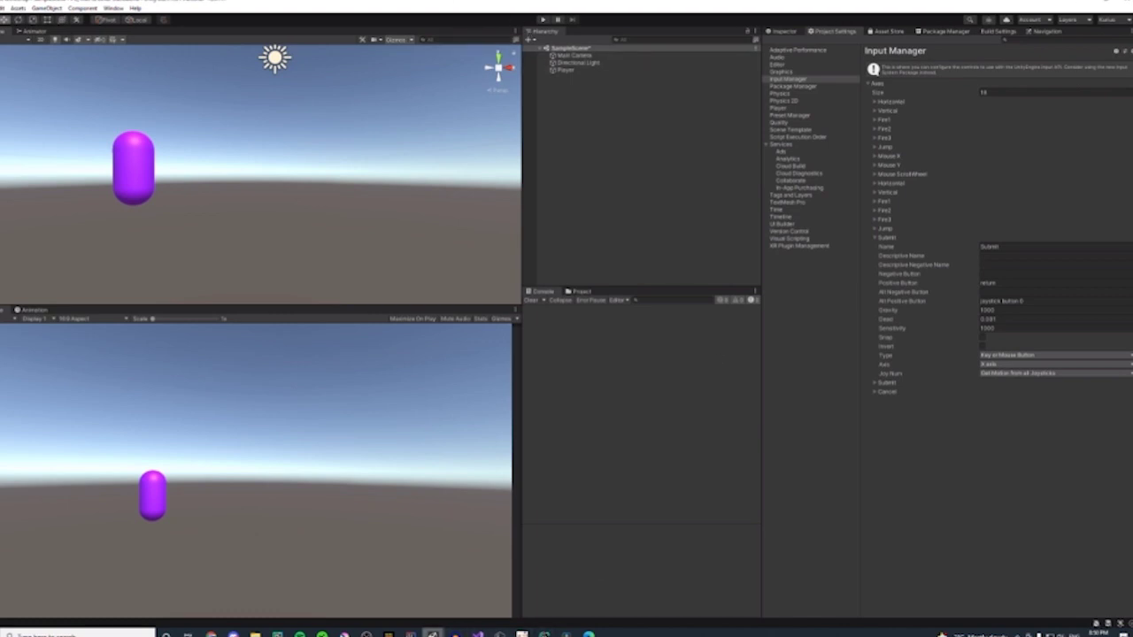
- Switch to Visual Studio and add an empty void PlayerMovement() method with a braced body below Update()
mouse_move(453, 630)
click(508, 610)
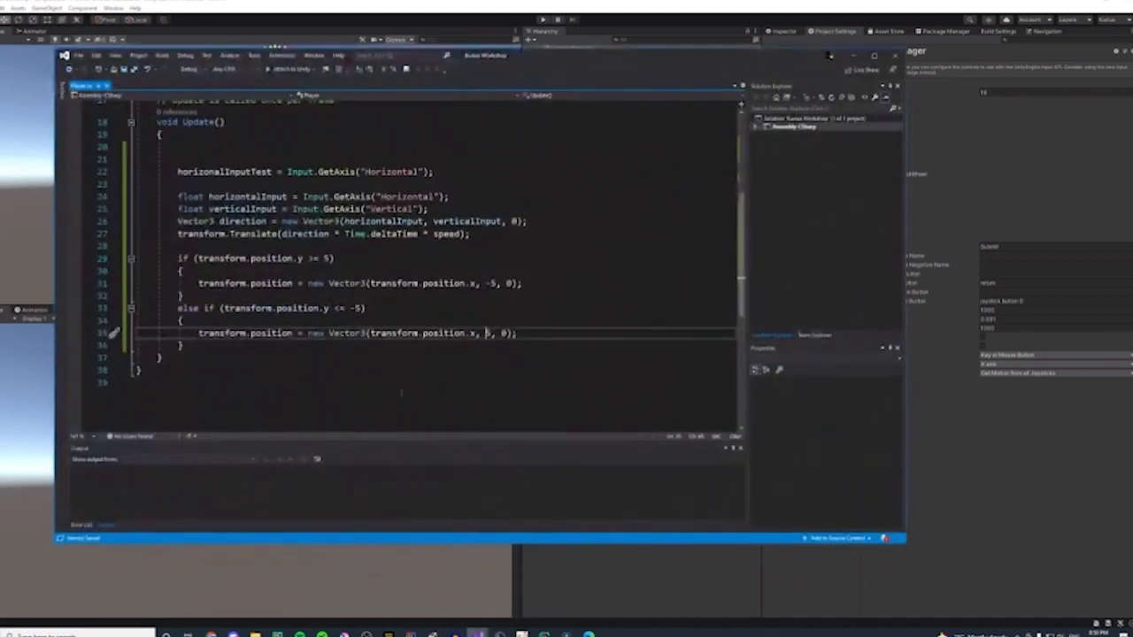
scroll(399, 382, up, 1)
scroll(416, 265, down, 1)
drag(276, 343, 179, 171)
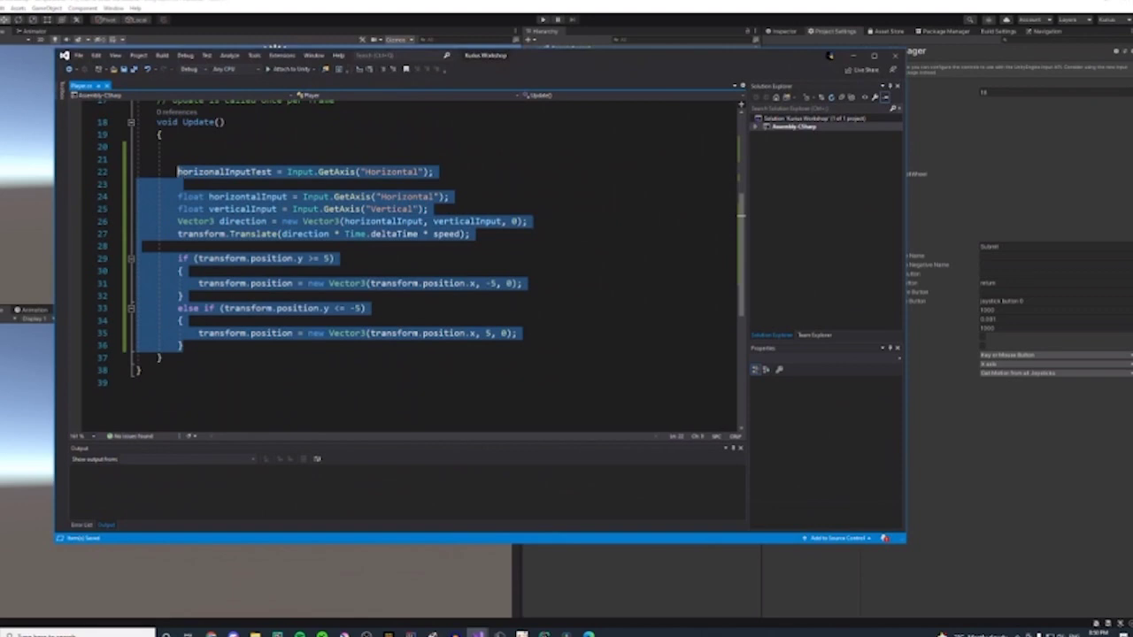
click(195, 354)
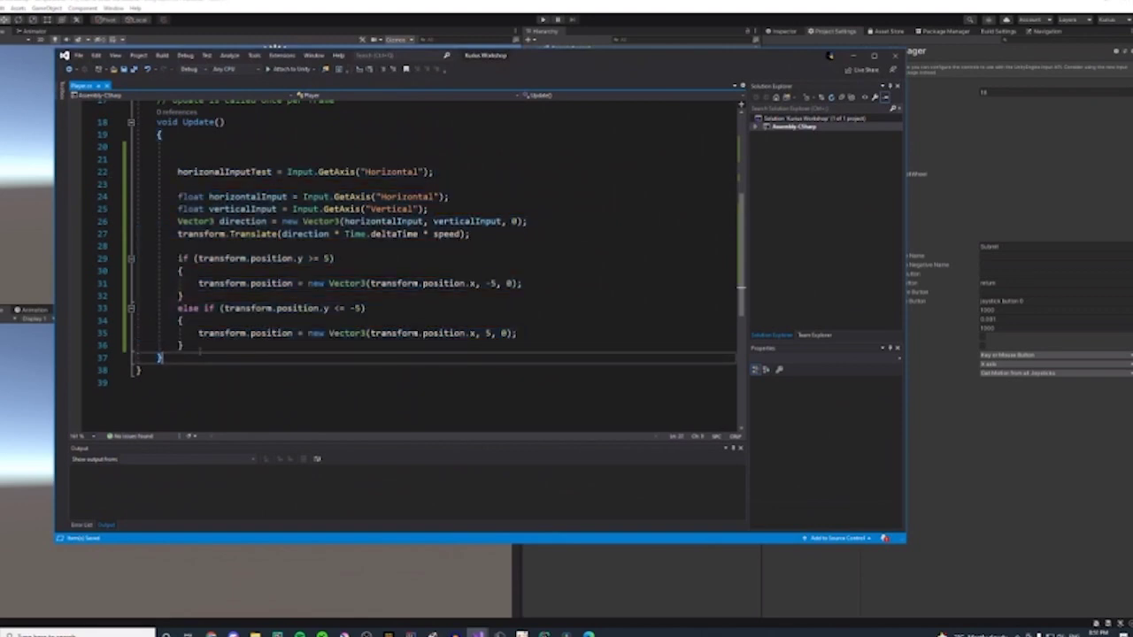
key(Return)
key(Return)
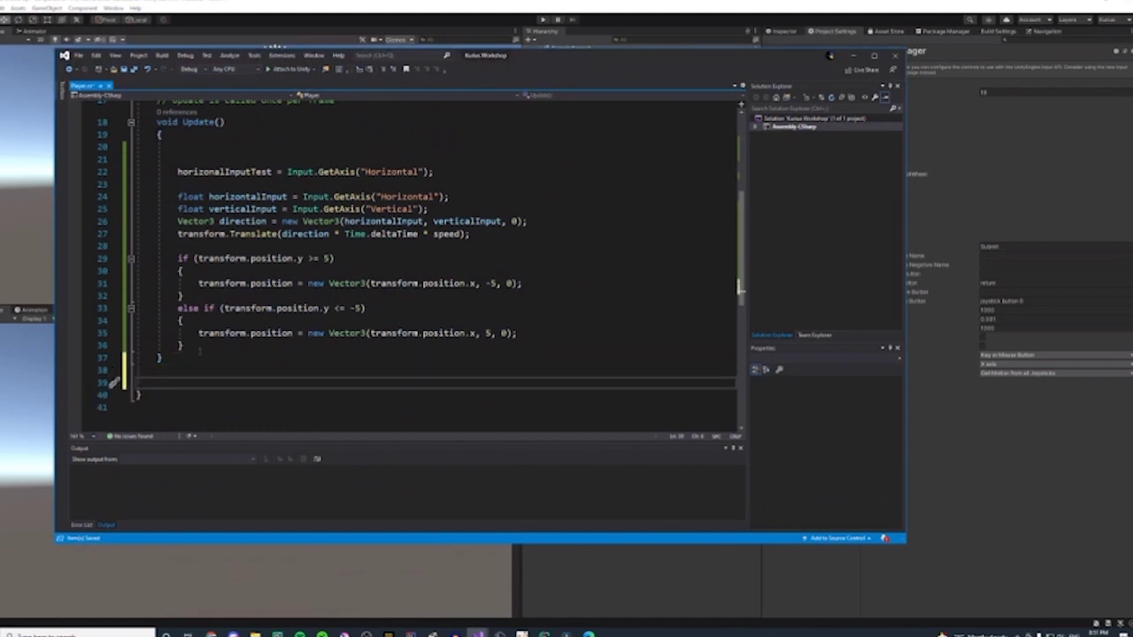
text(voi)
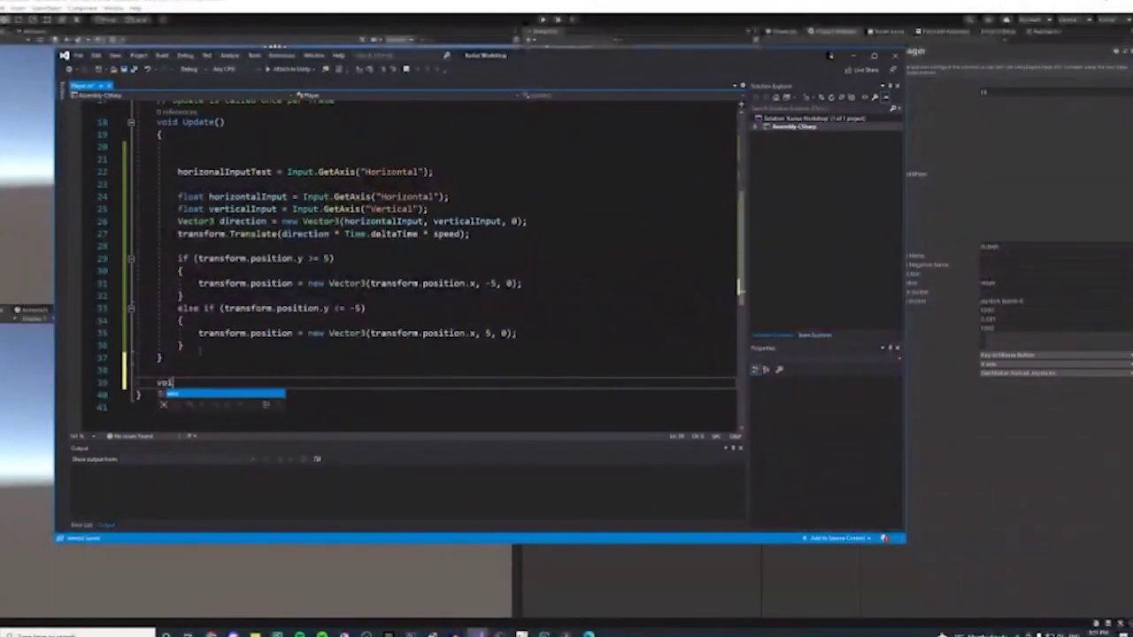
text(d Pl)
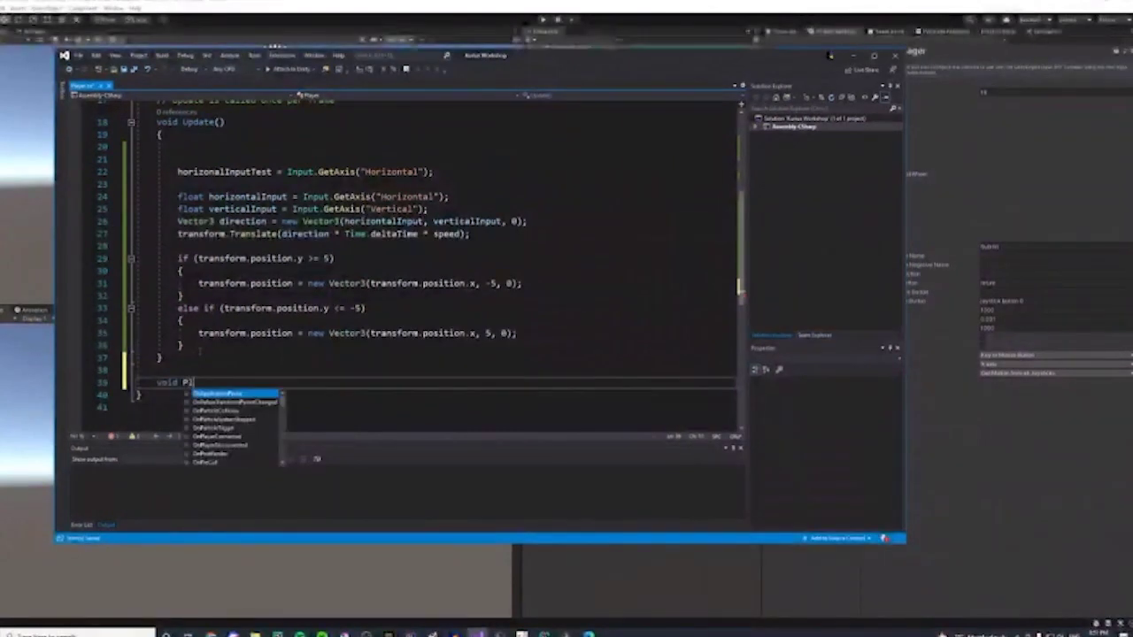
text(ayerMovement)
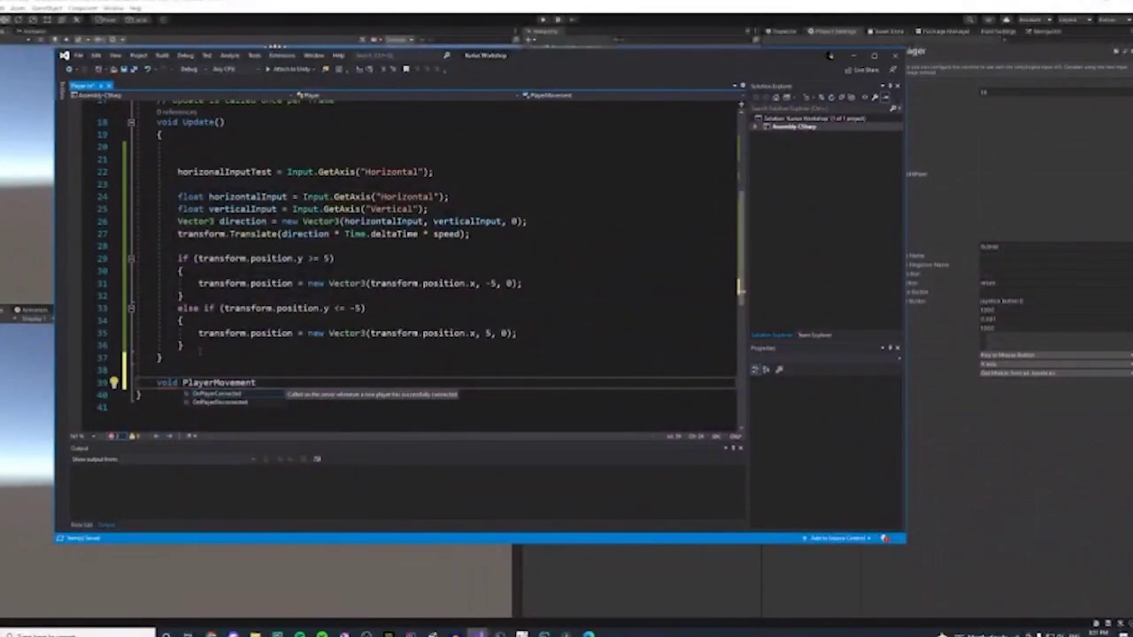
text(())
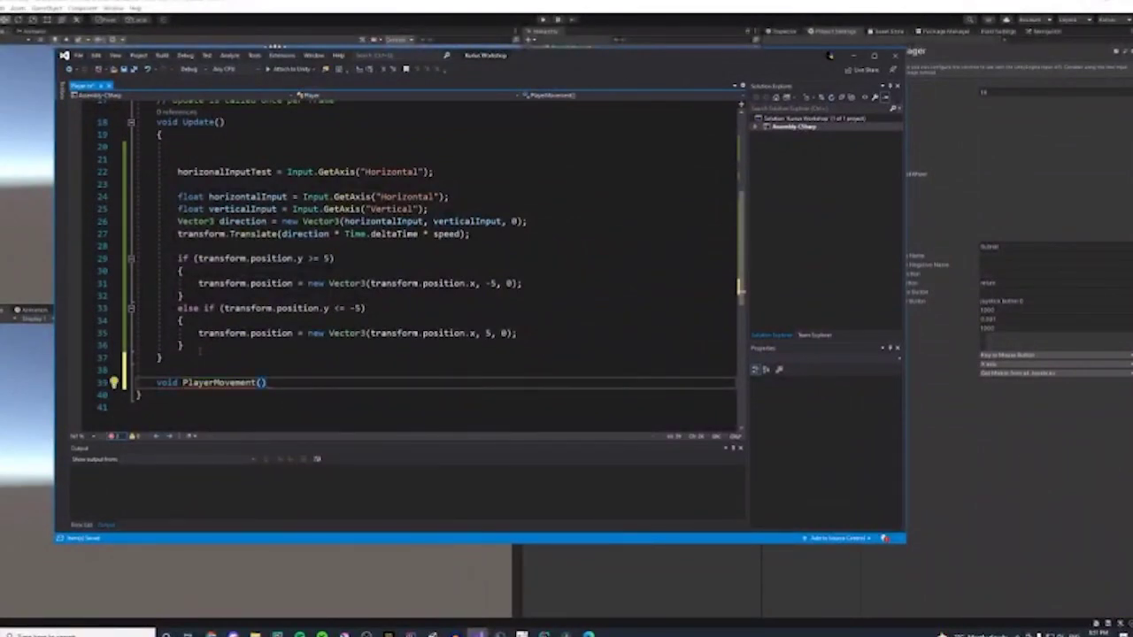
text( {)
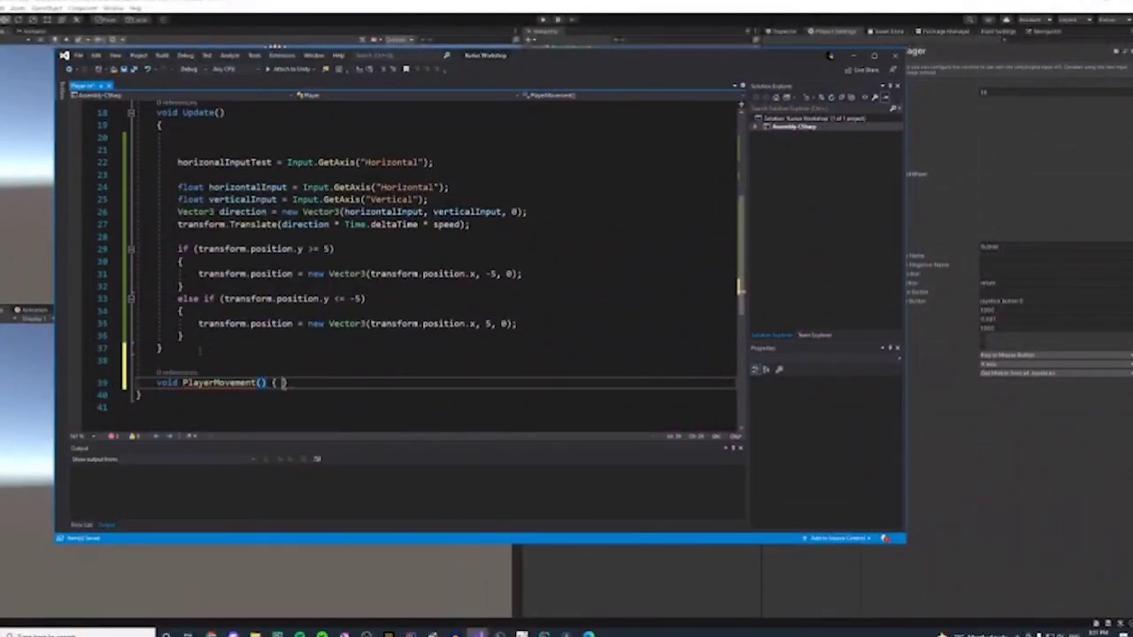
key(Return)
- Copy all the input, movement and position-limit code from Update() into the body of PlayerMovement()
scroll(201, 309, down, 3)
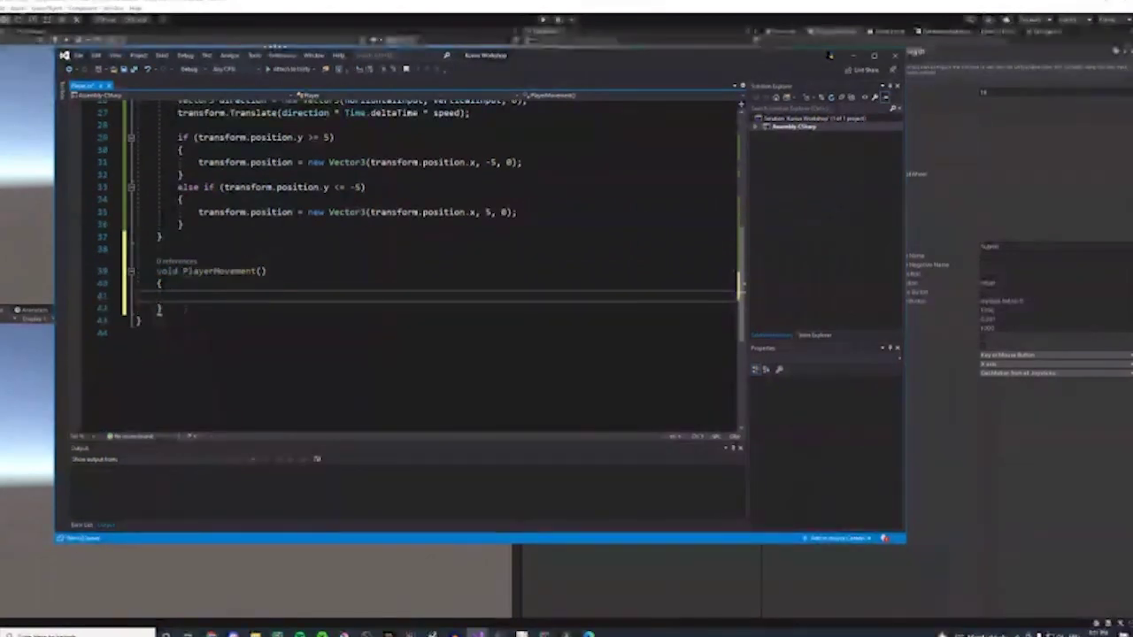
scroll(202, 310, up, 3)
drag(208, 339, 177, 162)
key(ctrl+c)
click(177, 407)
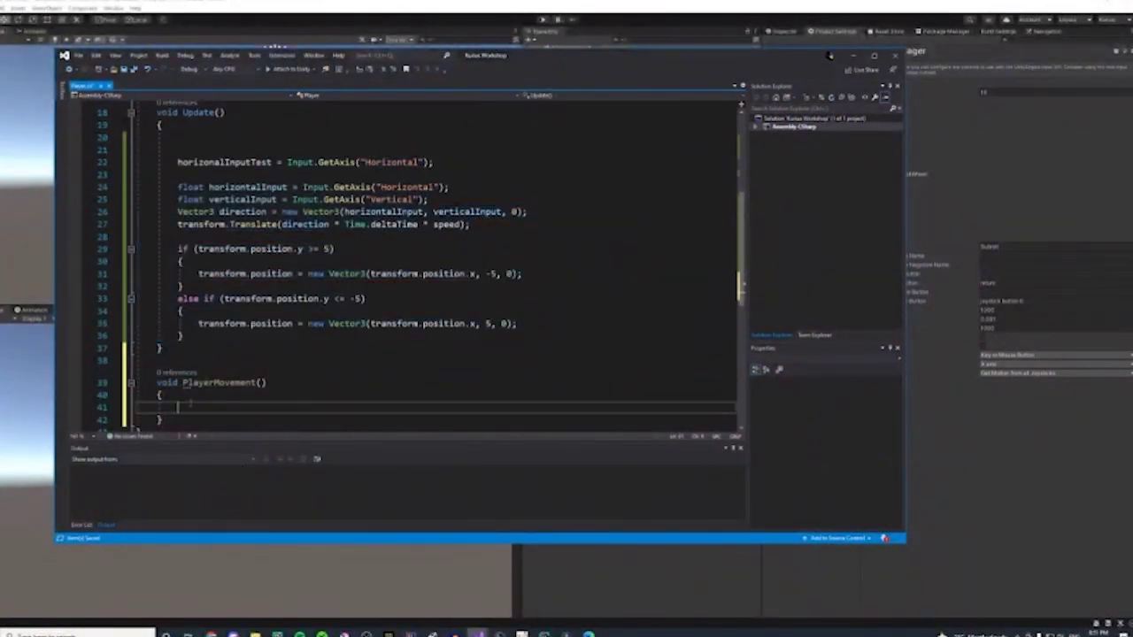
key(ctrl+v)
- Delete the original input, movement and position-limit code from Update() along with the leftover blank lines
scroll(226, 304, up, 2)
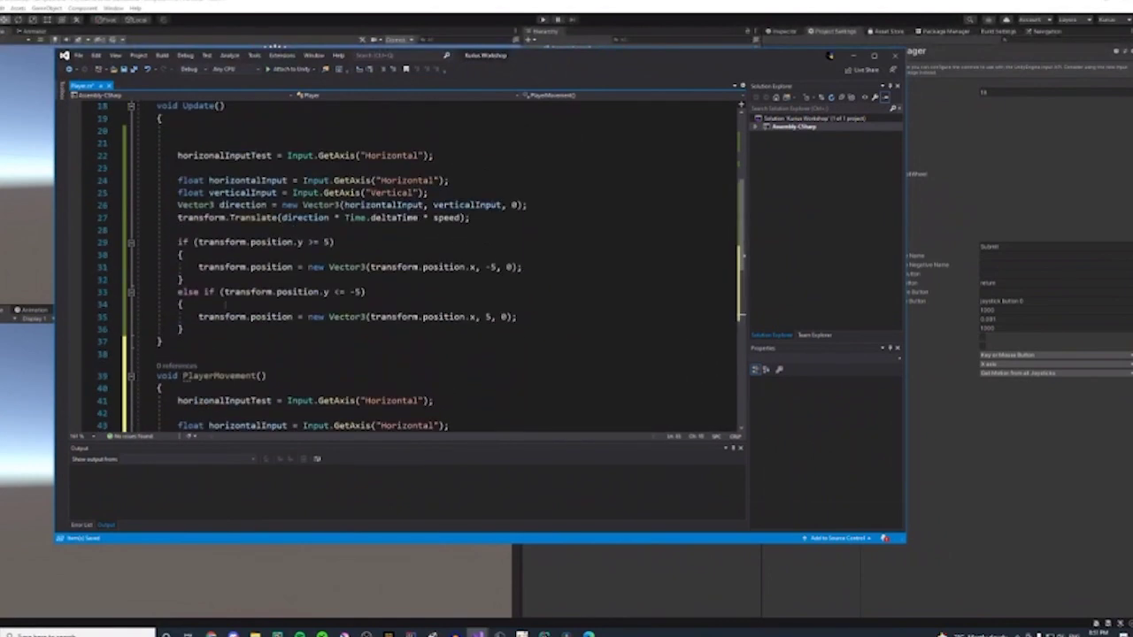
drag(469, 330, 177, 155)
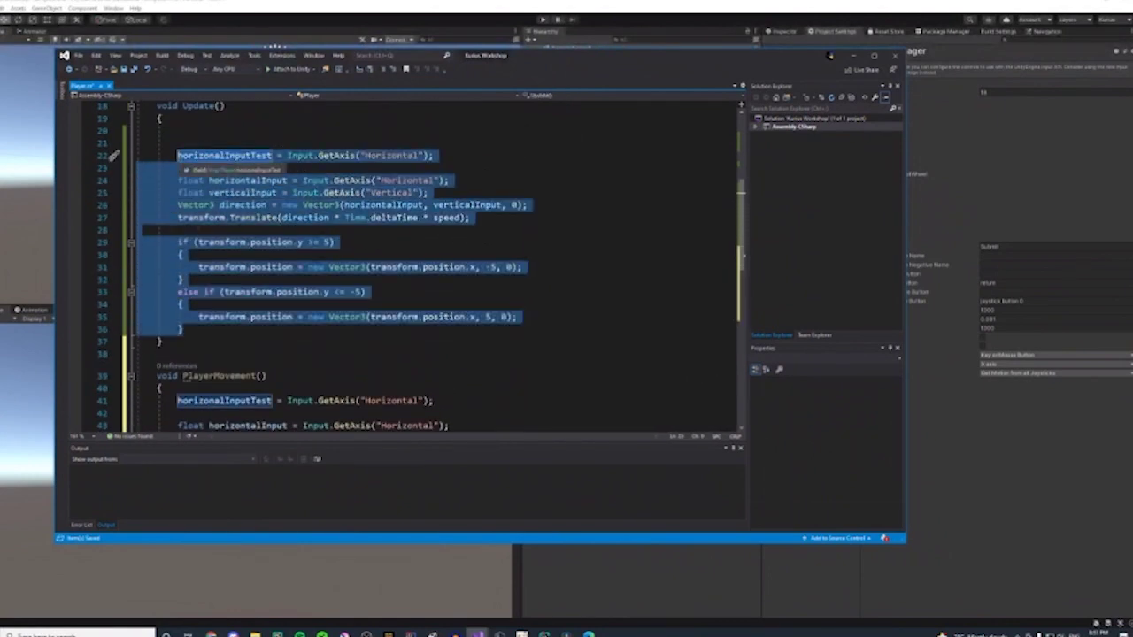
key(Delete)
scroll(279, 179, up, 3)
key(BackSpace)
key(BackSpace)
key(BackSpace)
key(BackSpace)
key(BackSpace)
key(BackSpace)
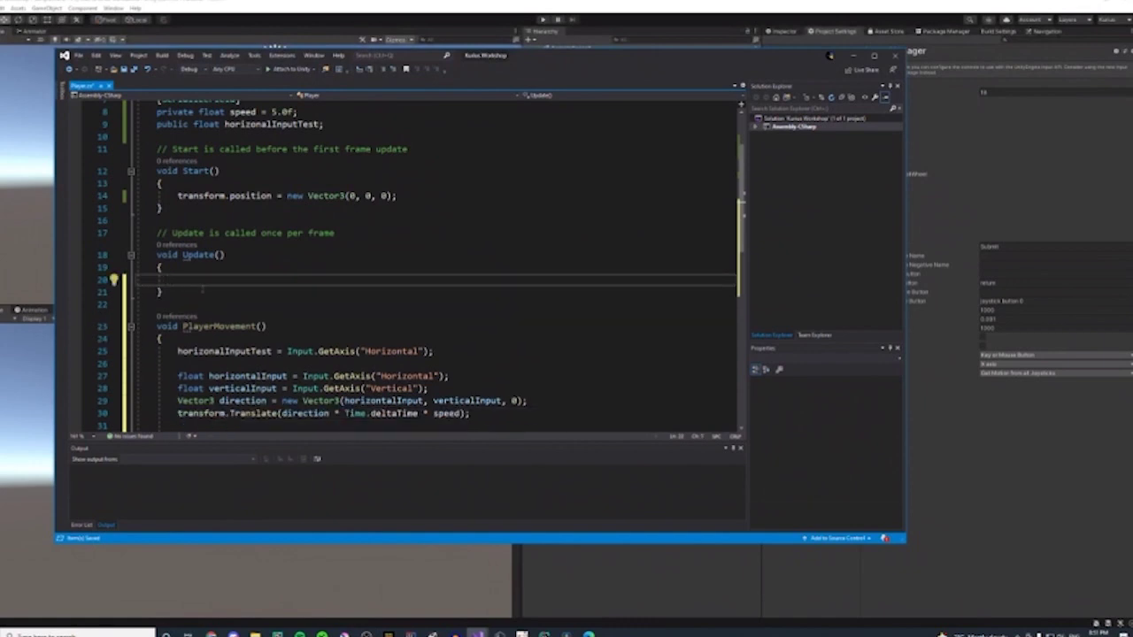
key(BackSpace)
key(BackSpace)
key(Tab)
key(BackSpace)
key(BackSpace)
key(BackSpace)
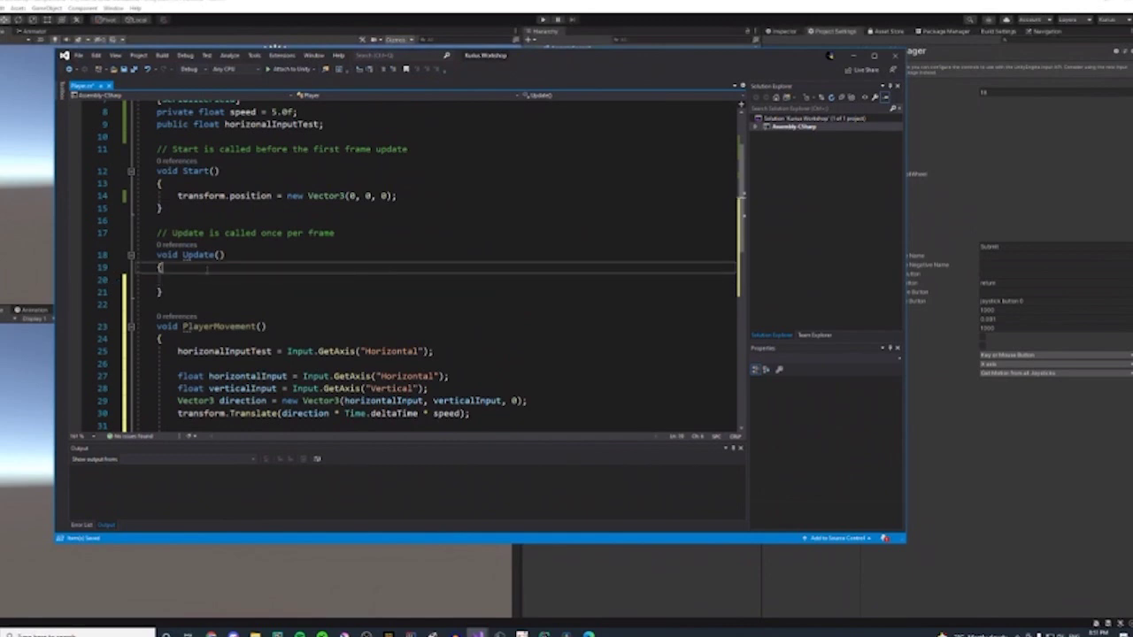
- Call PlayerMovement(); inside Update() and save the script
key(Return)
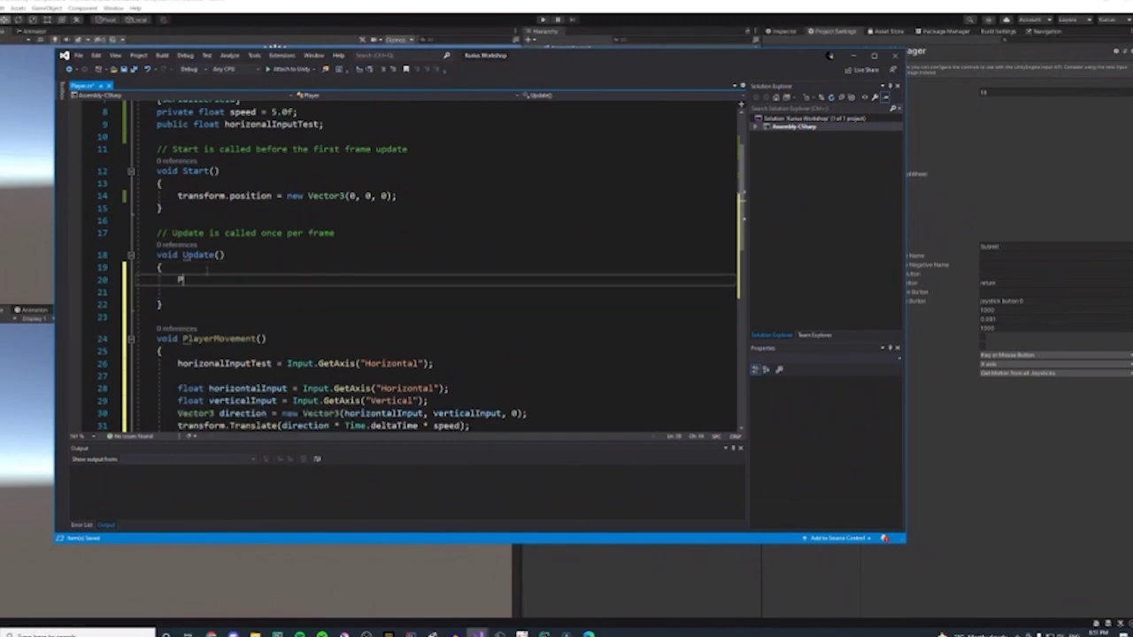
text(Player)
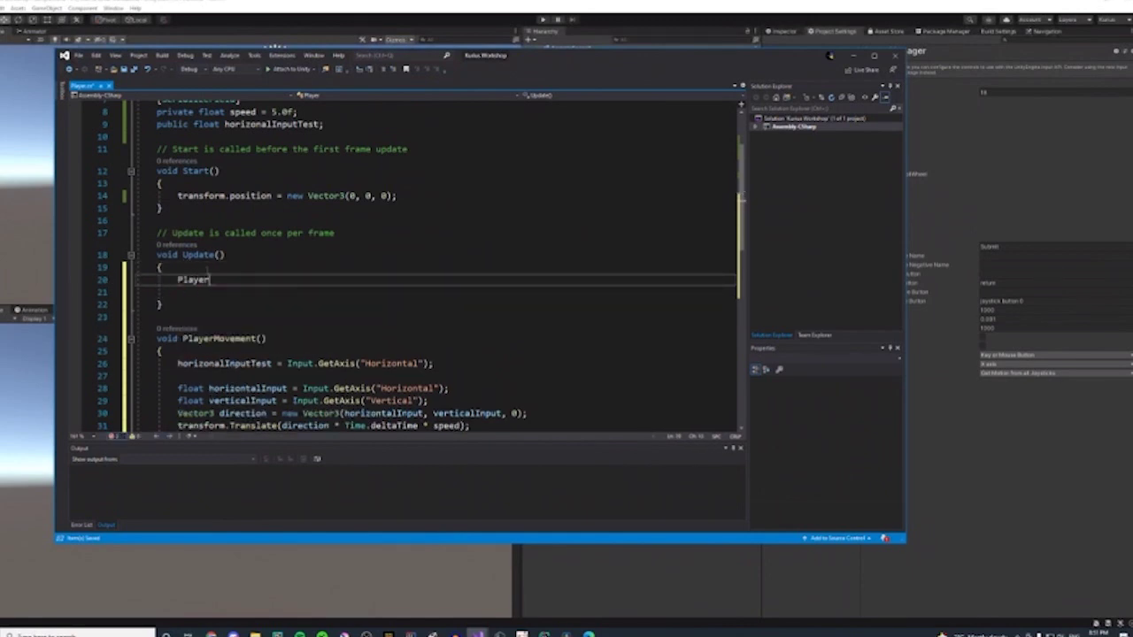
text(Movement();)
click(163, 293)
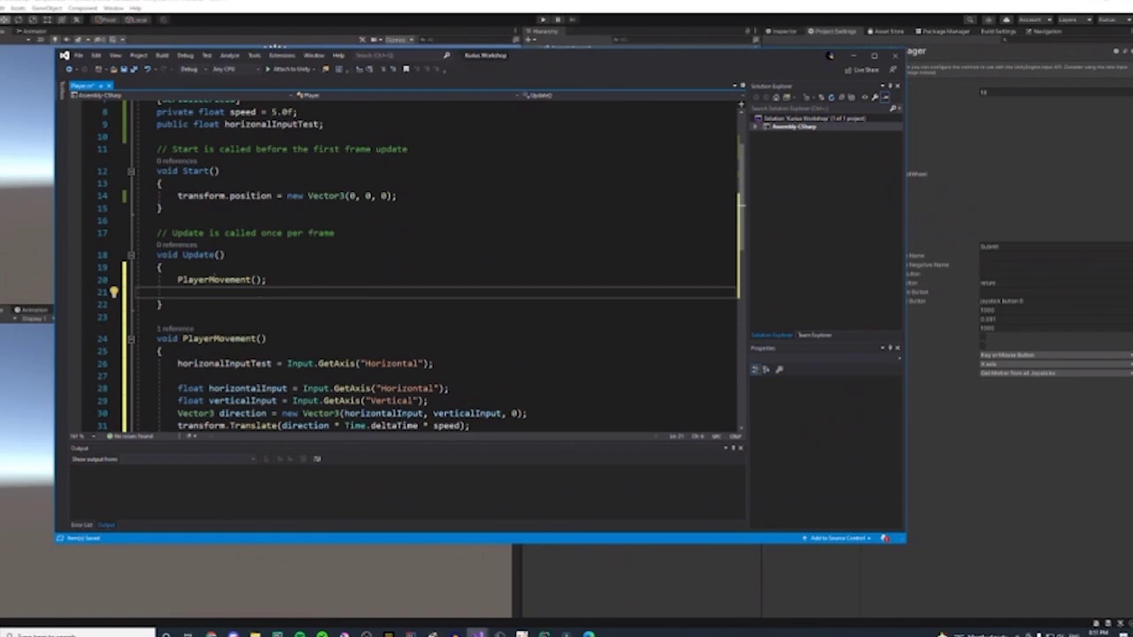
scroll(209, 290, down, 1)
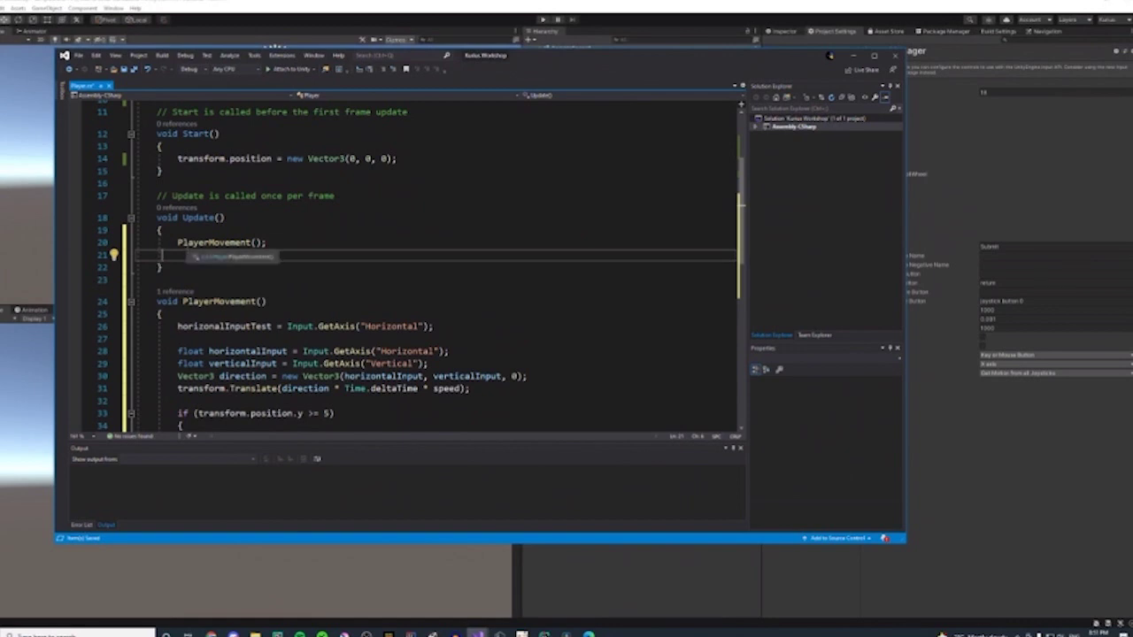
scroll(216, 263, down, 5)
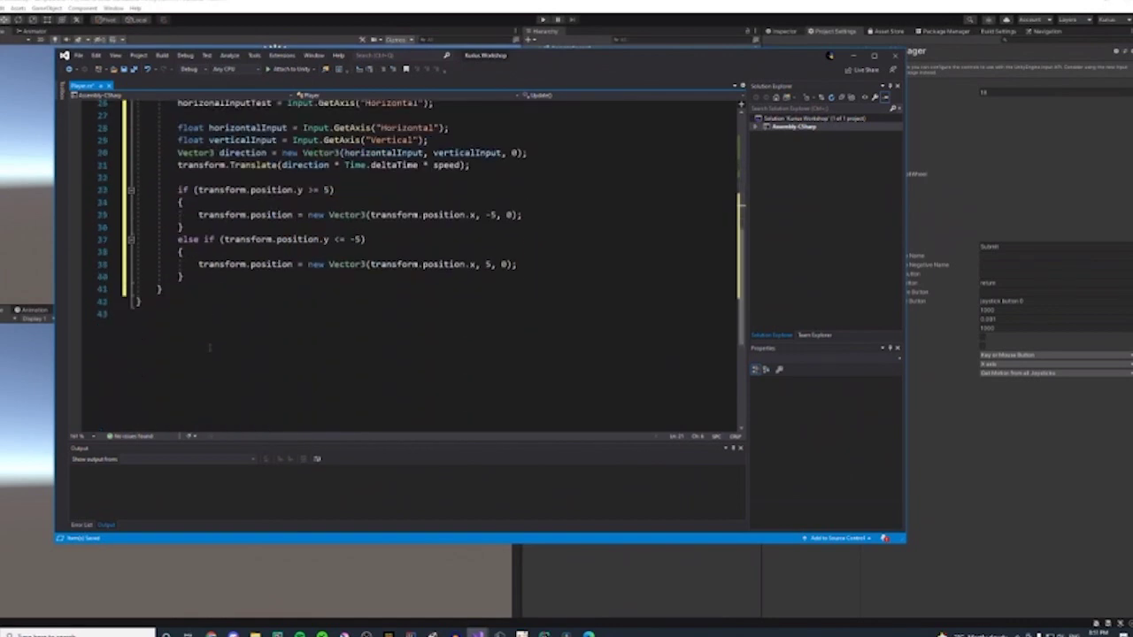
key(Tab)
key(Return)
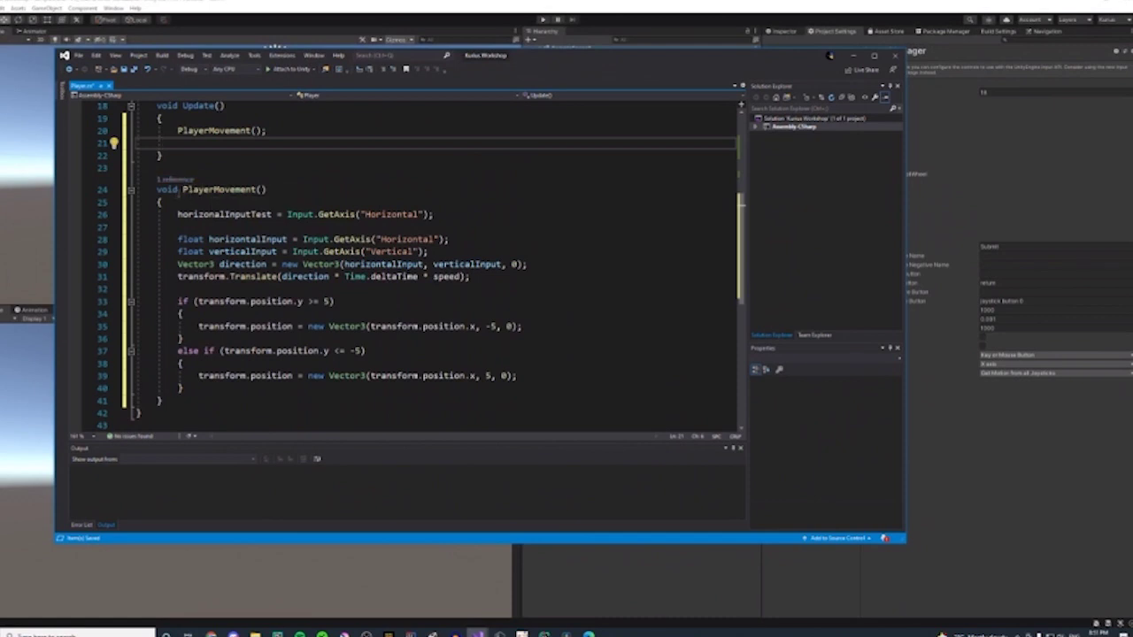
click(125, 70)
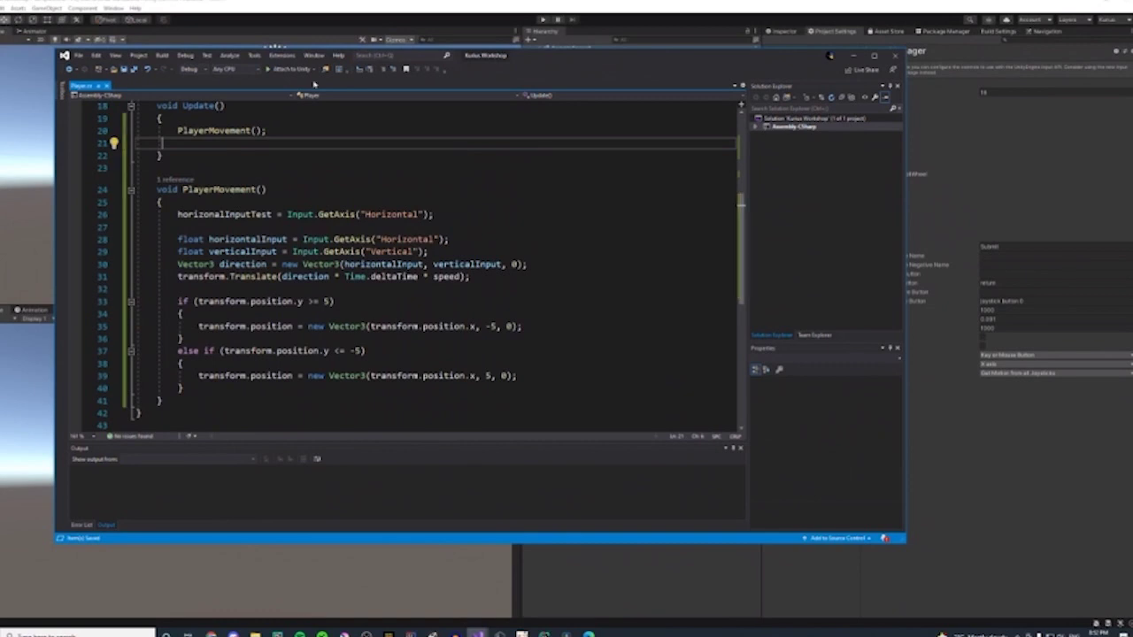
- Run the scene in Unity to test the player's movement in all directions, and stop play mode
scroll(274, 225, up, 2)
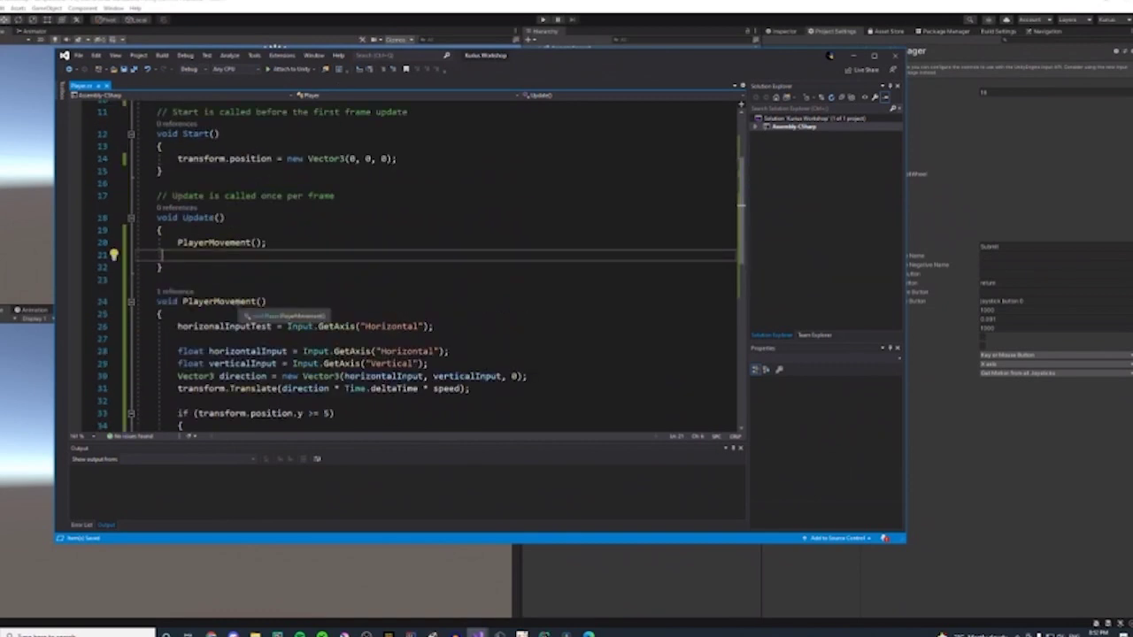
scroll(398, 354, down, 2)
click(542, 18)
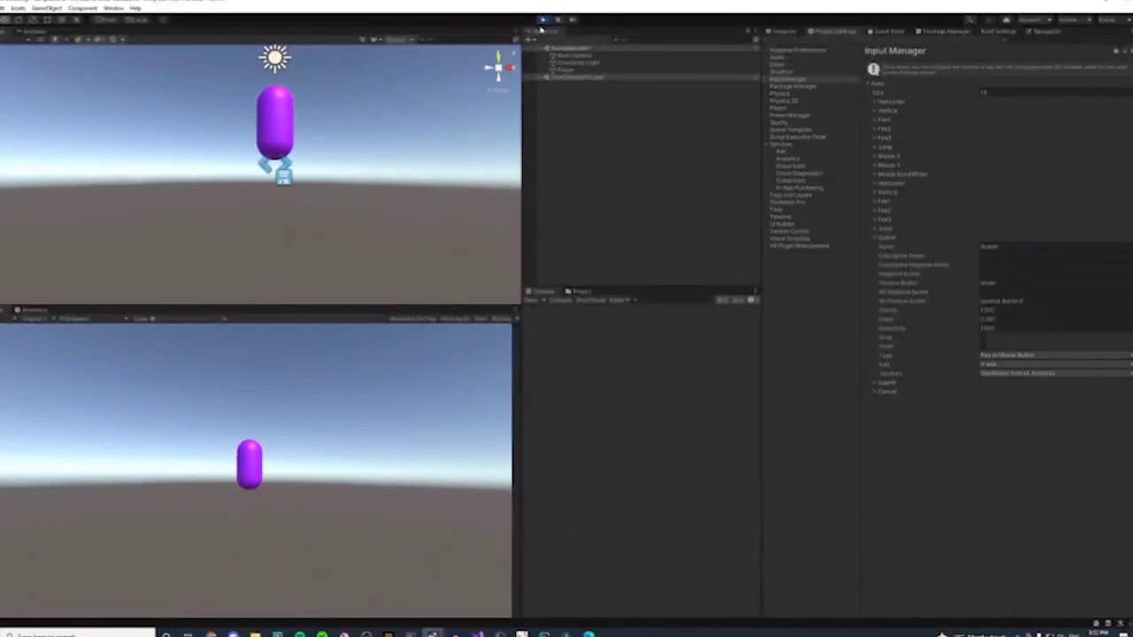
key(d)
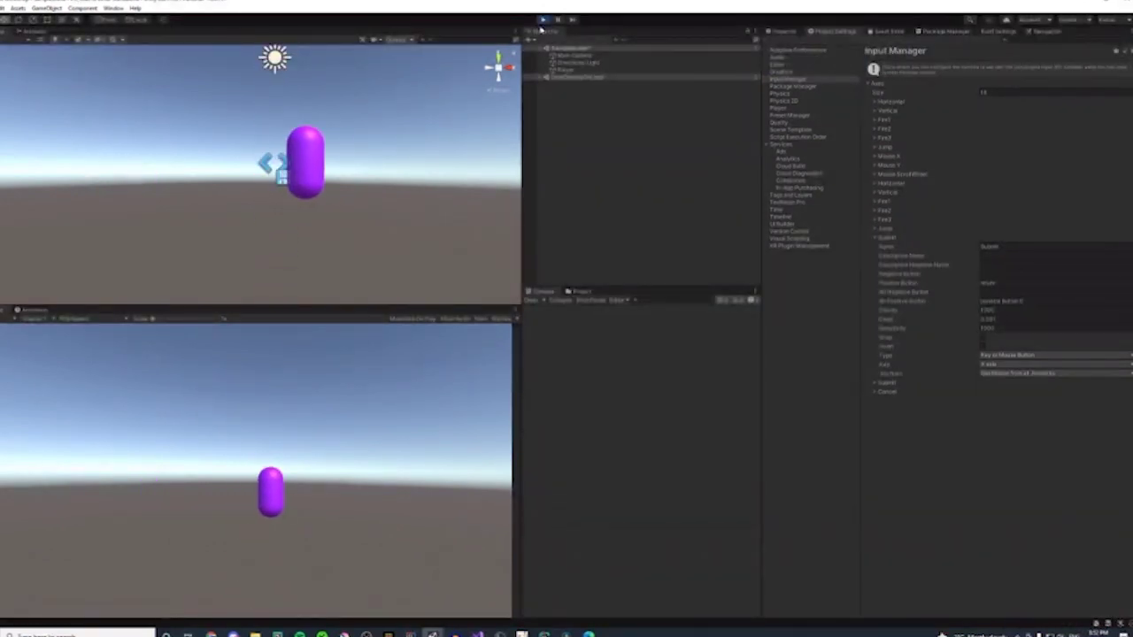
key(a)
key(a)
key(d)
key(space)
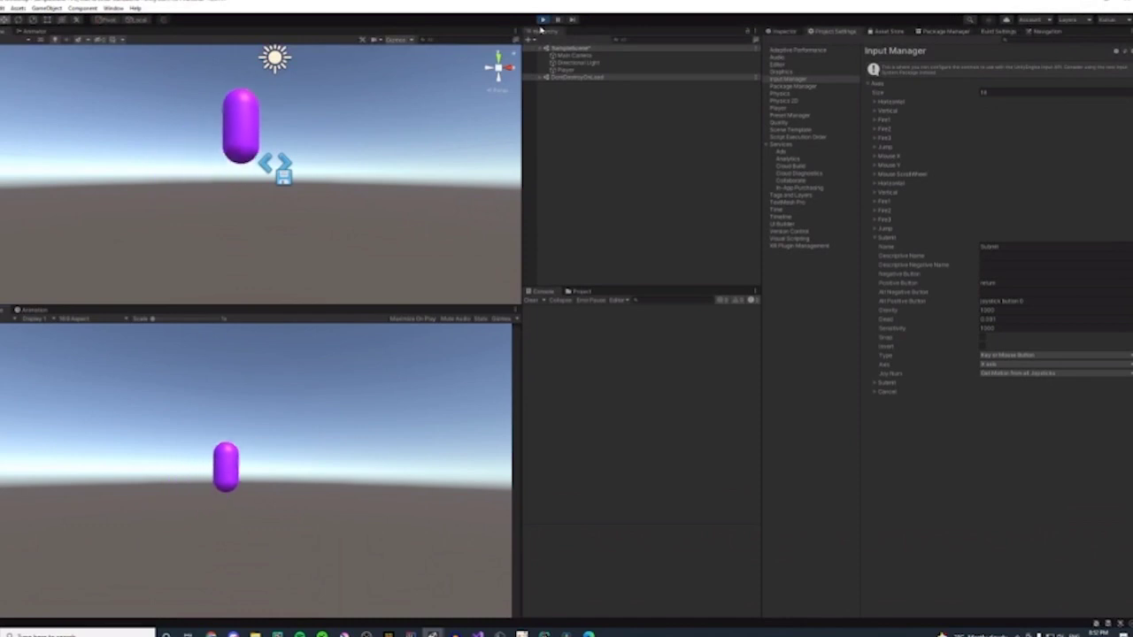
key(a)
key(w)
key(s)
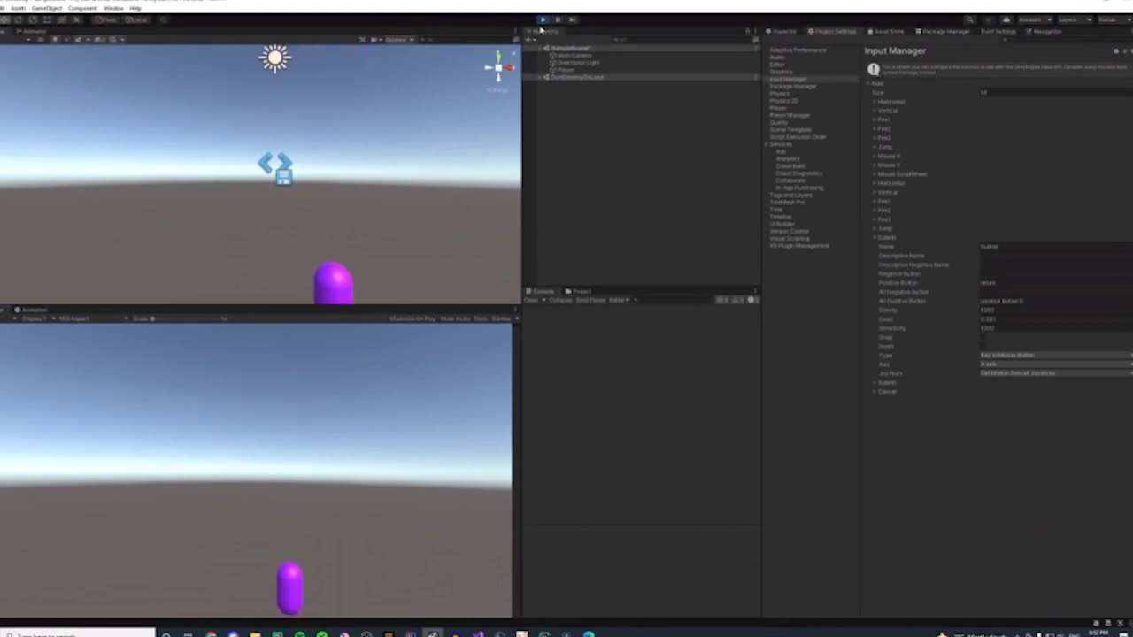
key(a)
key(space)
key(d)
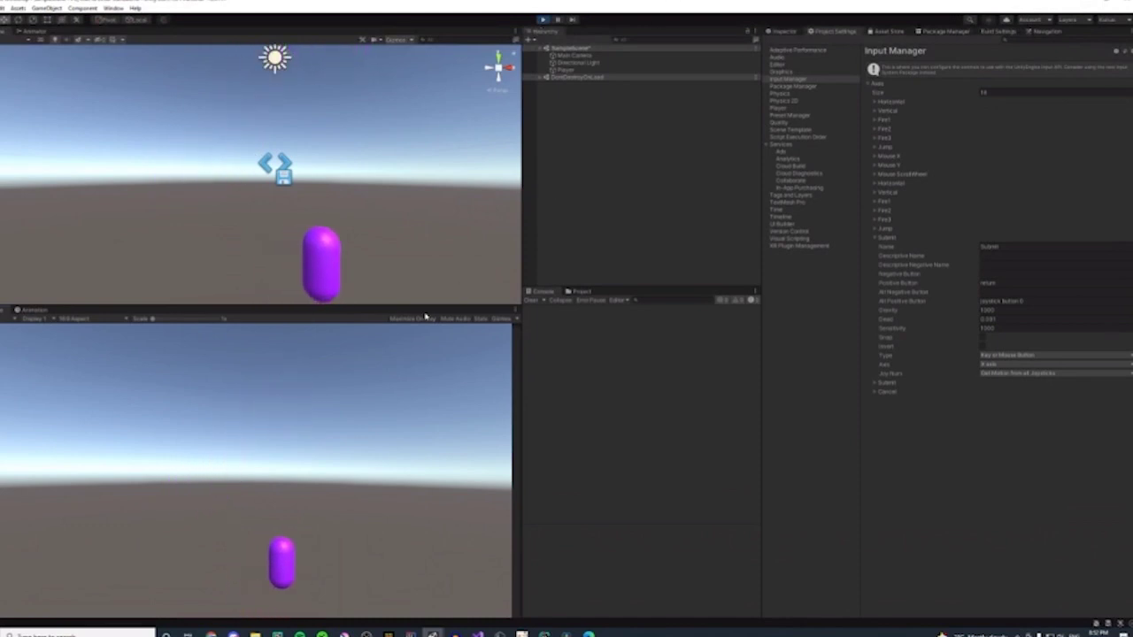
click(540, 18)
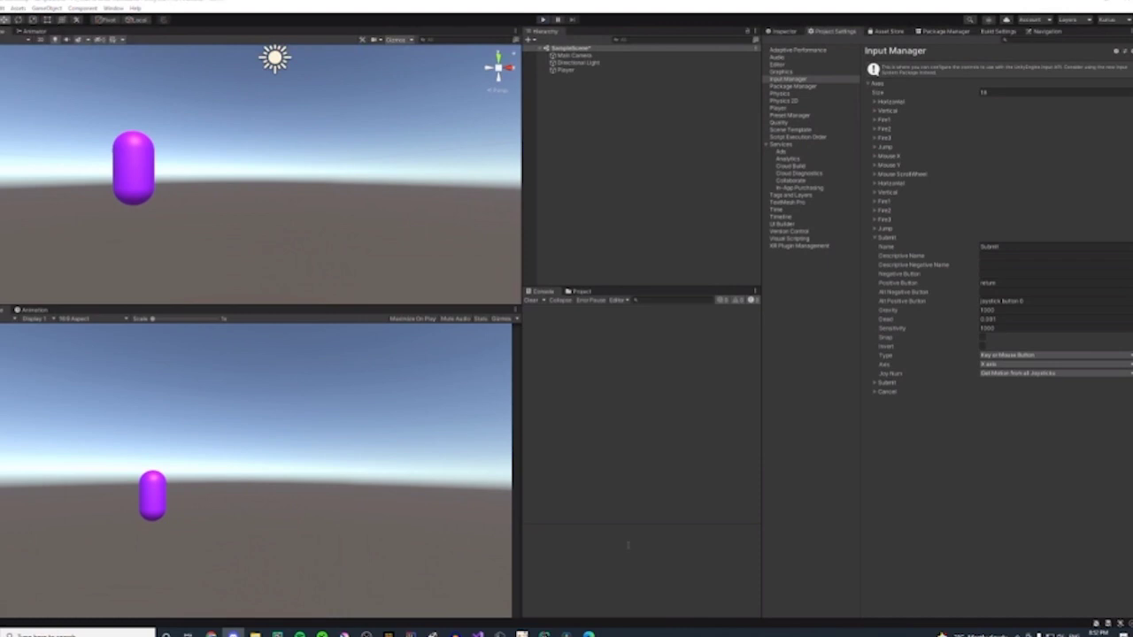
- Add a 3D Cube object to SampleScene and bring up the project's asset list
mouse_move(488, 627)
right_click(573, 85)
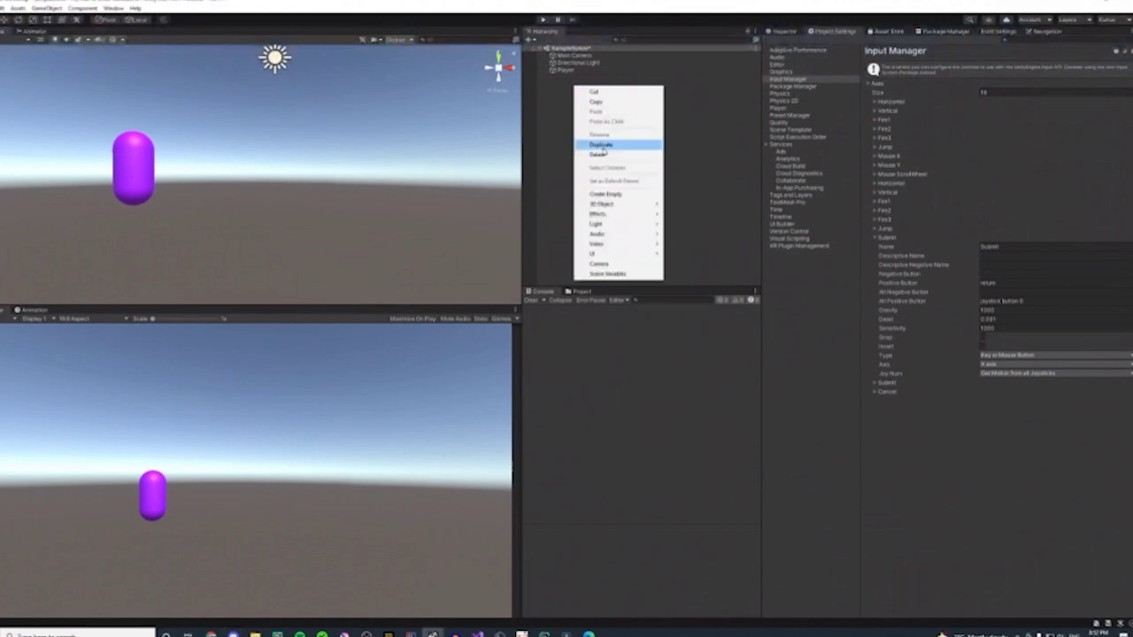
mouse_move(616, 203)
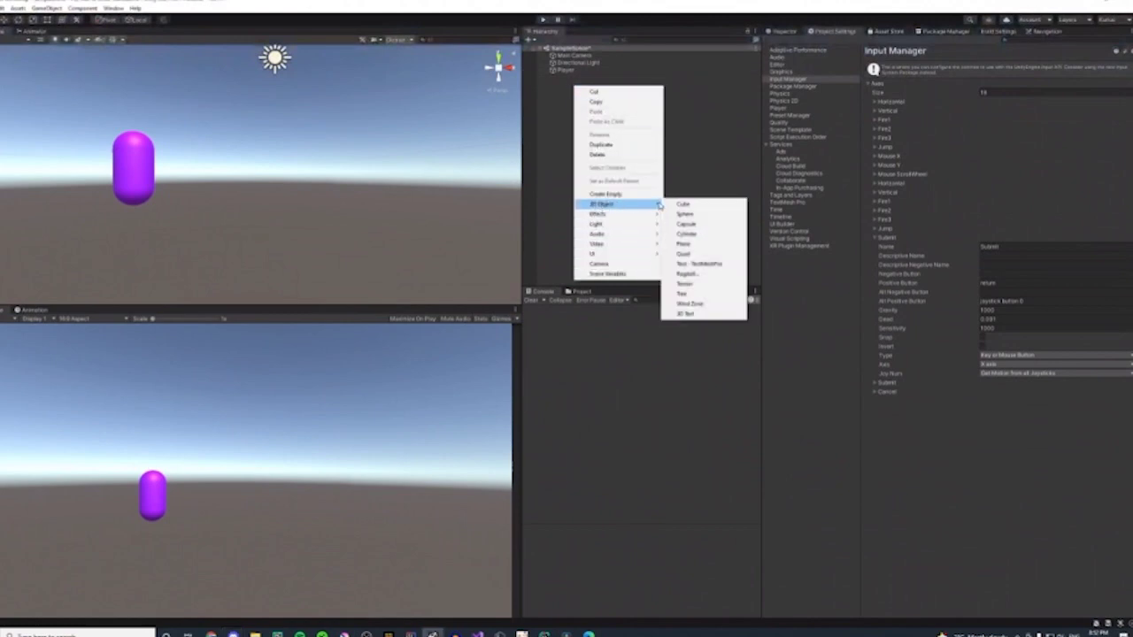
click(683, 203)
click(581, 291)
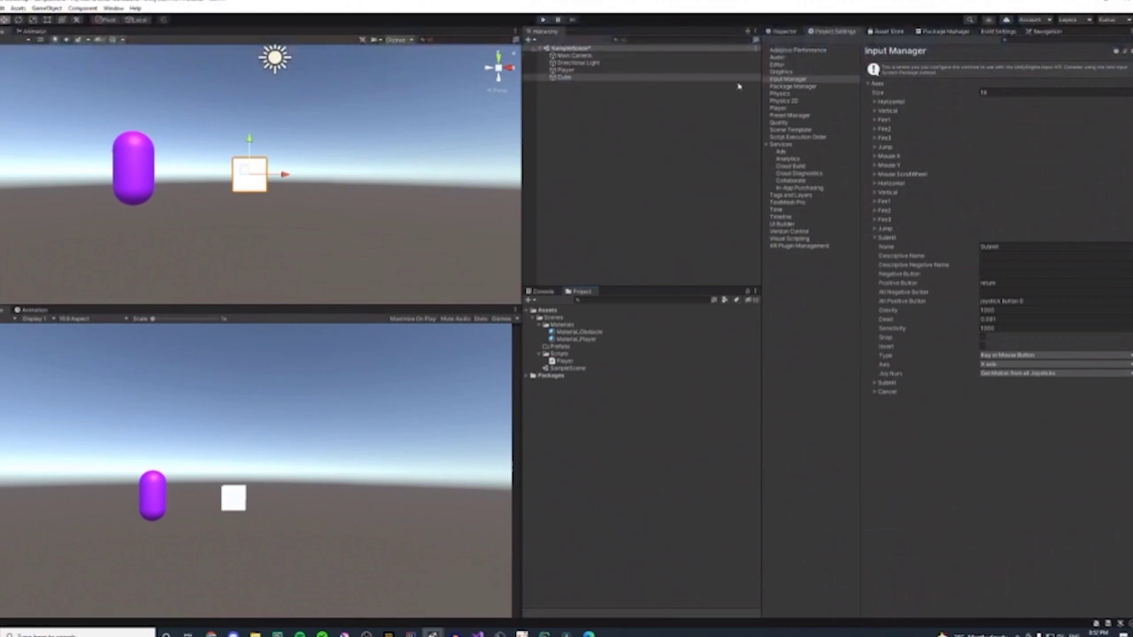
- Try to rename the new cube object to Obstacle
click(673, 70)
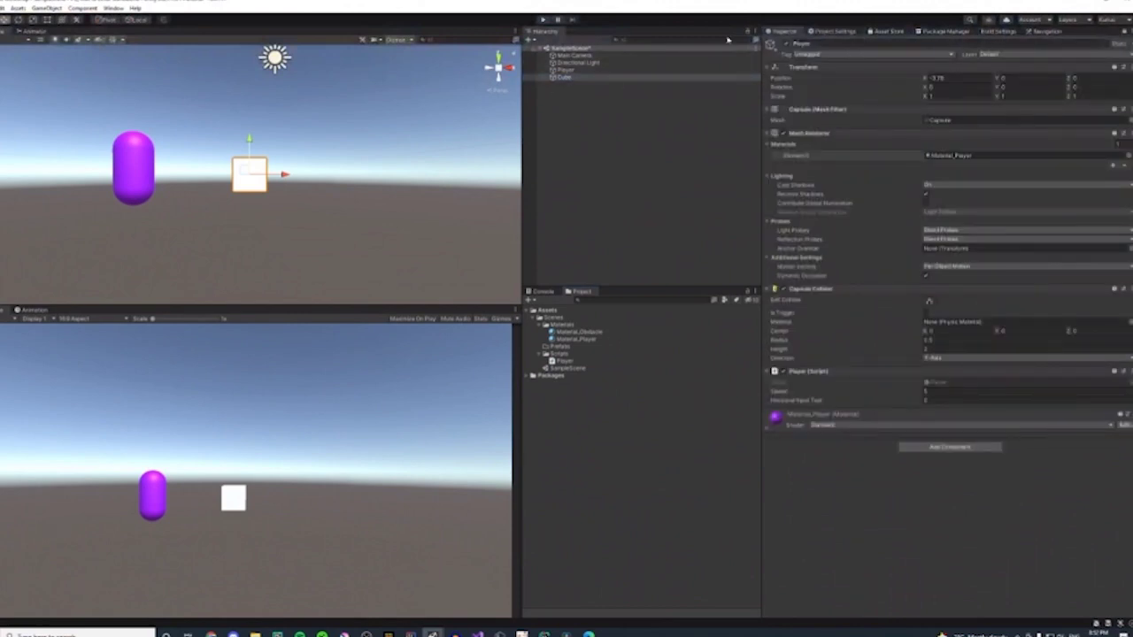
click(811, 46)
text(Obstacle)
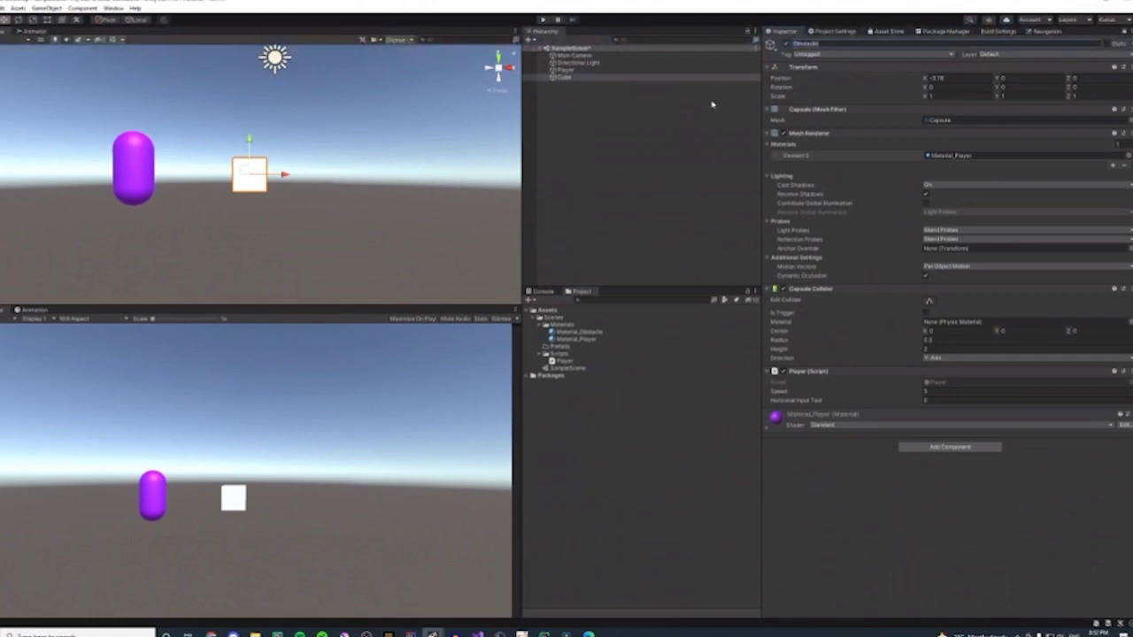
key(Return)
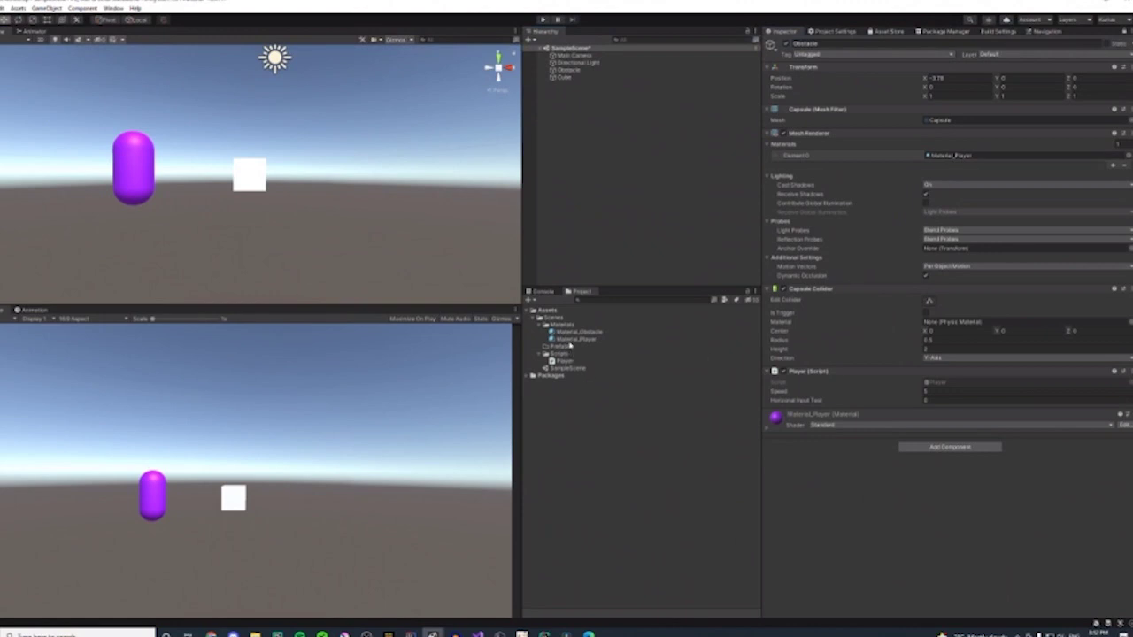
- Apply Material_Obstacle to the cube and turn the cube into a prefab in the Prefabs folder
drag(258, 205, 249, 178)
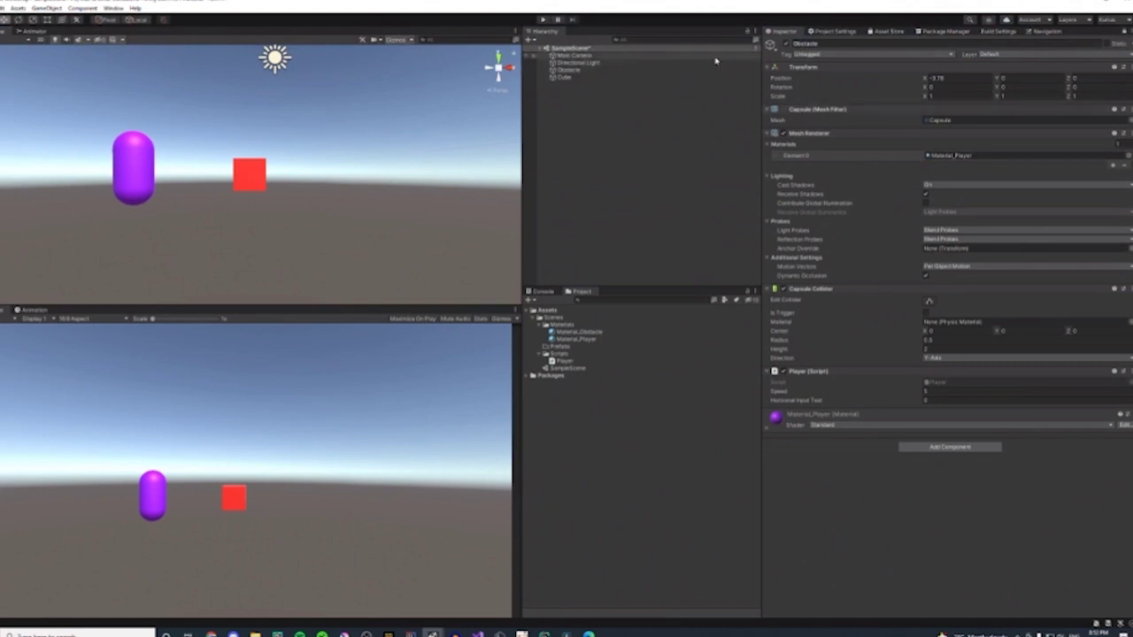
click(567, 78)
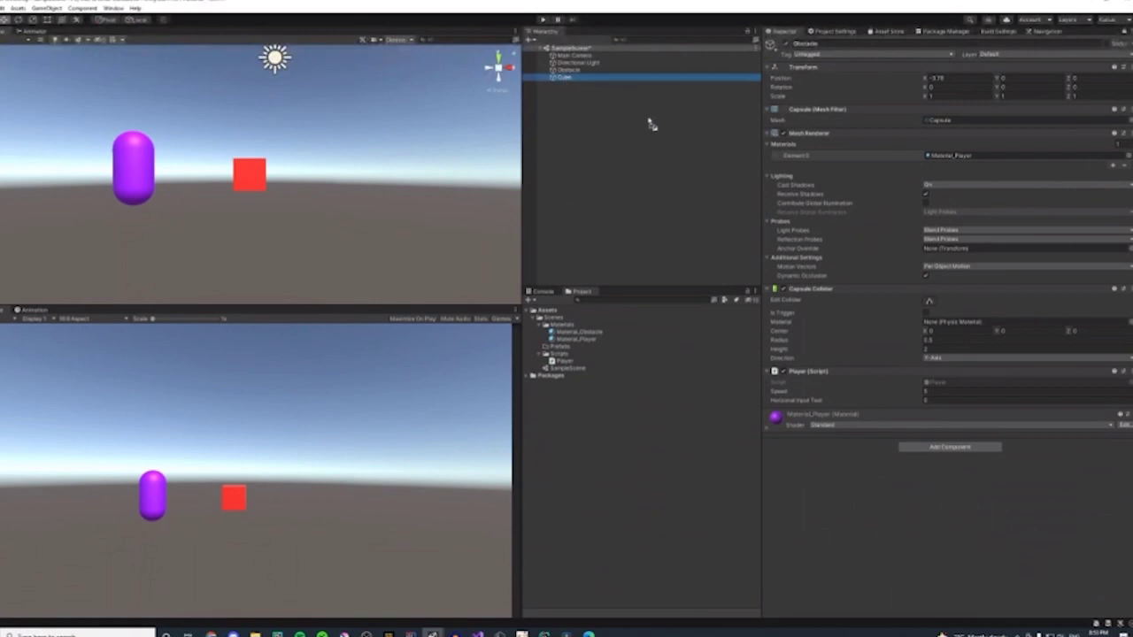
drag(580, 80, 561, 355)
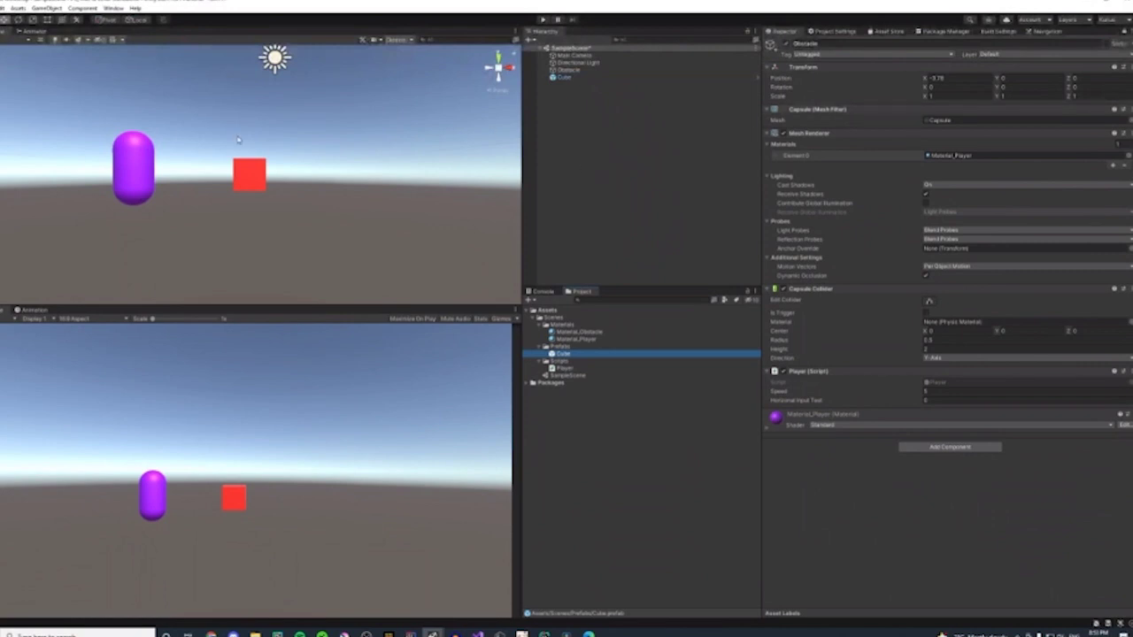
- Try to widen the red cube with an X scale of 2, and restore the X scale to 1
click(250, 172)
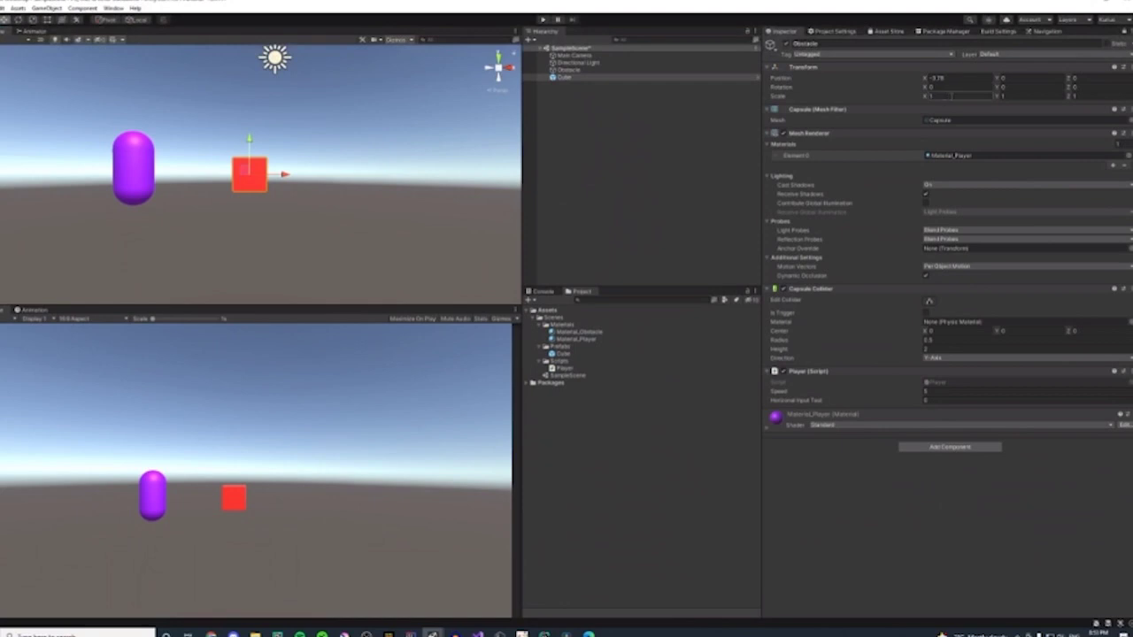
click(956, 96)
text(2)
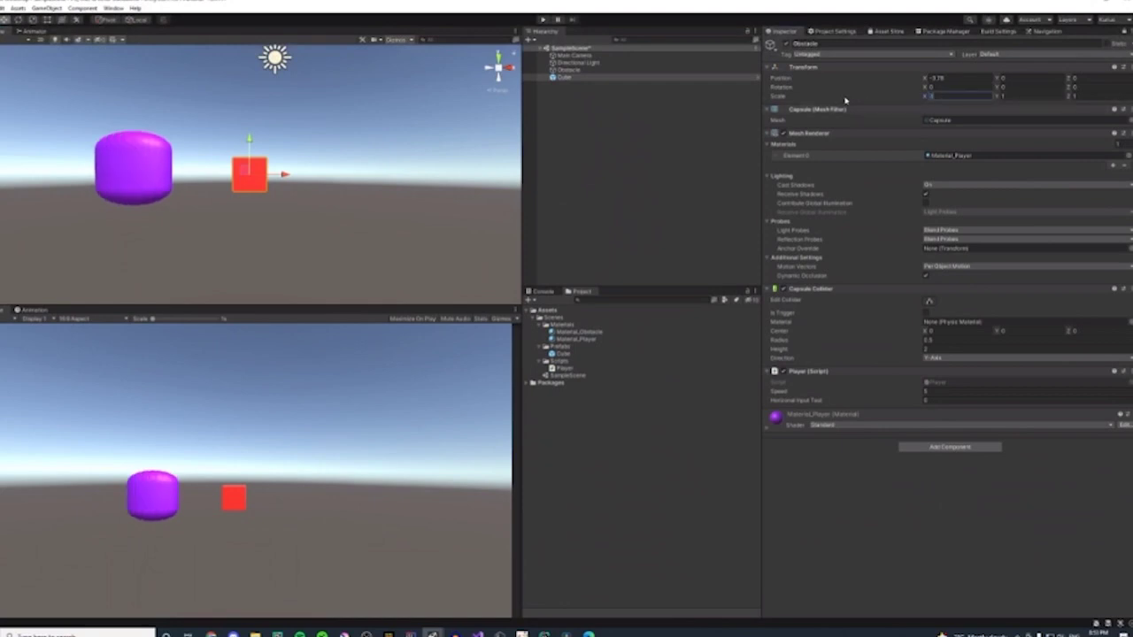
key(BackSpace)
text(1)
click(267, 180)
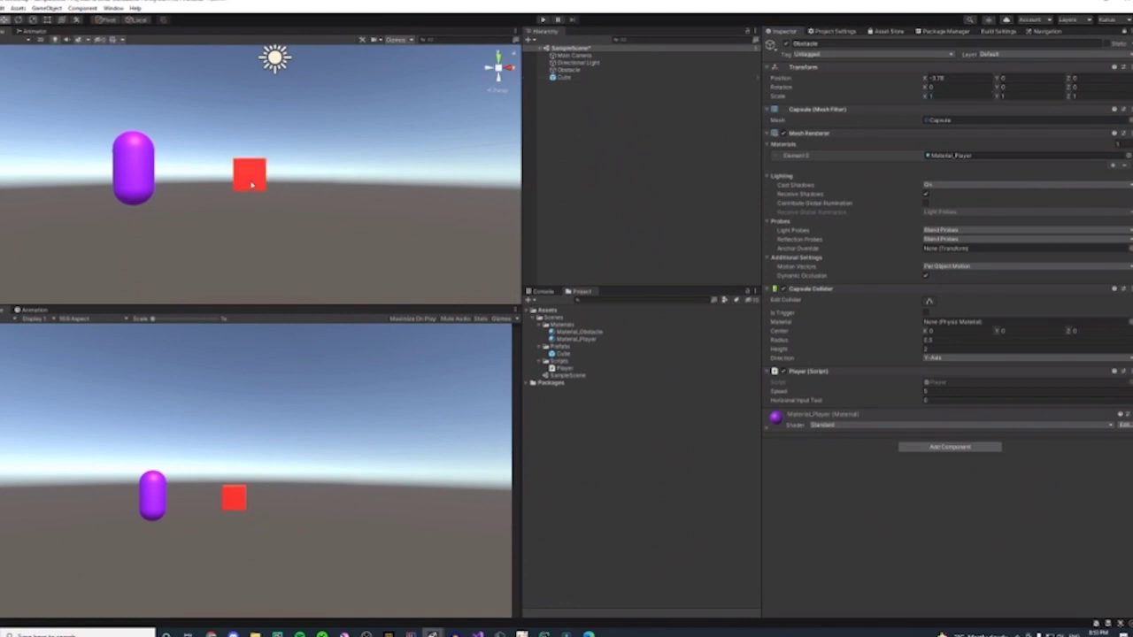
click(253, 184)
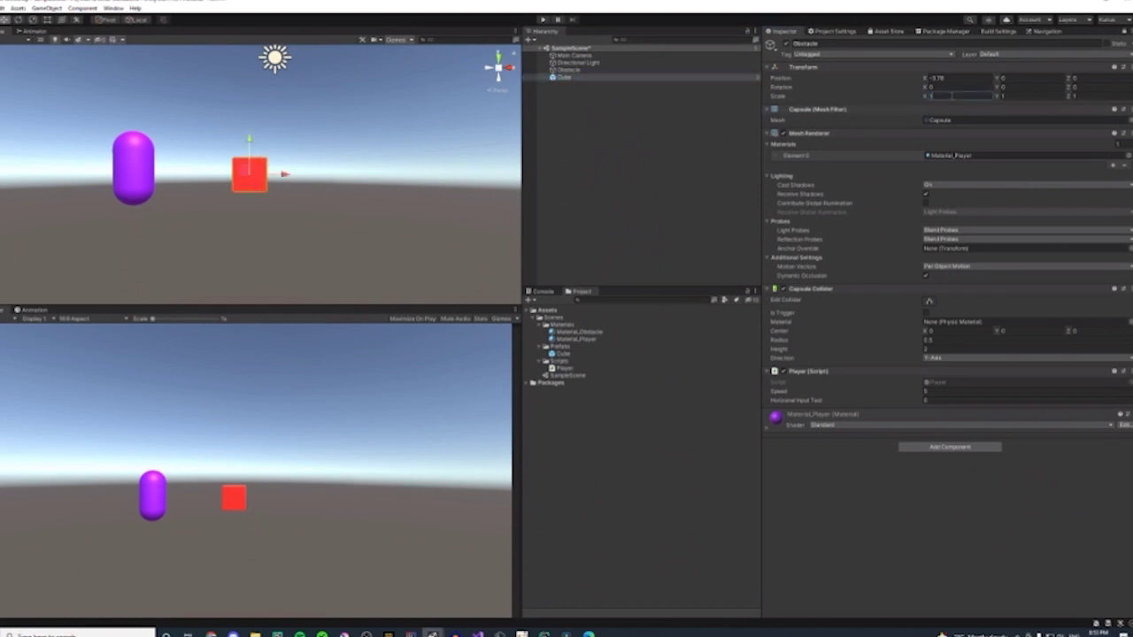
text(2)
key(BackSpace)
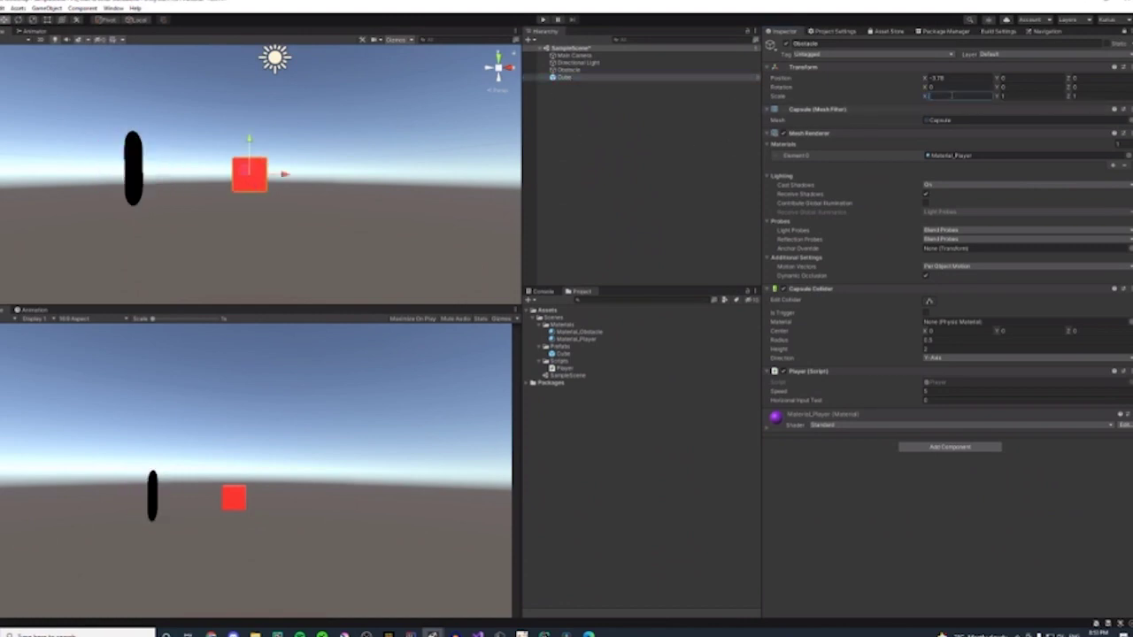
text(1)
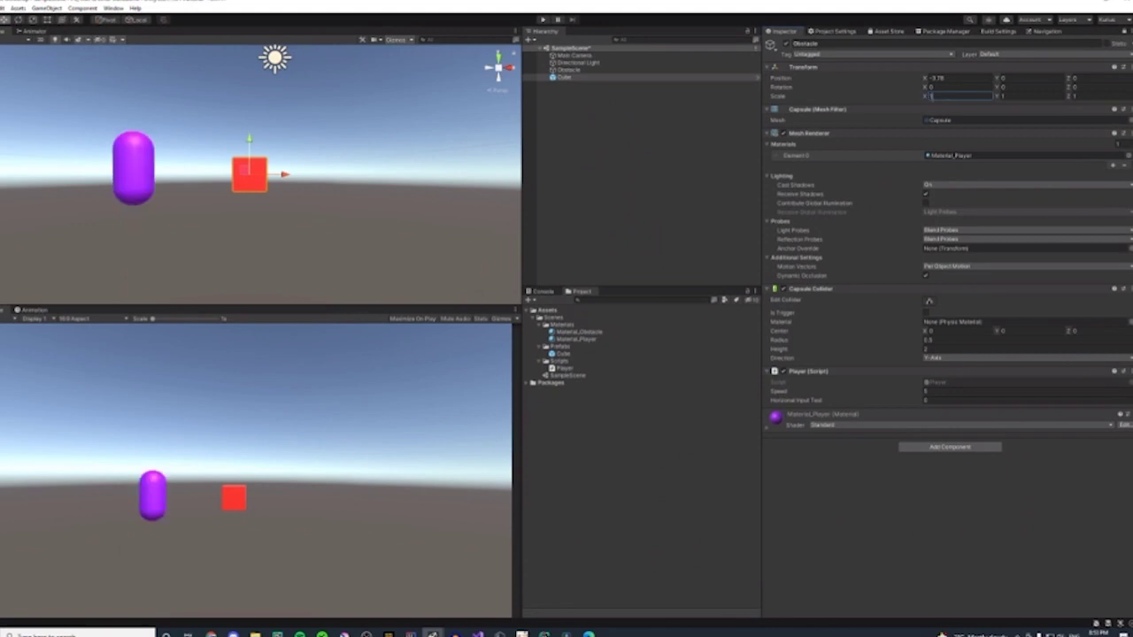
click(215, 197)
click(245, 183)
- Rename the purple capsule object in SampleScene to Player
click(588, 71)
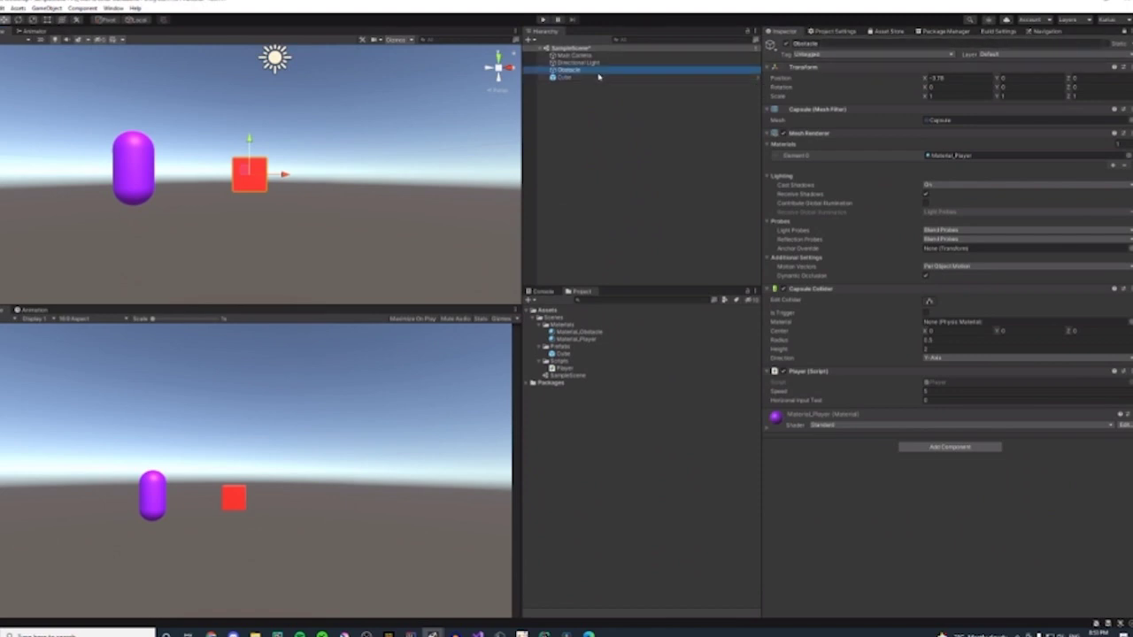
drag(839, 46, 646, 24)
text(Play)
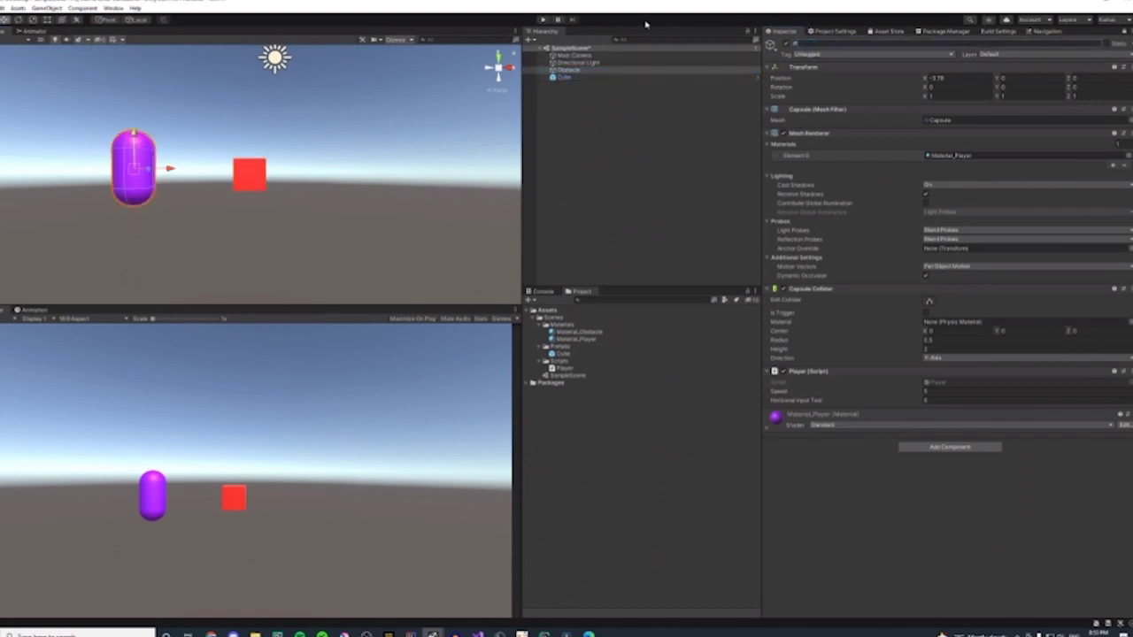
text(er)
click(748, 77)
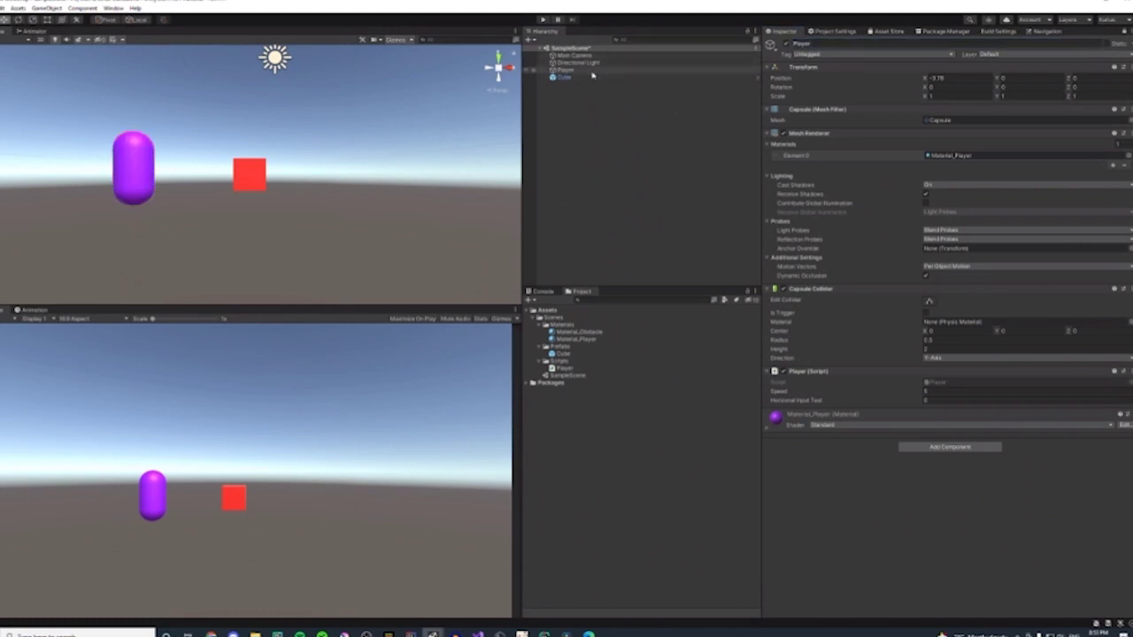
- Try to rename the red cube object to Obstacle
click(814, 54)
click(832, 42)
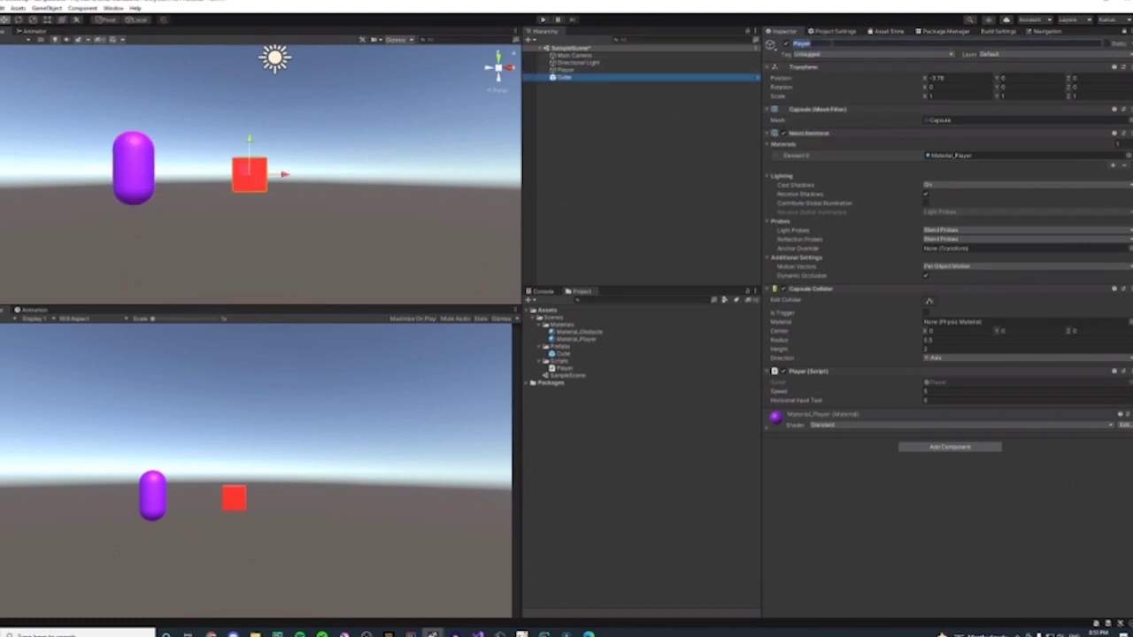
text(Obstacle)
click(592, 106)
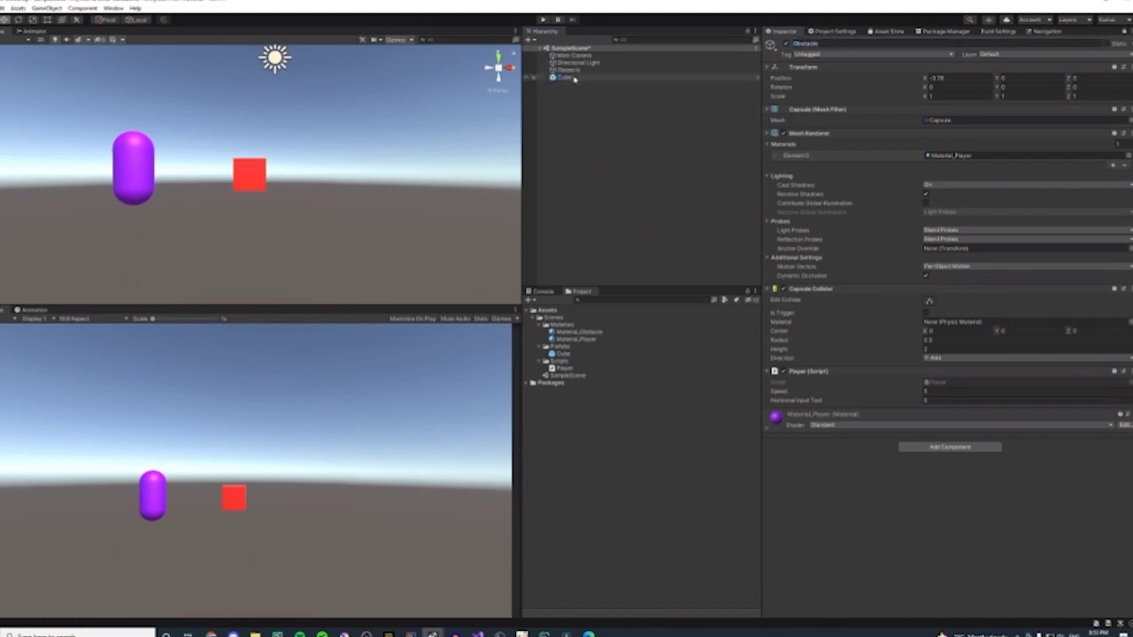
- Restore the purple capsule's name to Player
click(575, 71)
click(805, 43)
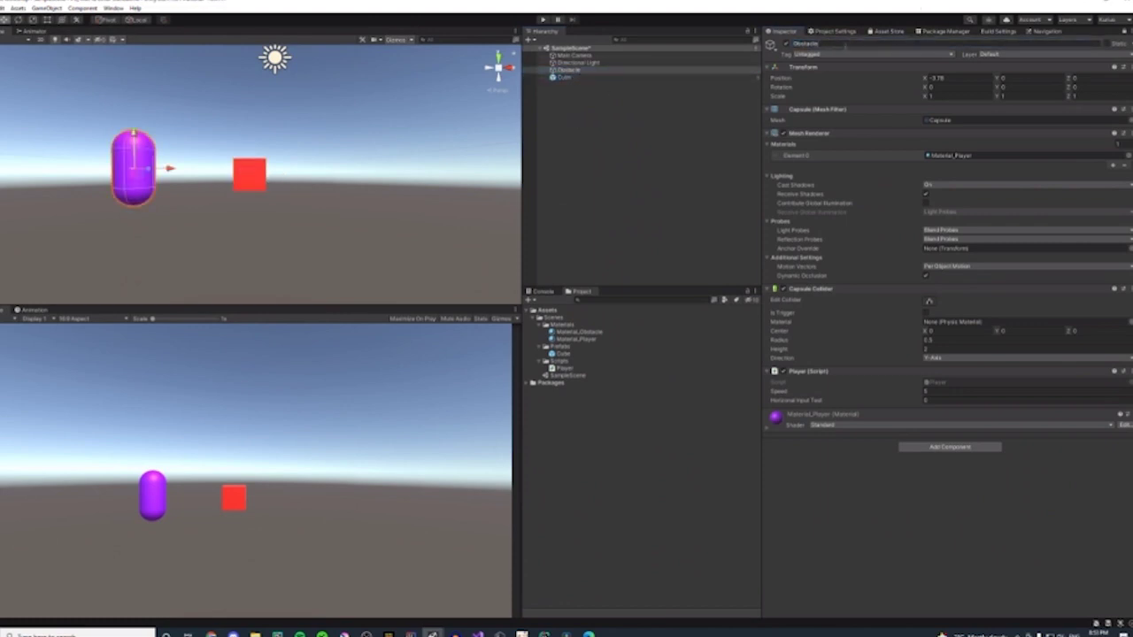
text(Player)
click(691, 94)
- Frame the red cube, inspect the Cube prefab in isolation, and return to SampleScene
click(638, 78)
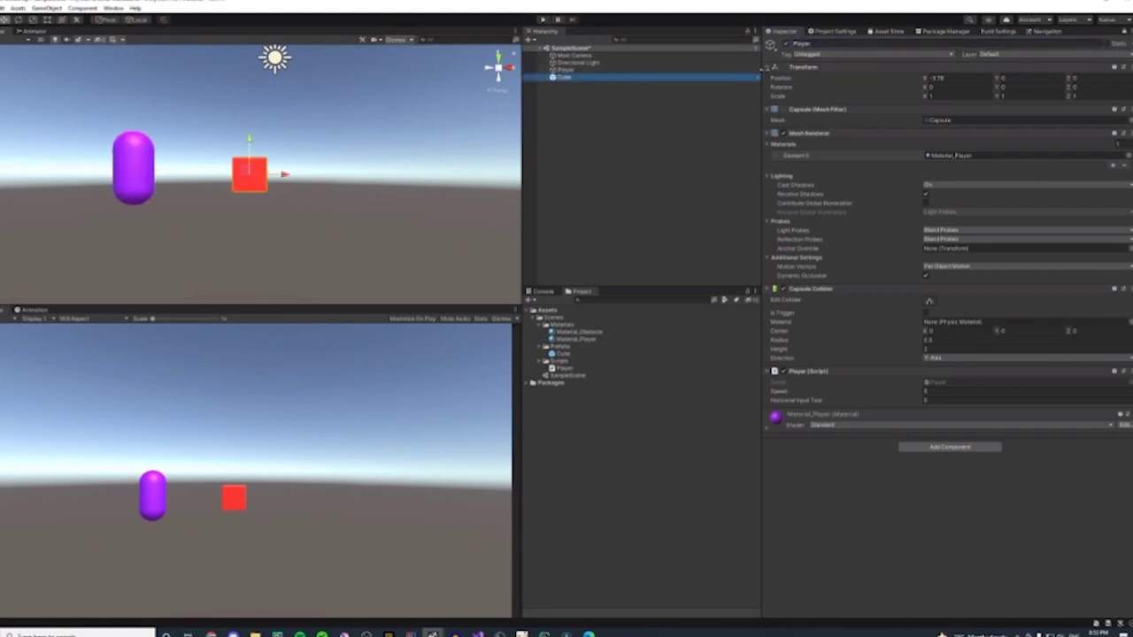
double_click(591, 78)
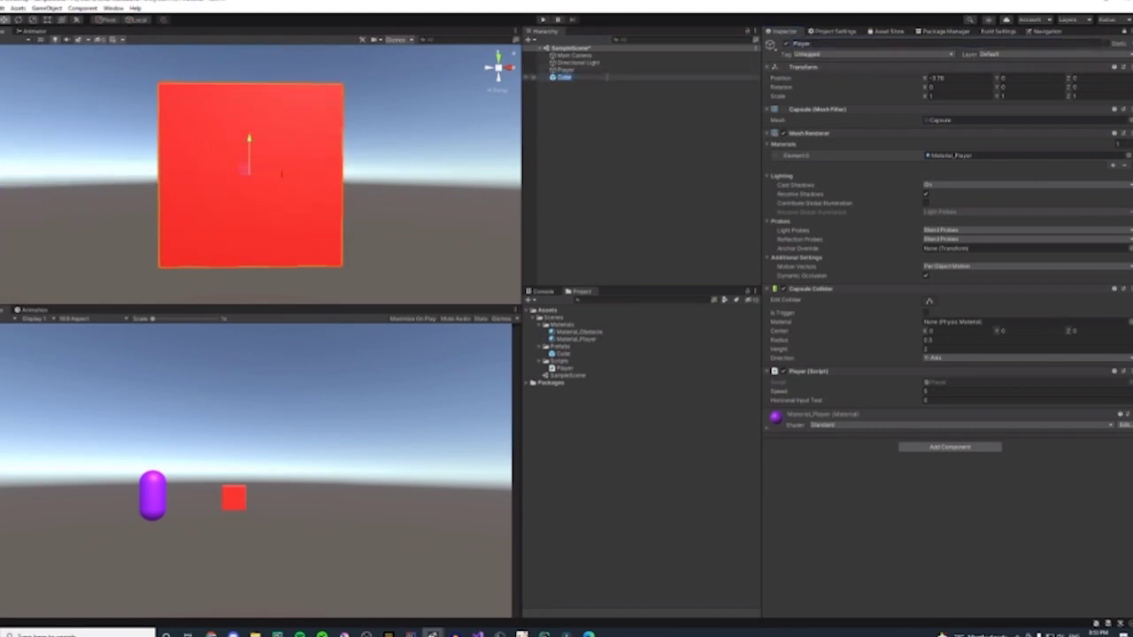
click(564, 354)
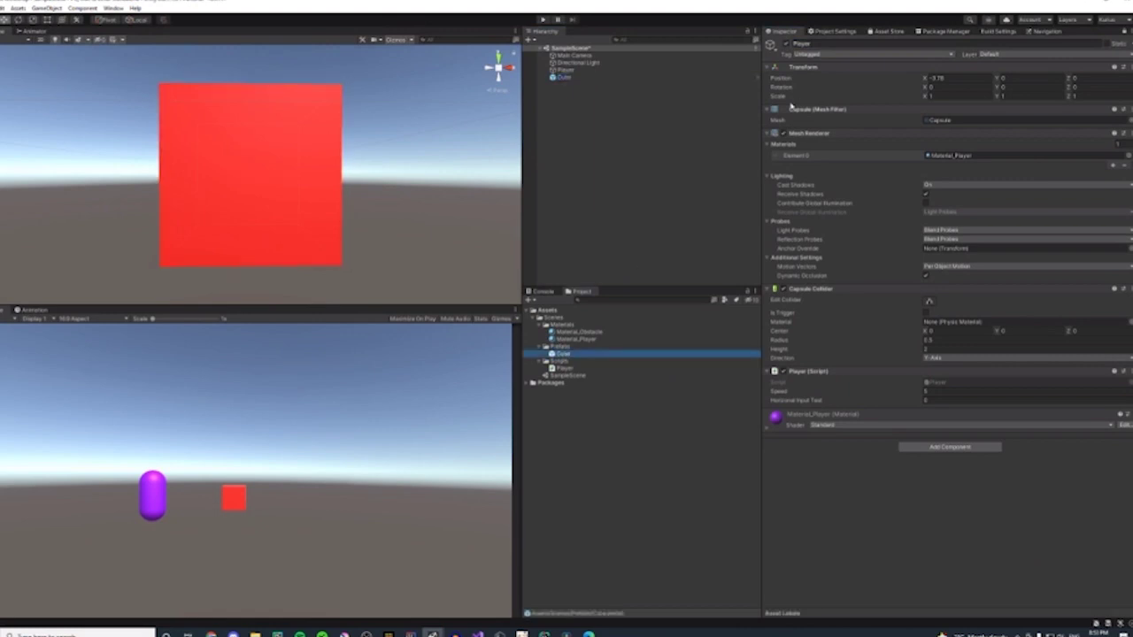
double_click(637, 354)
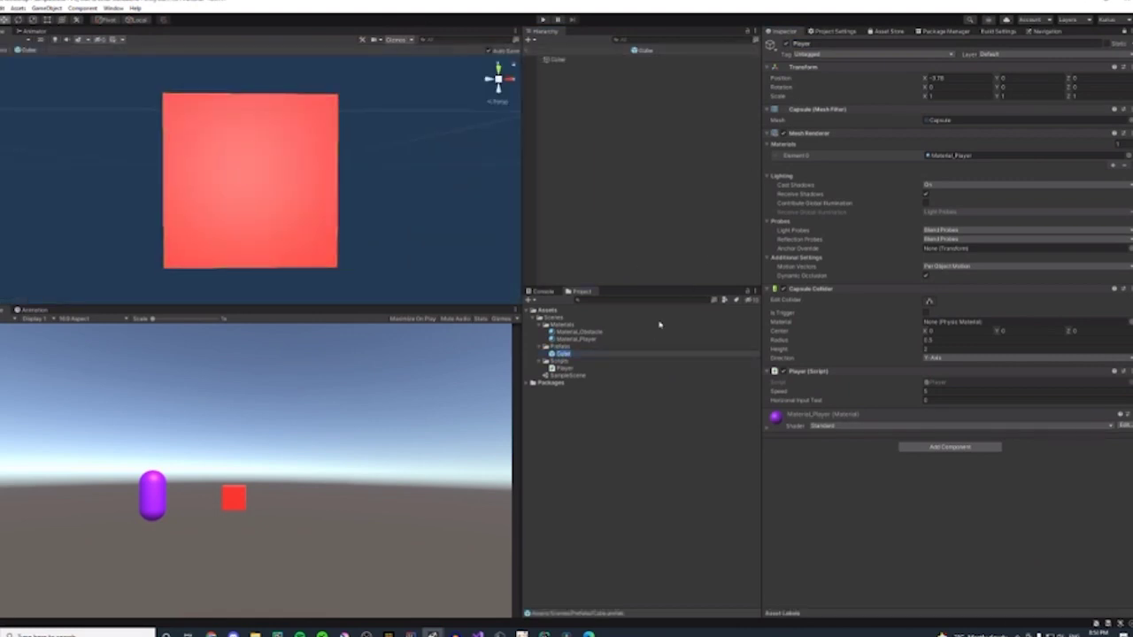
click(591, 60)
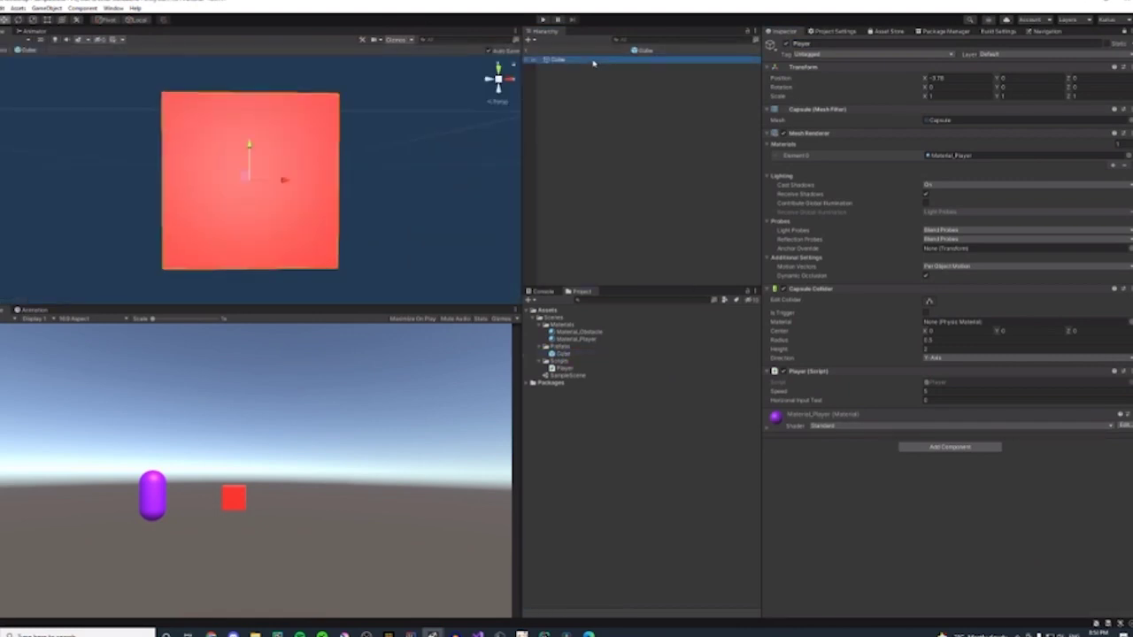
click(530, 52)
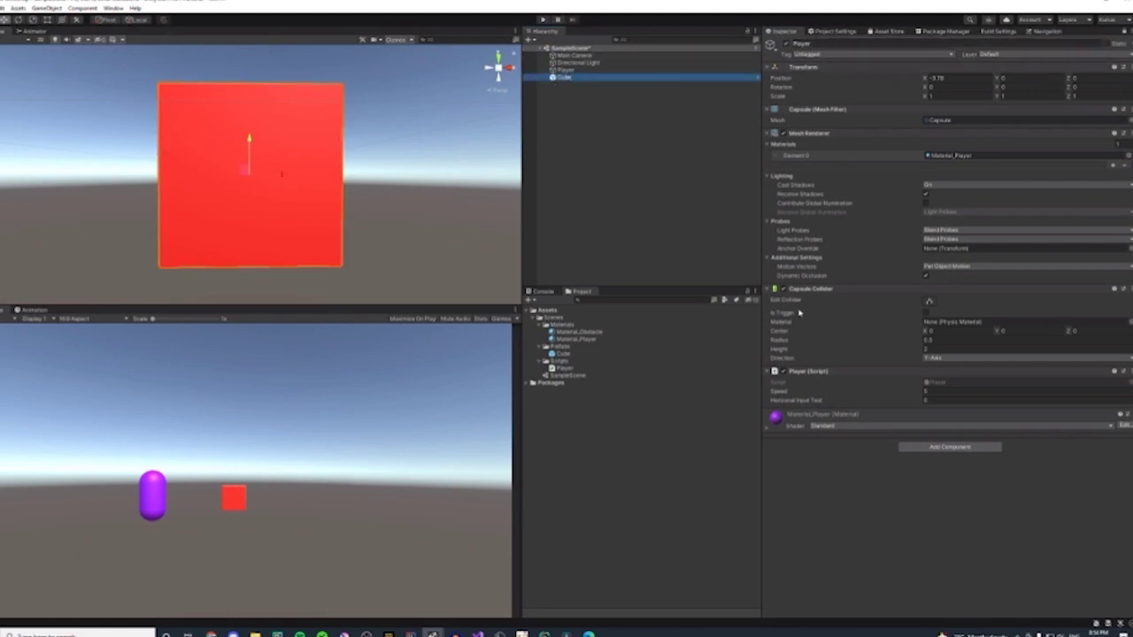
- Rename the red cube instance in SampleScene to Obstacle
key(F2)
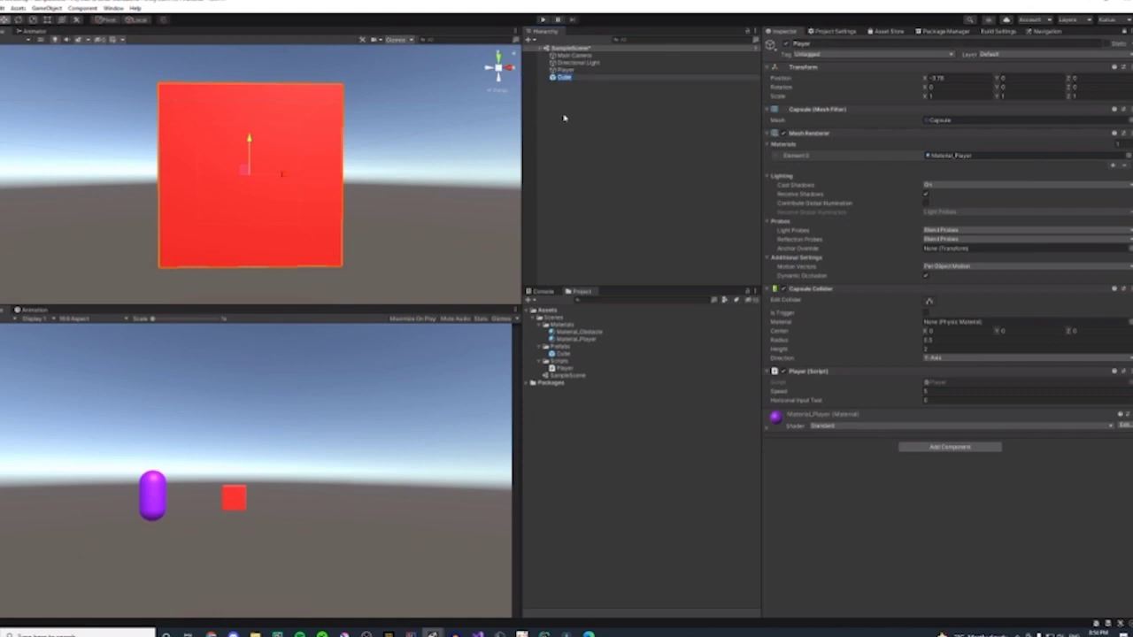
text(Obstacl)
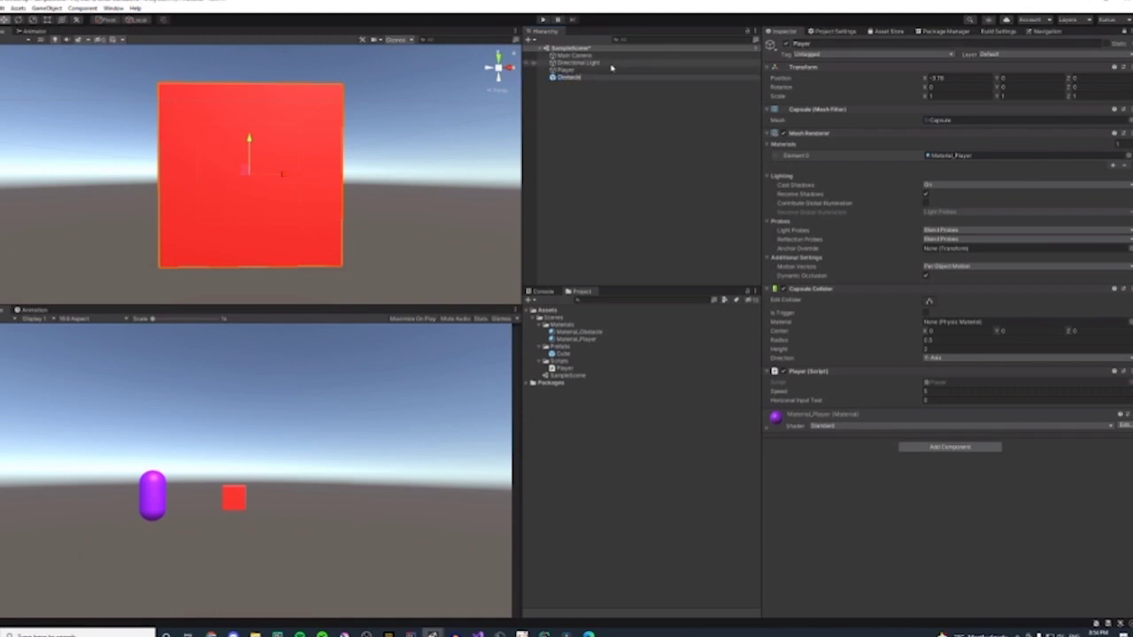
key(Return)
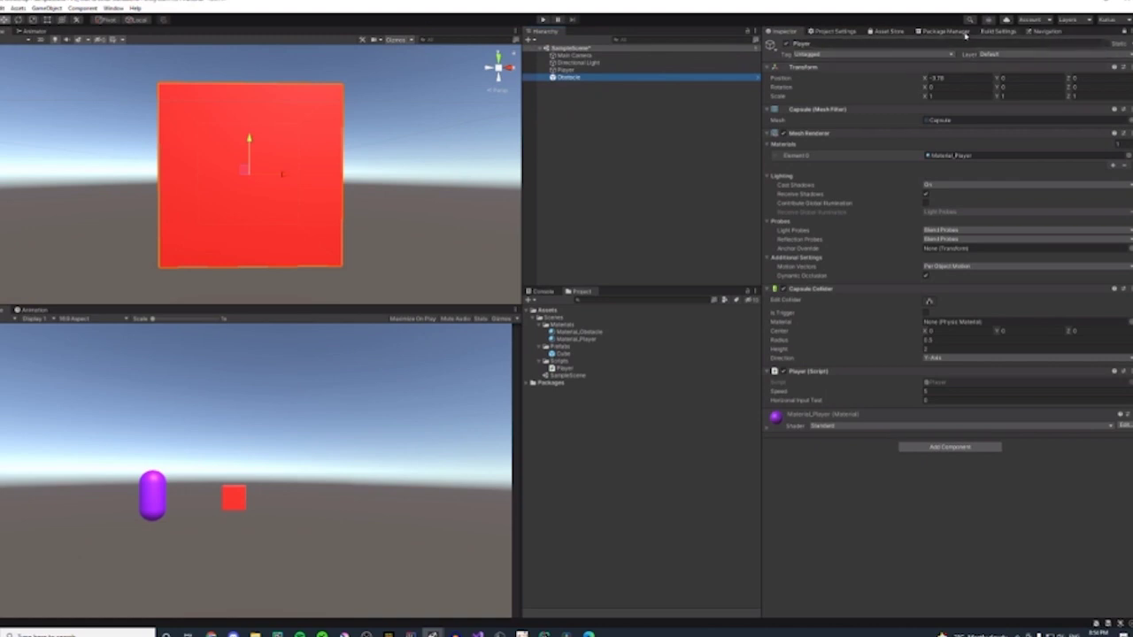
- Select the Player and Obstacle objects in turn and check whether their properties are displayed
scroll(316, 215, down, 5)
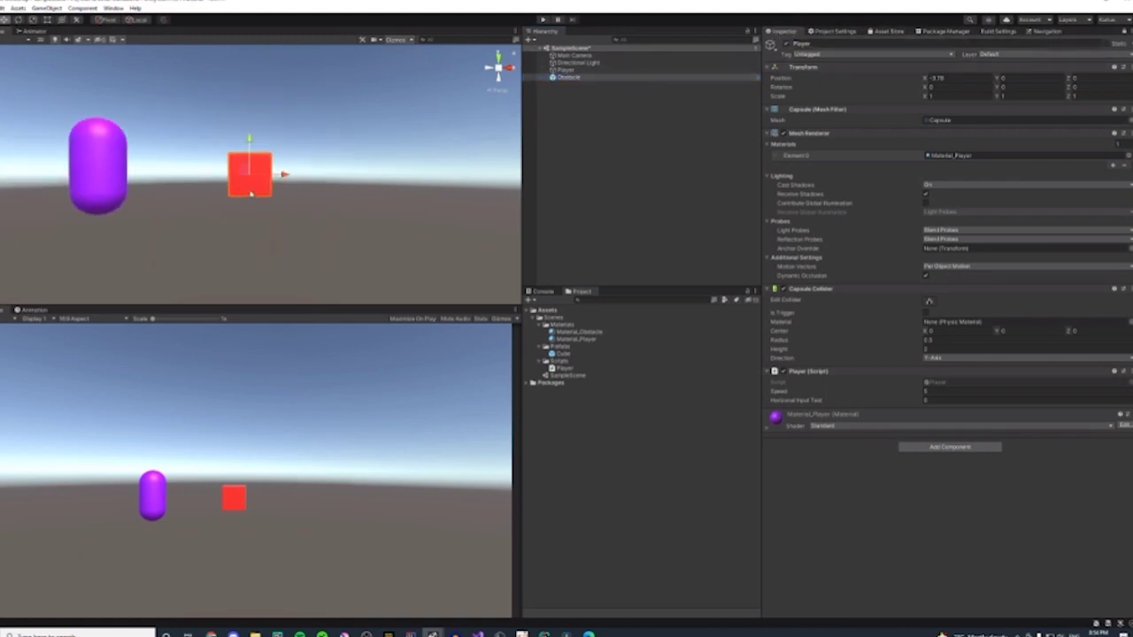
click(570, 71)
click(578, 83)
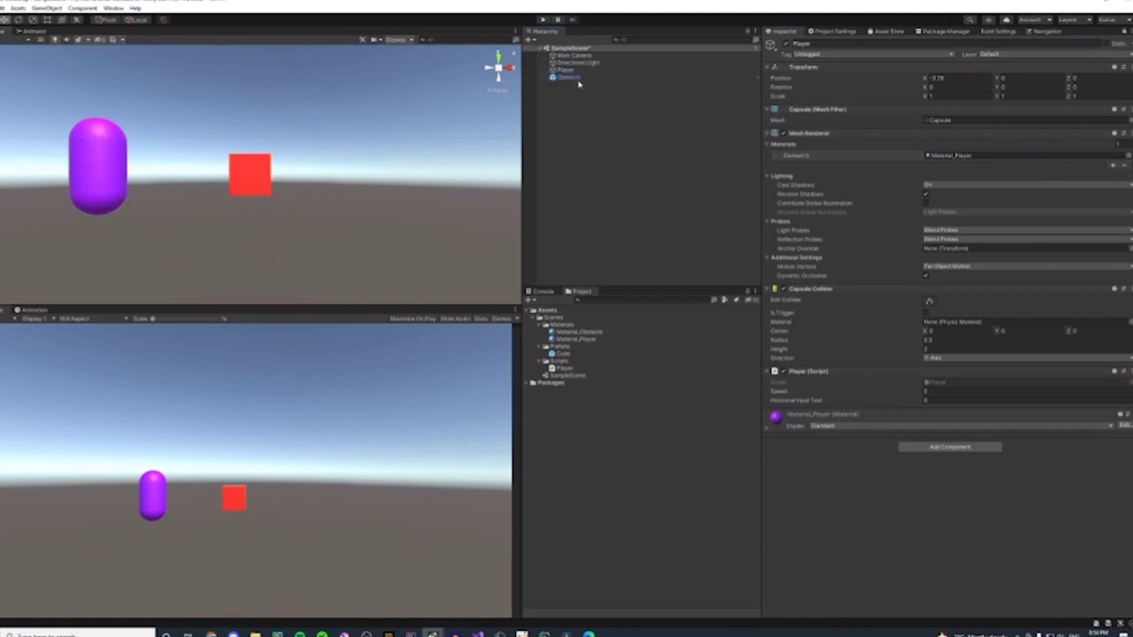
click(577, 79)
key(f)
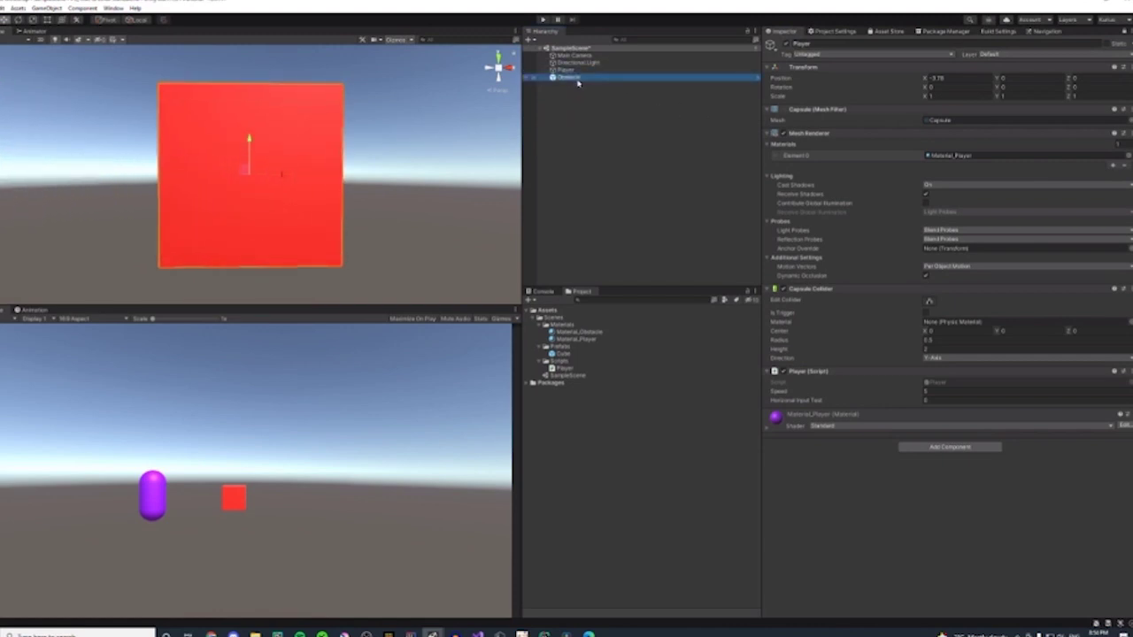
right_click(575, 97)
click(737, 66)
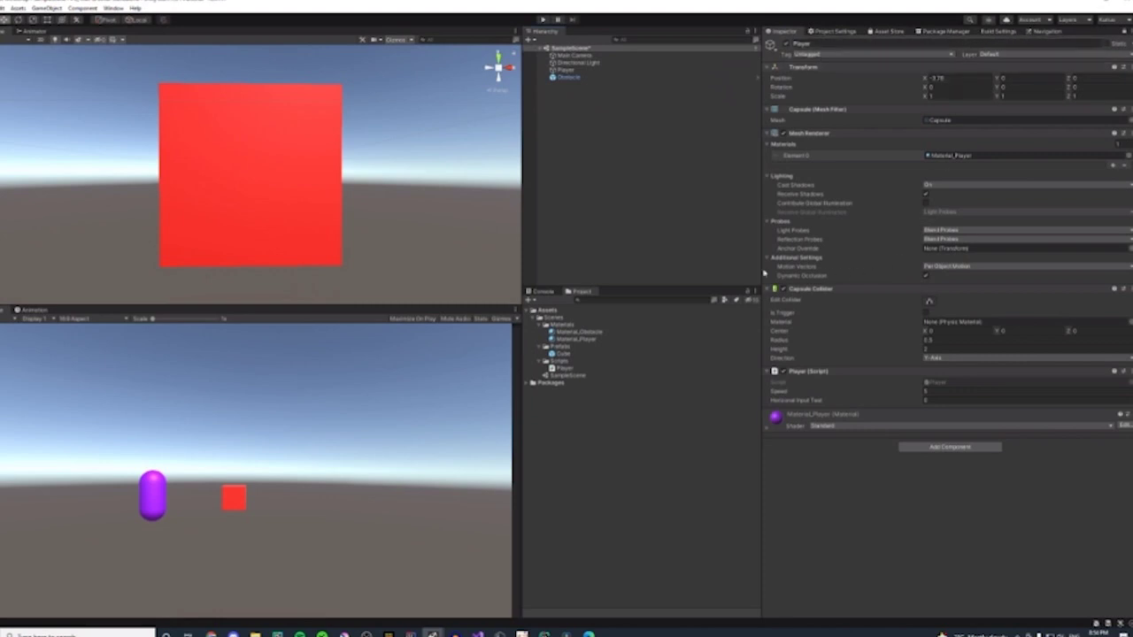
scroll(440, 230, down, 5)
click(259, 187)
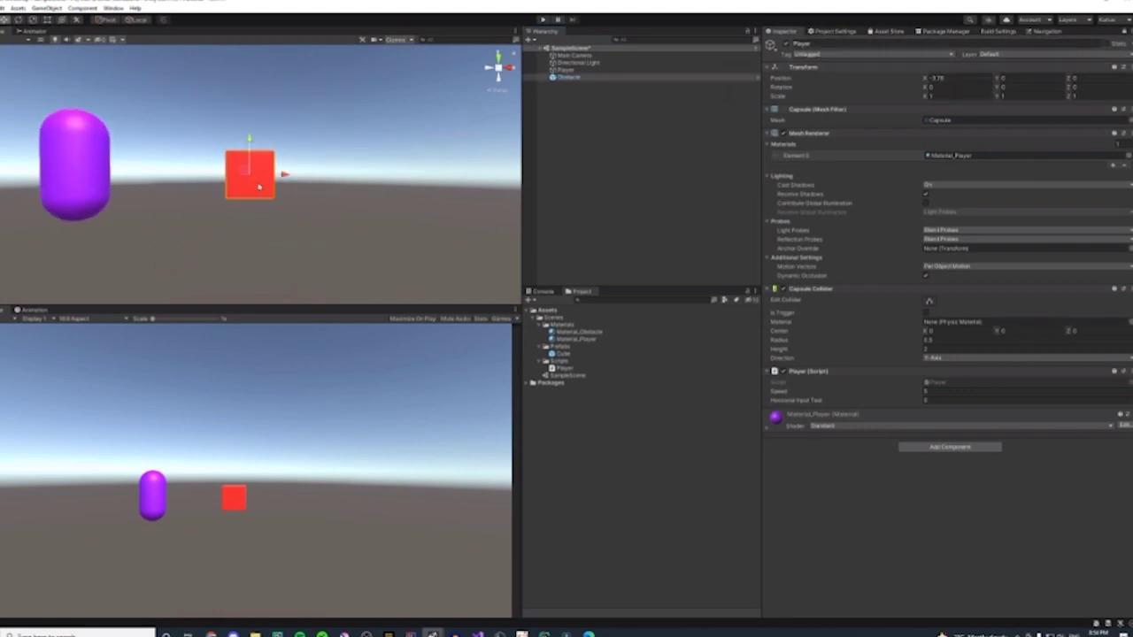
- Check whether the displayed properties follow the selection of Obstacle, Main Camera and Directional Light
click(833, 32)
click(770, 34)
double_click(567, 77)
click(574, 56)
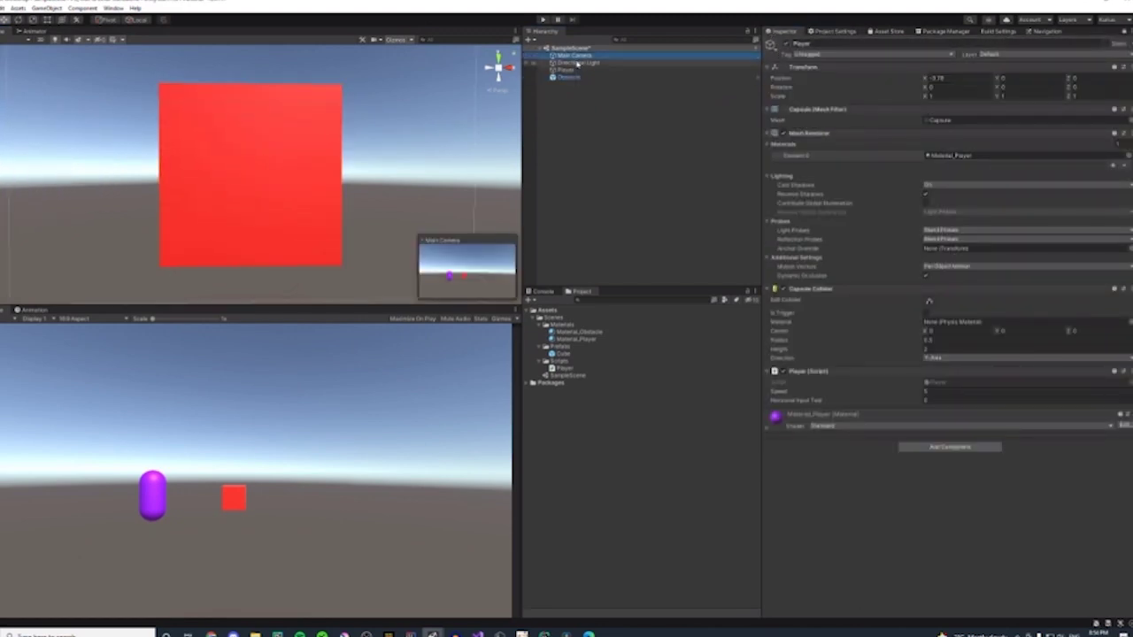
click(577, 63)
click(571, 77)
- Open the Cube prefab in isolation, select its root object, and glance at the Player script in Visual Studio
click(572, 354)
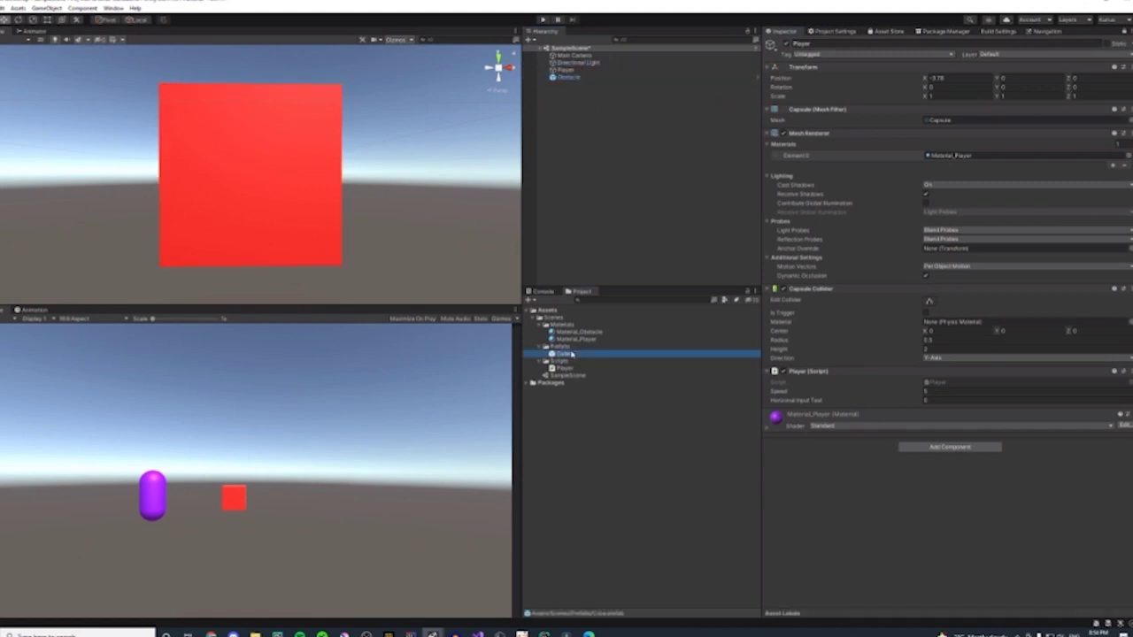
double_click(572, 354)
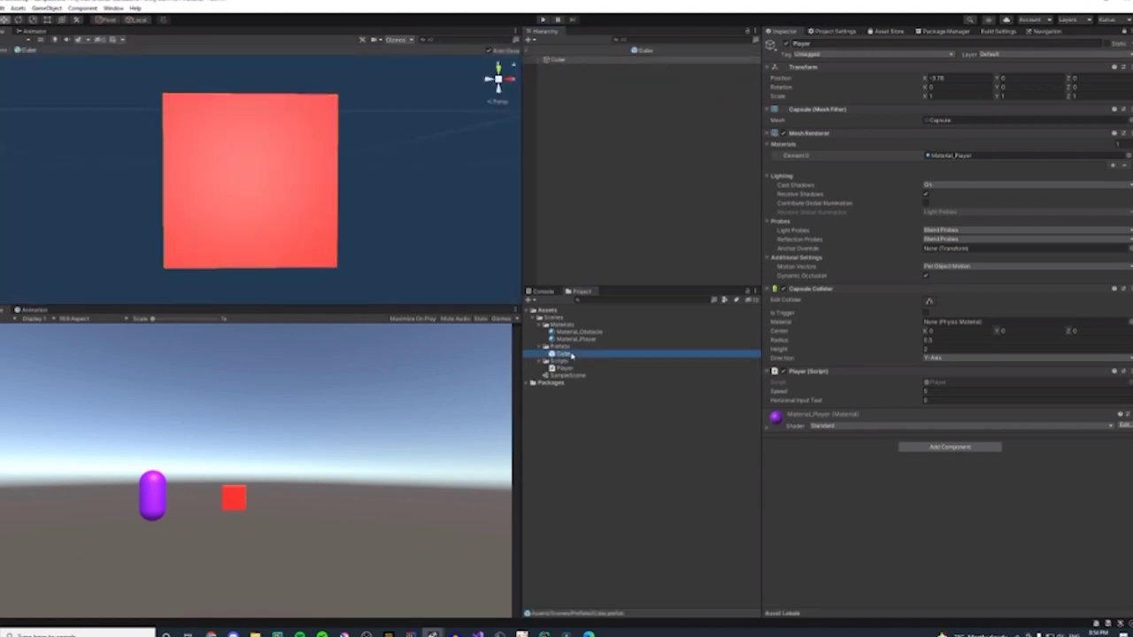
click(556, 60)
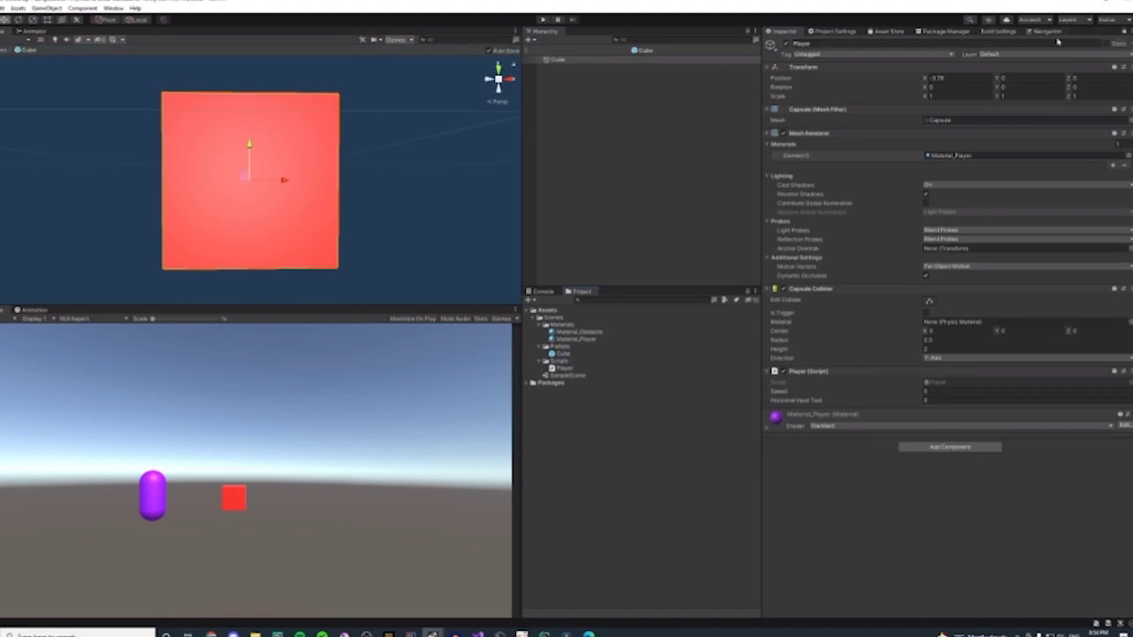
click(478, 635)
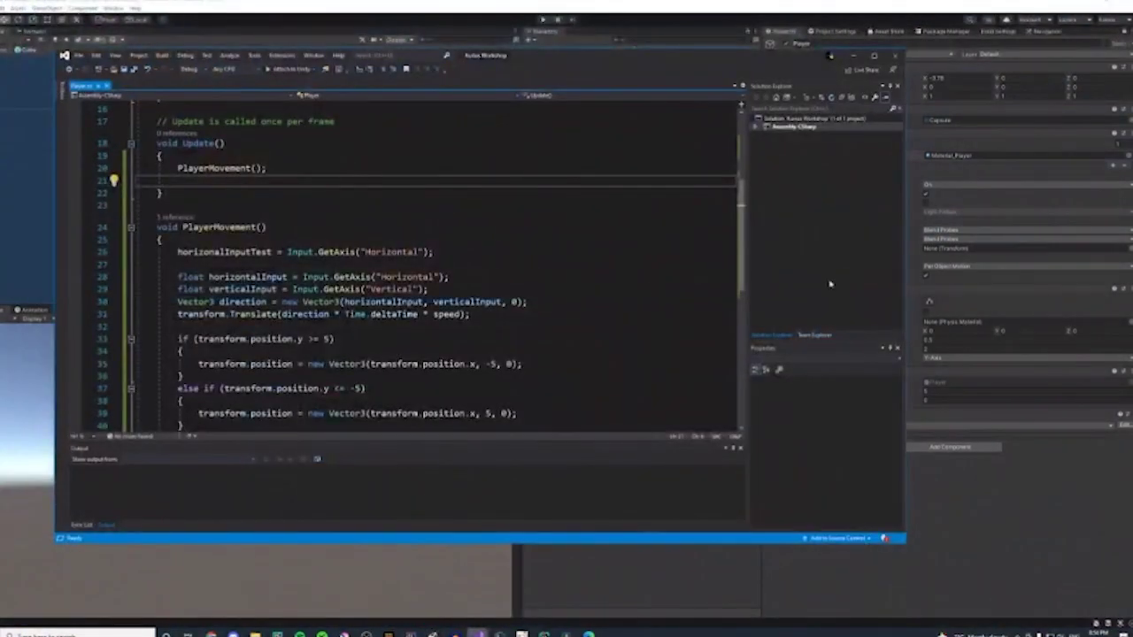
click(958, 338)
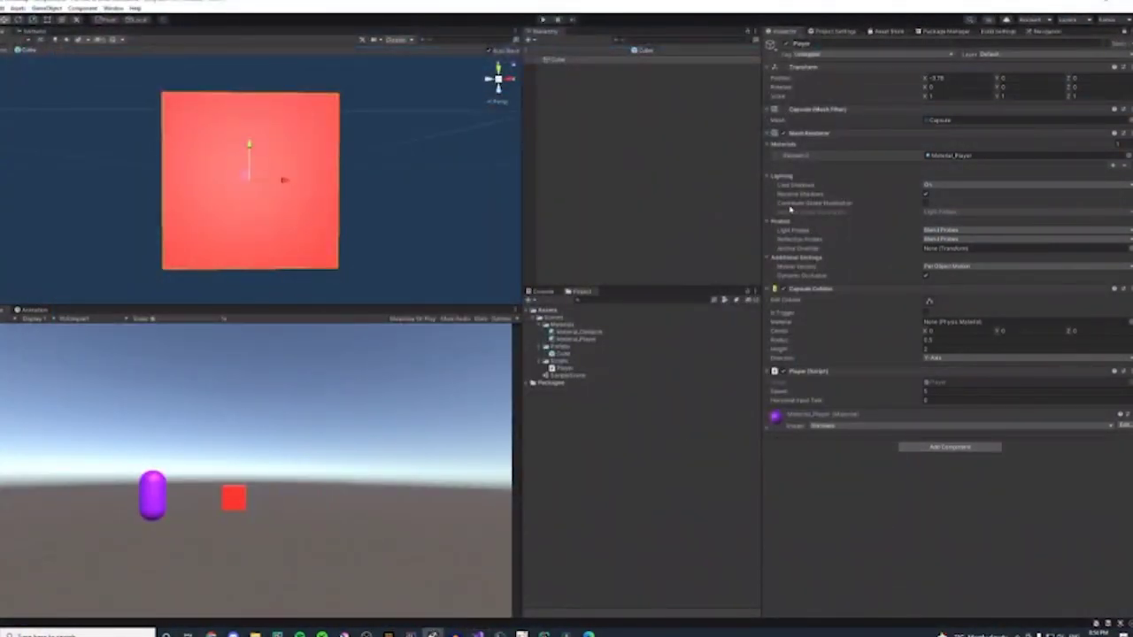
- Try to toggle play mode from the Cube prefab view, and return to SampleScene
scroll(345, 107, down, 4)
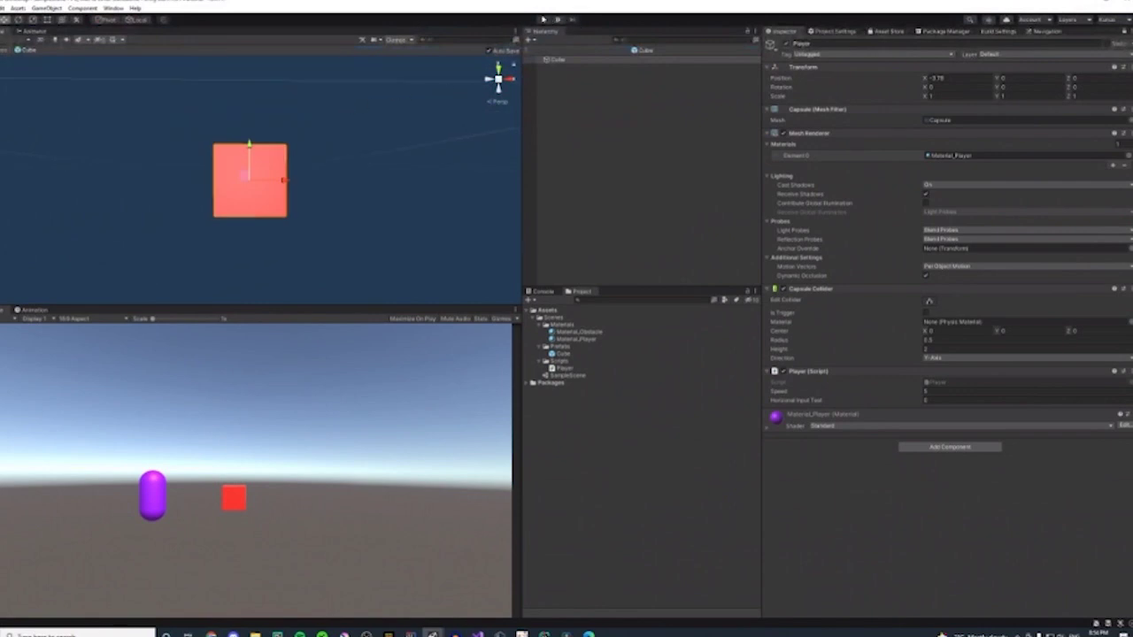
click(544, 19)
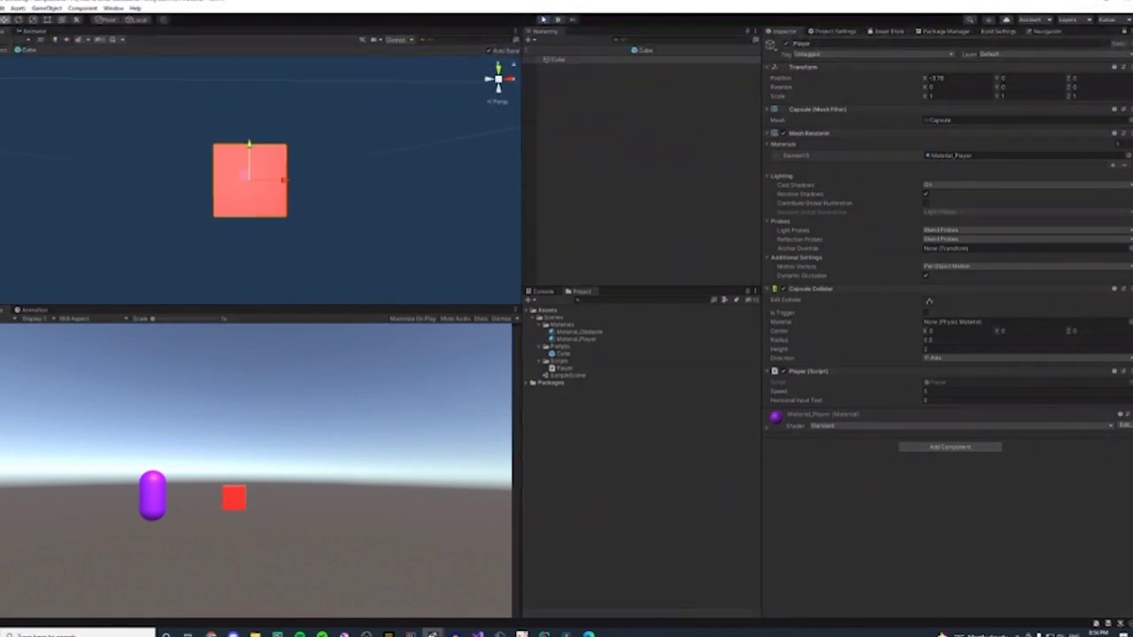
click(543, 18)
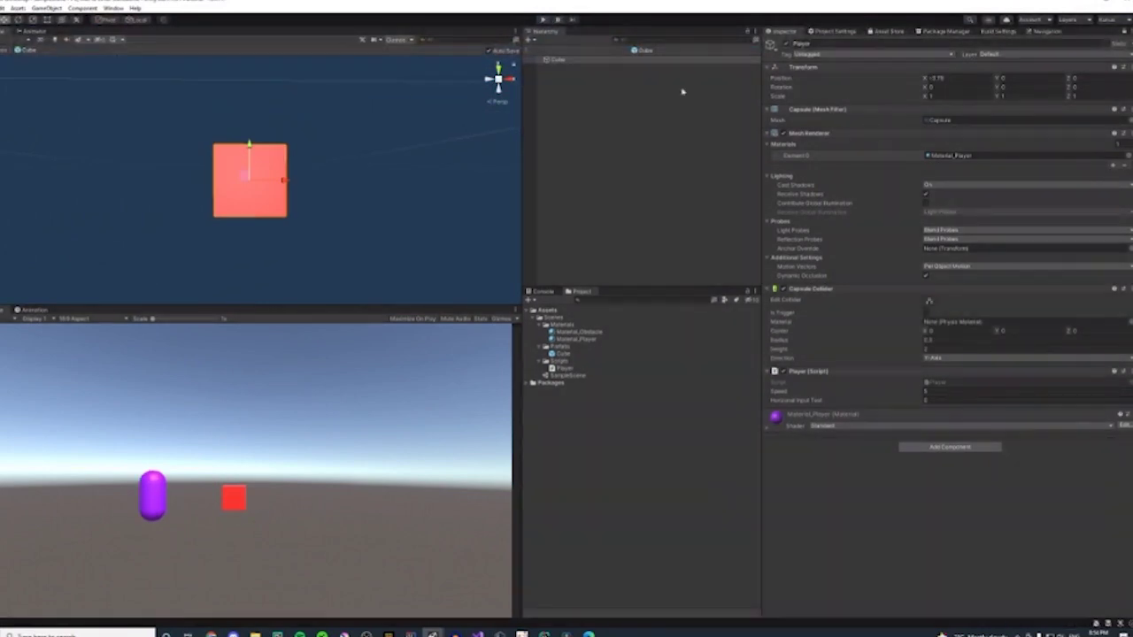
scroll(387, 153, down, 2)
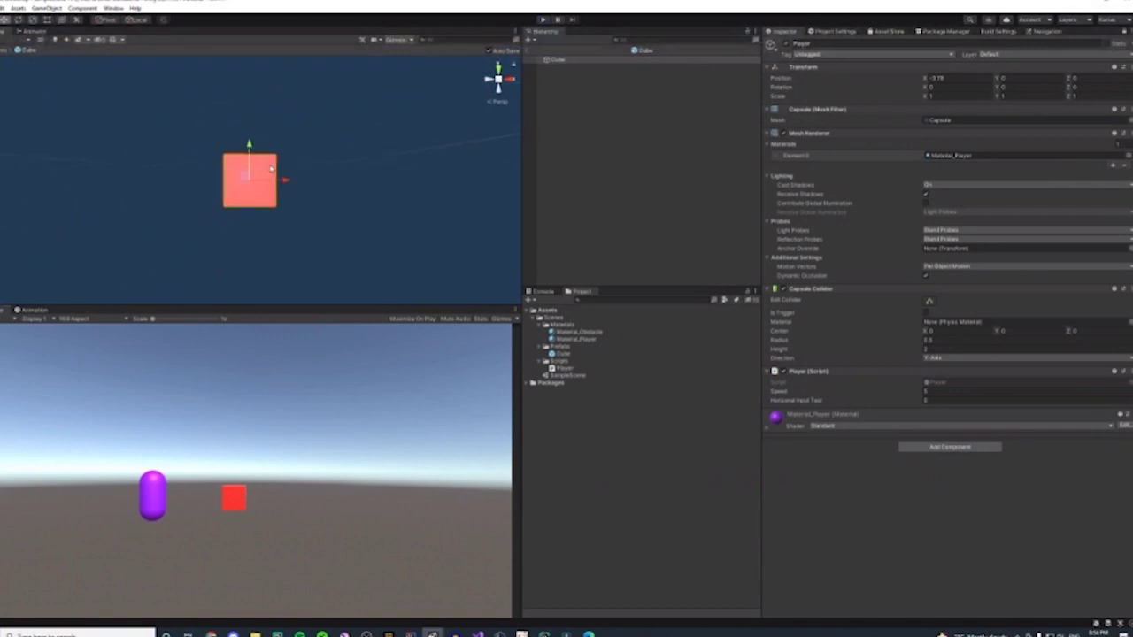
click(527, 50)
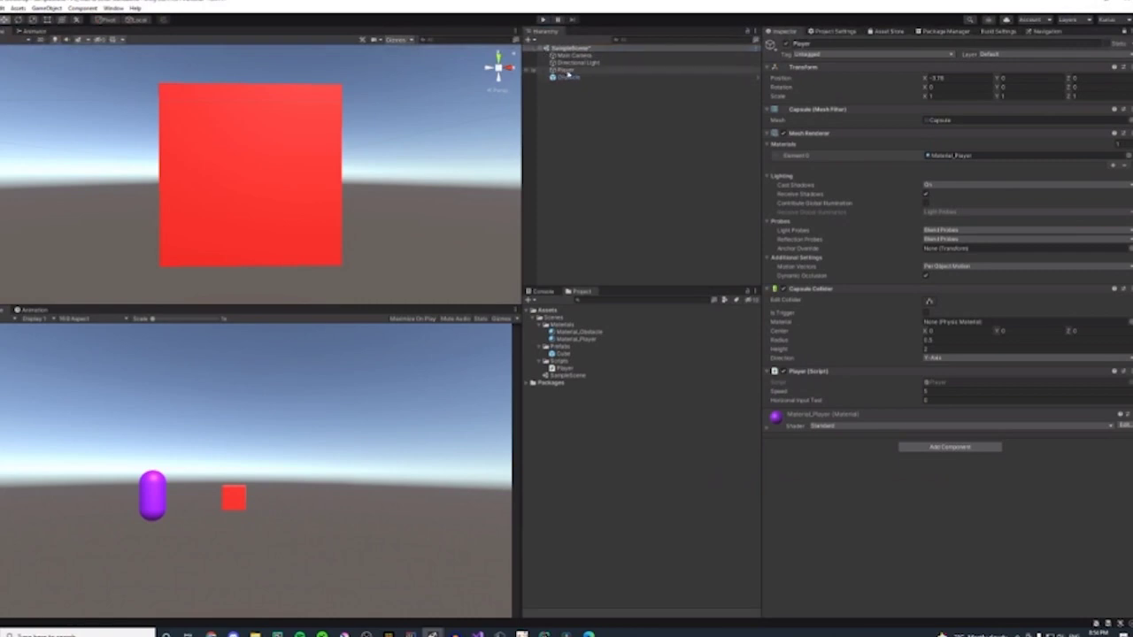
- Open the Obstacle instance's prefab in context, and return to SampleScene
click(568, 77)
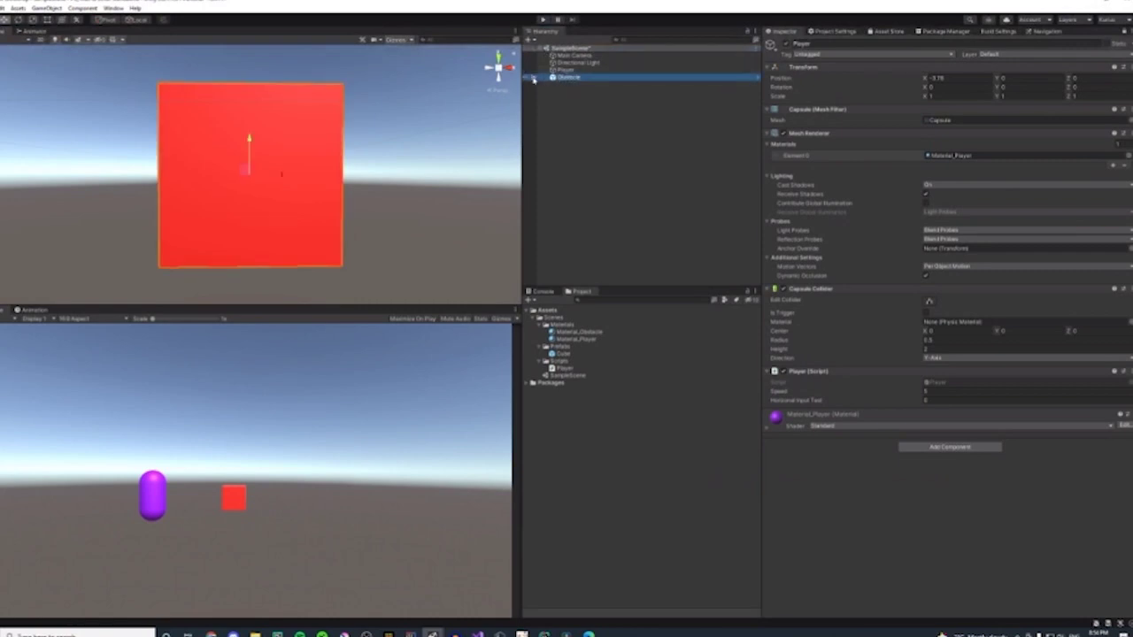
click(755, 77)
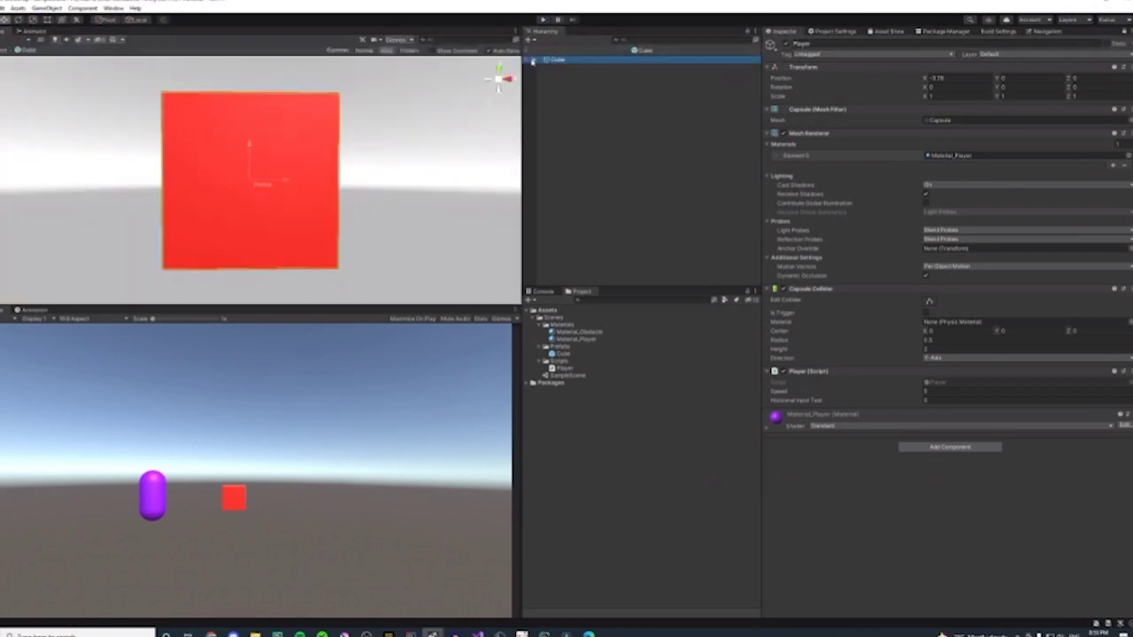
click(529, 55)
- Open the Obstacle instance's prefab in context, look at the Input Manager project settings, and return to SampleScene
right_click(581, 78)
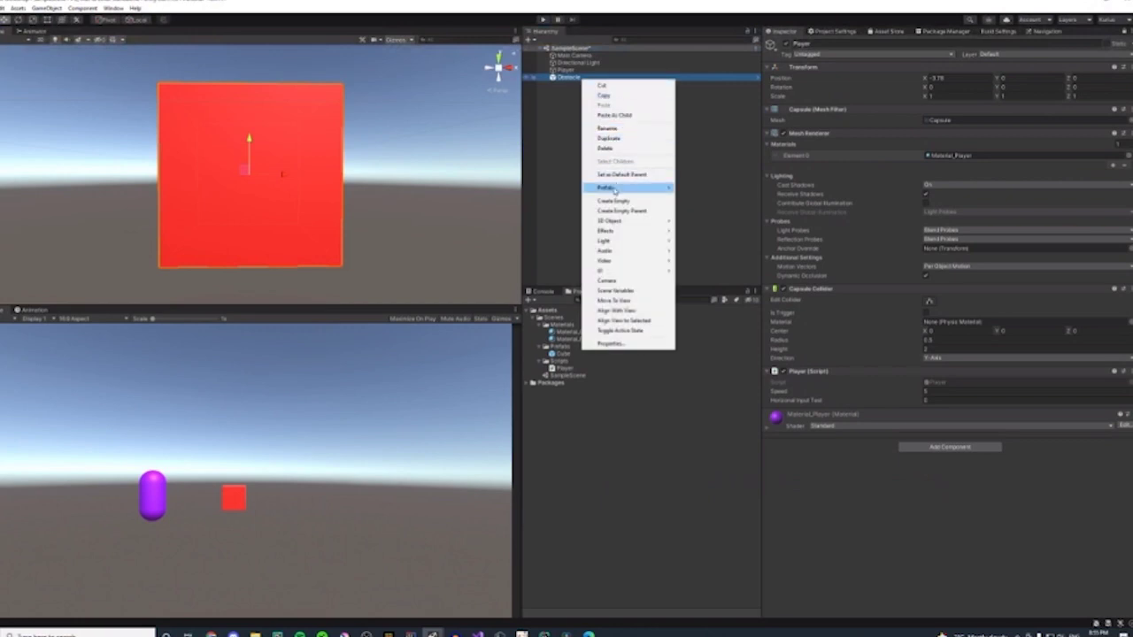
mouse_move(615, 190)
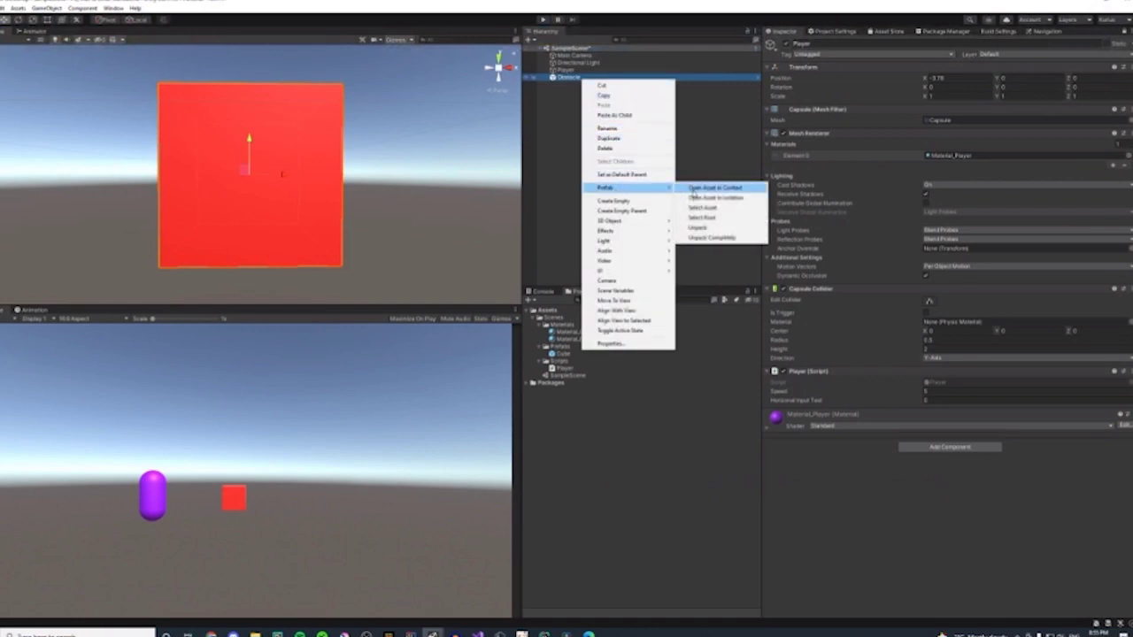
click(699, 189)
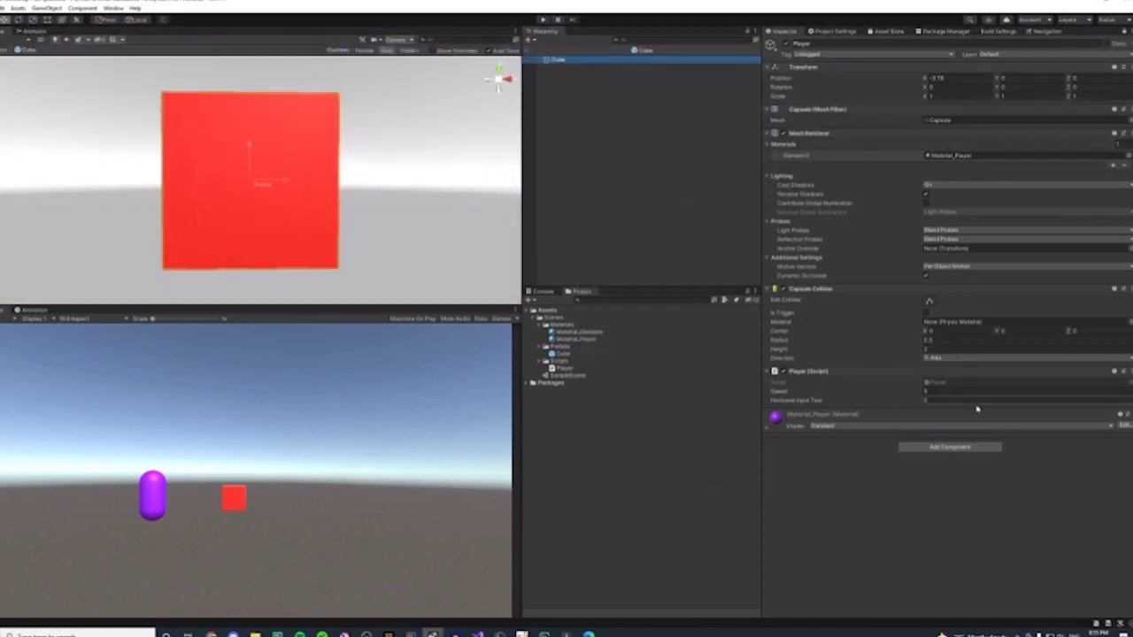
click(834, 32)
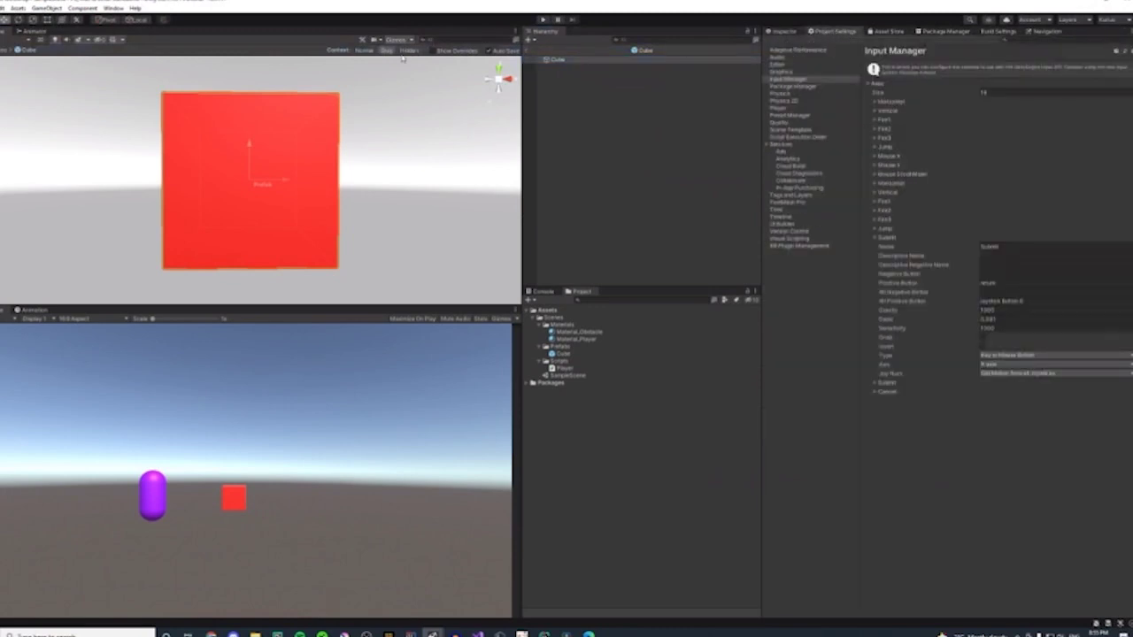
click(529, 57)
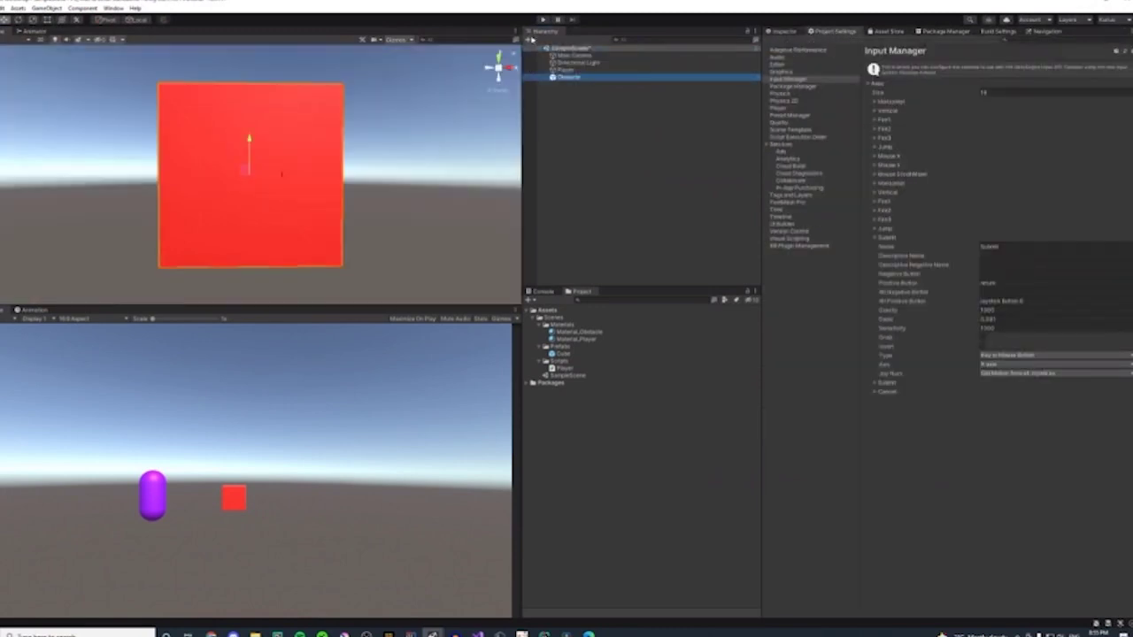
- Add a new 3D cube to SampleScene and select it in the scene's object list
right_click(569, 87)
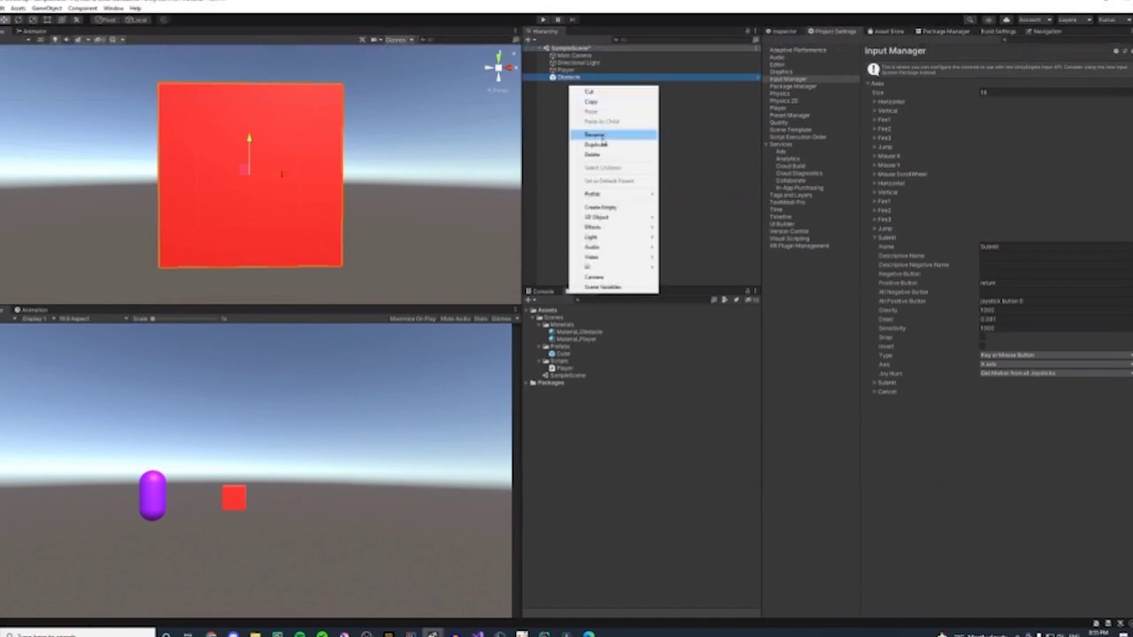
mouse_move(620, 217)
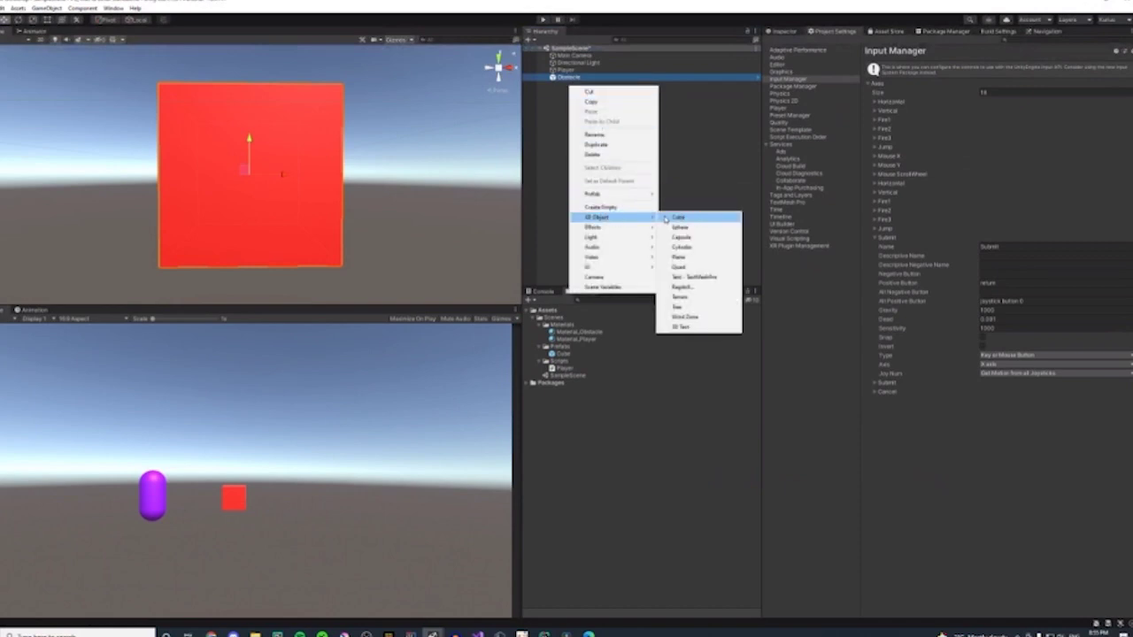
click(681, 219)
click(576, 110)
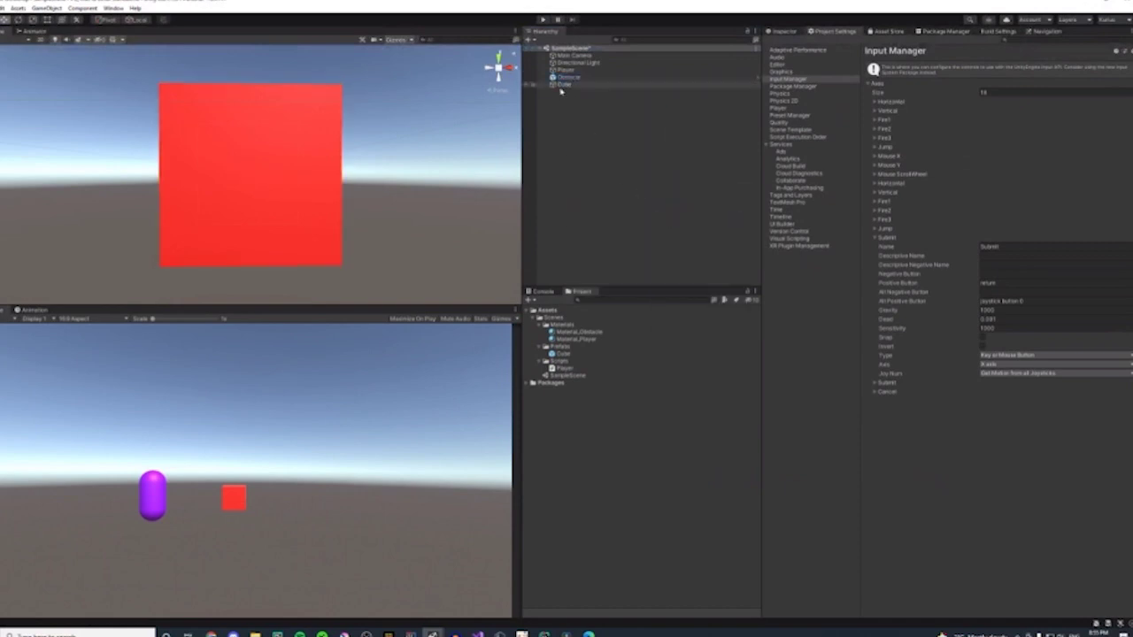
click(601, 88)
- Show the object properties again, move the new cube straight up above the red obstacle, and reselect the obstacle
click(778, 31)
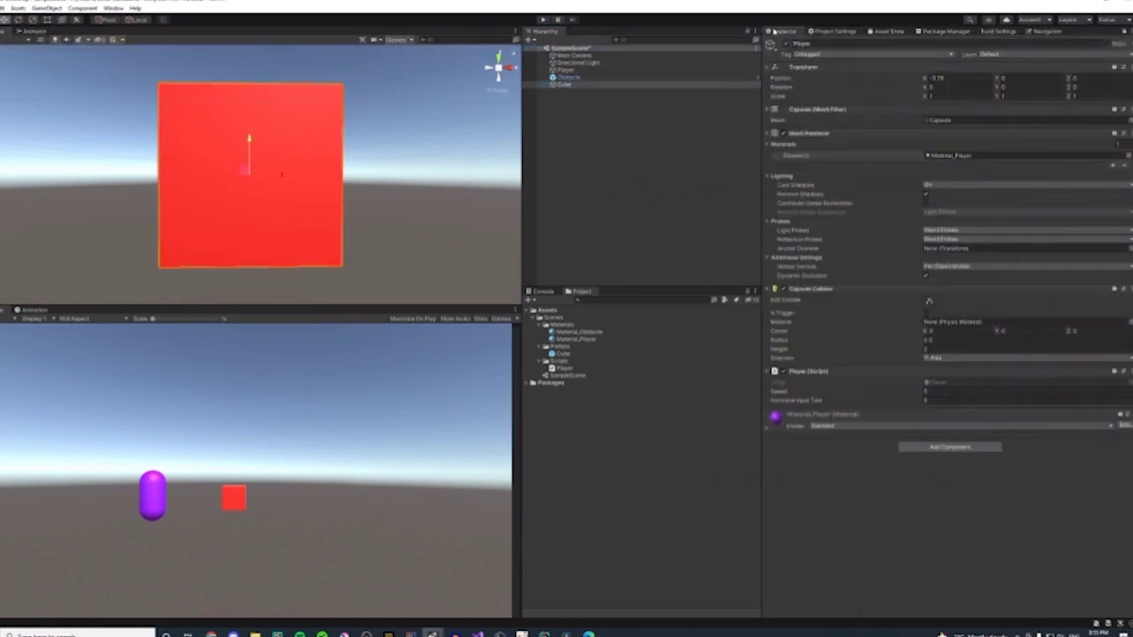
click(852, 58)
click(767, 64)
scroll(198, 147, down, 3)
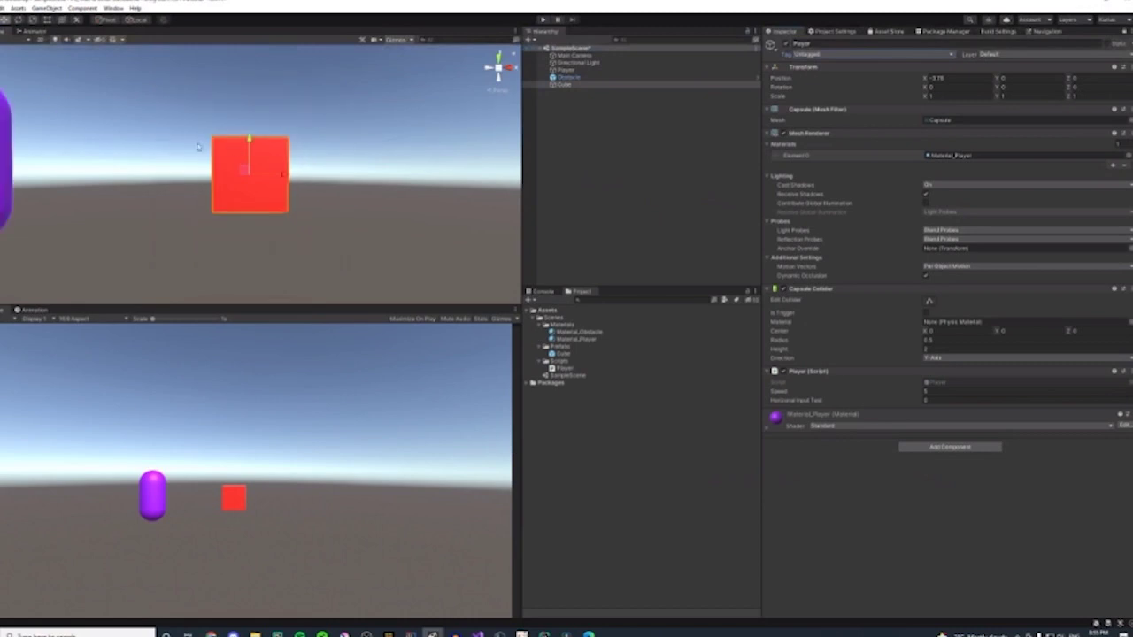
drag(249, 144, 250, 48)
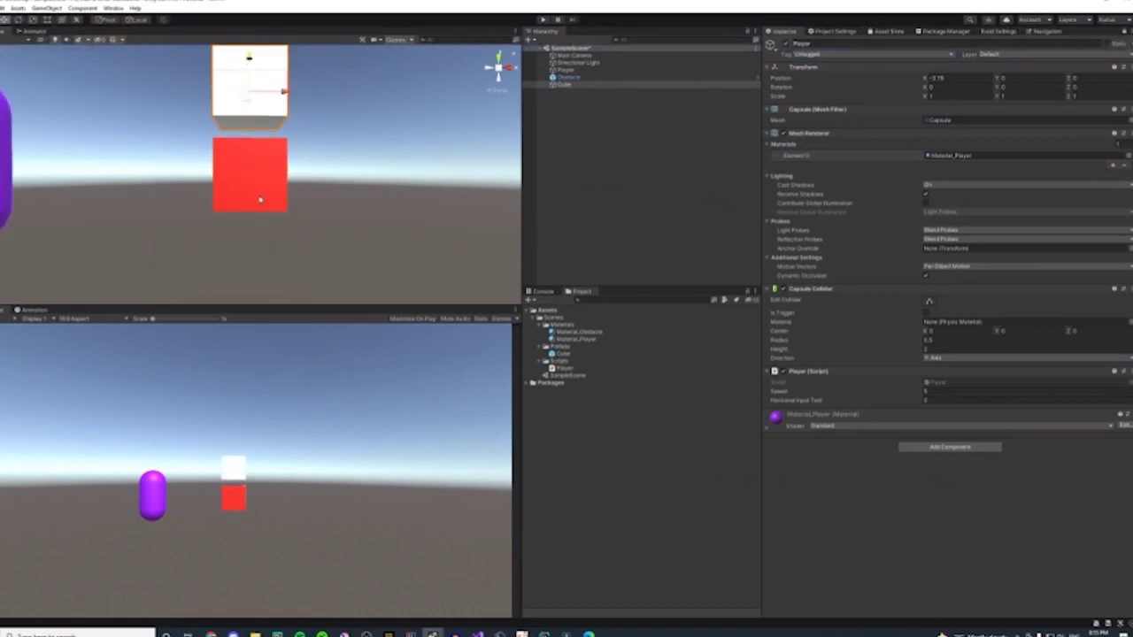
click(261, 199)
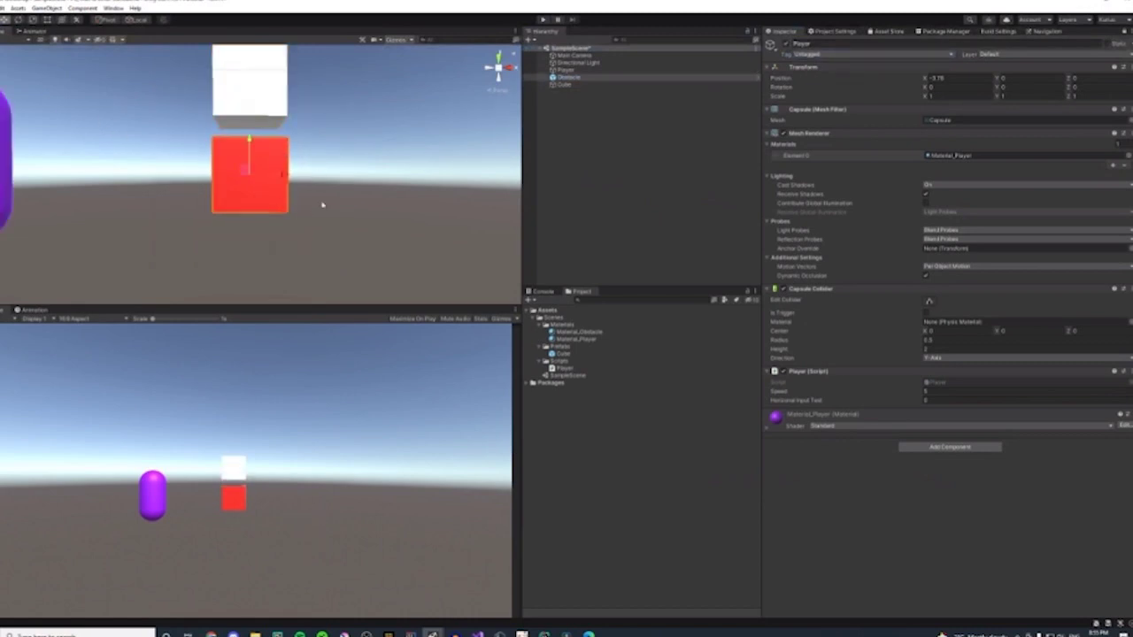
- Switch to the other Unity project with GameScene open and apply the Kurius window layout
click(1089, 2)
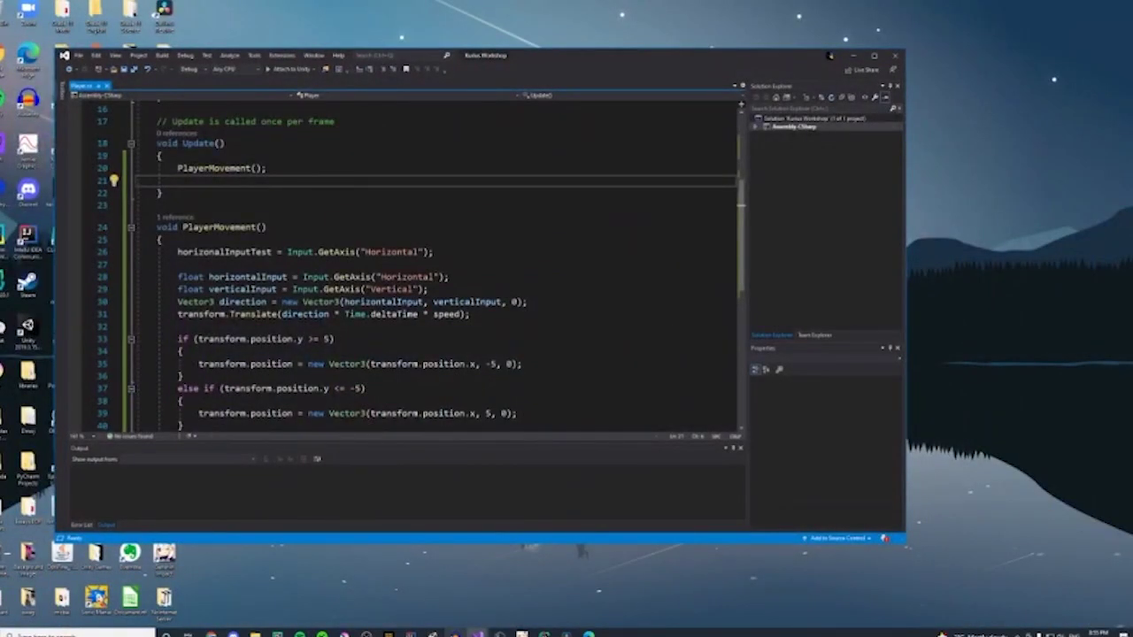
mouse_move(432, 634)
click(404, 612)
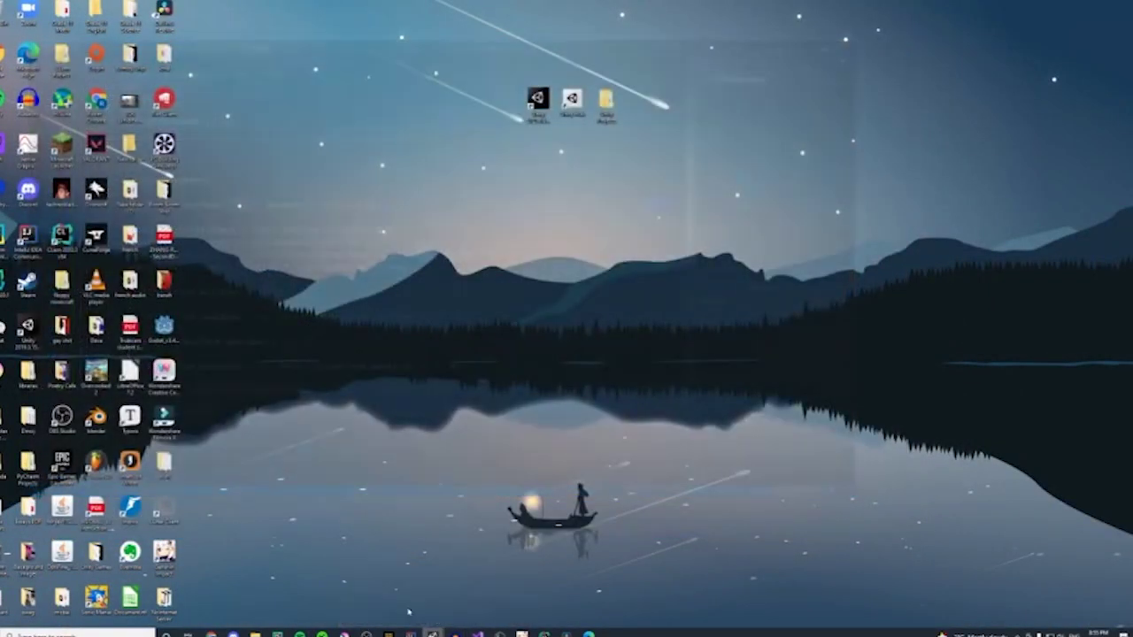
key(alt+Tab)
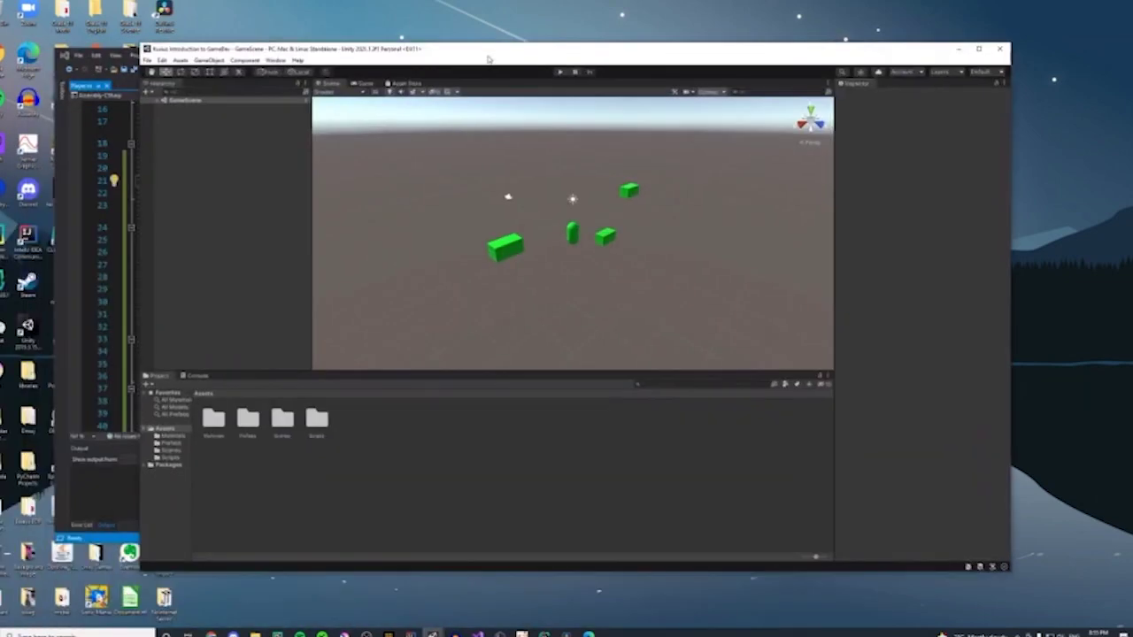
click(1109, 19)
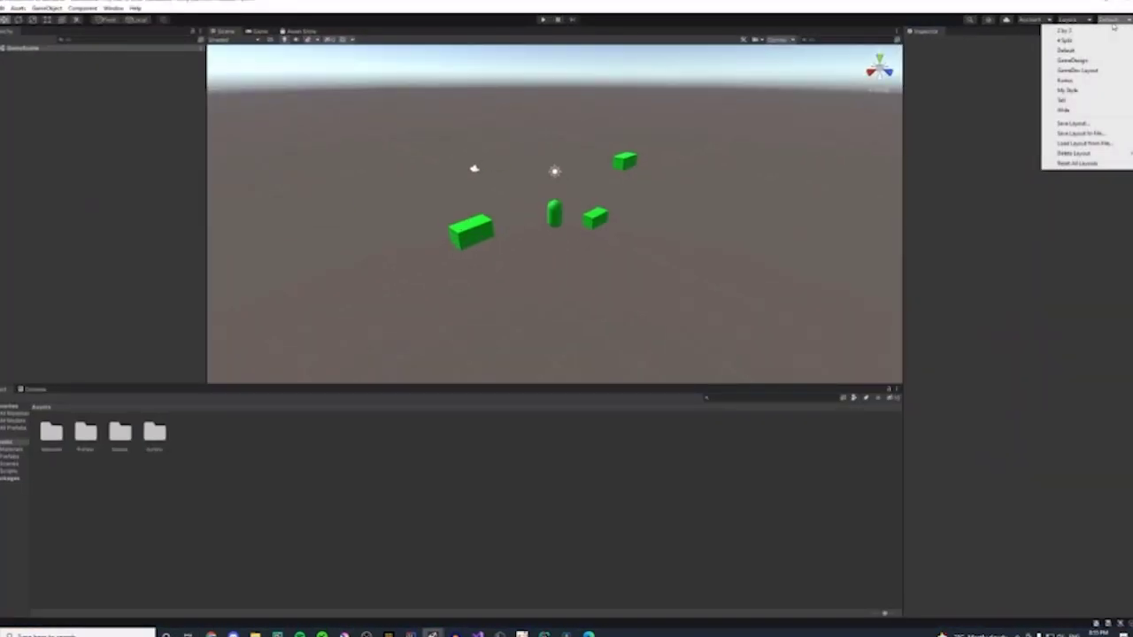
click(1091, 79)
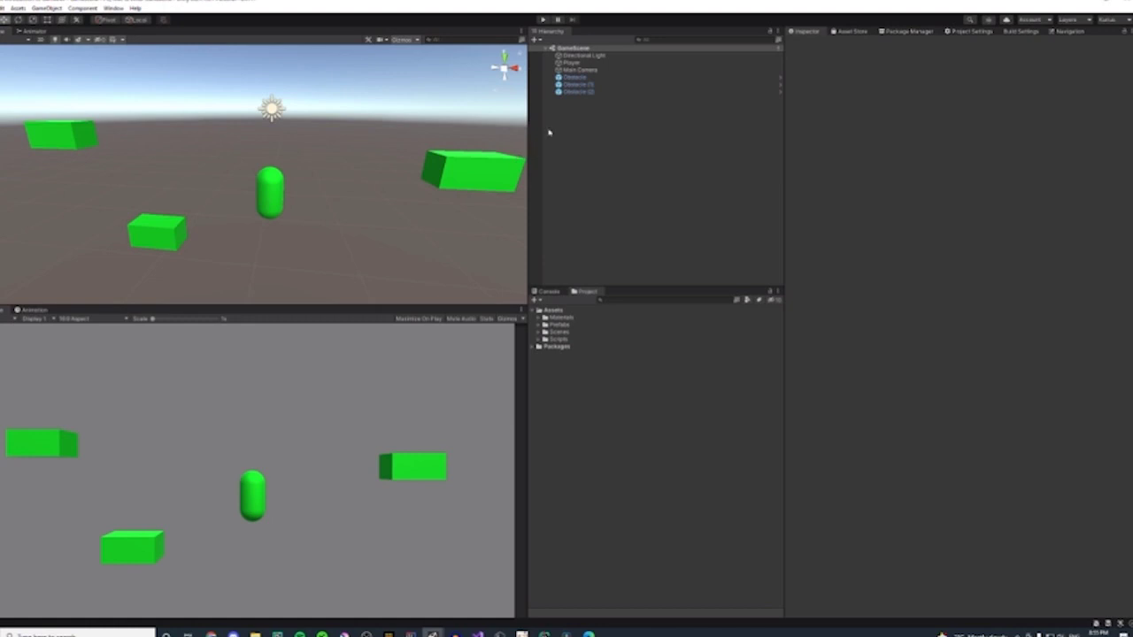
- Examine the three Obstacle instances in GameScene and reveal the prefab they share in the Prefabs folder
click(577, 91)
click(576, 77)
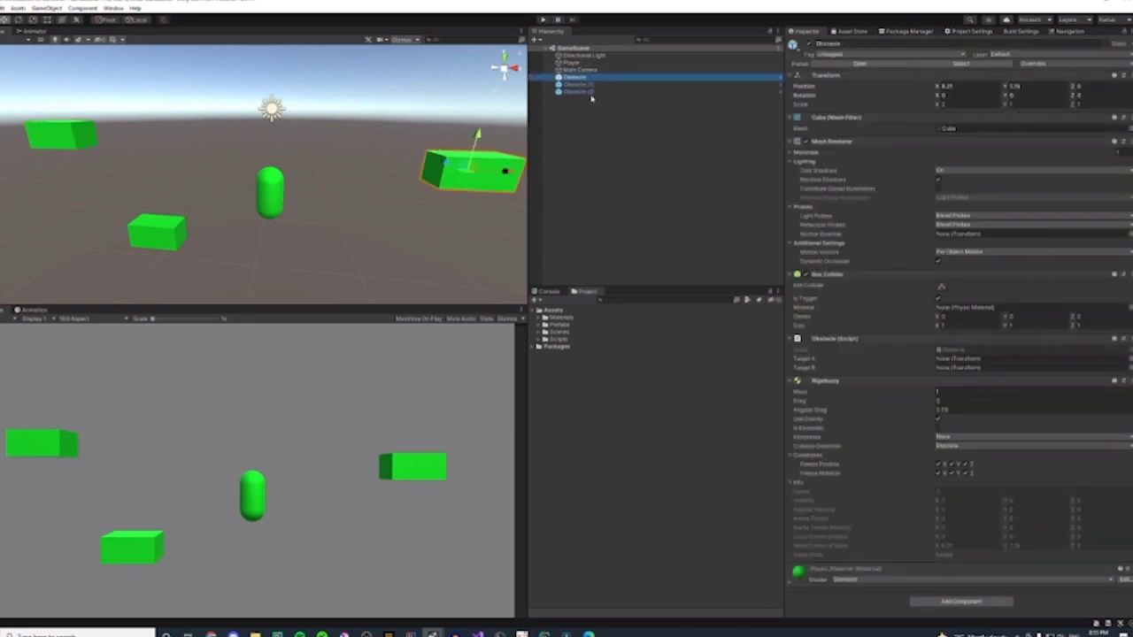
click(577, 84)
click(578, 91)
click(576, 77)
click(579, 91)
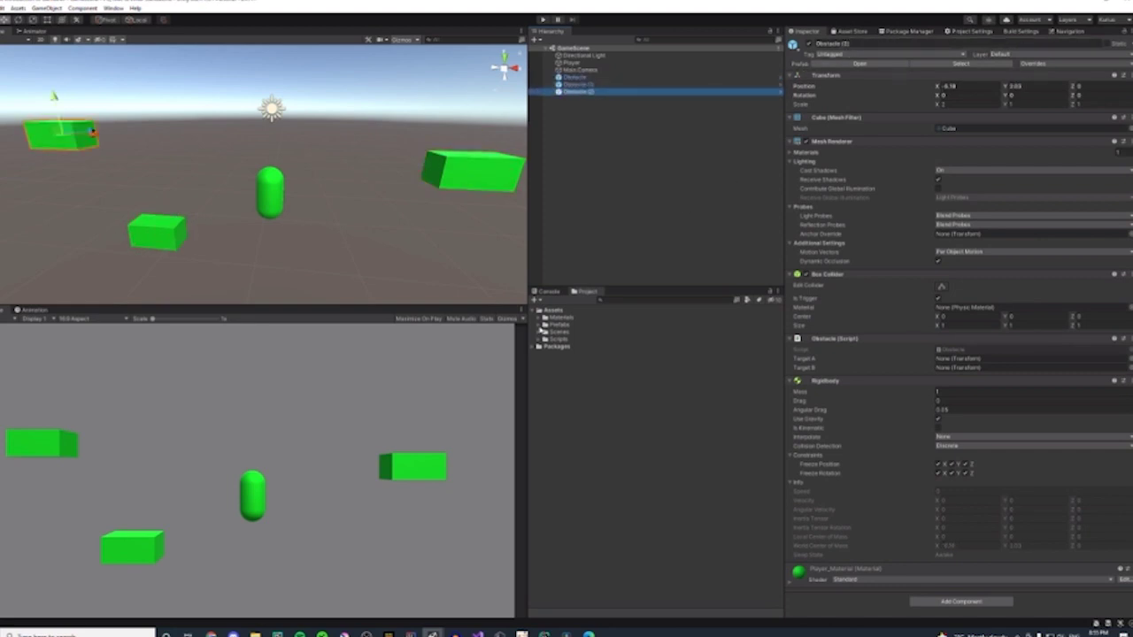
click(539, 324)
click(559, 332)
- Set the X scale of the first Obstacle instance to 3 and apply all its overrides to the prefab
click(574, 77)
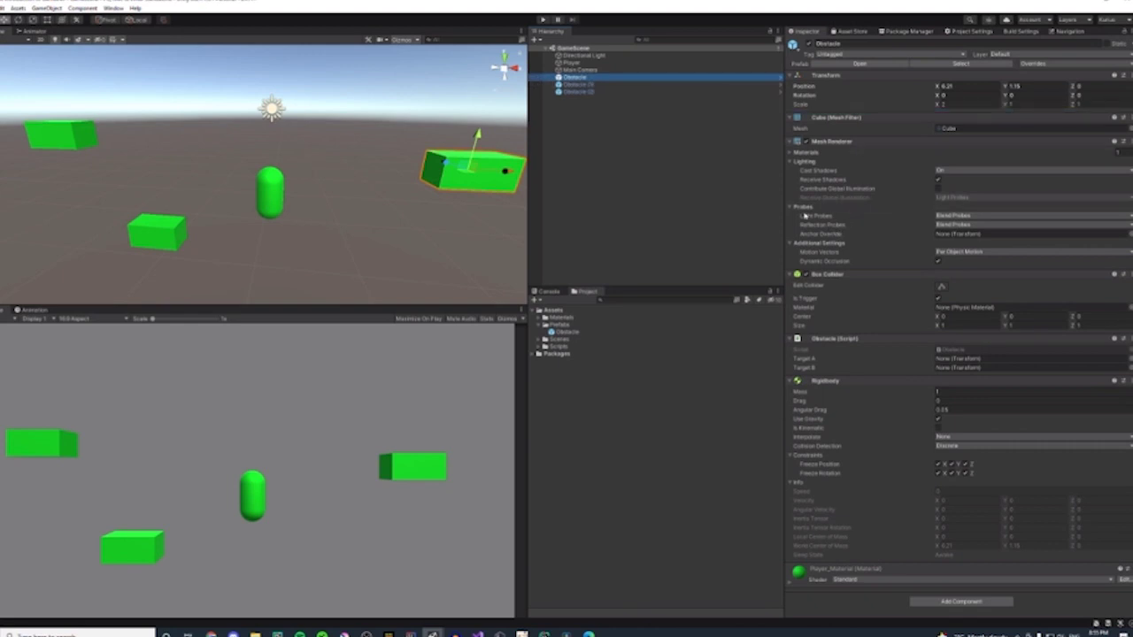
click(960, 104)
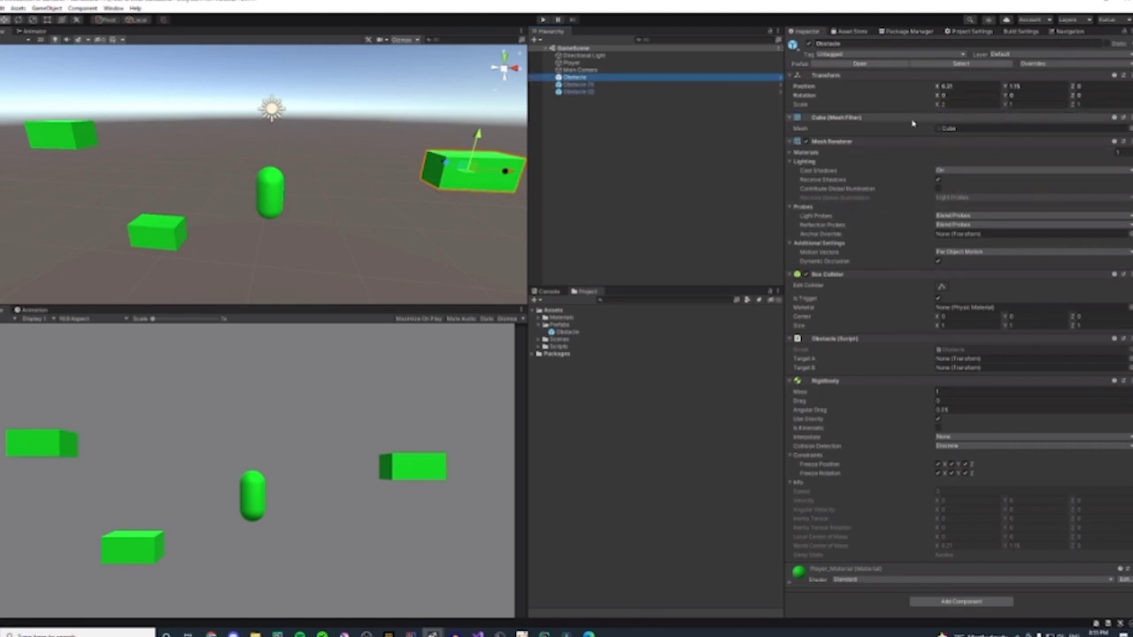
text(2)
click(1009, 104)
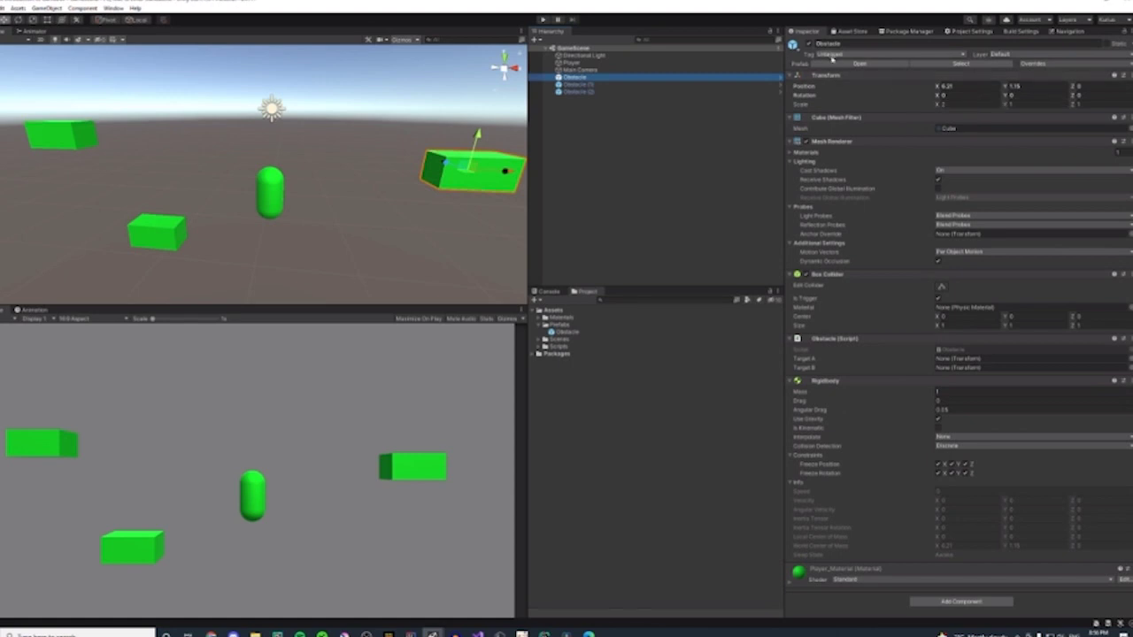
click(943, 104)
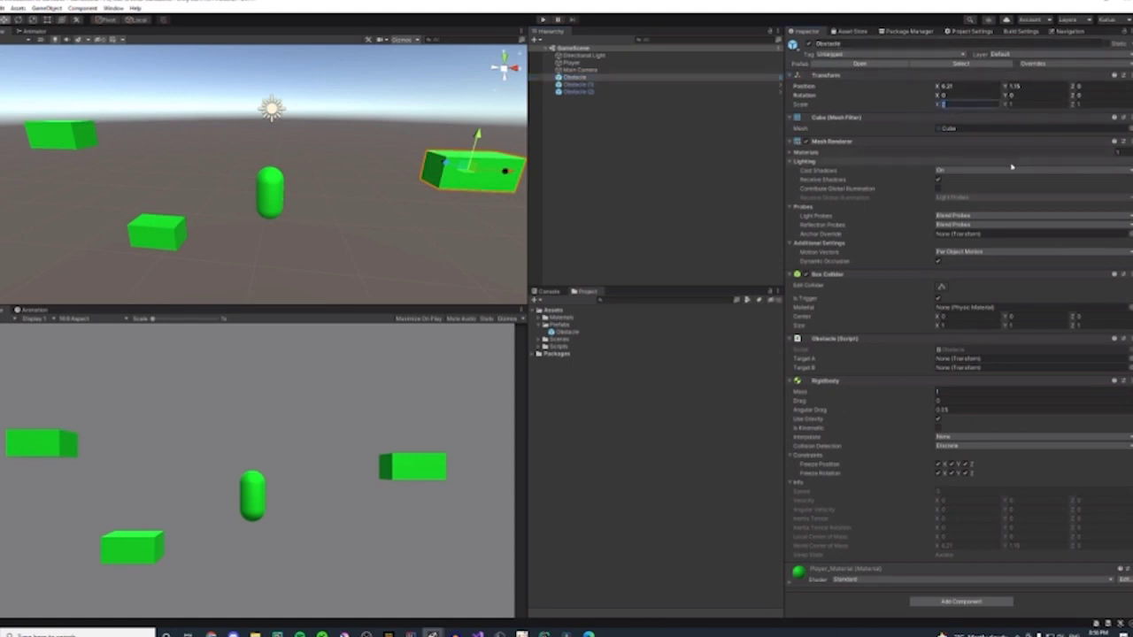
text(3)
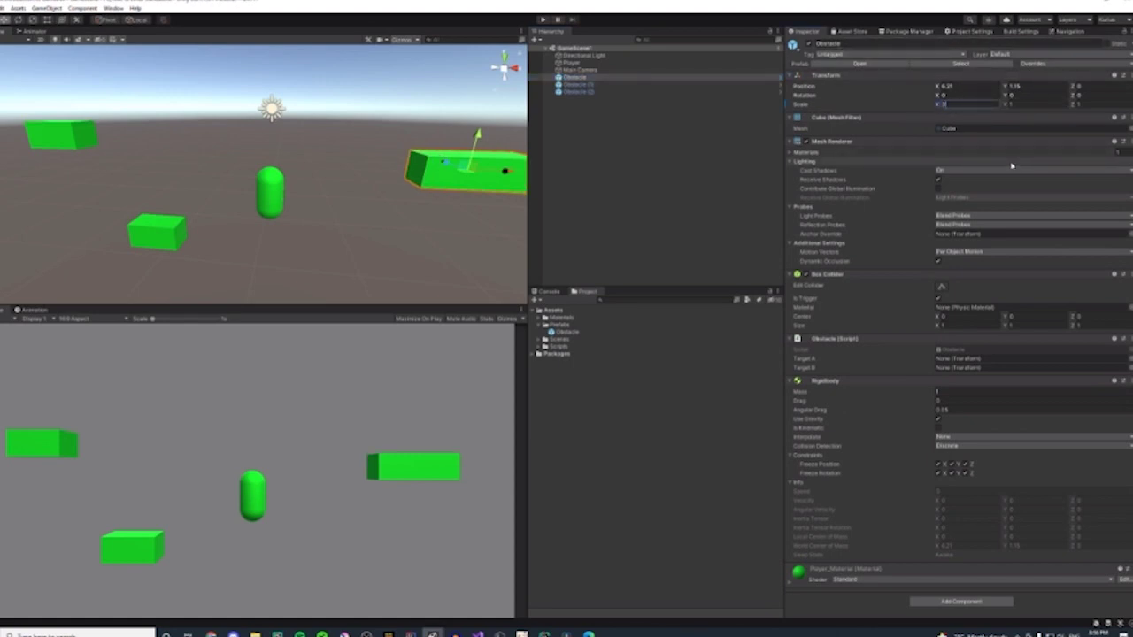
click(1061, 65)
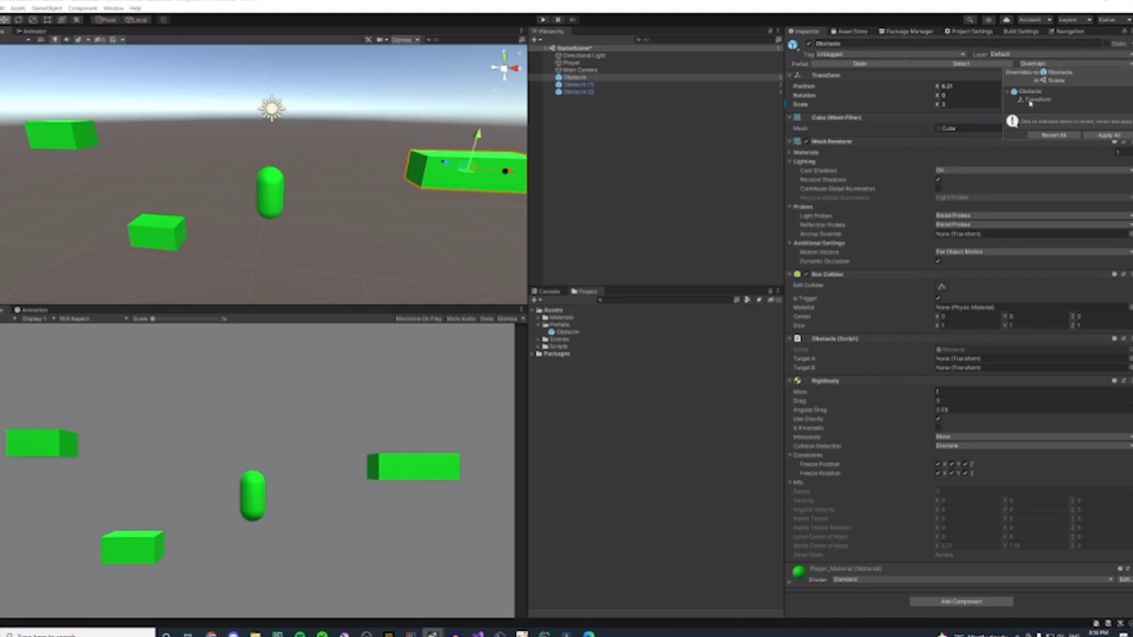
click(1096, 137)
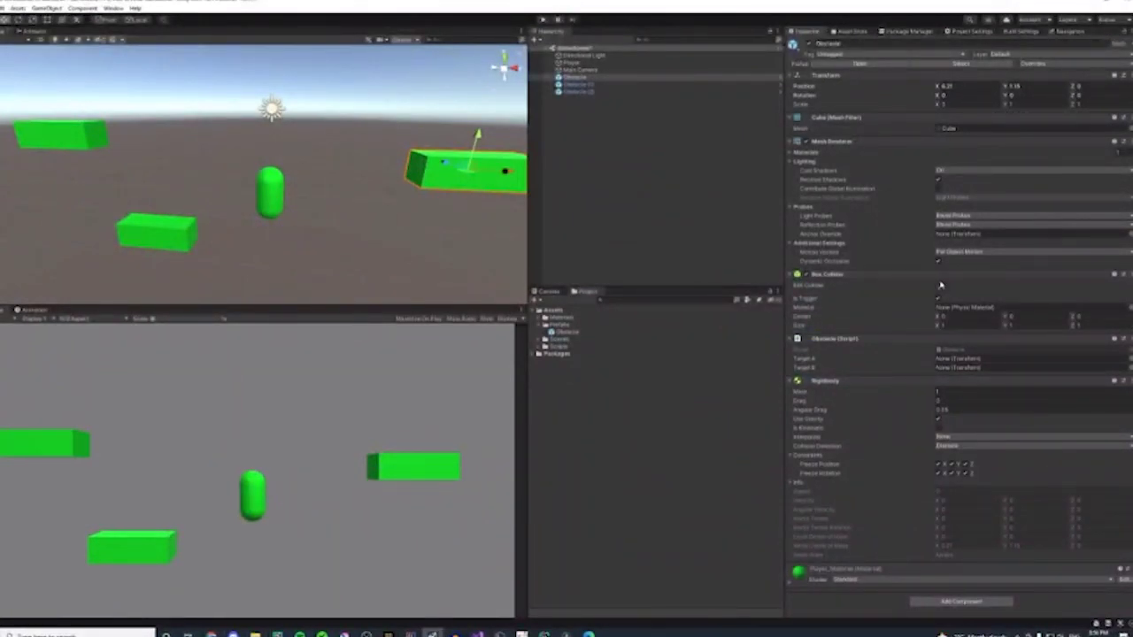
- Review the components of the Player capsule and of the first Obstacle instance
click(301, 238)
click(267, 196)
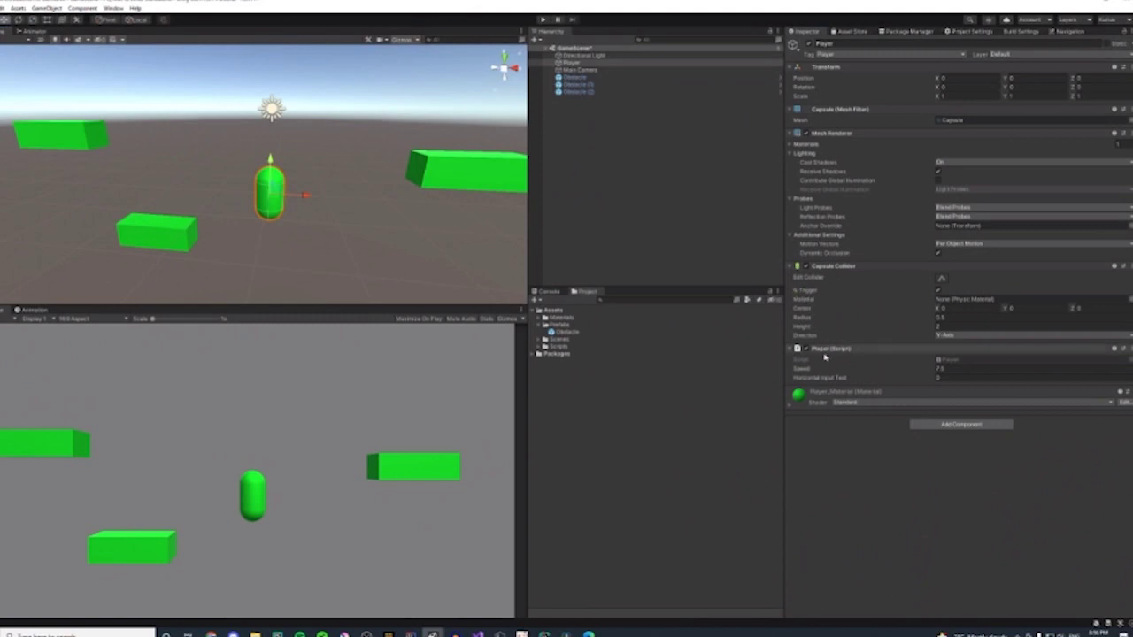
click(472, 181)
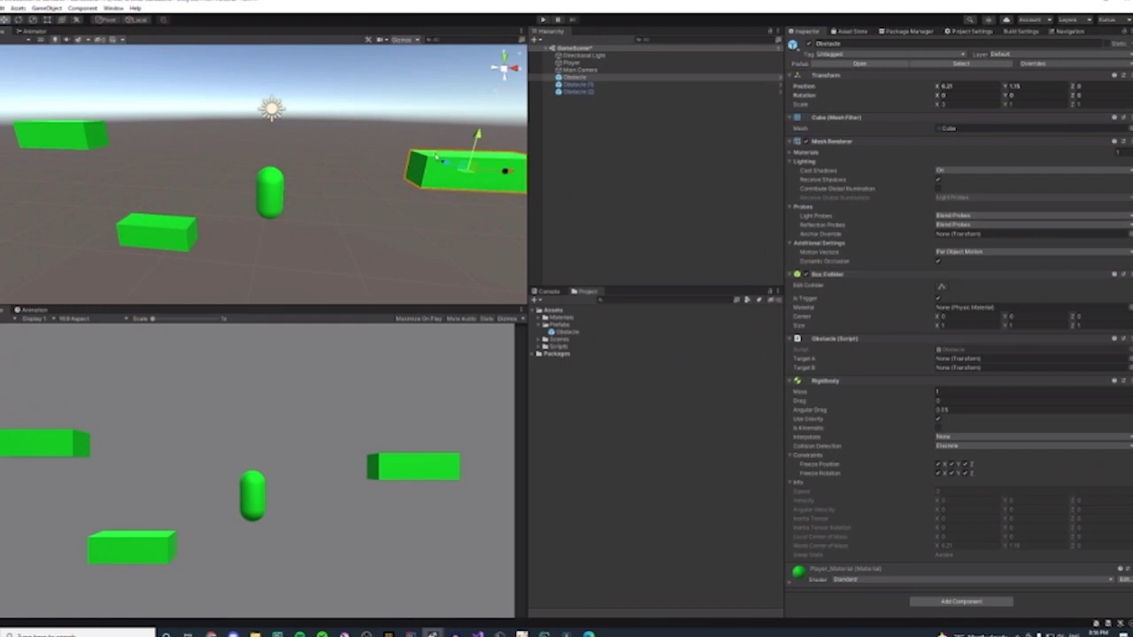
- Edit the first Obstacle's box collider, stretching its top face to a Y size of about 2.07 and pulling it back to the mesh
click(941, 288)
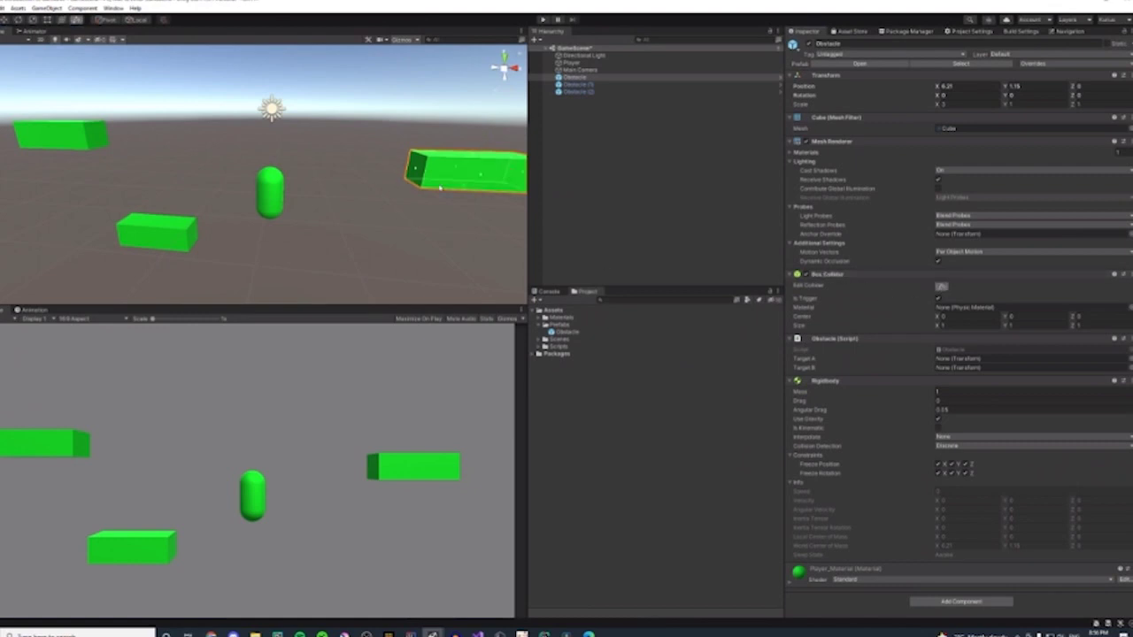
scroll(462, 198, up, 2)
right_drag(470, 227, 556, 217)
scroll(478, 207, up, 5)
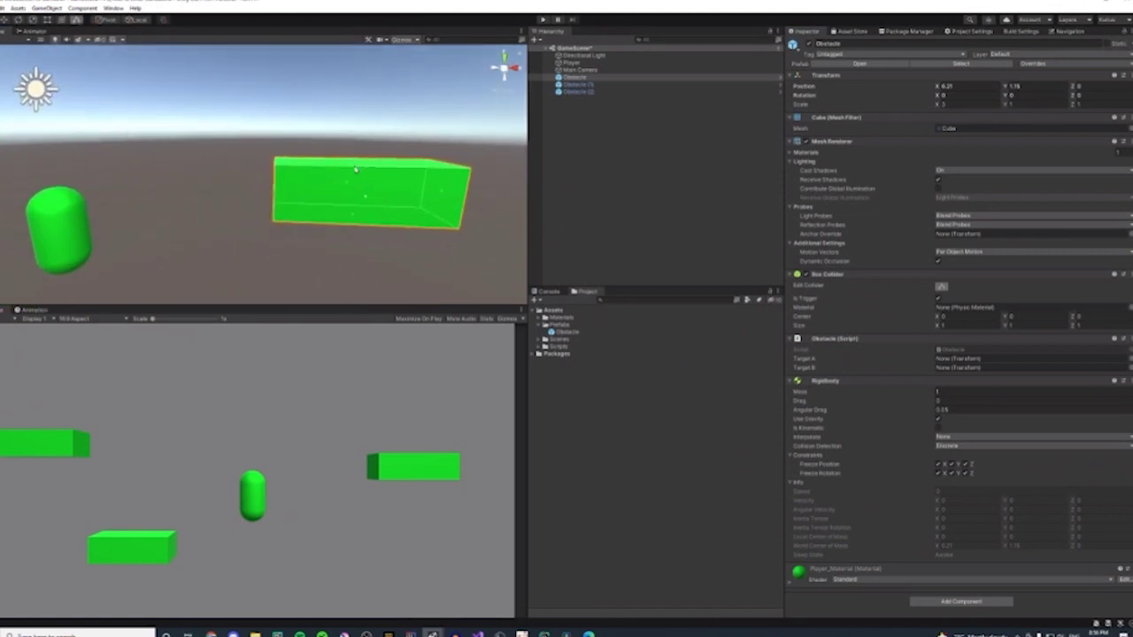
mouse_move(359, 166)
mouse_down()
mouse_move(368, 124)
mouse_move(371, 176)
mouse_move(375, 147)
mouse_move(373, 164)
mouse_up()
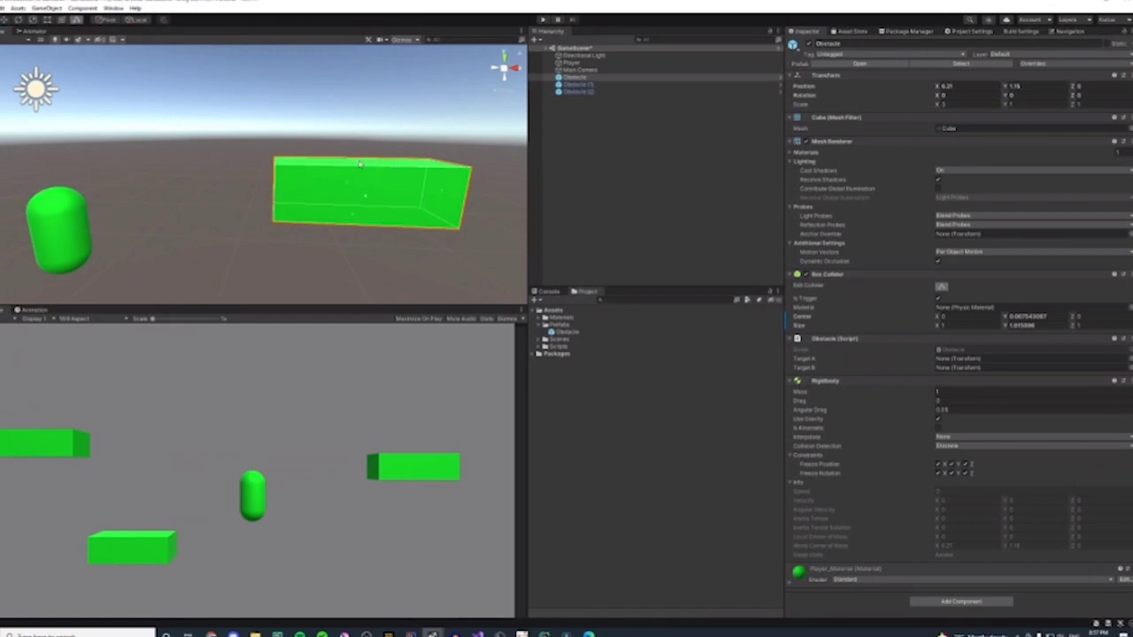
drag(360, 164, 364, 103)
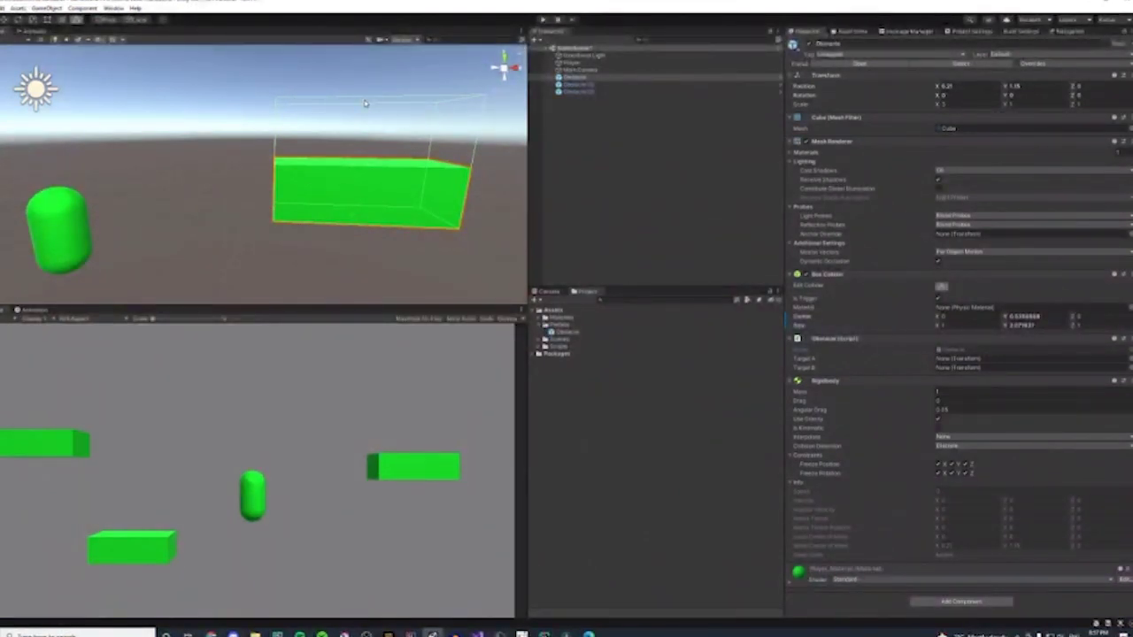
drag(364, 104, 360, 163)
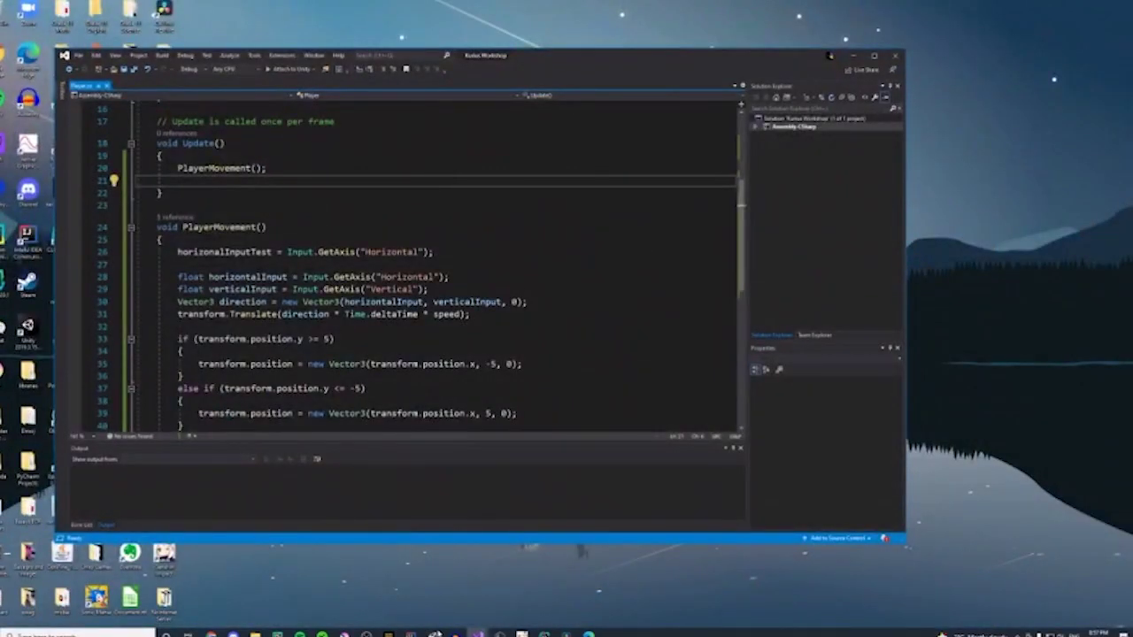
- Switch back to the Unity project with SampleScene and select the white cube above the red obstacle
mouse_move(434, 632)
click(464, 585)
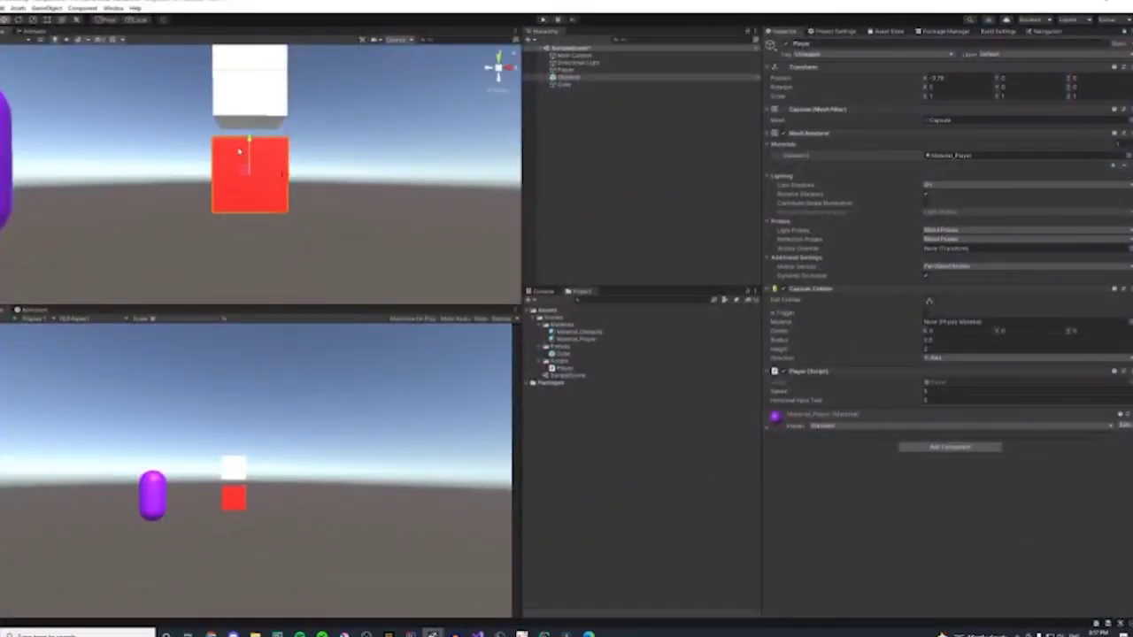
click(260, 88)
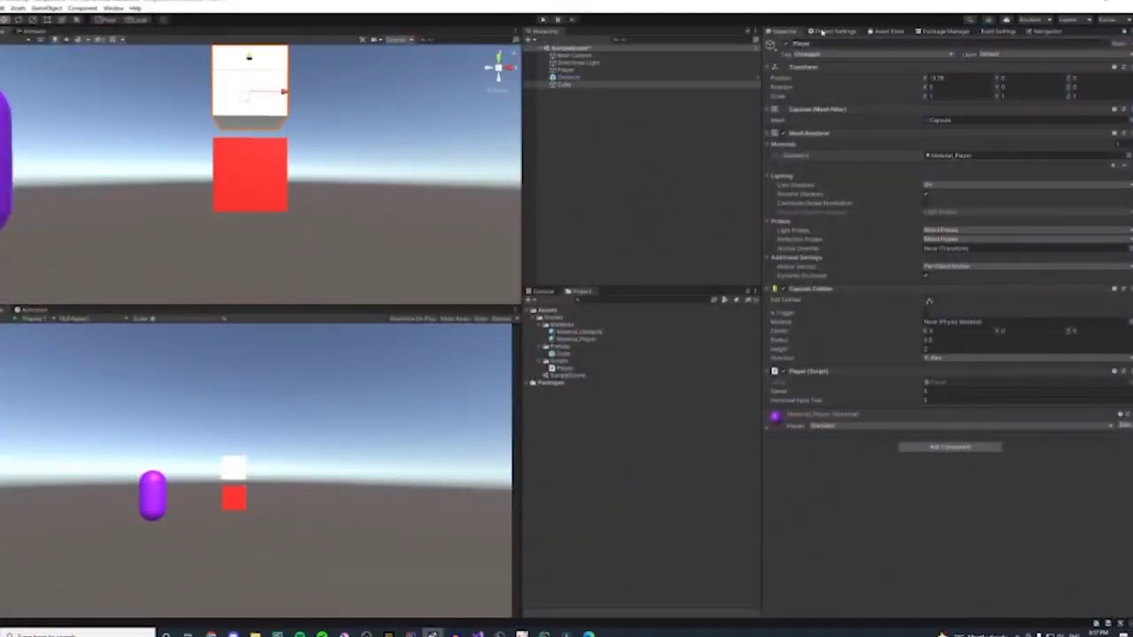
- Open the Cube prefab from the Prefabs folder for editing
double_click(569, 355)
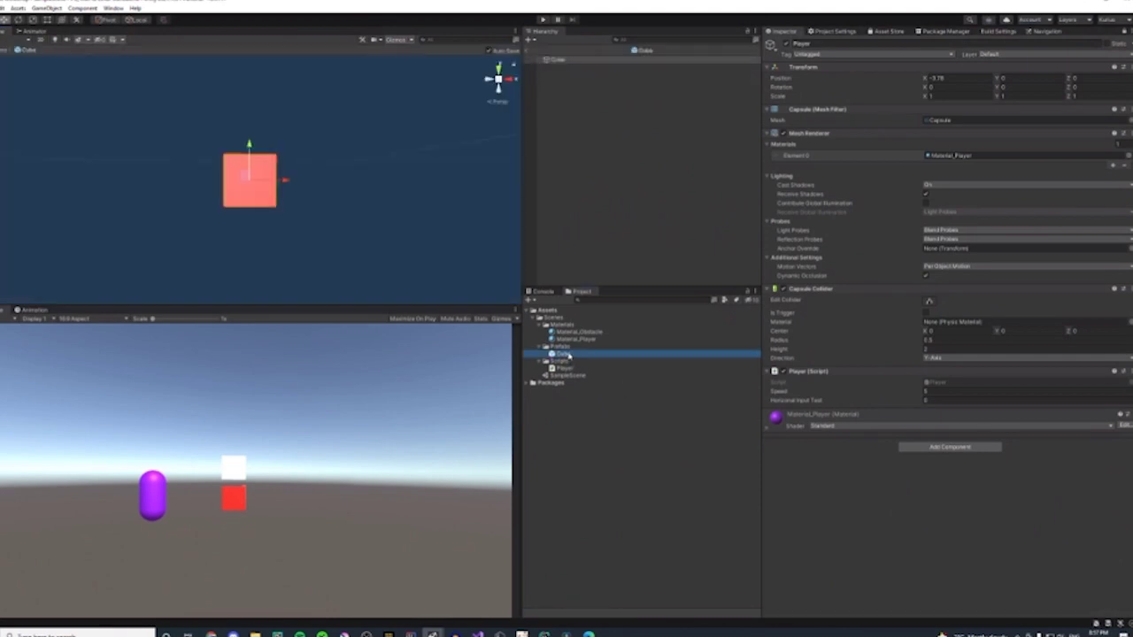
right_click(569, 355)
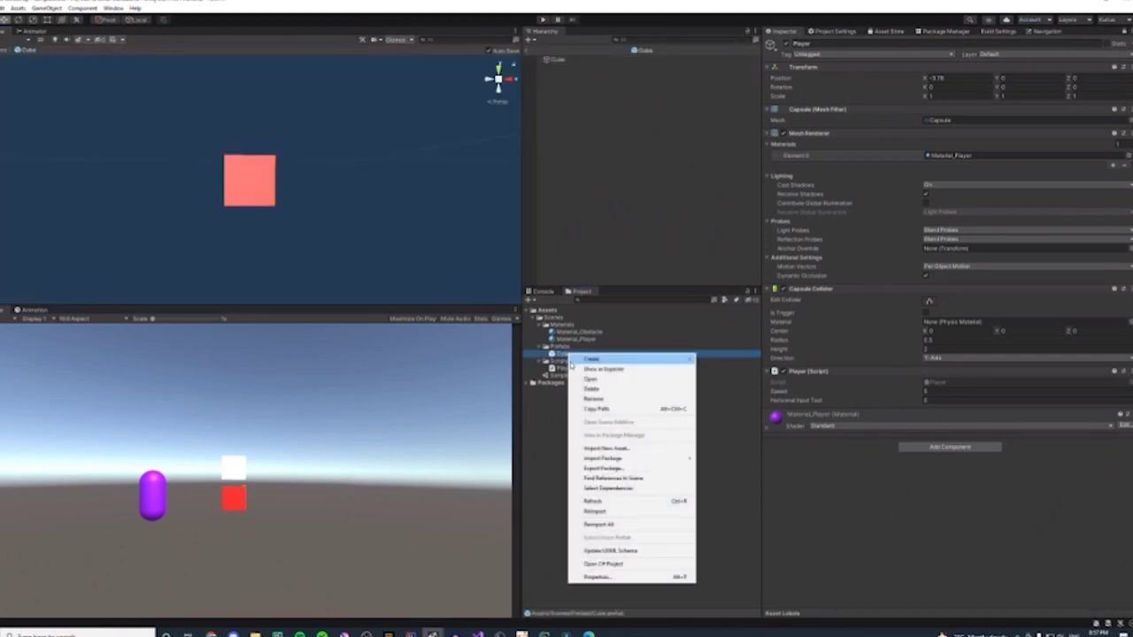
click(585, 182)
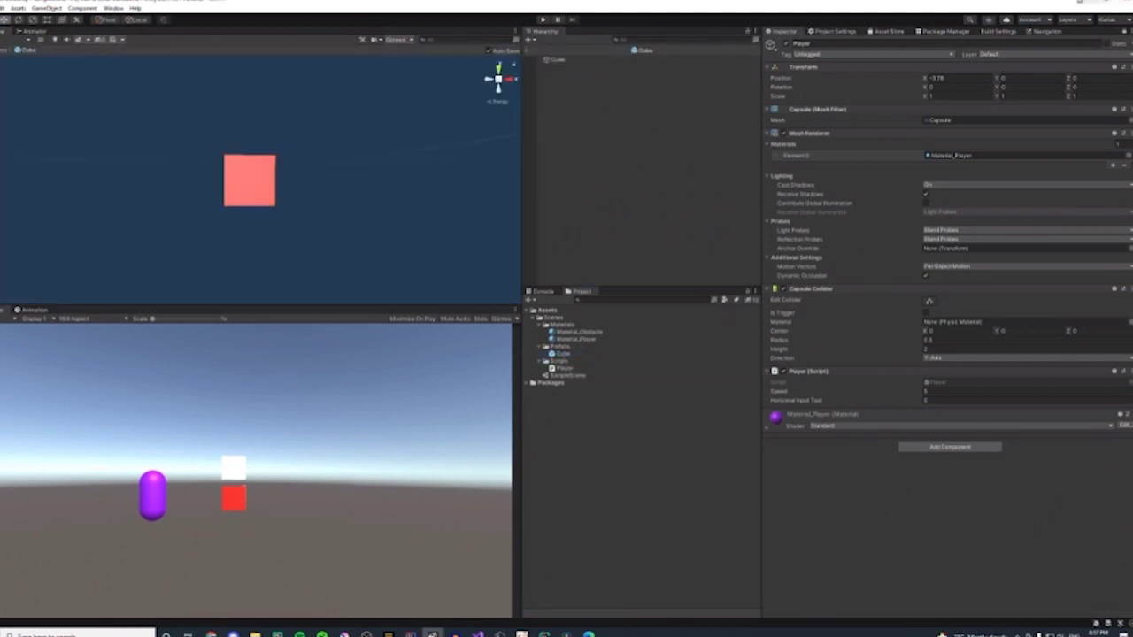
- Switch to the finished Unity example project with GameScene and clear the obstacle selection
click(1082, 2)
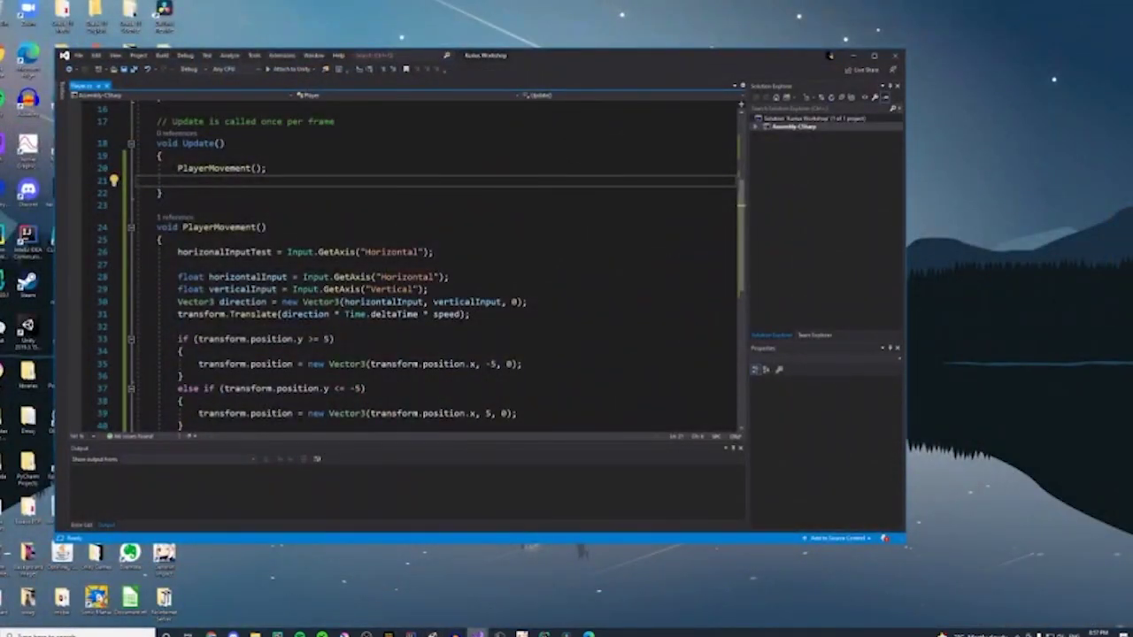
mouse_move(432, 632)
click(399, 598)
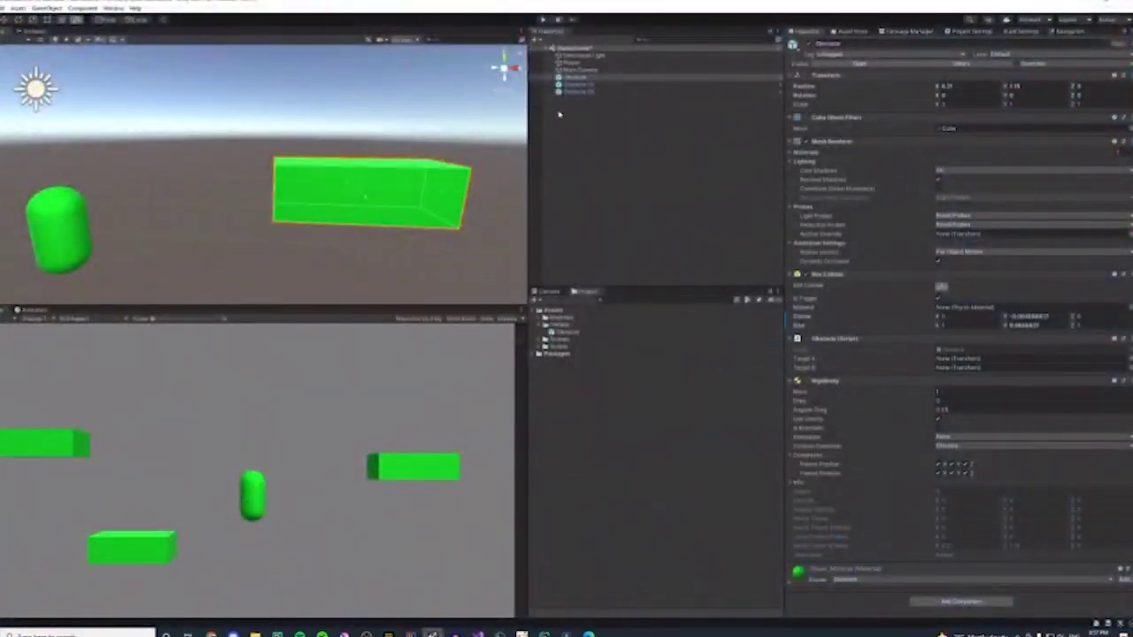
click(754, 125)
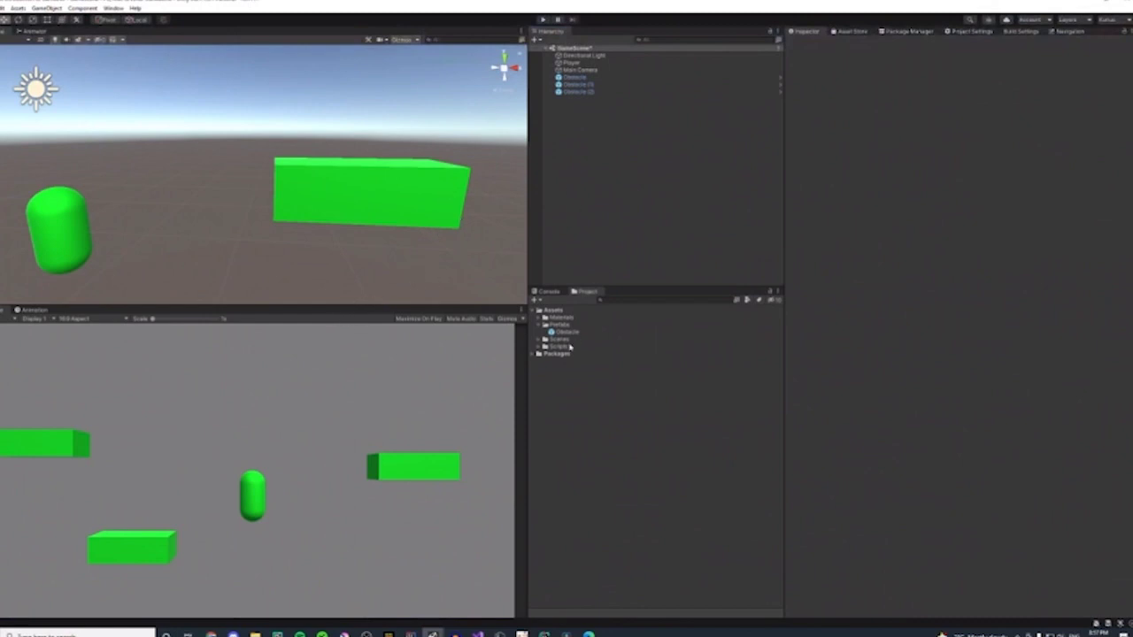
- Open the Obstacle script from the Scripts folder in Visual Studio and enlarge the code window, keeping the unsaved file open
click(539, 346)
click(556, 354)
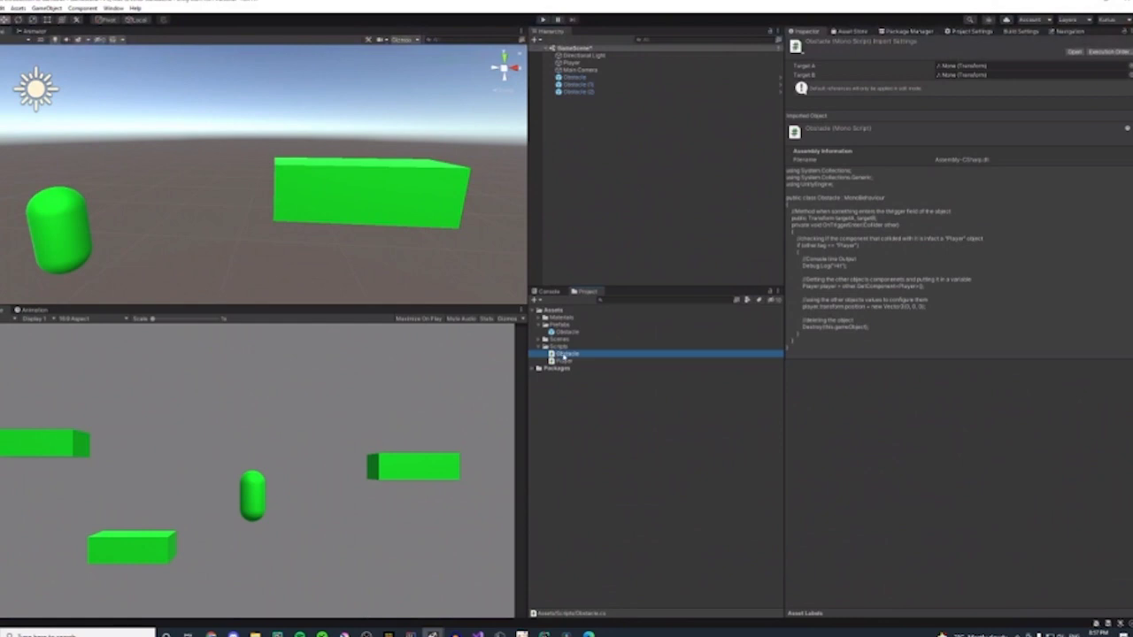
double_click(563, 355)
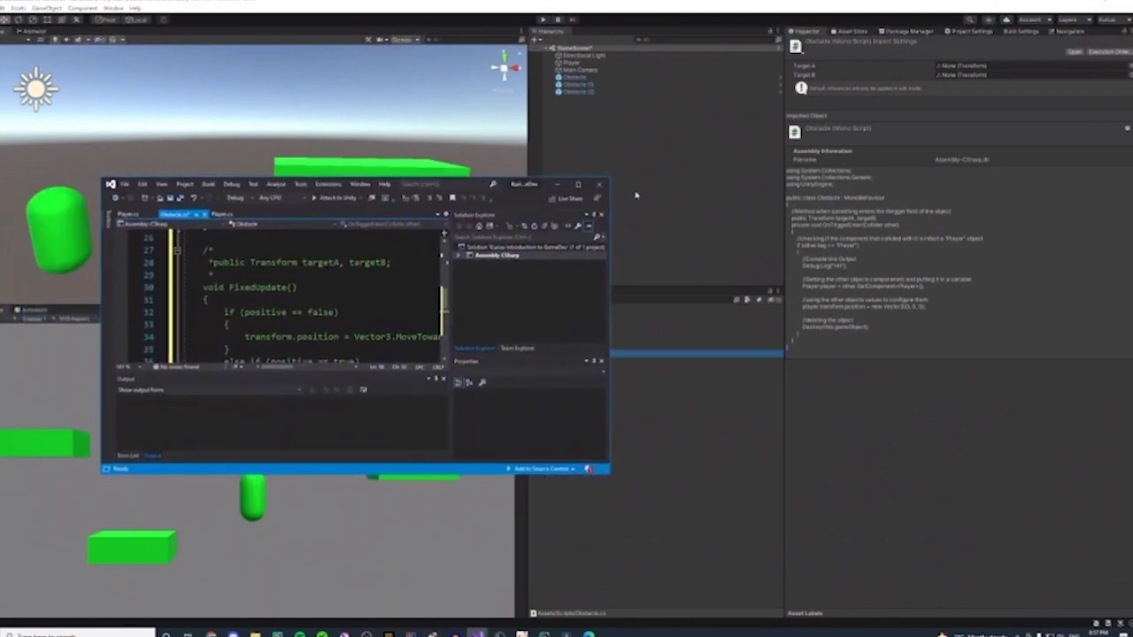
click(603, 183)
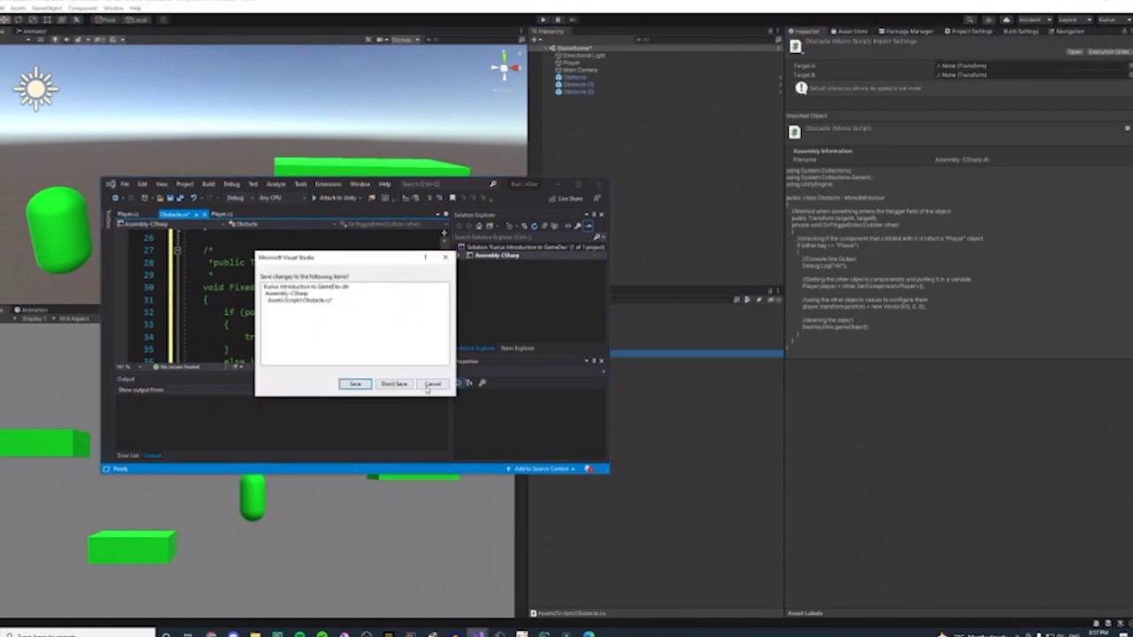
click(428, 386)
drag(609, 178, 1104, 2)
- Examine the Obstacle class declaration and skim through the rest of the script
scroll(496, 285, down, 1)
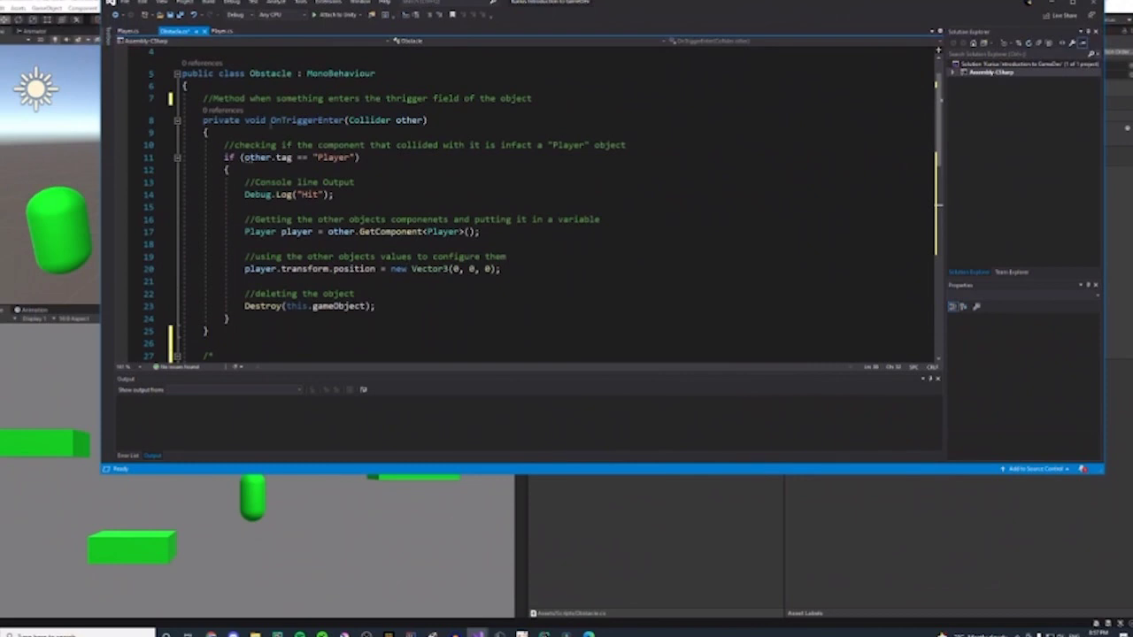
scroll(322, 133, up, 1)
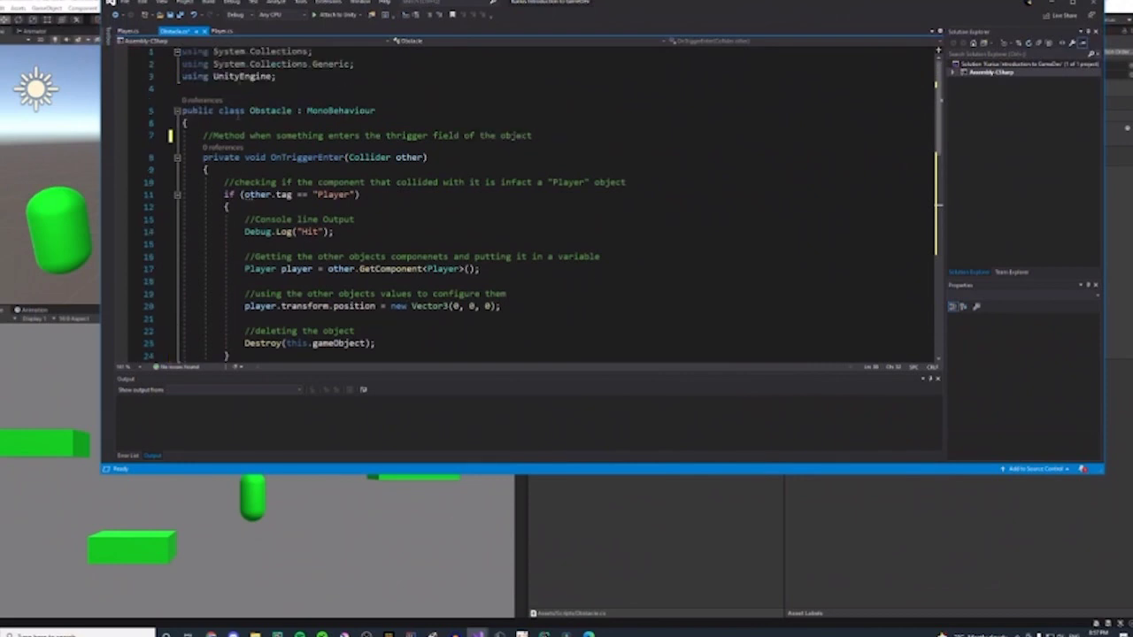
drag(219, 115, 377, 112)
click(375, 111)
scroll(312, 157, down, 4)
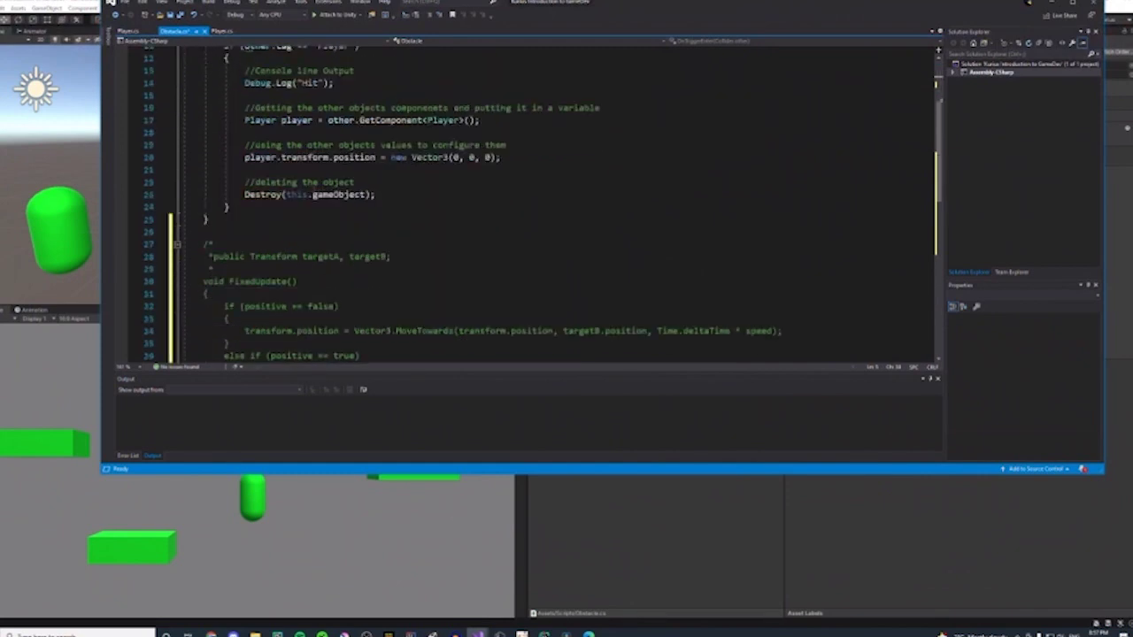
scroll(312, 157, up, 4)
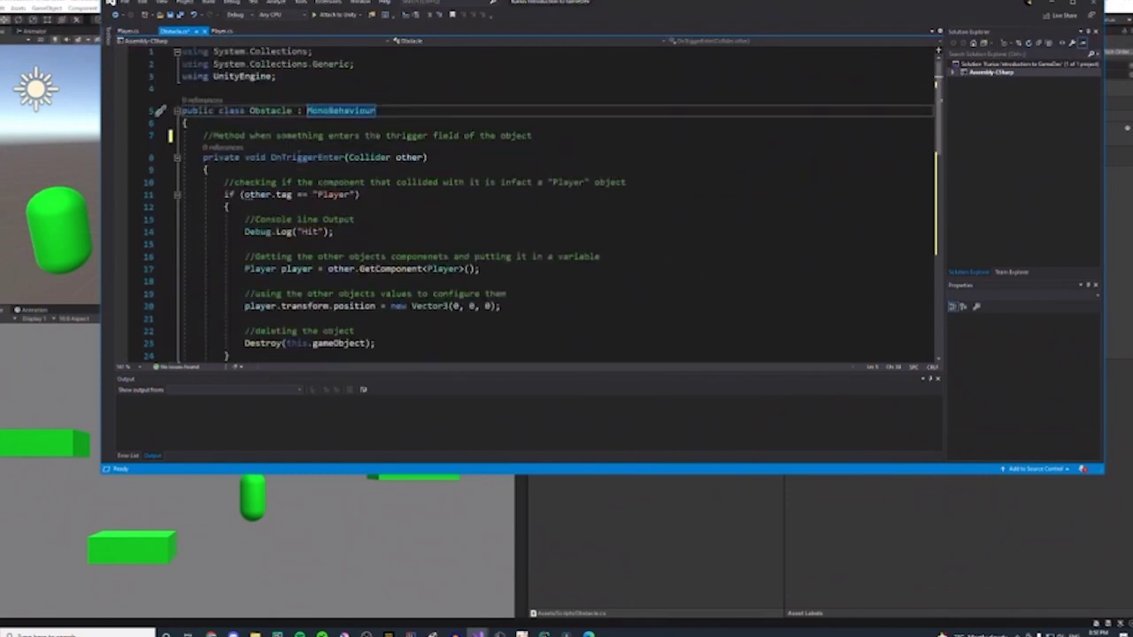
- Examine the OnTriggerEnter method's Collider parameter and the if condition comparing the other object's tag with "Player"
drag(203, 158, 345, 158)
click(276, 157)
click(359, 158)
click(408, 156)
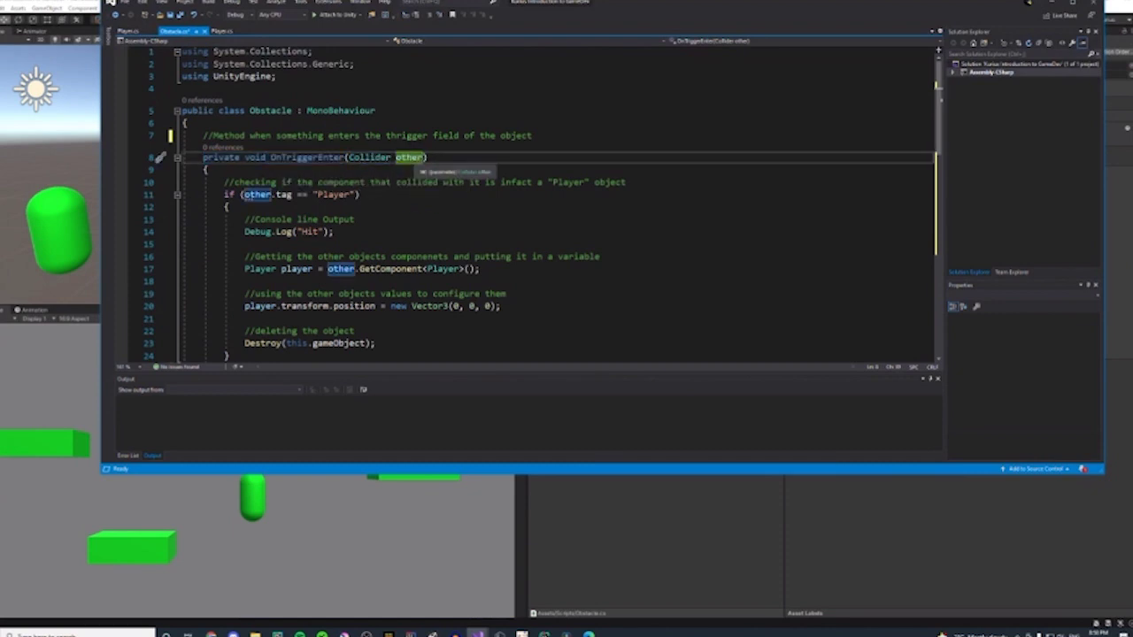
drag(426, 156, 350, 158)
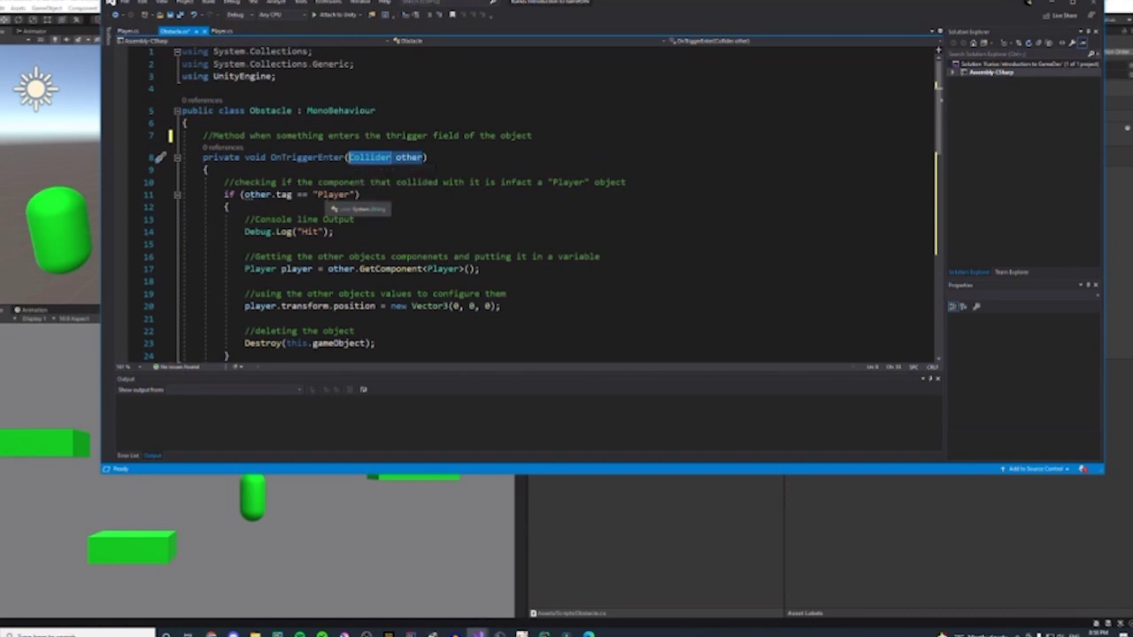
click(360, 194)
drag(359, 194, 224, 193)
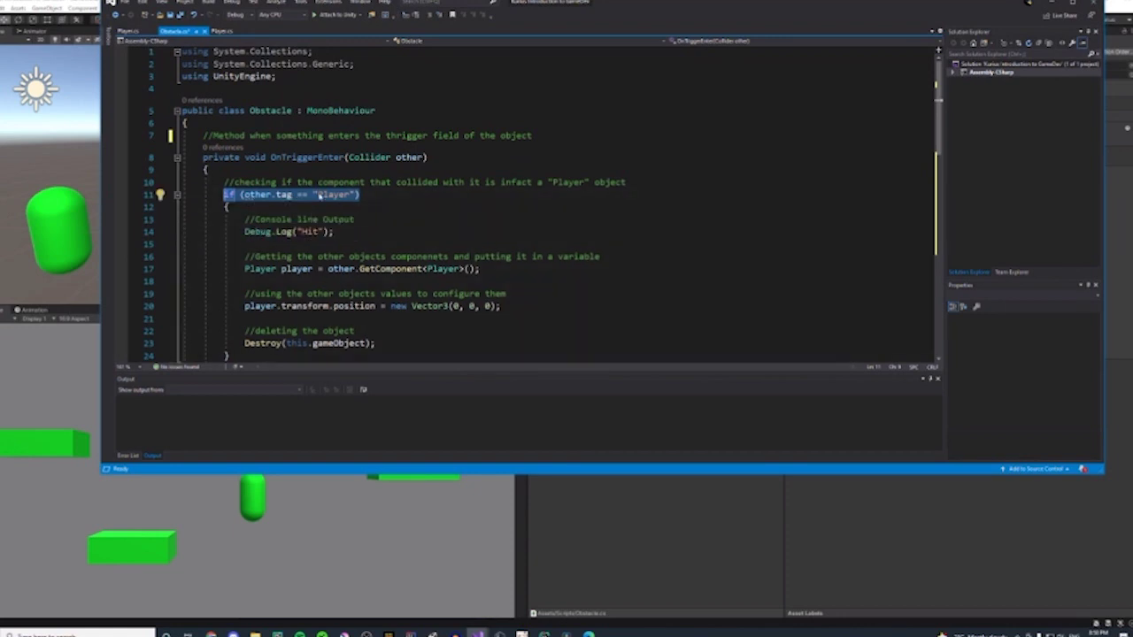
- Switch back to the Unity example scene, select the Player capsule and set its tag to Untagged
click(609, 573)
click(78, 223)
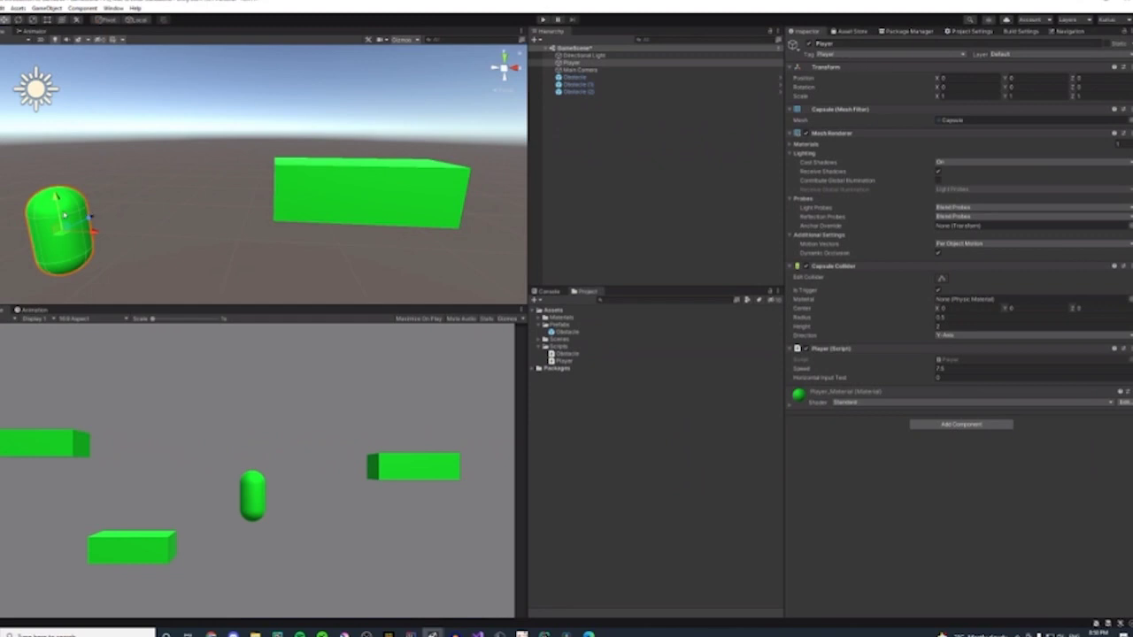
click(823, 55)
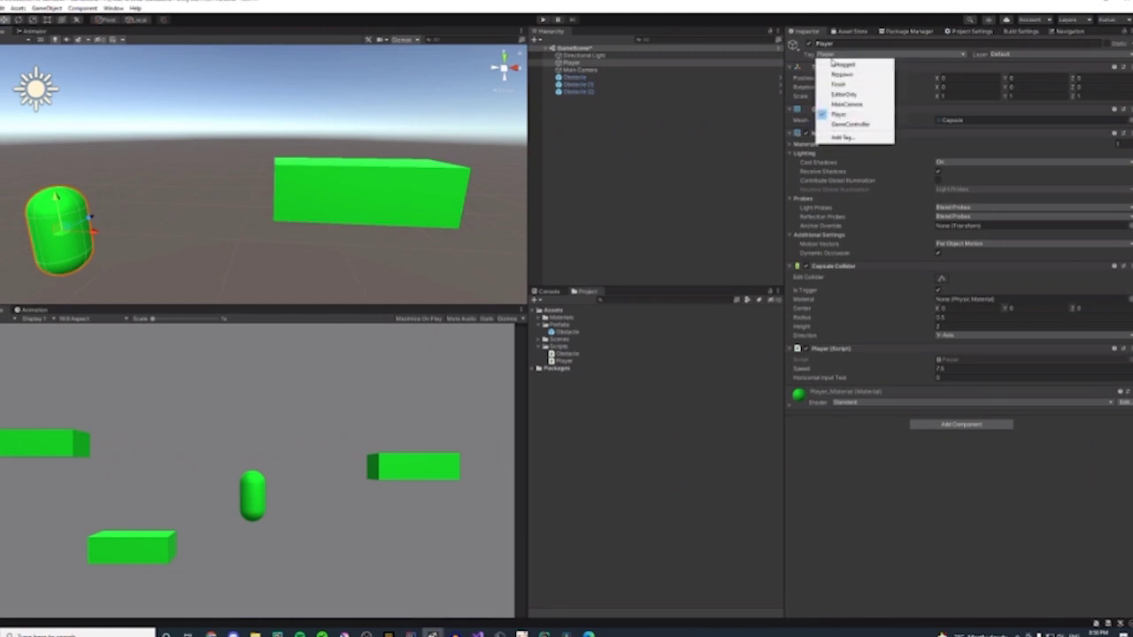
click(835, 63)
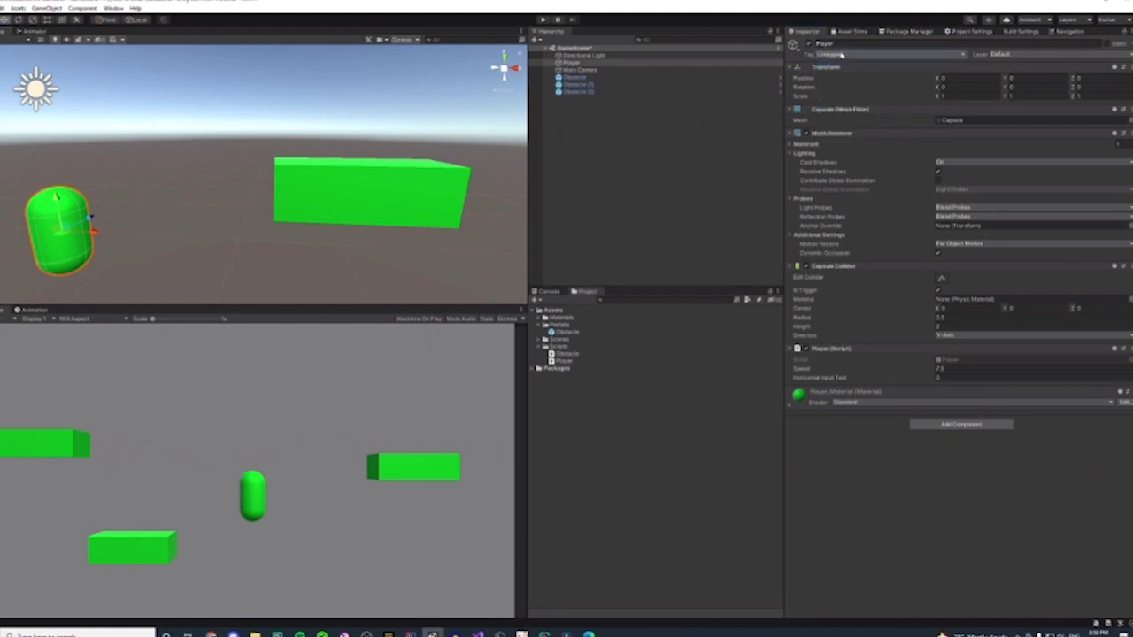
- Add a new tag named Person to the project's tag list
click(967, 56)
click(857, 138)
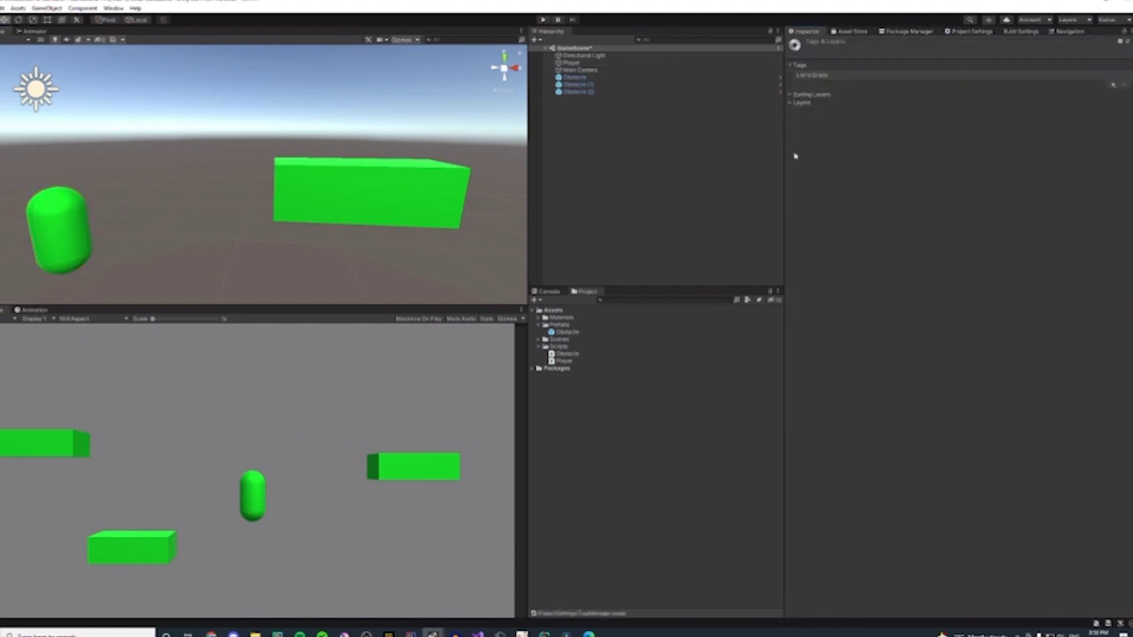
click(1112, 85)
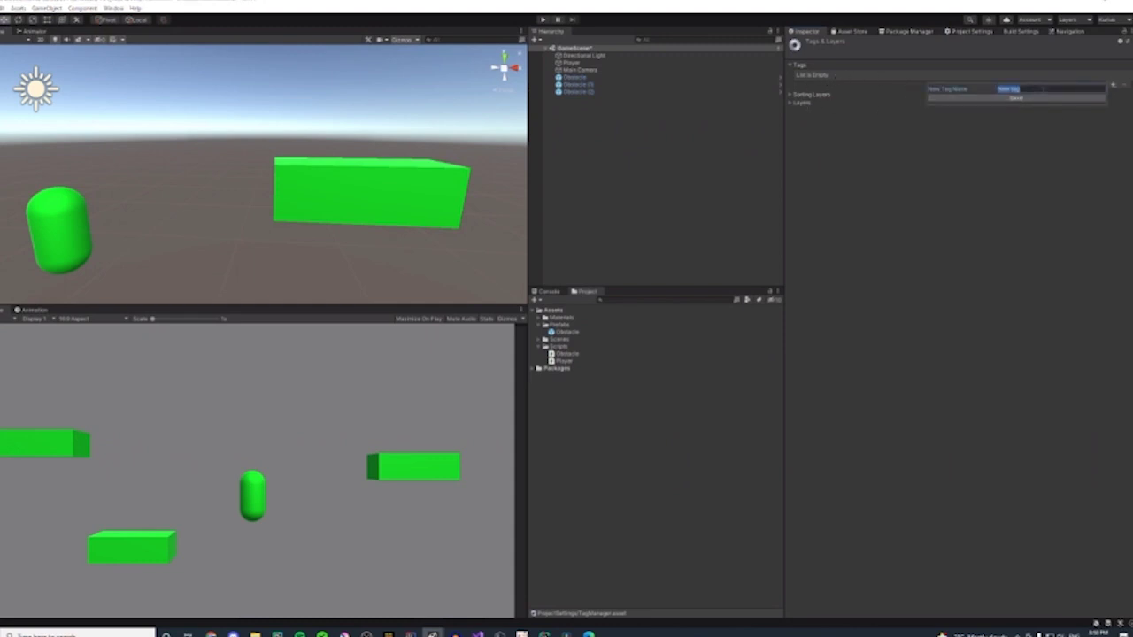
text(Player)
click(1042, 97)
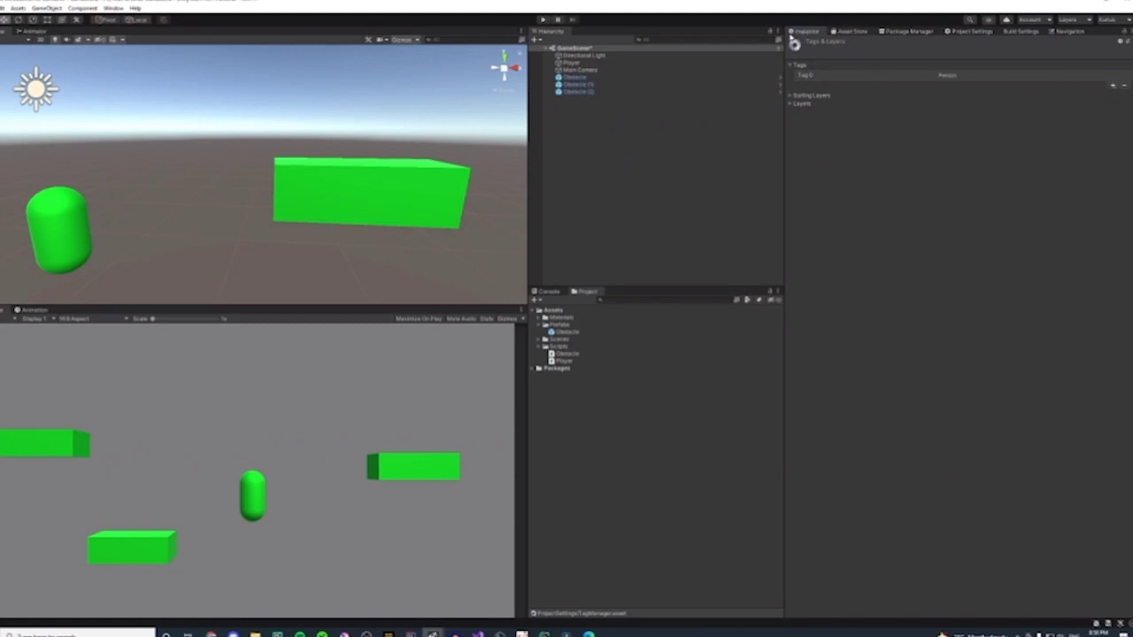
- Select the Player object and set its tag to Player
click(572, 63)
click(820, 55)
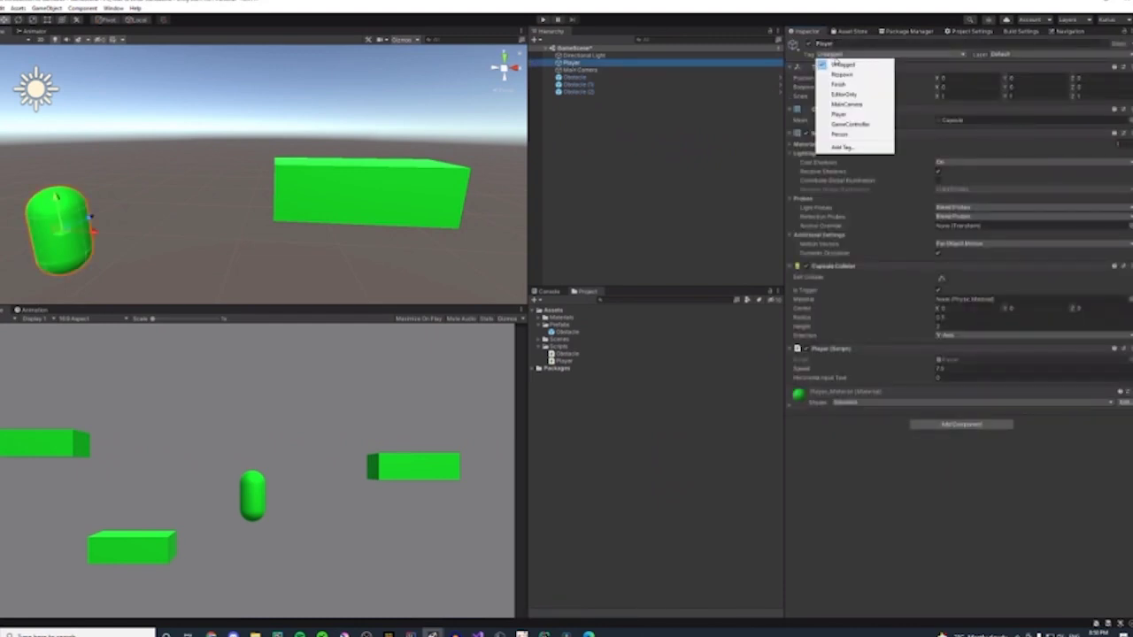
click(841, 115)
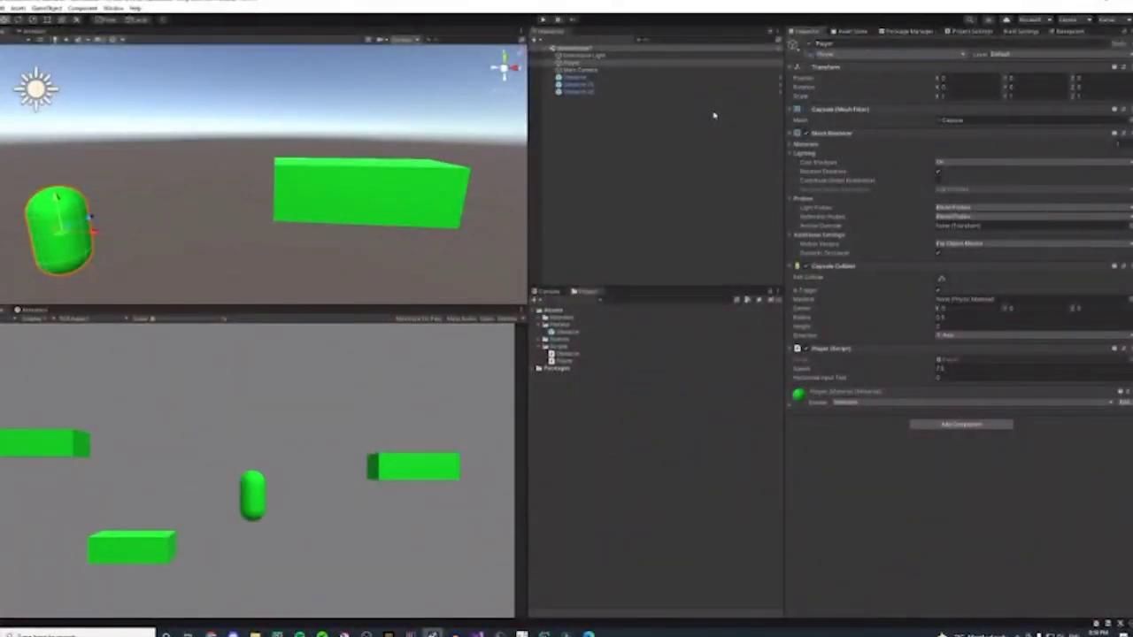
- Switch to the example project's Obstacle script and examine how the tag condition uses the other collider
mouse_move(498, 631)
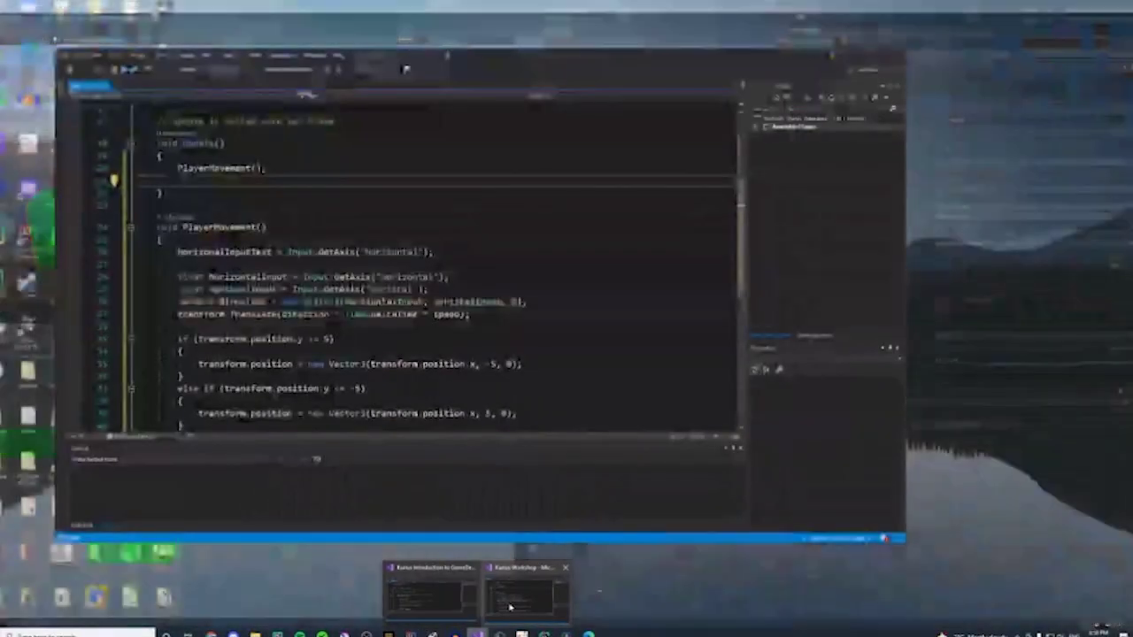
click(526, 594)
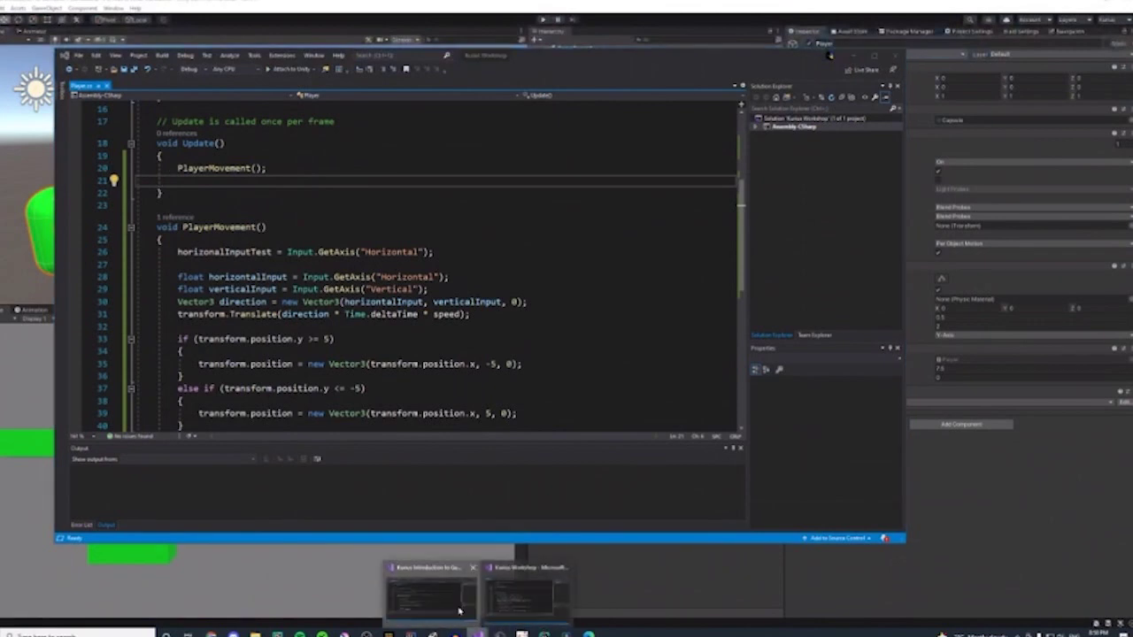
click(429, 588)
click(357, 218)
drag(359, 193, 224, 194)
click(249, 194)
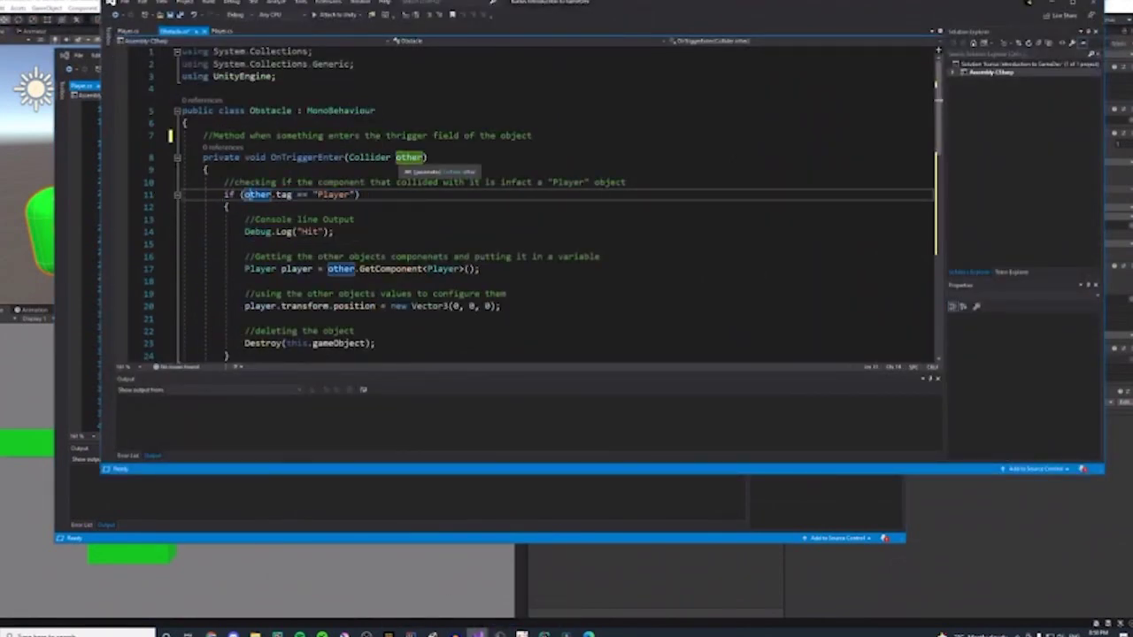
- Return to the Unity example scene and inspect the Player's capsule collider in edit mode
click(41, 236)
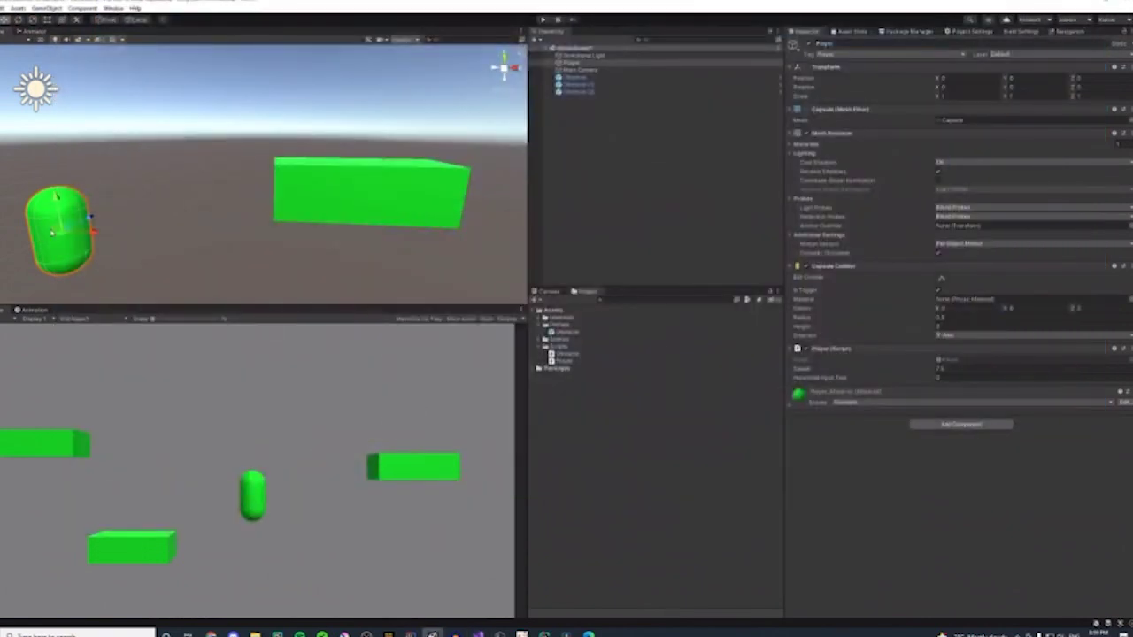
click(941, 279)
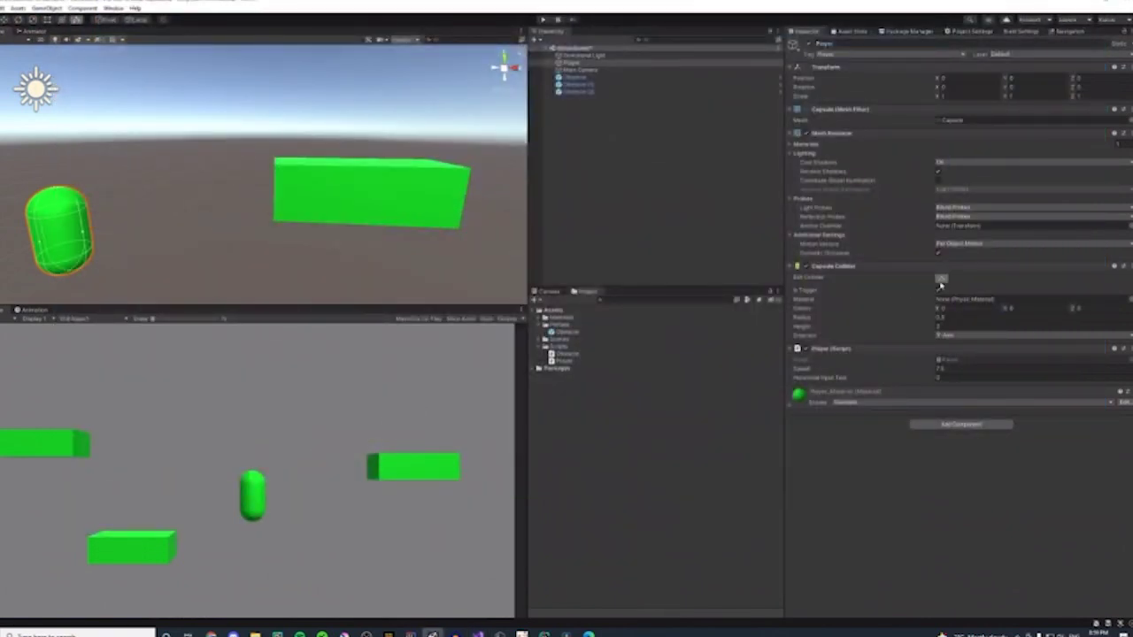
drag(81, 233, 84, 232)
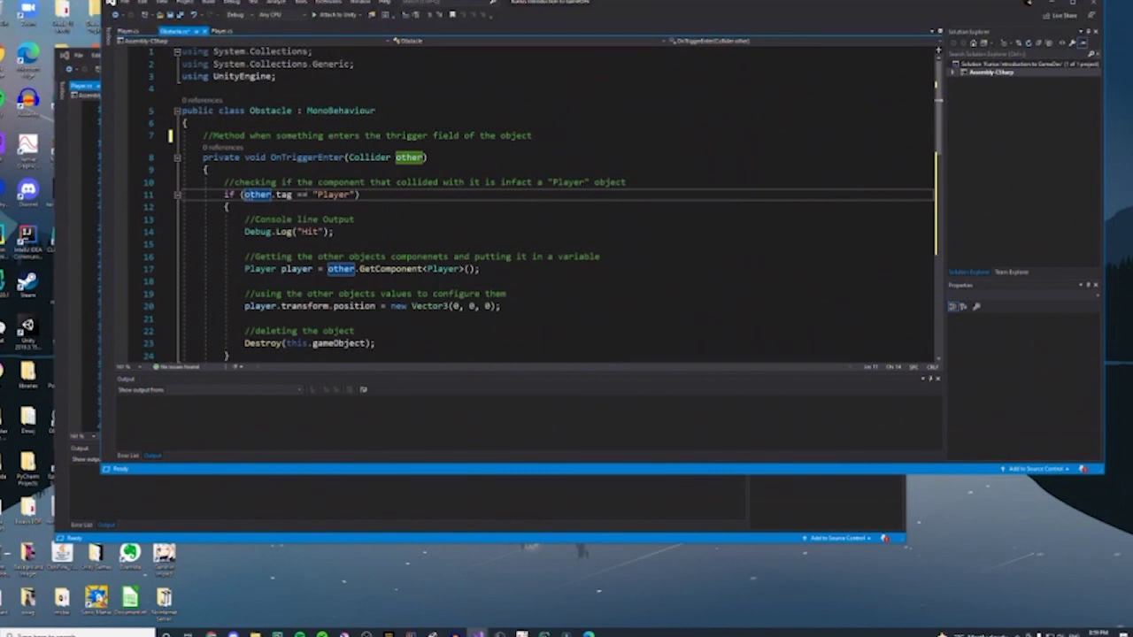
- In the Obstacle script, examine the "Player" tag string and the Debug.Log("Hit") line
drag(314, 194, 358, 194)
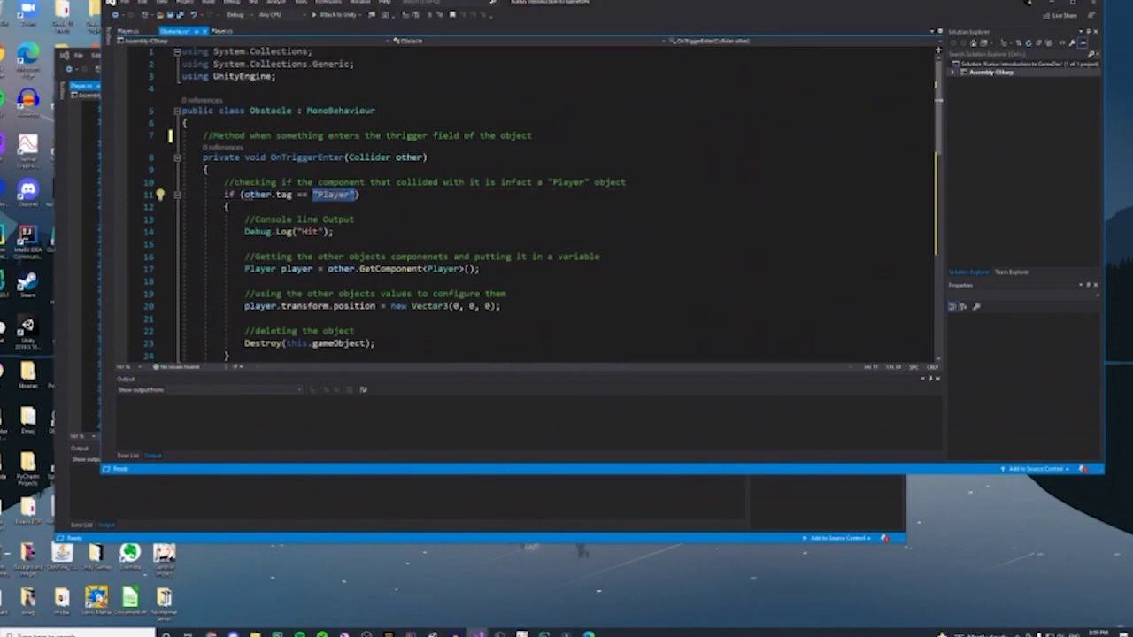
click(335, 195)
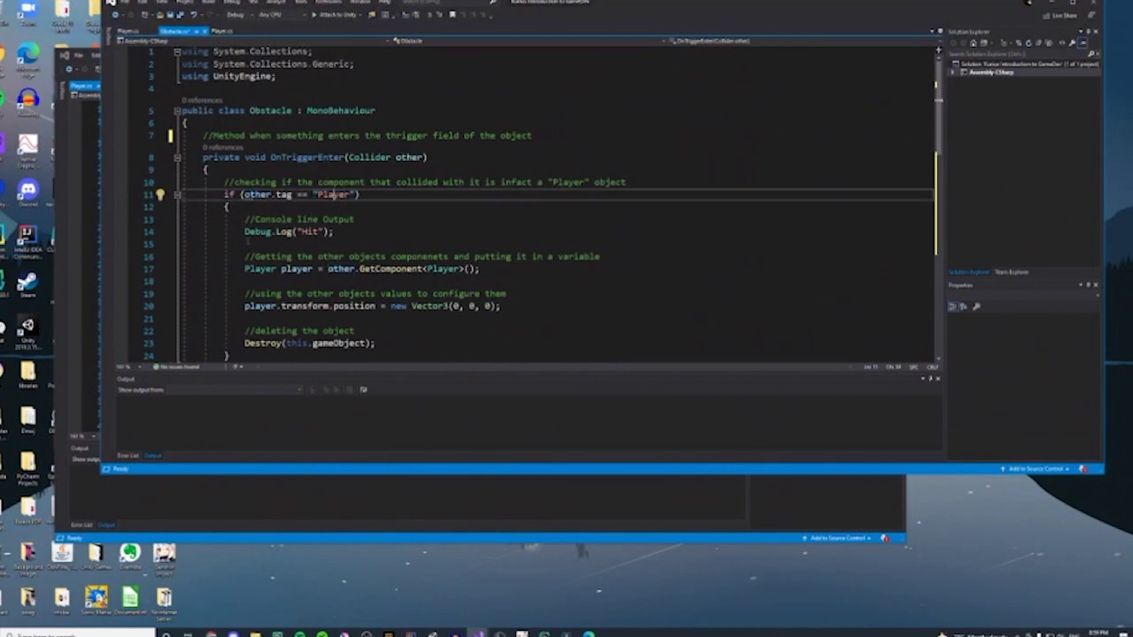
drag(244, 232, 336, 231)
click(343, 230)
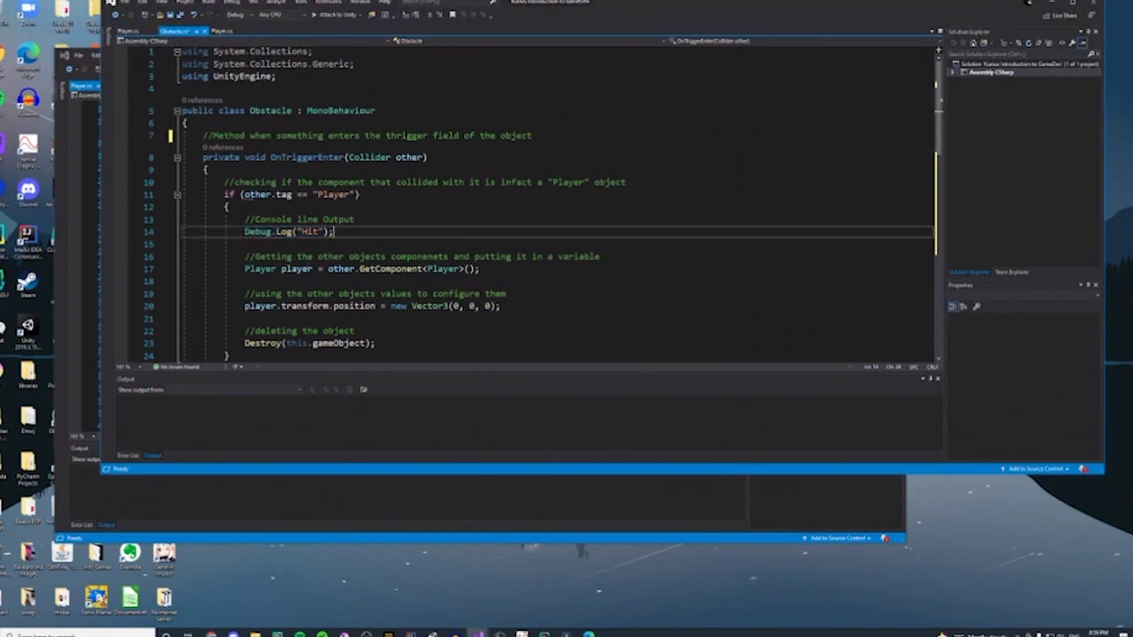
- Examine the line that stores the other object's Player component in the player variable
drag(245, 269, 480, 270)
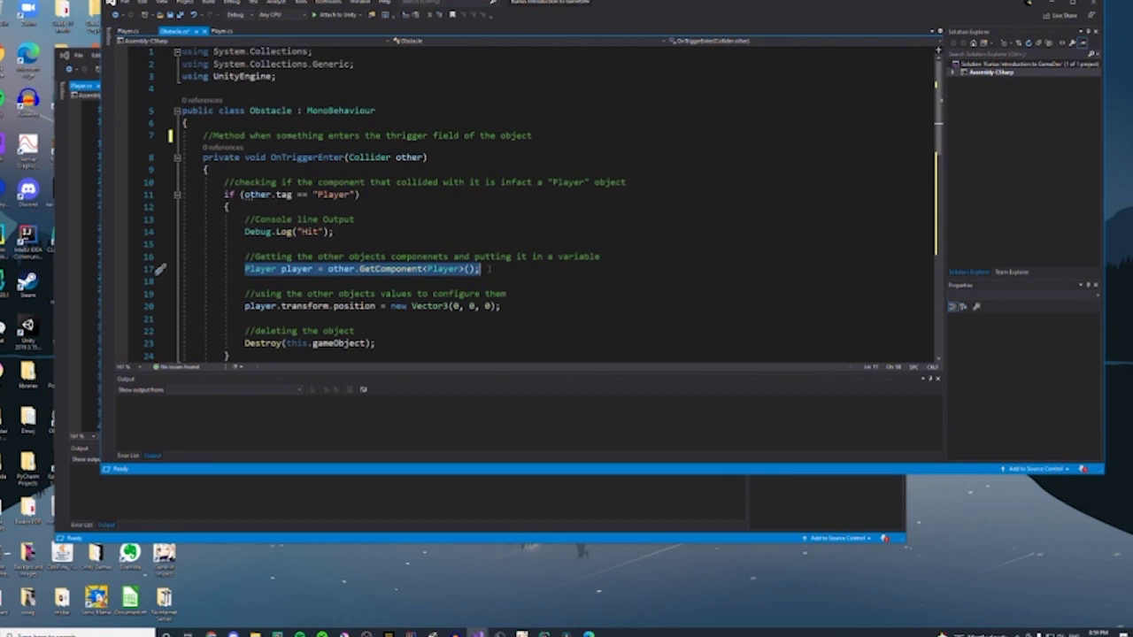
click(266, 281)
click(265, 269)
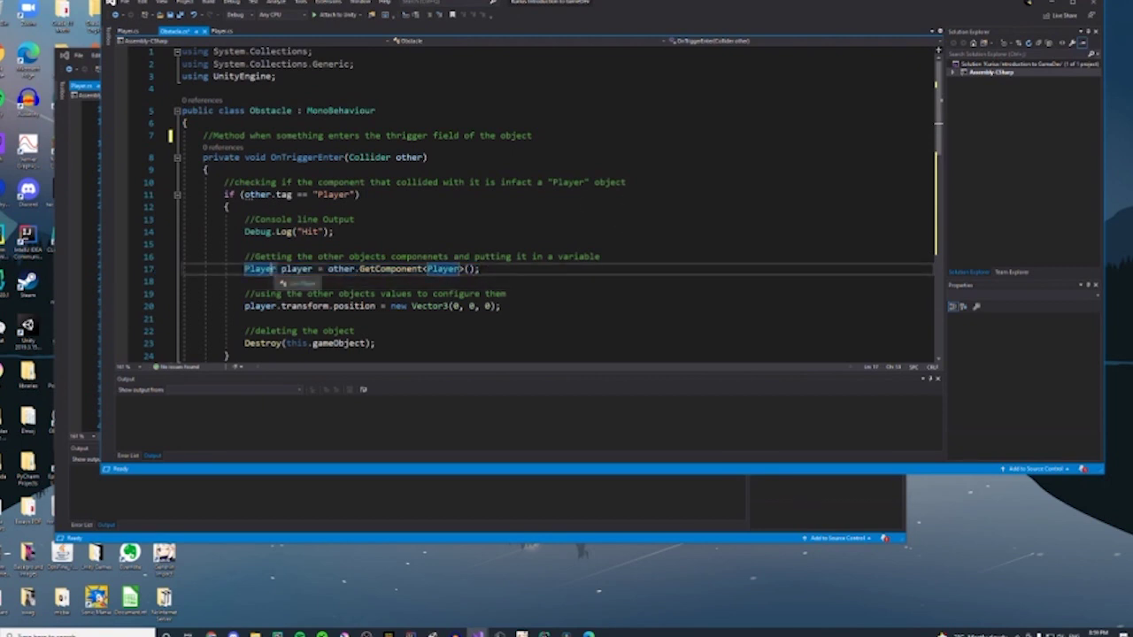
- Look through the Player script's movement and screen-wrapping code, and return to the Obstacle script
click(213, 31)
scroll(531, 203, up, 20)
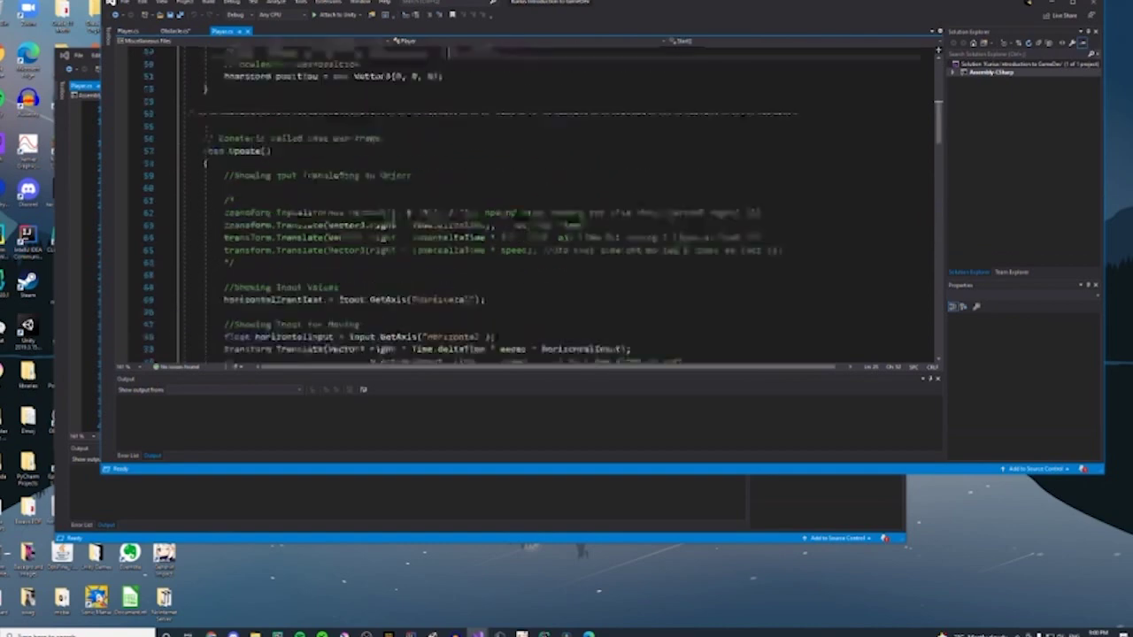
scroll(531, 203, down, 20)
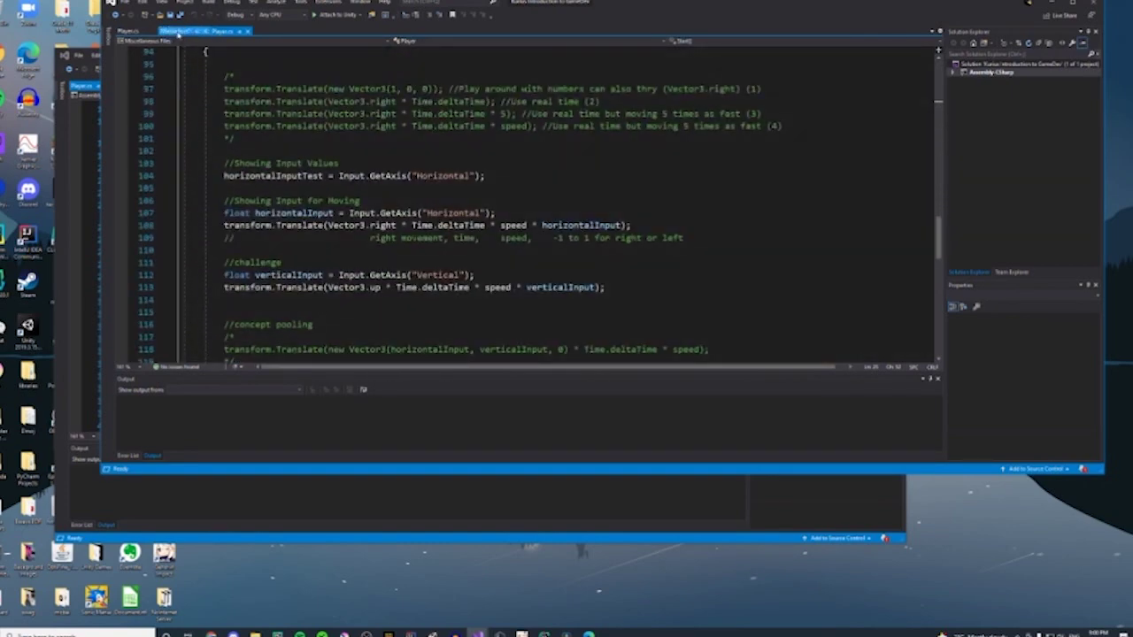
scroll(531, 203, down, 14)
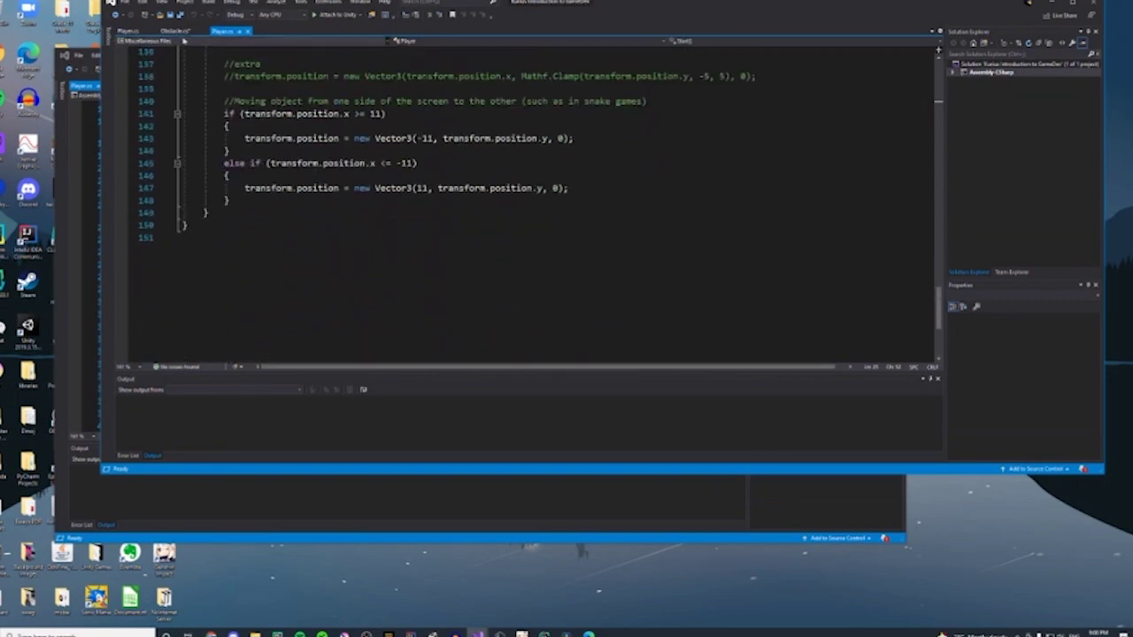
click(181, 31)
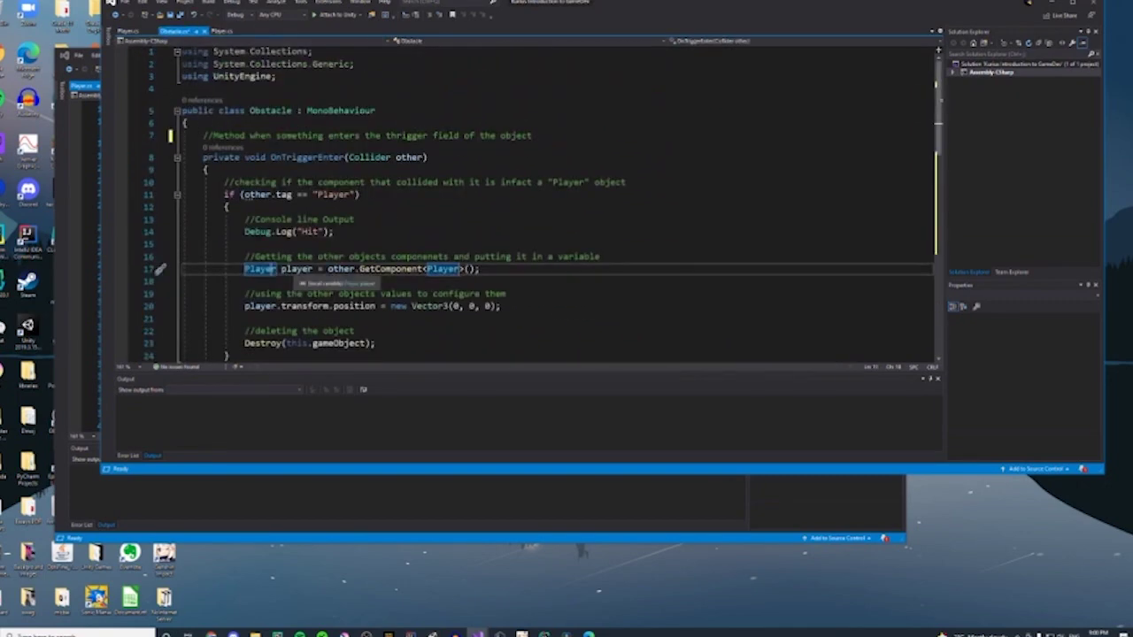
- Examine how other.GetComponent<Player>() in the Obstacle script refers to the Player class, checking it against the Player script
drag(328, 269, 354, 269)
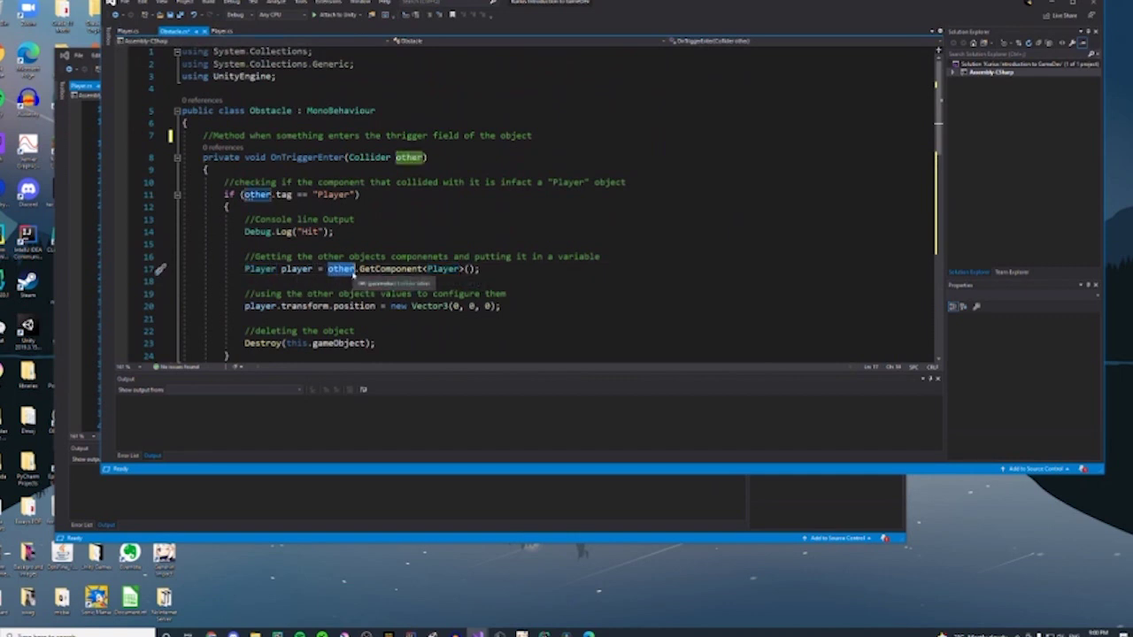
click(442, 268)
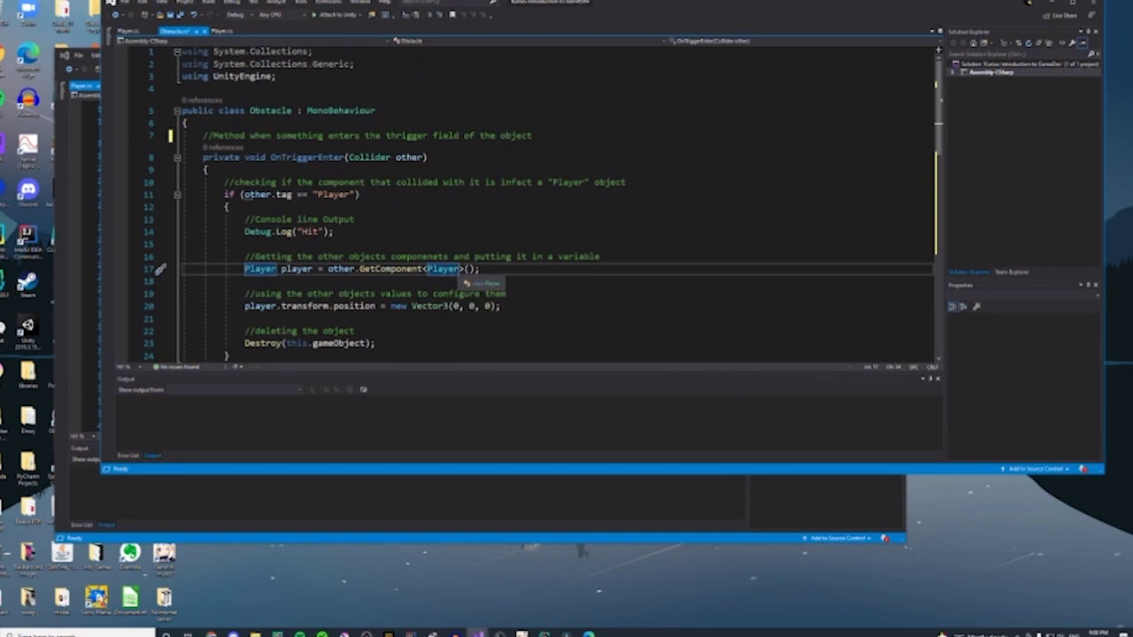
scroll(400, 244, down, 1)
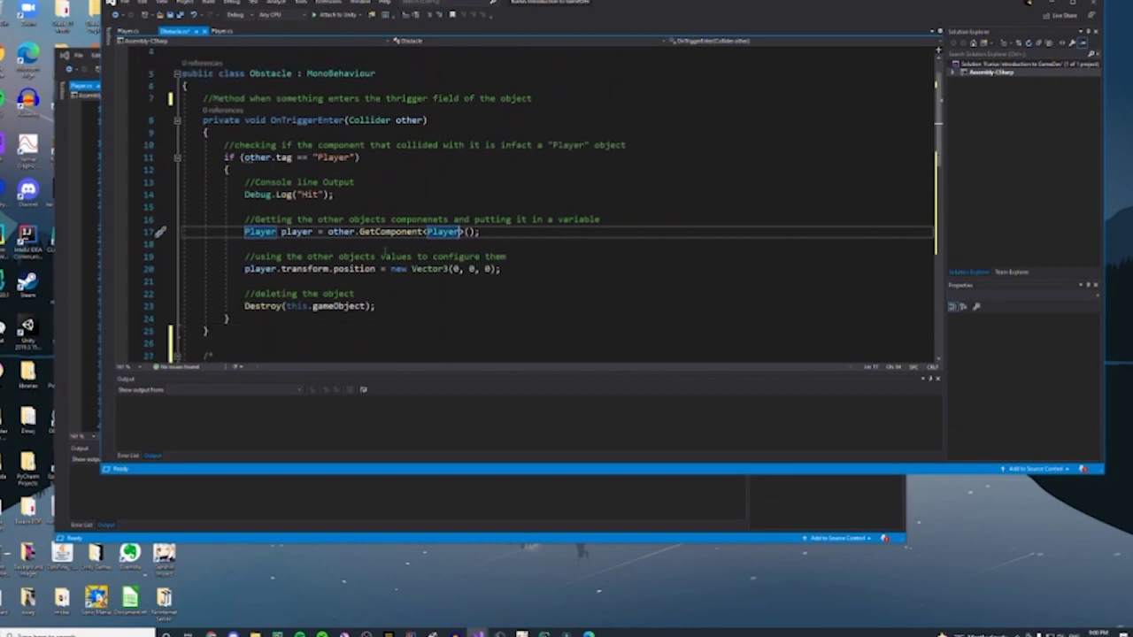
click(131, 31)
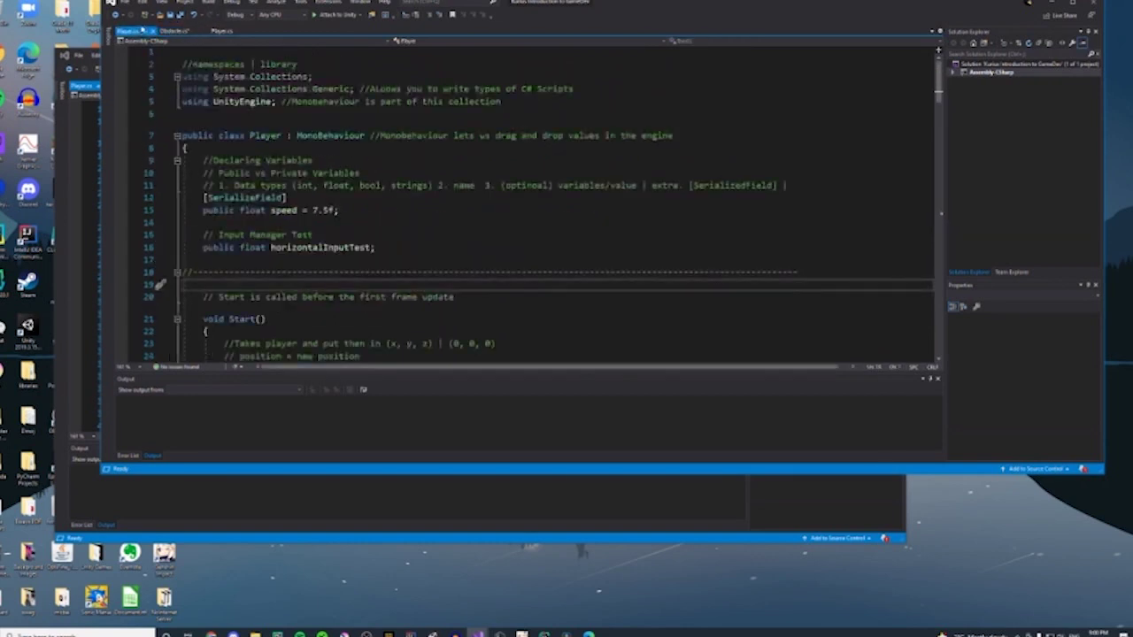
click(177, 31)
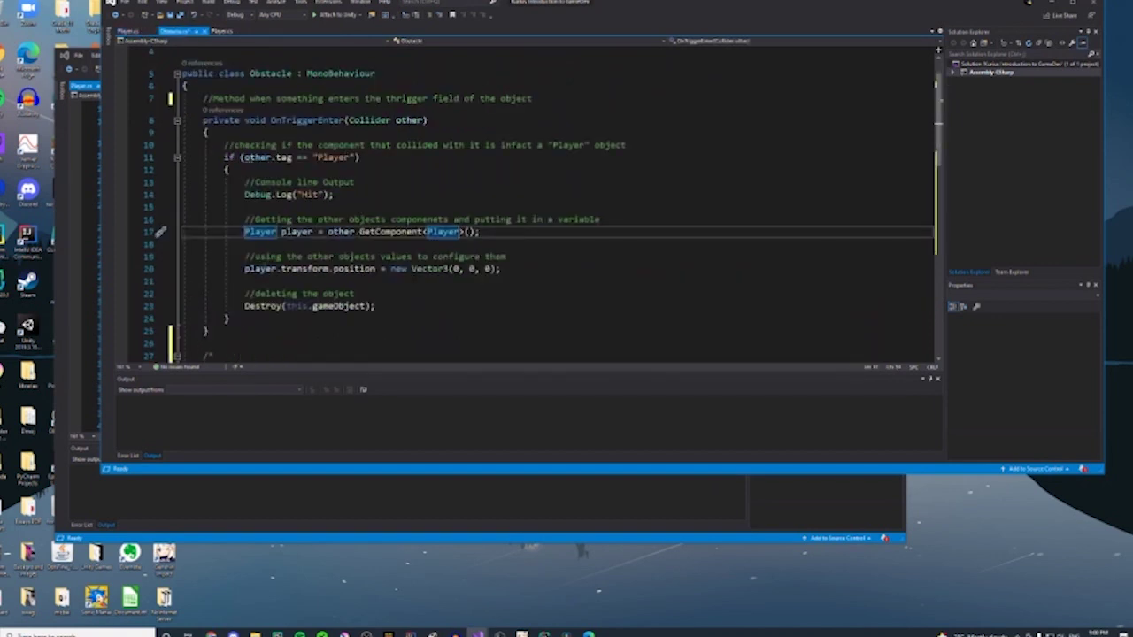
- Examine the line that sets player.transform.position to new Vector3(0, 0, 0) through the player variable
drag(245, 269, 375, 269)
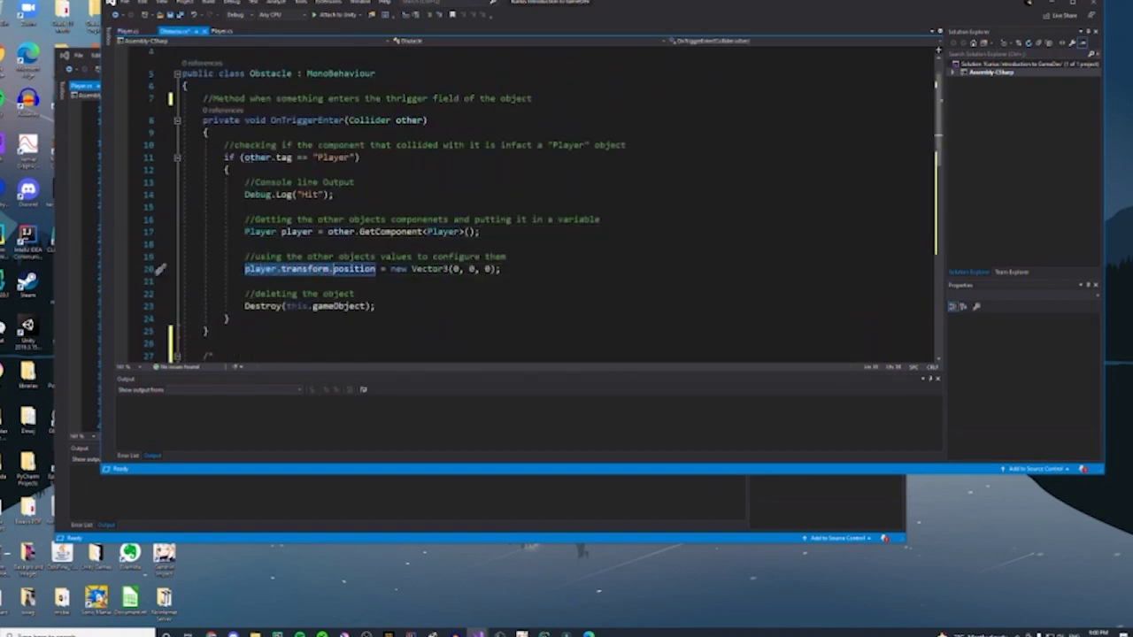
click(354, 270)
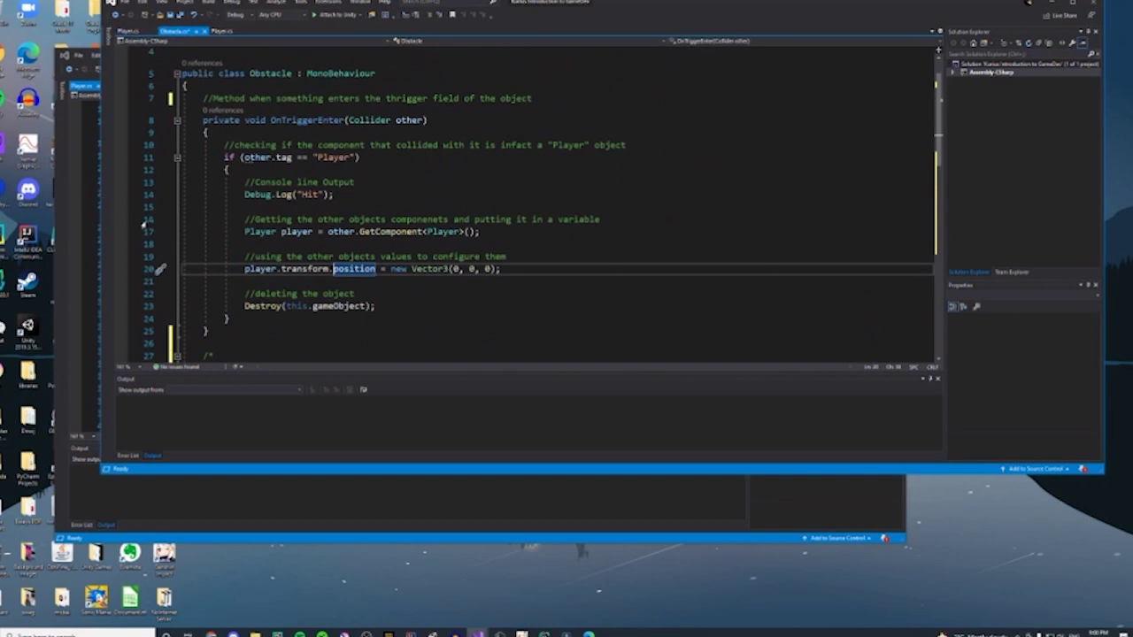
drag(245, 269, 278, 269)
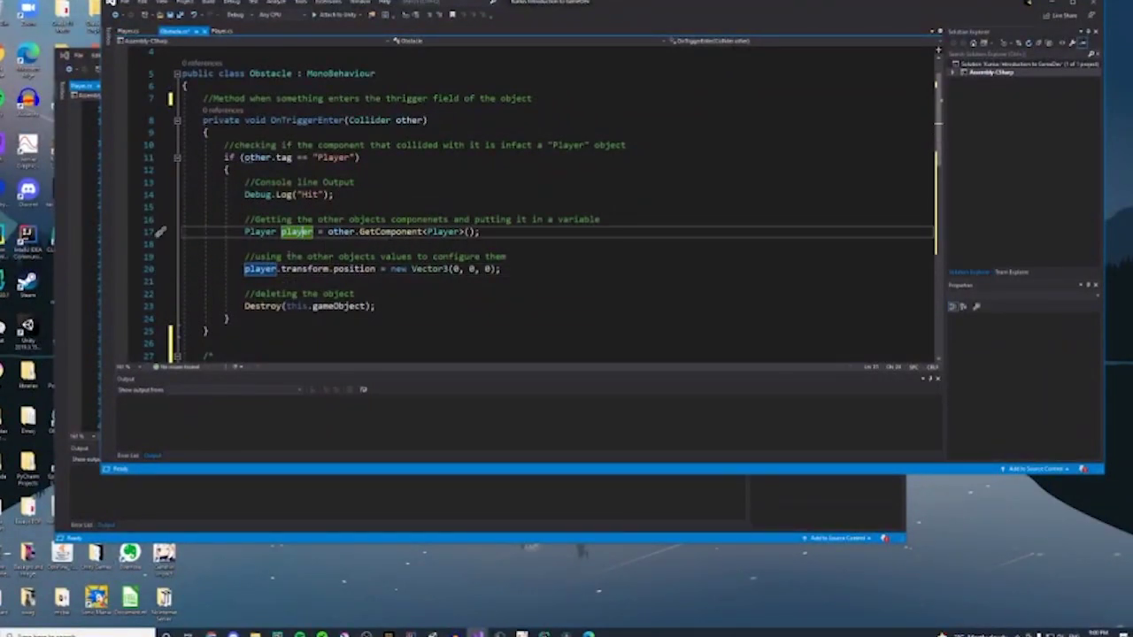
click(281, 269)
drag(284, 269, 381, 280)
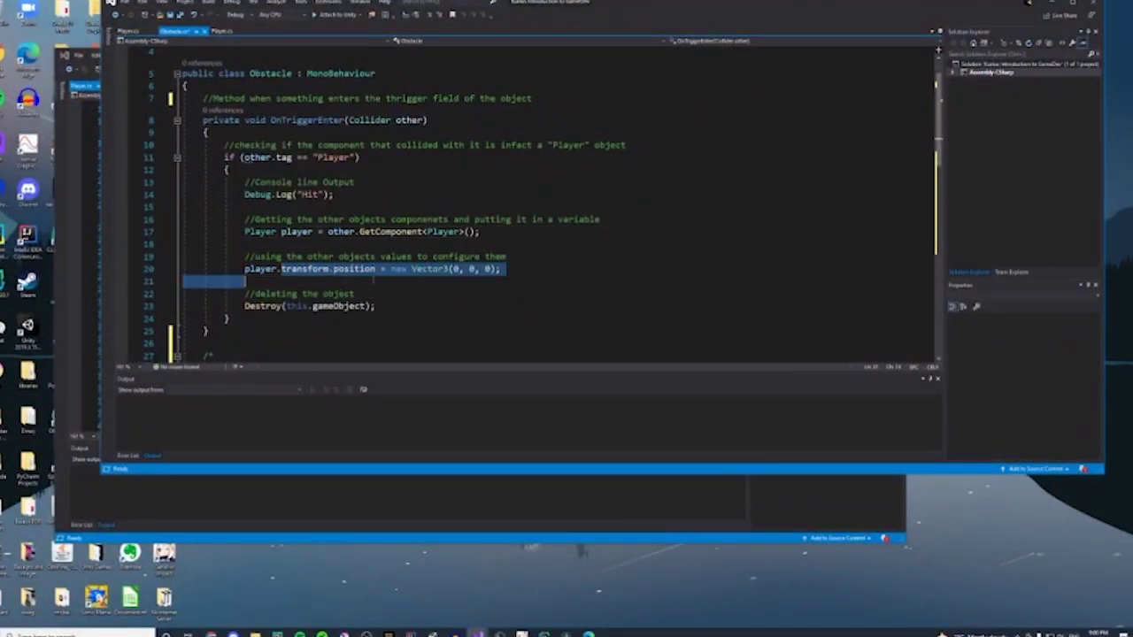
click(404, 281)
drag(500, 269, 250, 309)
click(448, 269)
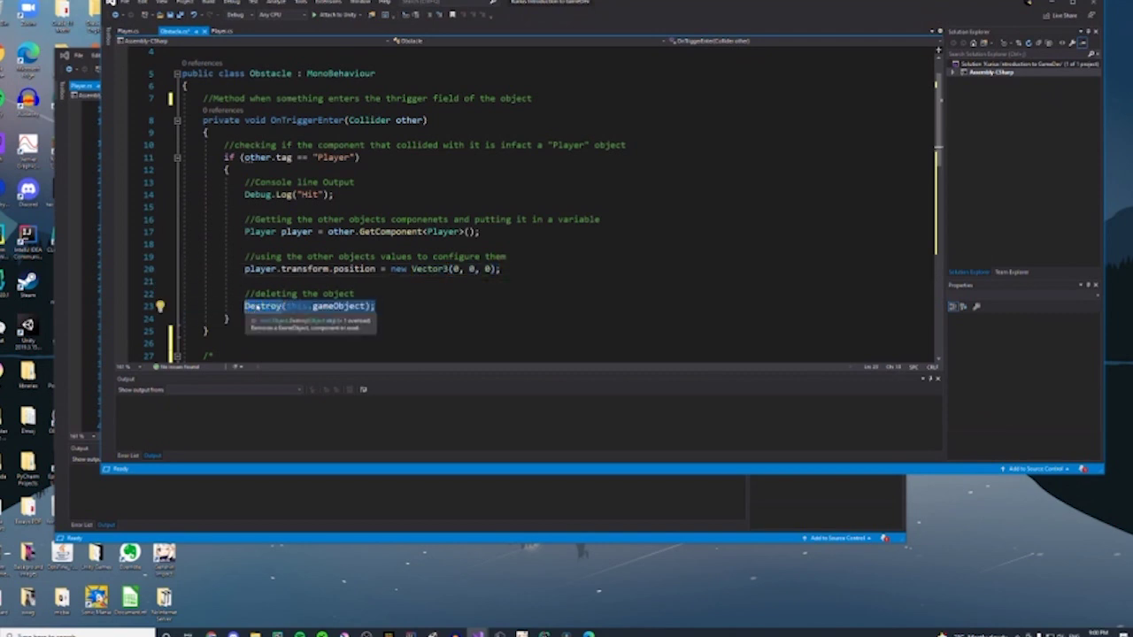
- Examine the Destroy(this.gameObject) line and its gameObject argument in the Obstacle script
click(287, 307)
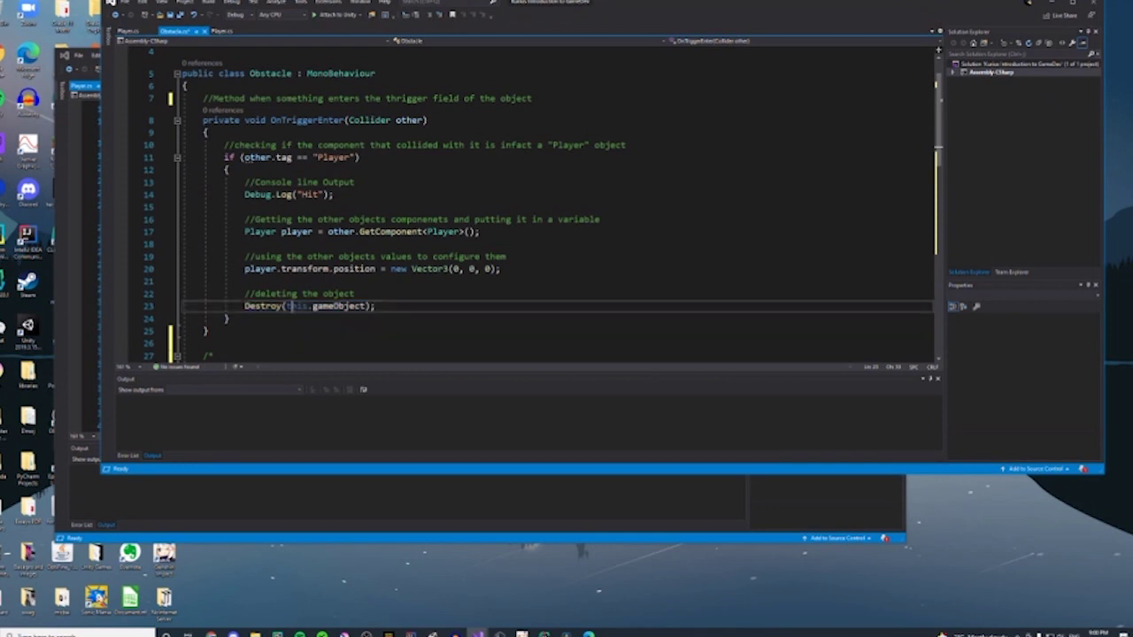
drag(286, 306, 370, 307)
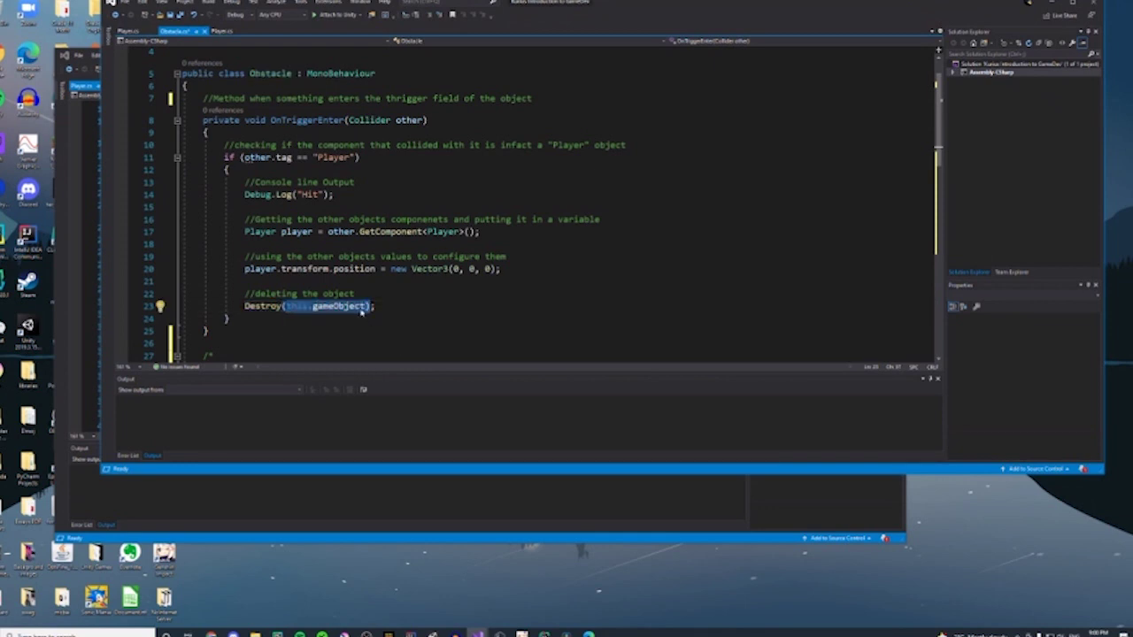
double_click(361, 307)
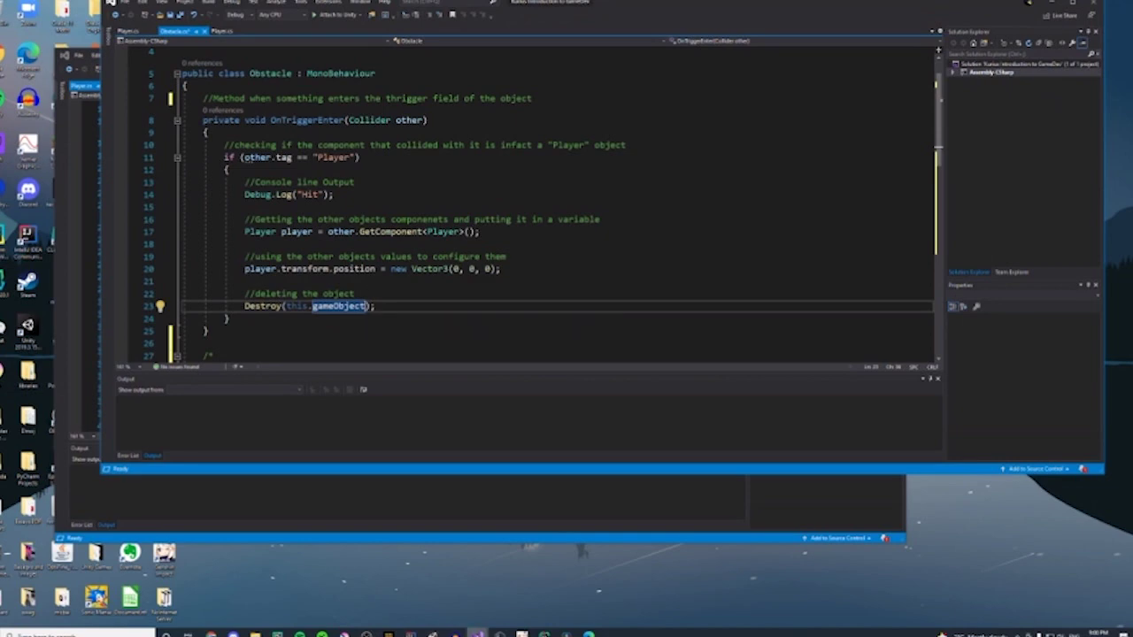
- Switch to the Unity workshop project and look over the Obstacle, Cube and Player objects in SampleScene
mouse_move(431, 634)
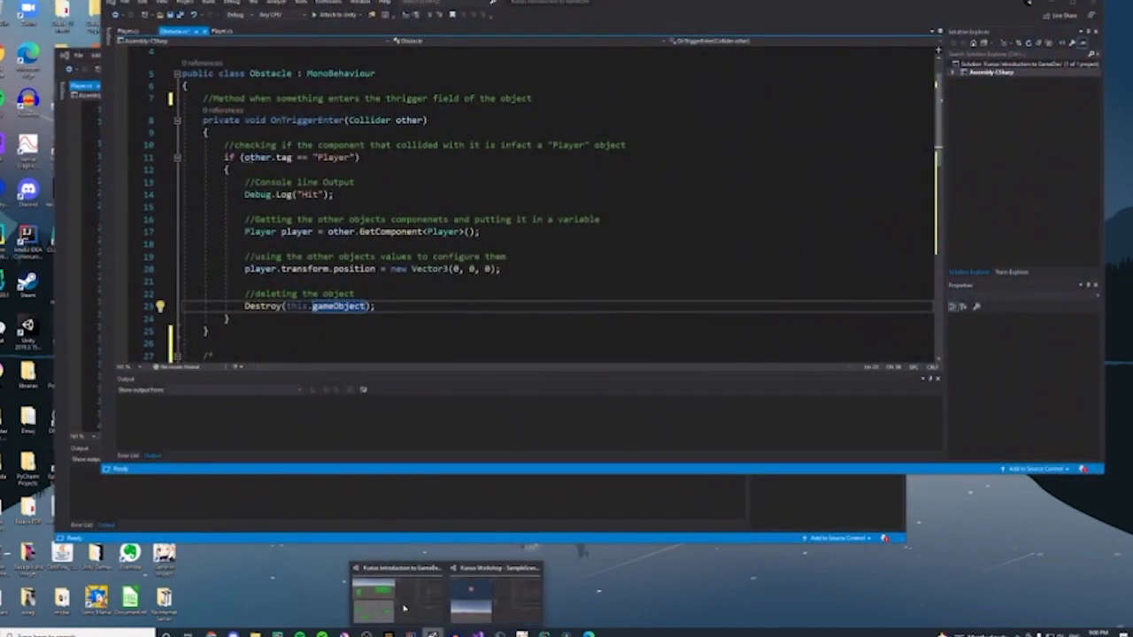
click(471, 598)
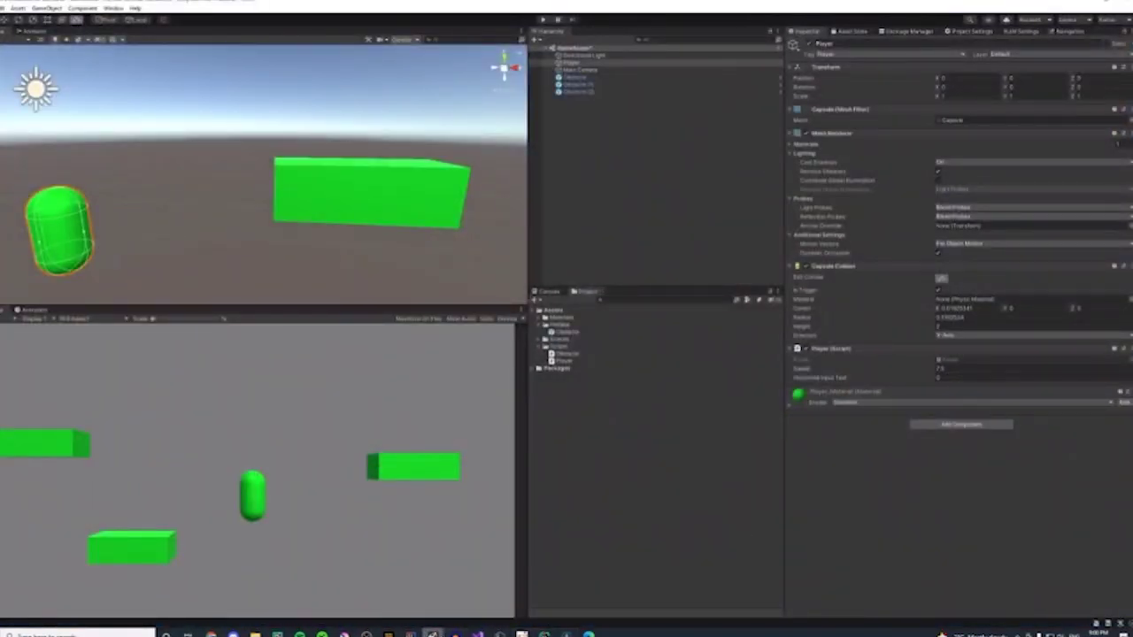
mouse_move(433, 632)
click(478, 598)
click(532, 41)
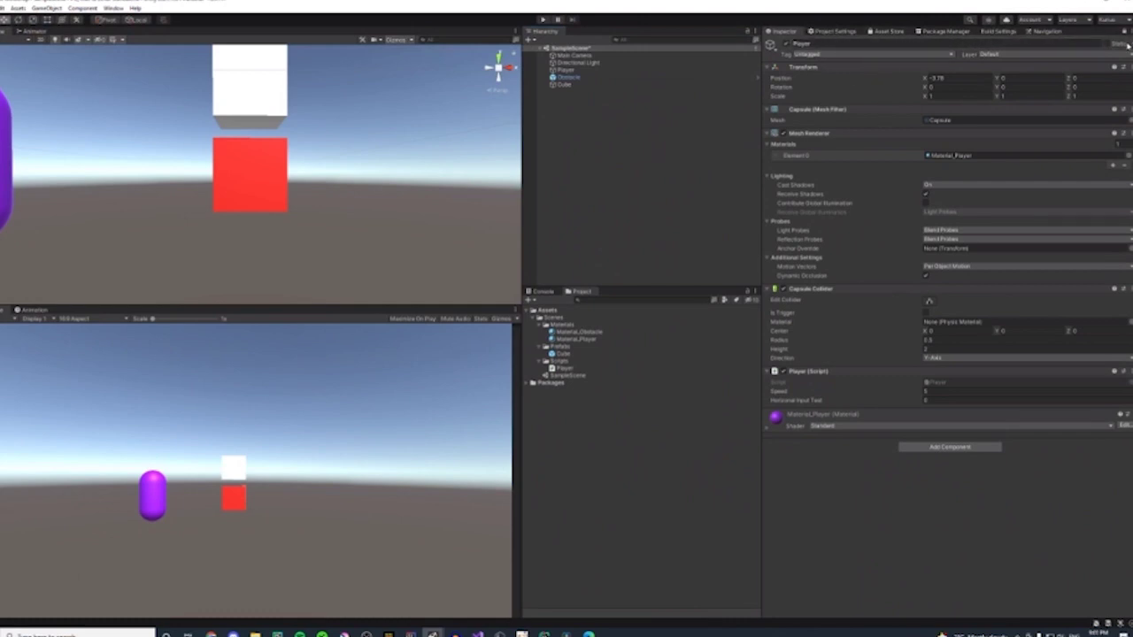
click(606, 79)
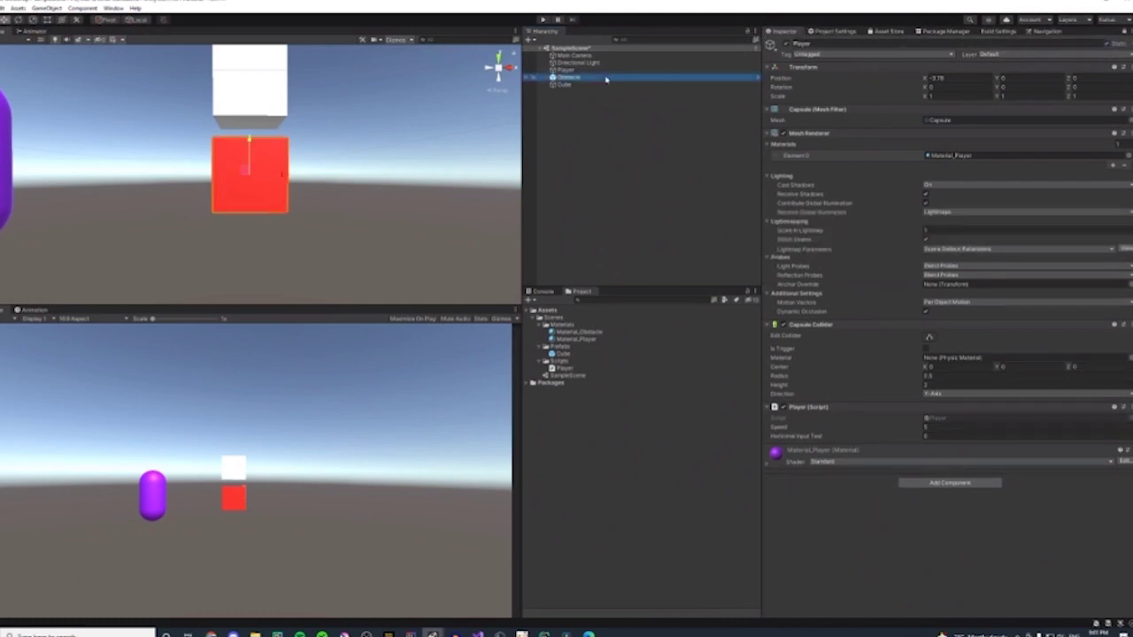
double_click(606, 79)
click(601, 84)
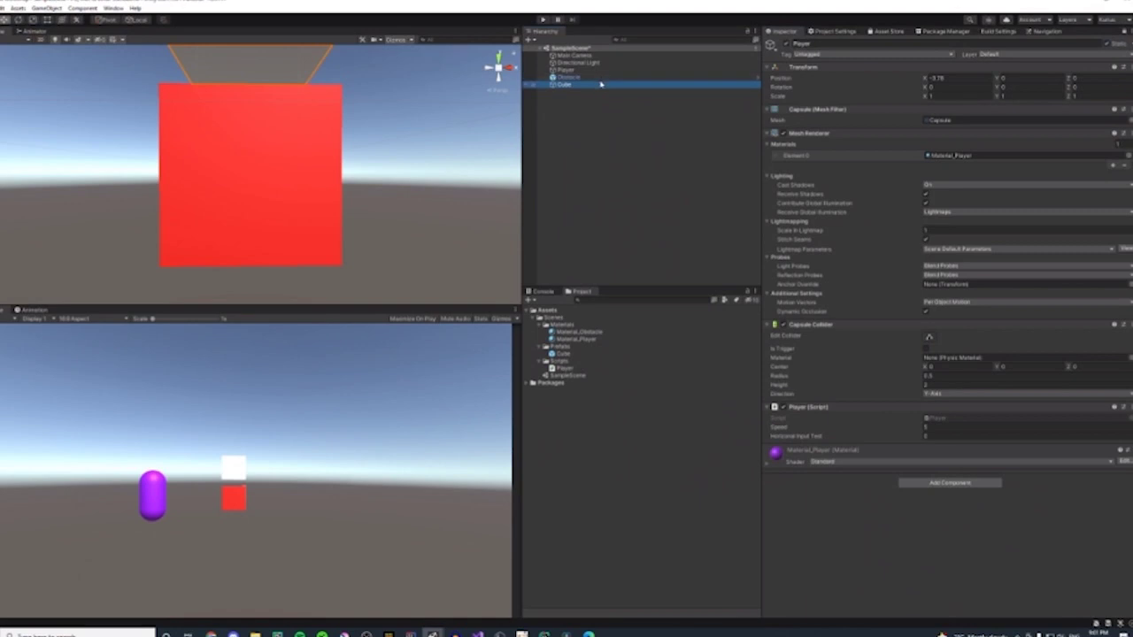
click(601, 70)
click(602, 57)
click(597, 64)
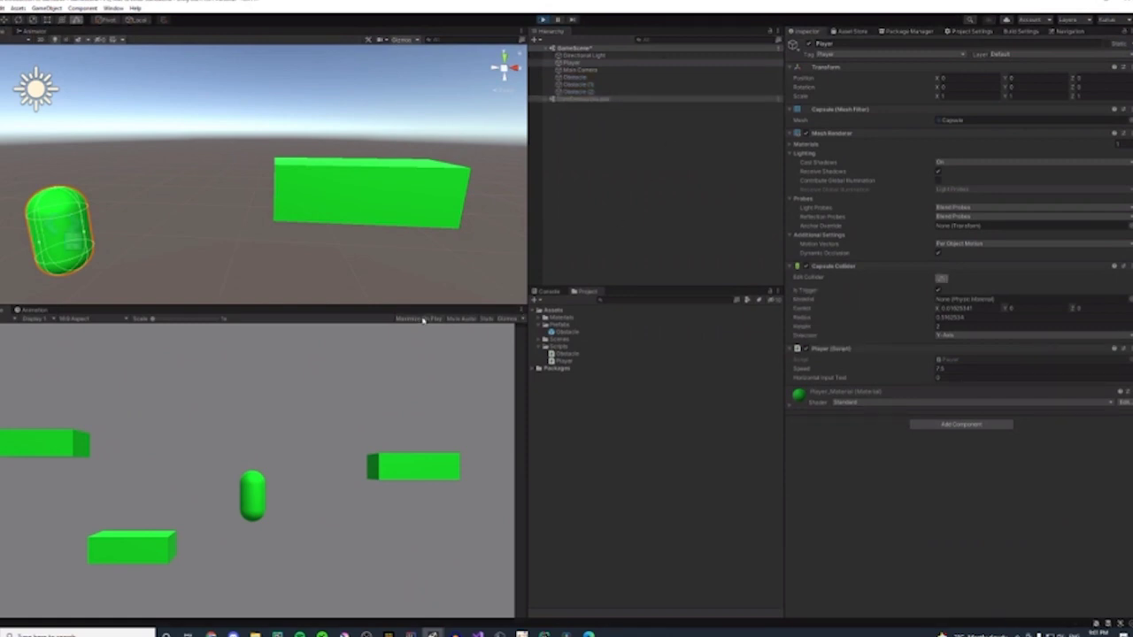
- Enlarge the Game view of the running example project and move the player capsule toward the right-hand obstacle
drag(527, 314, 734, 311)
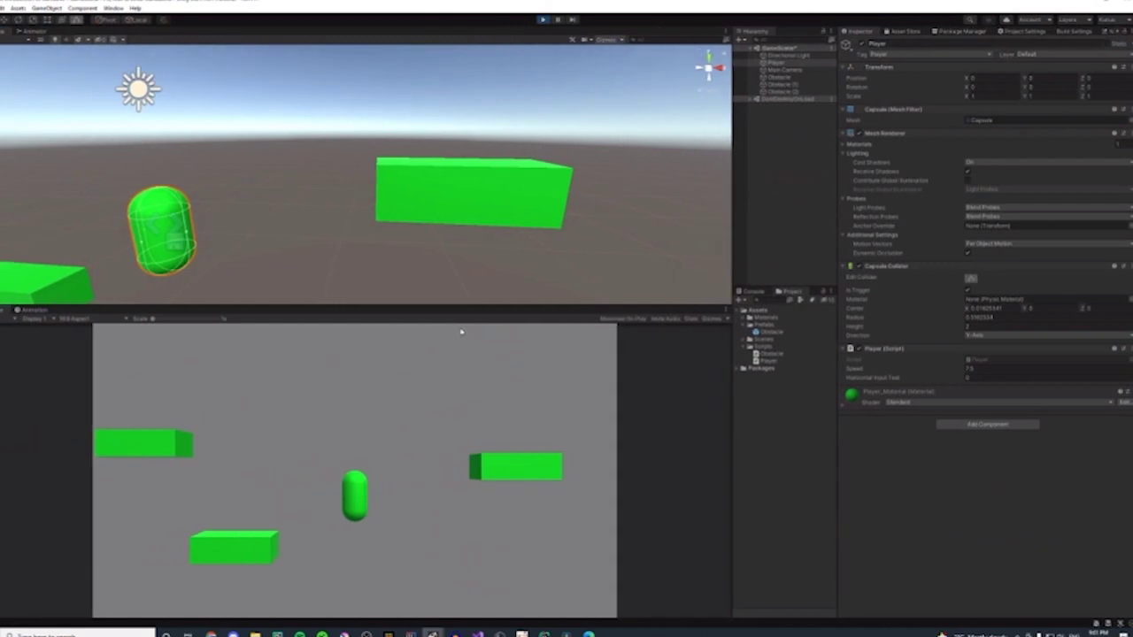
drag(460, 308, 424, 133)
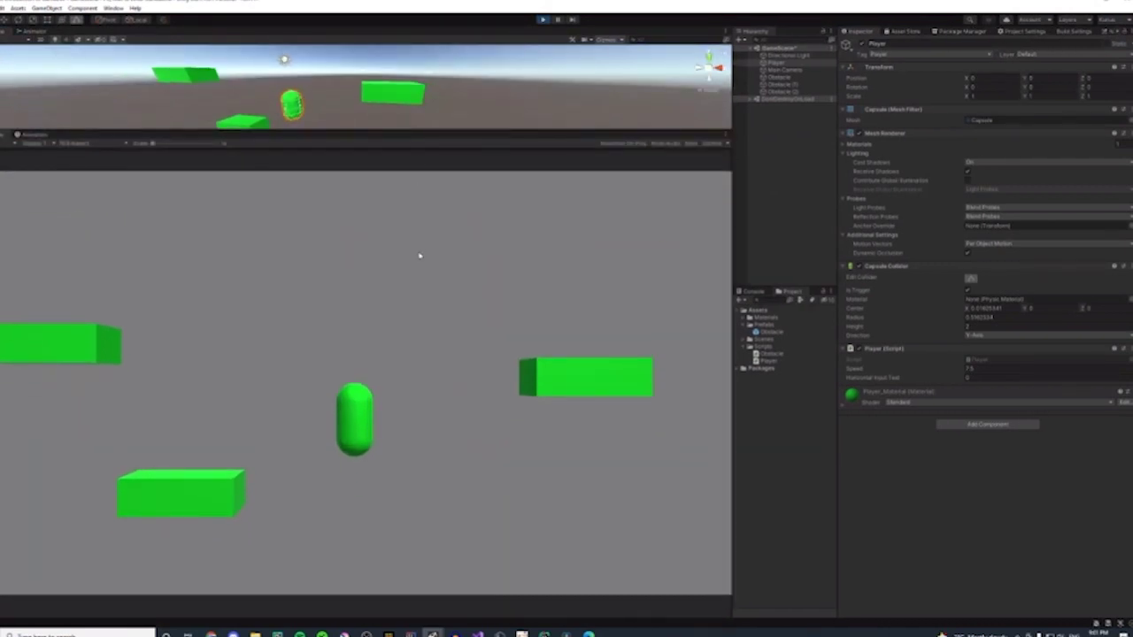
key(d)
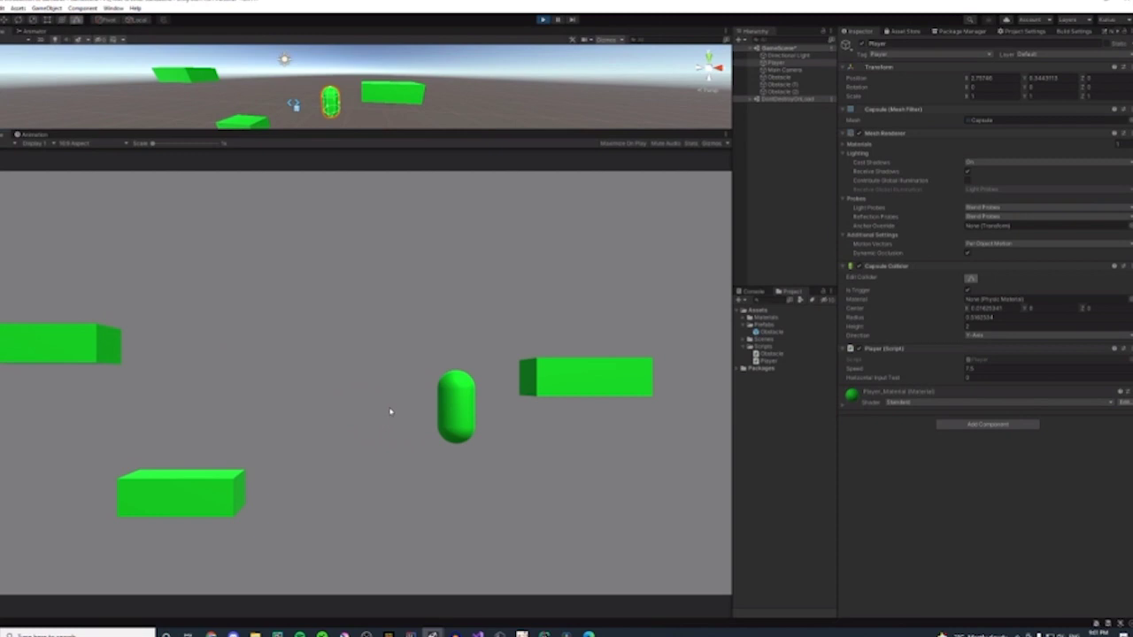
key(d)
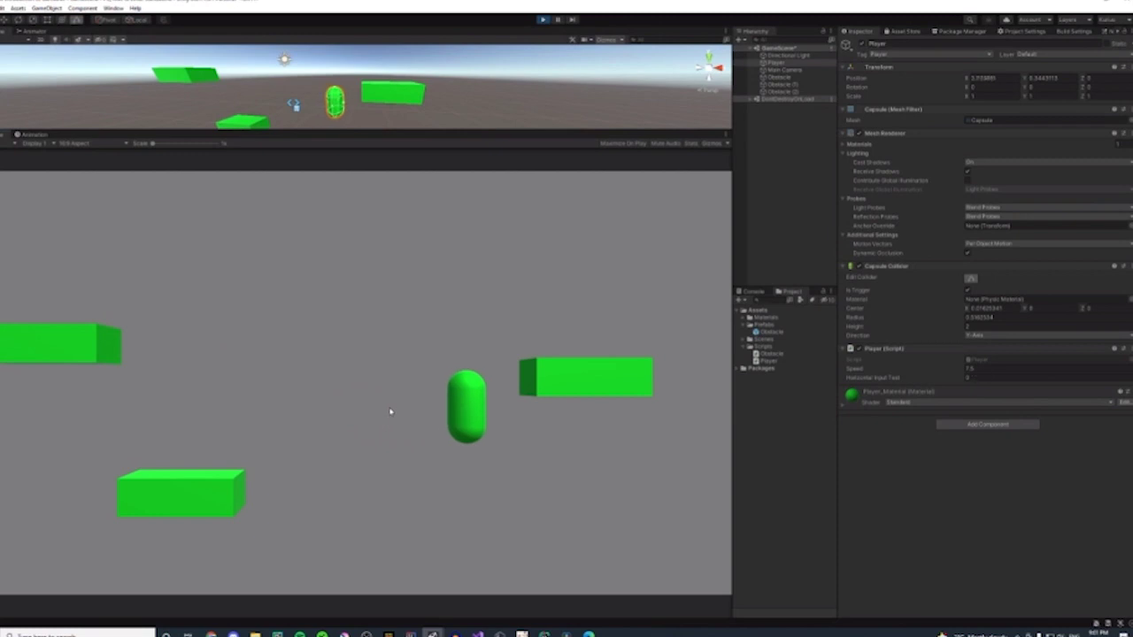
- Inspect the right-hand obstacle's components in the running scene and move the player closer to it
click(383, 97)
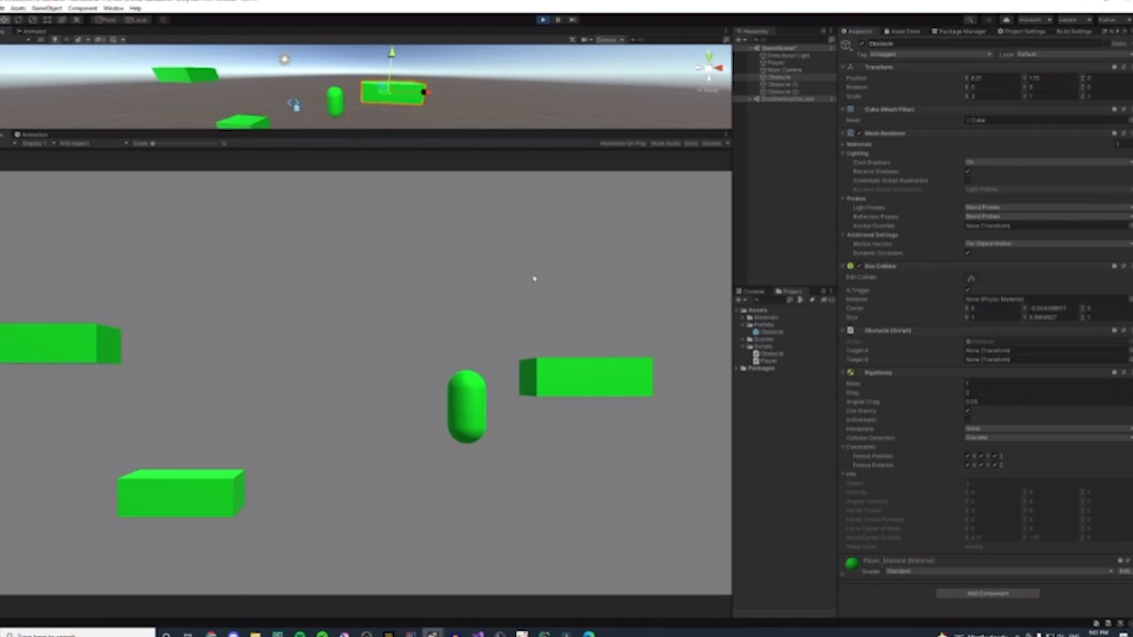
key(Right)
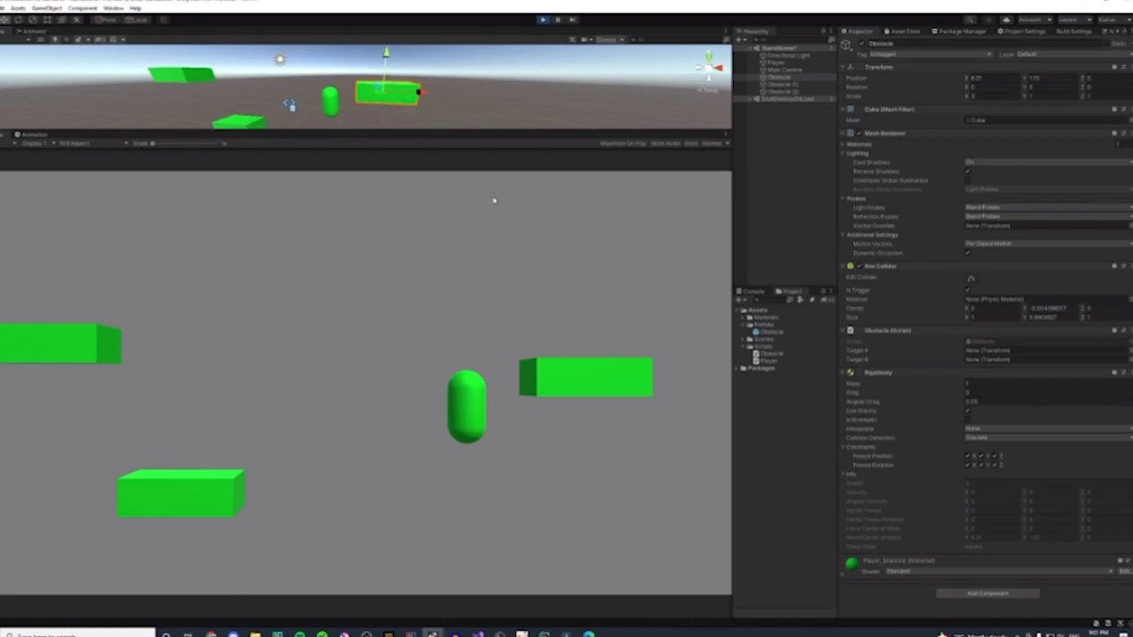
key(d)
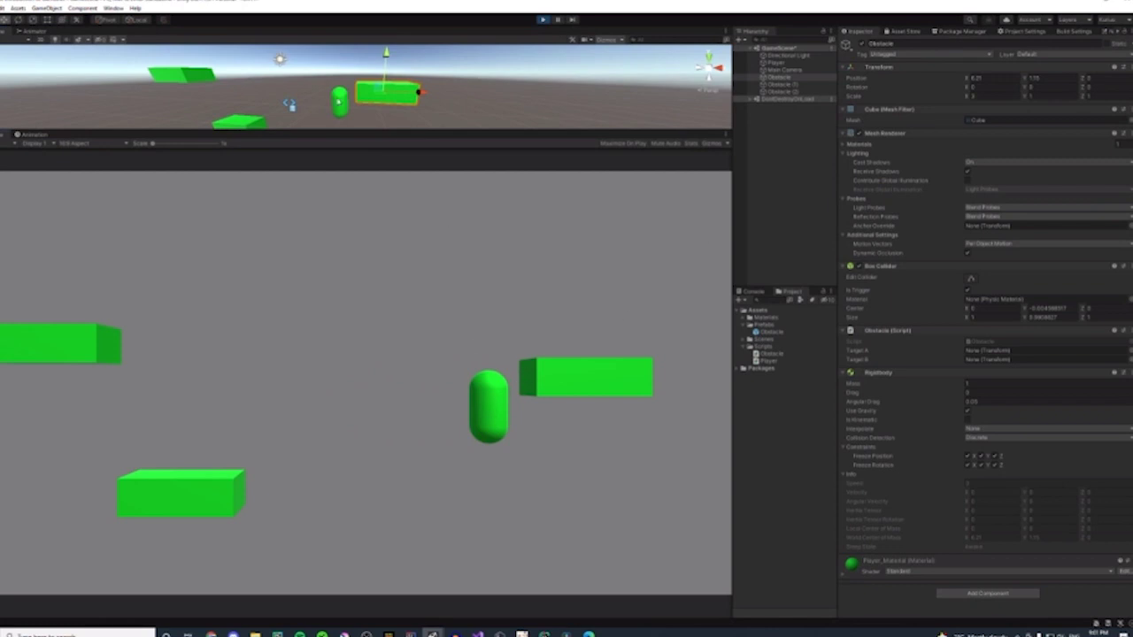
- Inspect the Player object's tag options and keep its Player tag
click(777, 63)
click(913, 54)
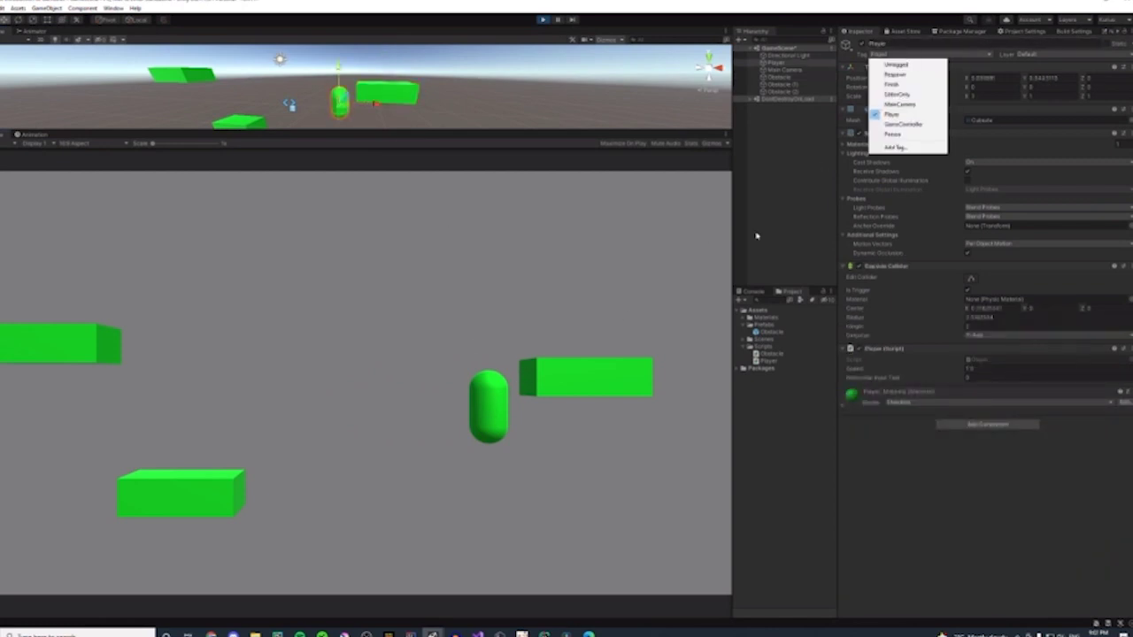
click(659, 290)
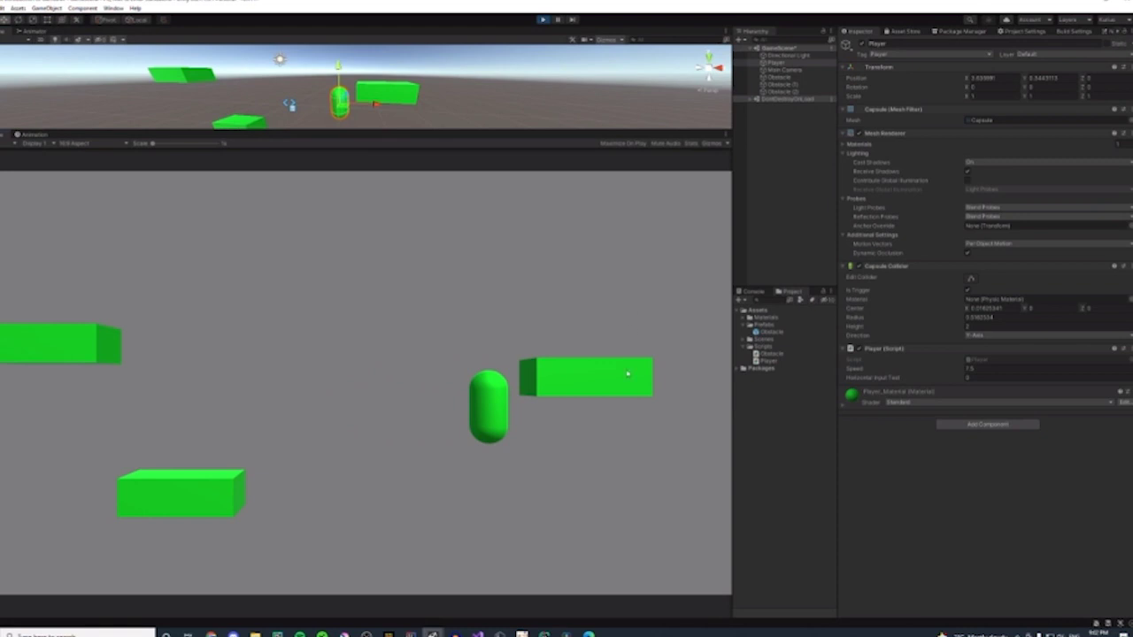
- Steer the player into the right-hand obstacle to test the OnTriggerEnter behaviour, and continue moving it around the scene
key(d)
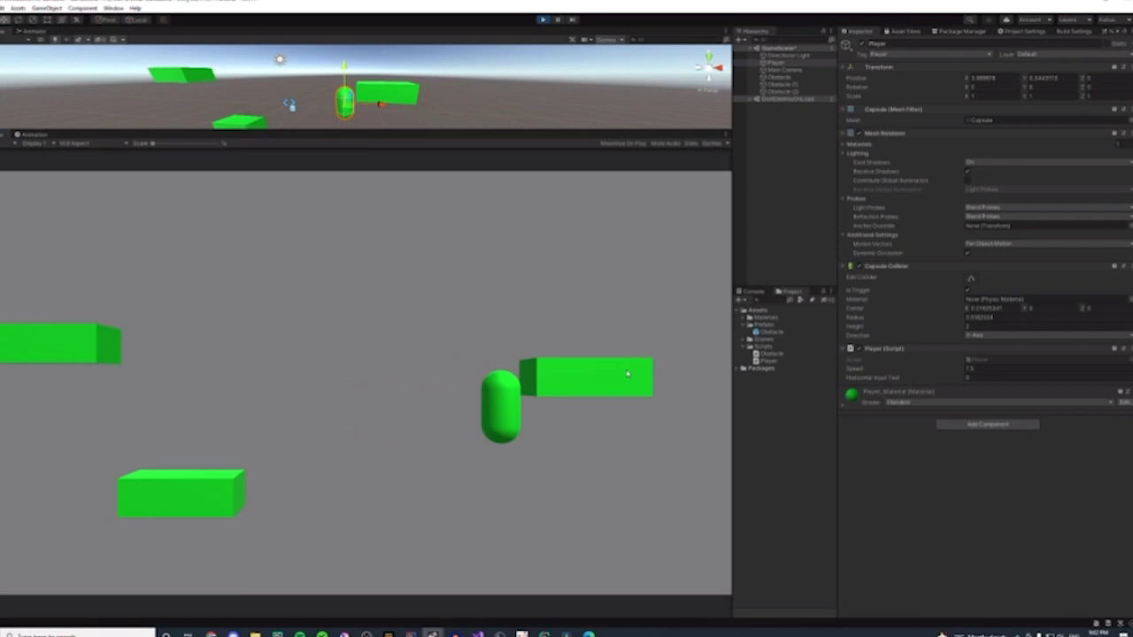
key(a)
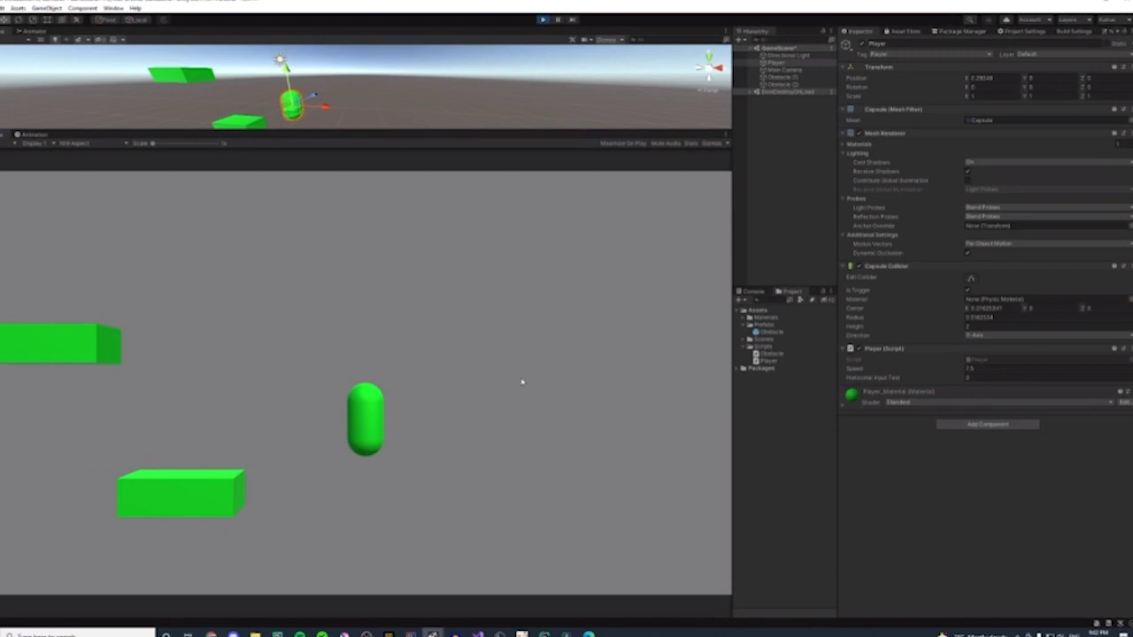
key(w)
key(a)
key(d)
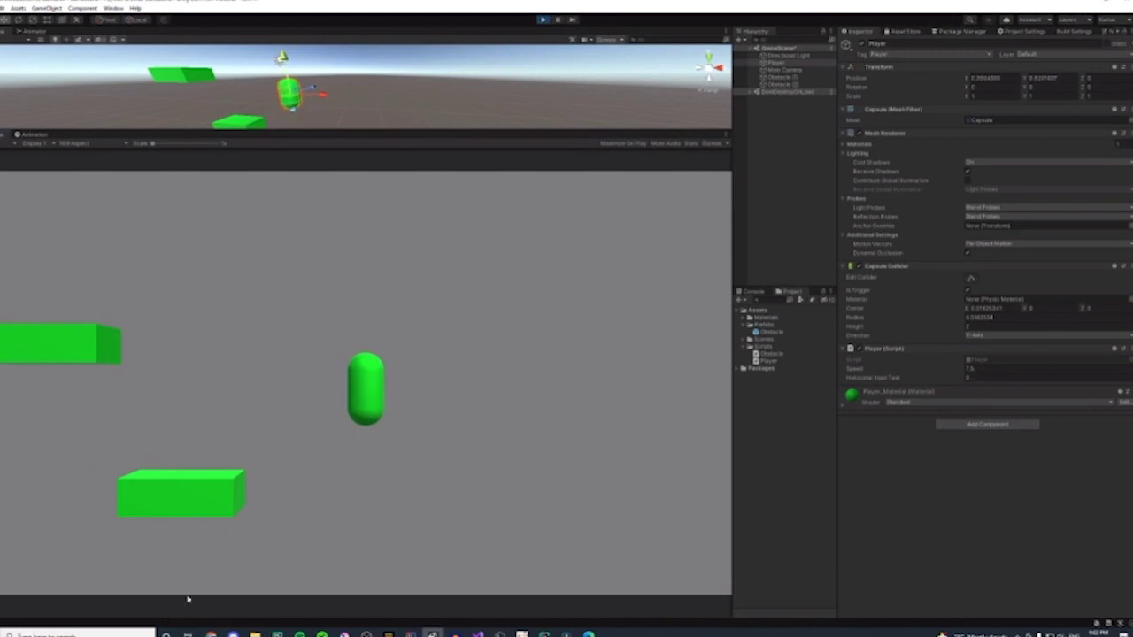
- Steer the player into the remaining obstacles to test the OnTriggerEnter behaviour on each of them
key(a)
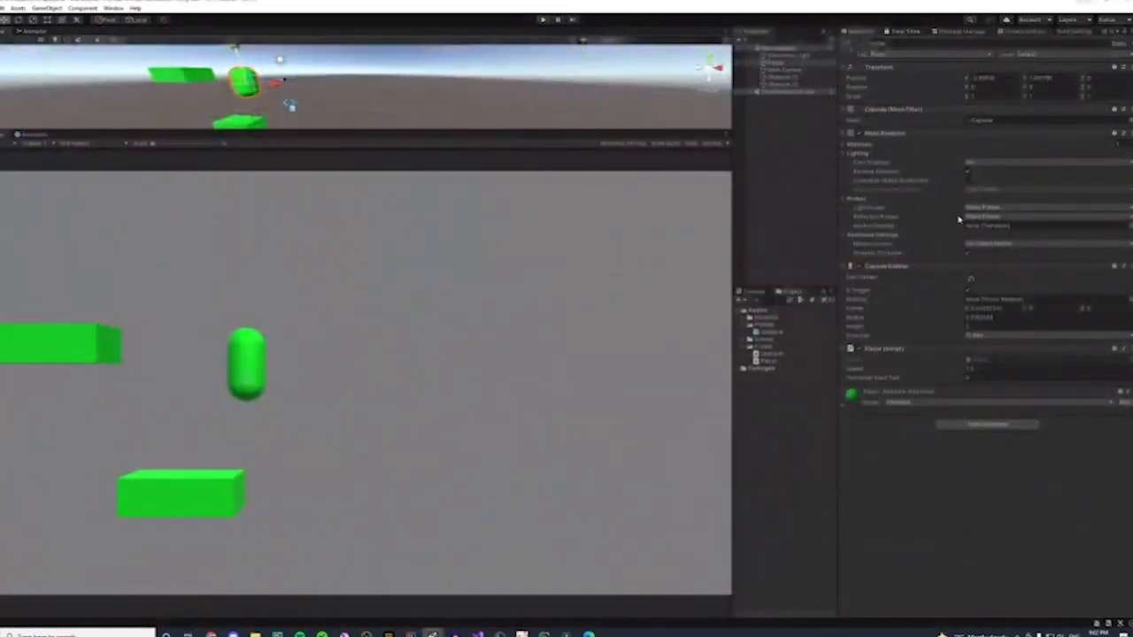
key(a)
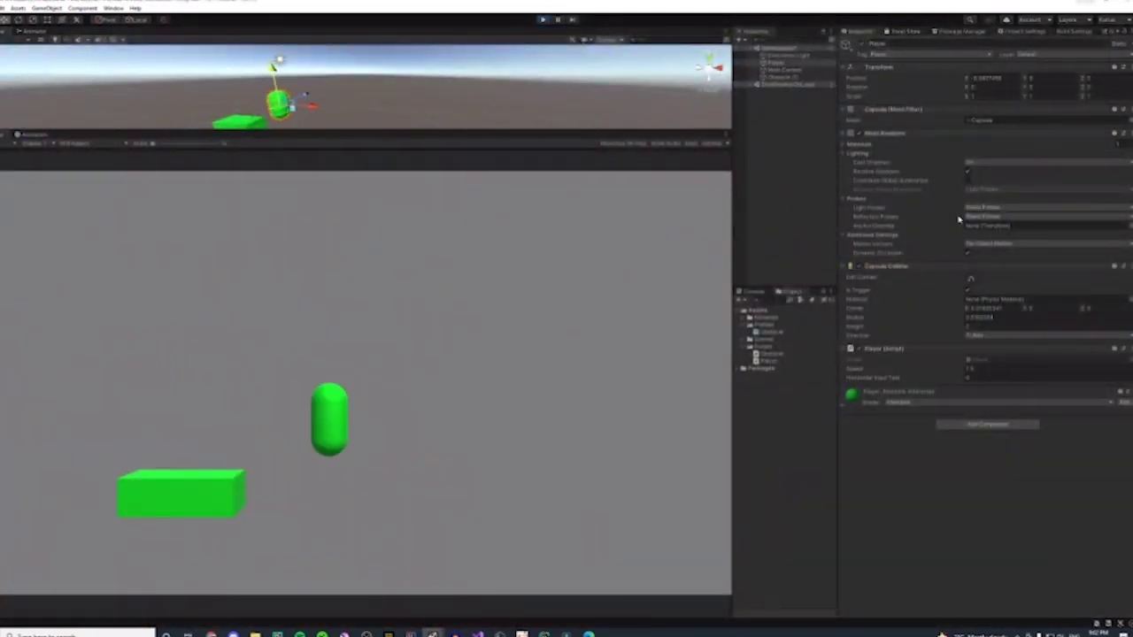
key(a)
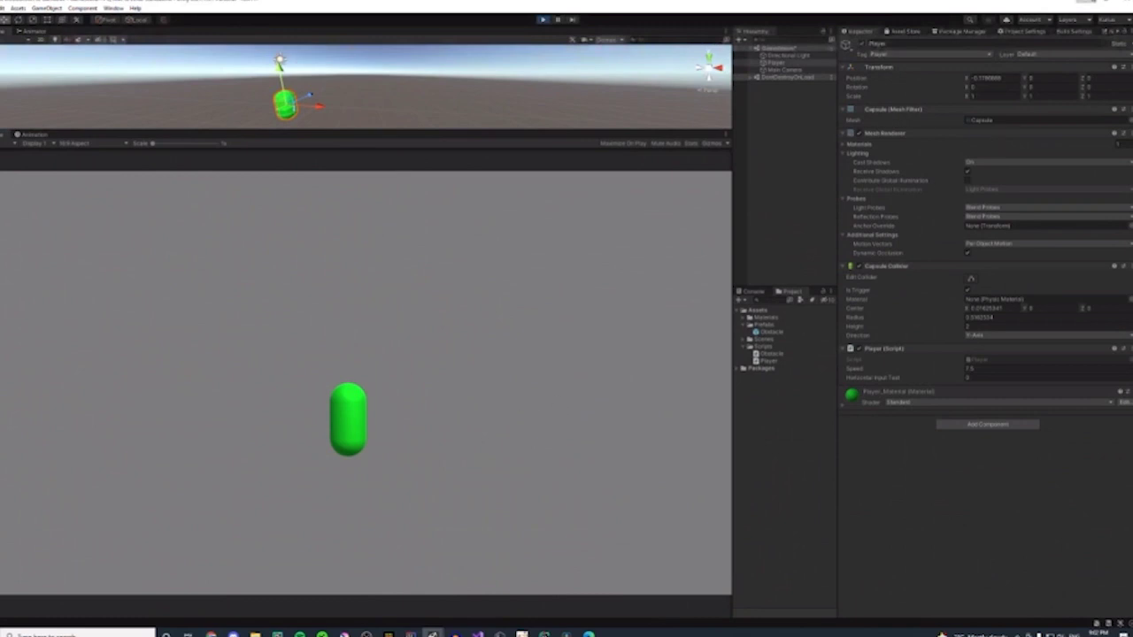
- Put away the running example project and its Obstacle script window, and bring the workshop project's Player script into view
click(1085, 2)
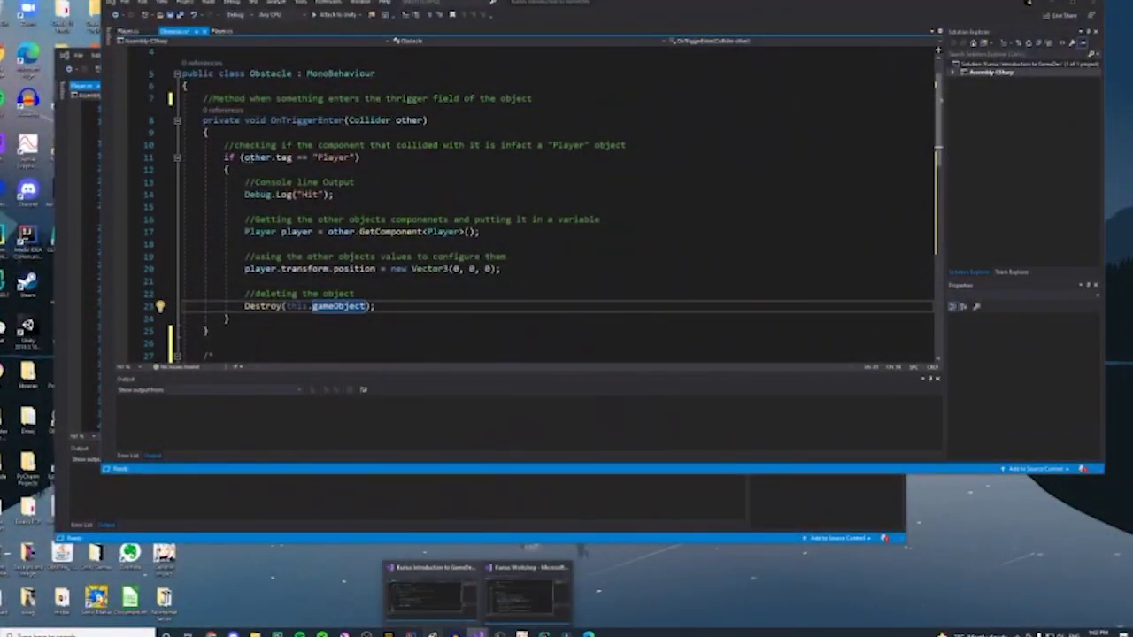
mouse_move(434, 634)
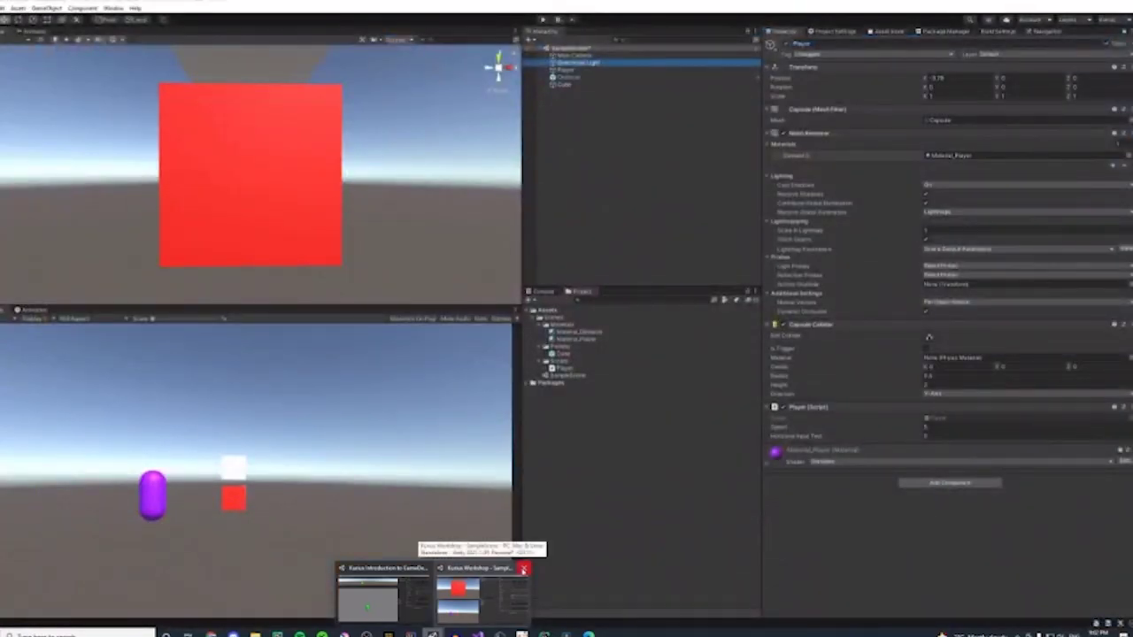
click(523, 570)
click(549, 337)
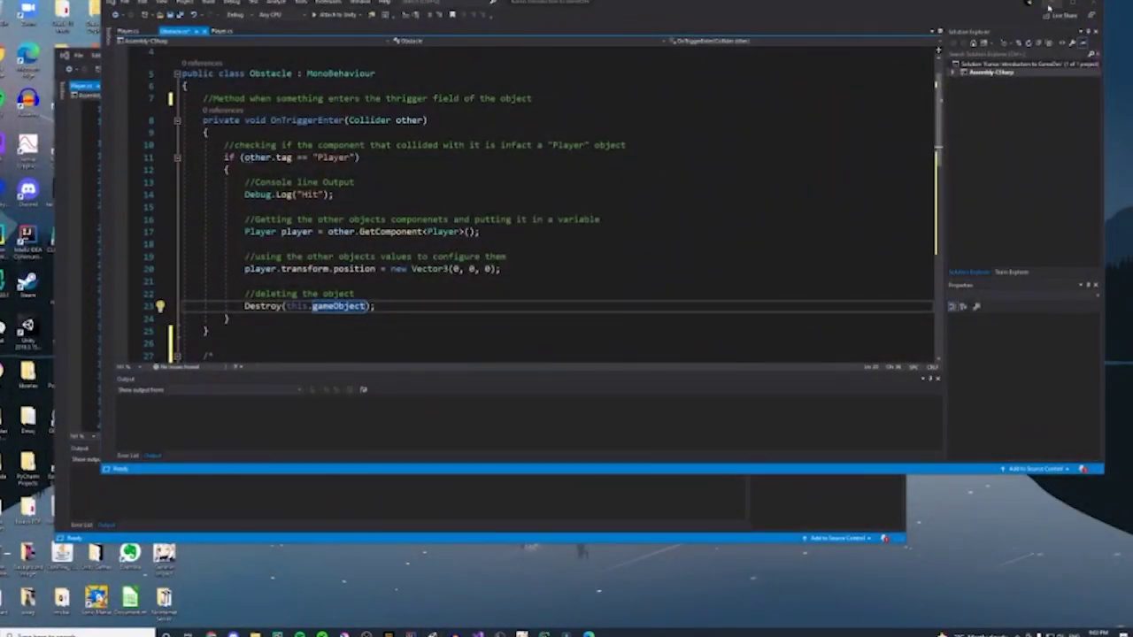
click(1050, 5)
drag(531, 63, 583, 131)
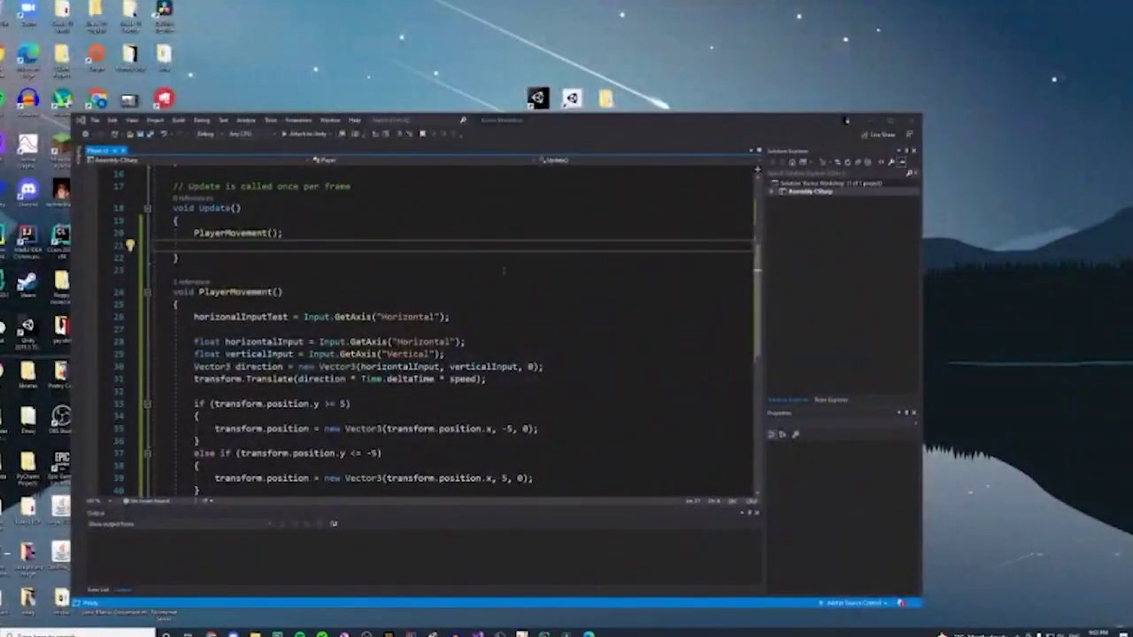
- Switch to the Unity manual's Transforms page in the browser and go up to its GameObjects page
click(432, 634)
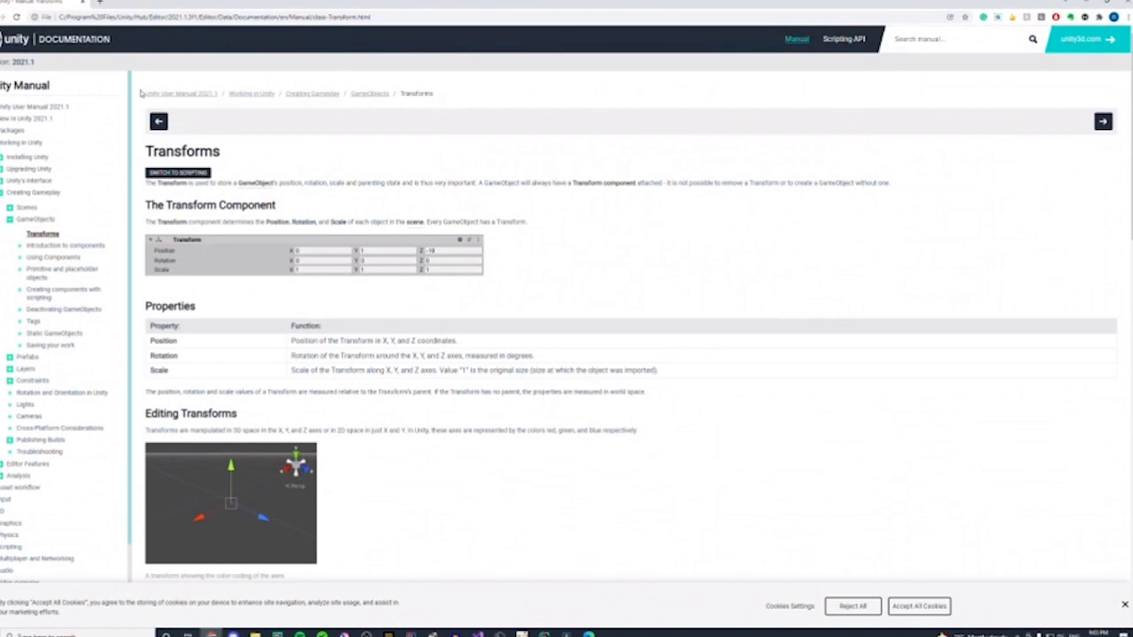
click(359, 94)
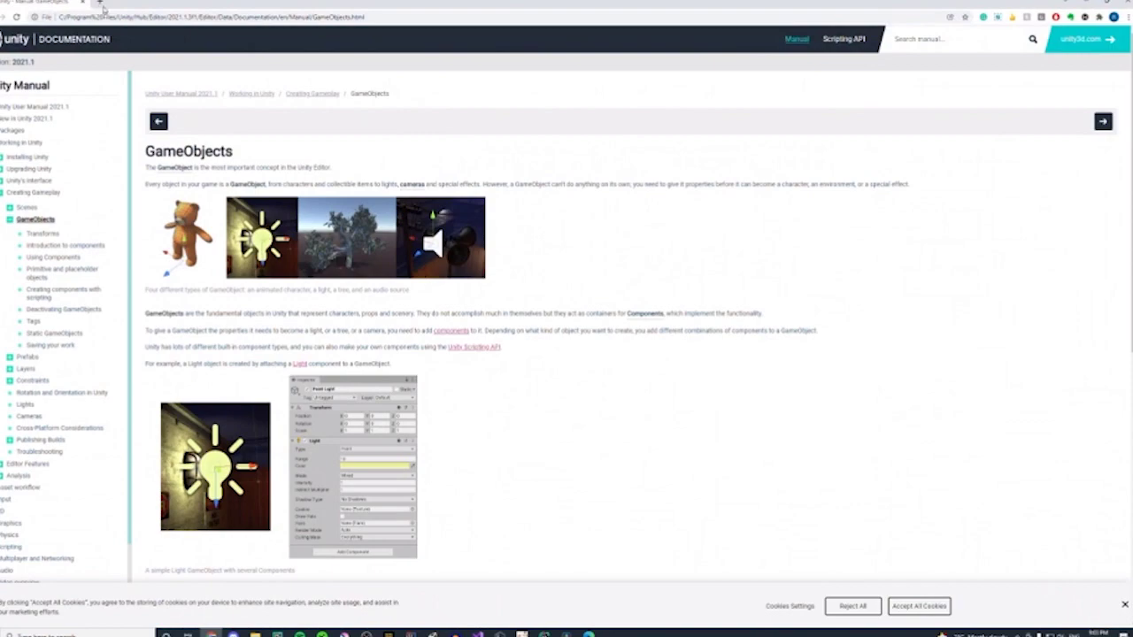
- Search the web for methods in a new browser tab and open Unity's MonoBehaviour scripting reference from the results
click(99, 4)
text(methods)
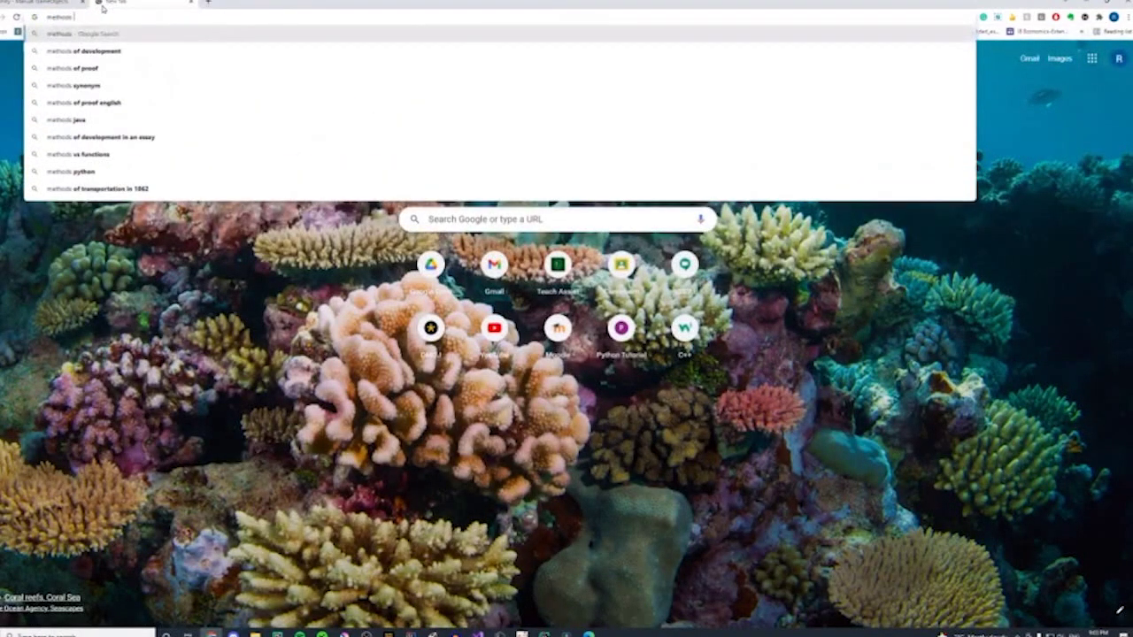
text( in java)
key(Return)
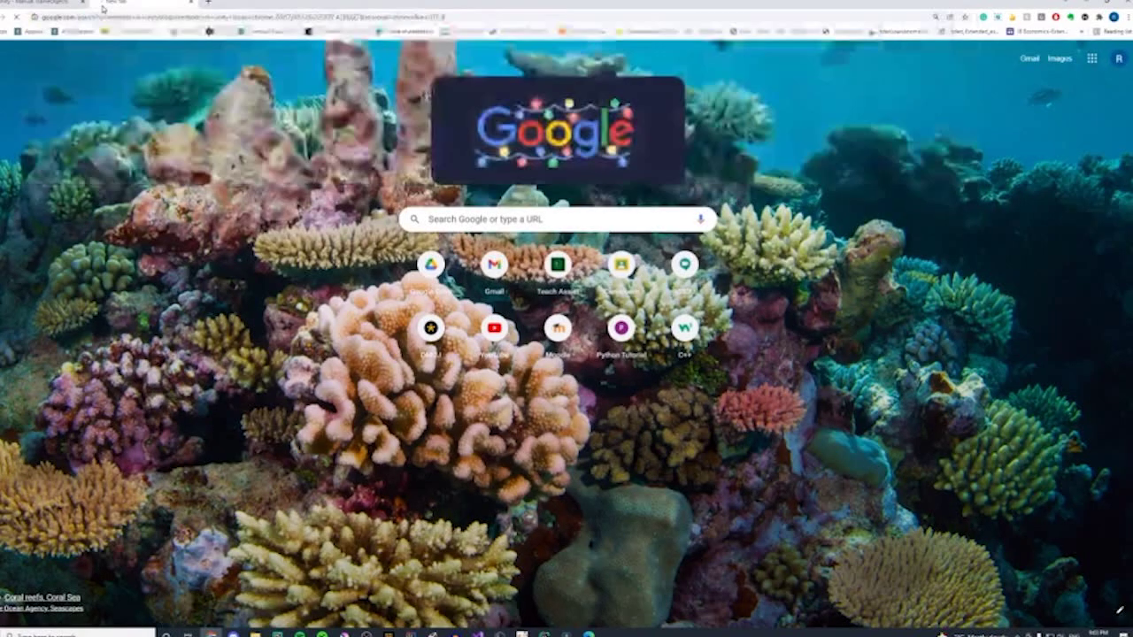
click(159, 150)
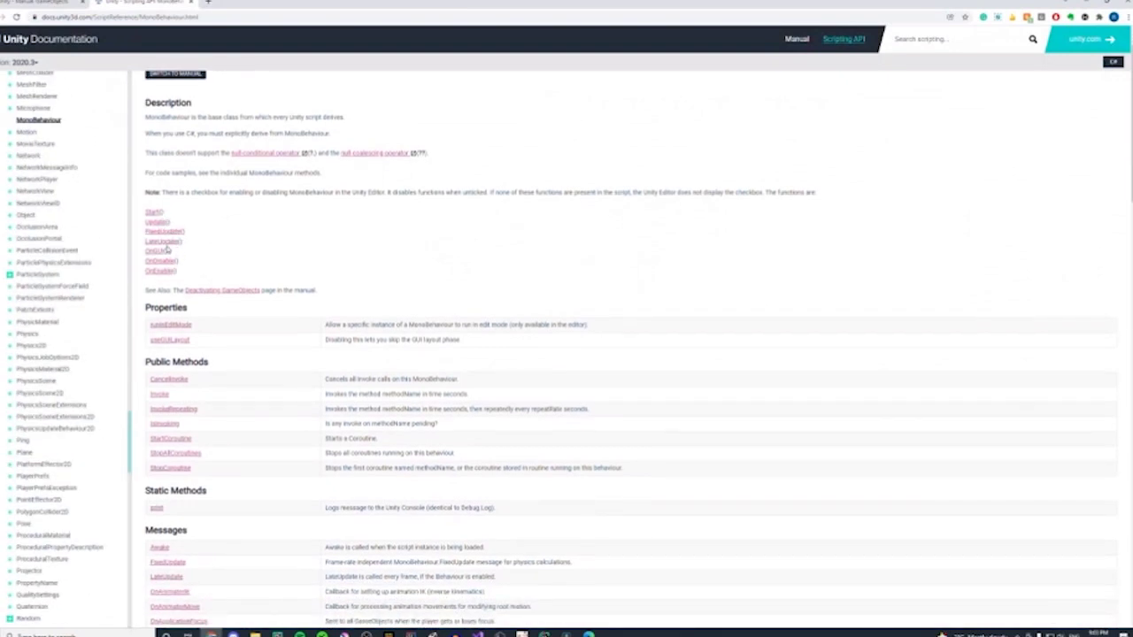
- Examine the MonoBehaviour reference, including its public methods and its list of messages with the collision and trigger callbacks
scroll(173, 266, down, 1)
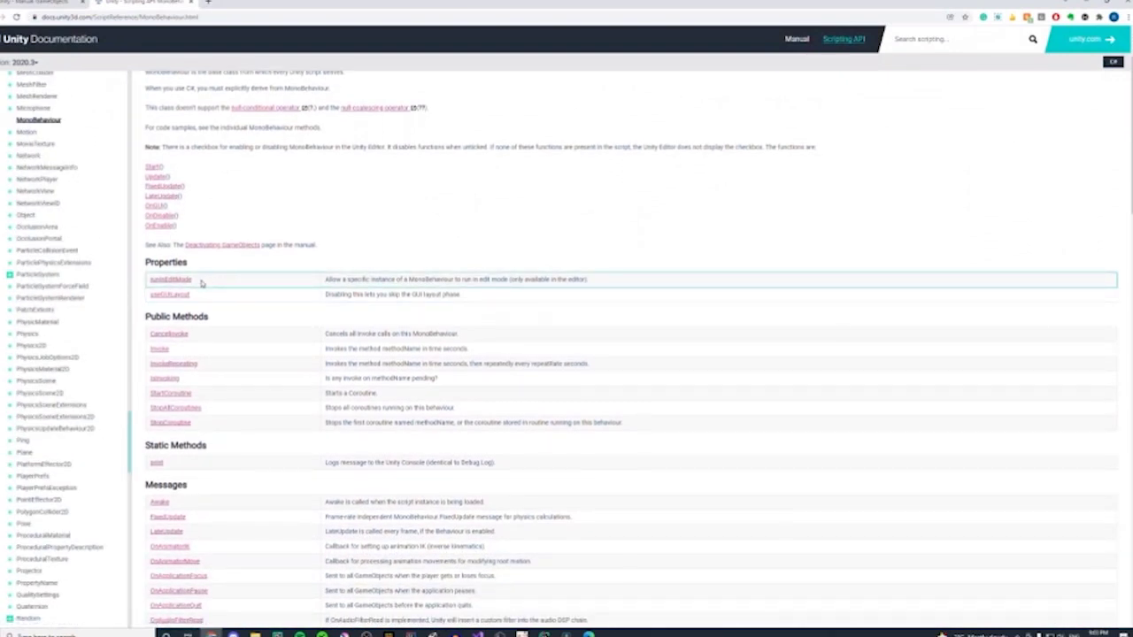
scroll(190, 284, down, 1)
scroll(176, 338, down, 2)
scroll(139, 331, up, 5)
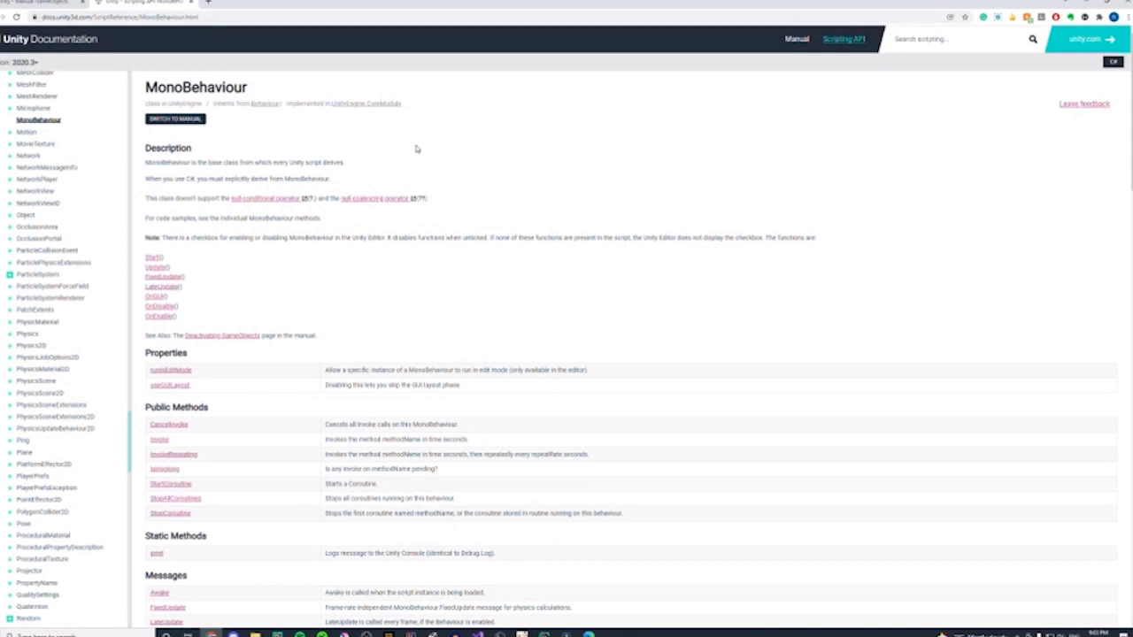
scroll(417, 149, down, 3)
scroll(412, 185, down, 2)
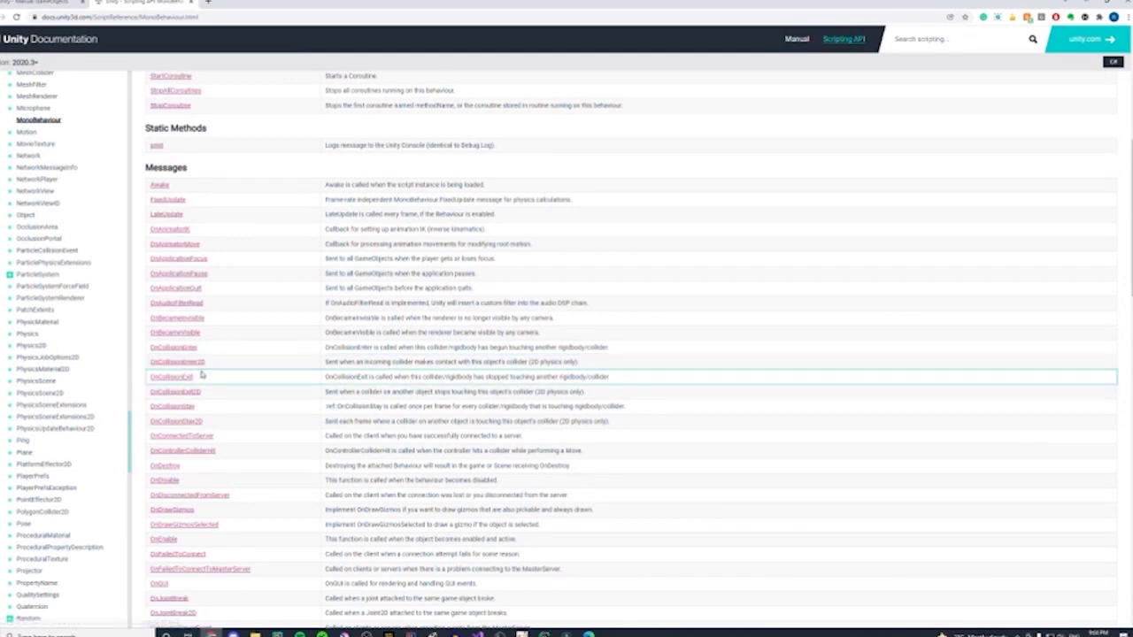
scroll(197, 549, down, 3)
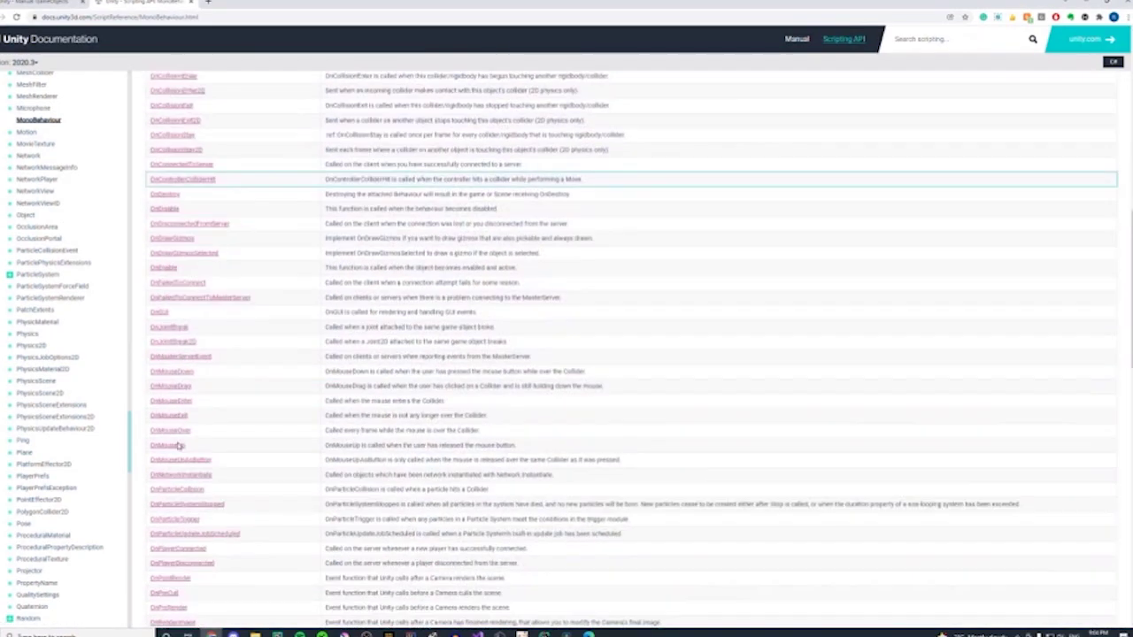
scroll(196, 557, down, 3)
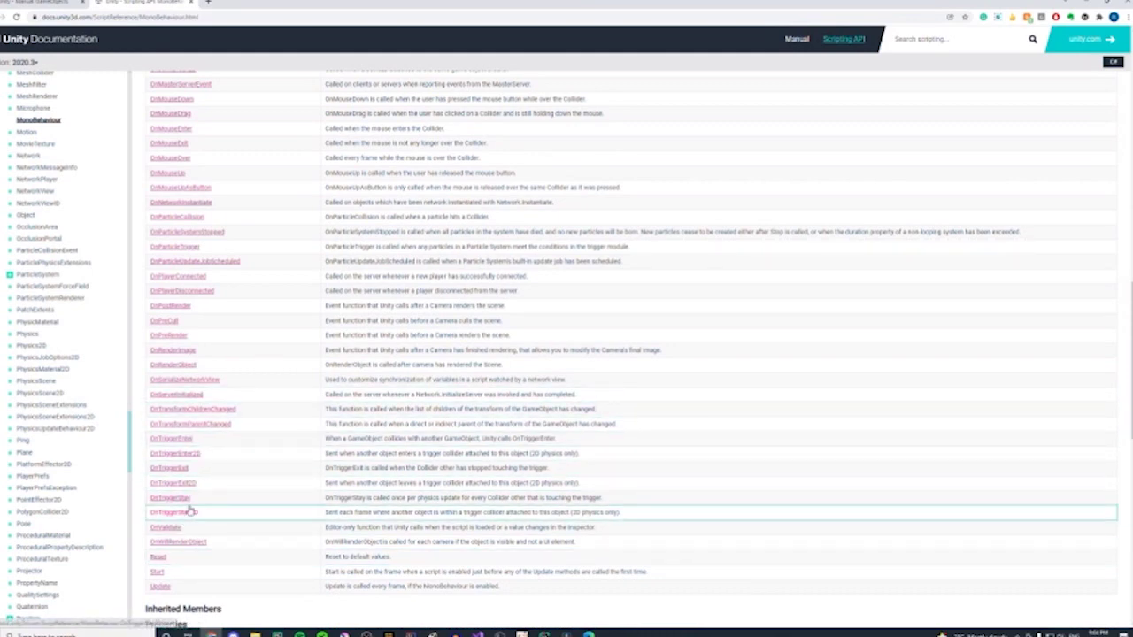
scroll(213, 447, down, 1)
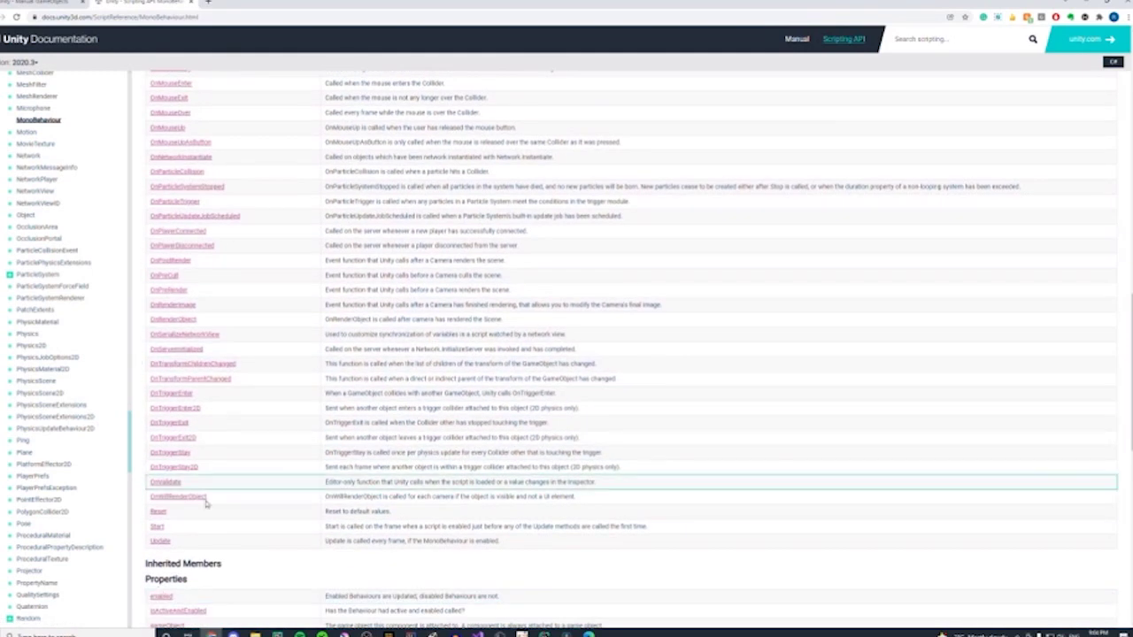
scroll(221, 478, up, 6)
scroll(250, 359, up, 5)
scroll(230, 357, down, 7)
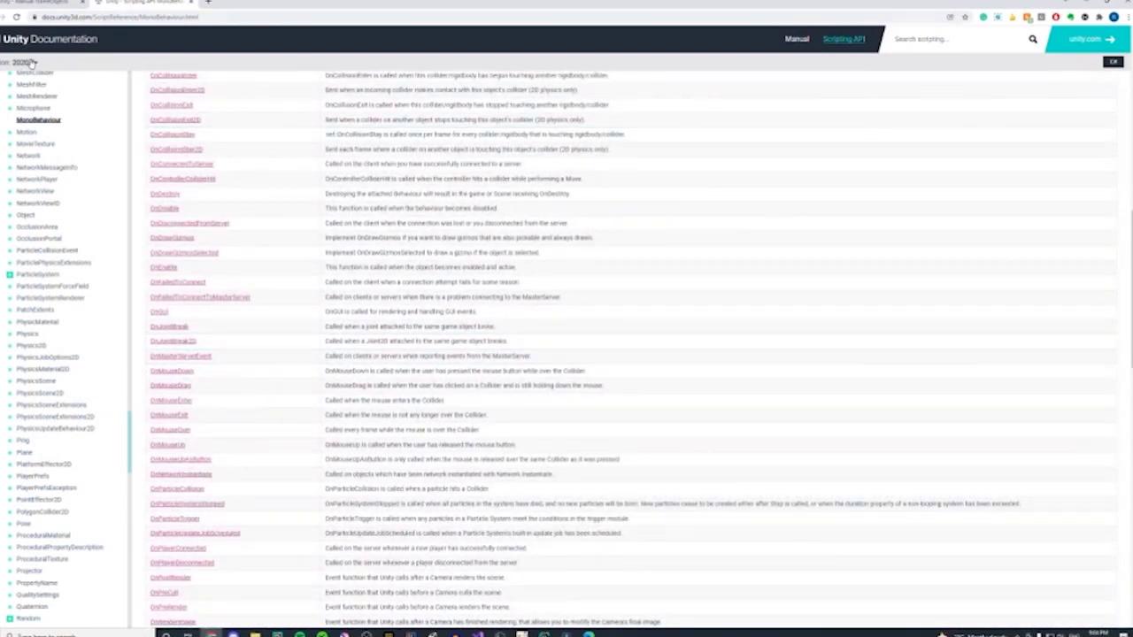
scroll(214, 230, up, 7)
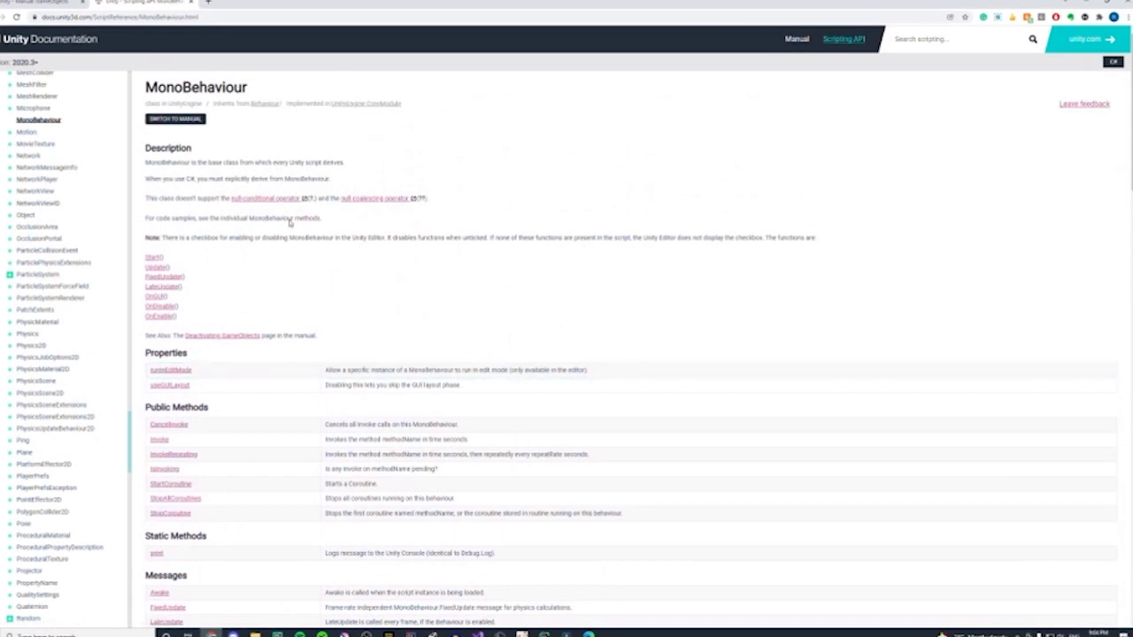
scroll(221, 212, down, 1)
scroll(274, 243, down, 5)
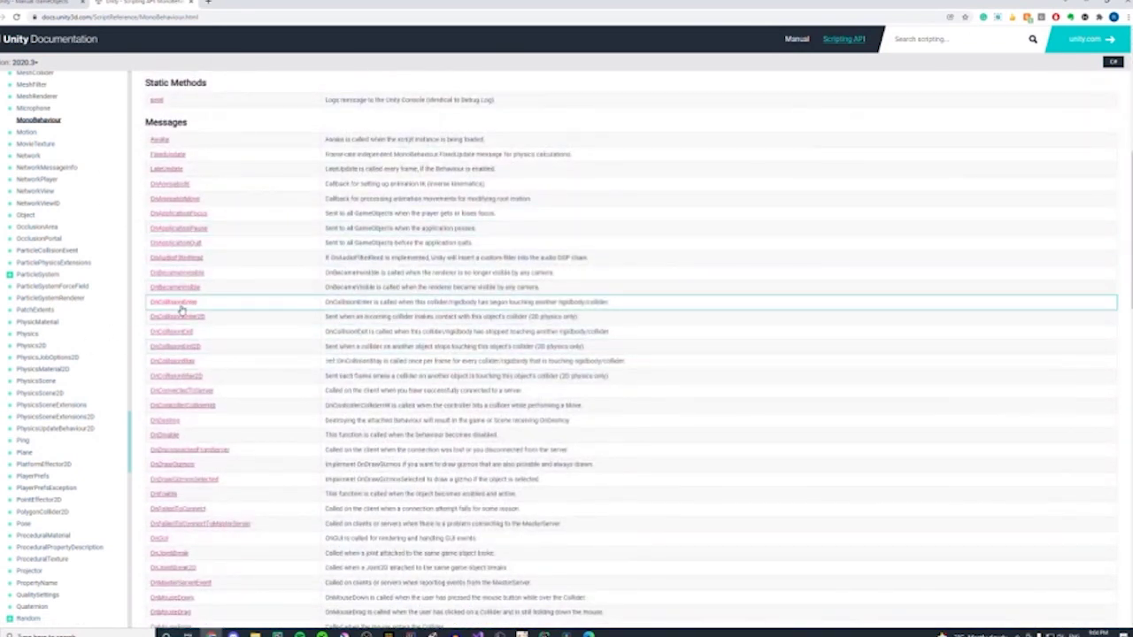
- Open the OnCollisionEnter reference page and examine the method signature and contact loop in its example code
click(177, 304)
scroll(257, 246, down, 1)
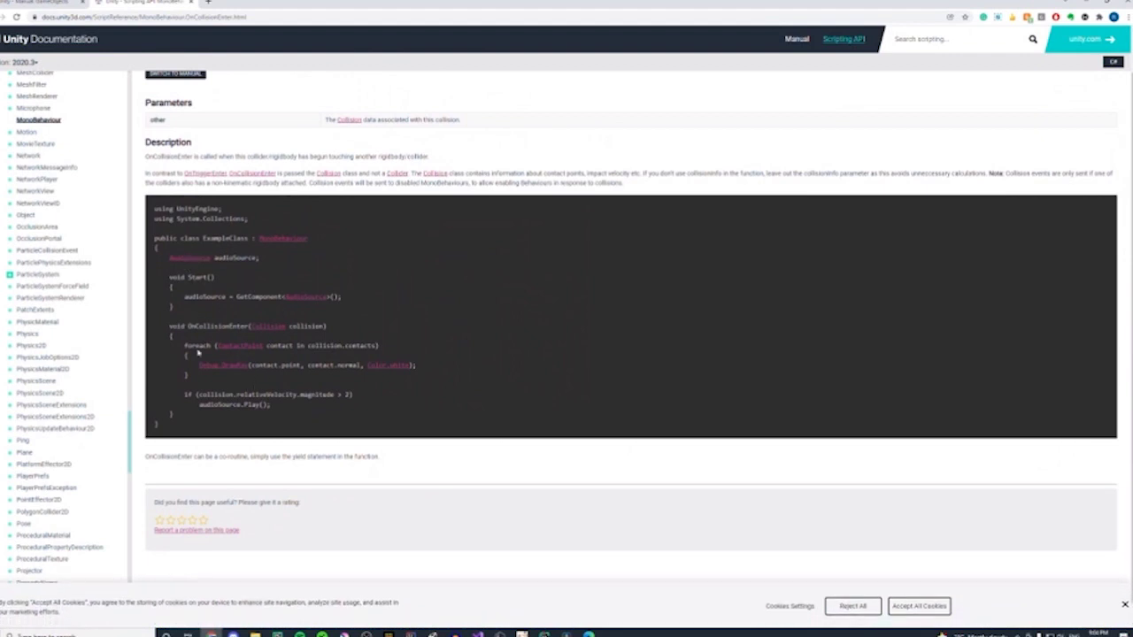
drag(168, 327, 323, 326)
drag(215, 346, 338, 346)
click(371, 458)
scroll(352, 510, down, 1)
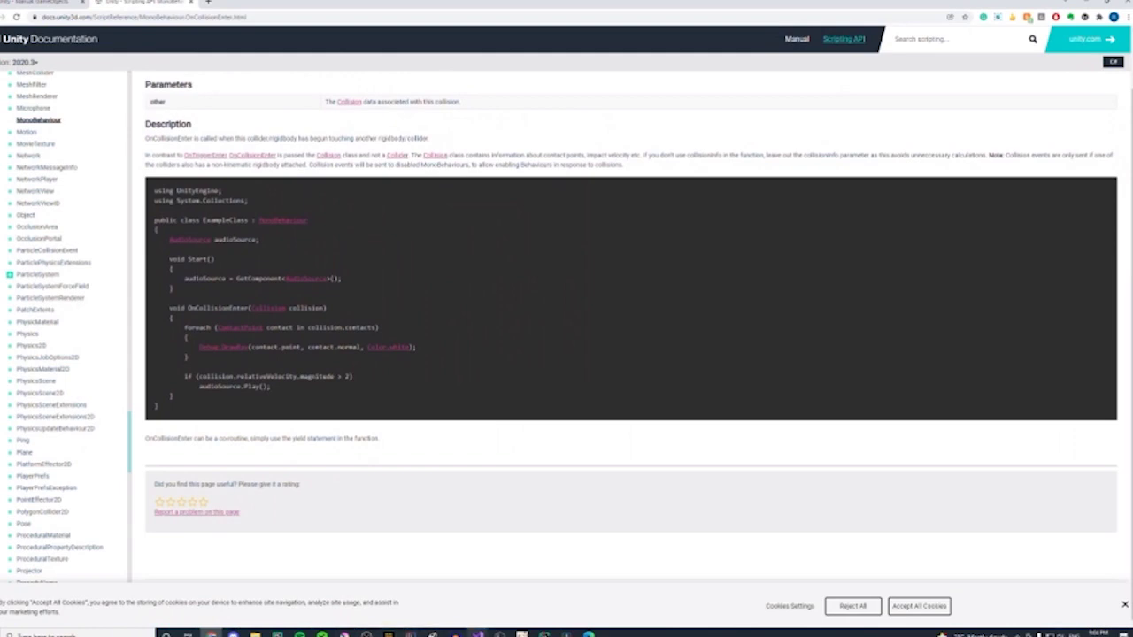
- Switch back to the workshop project in Unity and delete the white Cube from the scene
mouse_move(434, 635)
click(476, 592)
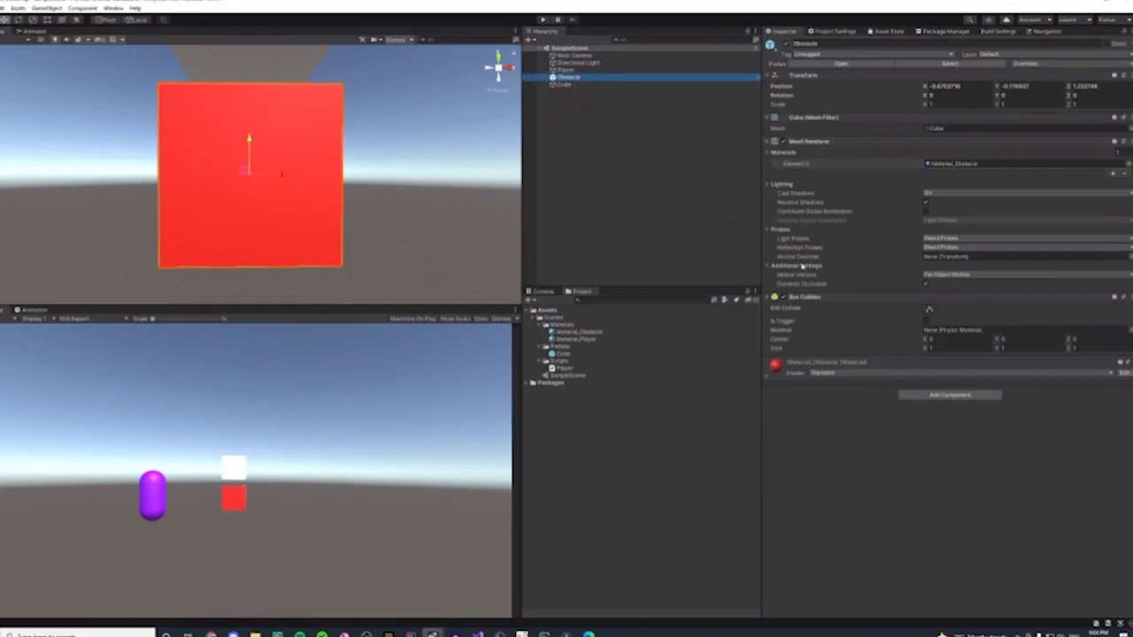
right_click(565, 84)
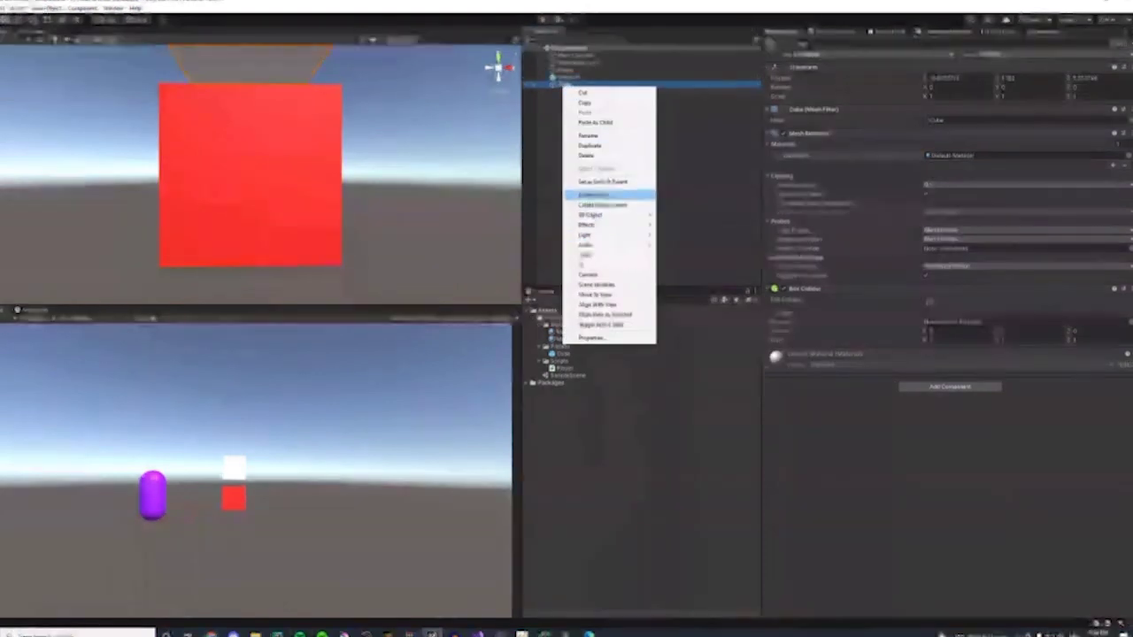
click(587, 155)
click(299, 219)
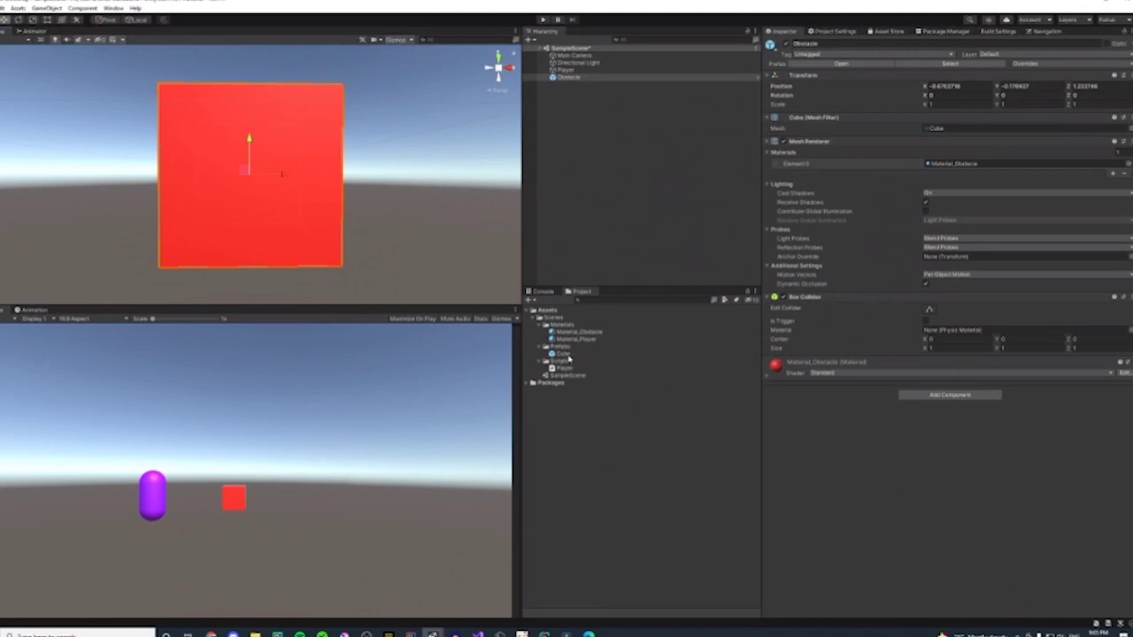
- Open the Cube prefab and rename both its root object and its prefab file to Obstacle
click(566, 352)
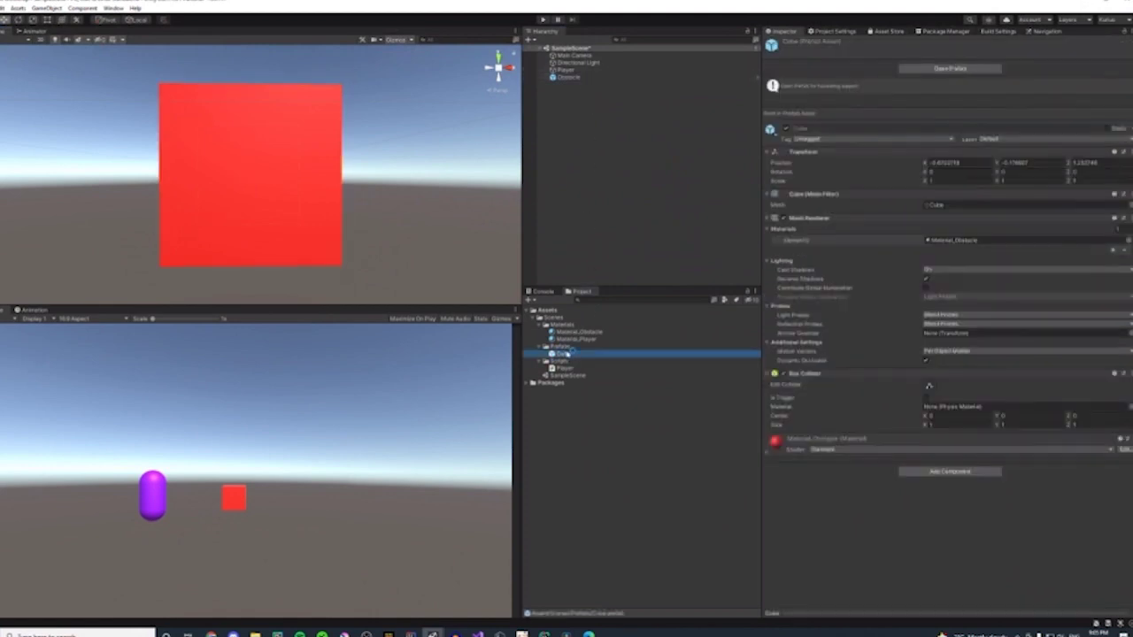
click(947, 69)
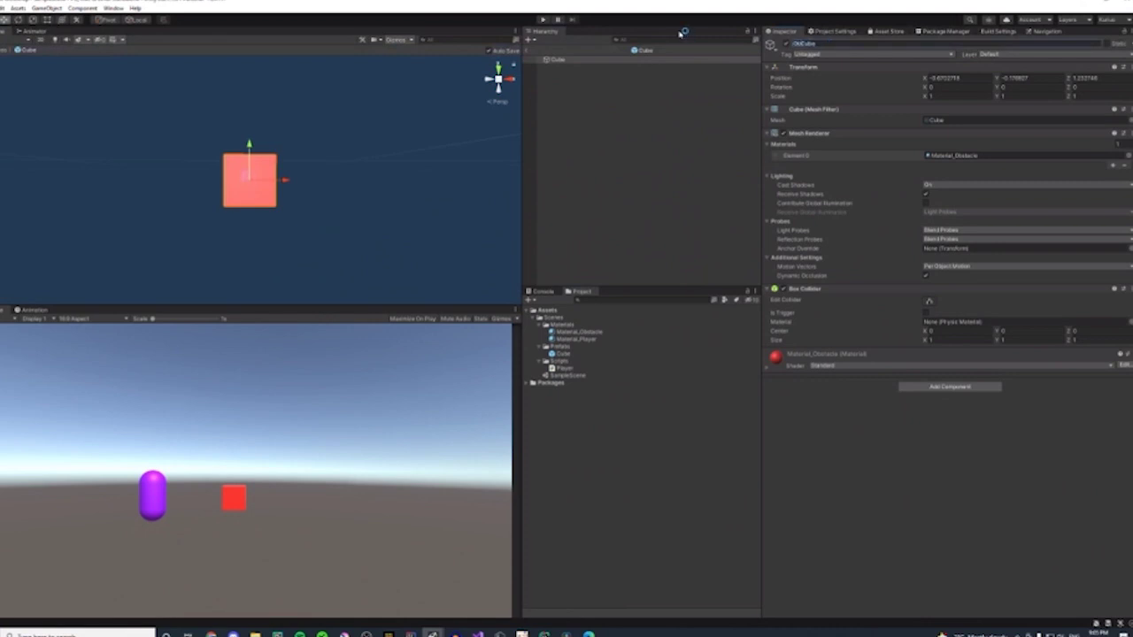
key(Return)
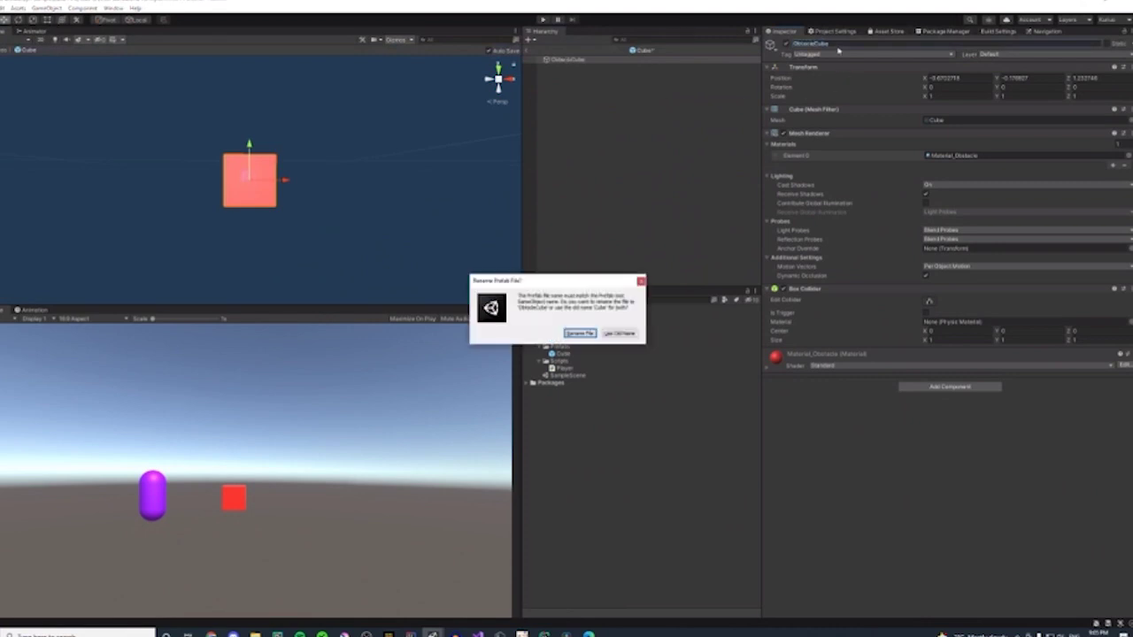
click(642, 281)
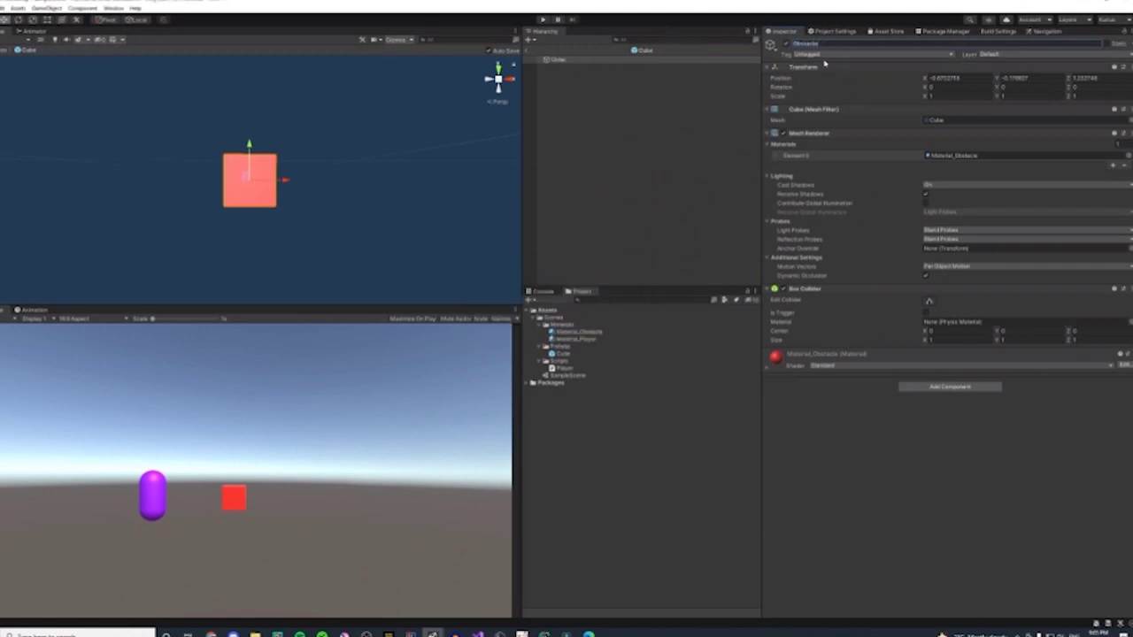
key(Return)
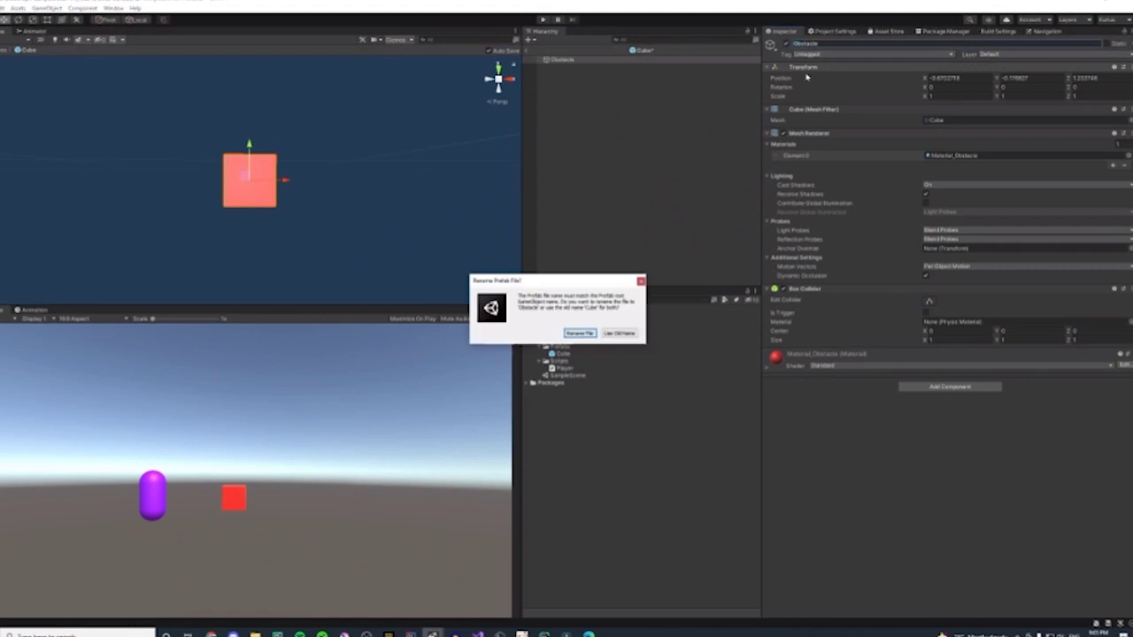
click(579, 333)
- Leave prefab editing and add two more instances of the Obstacle prefab to SampleScene
click(565, 354)
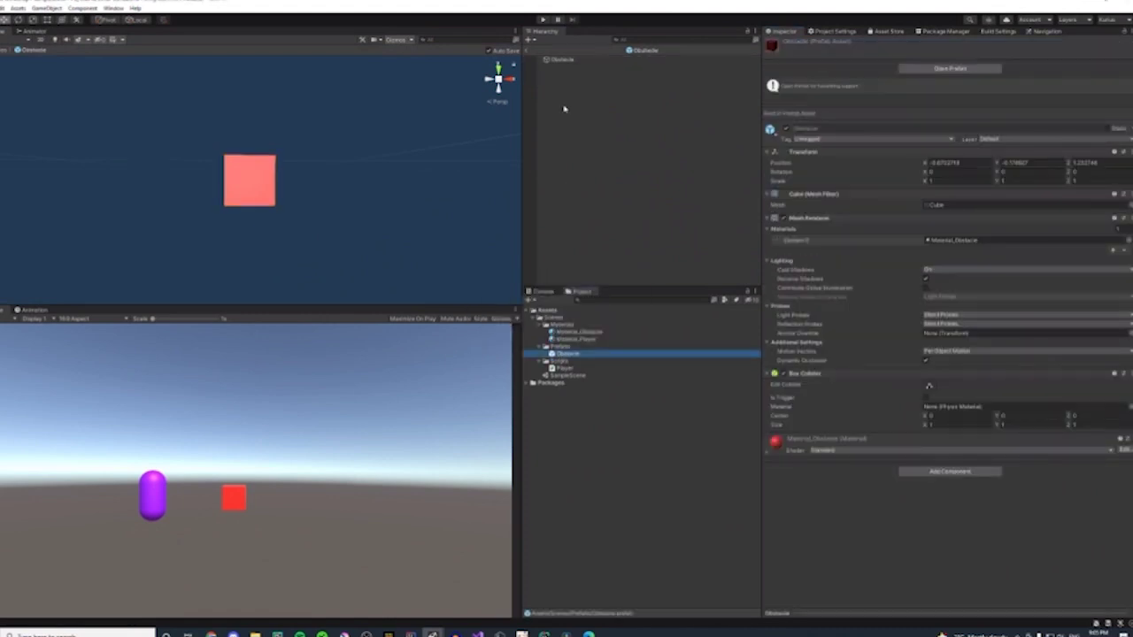
click(529, 52)
drag(567, 354, 614, 213)
drag(566, 356, 586, 145)
- Move one new obstacle up and right to about X 2.68, Y 1.58, and the other below and left of the player
scroll(360, 164, down, 5)
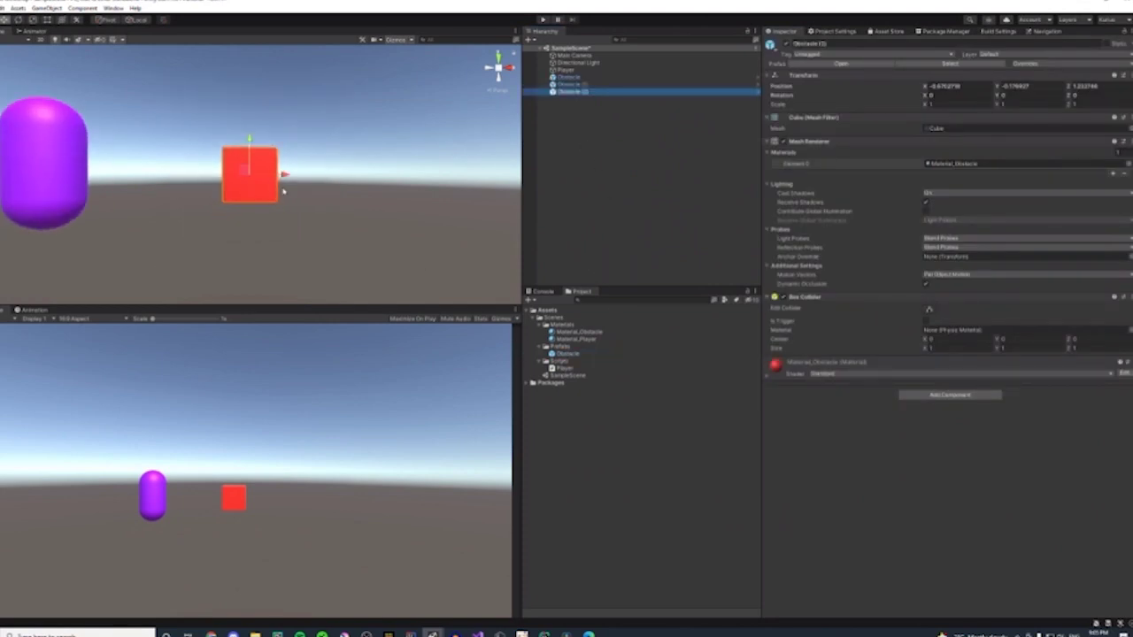
drag(284, 175, 450, 177)
drag(416, 140, 416, 50)
scroll(326, 189, down, 4)
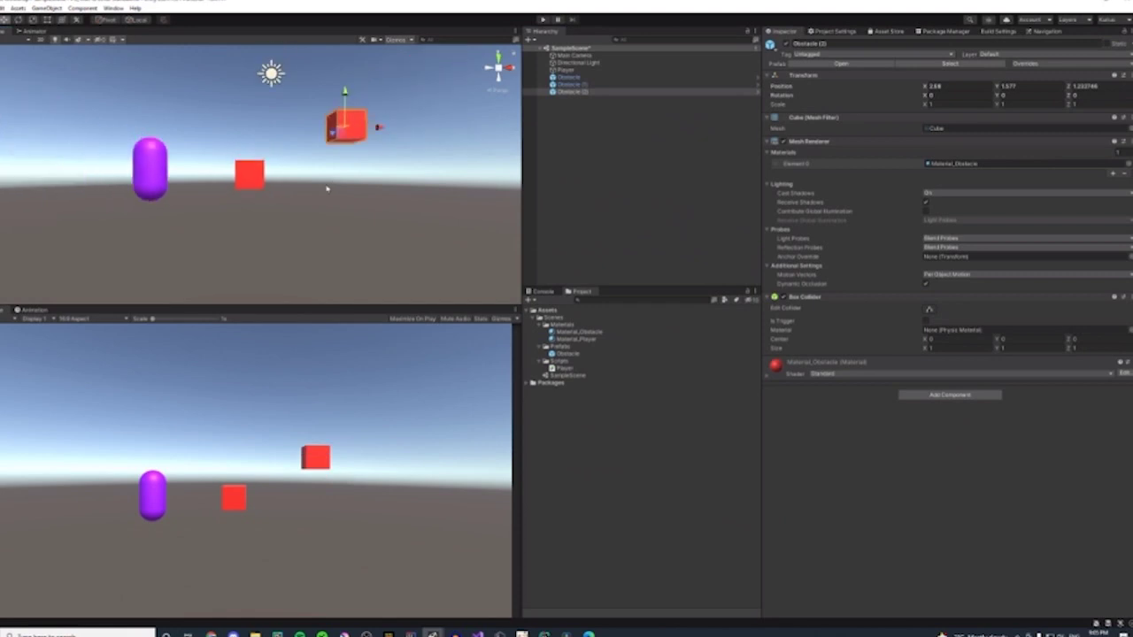
click(253, 177)
drag(251, 175, 93, 227)
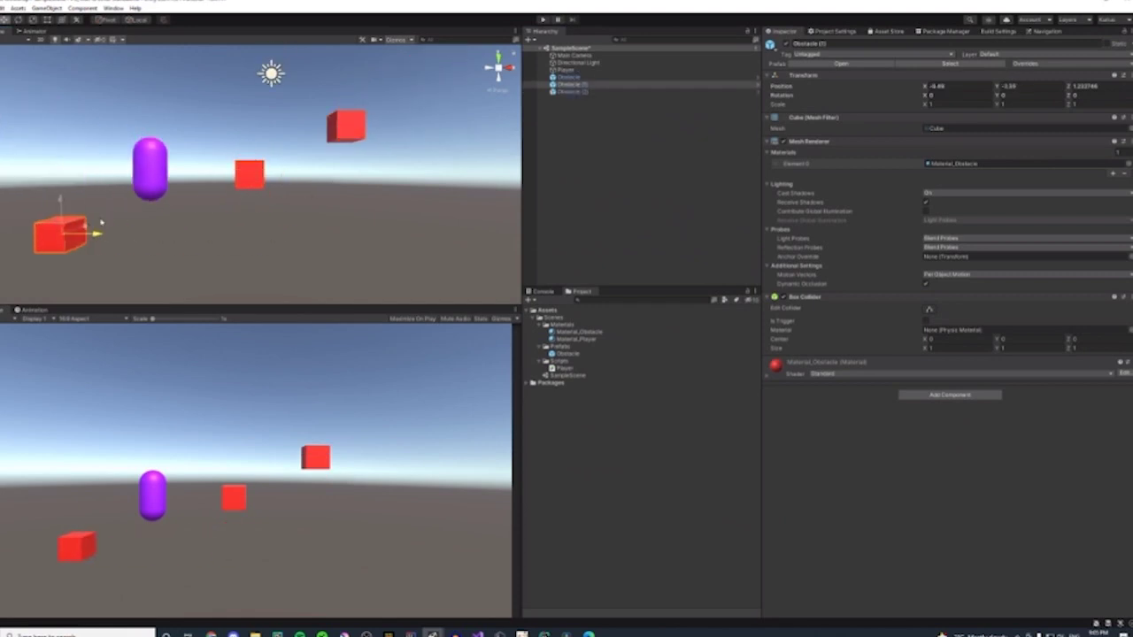
- Add a Rigidbody component to the original Obstacle instance in the middle of the scene
click(582, 78)
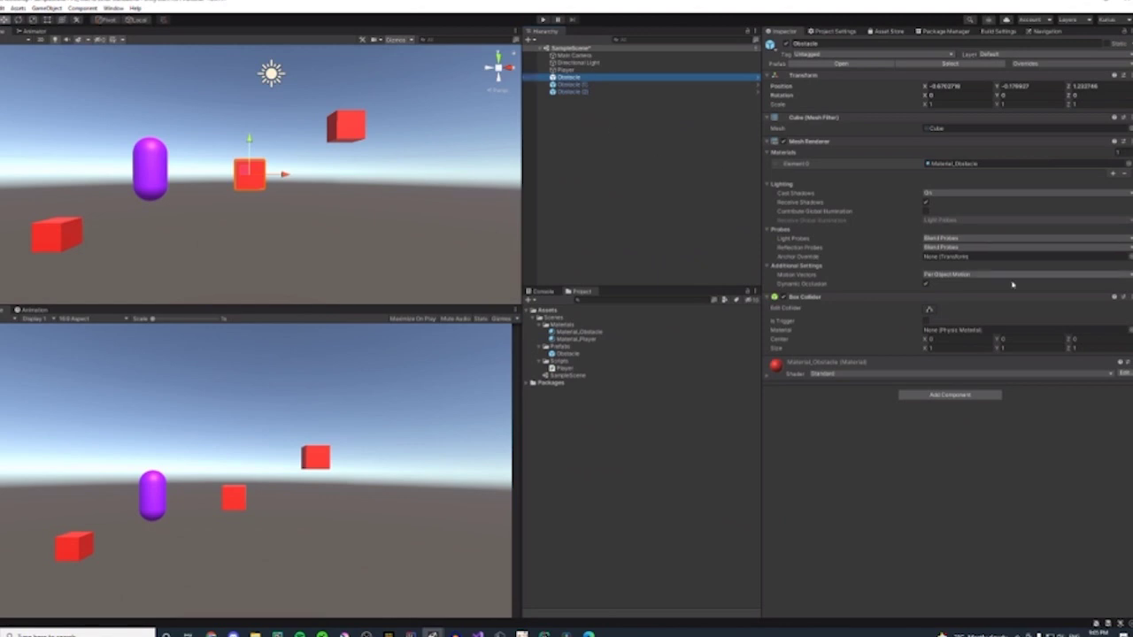
click(974, 396)
click(941, 450)
click(923, 430)
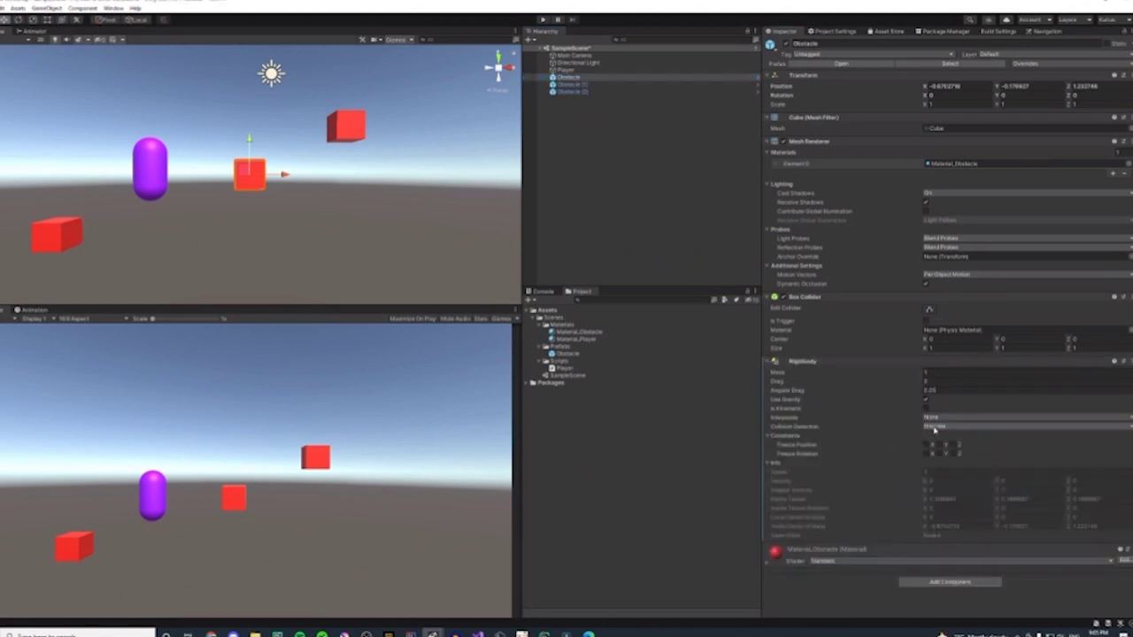
- Enable Is Trigger on the middle obstacle's Box Collider and set its X scale to 2
click(925, 322)
text(2)
click(264, 216)
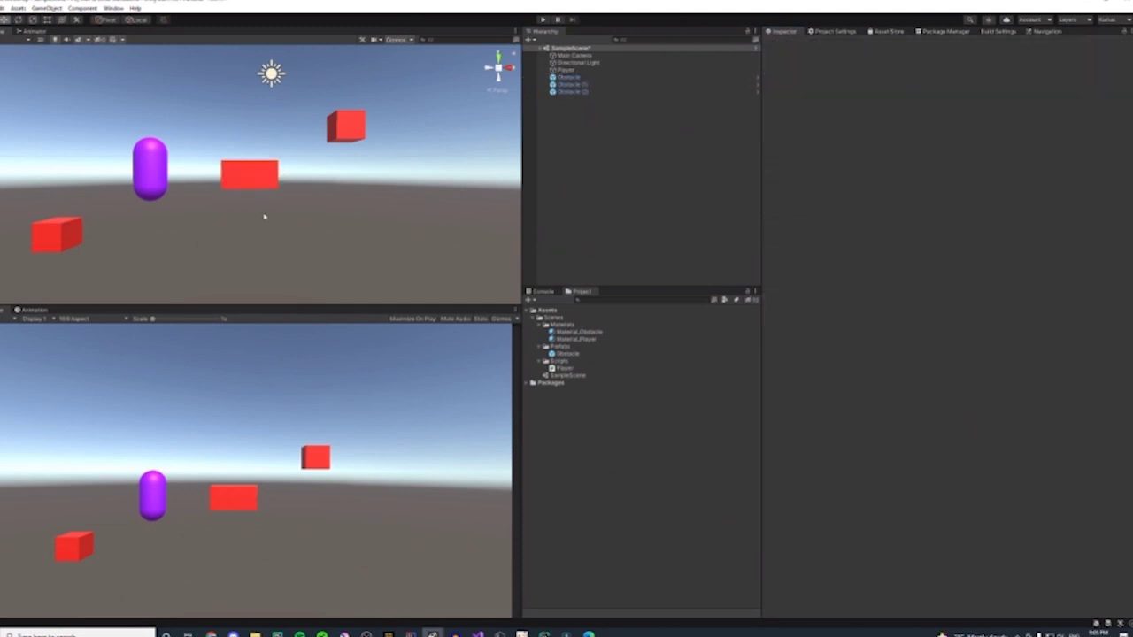
- Apply all of the middle obstacle's overrides to the Obstacle prefab
click(248, 166)
click(1027, 63)
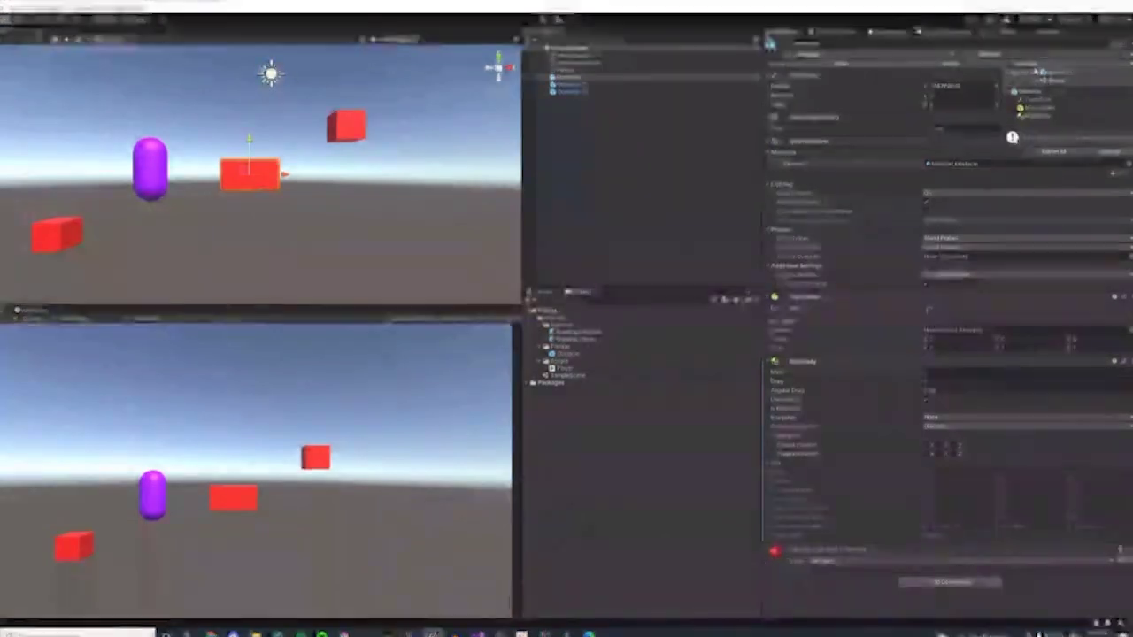
click(1106, 152)
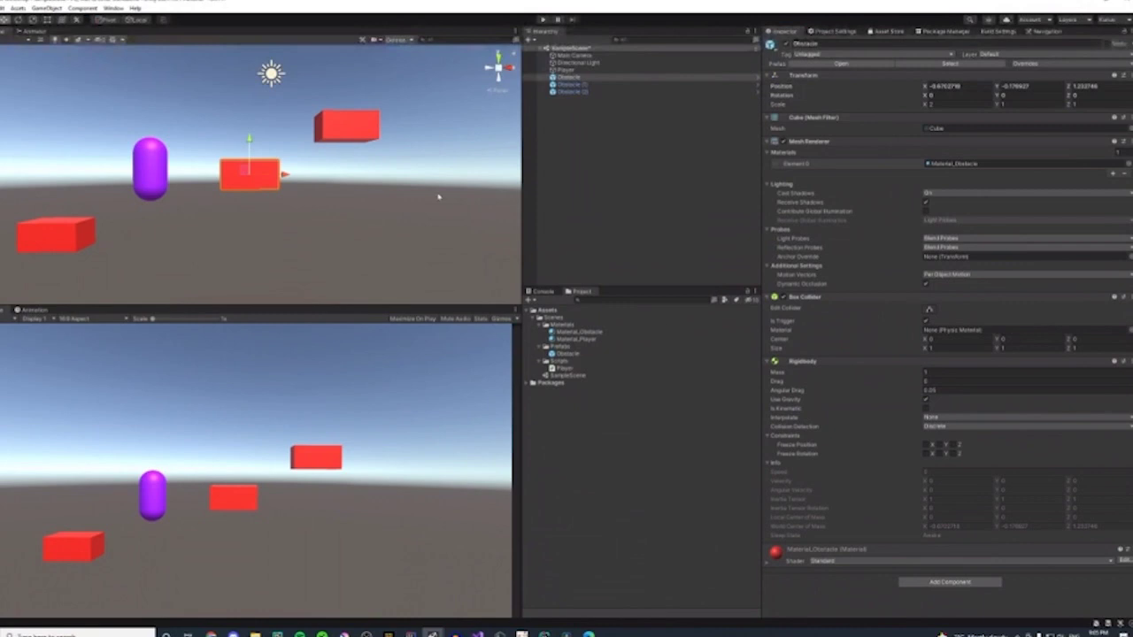
- Create a C# script named Obstacle in the Scripts folder
click(155, 172)
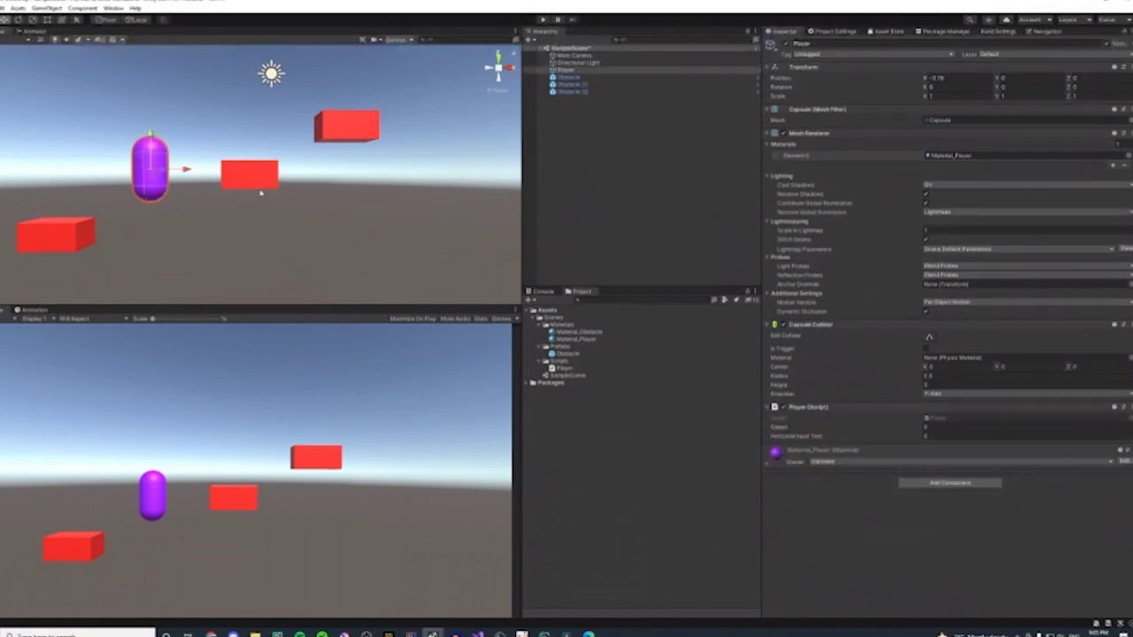
click(247, 176)
right_click(555, 364)
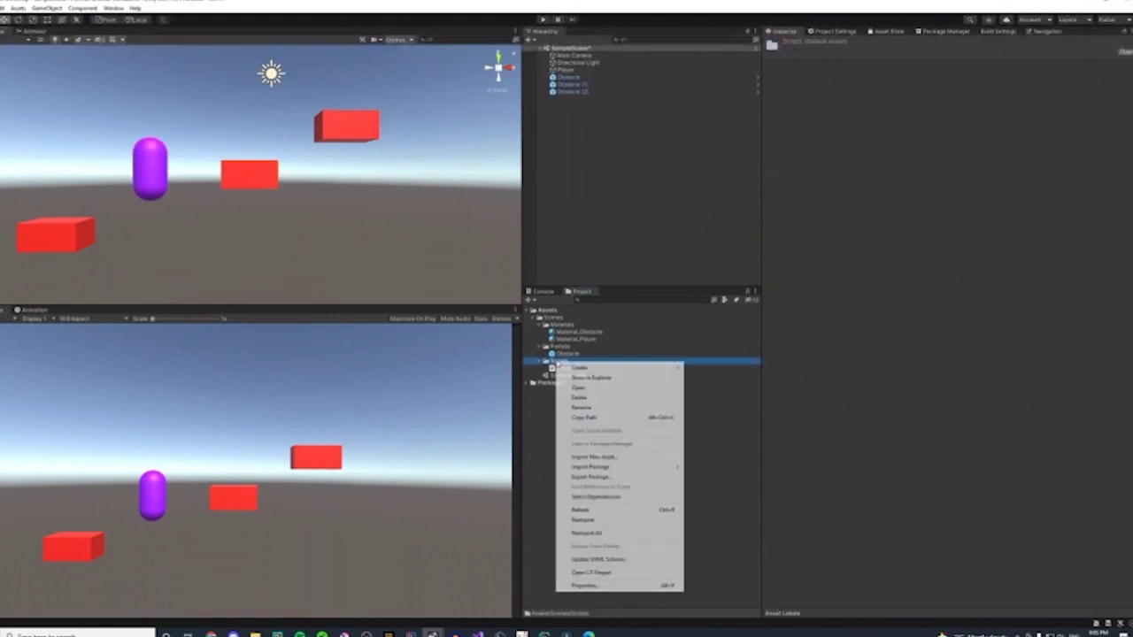
mouse_move(637, 370)
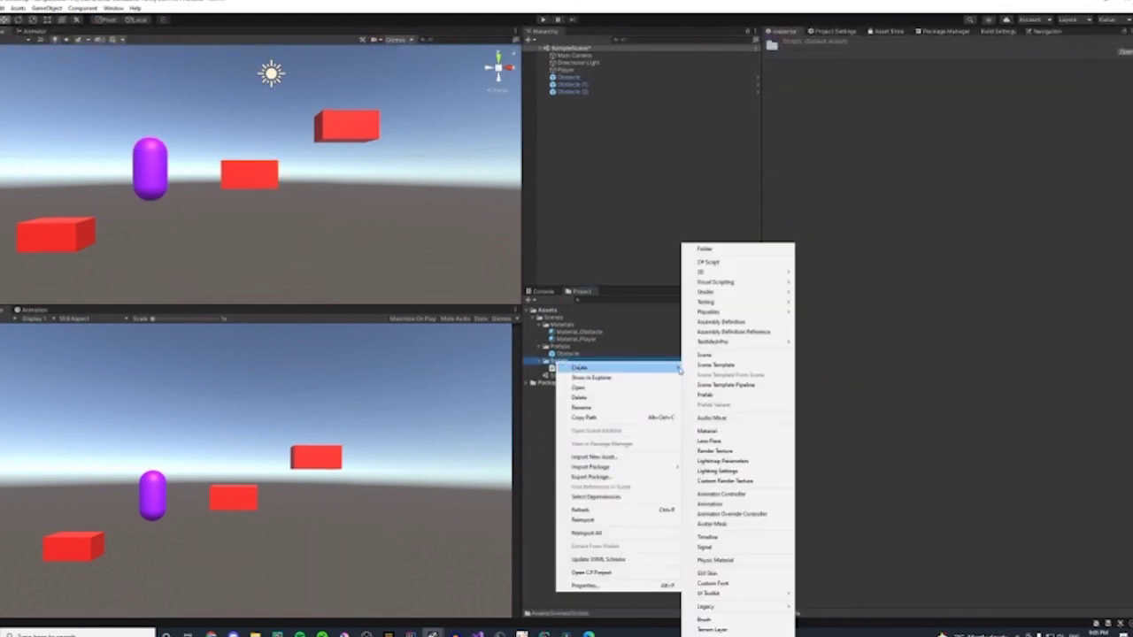
click(708, 262)
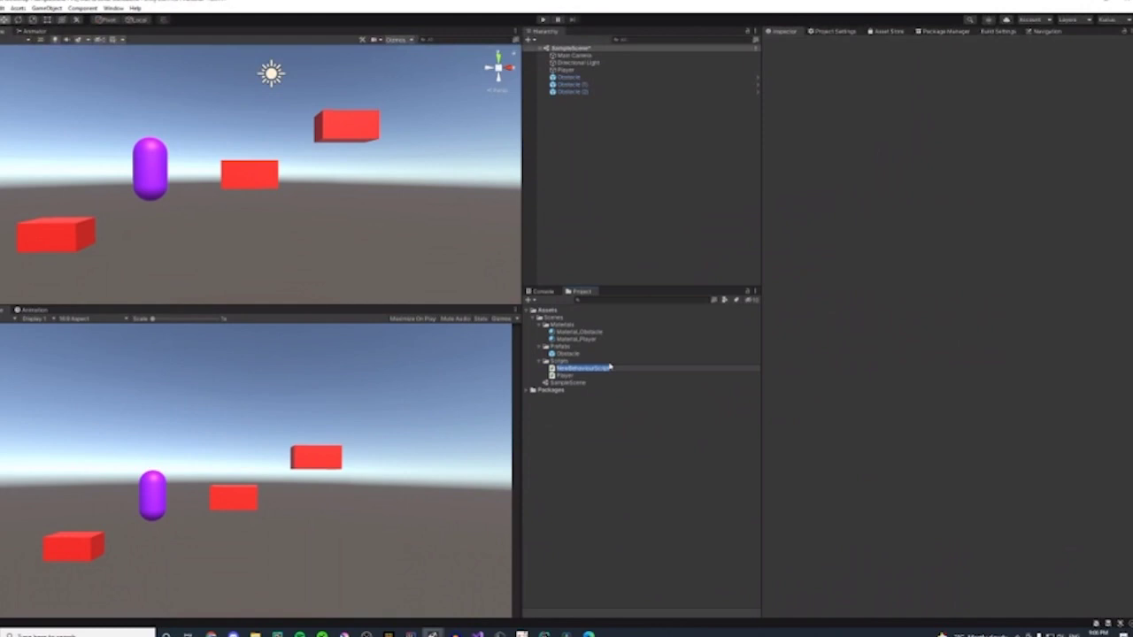
text(B)
key(Return)
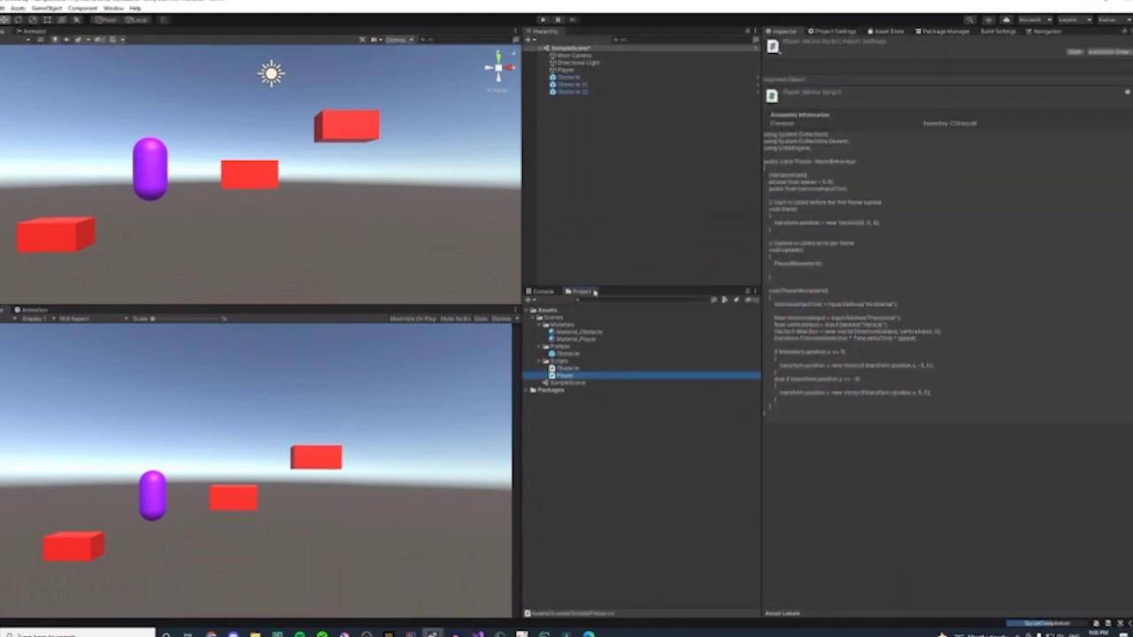
- Open the new Obstacle script in Visual Studio and insert several blank lines above the Start comment in the class body
double_click(576, 369)
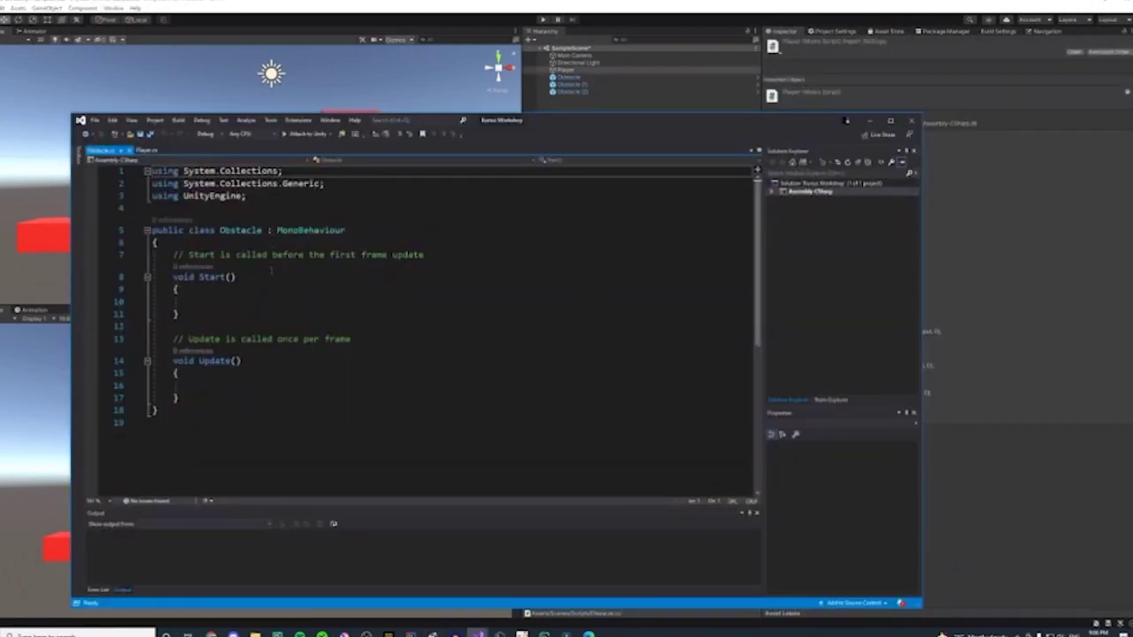
click(174, 255)
key(Return)
key(Return)
key(Return)
key(Return)
key(Return)
key(Return)
key(Return)
key(Return)
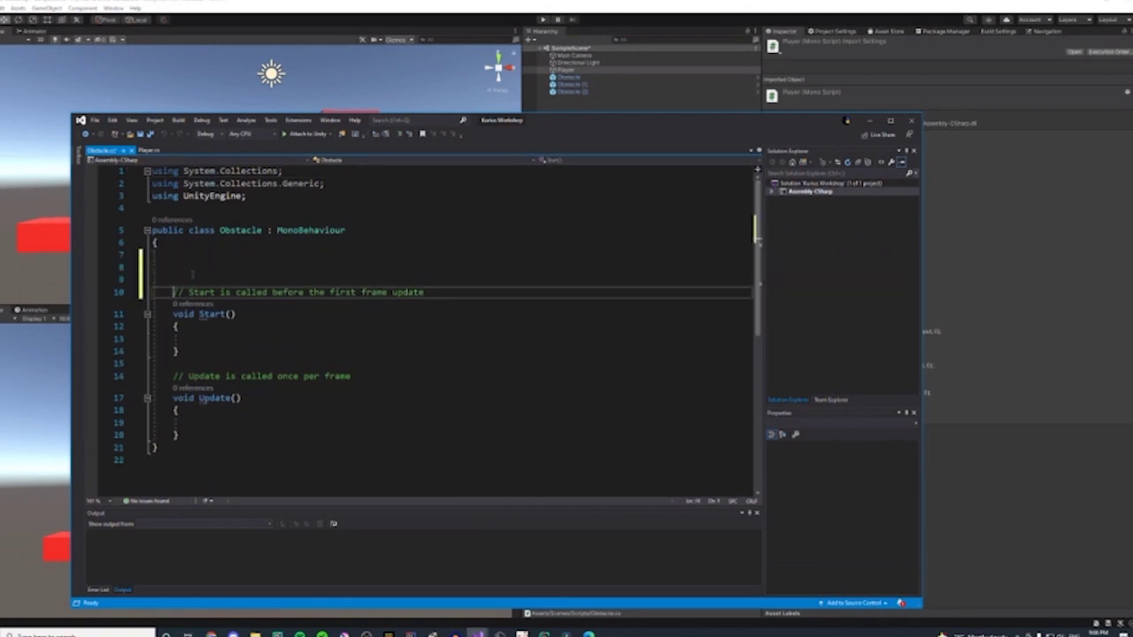
- Copy the OnTriggerEnter method from the introduction project's Obstacle script into the blank space of the workshop's Obstacle class
mouse_move(478, 633)
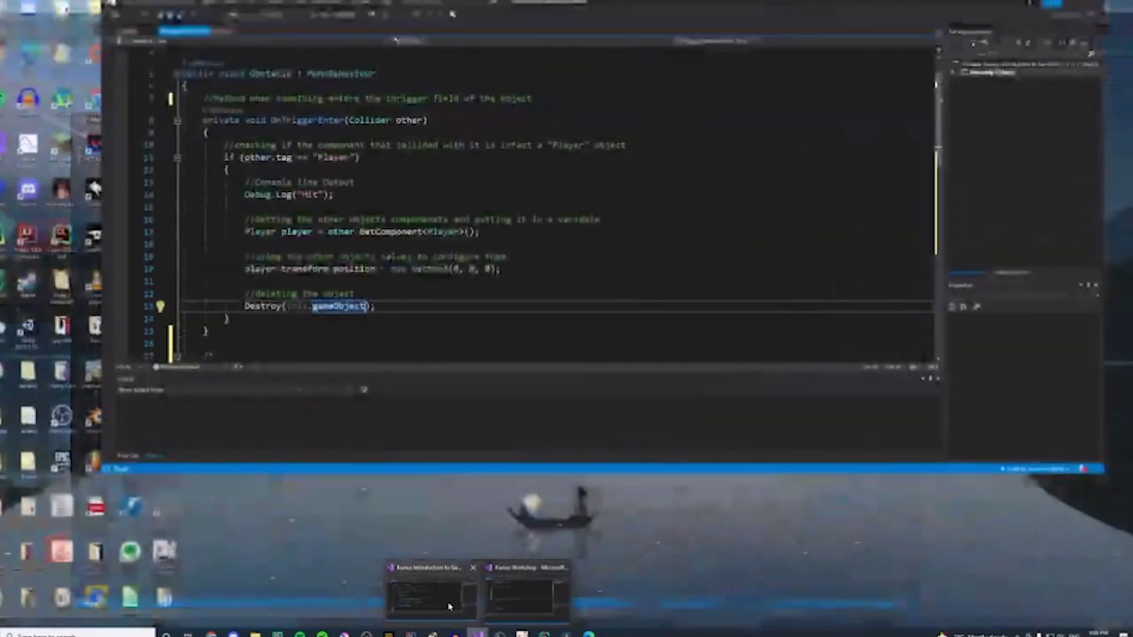
click(476, 609)
scroll(219, 153, down, 1)
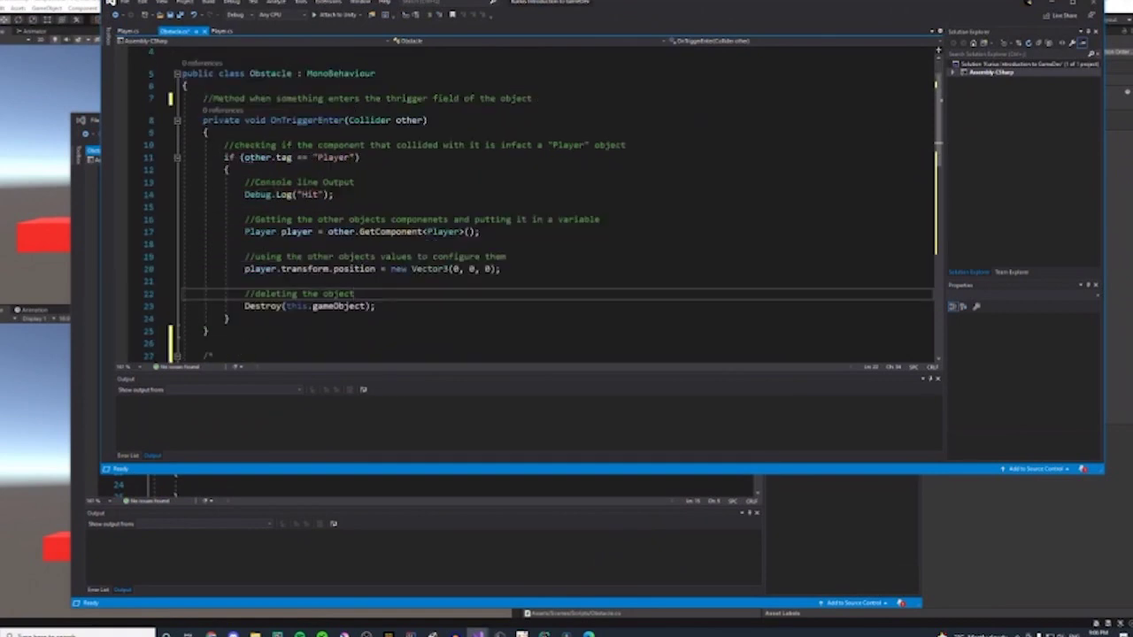
drag(203, 120, 301, 333)
key(ctrl+c)
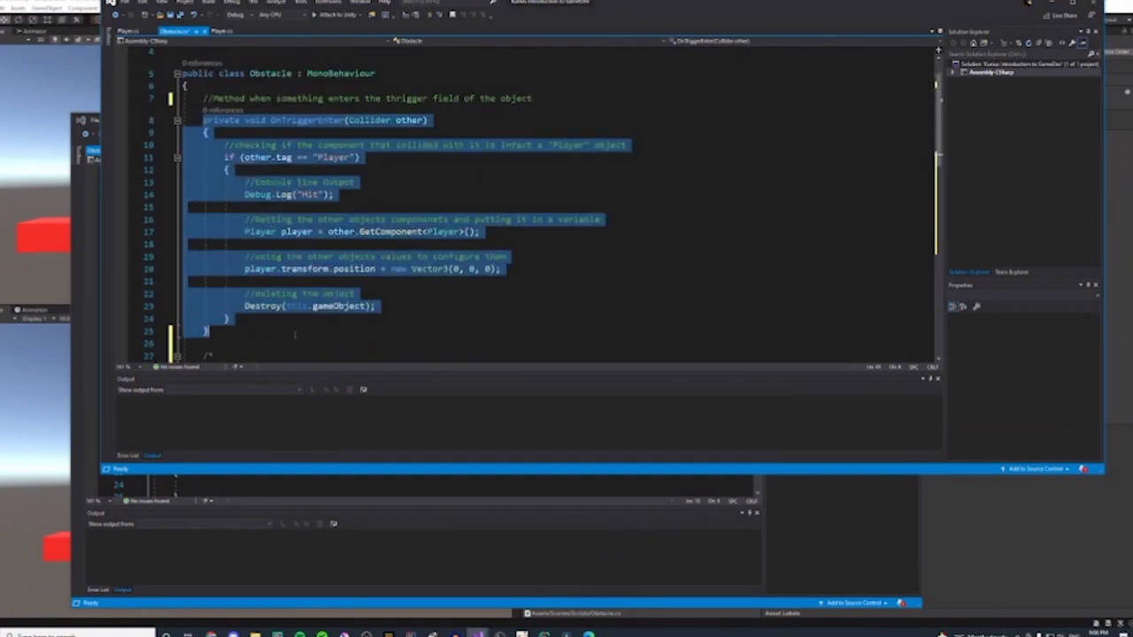
click(293, 482)
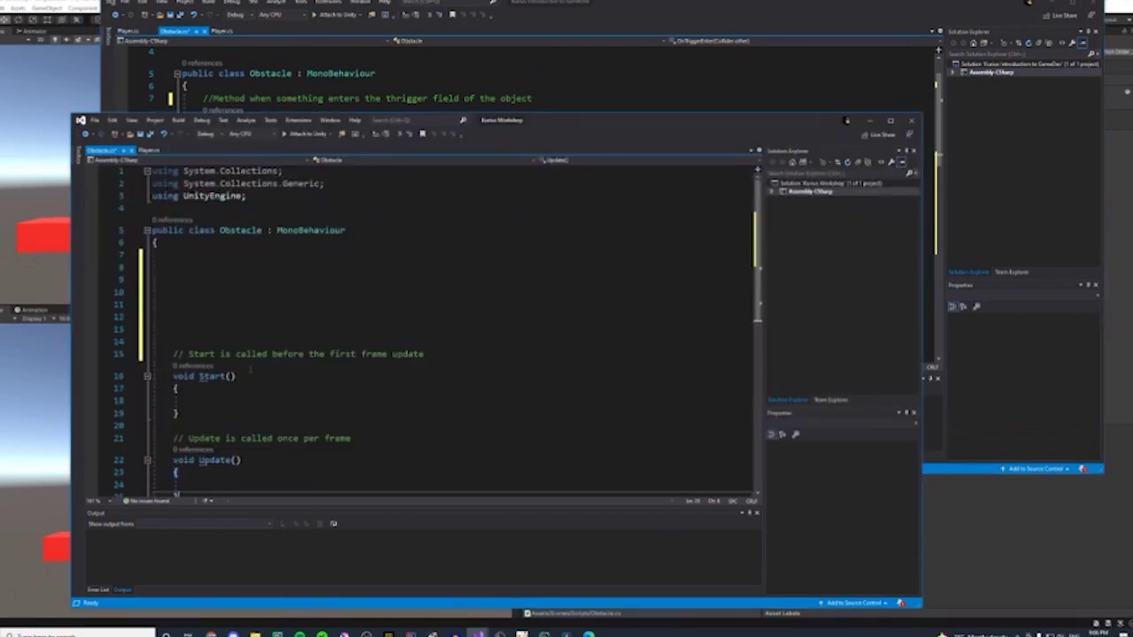
click(209, 264)
key(ctrl+v)
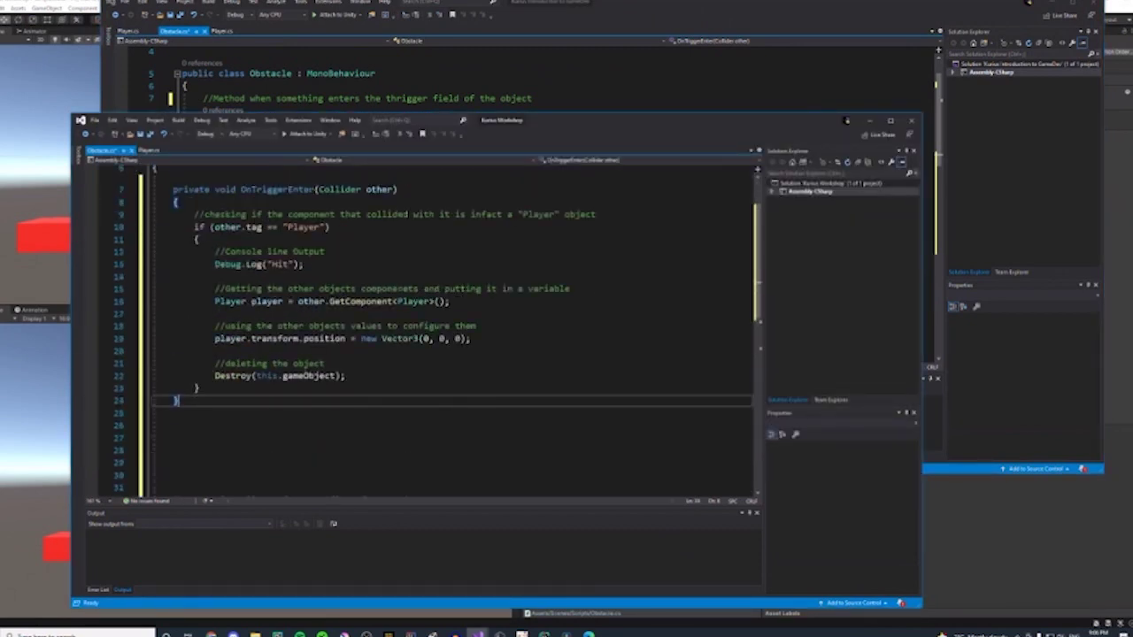
- Delete all the explanatory comments from the pasted OnTriggerEnter method
drag(326, 363, 214, 363)
key(BackSpace)
drag(476, 326, 215, 326)
key(BackSpace)
drag(571, 289, 214, 289)
key(BackSpace)
drag(325, 251, 214, 252)
key(BackSpace)
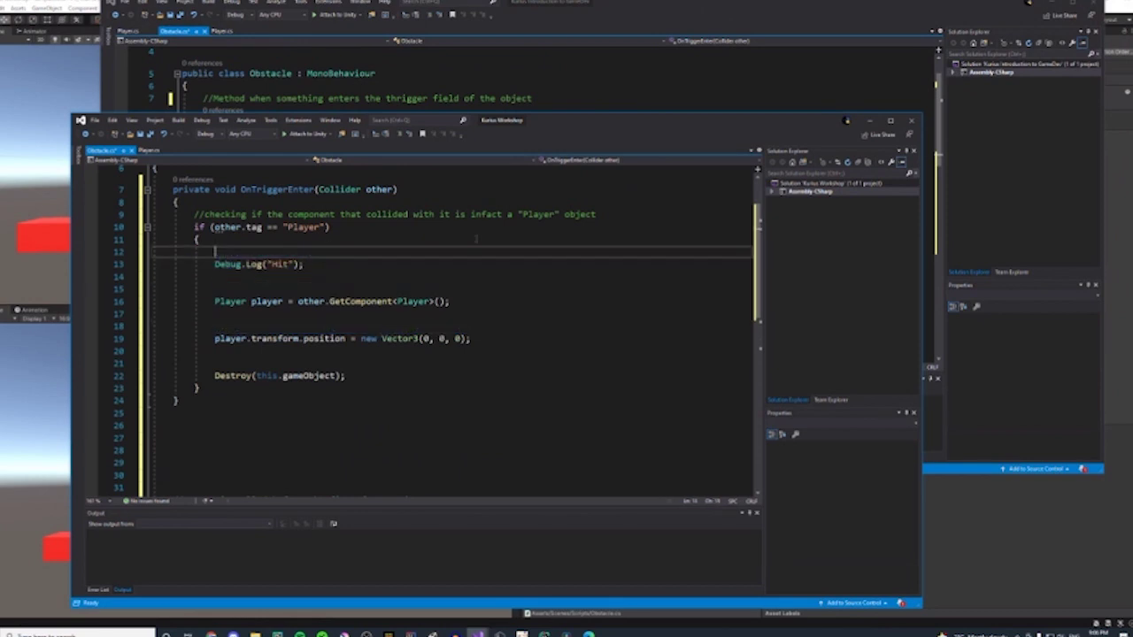
drag(599, 214, 195, 214)
key(BackSpace)
- Remove the blank line between the if block's opening brace and Debug.Log, and save the Obstacle script
scroll(255, 356, up, 1)
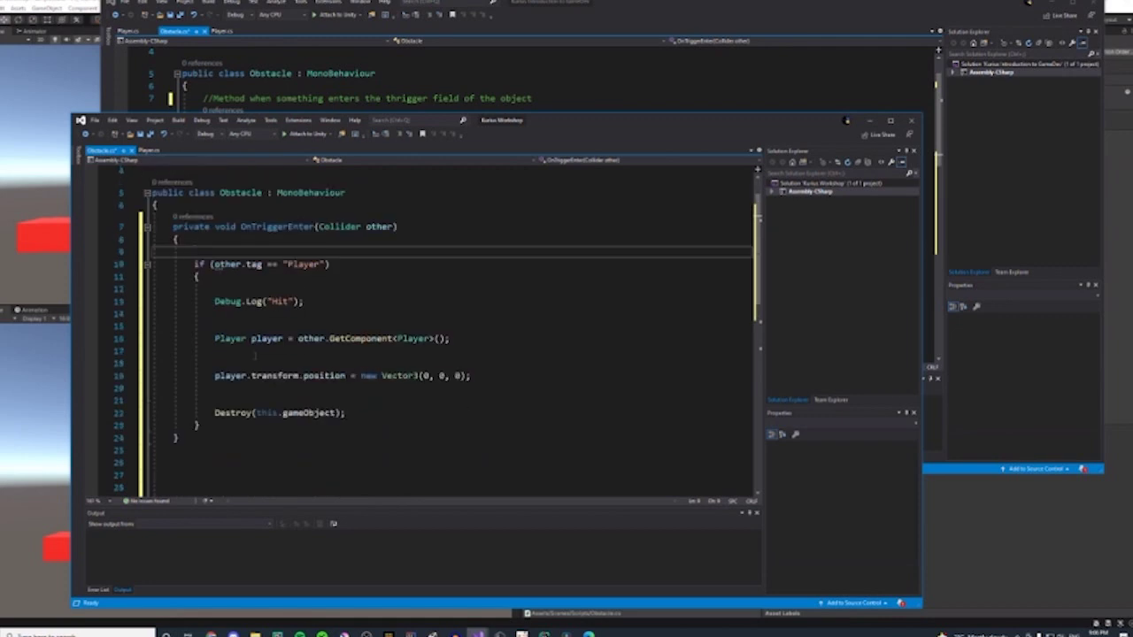
click(229, 285)
key(BackSpace)
key(BackSpace)
key(BackSpace)
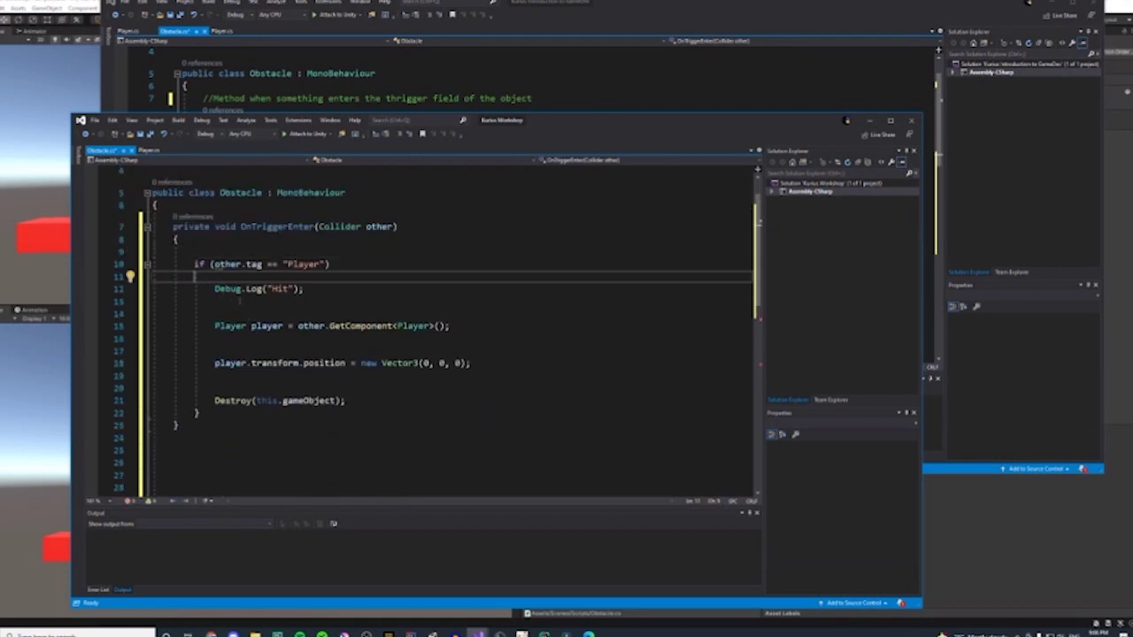
text({)
key(Delete)
scroll(313, 356, up, 1)
scroll(256, 251, down, 7)
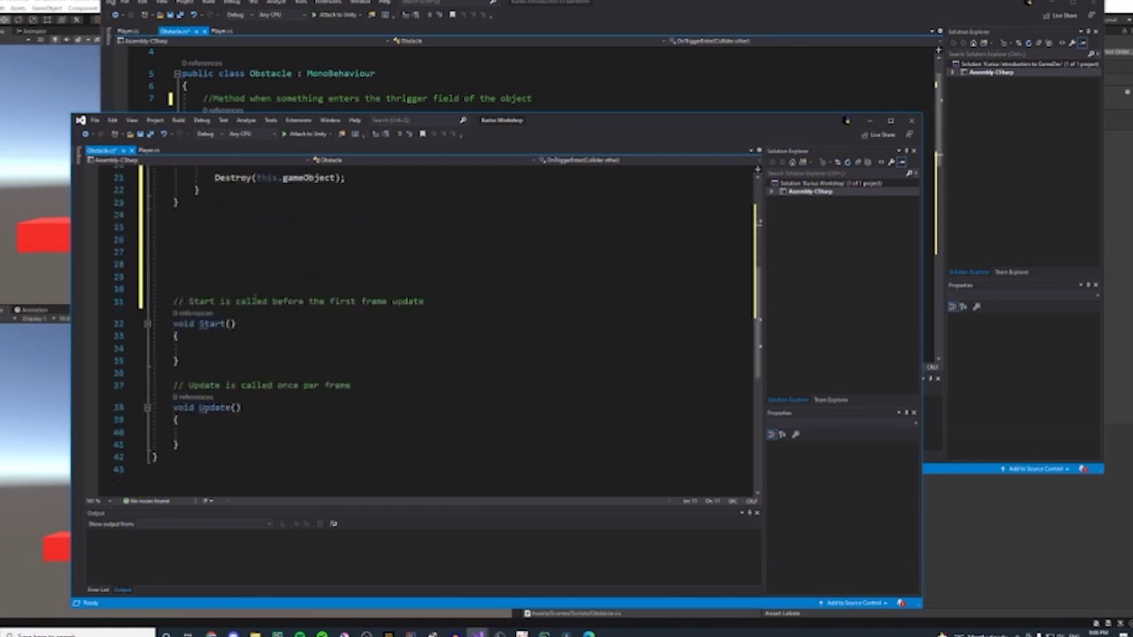
scroll(256, 251, up, 4)
click(140, 134)
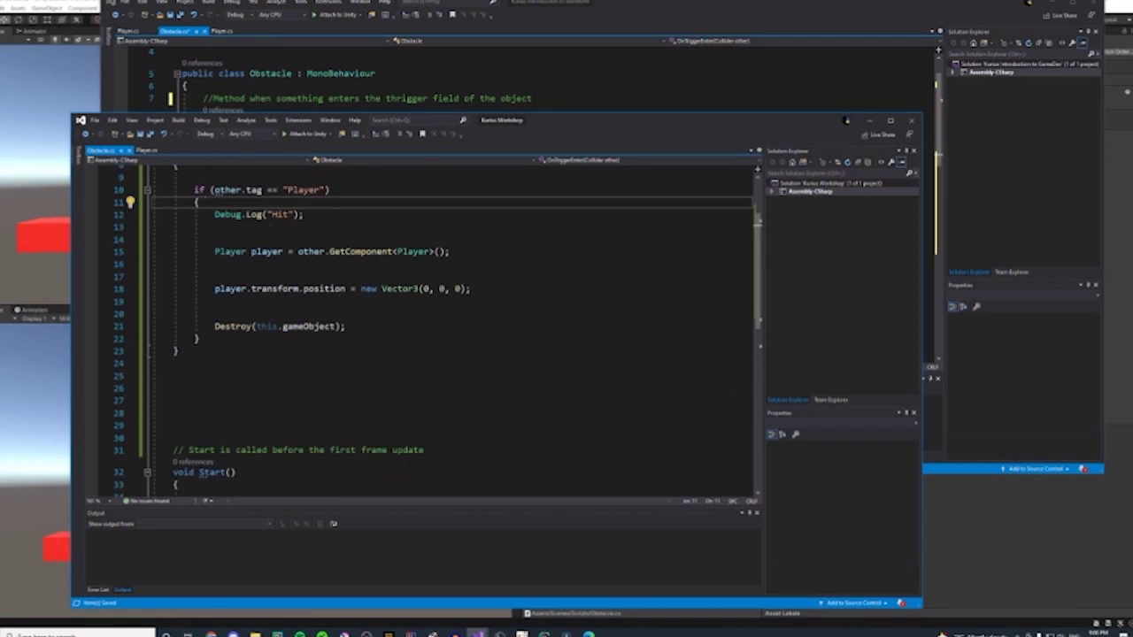
- Return to Unity, attach the Obstacle script to the middle obstacle, and apply the override to the prefab
scroll(435, 331, down, 1)
click(931, 586)
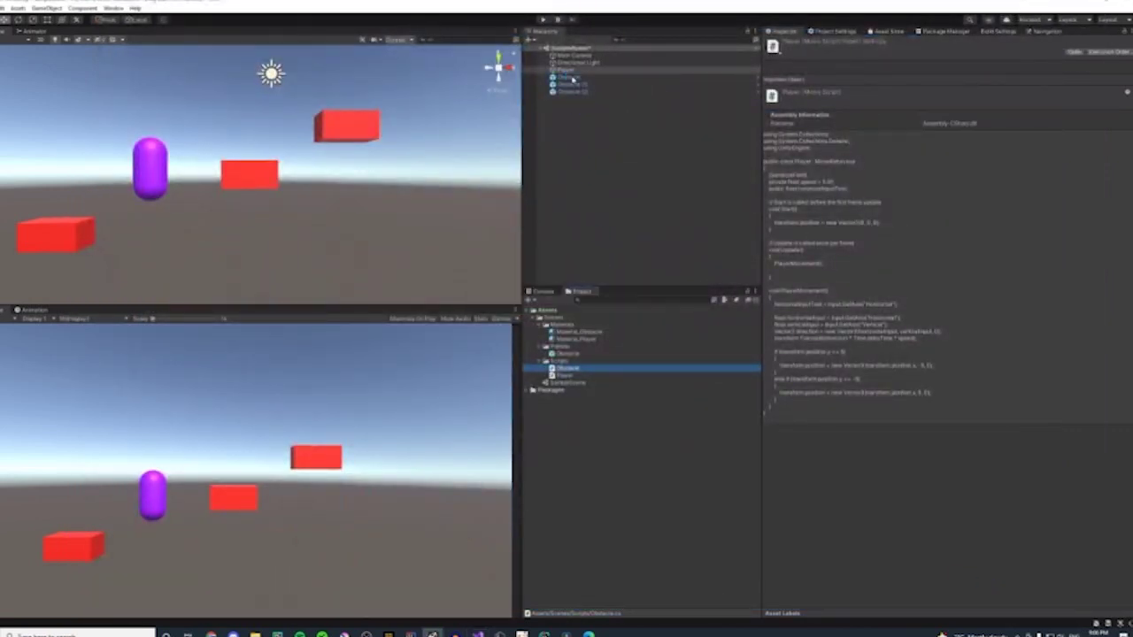
click(571, 78)
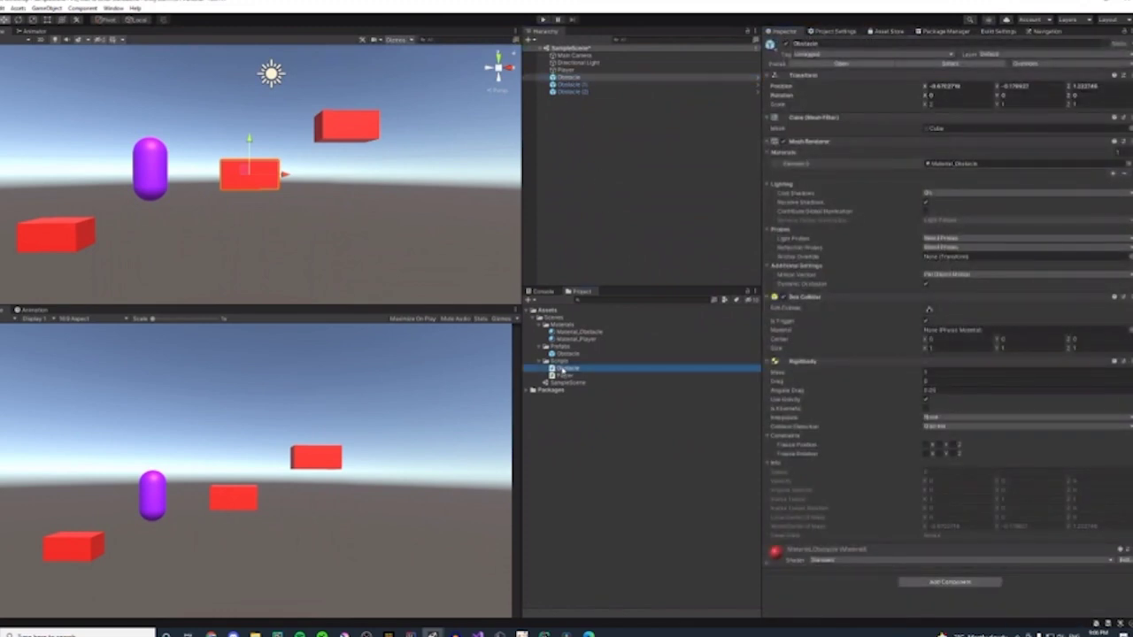
drag(800, 480, 815, 607)
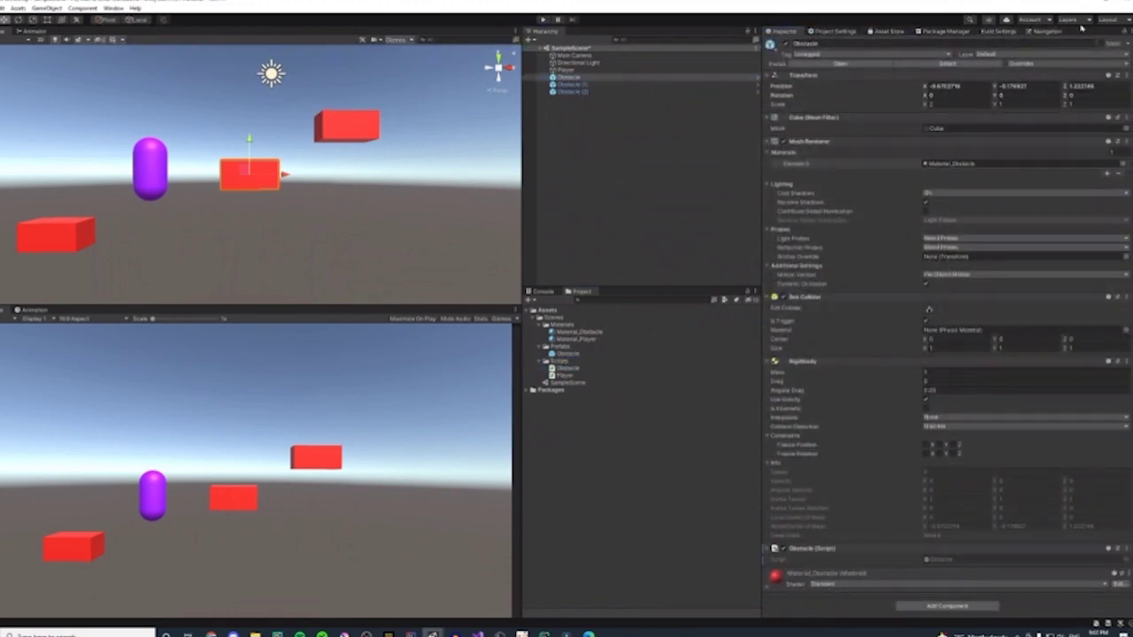
click(1021, 63)
click(1105, 134)
- Play the scene with the Console shown to check the obstacles' behaviour, and stop it
click(544, 19)
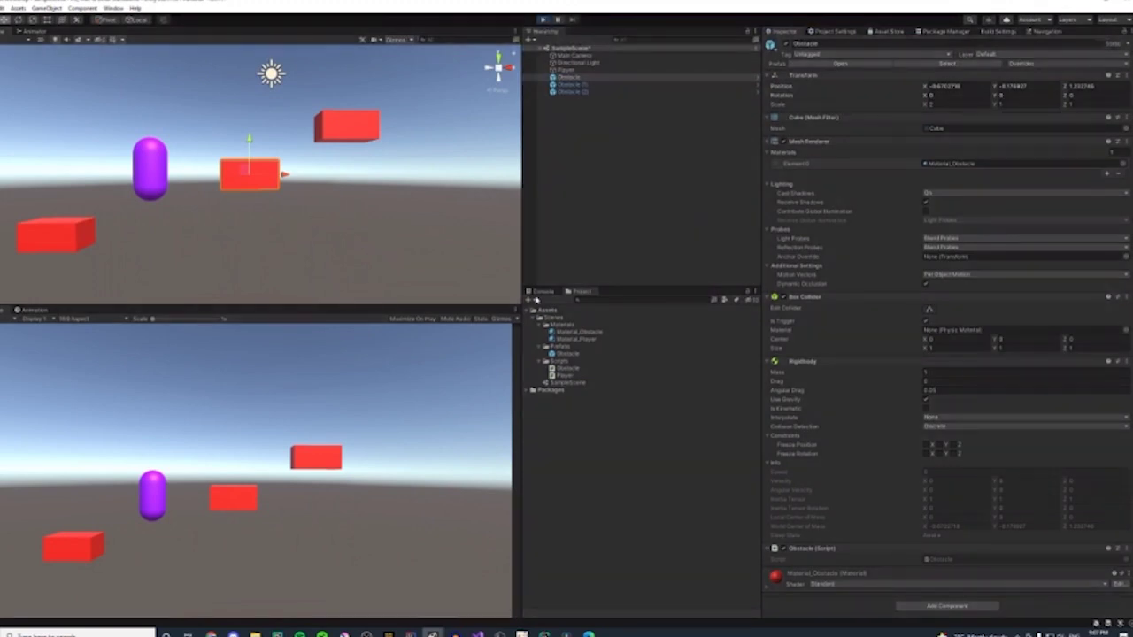
click(537, 292)
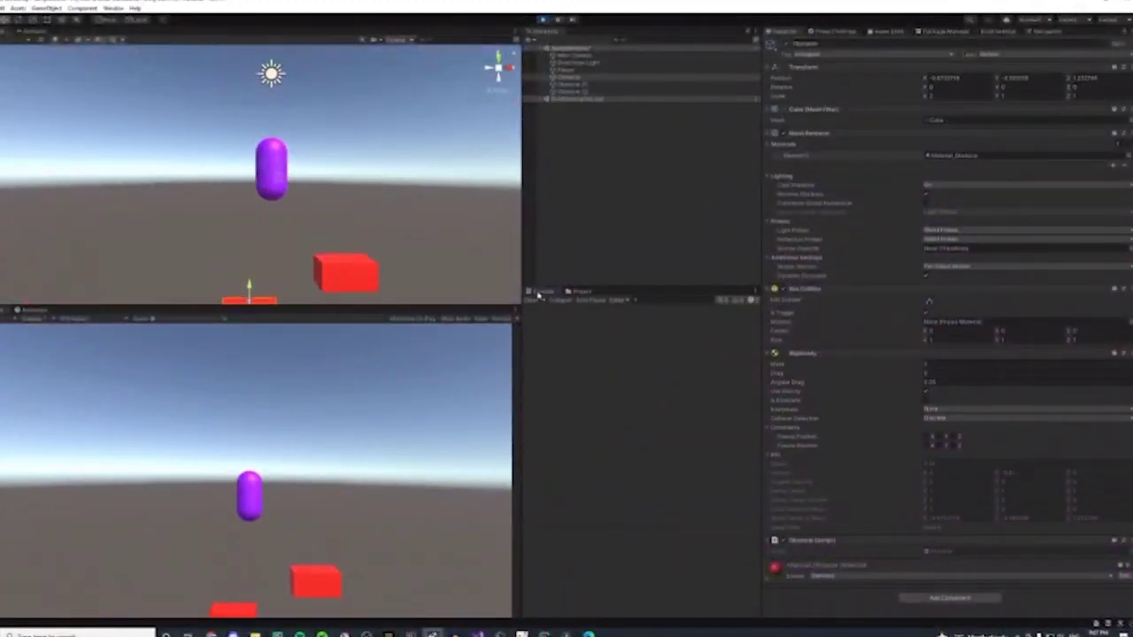
click(544, 19)
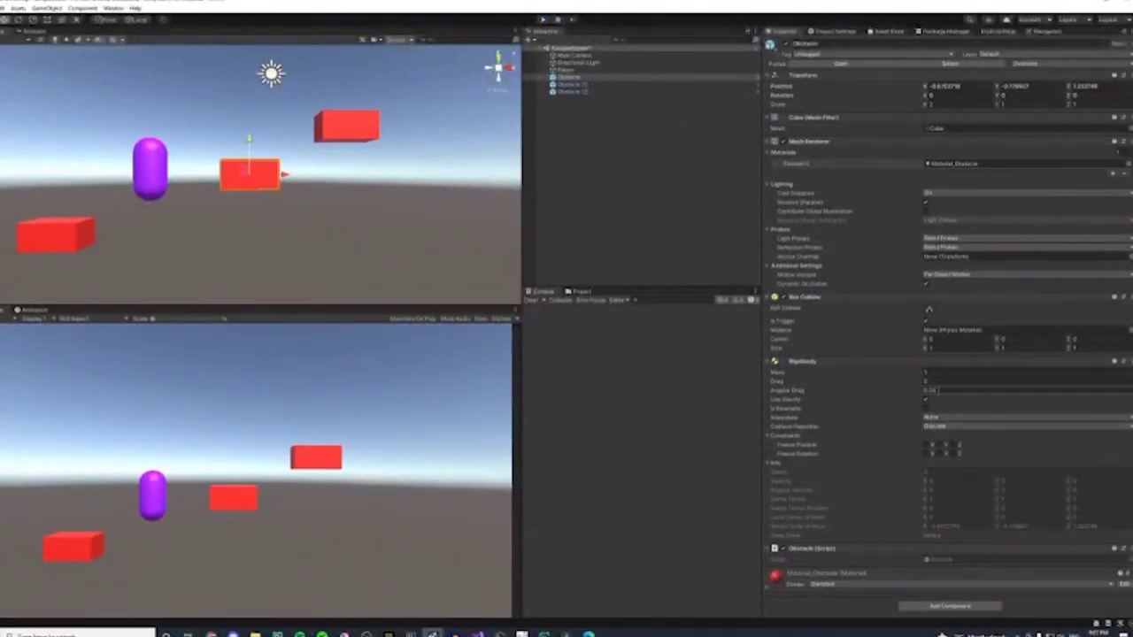
- Turn off Use Gravity for the Obstacle prefab and play the scene
key(Return)
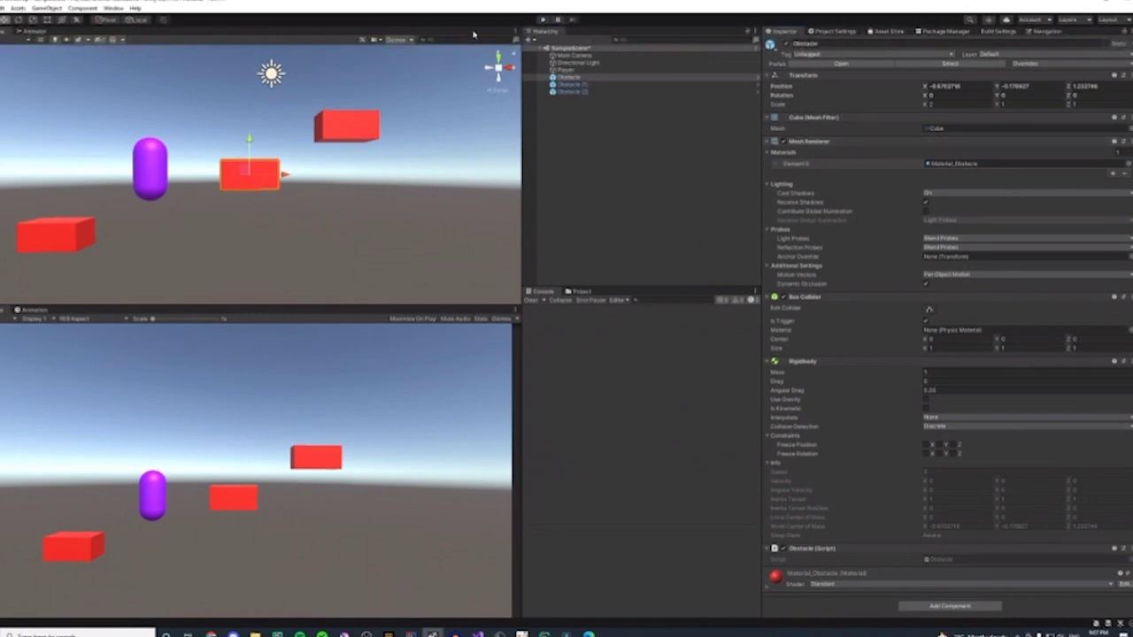
click(543, 20)
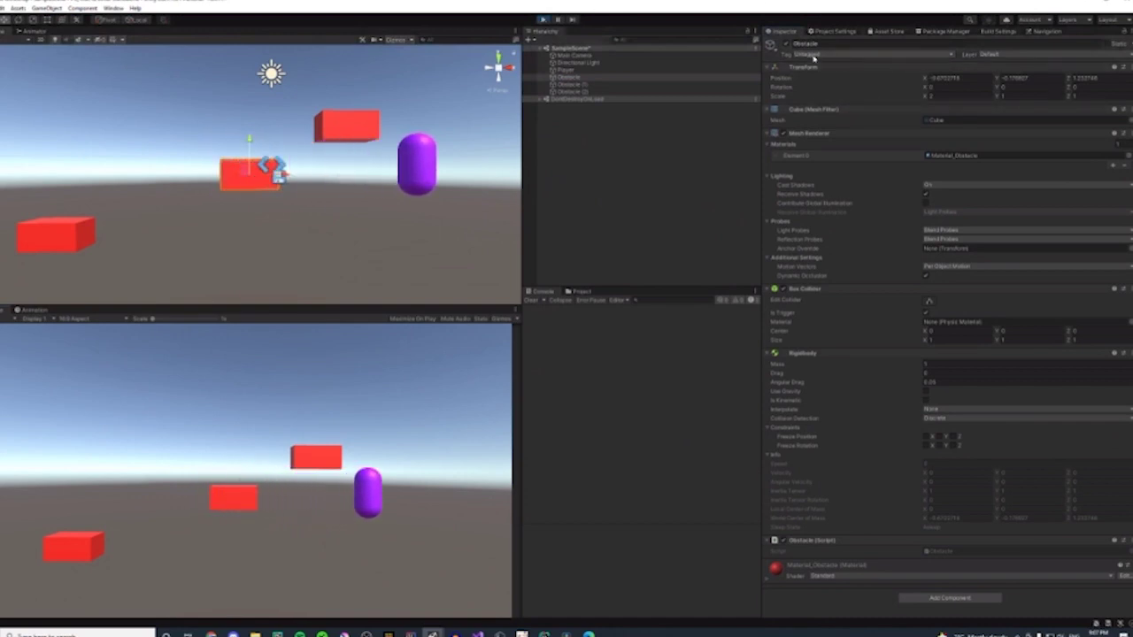
- Stop the playtest and set the Player object's tag to Player
click(566, 70)
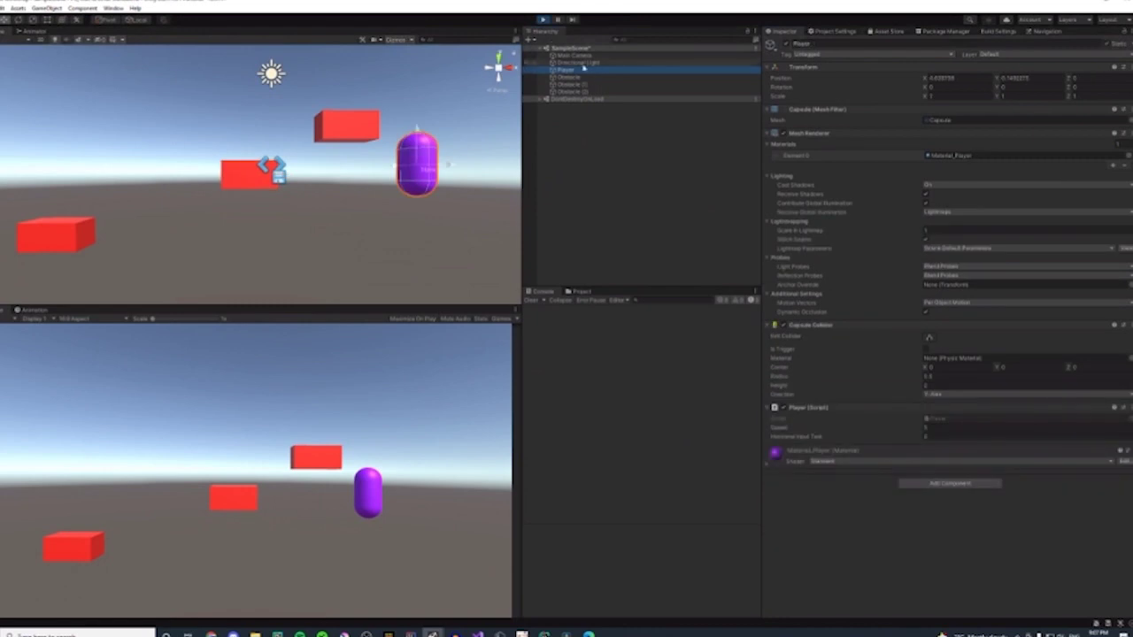
click(541, 19)
click(801, 55)
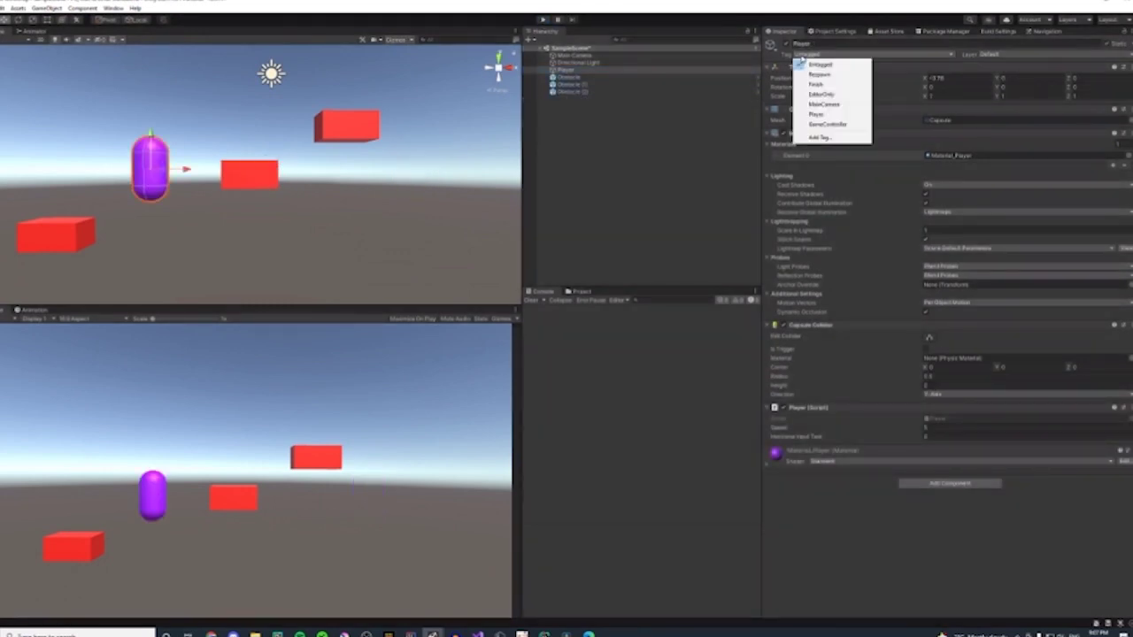
click(811, 114)
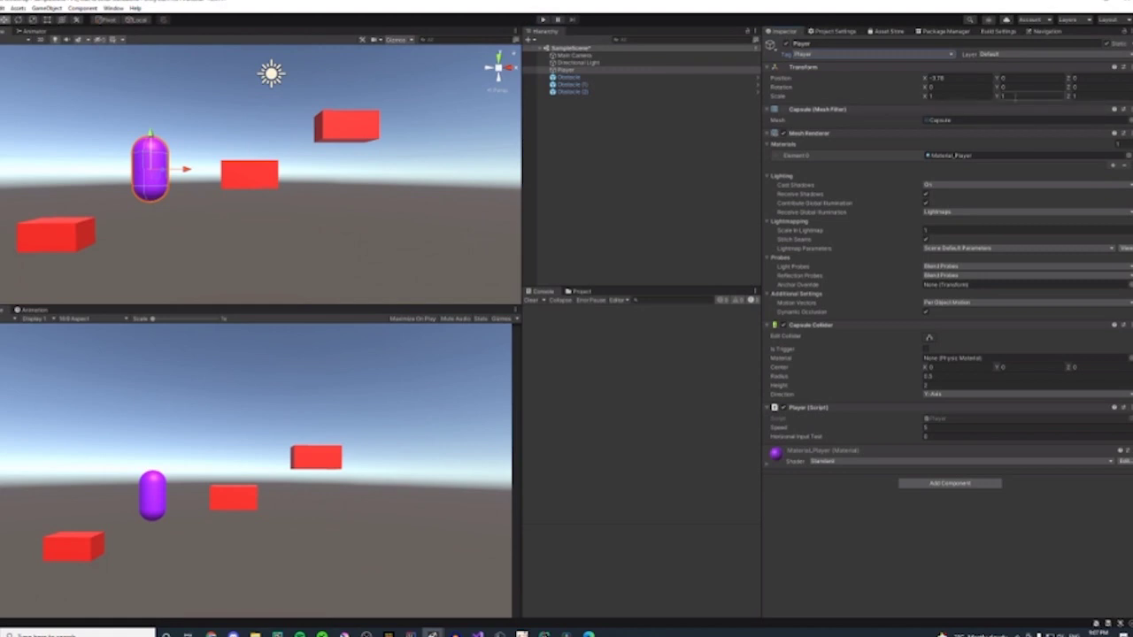
- Set the Z position of Obstacle (2) to 0
click(368, 116)
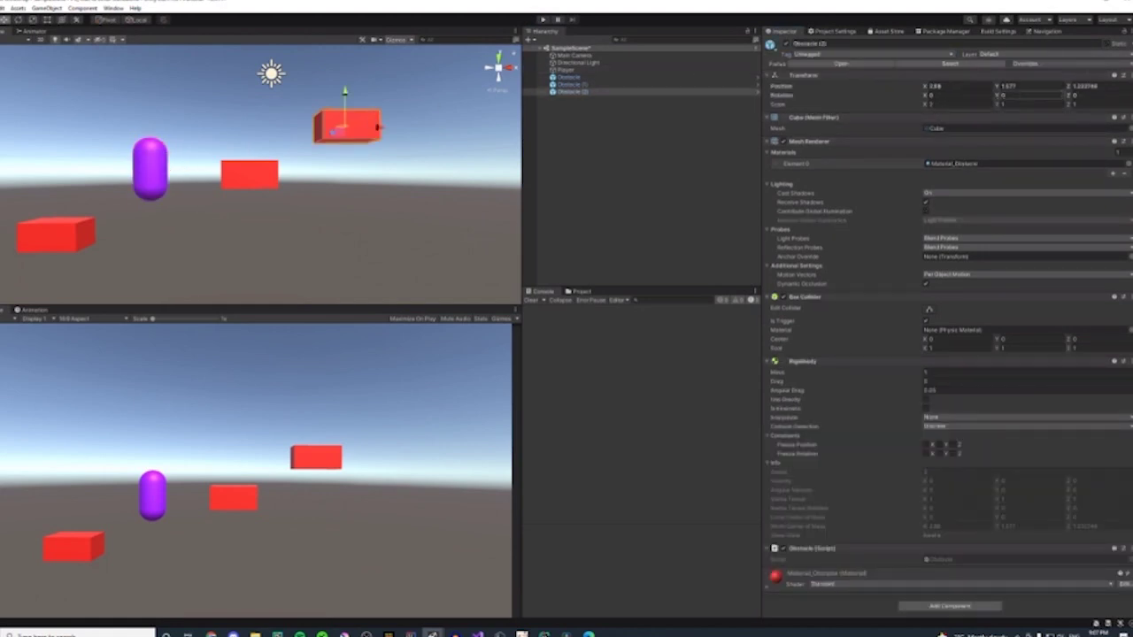
click(1009, 86)
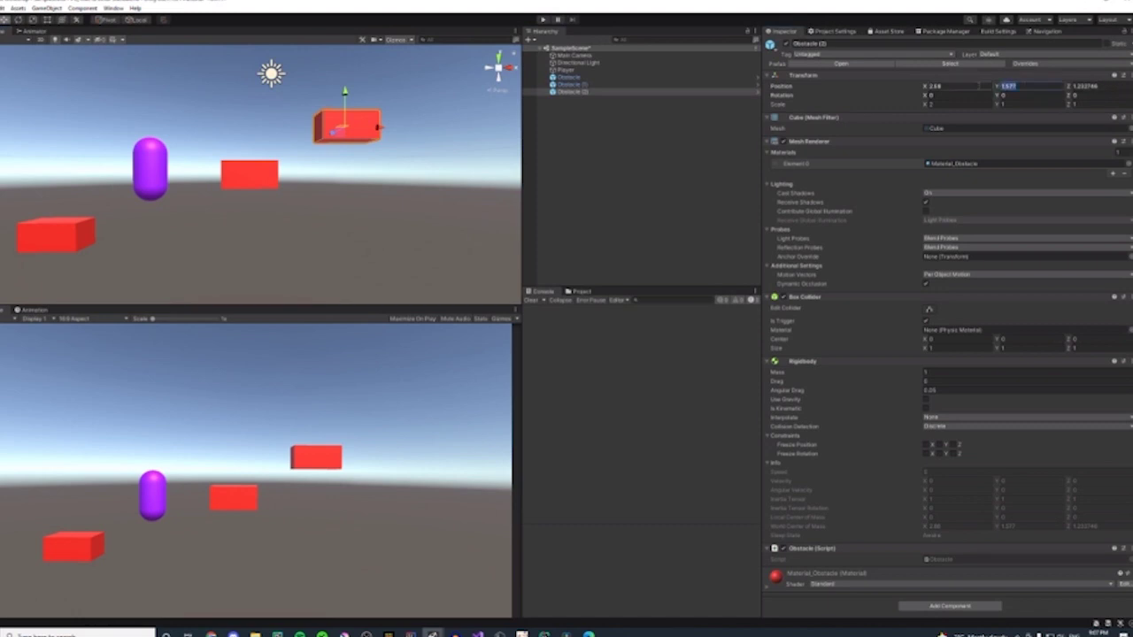
click(1085, 85)
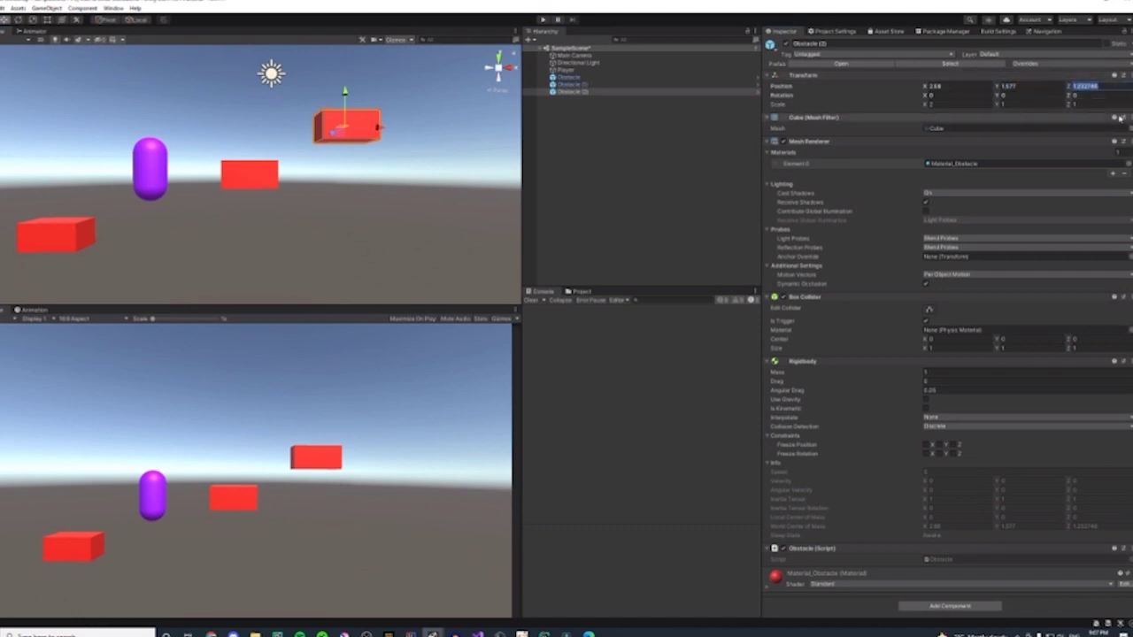
text(0)
key(Return)
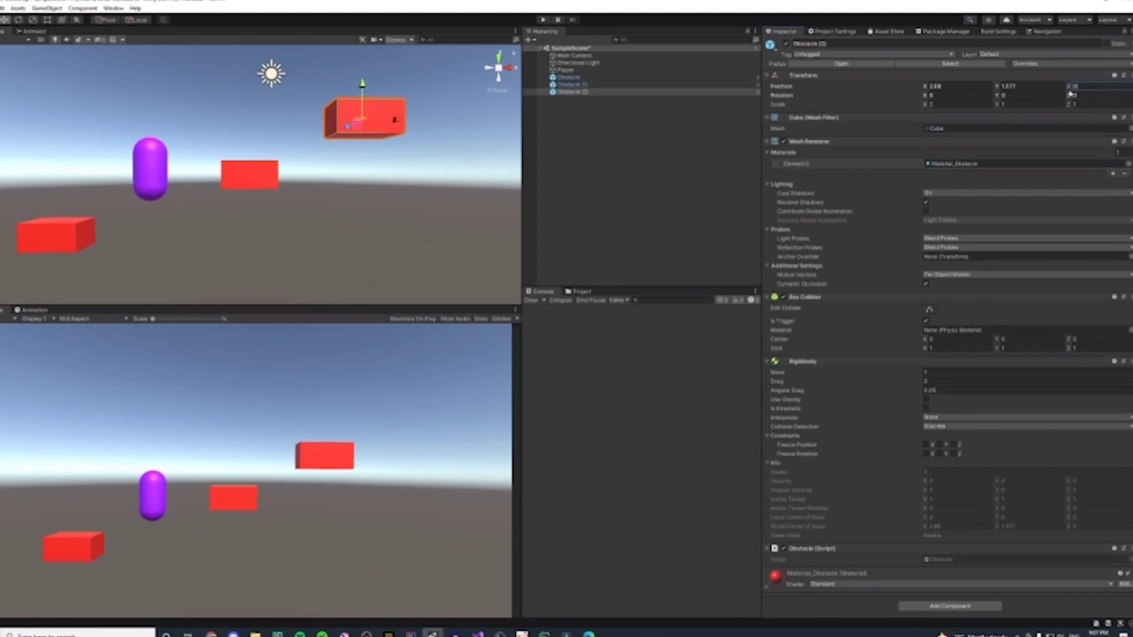
- Set the Z positions of Obstacle (1) and the middle Obstacle to 0
click(618, 85)
click(1099, 87)
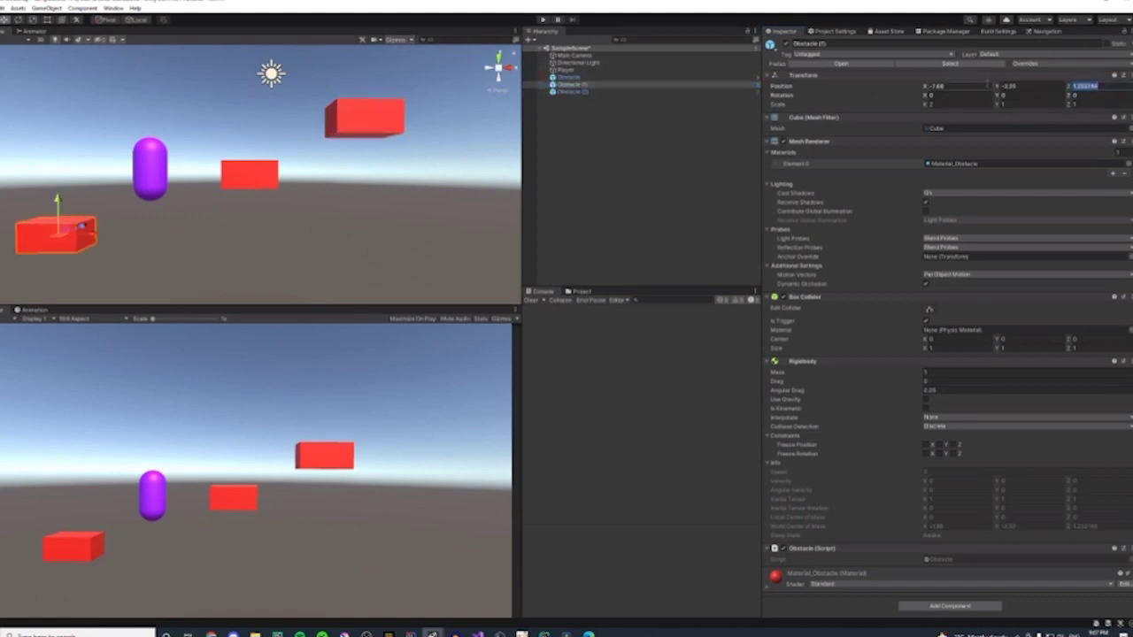
text(0)
click(607, 77)
click(1098, 86)
text(0)
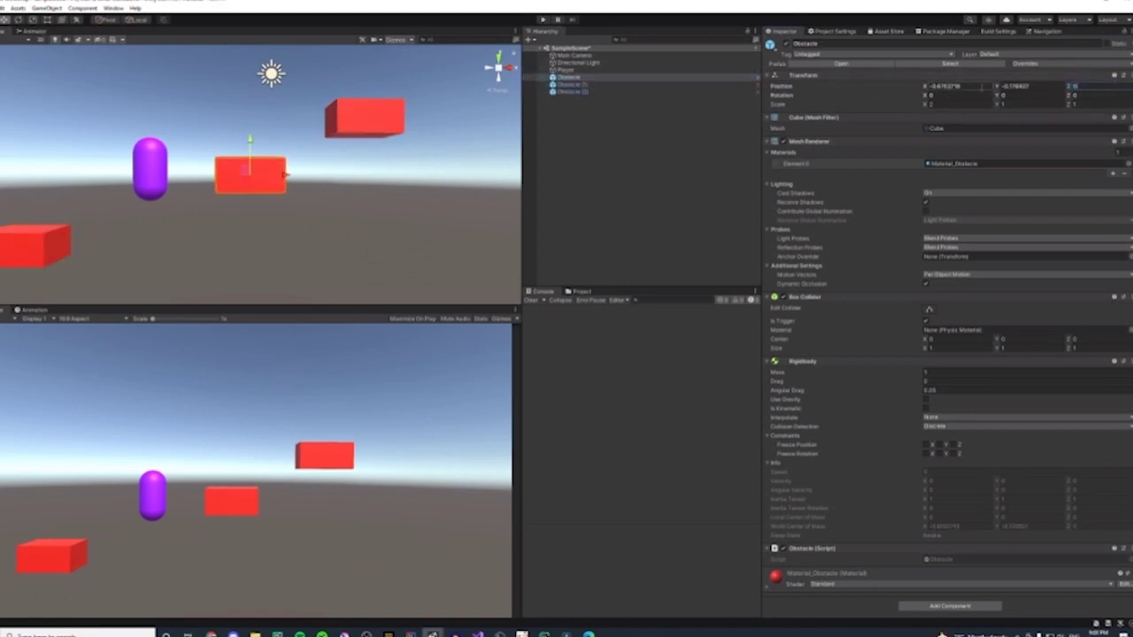
click(675, 154)
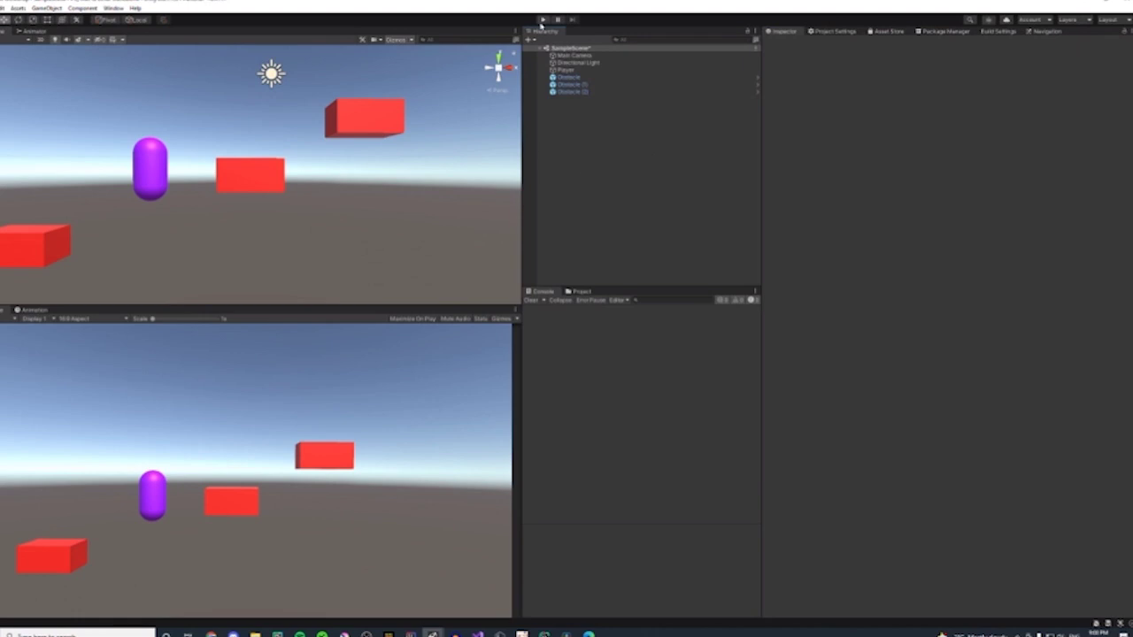
- Review the "Player" tag check in the workshop project's Obstacle script and return to Unity
click(571, 84)
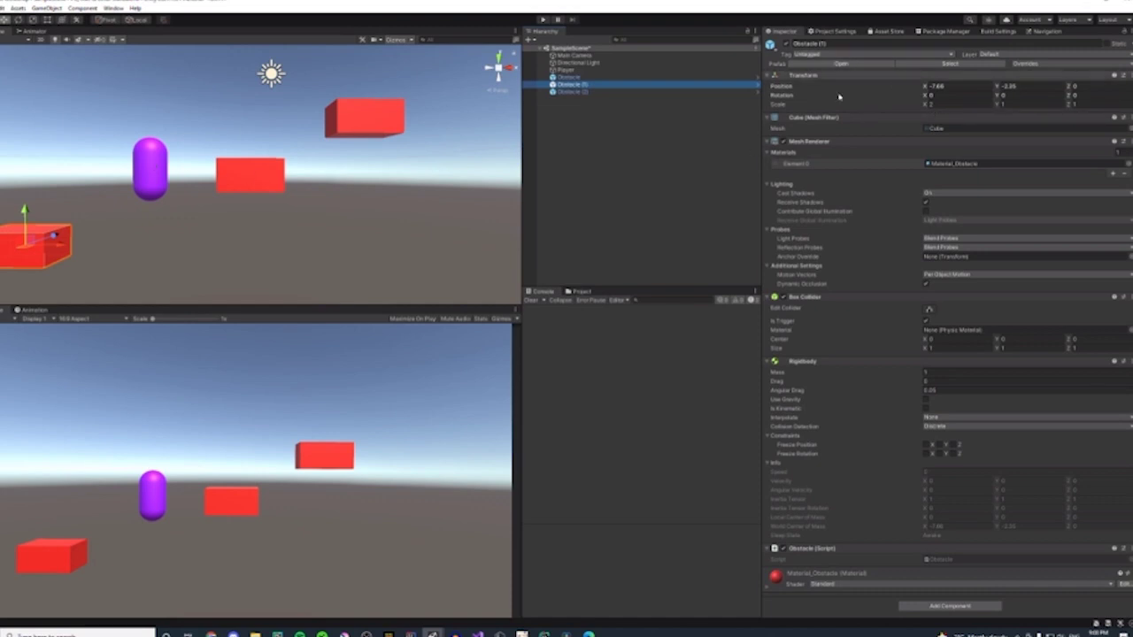
mouse_move(476, 634)
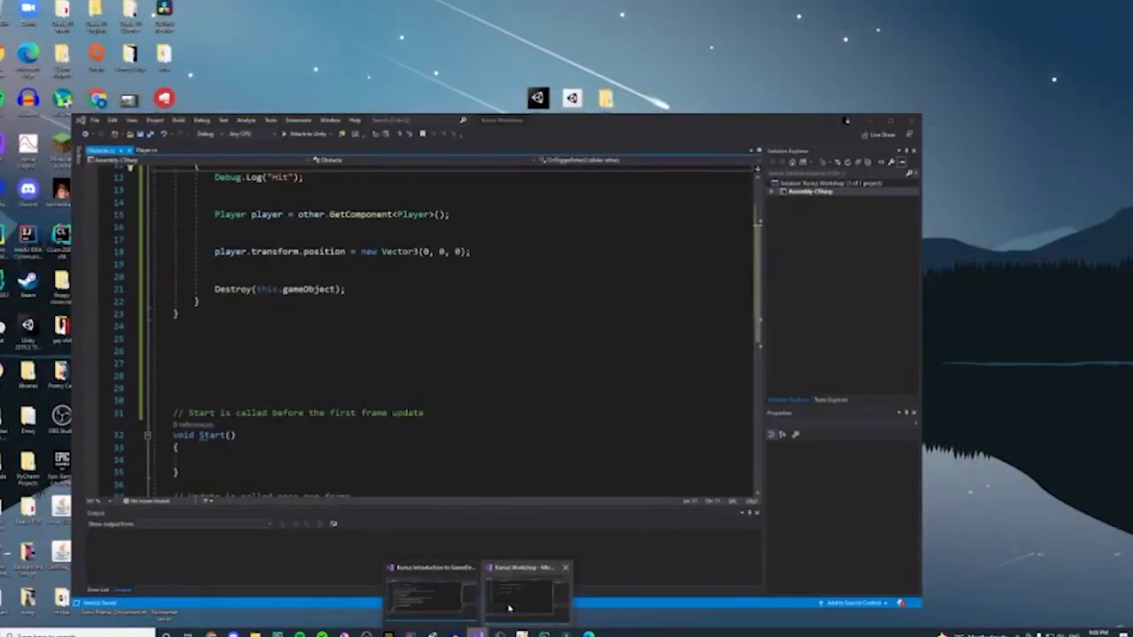
click(522, 595)
drag(214, 301, 283, 301)
click(324, 301)
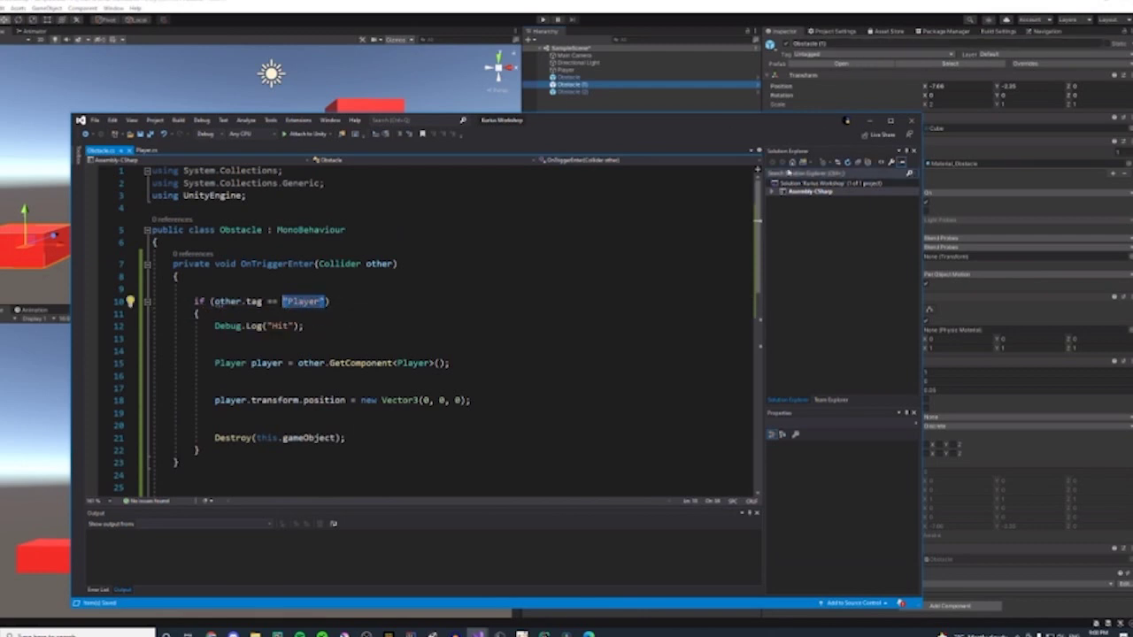
click(550, 106)
- Play the scene and steer the player into all three obstacles to test the collisions
click(543, 20)
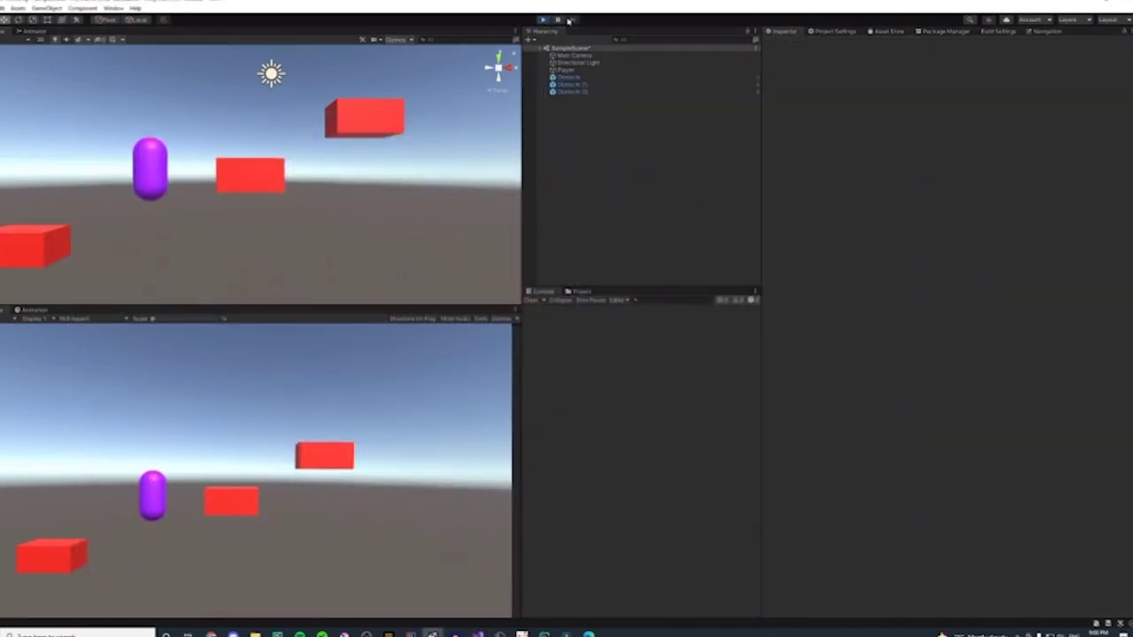
key(d)
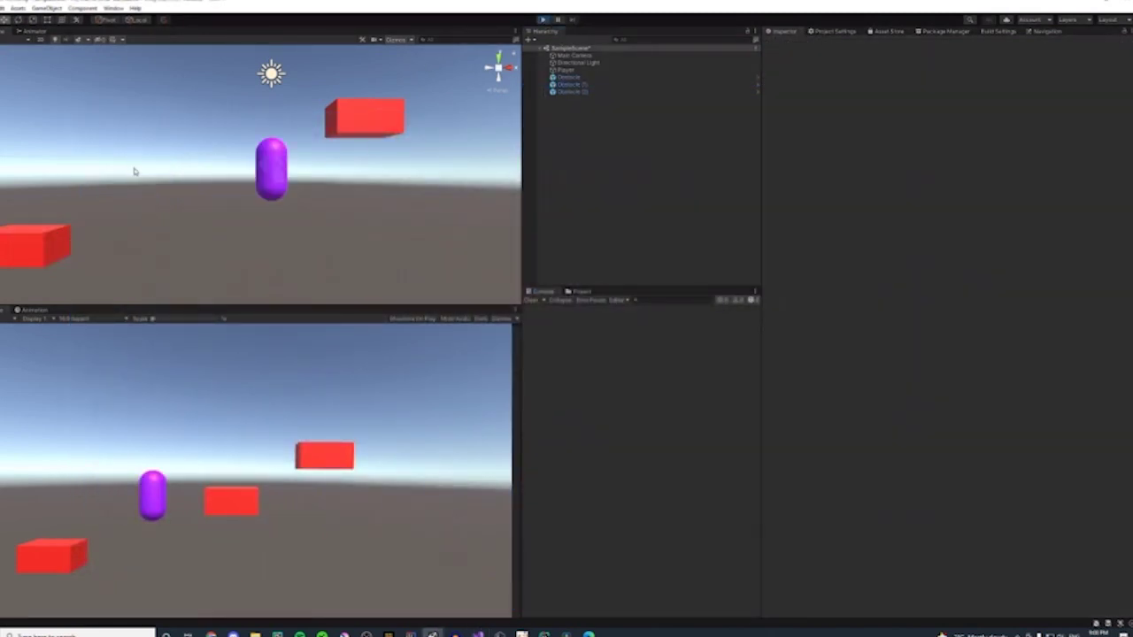
key(d)
key(w)
key(d)
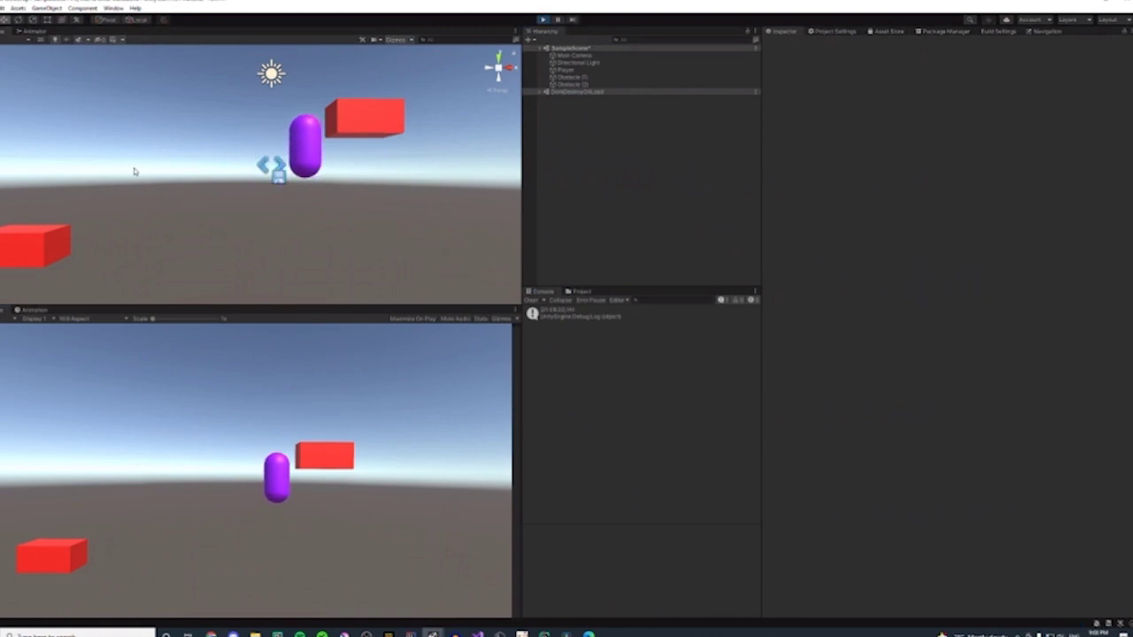
key(s)
key(a)
key(a)
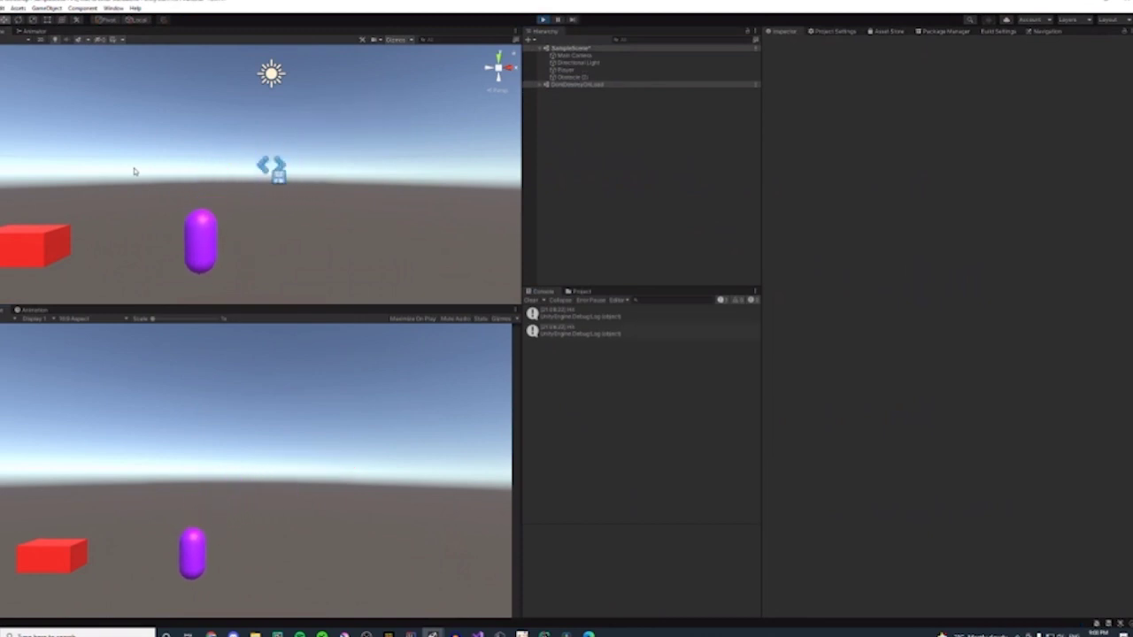
key(a)
key(a)
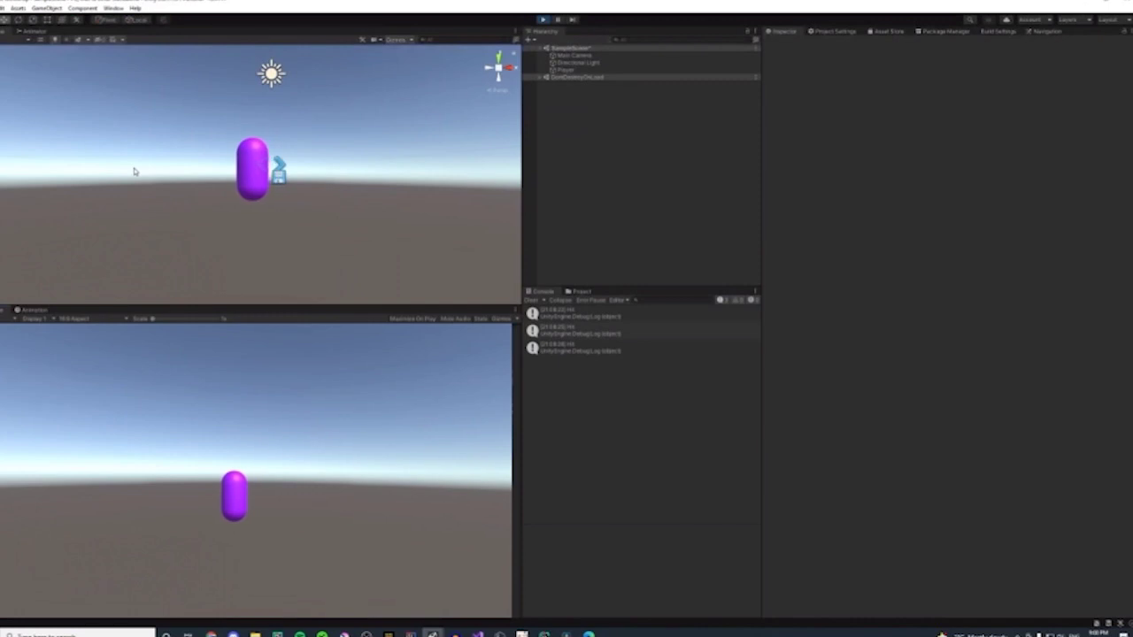
- Inspect the collision log entries in the Console
click(571, 318)
click(575, 342)
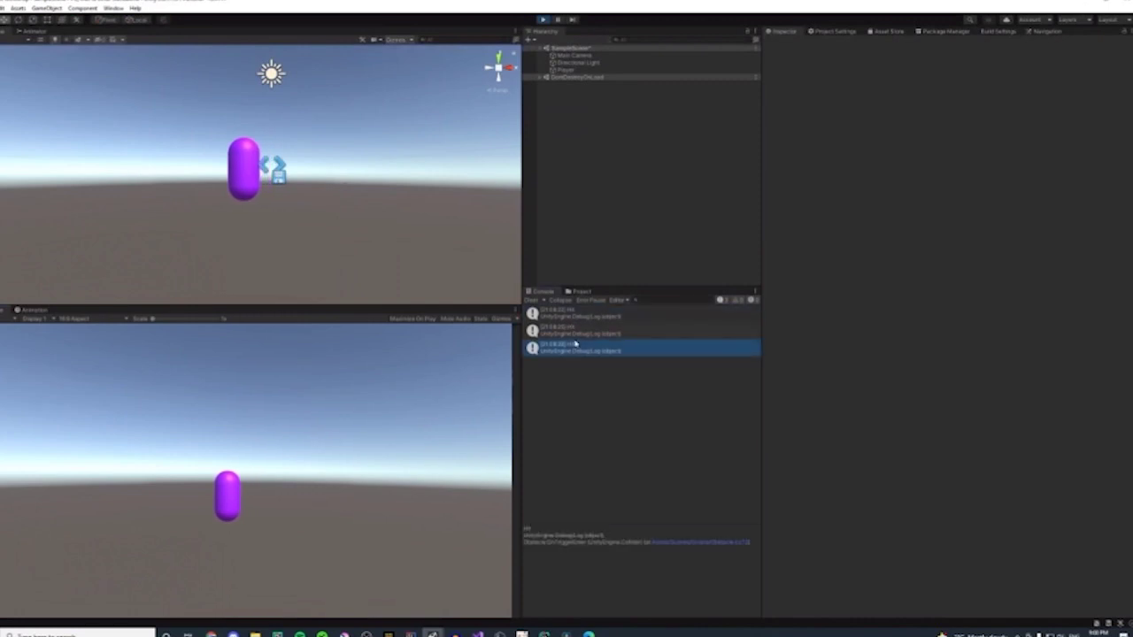
click(575, 328)
click(575, 353)
- Review the commented Obstacle script in the Introduction to GameDev project and return to Unity
click(478, 633)
click(440, 587)
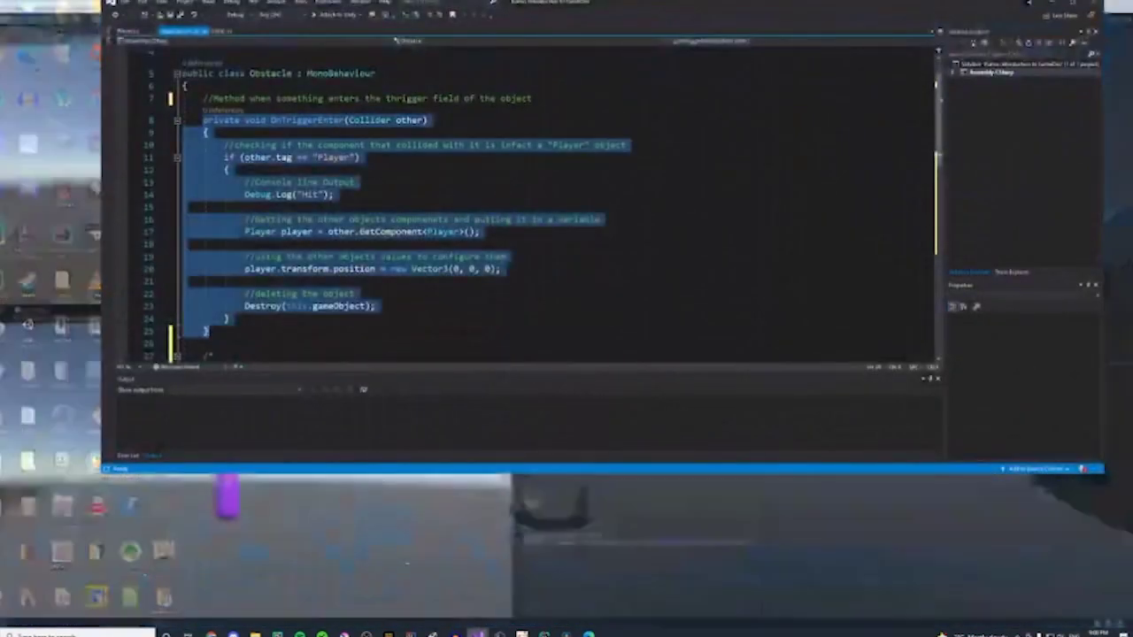
click(470, 204)
scroll(470, 199, up, 1)
scroll(471, 198, down, 17)
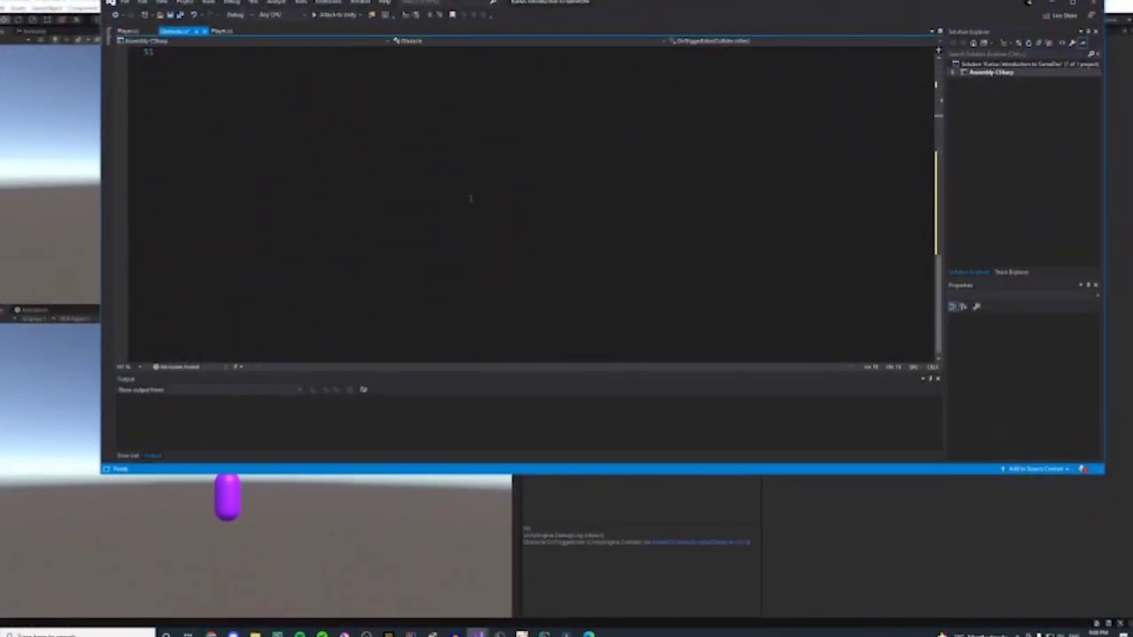
scroll(726, 187, up, 16)
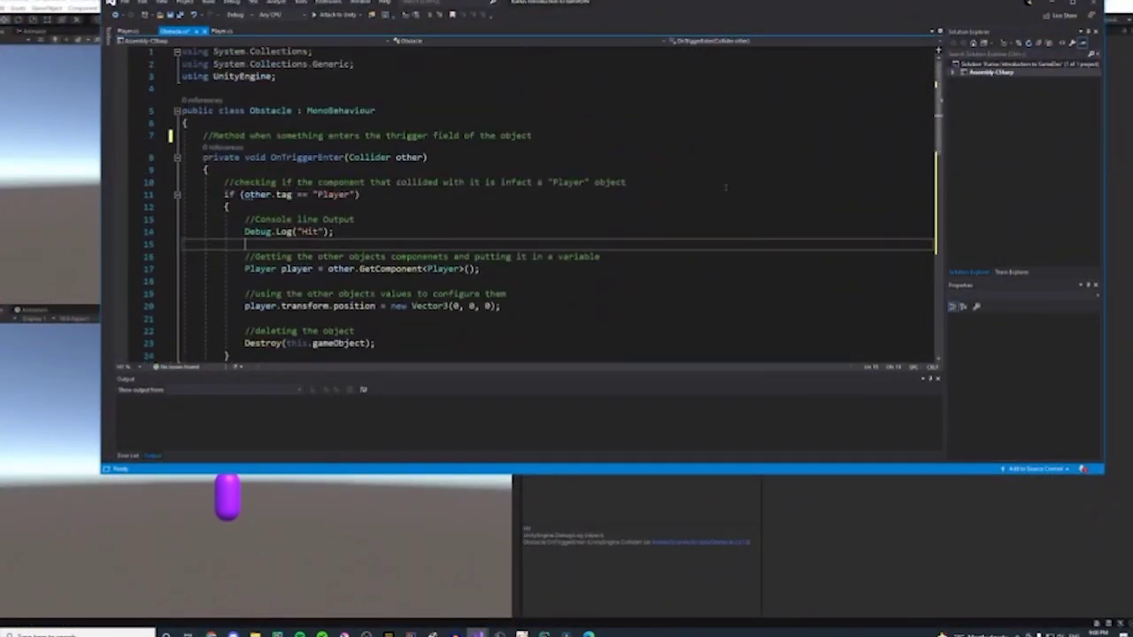
click(1051, 4)
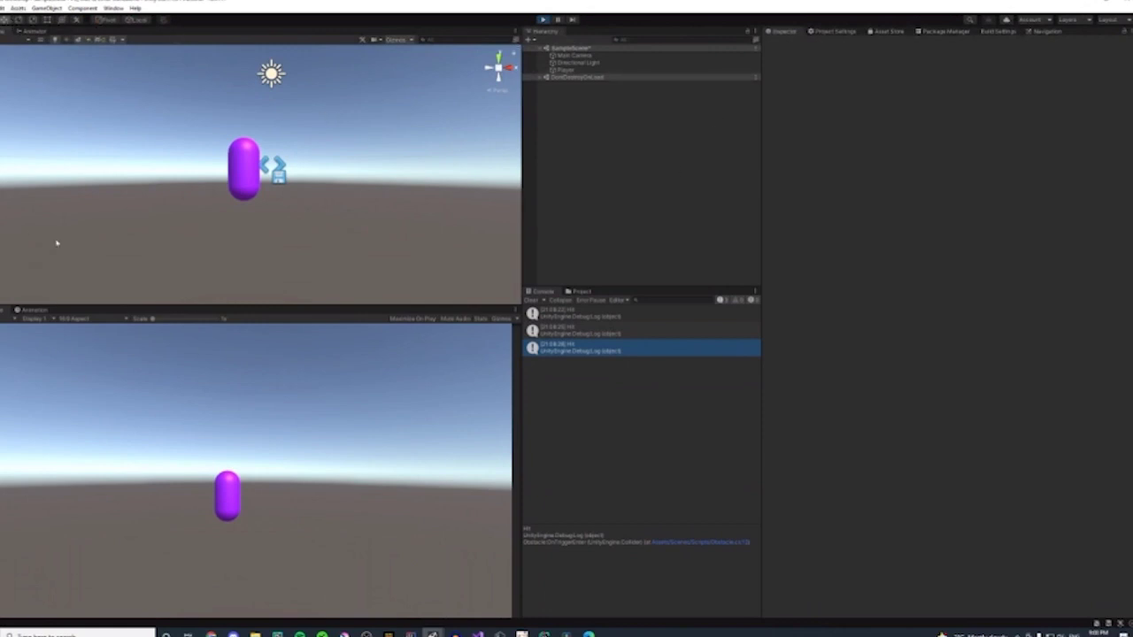
- Switch from the Console to the project's asset list
click(581, 291)
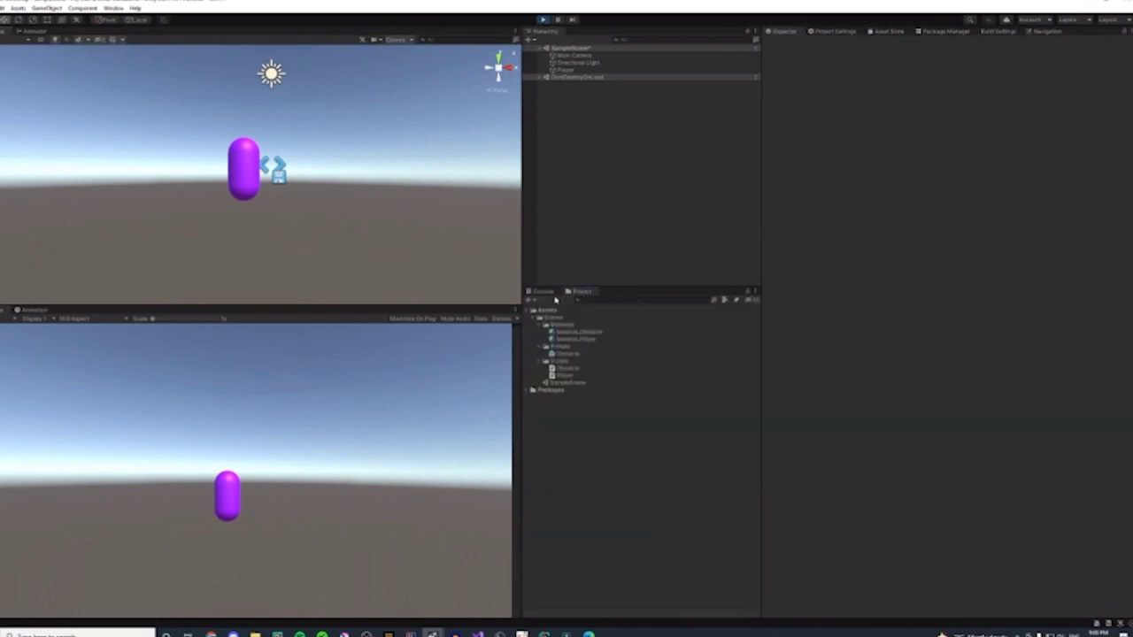
click(540, 291)
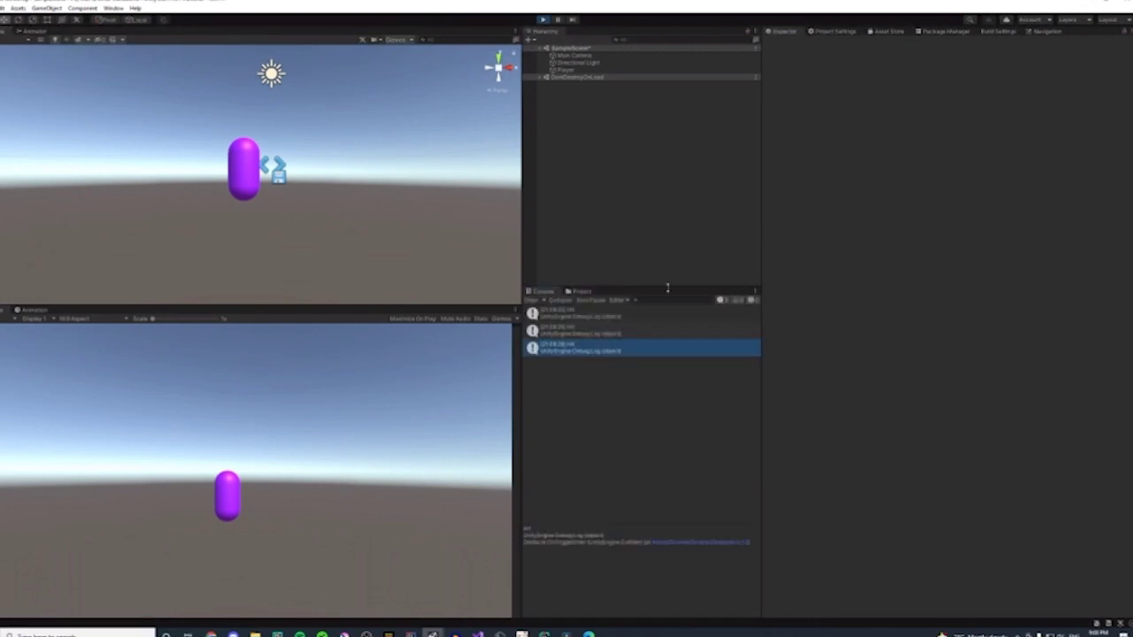
click(579, 291)
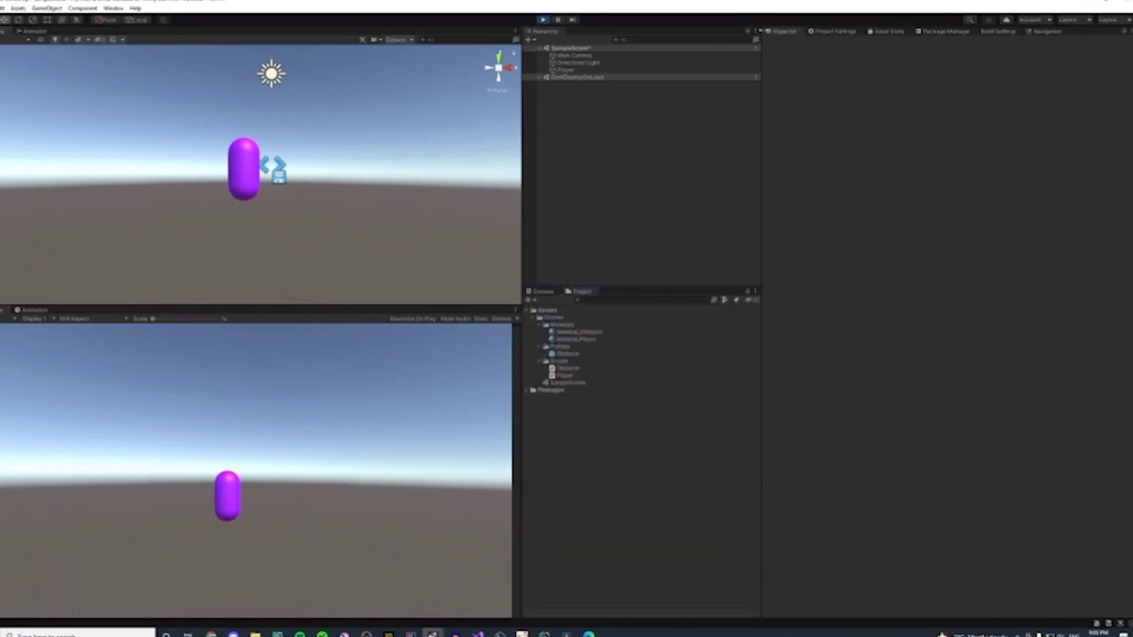
- Stop the playtest and make Main Camera a child of the Player object
click(580, 70)
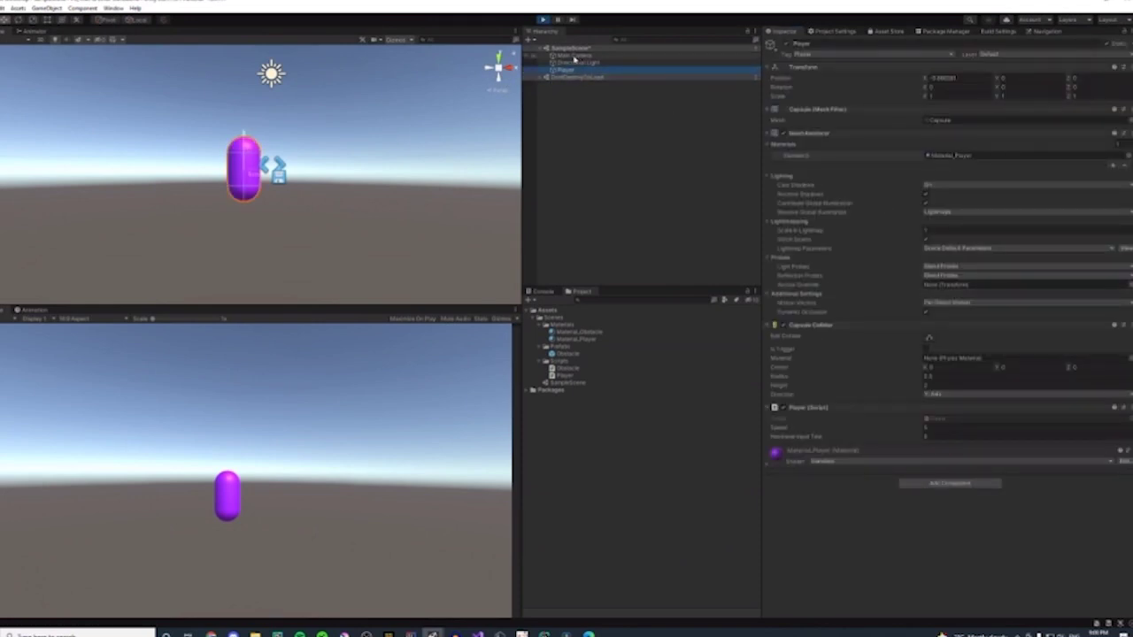
drag(574, 57, 584, 70)
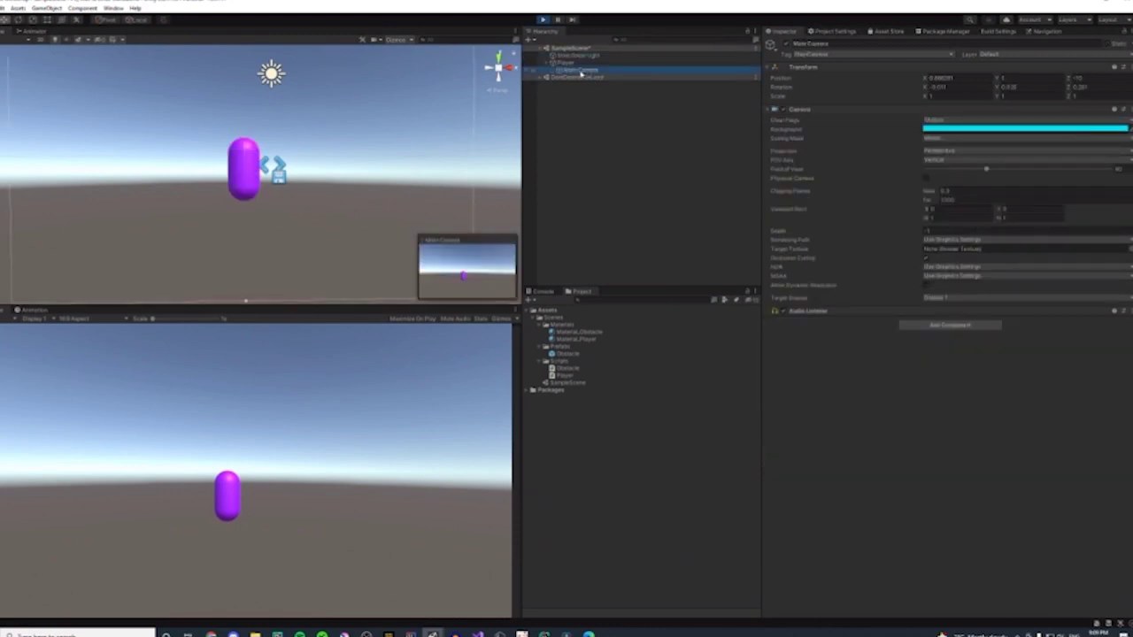
click(543, 19)
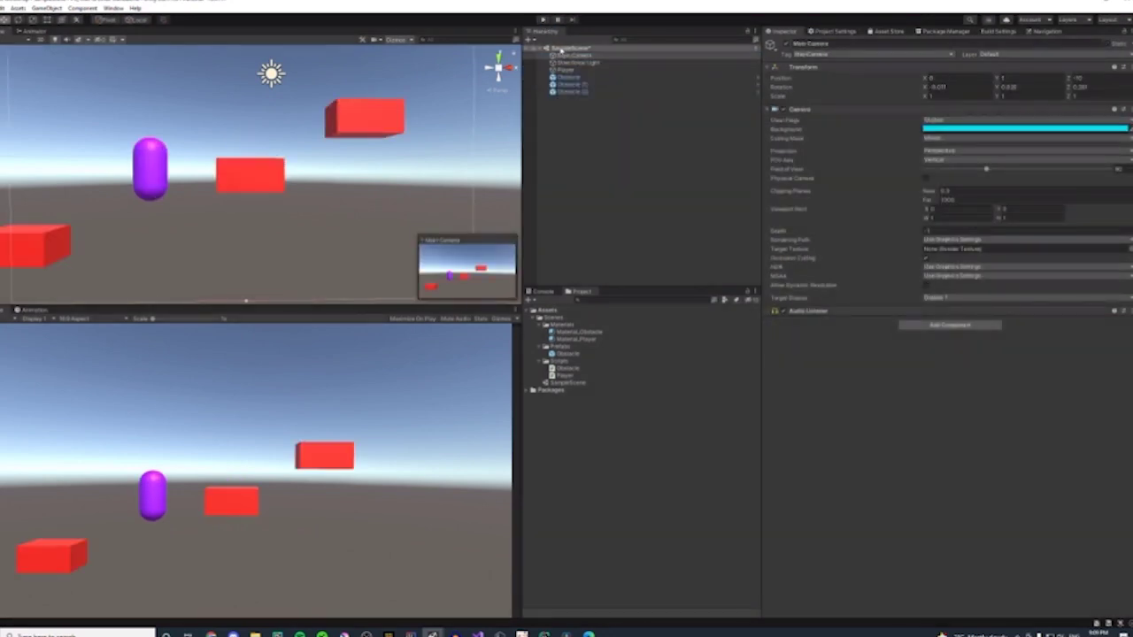
drag(574, 54, 581, 71)
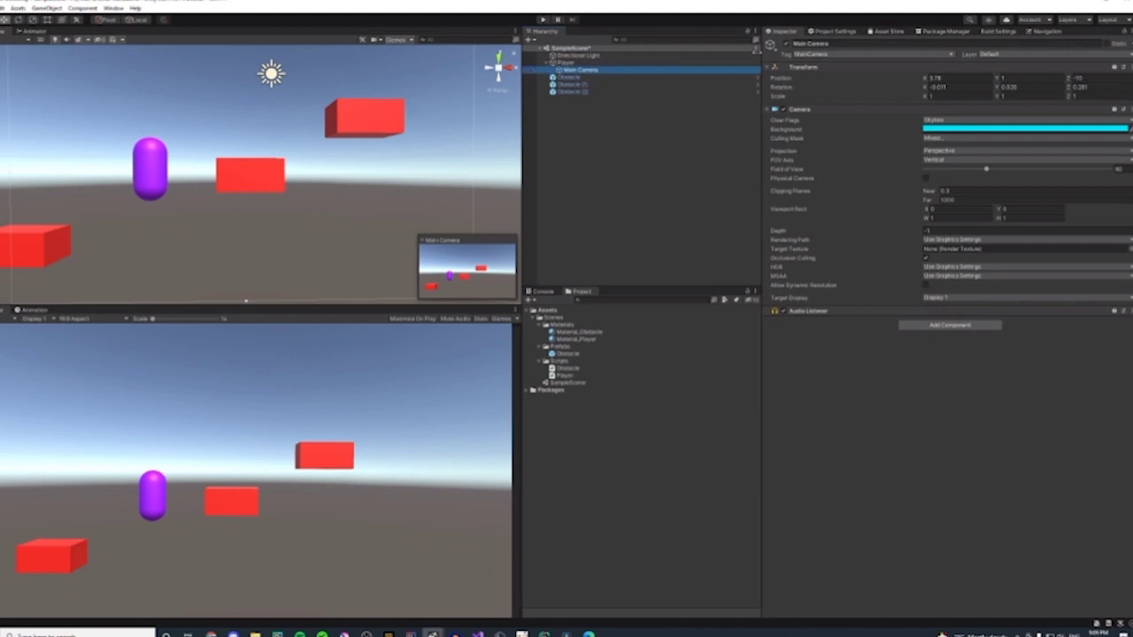
- Play the scene to check how the parented camera follows the player, and stop it
click(541, 19)
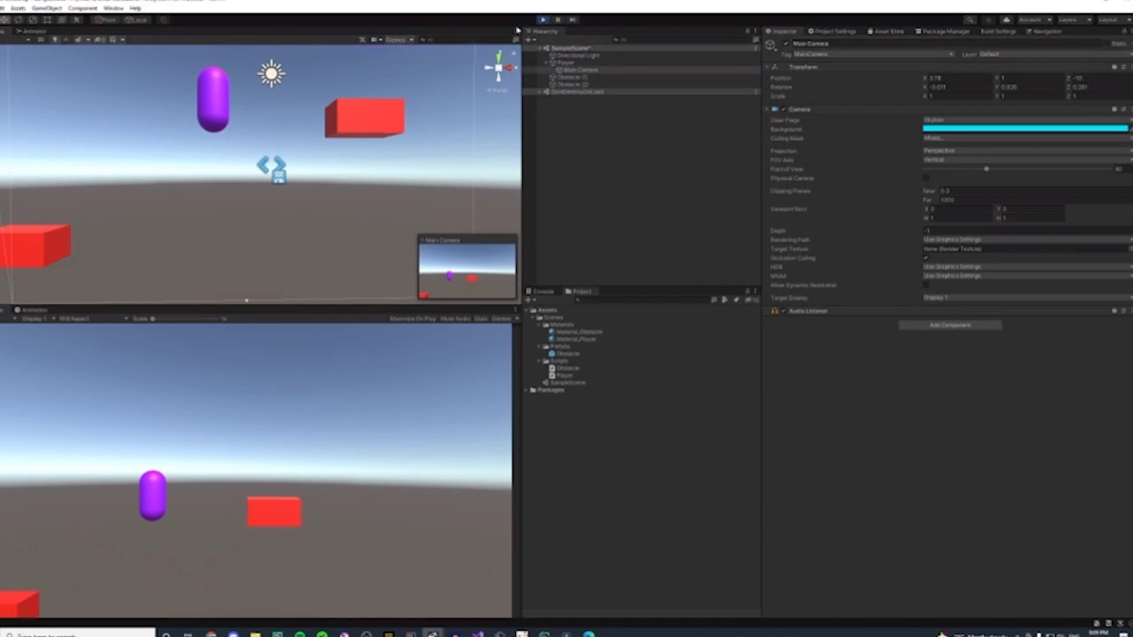
click(542, 19)
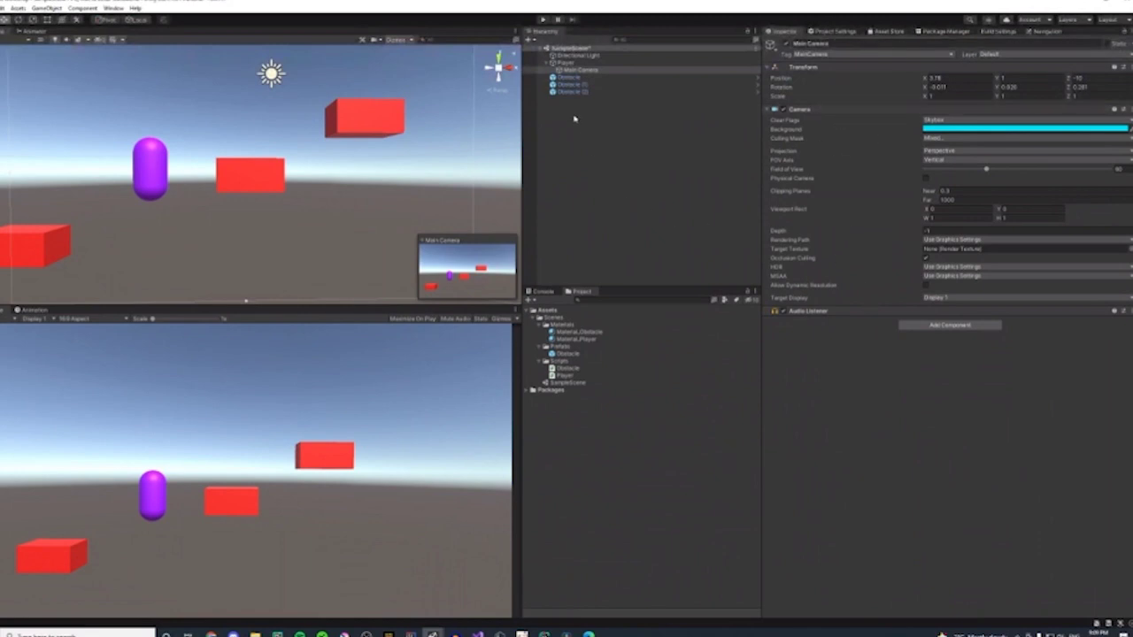
- Select the middle Obstacle and collapse the Prefabs, Scripts and Materials folders in the project assets
click(571, 77)
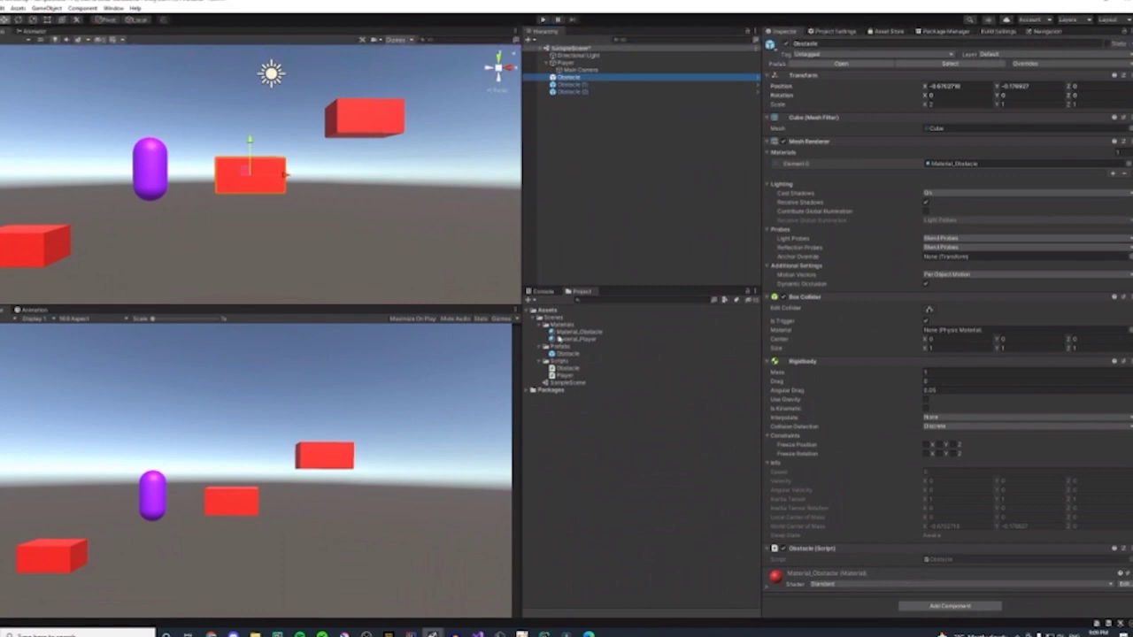
click(546, 346)
click(544, 353)
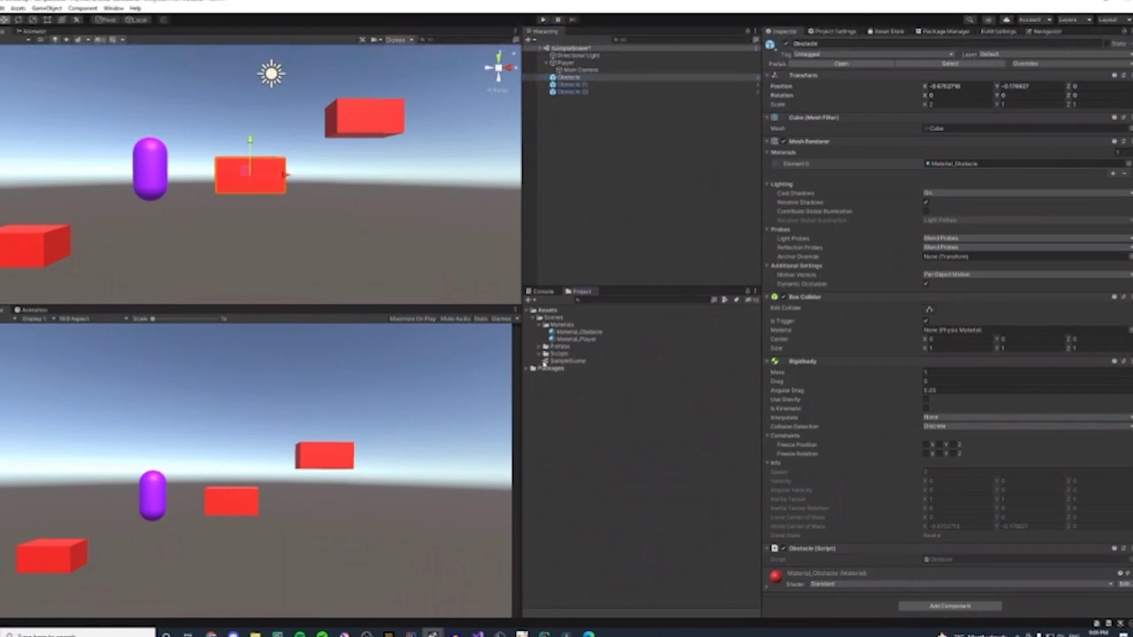
click(544, 326)
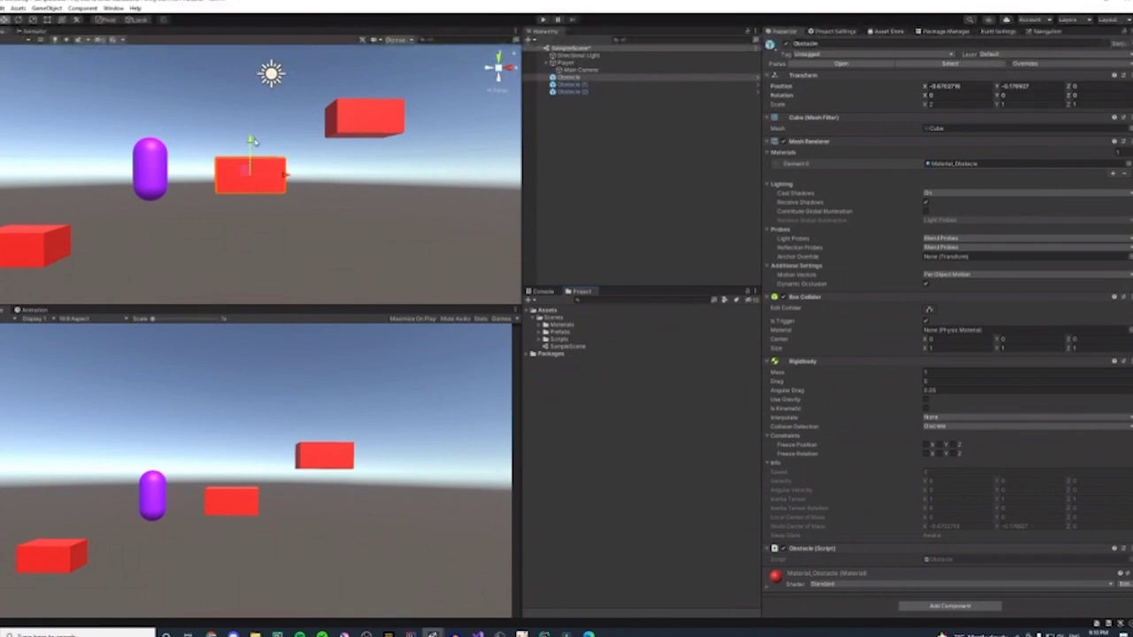
- Raise the middle obstacle well above the player's height and lower Obstacle (2) well below it
drag(252, 144, 228, 133)
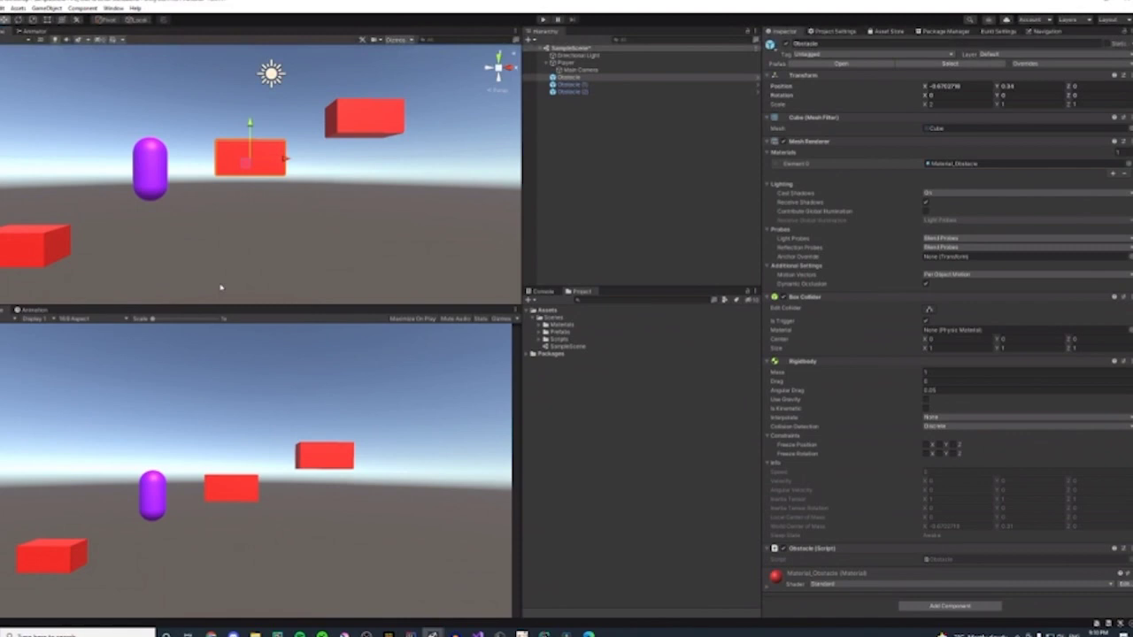
drag(249, 131, 250, 74)
click(388, 133)
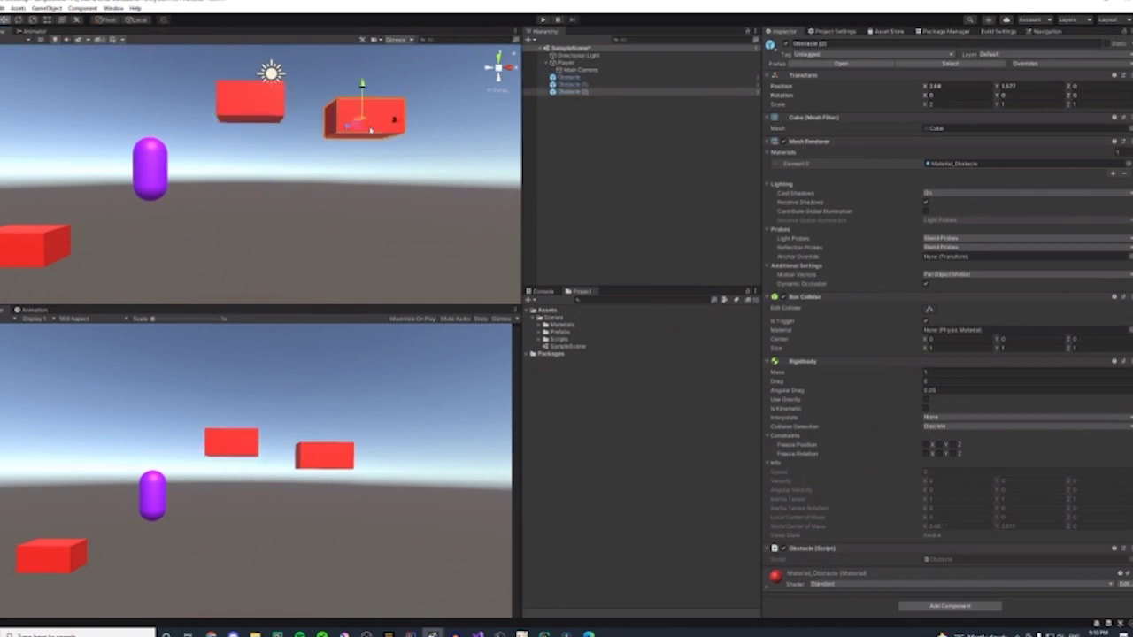
drag(363, 96, 372, 271)
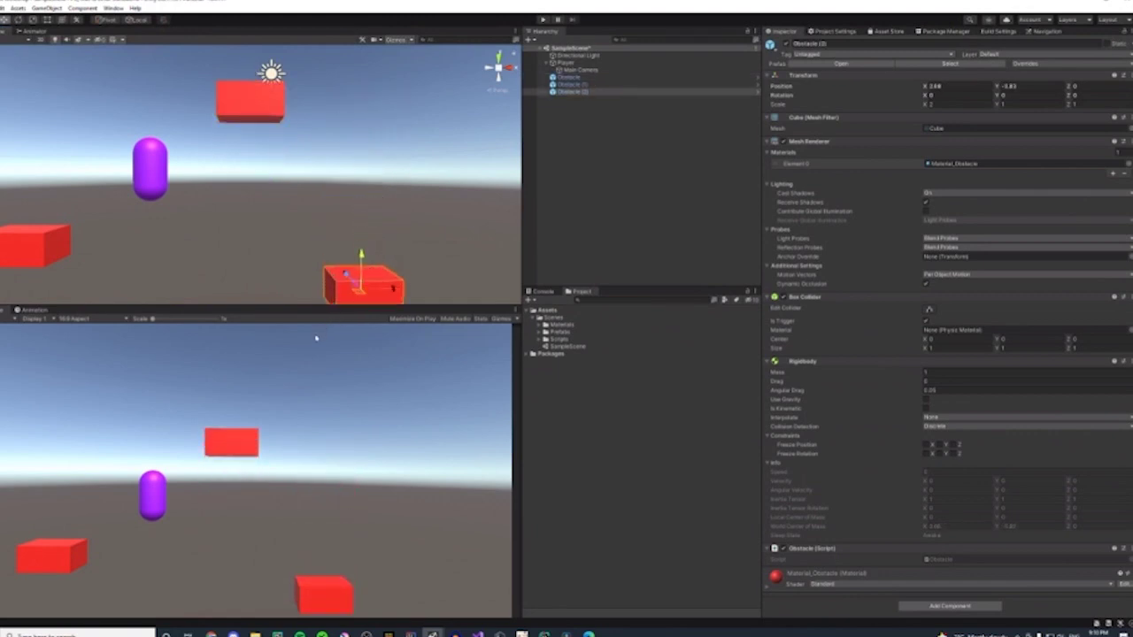
click(269, 84)
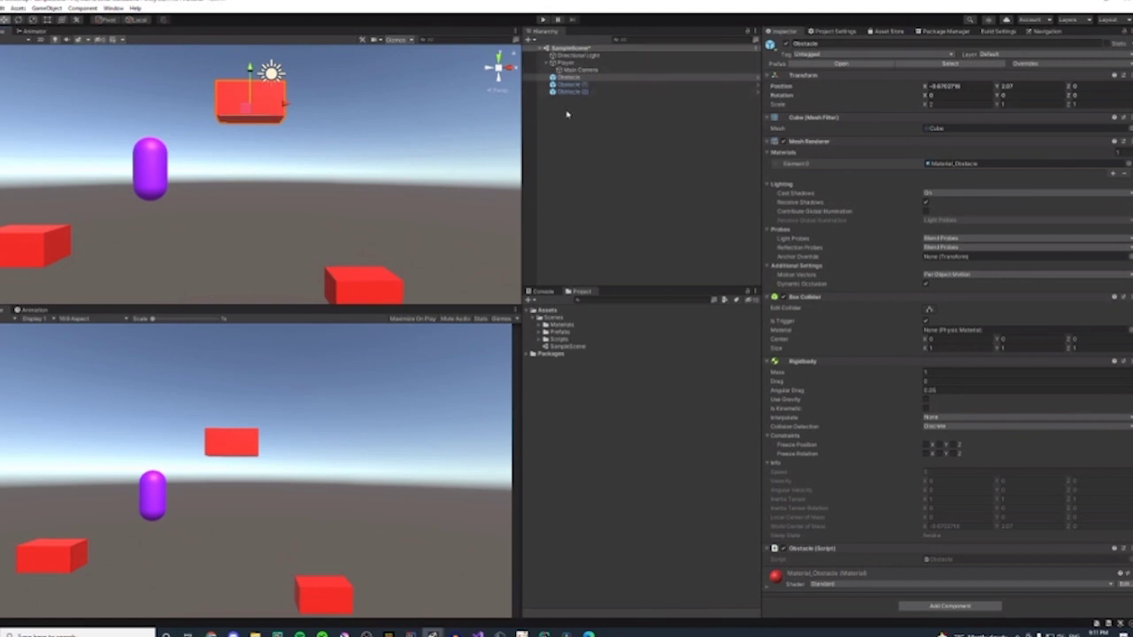
right_click(568, 77)
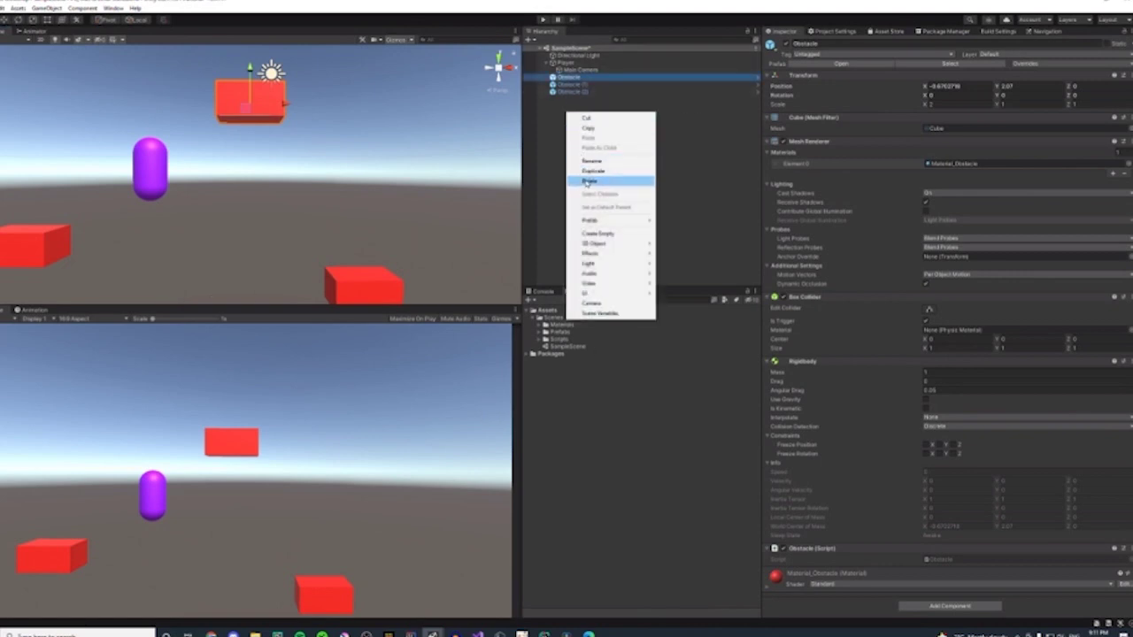
mouse_move(619, 243)
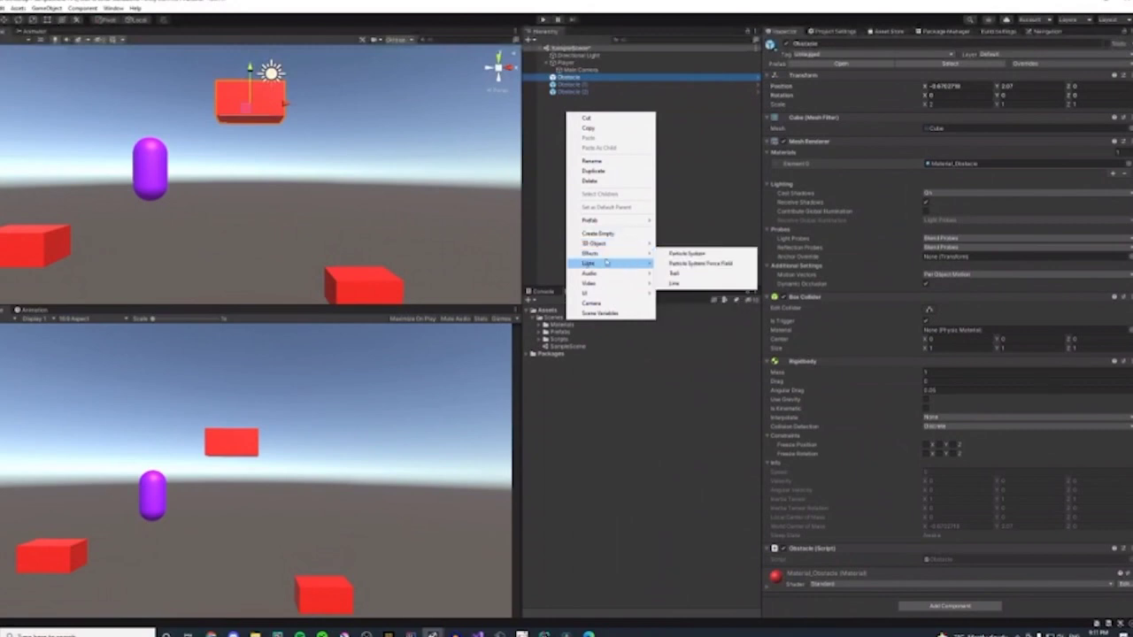
mouse_move(598, 265)
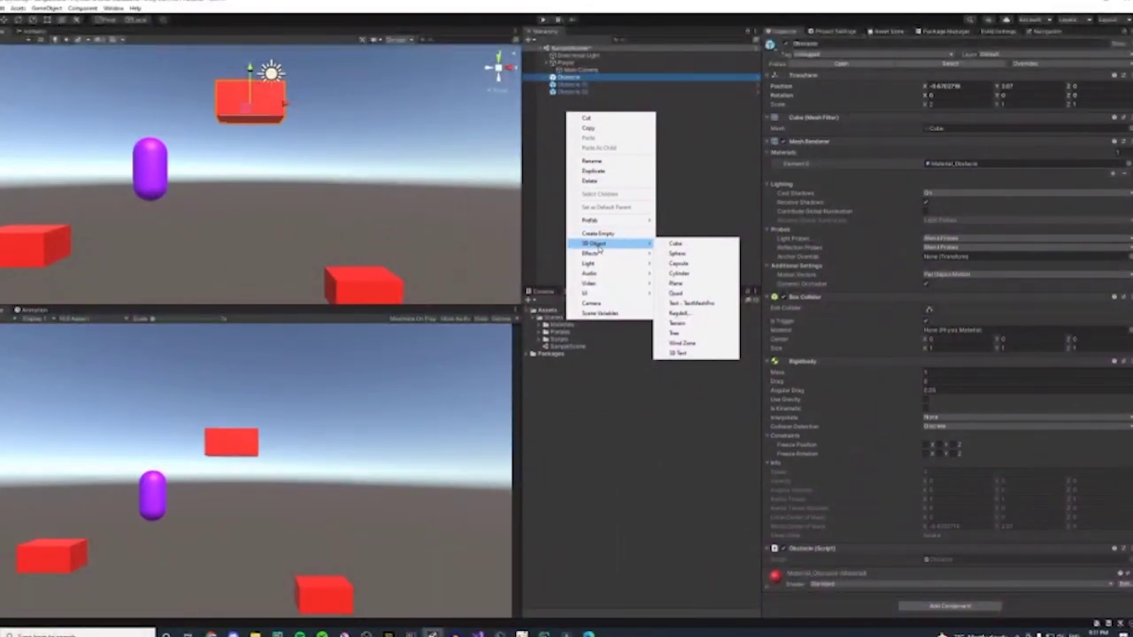
click(597, 346)
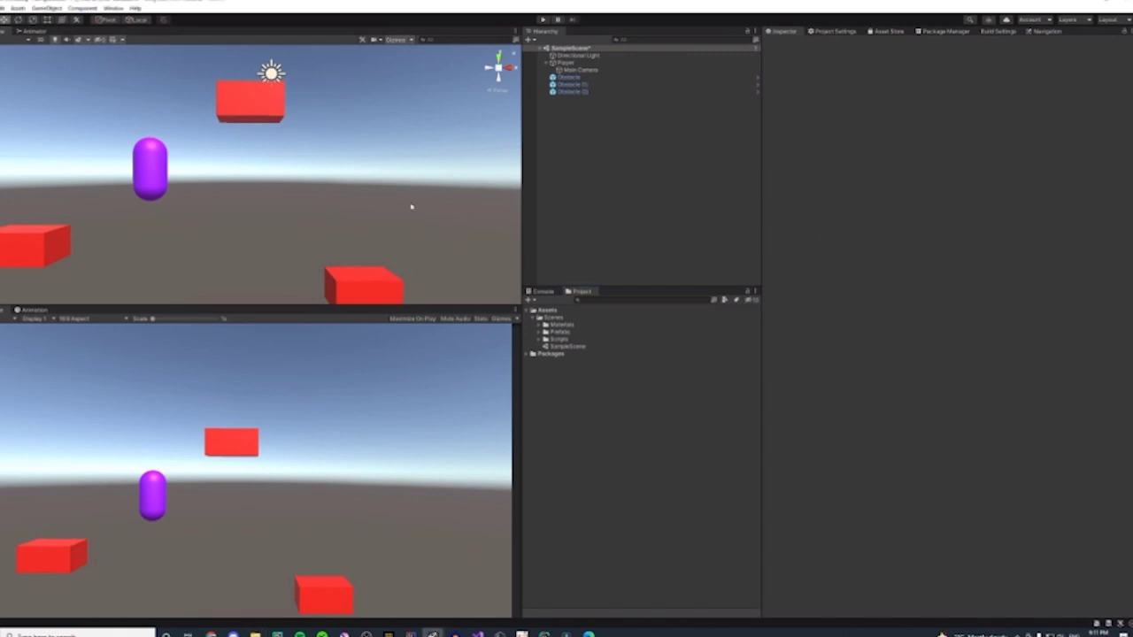
- Add a Terrain object to the scene
right_click(564, 142)
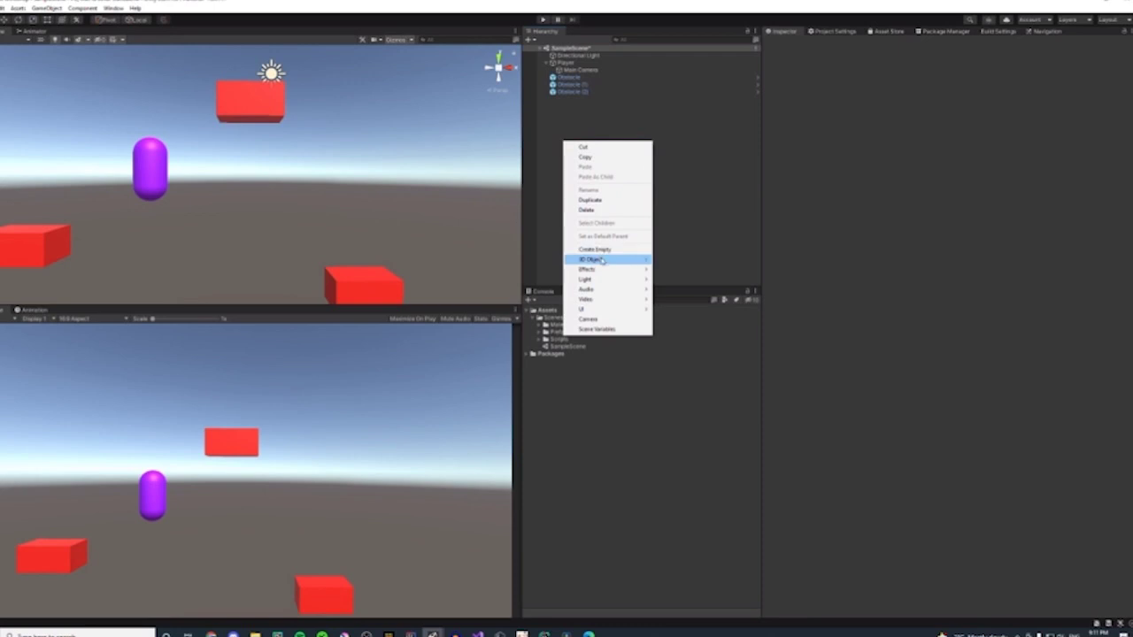
mouse_move(602, 259)
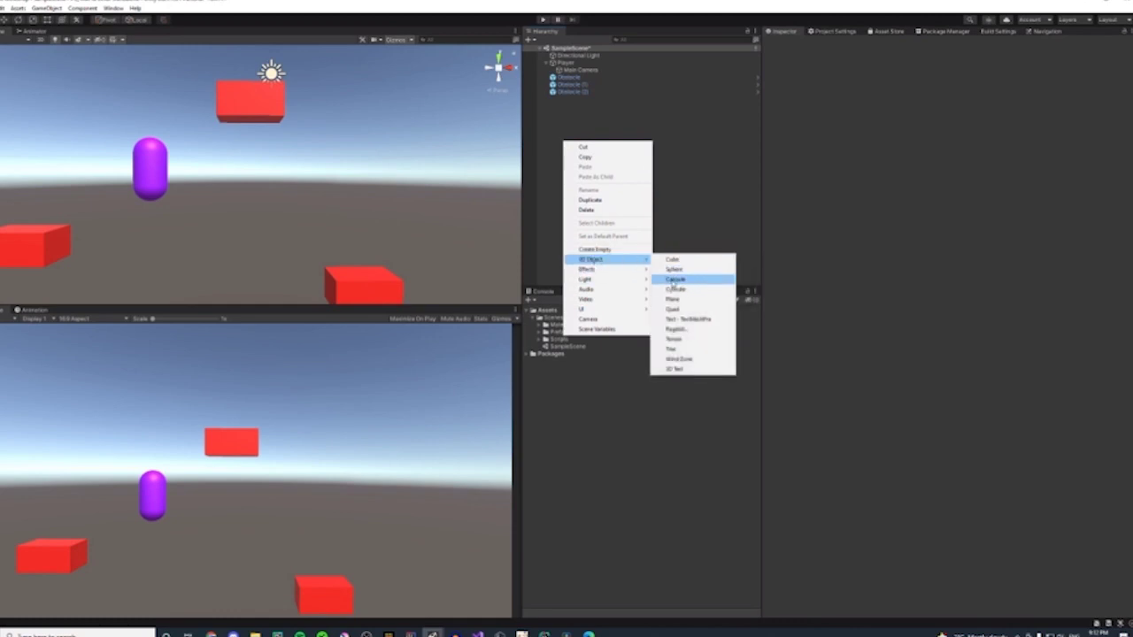
click(676, 339)
right_drag(396, 231, 444, 236)
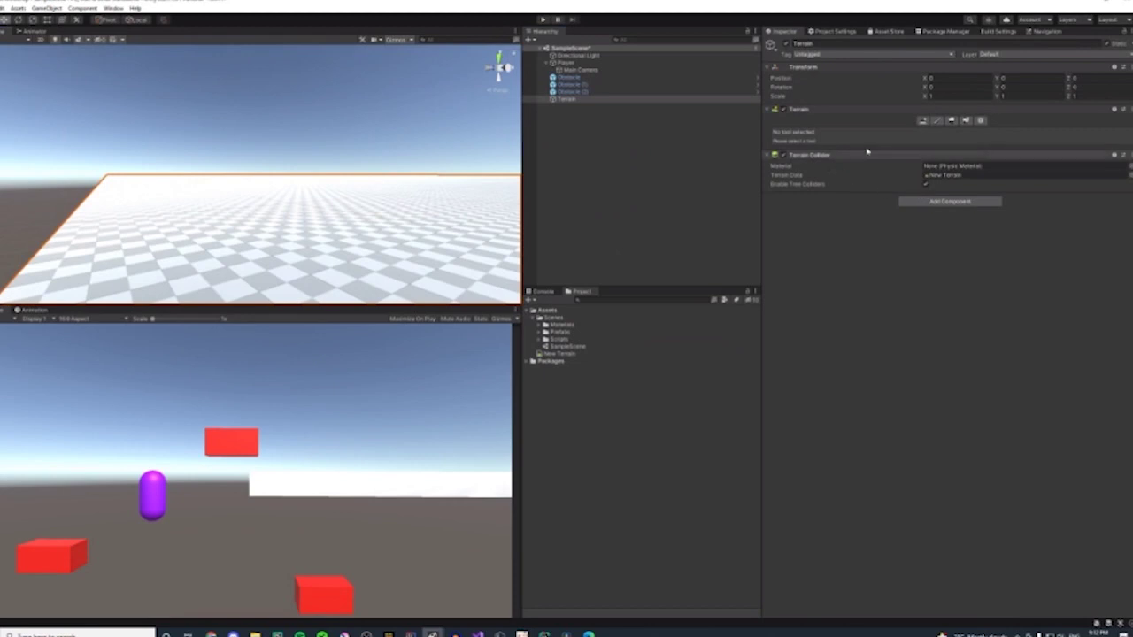
- Set the terrain's width and length to 100 each in its mesh resolution settings
click(950, 121)
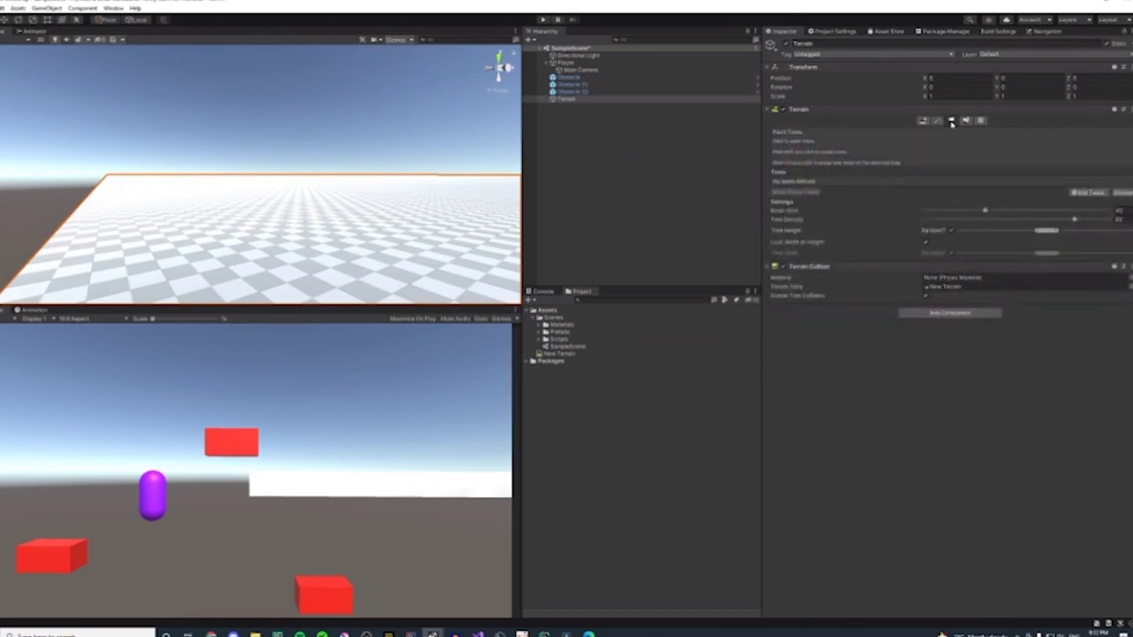
click(977, 121)
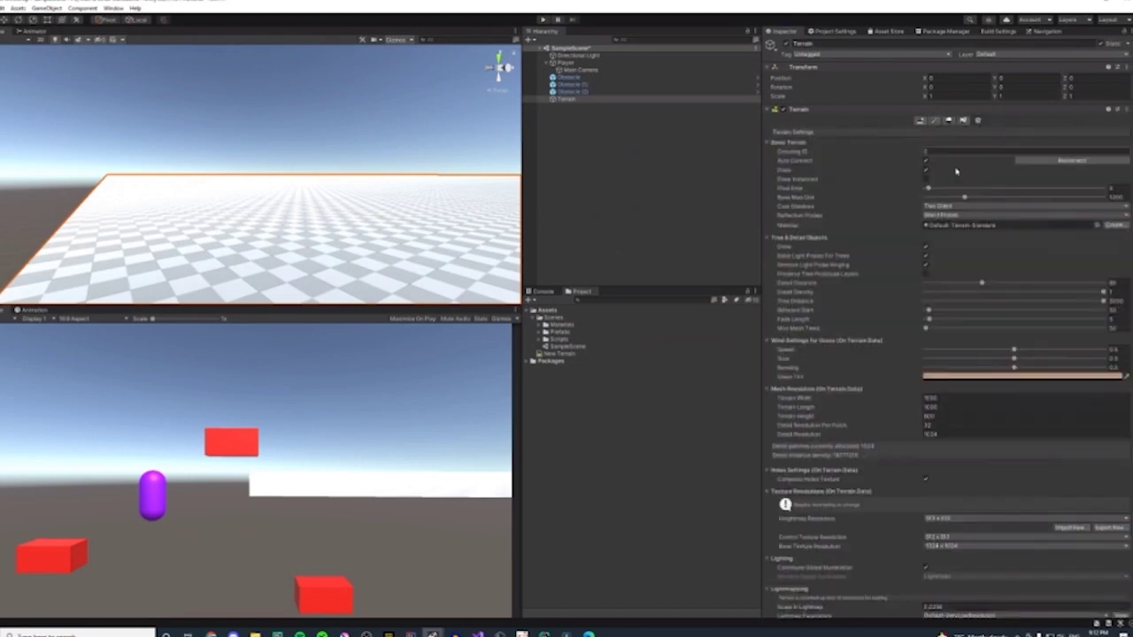
click(947, 397)
text(1)
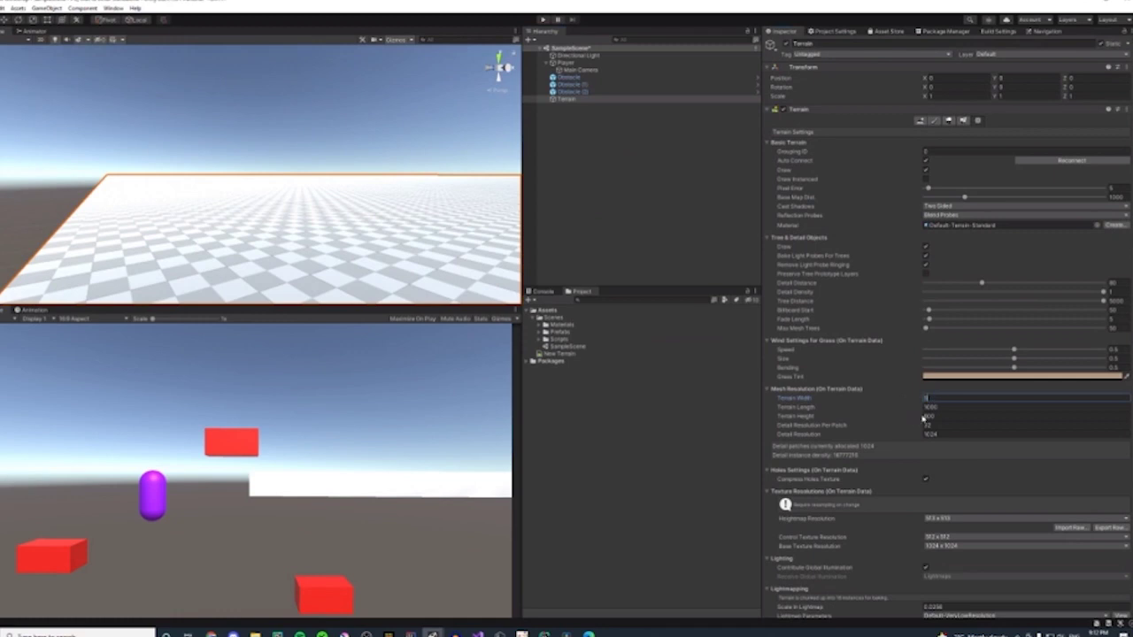
text(00)
key(Tab)
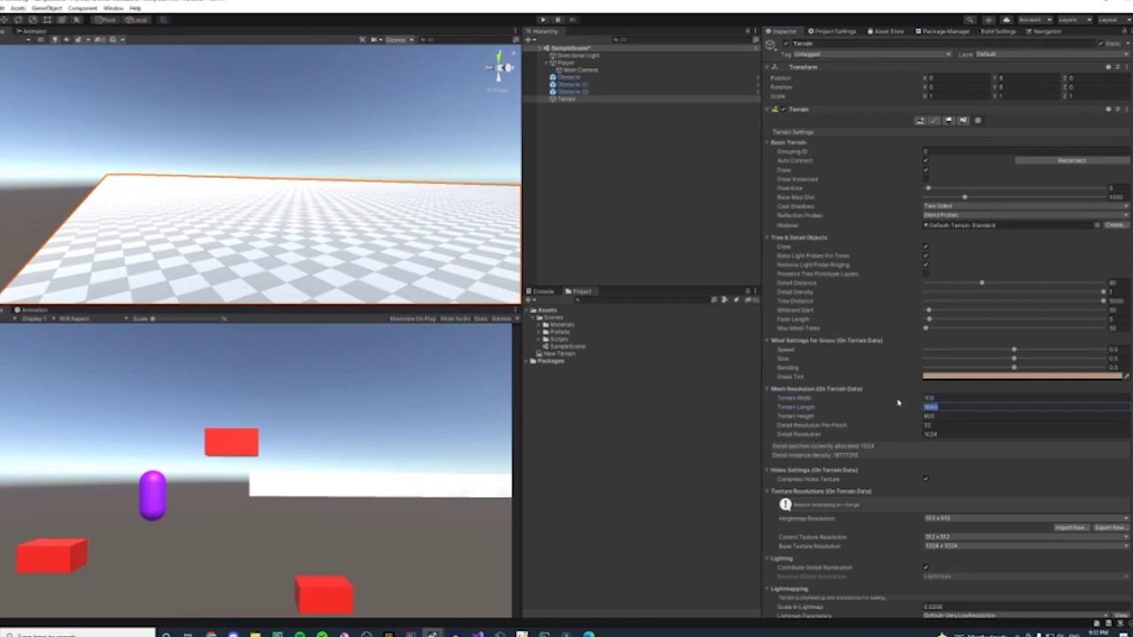
text(100)
key(Return)
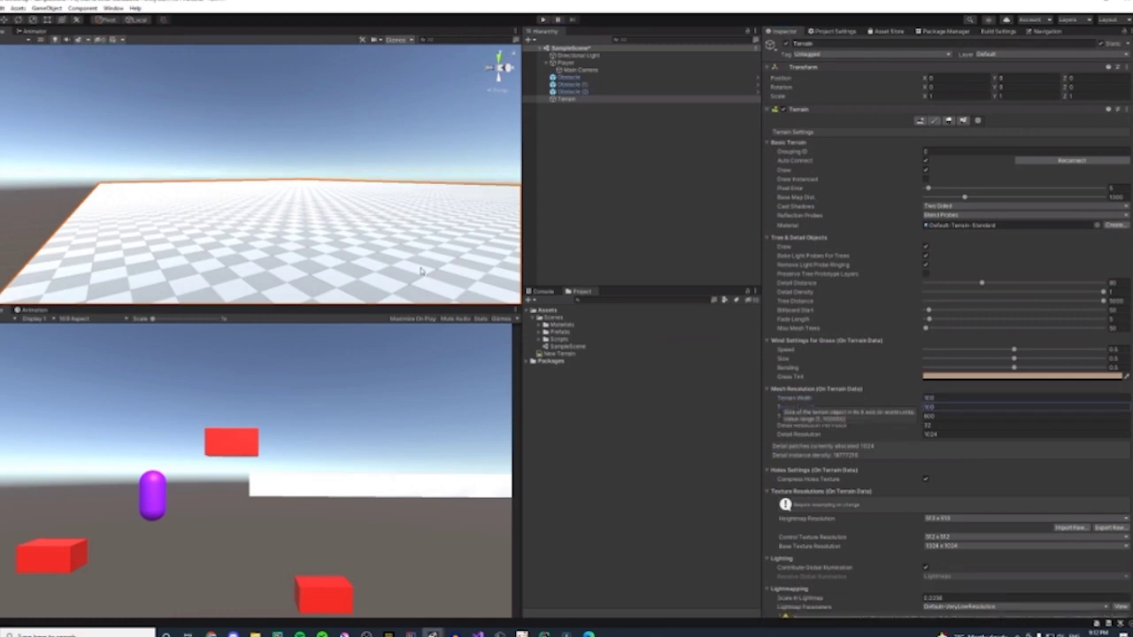
- Set up terrain painting with the Raise or Lower Terrain tool and the soft round brush
right_drag(370, 239, 498, 245)
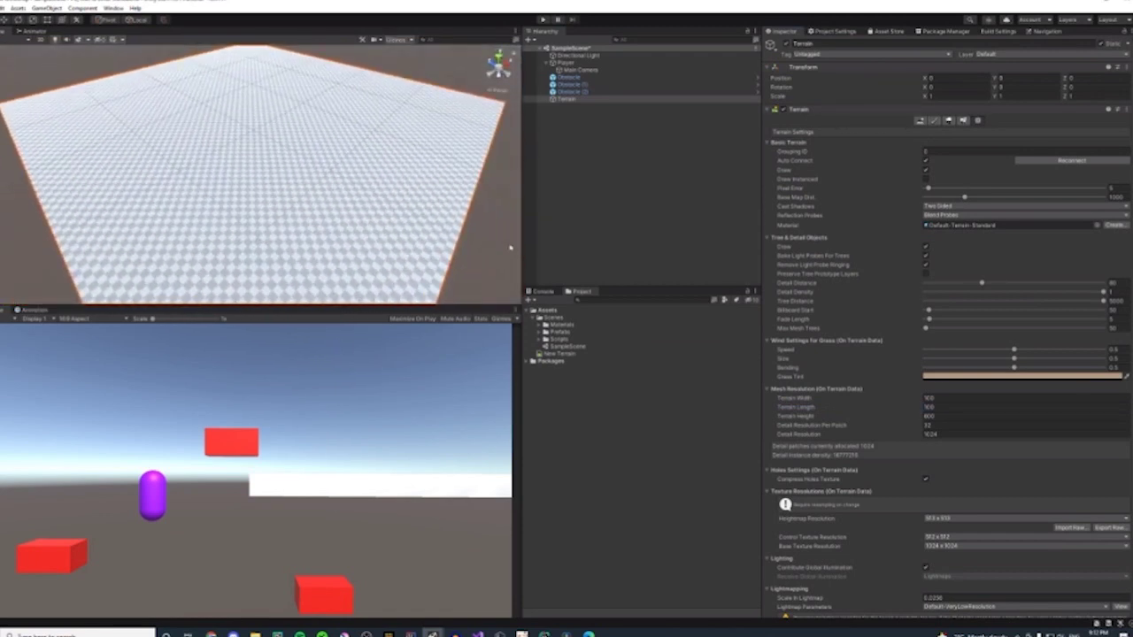
click(935, 121)
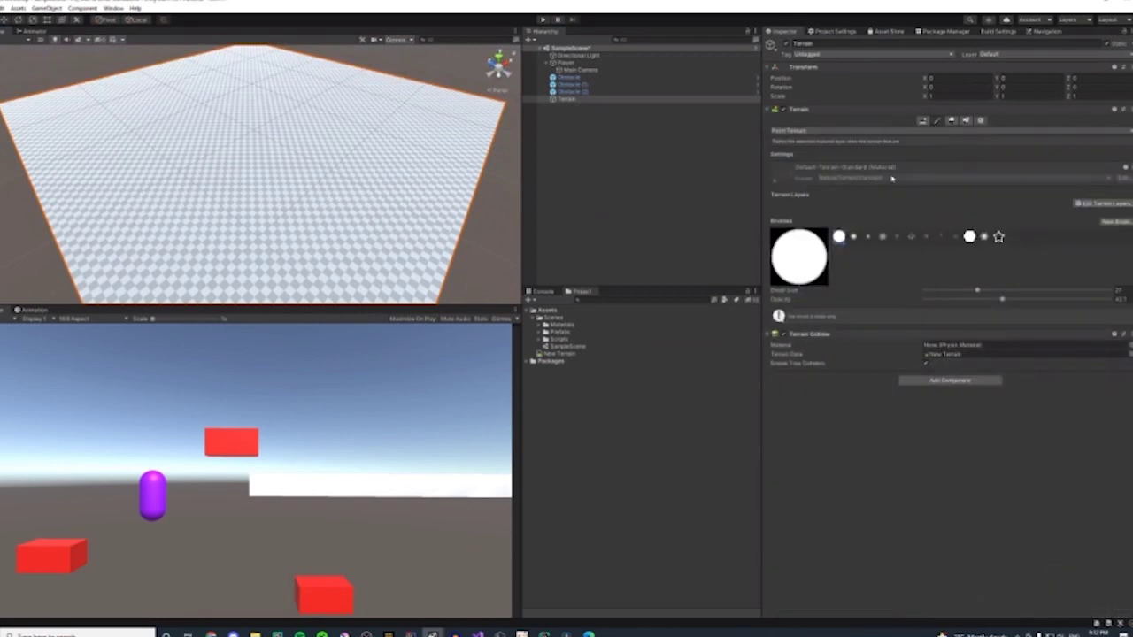
click(853, 236)
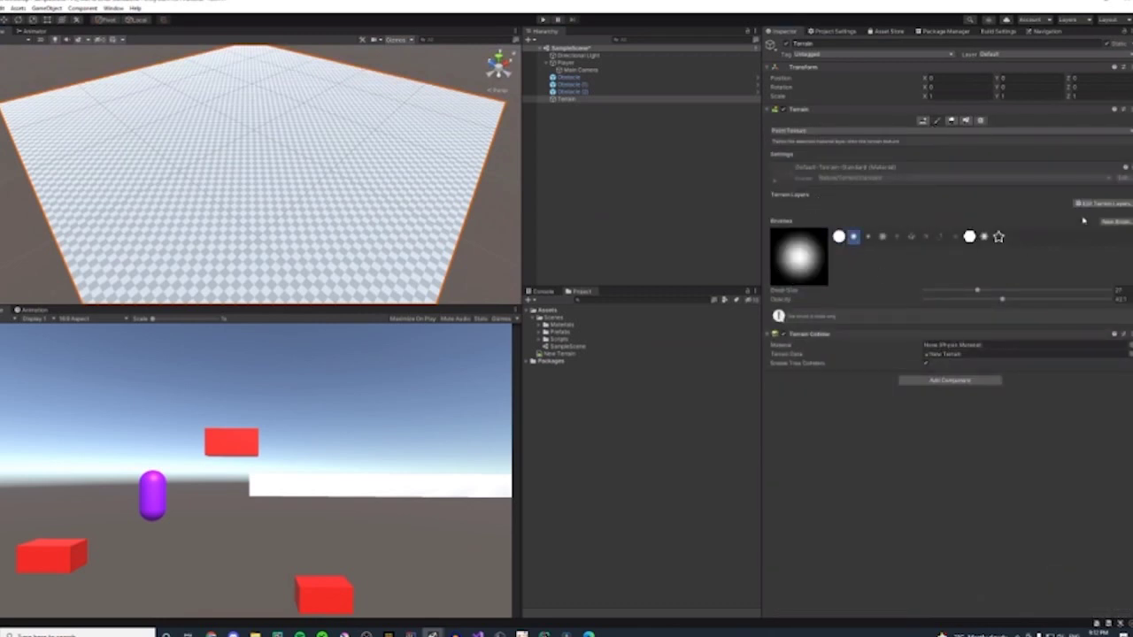
click(924, 120)
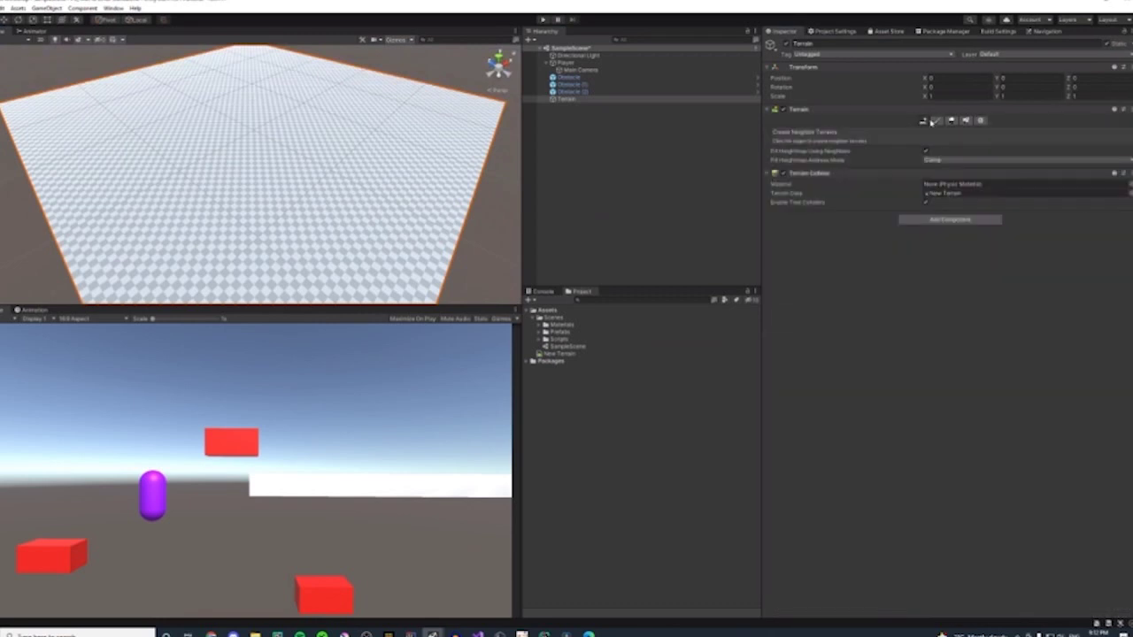
click(937, 120)
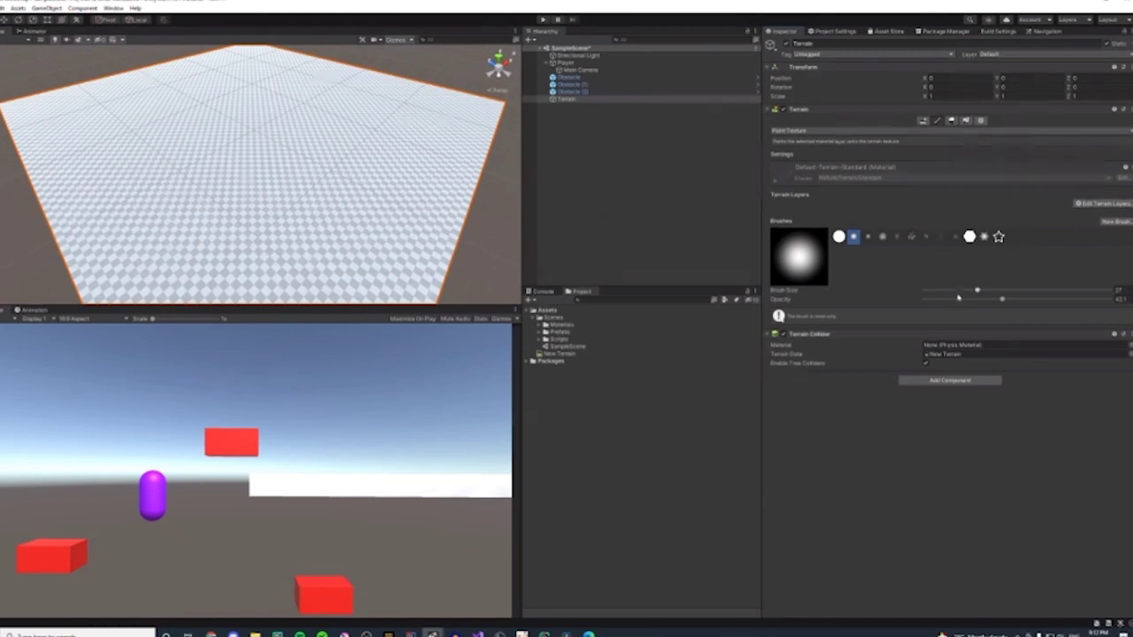
click(802, 131)
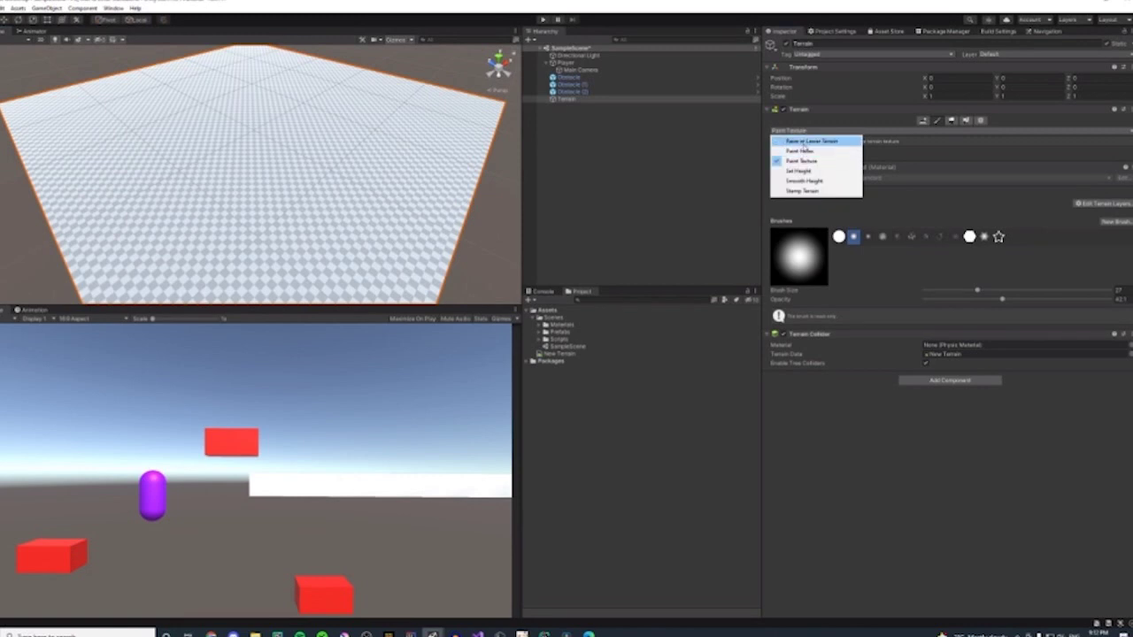
click(804, 142)
- Sculpt two tall peaks at the near end of the terrain and several smaller hills along its far and side edges
mouse_move(192, 182)
mouse_down()
mouse_move(167, 147)
mouse_move(420, 151)
mouse_up()
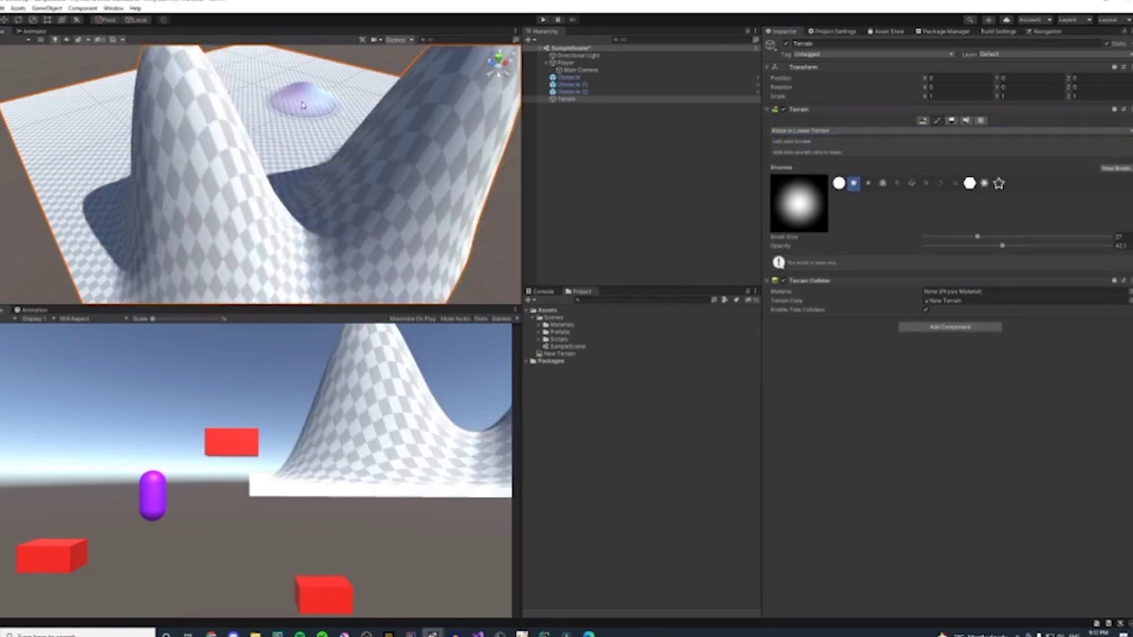
drag(288, 49, 263, 82)
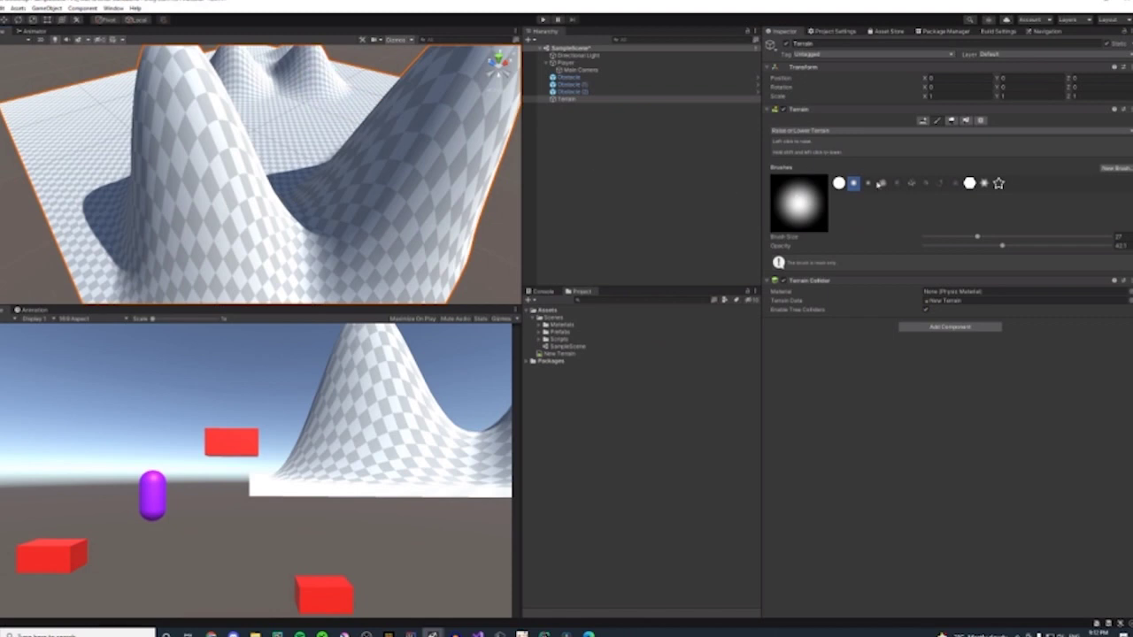
mouse_move(339, 111)
mouse_down()
mouse_move(50, 127)
mouse_move(98, 270)
mouse_up()
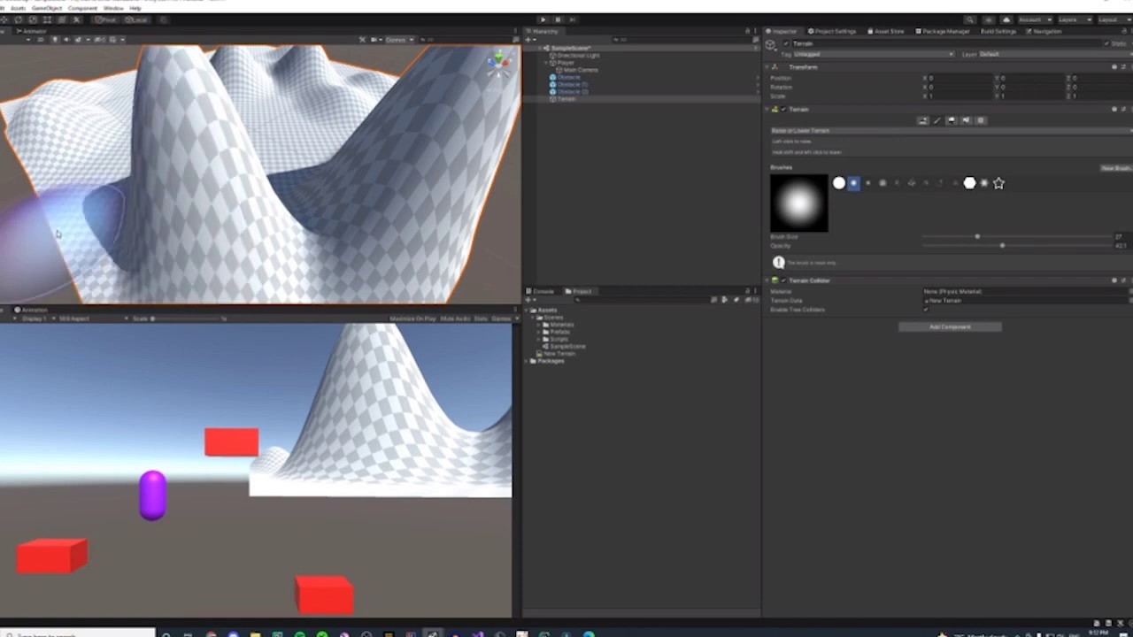
drag(43, 229, 127, 230)
shift+click(67, 282)
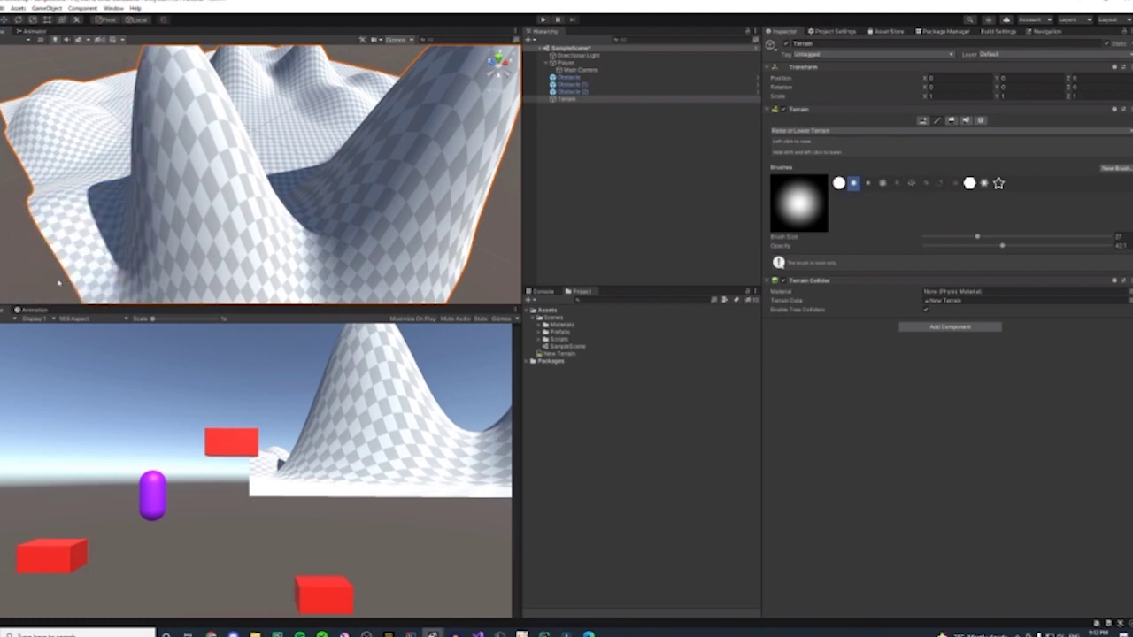
scroll(313, 192, down, 3)
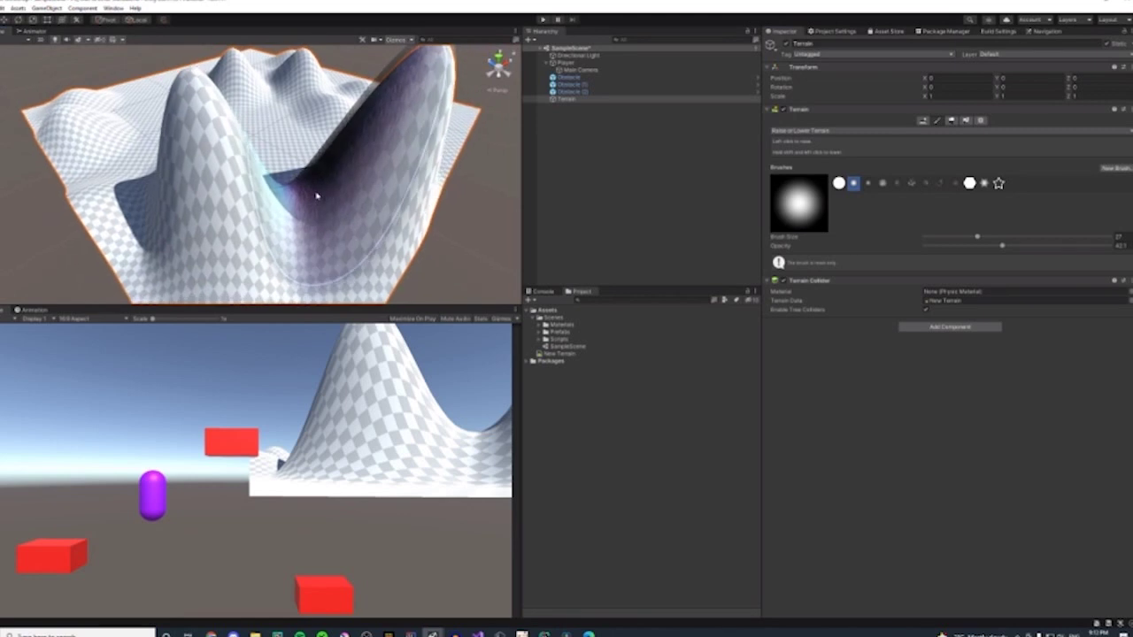
scroll(177, 100, down, 4)
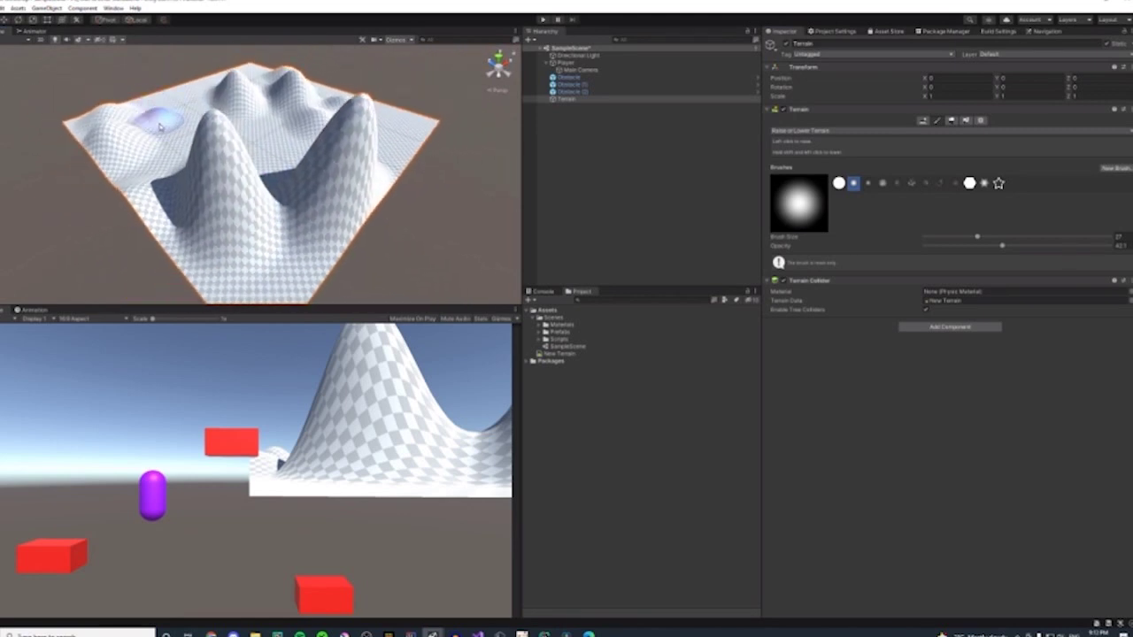
drag(160, 127, 158, 110)
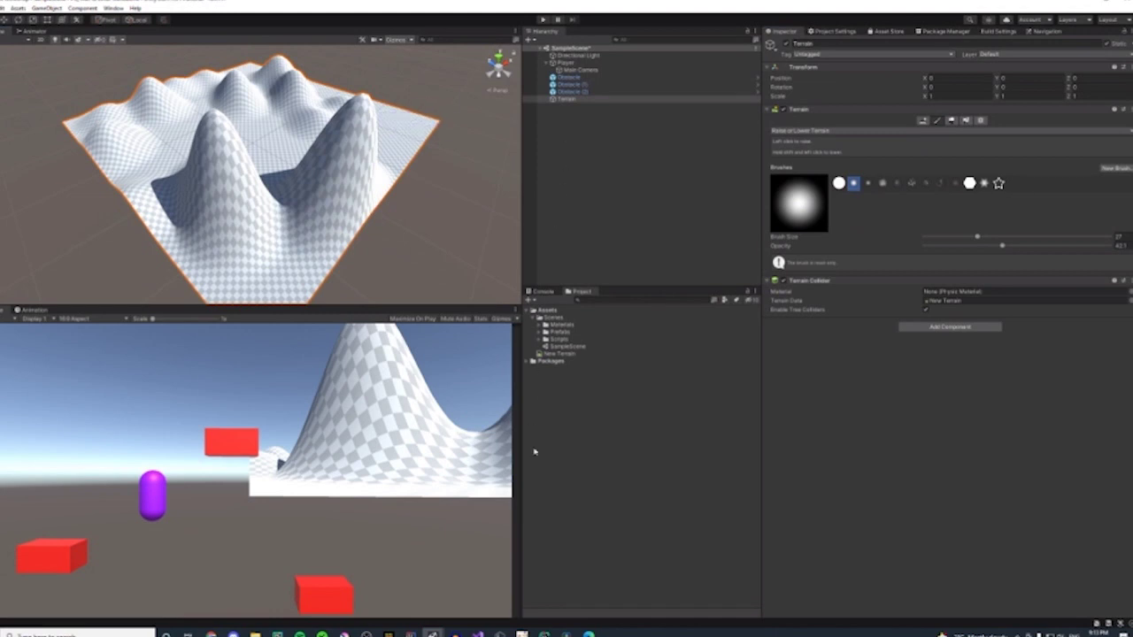
mouse_move(478, 634)
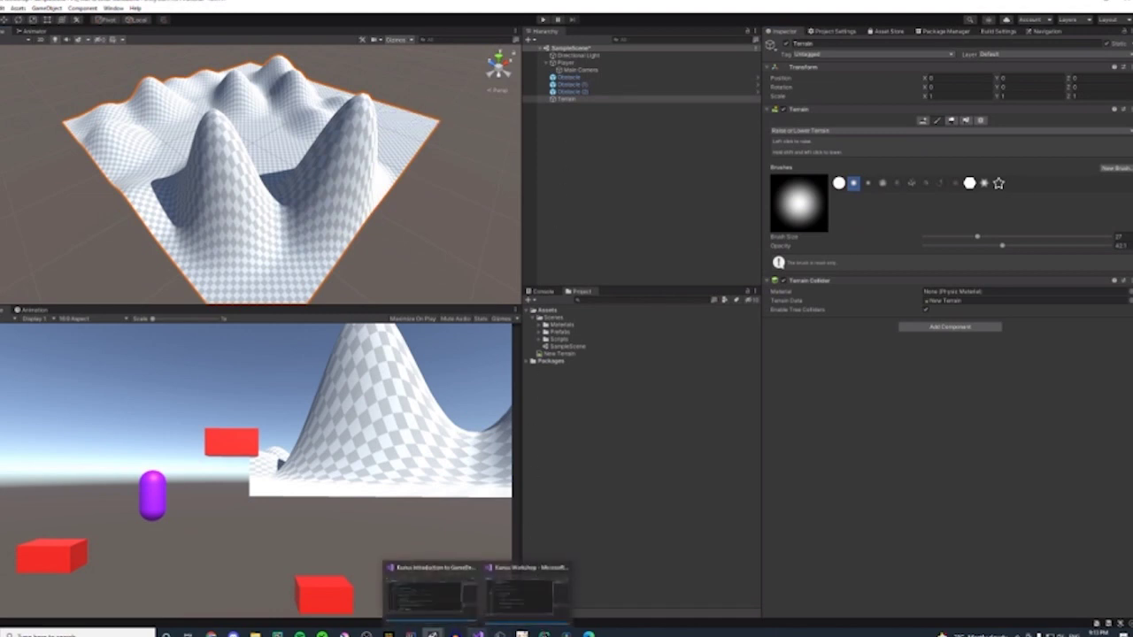